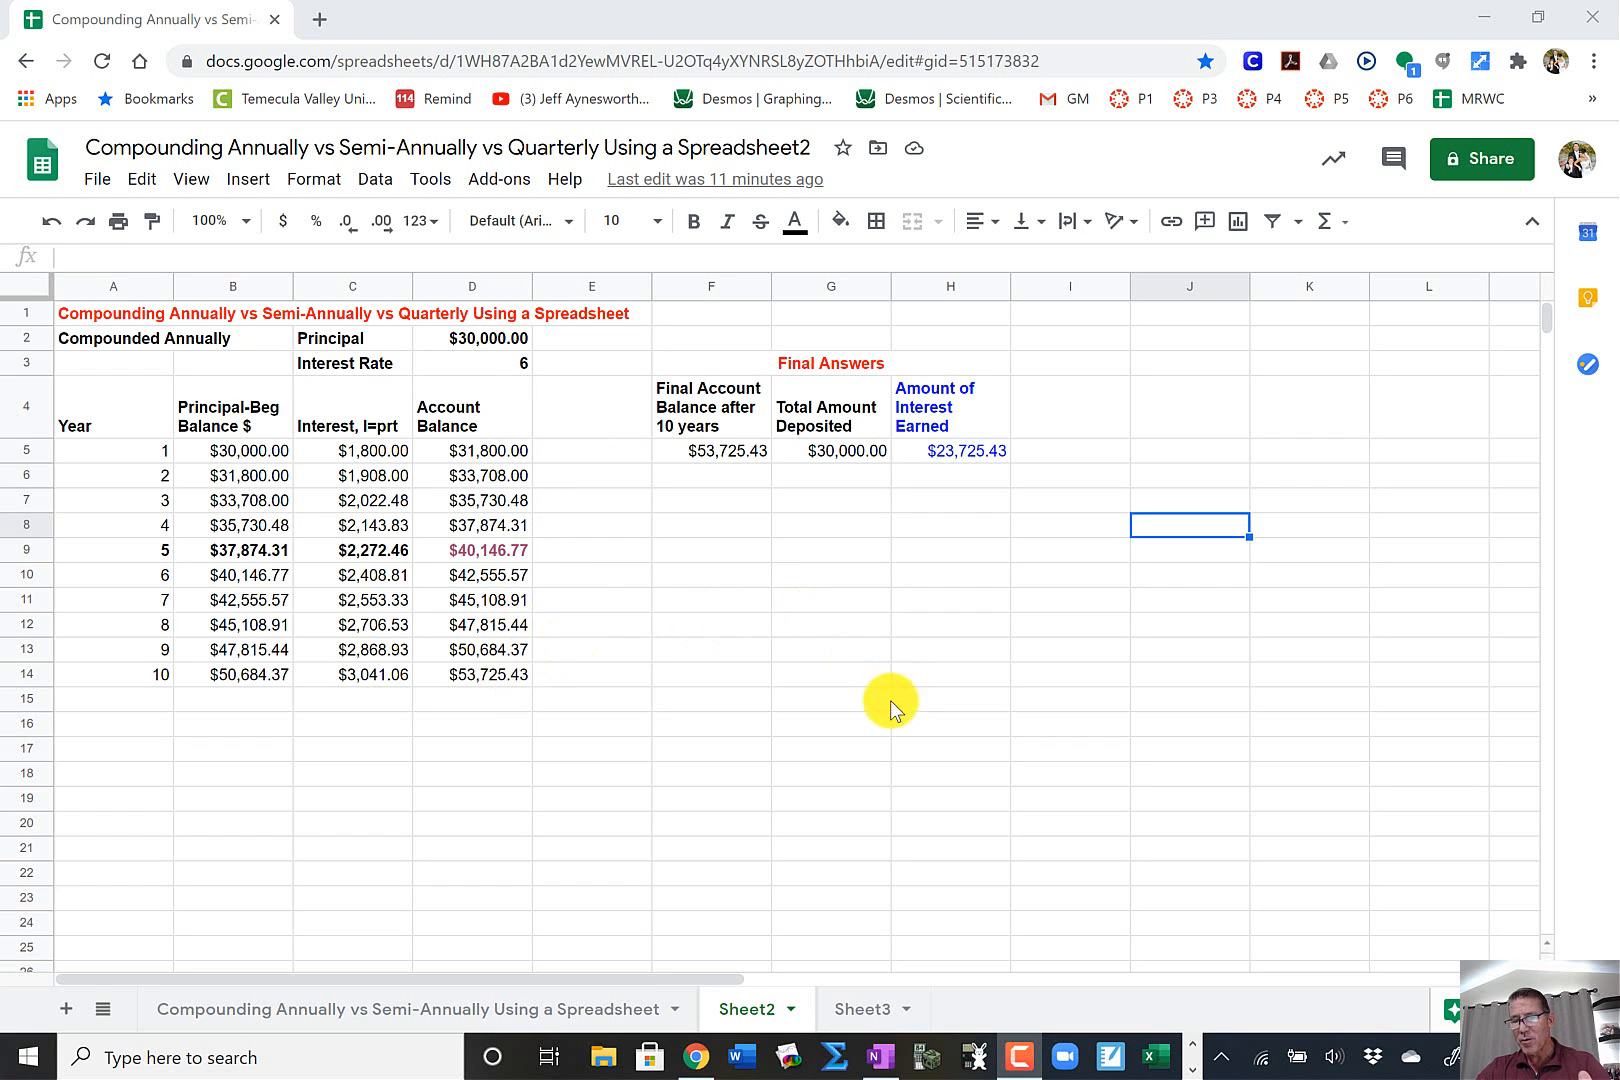
- Switch to OneNote and review the handwritten 2-4 example comparing simple interest with annual compounding on $30,000 at 6 percent
click(881, 1057)
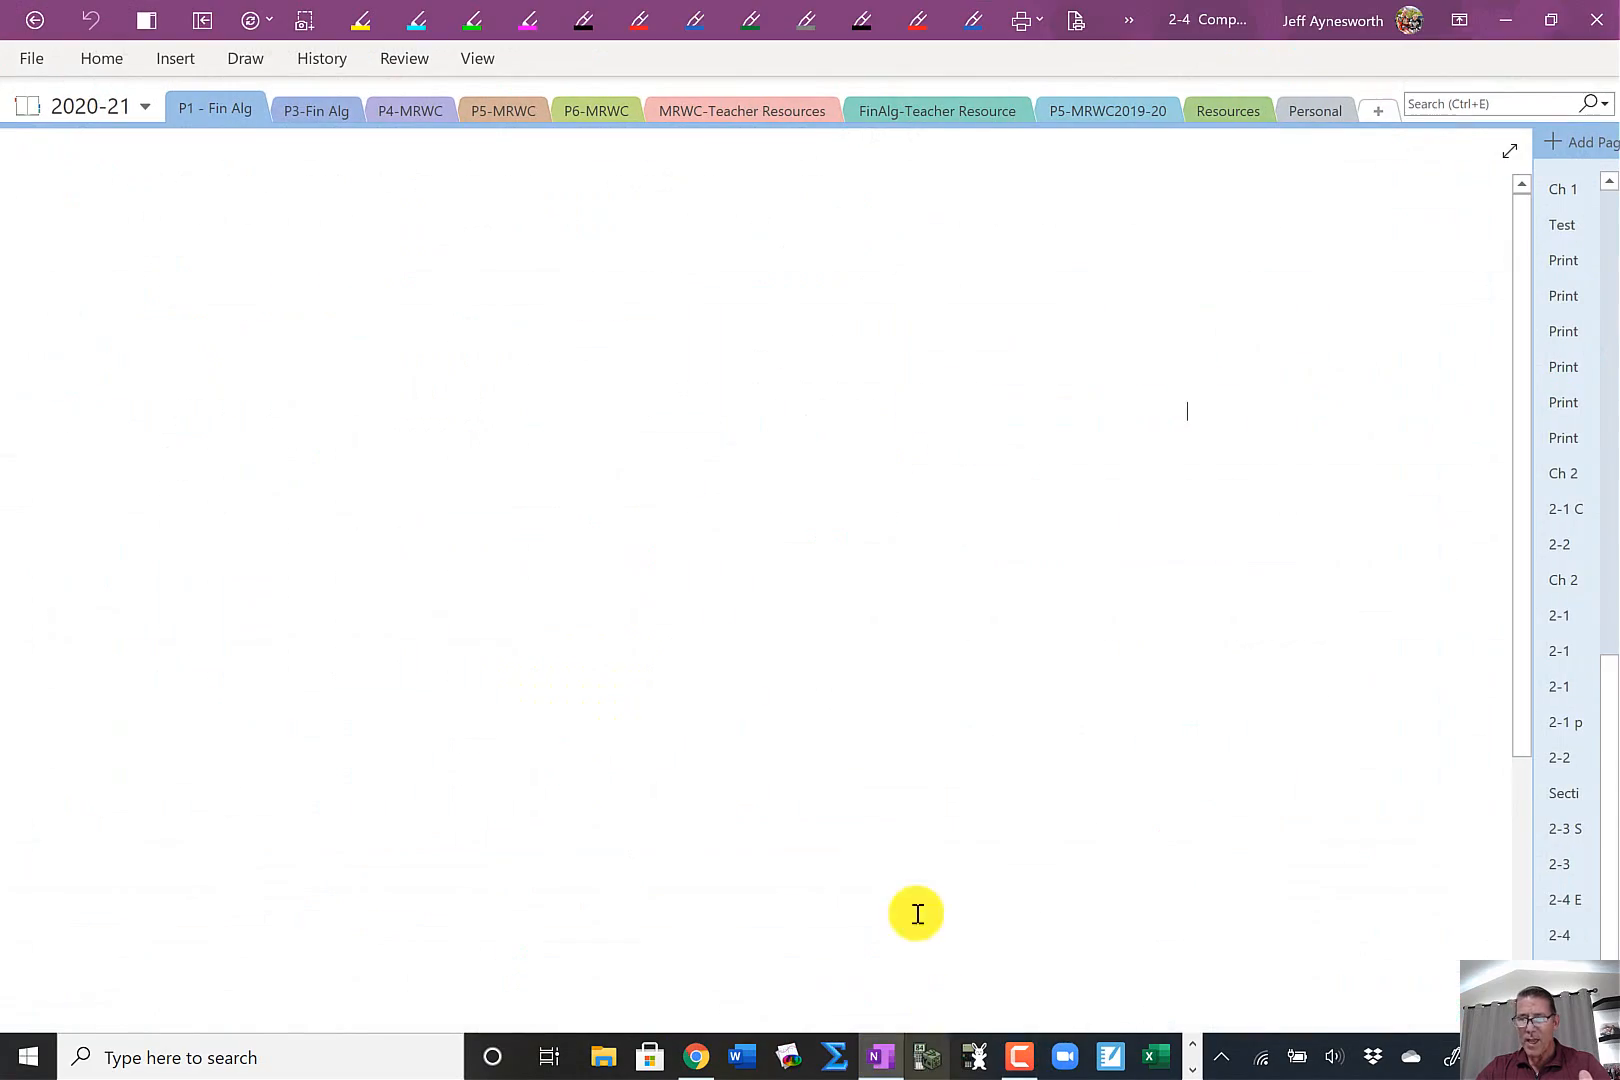
scroll(181, 838, down, 3)
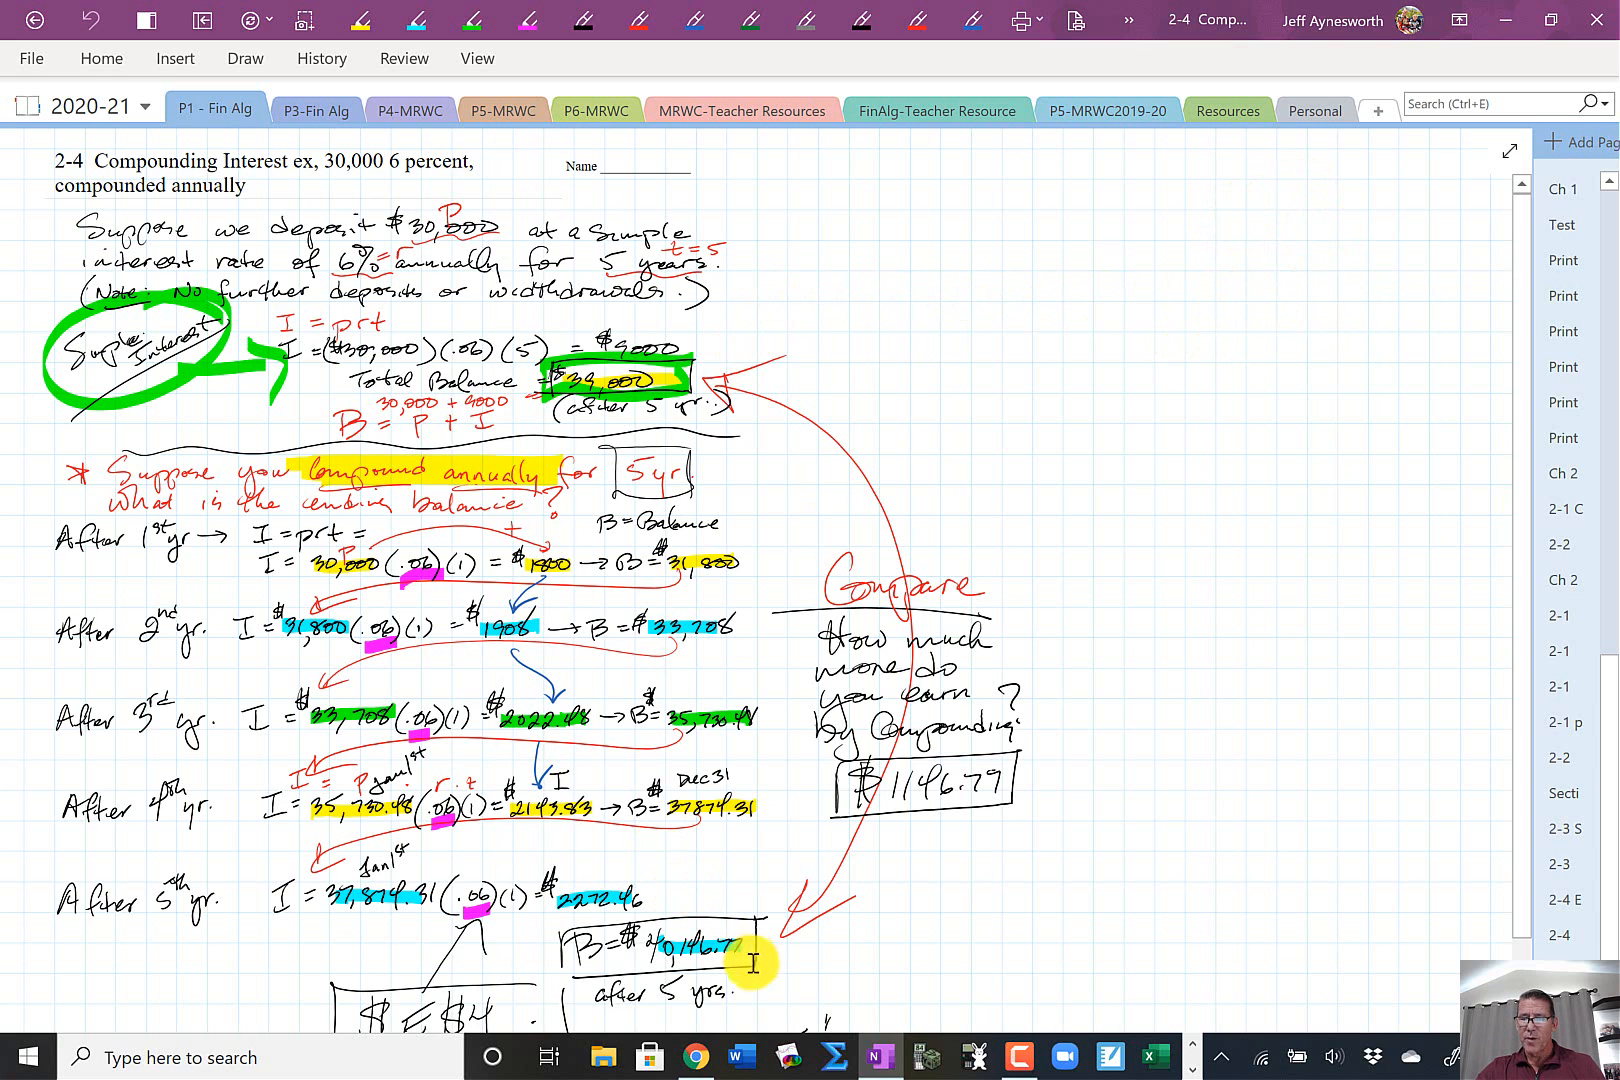
- Return to the spreadsheet in Chrome and examine the year 5 row of the annual compounding table, including its account balance
click(696, 1056)
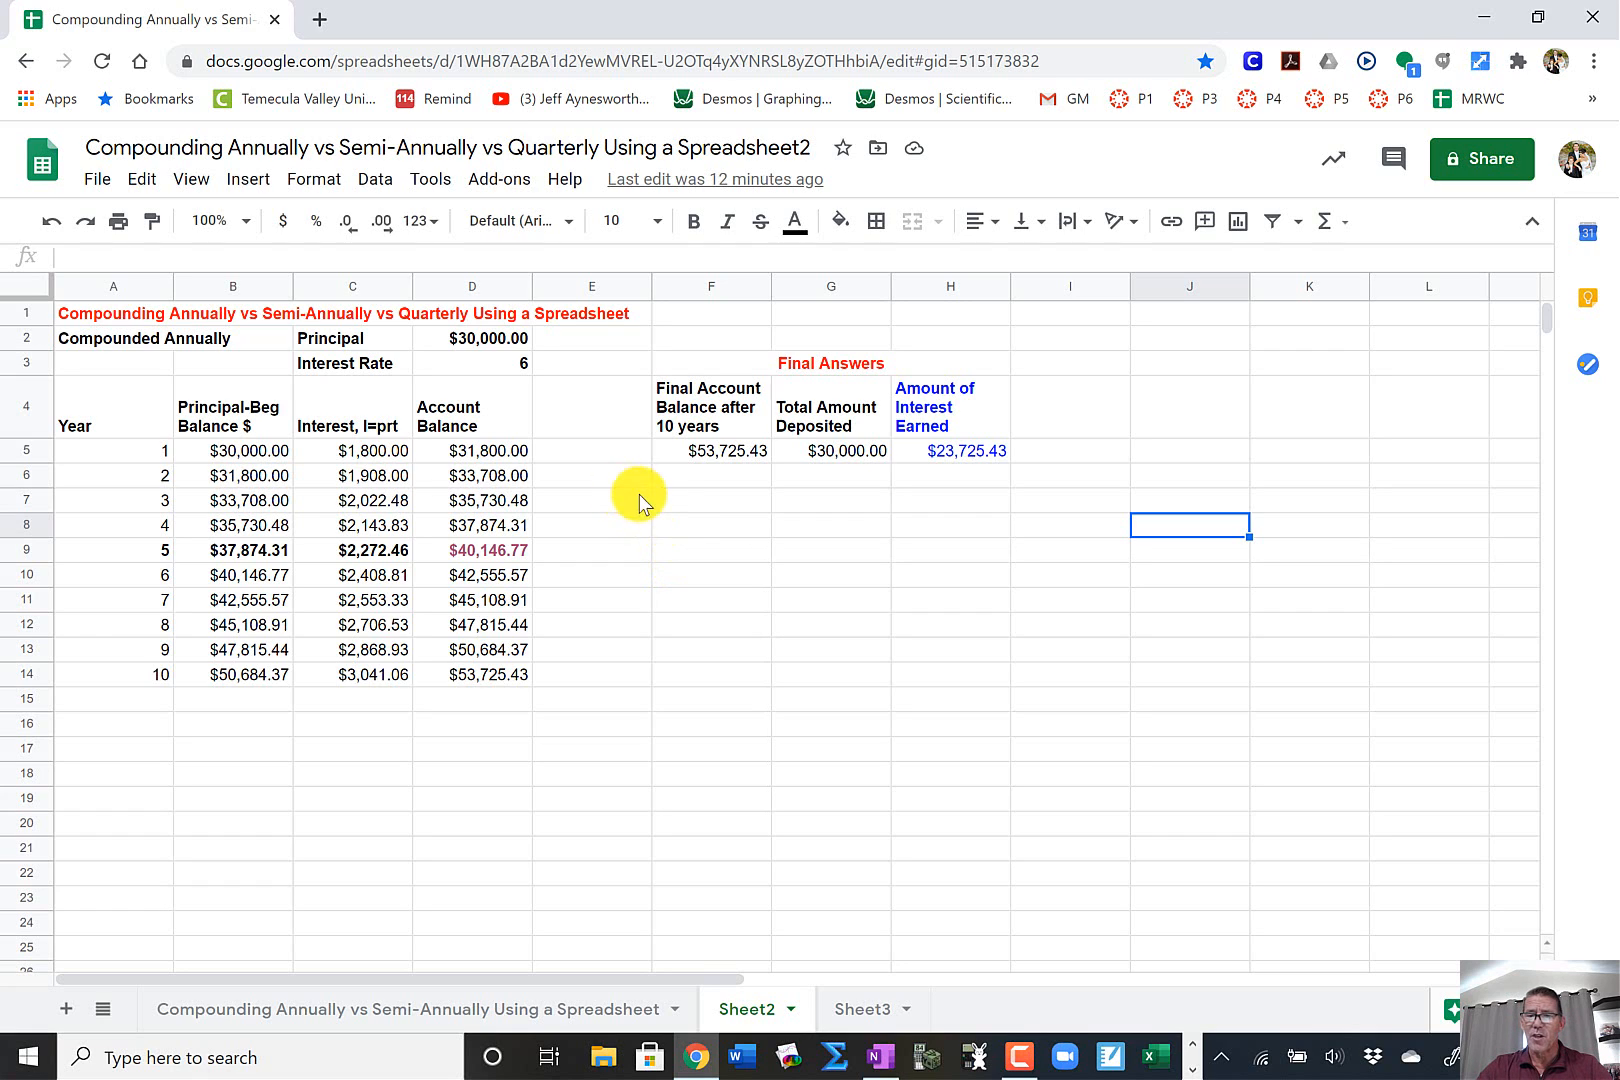
click(487, 553)
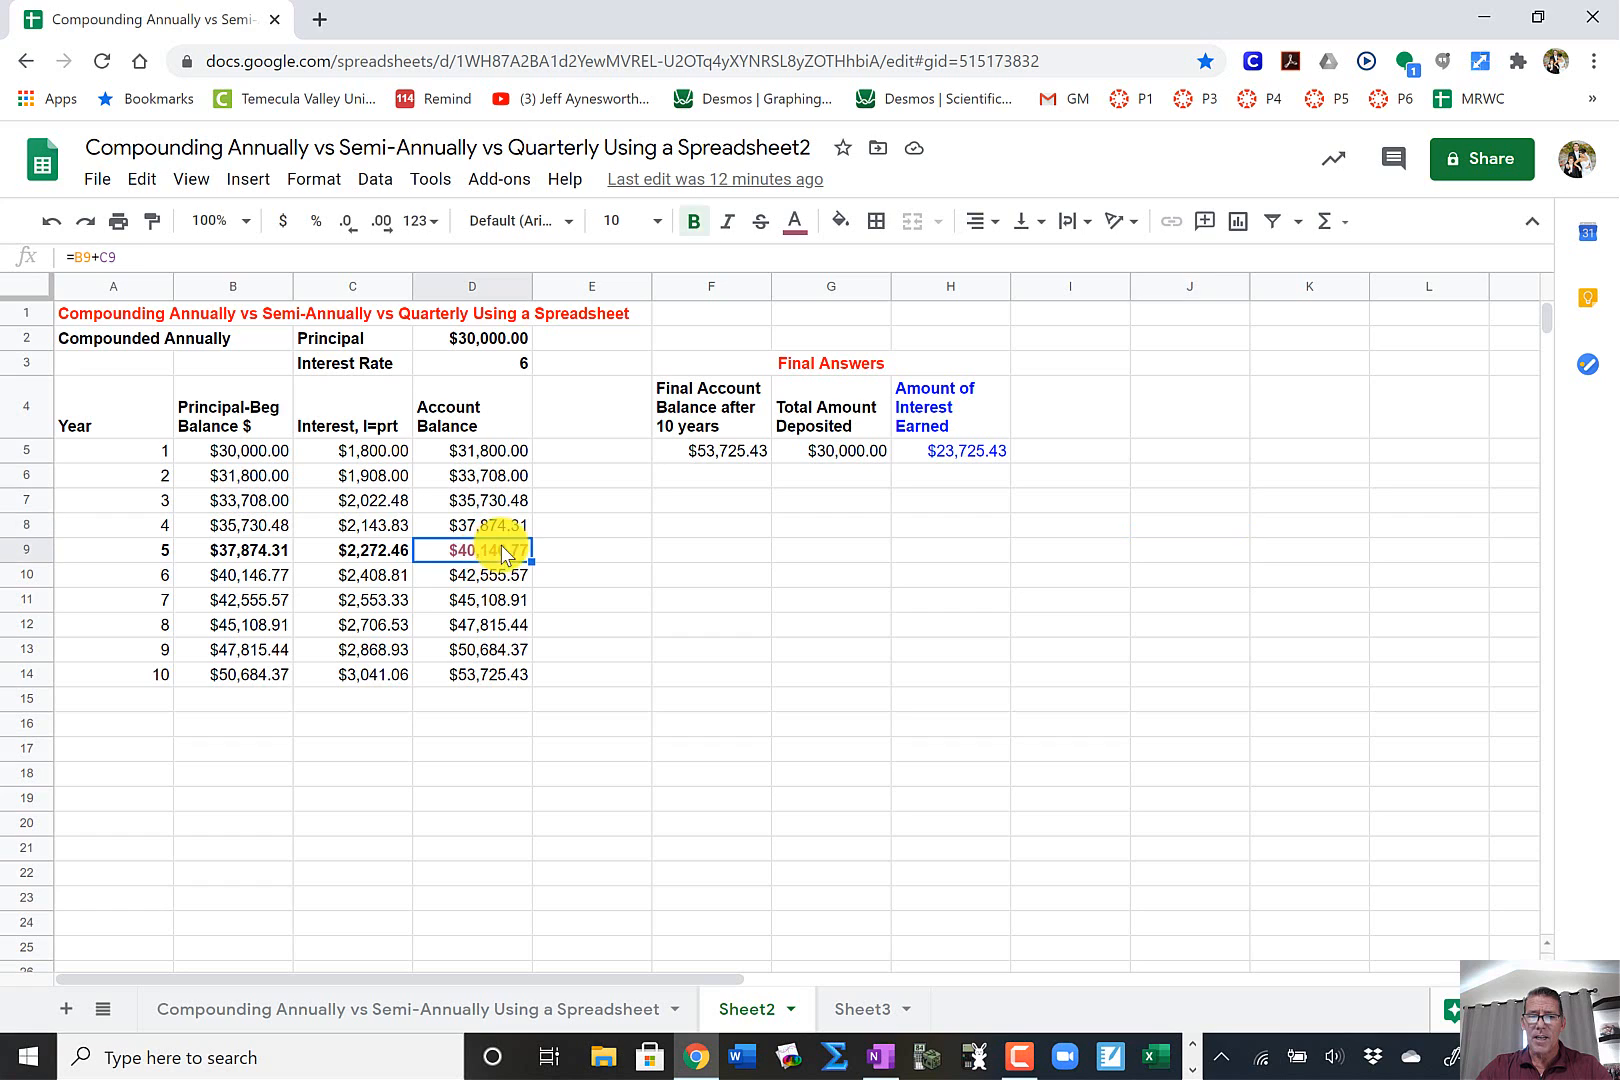
click(152, 553)
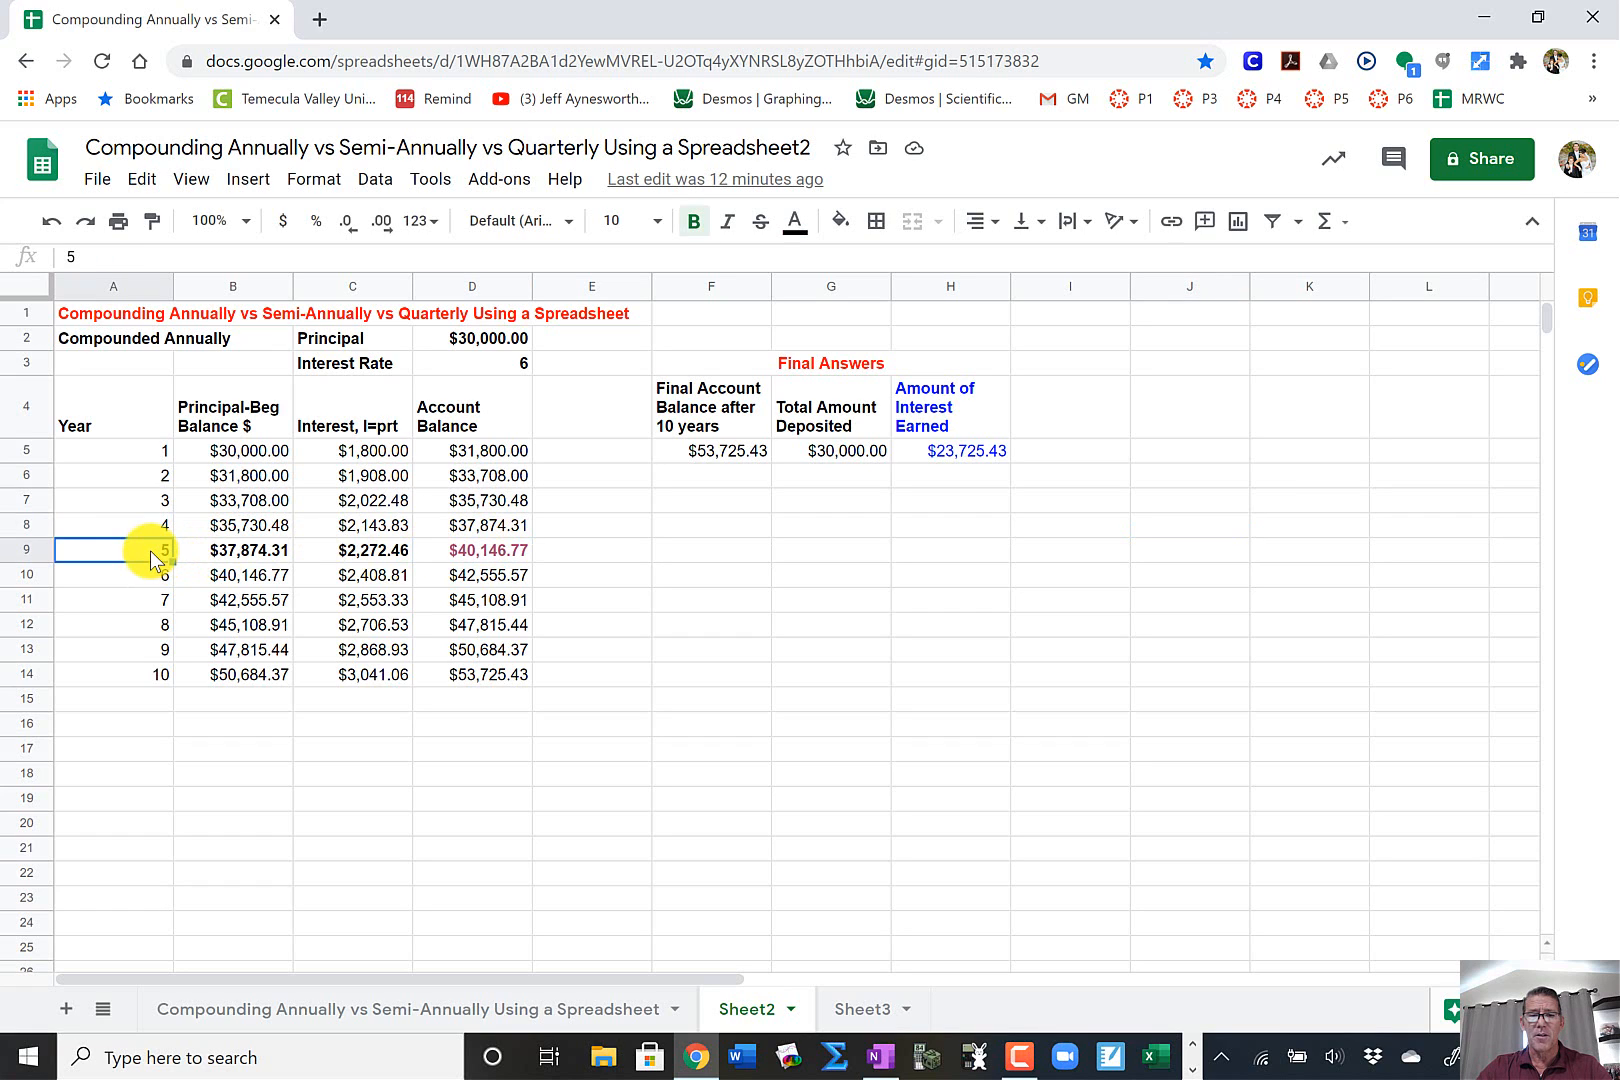
click(481, 551)
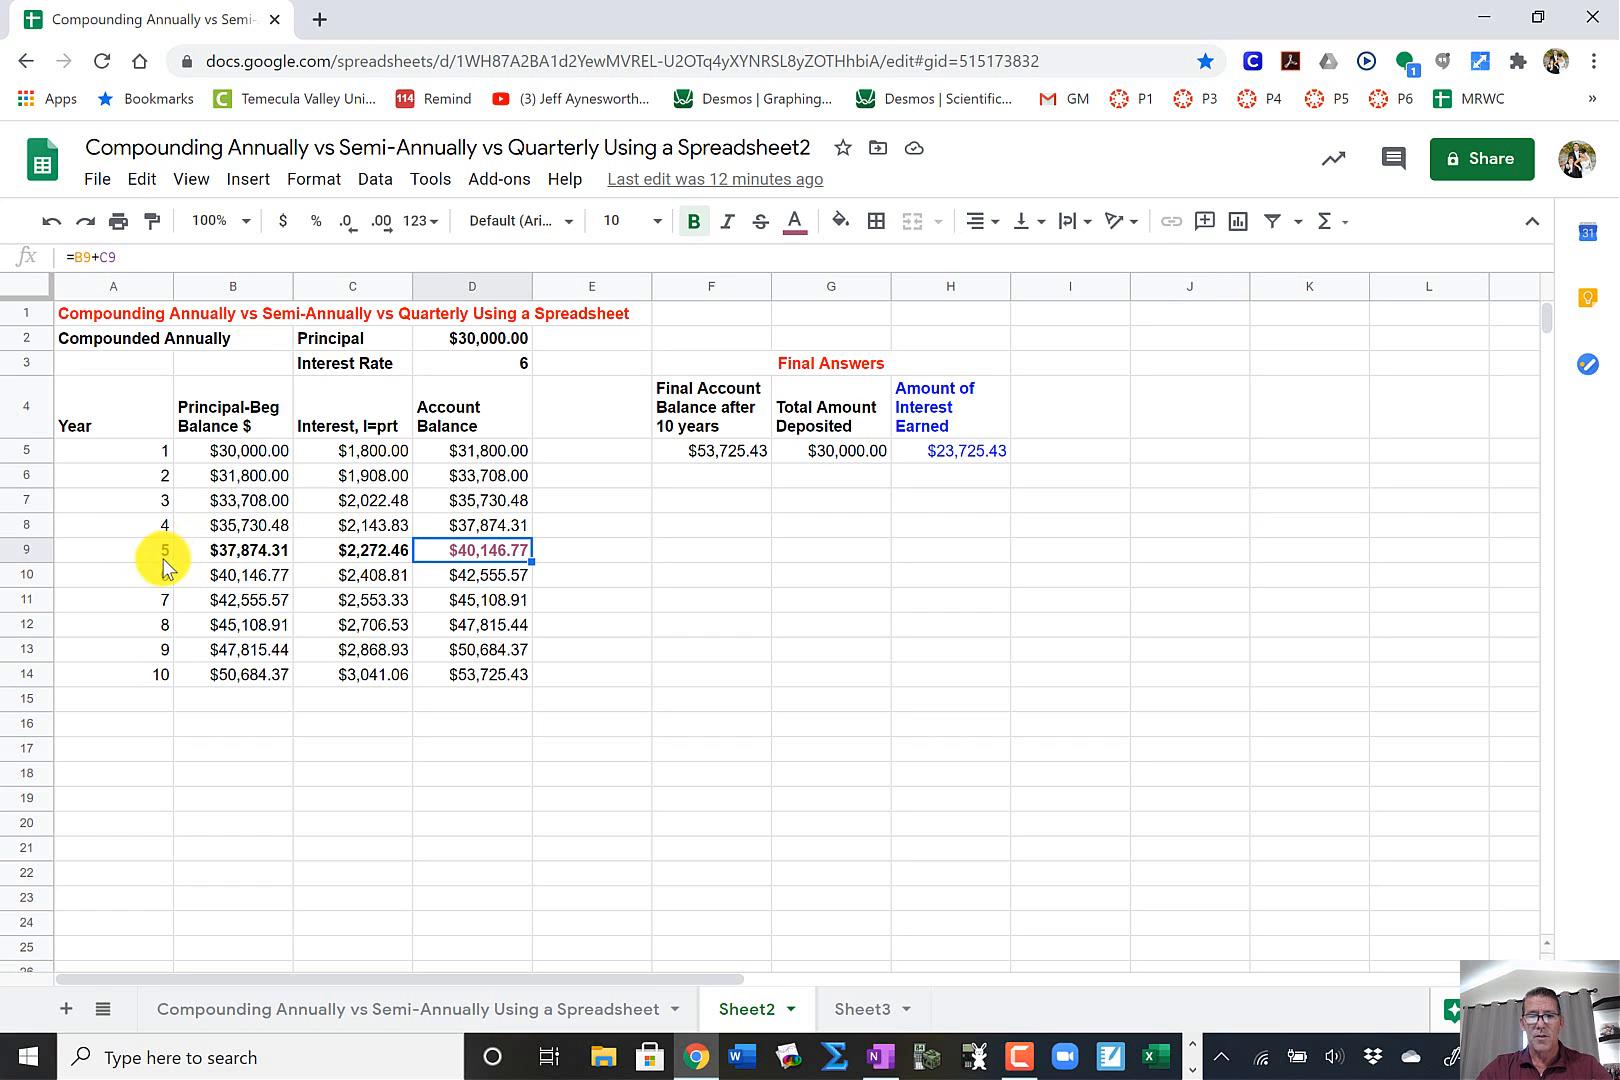
drag(155, 553, 490, 552)
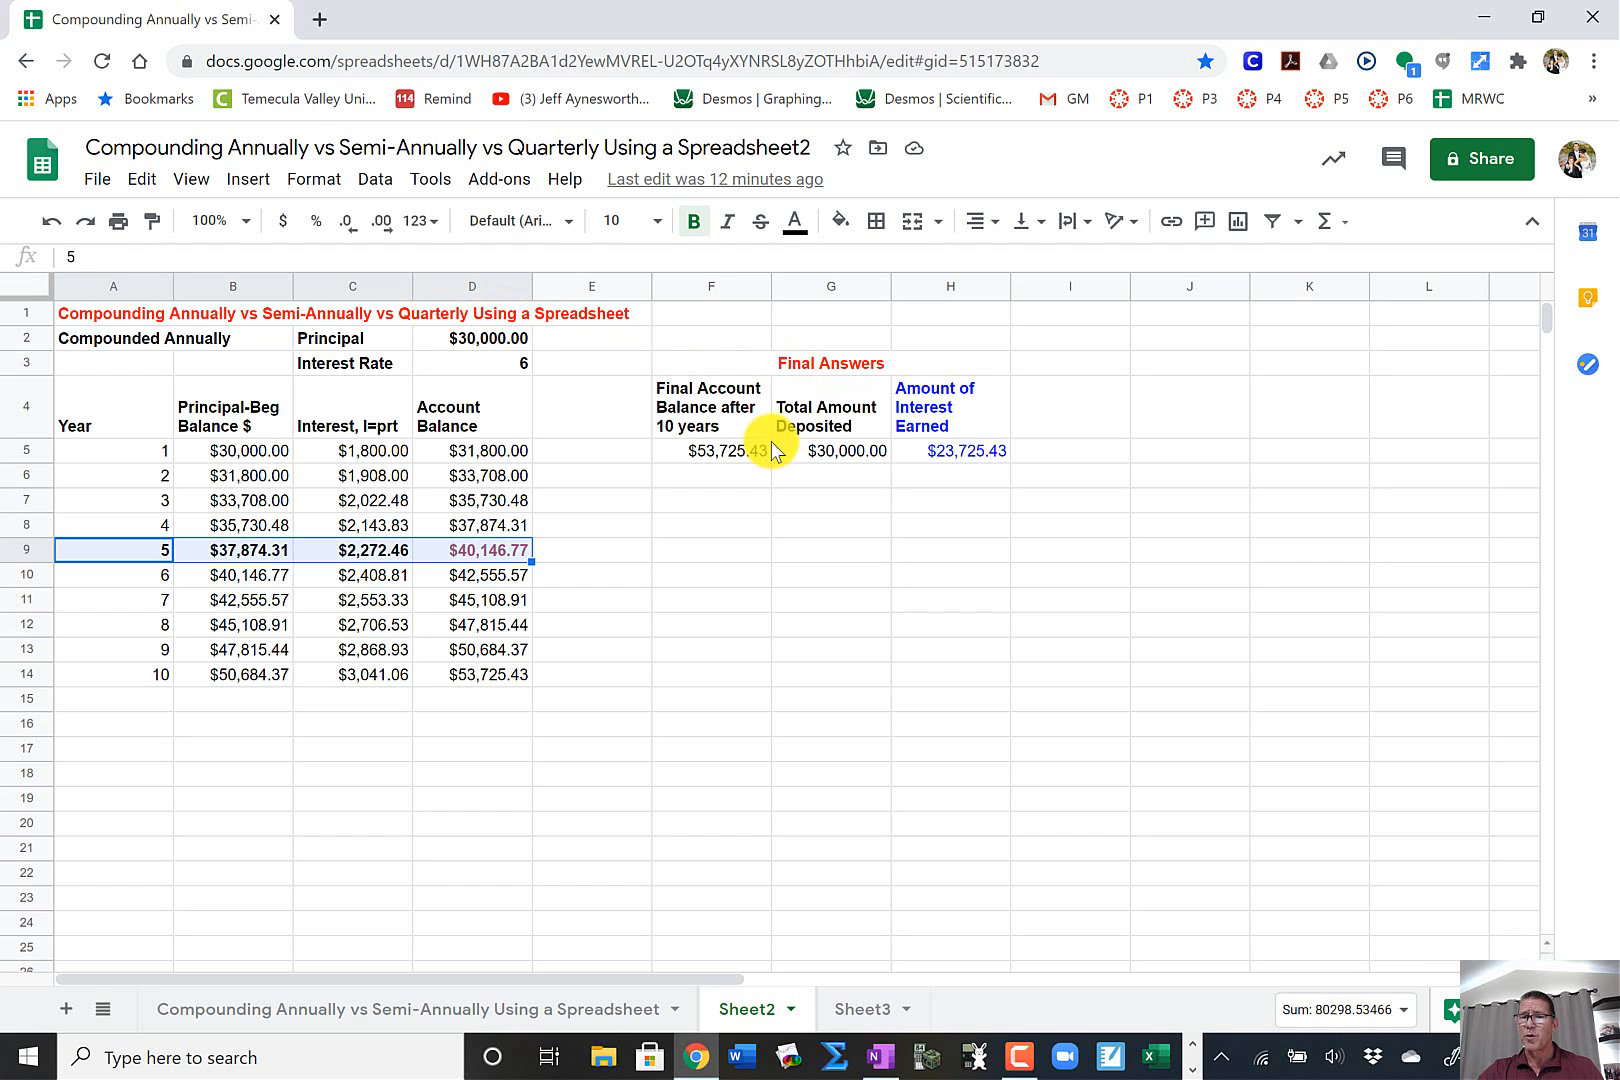
click(799, 605)
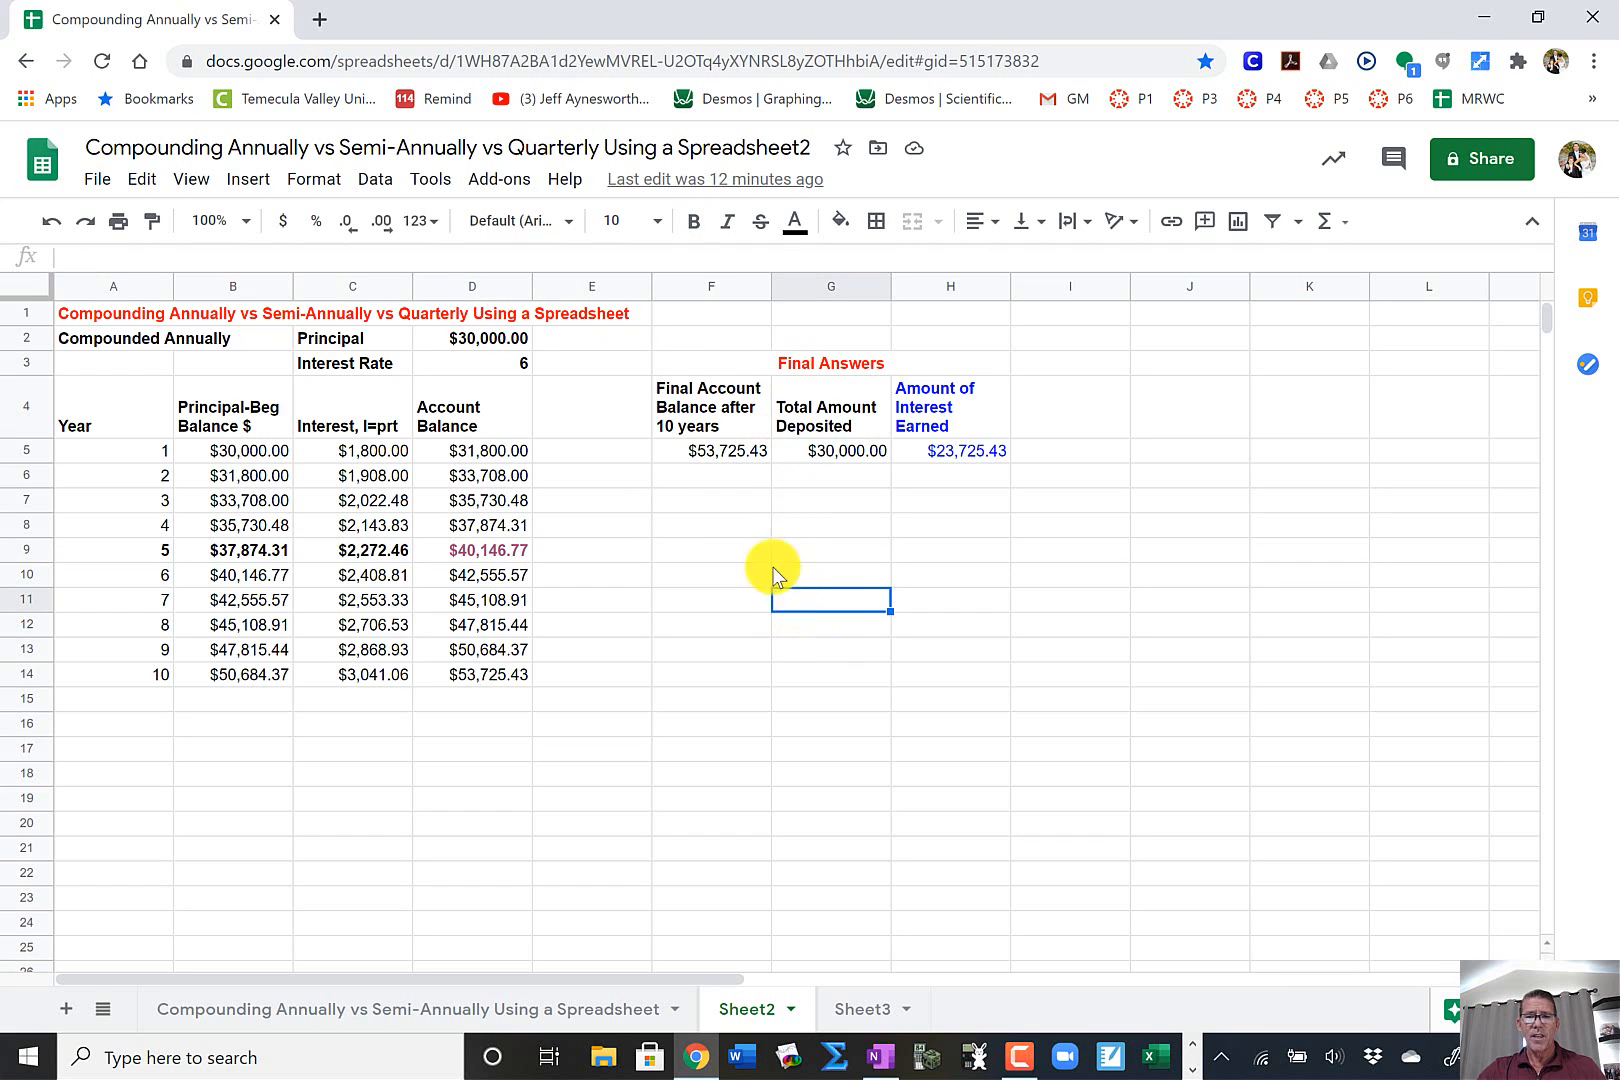
click(610, 476)
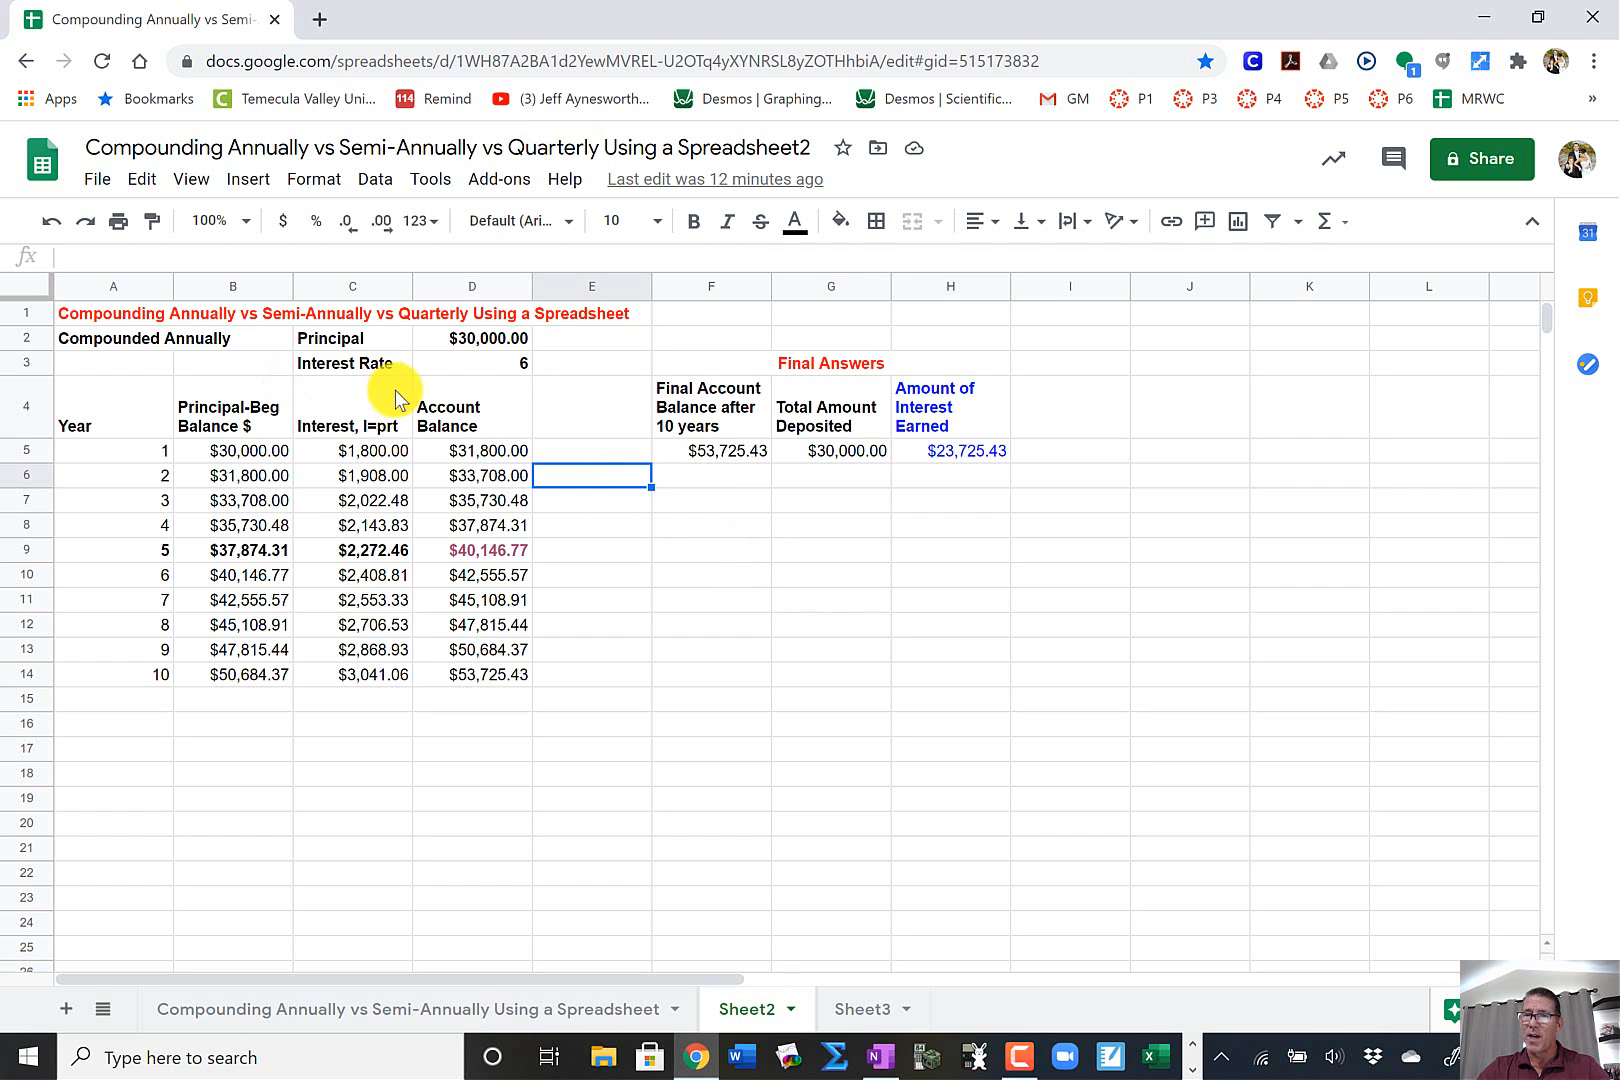
- Insert one blank row above the spreadsheet's title row
click(33, 313)
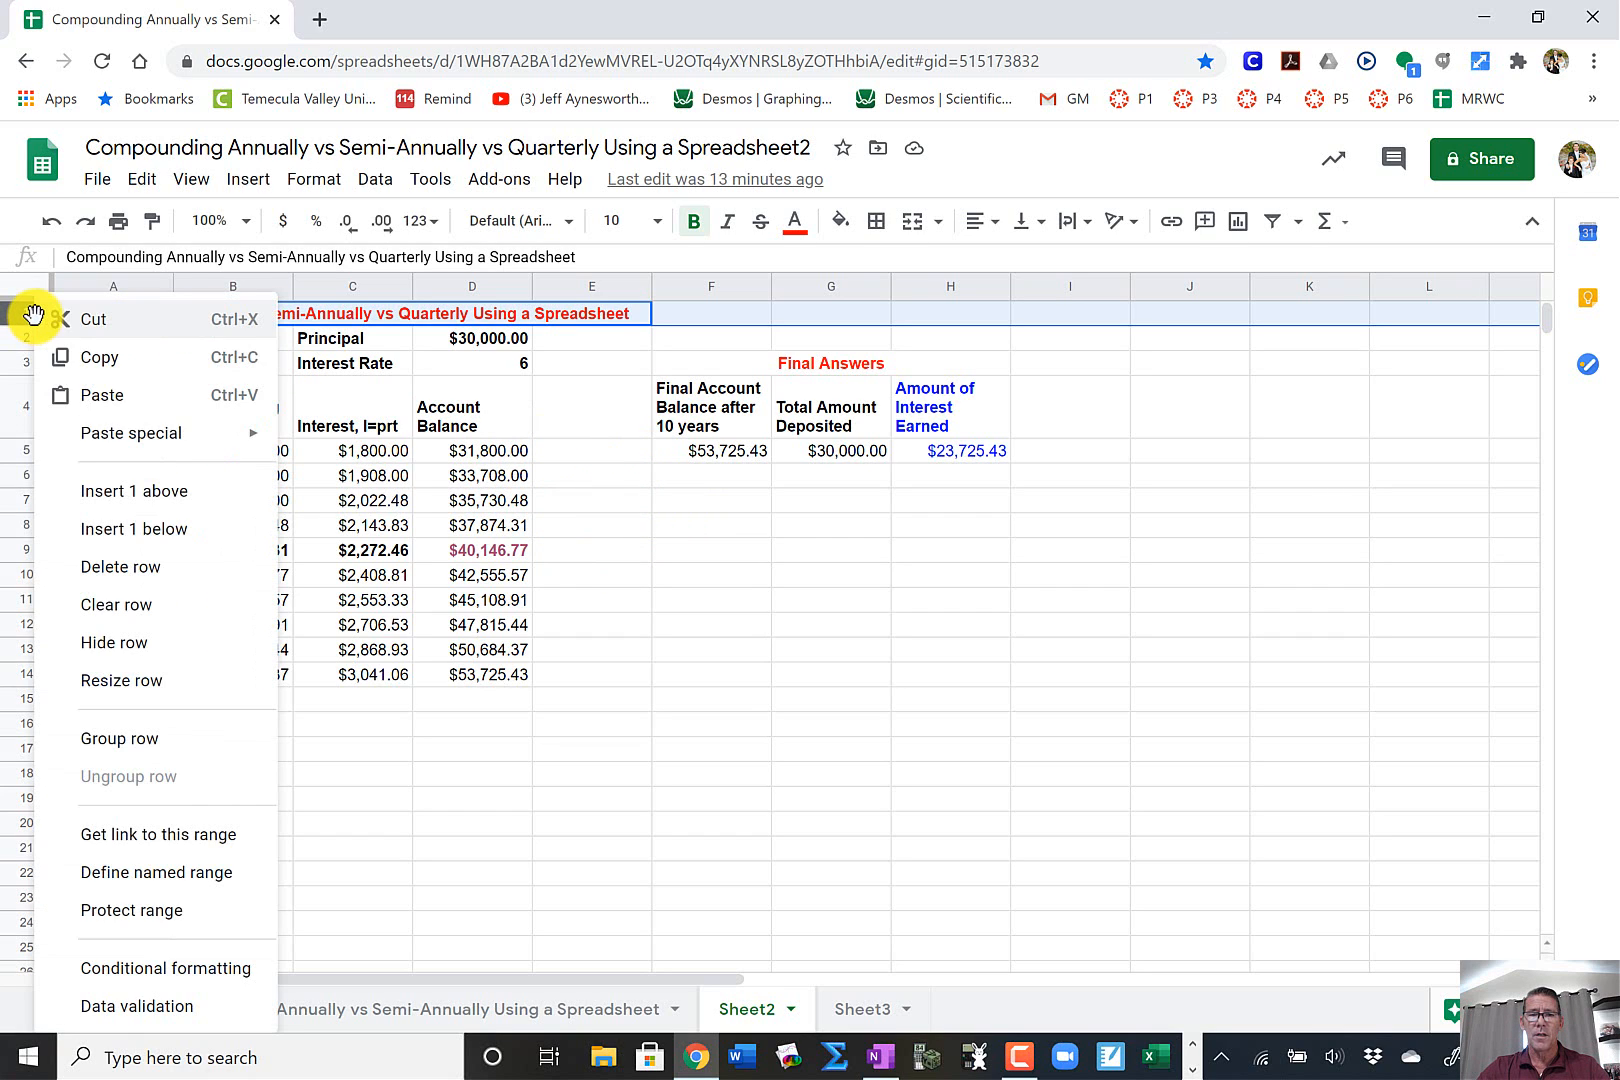
right_click(33, 315)
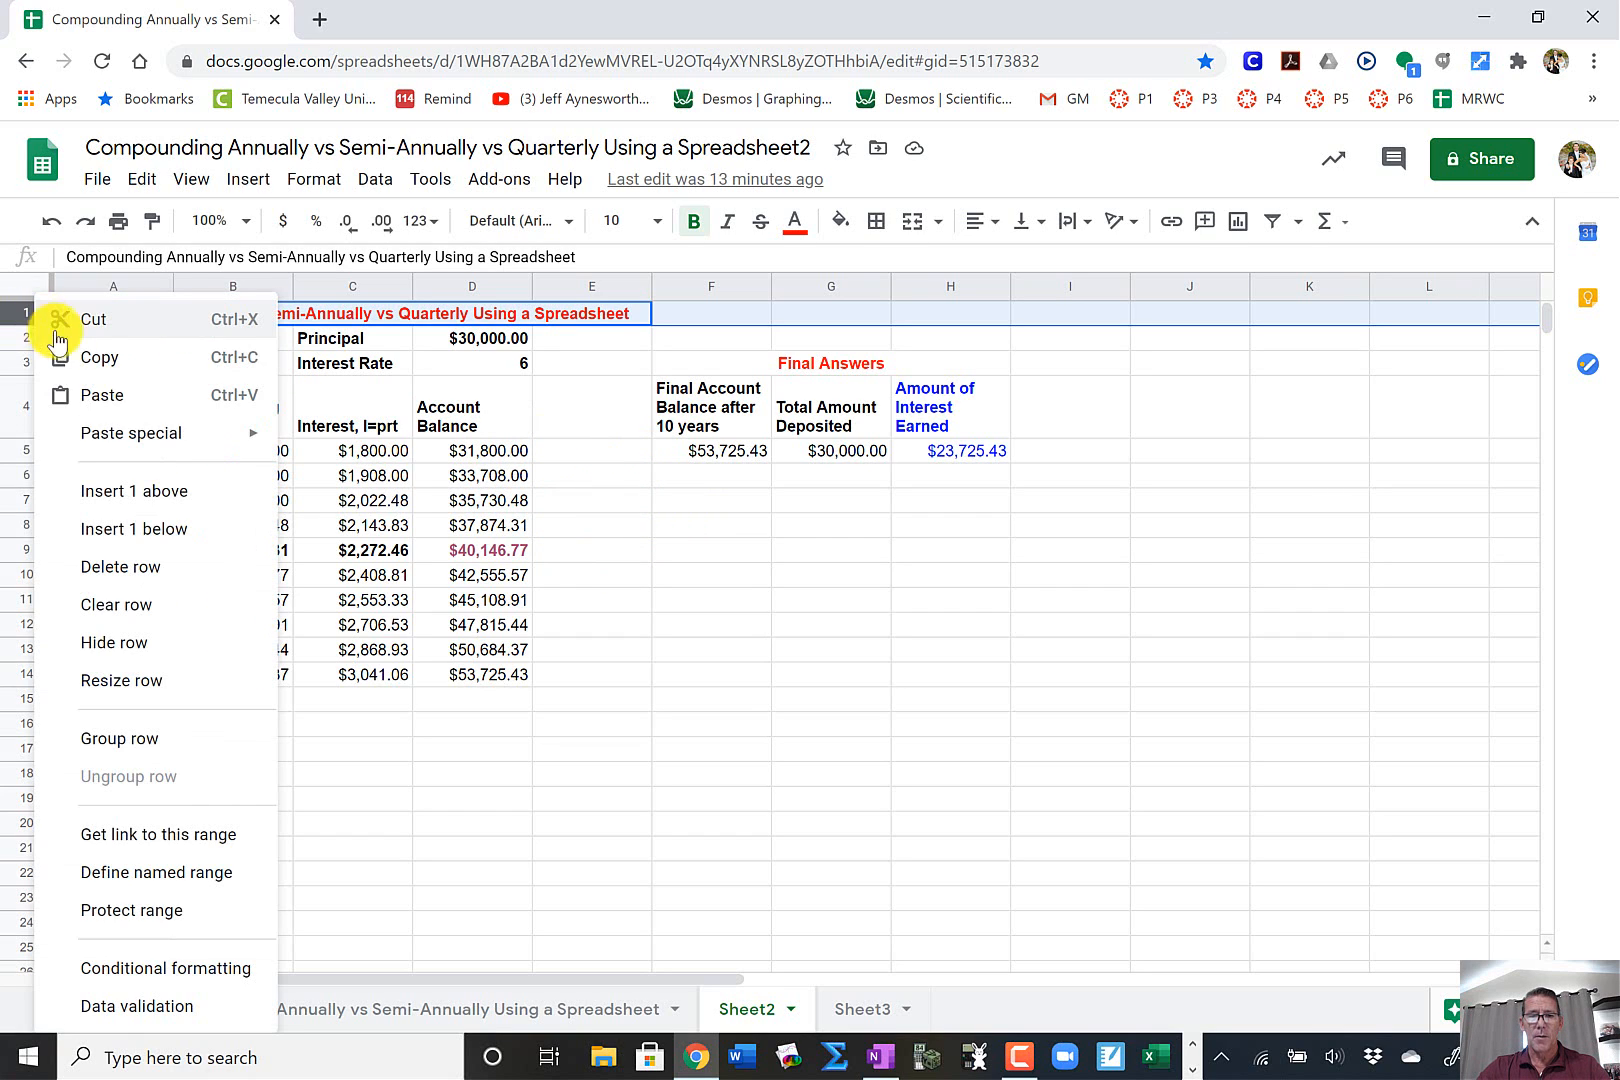
click(162, 494)
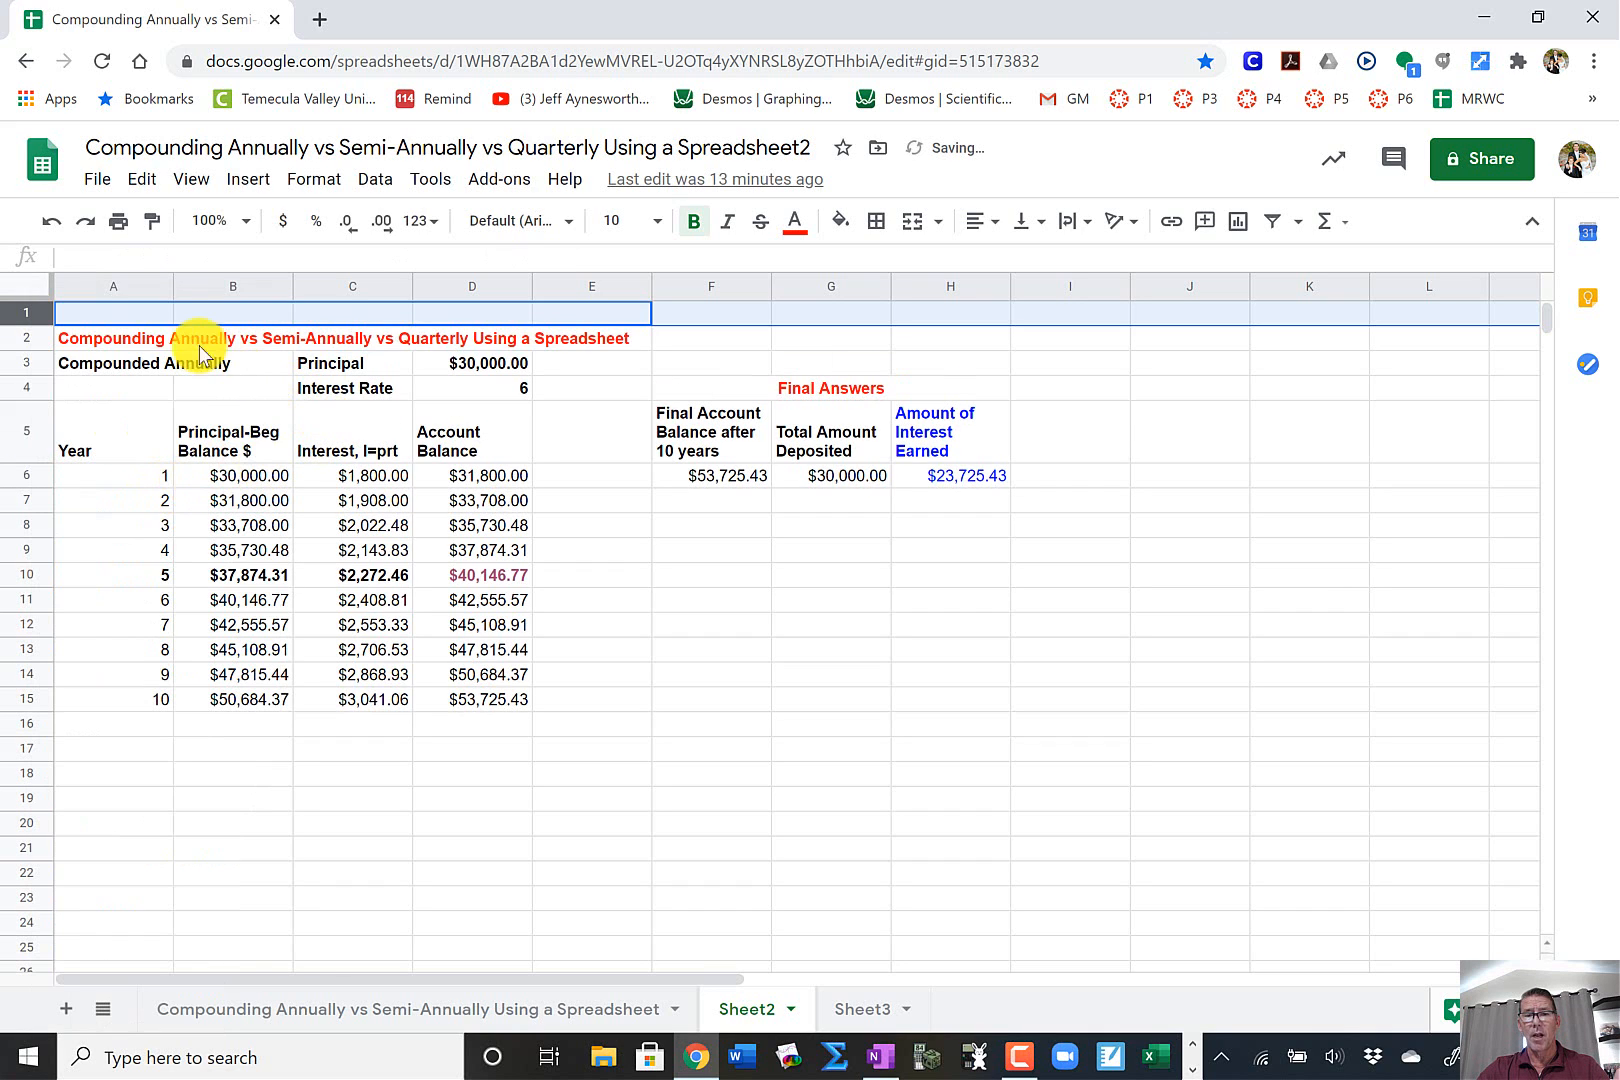
- Merge cells A1 through F1 horizontally in the blank first row
click(125, 318)
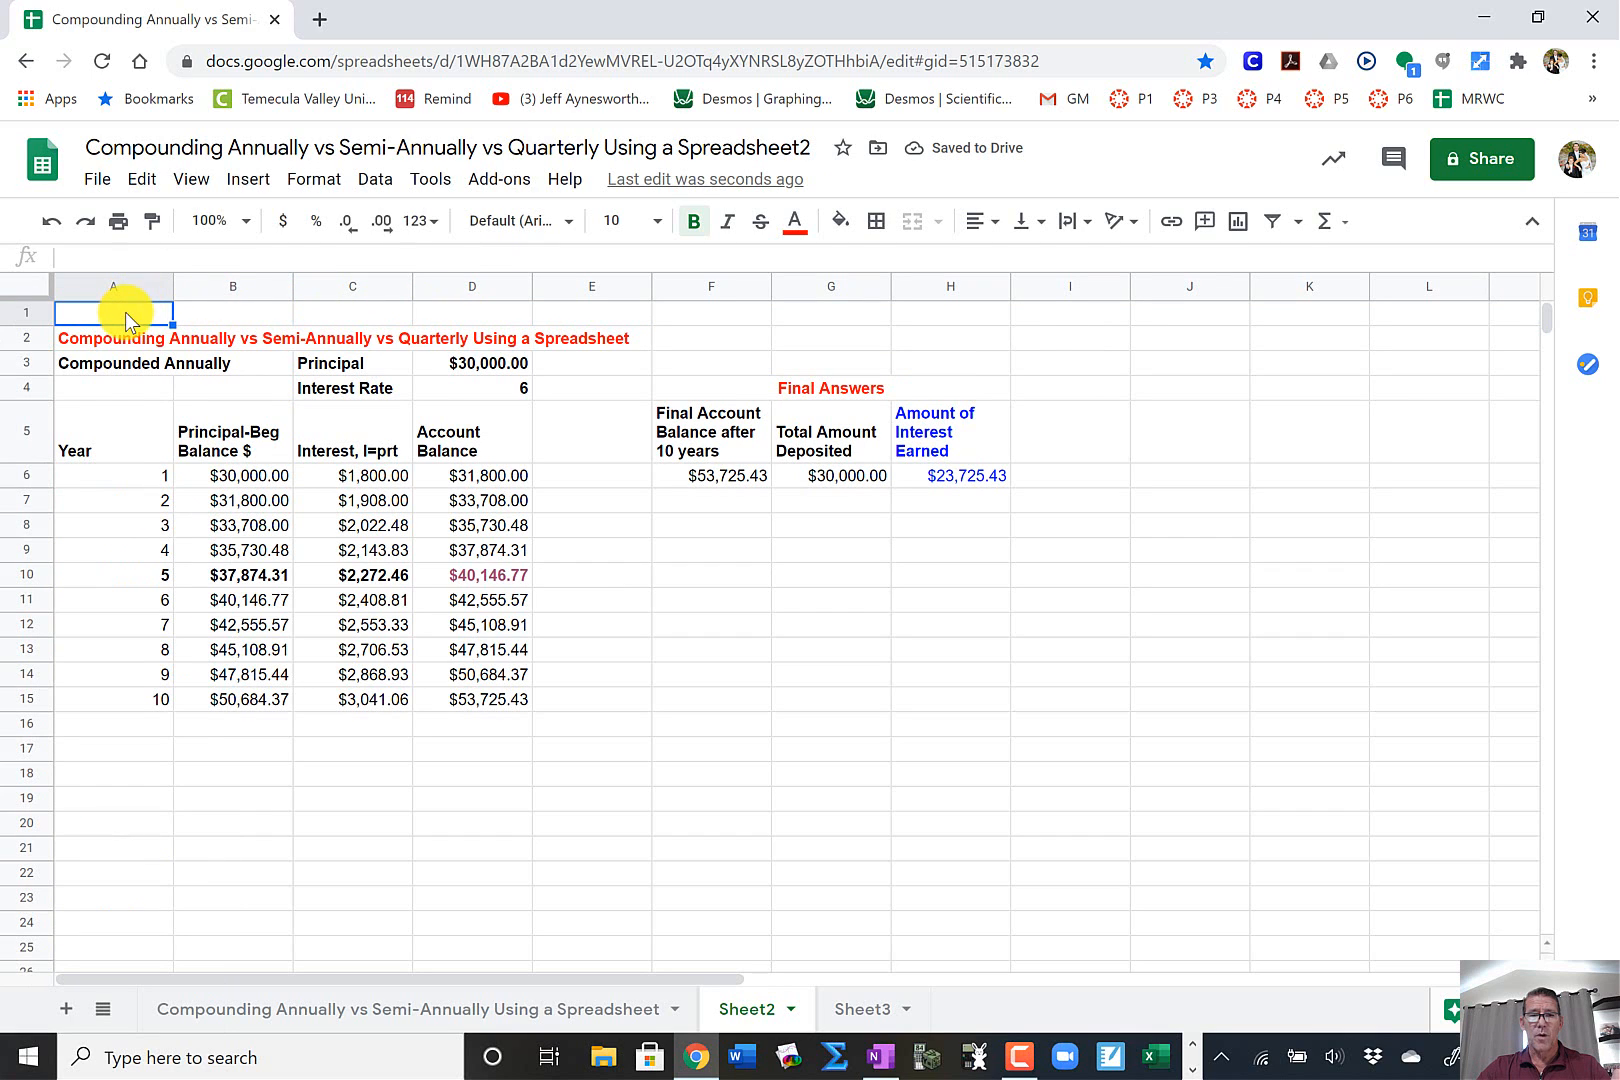
drag(122, 314, 418, 318)
drag(601, 321, 688, 313)
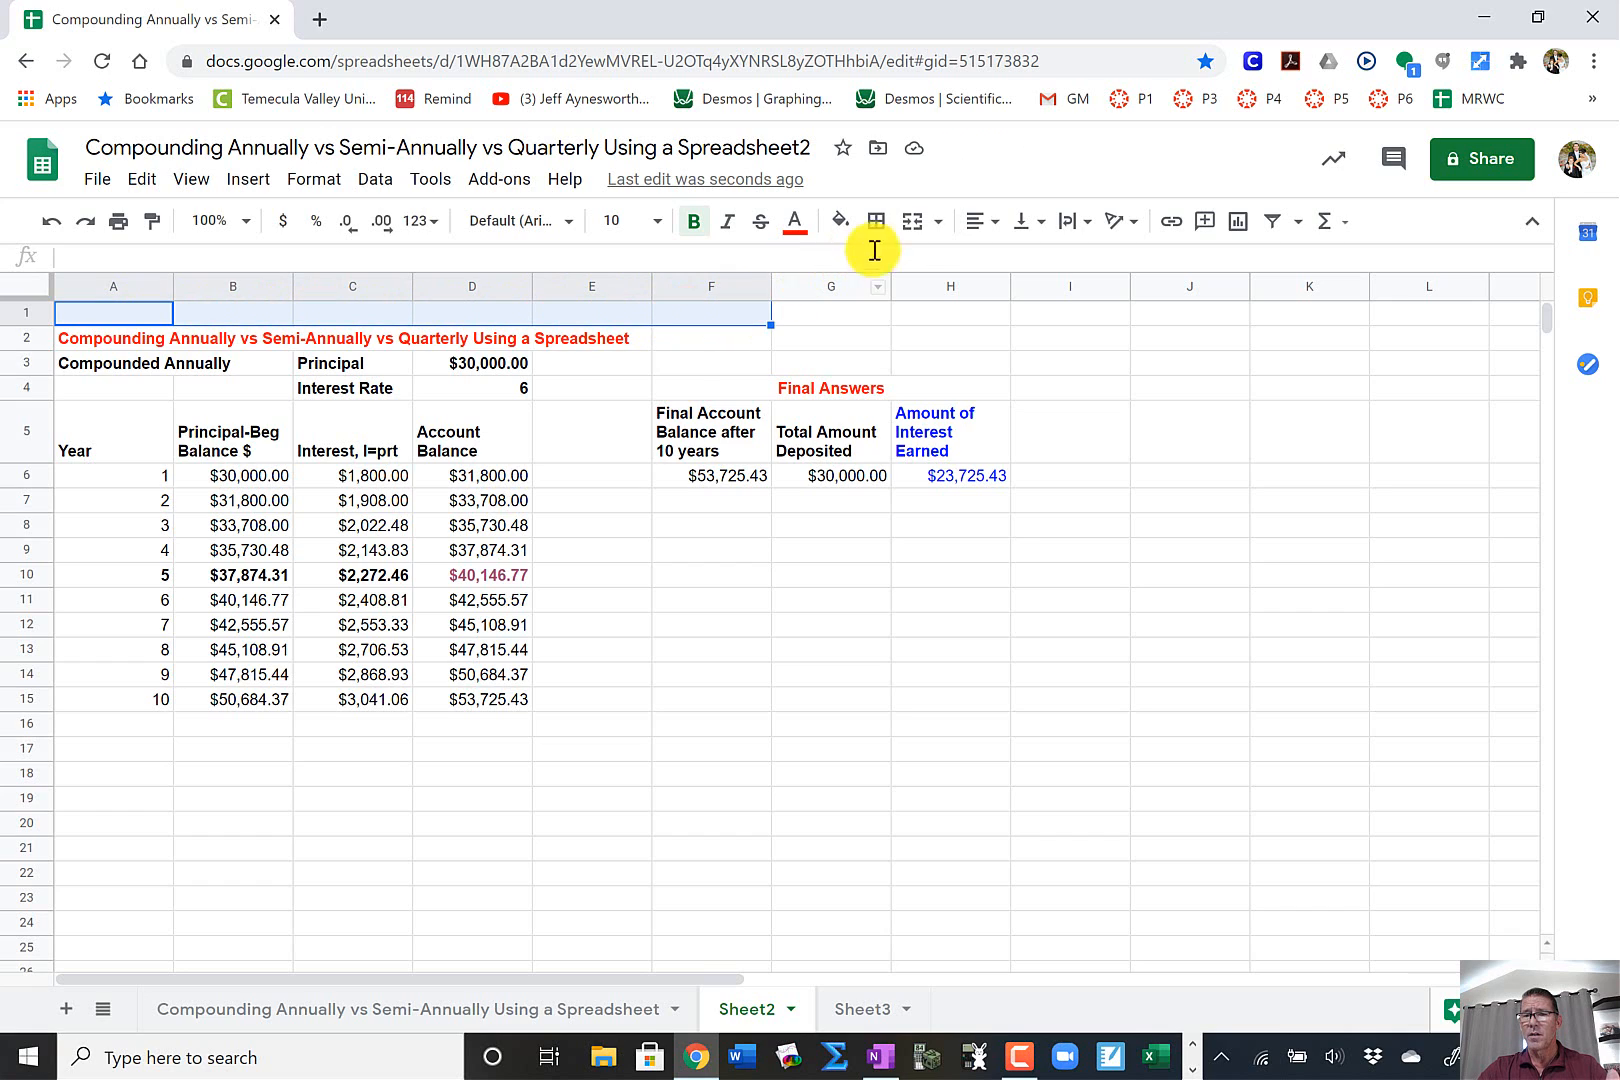
click(938, 221)
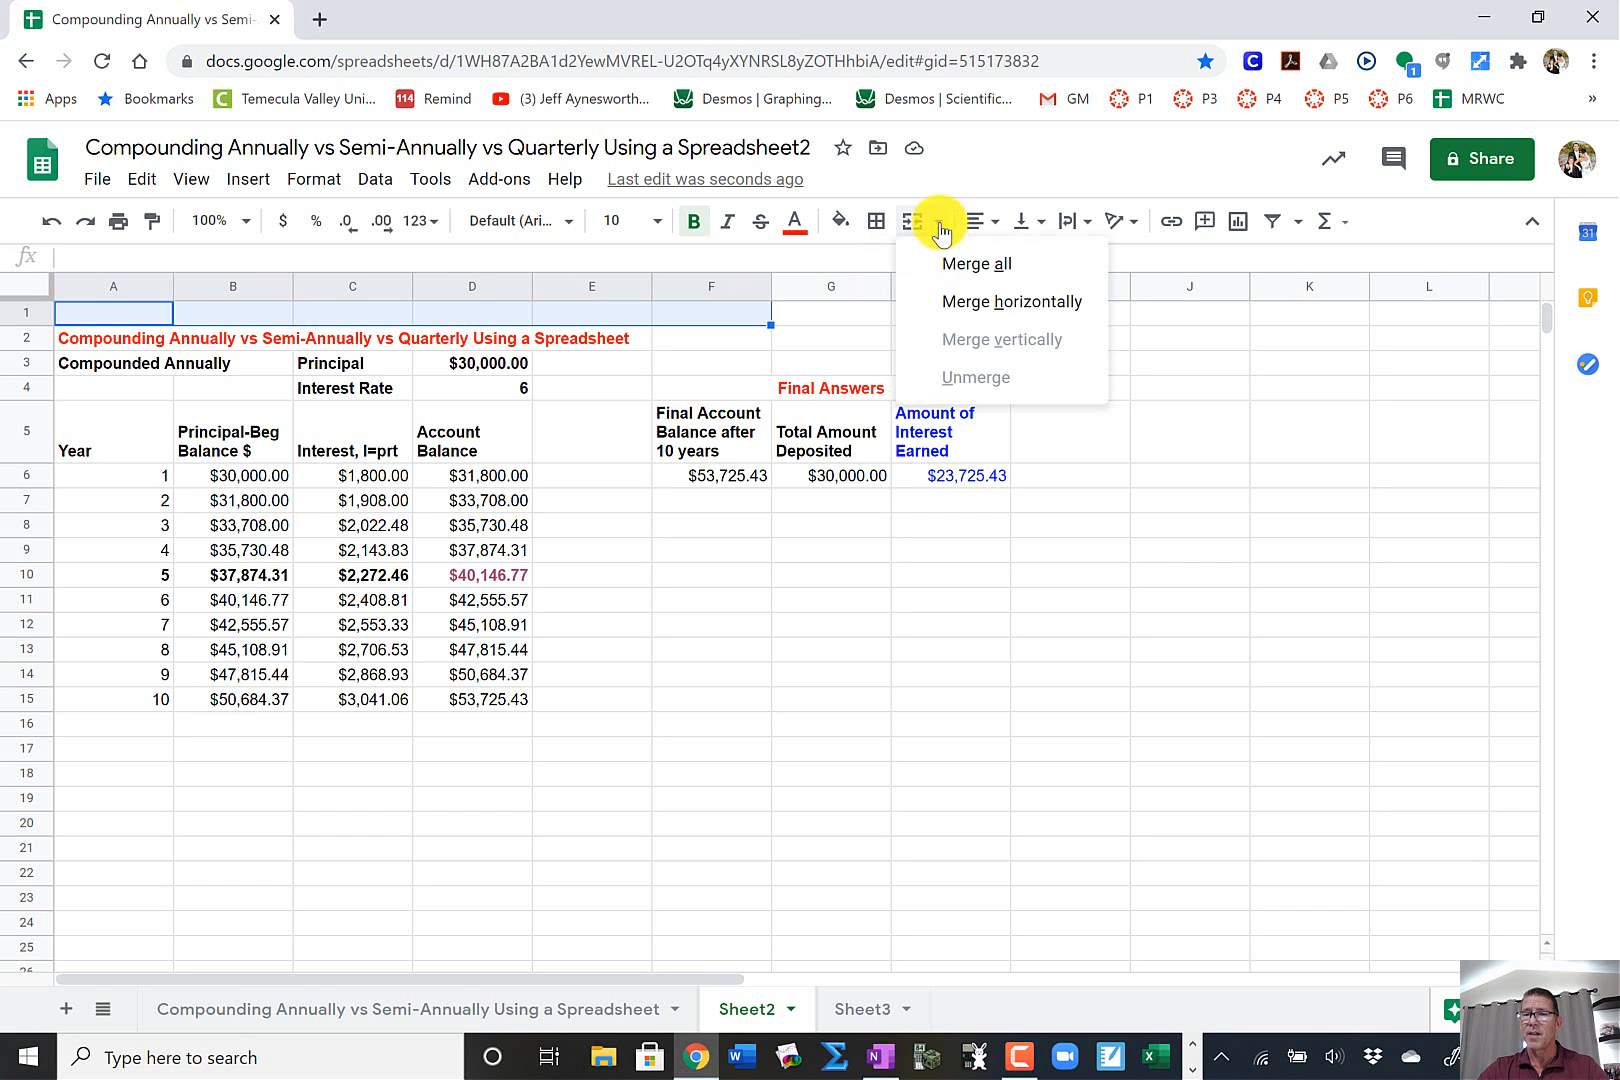
click(958, 310)
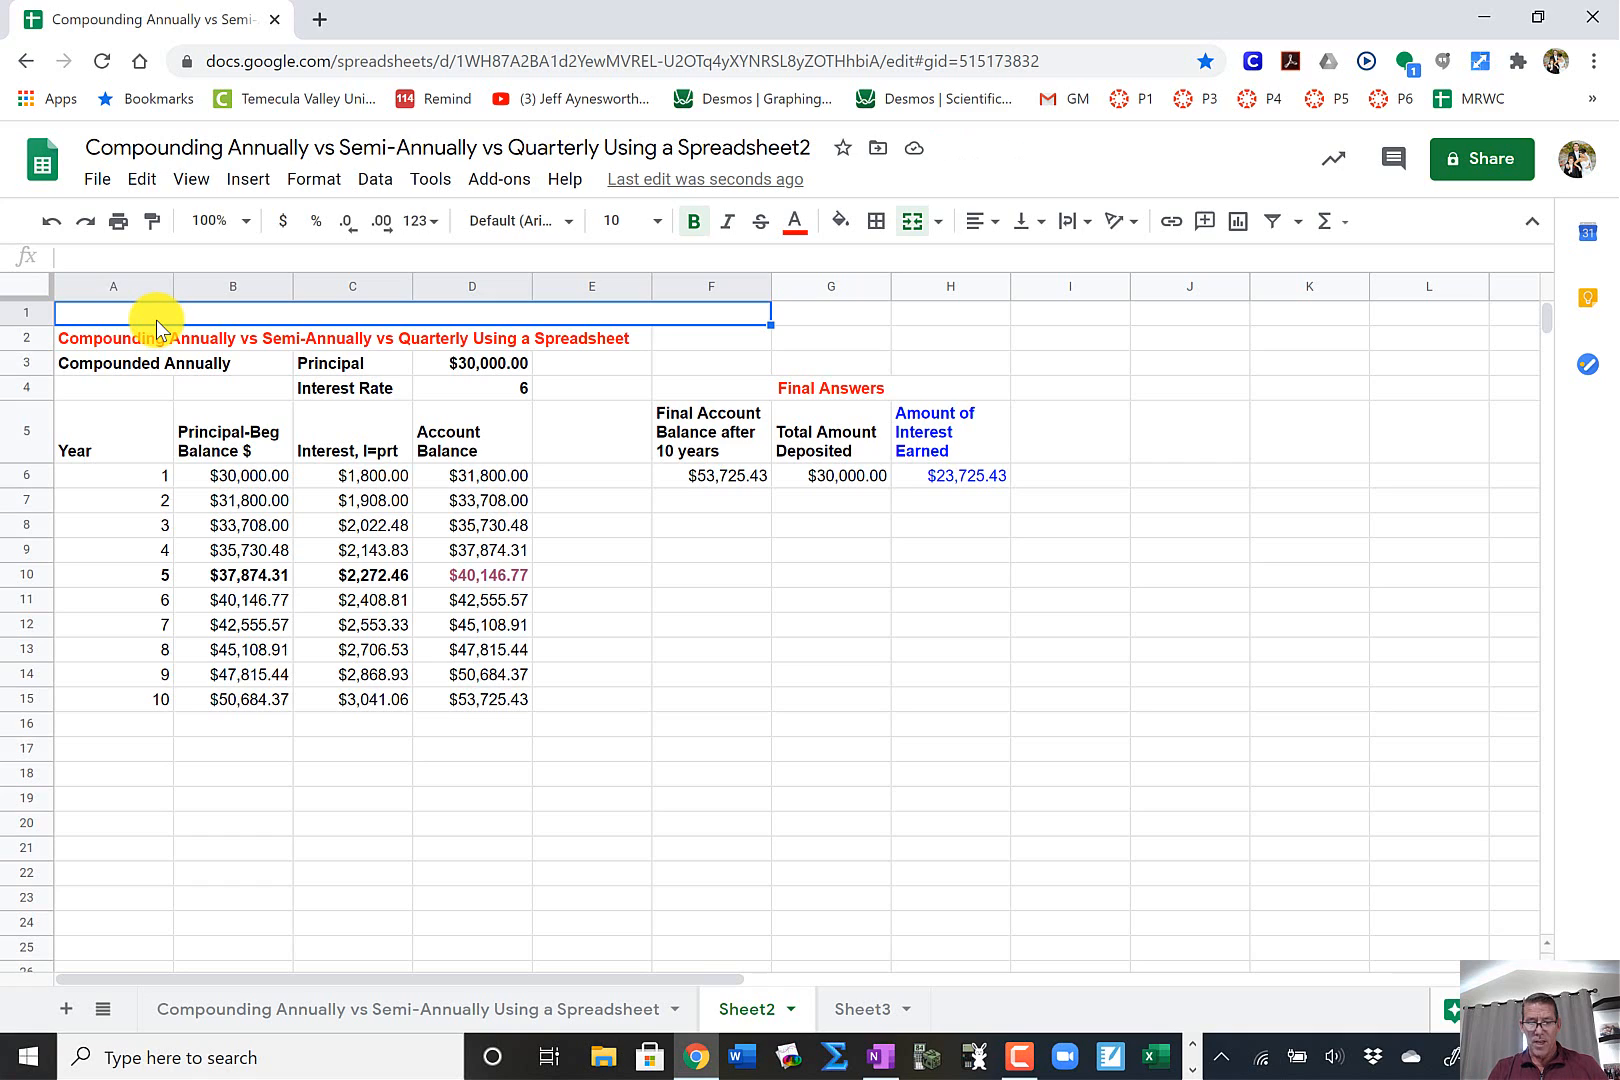
- Enter a heading in the merged first row with the teacher's name followed by ", Financial Algebra, Period......, 2020"
text(Mr. )
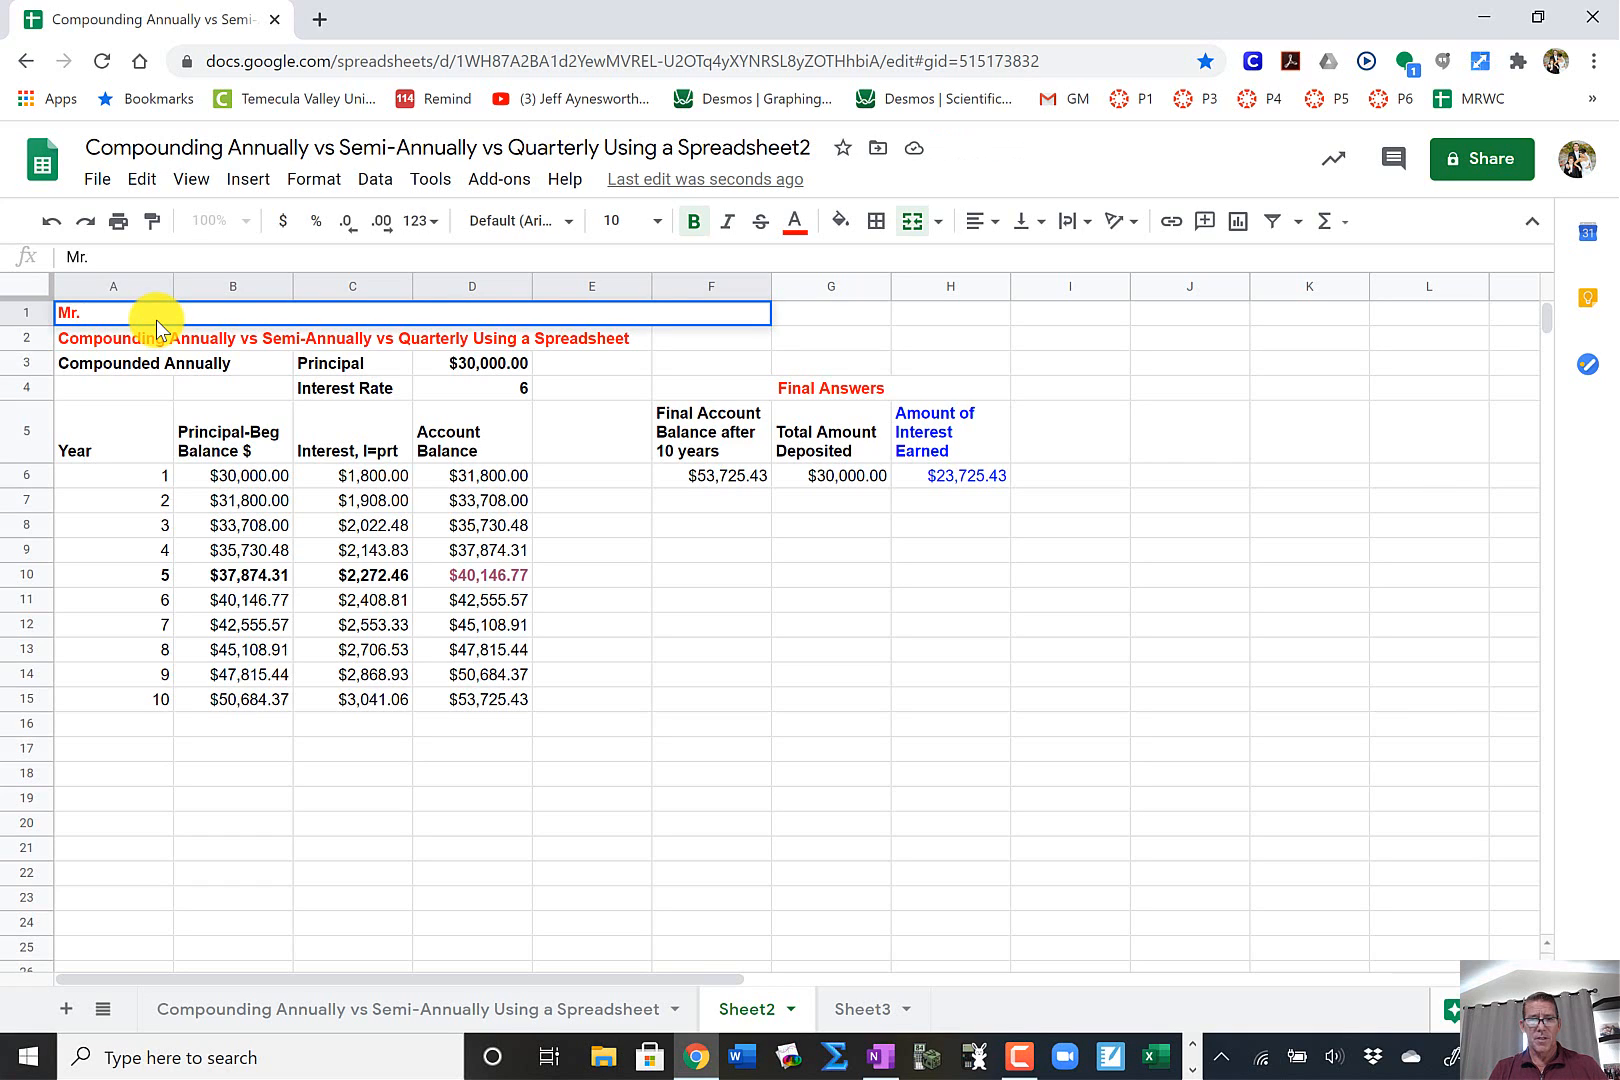
text(Aynesworth)
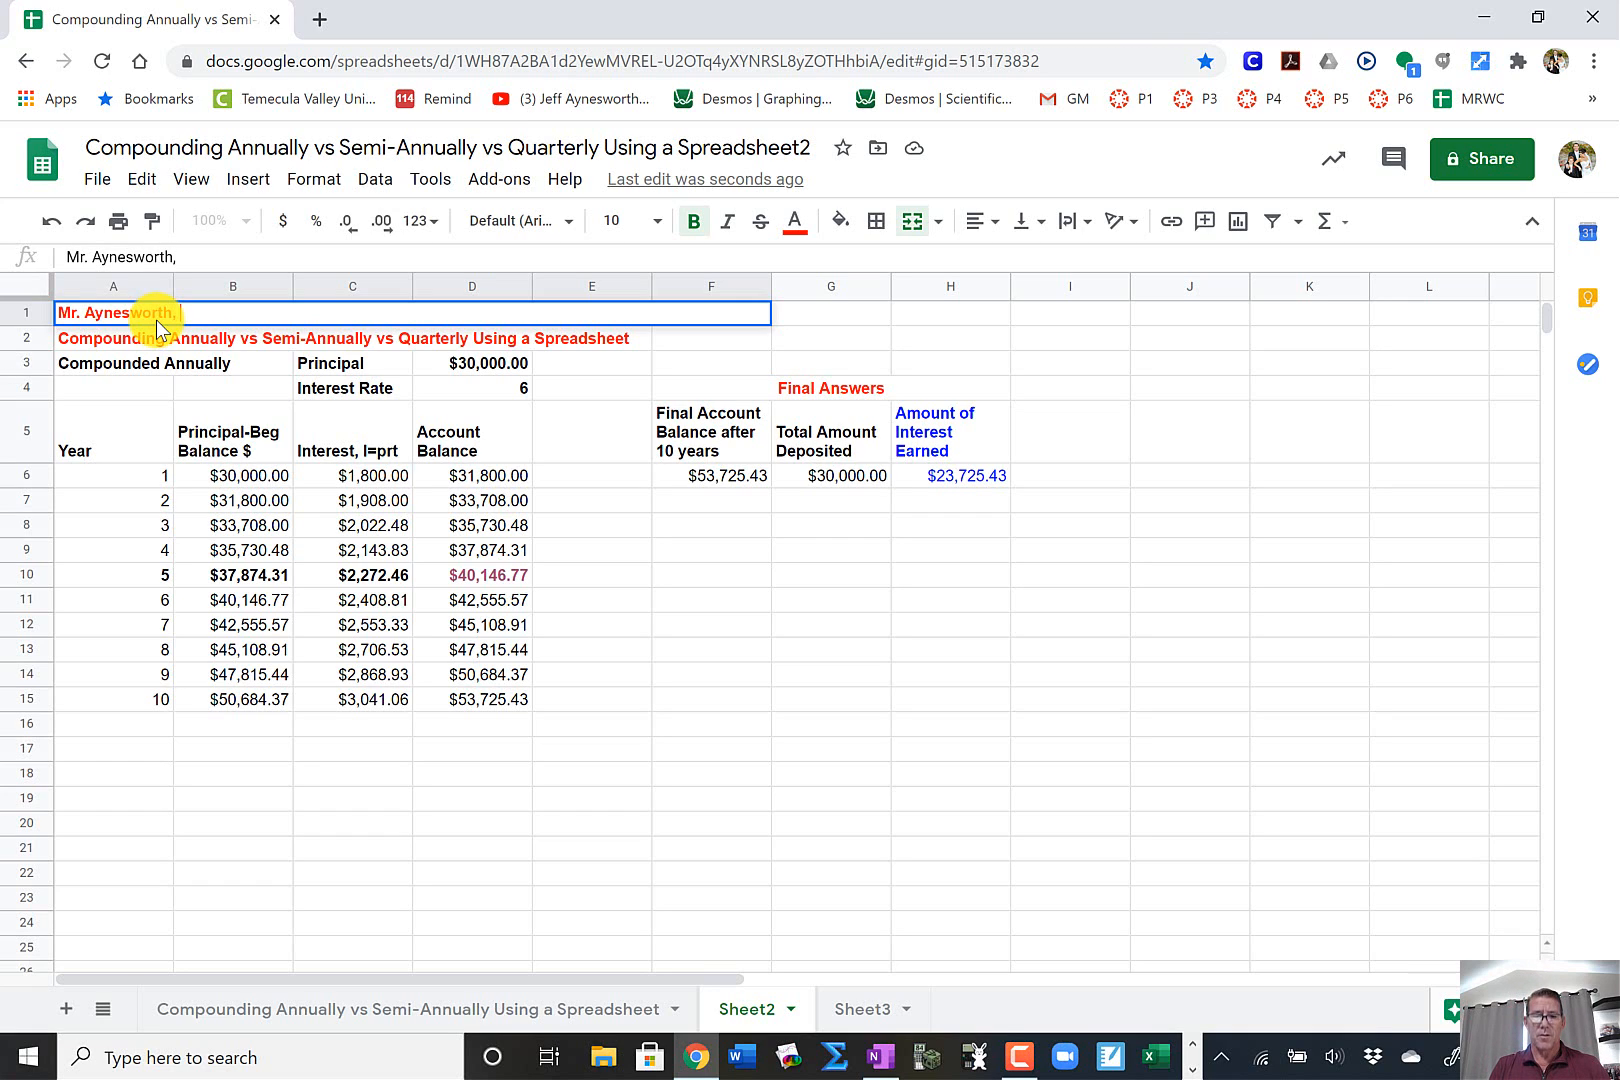
text(, Fi)
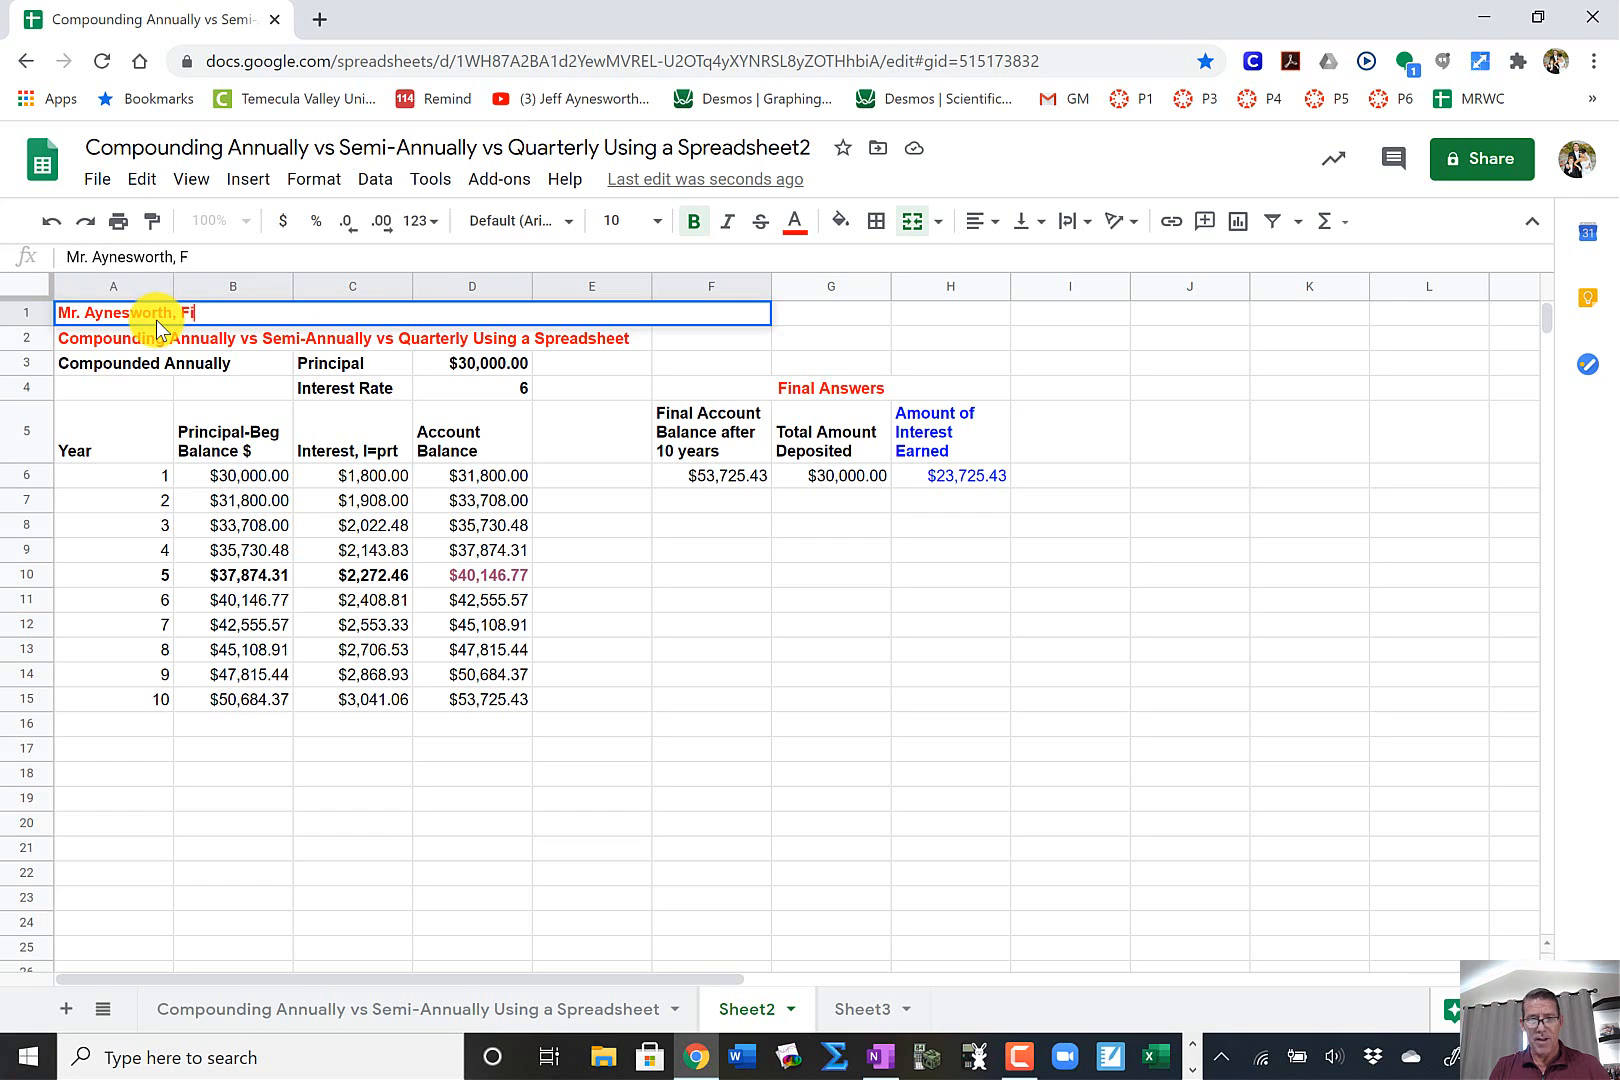
text(nancial A)
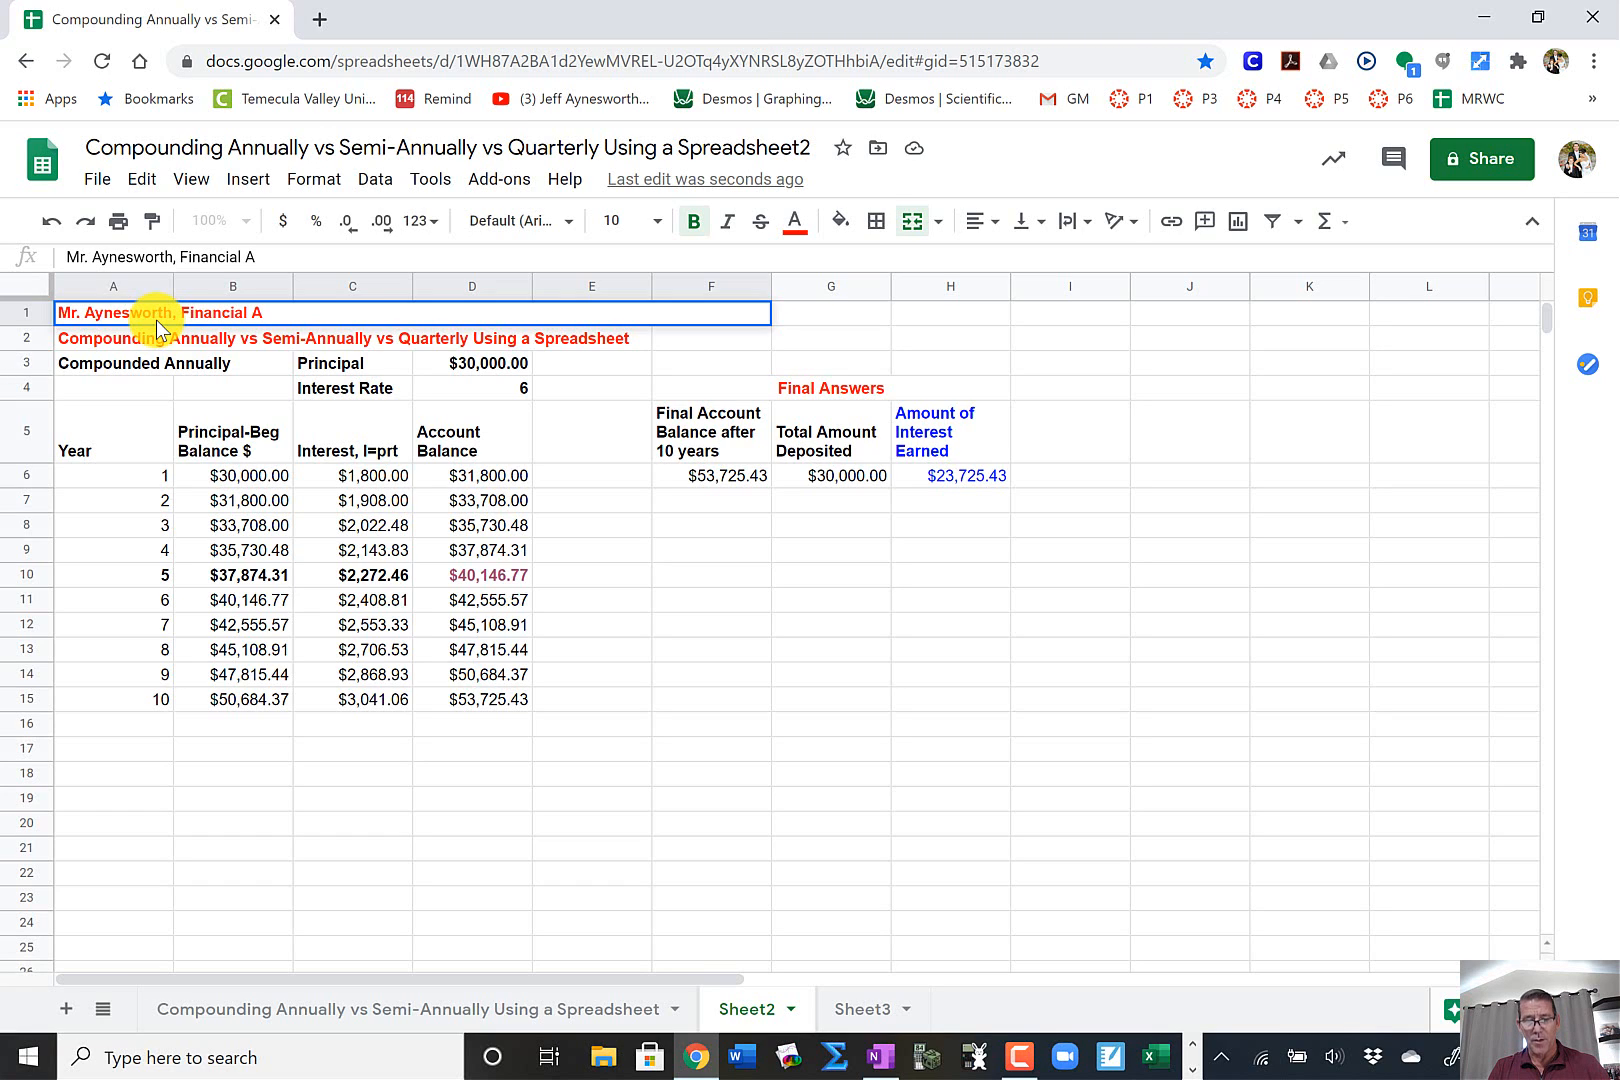
text(lgebra, )
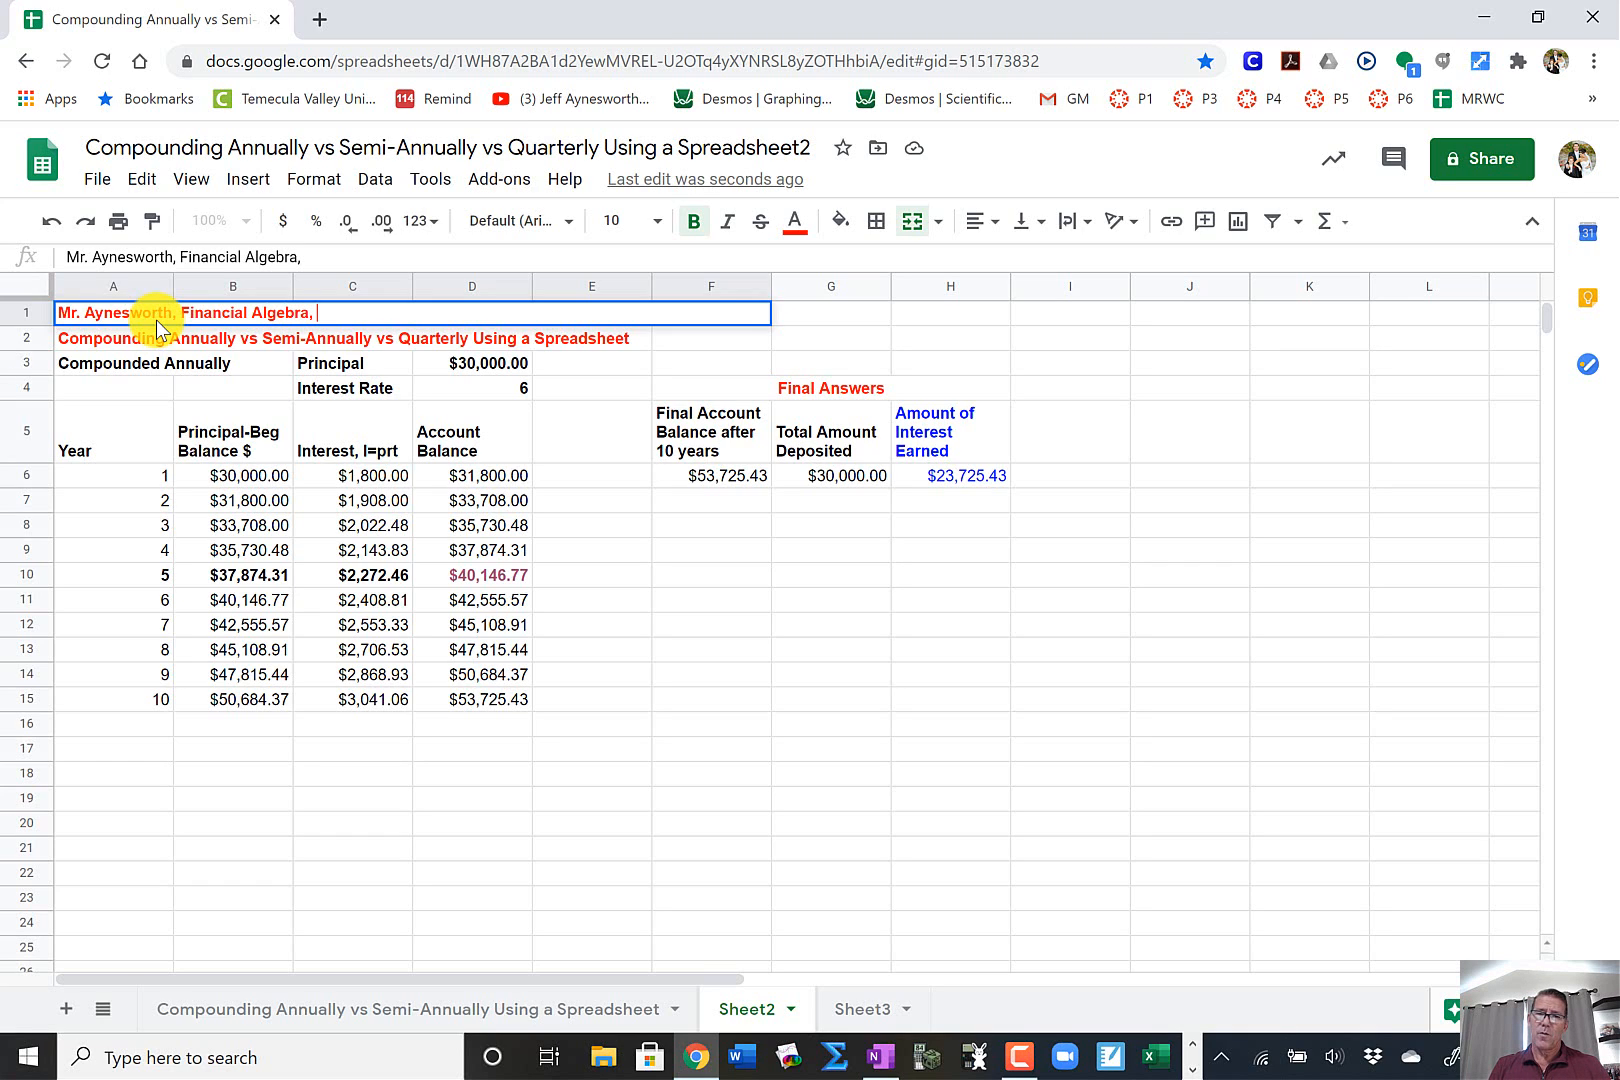
text(Per)
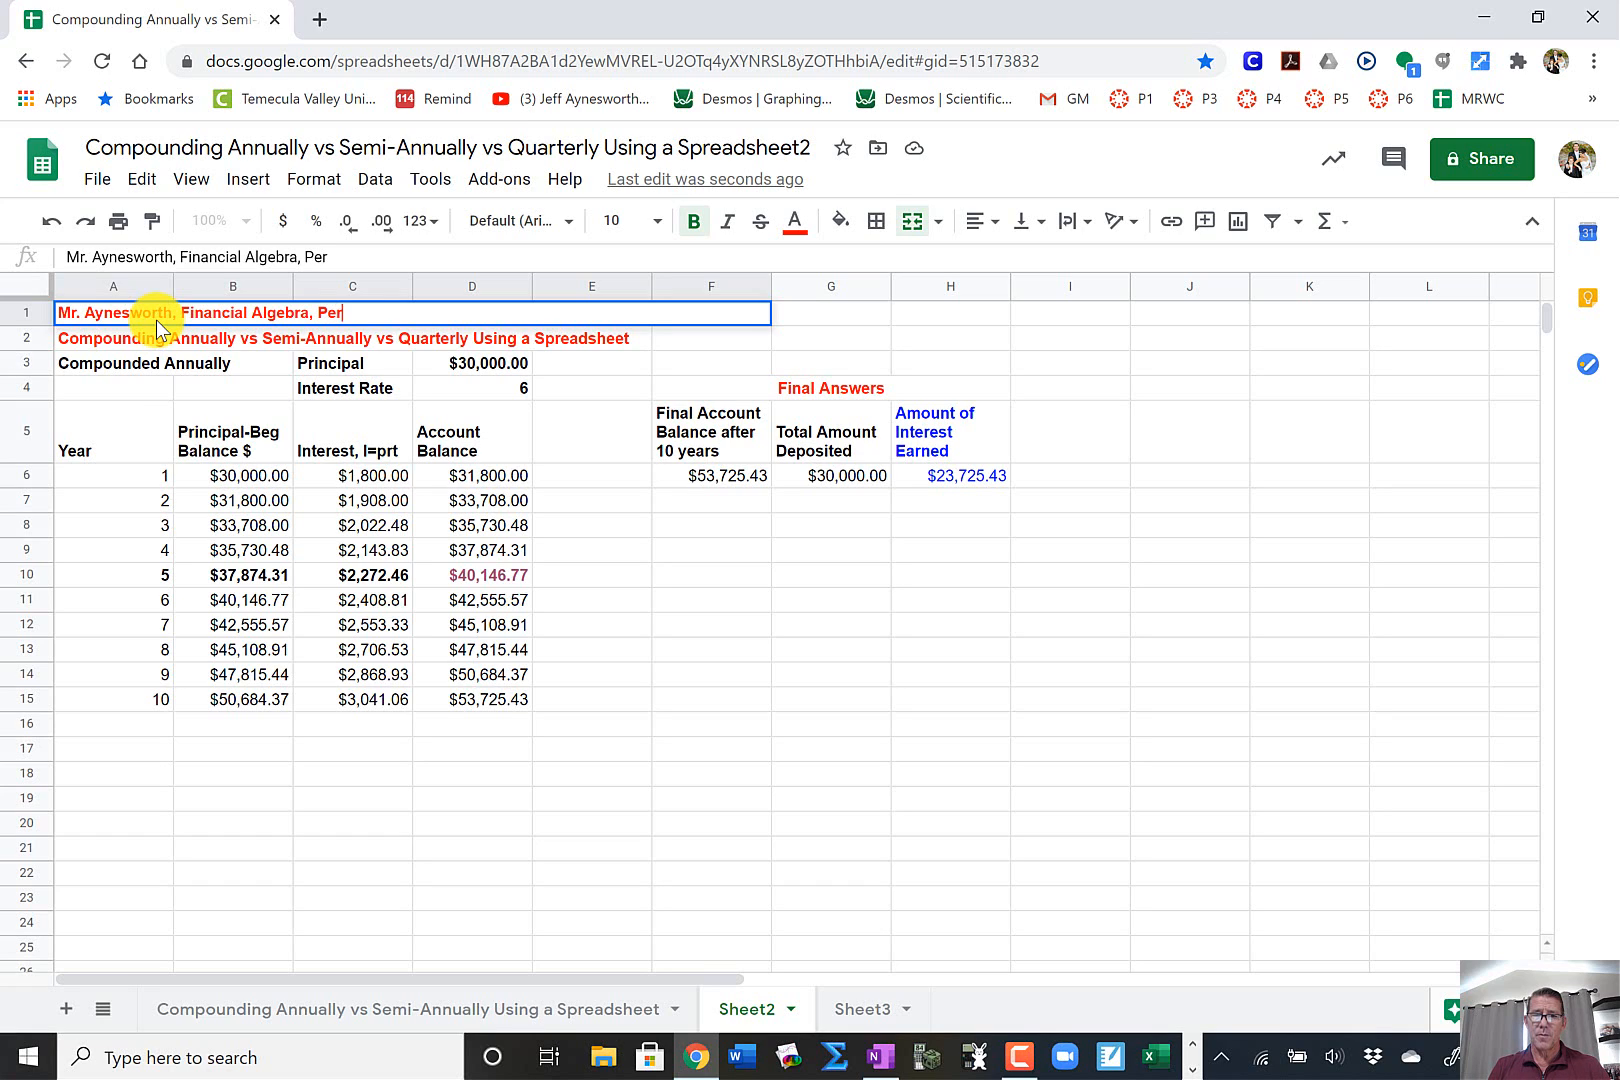
text(iod......)
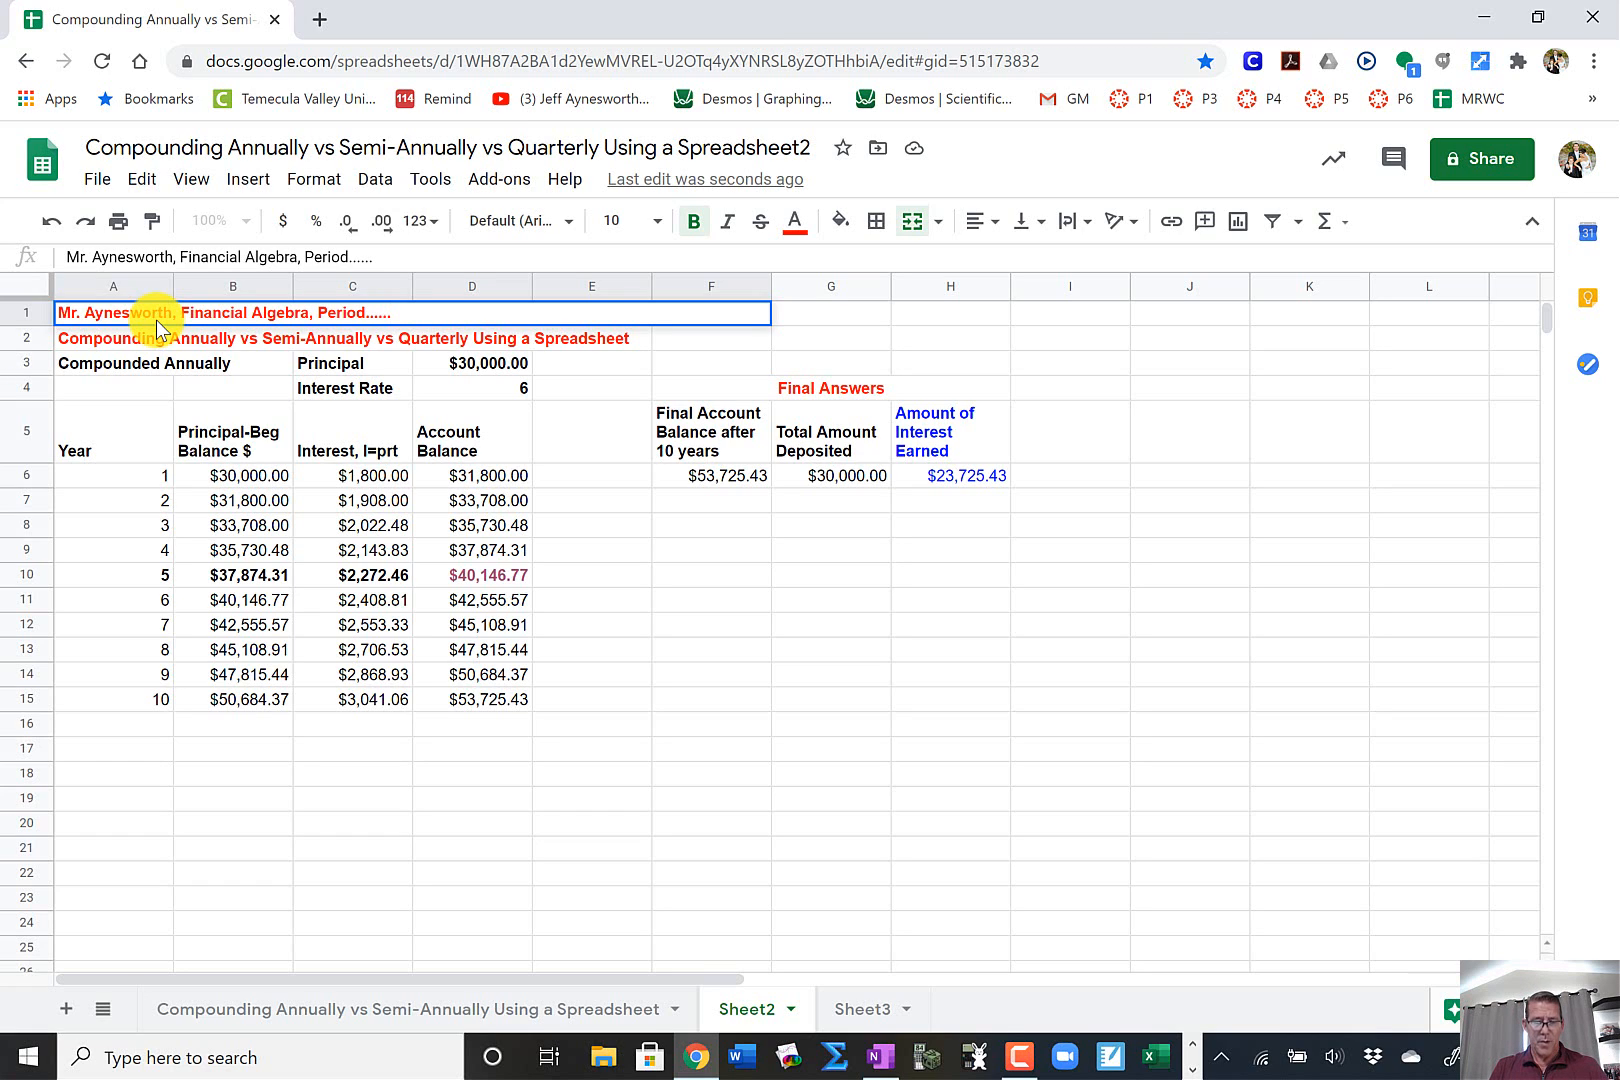
text(, 20)
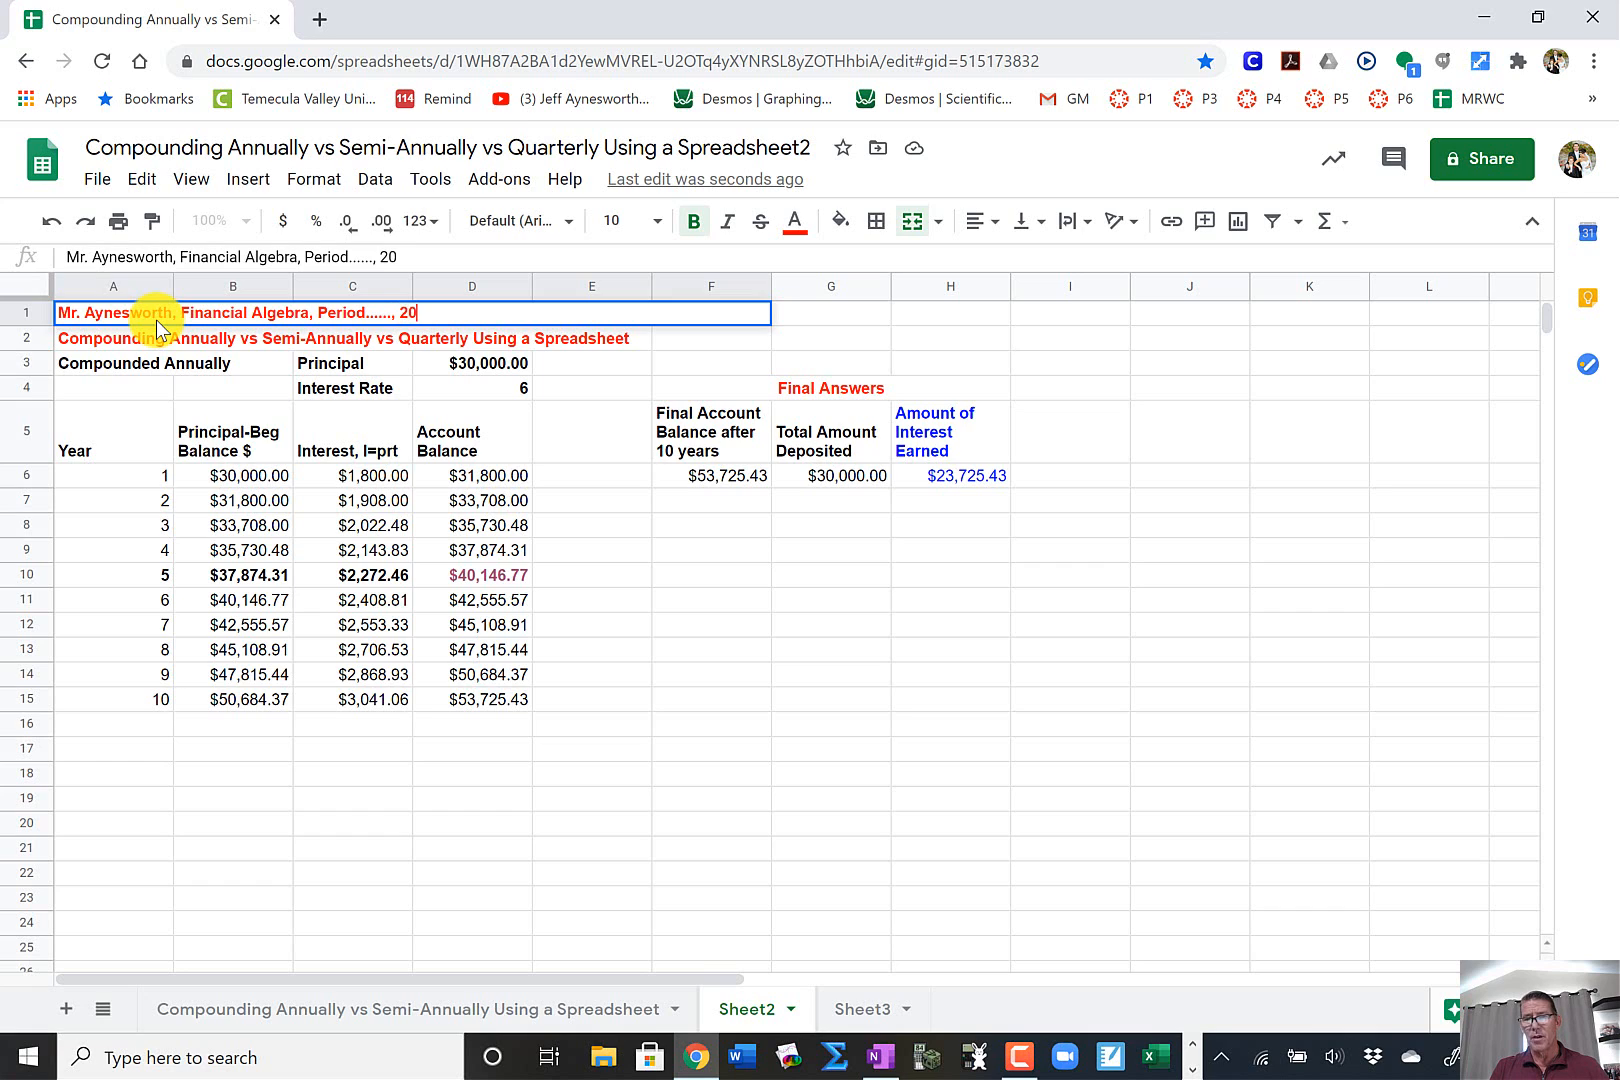
text(20)
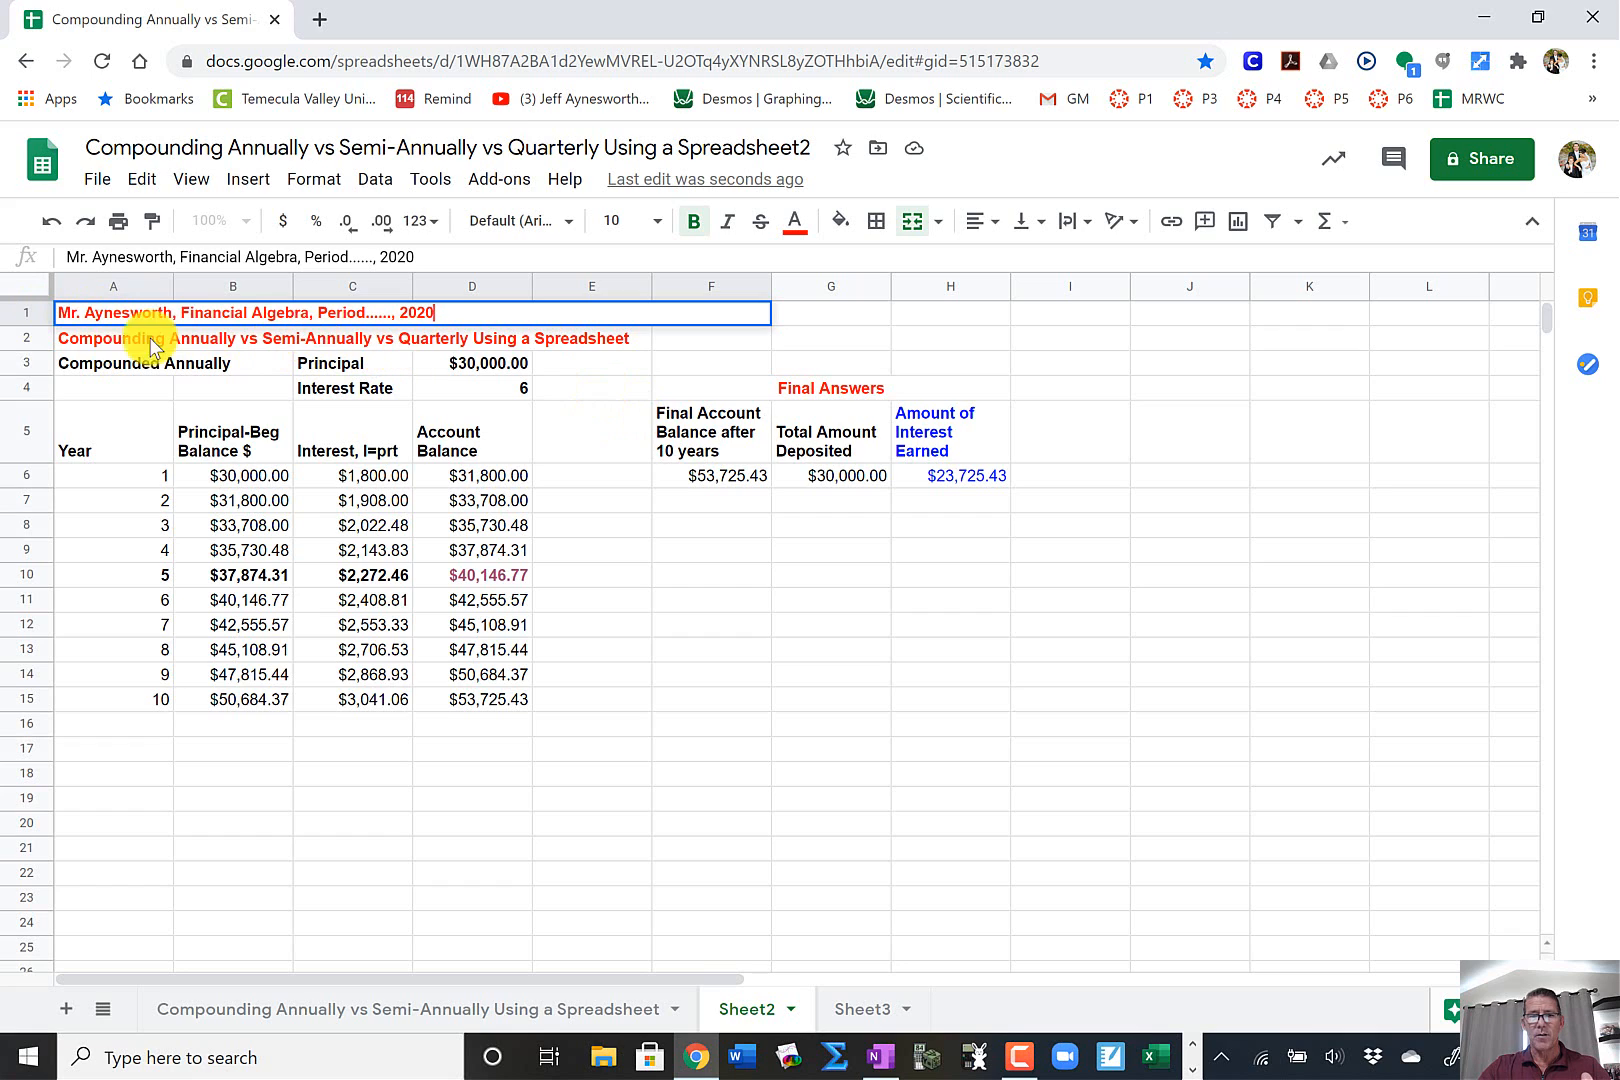
- Change the text colour of the heading in row 1 to purple
click(38, 315)
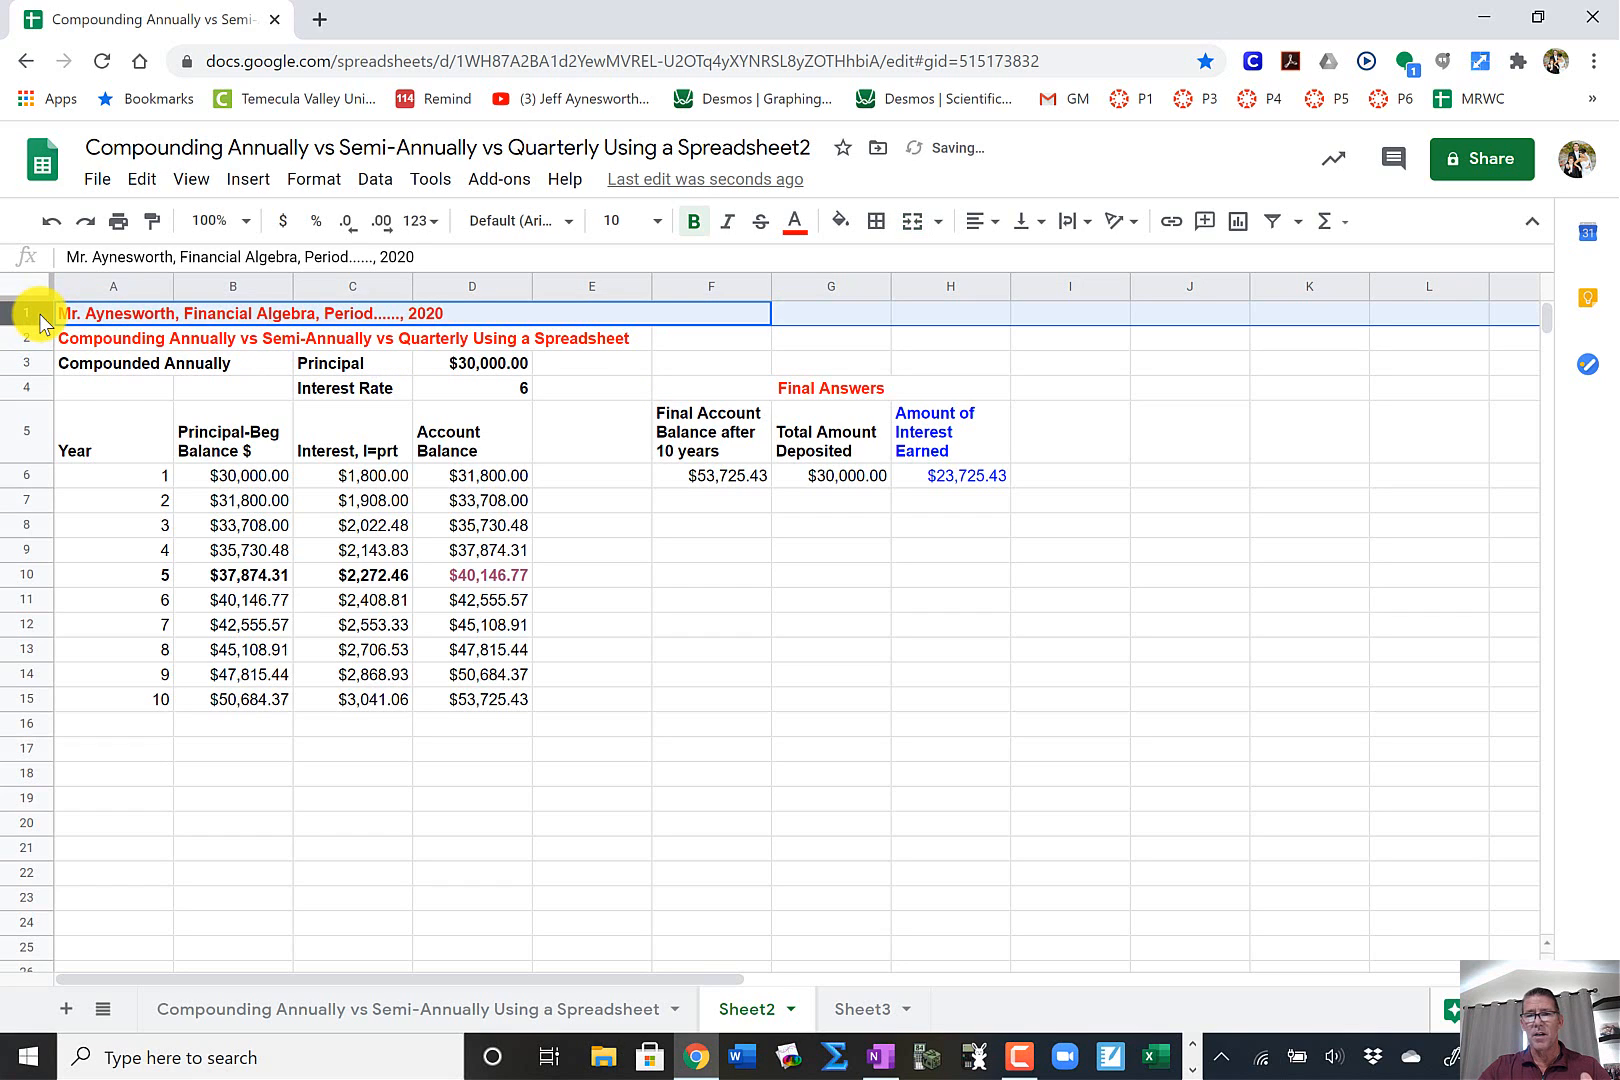
click(795, 222)
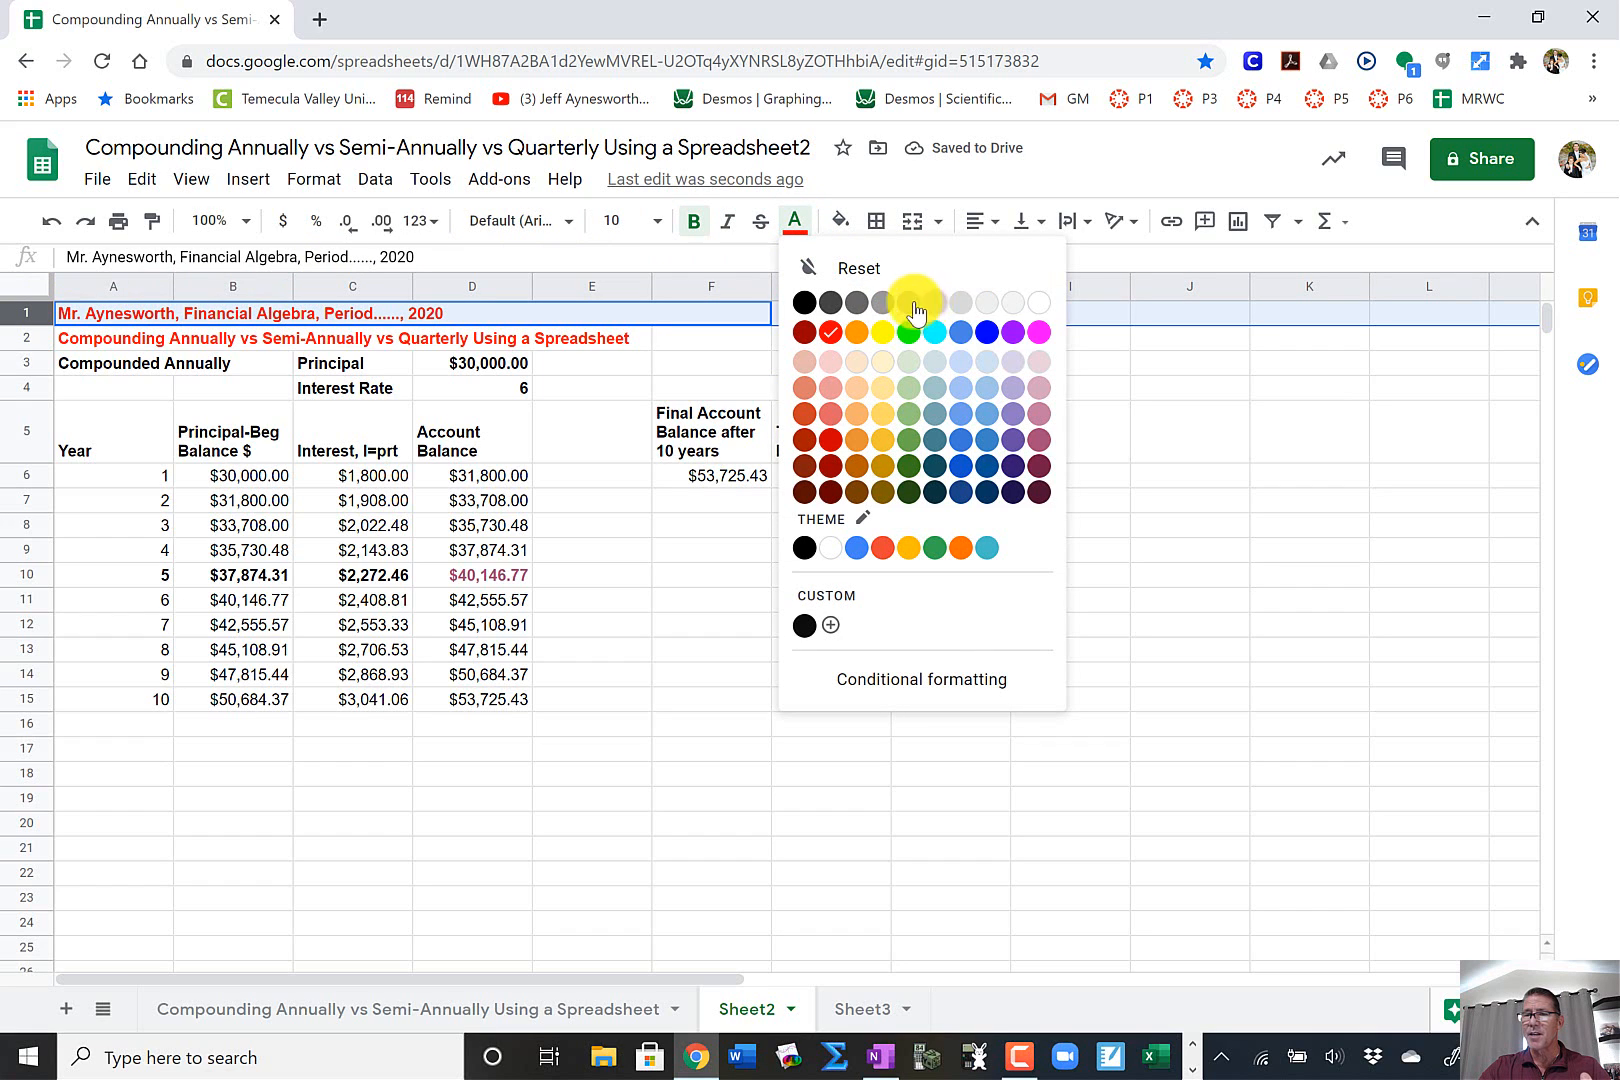
click(1012, 334)
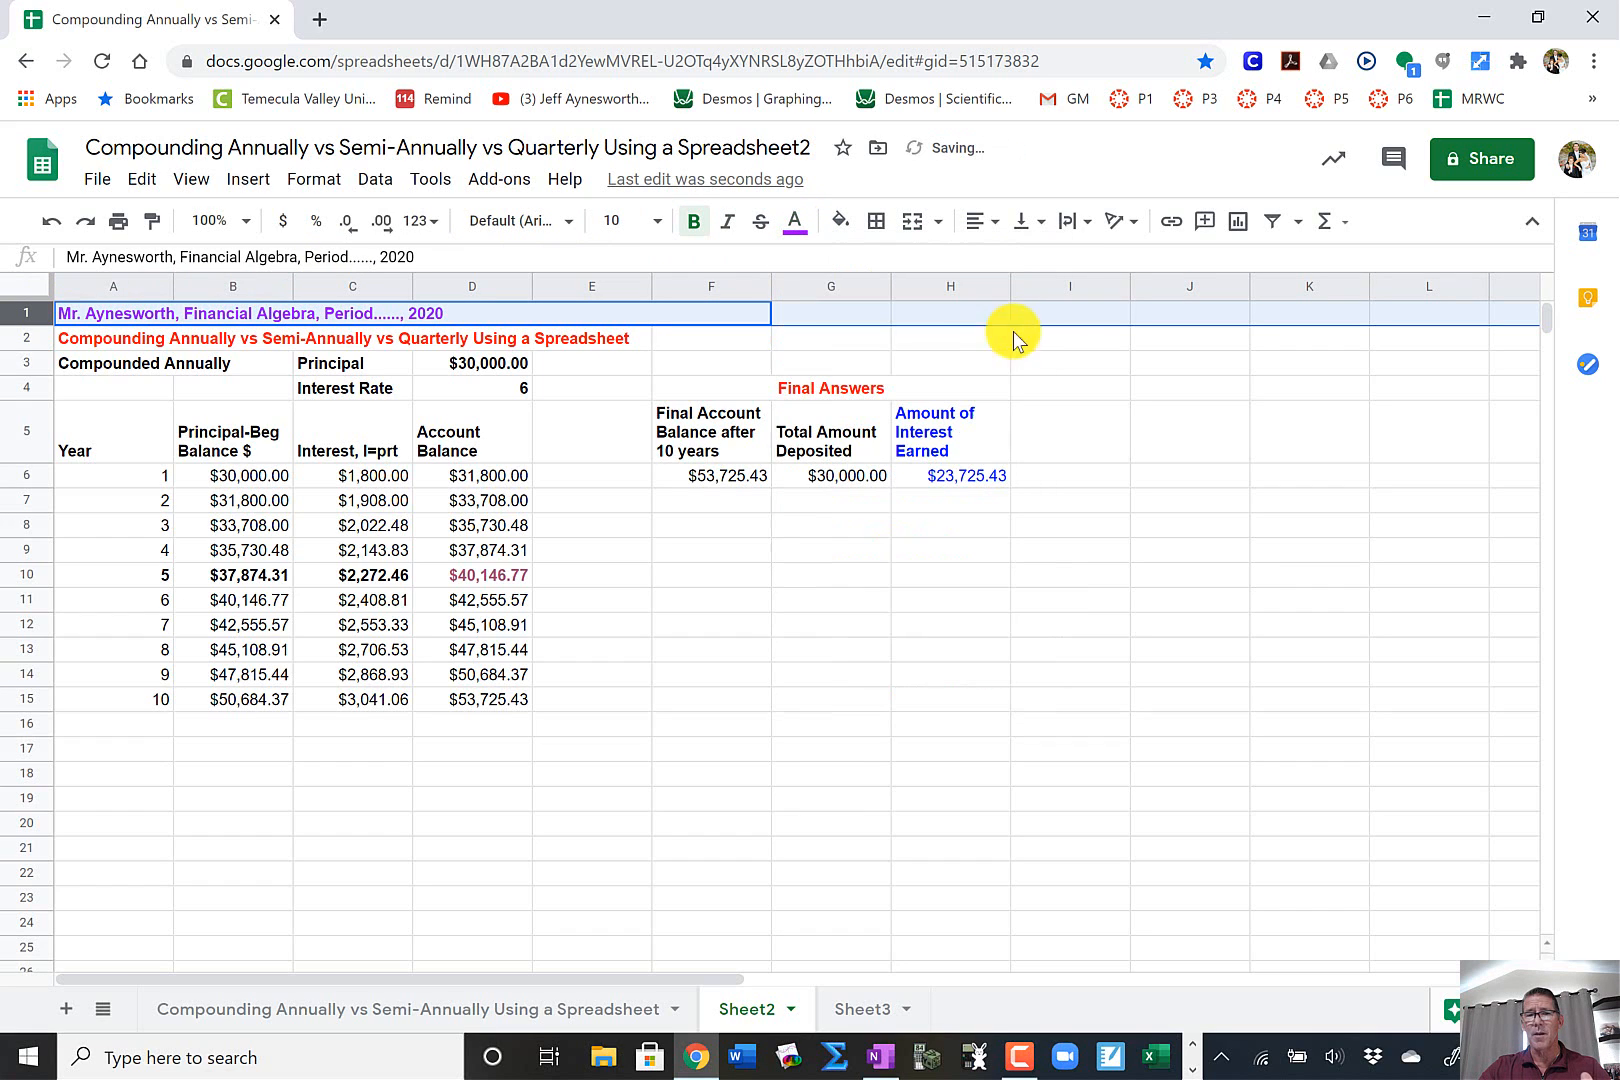
click(1110, 346)
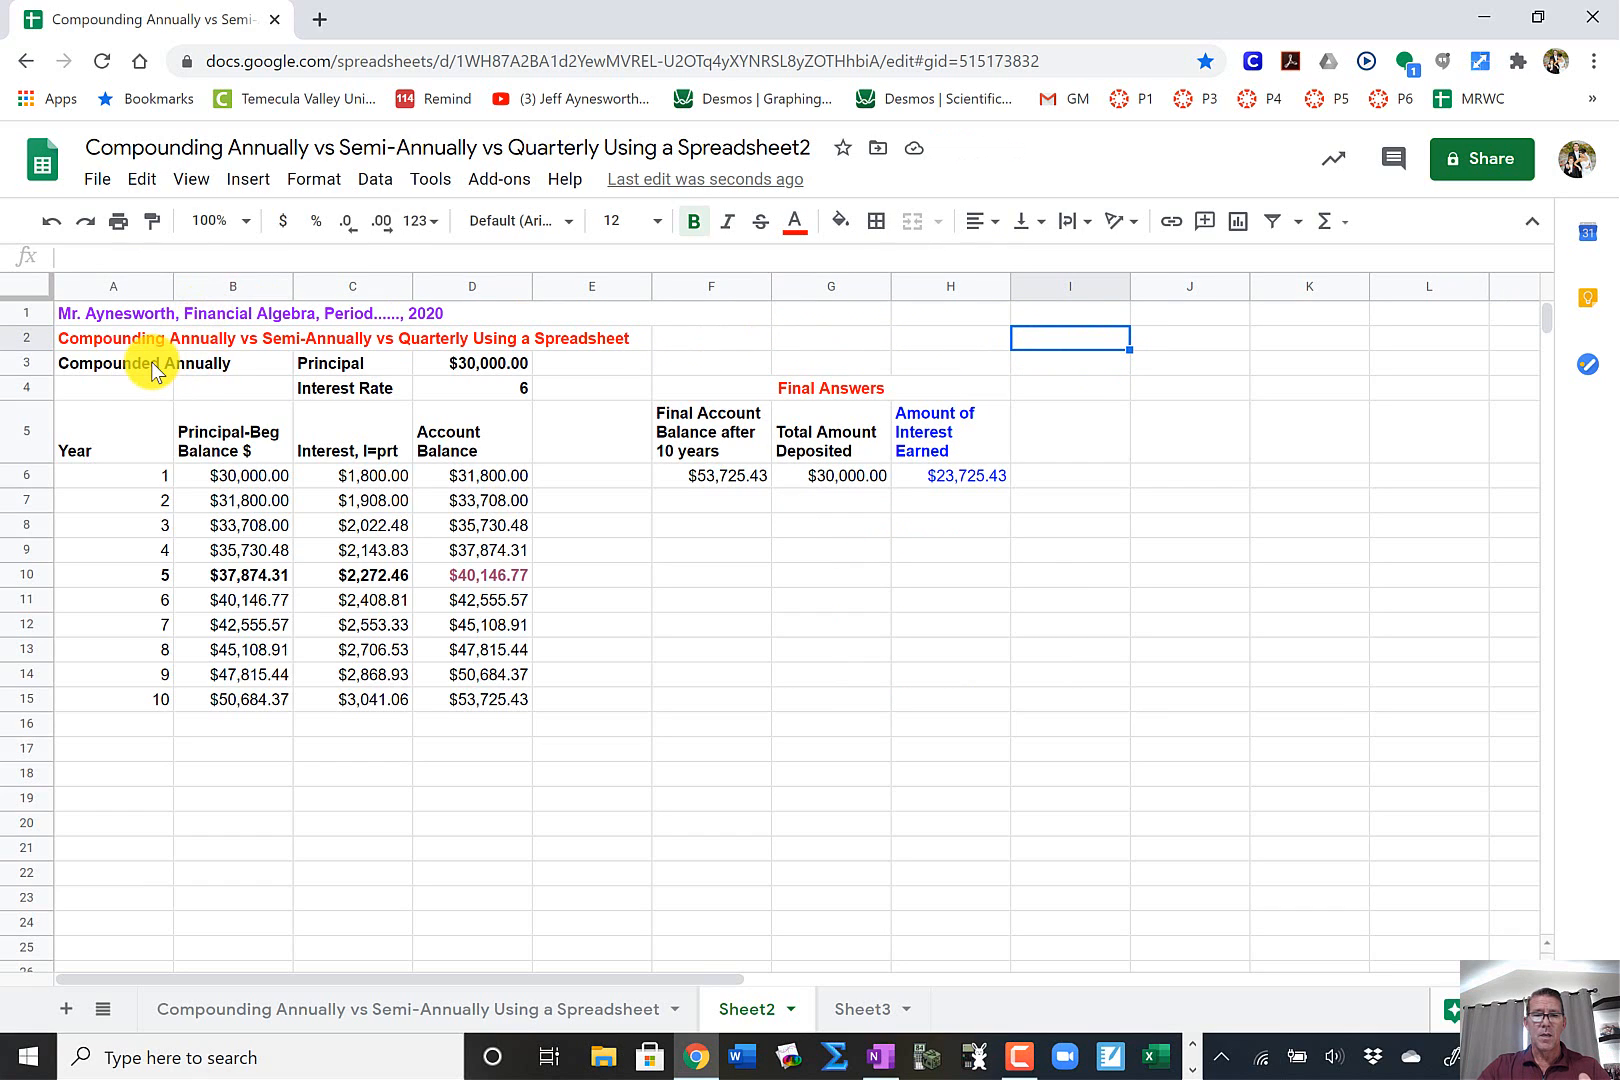
- Make the "Compounded Annually" label in row 3 bold with red text
click(151, 364)
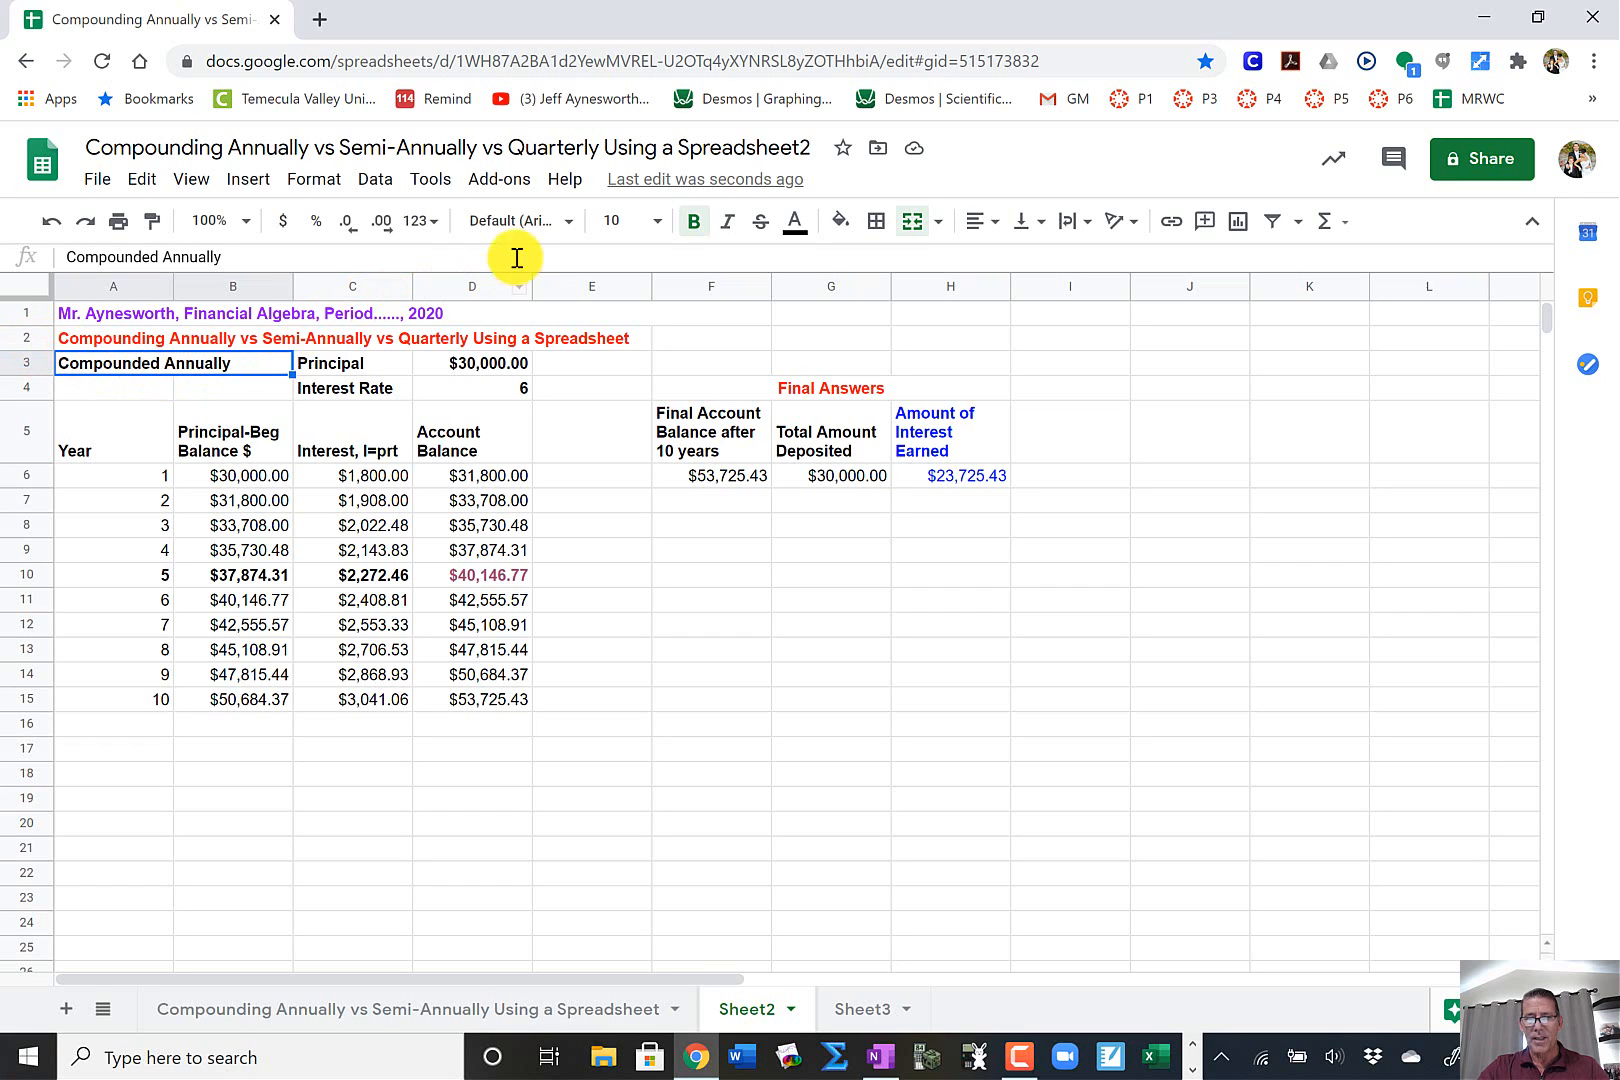
click(696, 225)
click(697, 230)
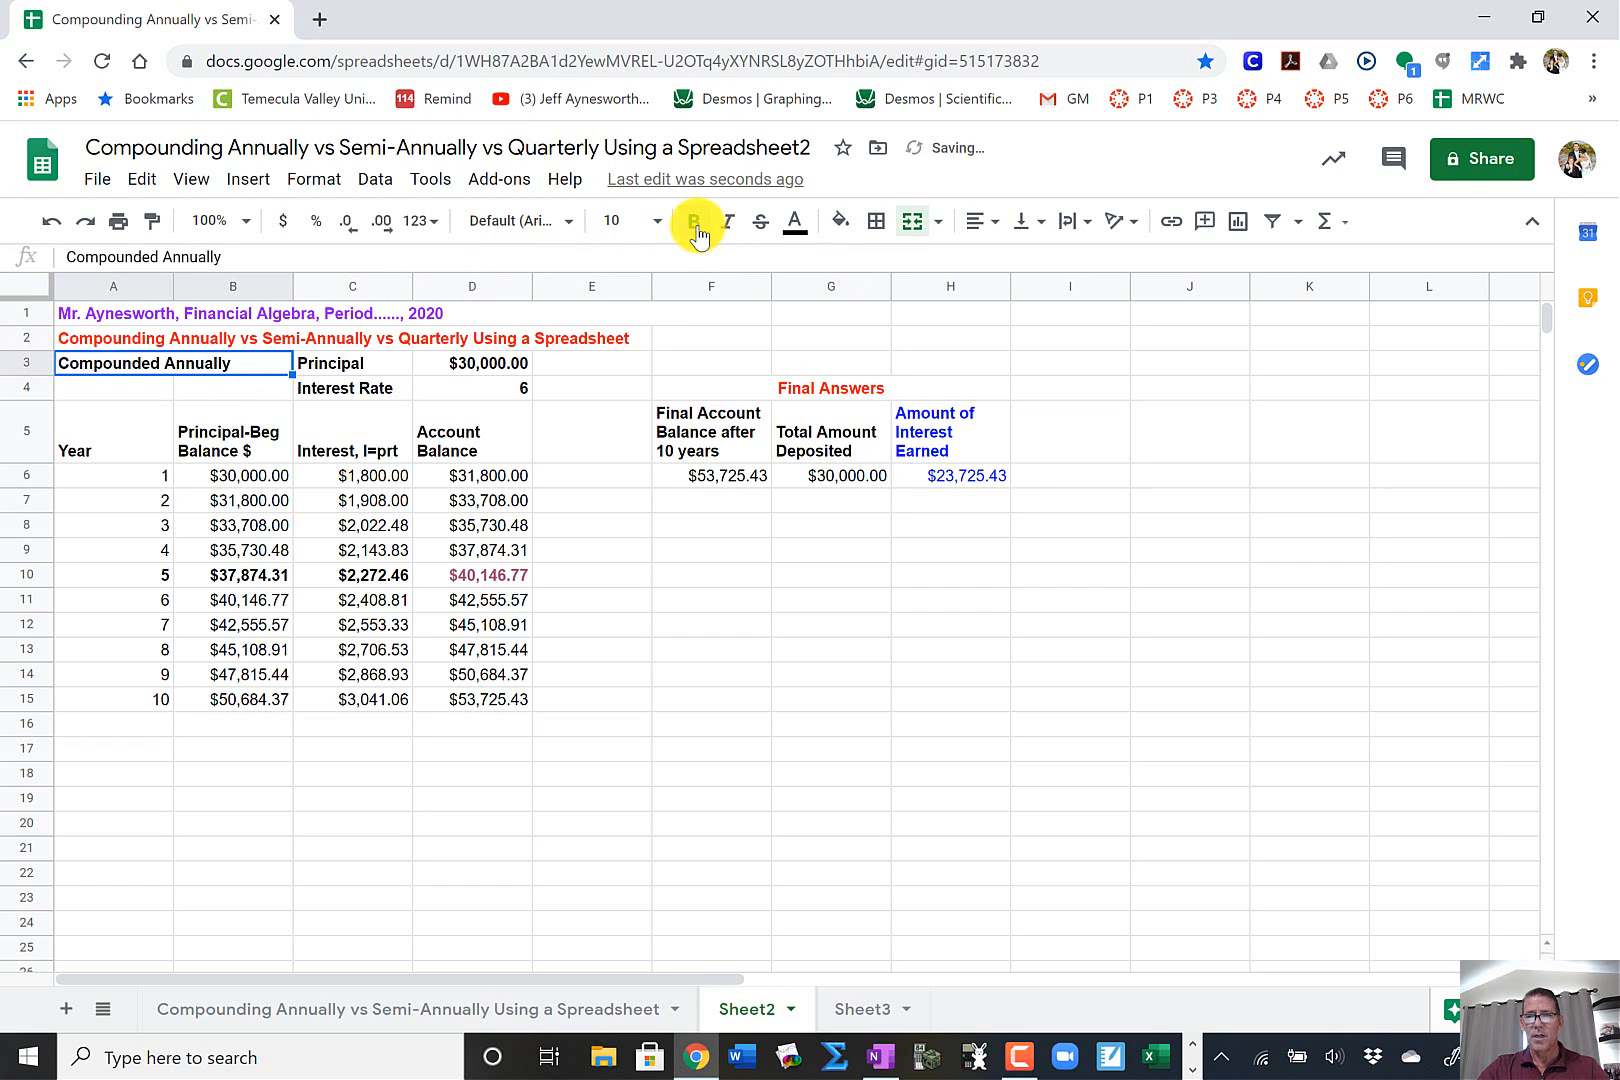
click(794, 222)
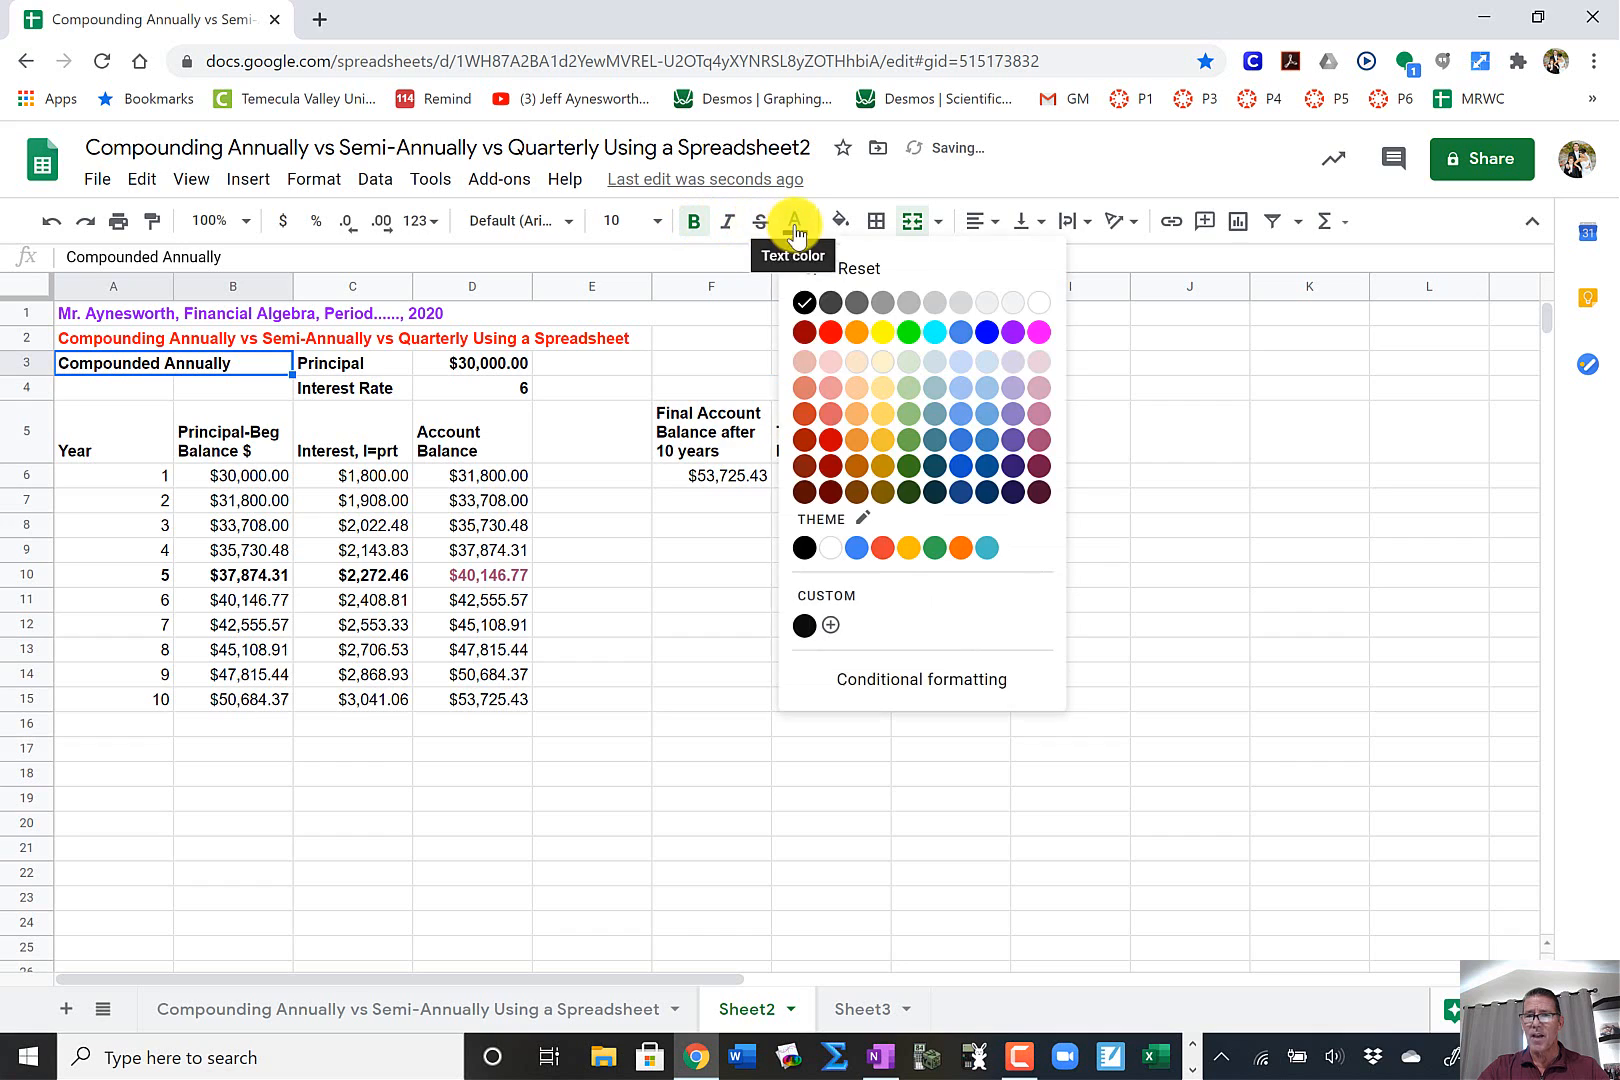
click(830, 336)
click(688, 342)
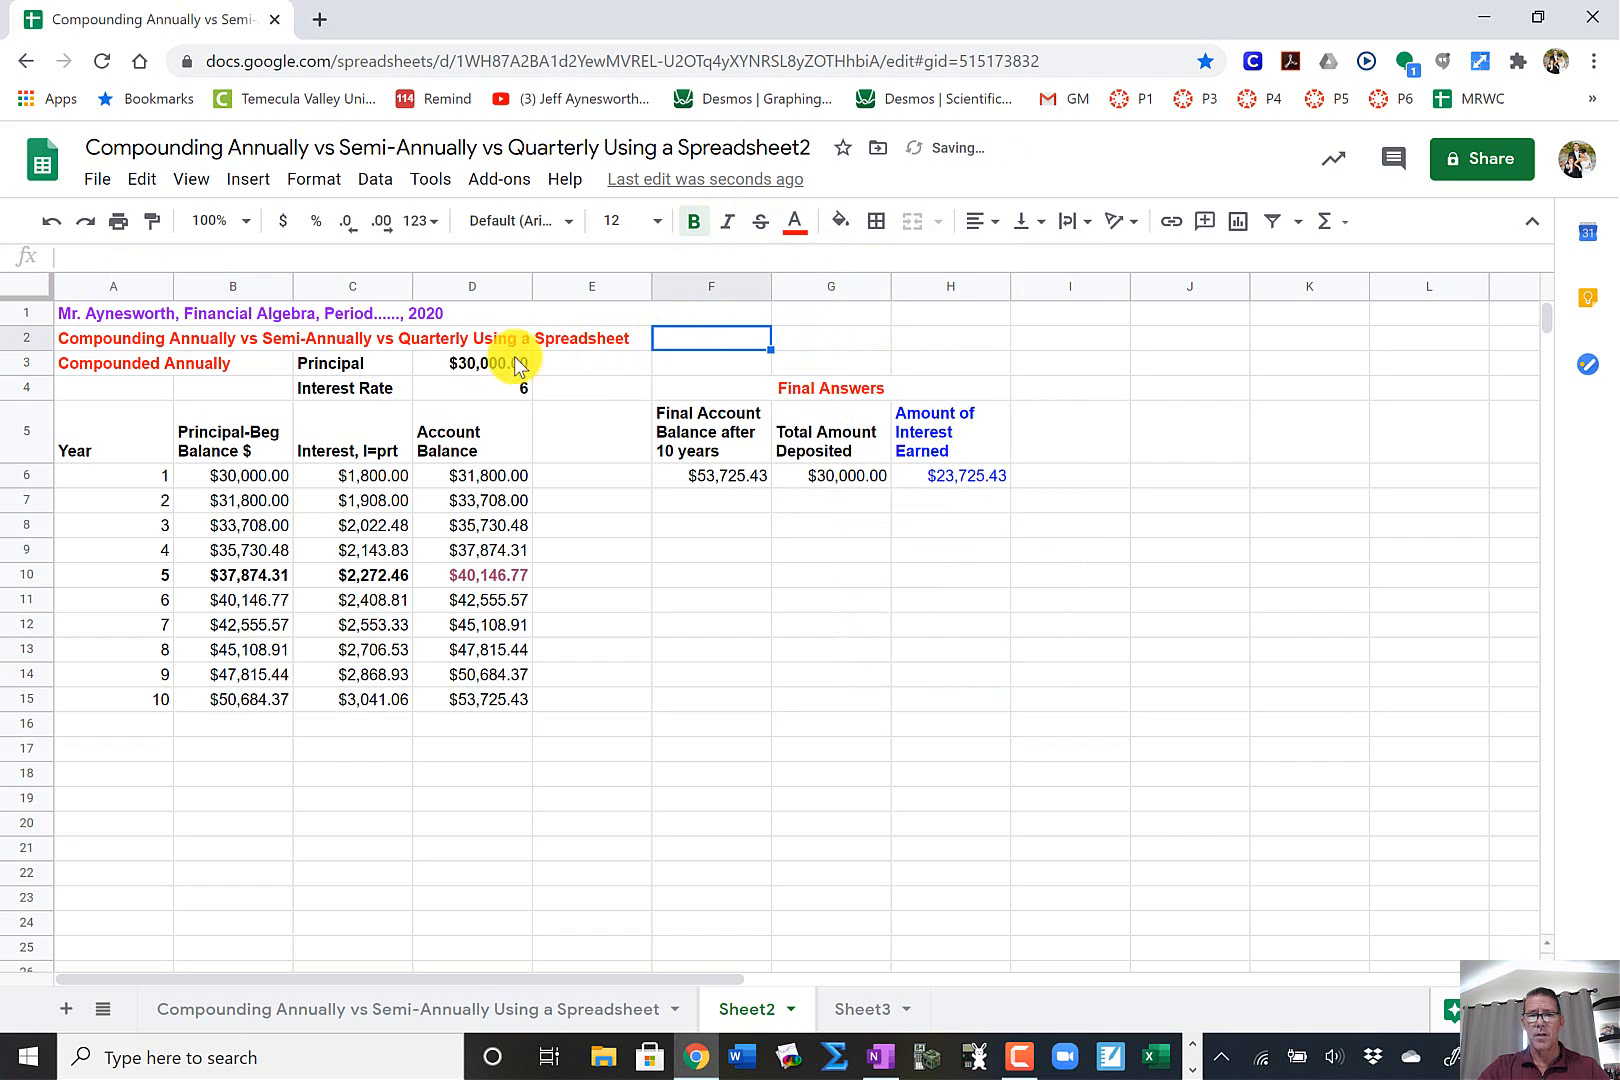
- Change the text colour of the spreadsheet title in row 2 to green
click(27, 338)
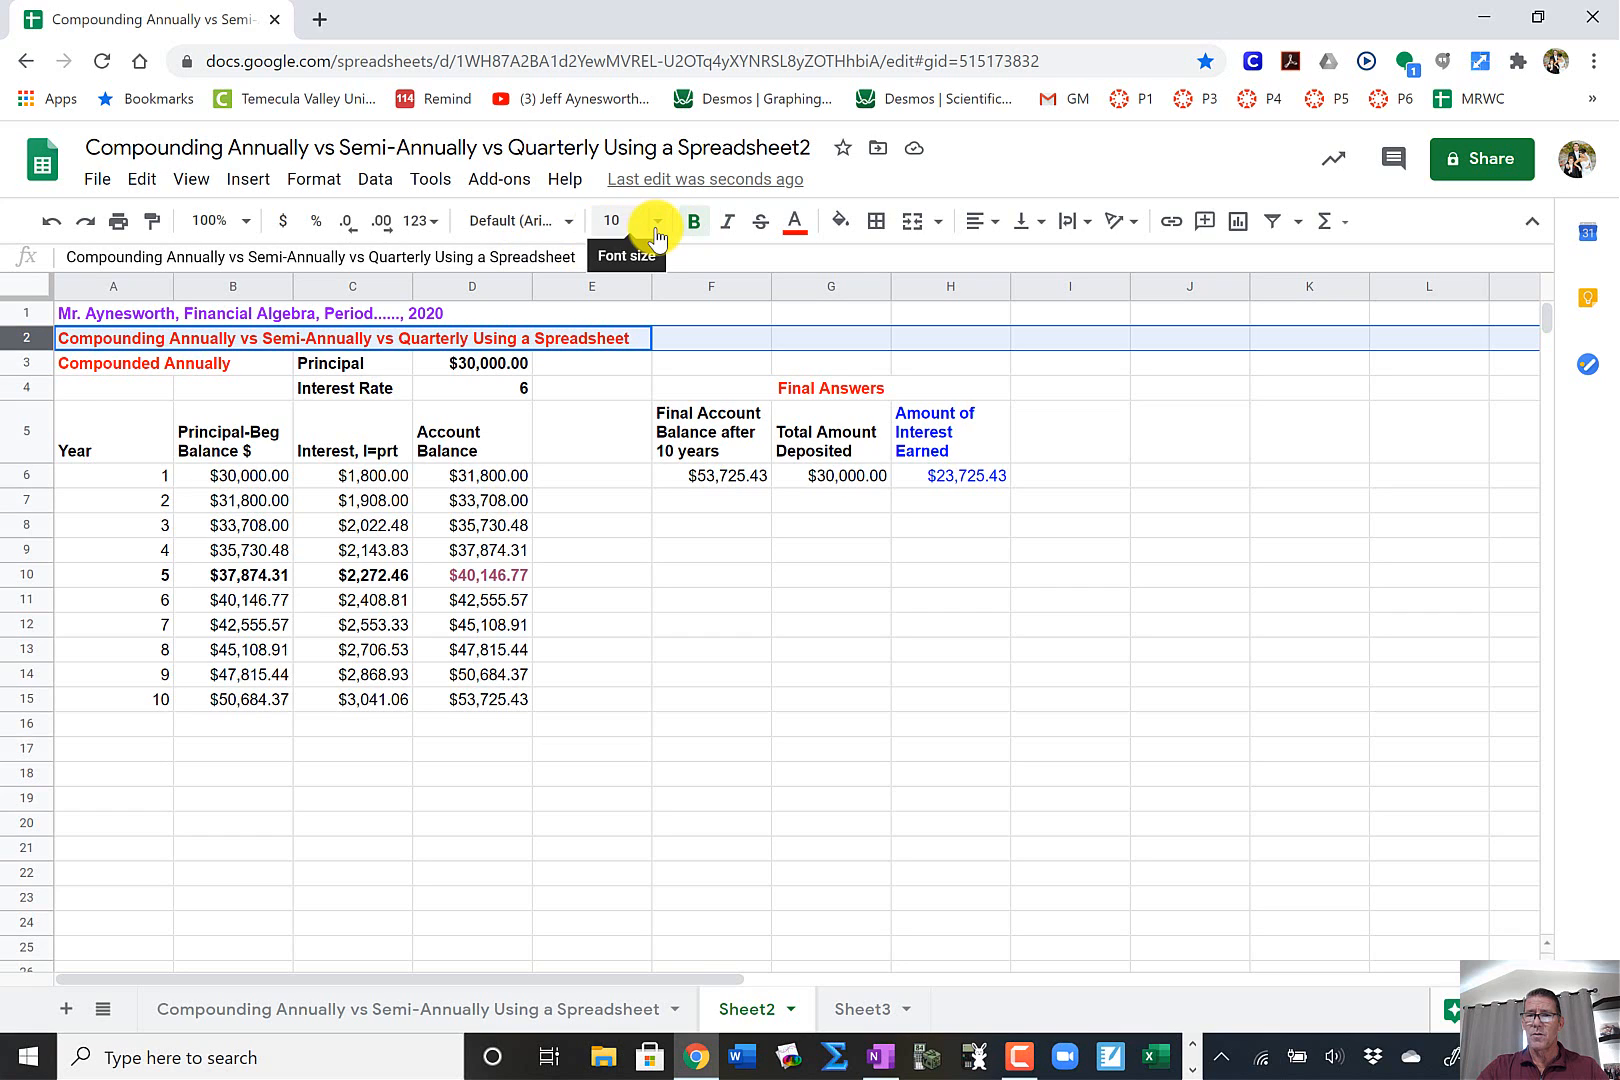
click(800, 225)
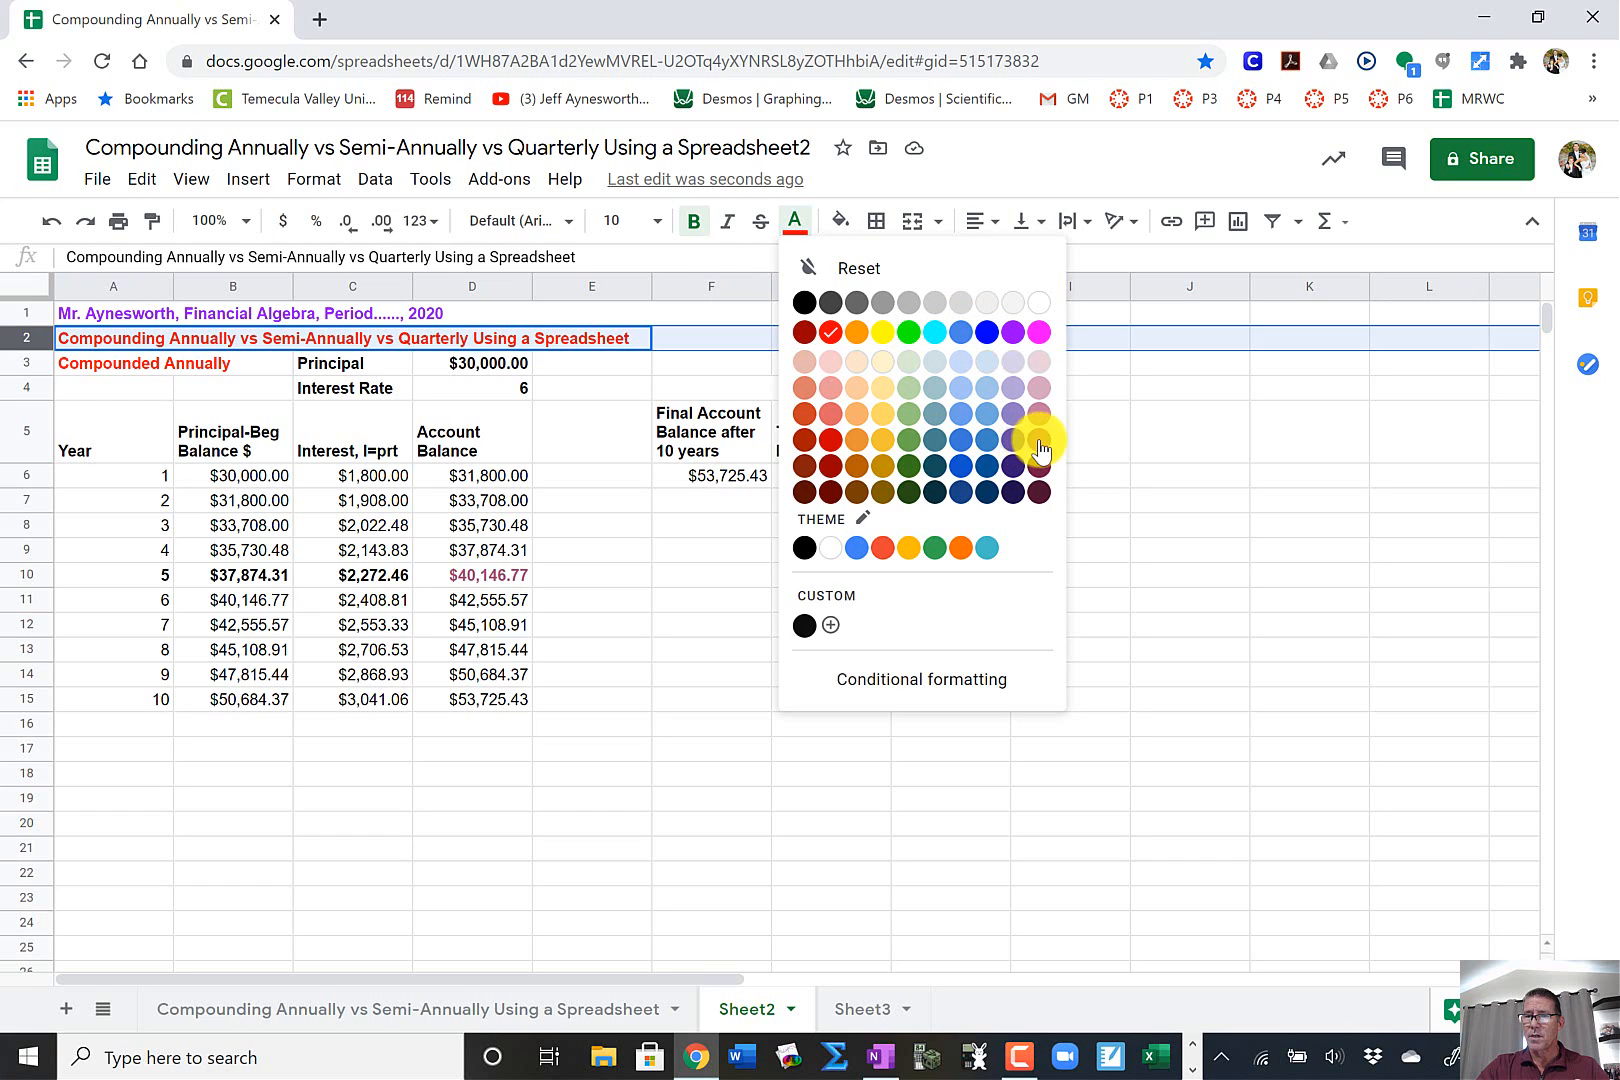
click(933, 548)
click(1050, 392)
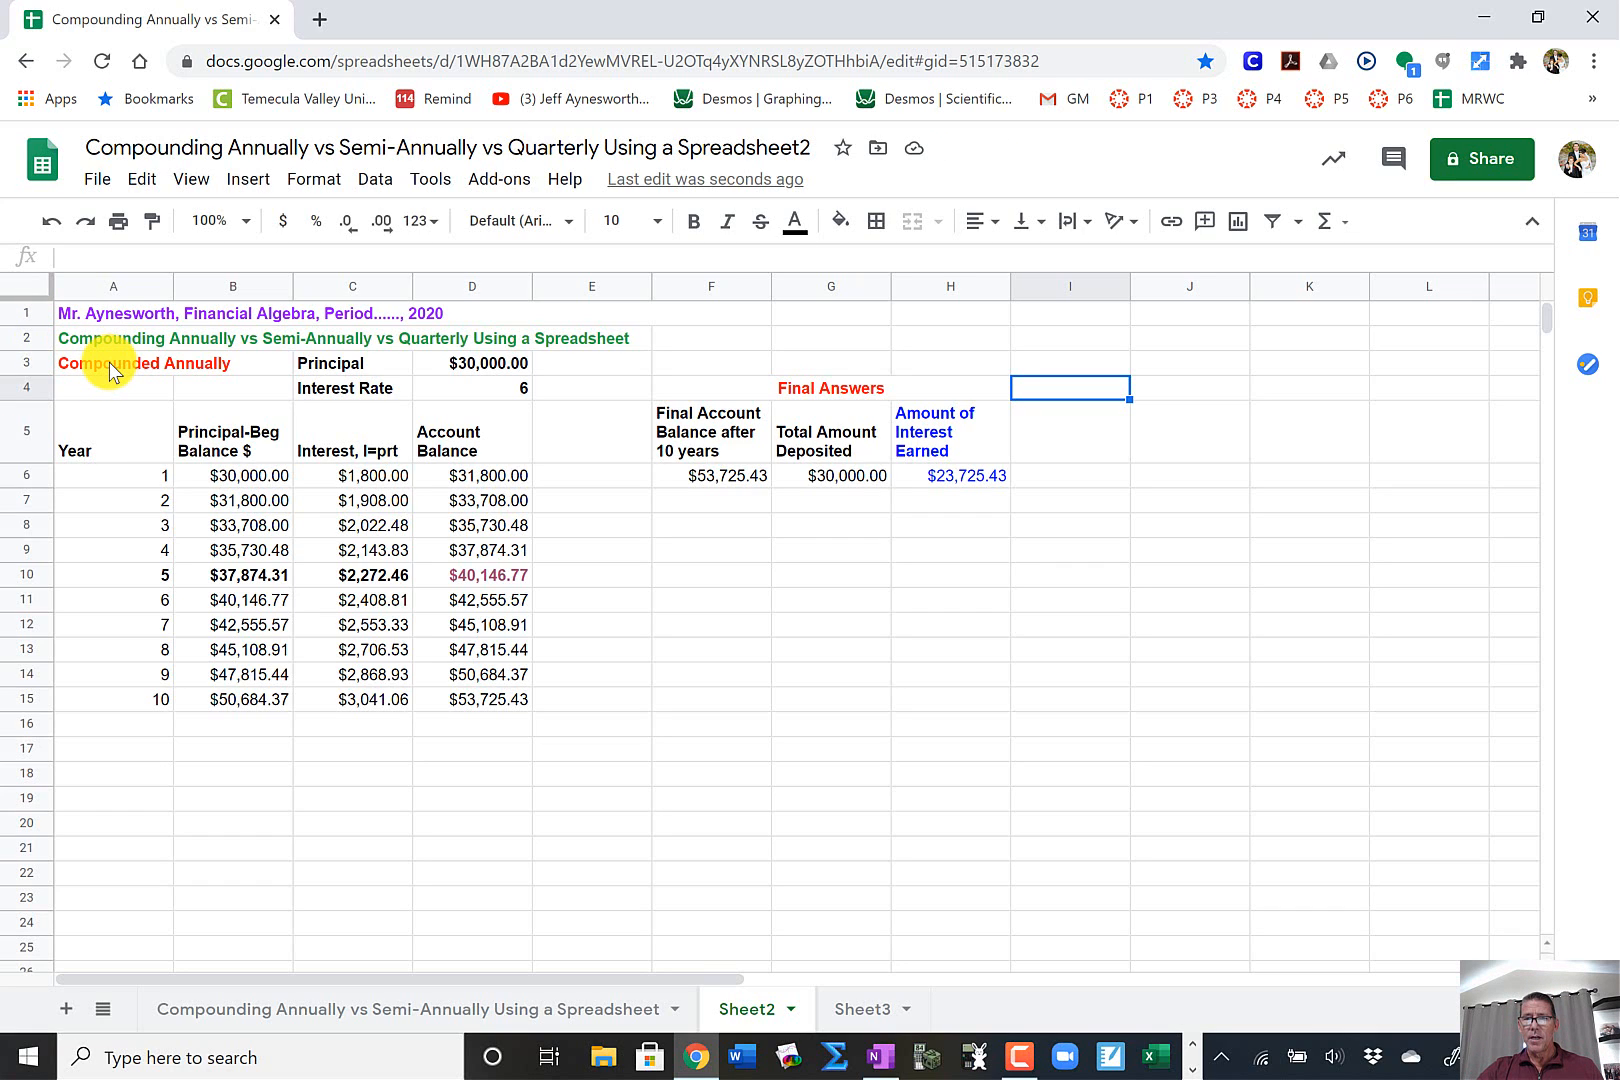
- Set the principal in D3 to $20,000 and the interest rate in D4 to 2
click(481, 370)
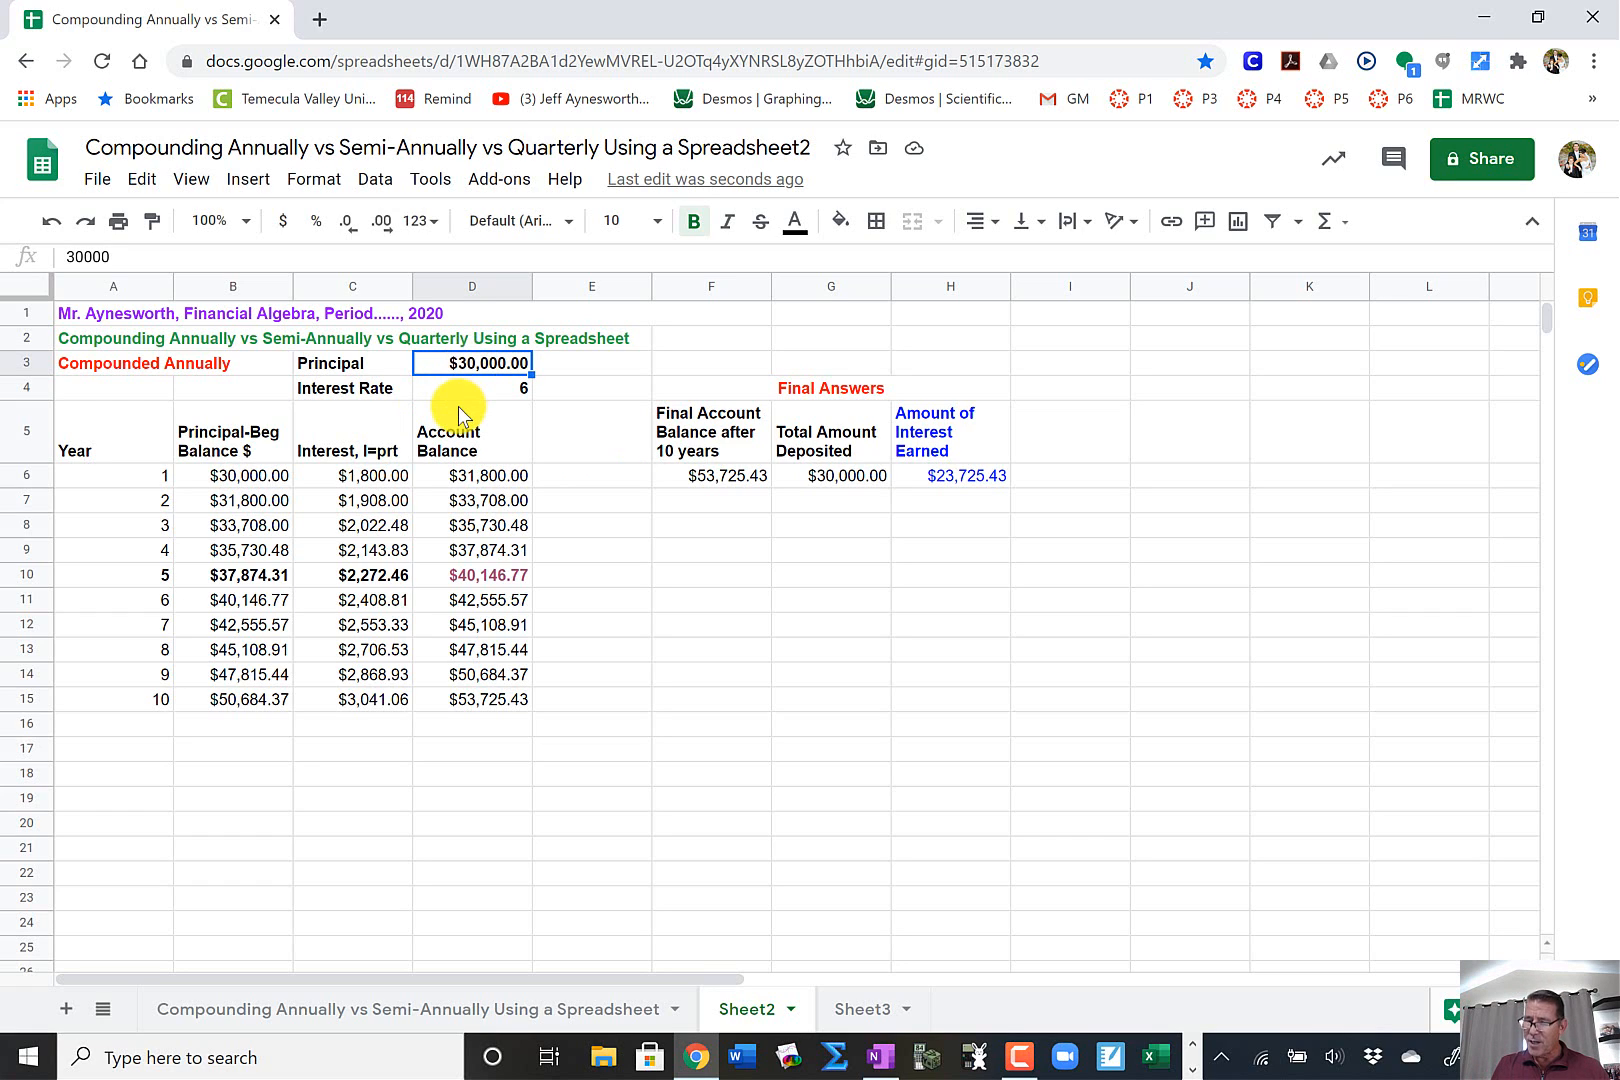
text(20)
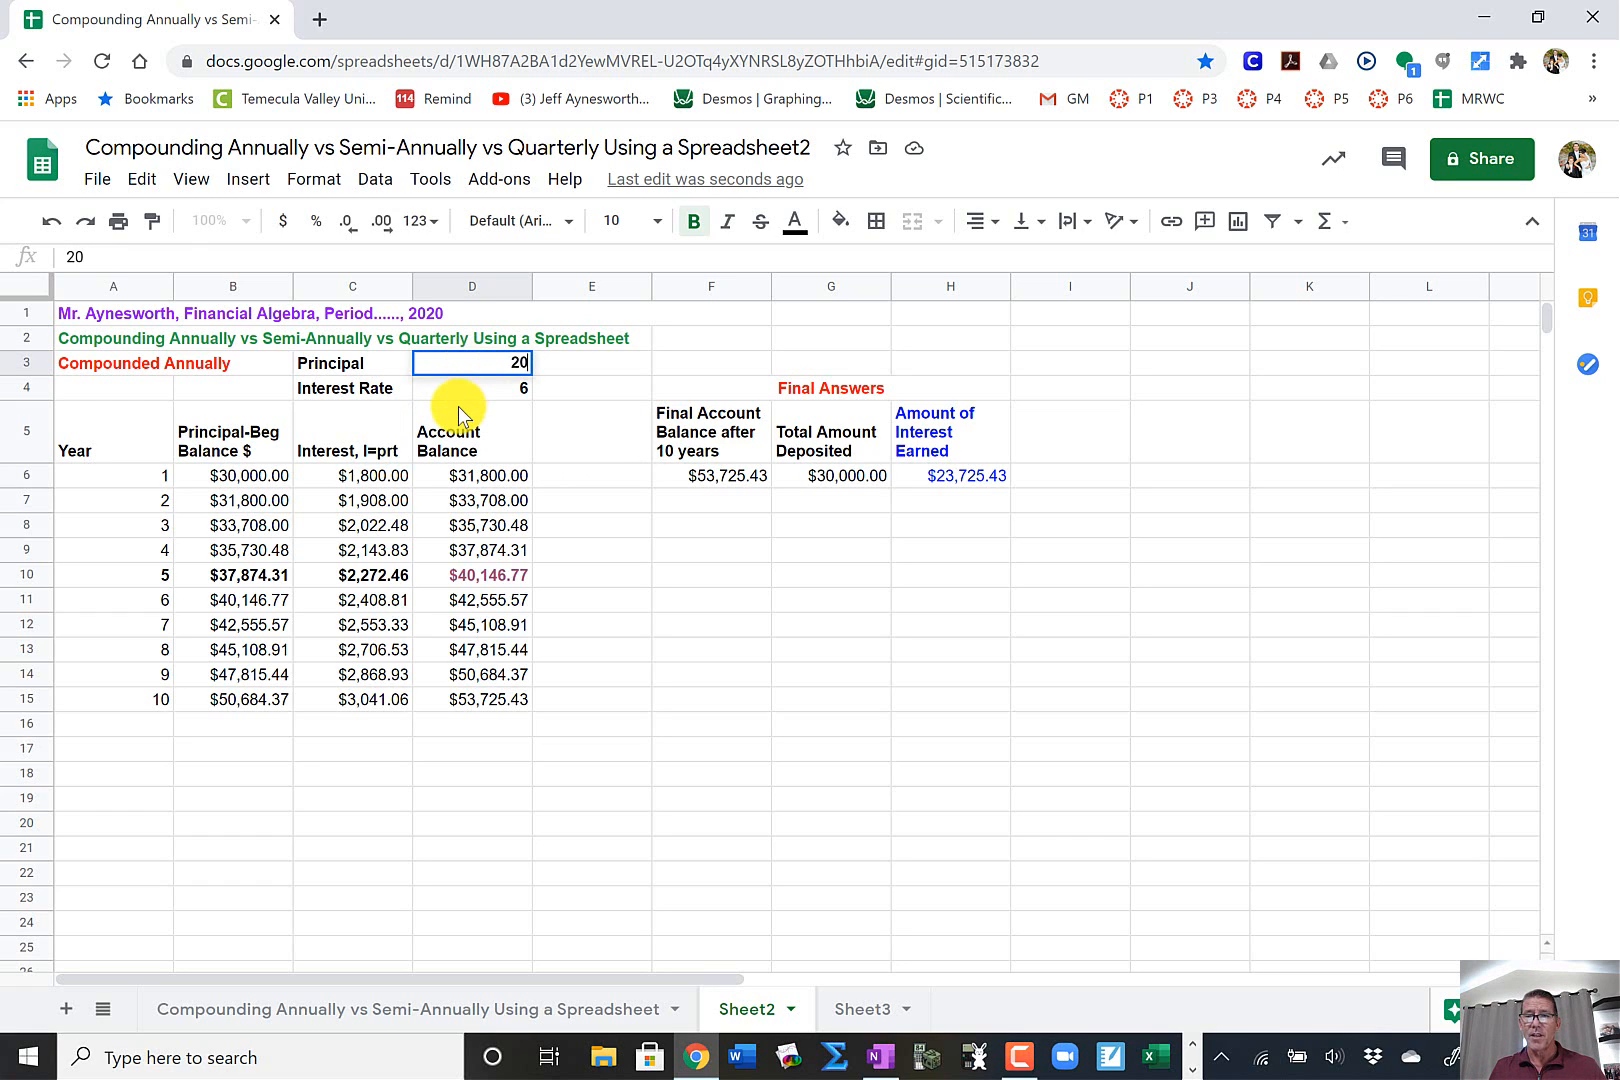
text(,00000)
key(Return)
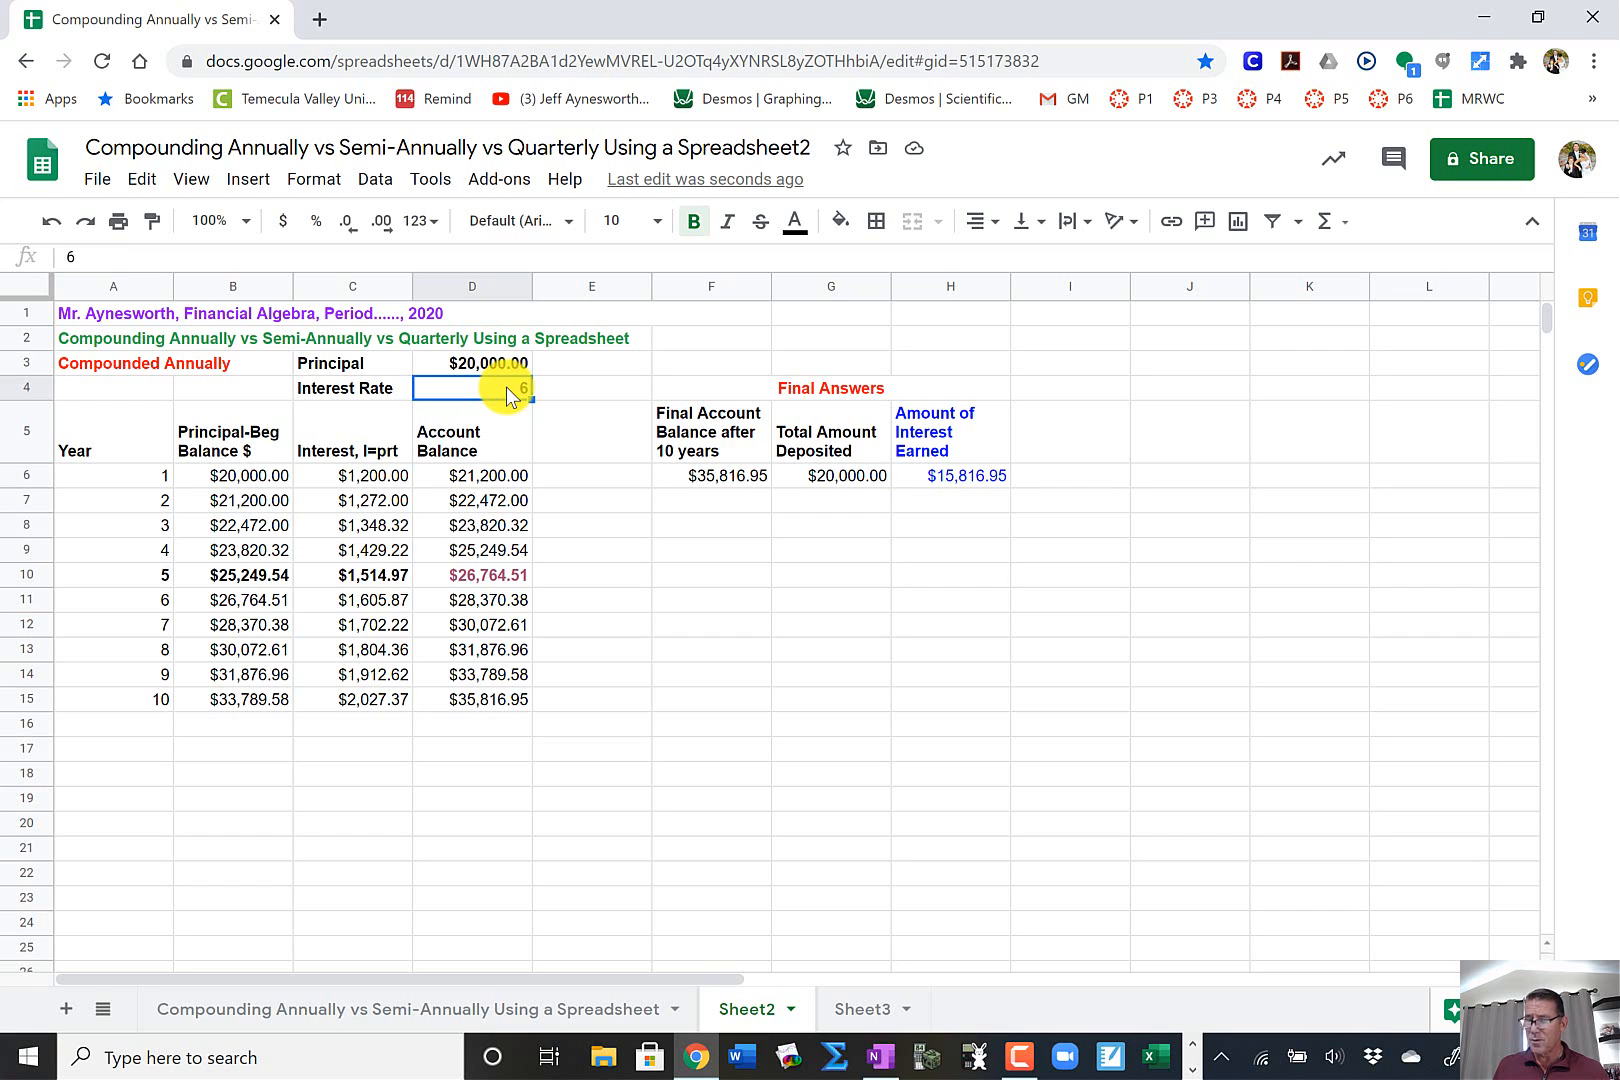
text(2)
key(Return)
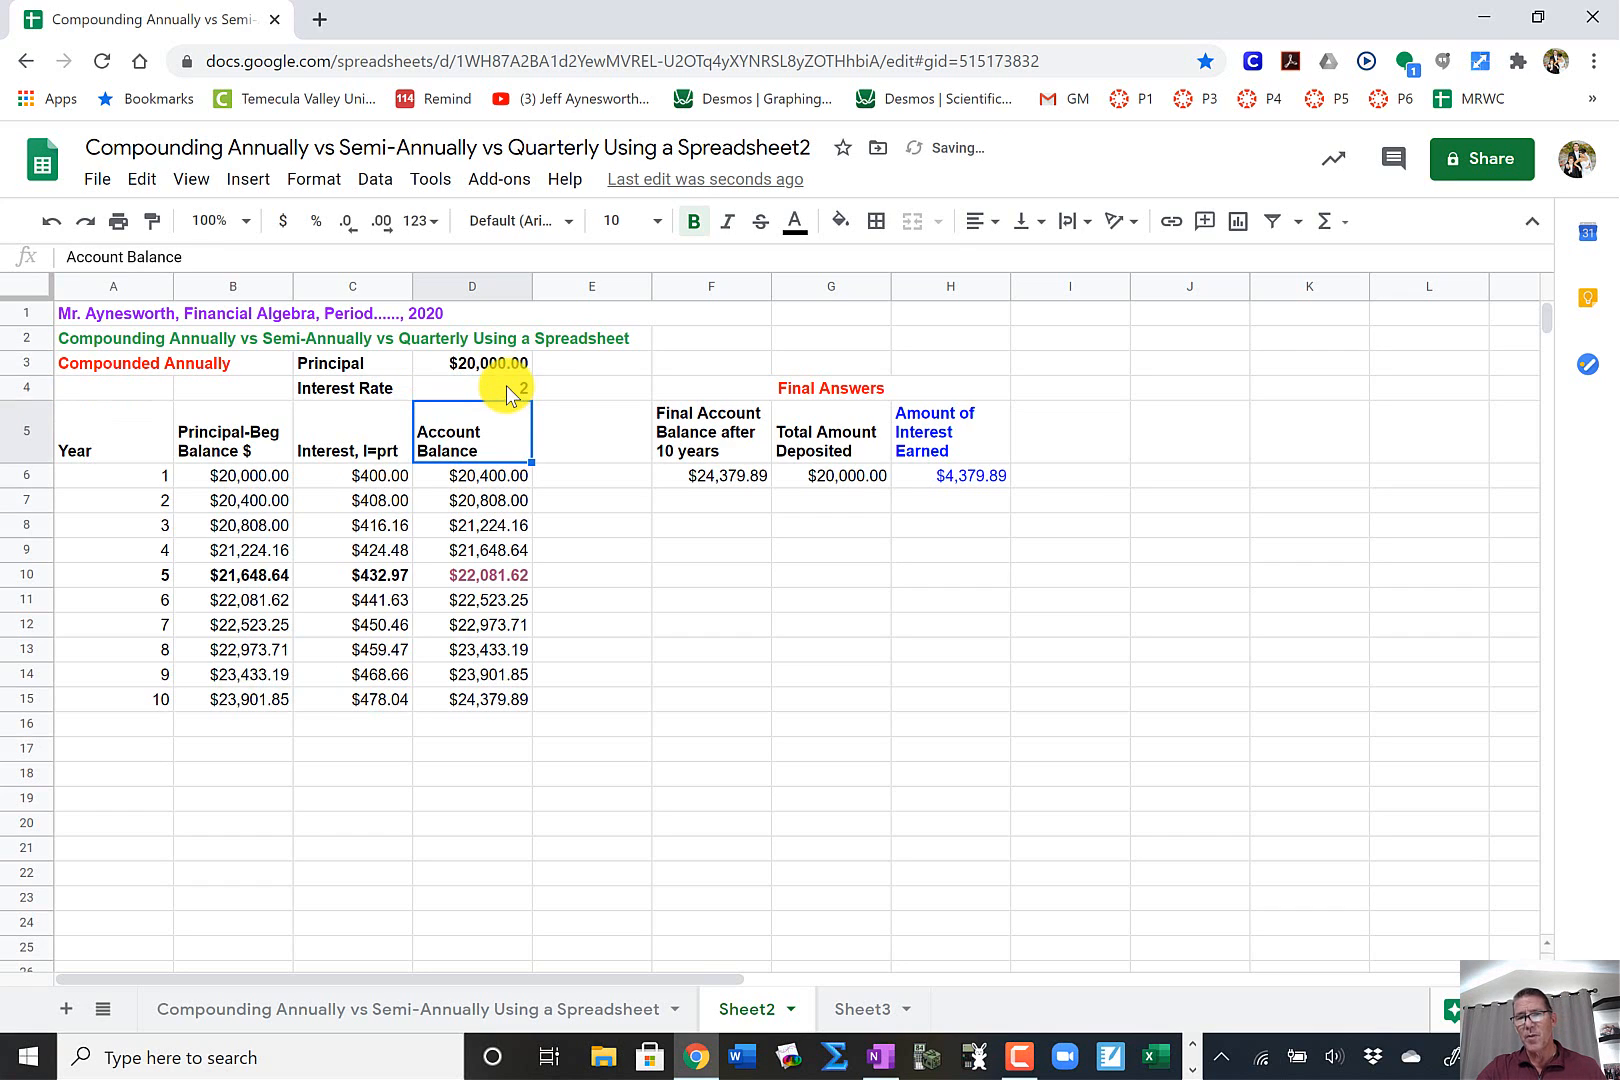
click(509, 387)
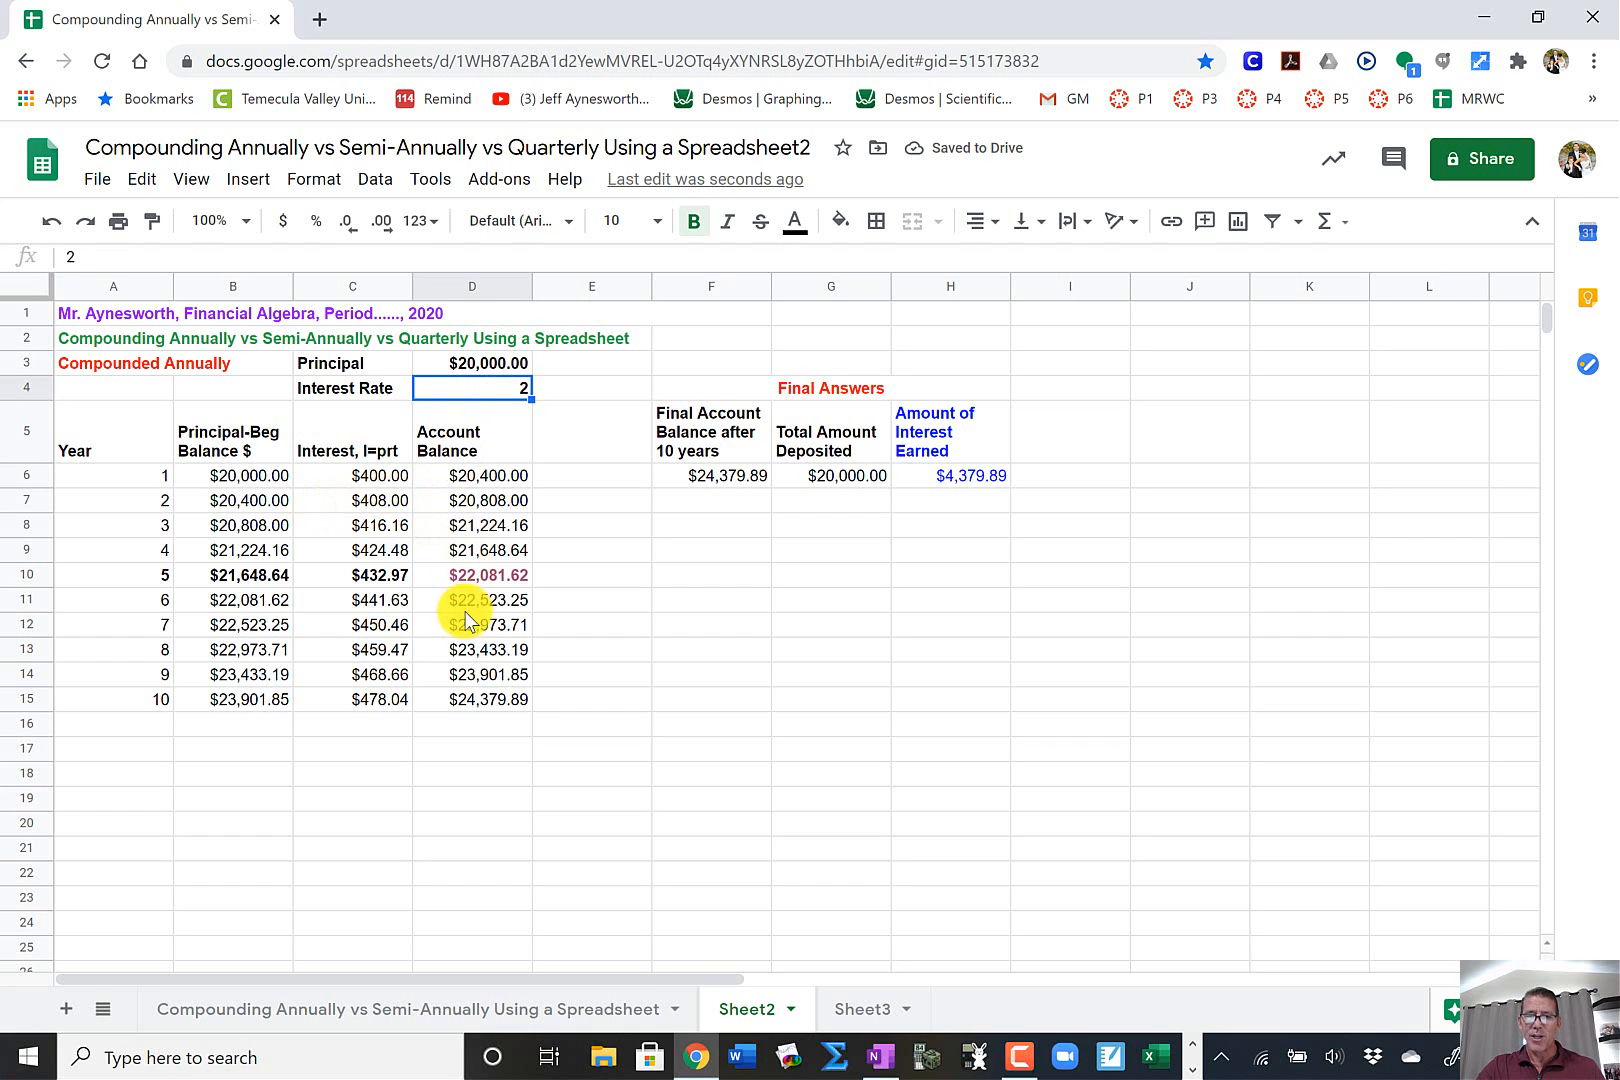
- Set the principal in D3 to 30000 and the interest rate in D4 to 6
click(492, 369)
text(30000)
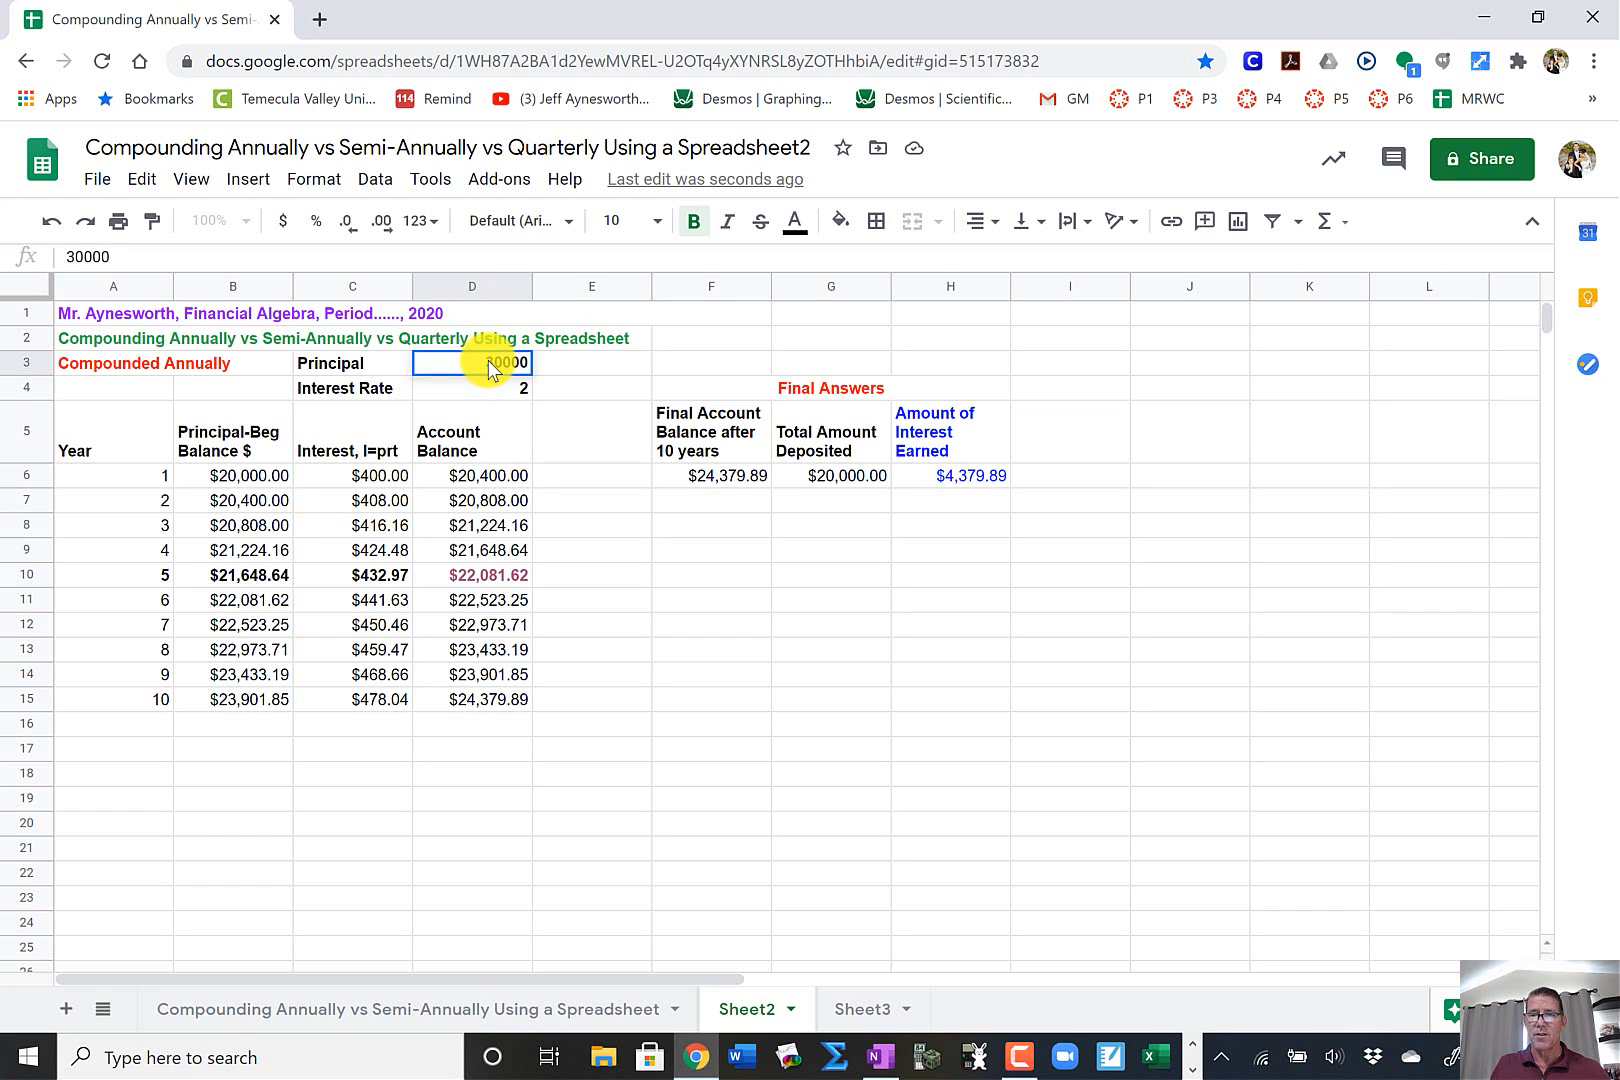
key(Return)
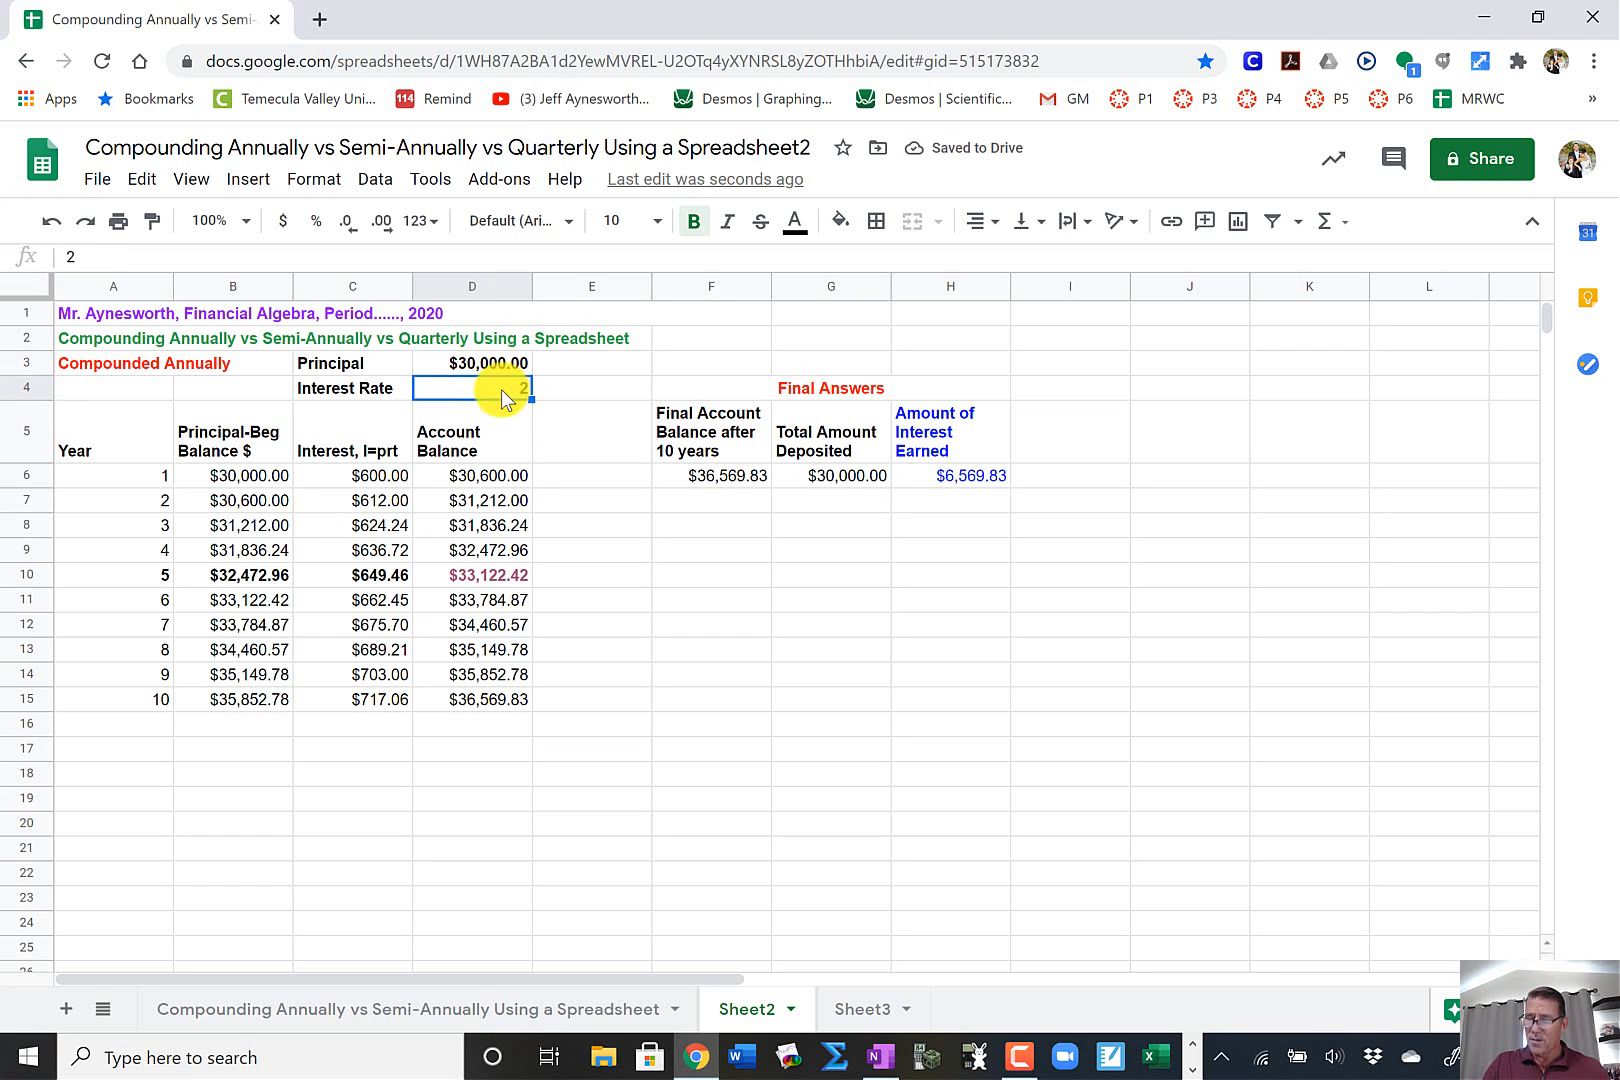
text(6)
key(Return)
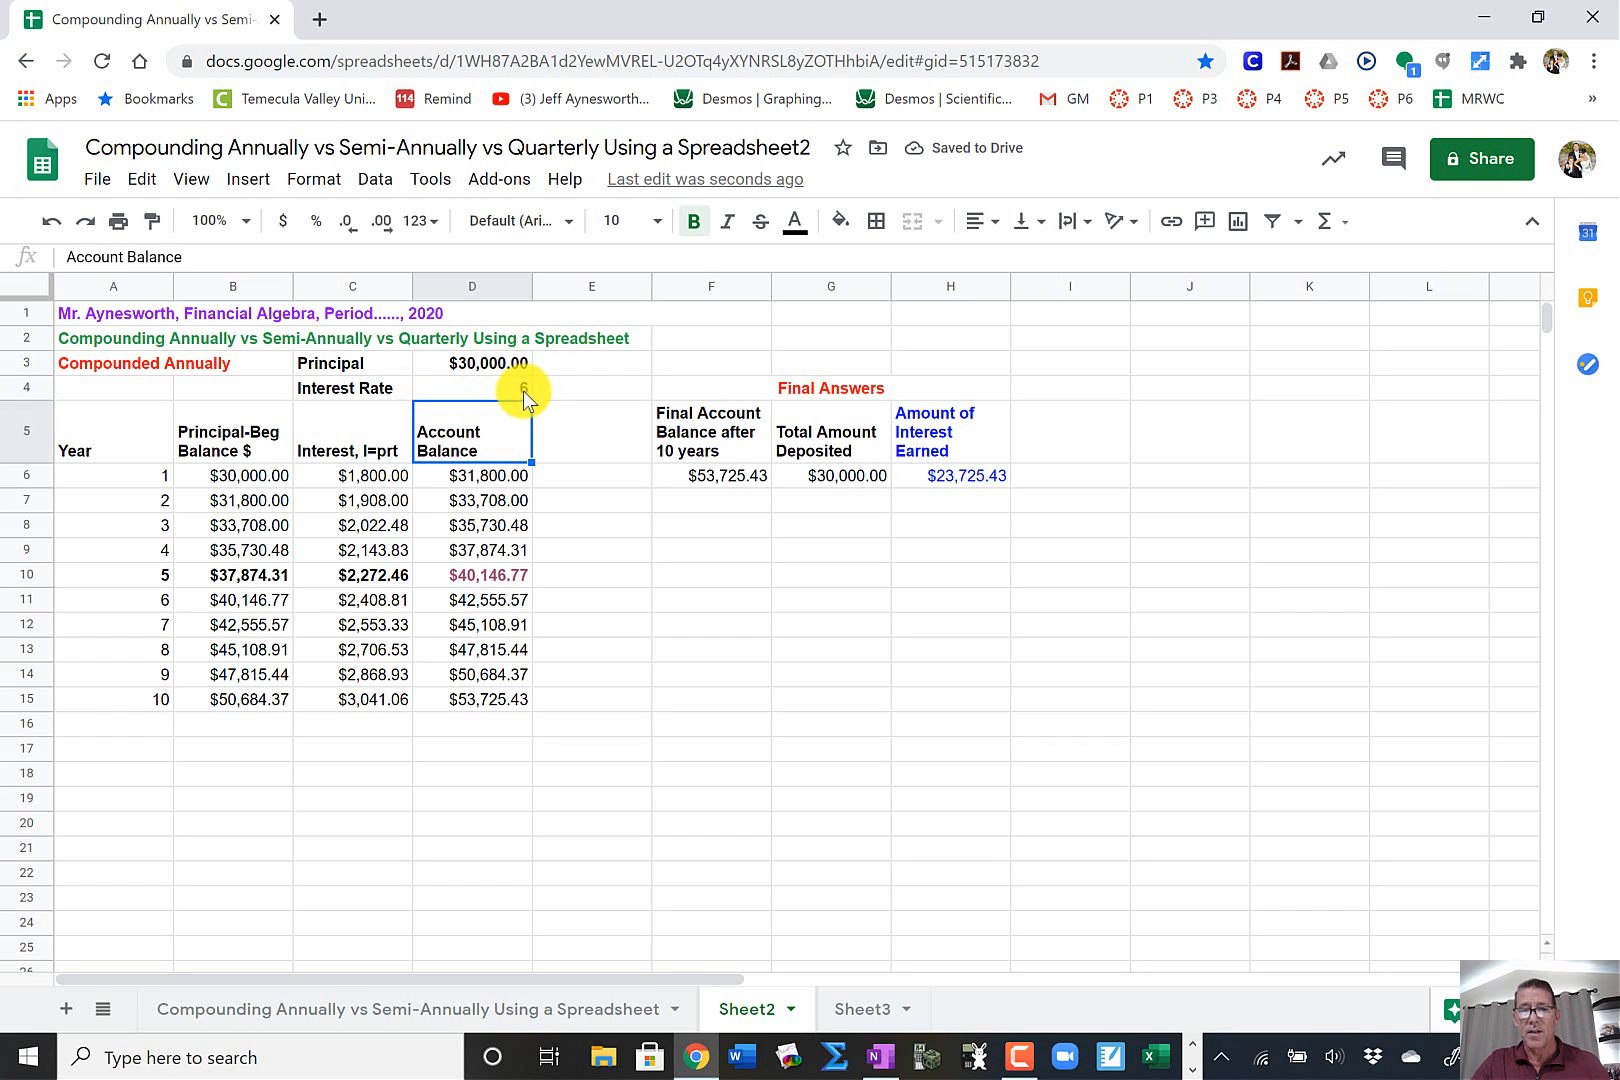
click(521, 390)
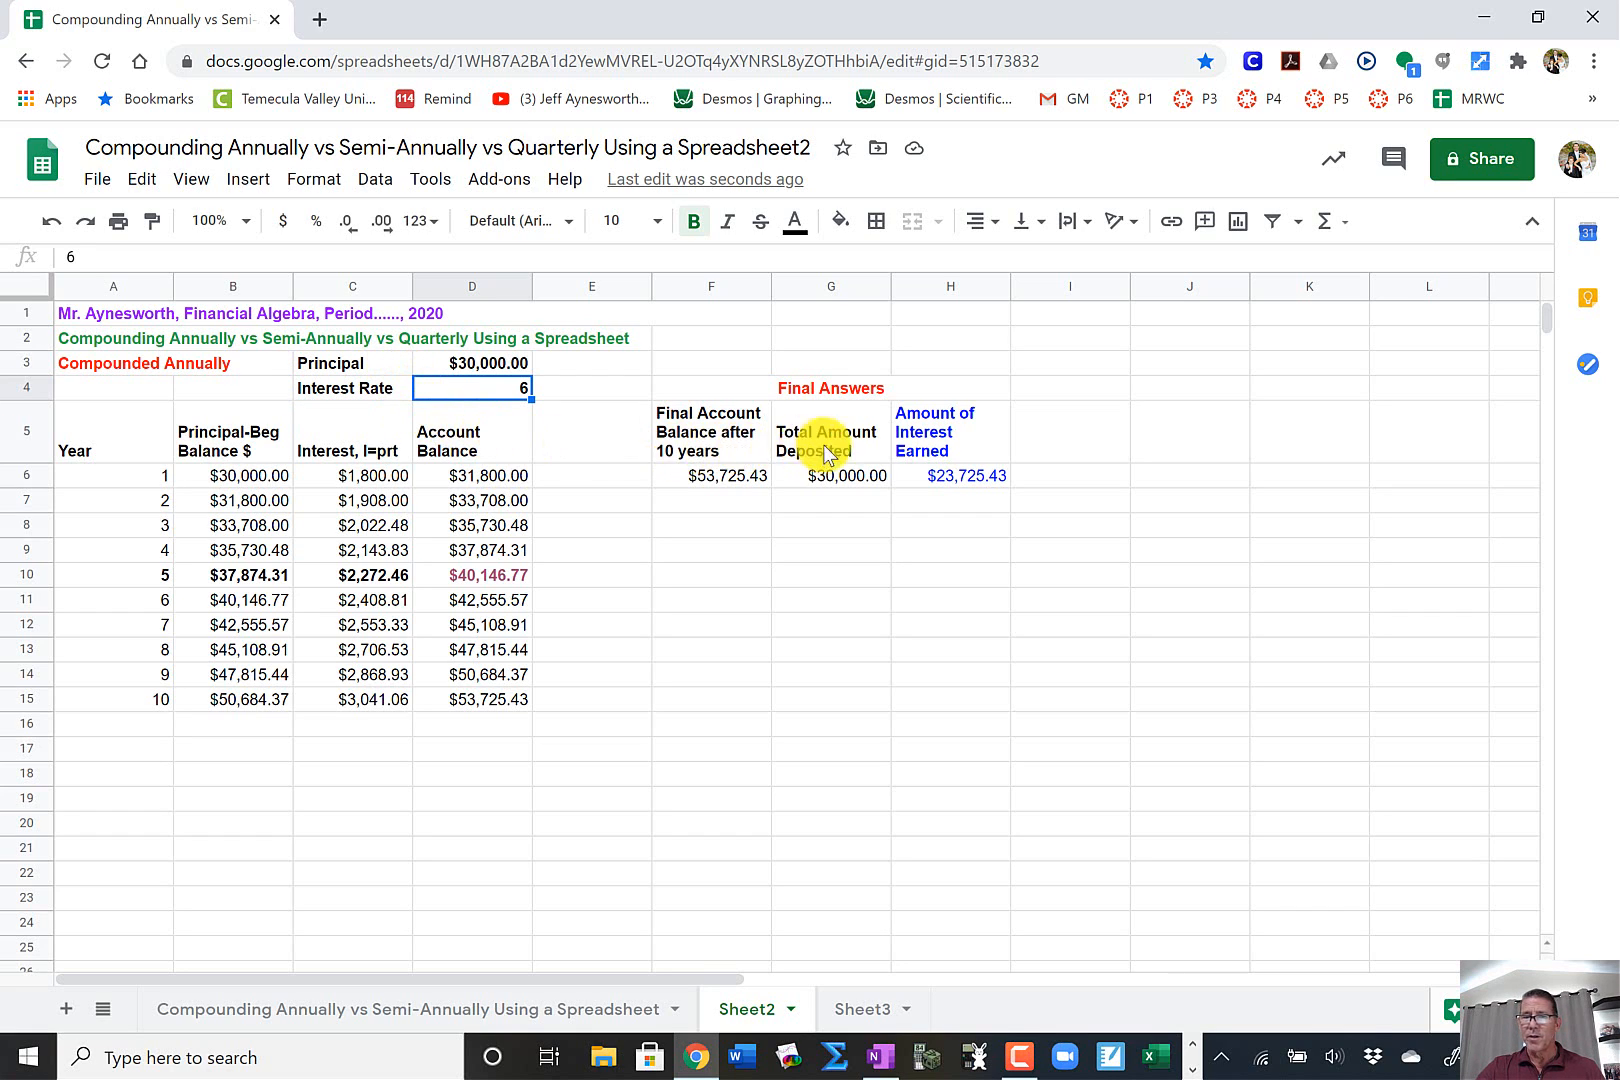
- Copy the column headings in A5 through H5 and paste them into row 18, starting at A18
click(114, 439)
drag(115, 435, 938, 421)
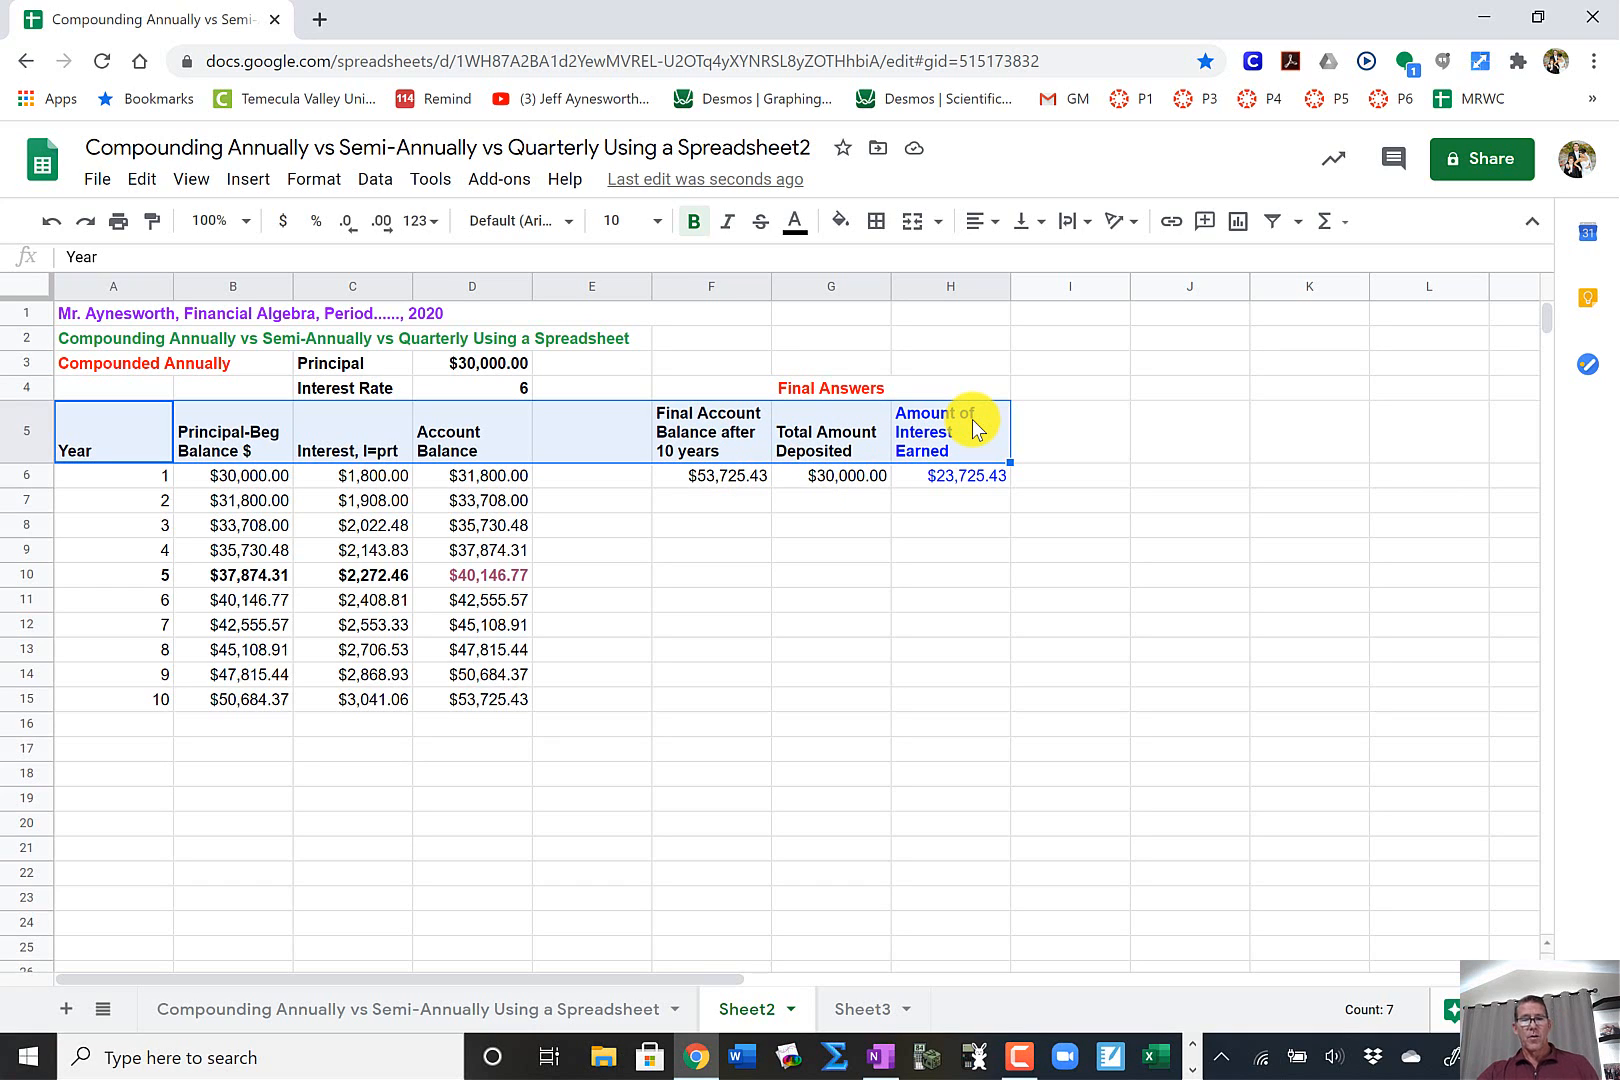
key(ctrl+c)
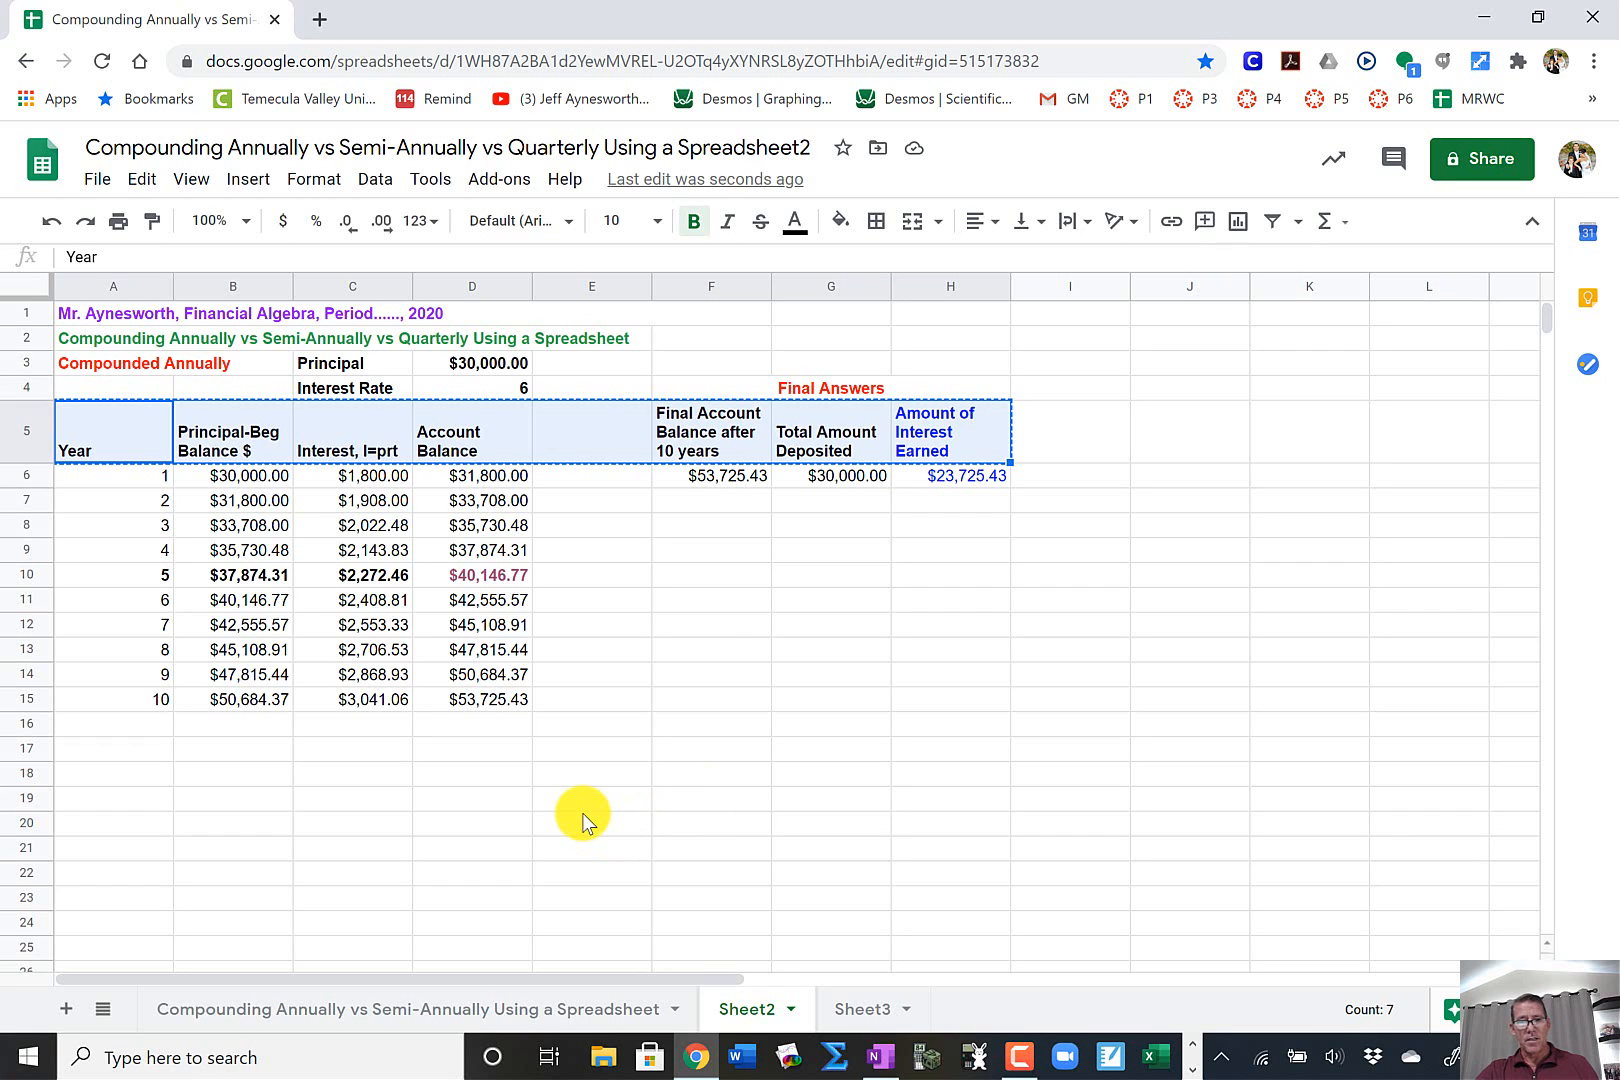
click(135, 783)
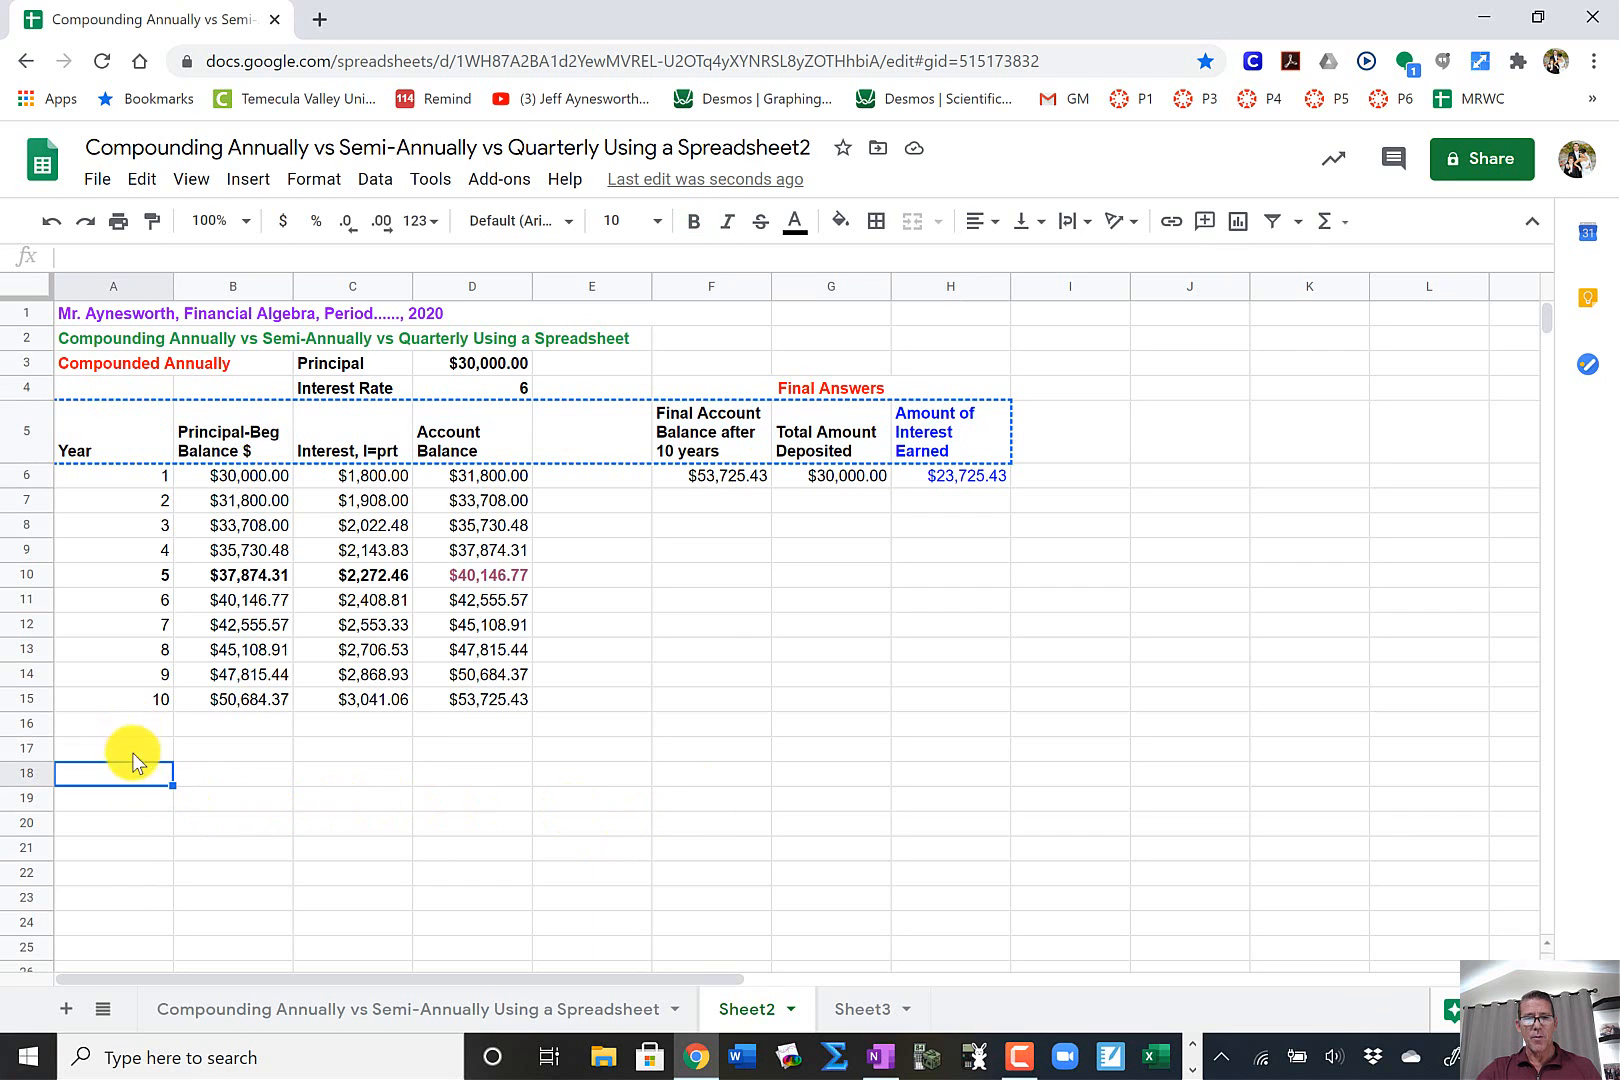
click(137, 800)
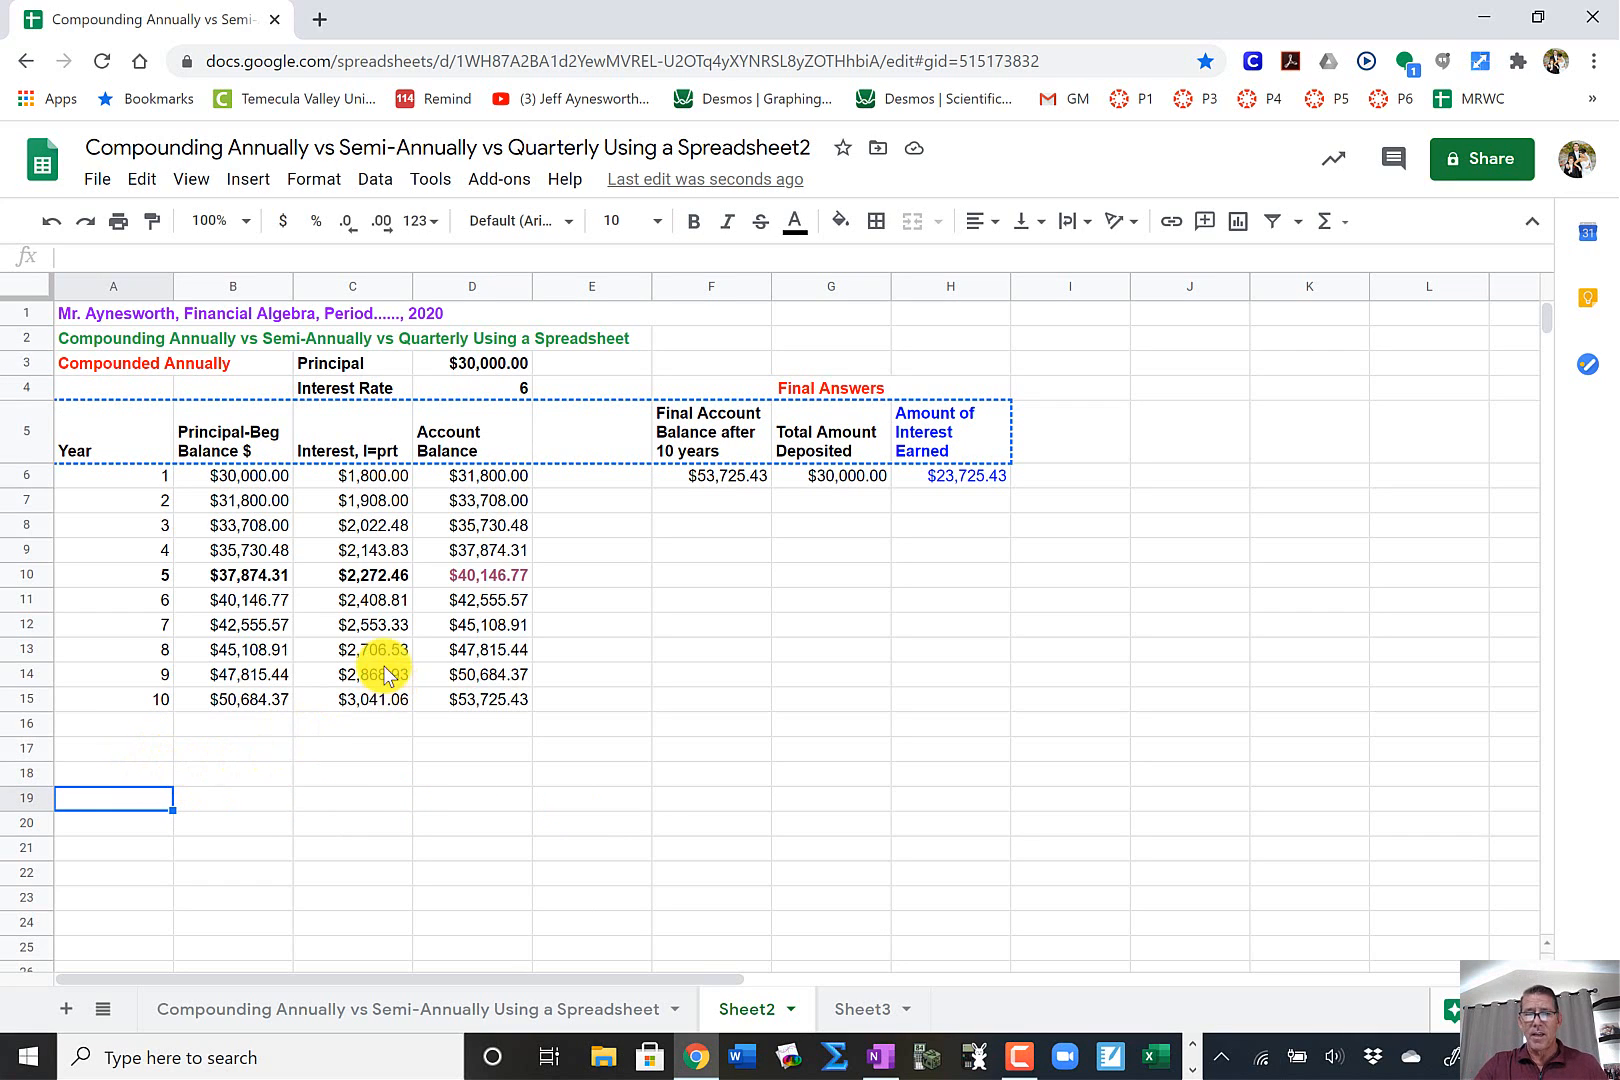
click(127, 770)
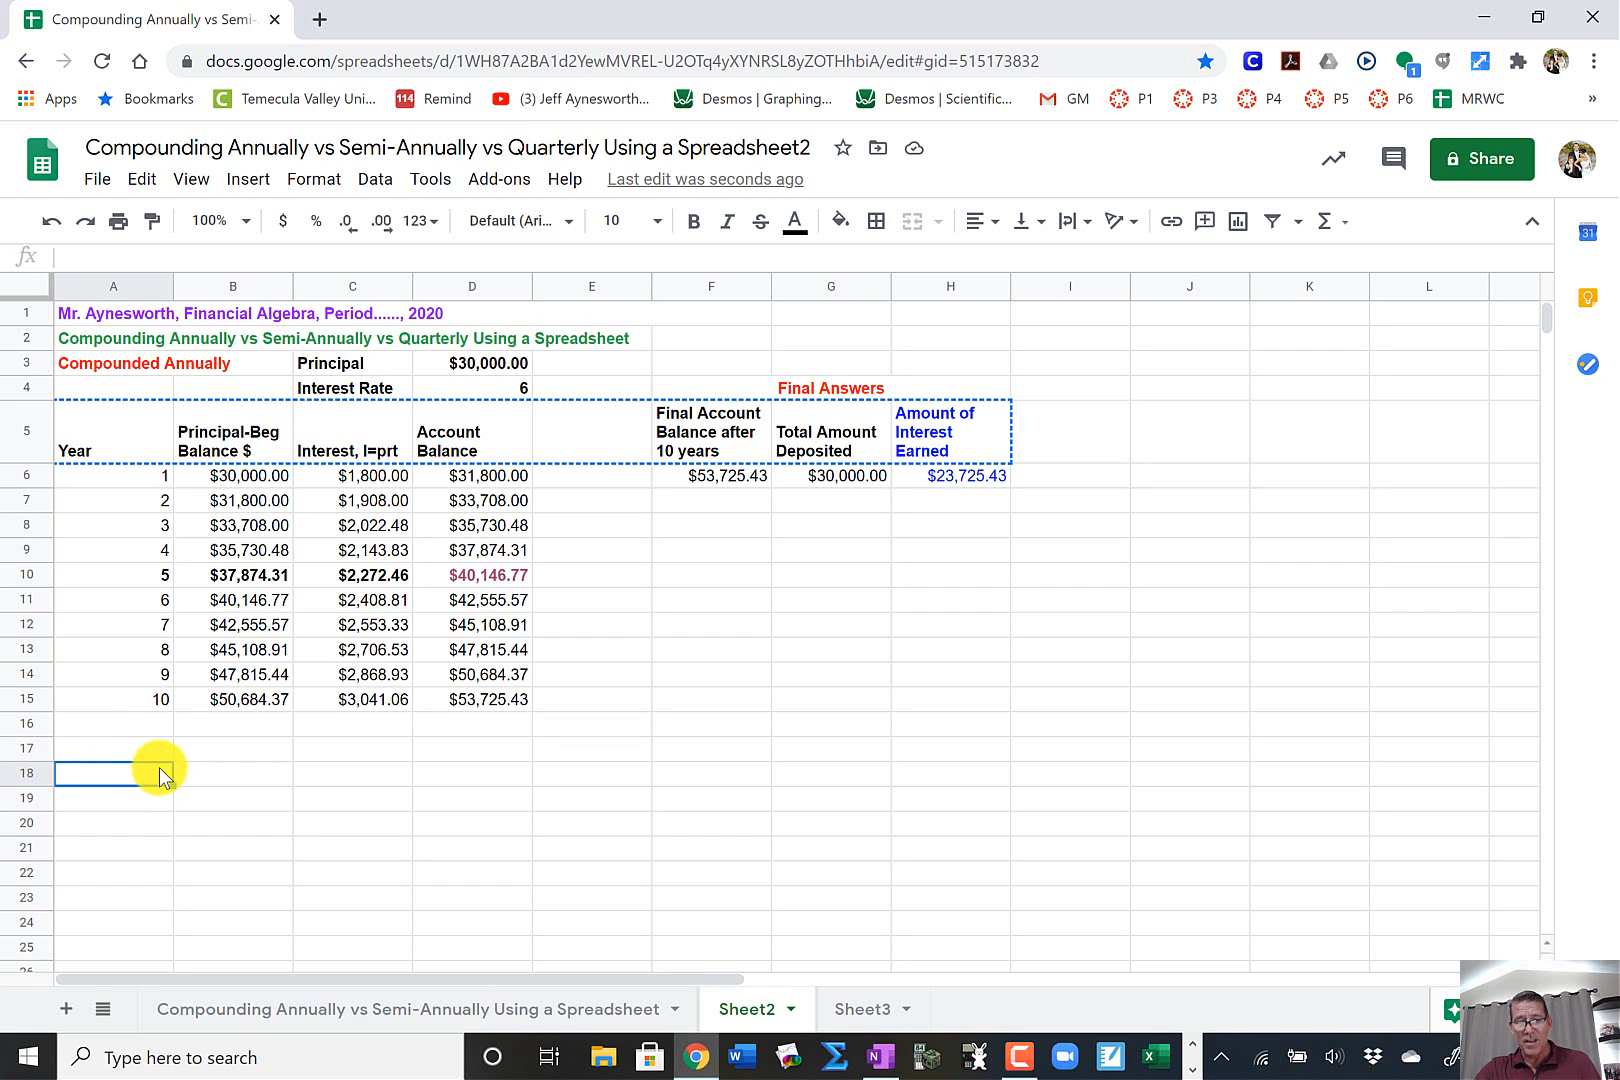
key(ctrl+v)
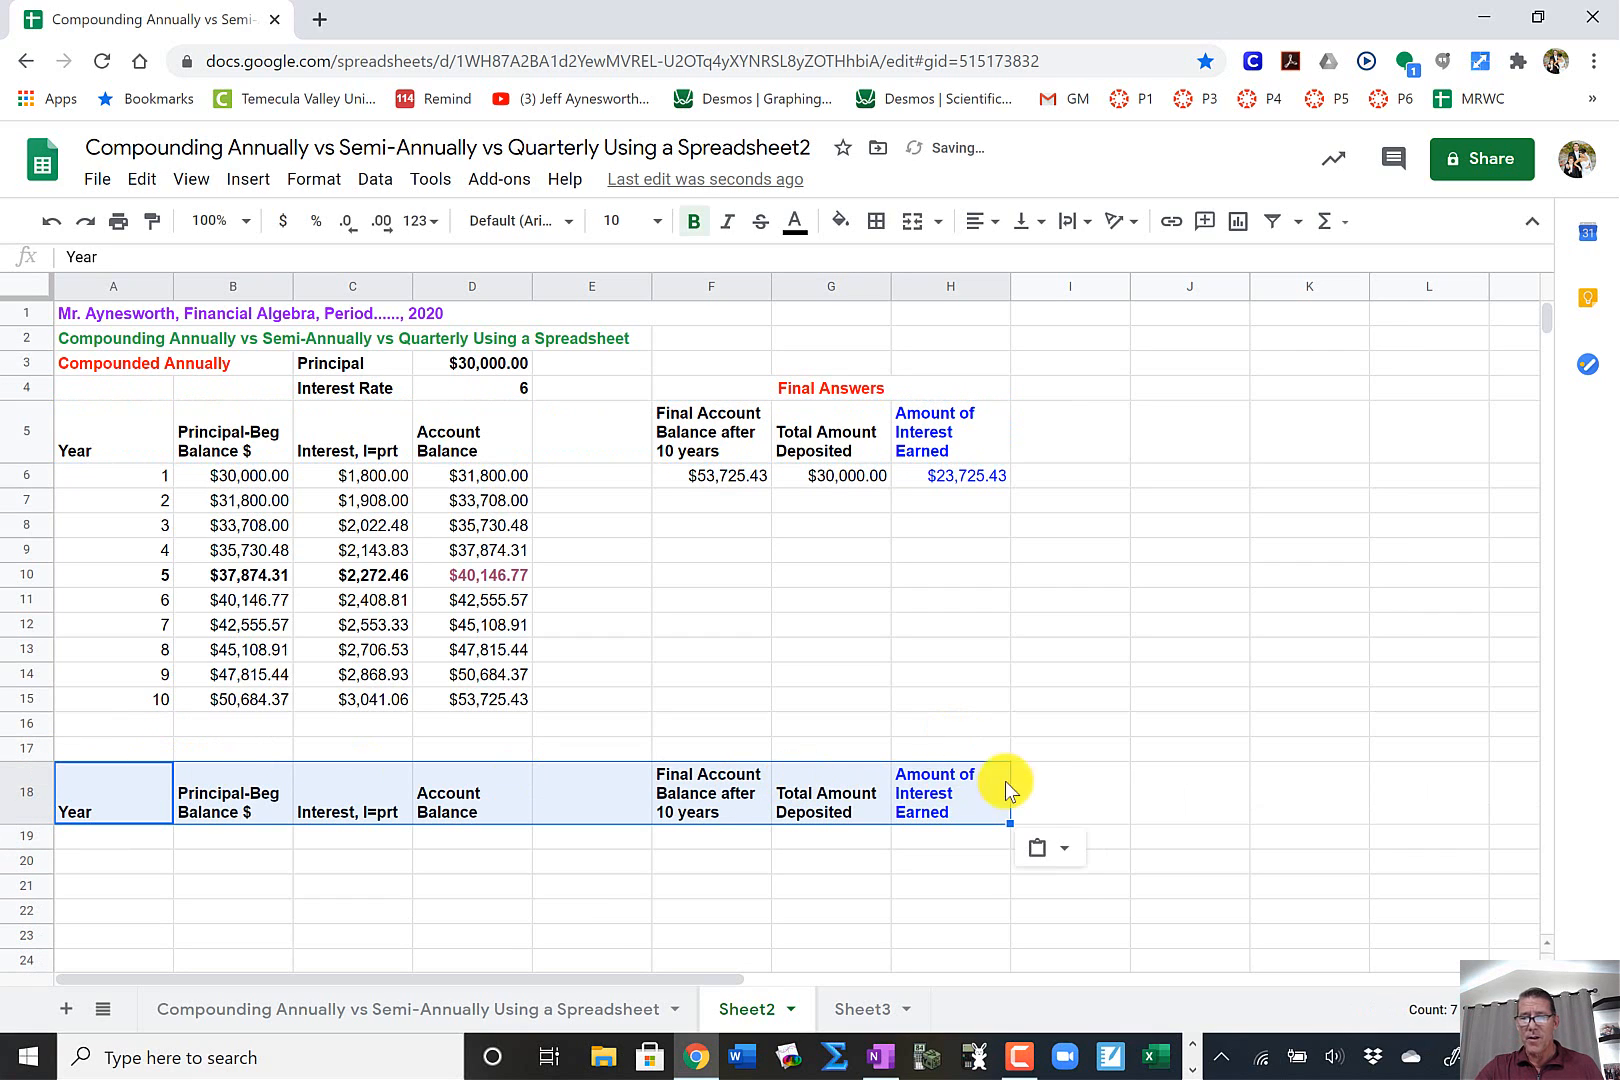
click(1056, 791)
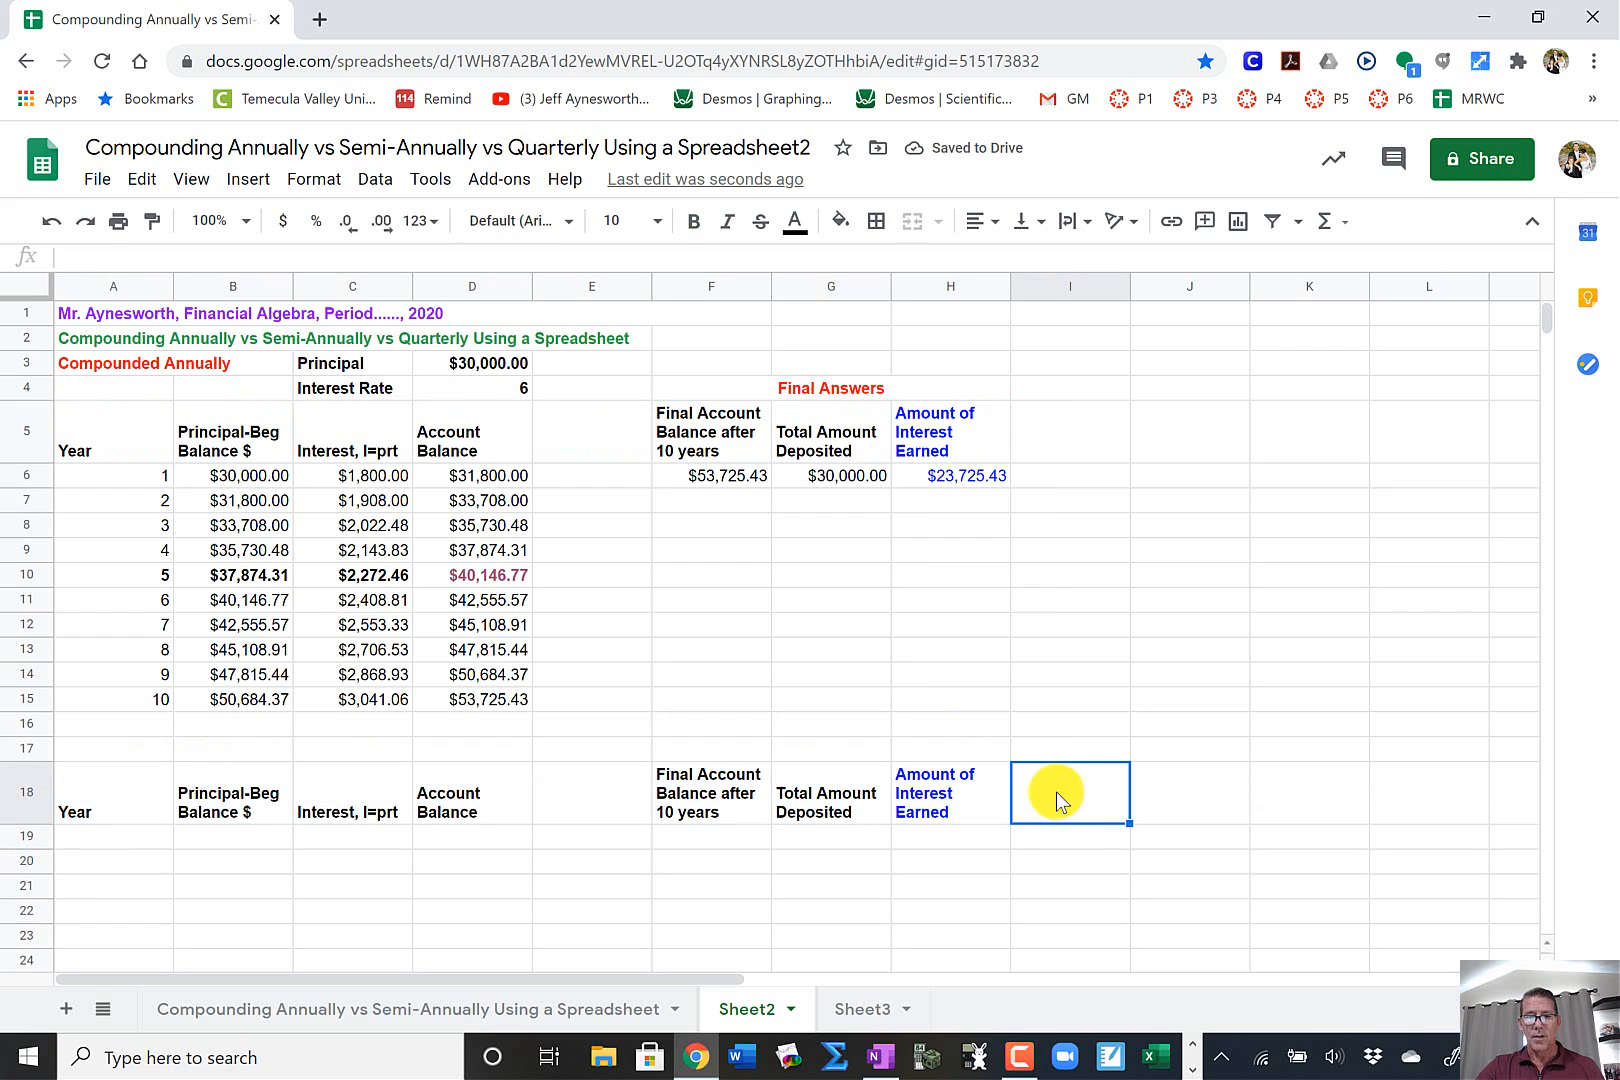
- Copy the merged "Final Answers" label from row 4 and paste it at F17, above the second set of headings
click(826, 748)
click(845, 388)
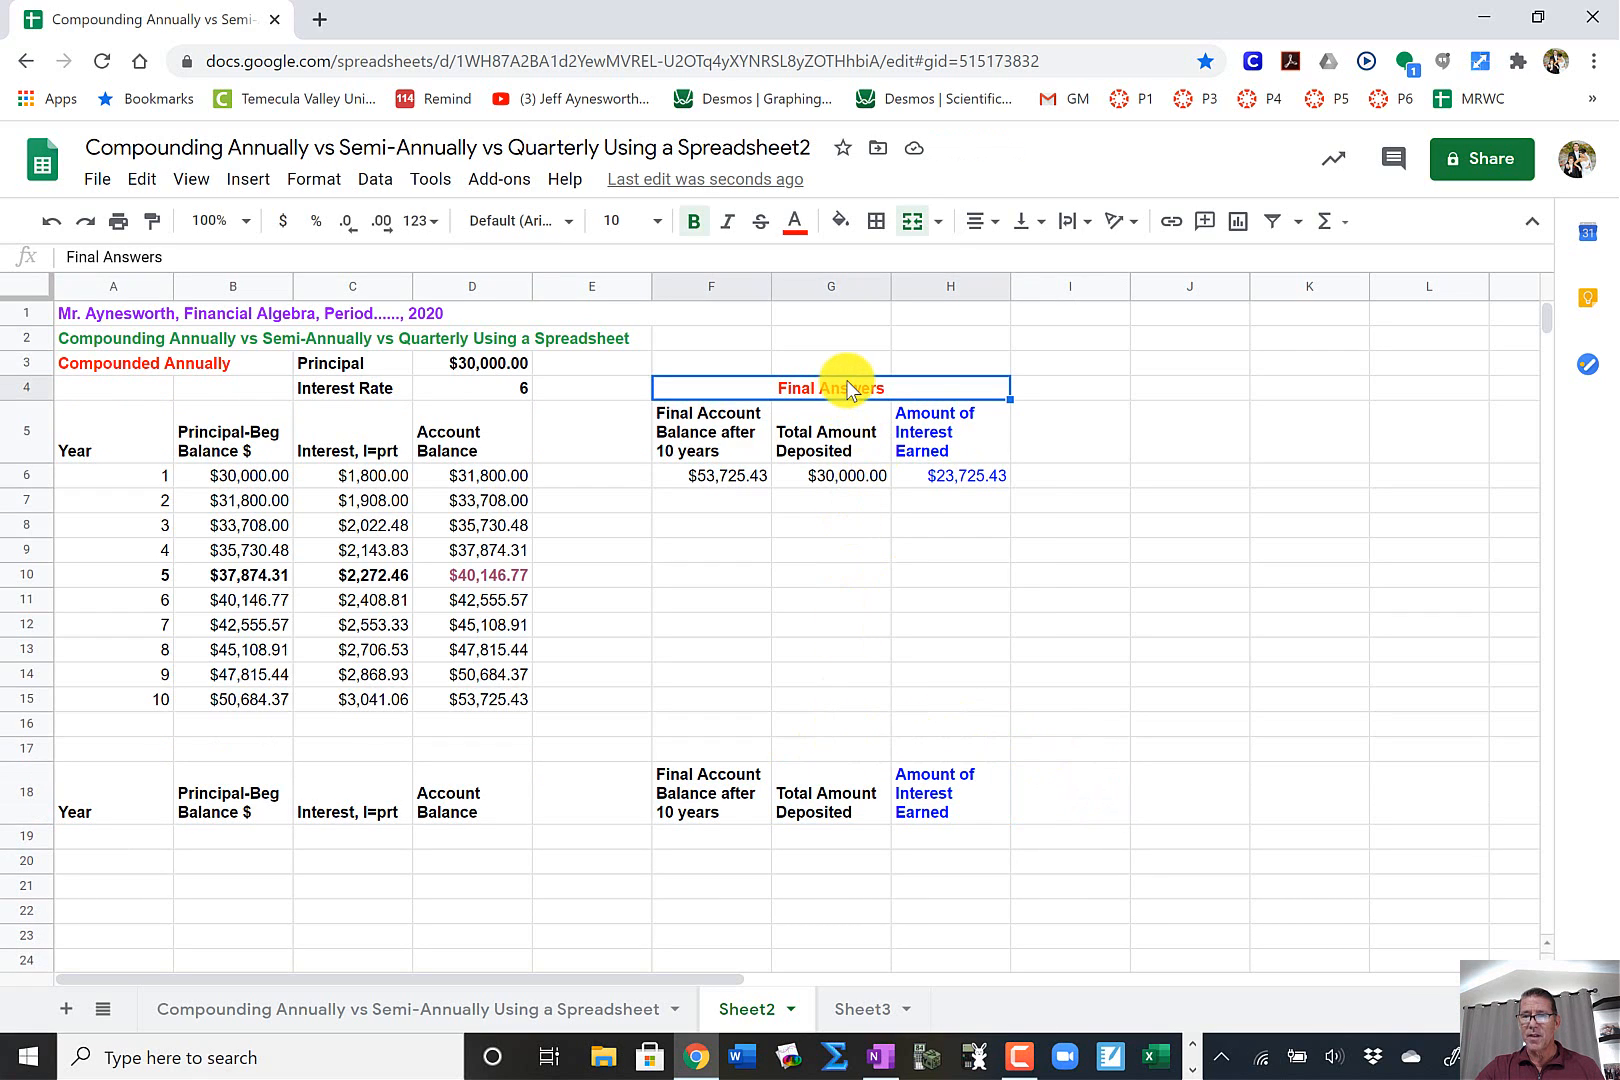
key(ctrl+c)
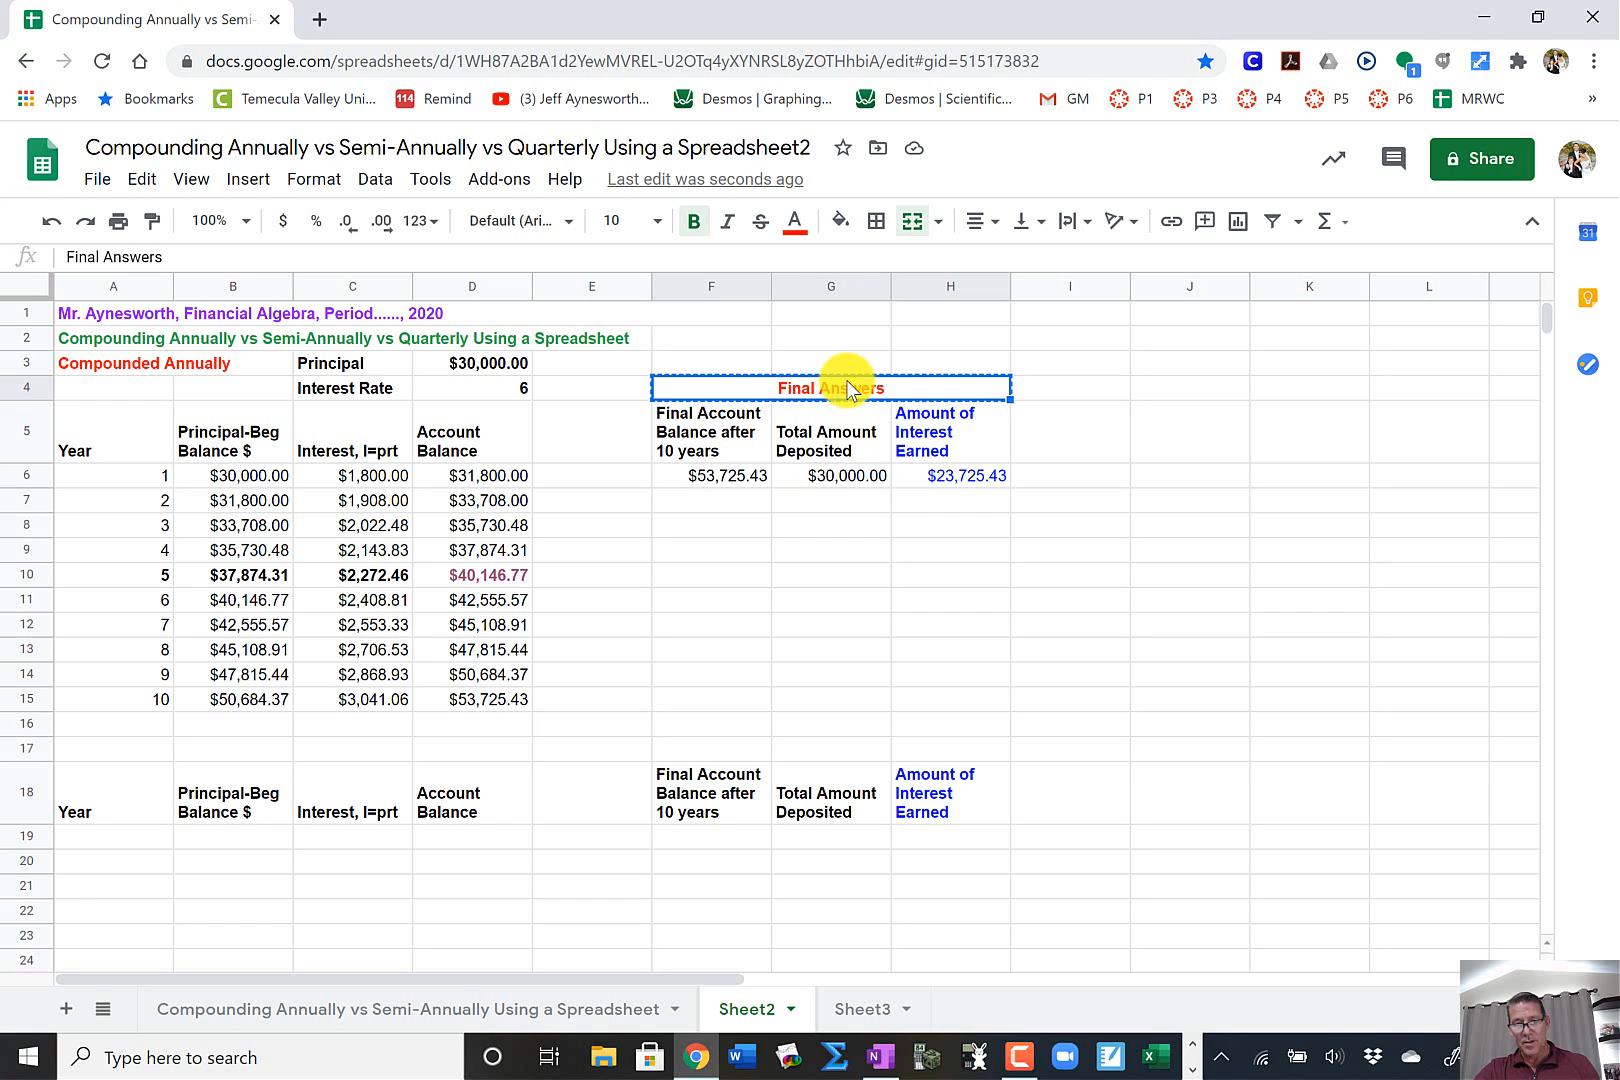
click(742, 755)
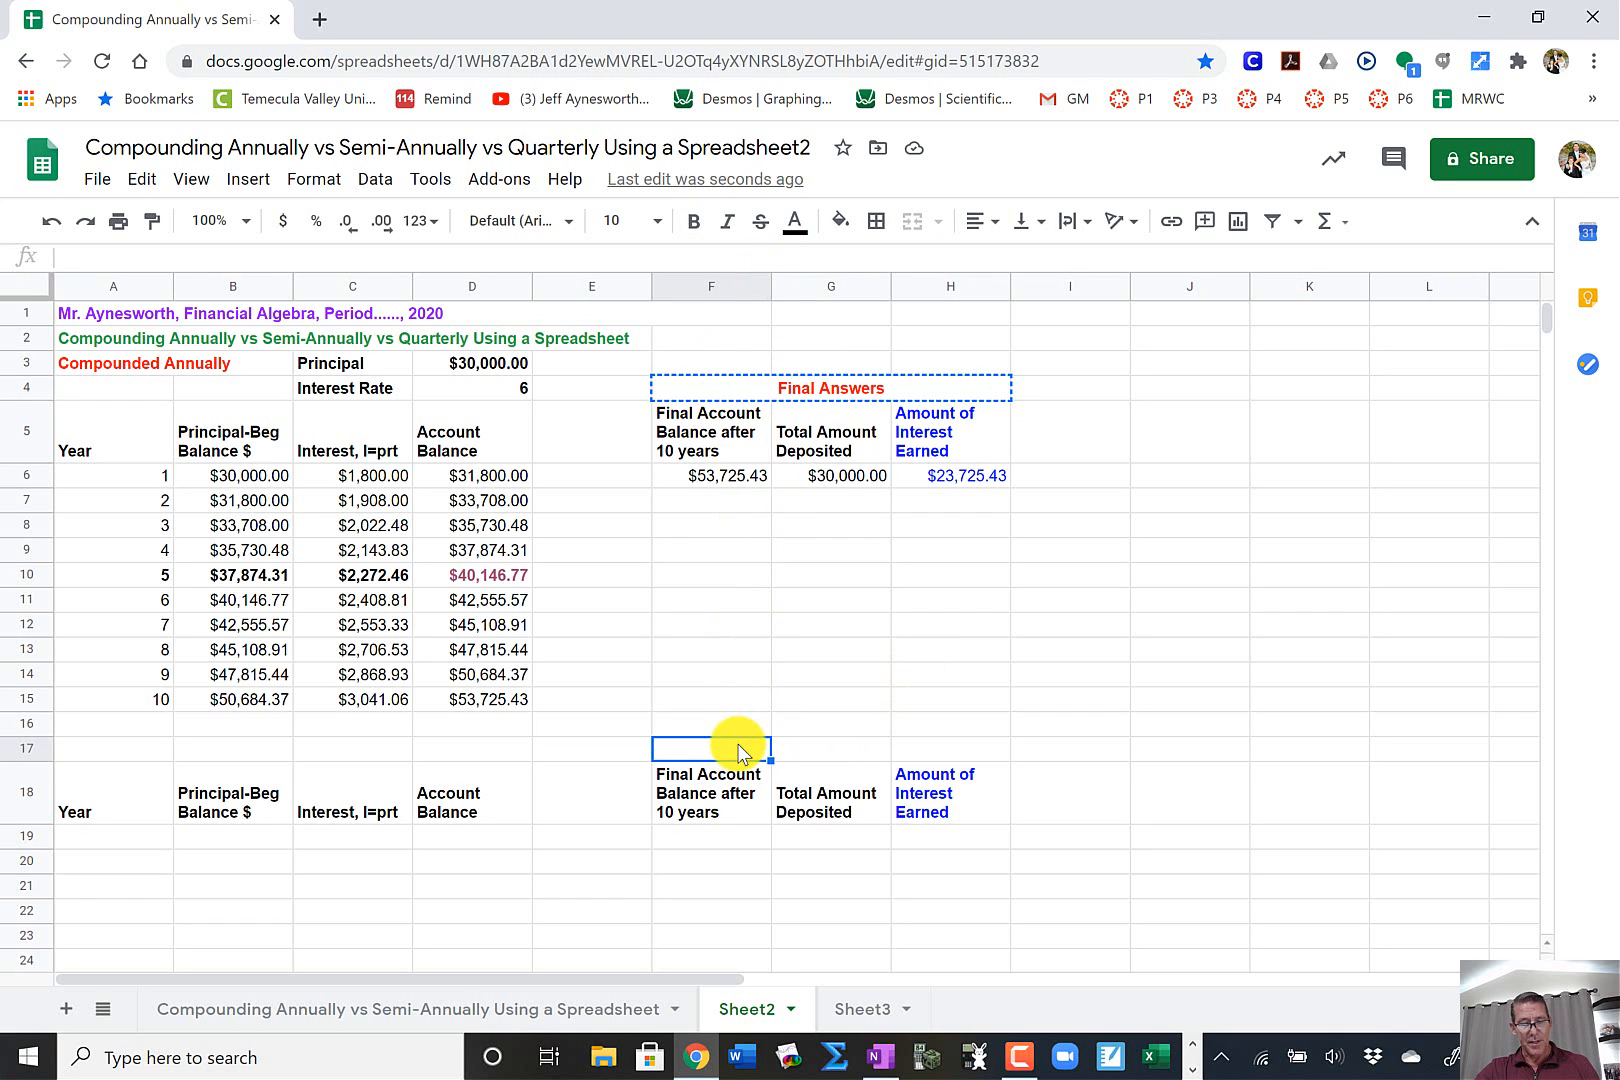
key(ctrl+v)
click(1031, 751)
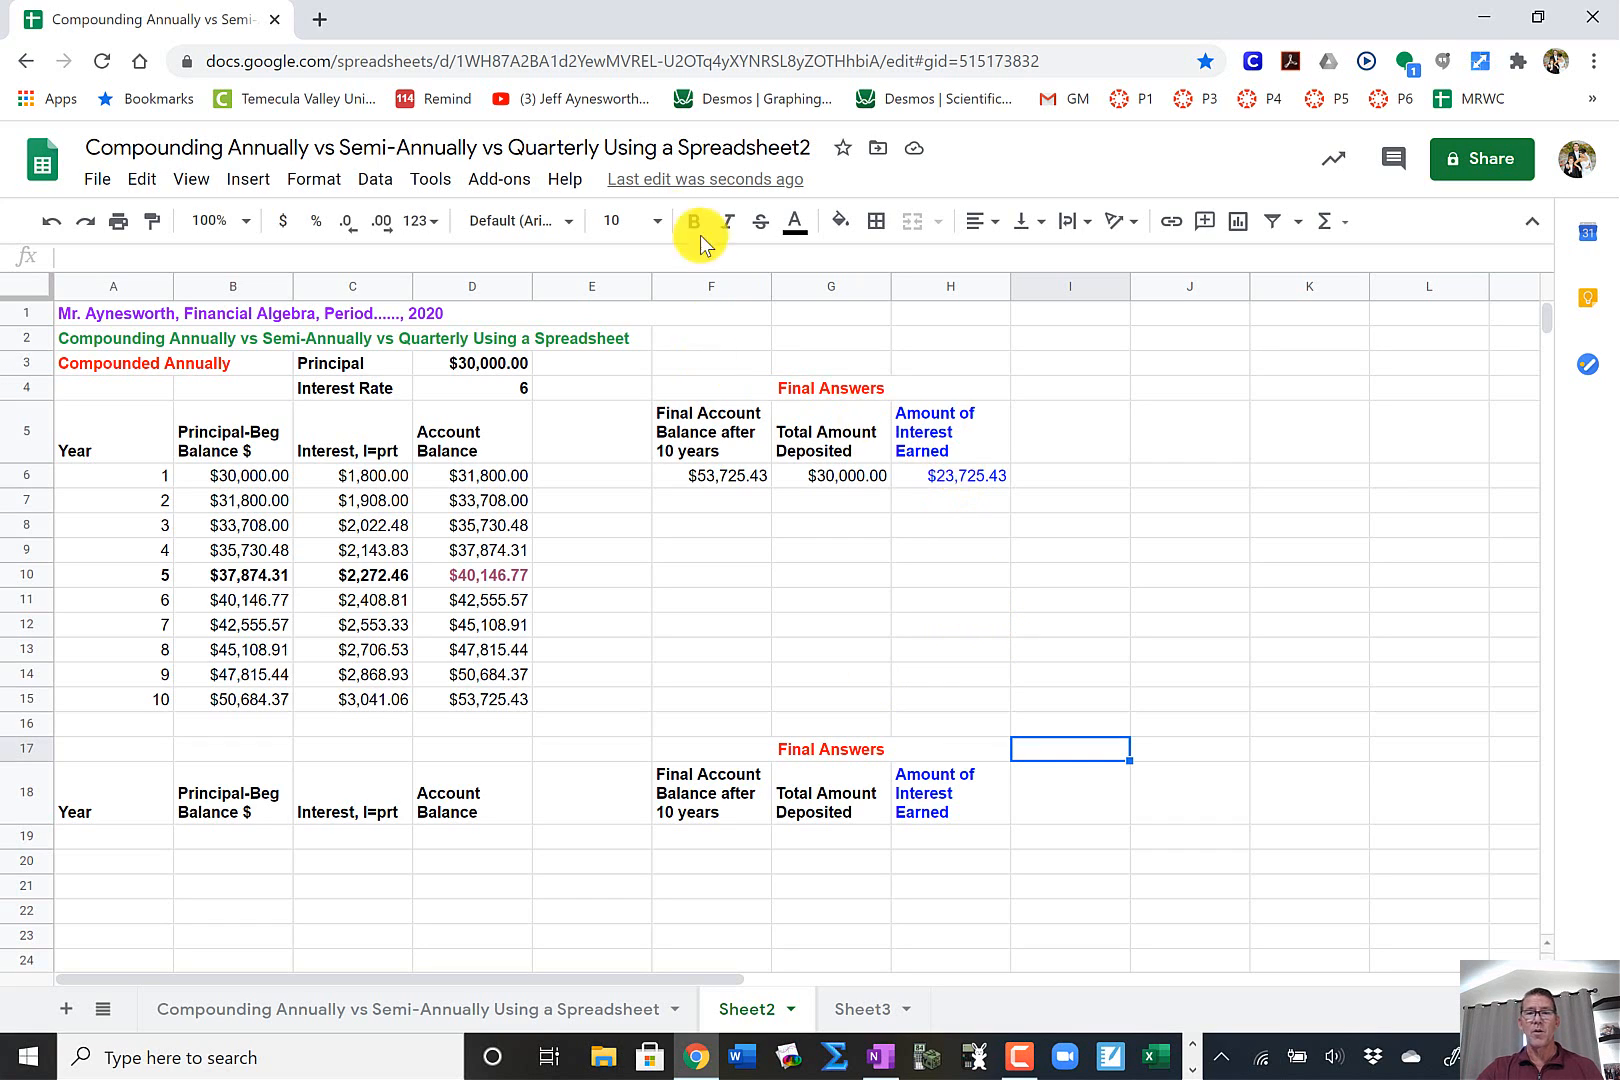
- Open YouTube in a new browser tab, search for "spreadsheets on a mac" and look over the resulting tutorial videos
click(315, 21)
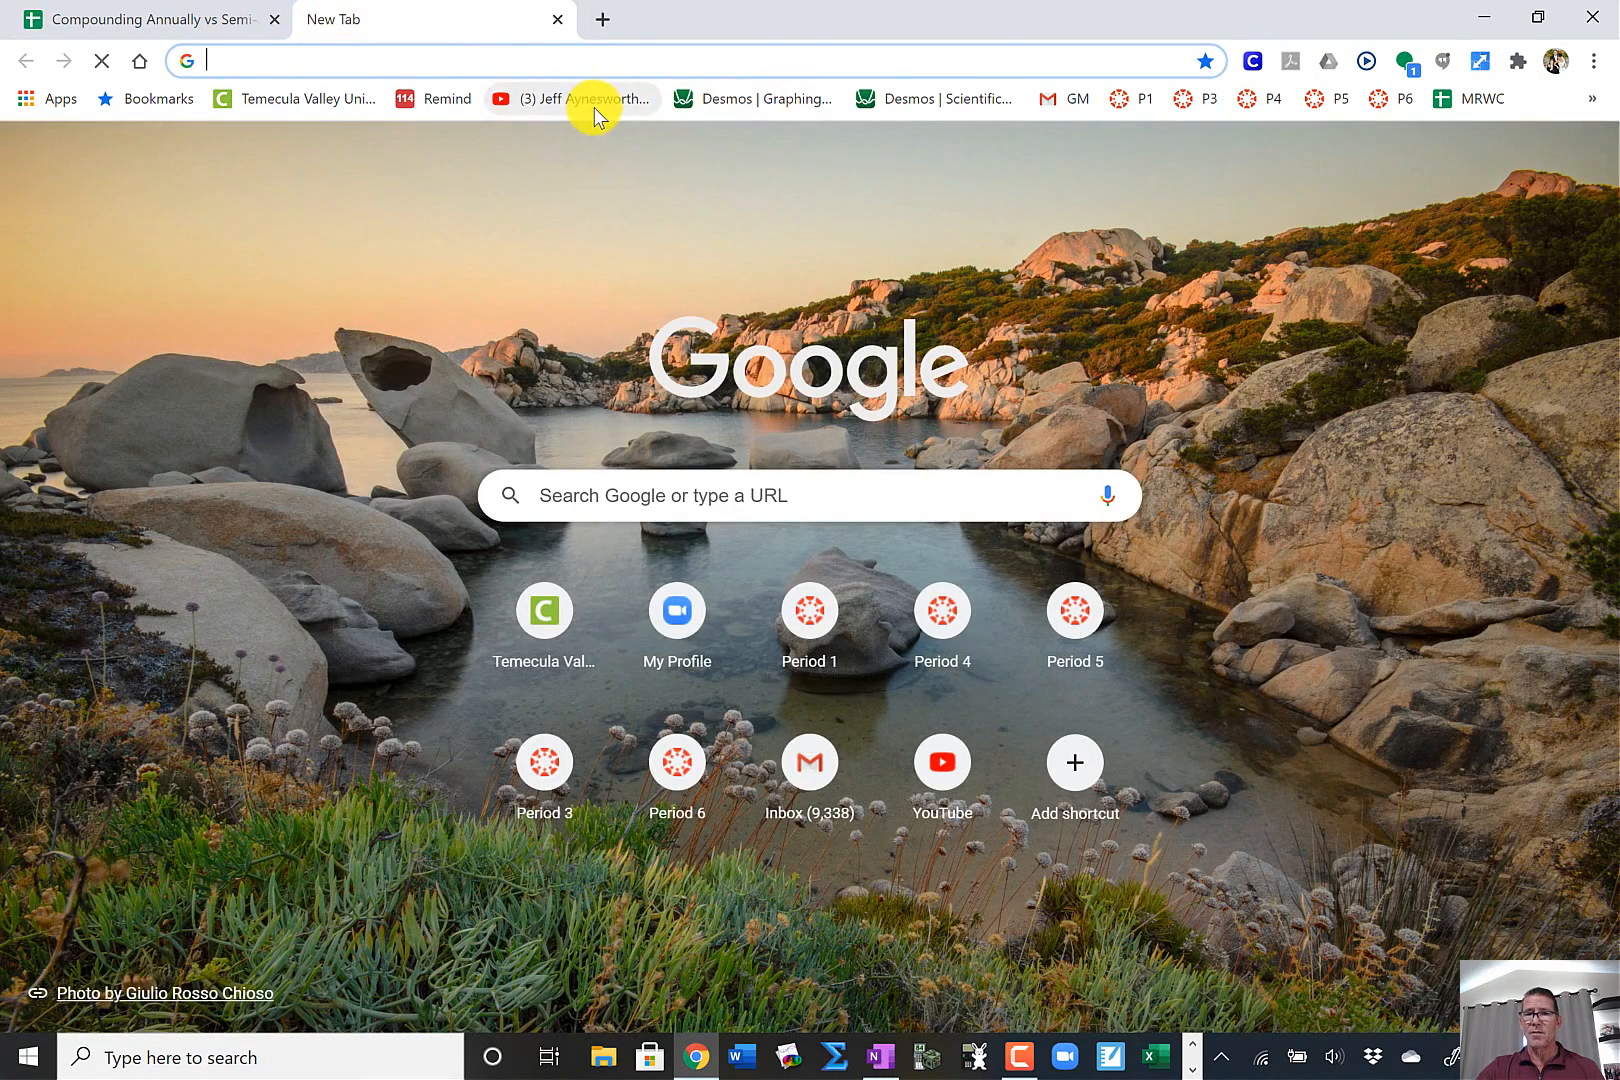
click(594, 108)
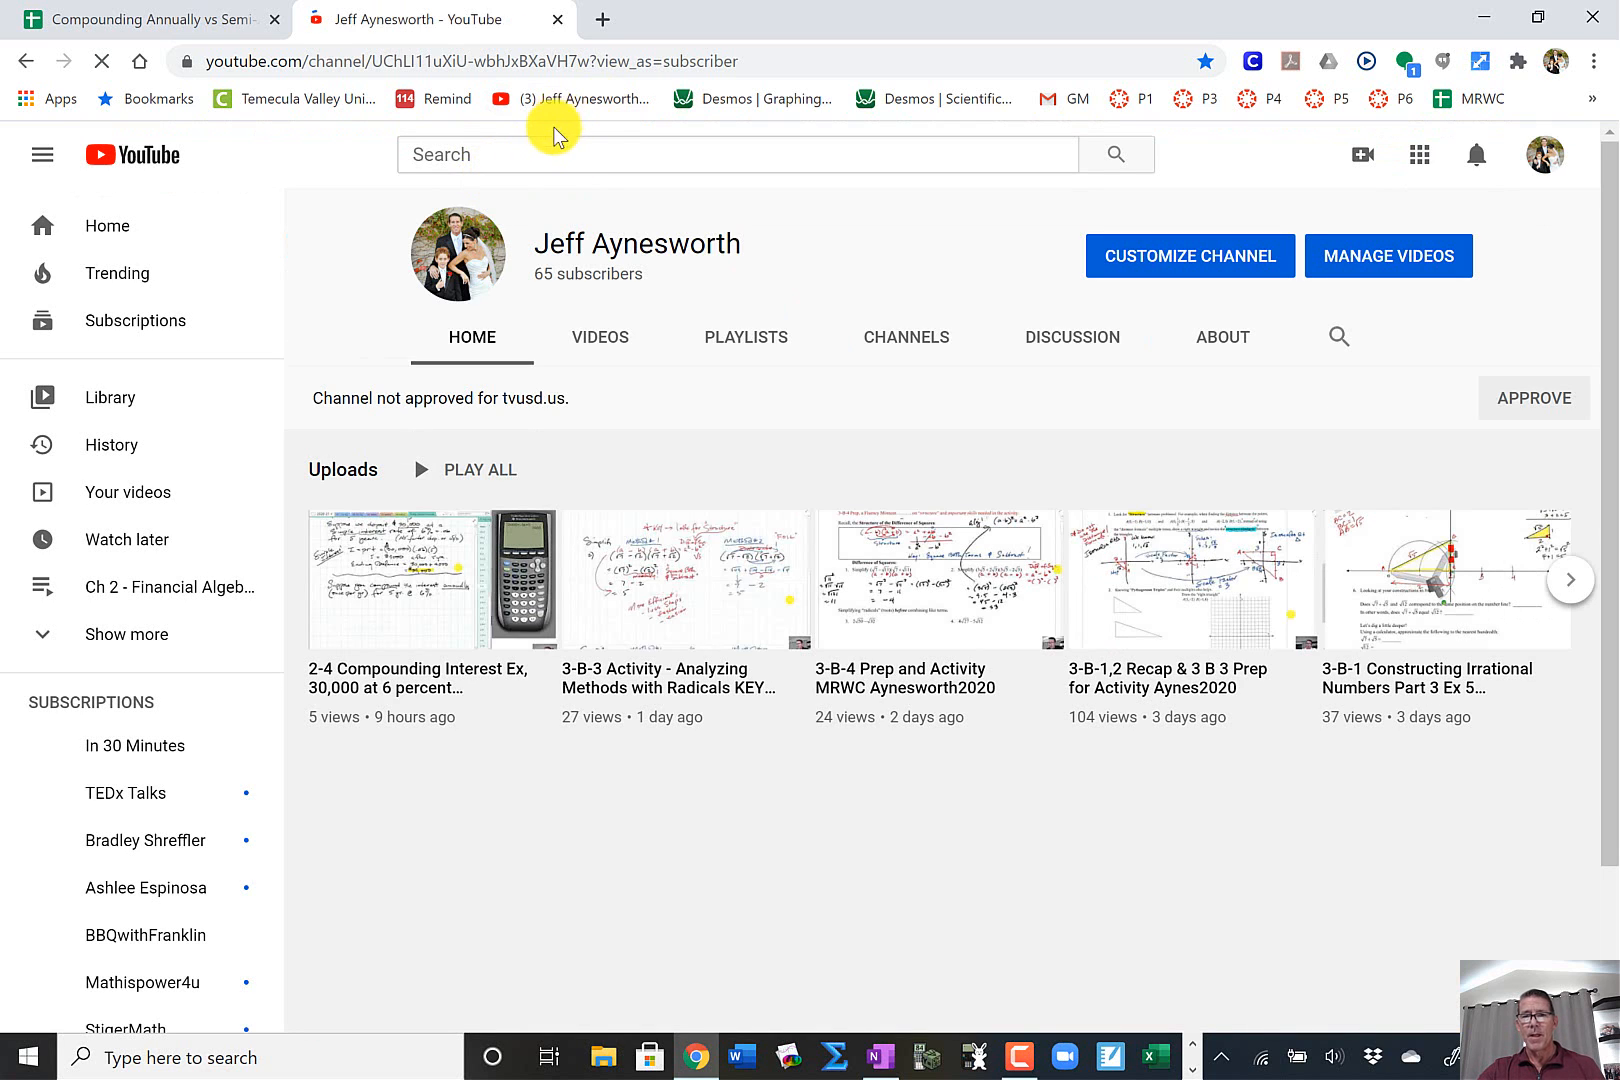
click(499, 147)
text(j)
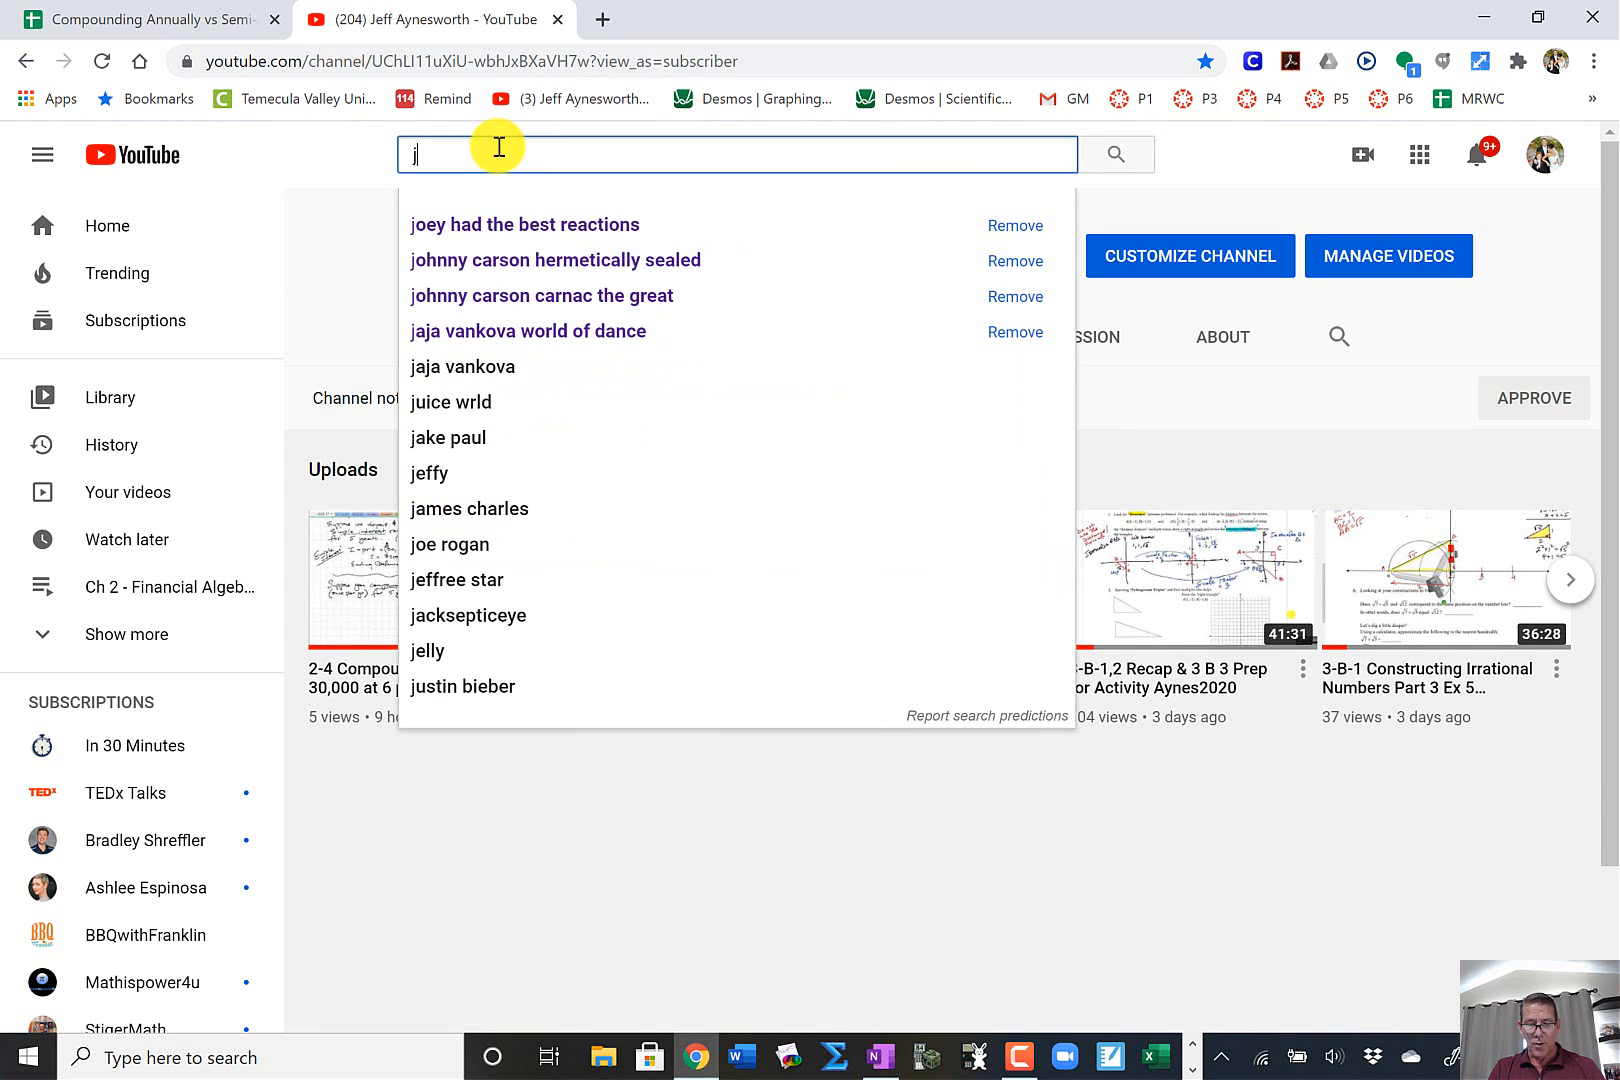
key(BackSpace)
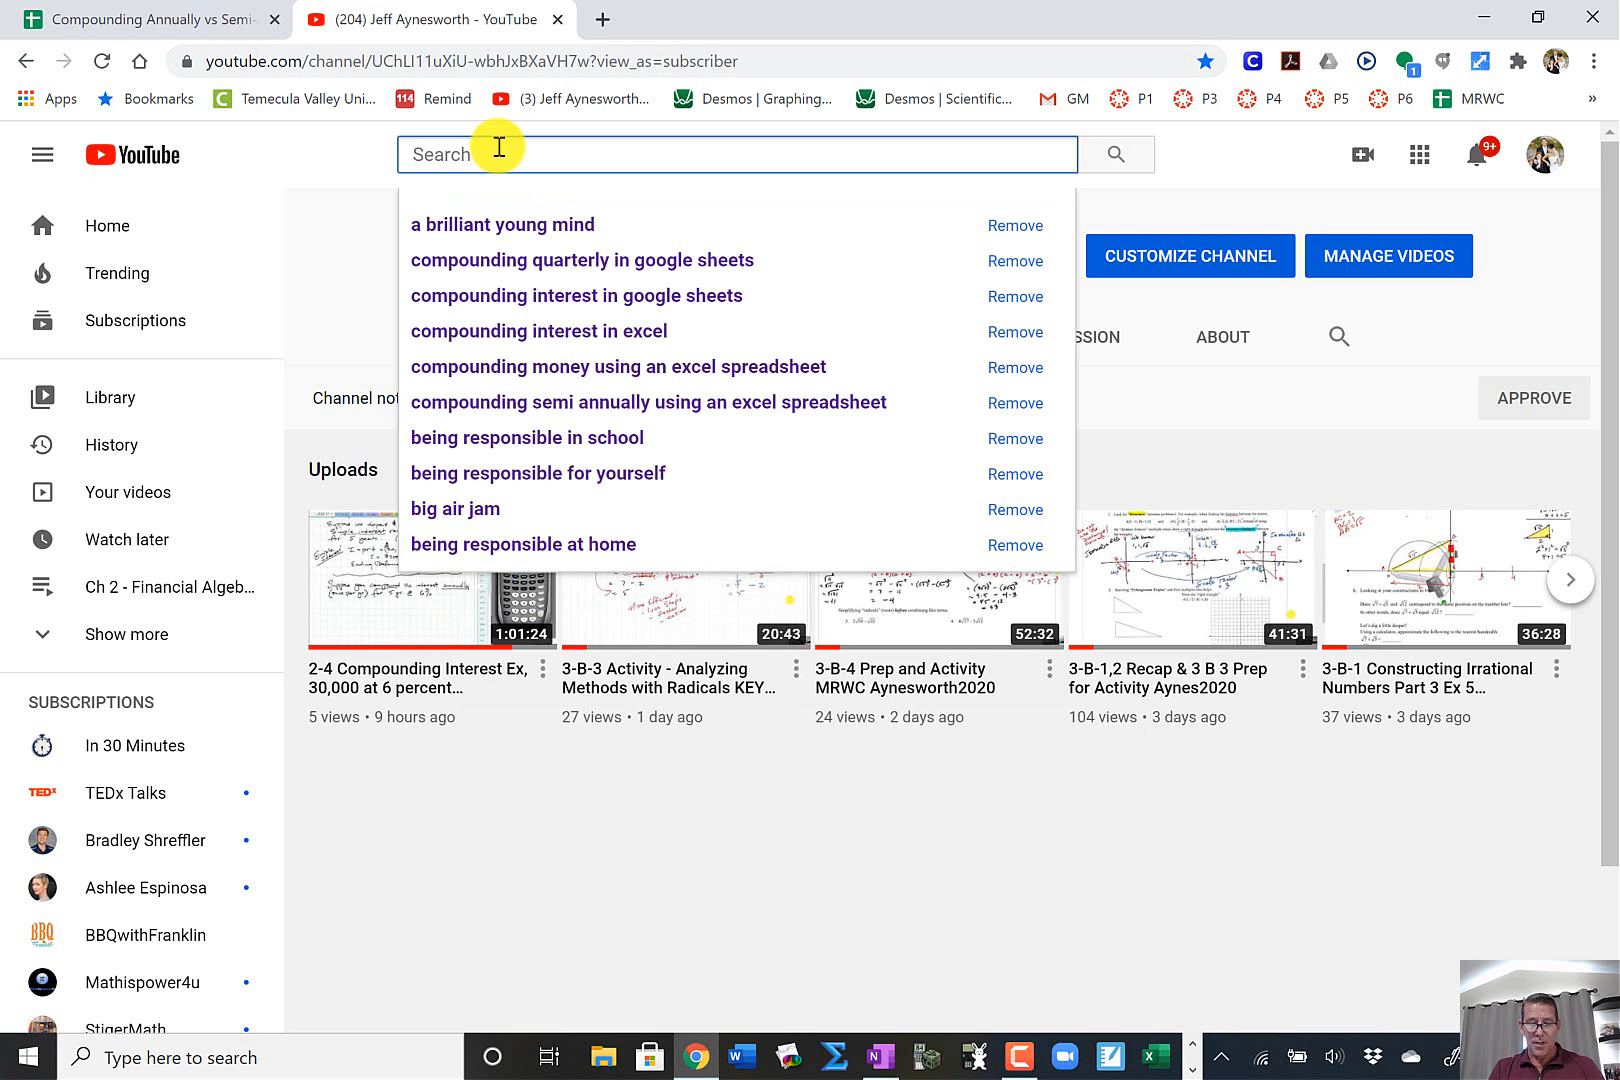
text(spre)
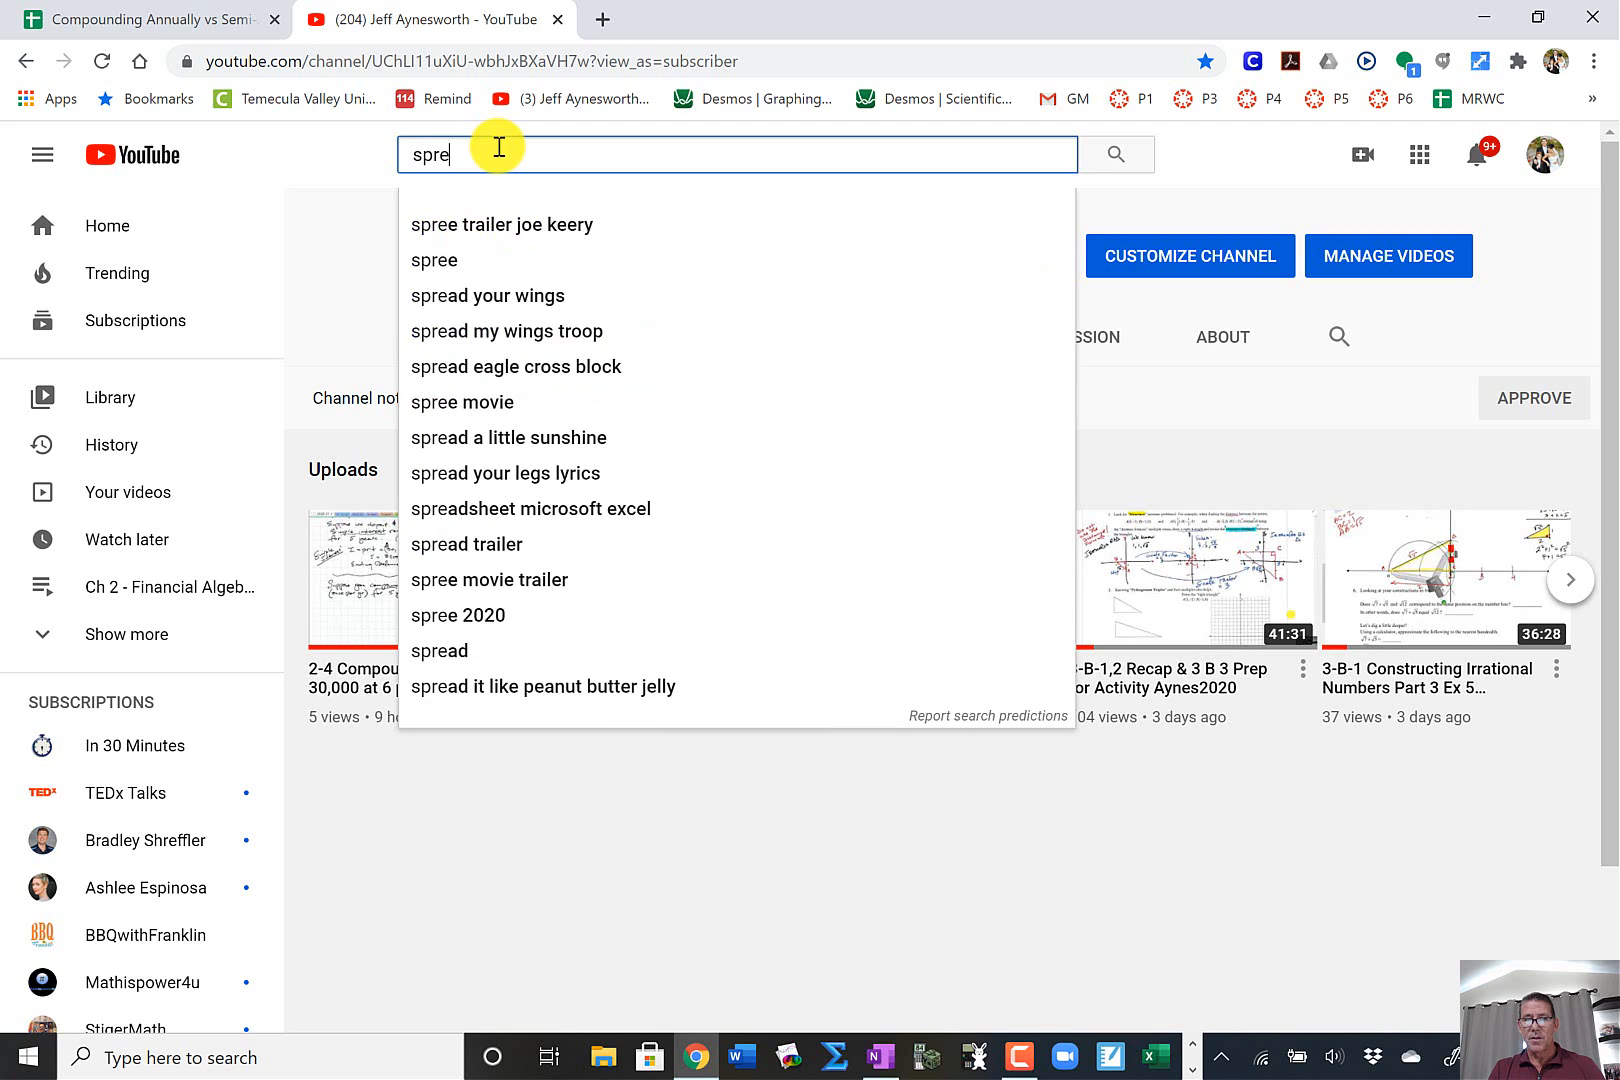
text(ad)
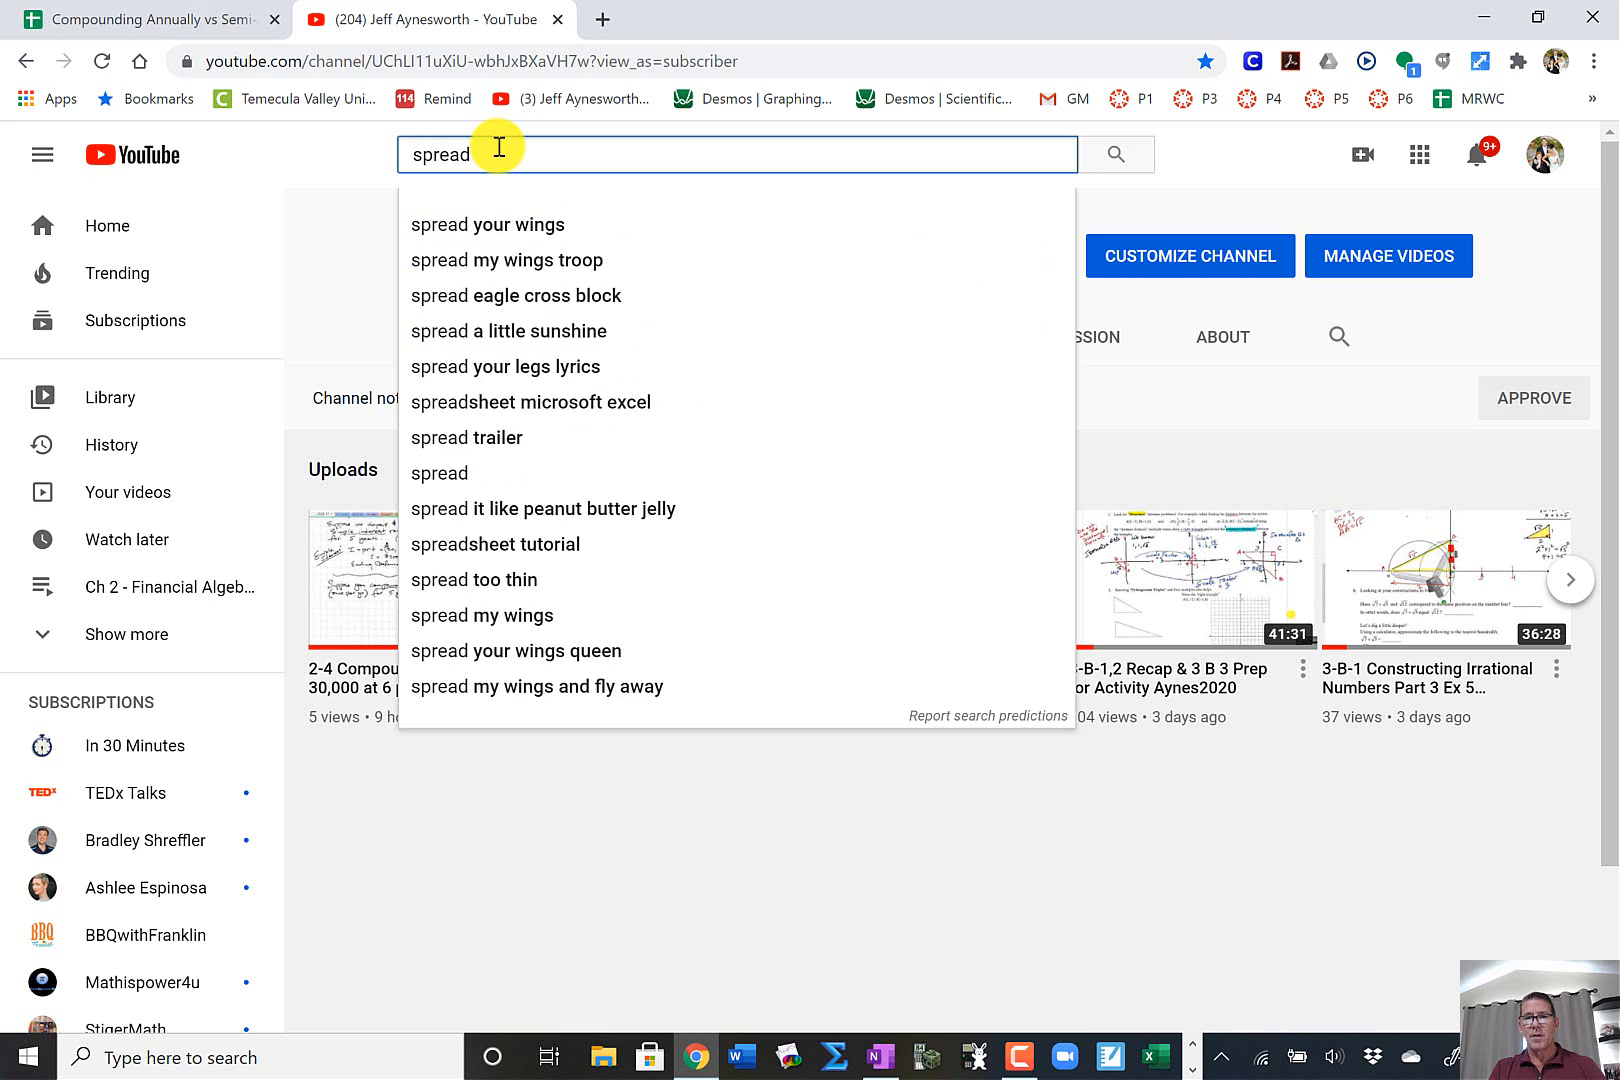
text(sheets o)
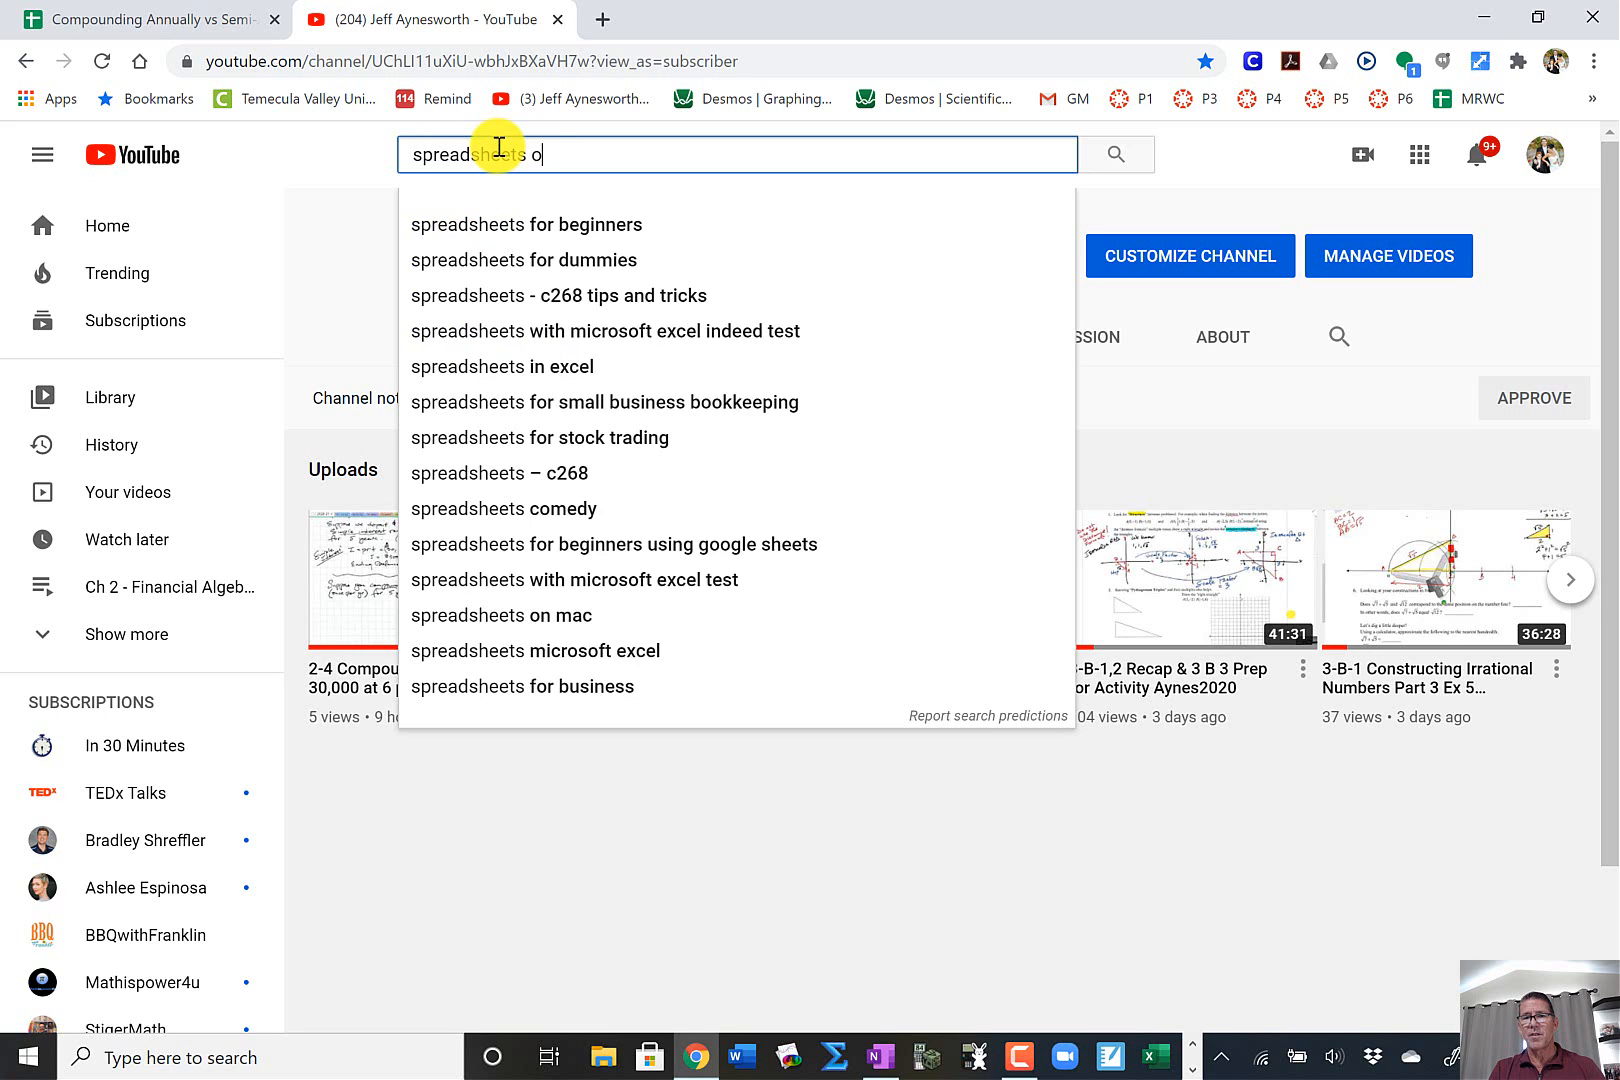
text(n a mac)
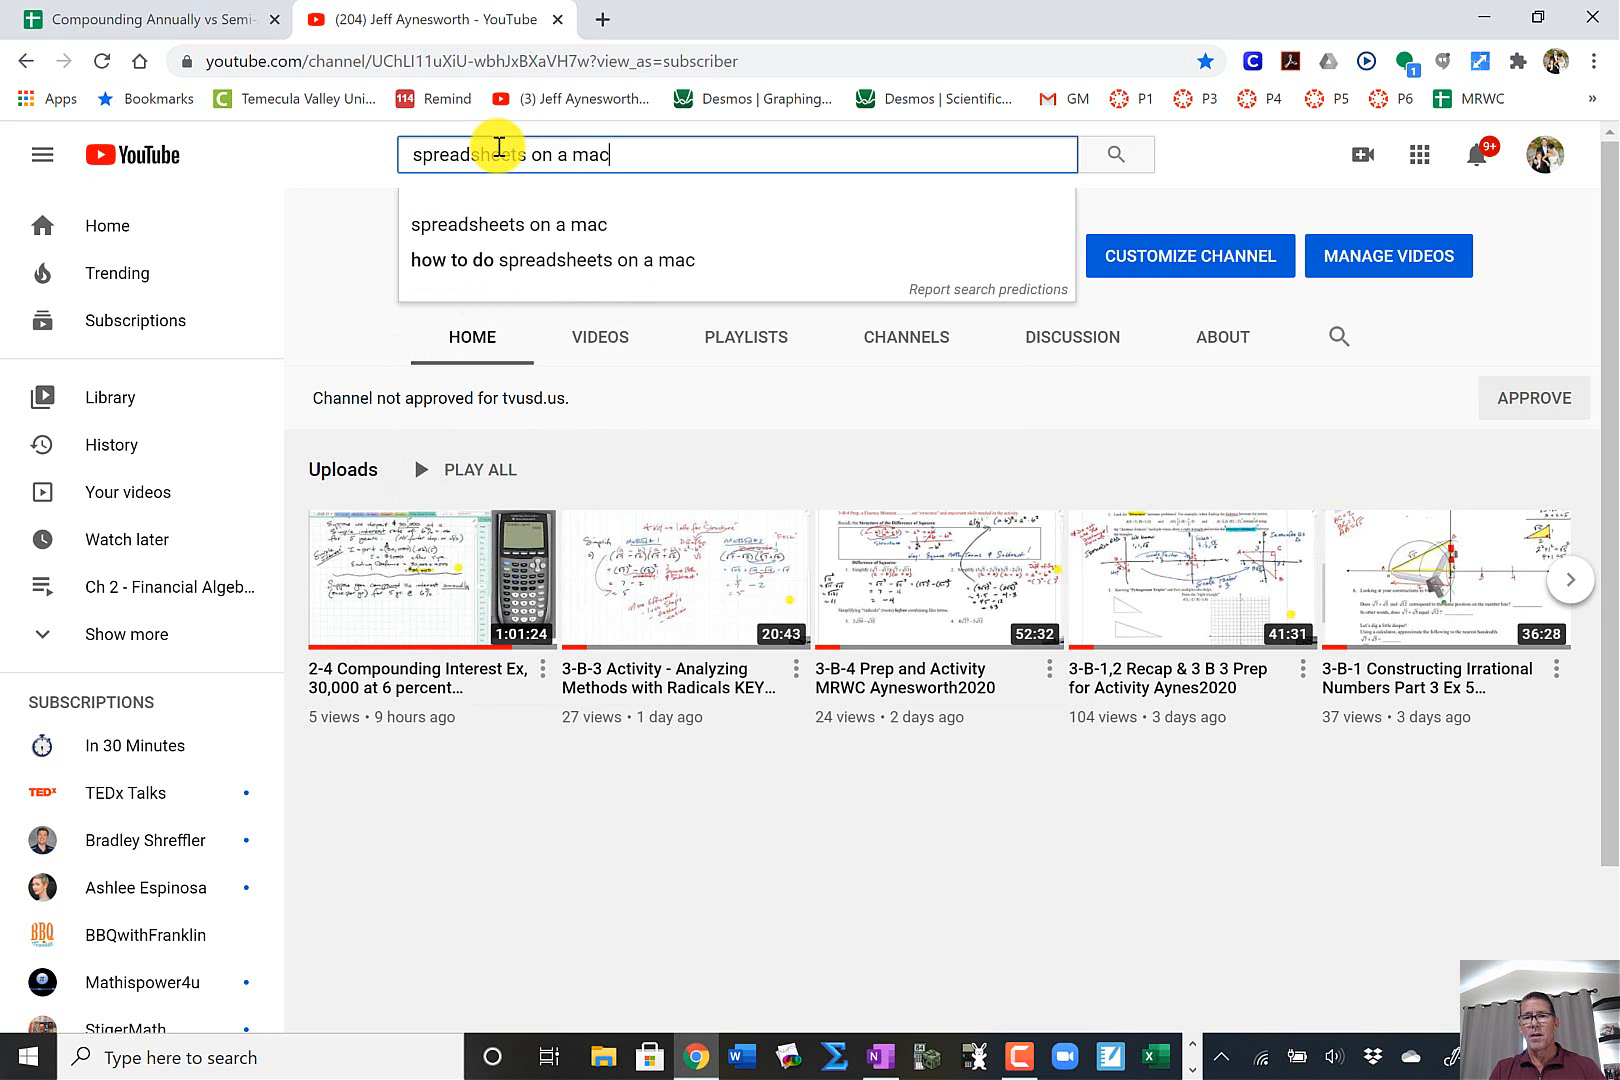
key(Return)
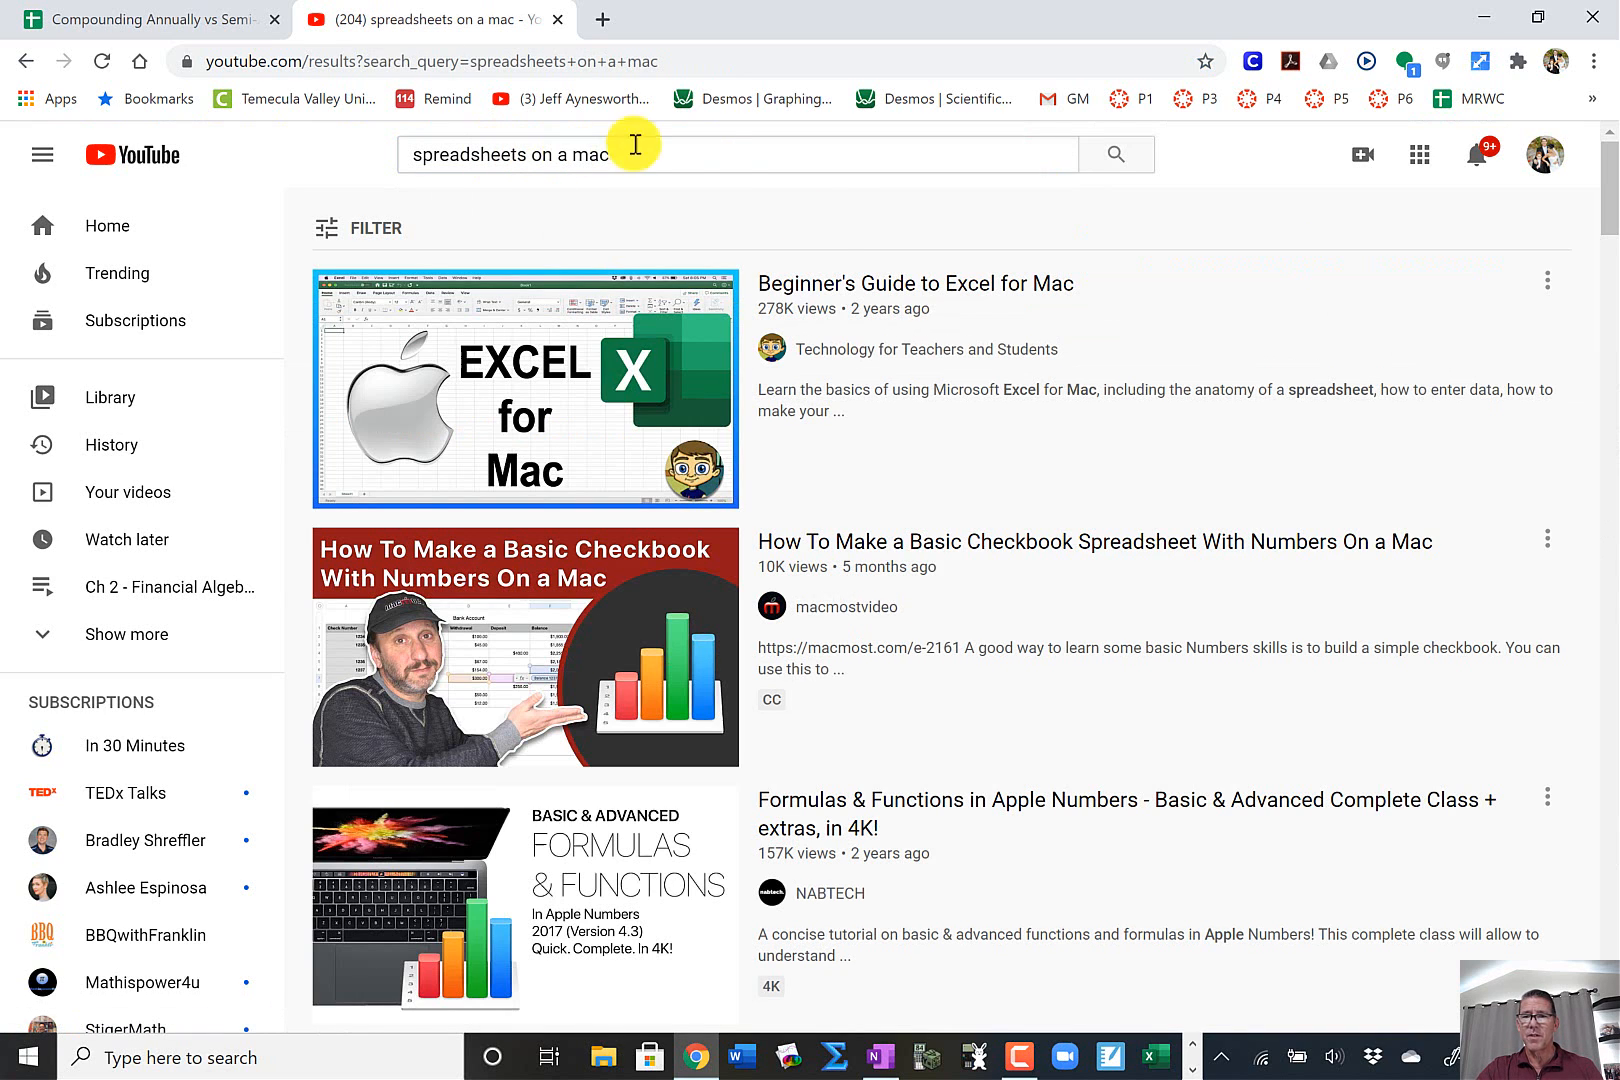
mouse_move(835, 366)
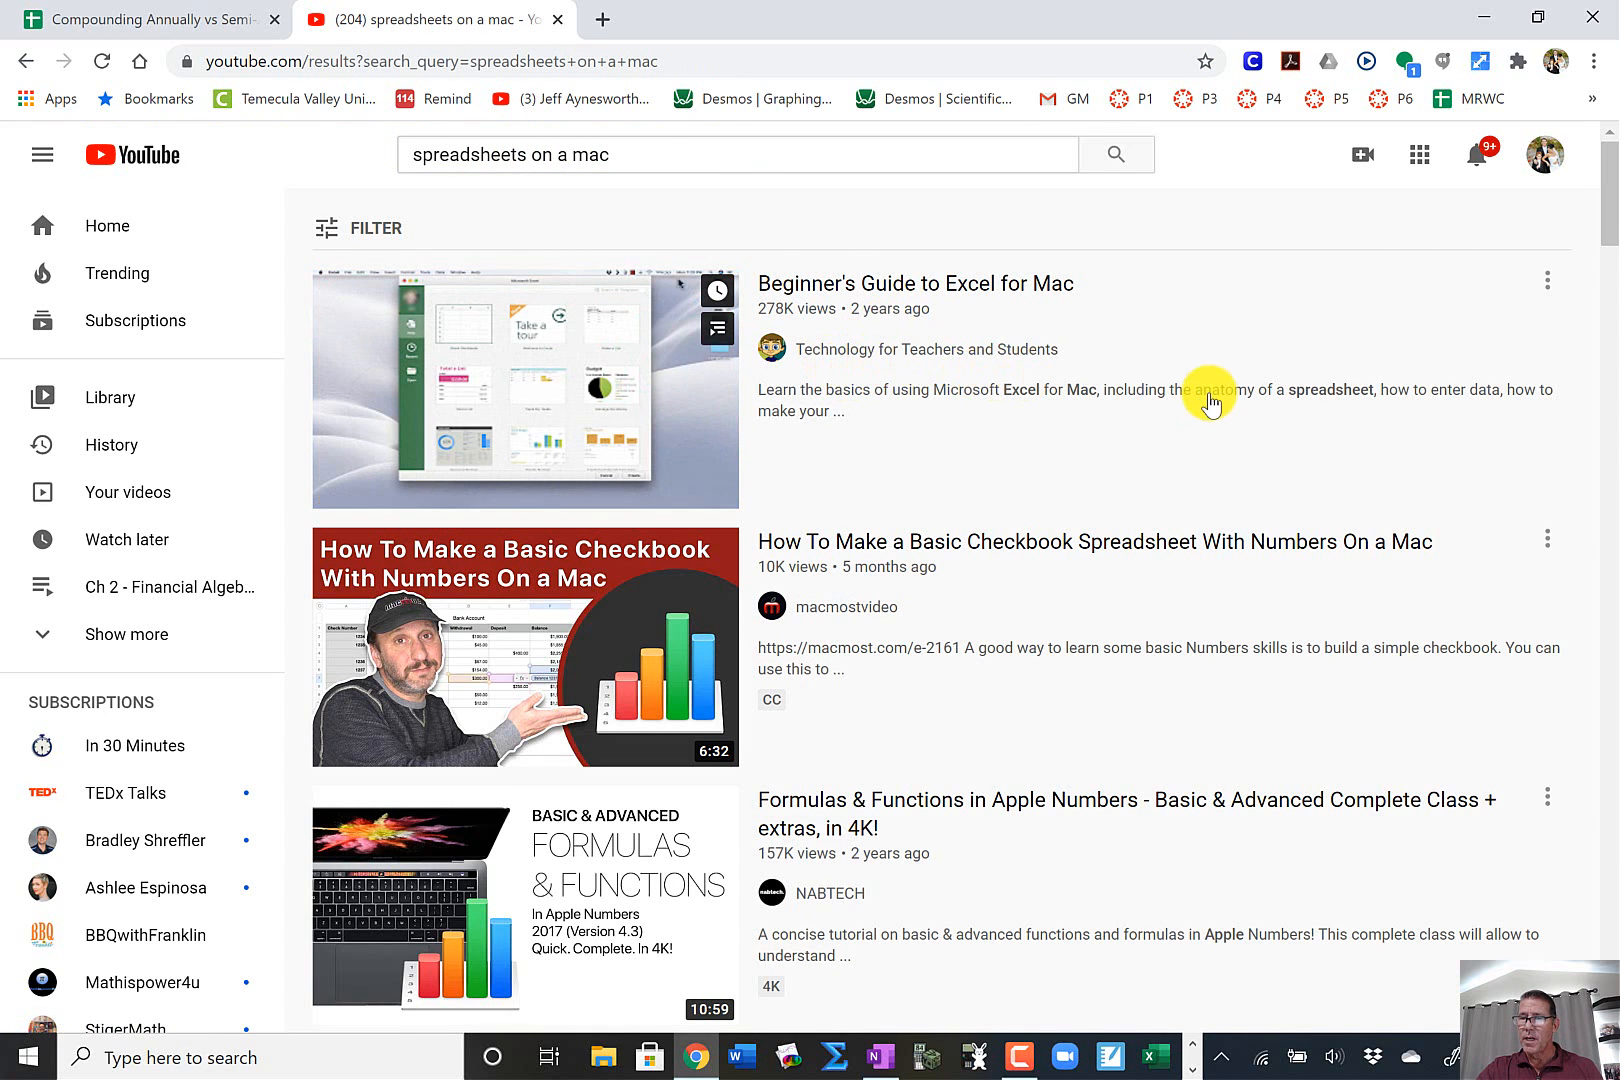
mouse_move(1222, 564)
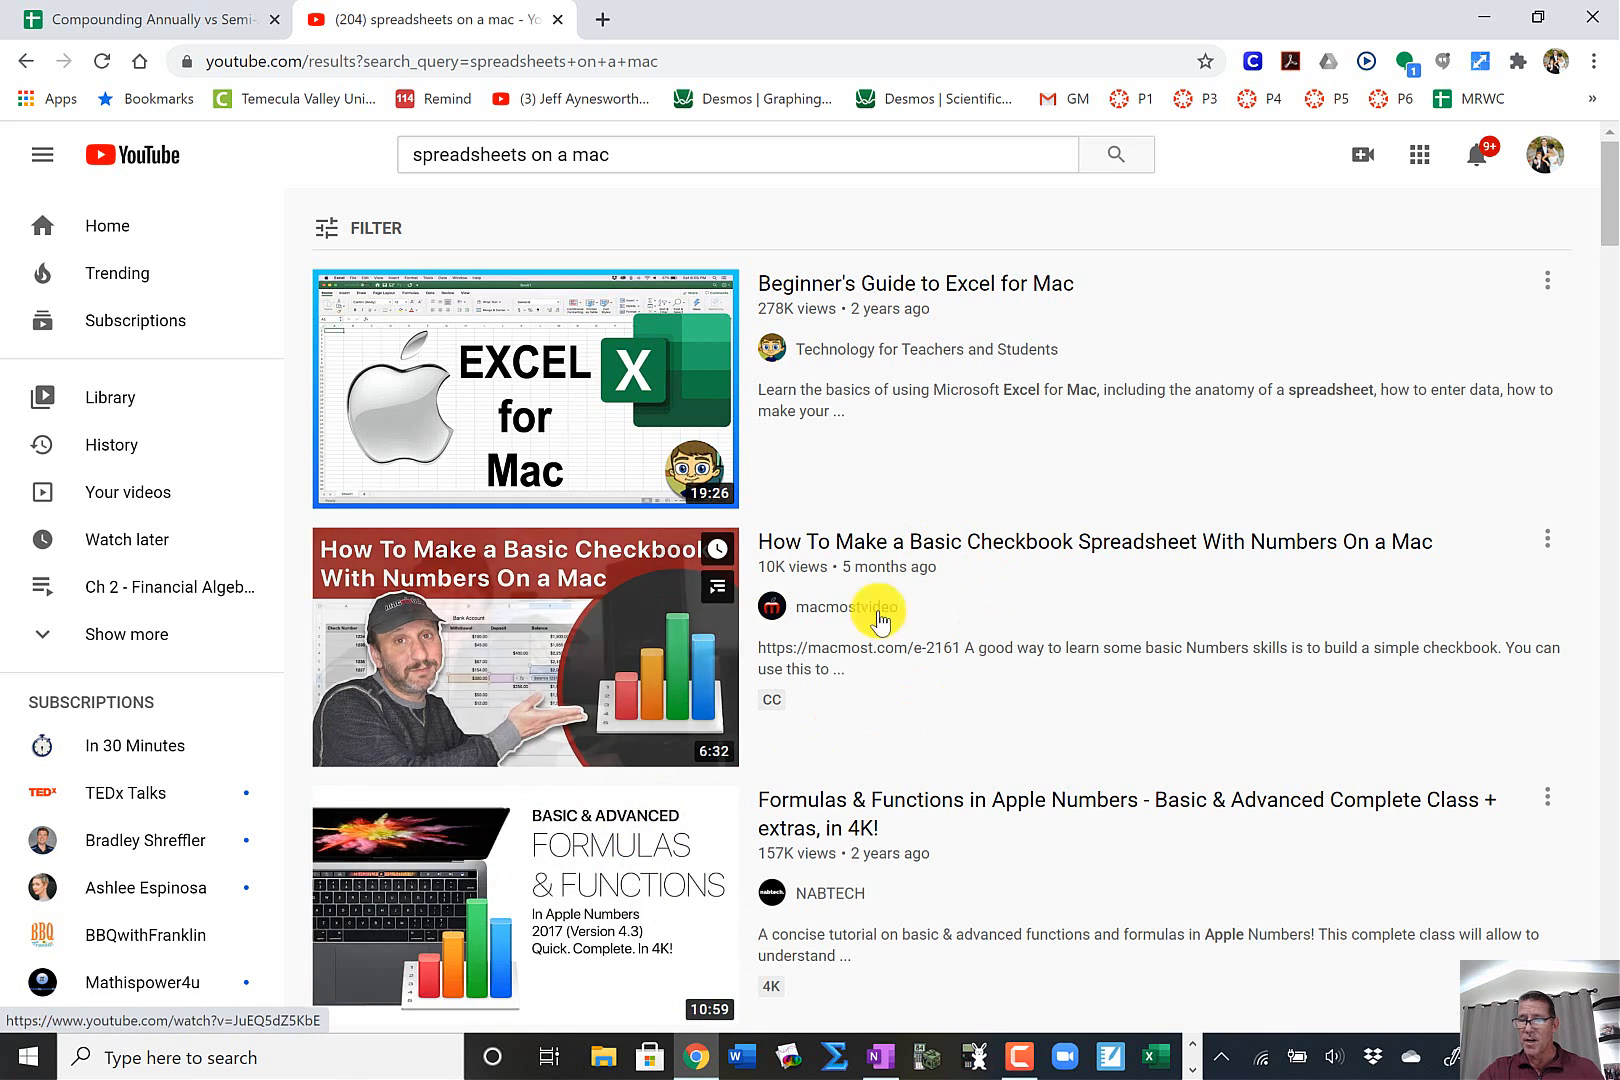
mouse_move(1070, 560)
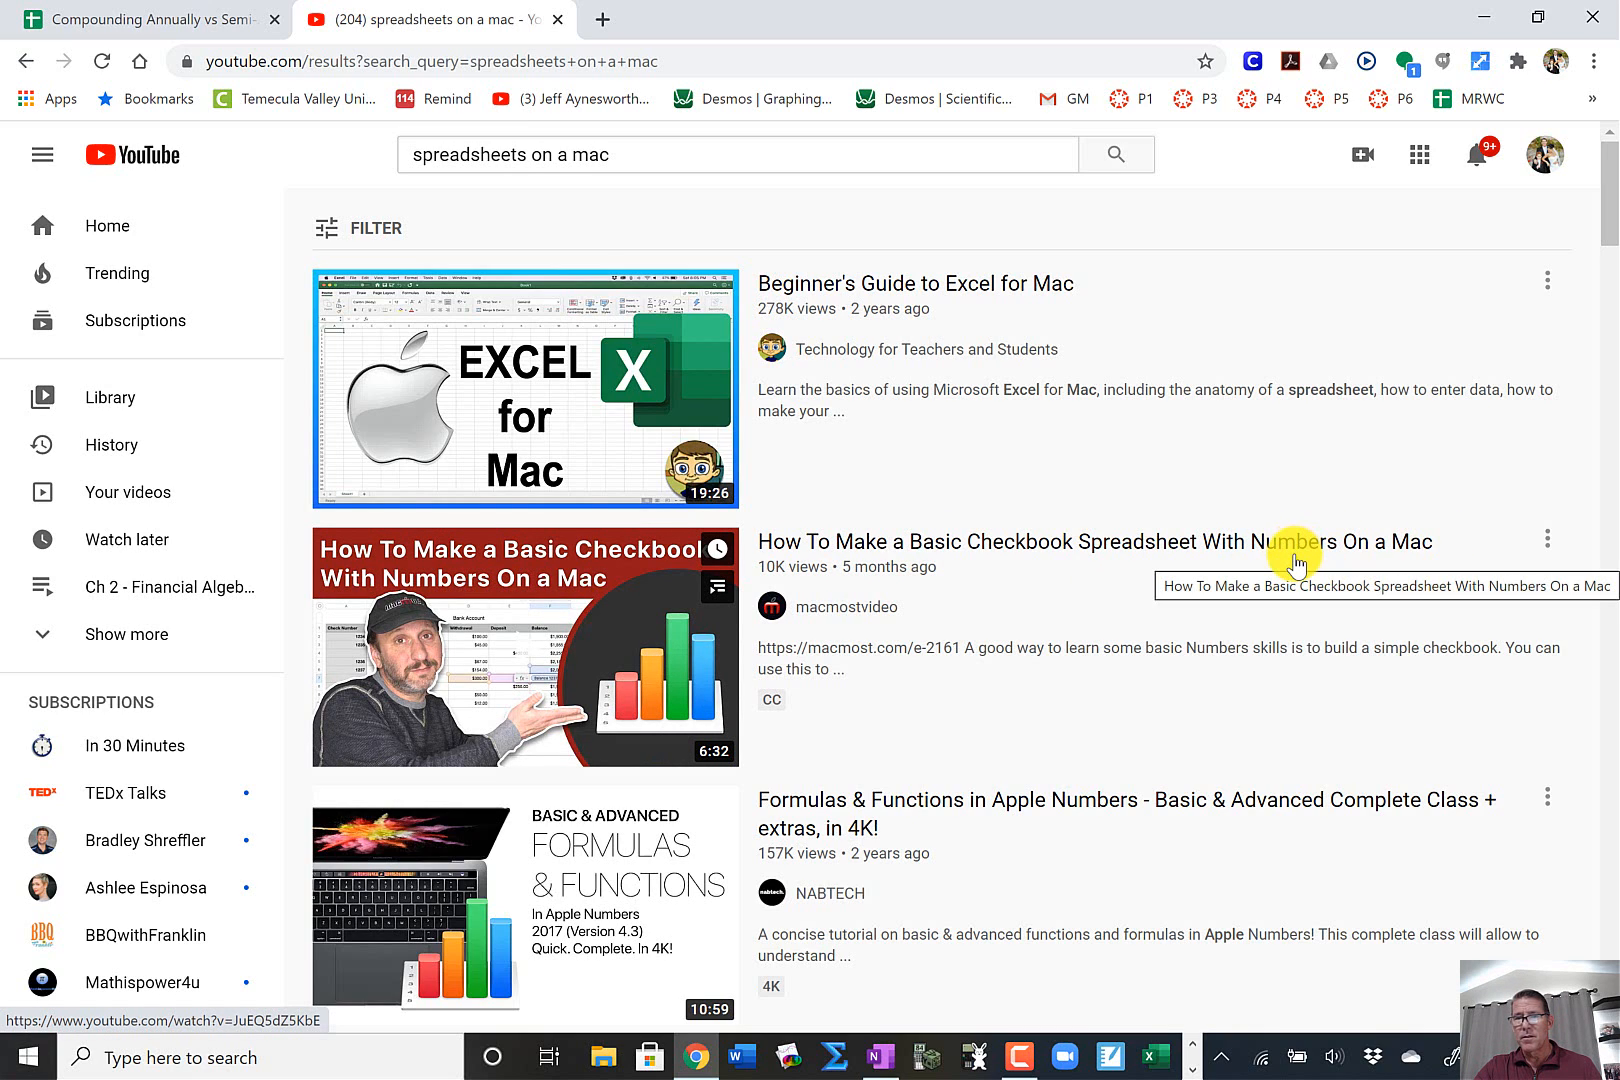
- Search YouTube for "spreadsheets using numbers on a mac" and look over the resulting tutorial videos
click(630, 153)
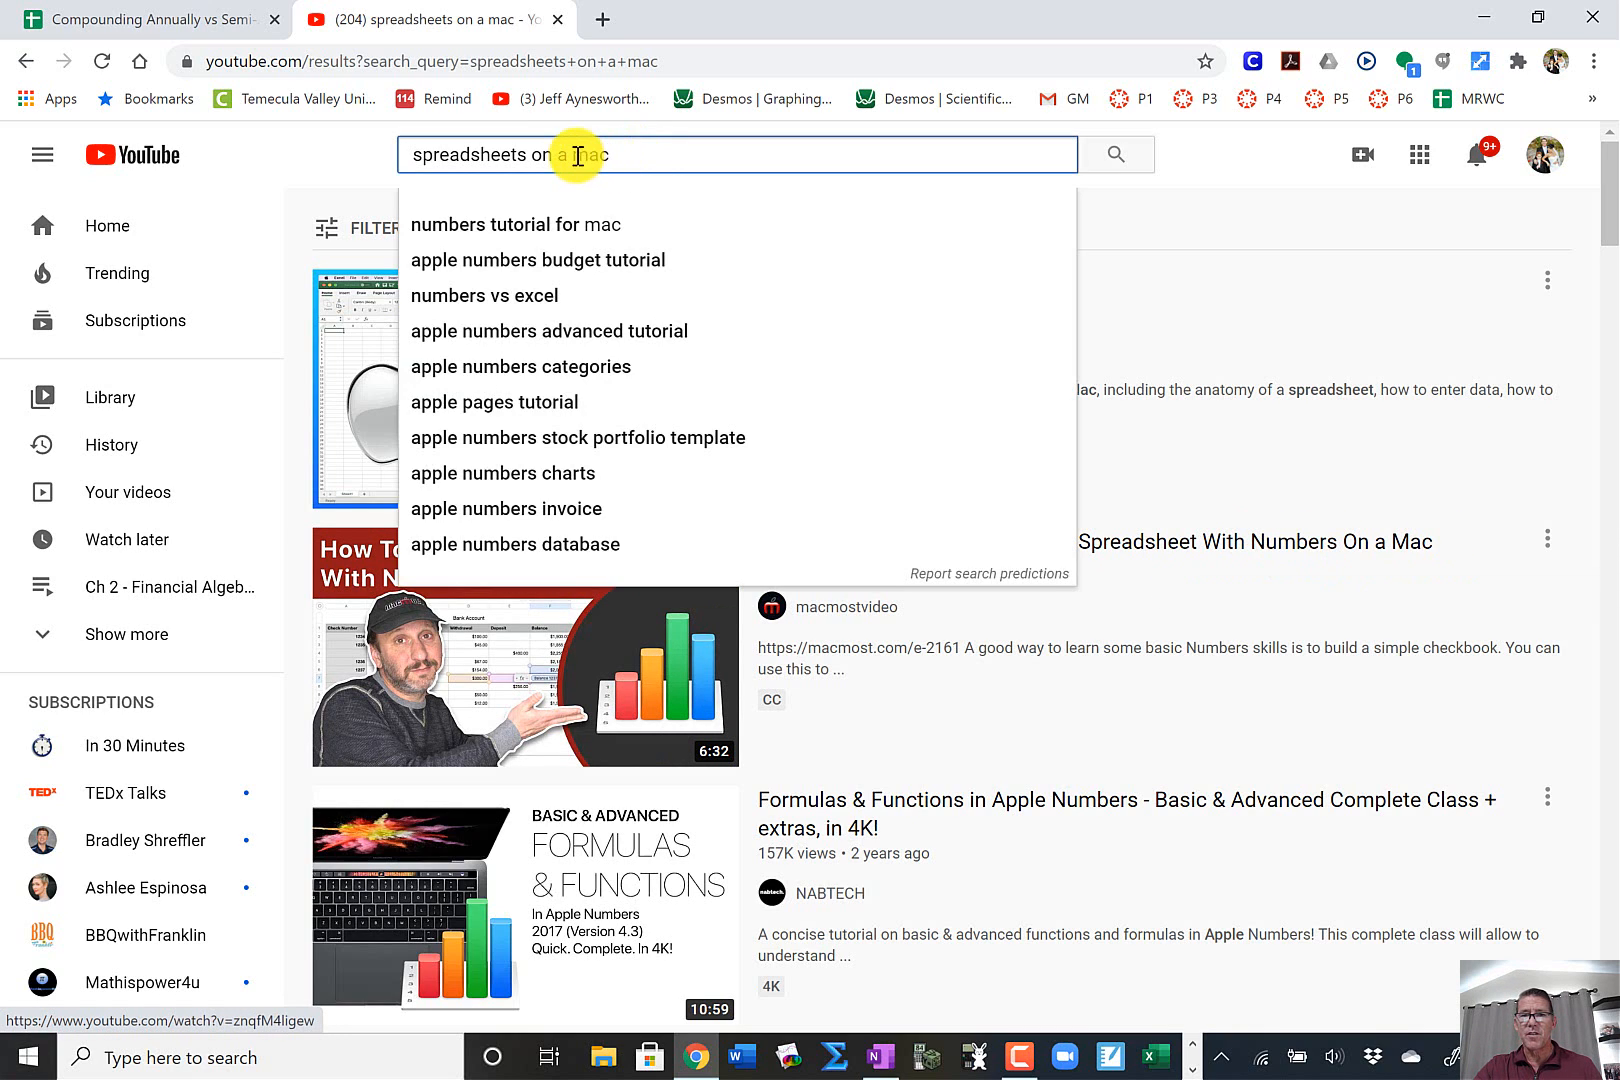
key(BackSpace)
key(BackSpace)
key(BackSpace)
key(BackSpace)
key(BackSpace)
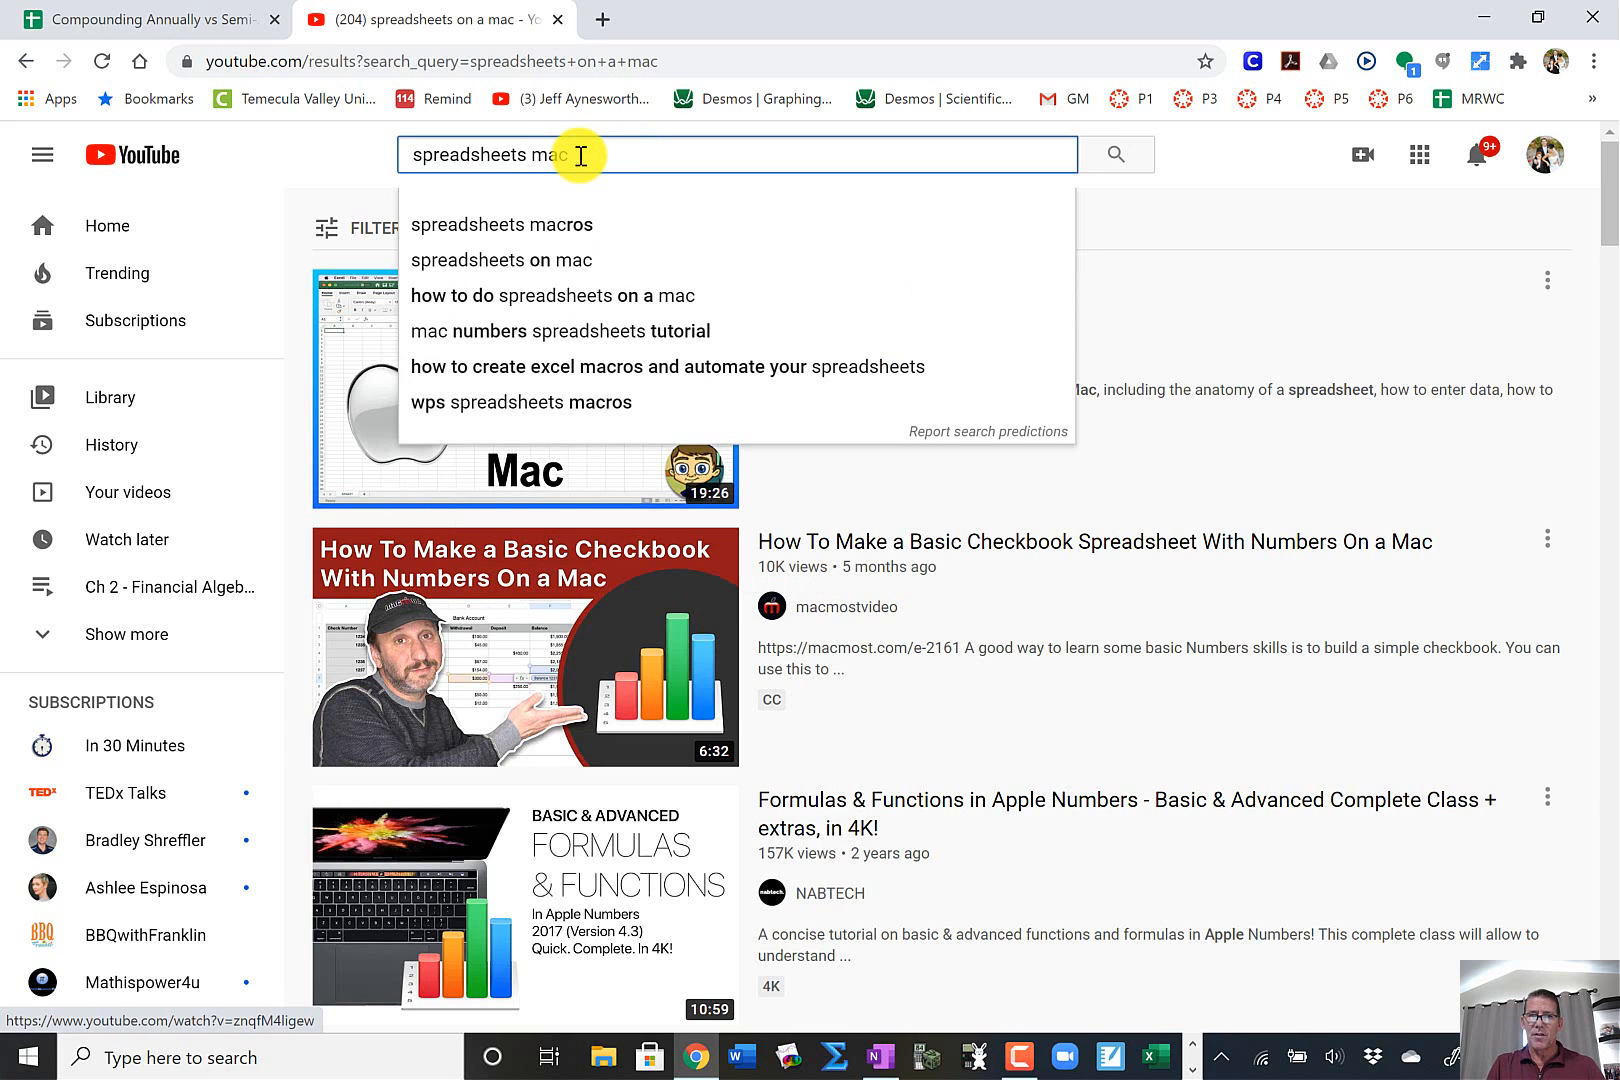
text(using )
text(numbers on )
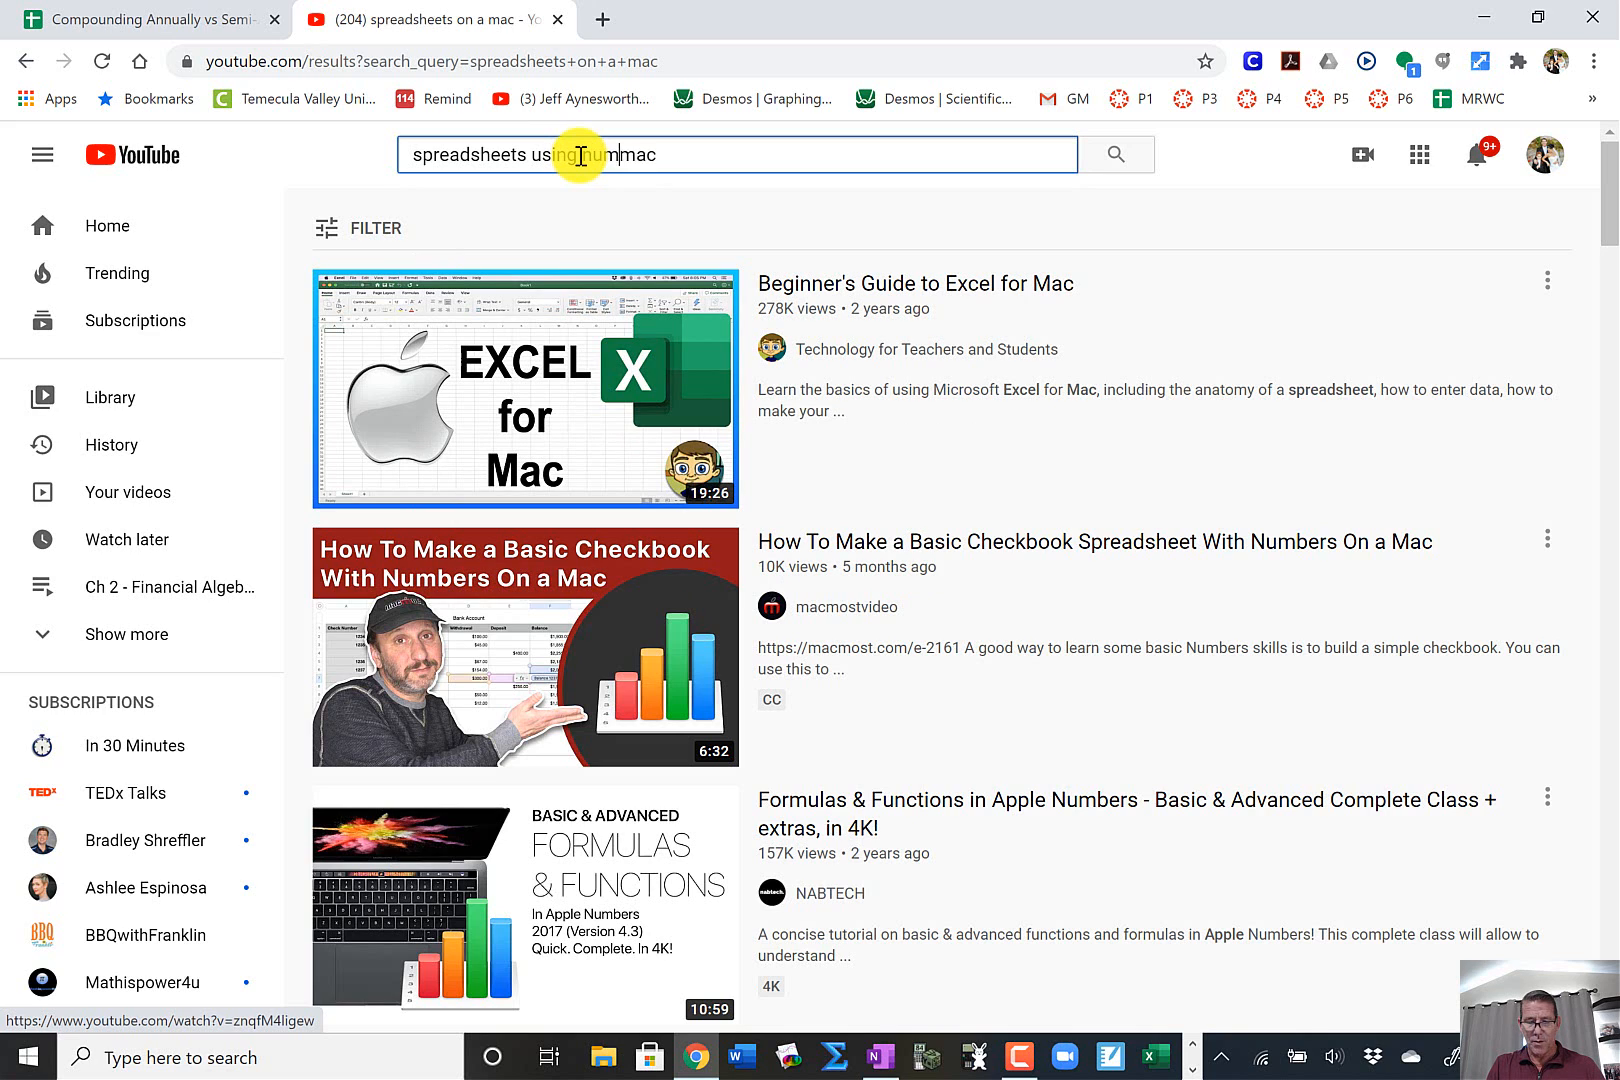
text(a)
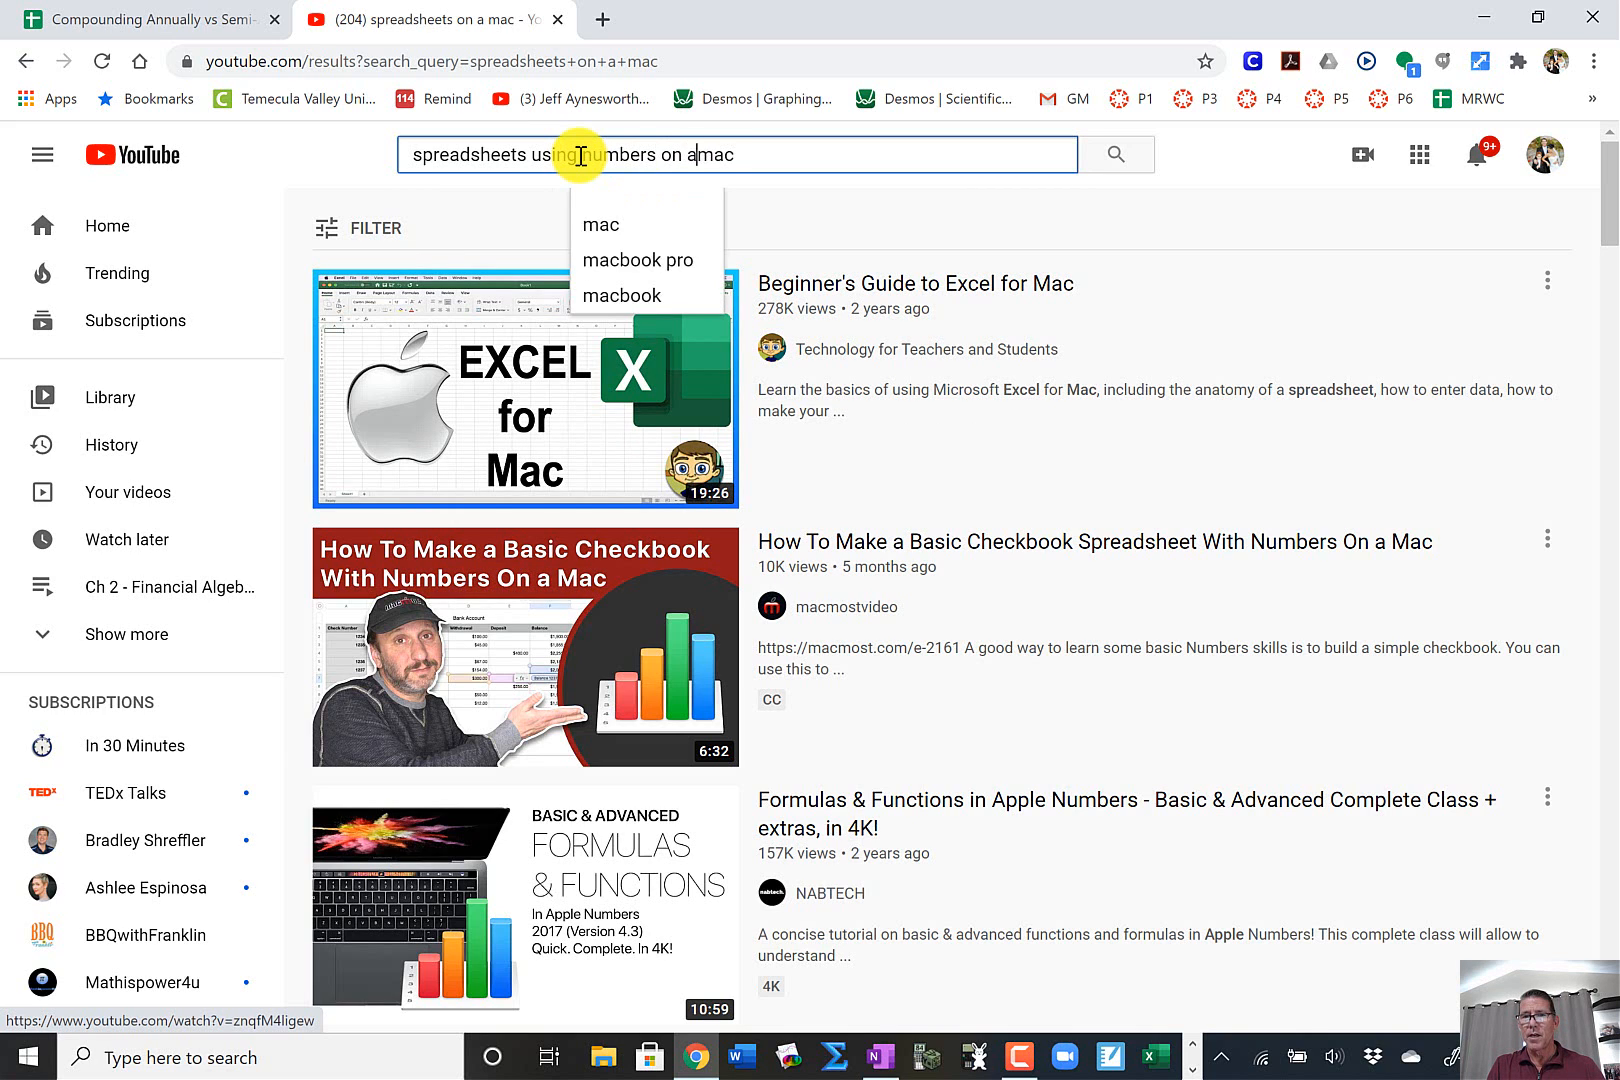
key(Return)
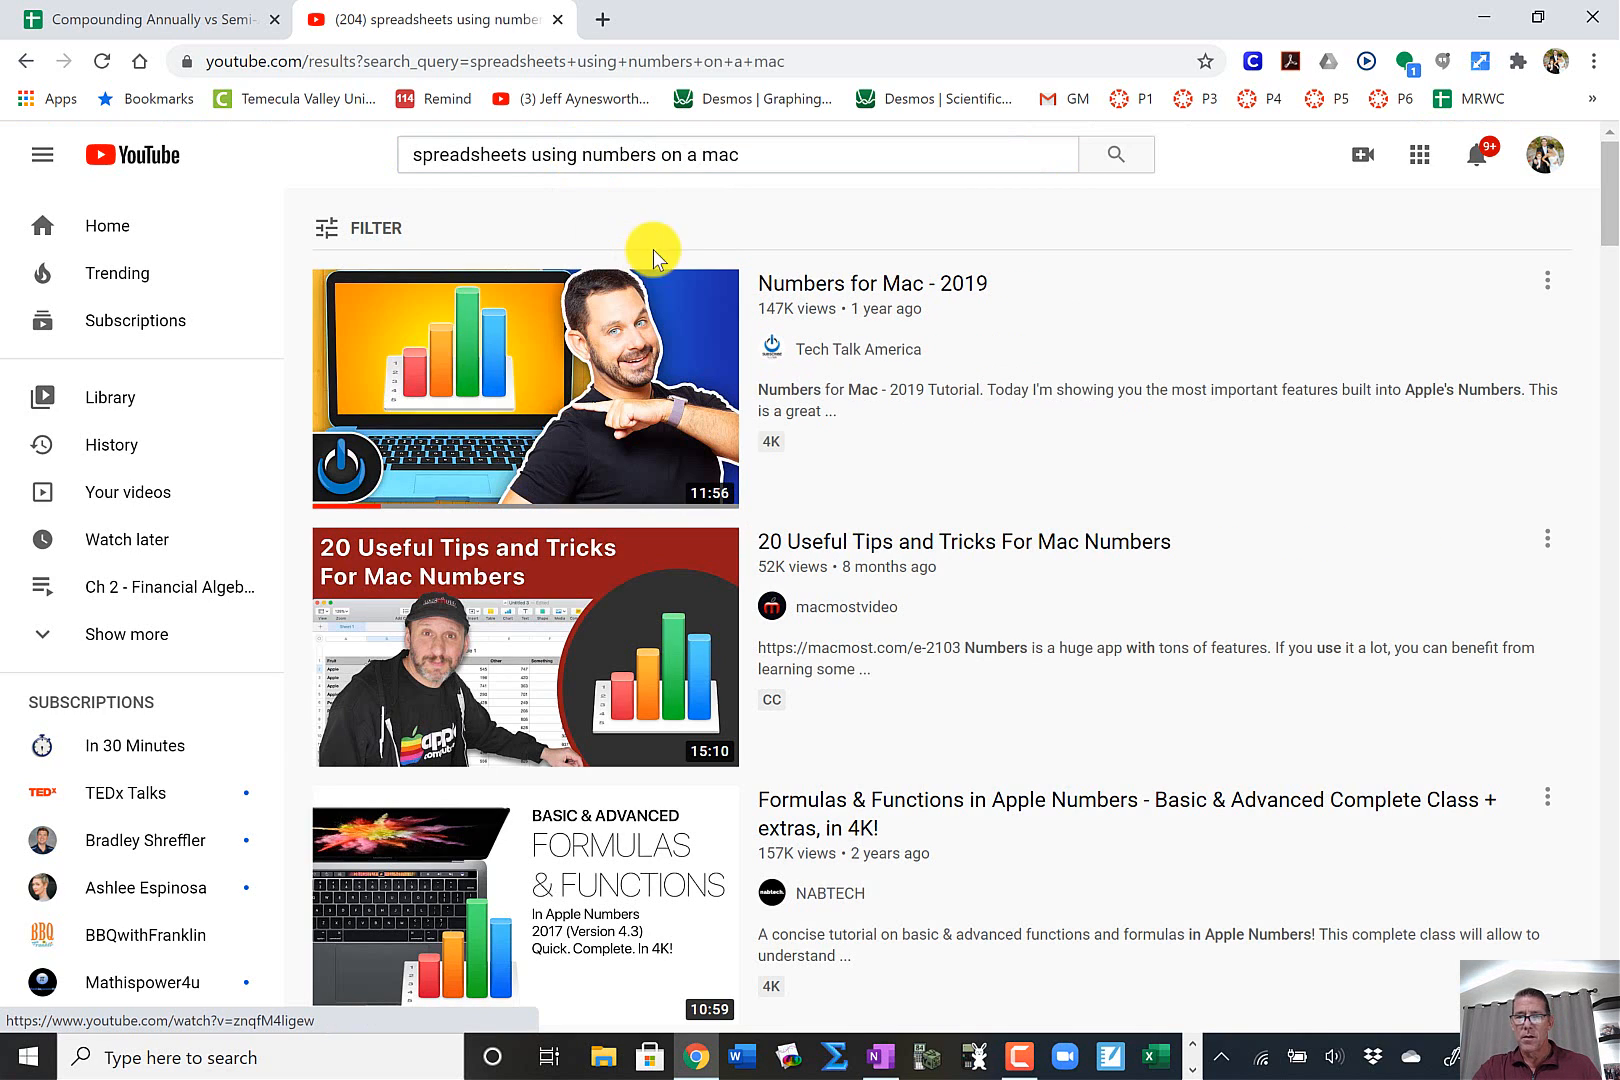
mouse_move(640, 318)
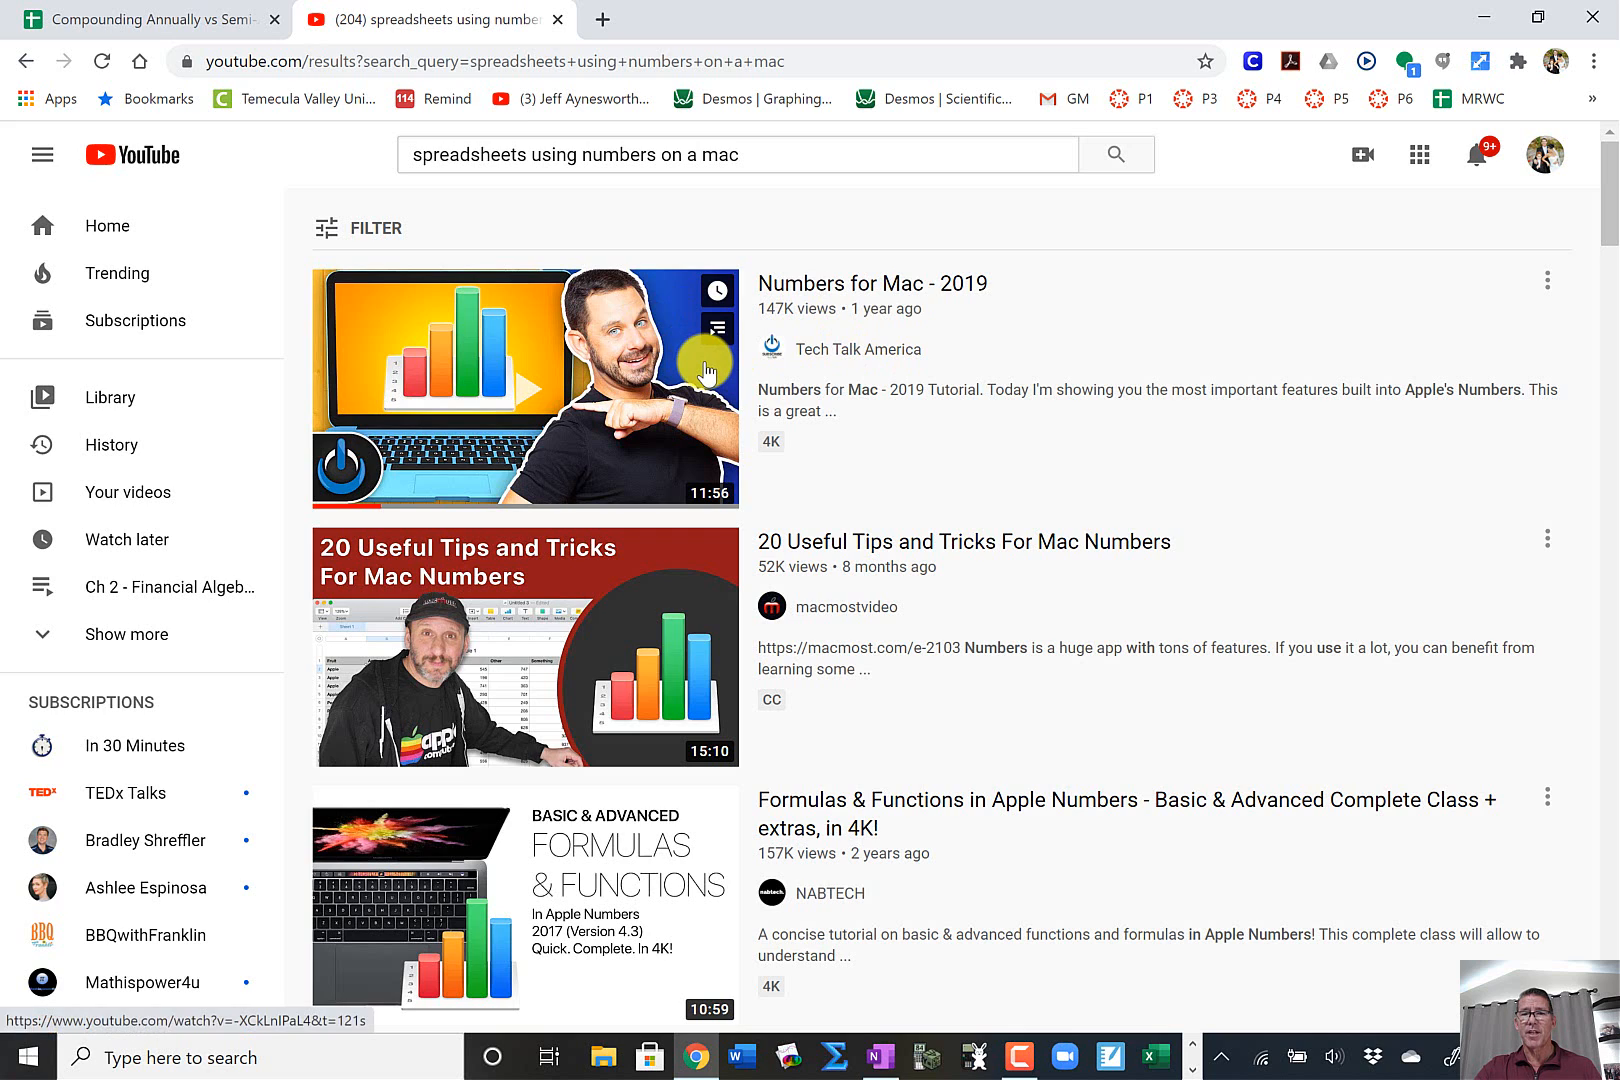
- Switch back to the Google Sheets spreadsheet and copy the "Compounded Annually" label from A3 into A17
click(192, 22)
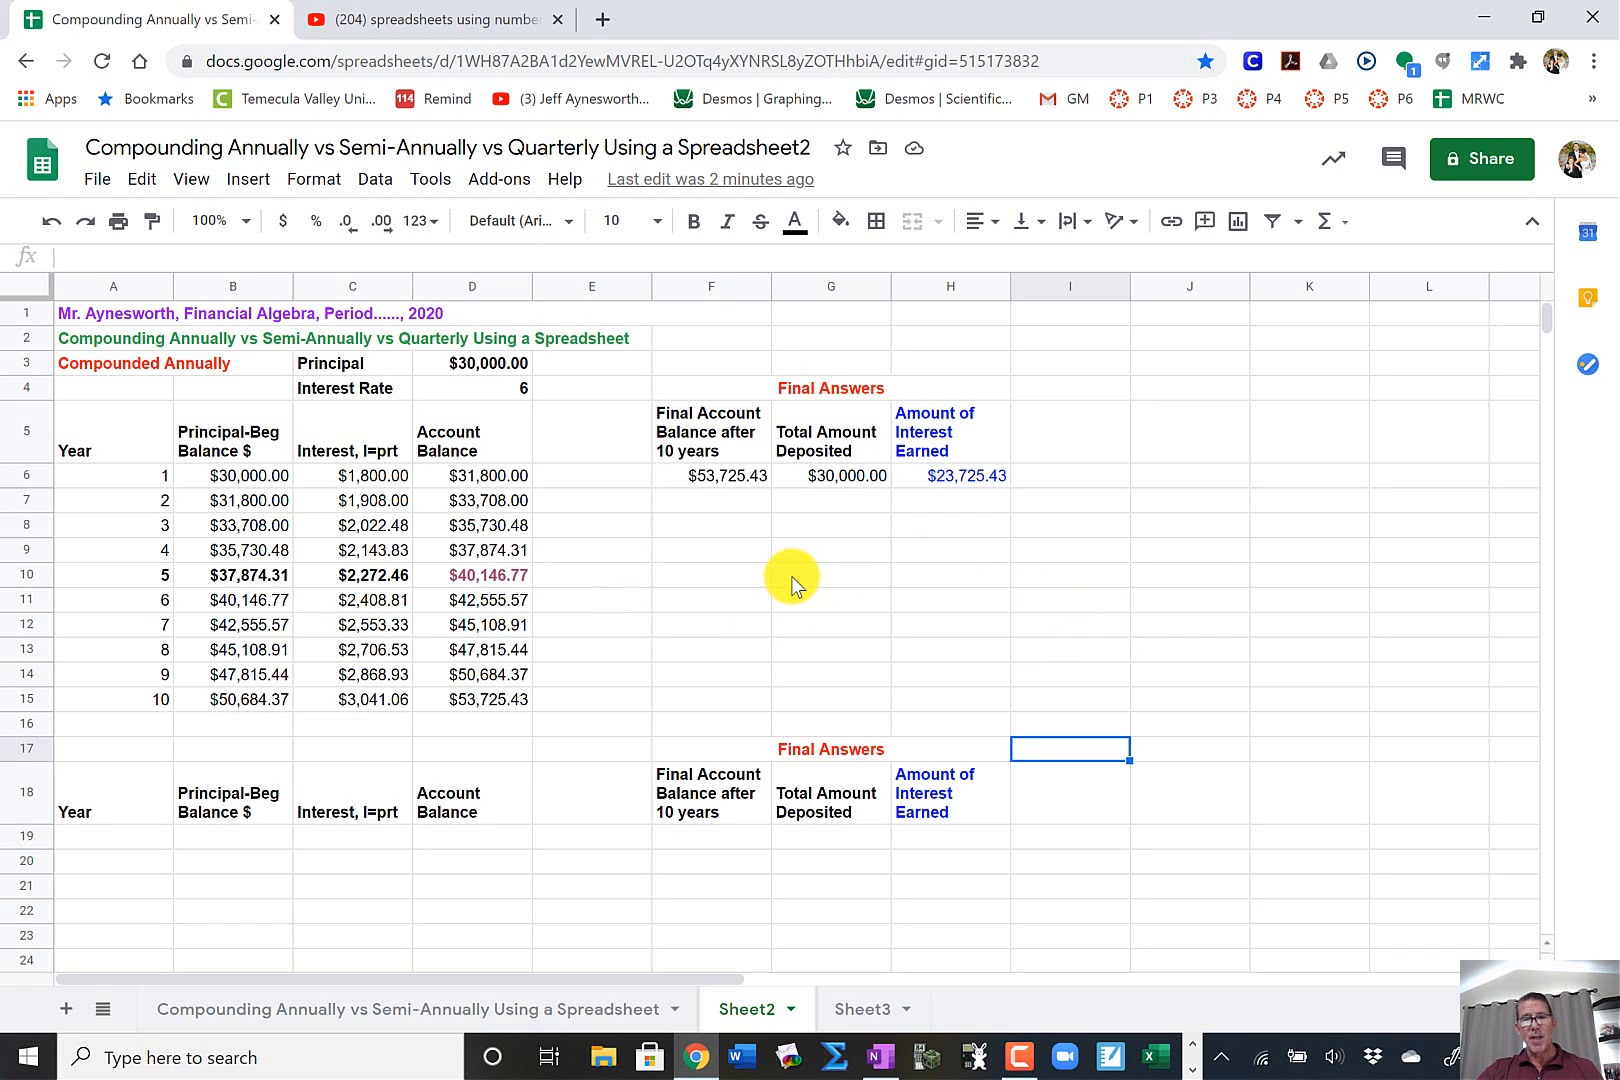
scroll(791, 576, down, 2)
scroll(789, 578, up, 2)
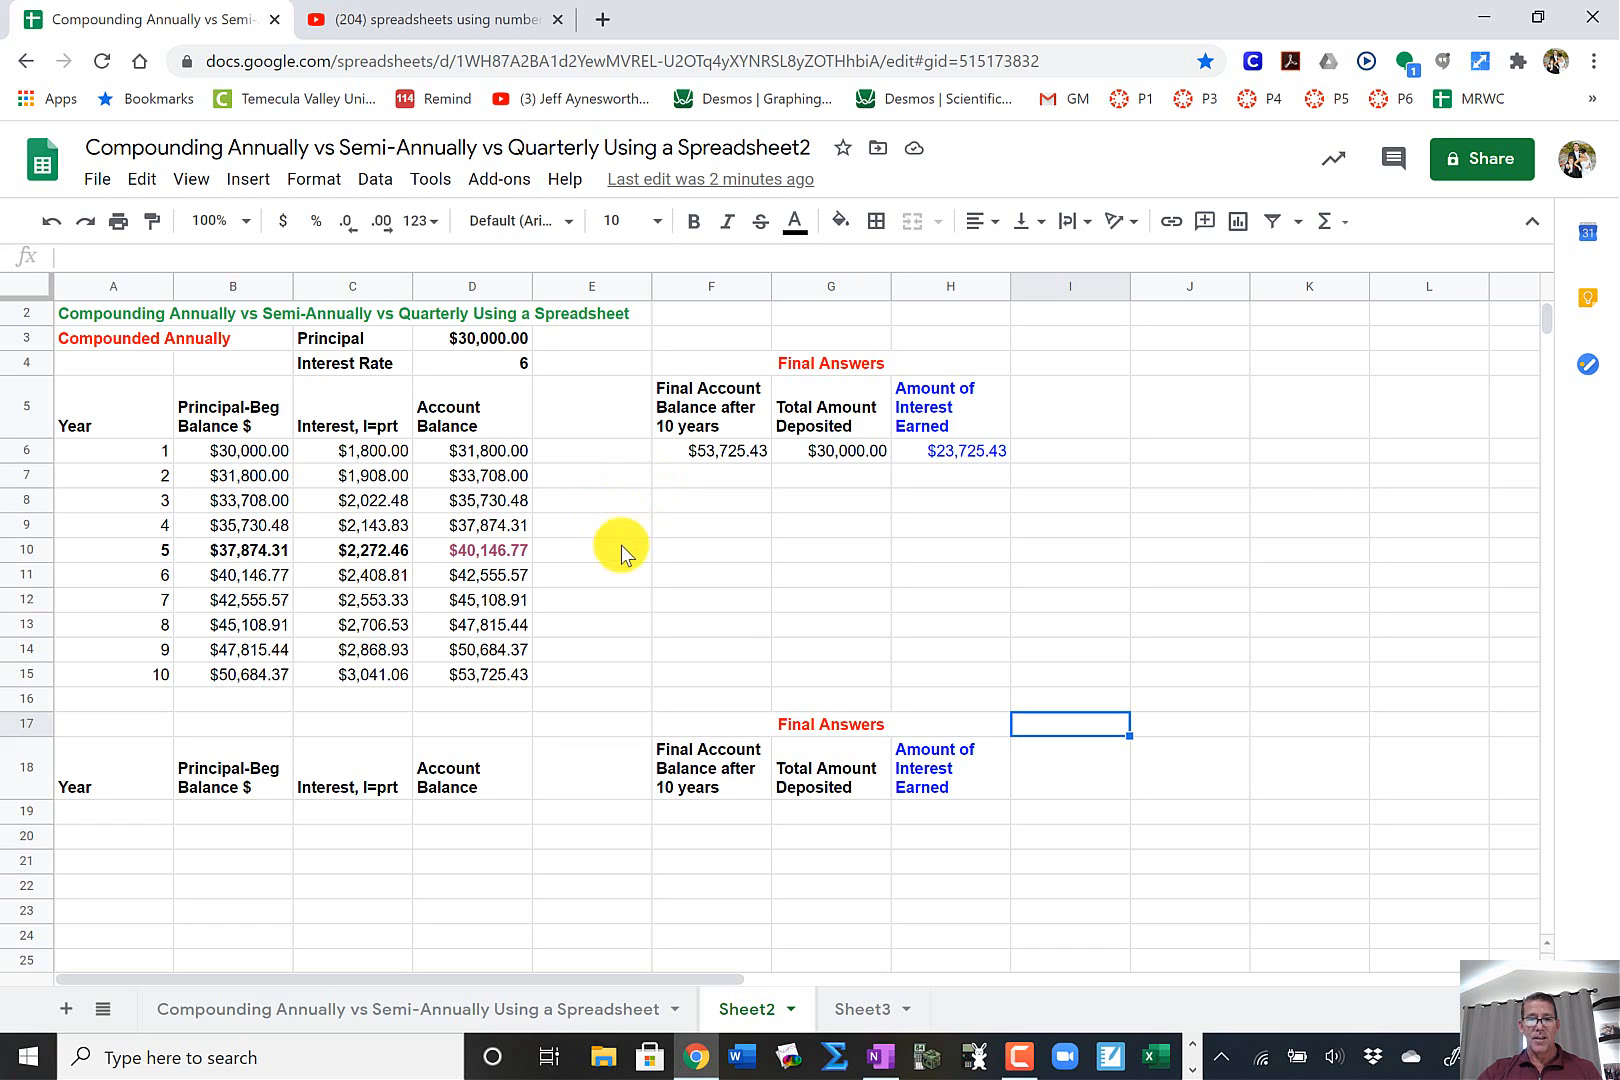
click(155, 815)
click(205, 809)
click(346, 810)
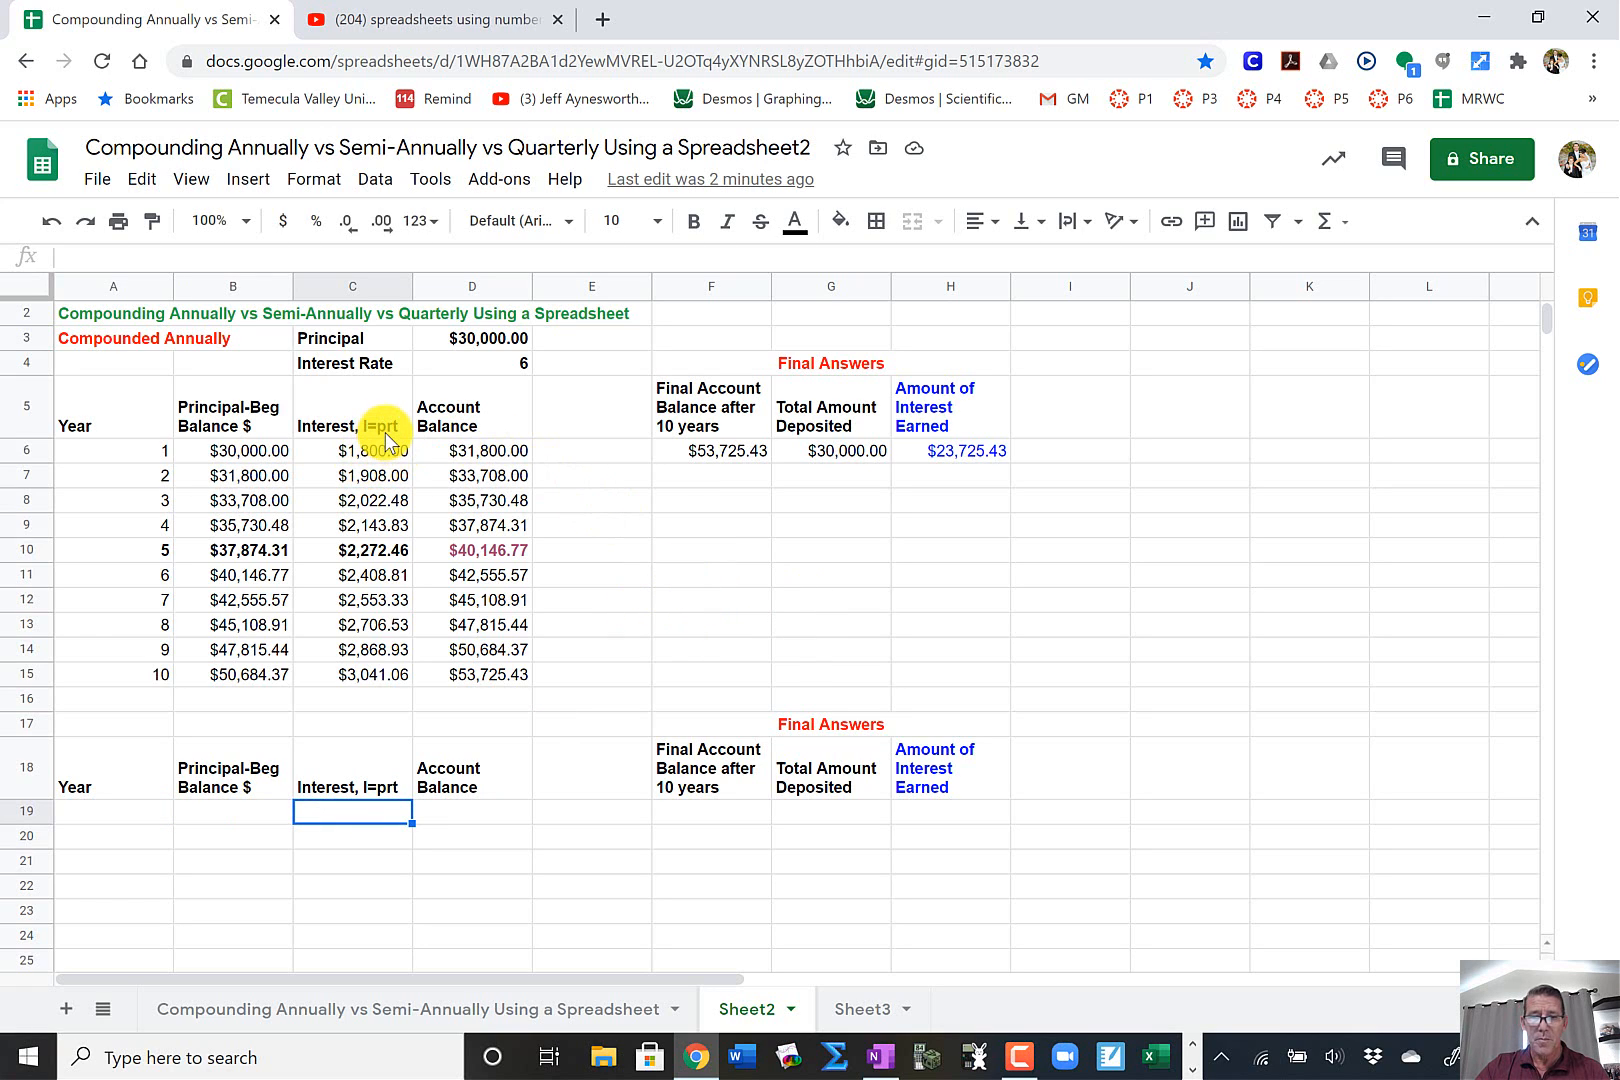
click(139, 725)
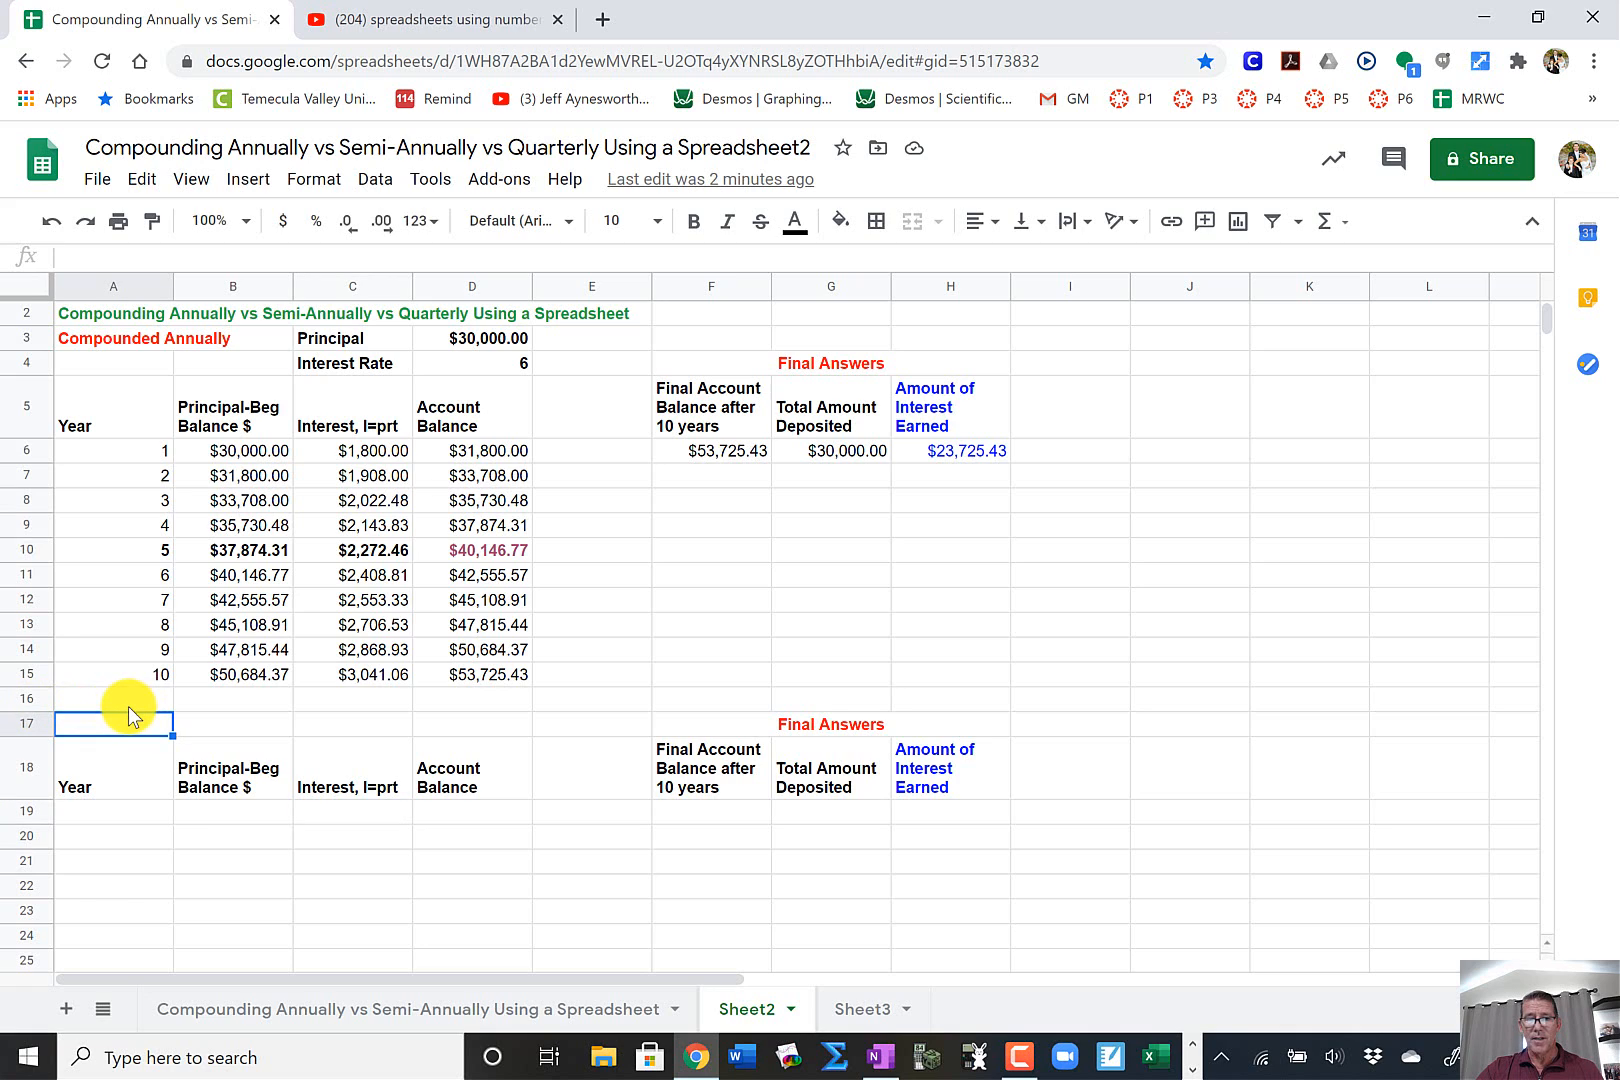
click(155, 349)
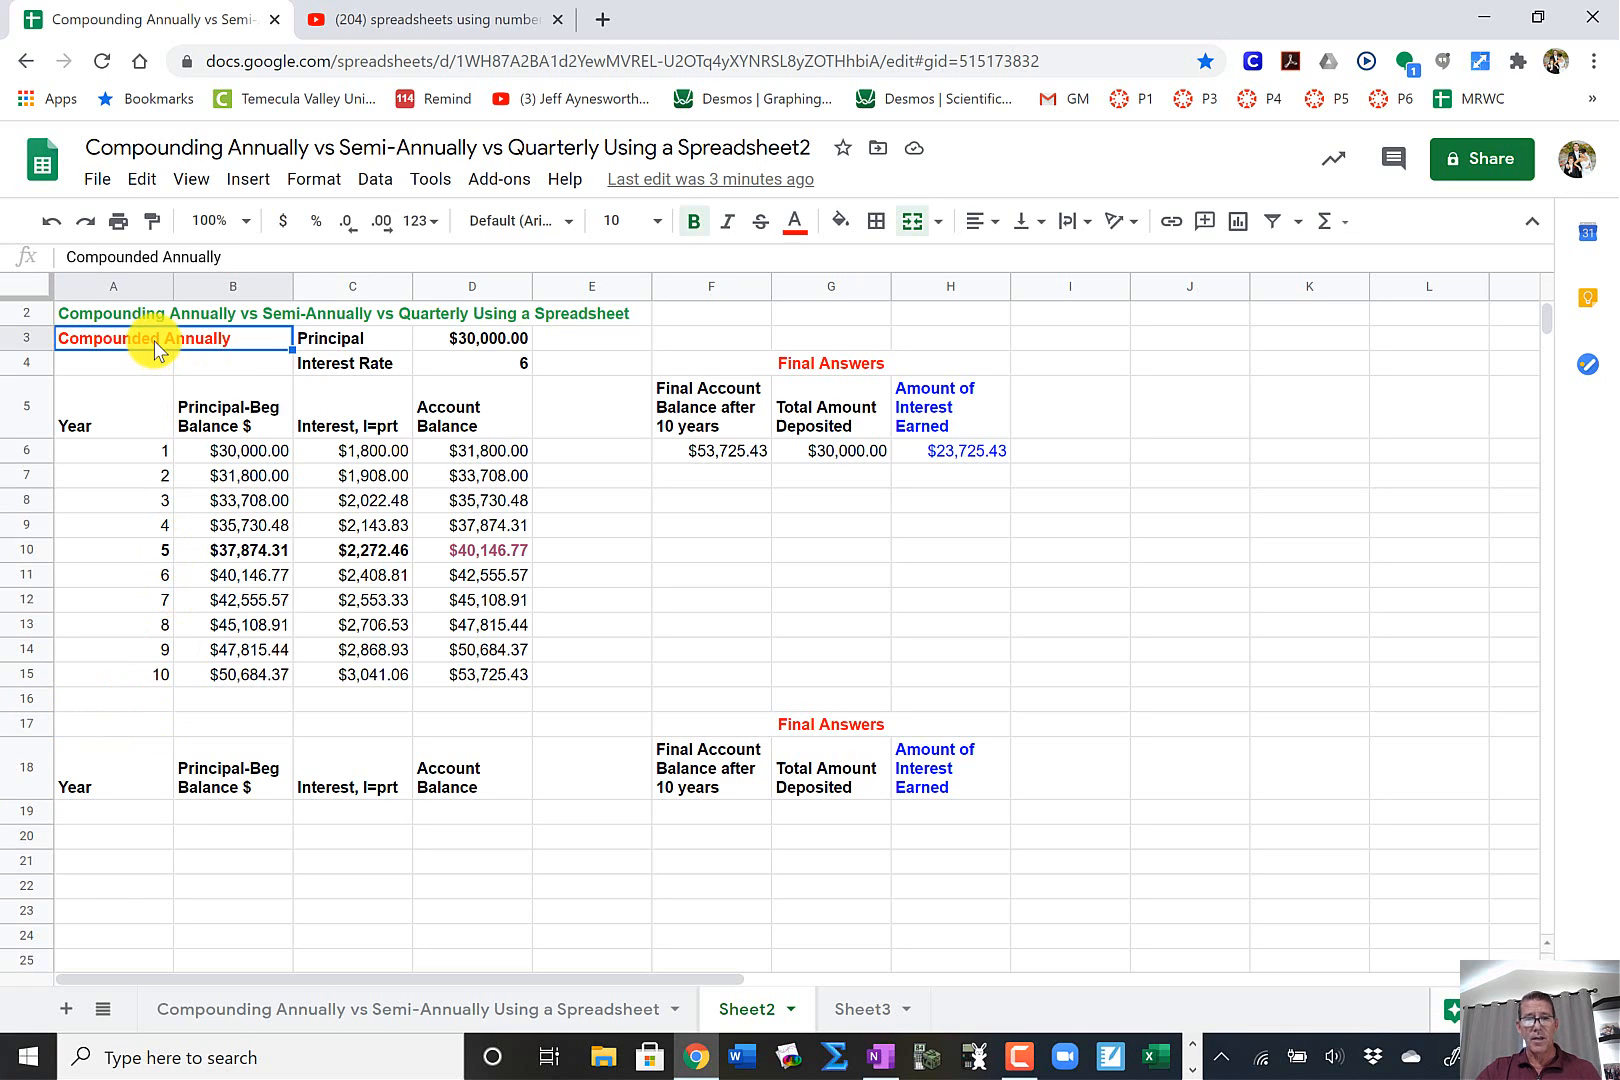
key(ctrl+c)
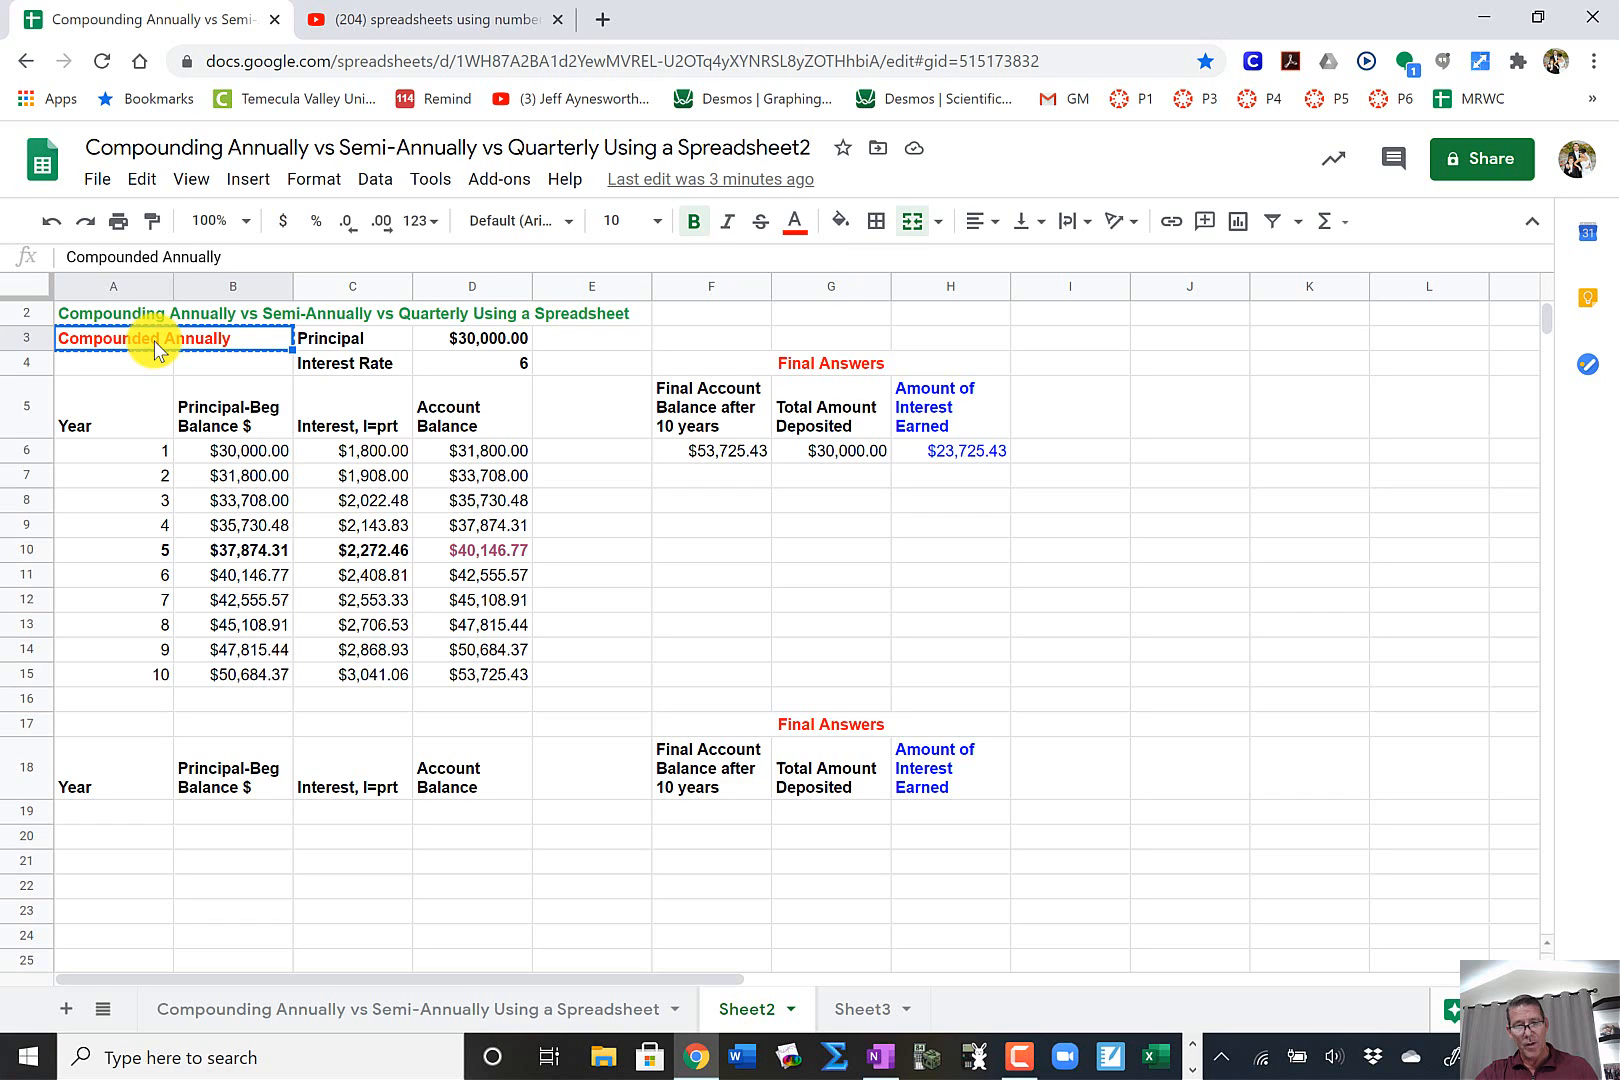
click(127, 726)
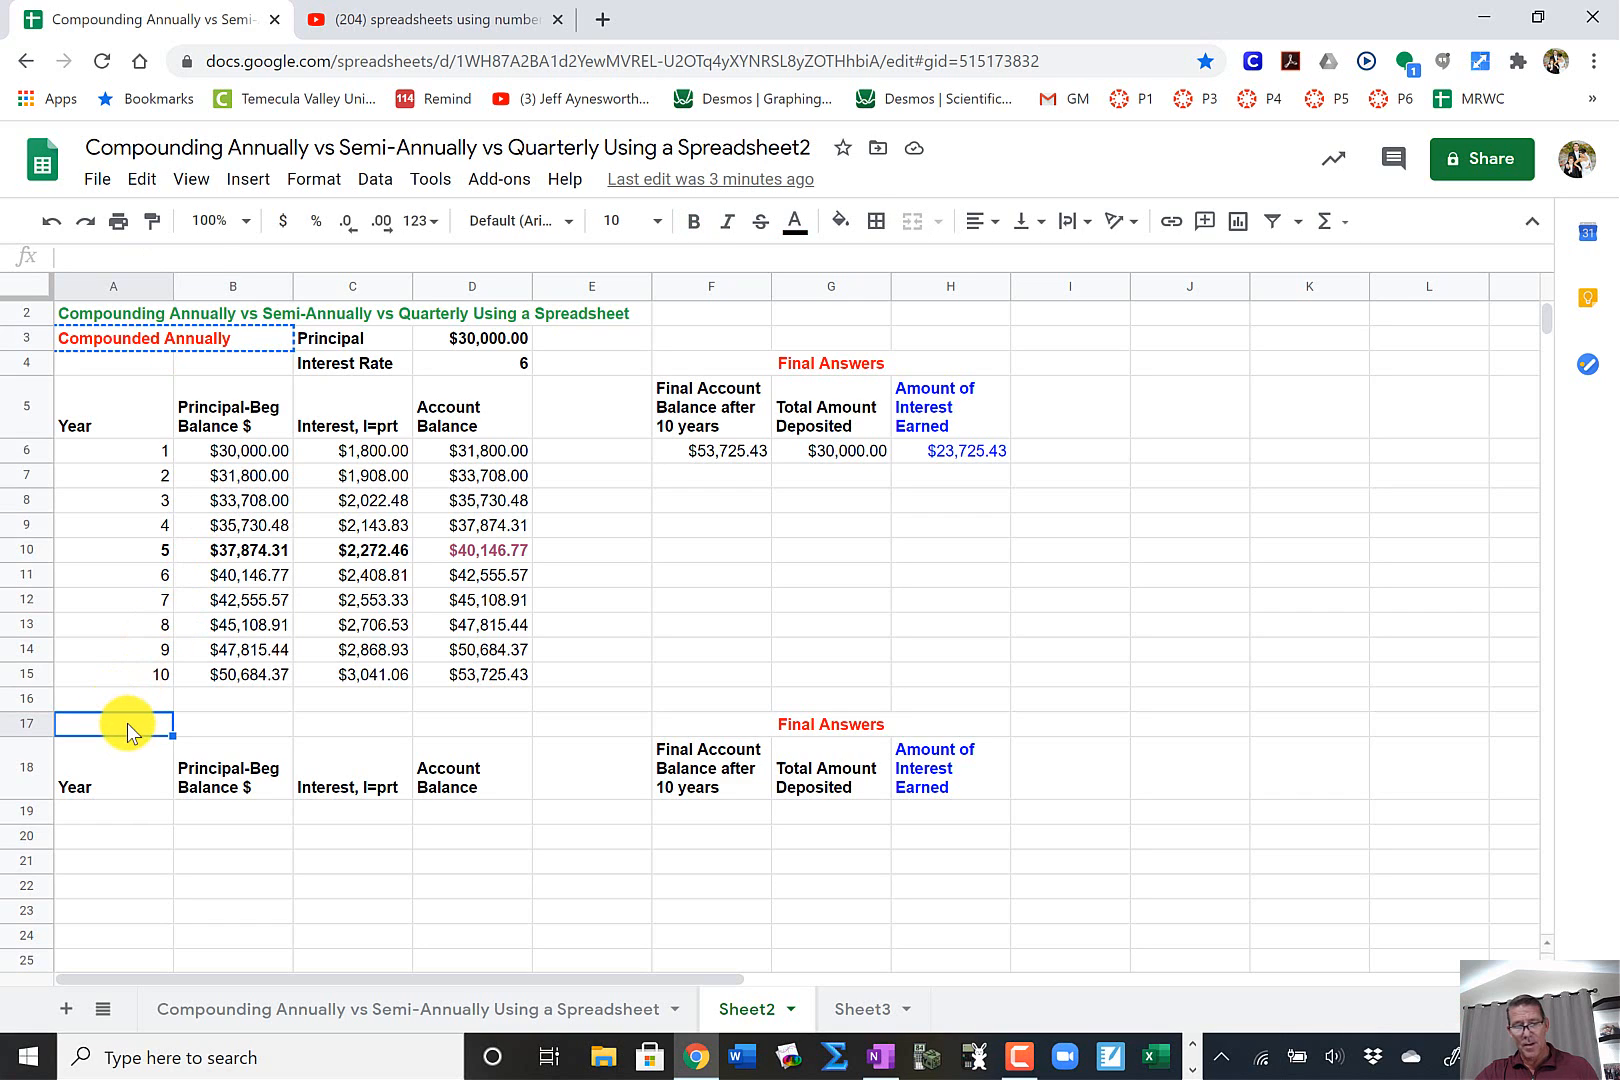
key(ctrl+v)
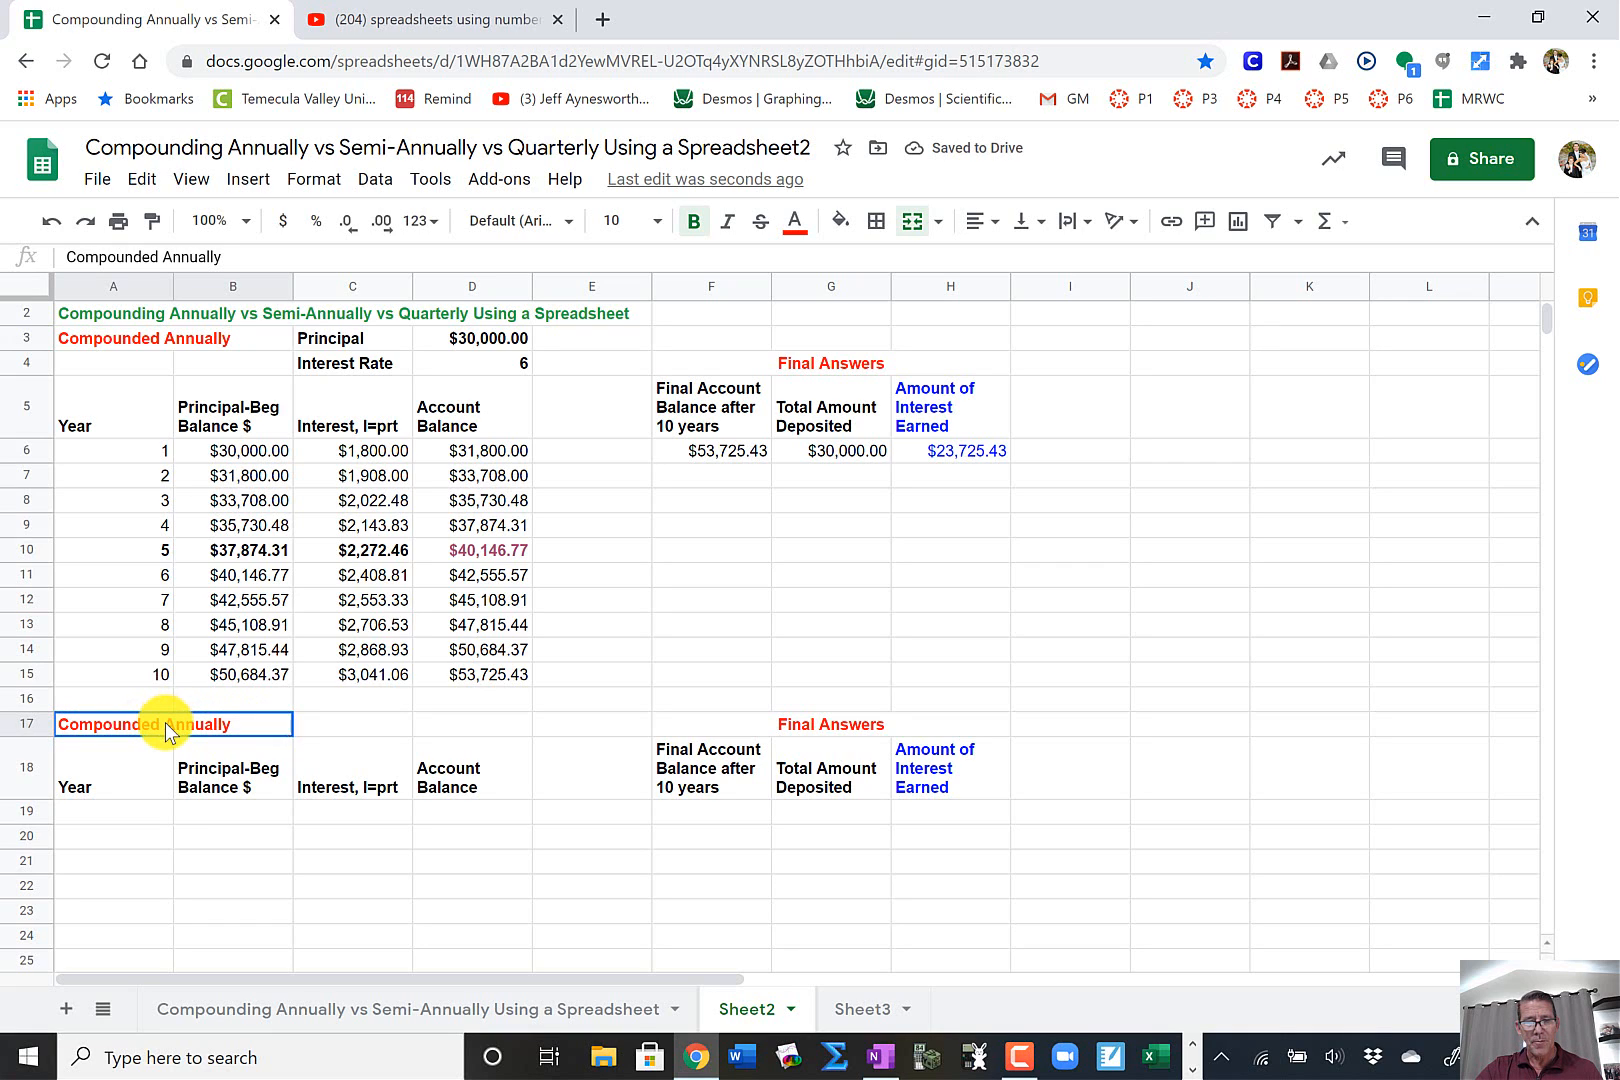
- Edit the copied label in A17 to read "Compounded Semi-Annually,"
triple_click(170, 722)
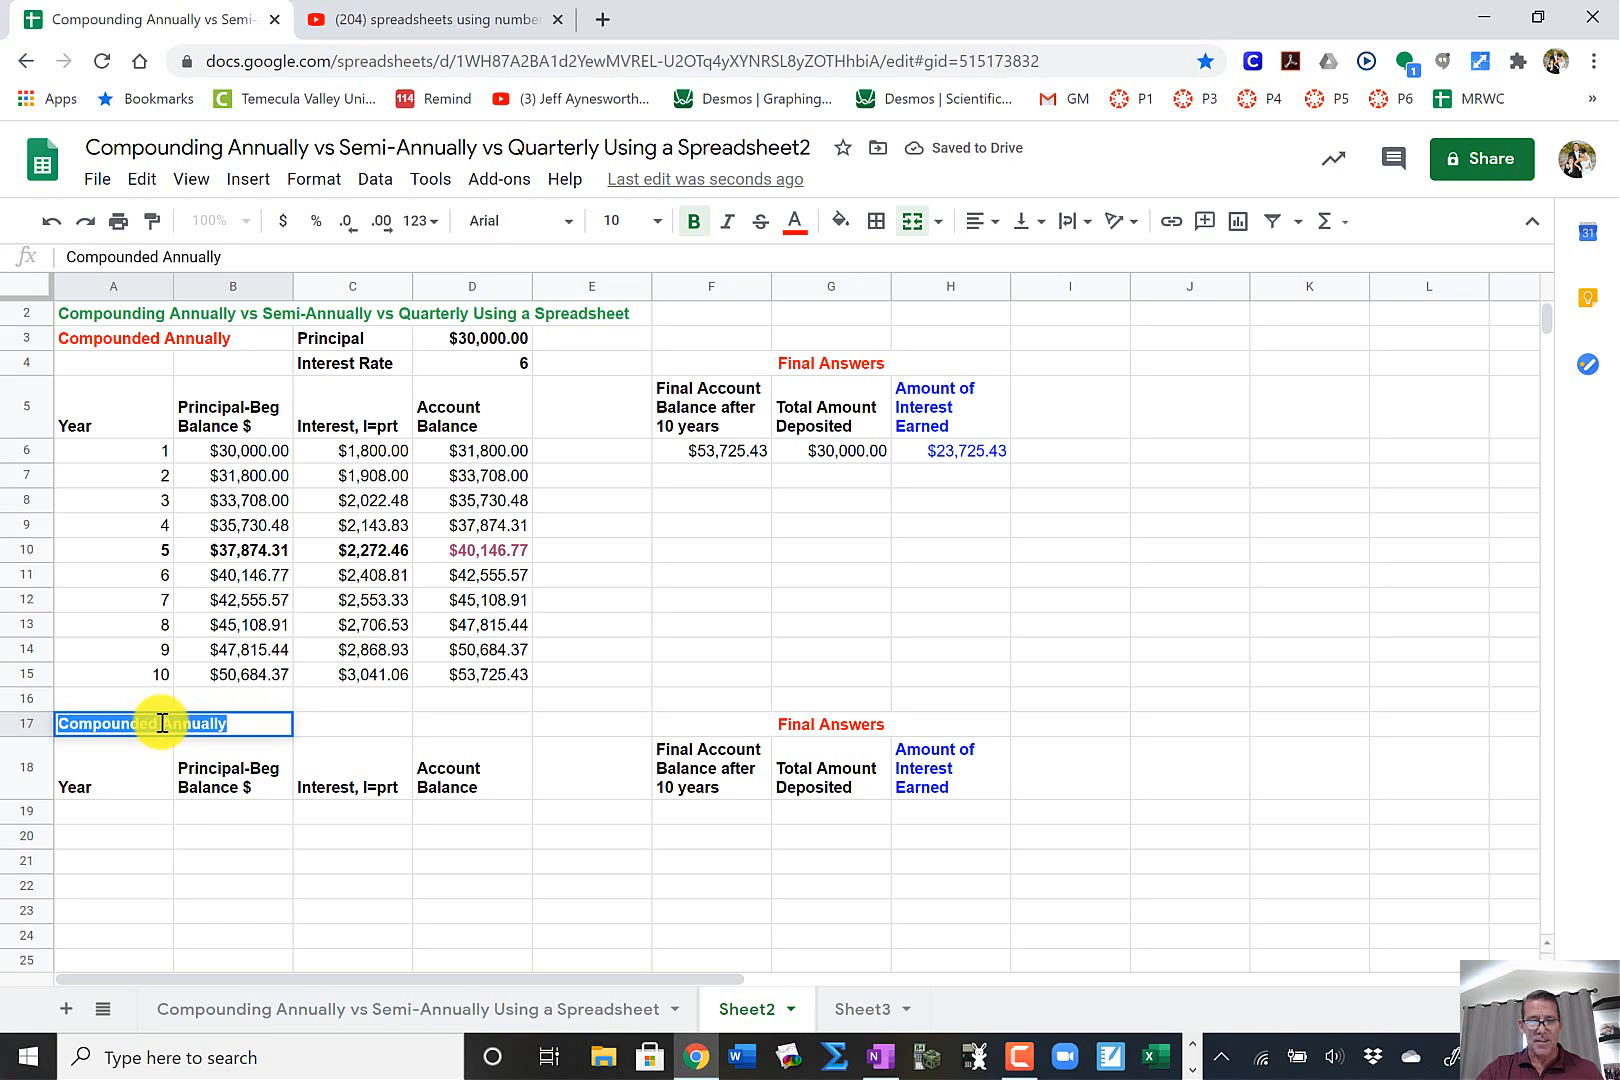
click(161, 722)
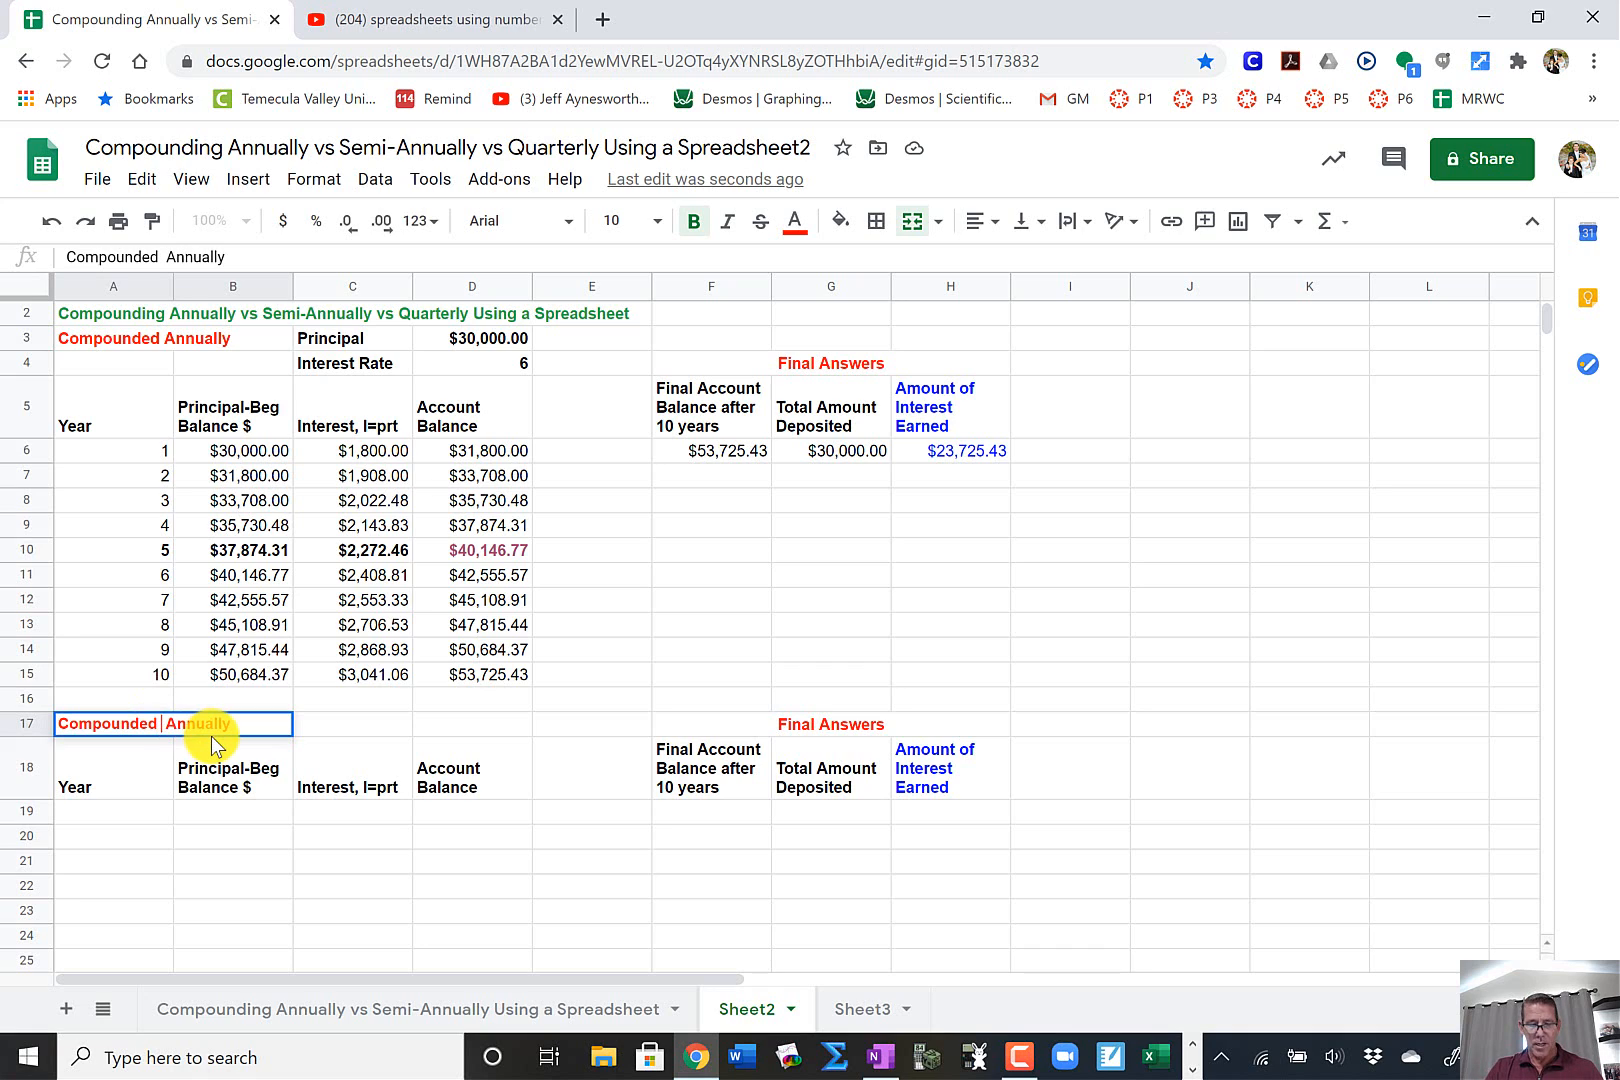
text(Sem)
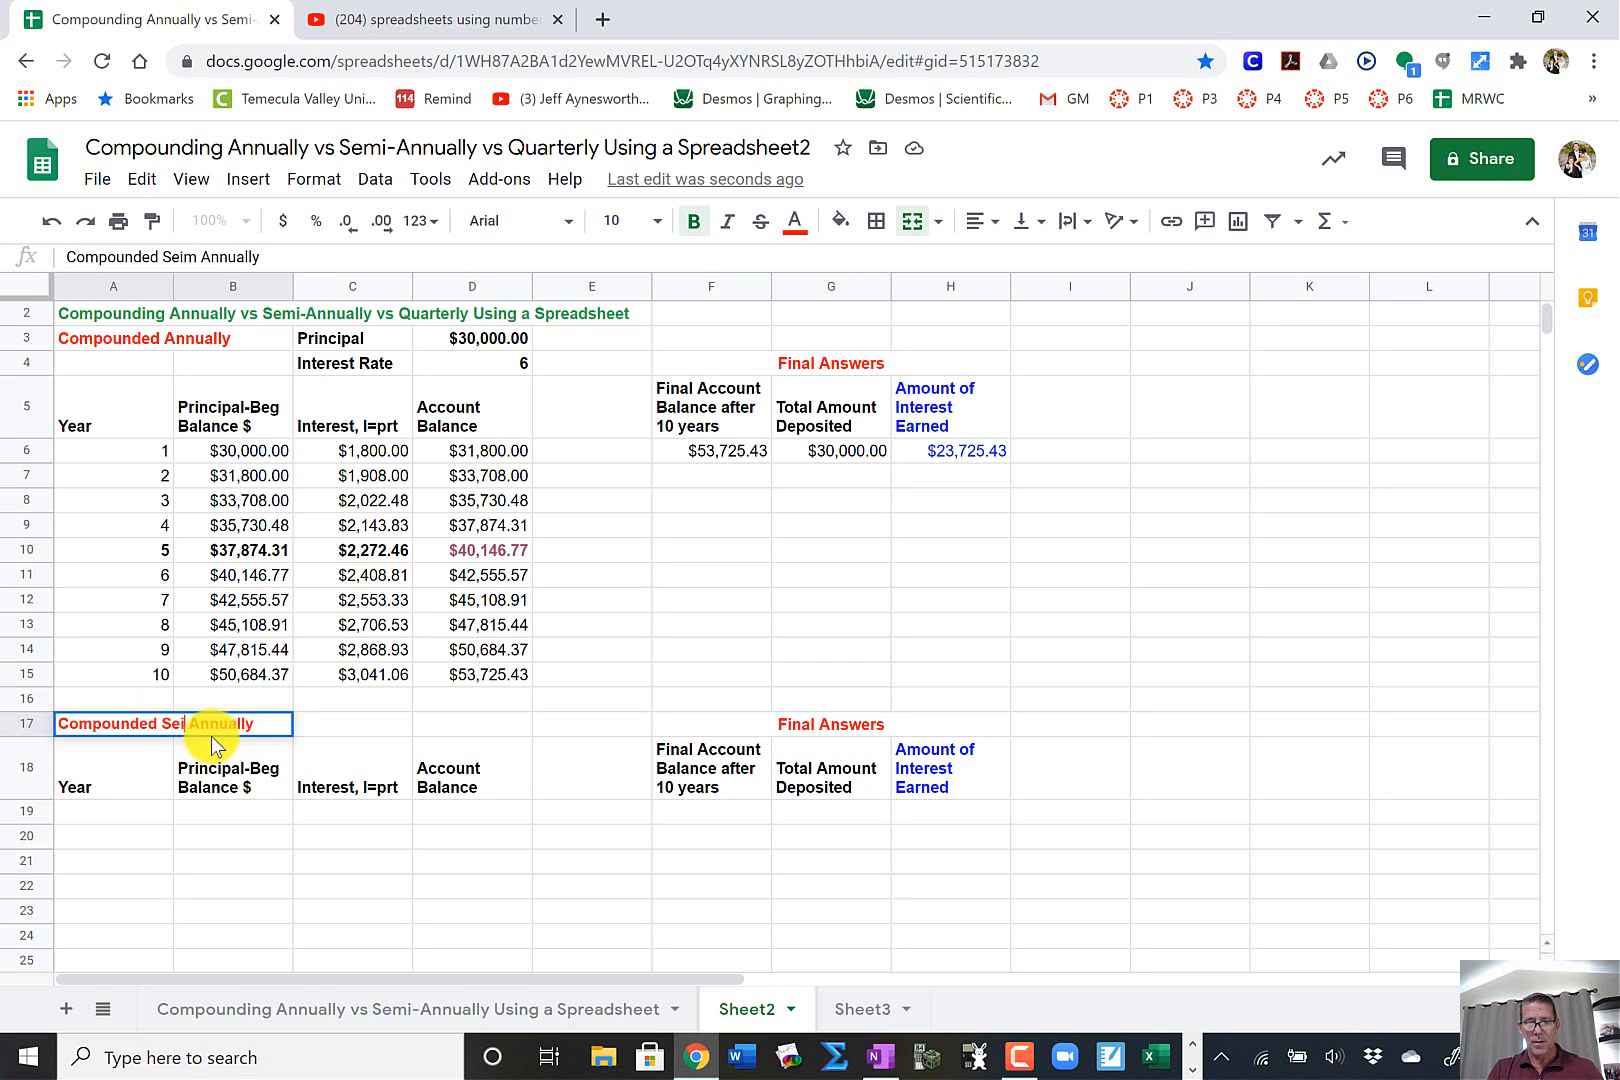
text(i)
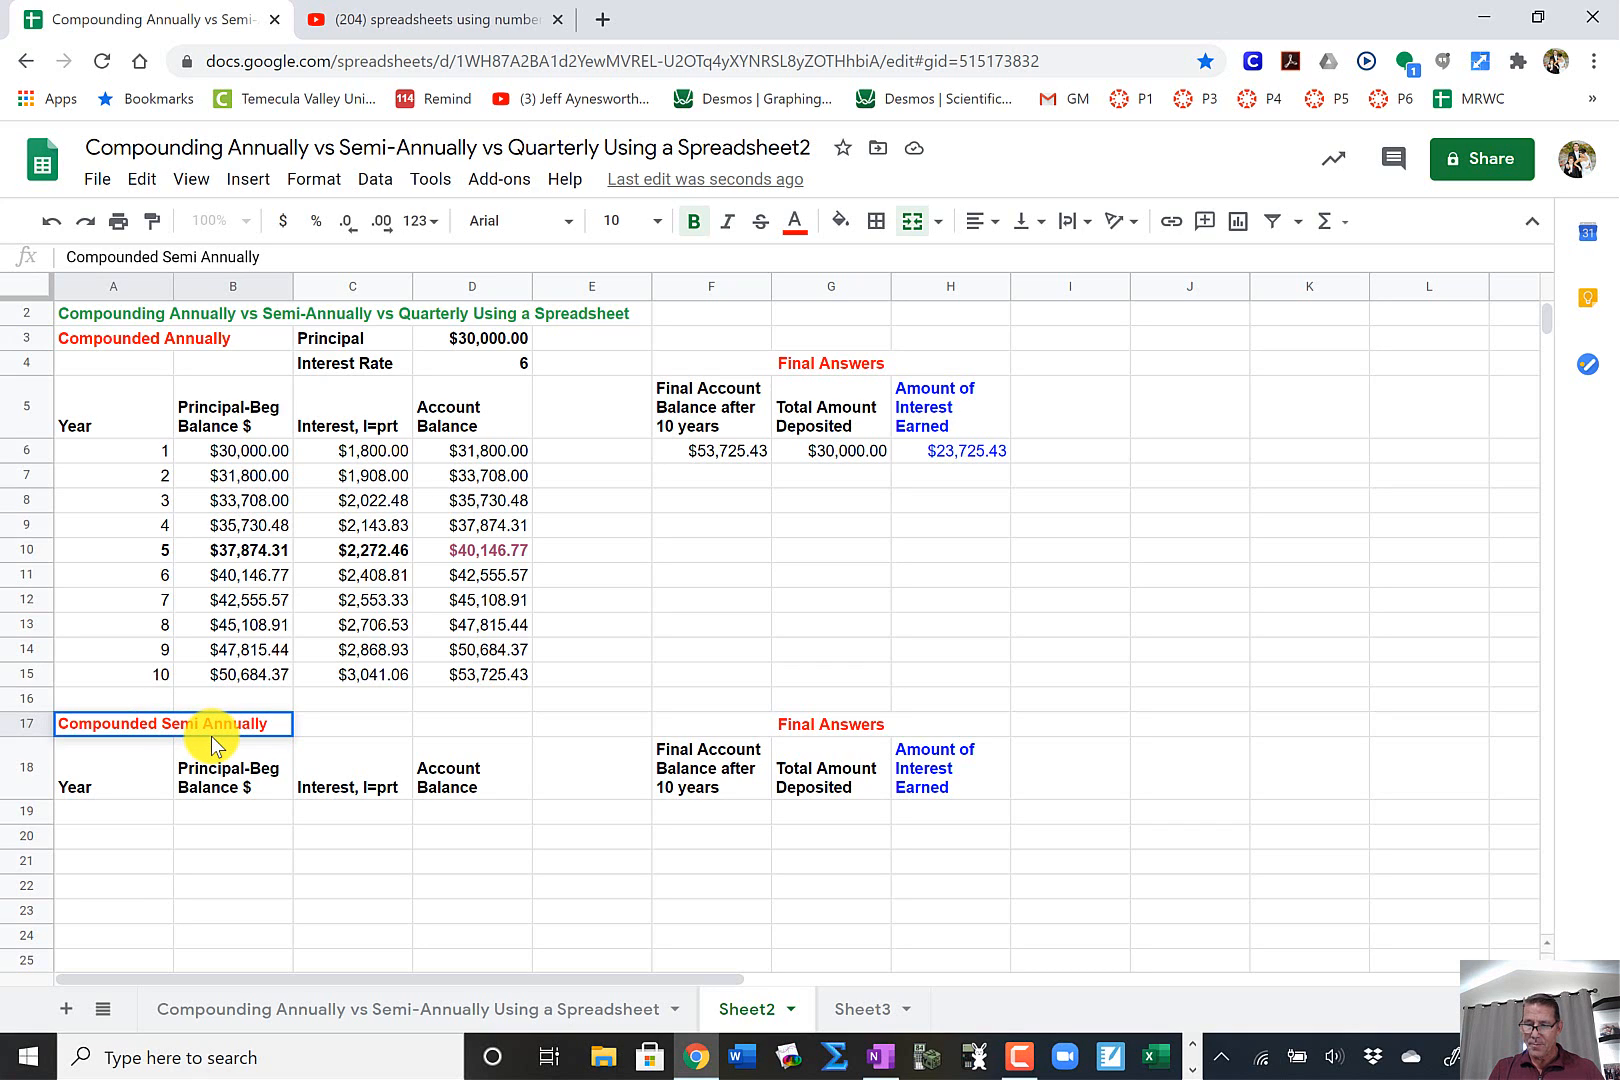
key(Delete)
text(-)
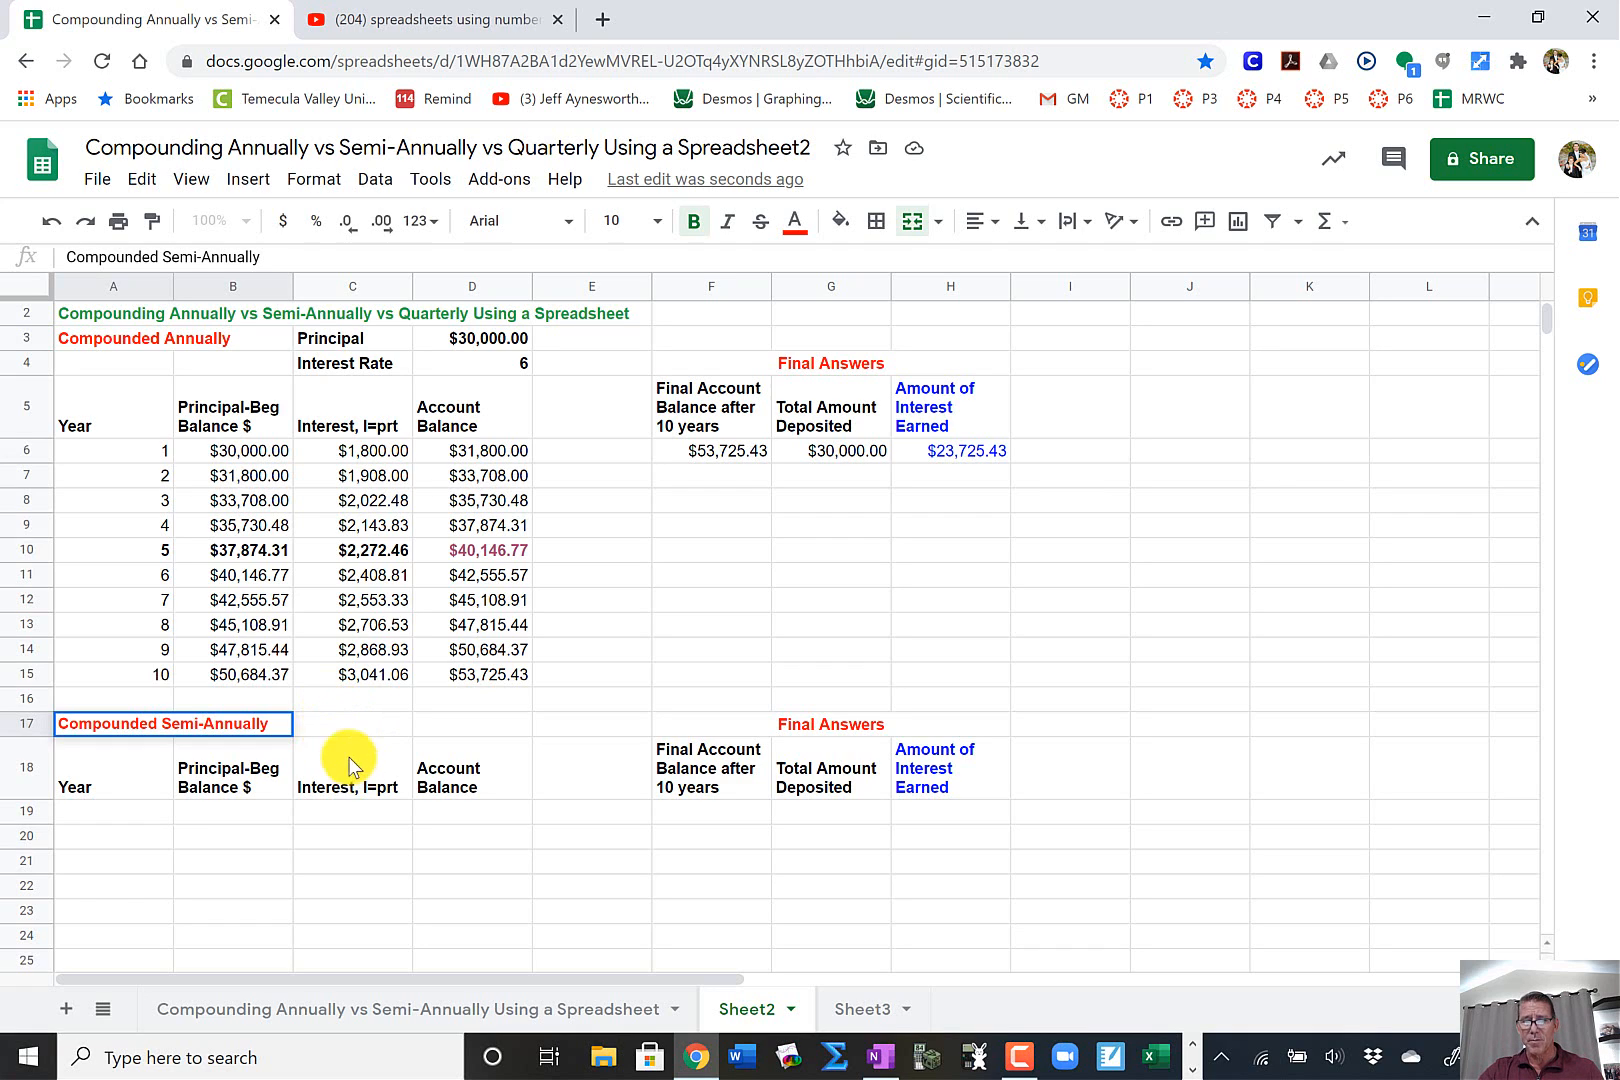
key(Return)
- Extend the A17 label to read "Compounded Semi-Annually, every 1/2 year or every 6 months"
click(274, 723)
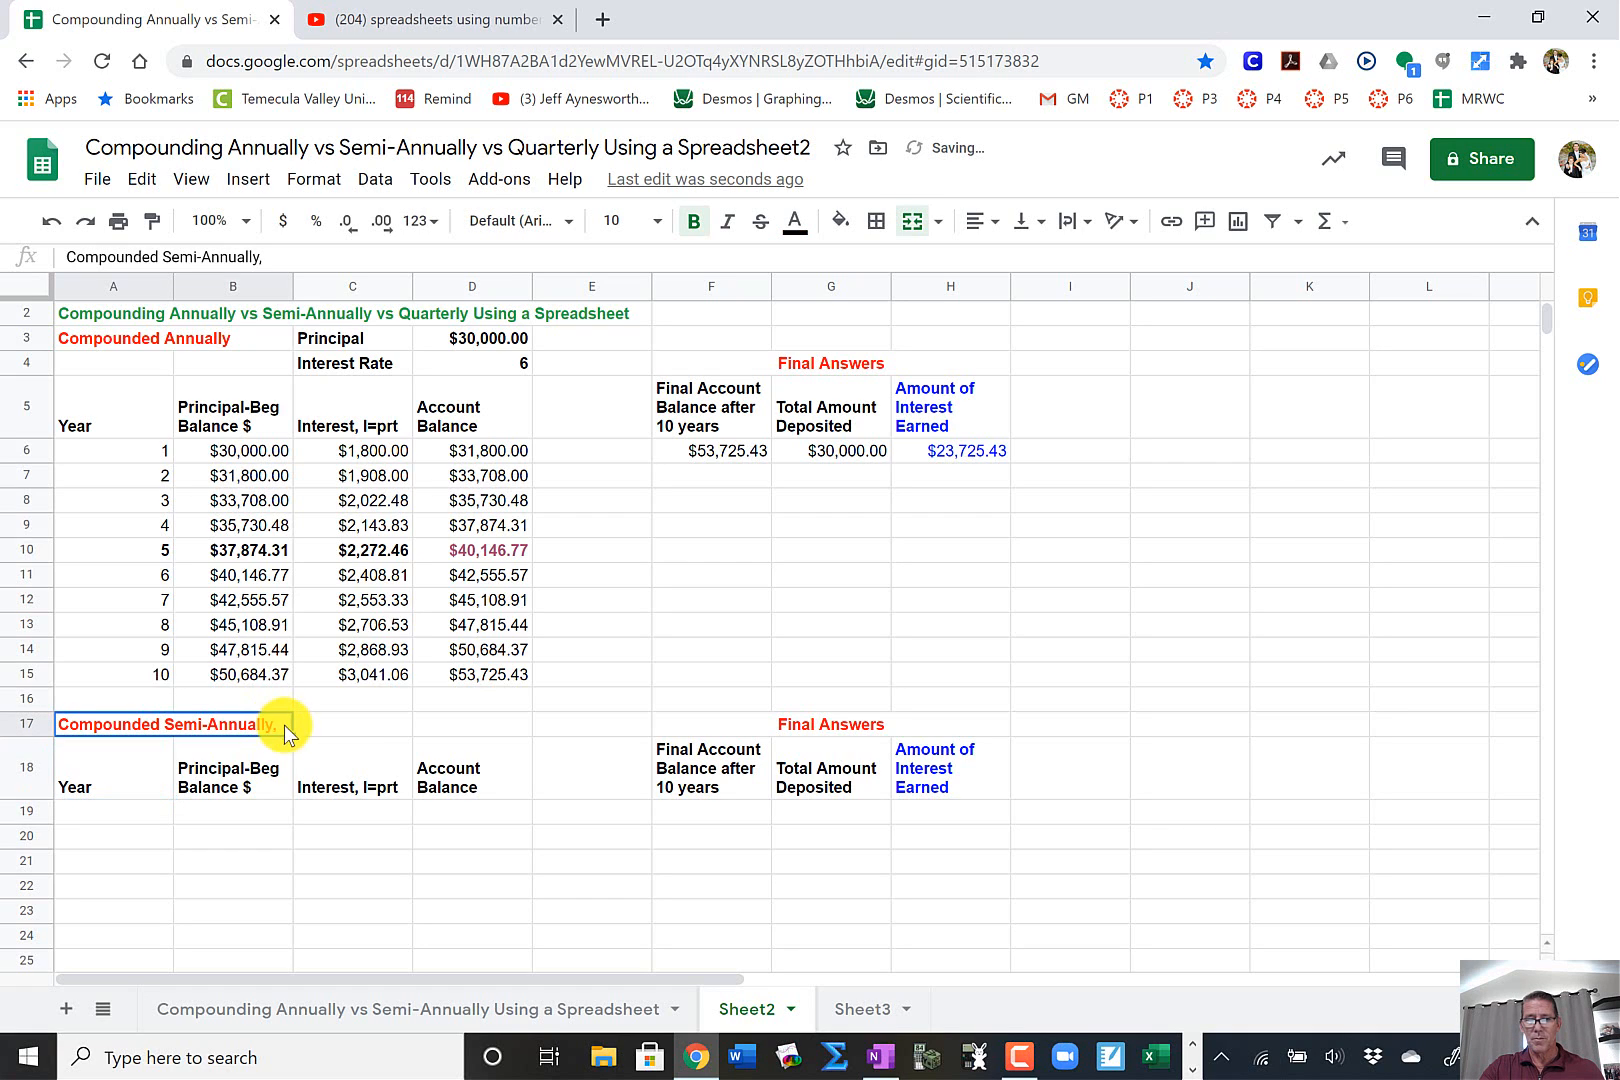
double_click(284, 725)
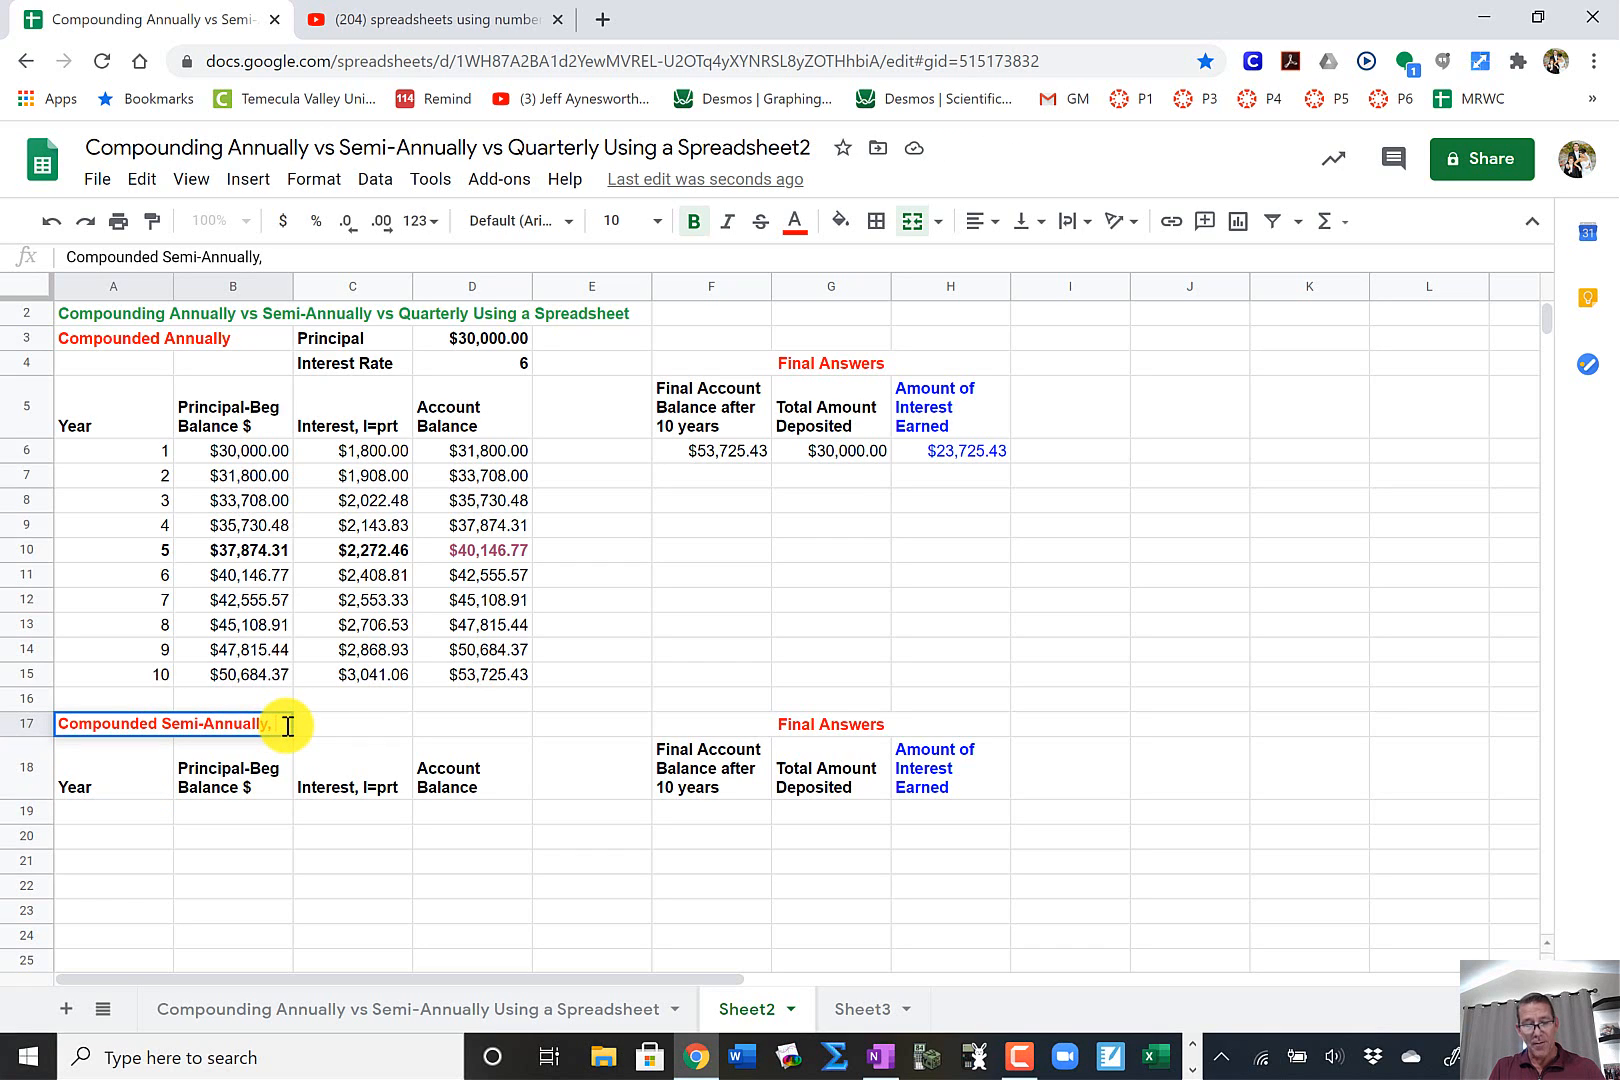
text(every)
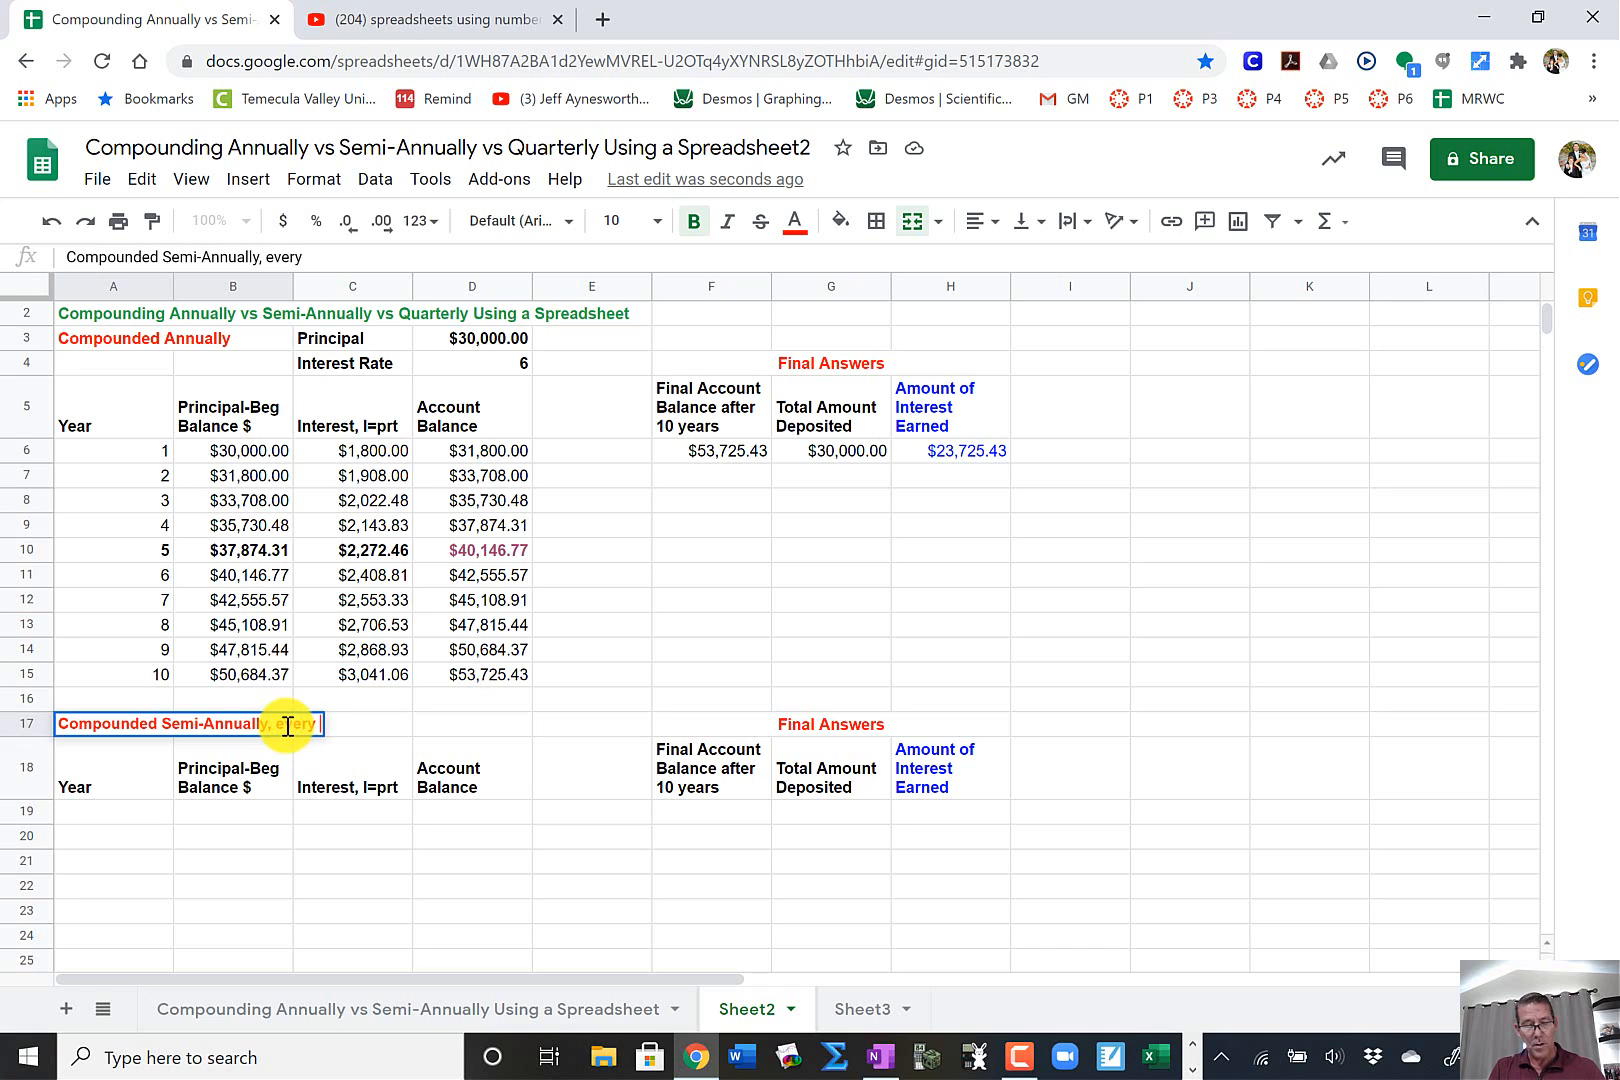
text( 1/2)
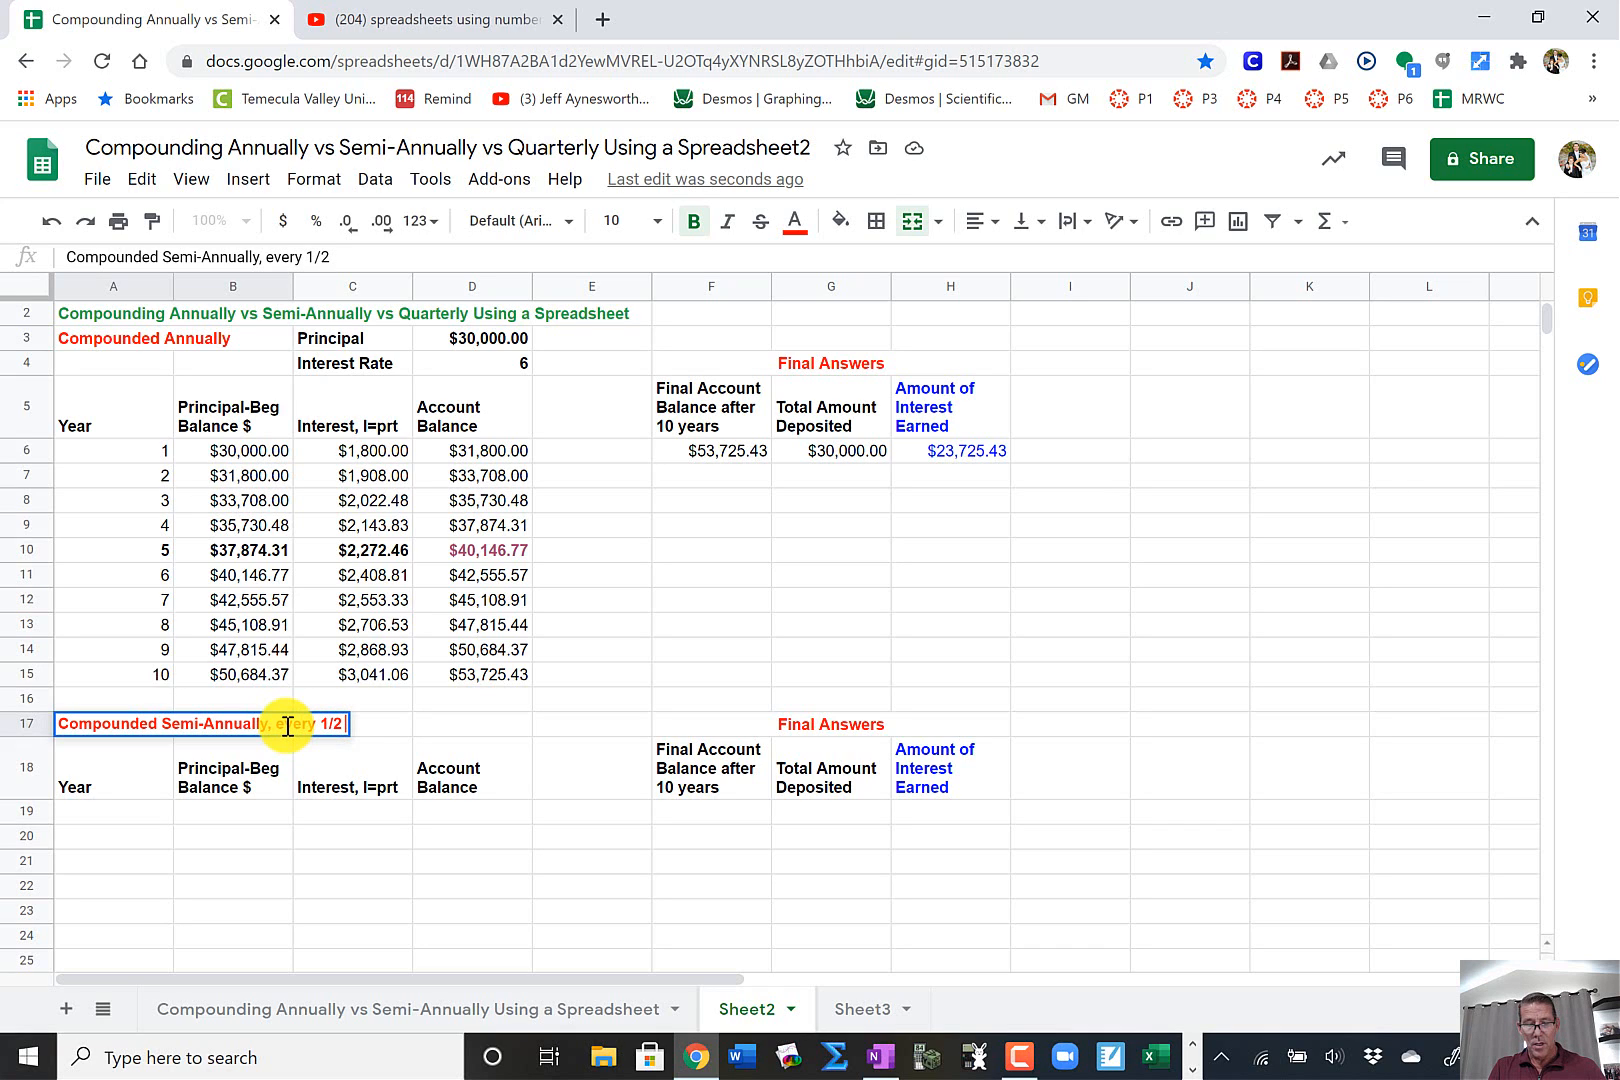
text( year)
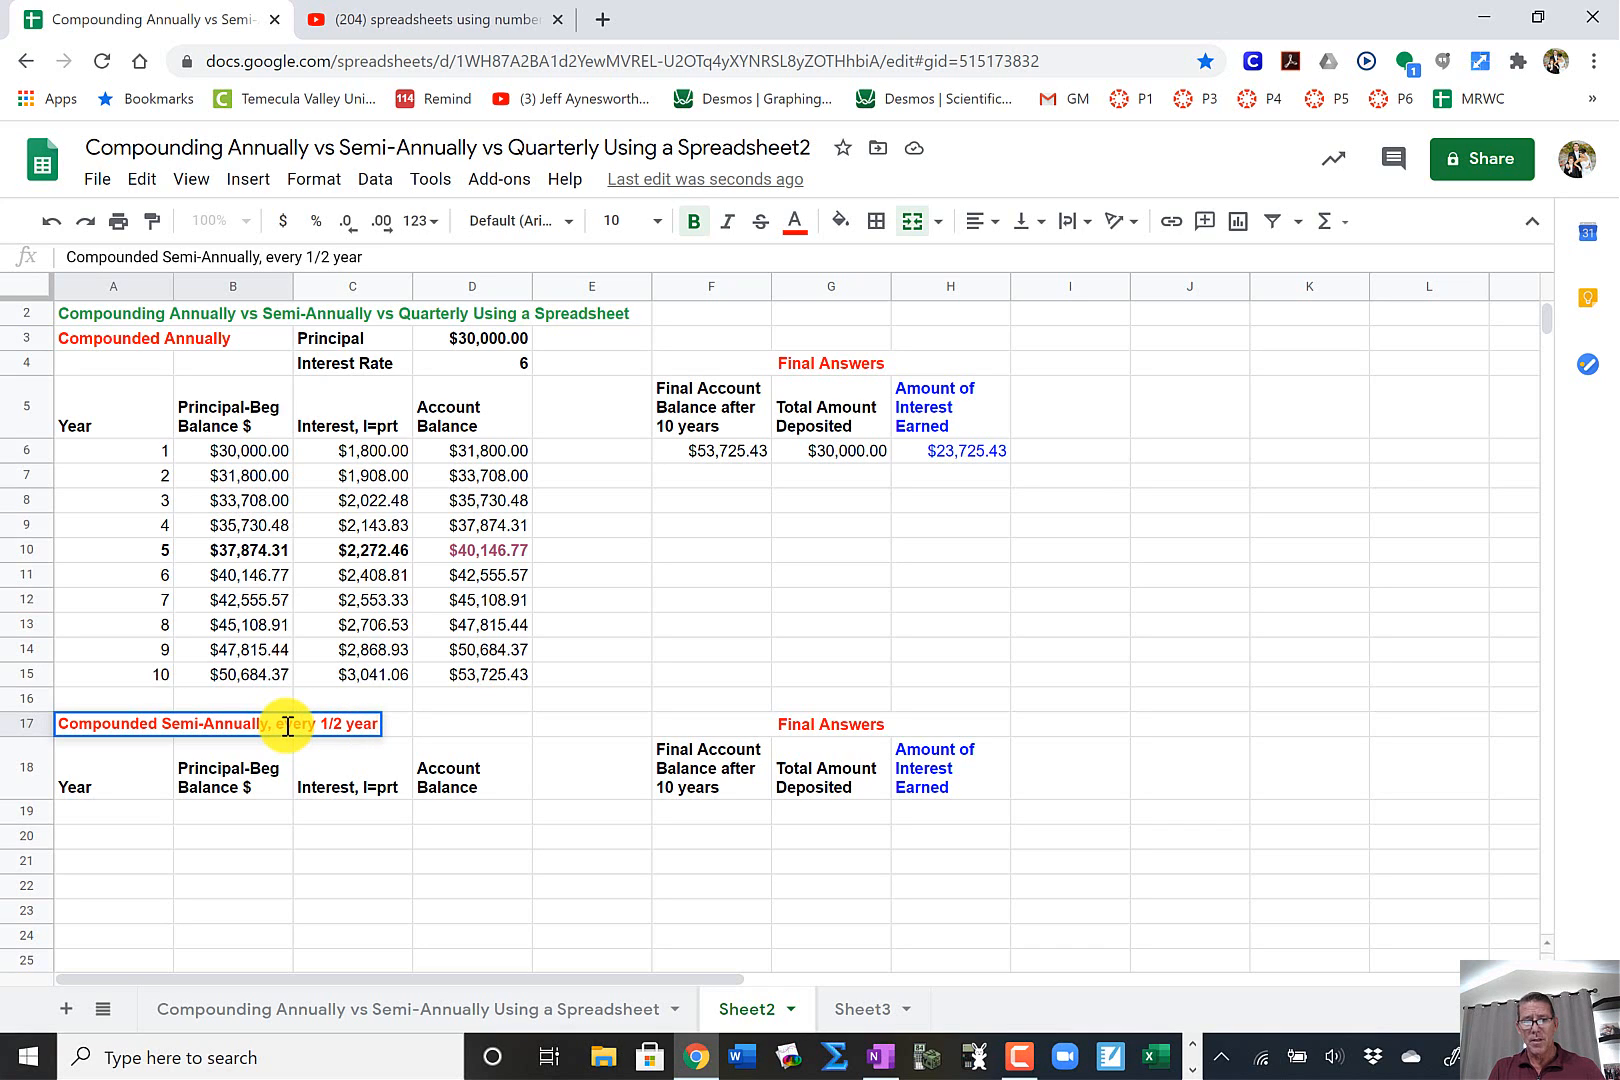
text( o)
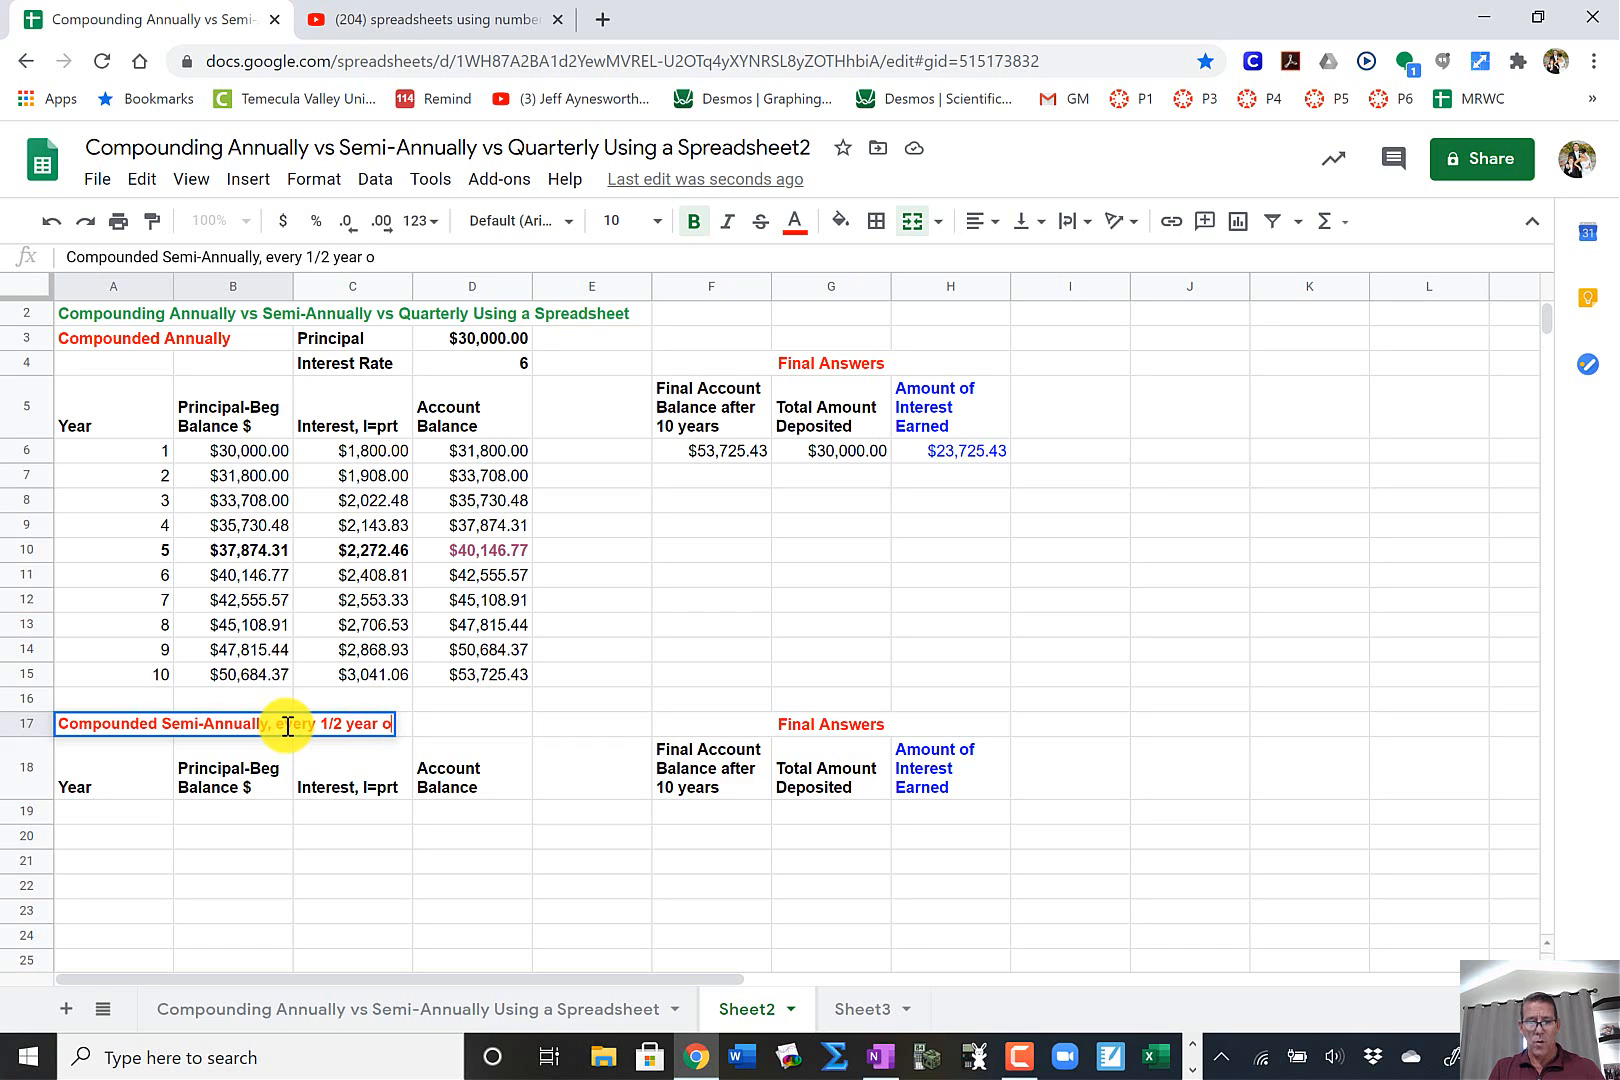
text(r ev)
text(ery)
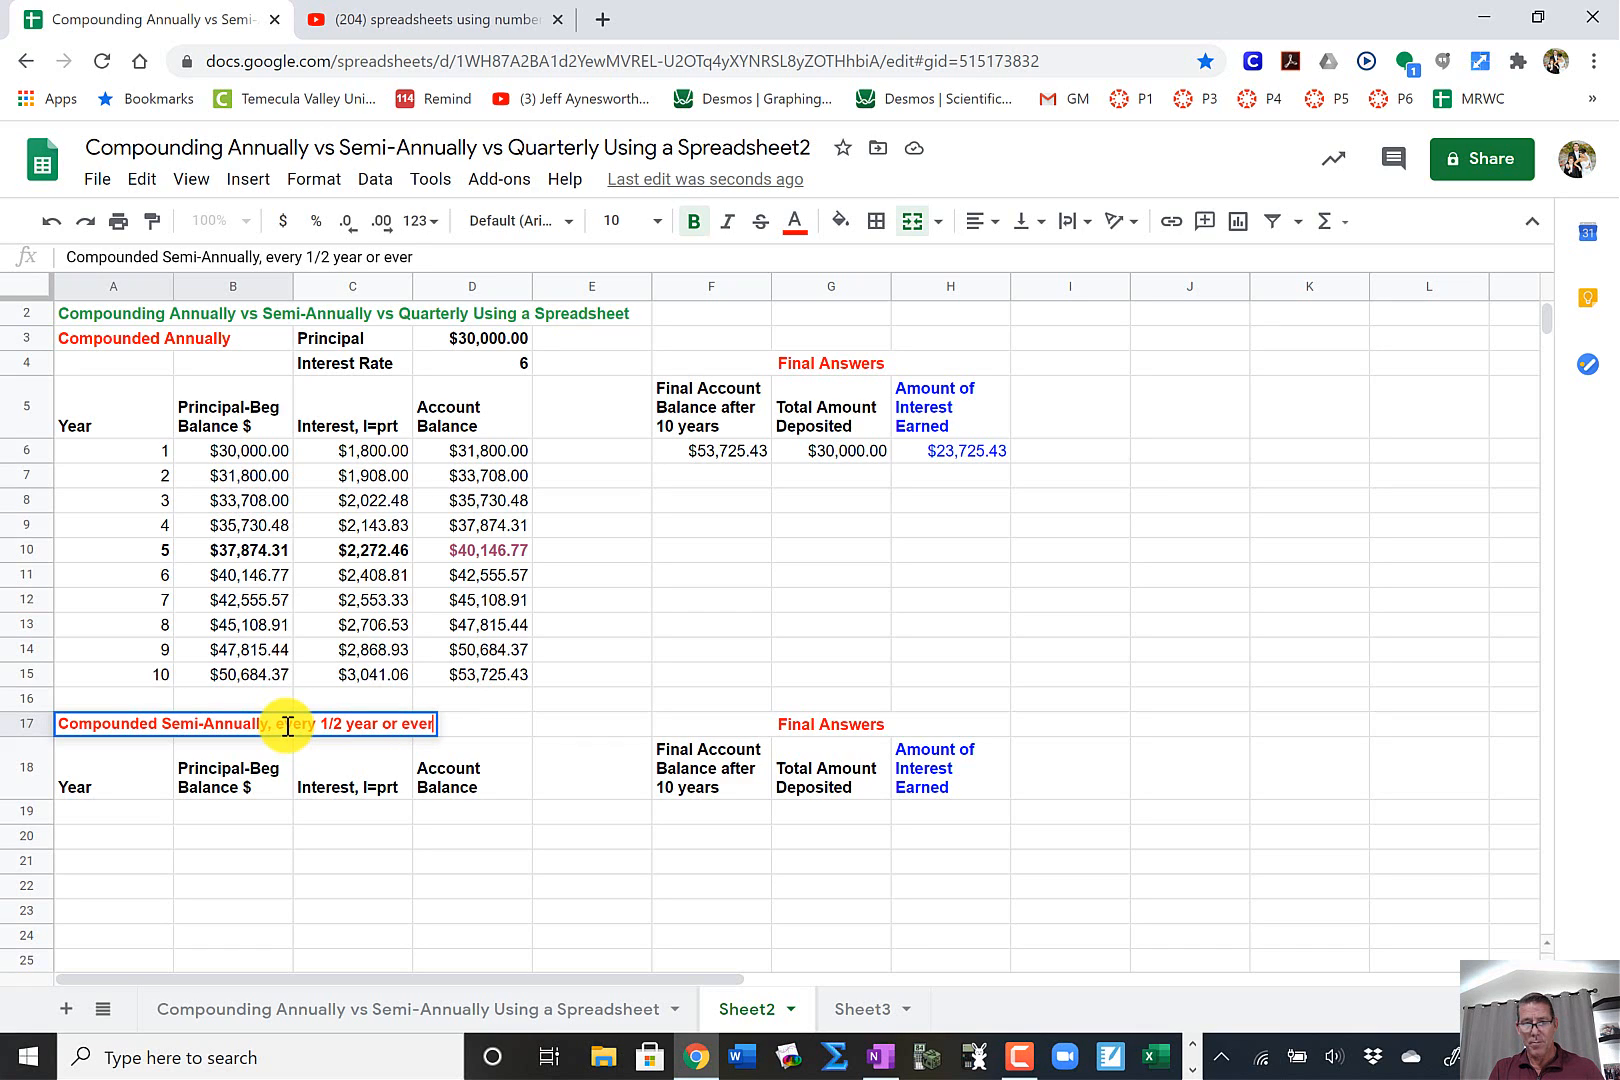
text( 6 mont)
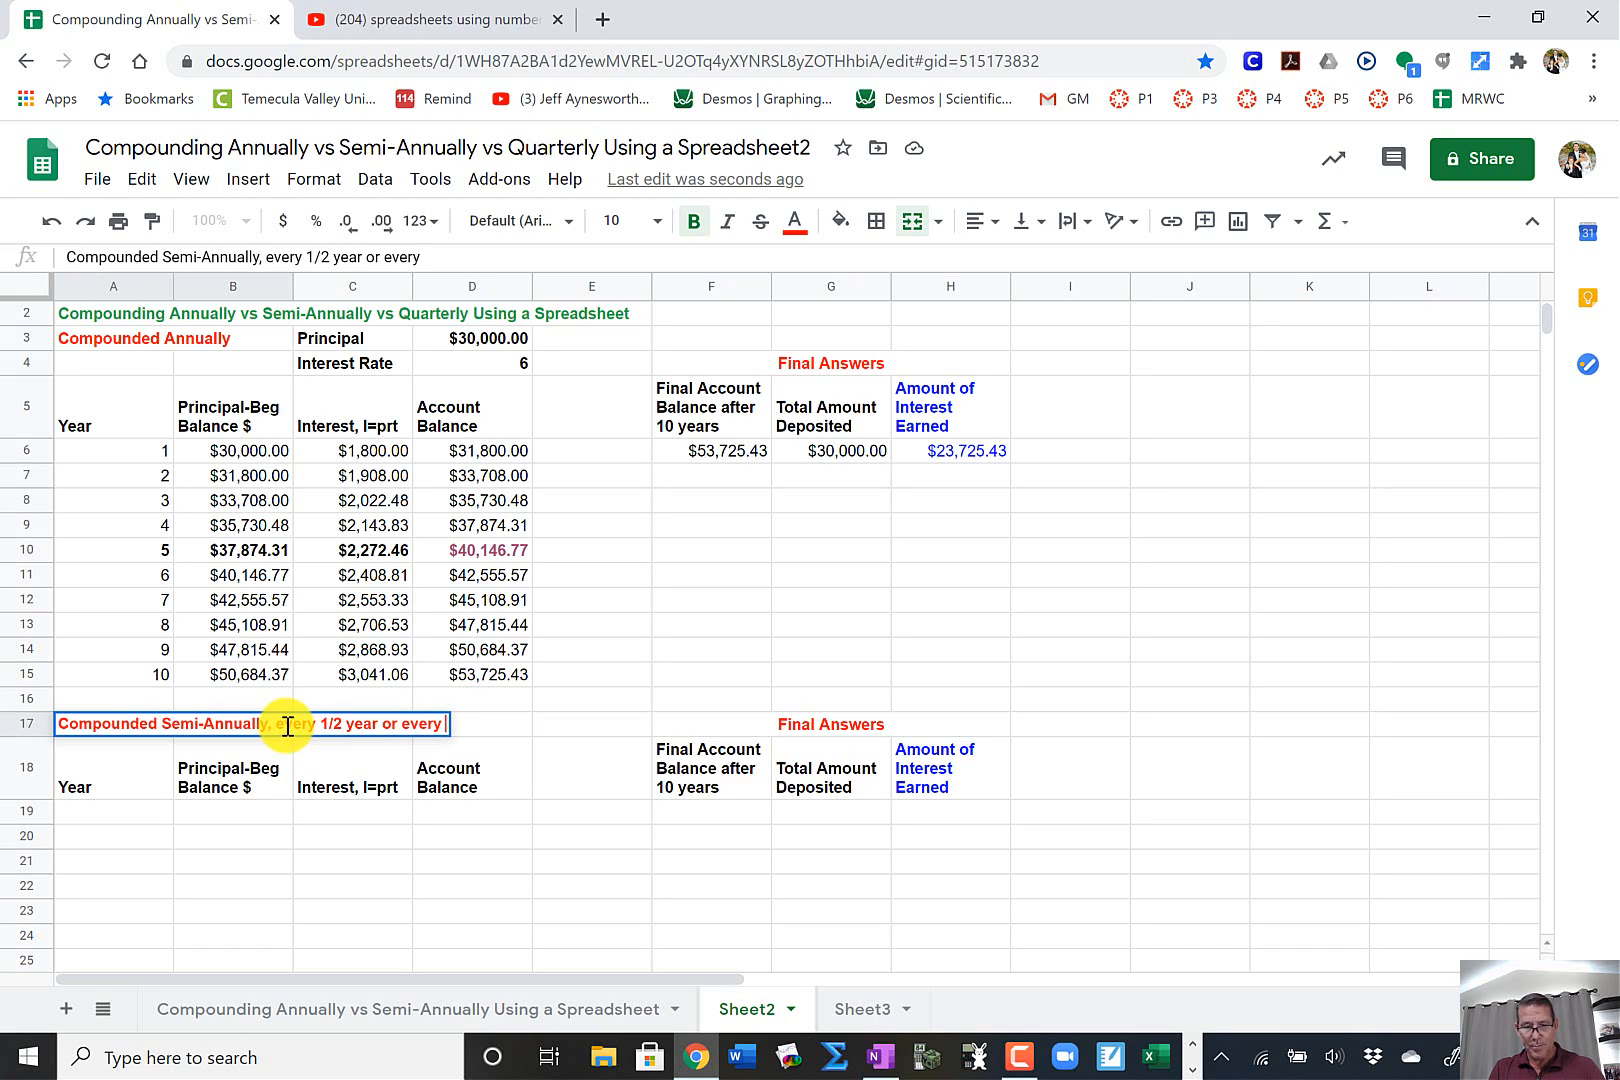
text(hs)
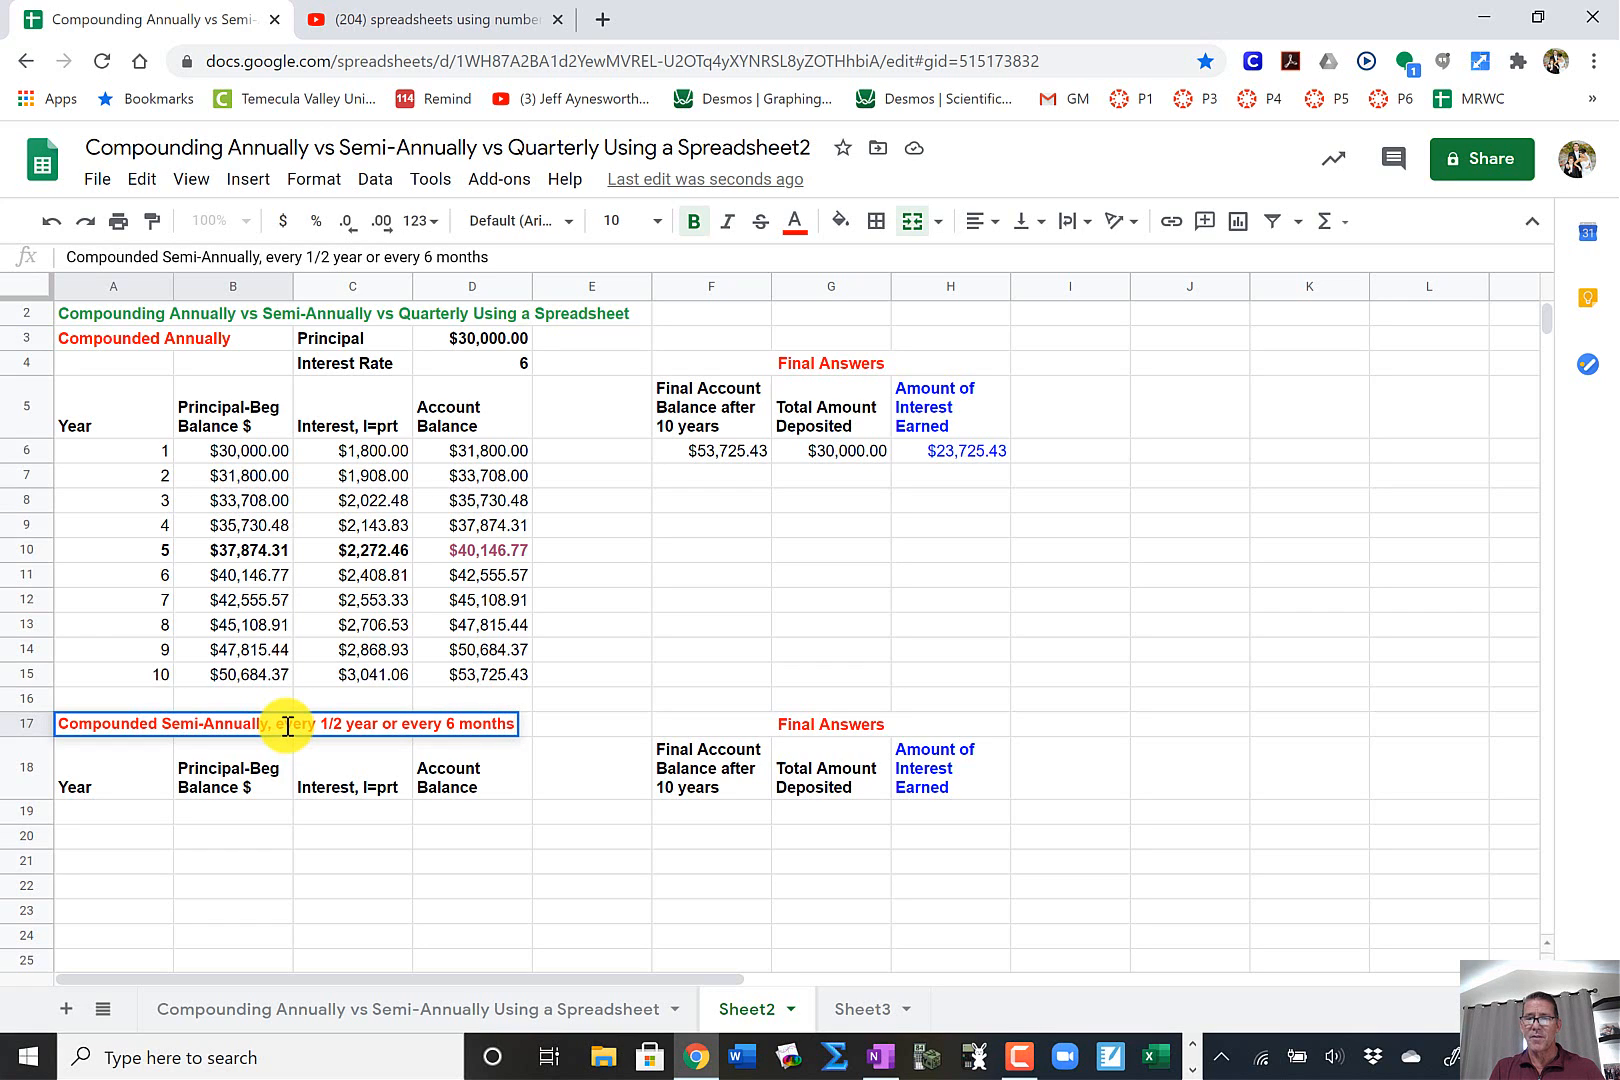
key(Return)
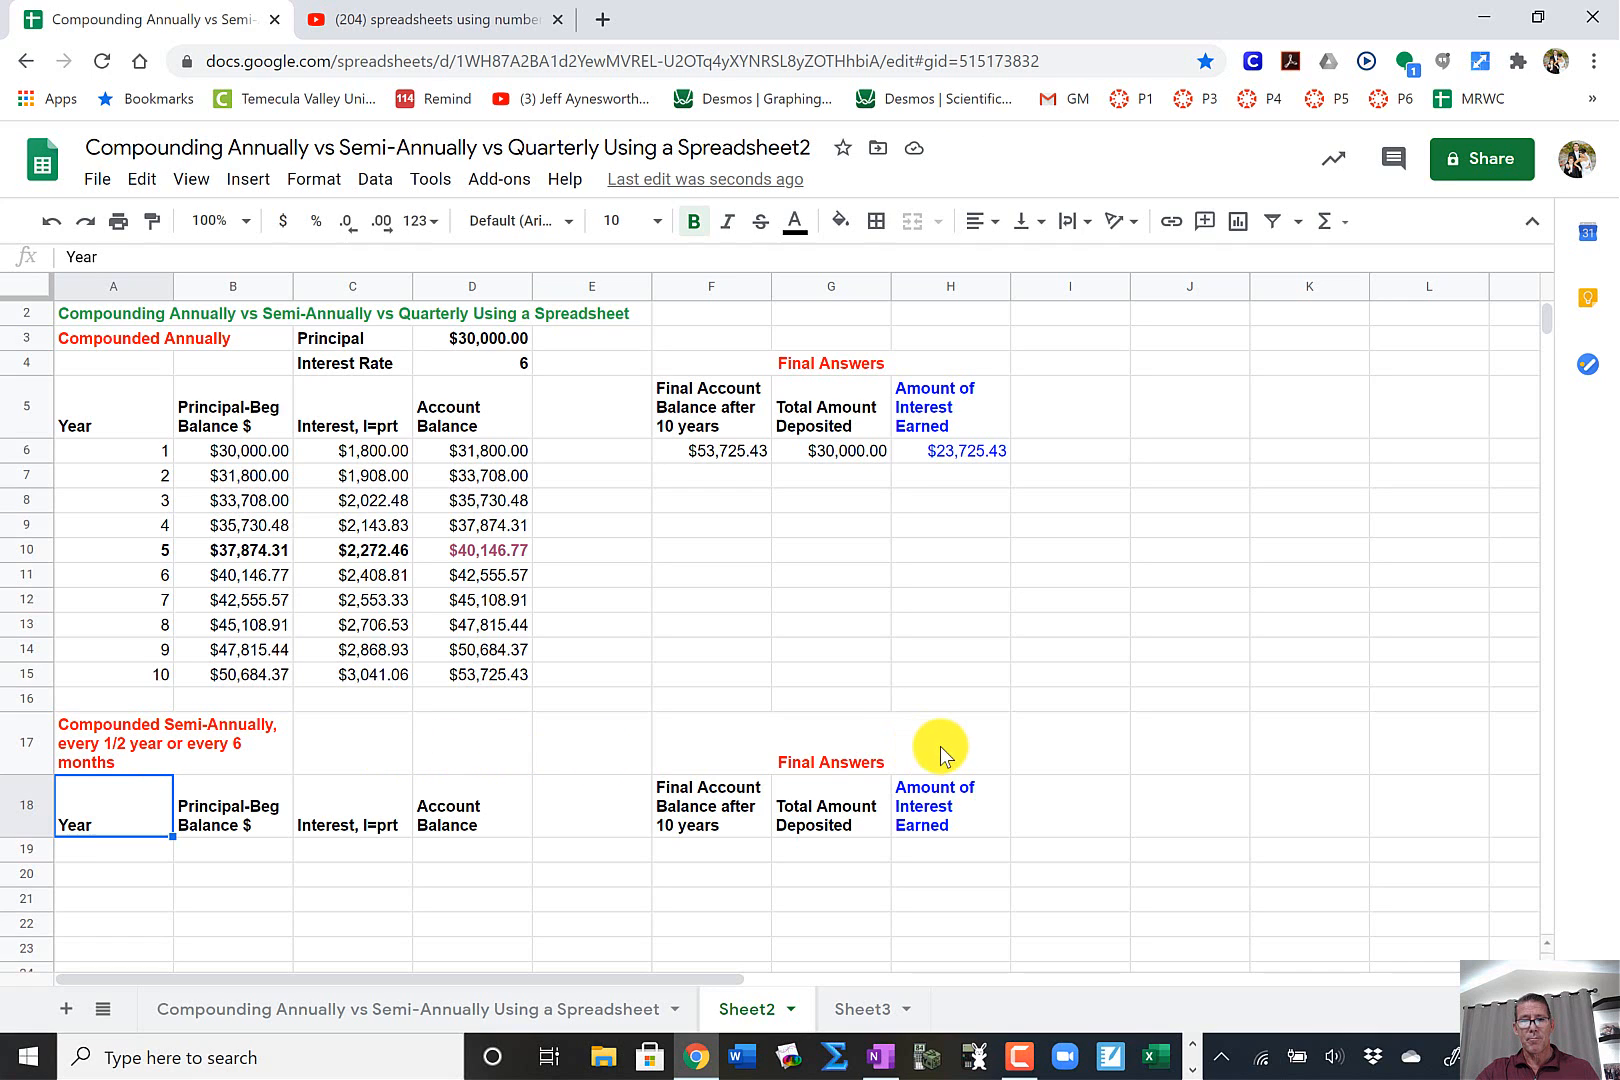
- Set the font size of the "Final Answers" label in row 17 to 18 and the one in row 4 to 14
click(845, 752)
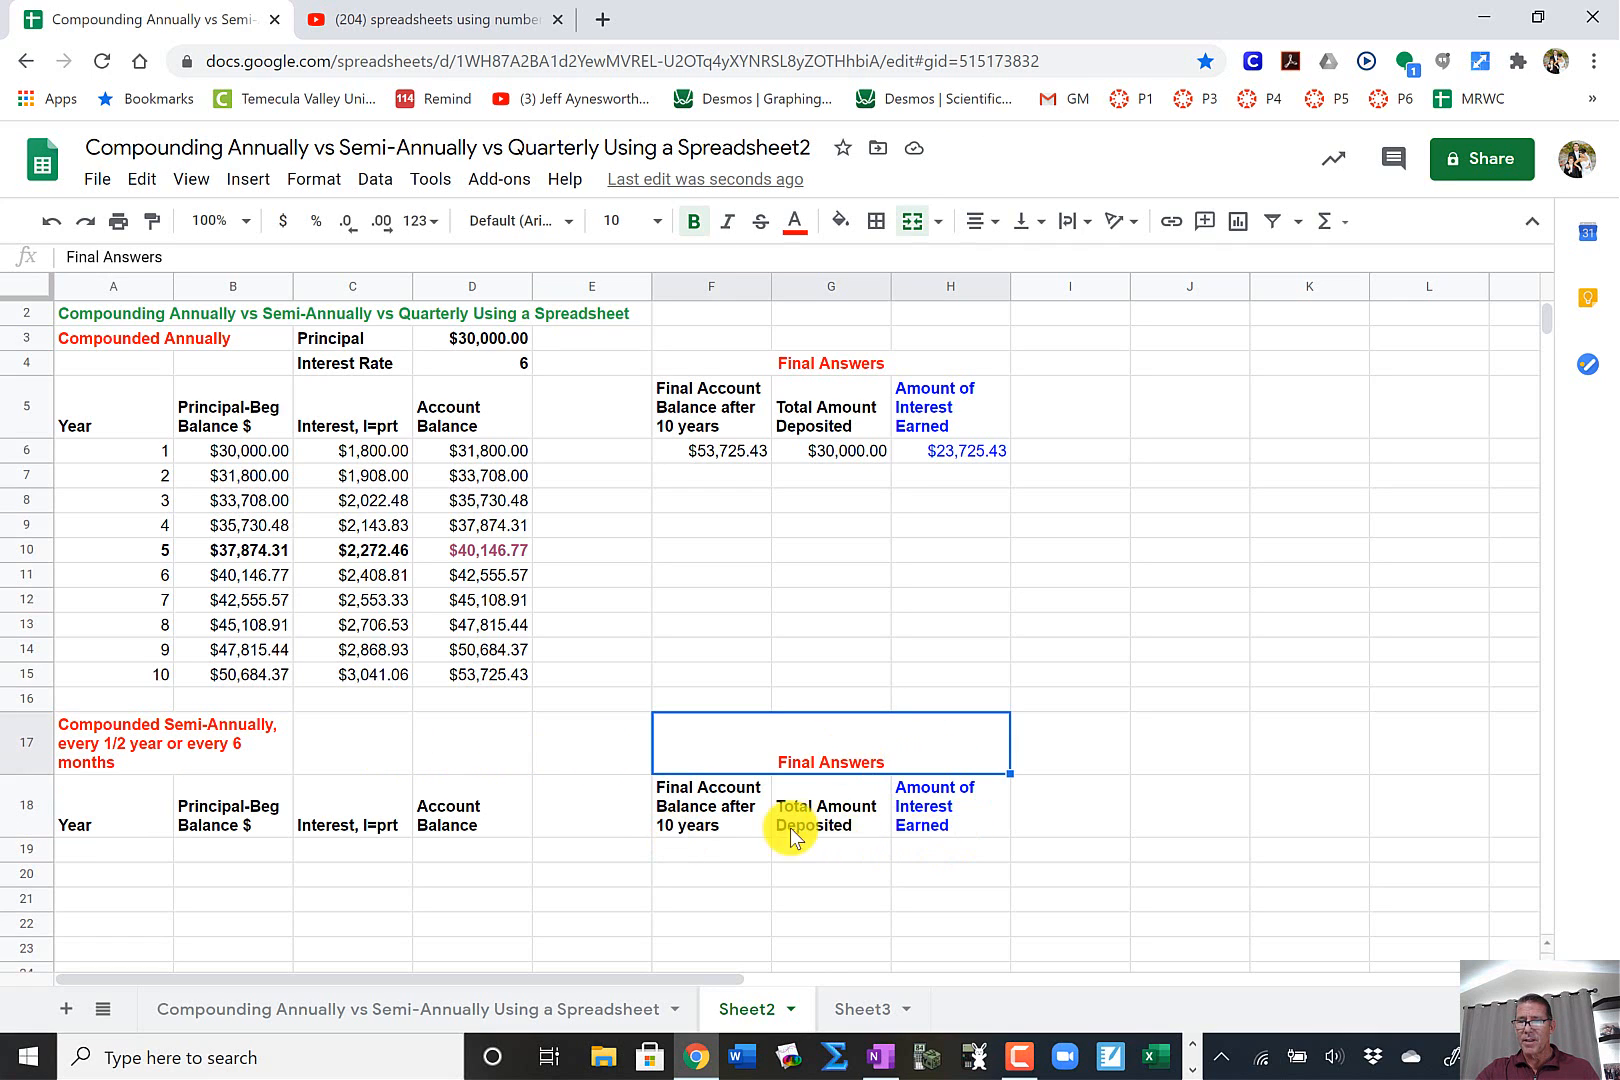
click(657, 222)
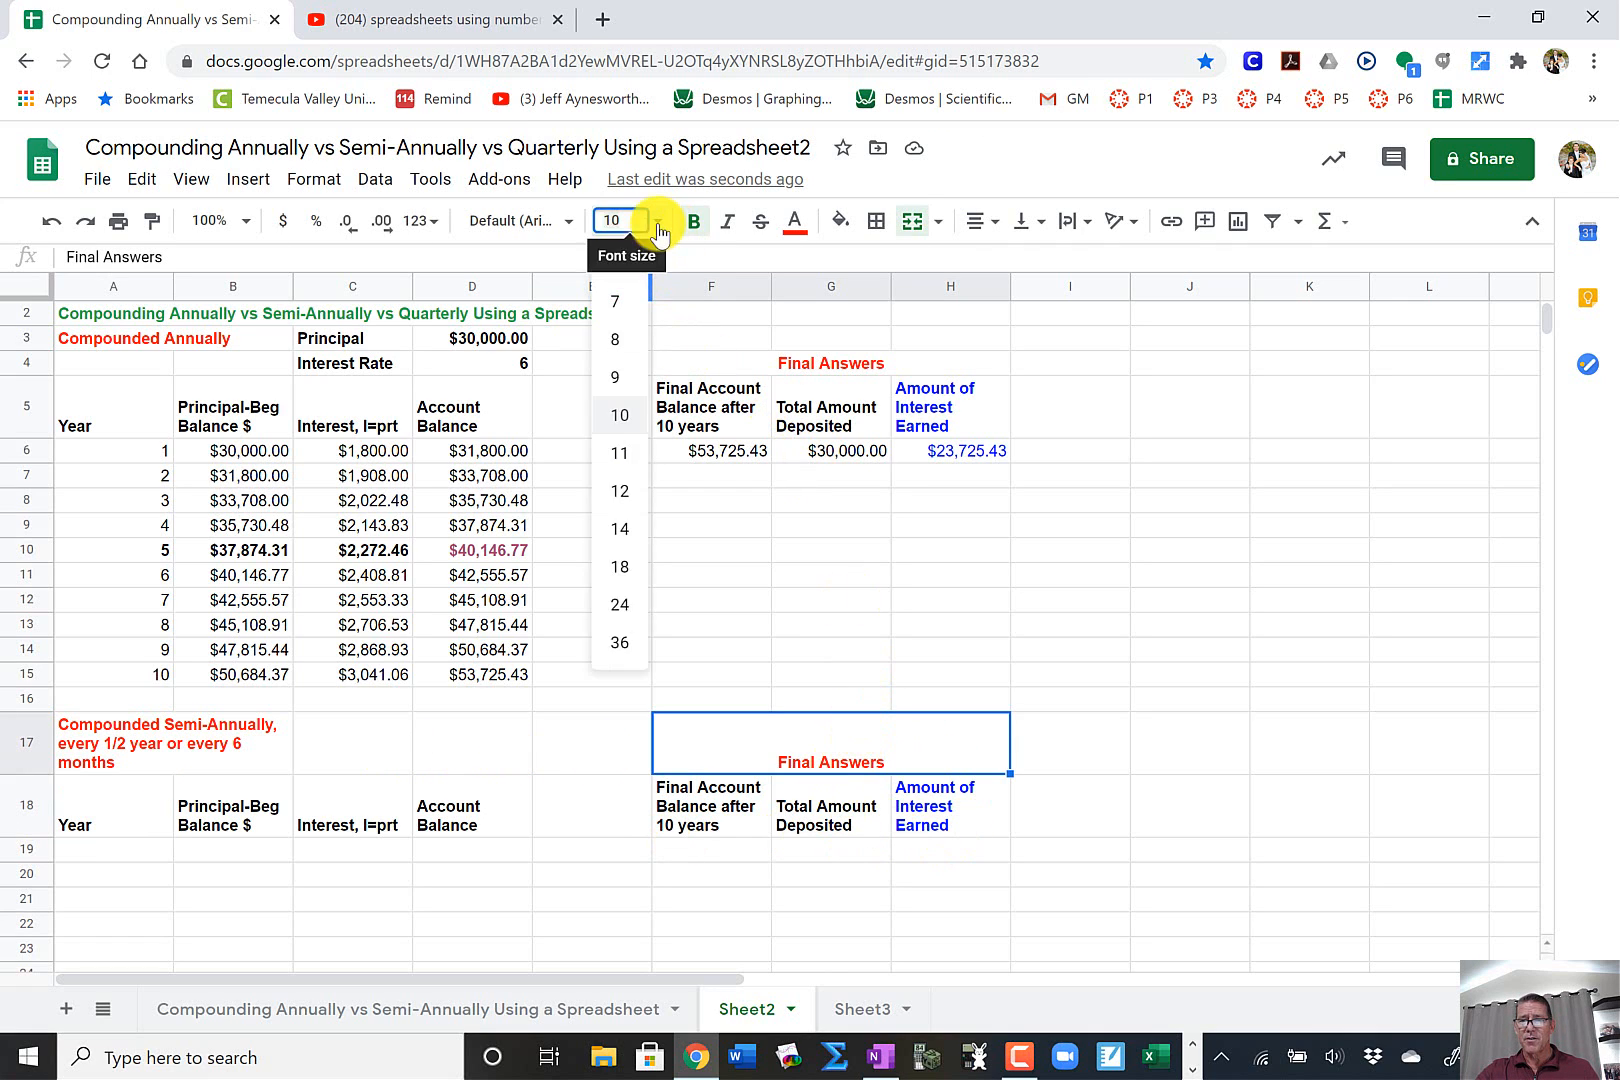
click(620, 567)
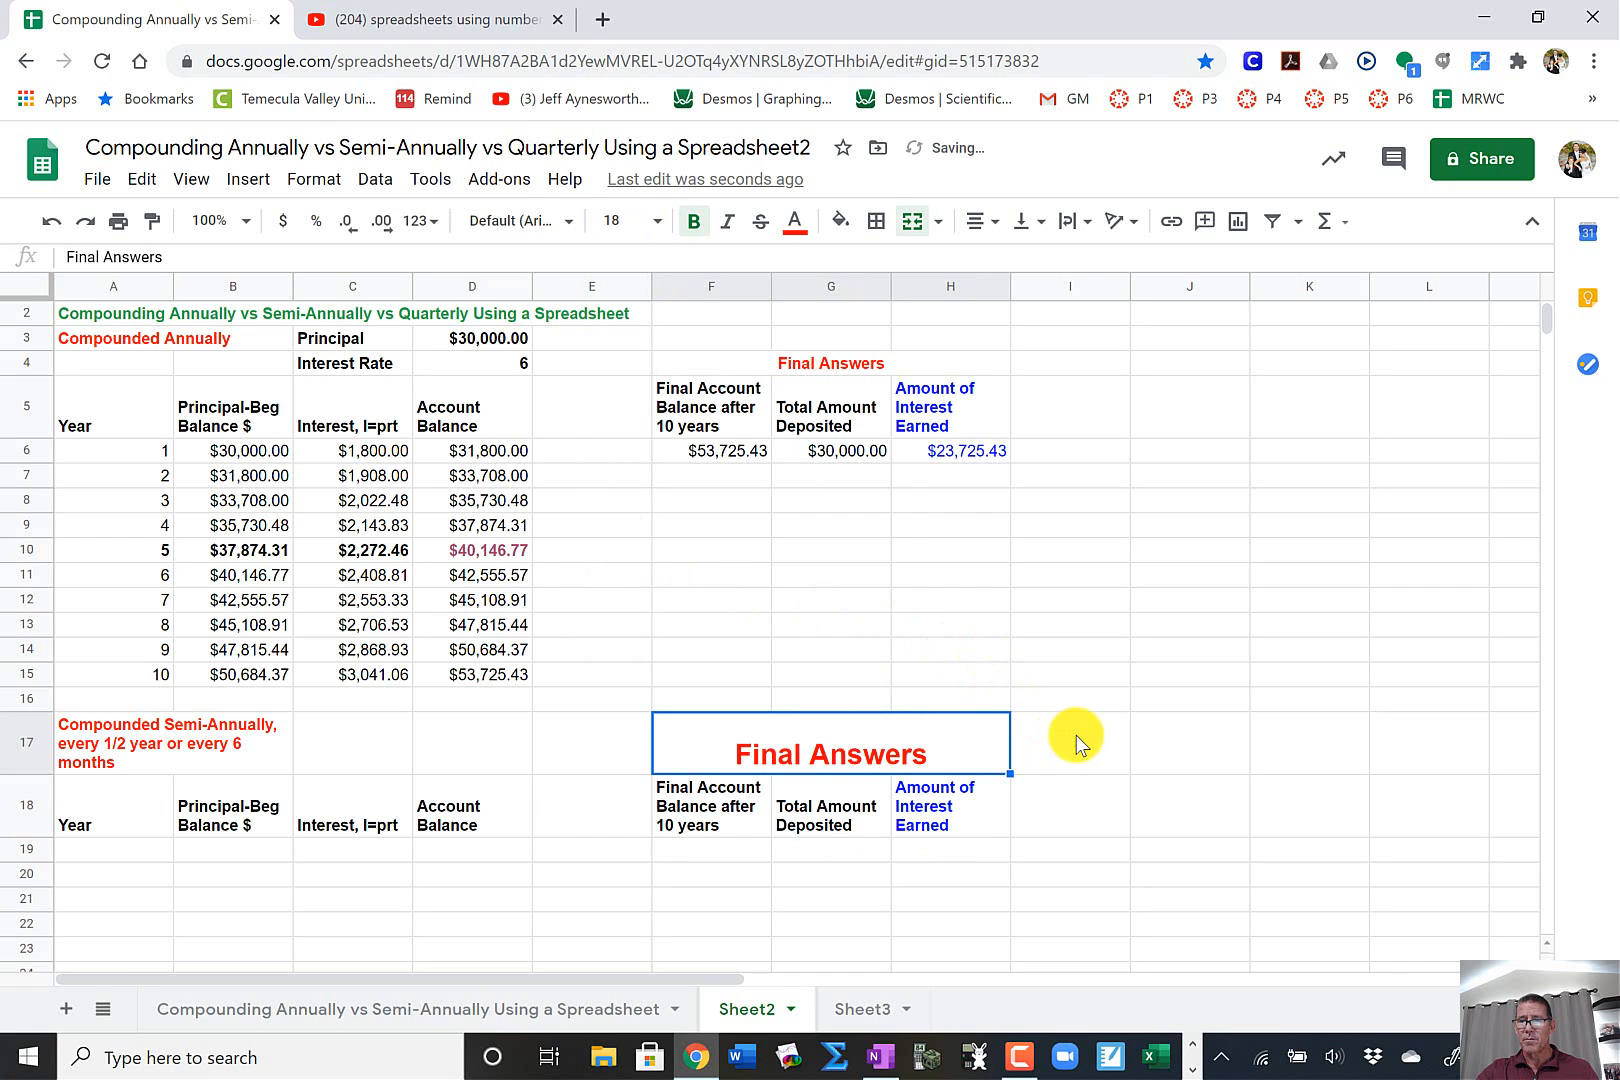
click(821, 361)
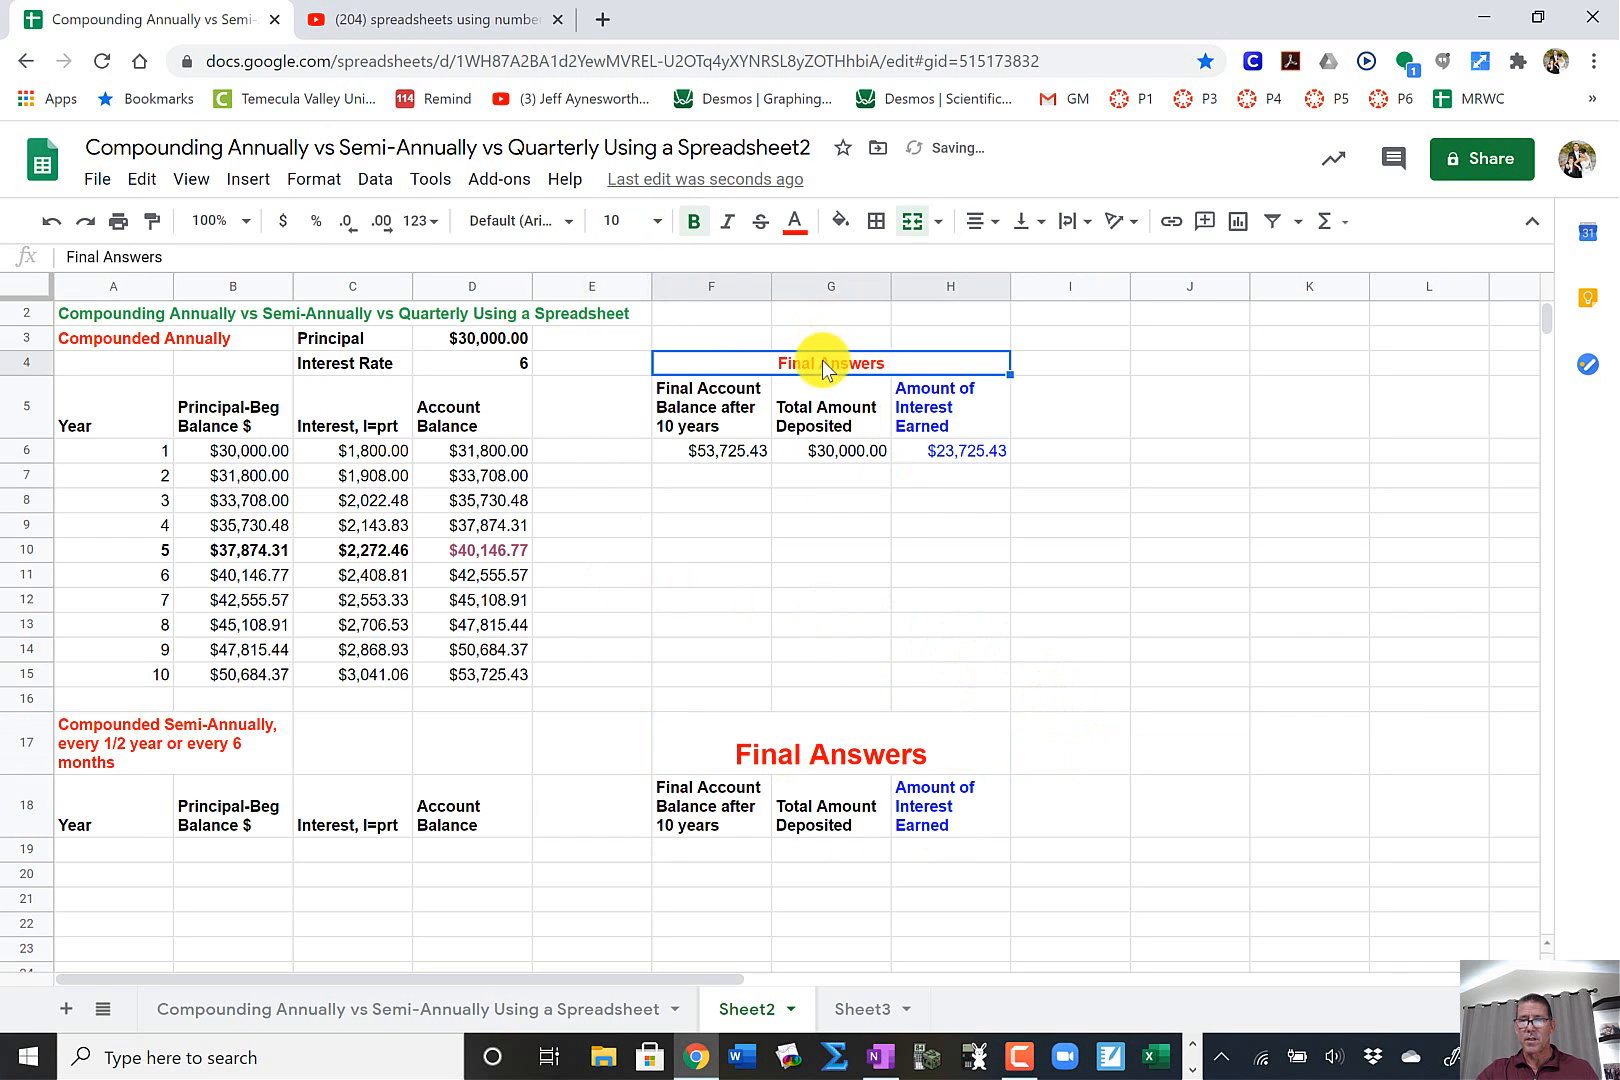
click(655, 222)
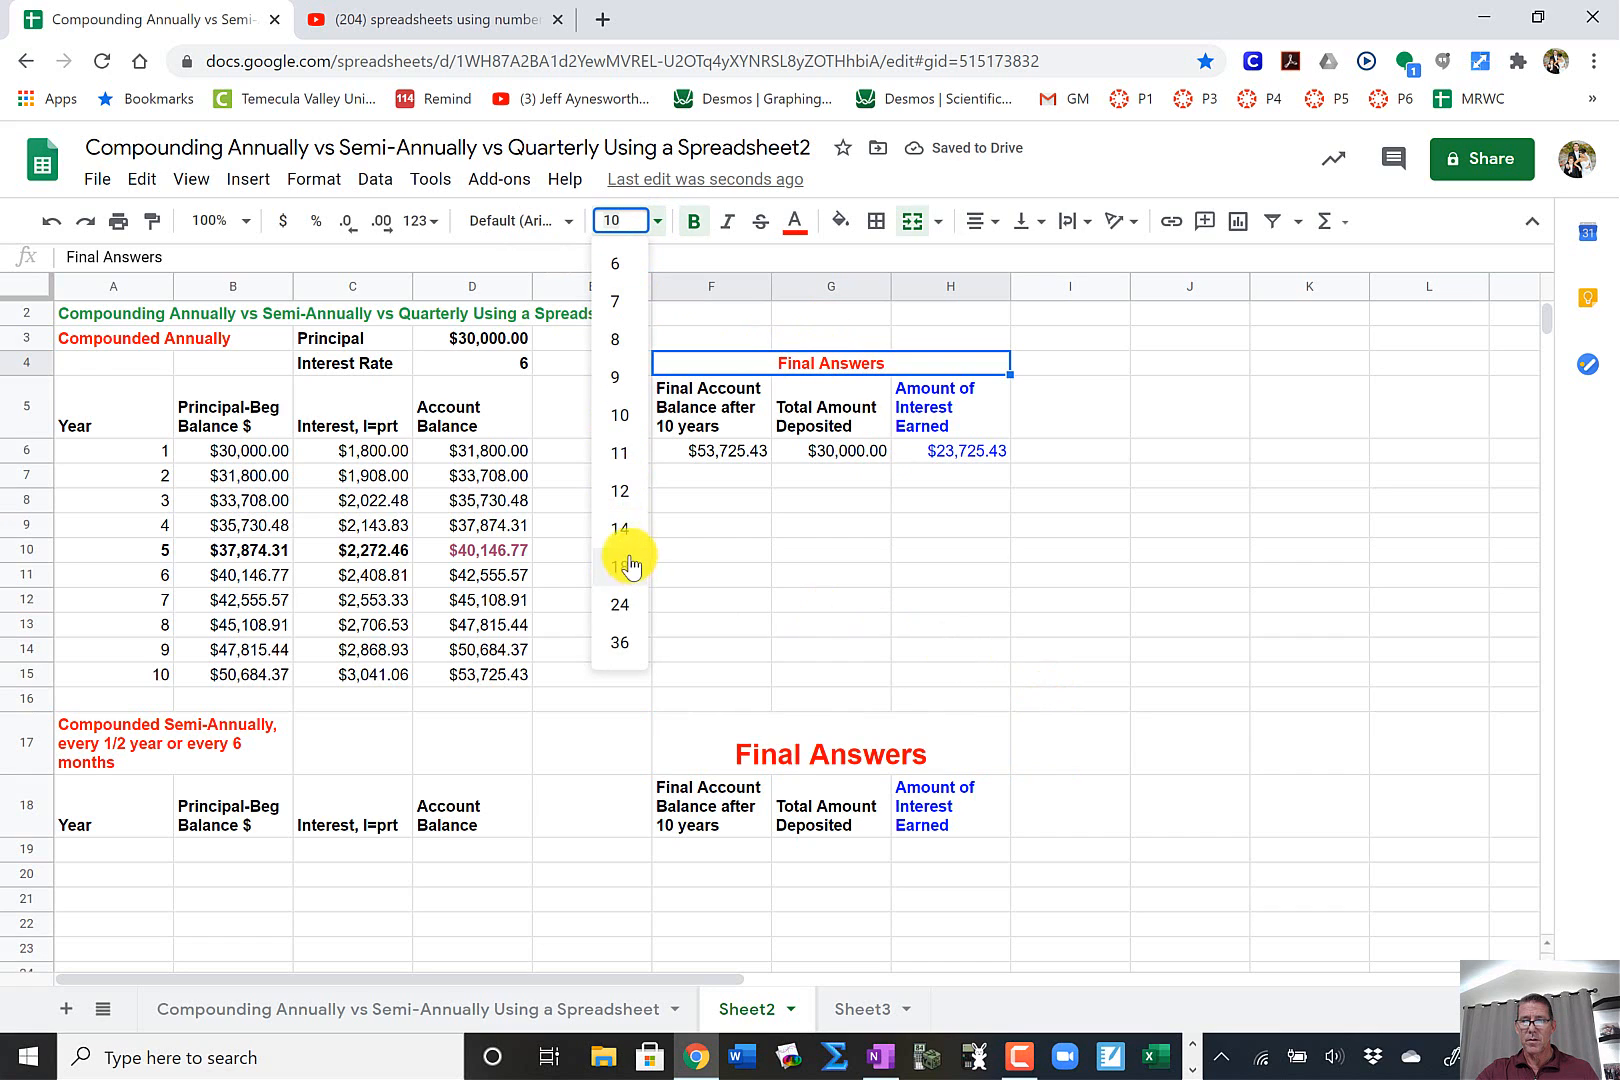
click(620, 528)
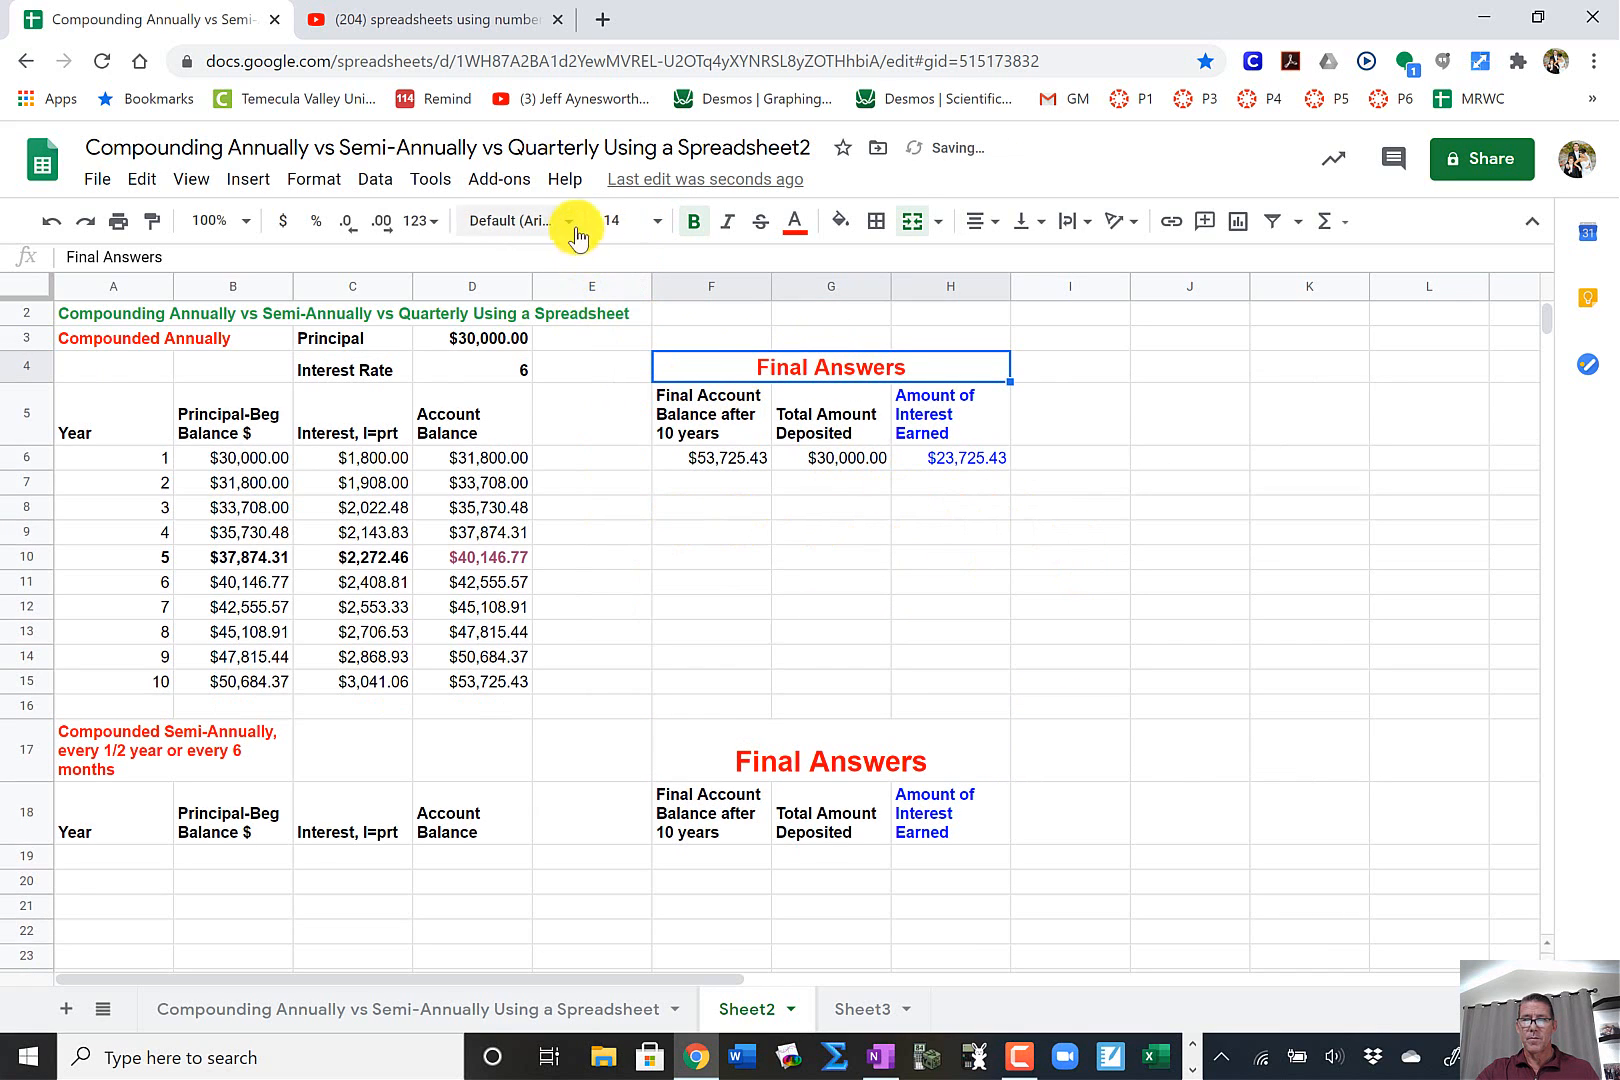
- Set the font size of the "Final Answers" label in row 4 to 18
click(658, 223)
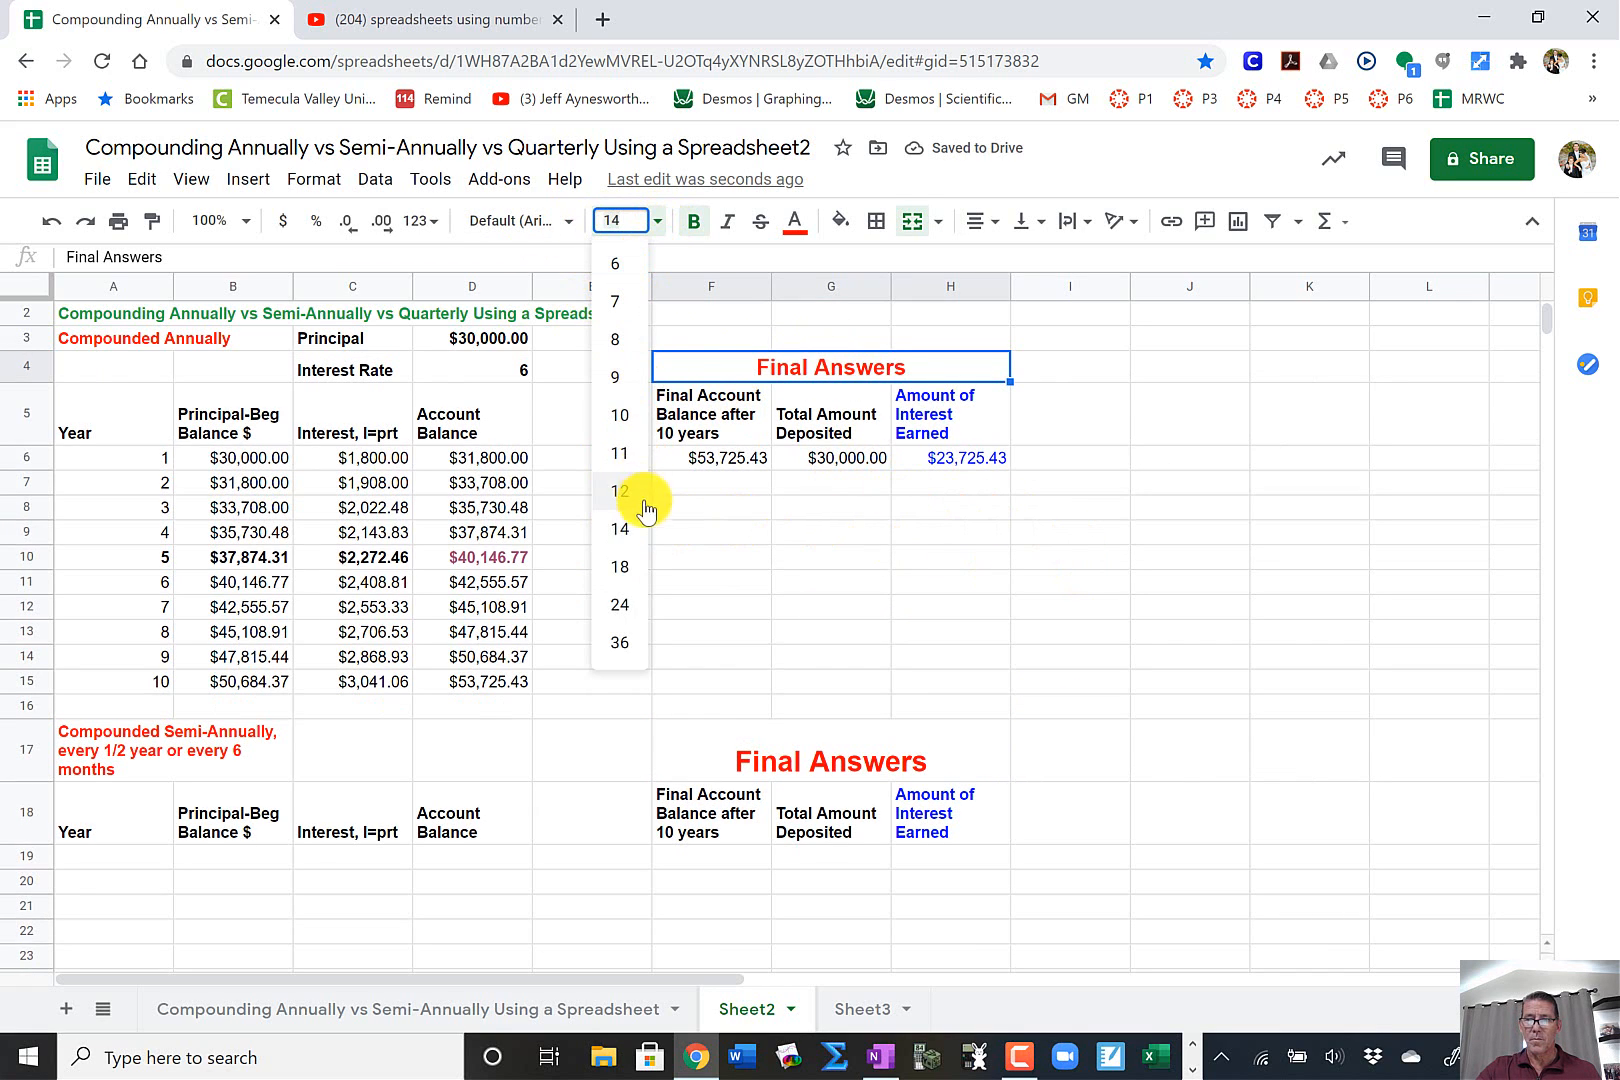
click(633, 570)
click(845, 566)
click(1200, 542)
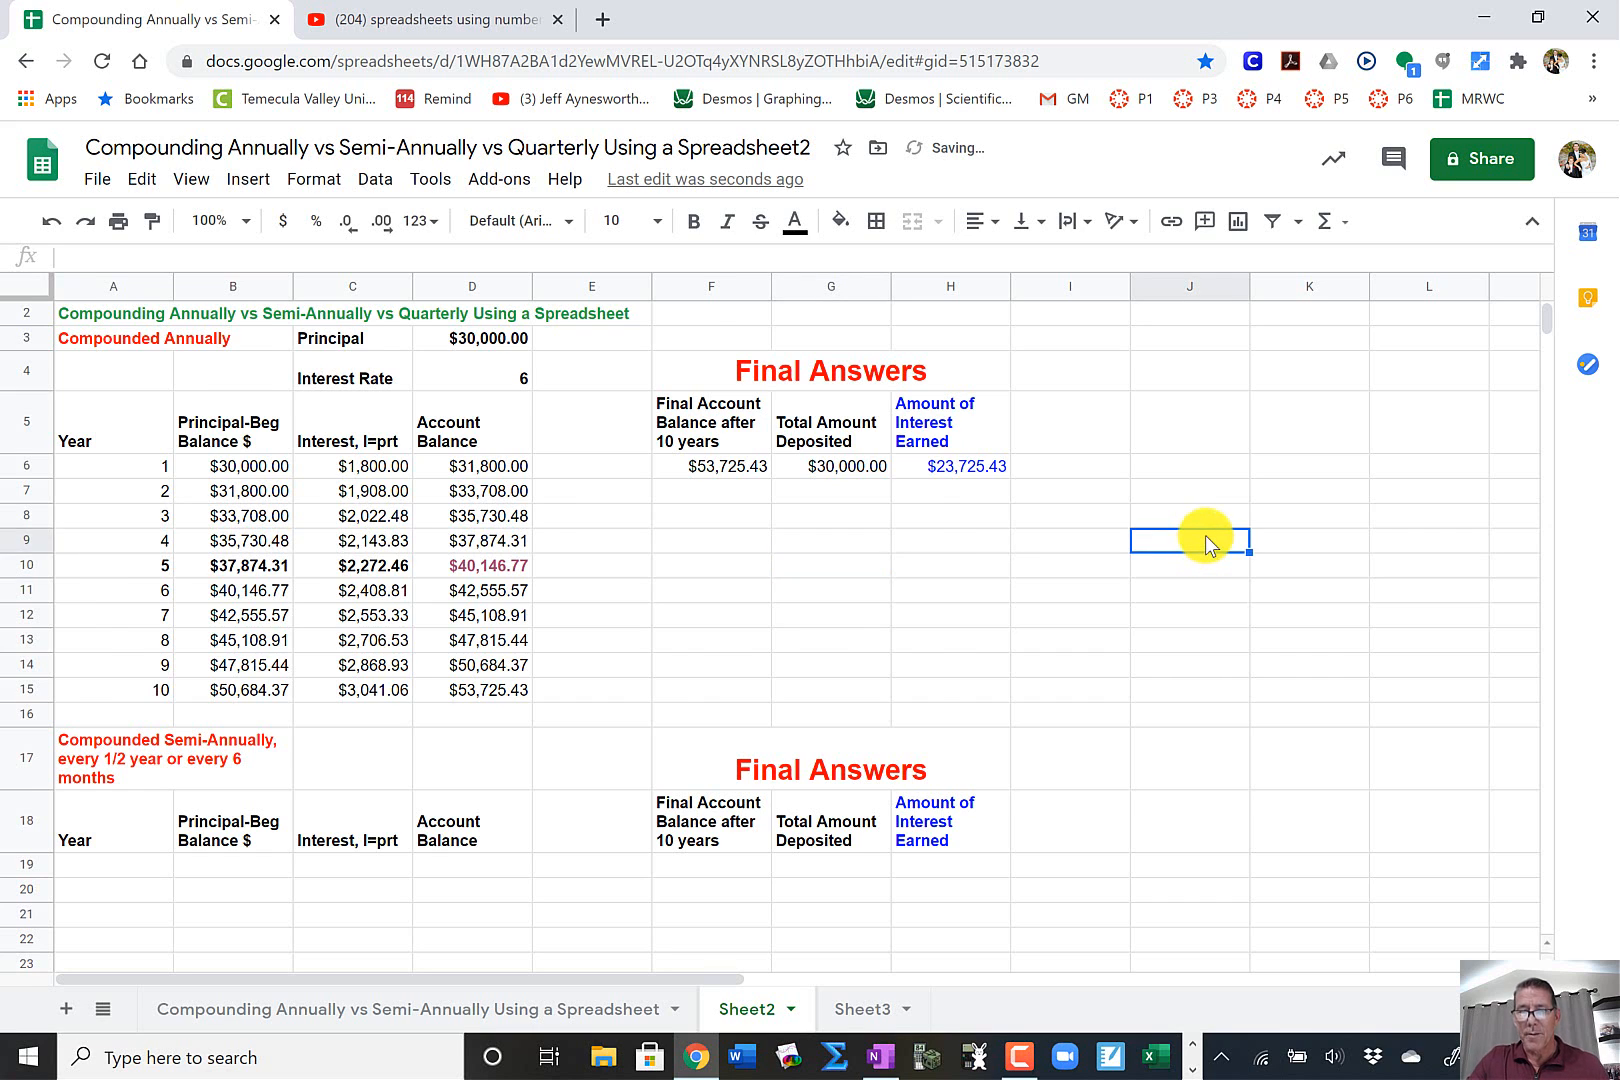
scroll(1204, 540, down, 2)
scroll(1200, 535, up, 3)
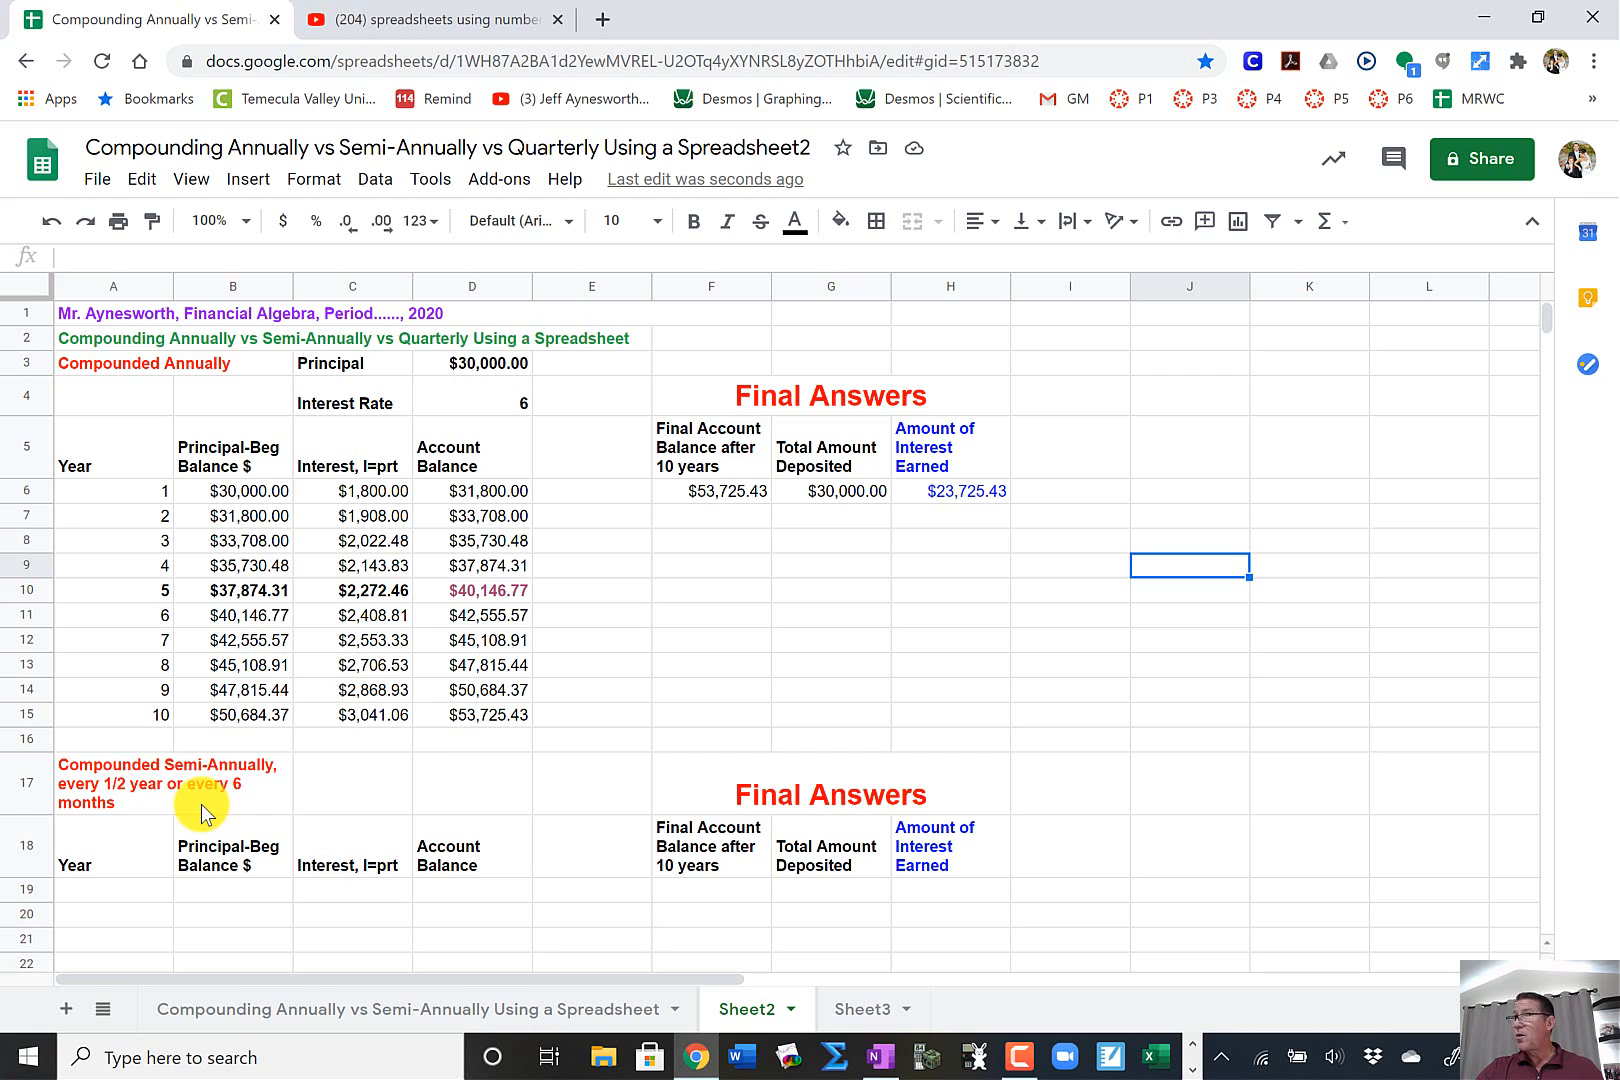
- Enter the first semi-annual Year values 0.5, 1 and 1.5 in cells A19 to A21
click(113, 894)
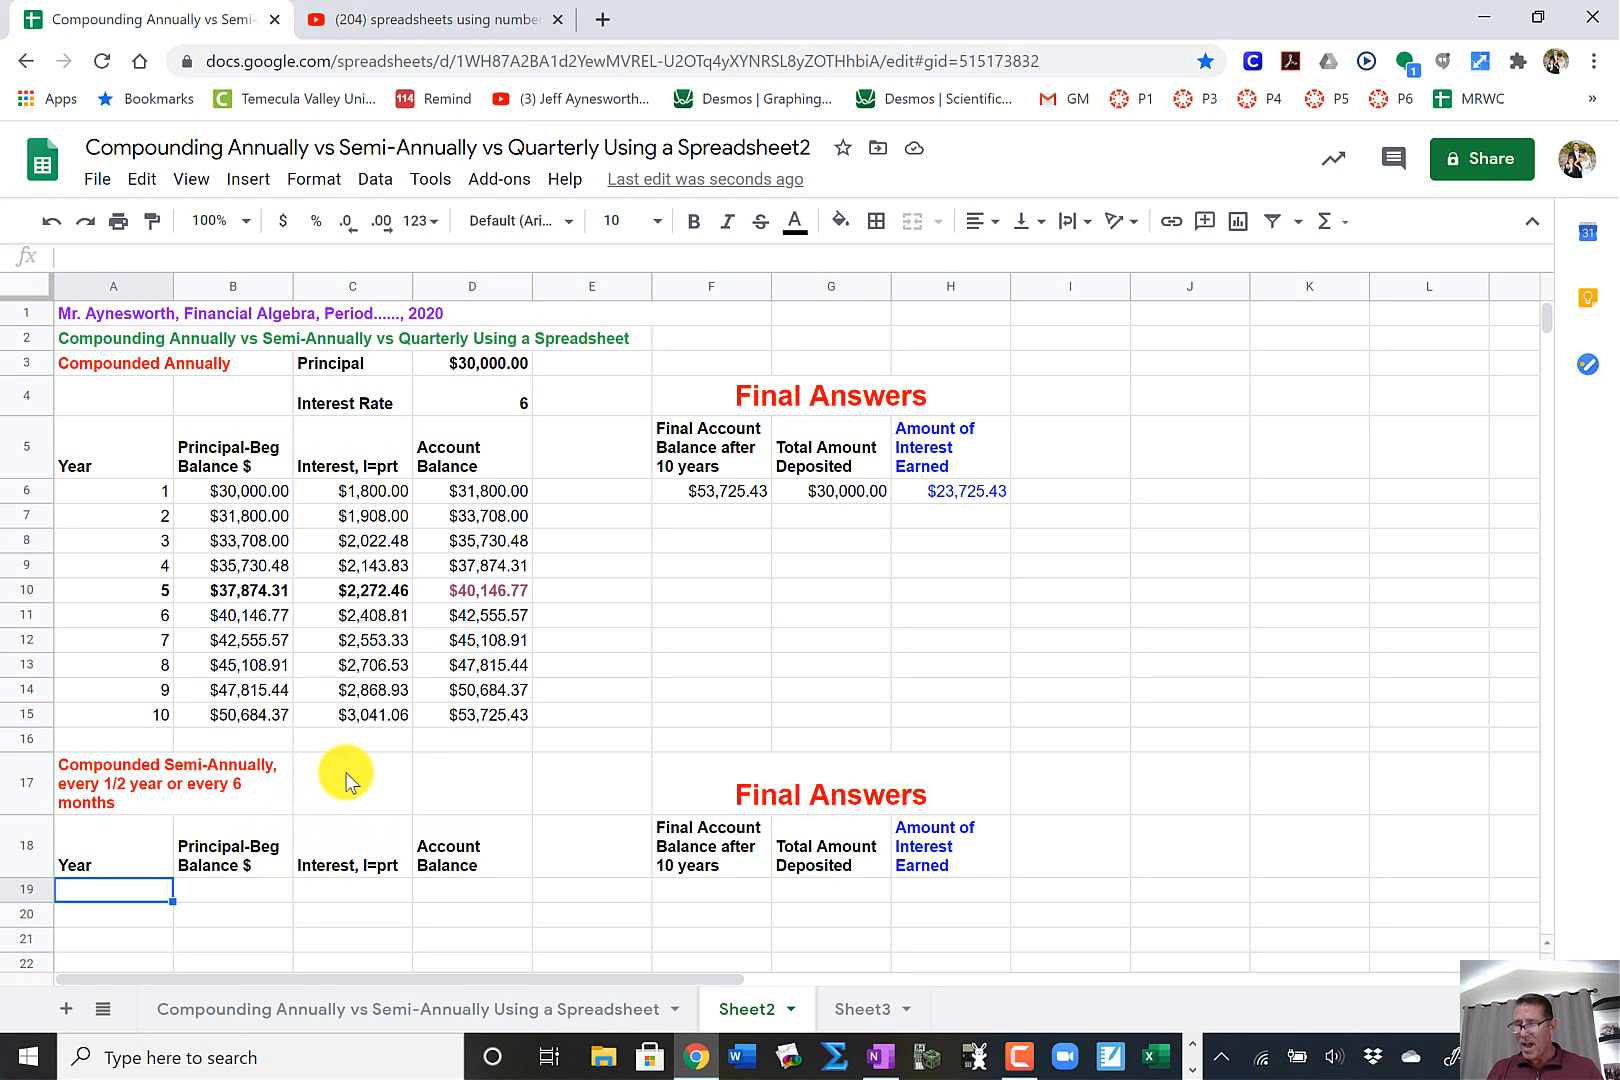
text(0.5)
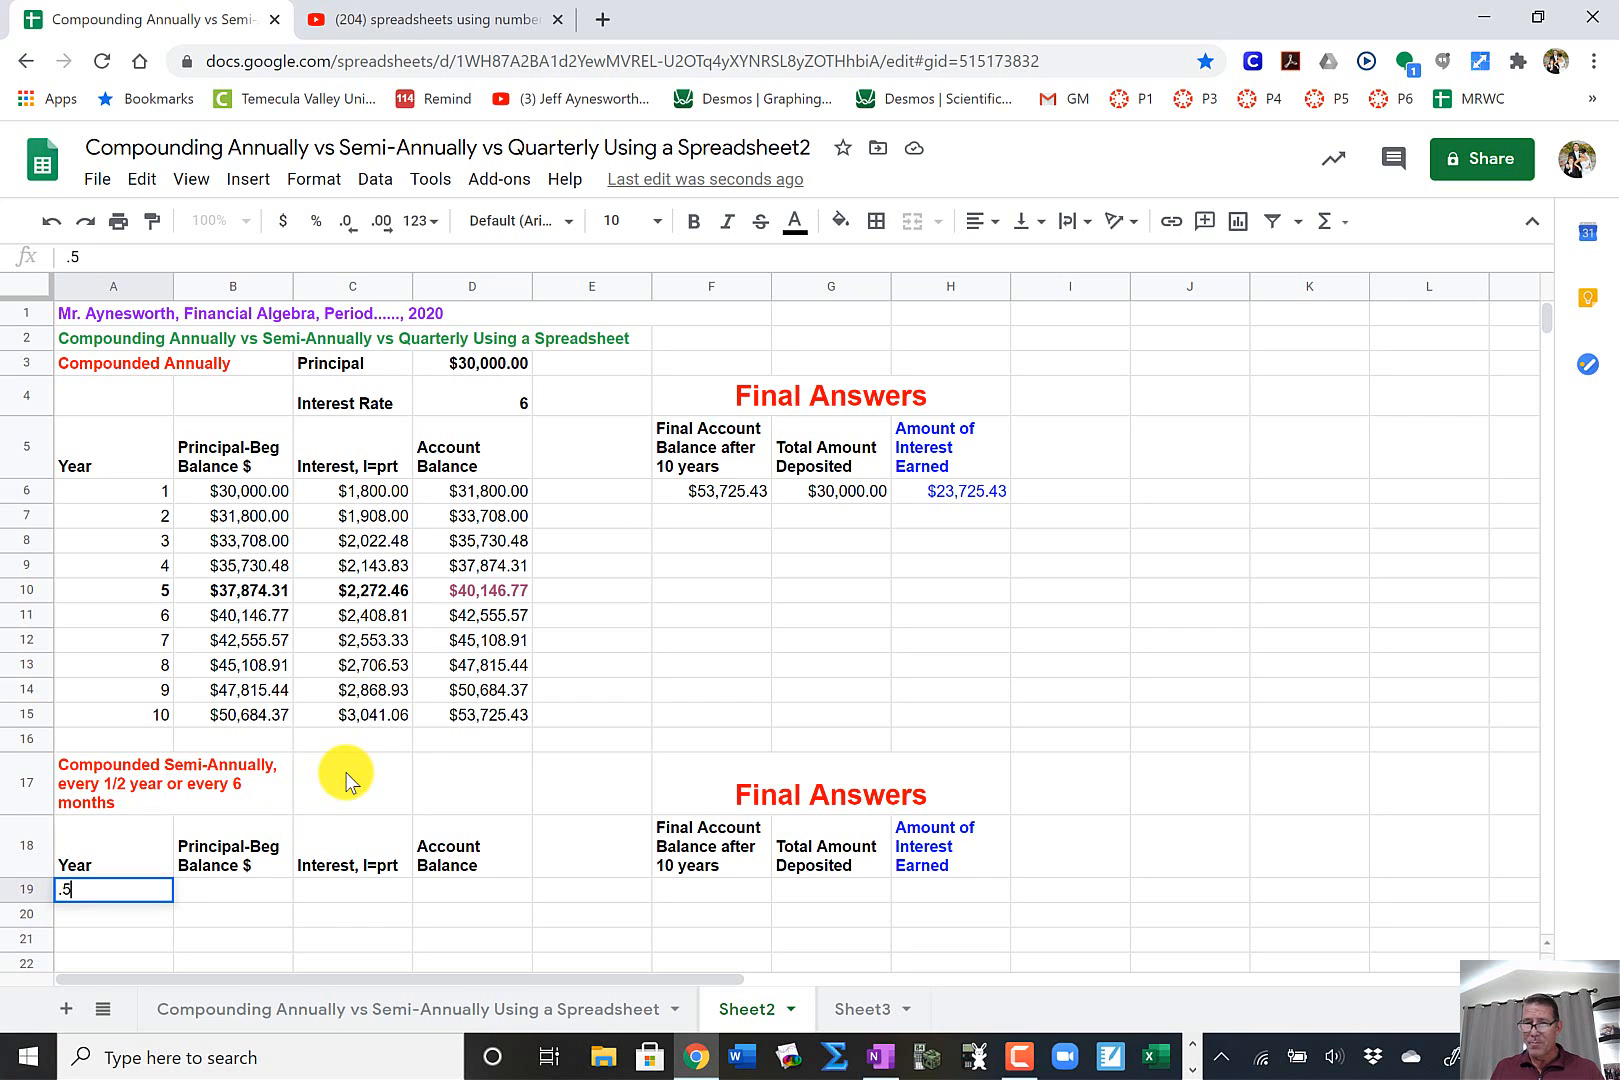
key(Return)
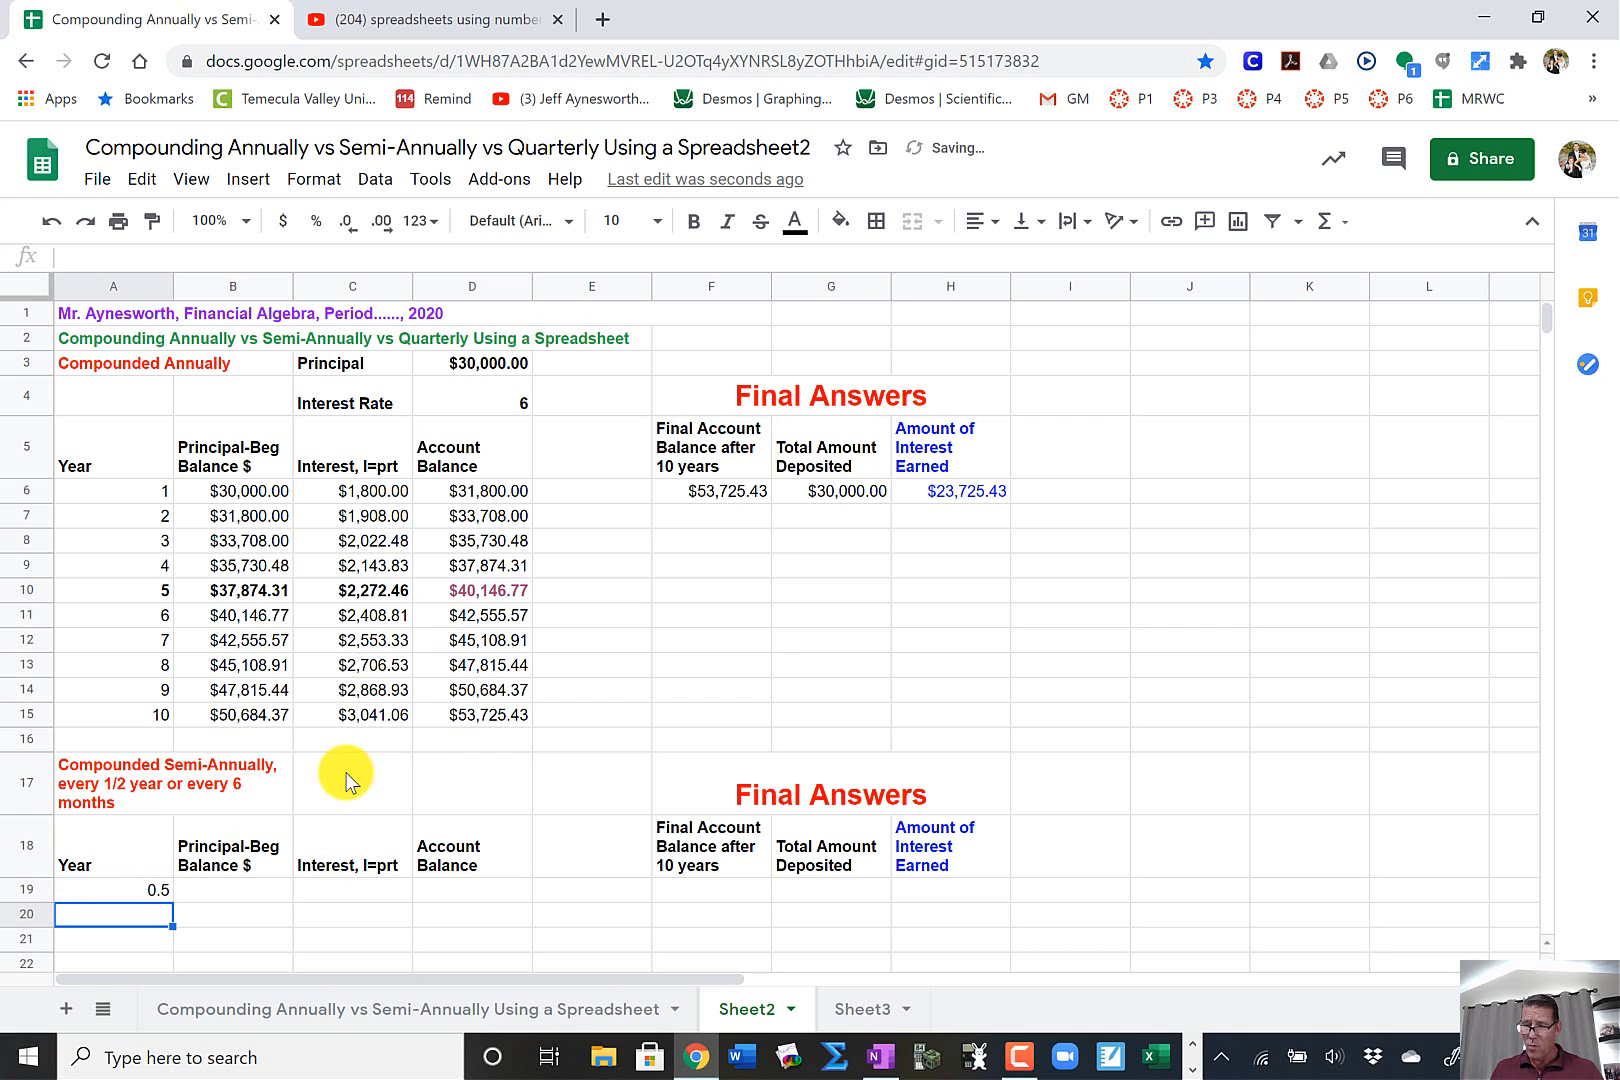
text(1)
key(Return)
text(1.5)
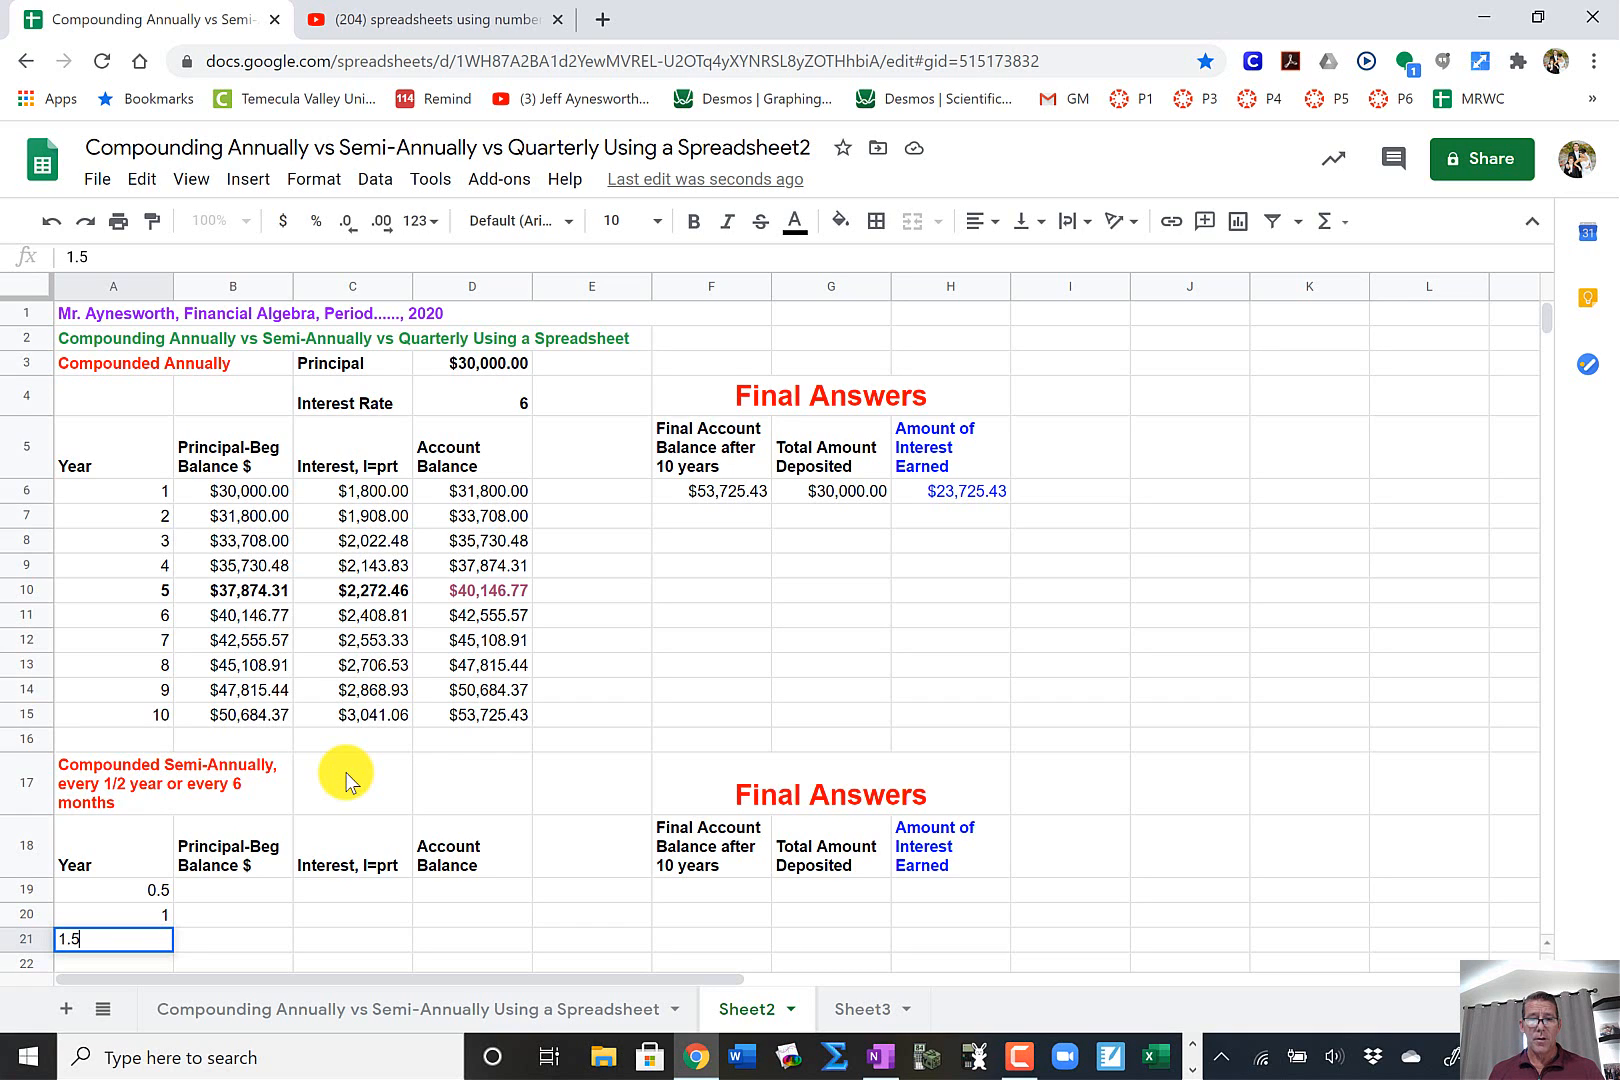
key(Return)
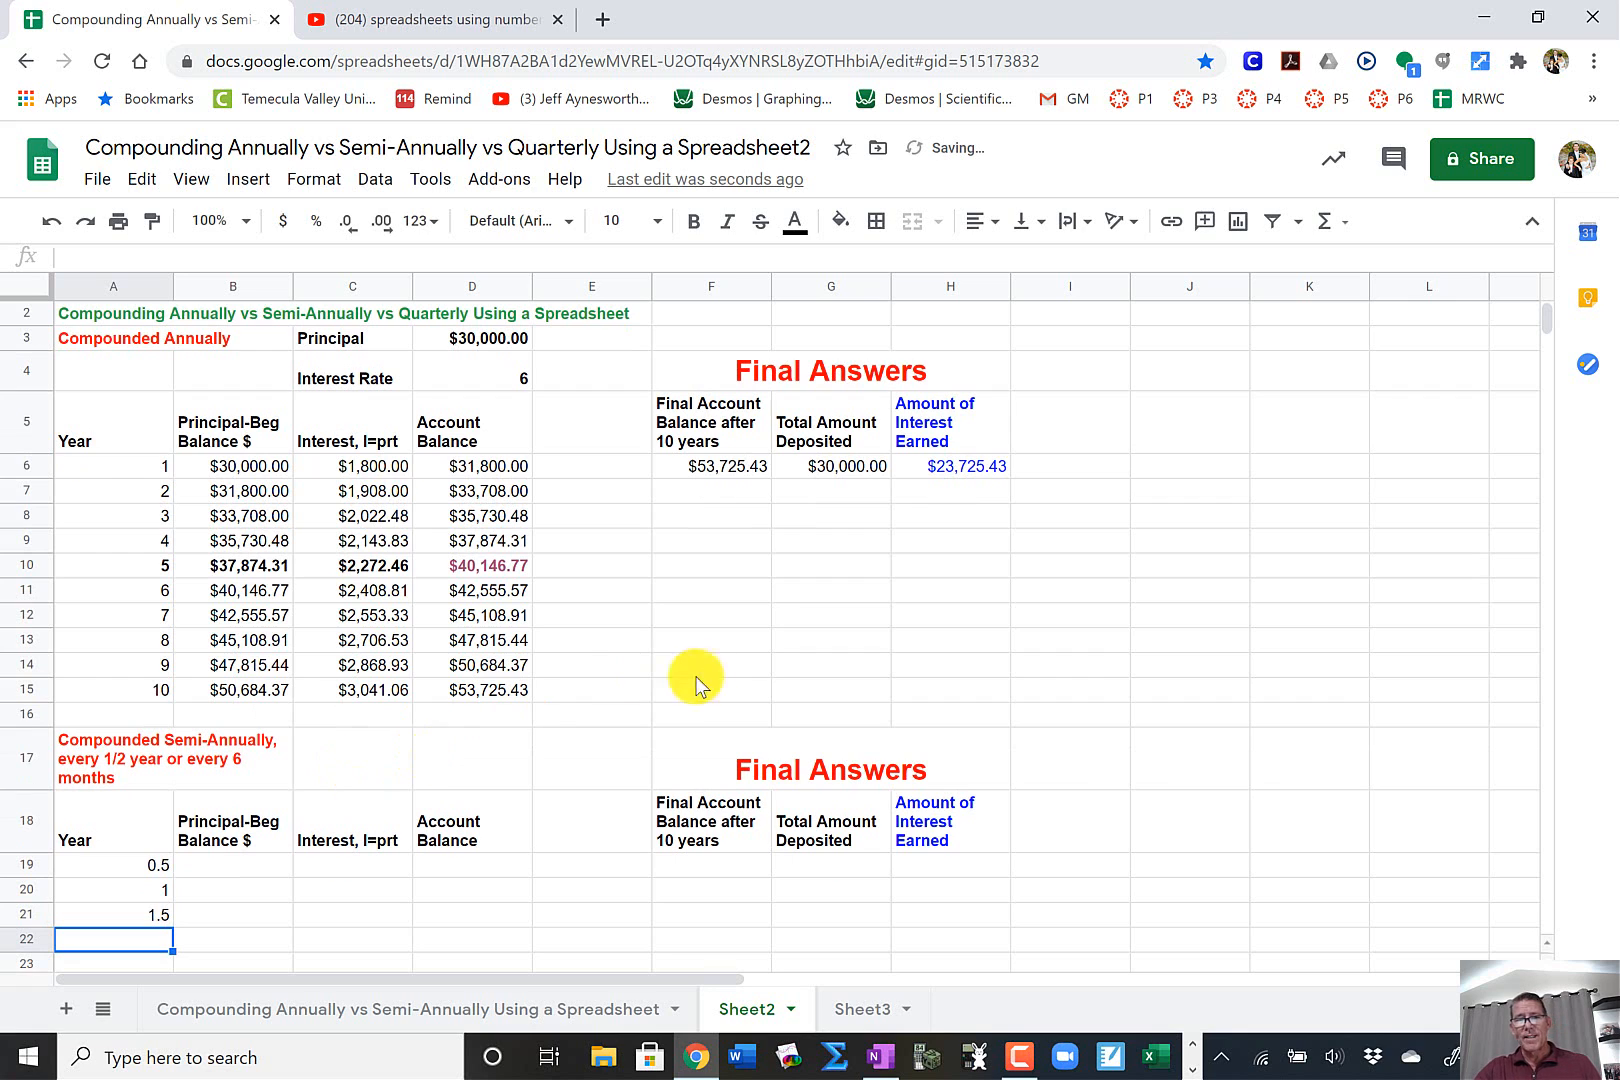
- Extend the half-year series from A19:A21 down the Year column to 14 in row 46
scroll(795, 647, down, 3)
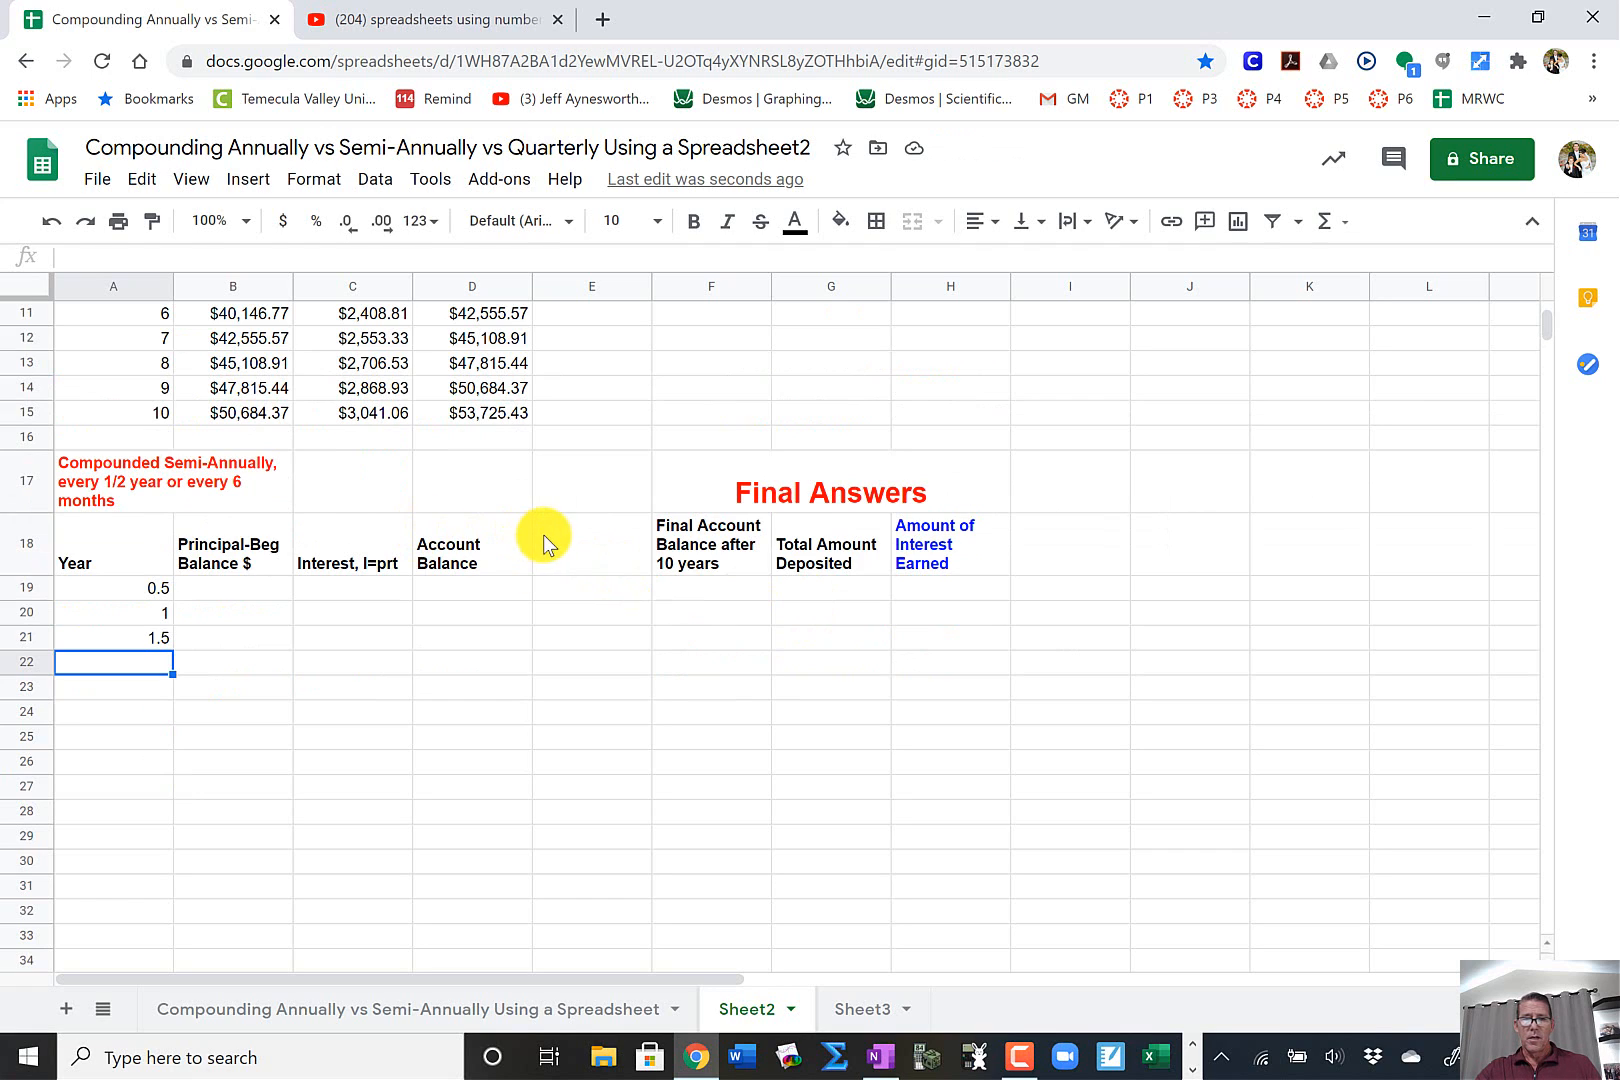
click(148, 596)
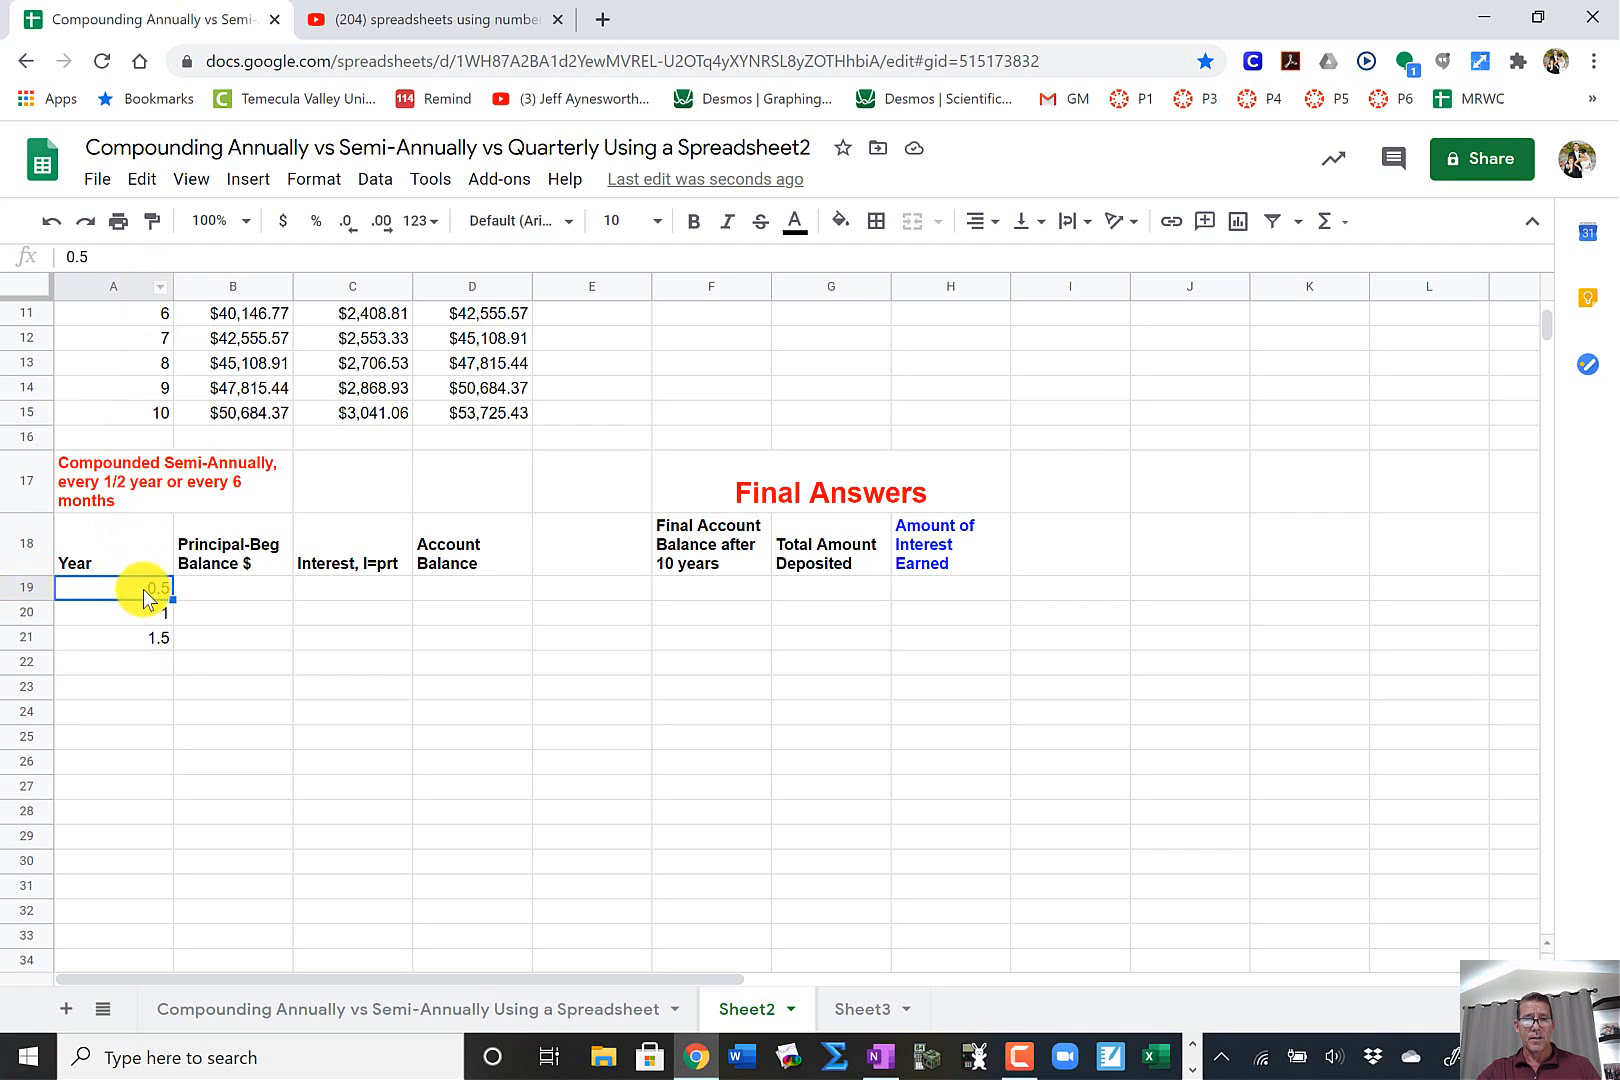
drag(143, 590, 143, 645)
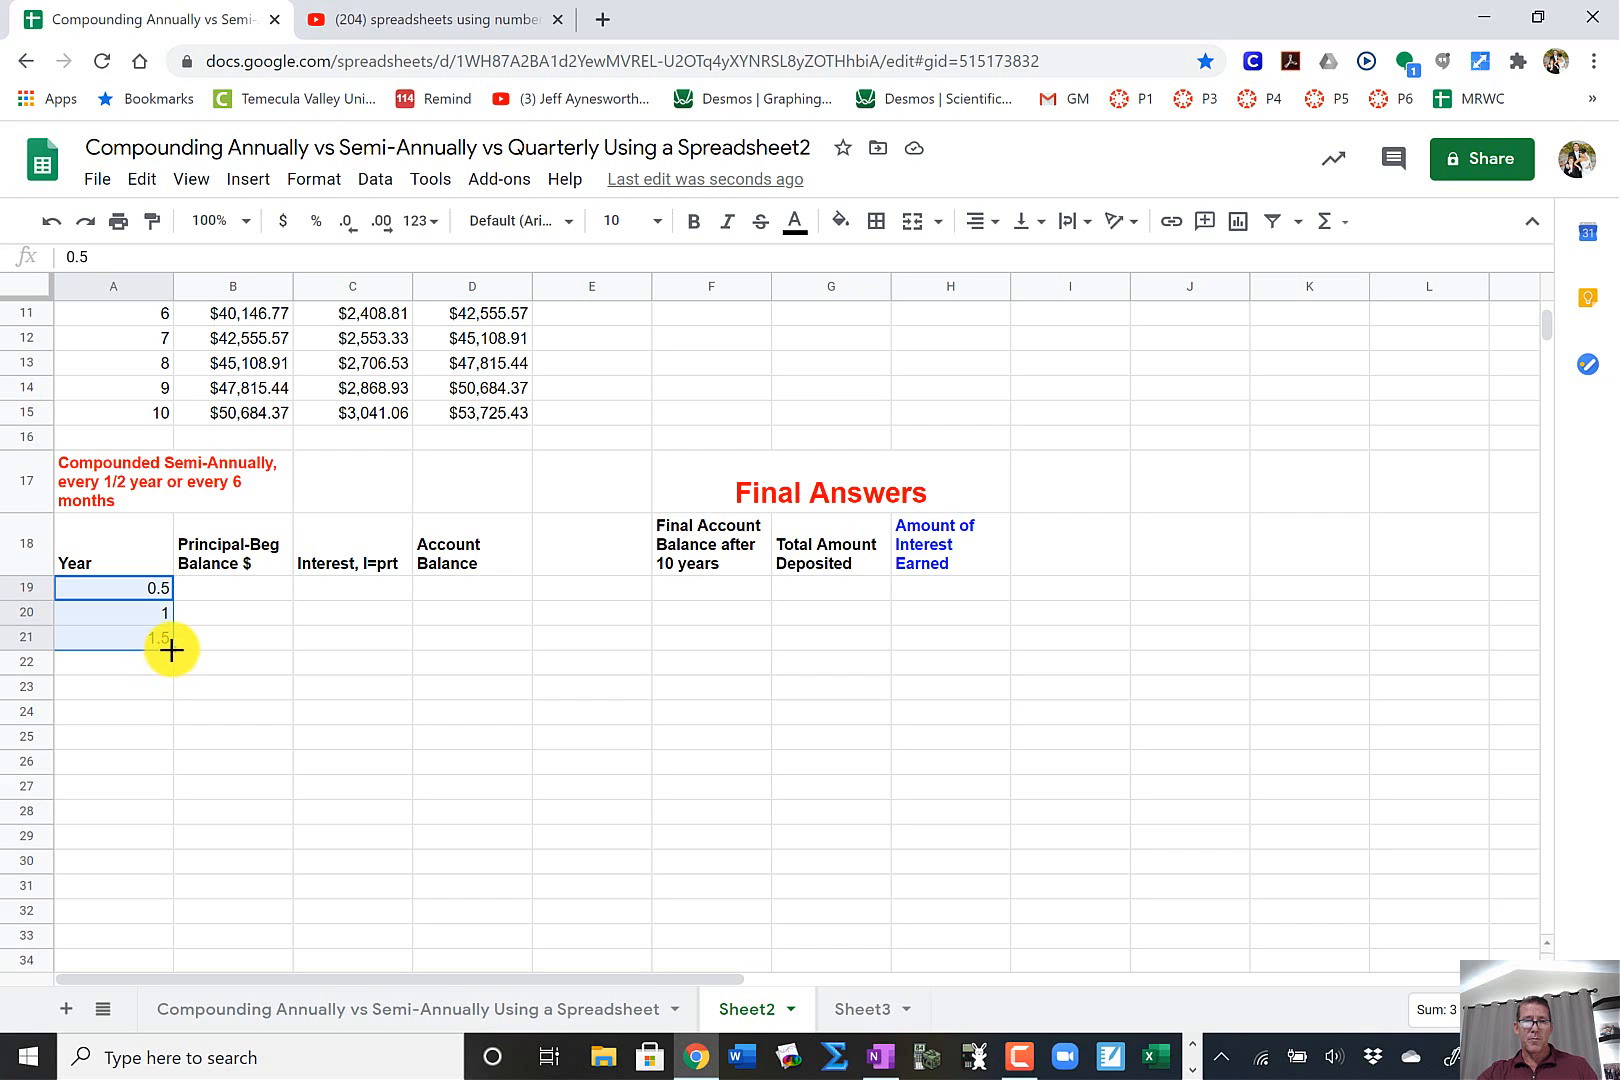
drag(171, 650, 152, 940)
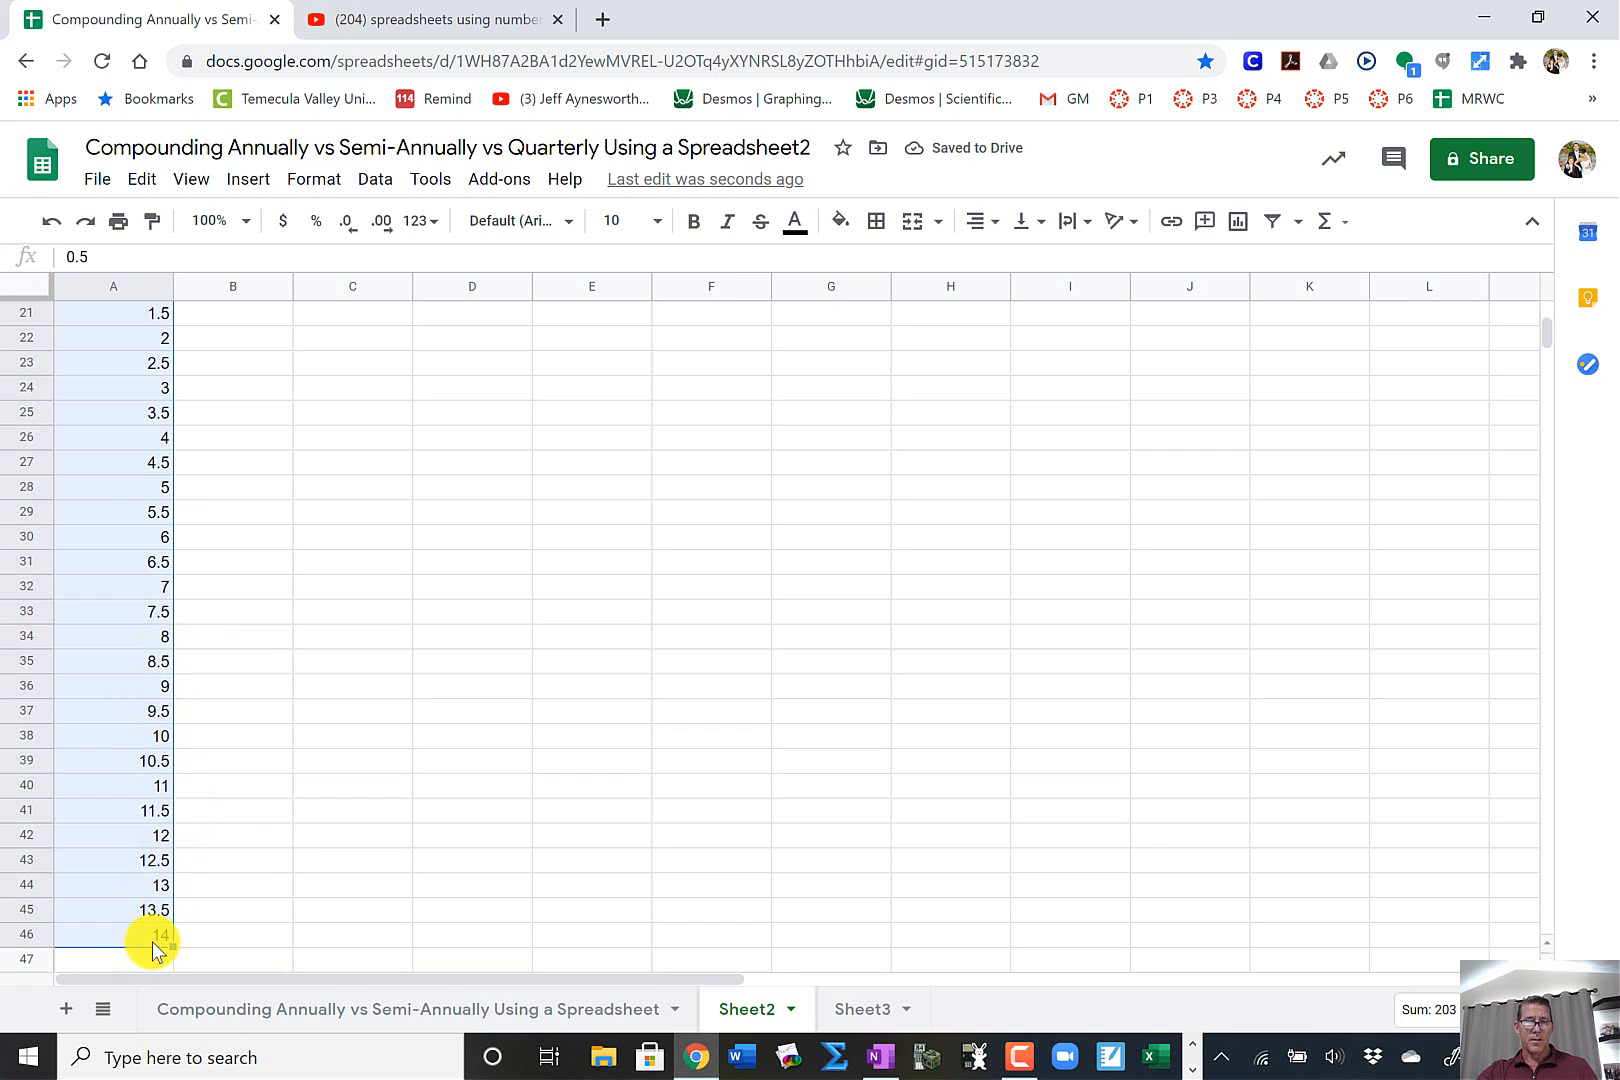
- Clear the surplus Year values beyond 10, from 10.5 in A39 to 14 in A46
click(149, 764)
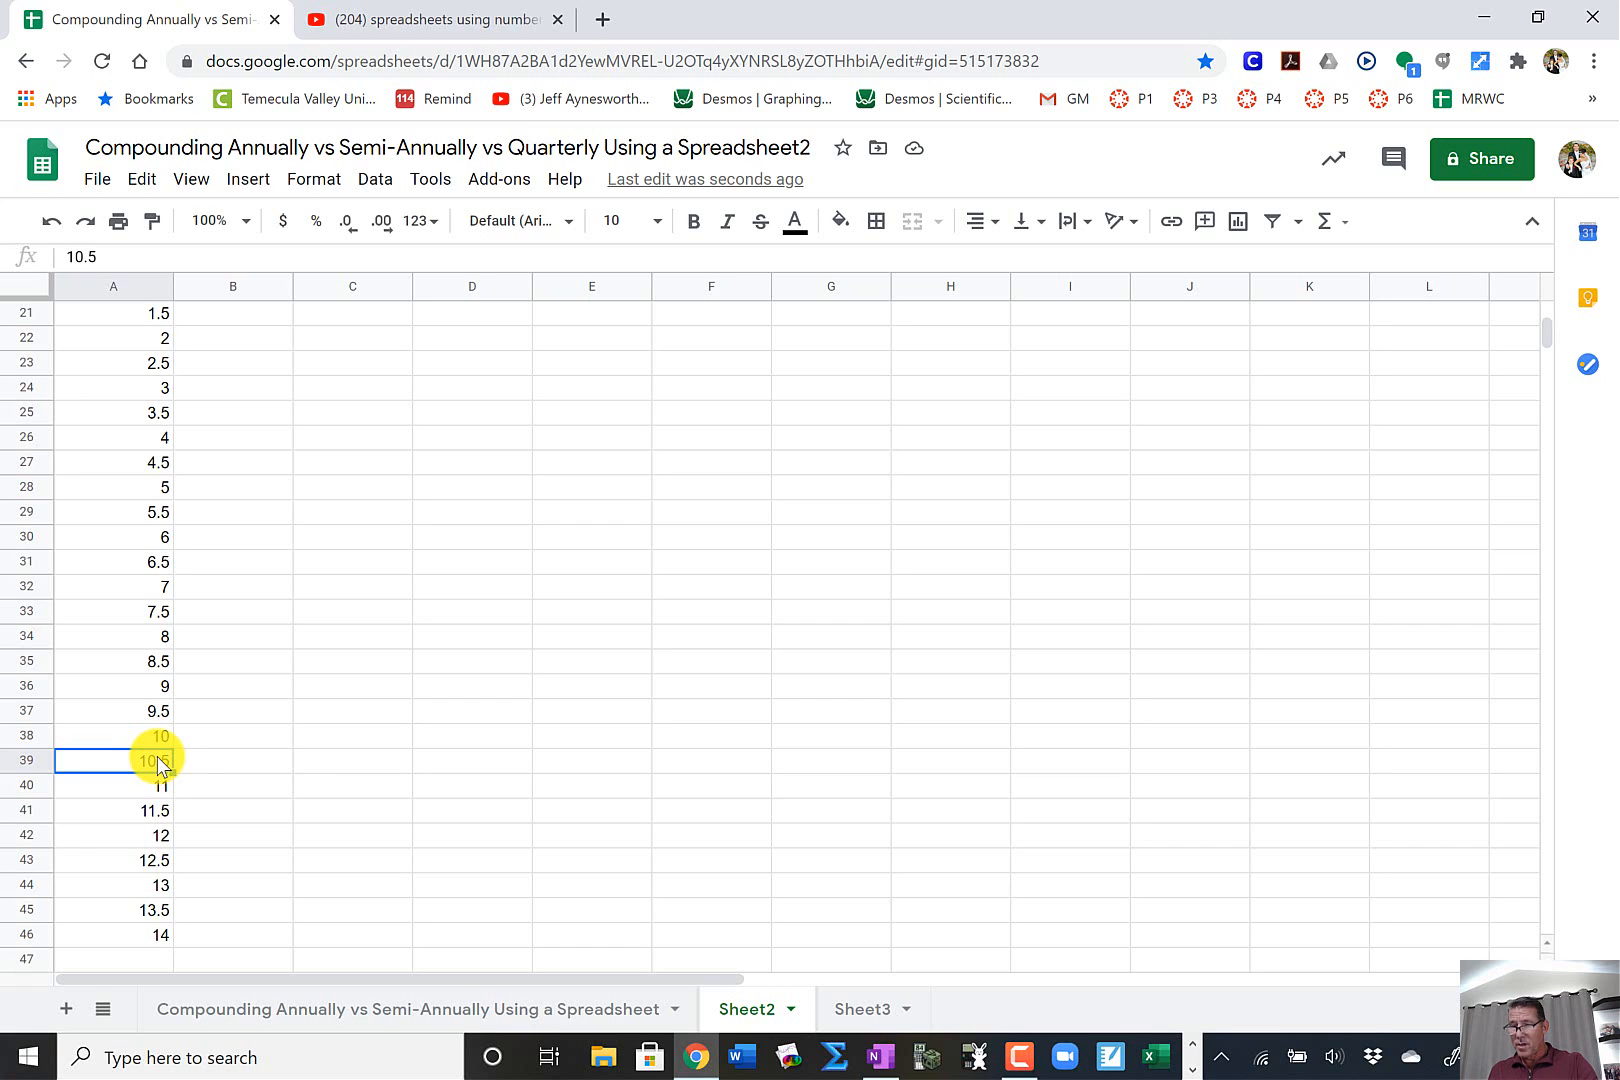
key(BackSpace)
key(Return)
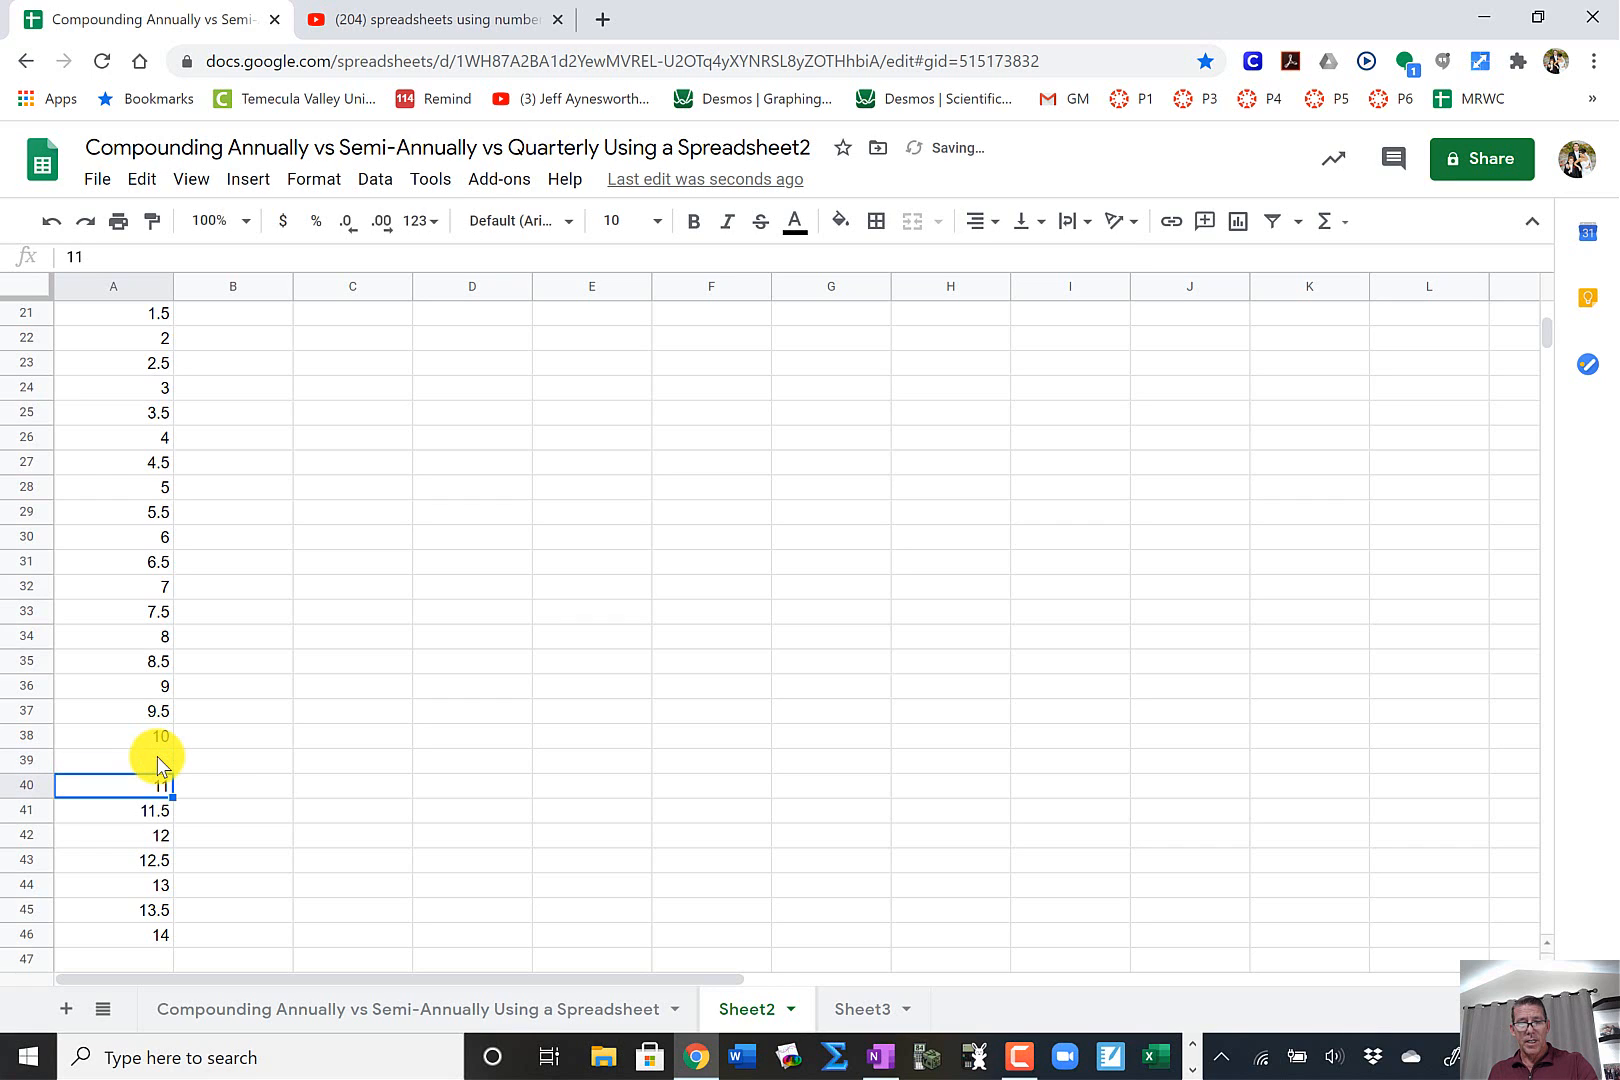
key(BackSpace)
key(Return)
key(BackSpace)
key(Return)
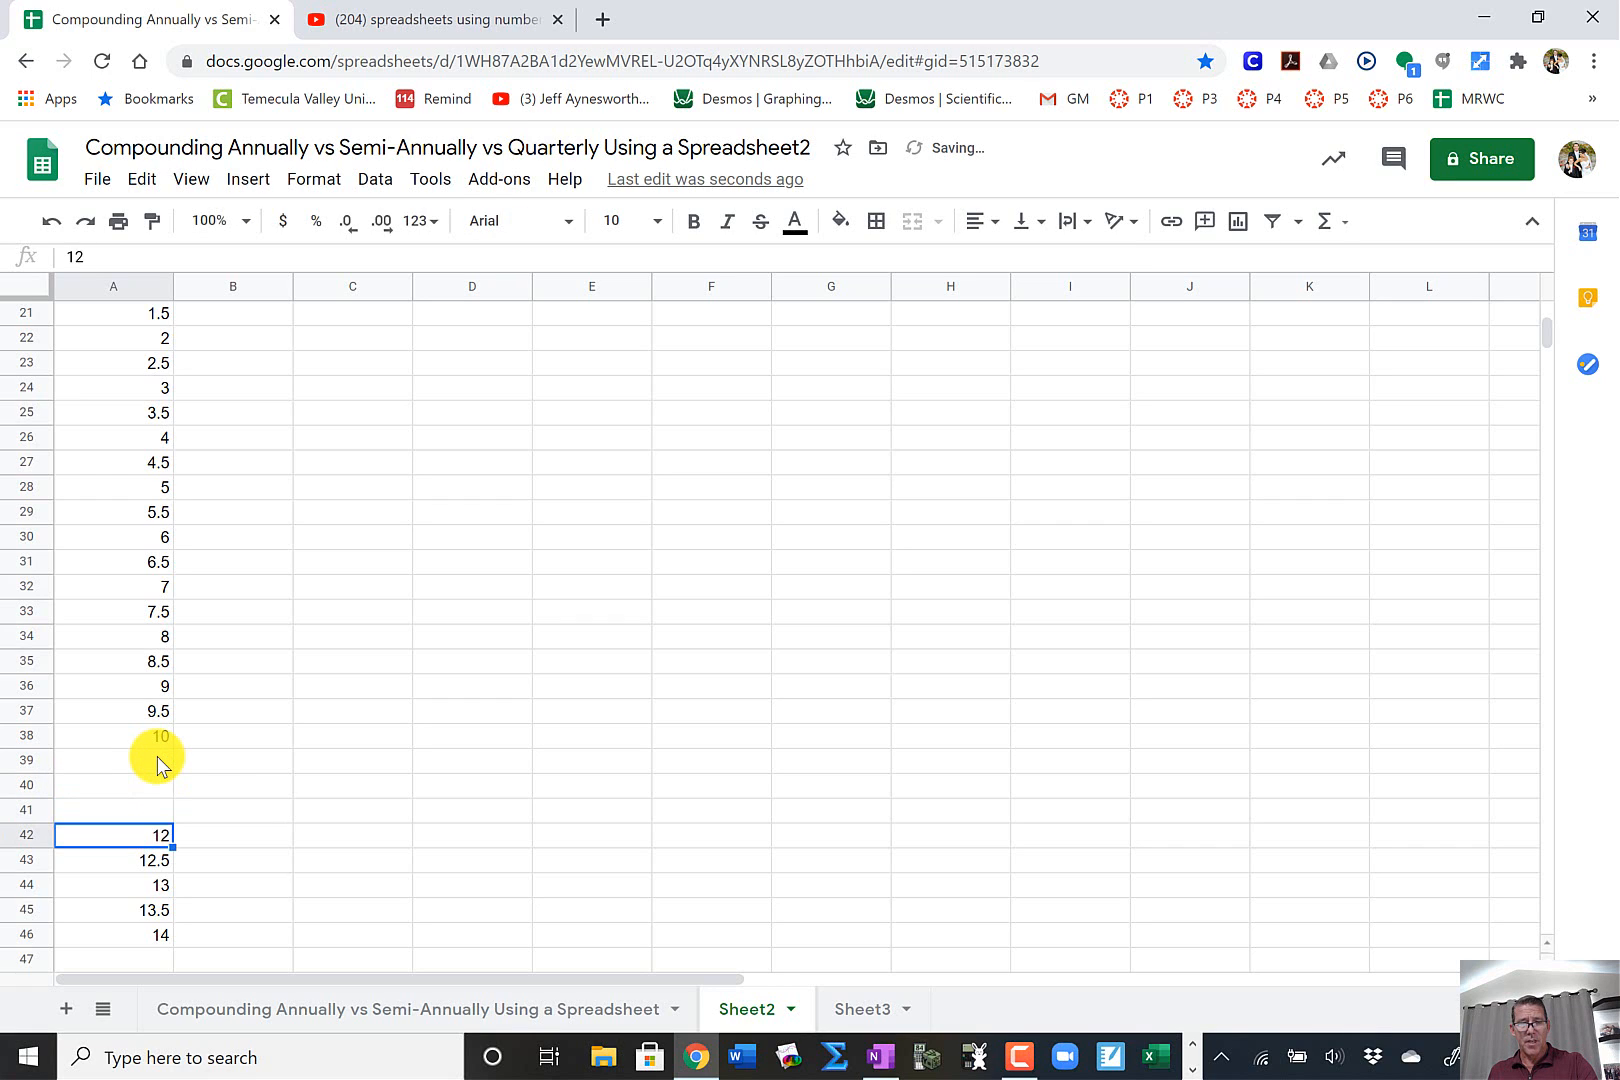
key(BackSpace)
key(Return)
key(BackSpace)
key(Return)
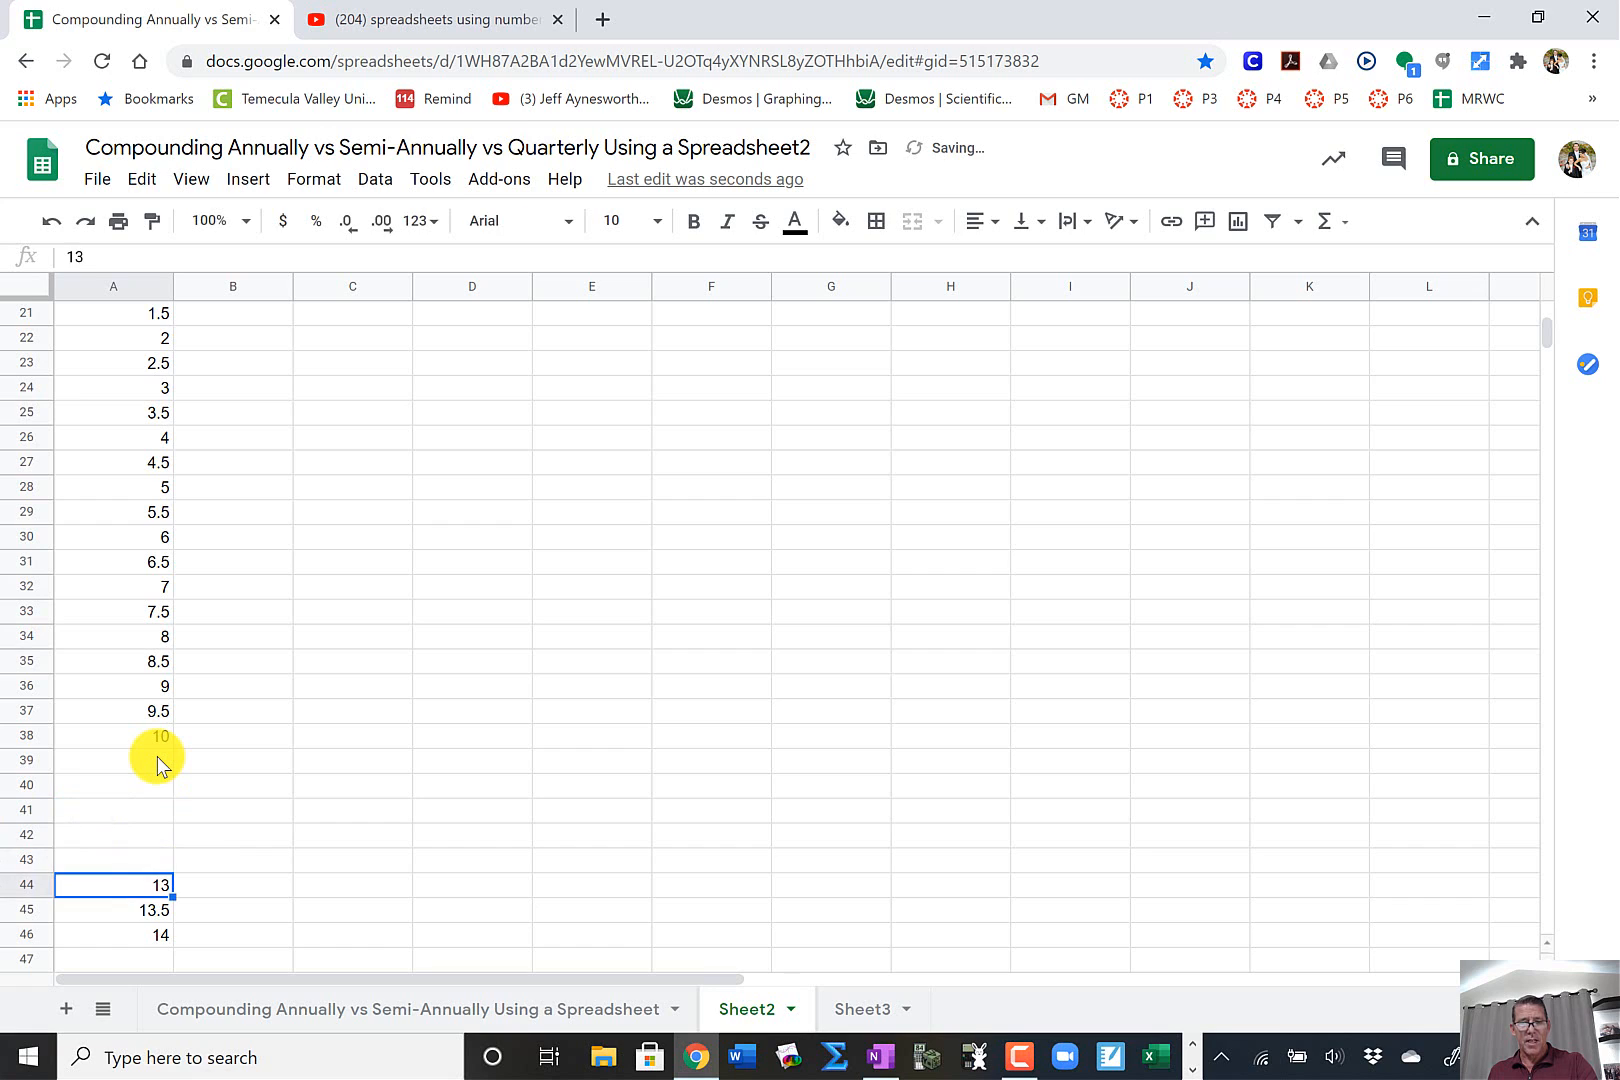
key(Delete)
key(Return)
key(Return)
key(Delete)
key(Return)
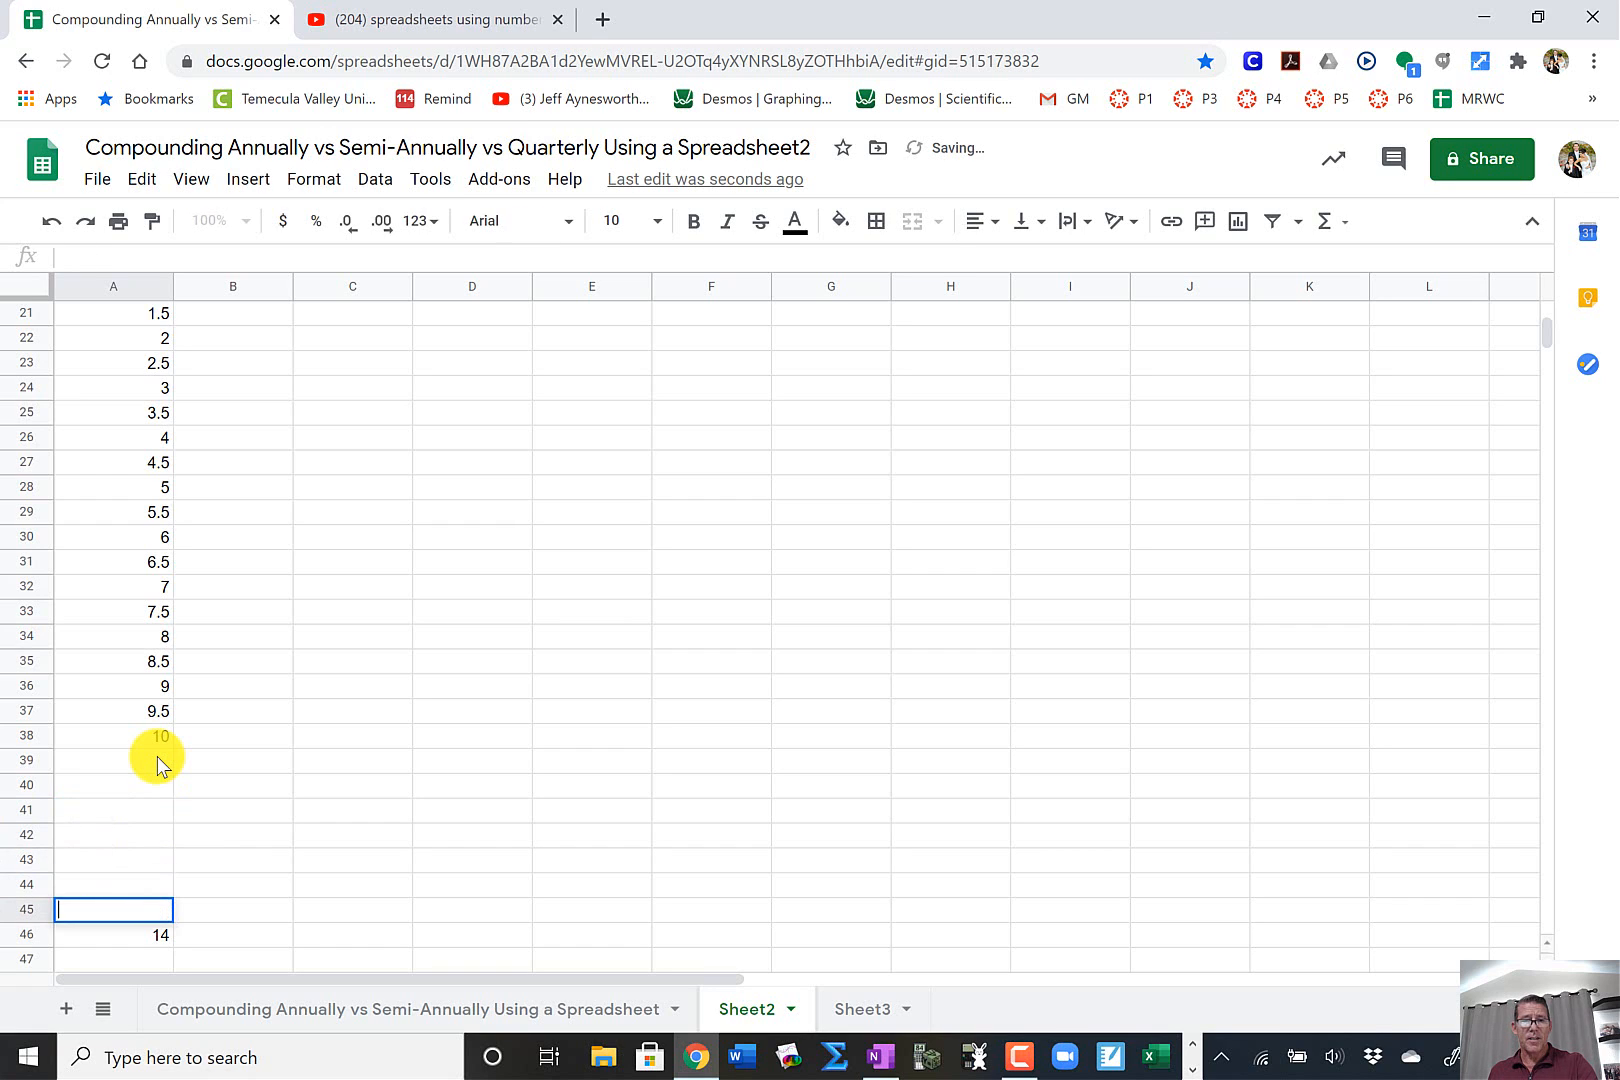
key(Return)
key(Return)
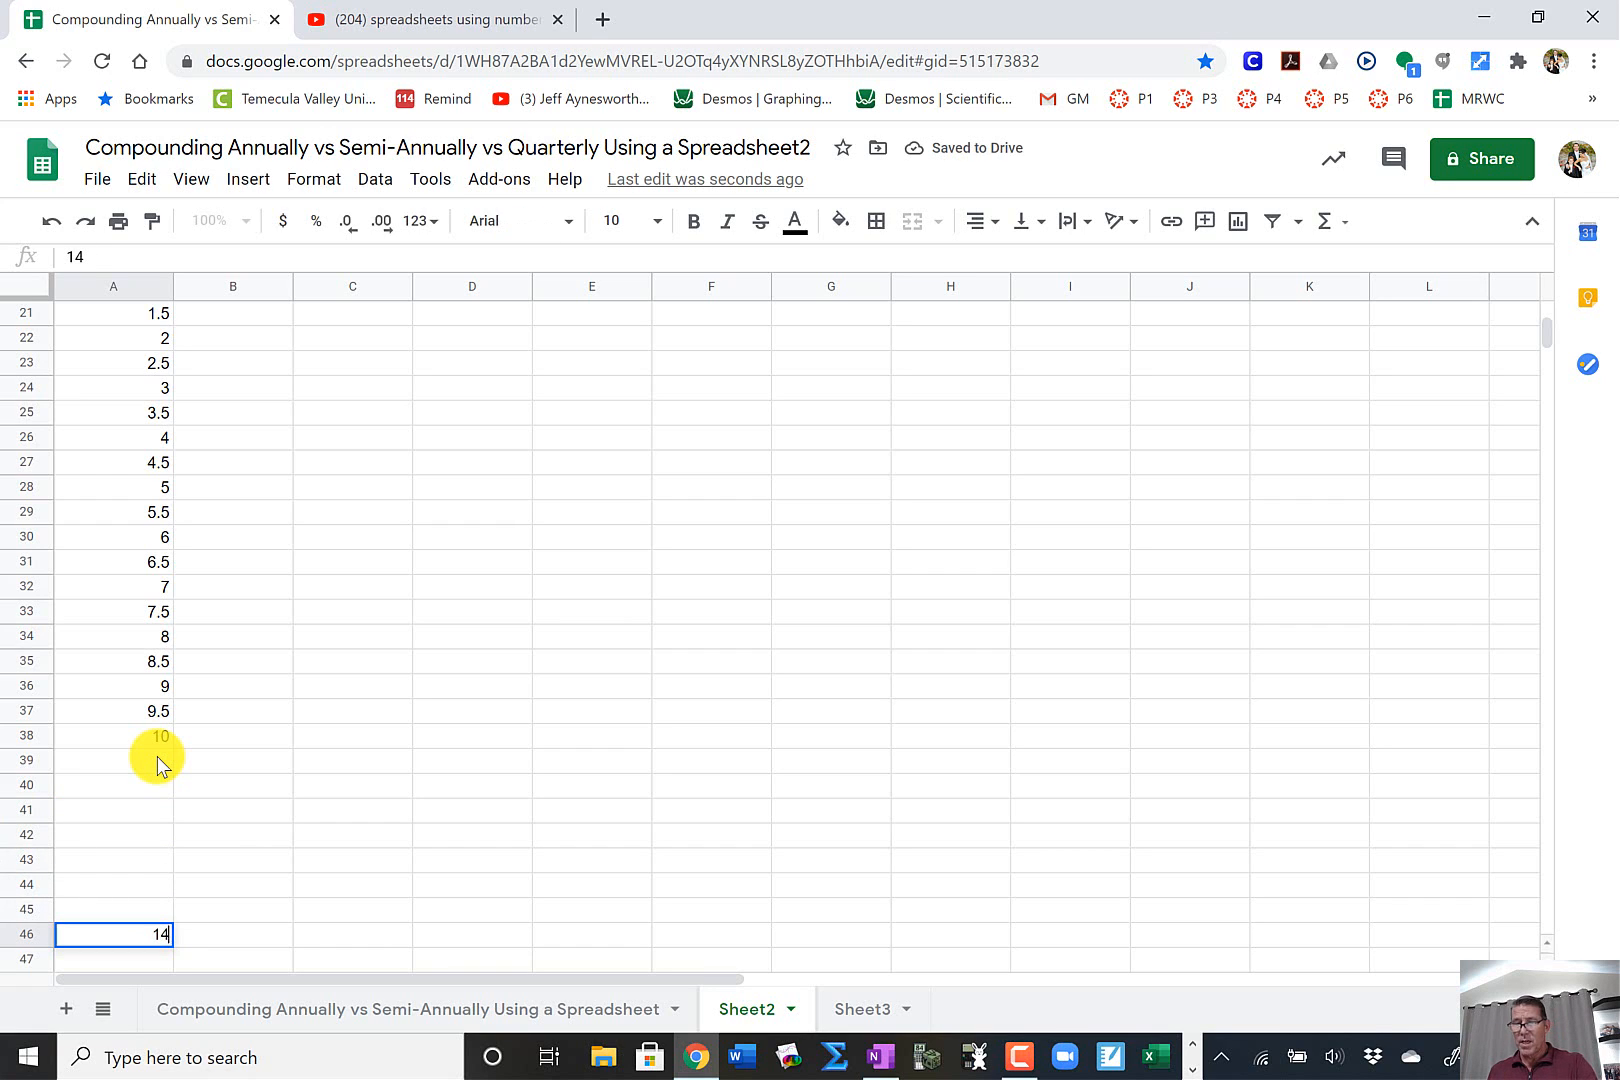
key(BackSpace)
key(Return)
key(Up)
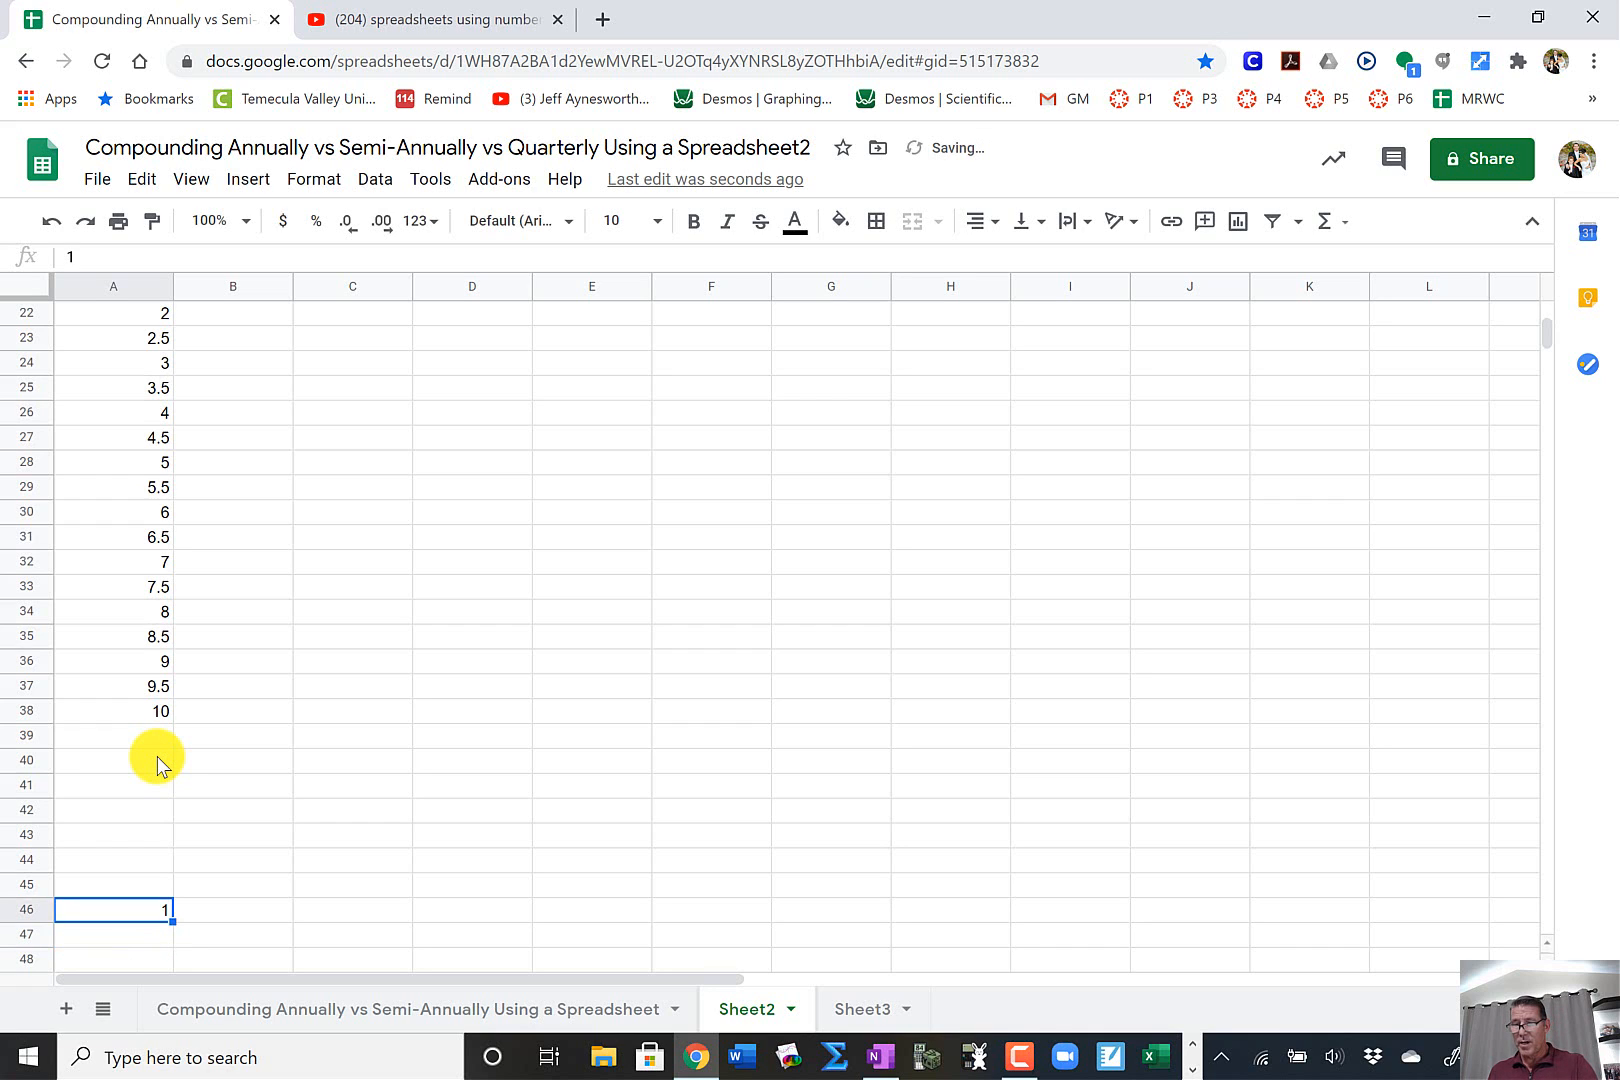
key(Delete)
key(Return)
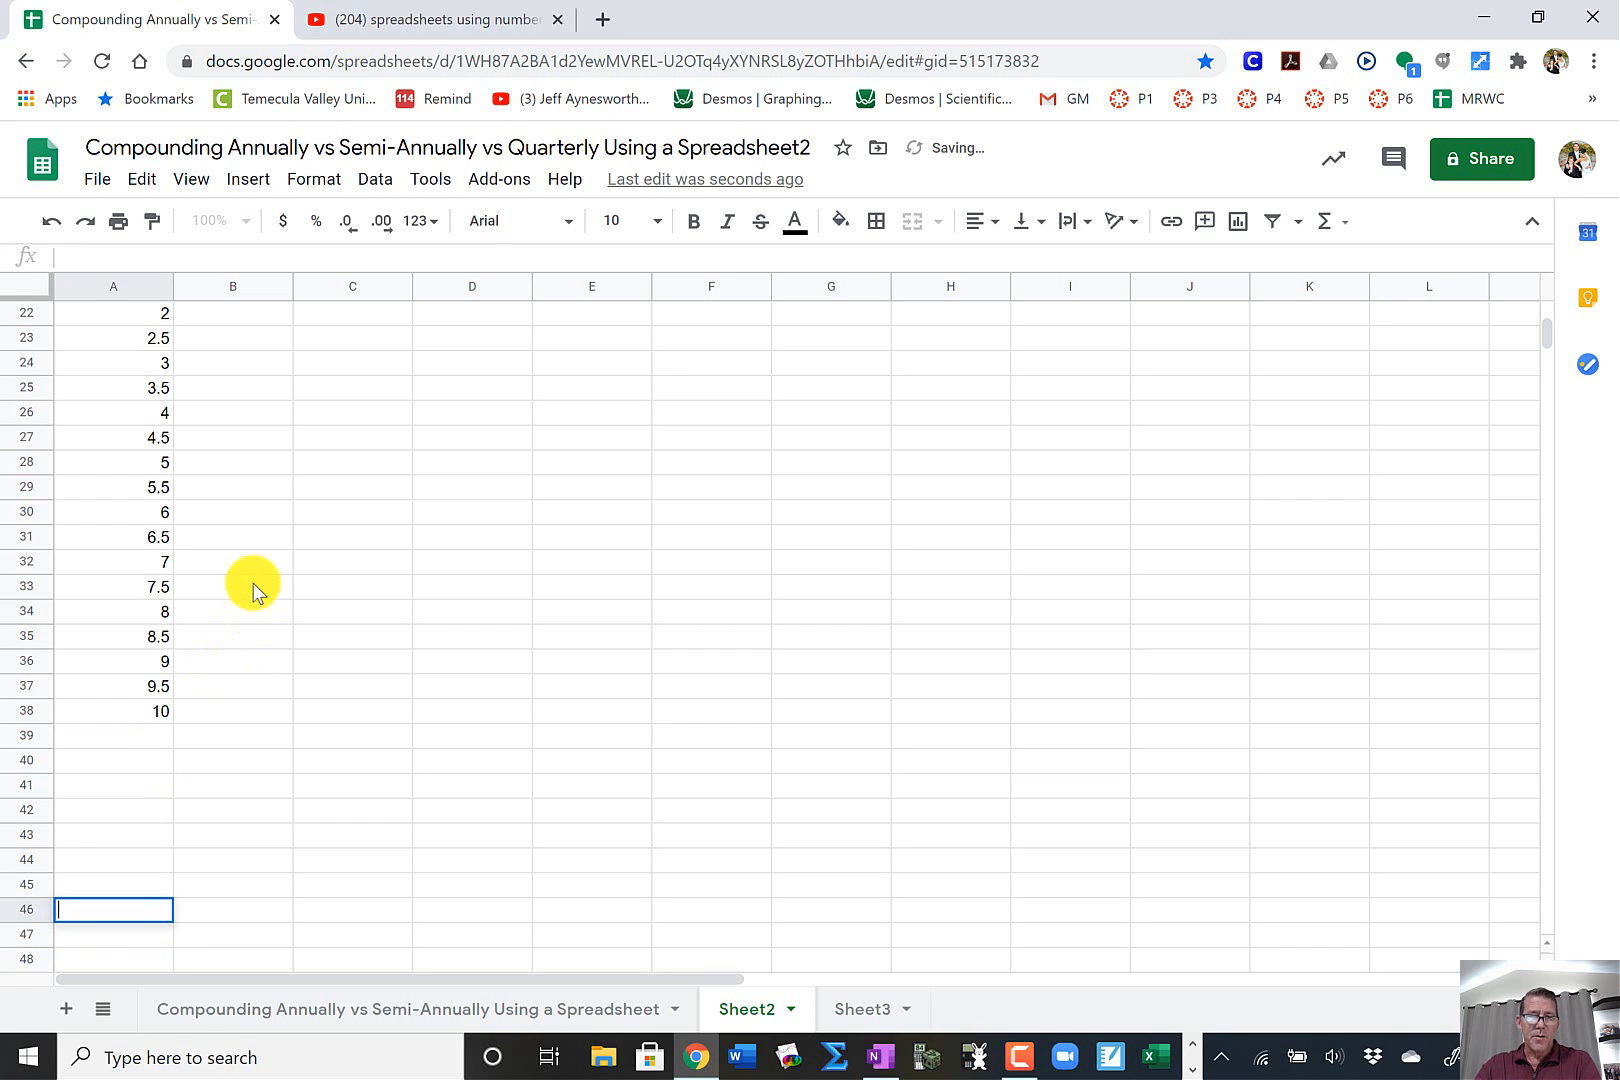
- Insert one blank row below row 17, between the semi-annual title and its column headings
scroll(250, 590, up, 3)
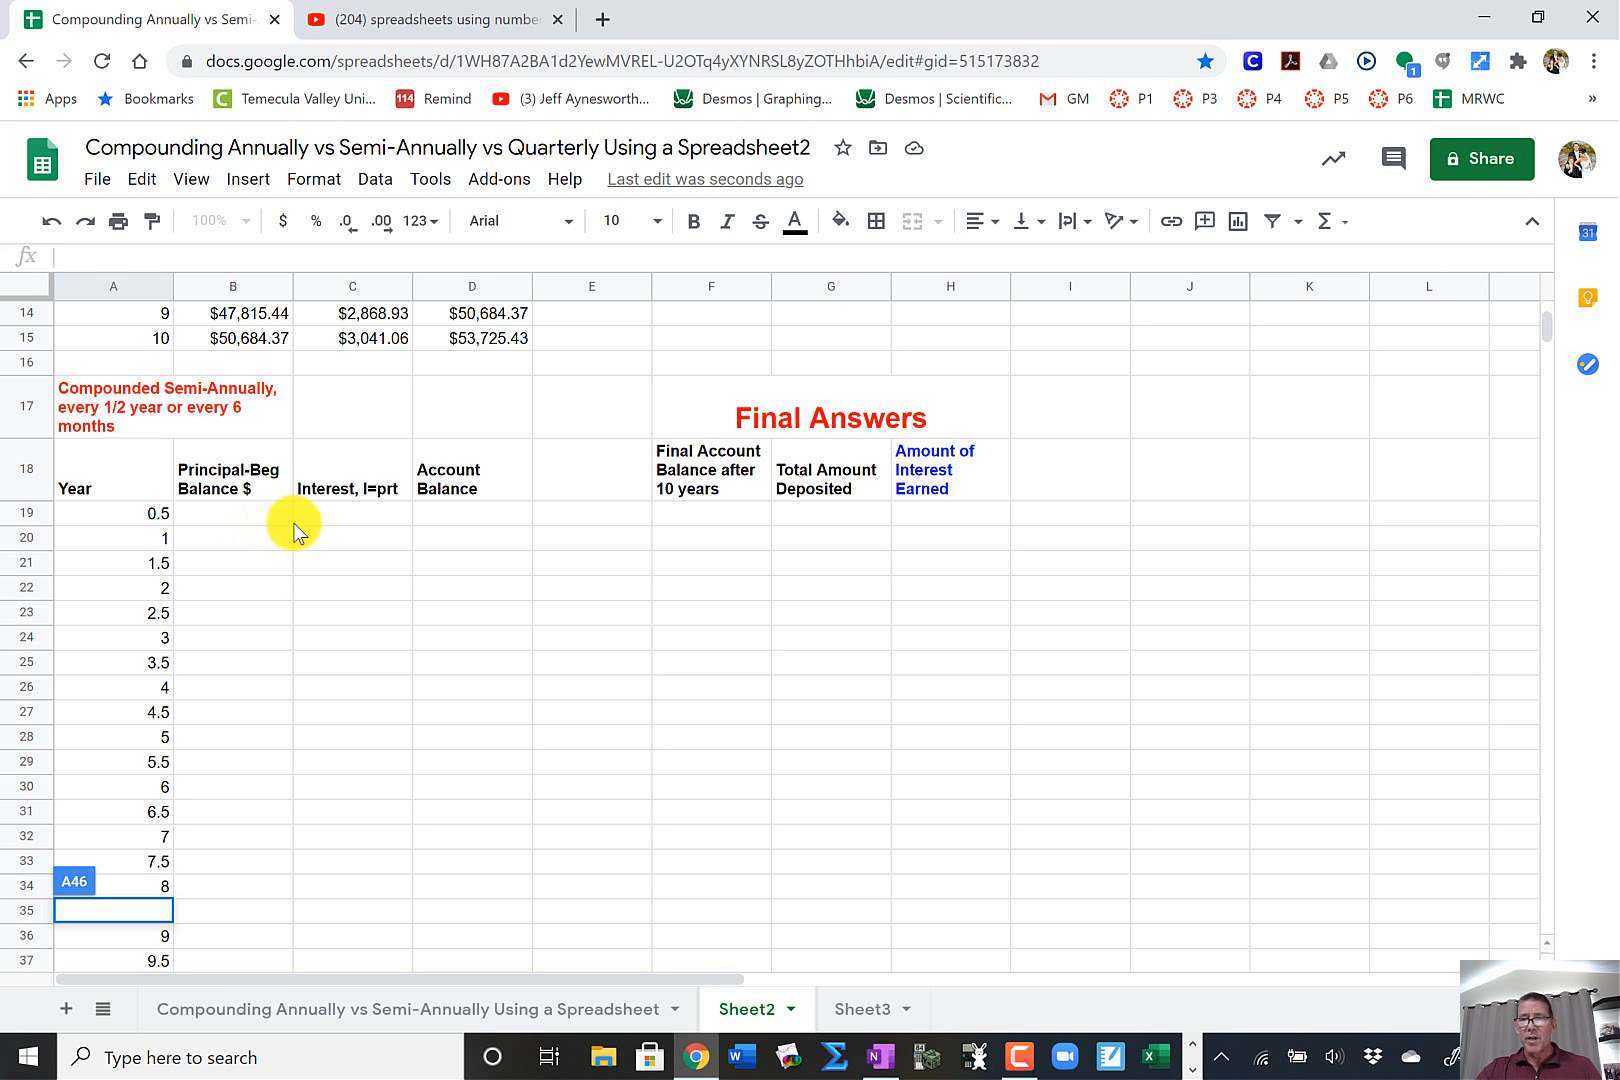
scroll(560, 565, up, 3)
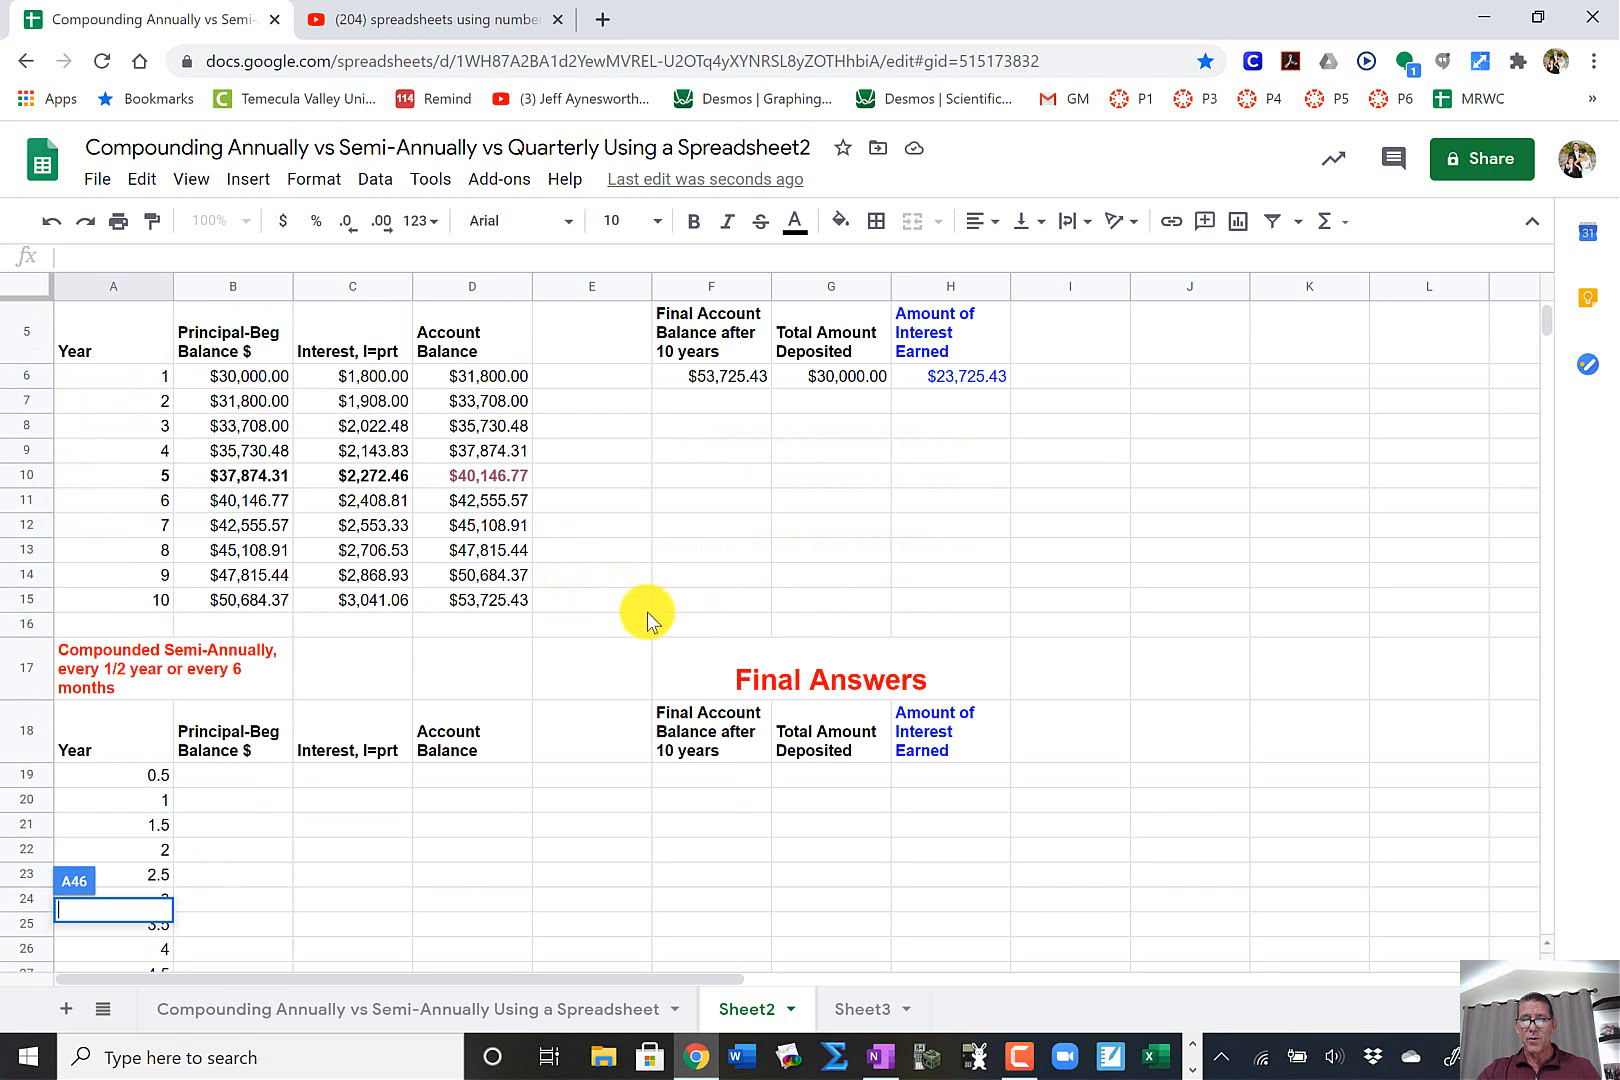
scroll(715, 650, up, 2)
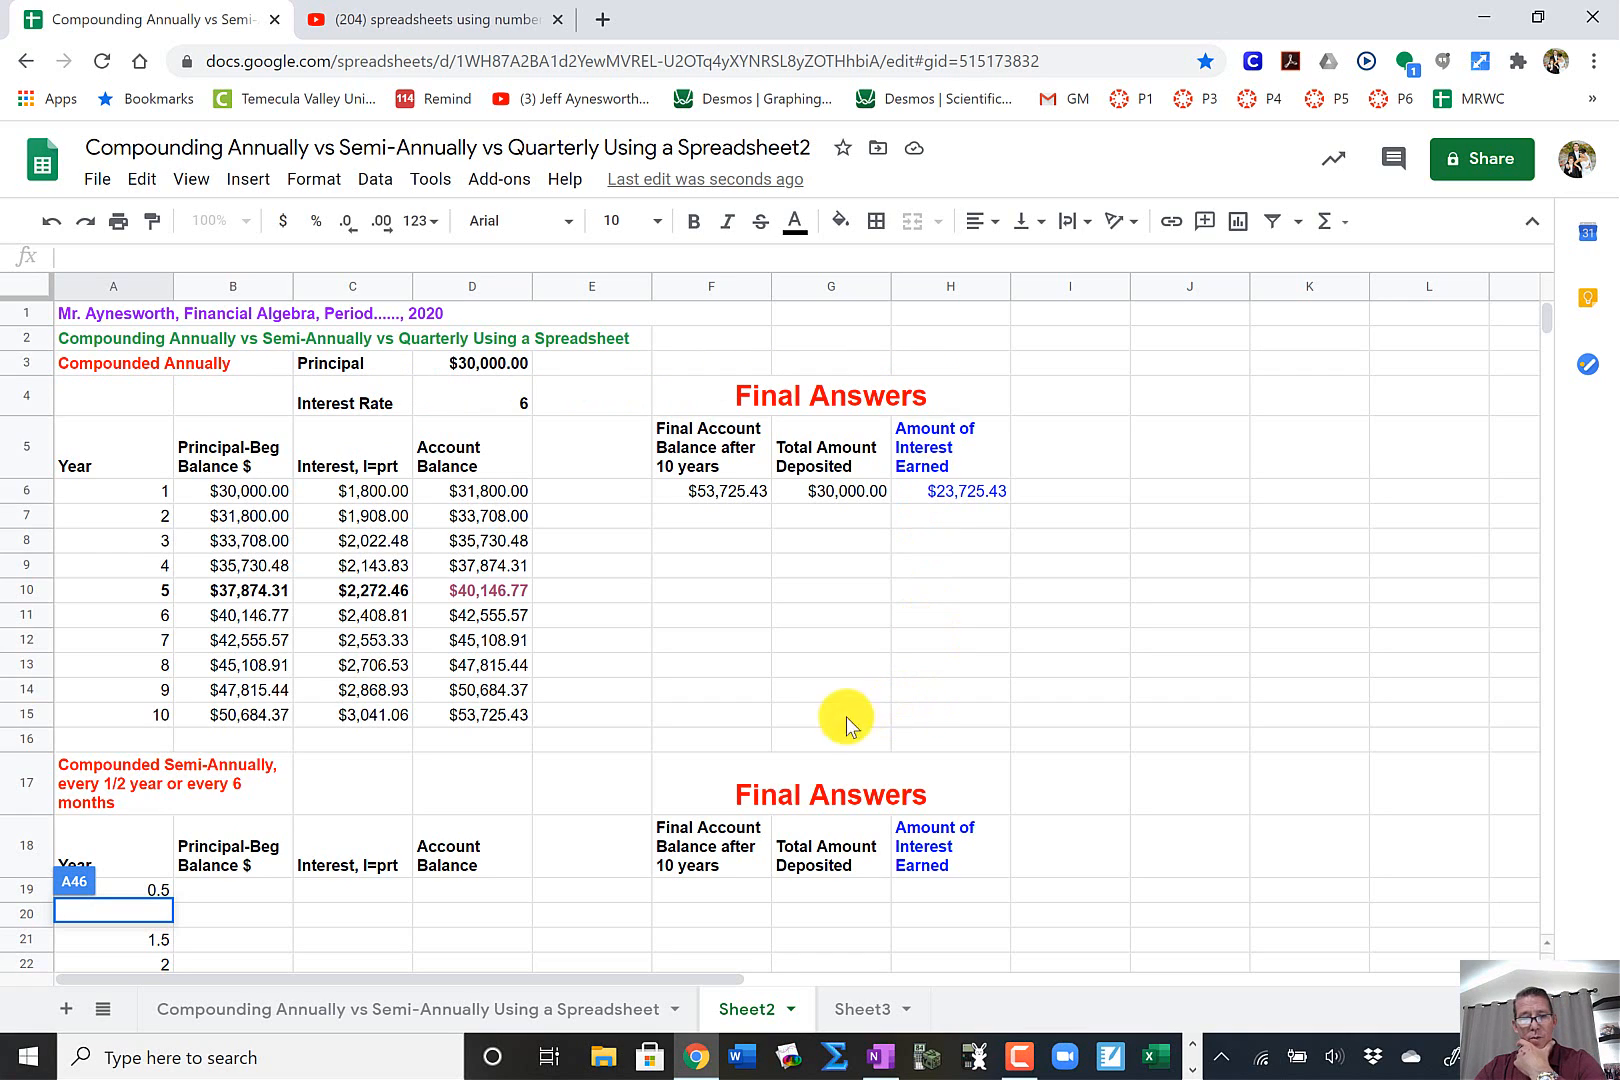
click(35, 835)
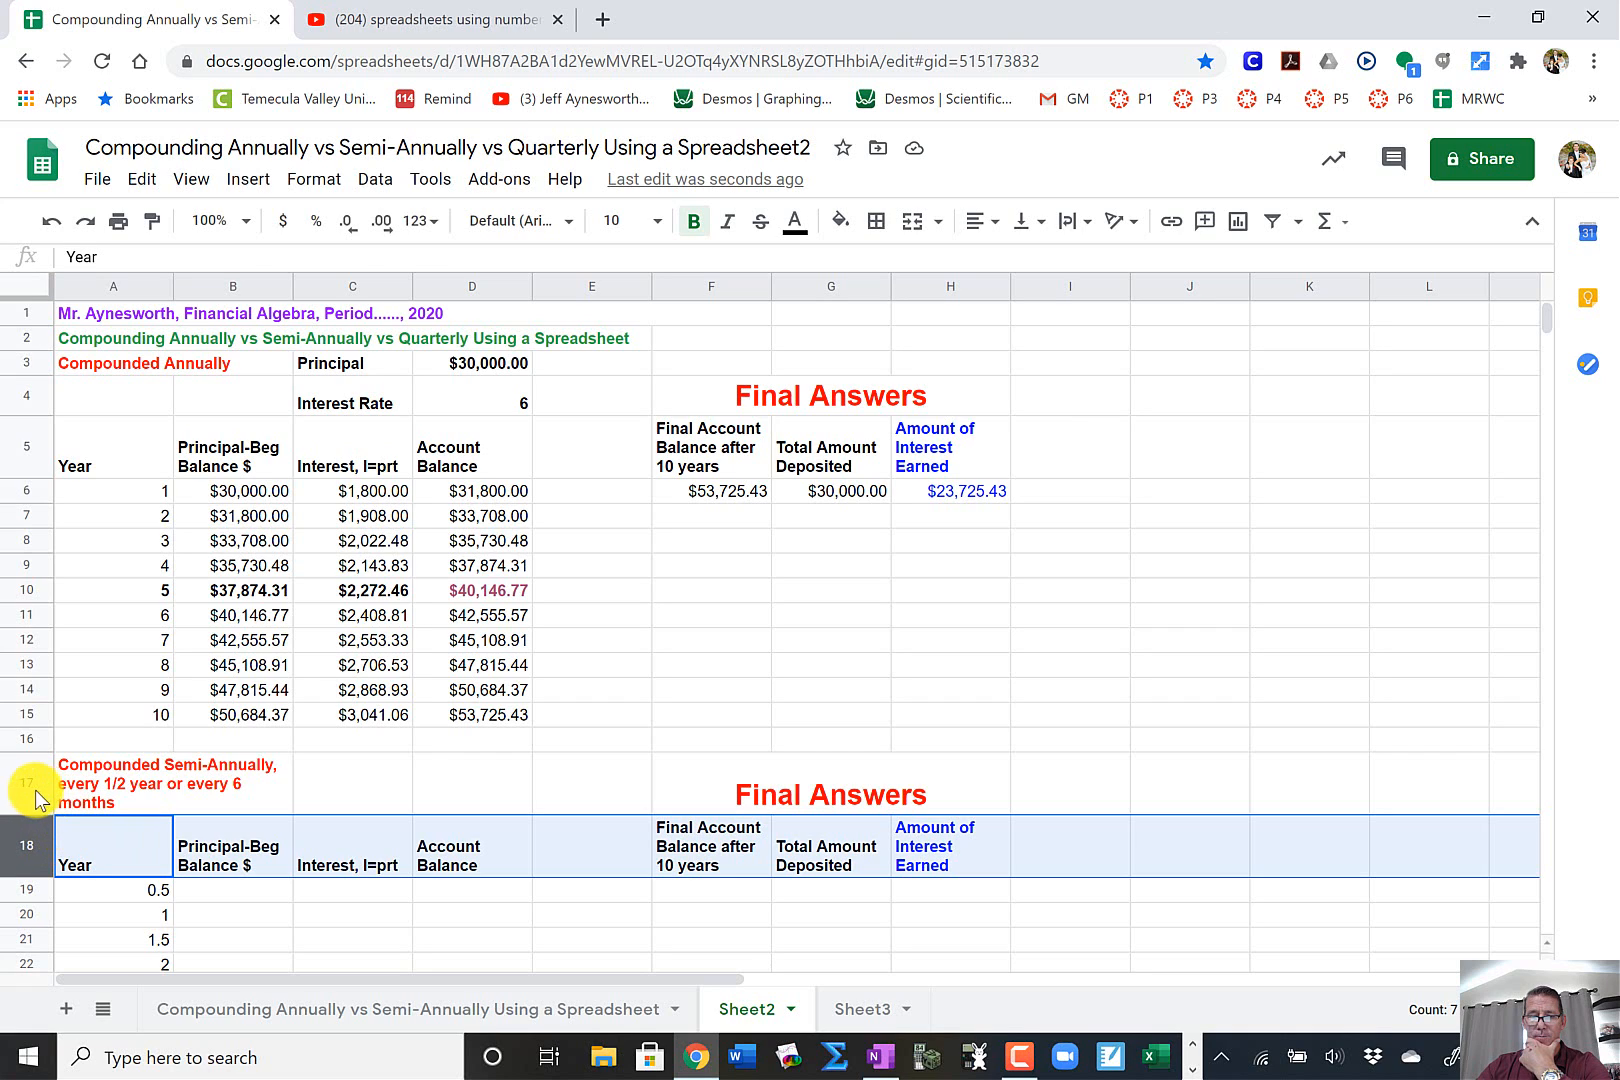
click(30, 790)
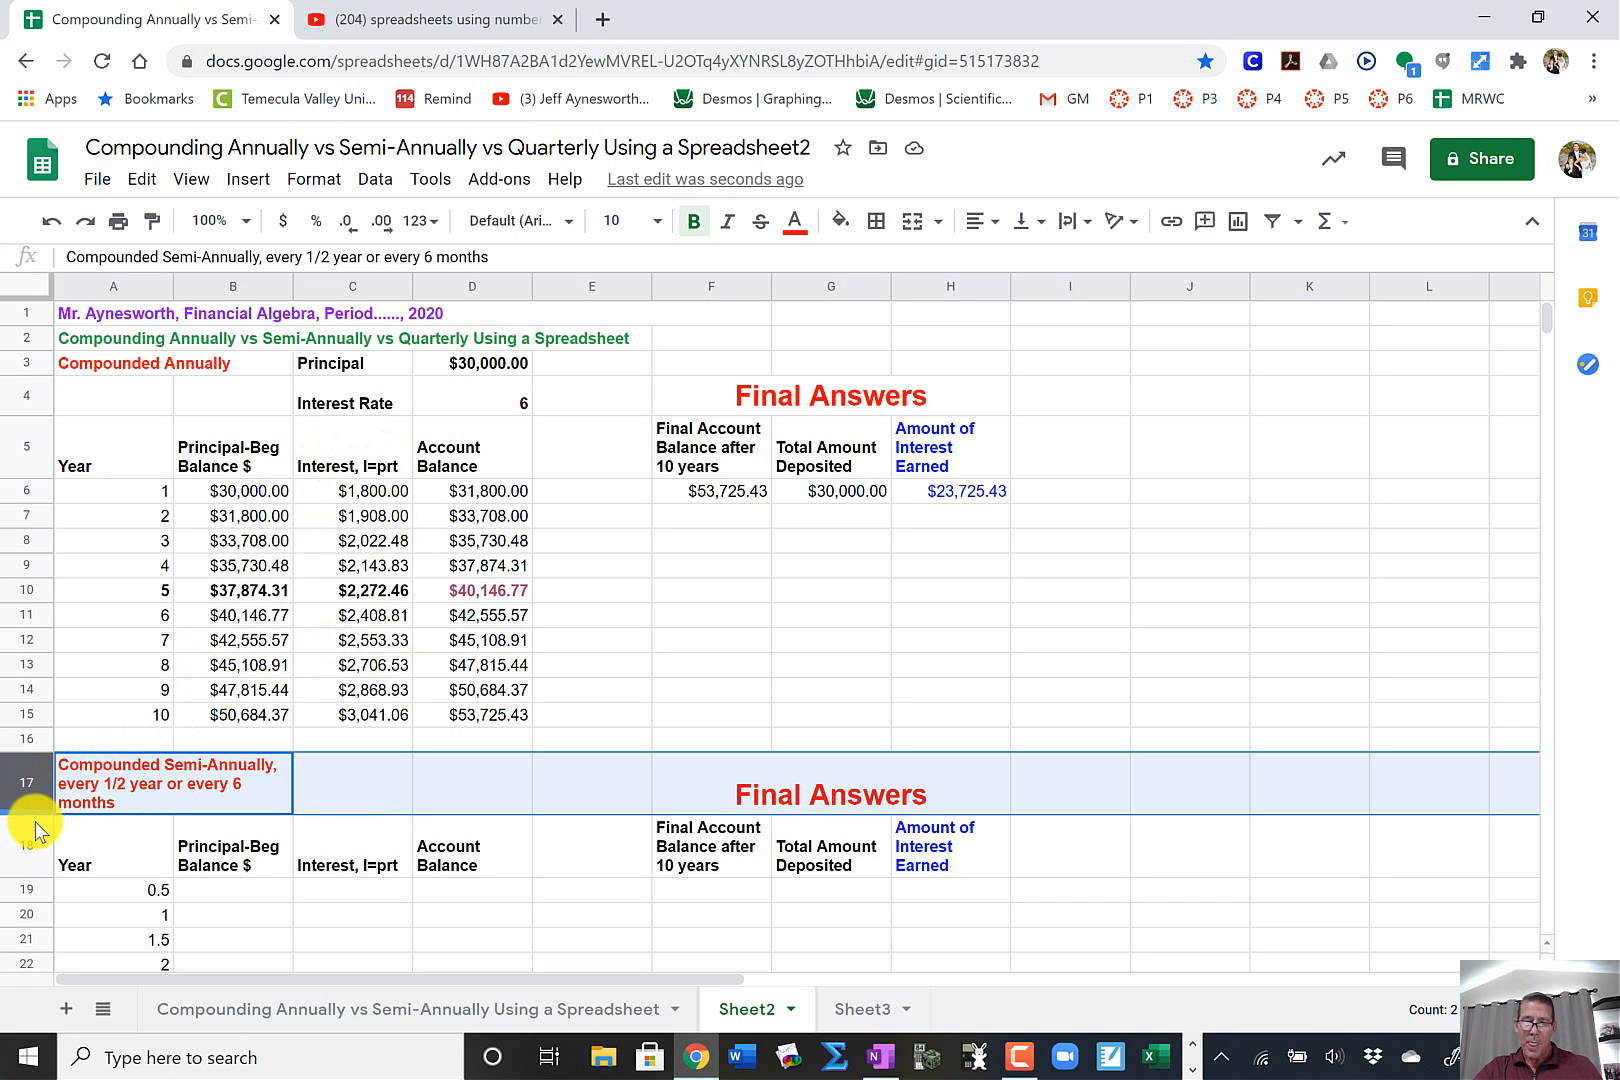
click(27, 860)
click(26, 788)
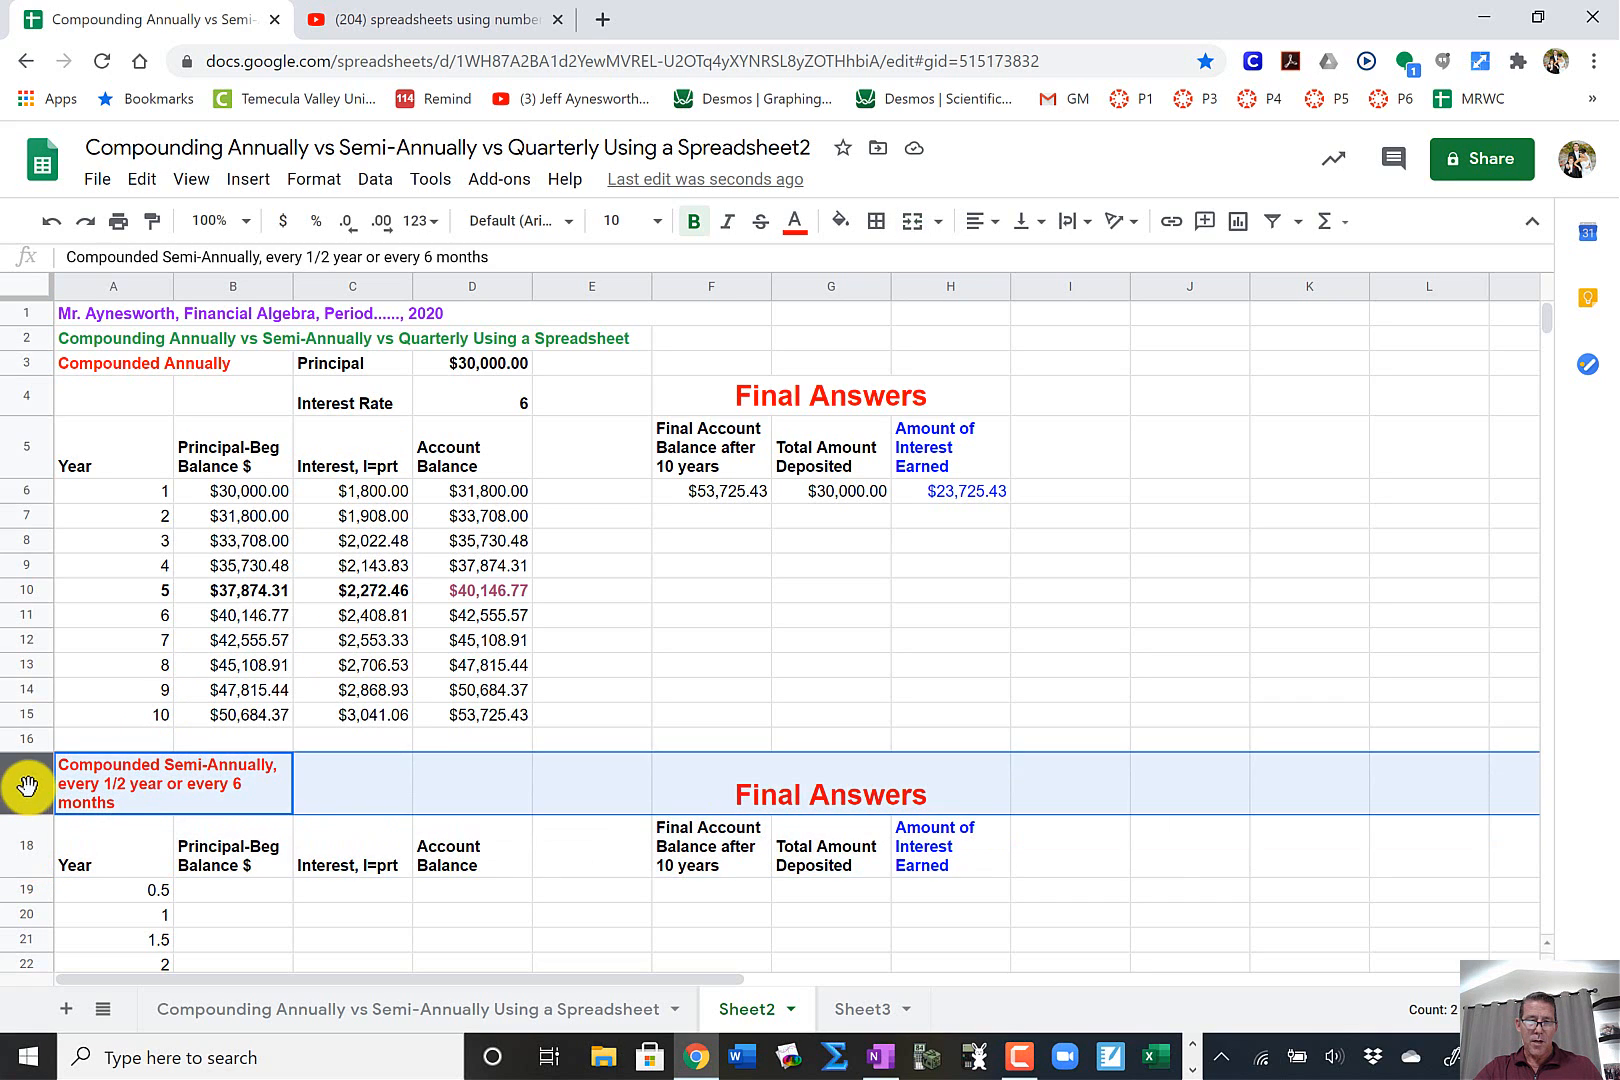
right_click(40, 785)
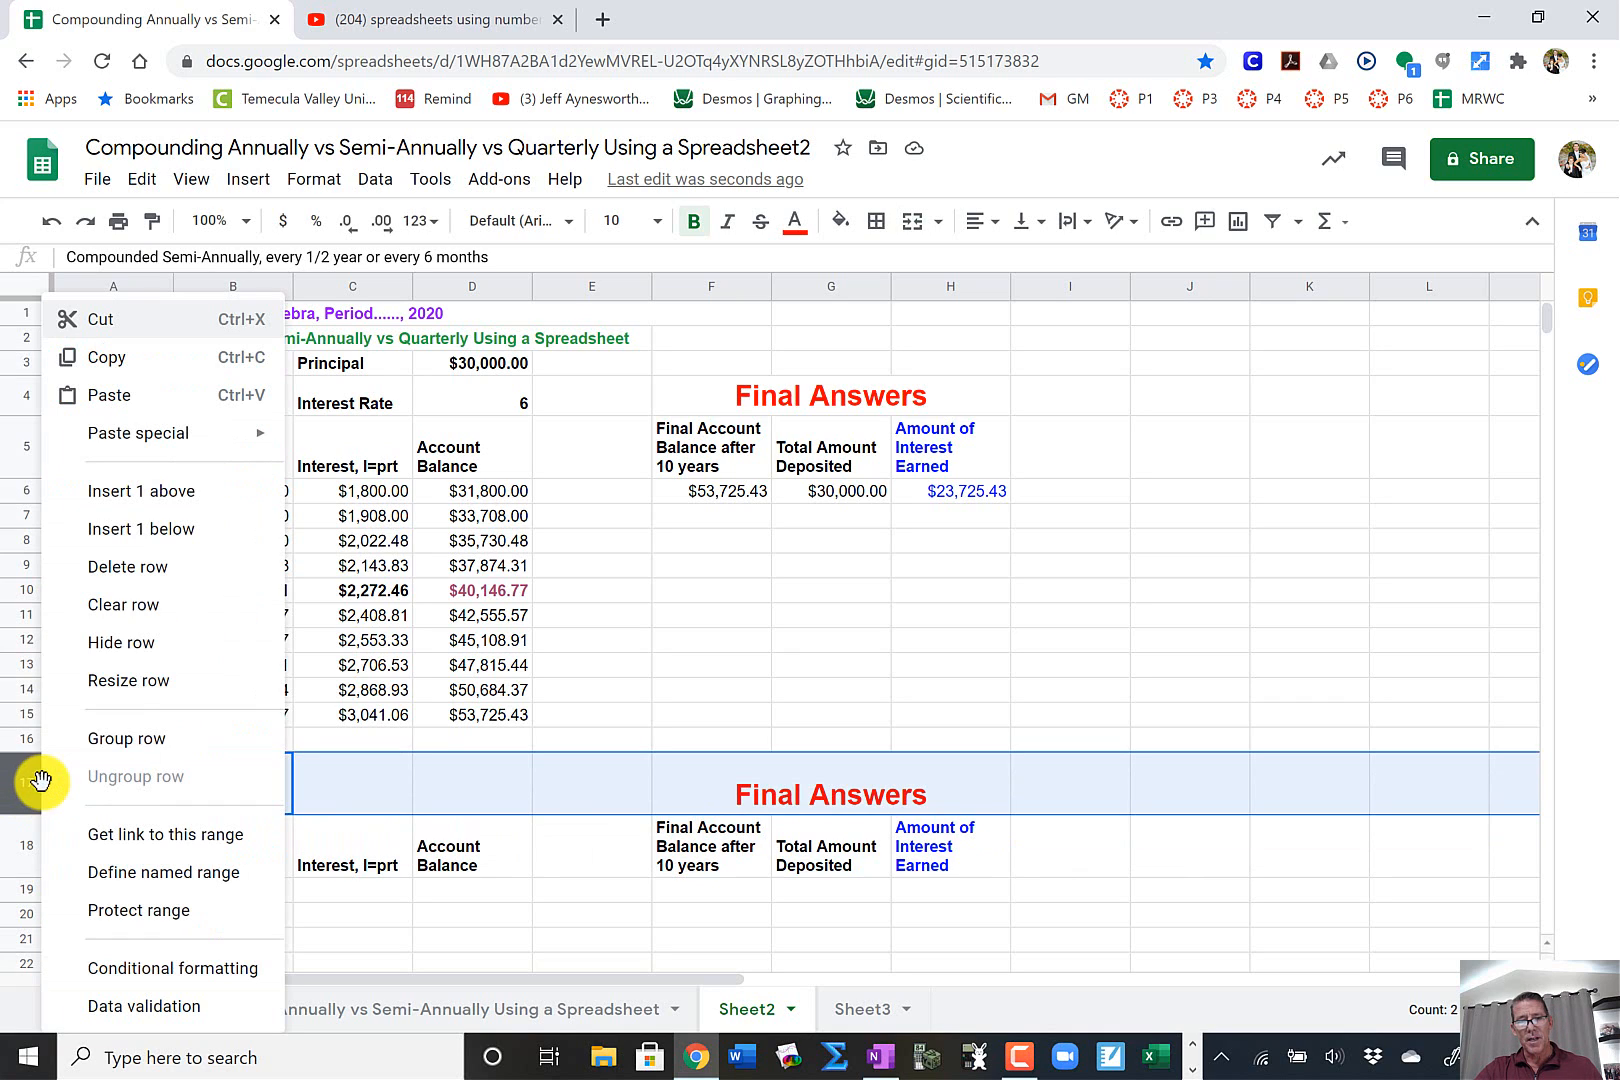
click(165, 530)
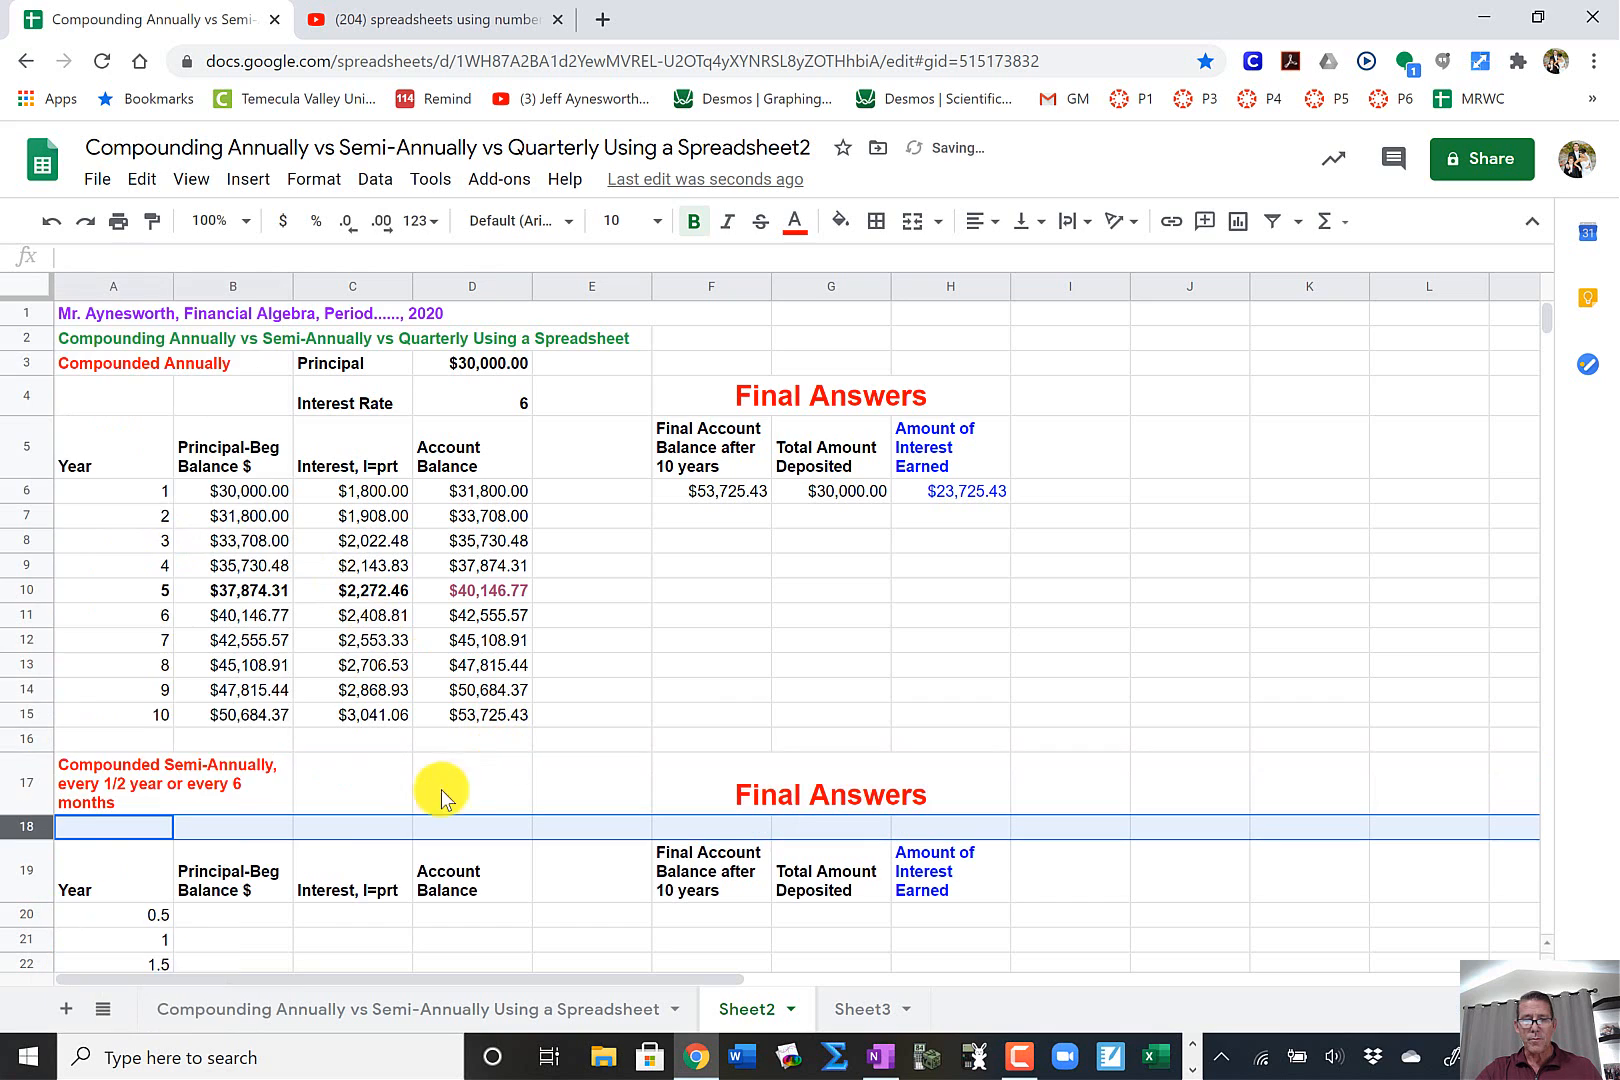
click(355, 824)
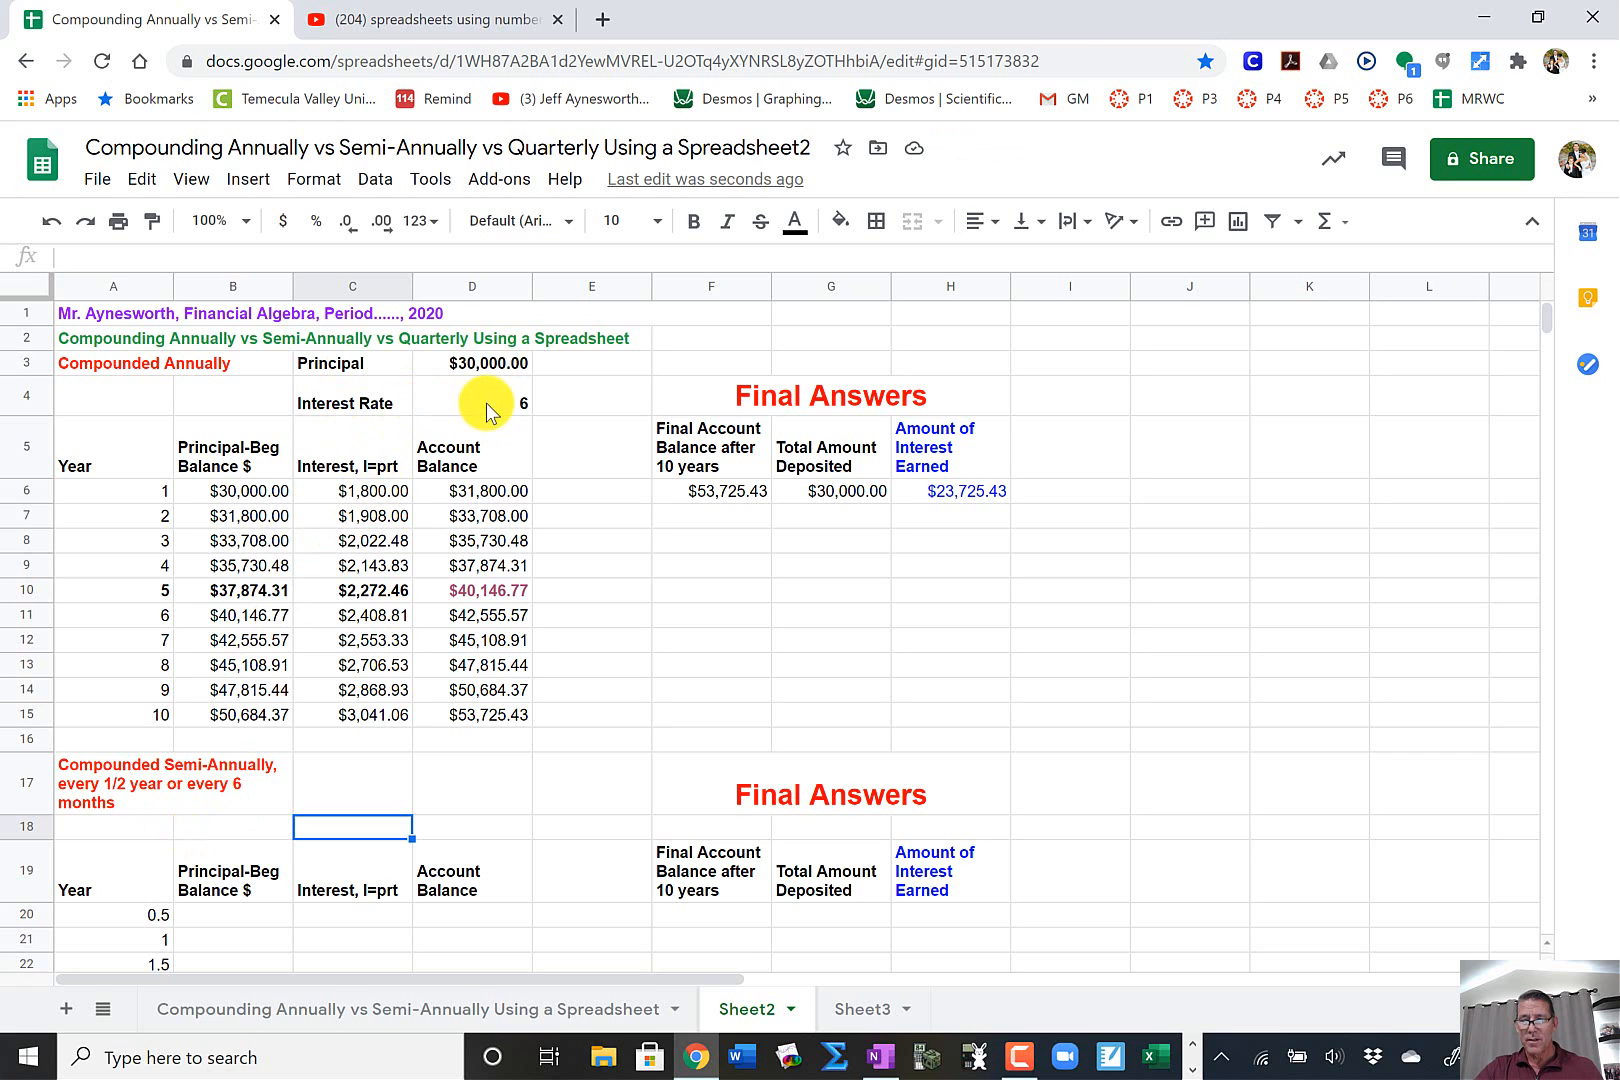
- Insert a second blank row below row 18, above the semi-annual column headings
click(27, 826)
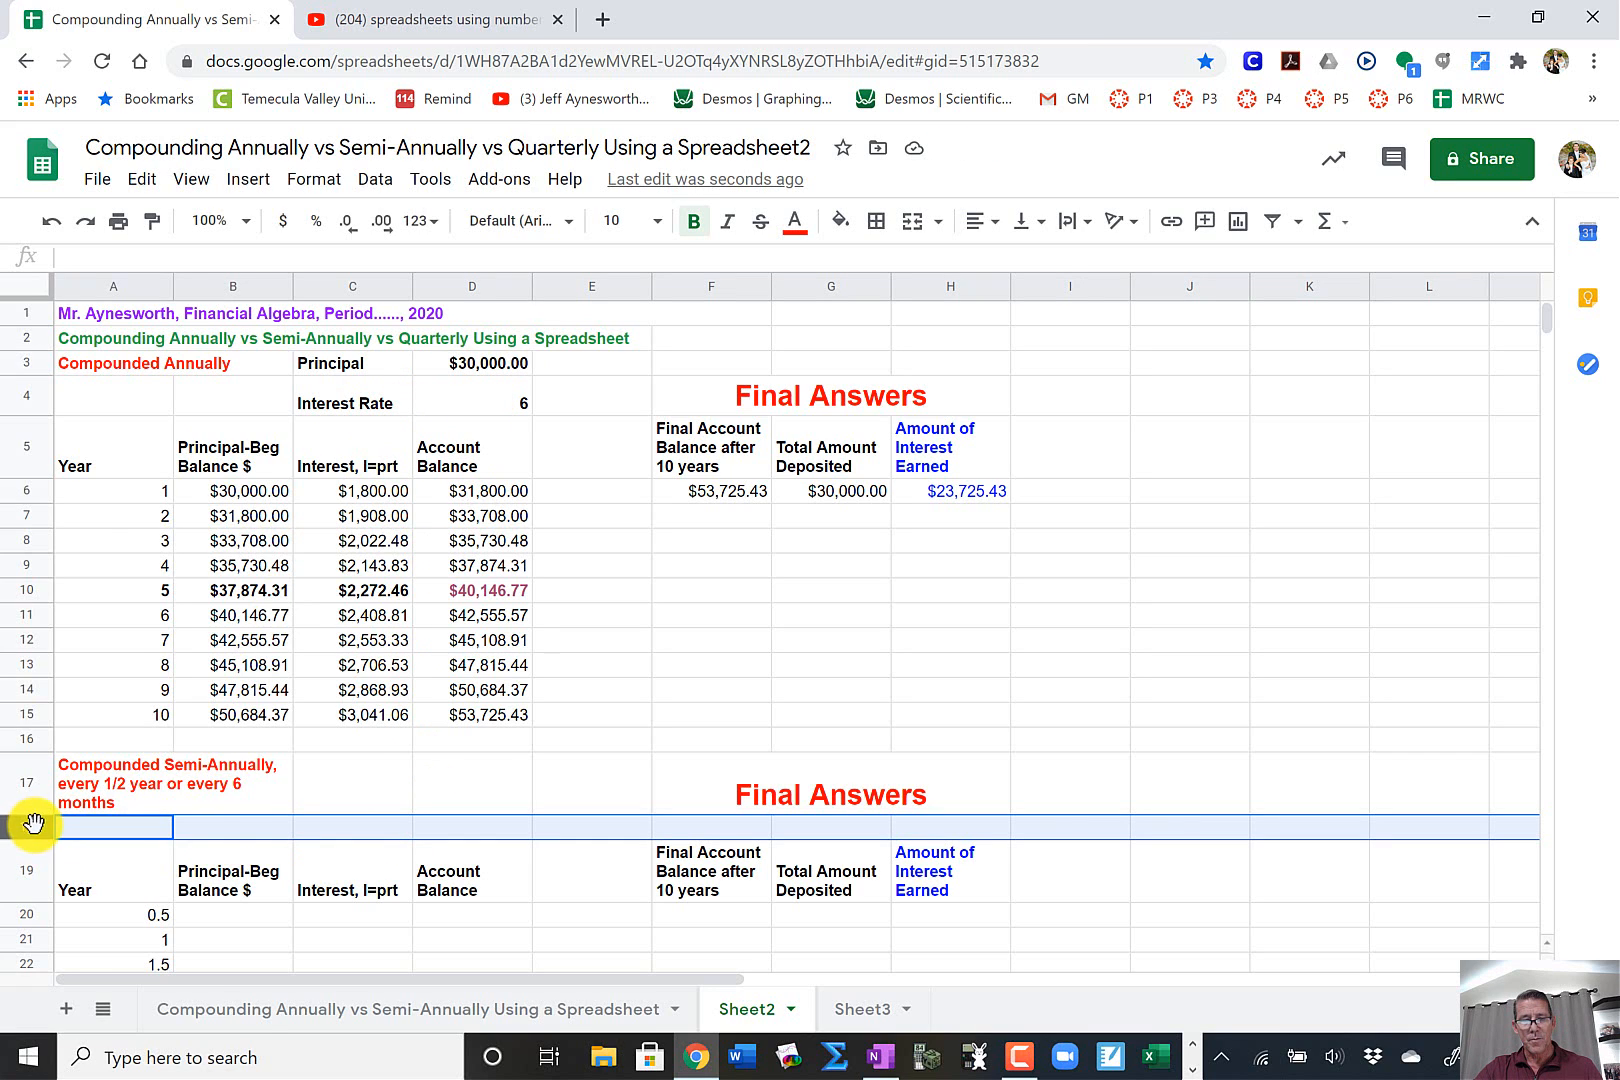
right_click(27, 826)
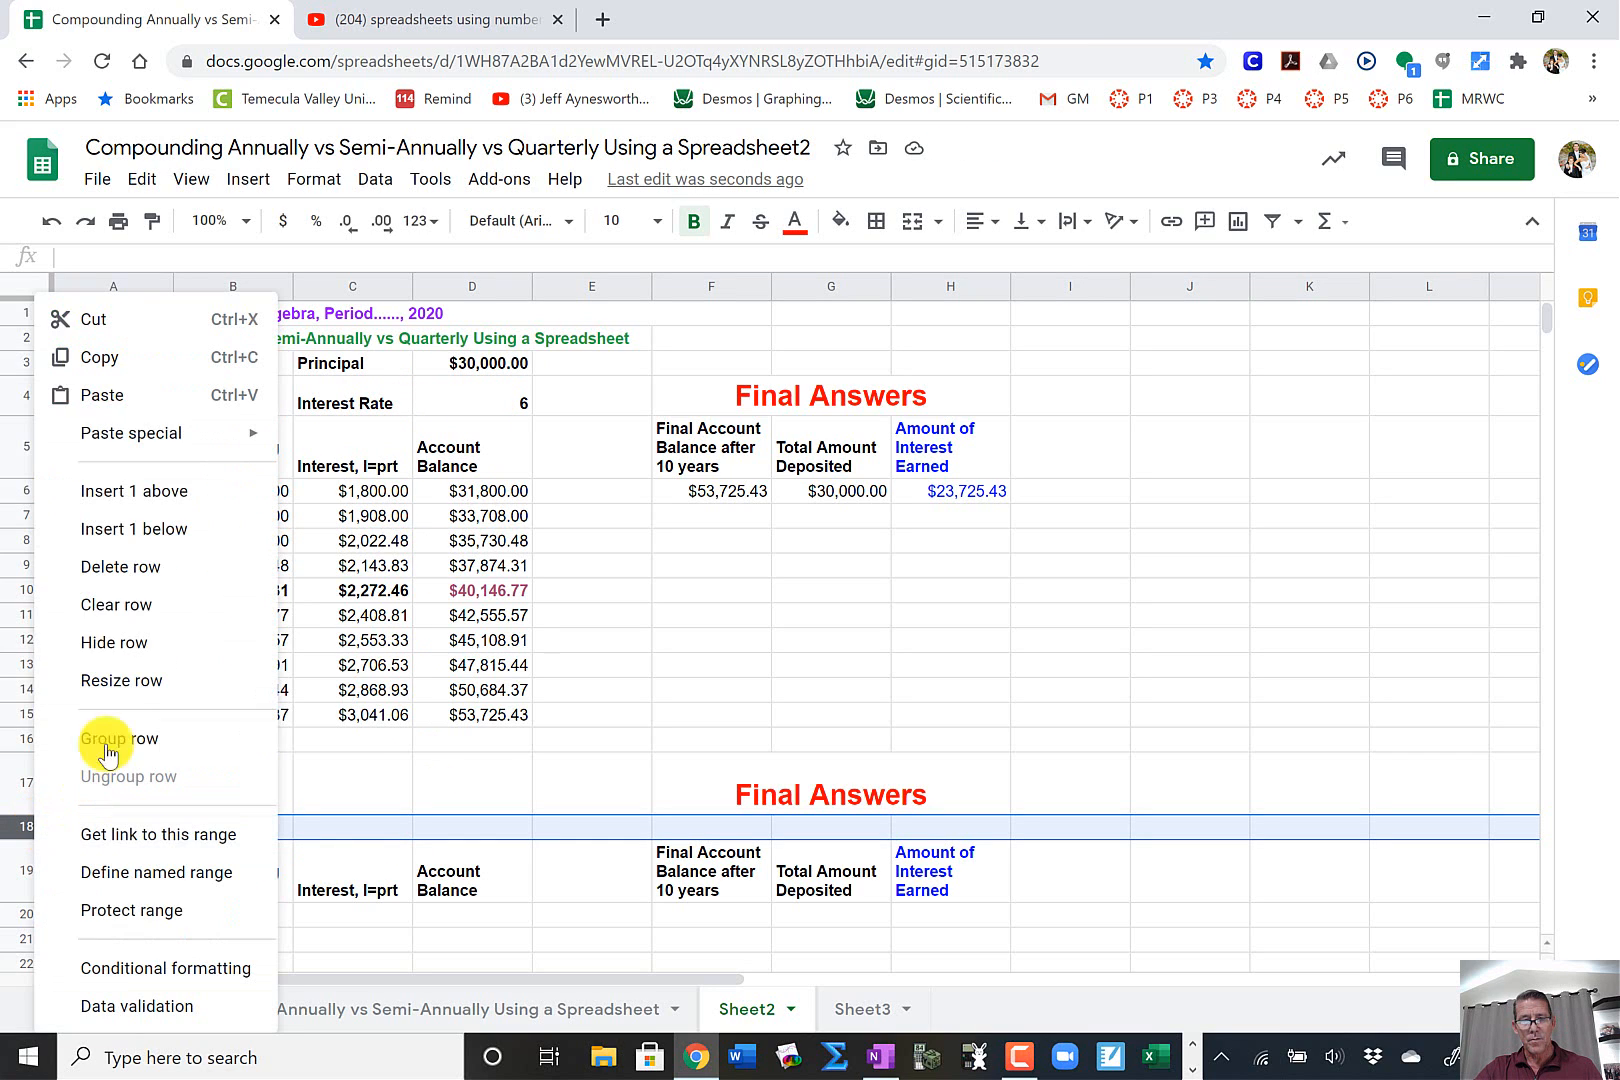
click(160, 529)
click(356, 830)
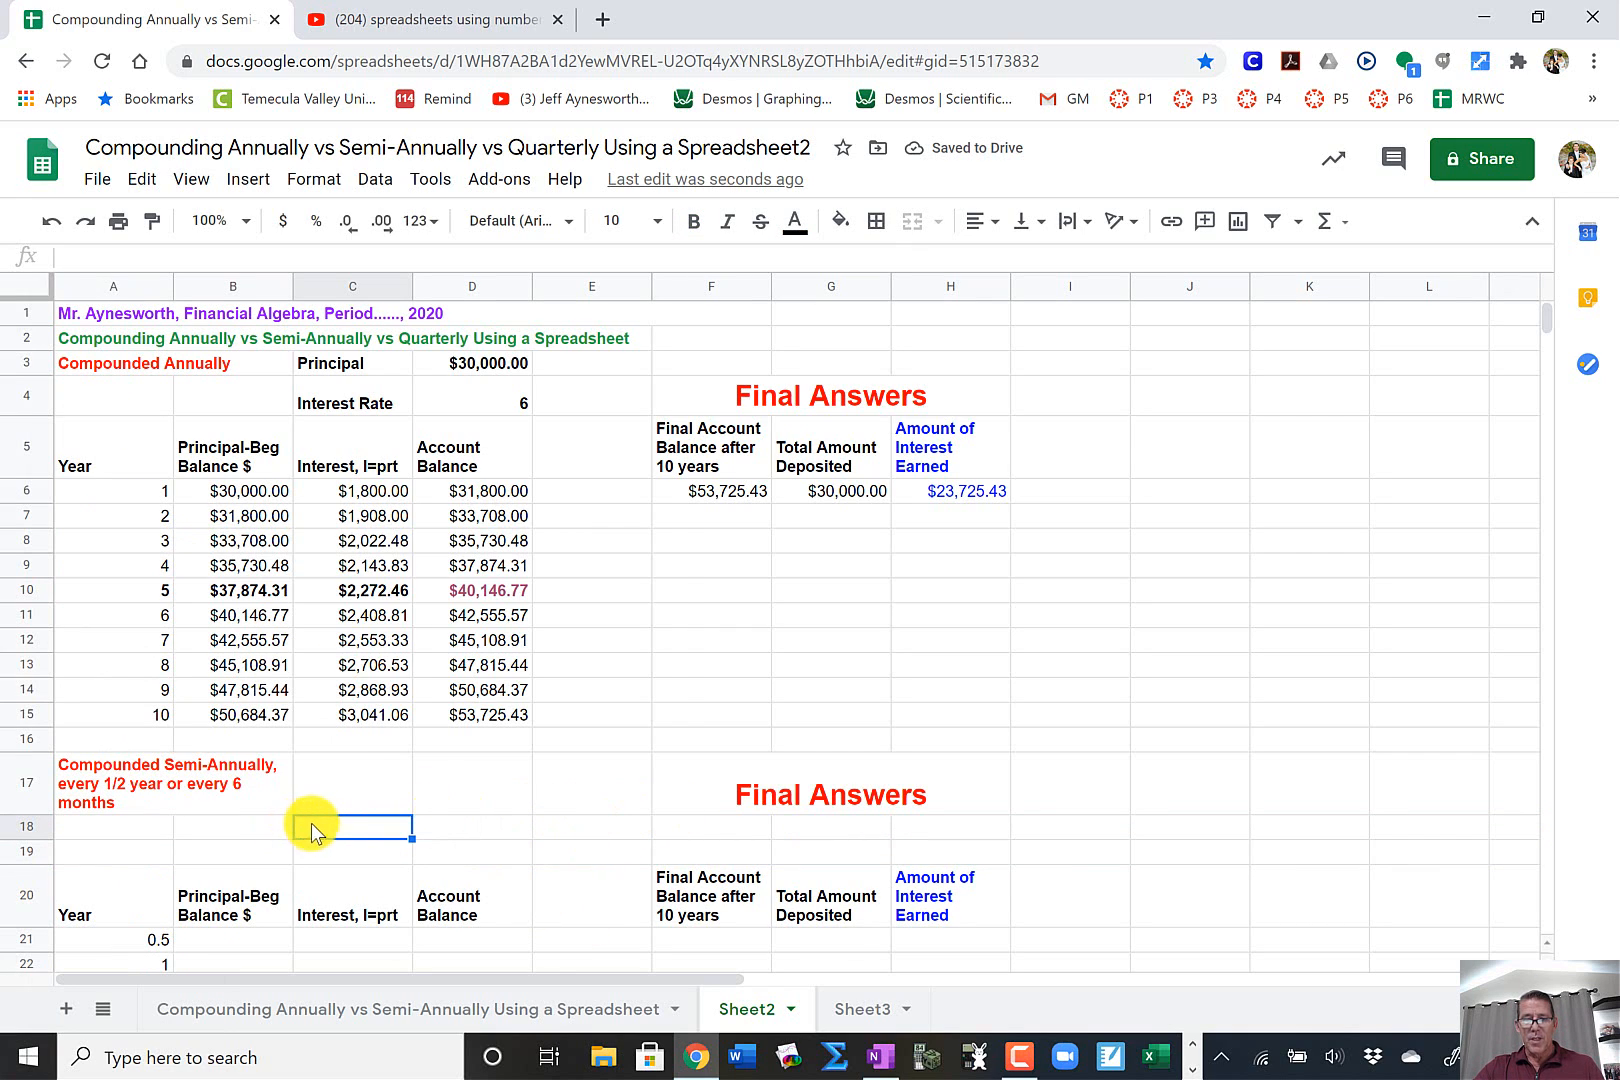
- Copy the Principal and Interest Rate block from C3:D4 into the semi-annual section, starting at C18
drag(343, 366, 489, 408)
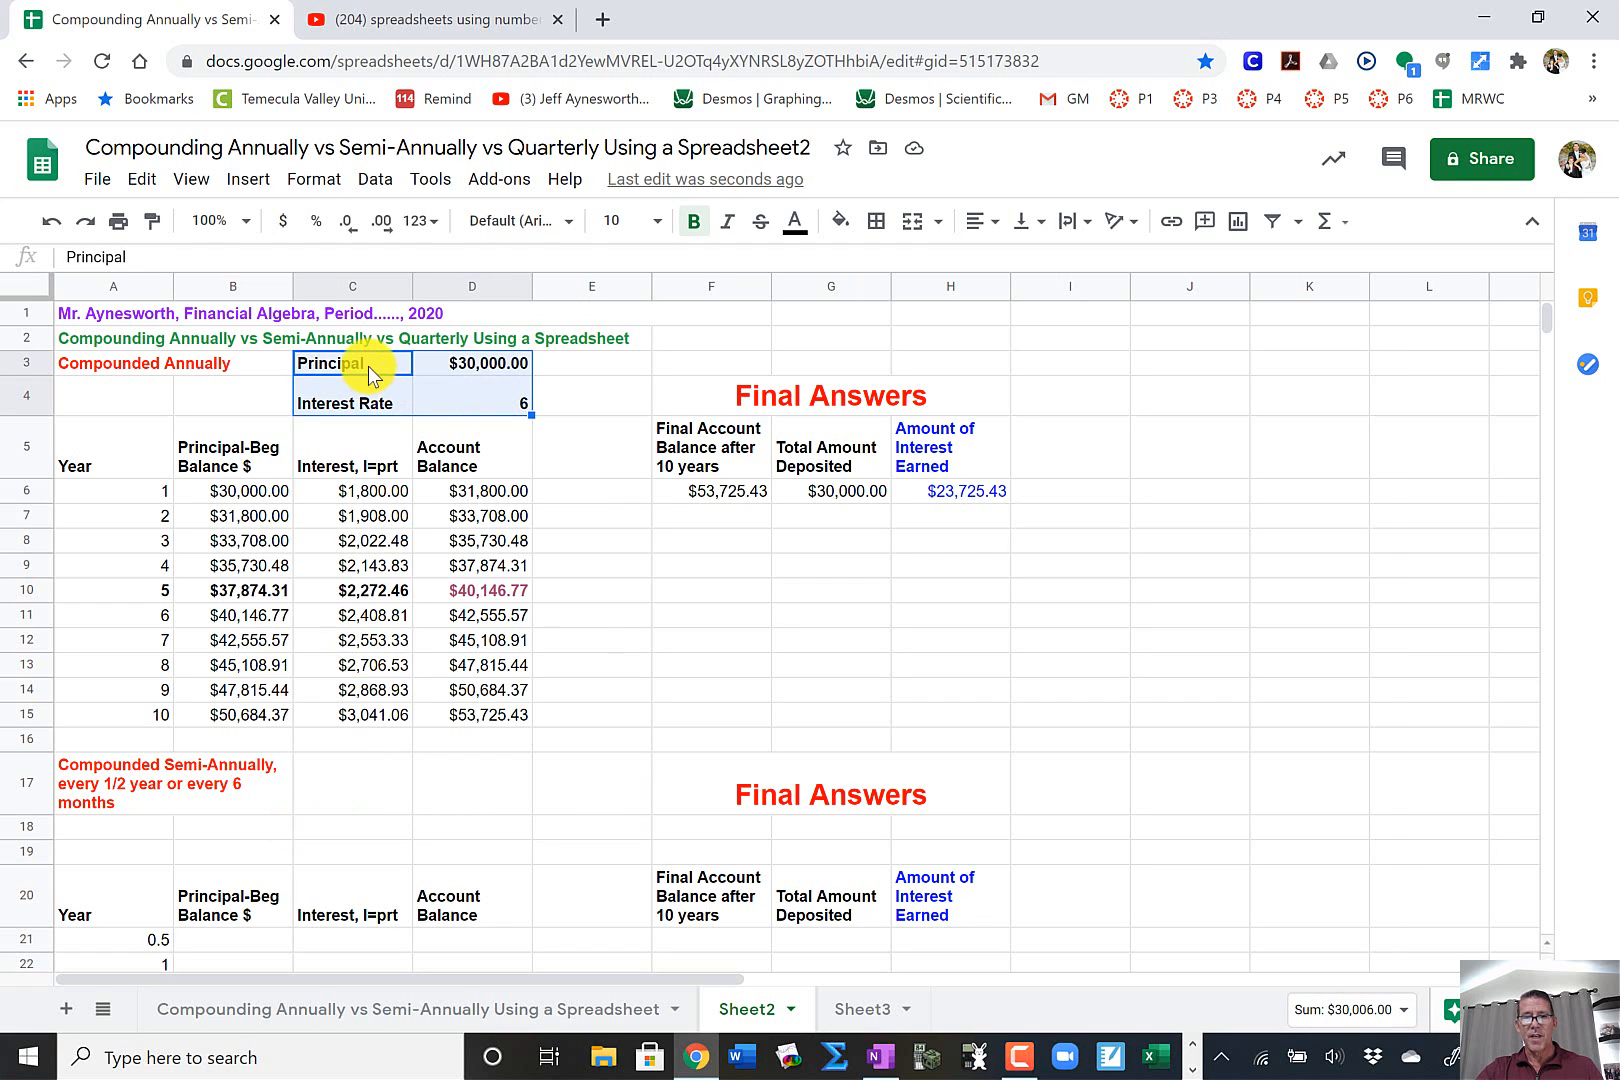
click(228, 402)
click(337, 368)
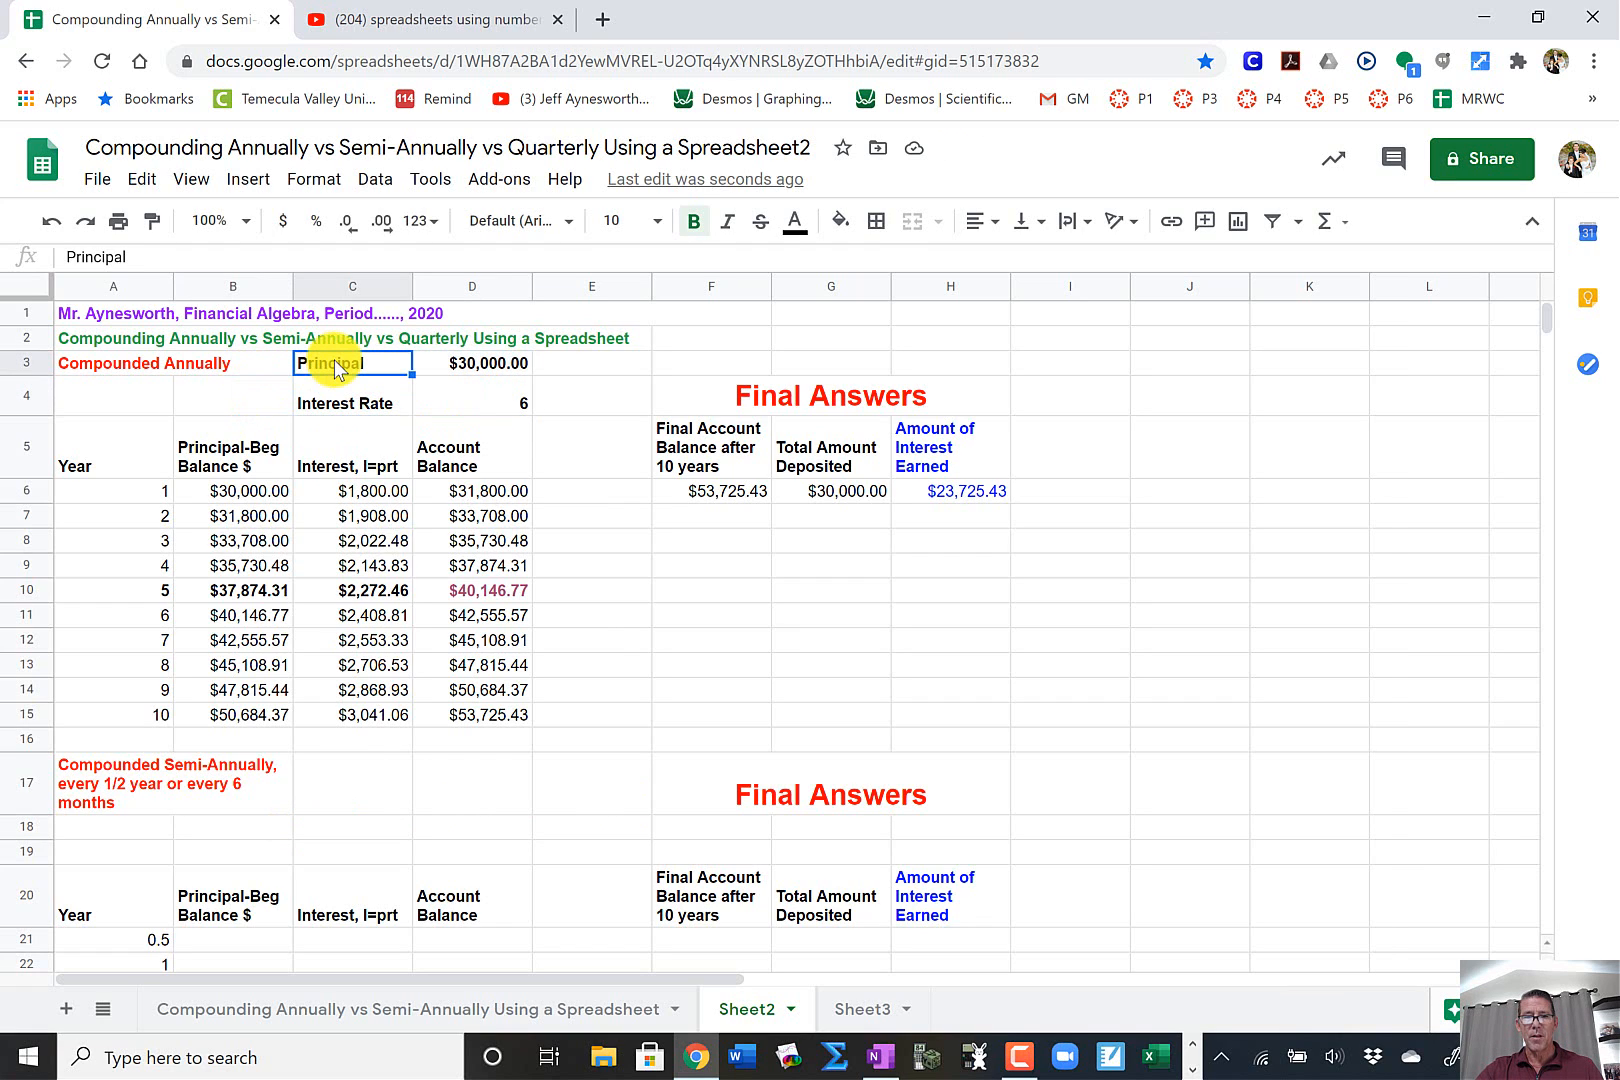
drag(339, 359, 473, 389)
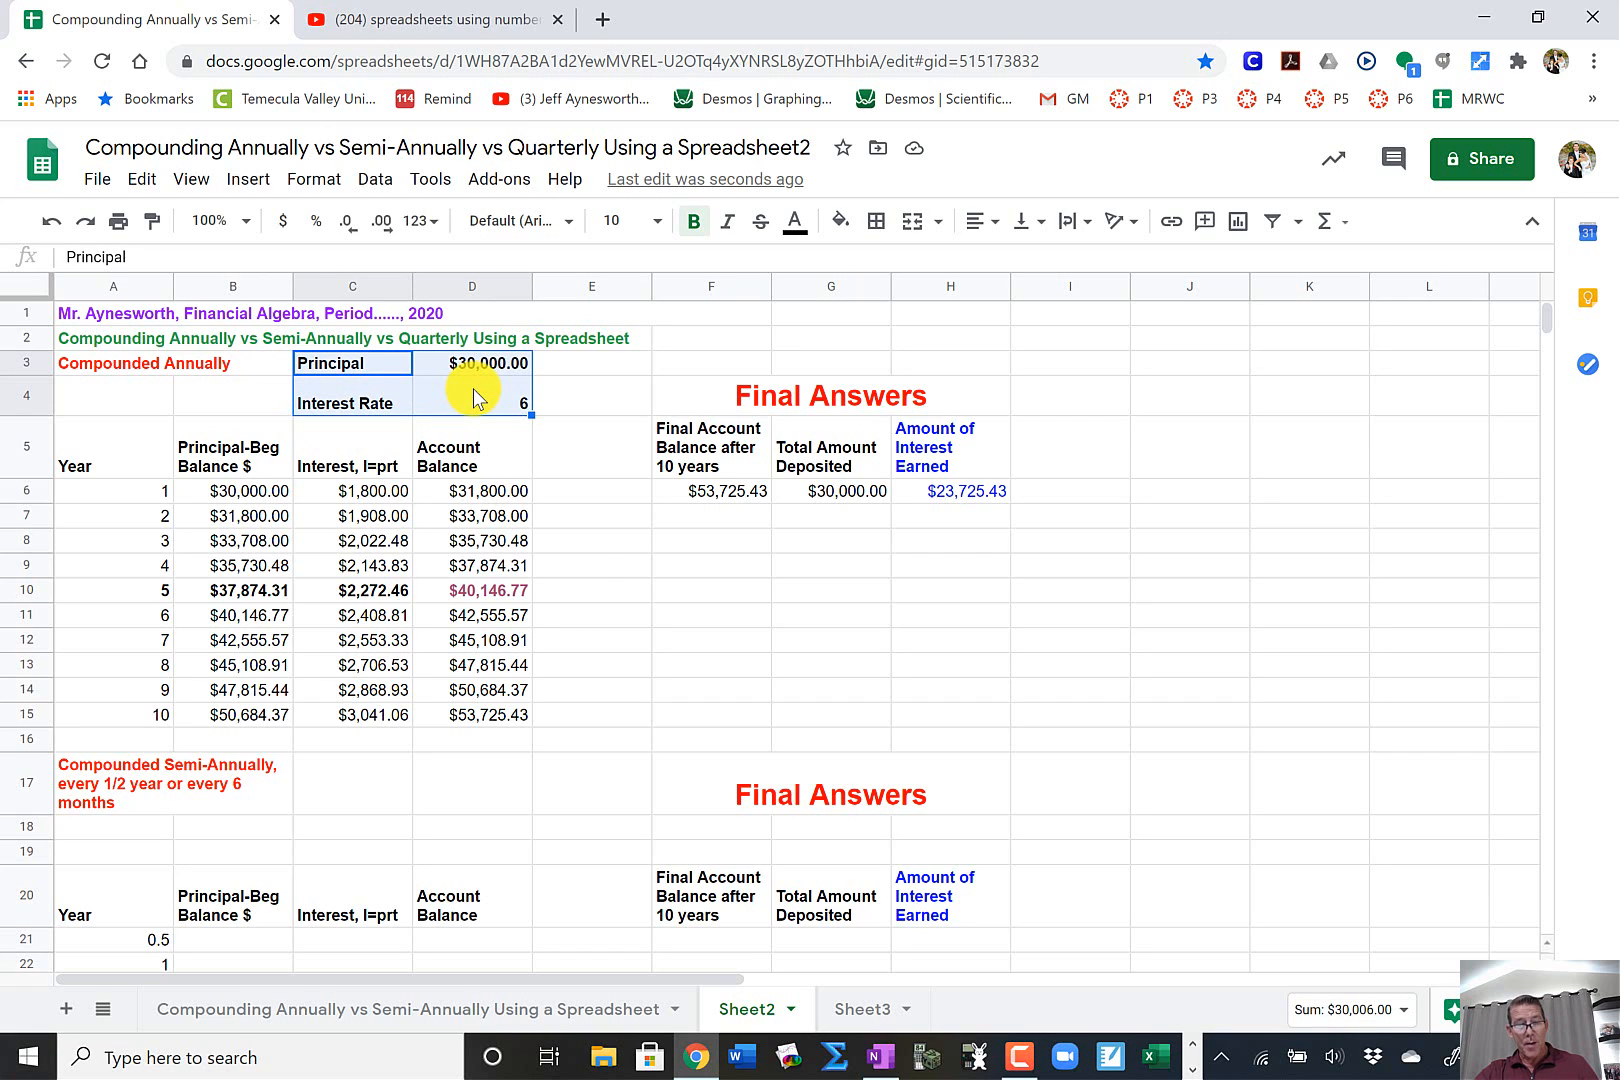
key(ctrl+c)
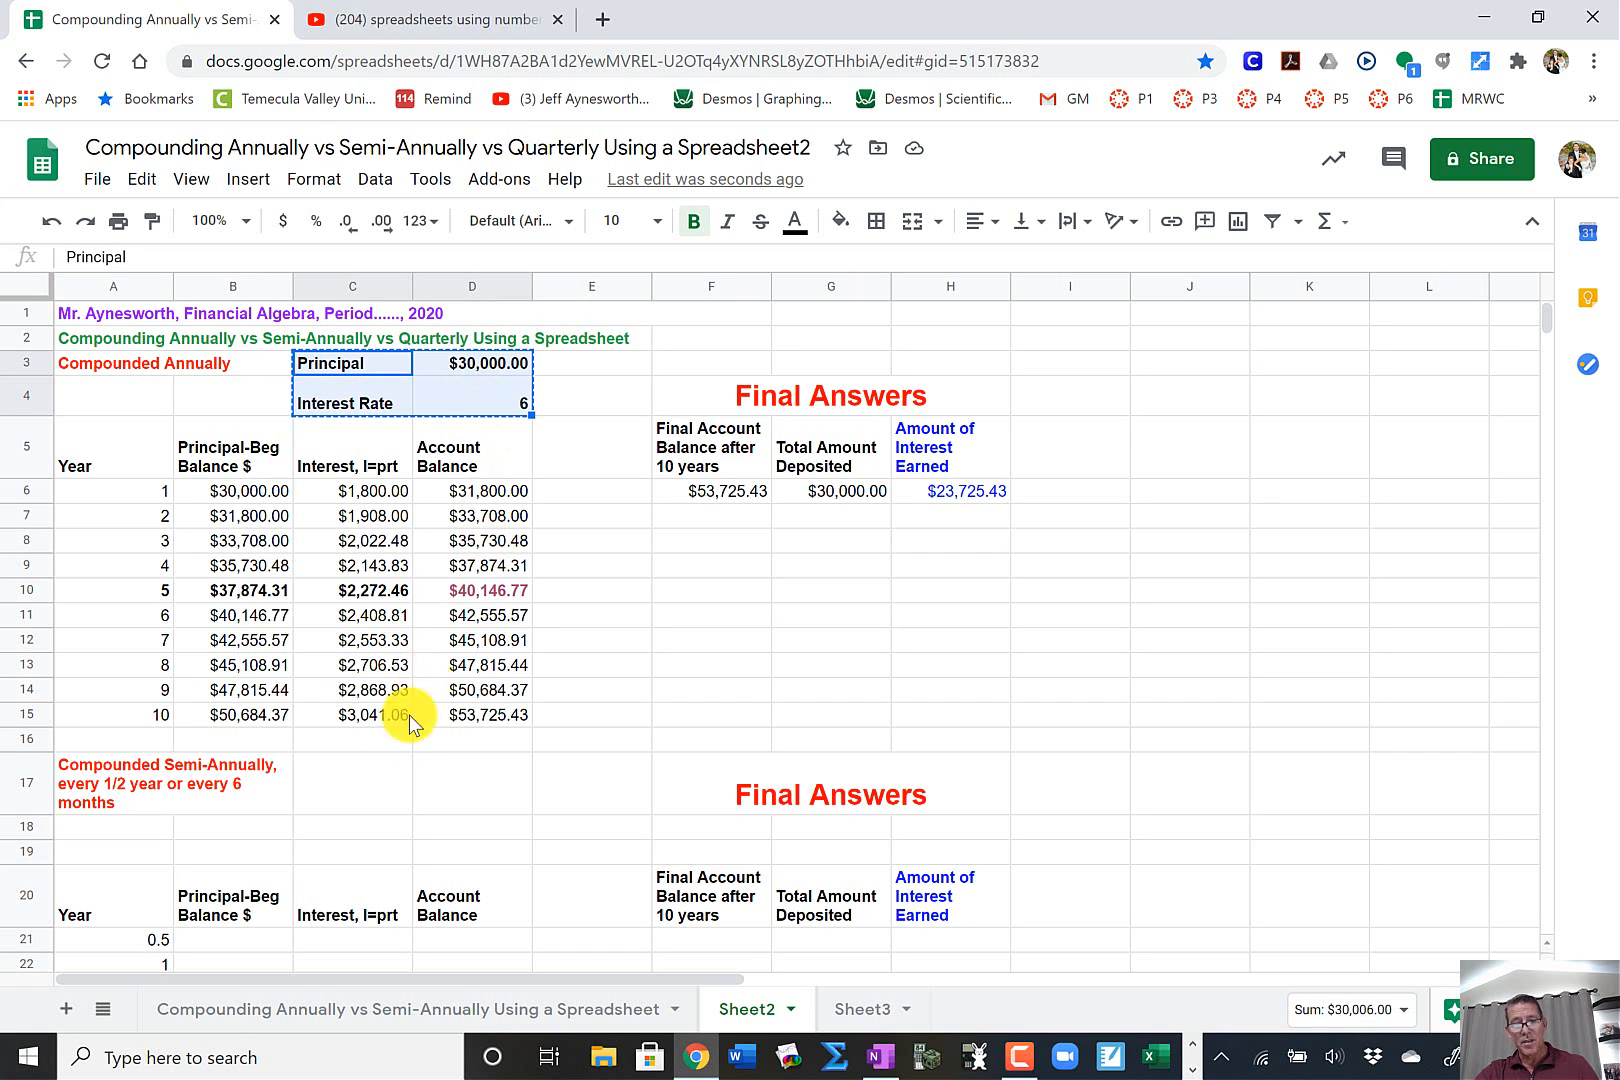
click(346, 826)
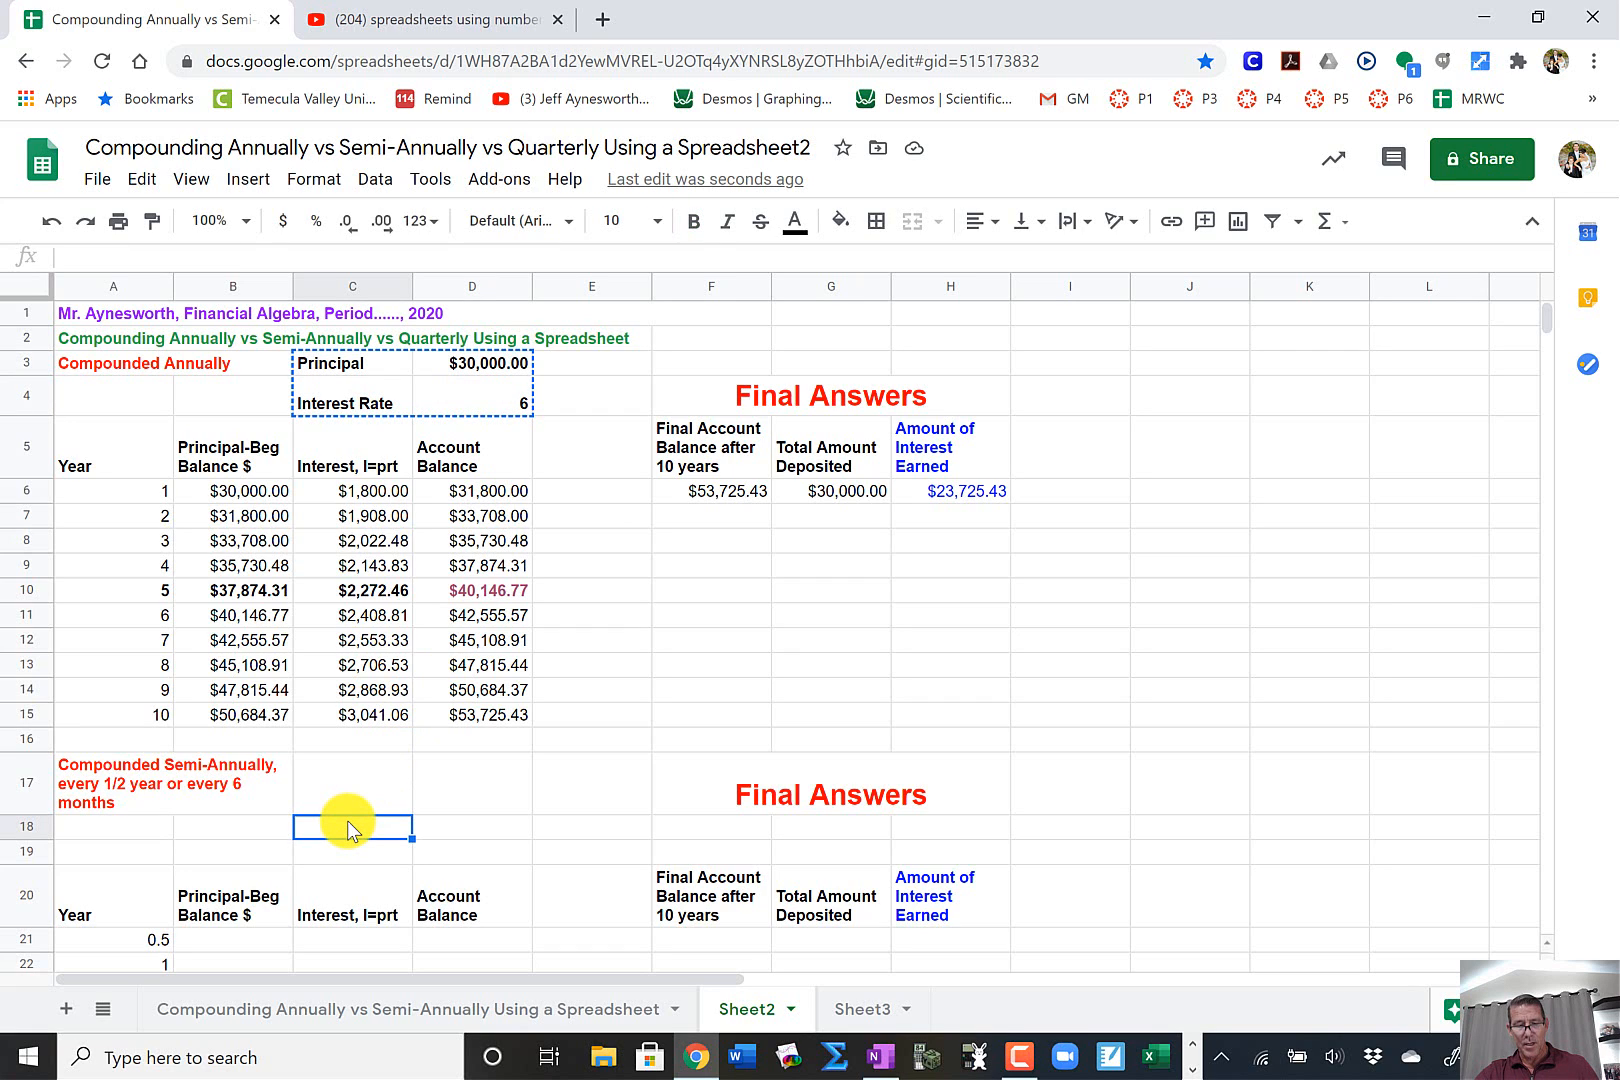
key(ctrl+v)
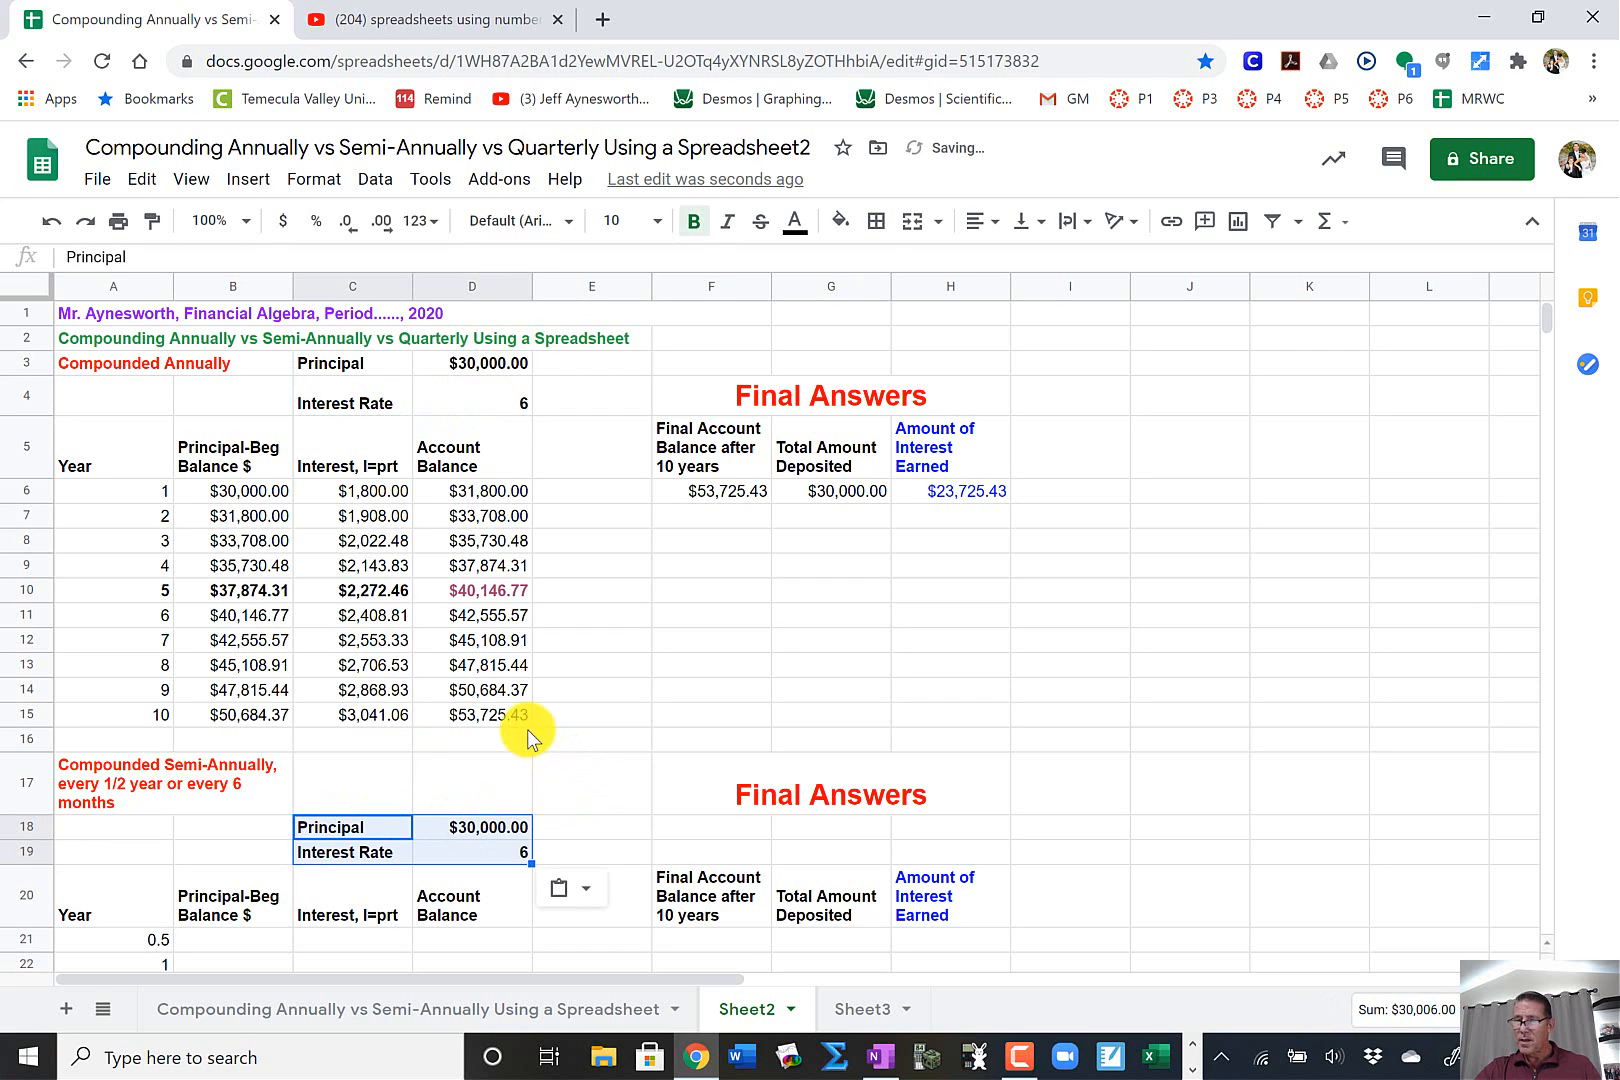
click(363, 772)
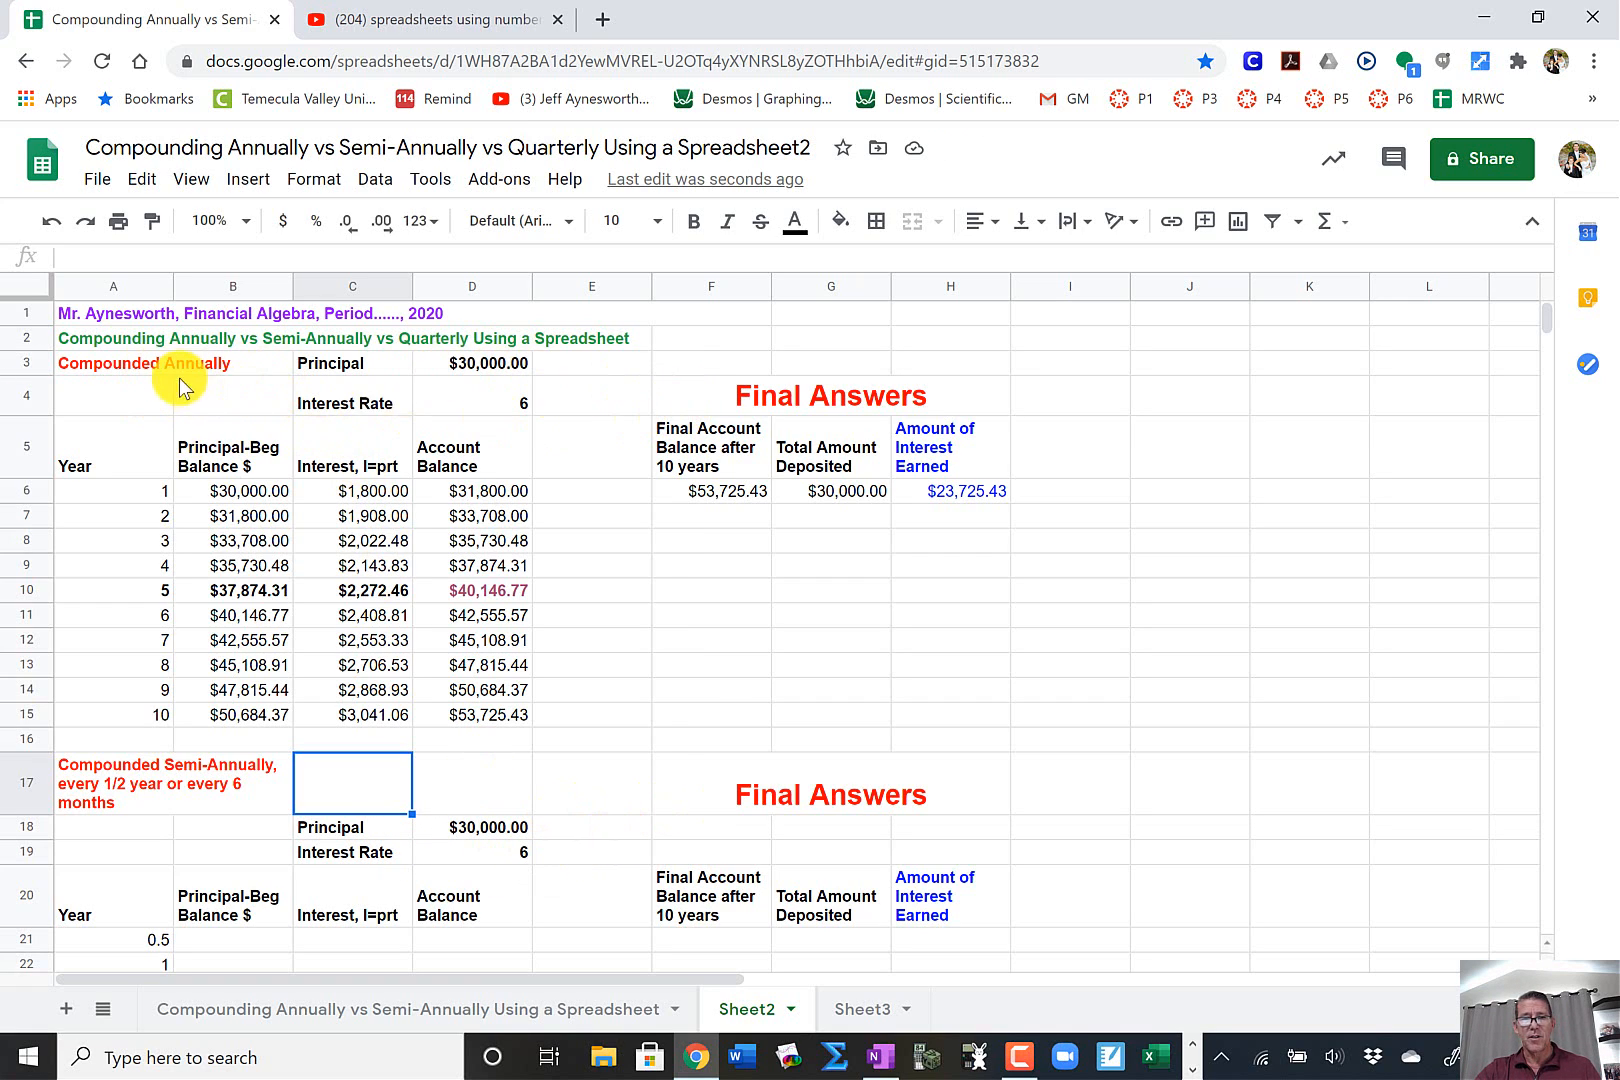
drag(187, 375, 887, 434)
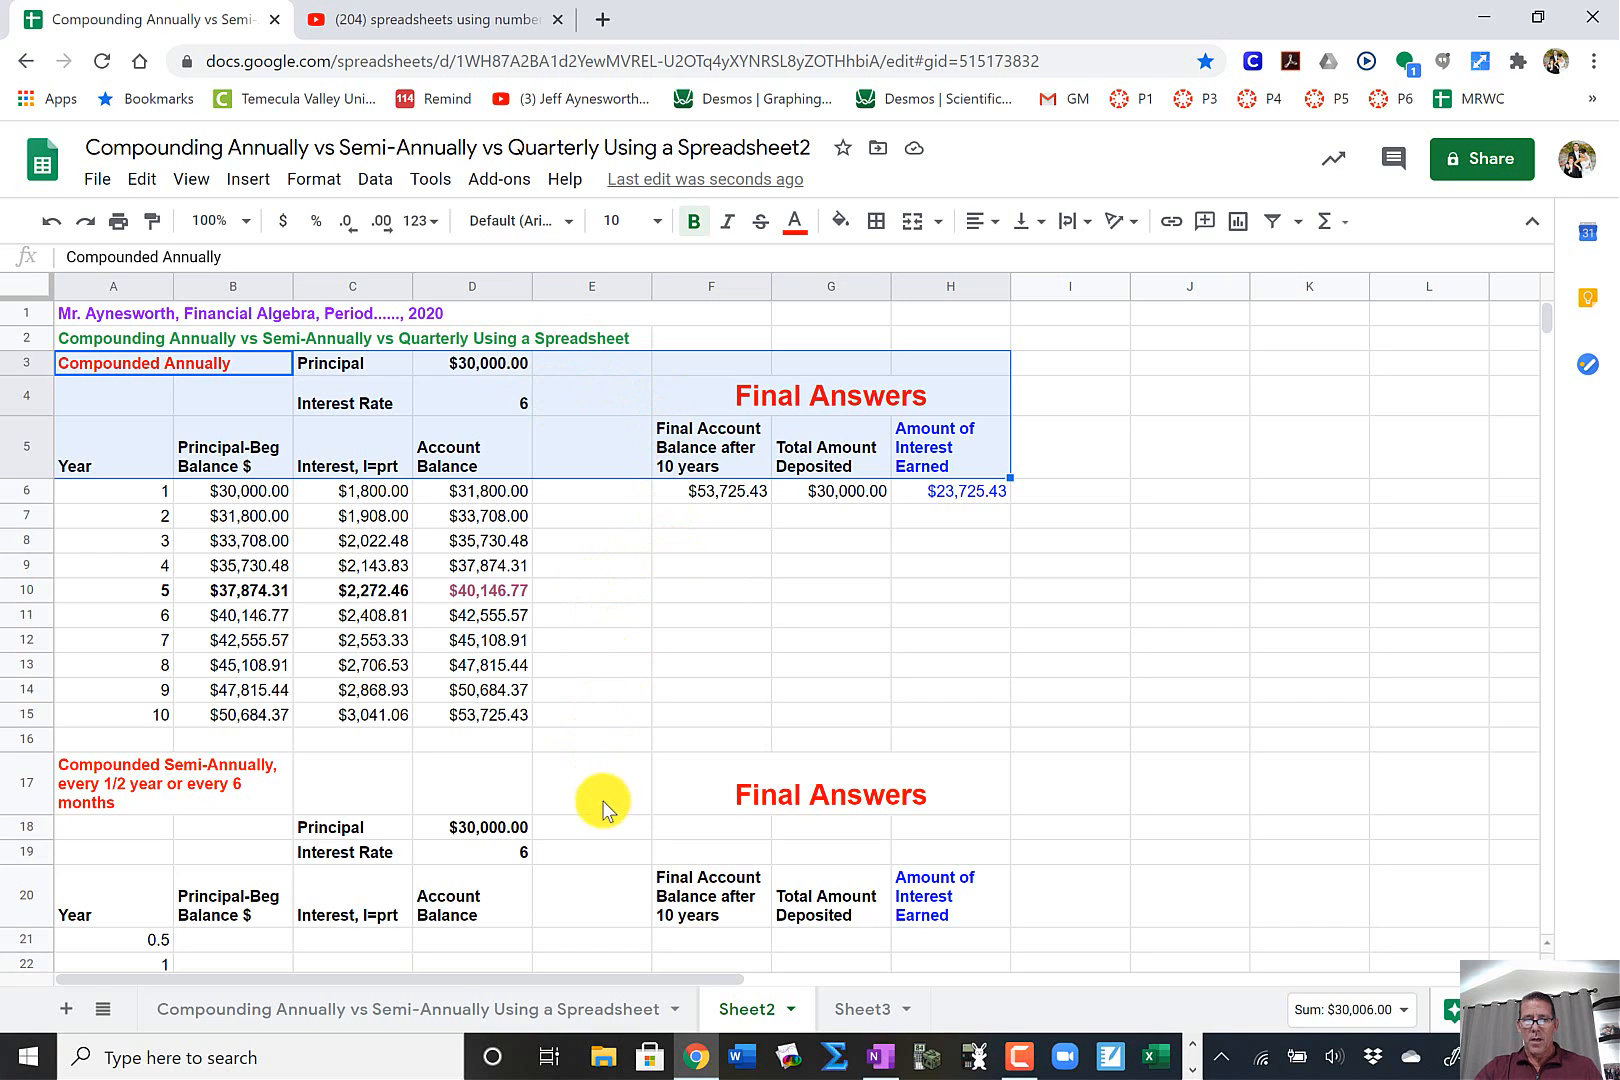
click(590, 830)
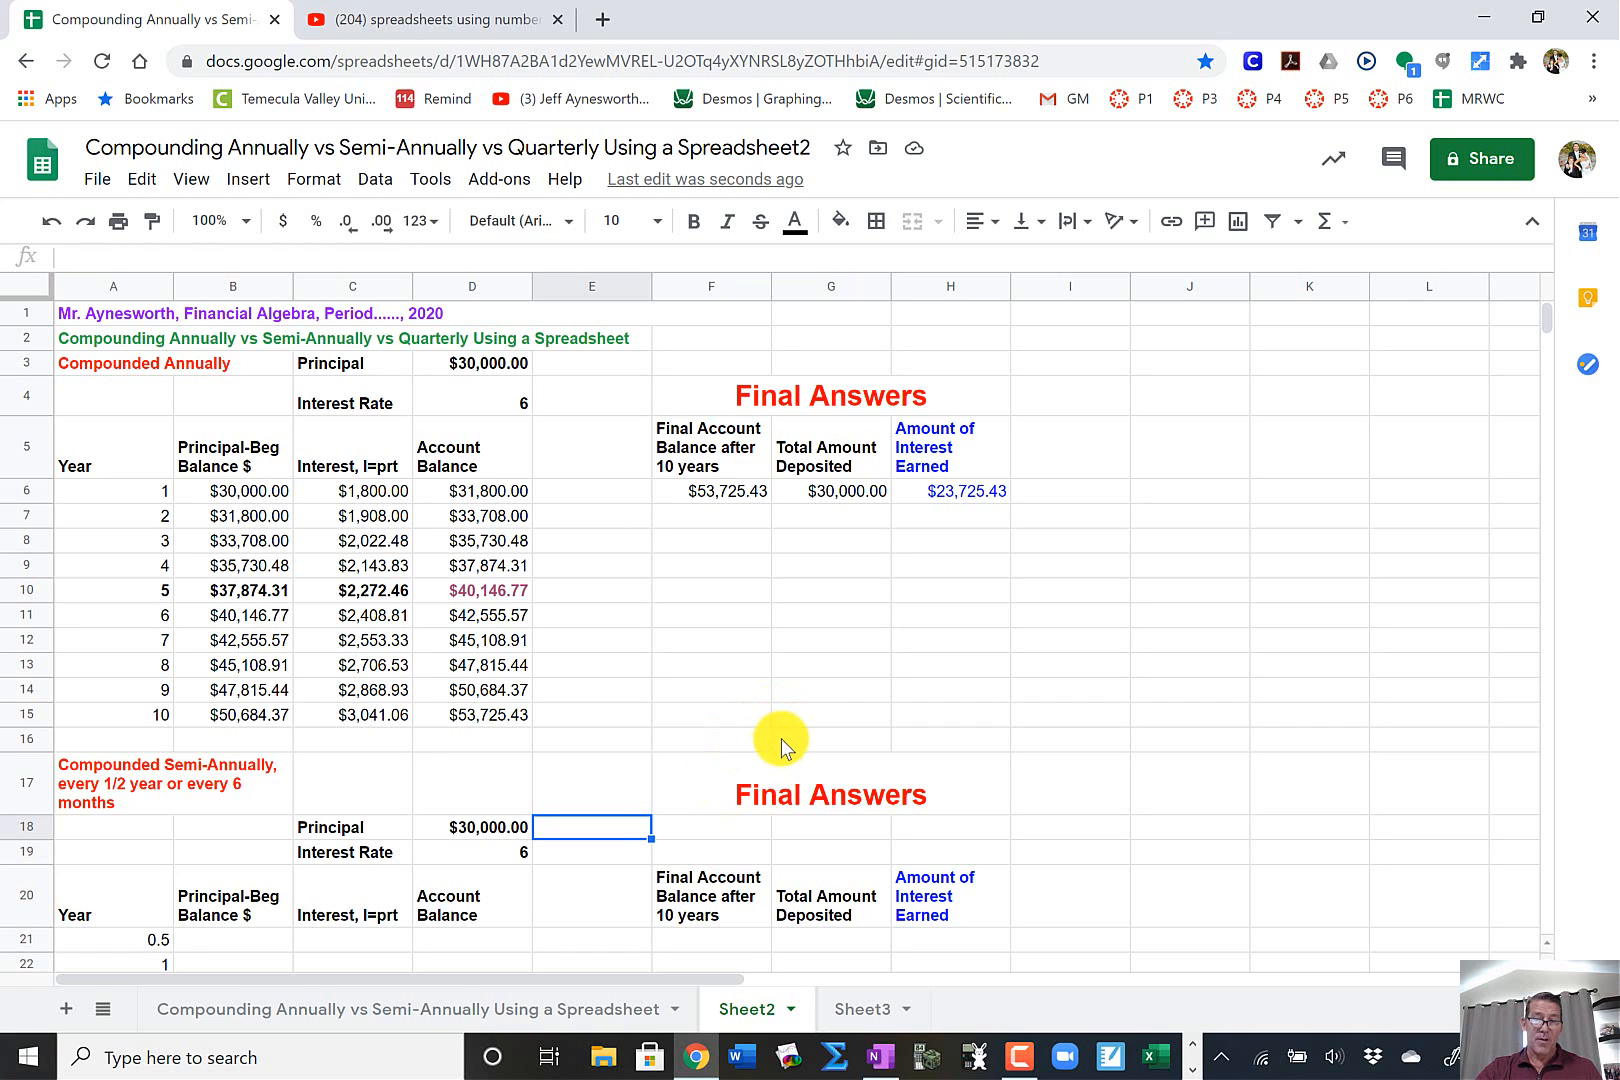
- Try to move the semi-annual Final Answers heading from row 17 to row 19 by copying it and clearing the original
click(867, 790)
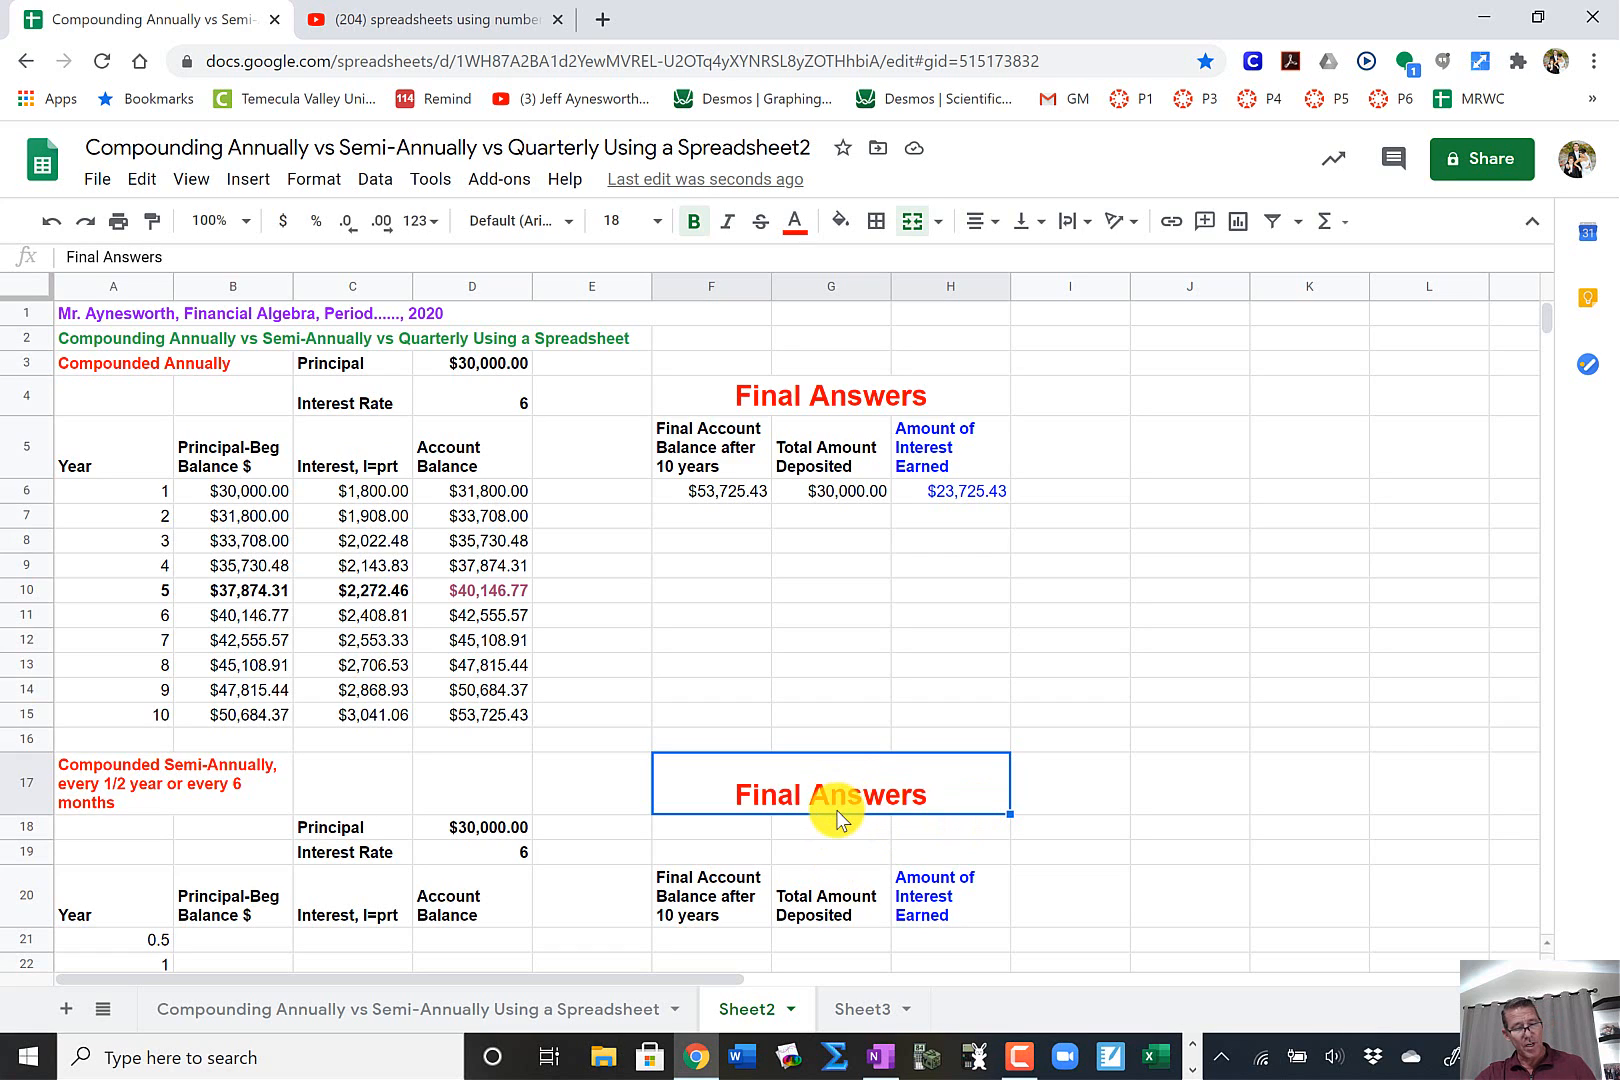
key(ctrl+c)
click(723, 858)
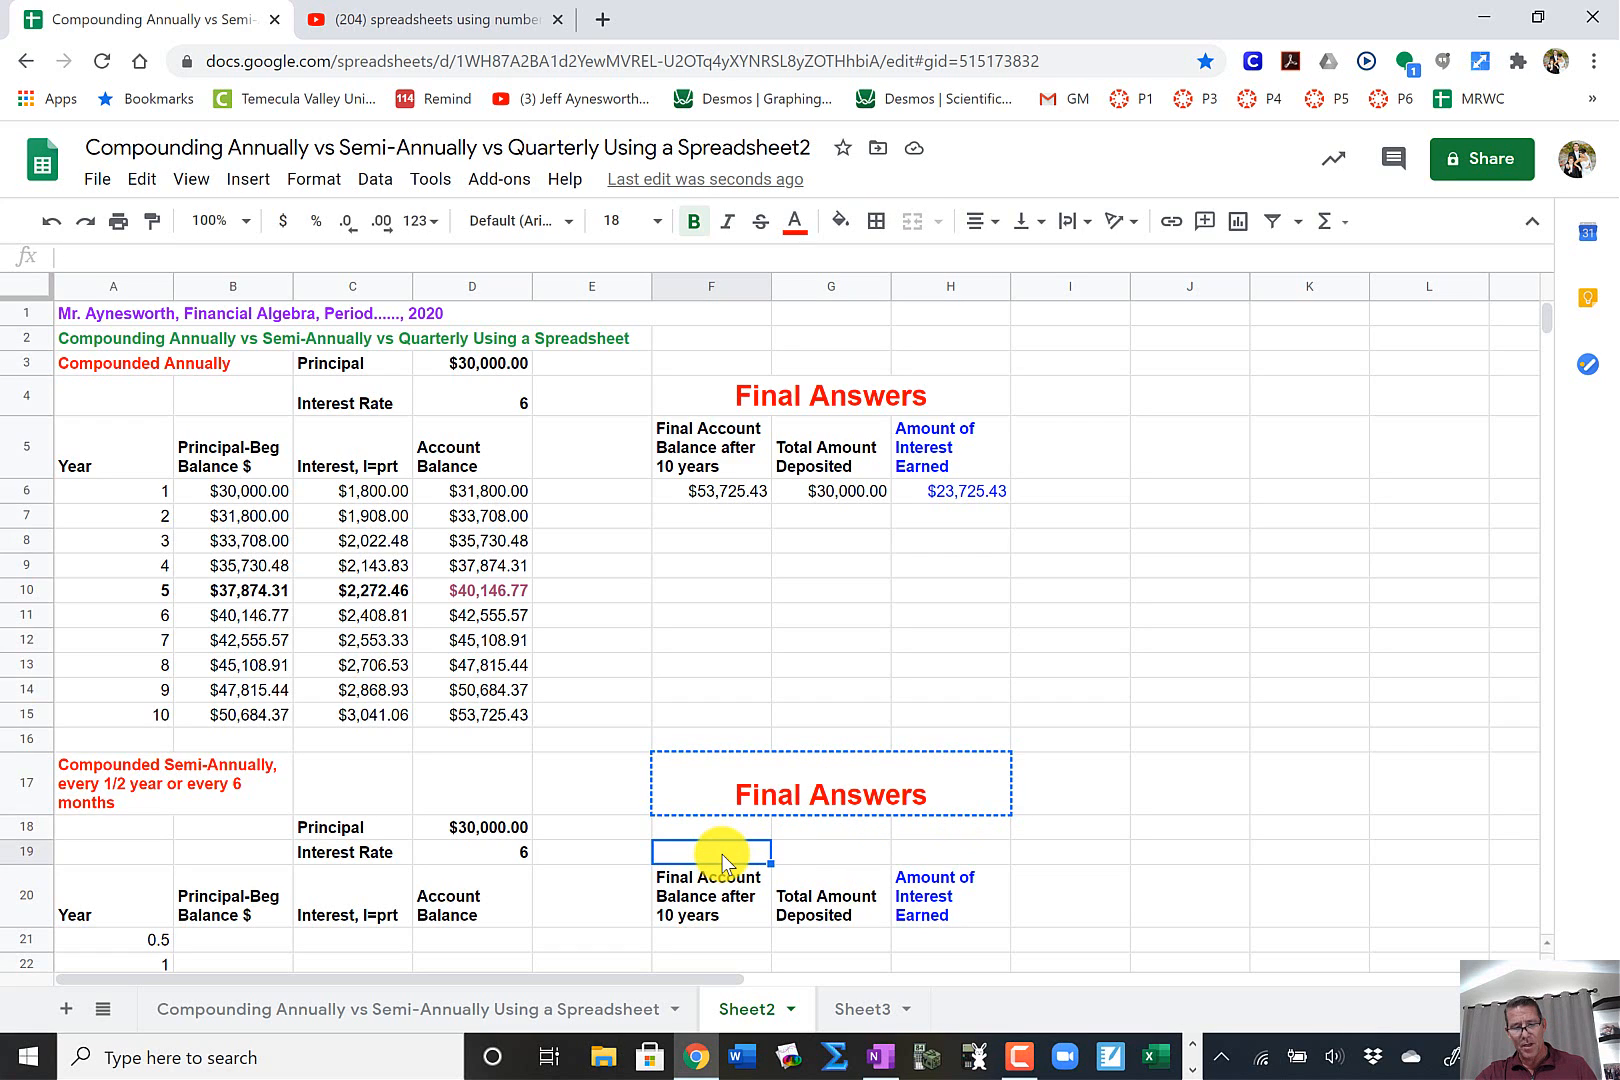
key(ctrl+v)
click(862, 806)
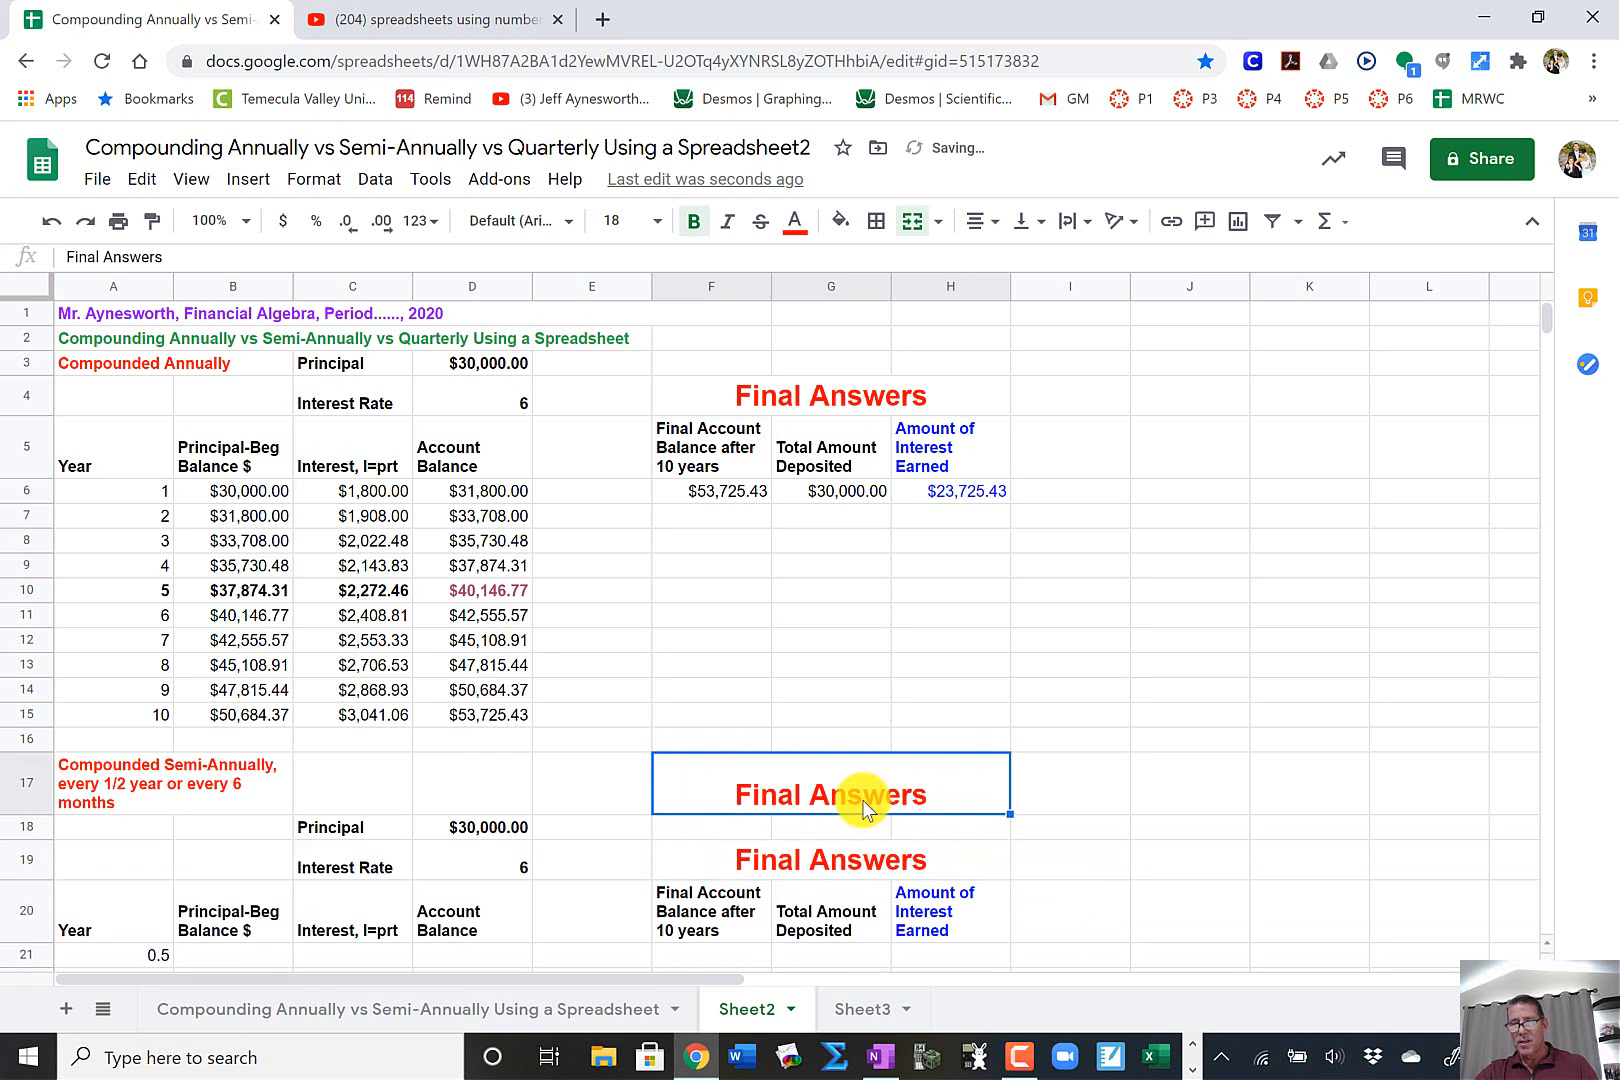
key(Delete)
click(1085, 757)
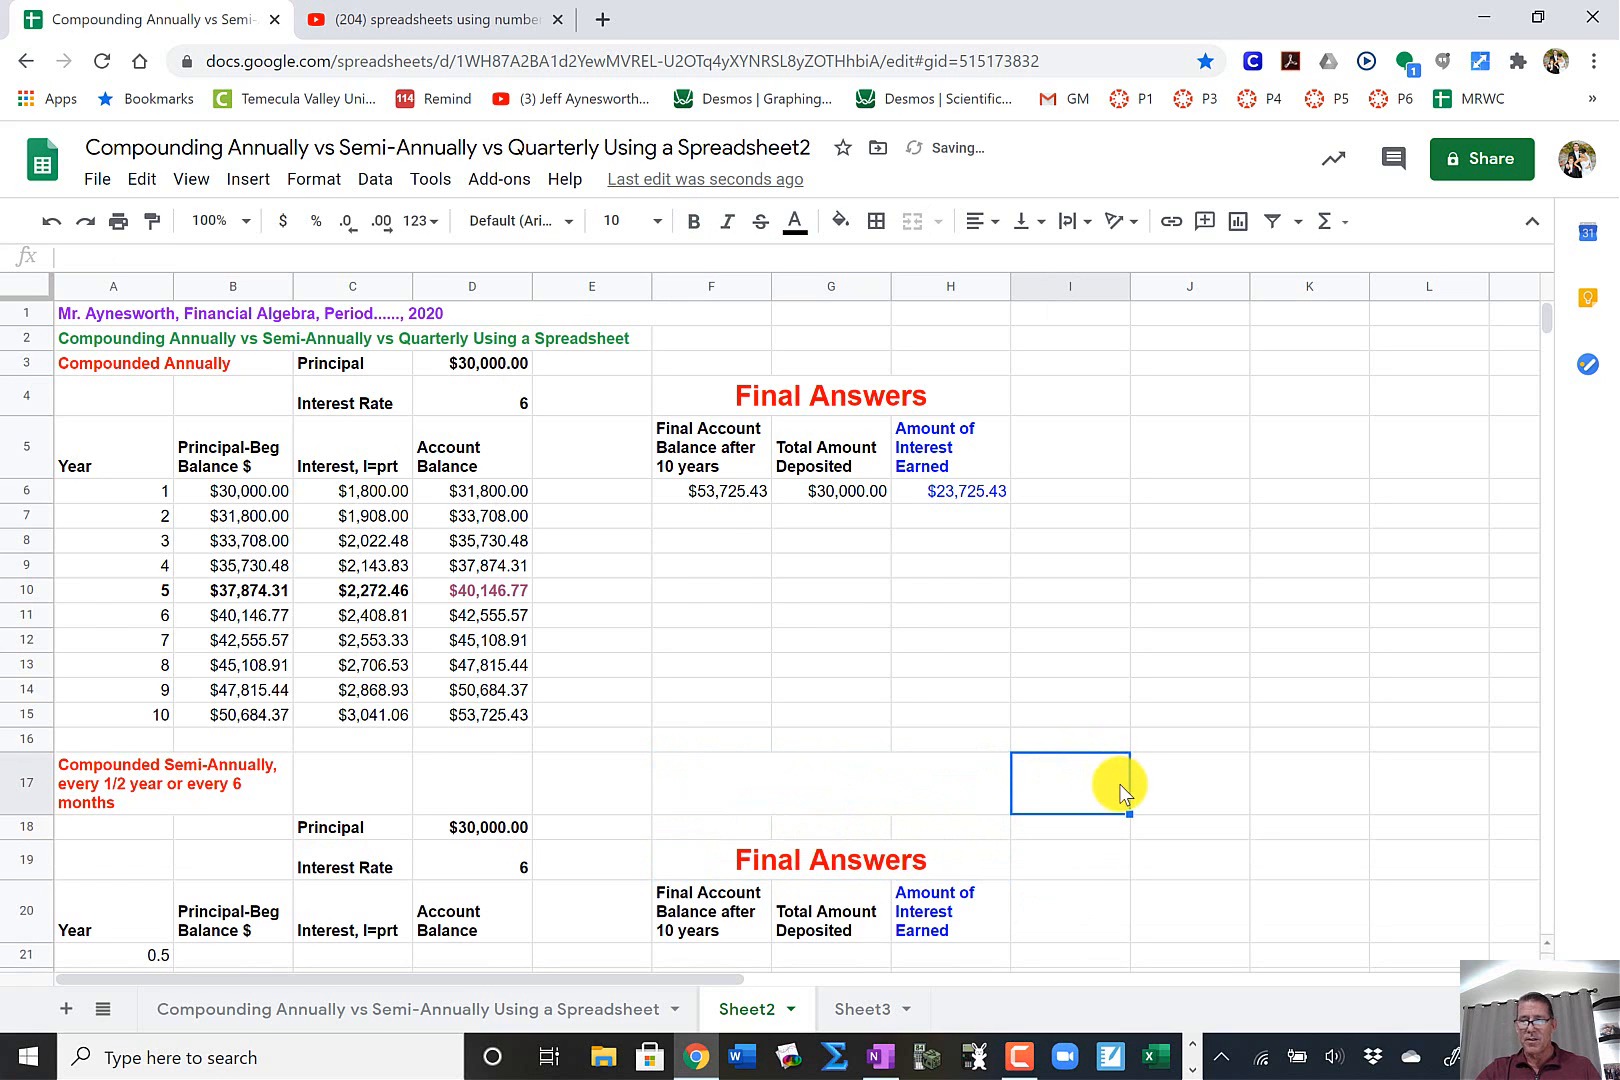
scroll(1120, 788, down, 3)
scroll(1074, 767, up, 2)
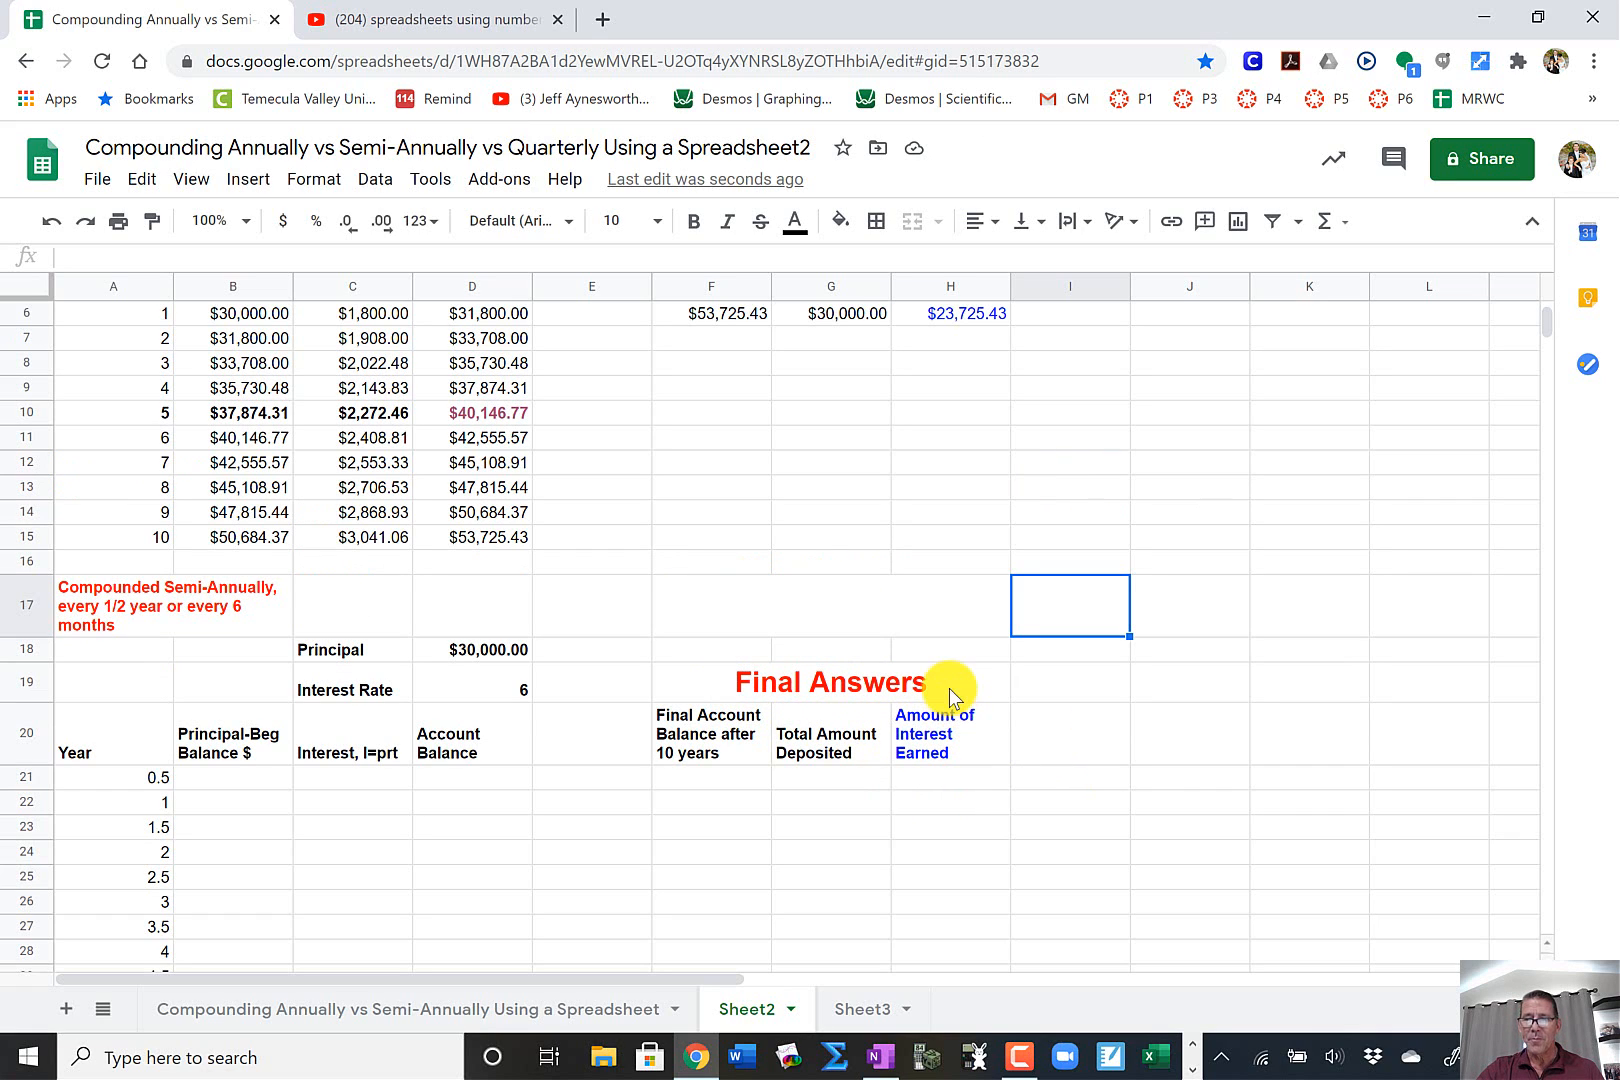
- Undo the clearing and the pasting of the semi-annual Final Answers heading
click(45, 222)
click(45, 222)
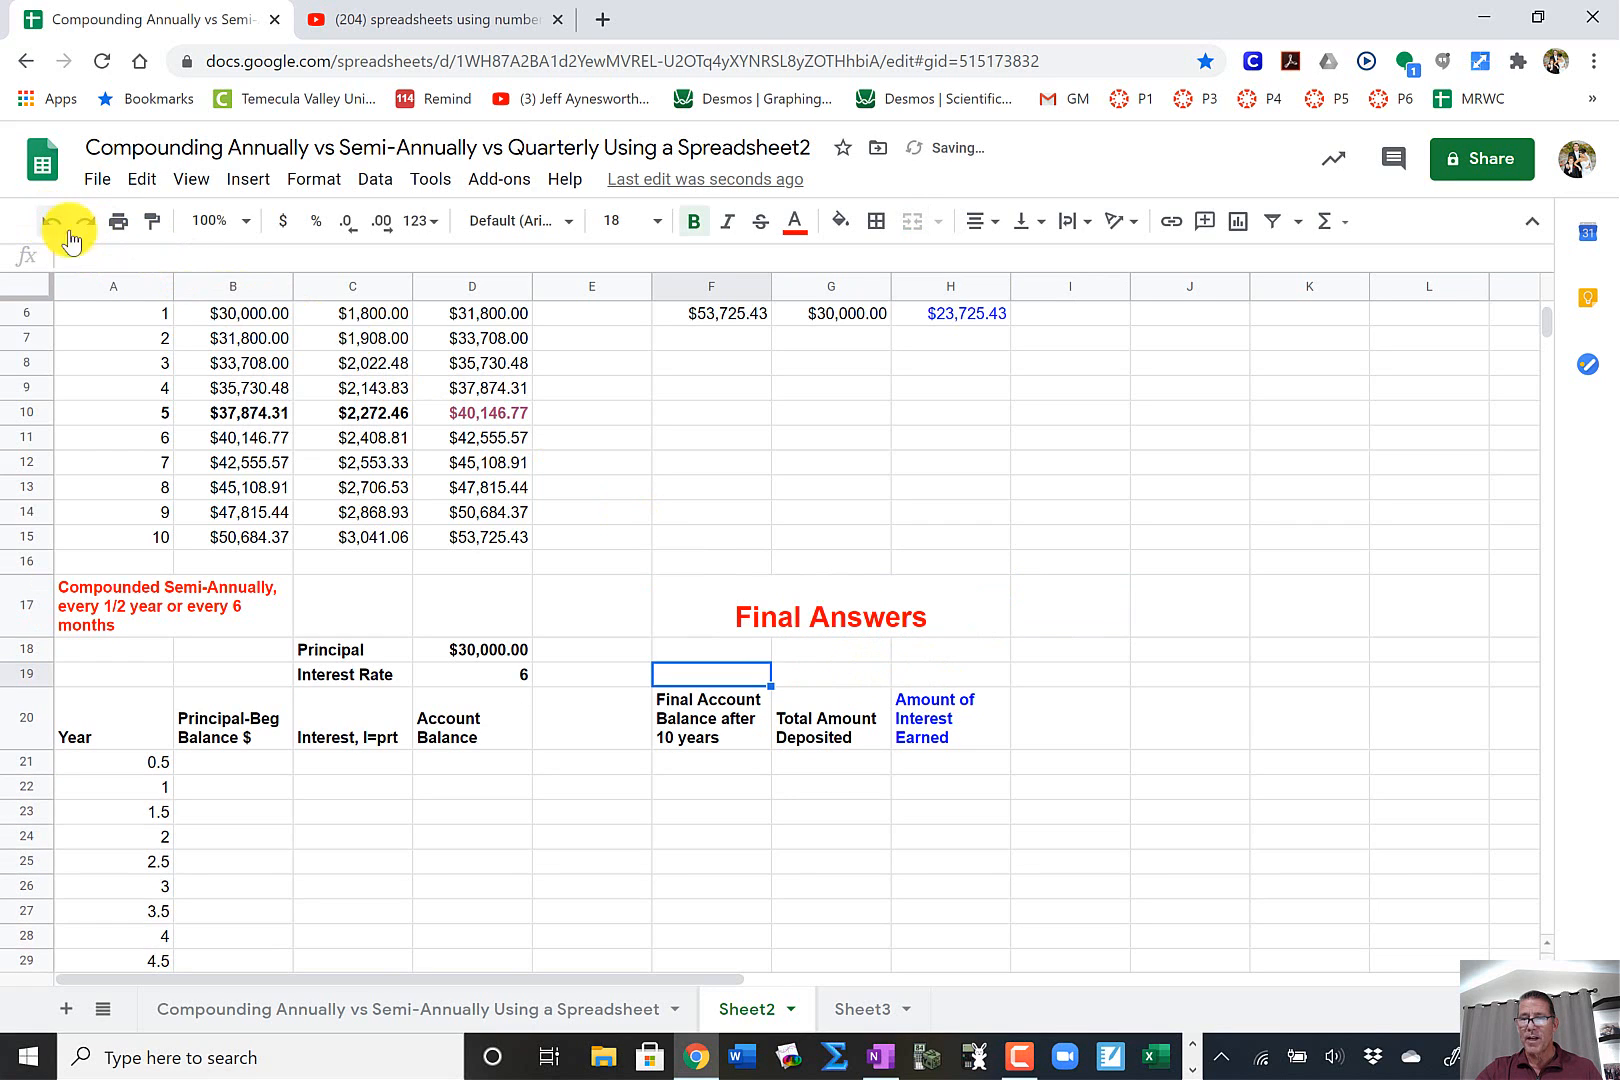
click(845, 758)
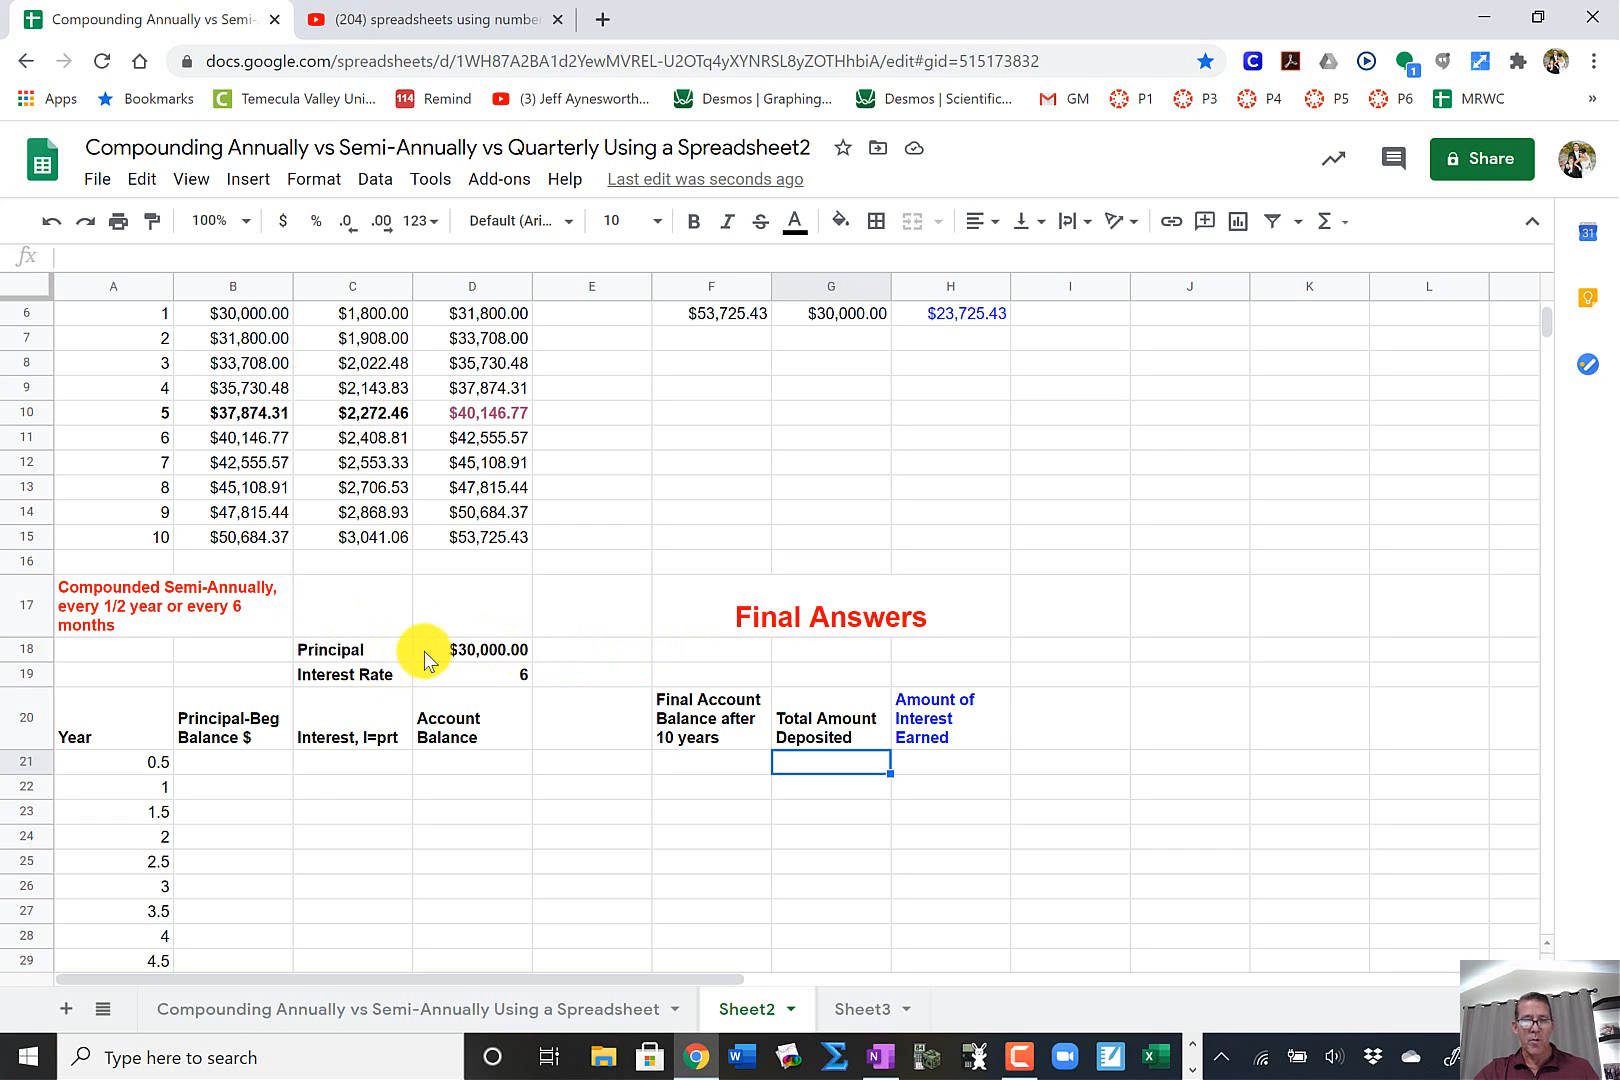
- Enter the formula =D18 in B21 as the semi-annual table's first beginning balance
click(240, 764)
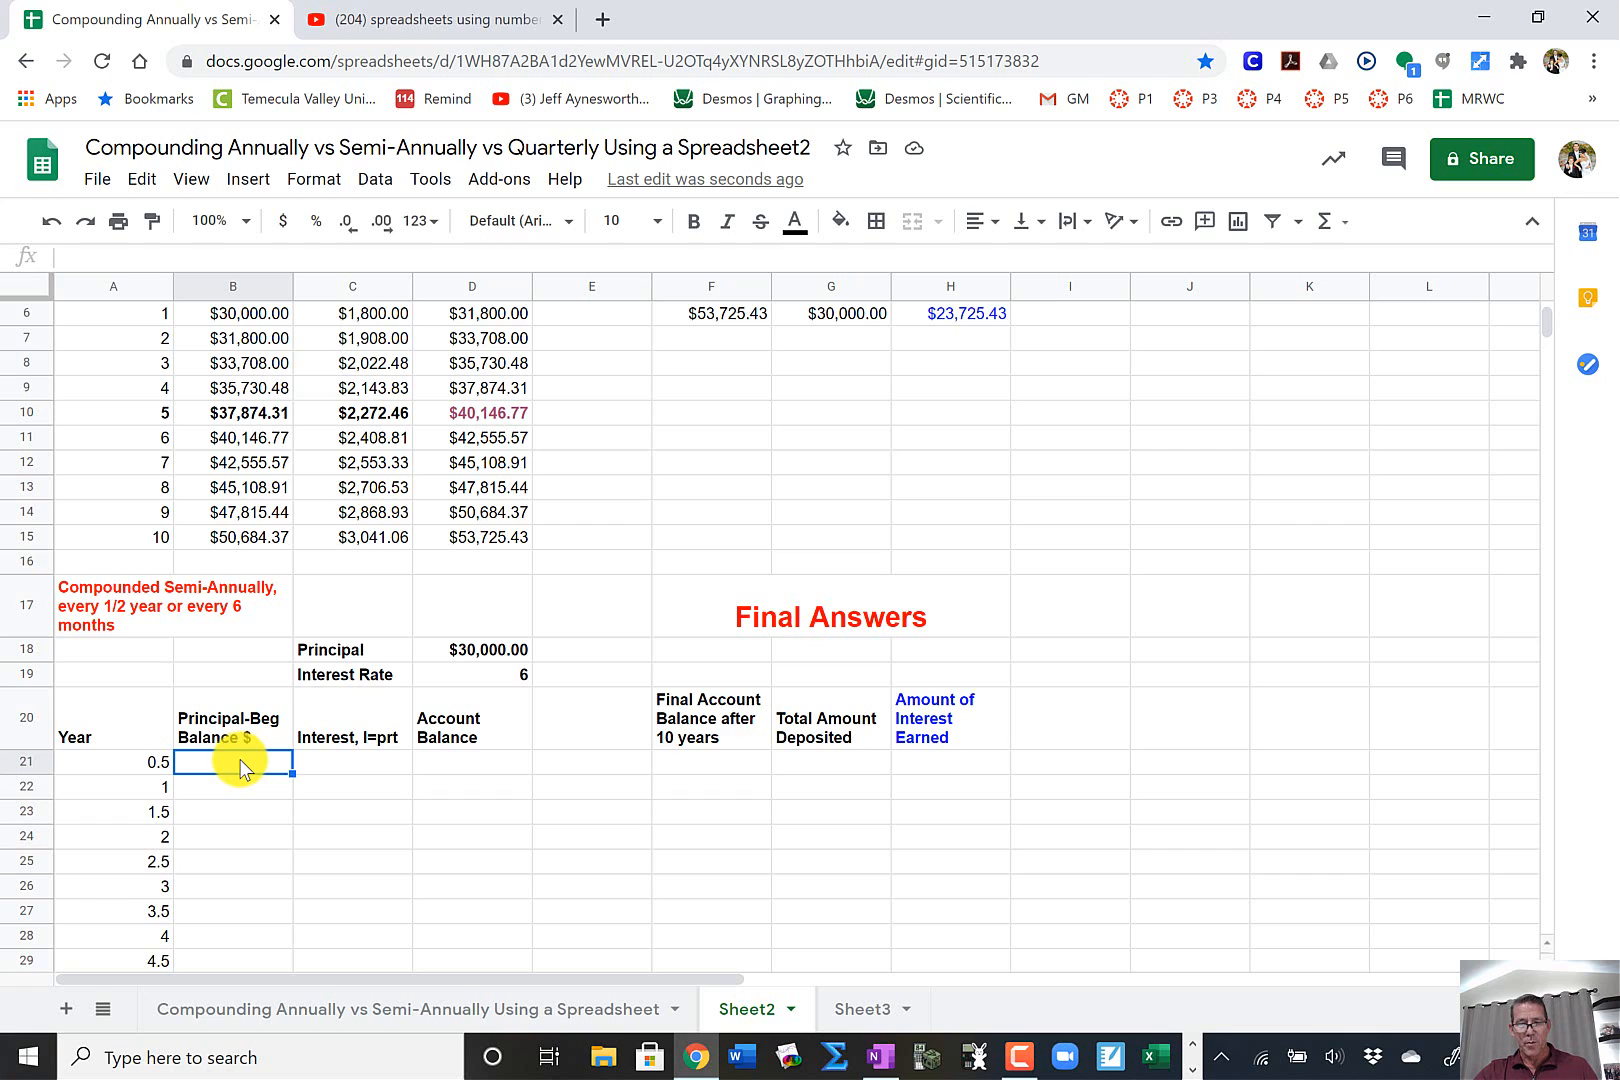
text(=)
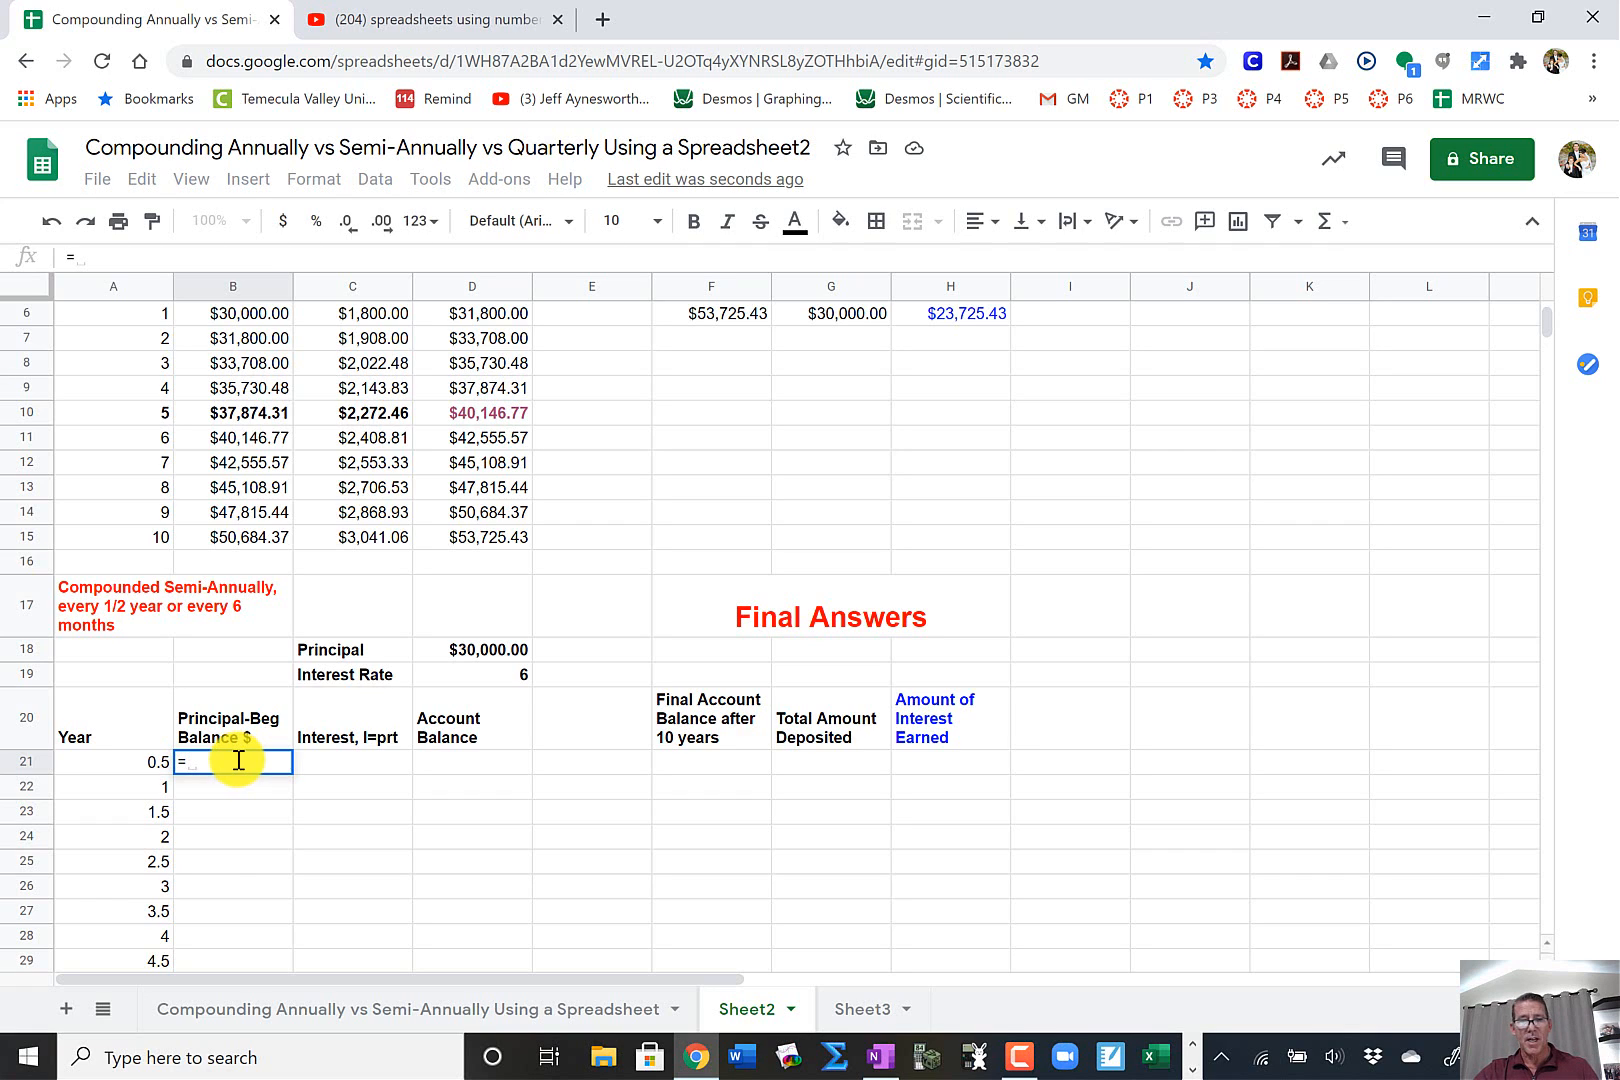
click(459, 655)
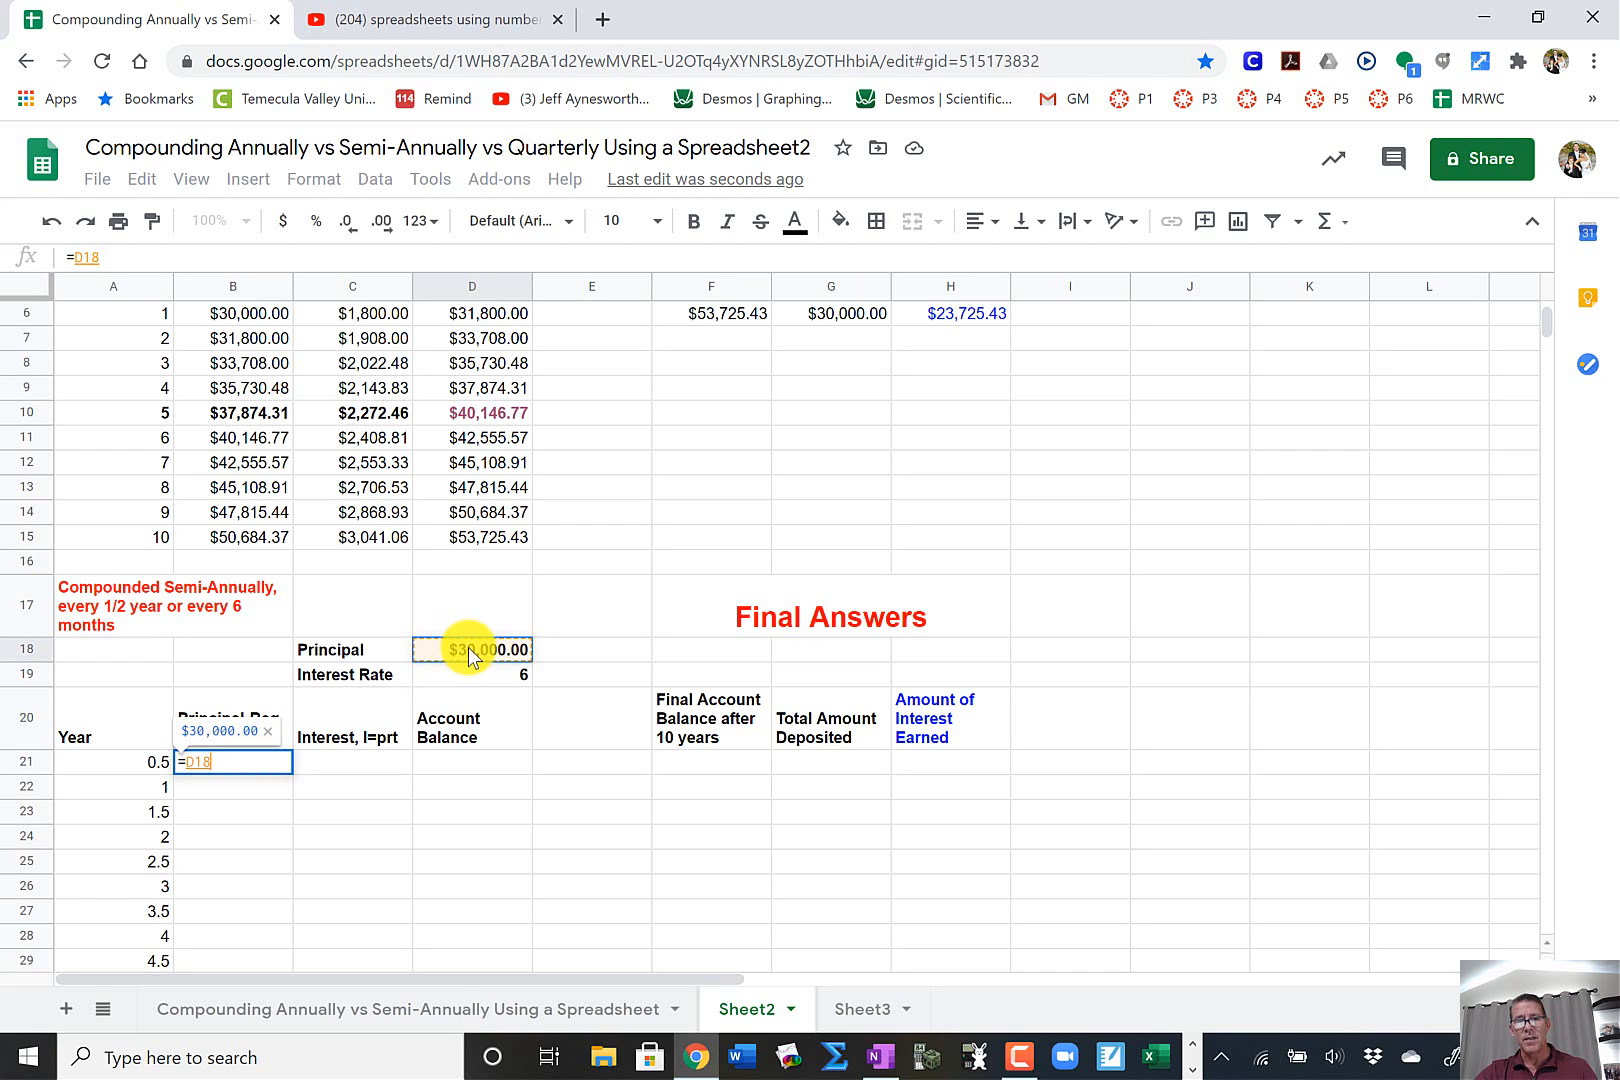
key(Return)
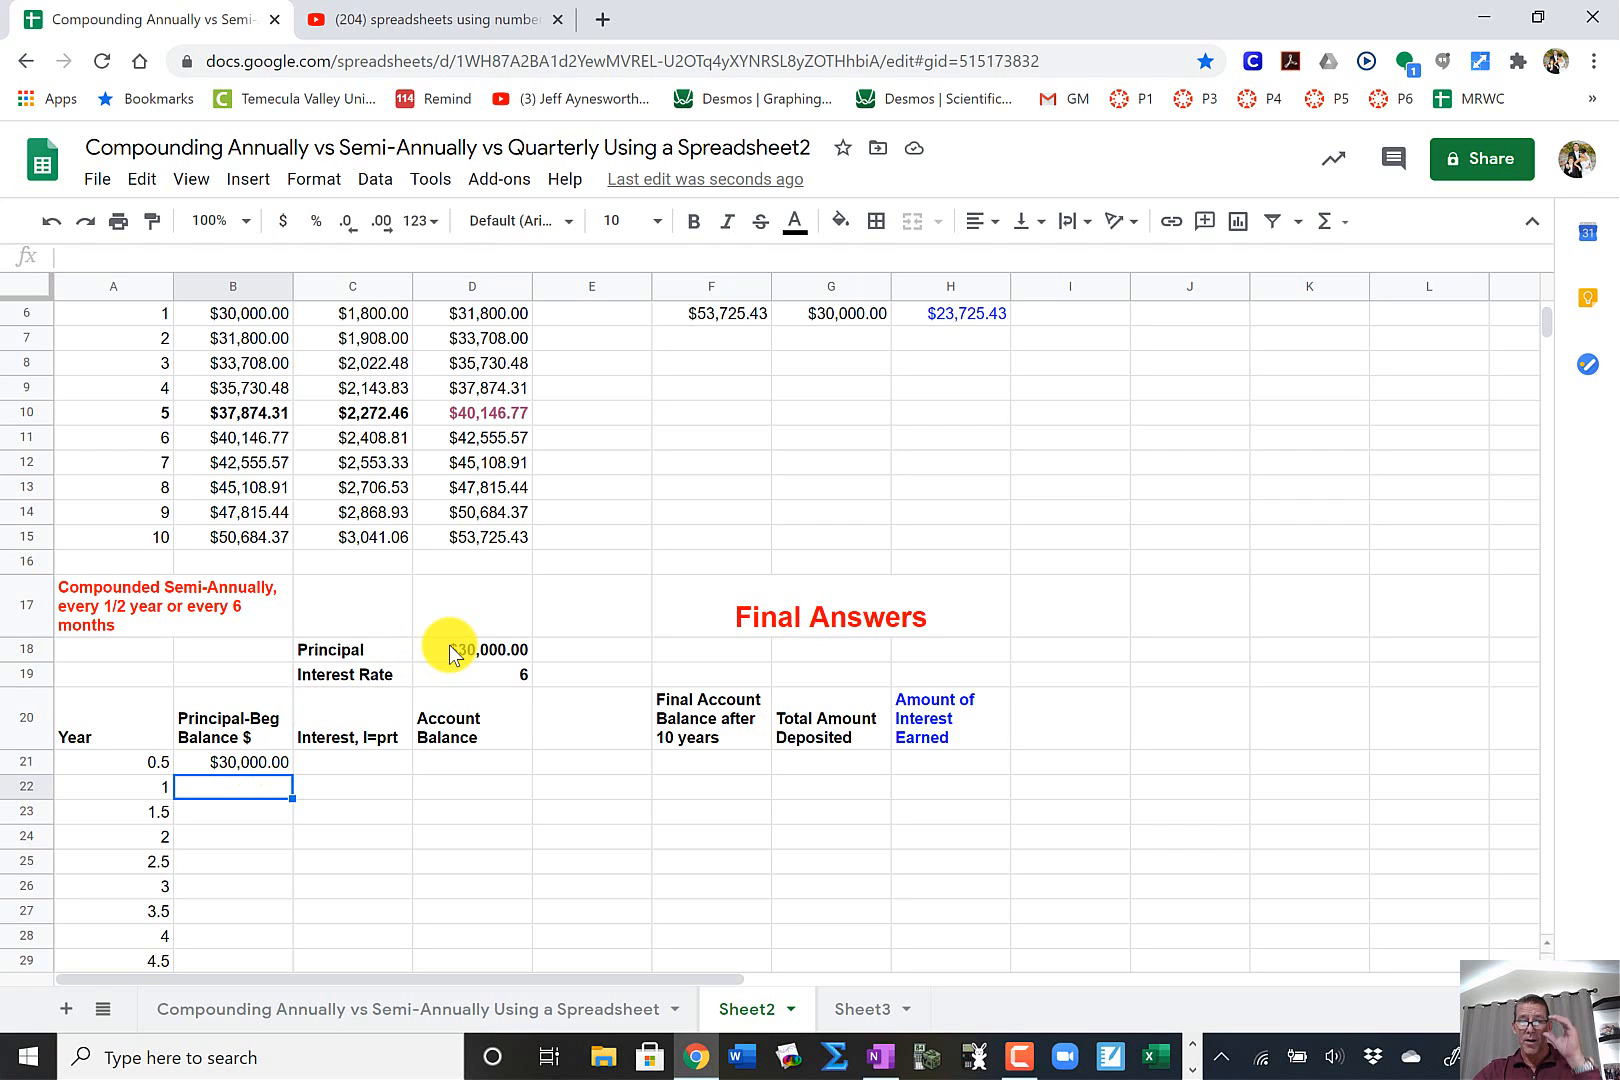
- Test the link to B21 by setting the semi-annual principal in D18 to 20000, and restore it to 30000
click(475, 648)
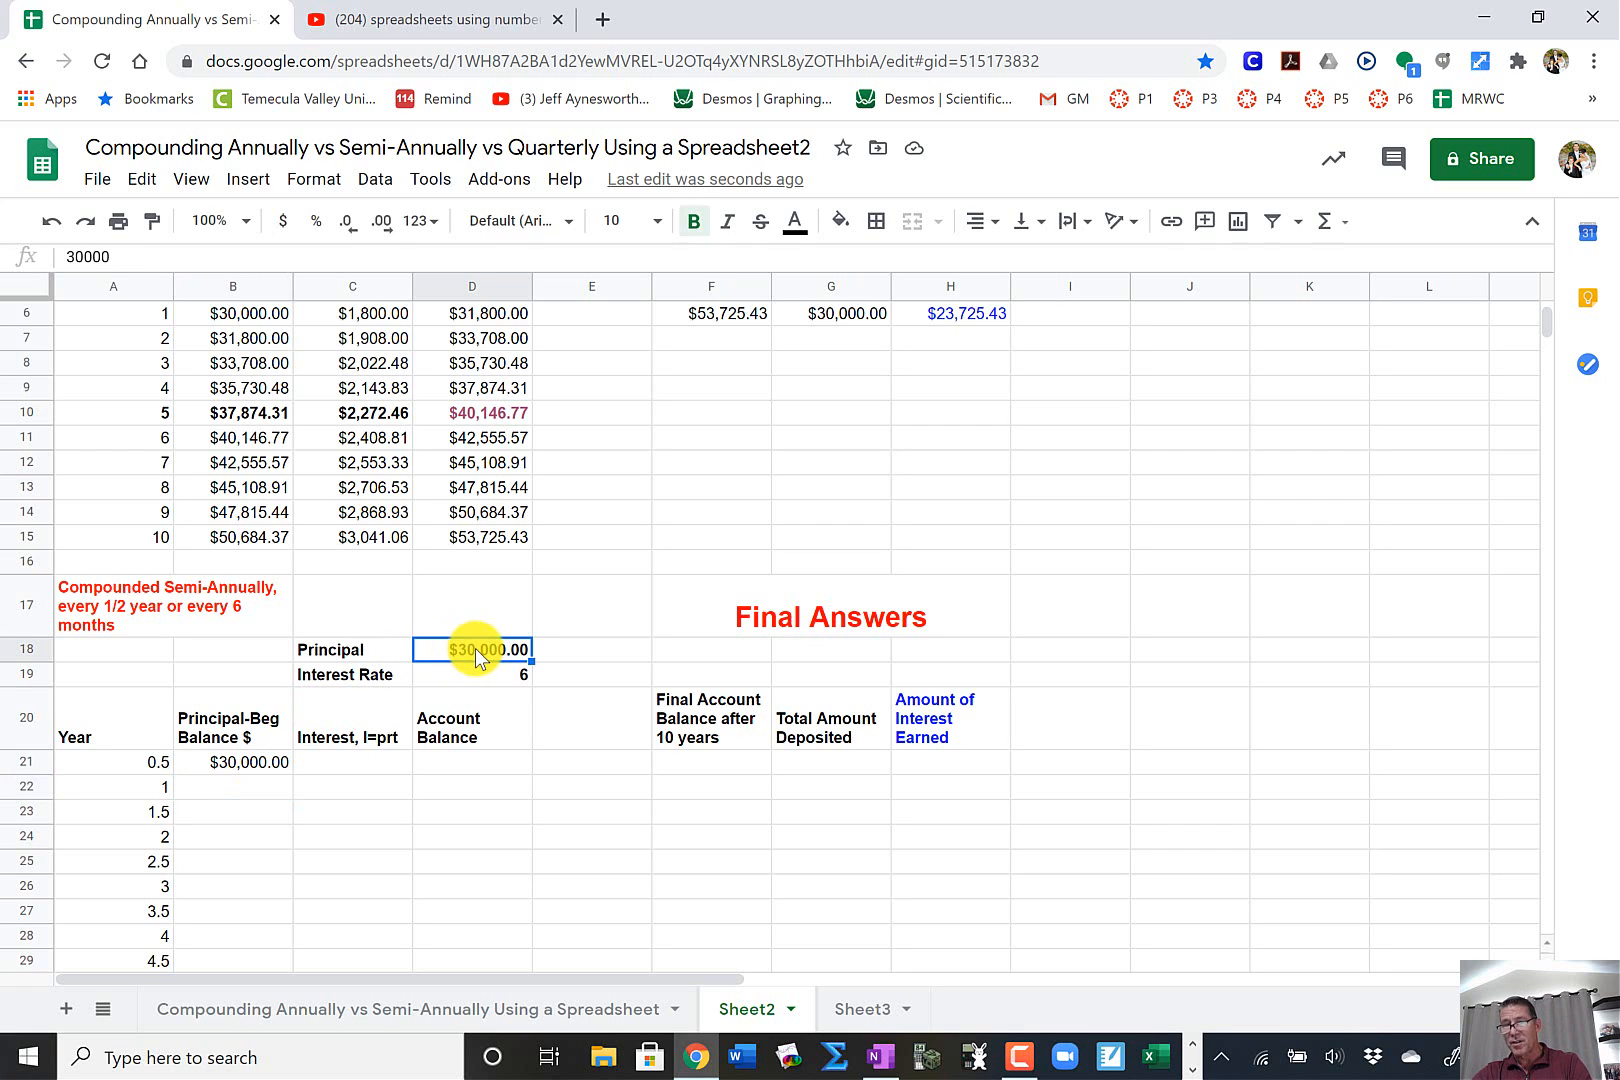
text(20000)
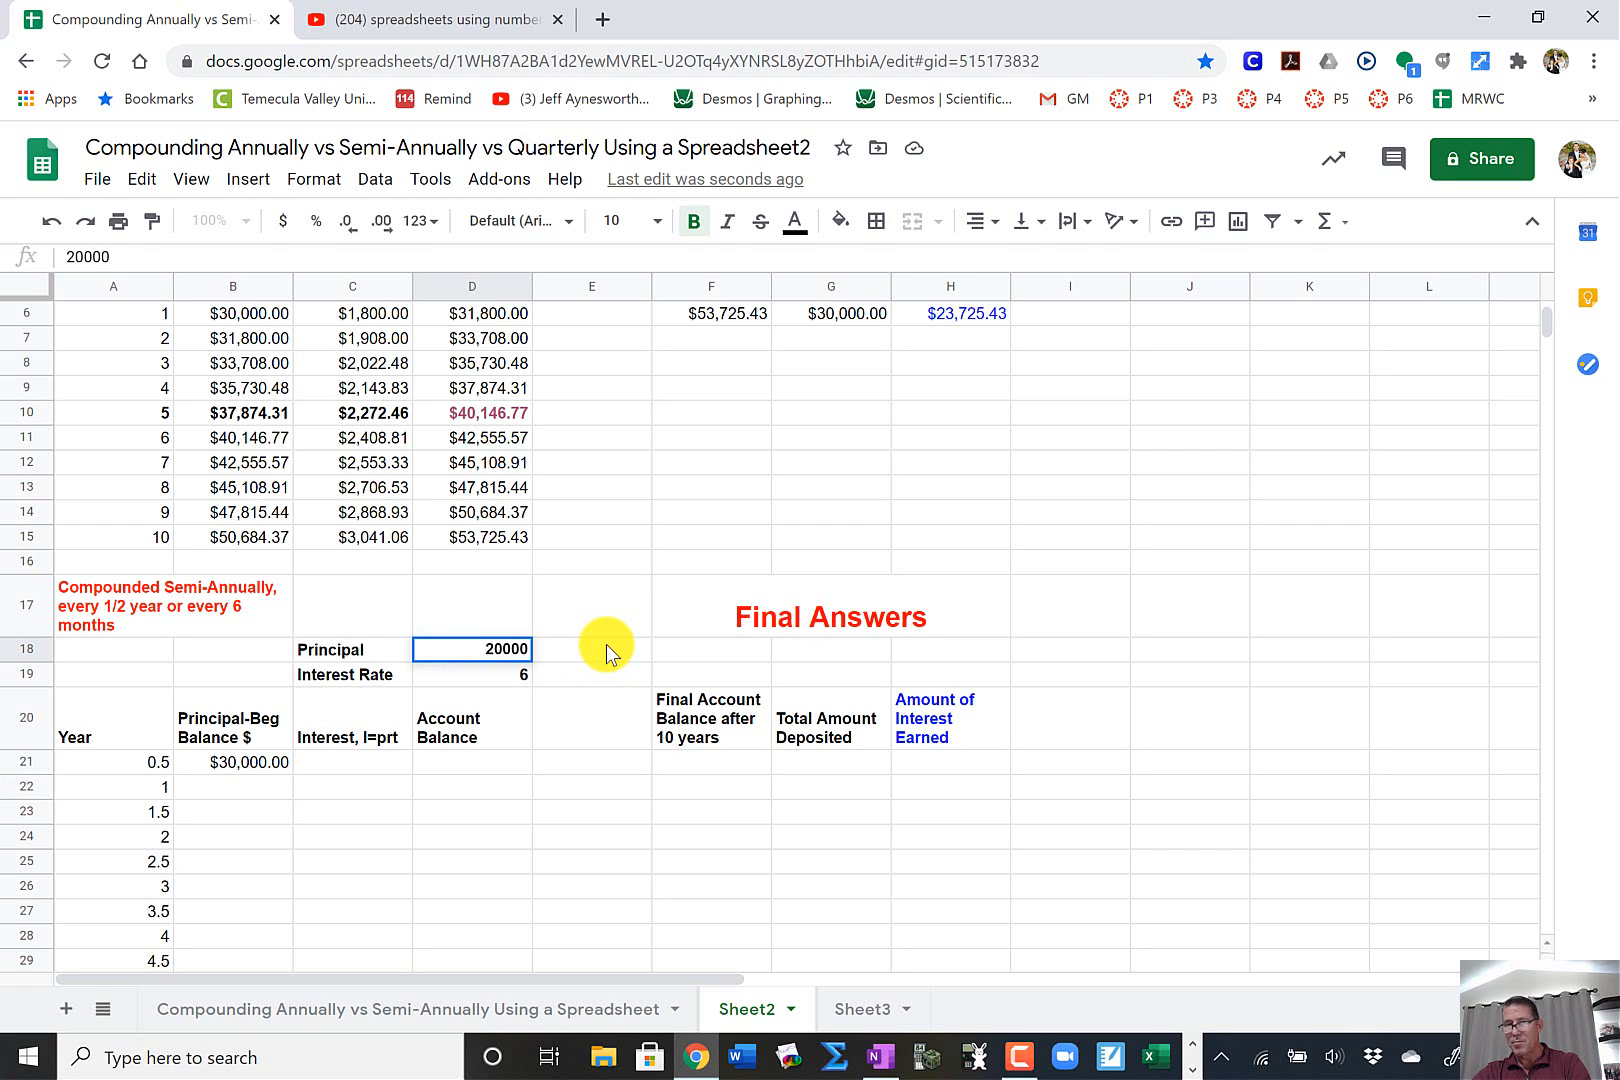
key(Return)
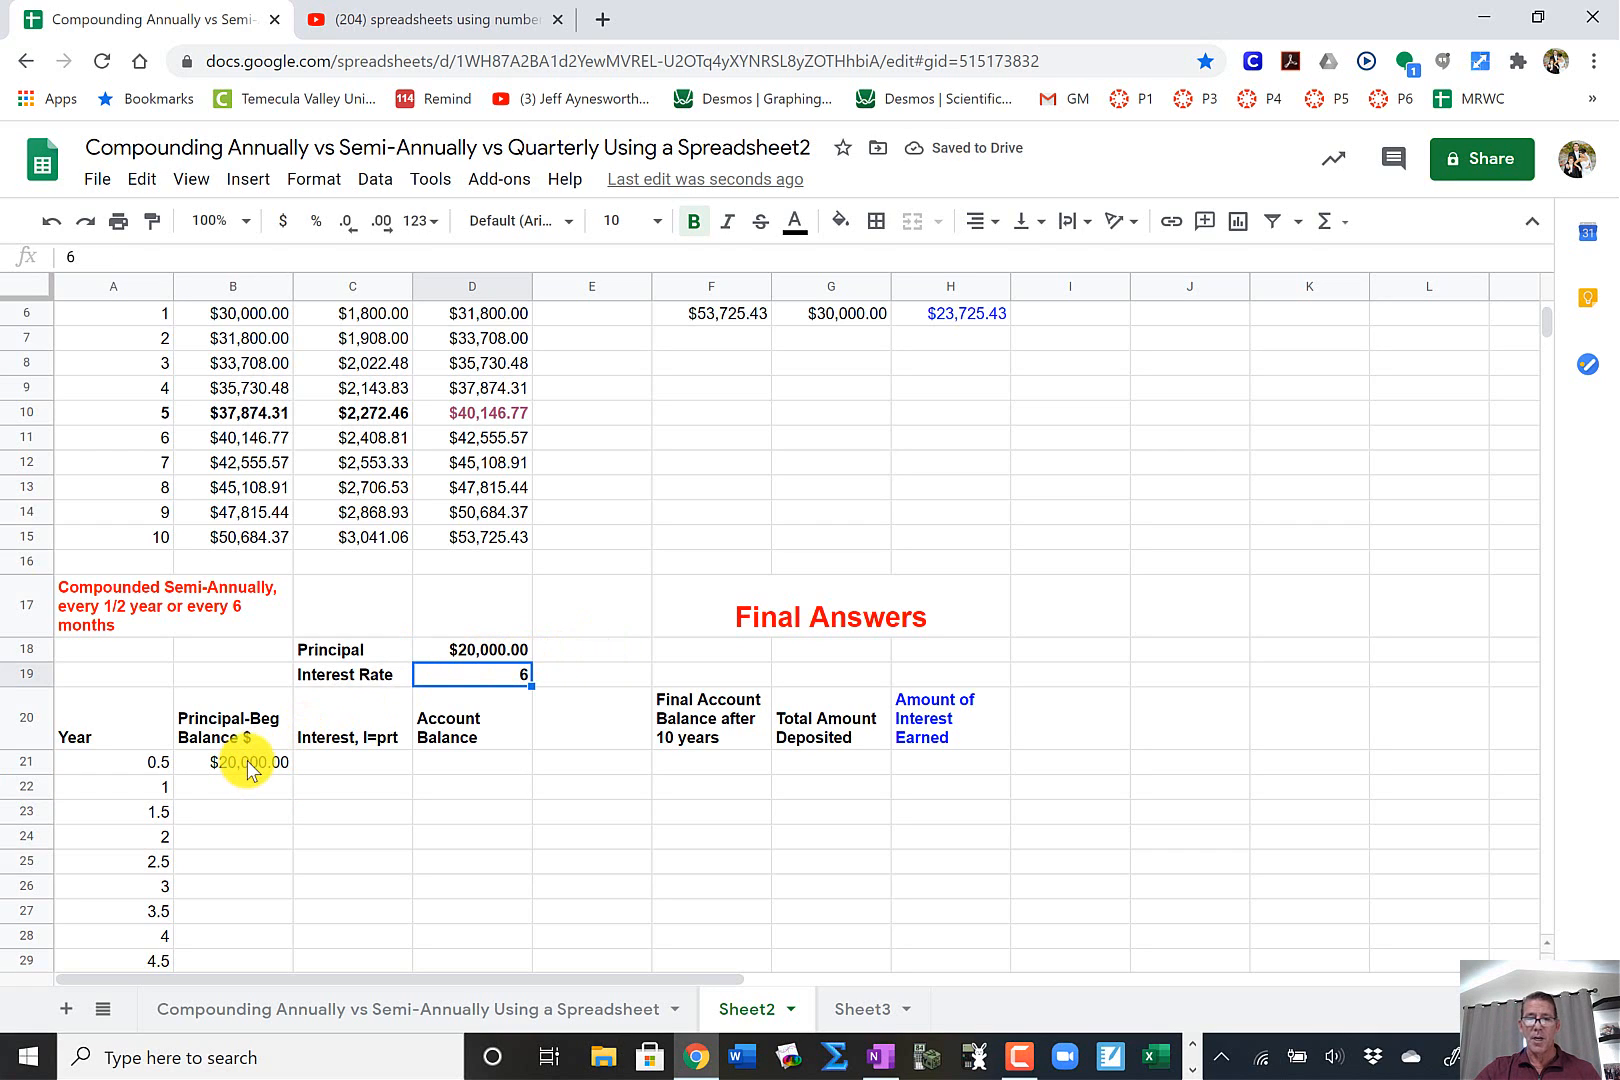
click(458, 650)
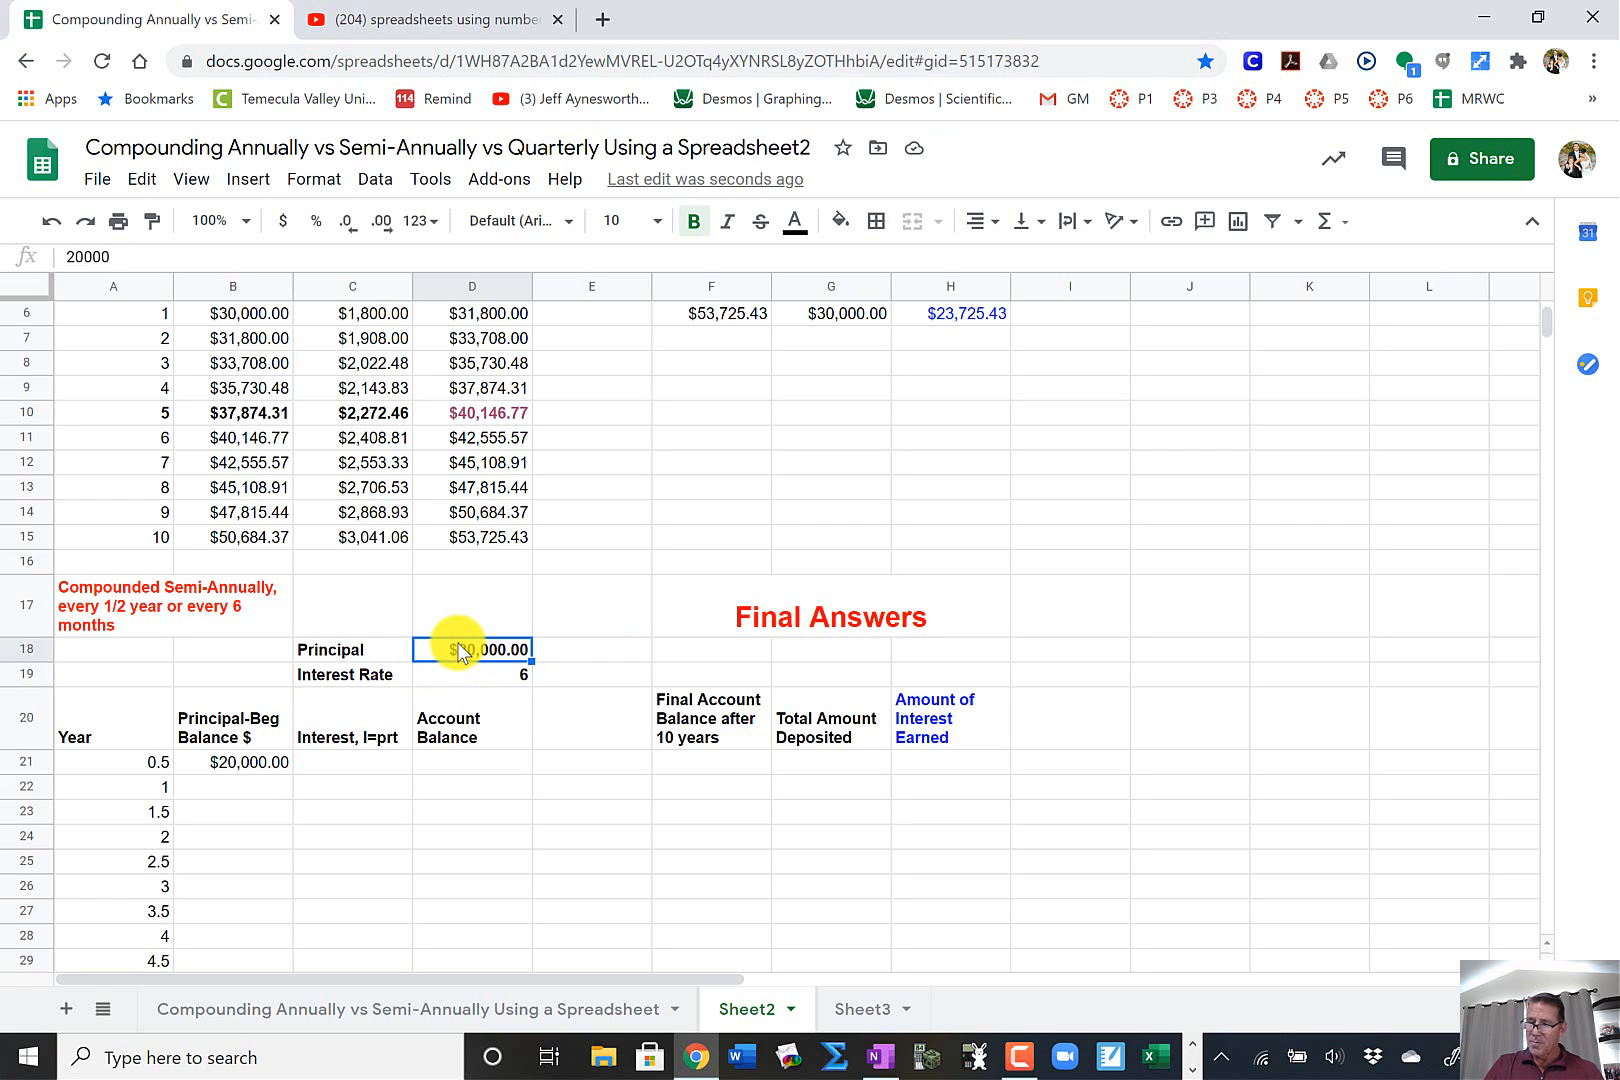
text(30000)
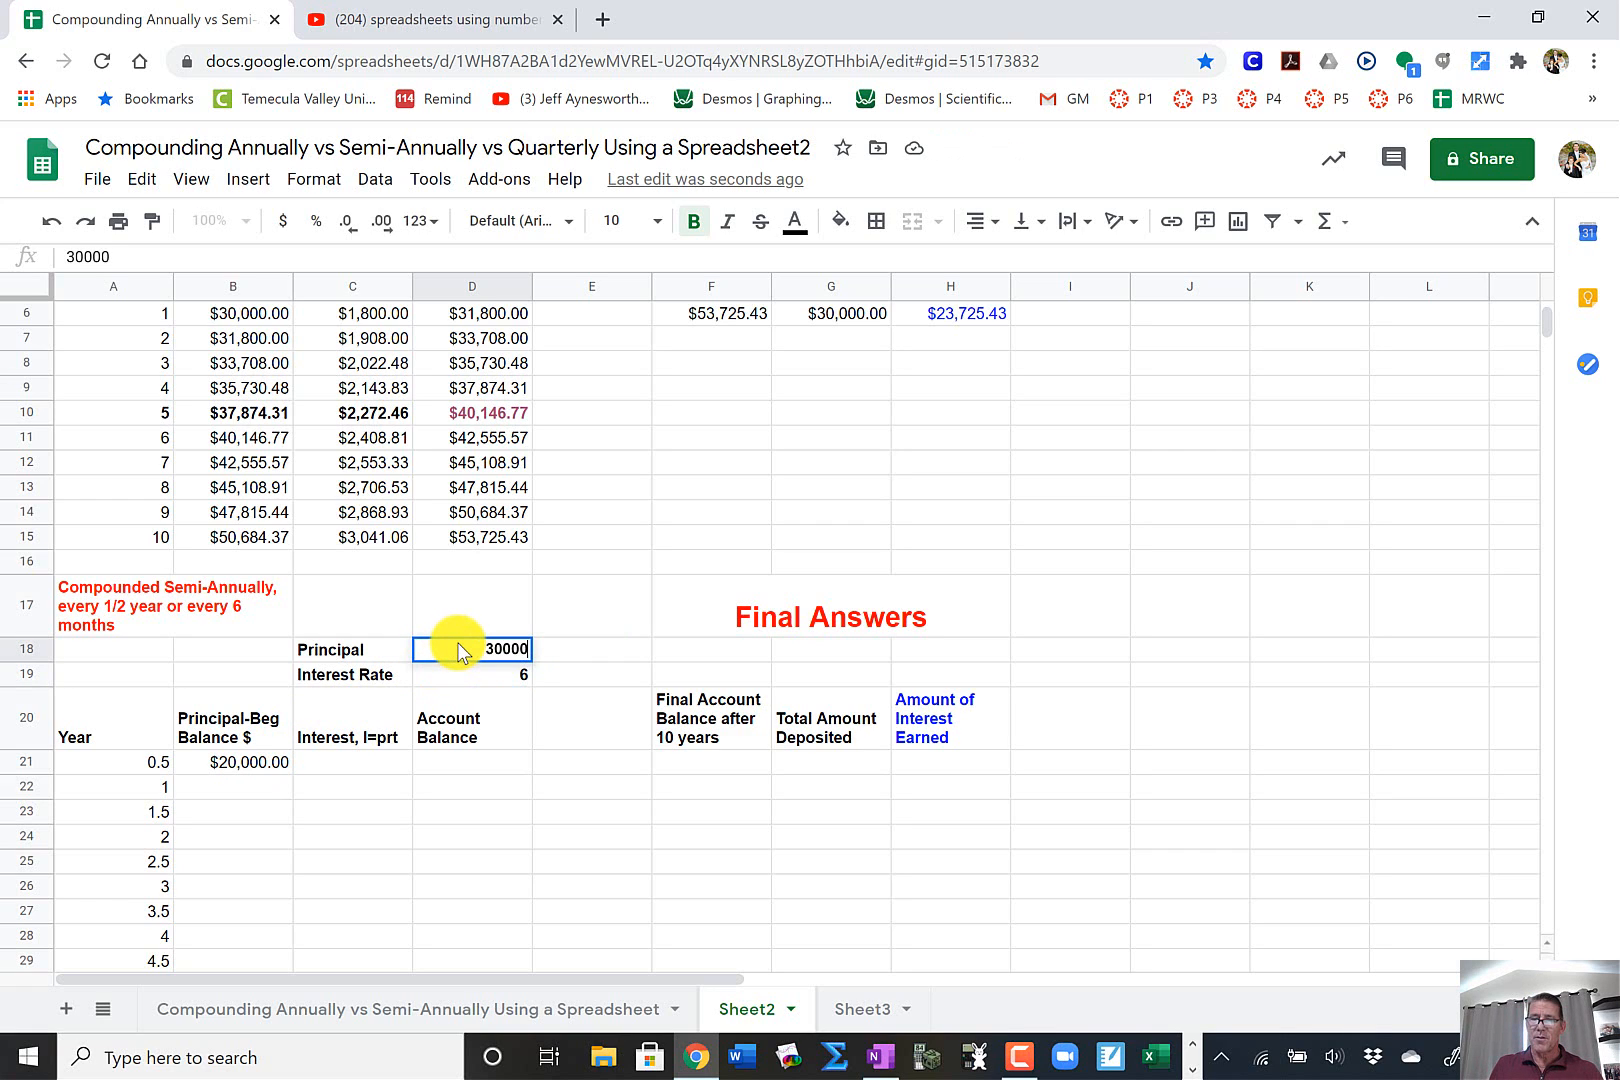
key(Return)
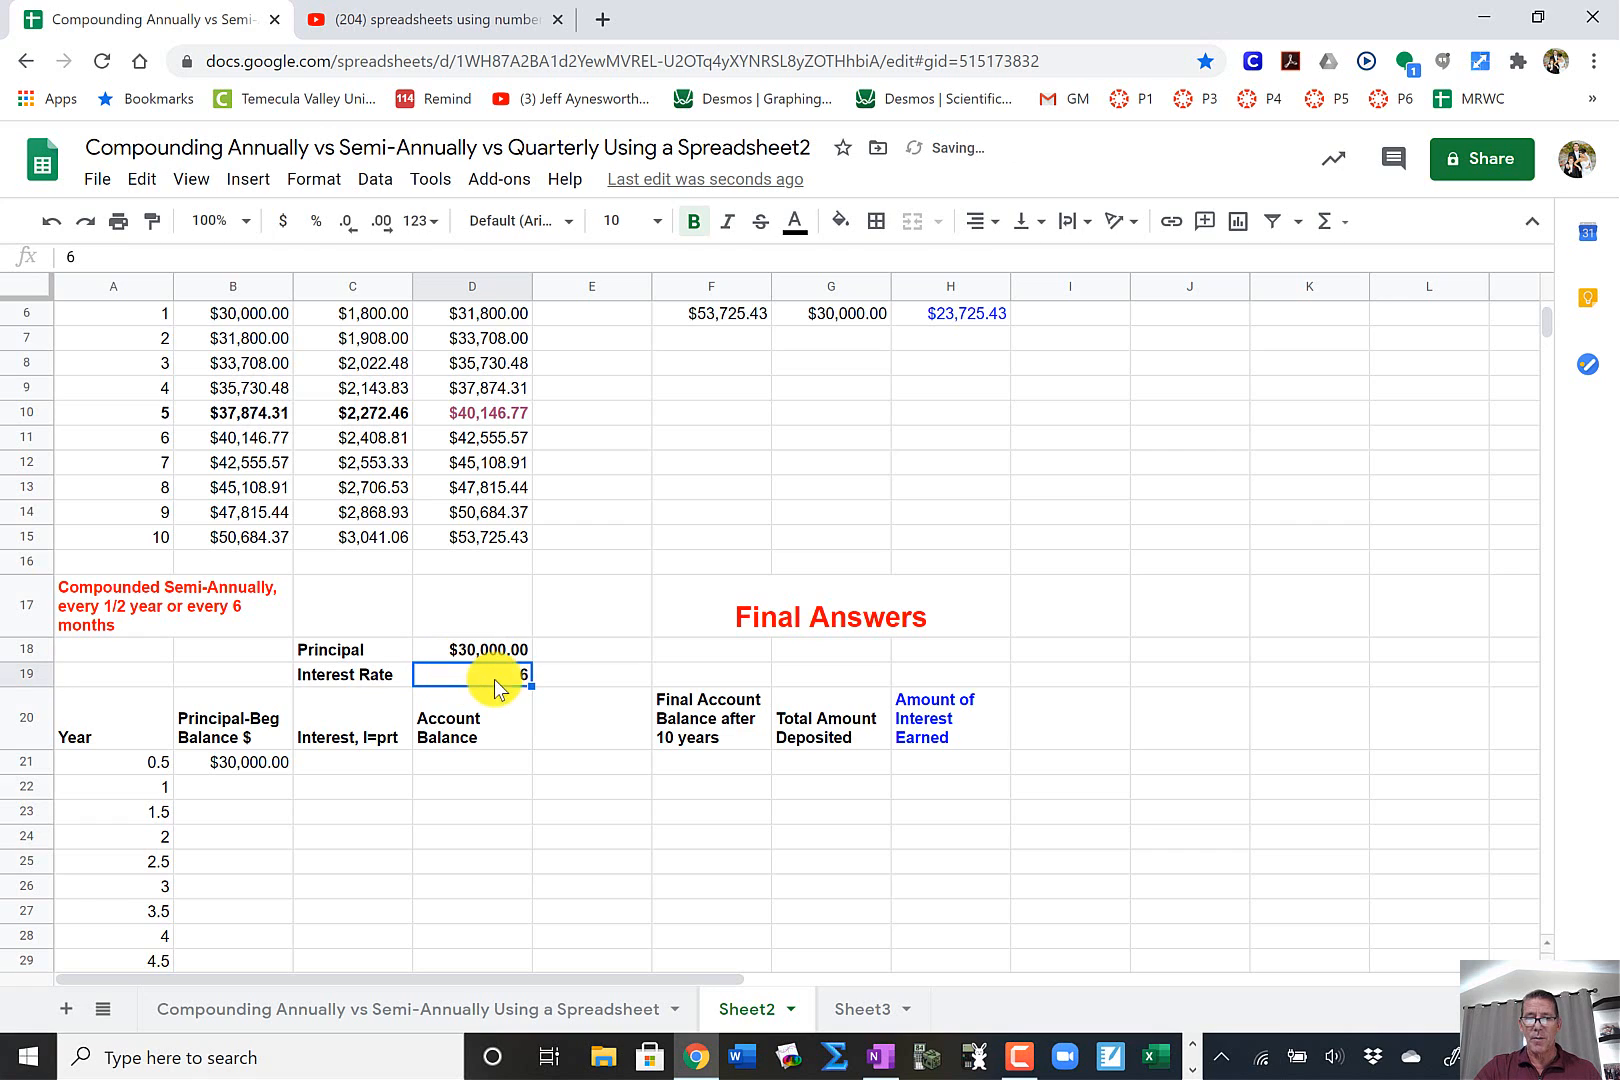
- Enter the formula =B21*($D$19/100)*0.5 in C21 as the semi-annual table's first half-year interest
click(347, 768)
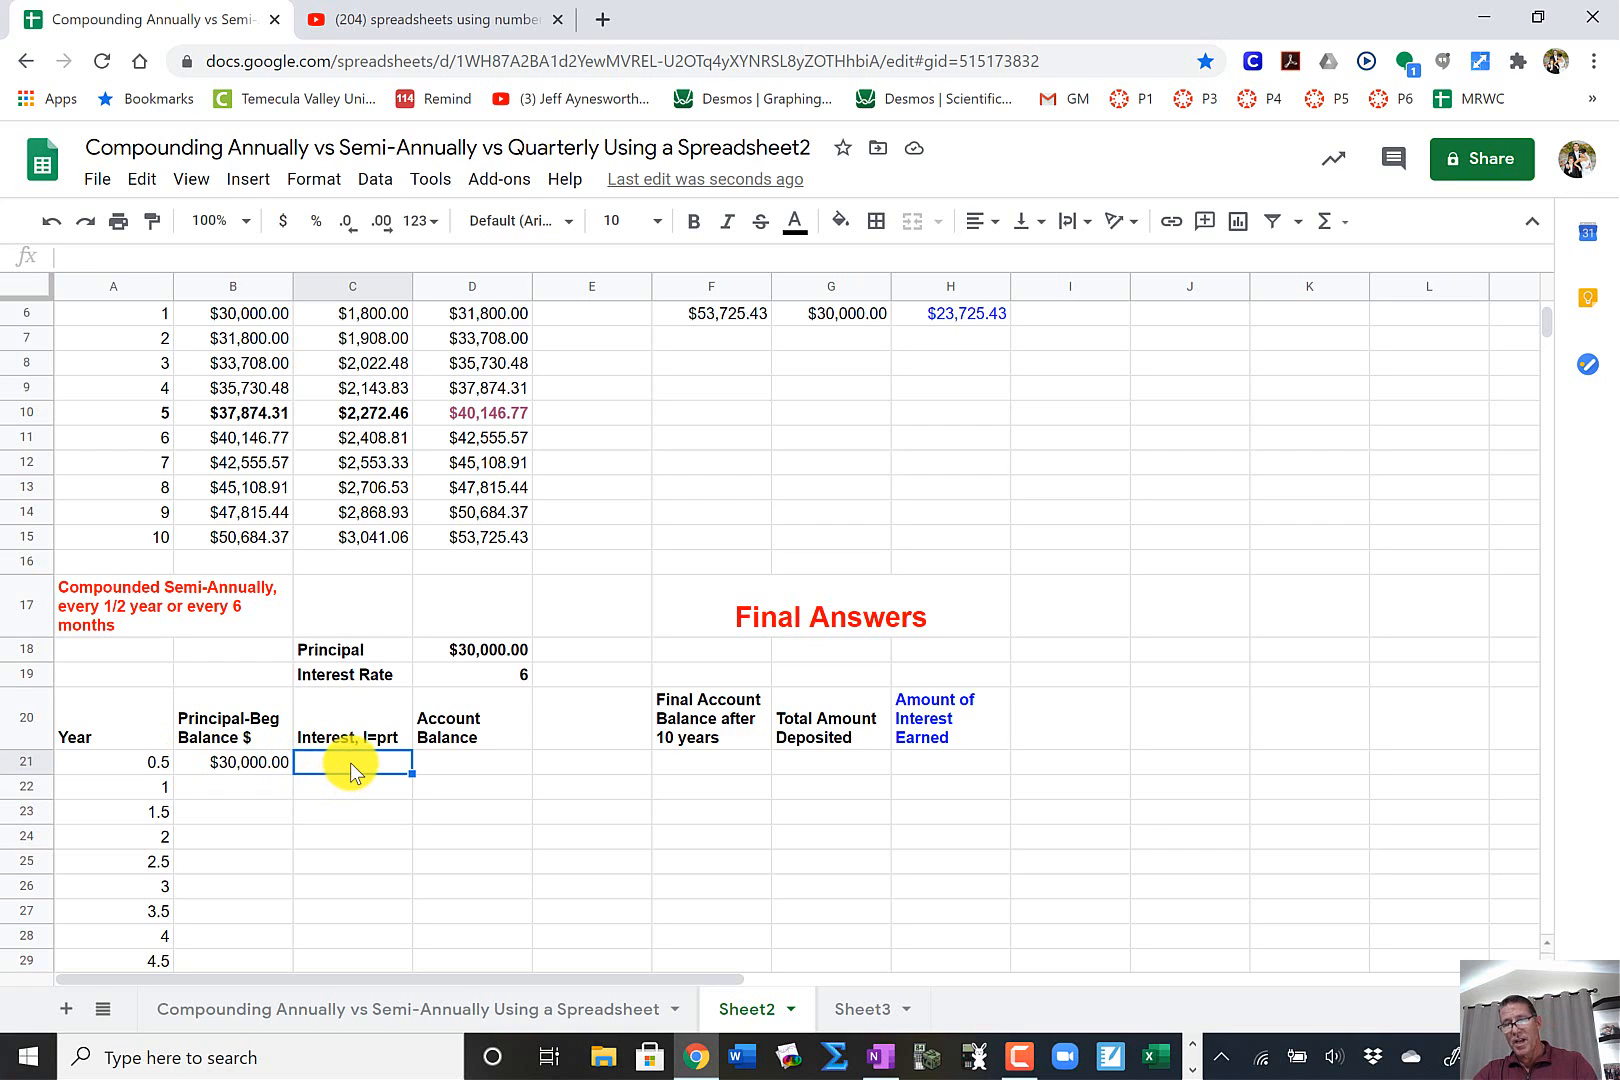
text(=)
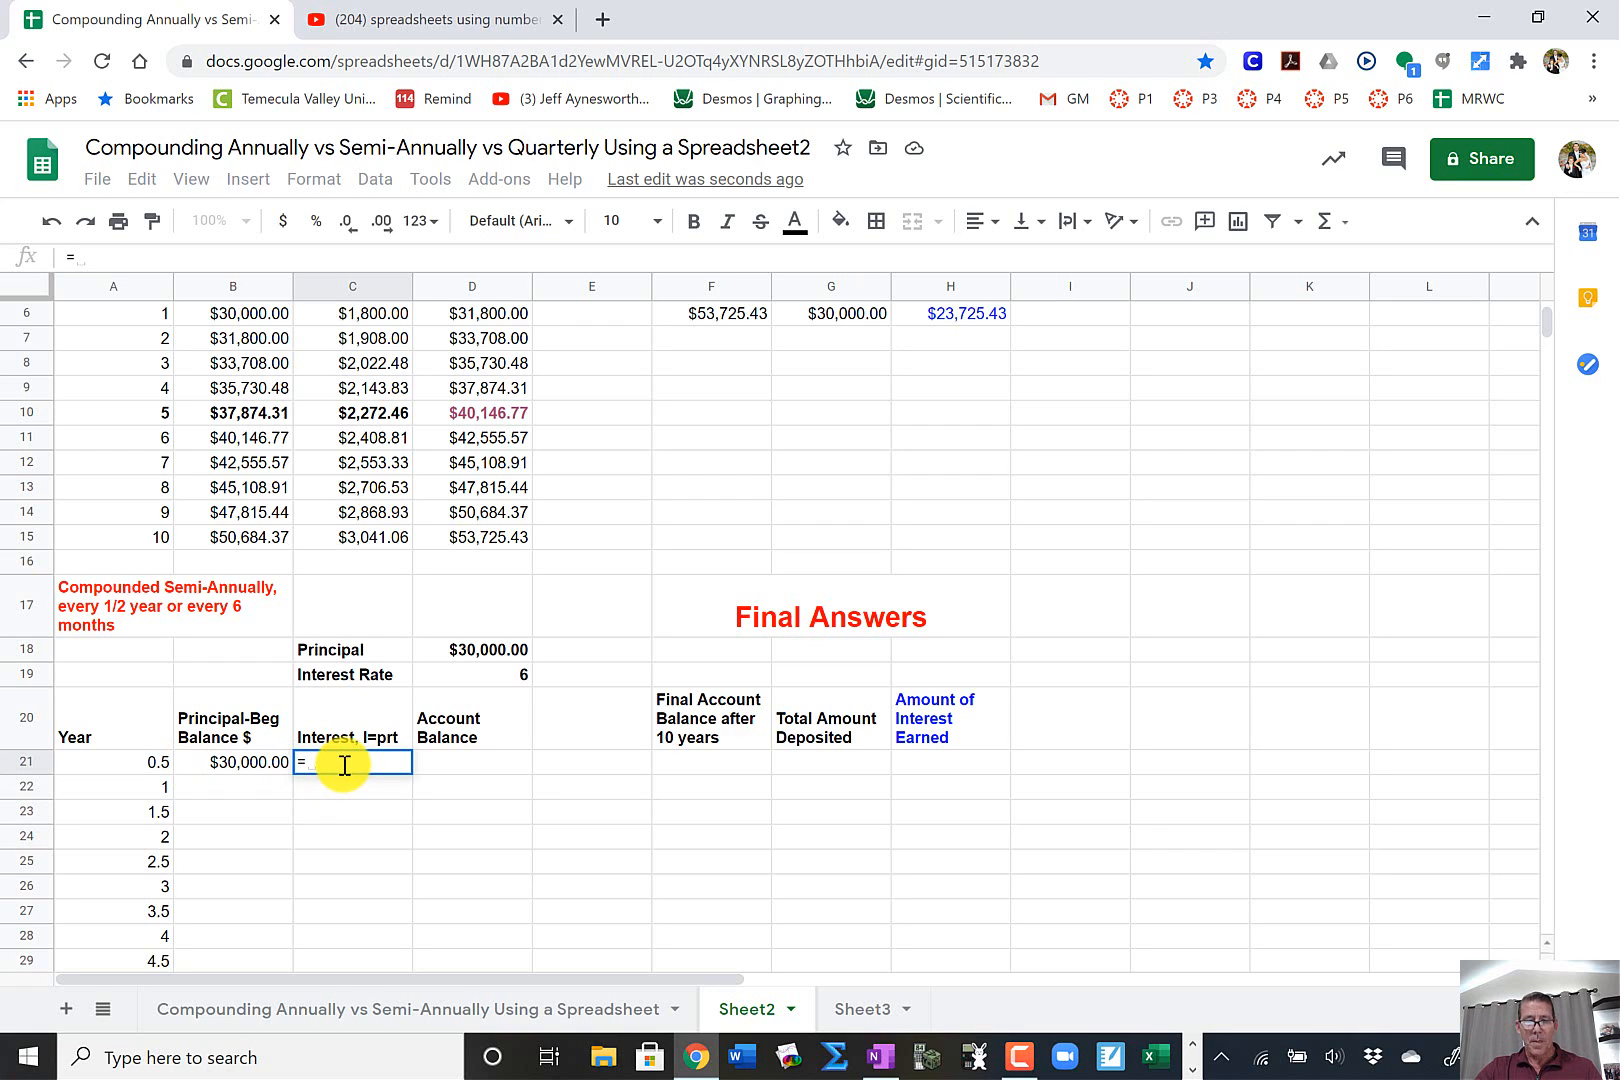
click(230, 760)
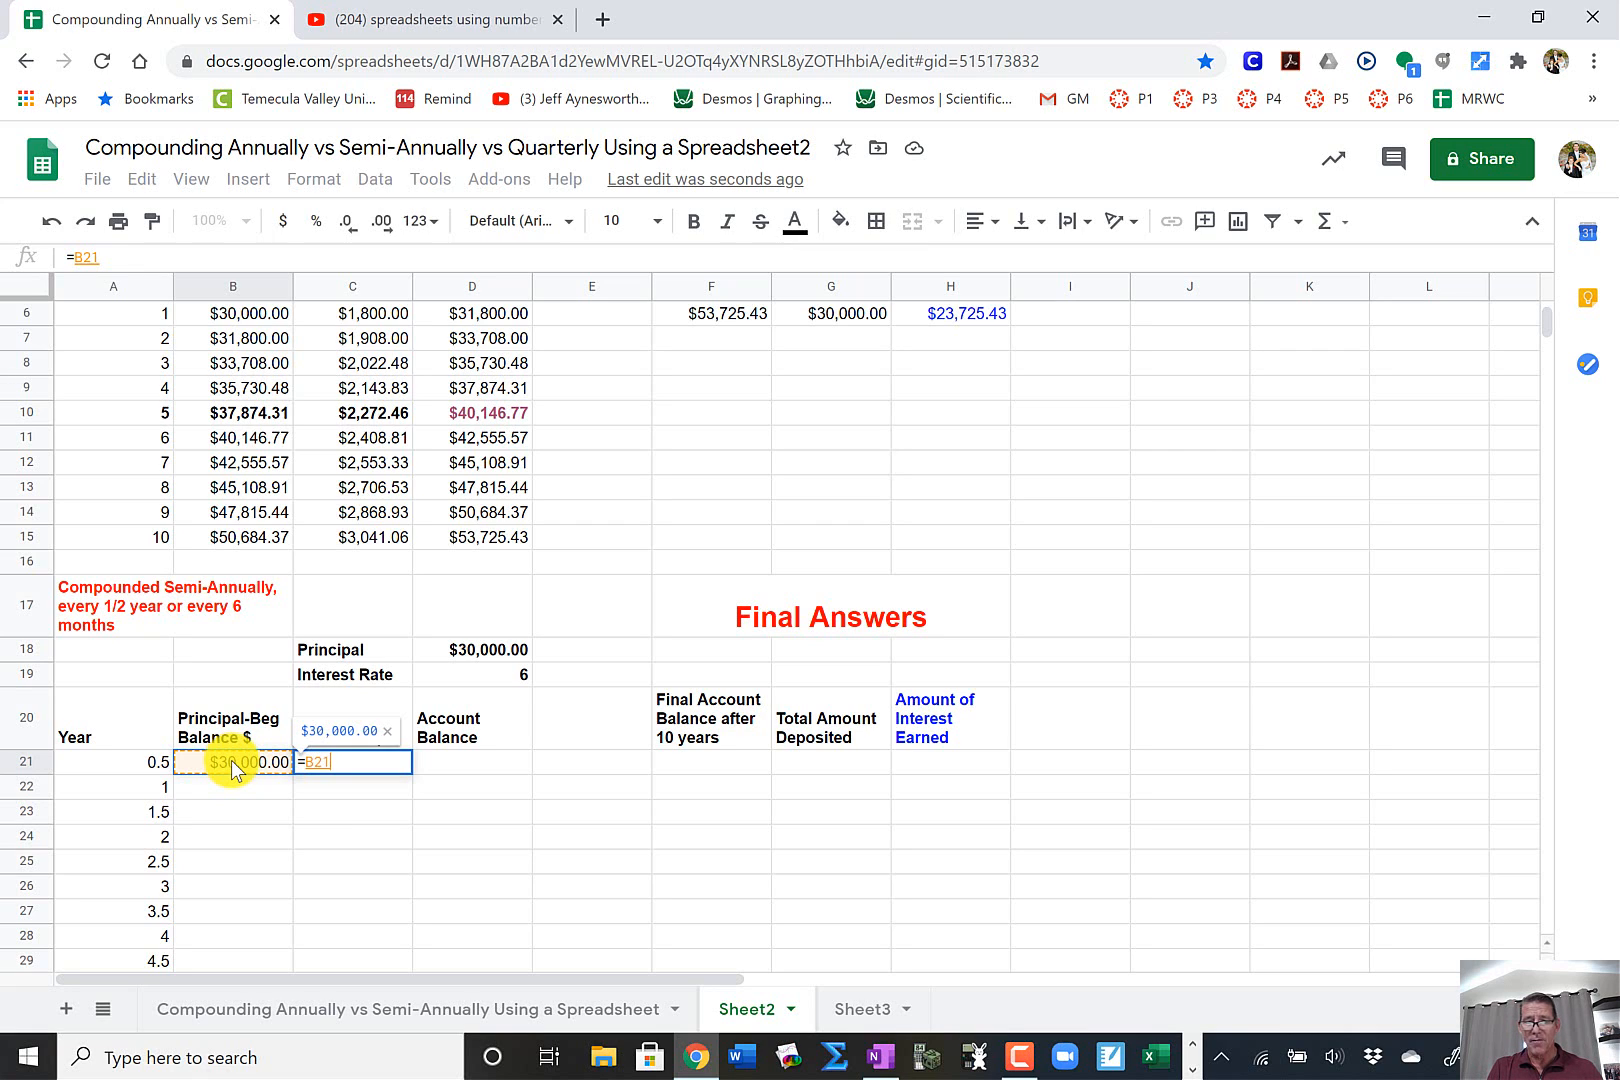
text(*)
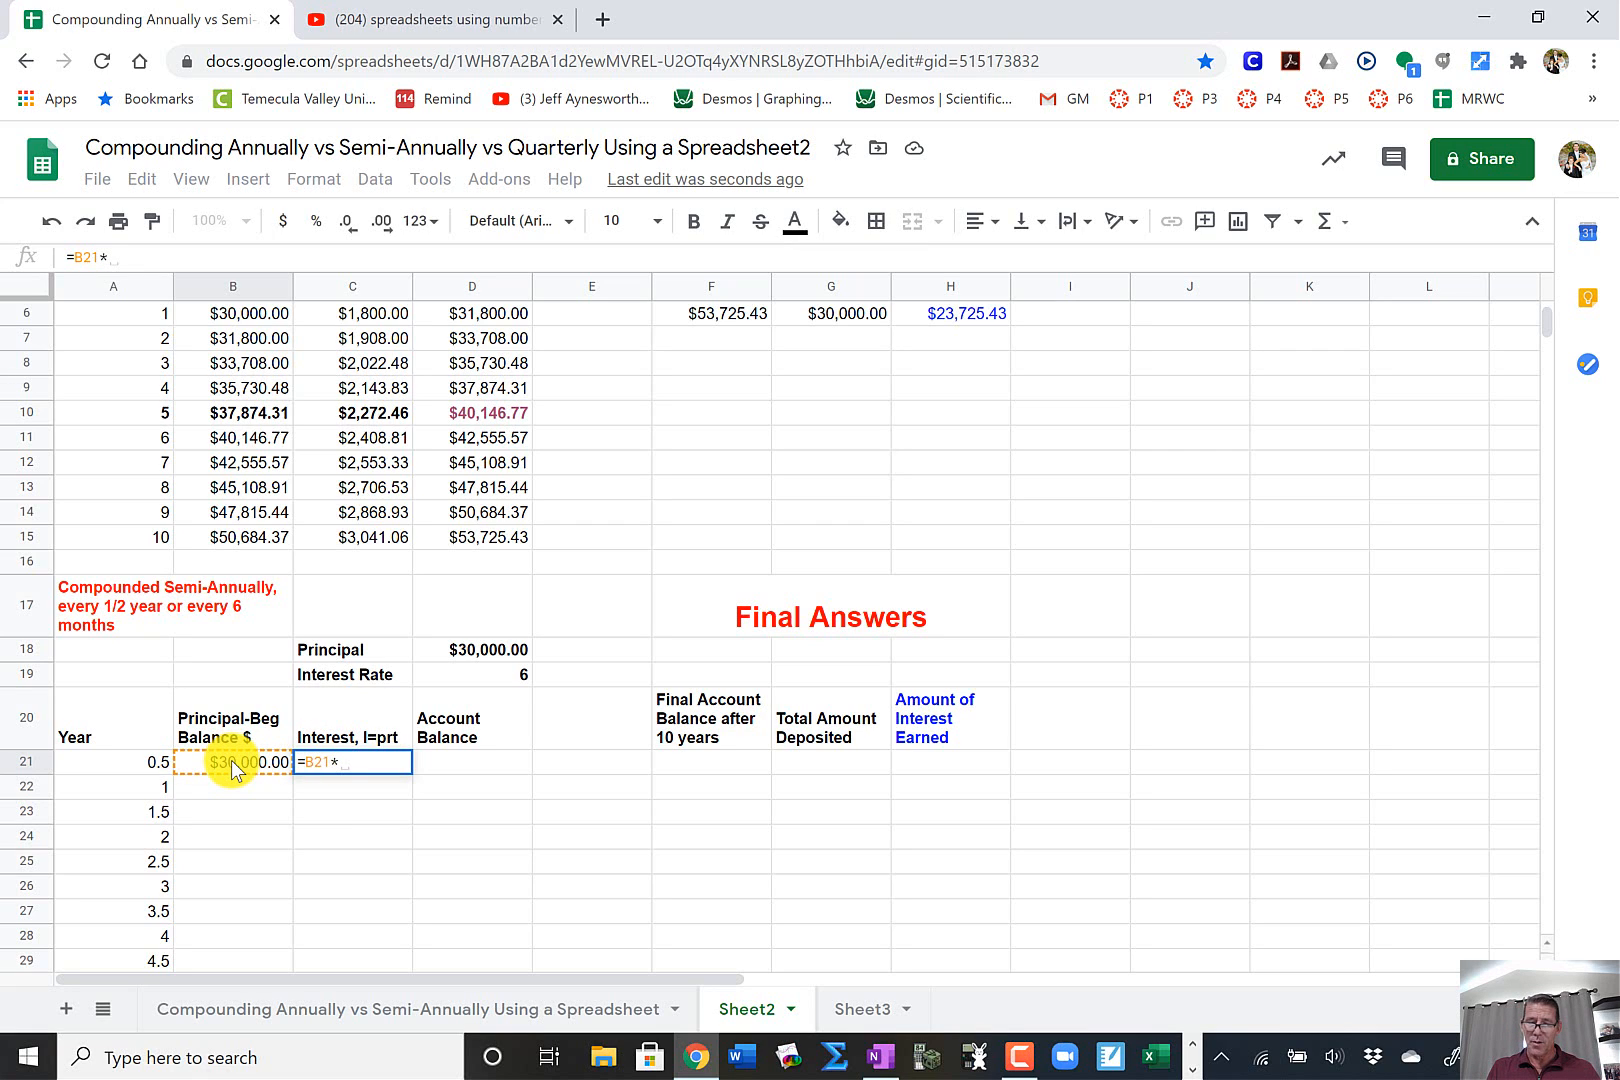
text(()
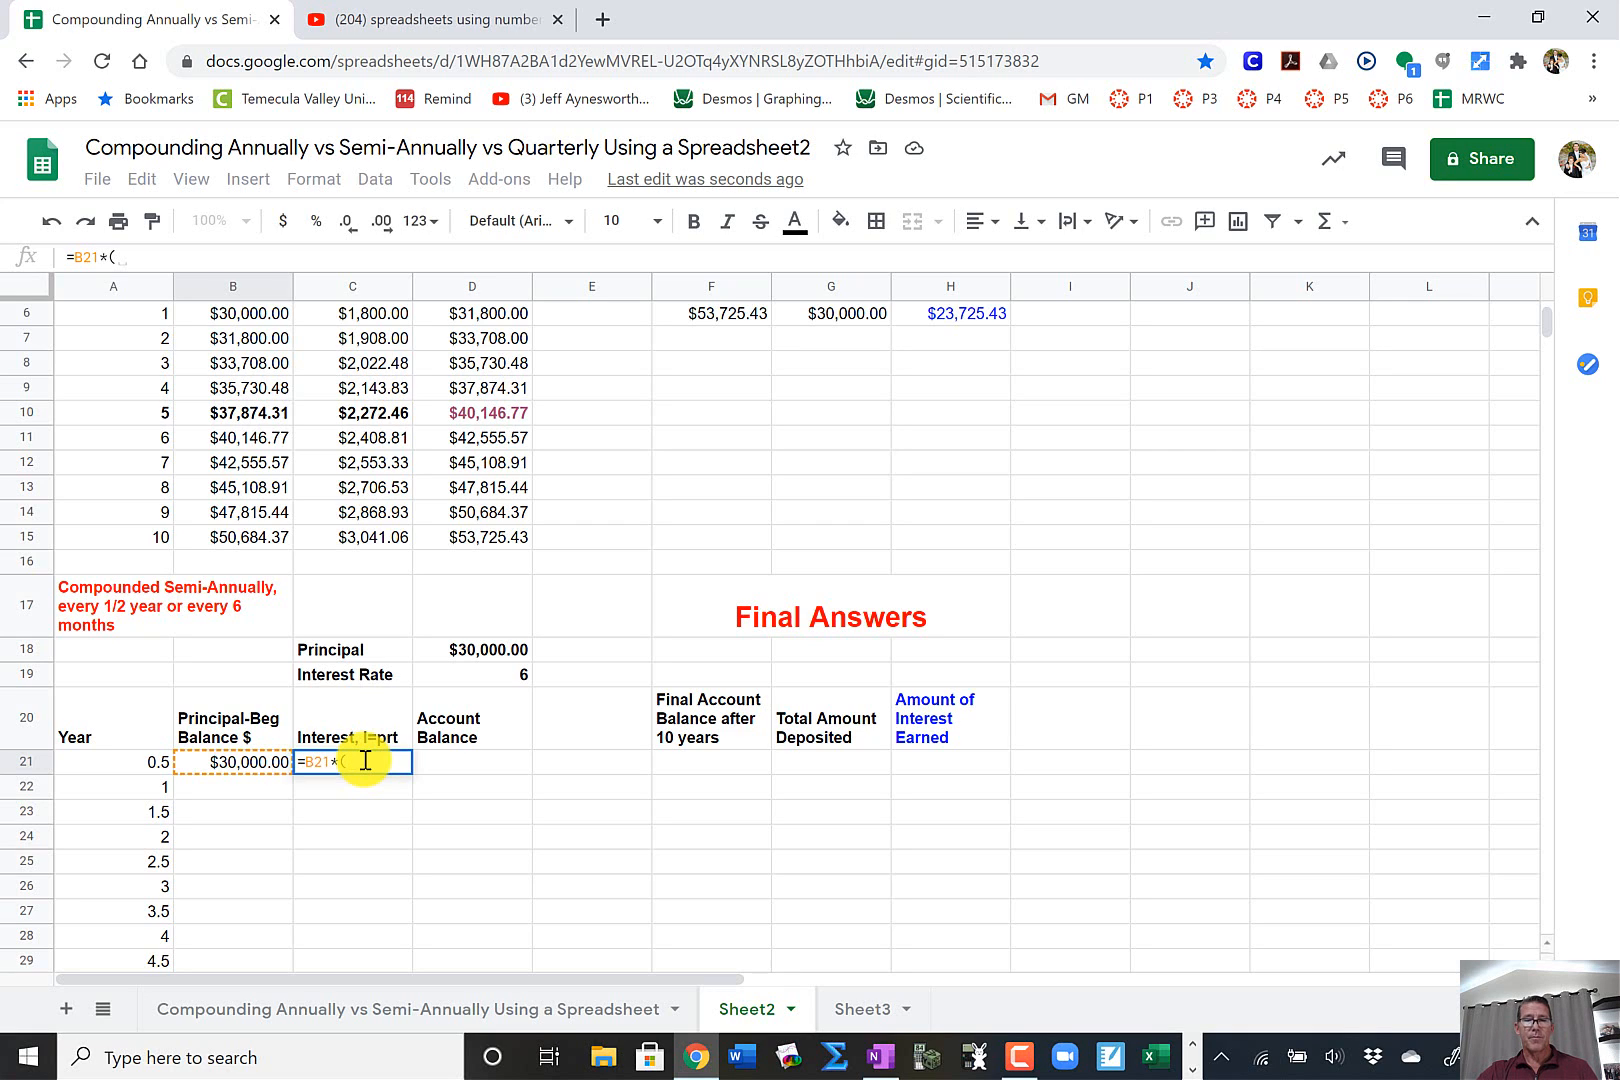
click(500, 670)
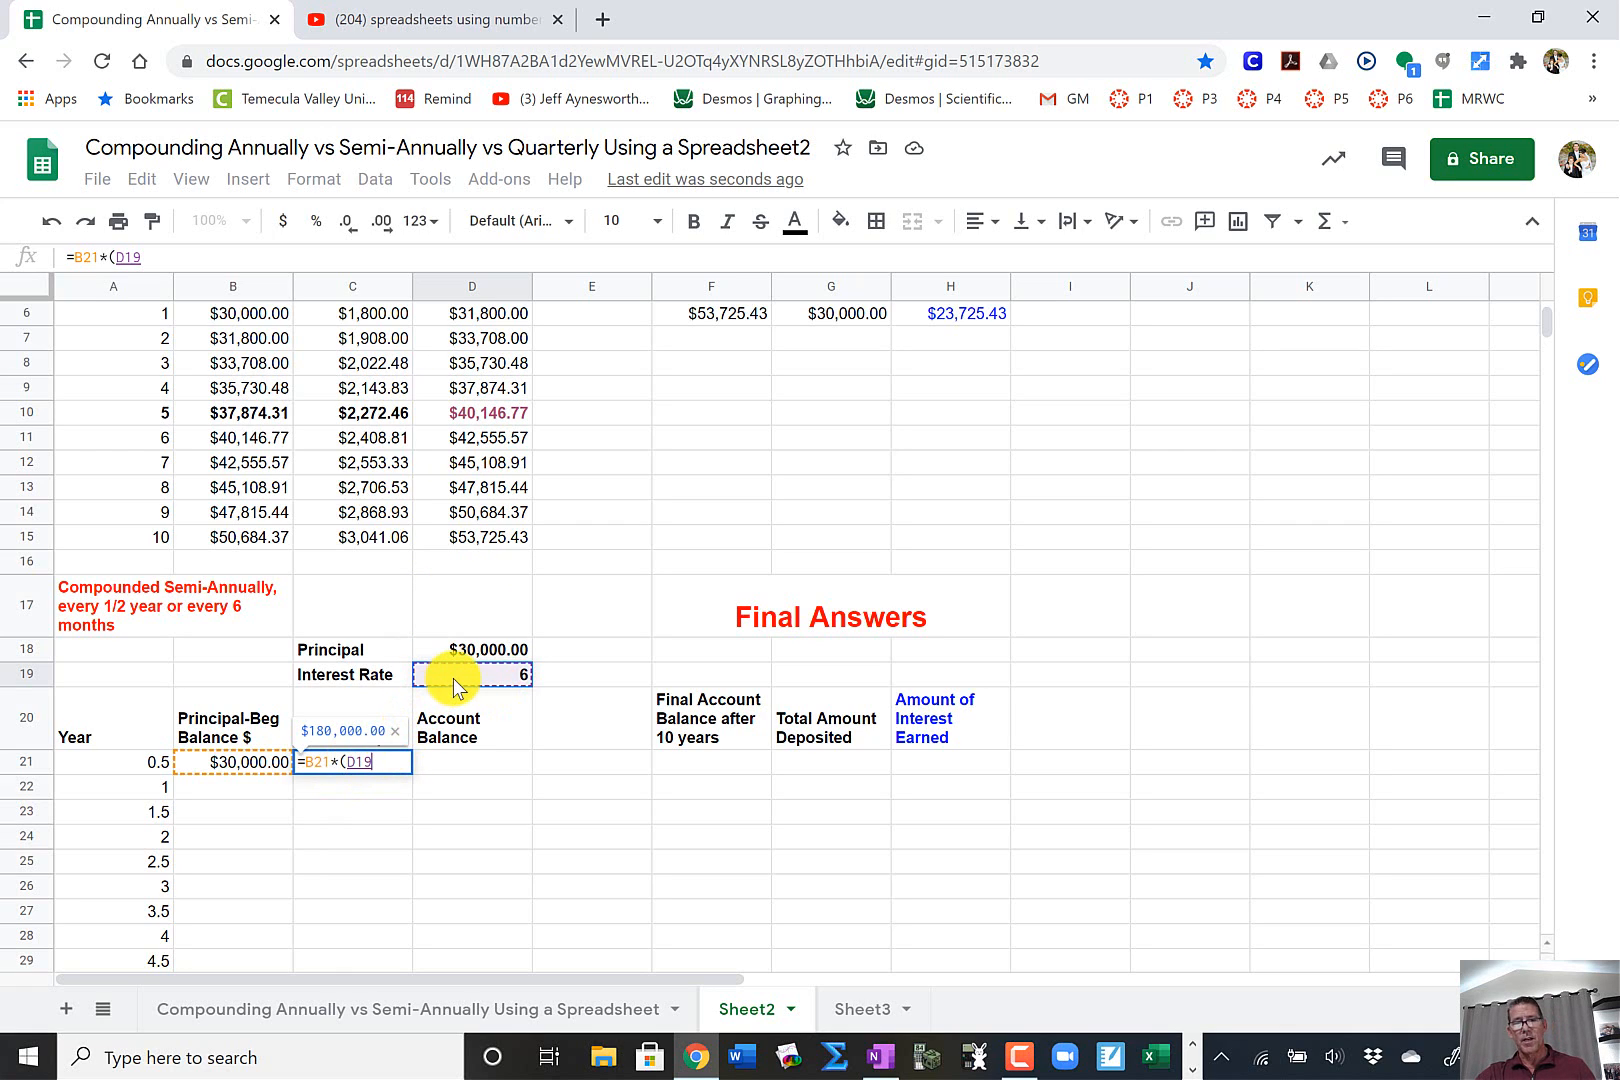
click(348, 762)
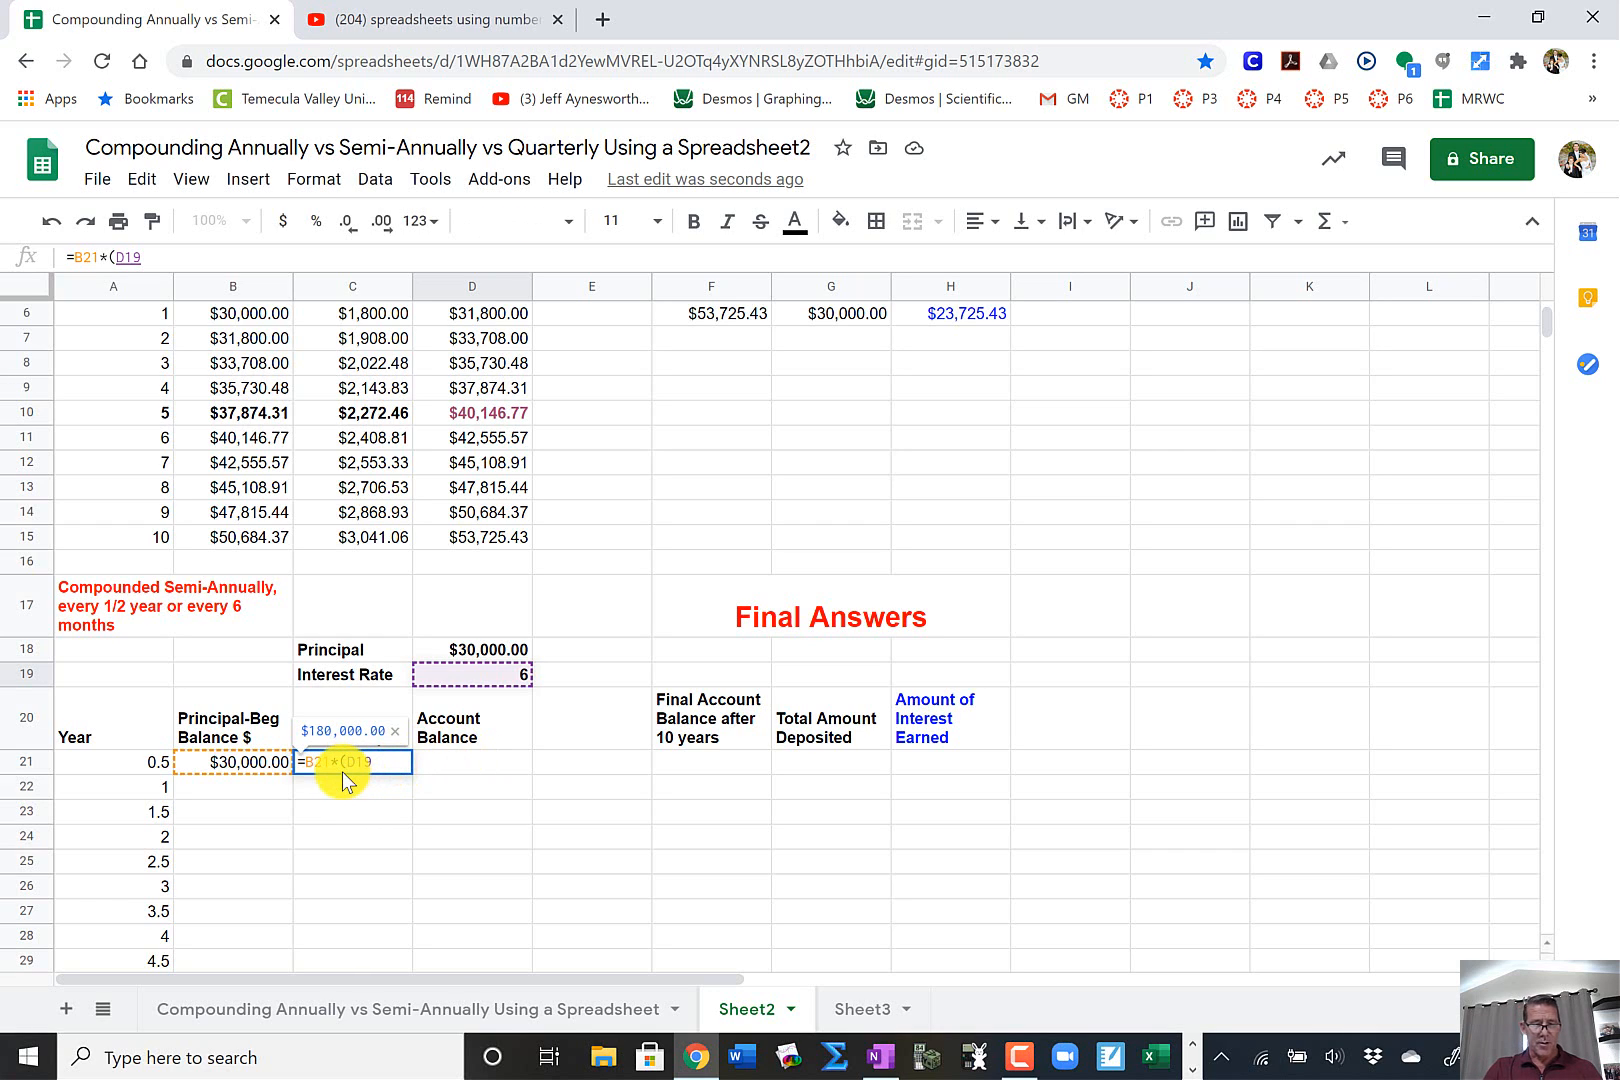
text($D)
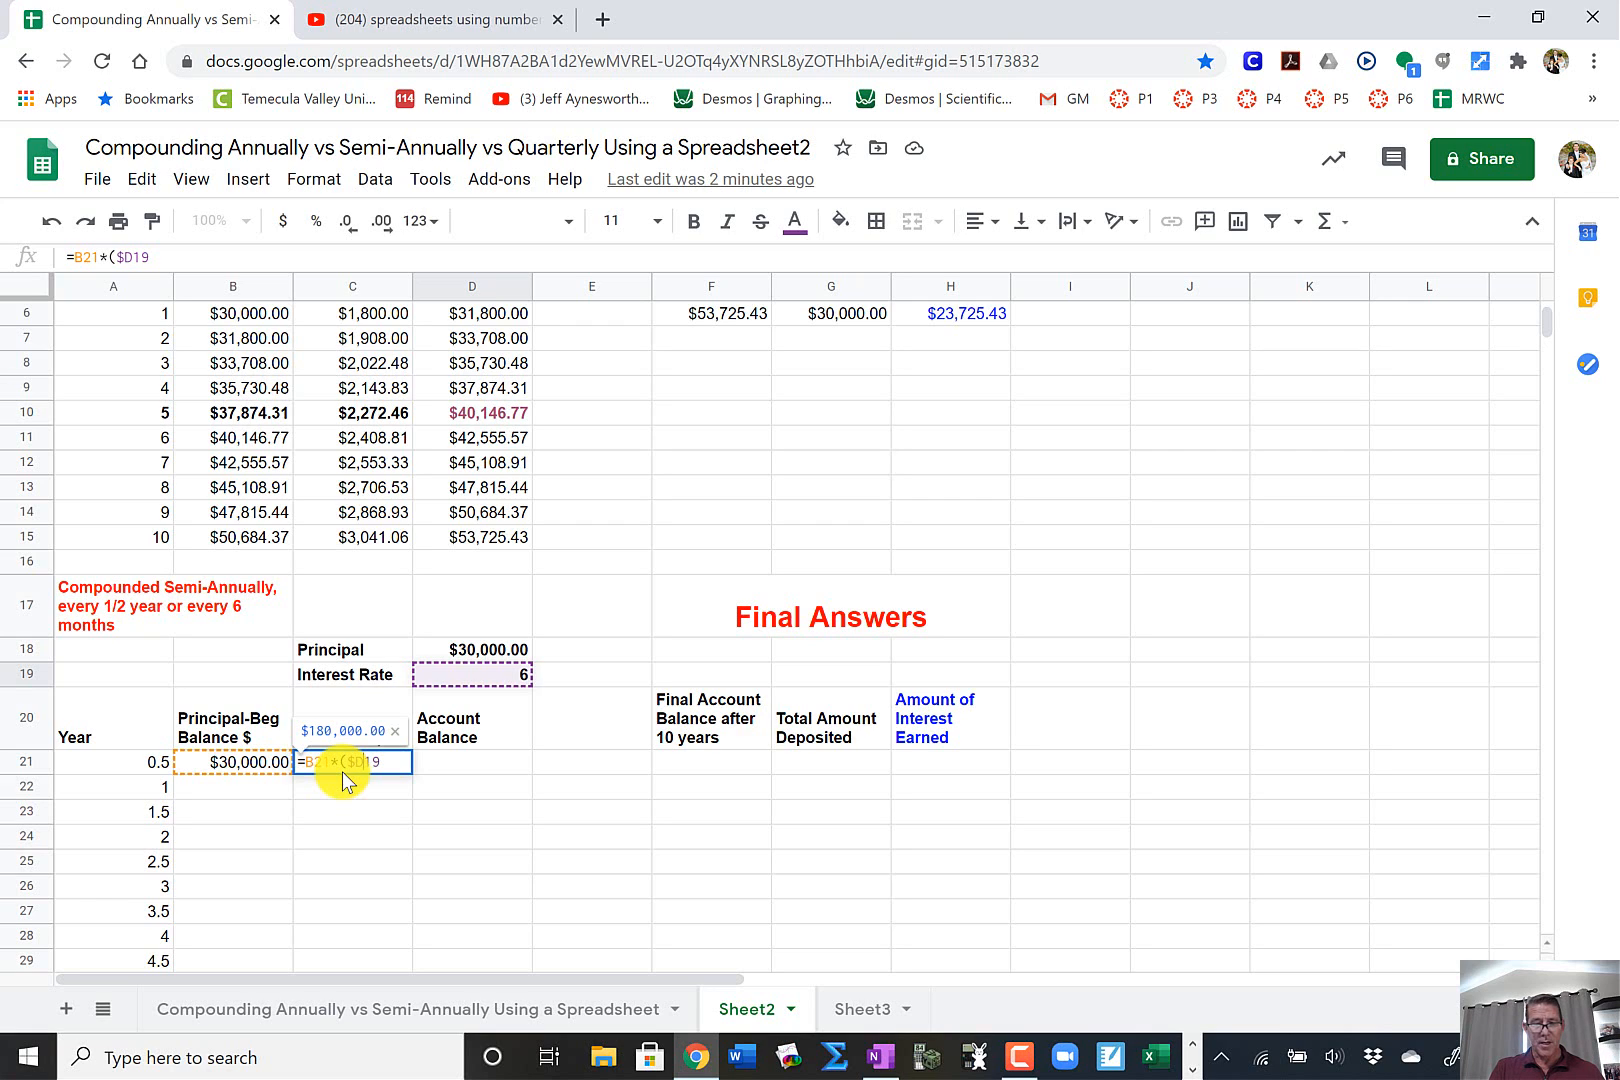
text($)
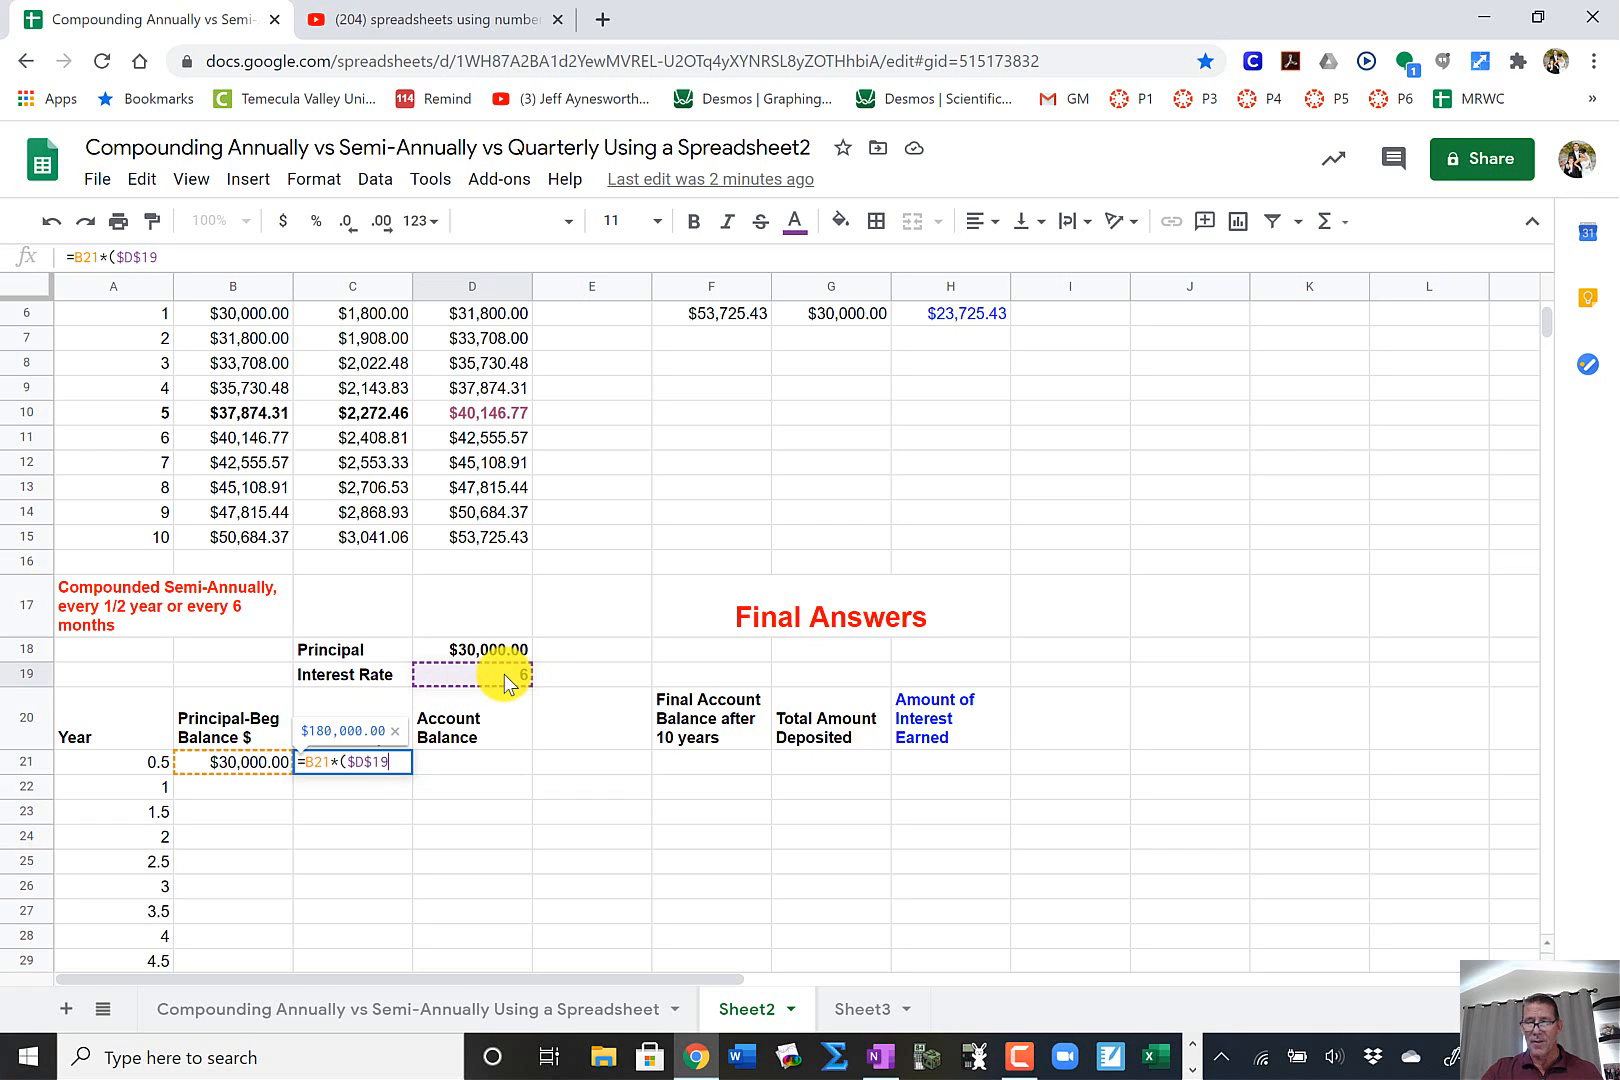
text(/1)
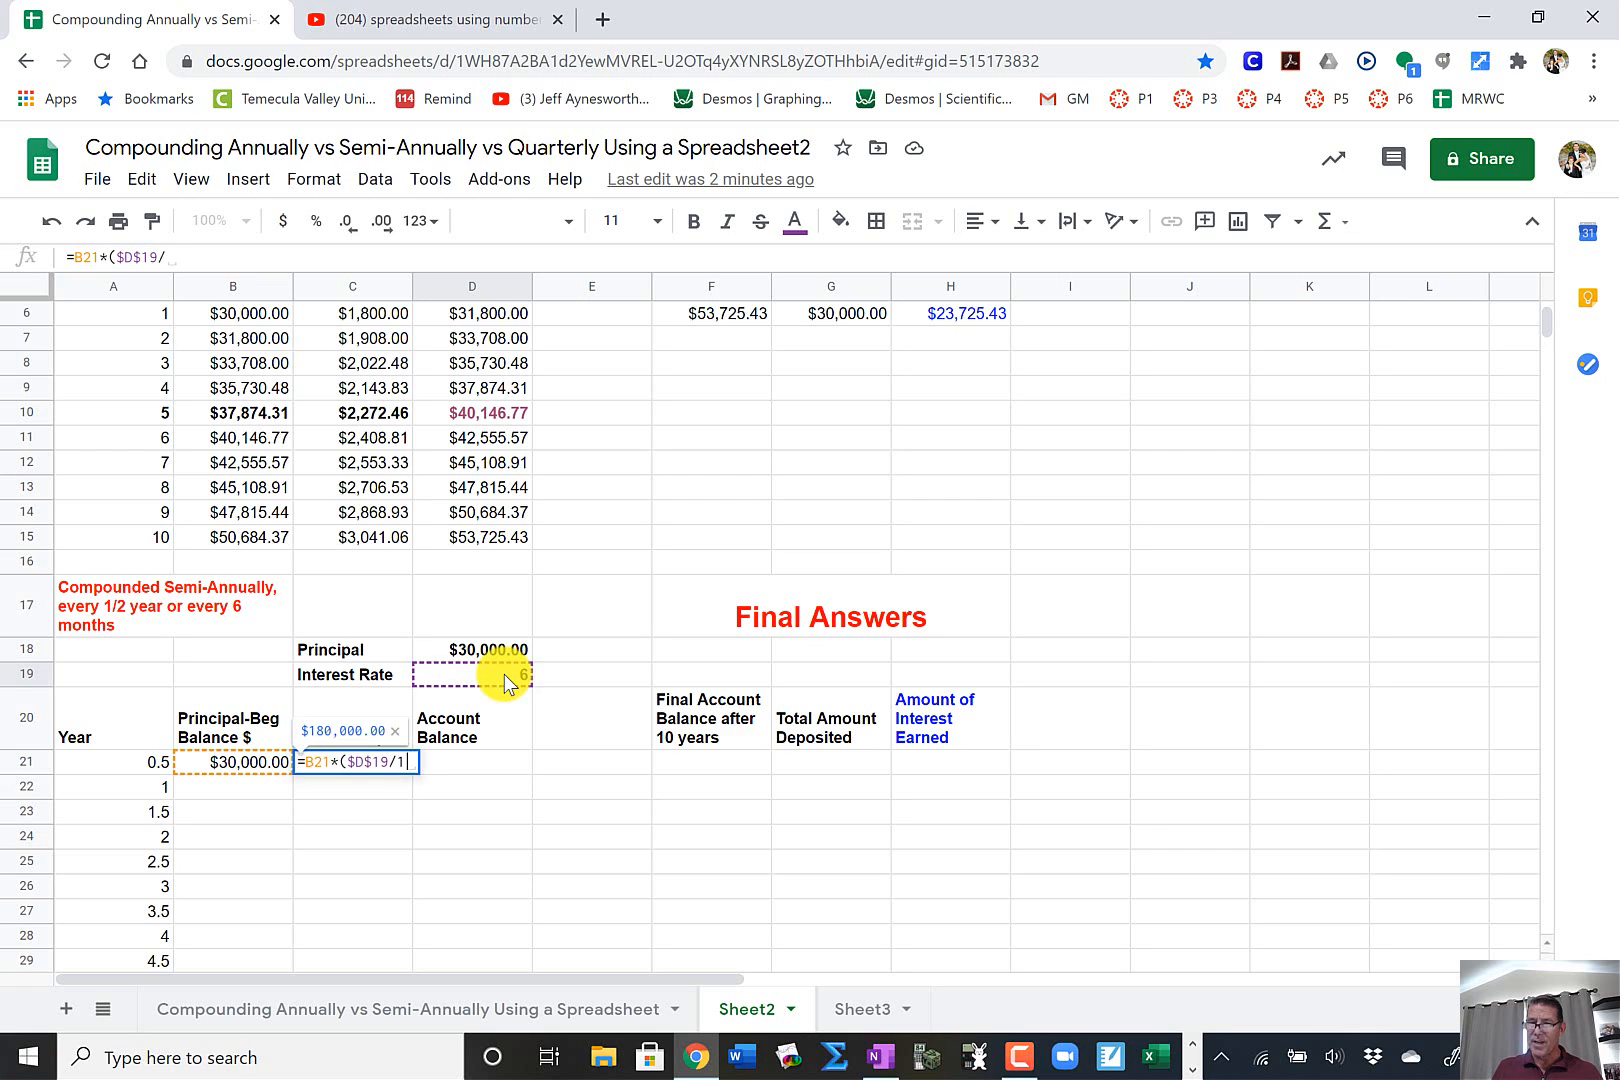
text(00)
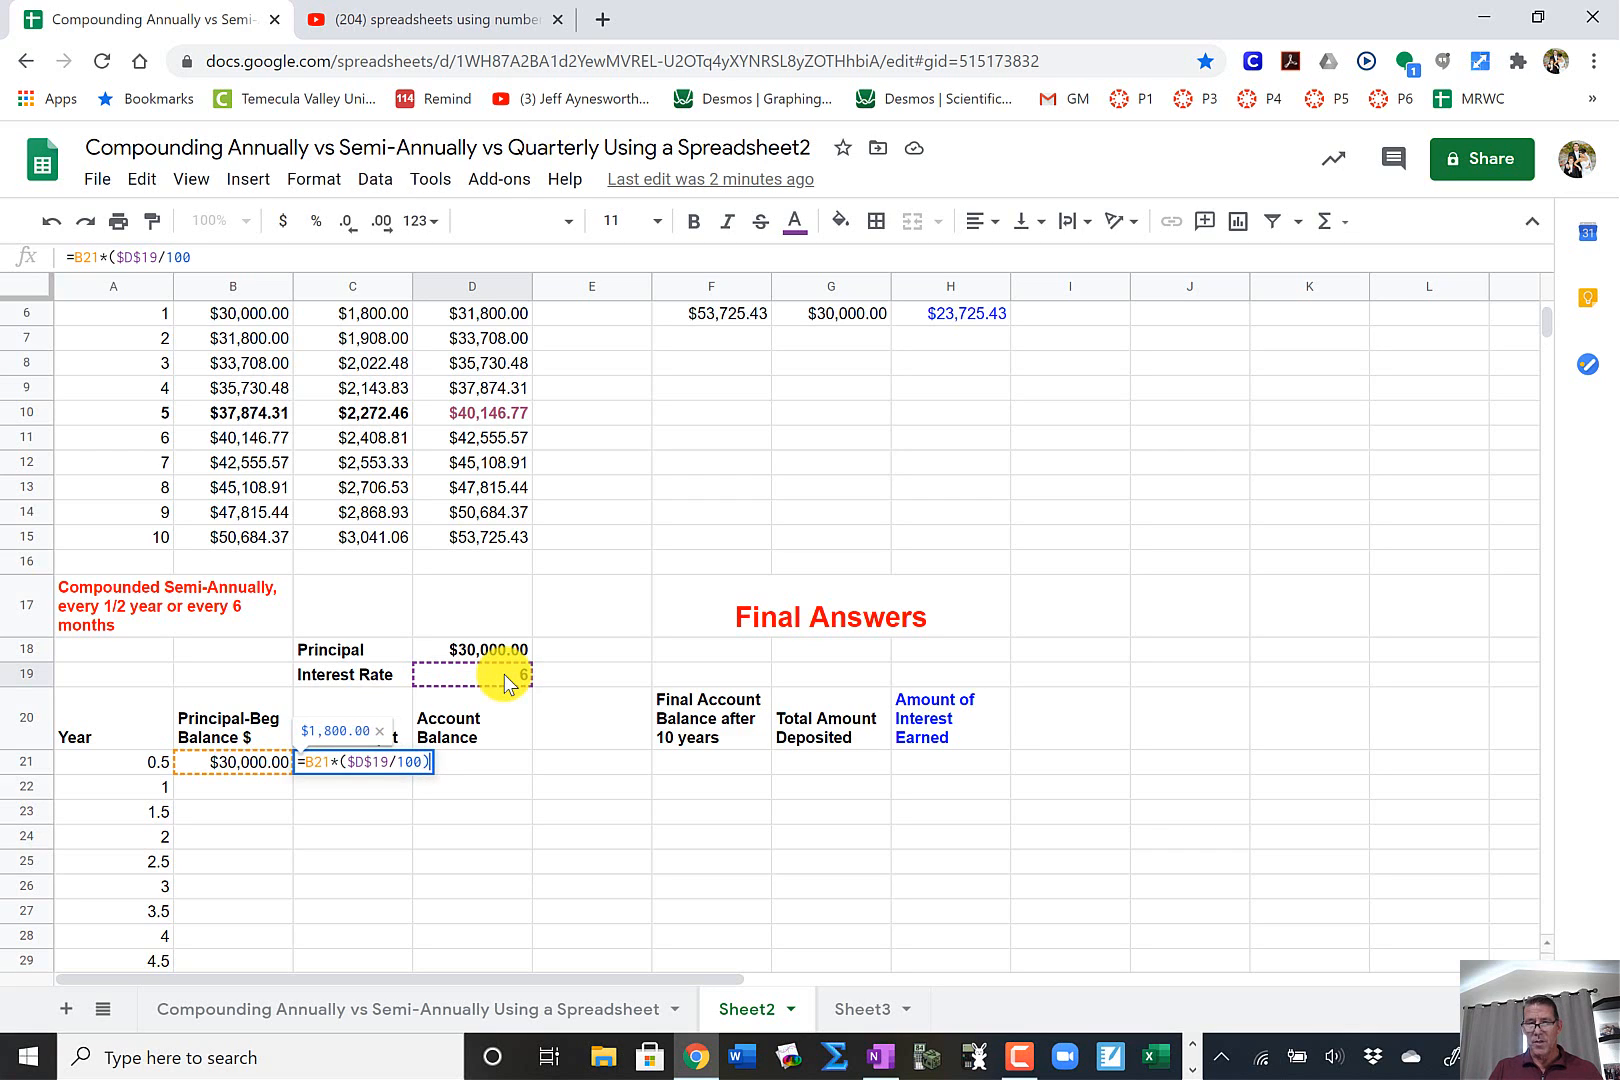
text())
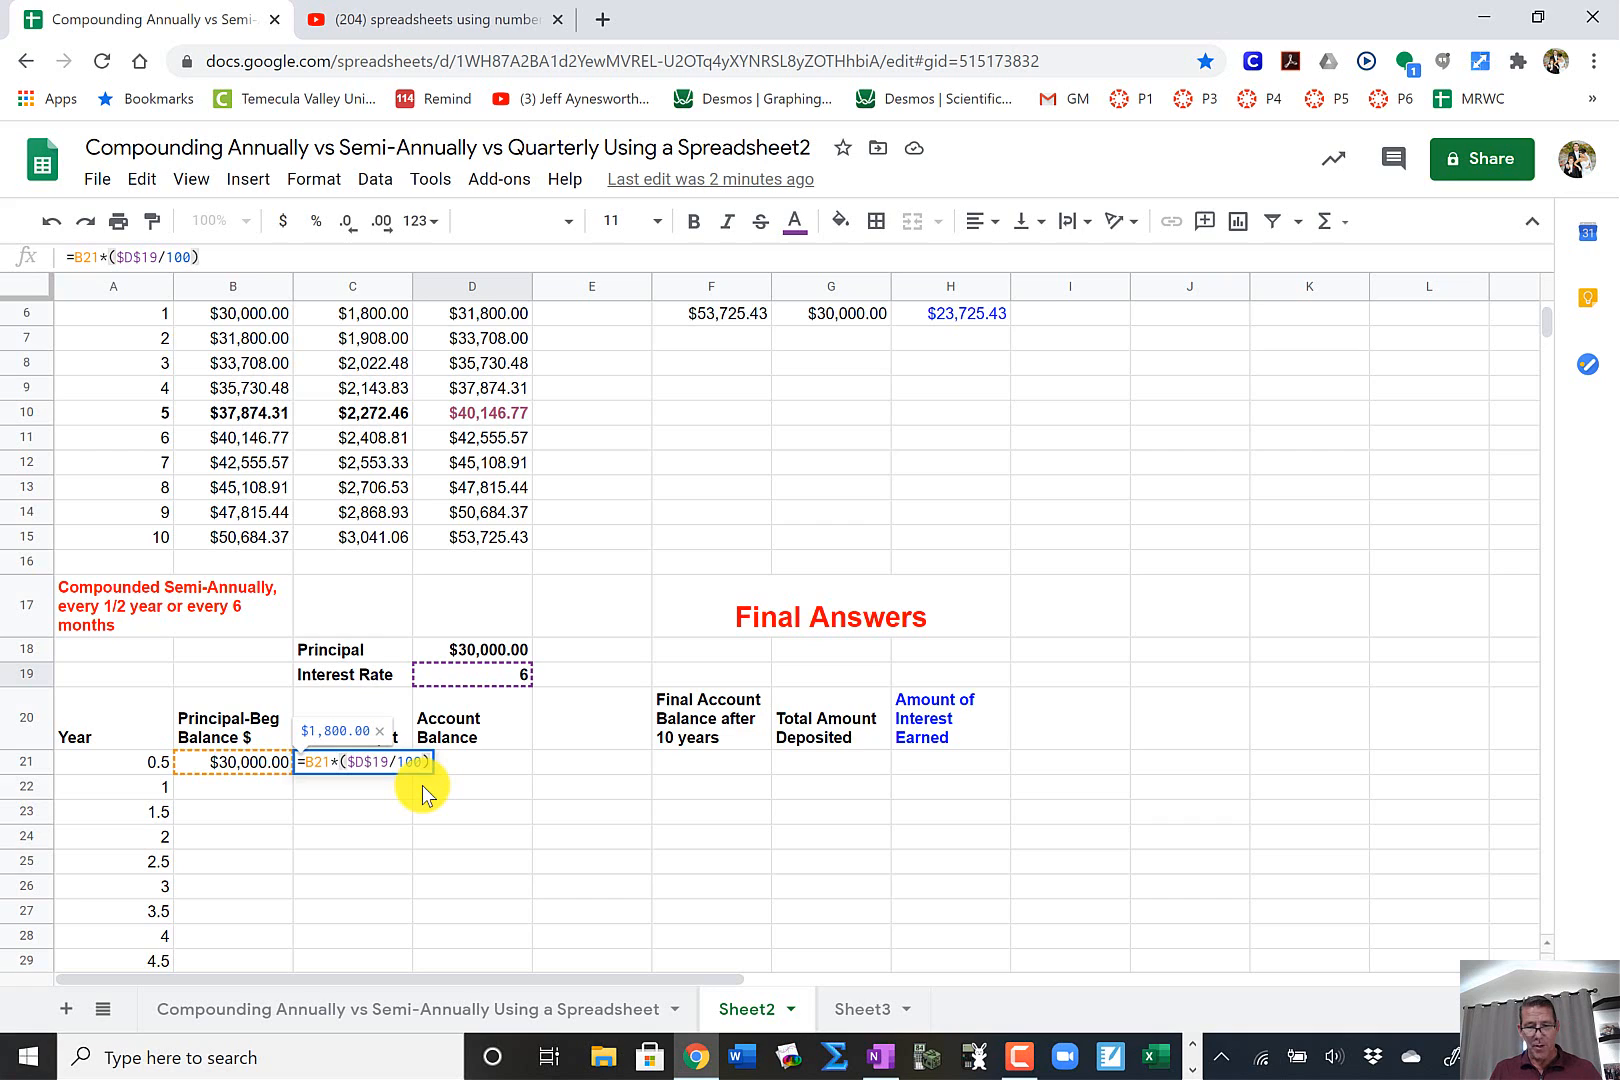
text(*)
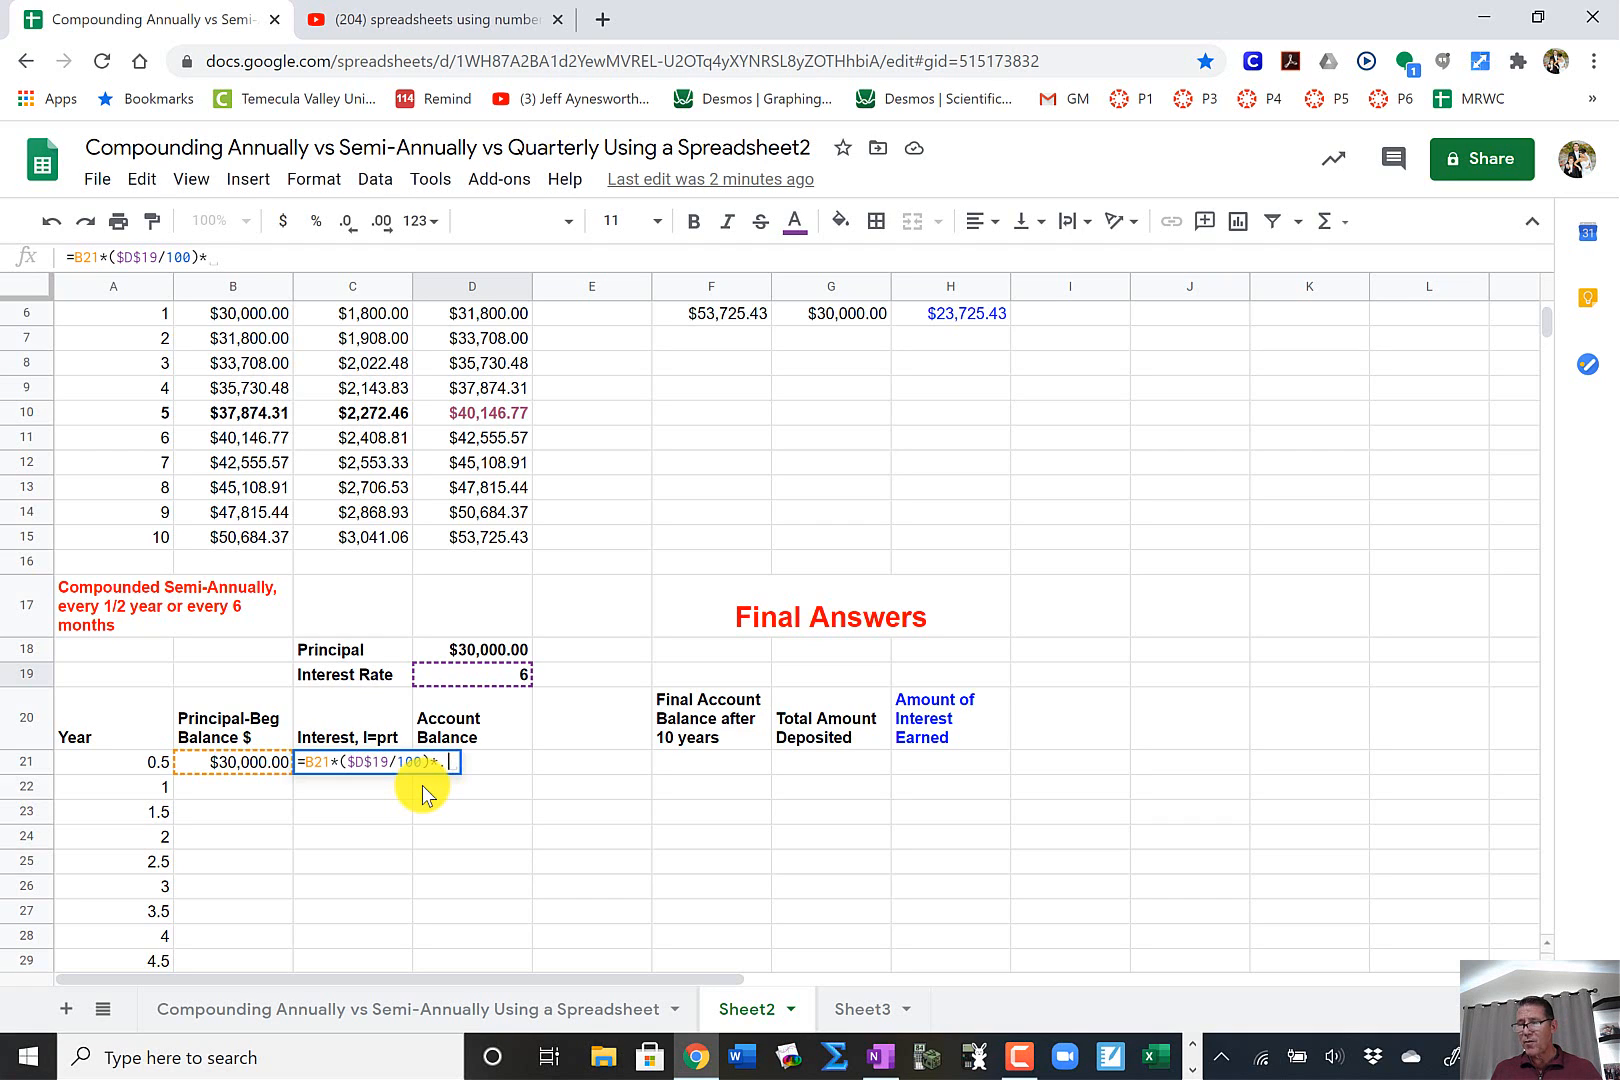
text(.5)
key(Return)
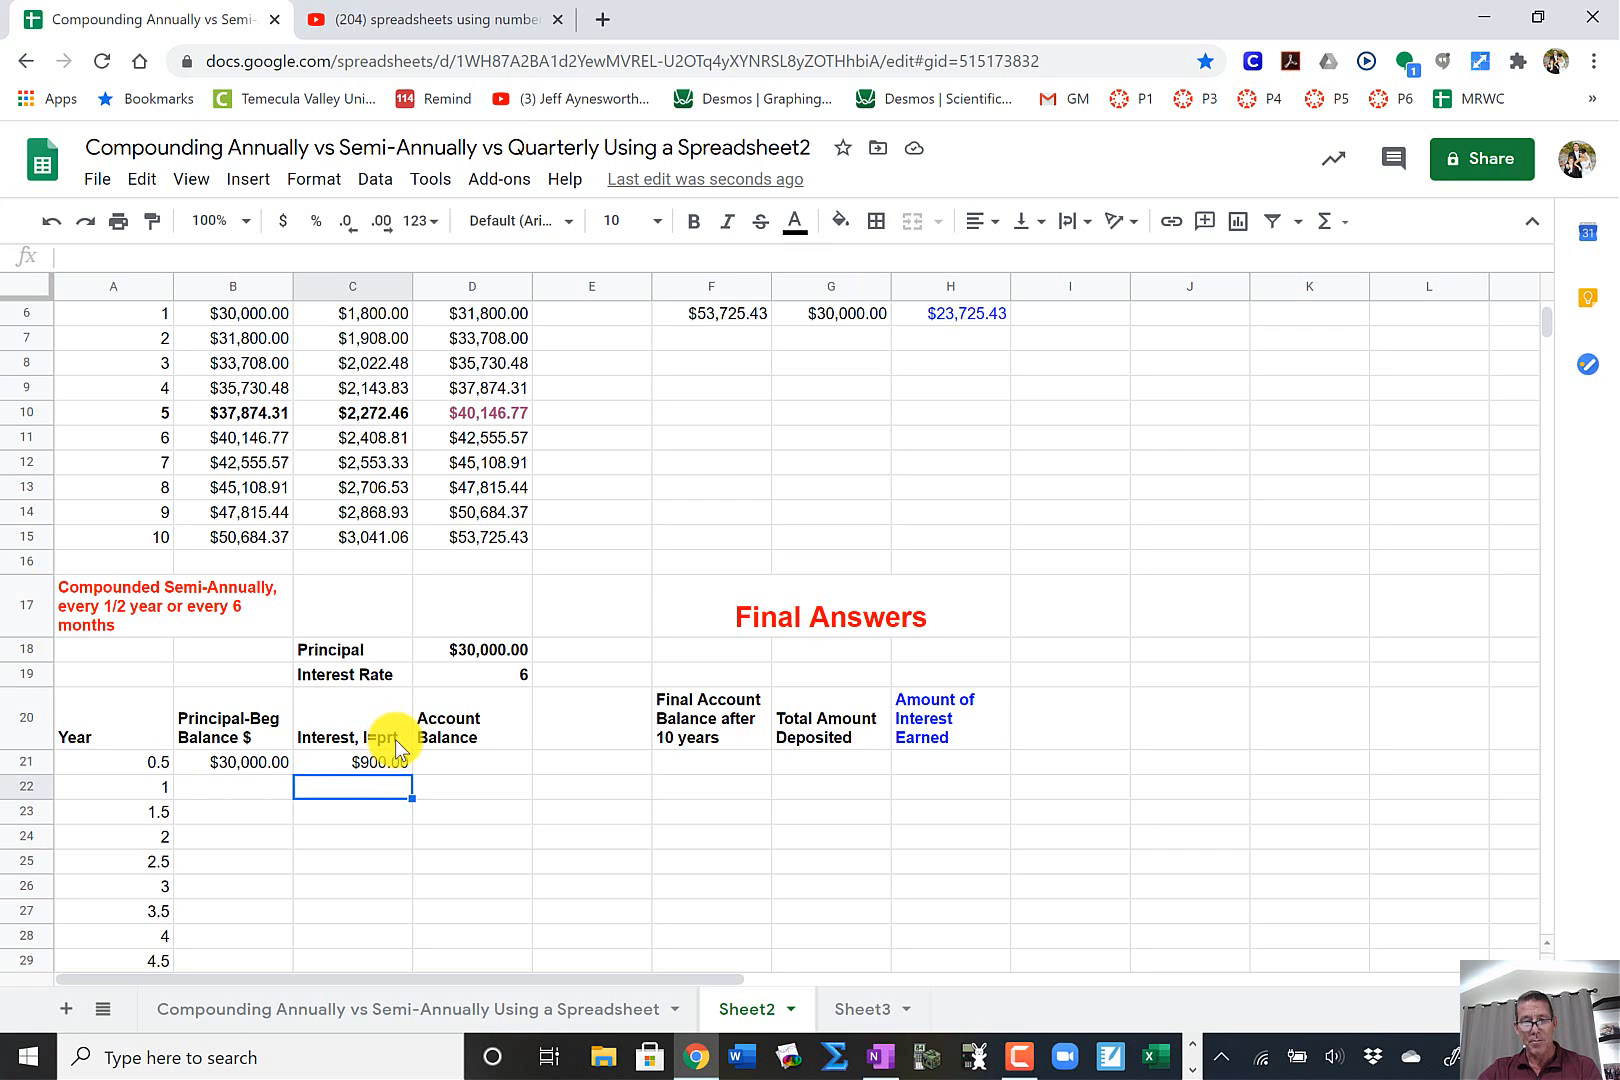
click(352, 762)
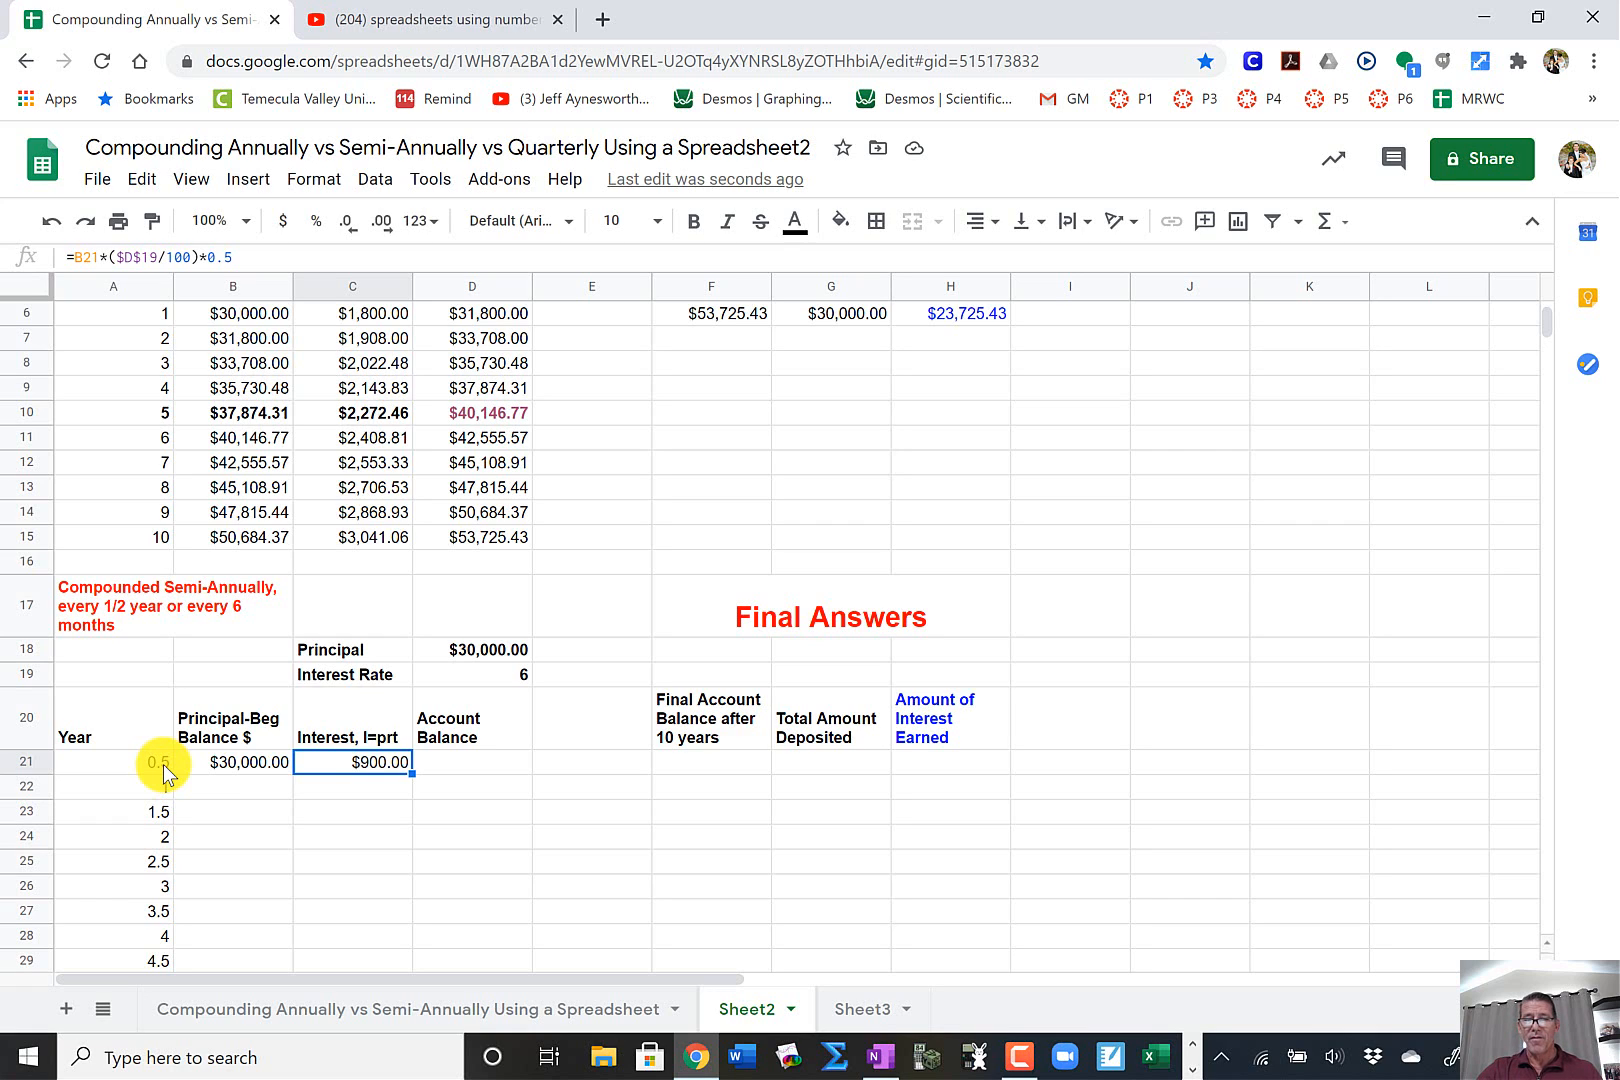
- Enter the formula =B21+C21 in D21 as the semi-annual table's first account balance
click(446, 763)
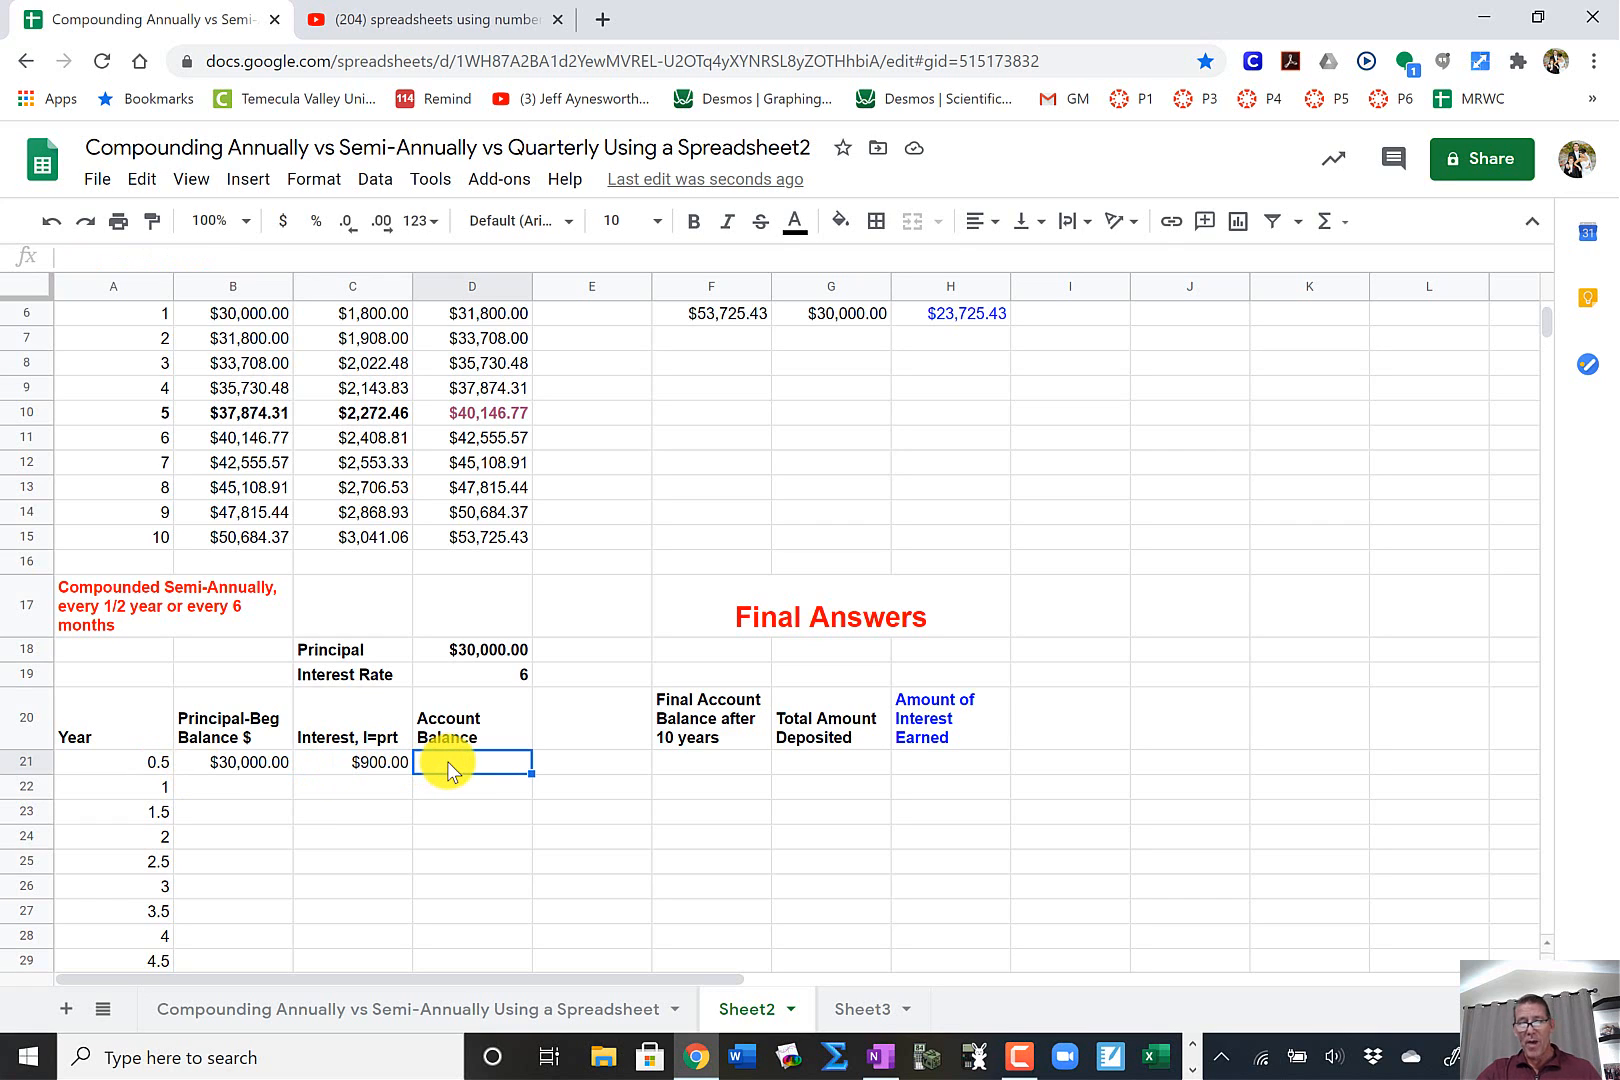
text(=)
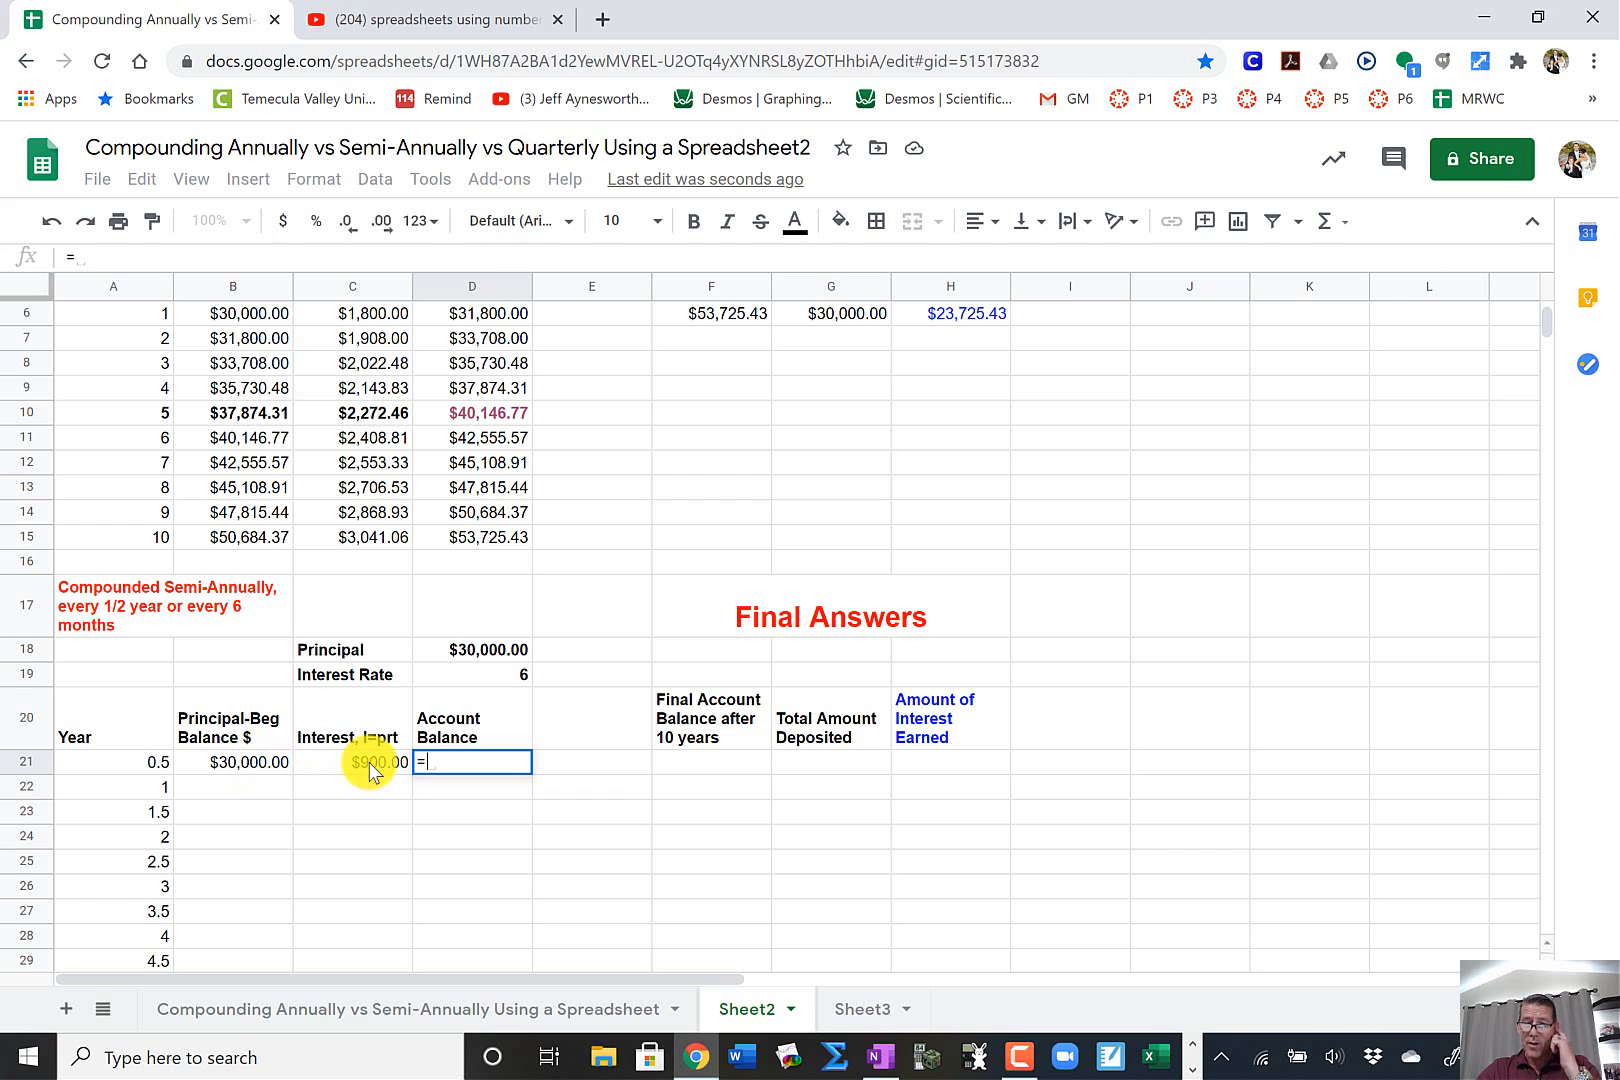
click(264, 763)
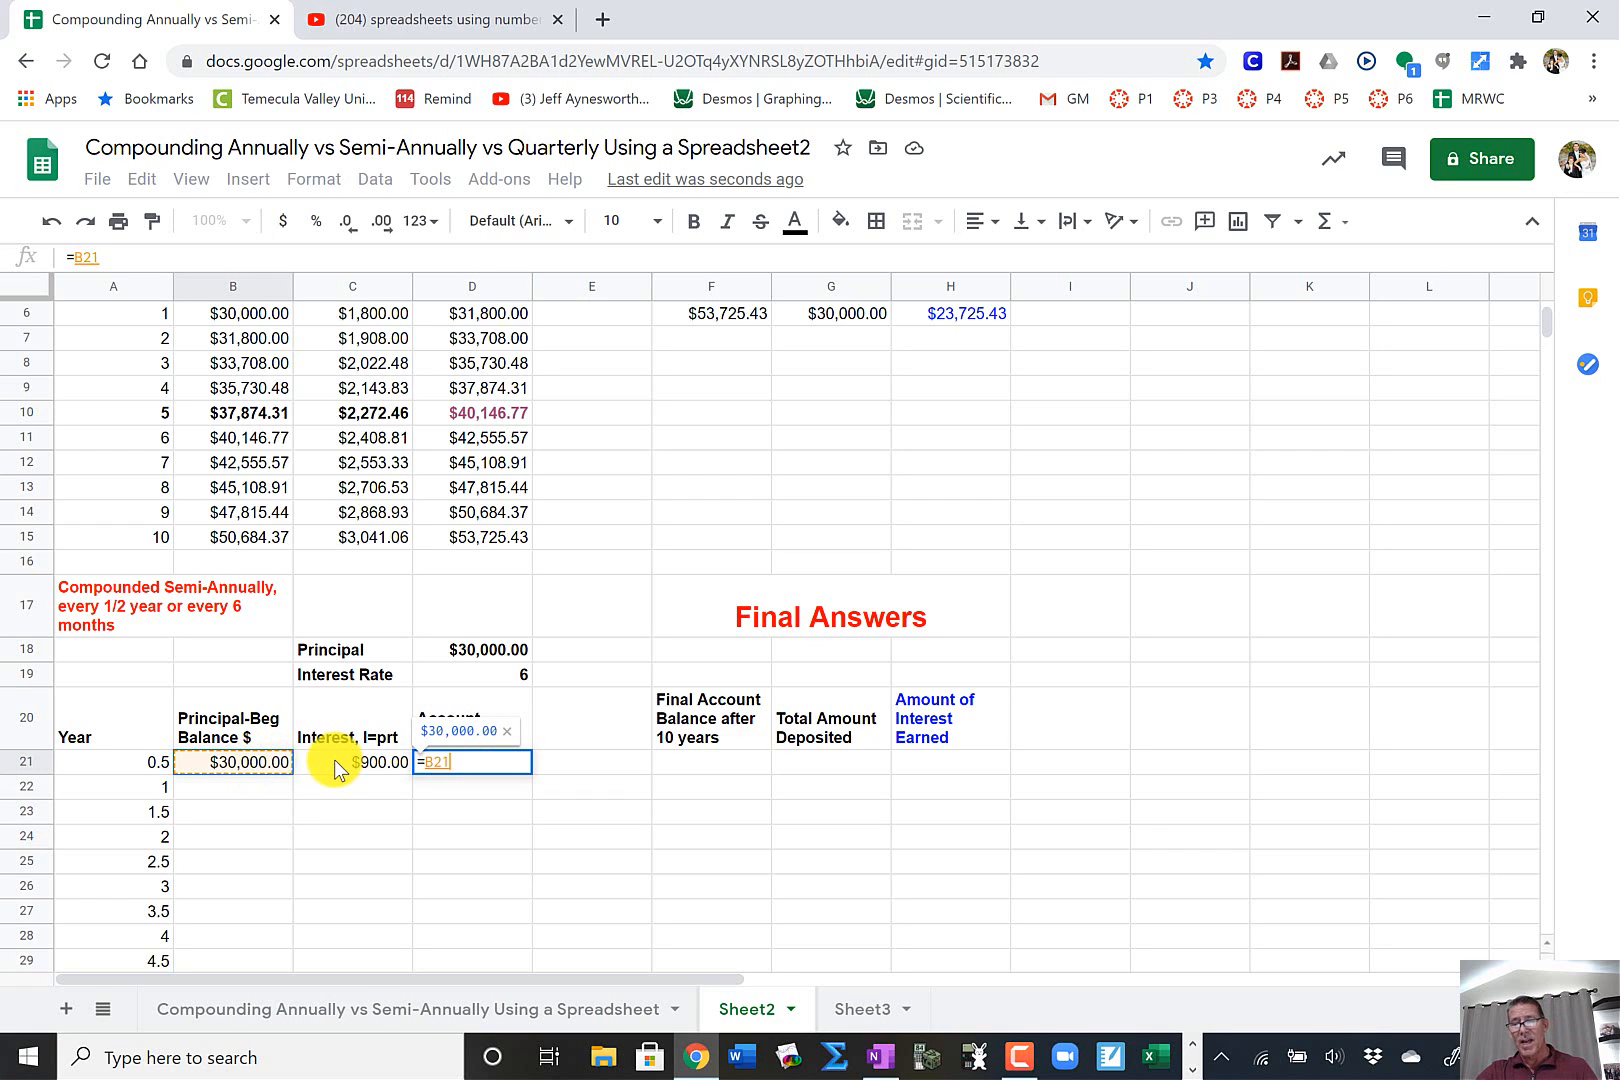
text(+)
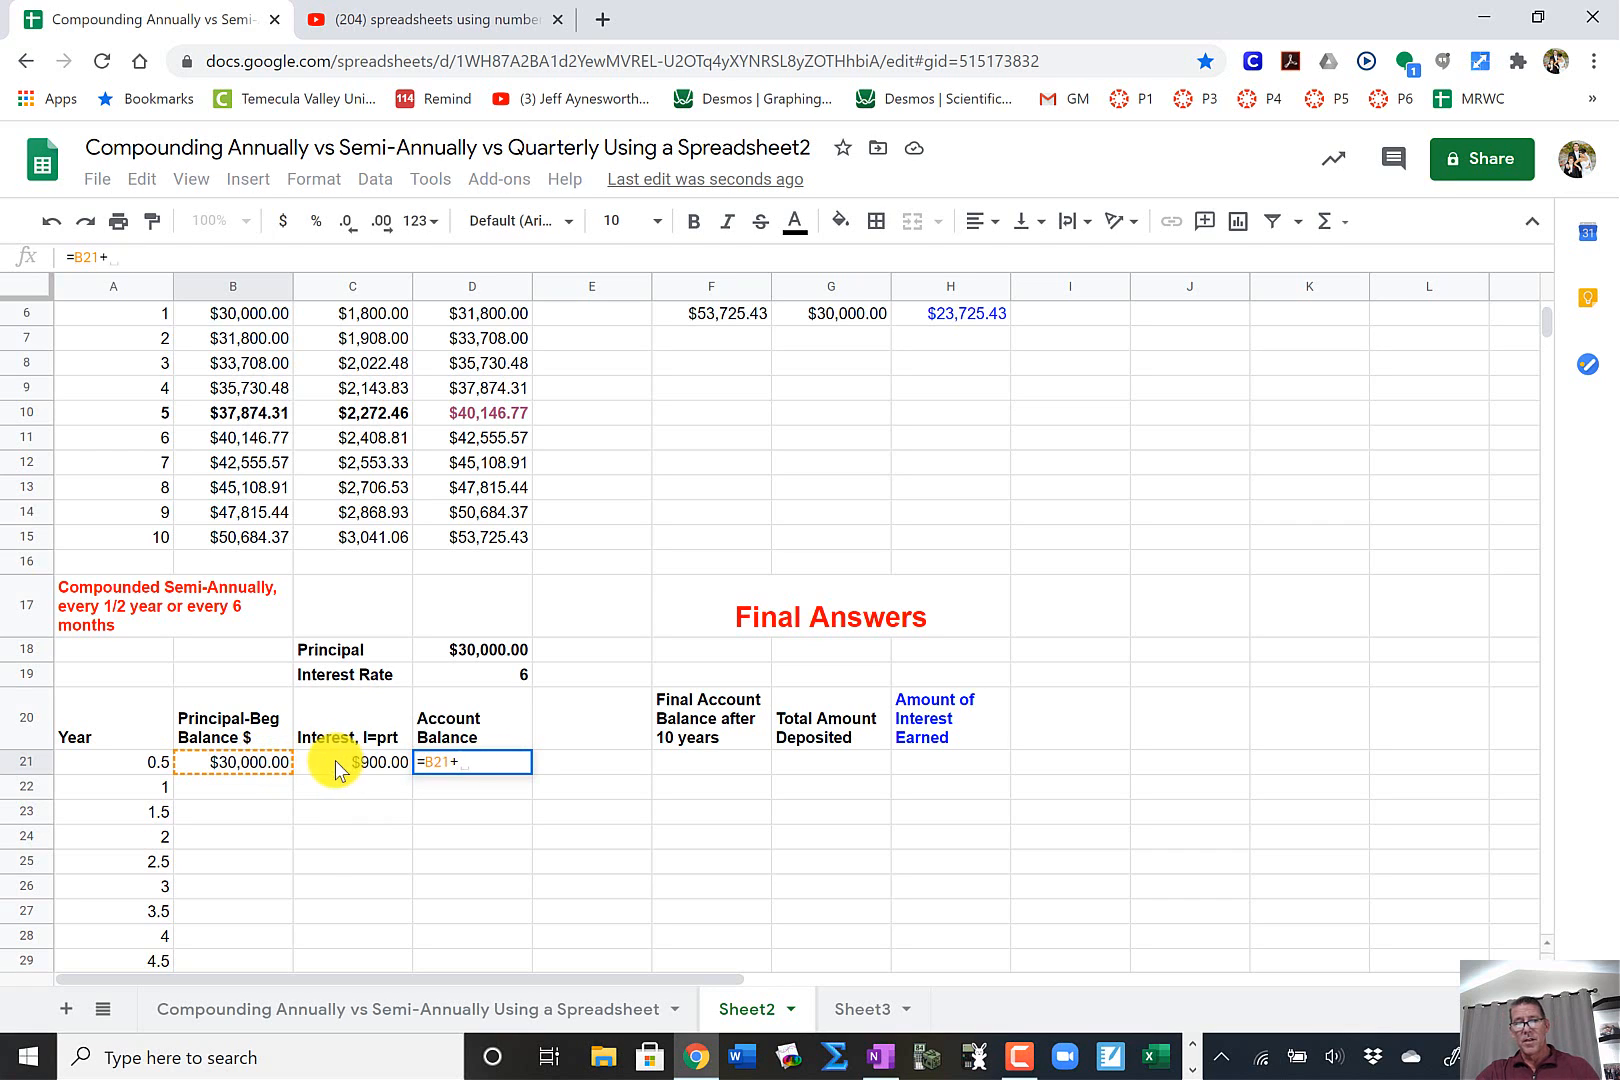
click(334, 760)
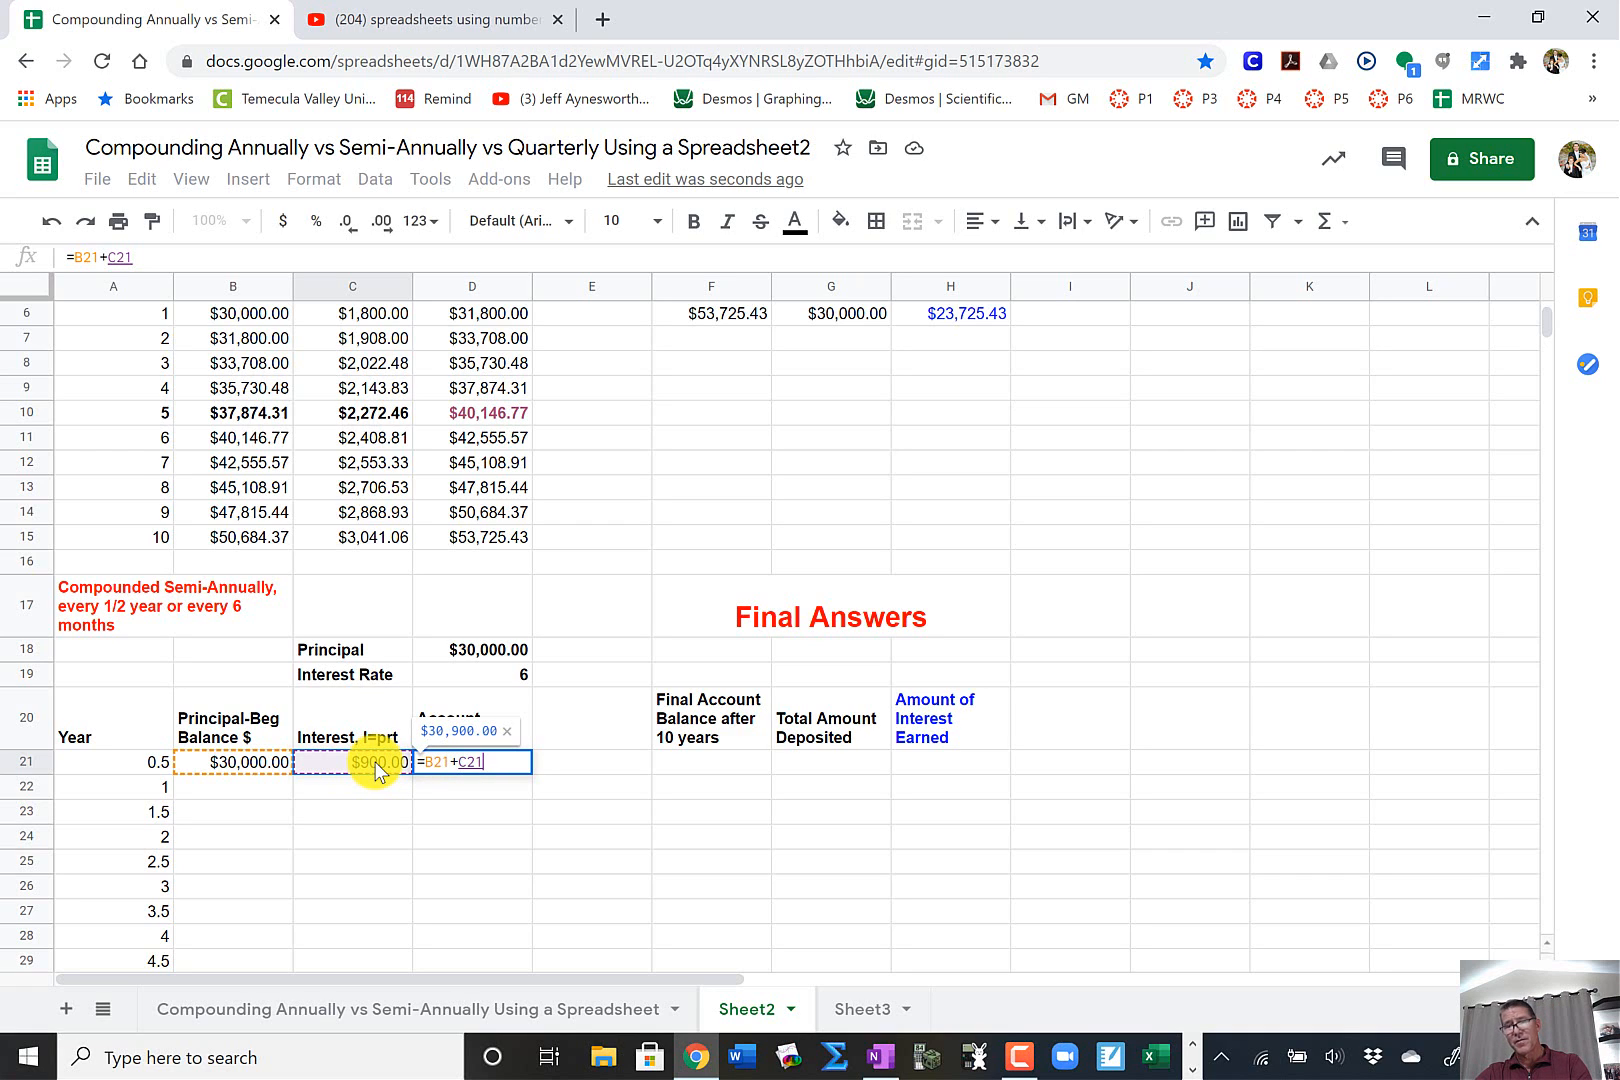
key(Return)
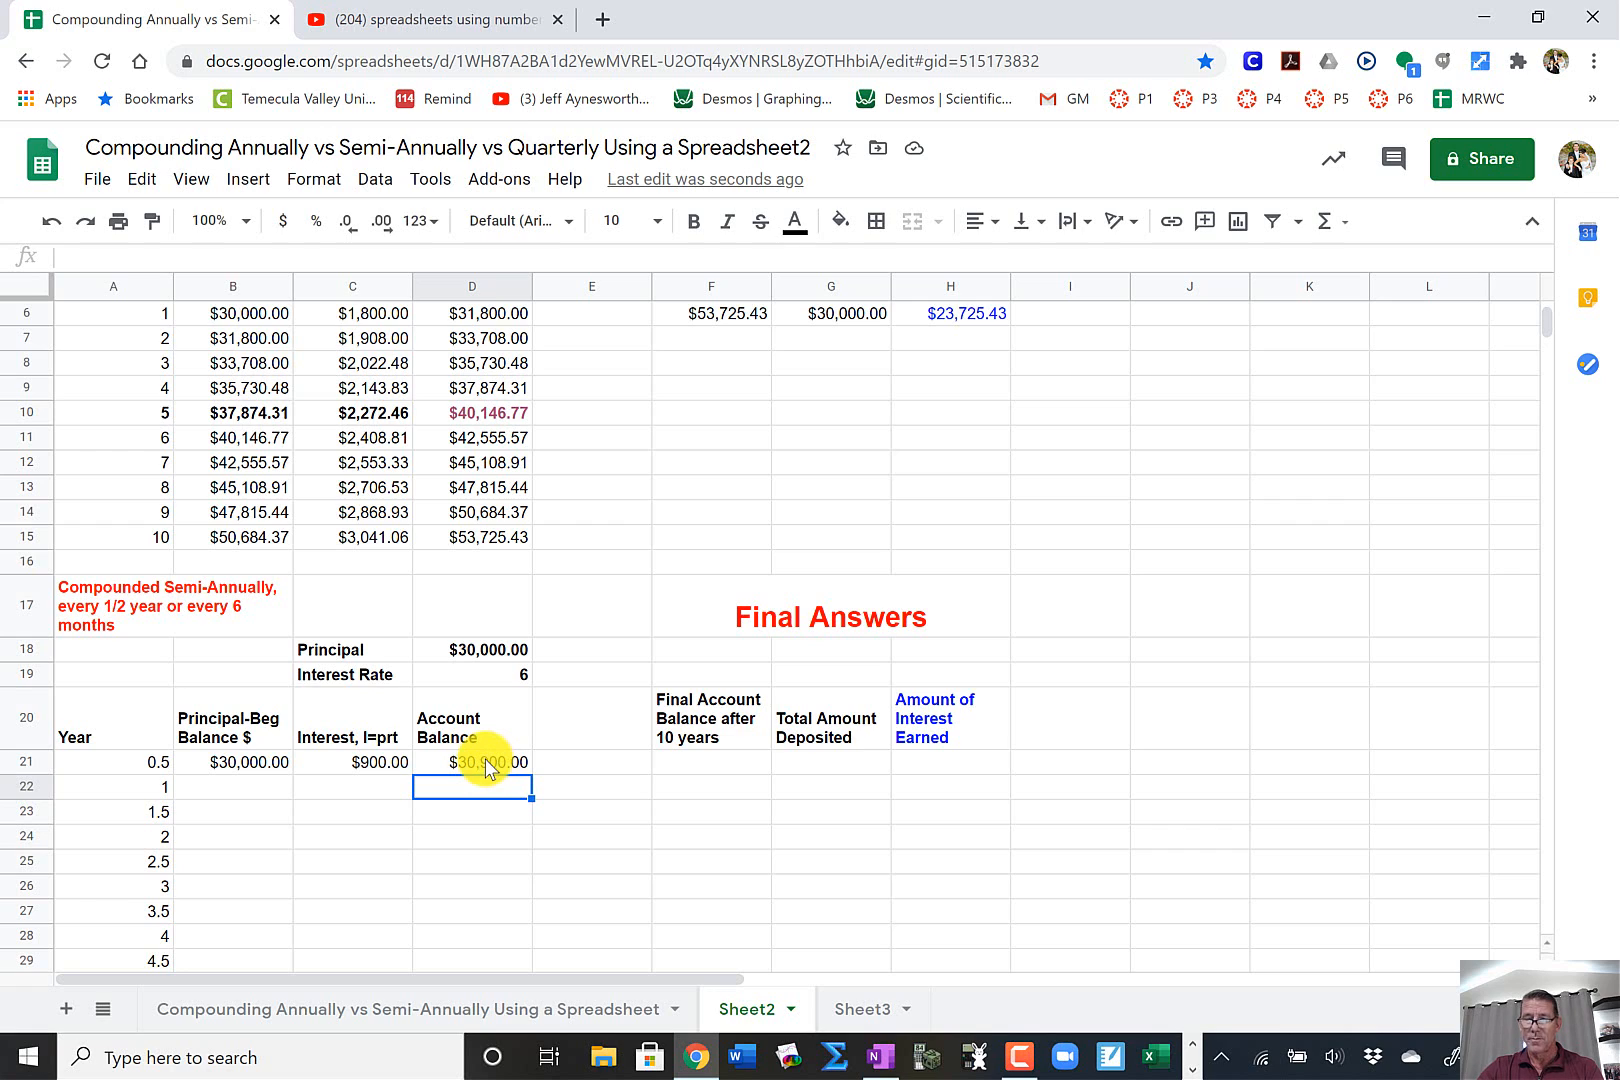
- Enter the formula =D21 in B22 to carry the first account balance into the year 1 beginning balance
click(265, 792)
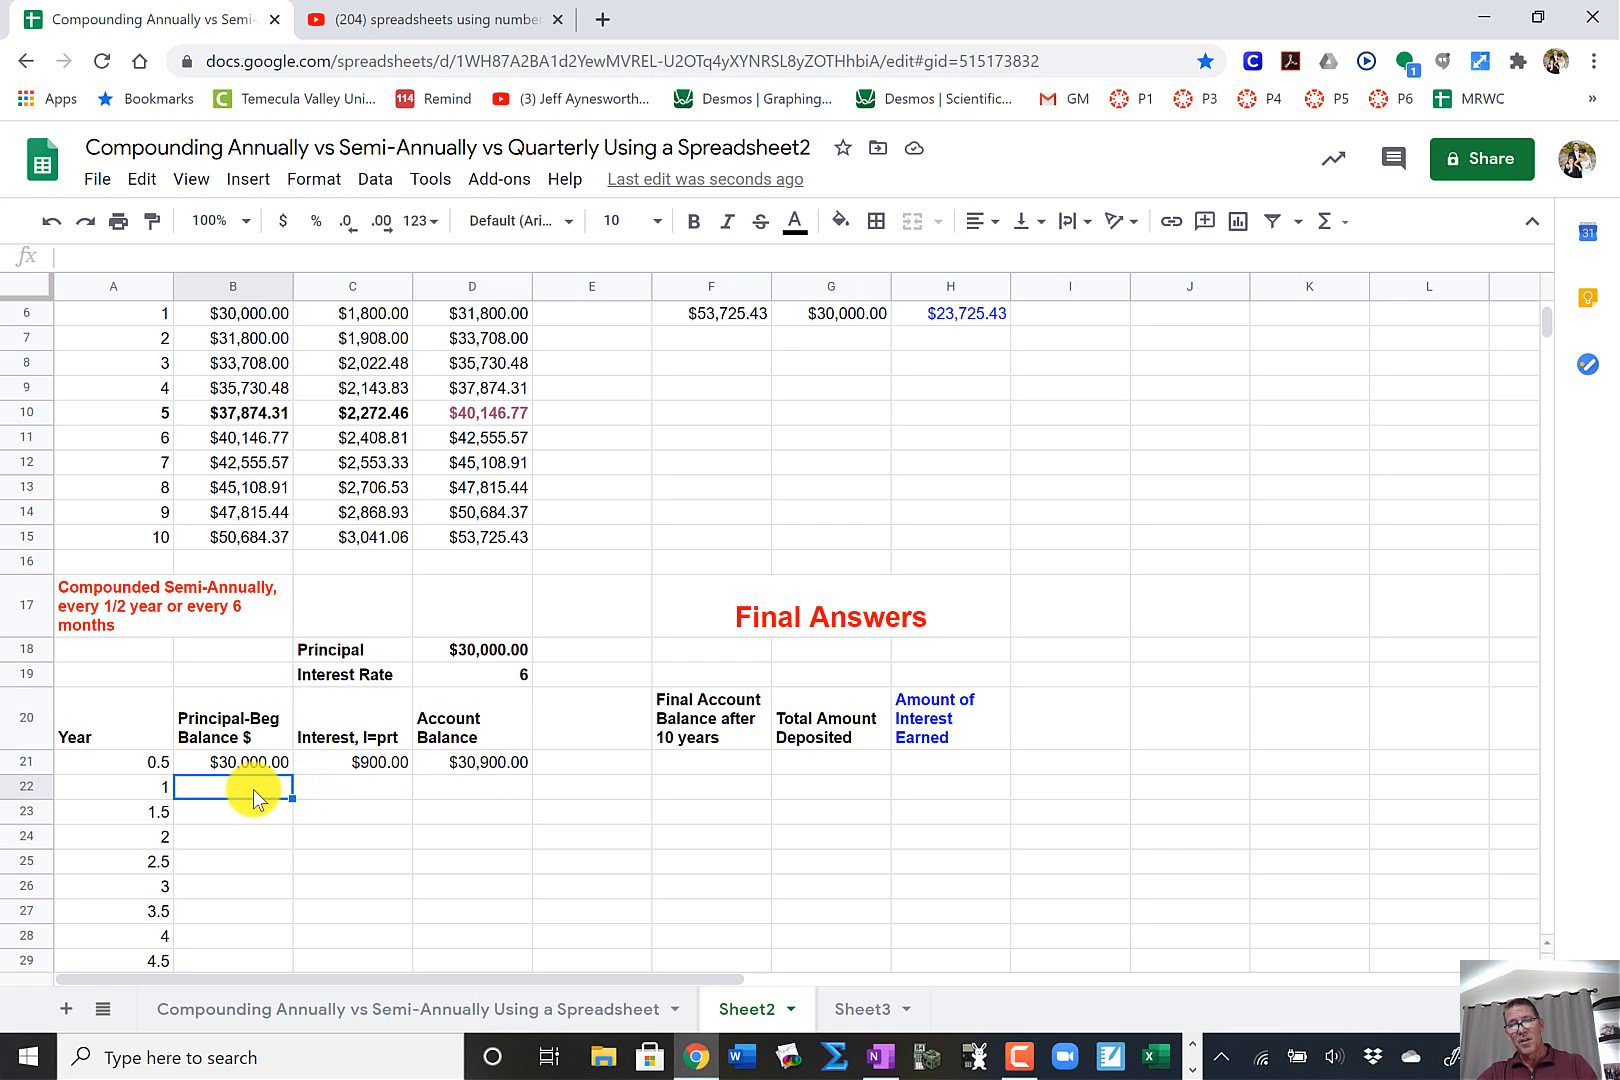
text(=)
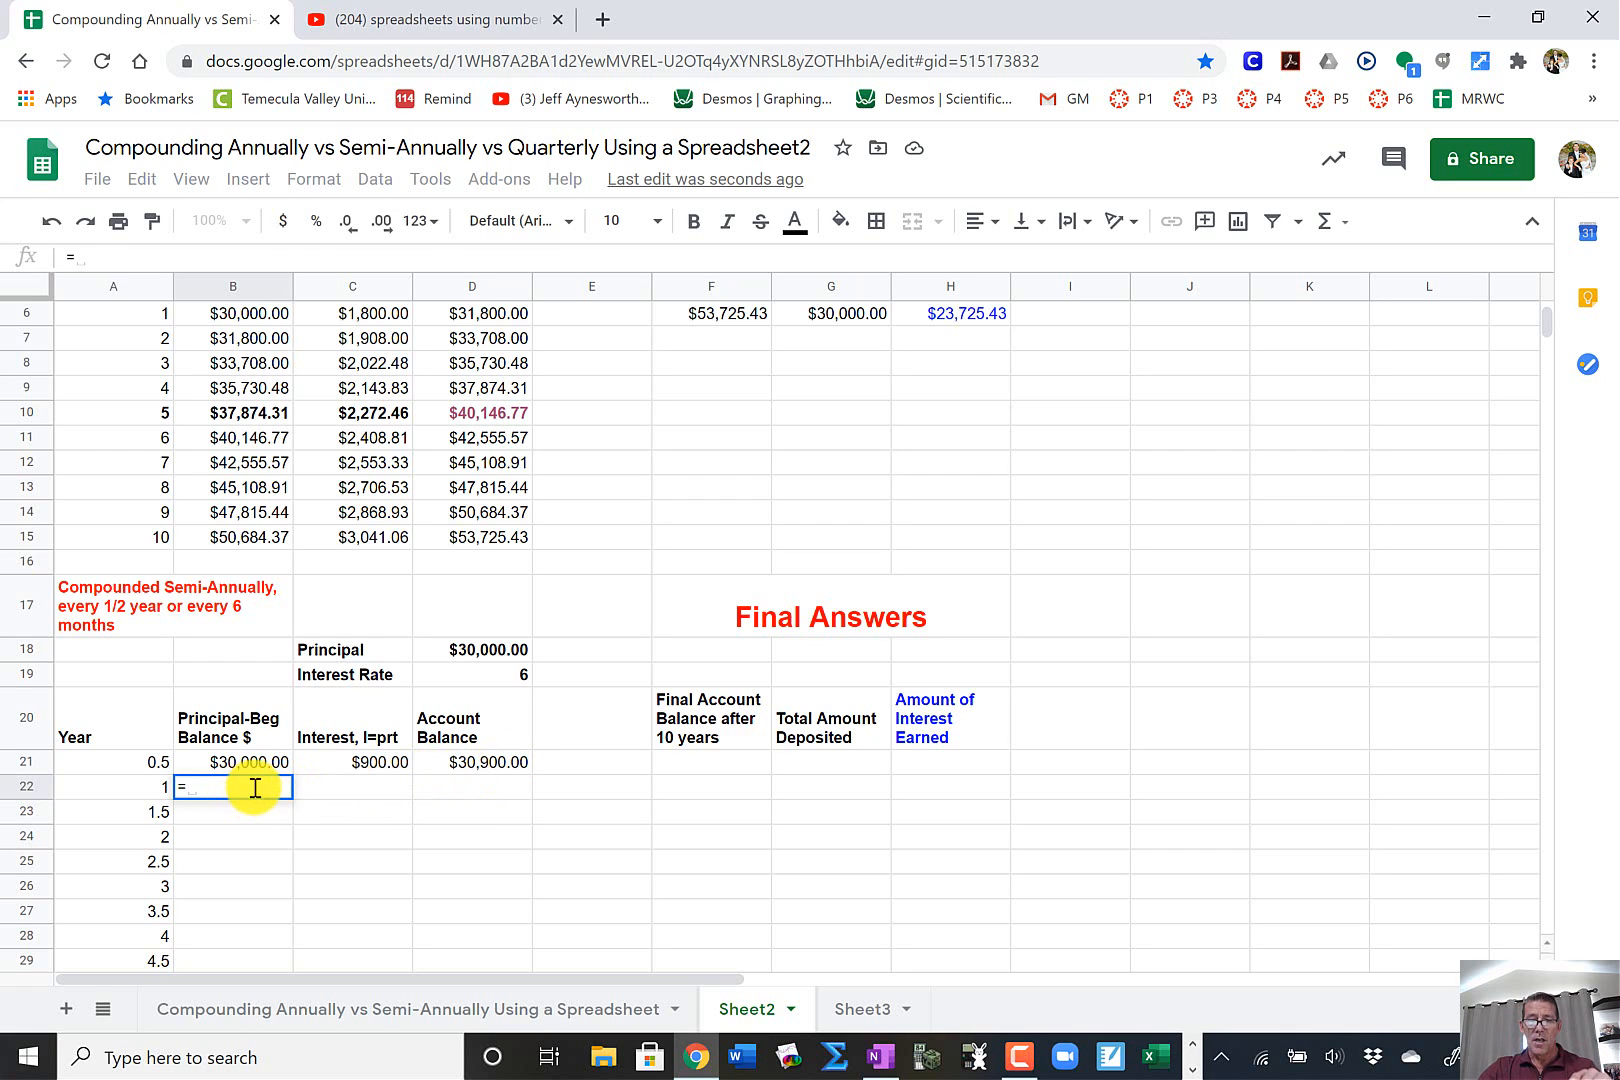
click(456, 763)
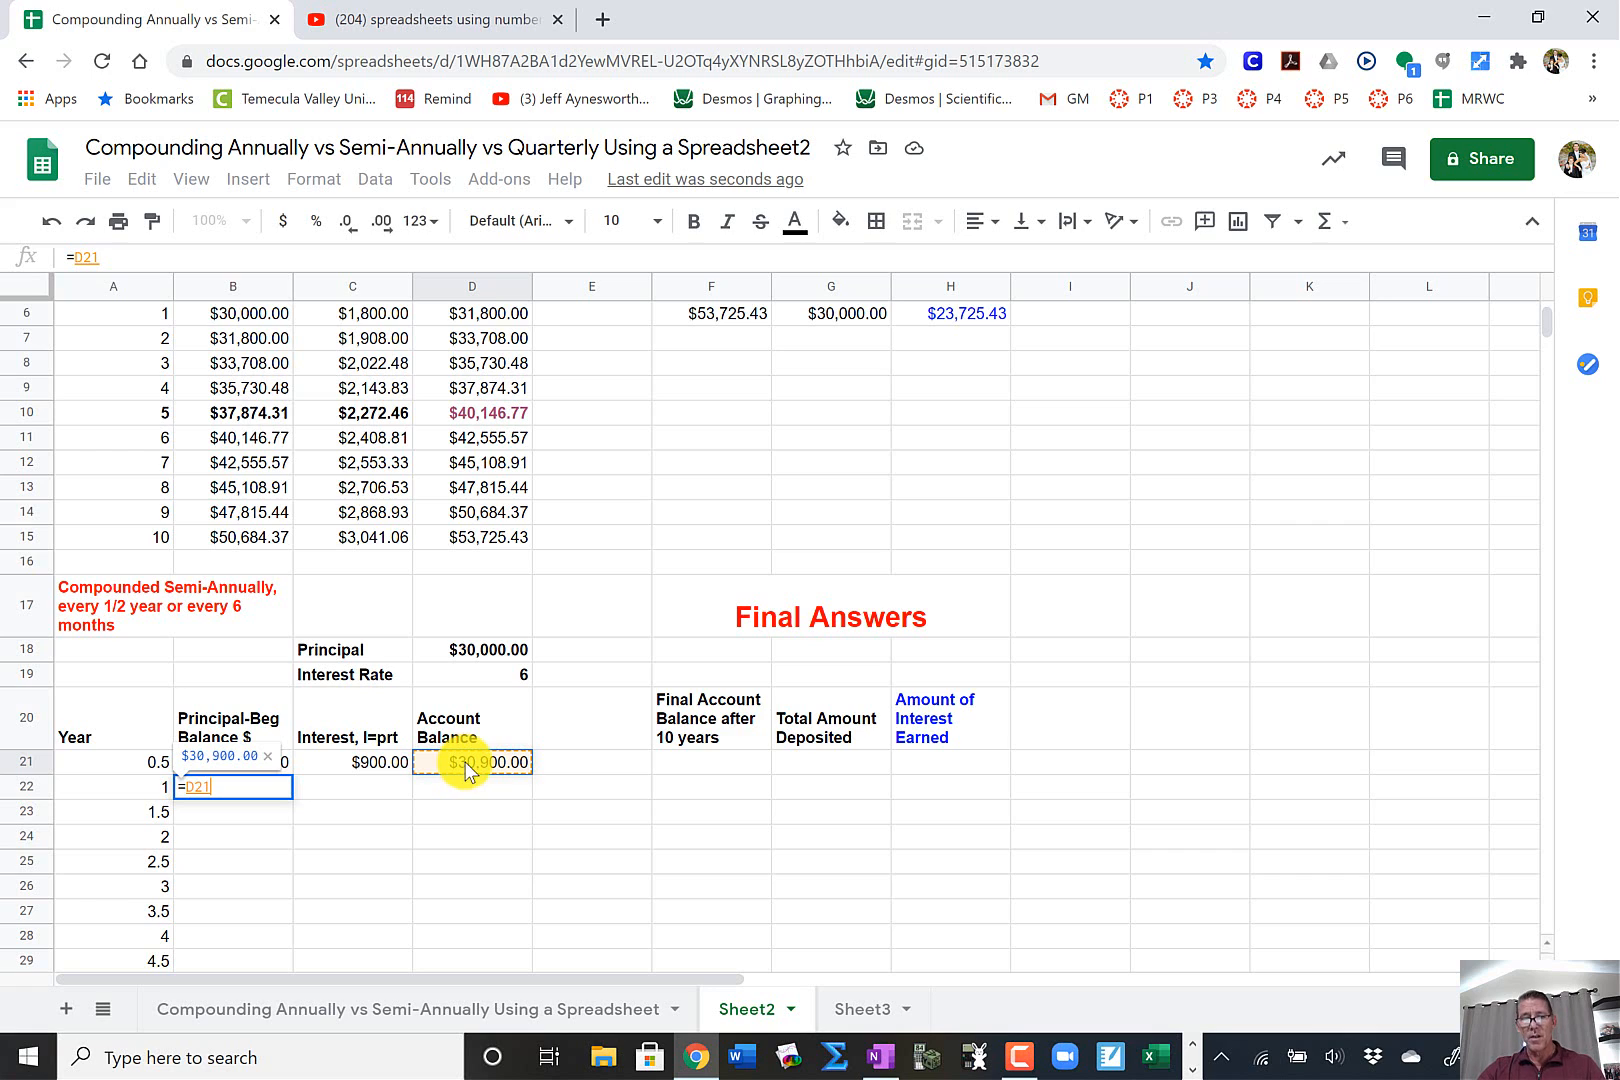
key(Return)
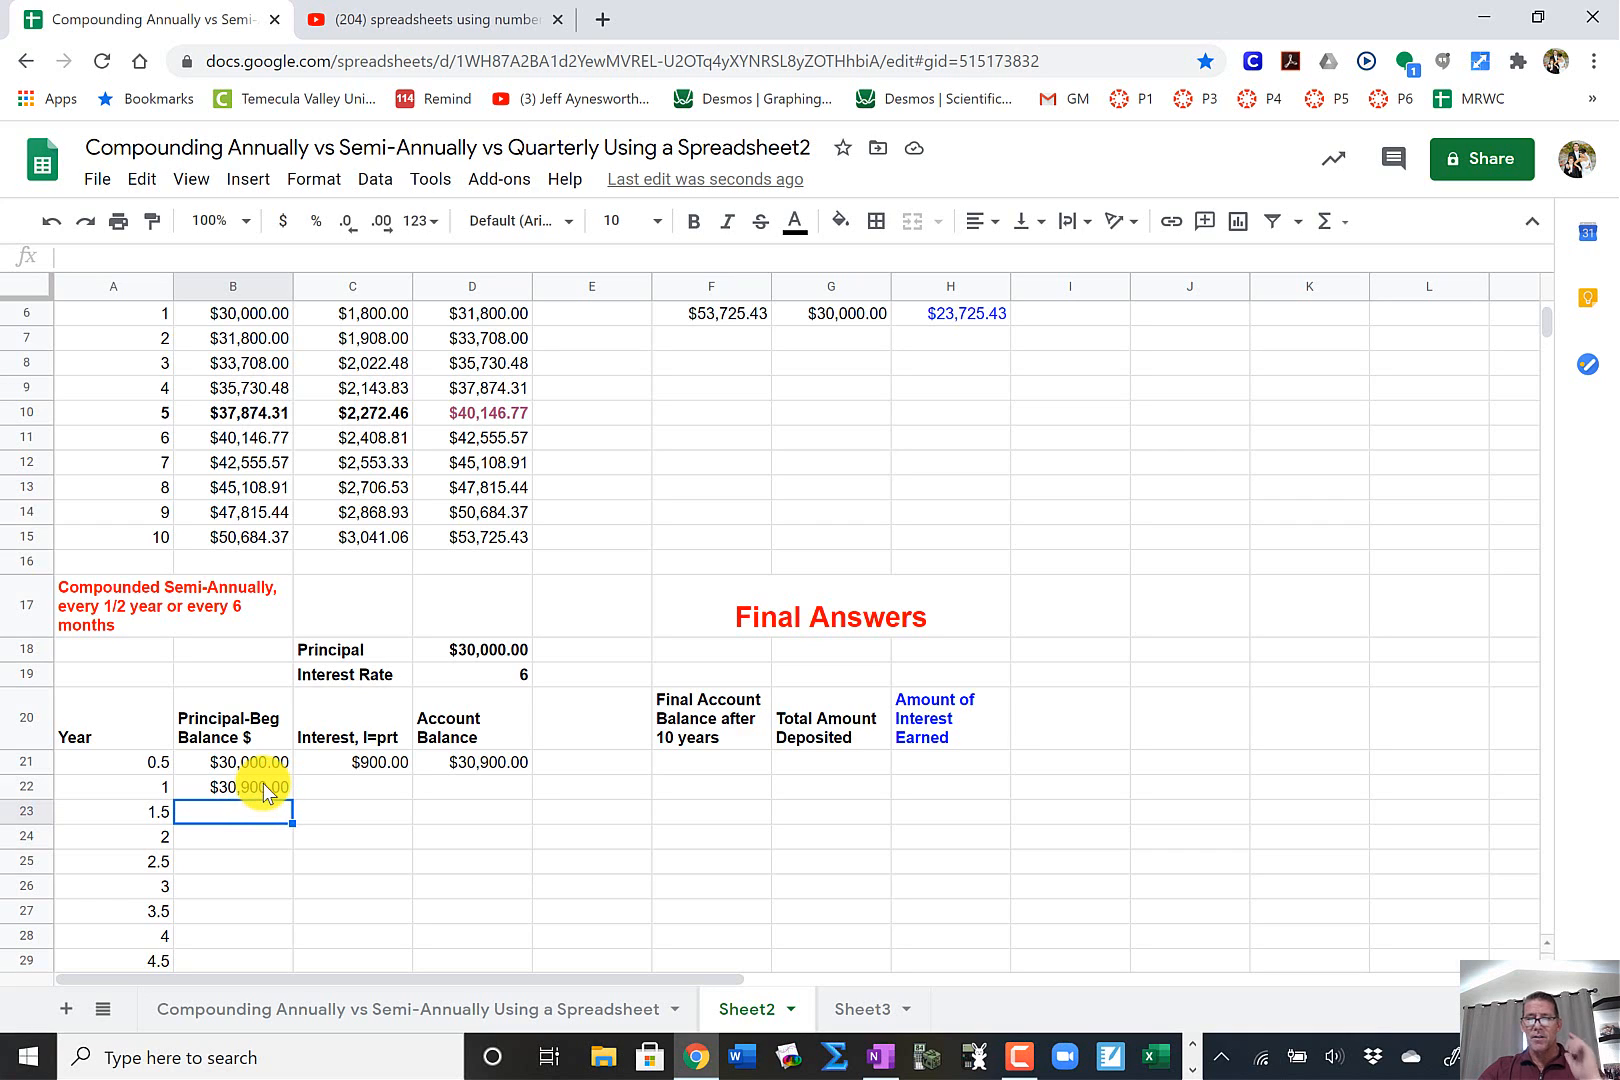
- Fill the interest formula from C21 down through C40 and check the copied formula in C23 against B23
click(336, 790)
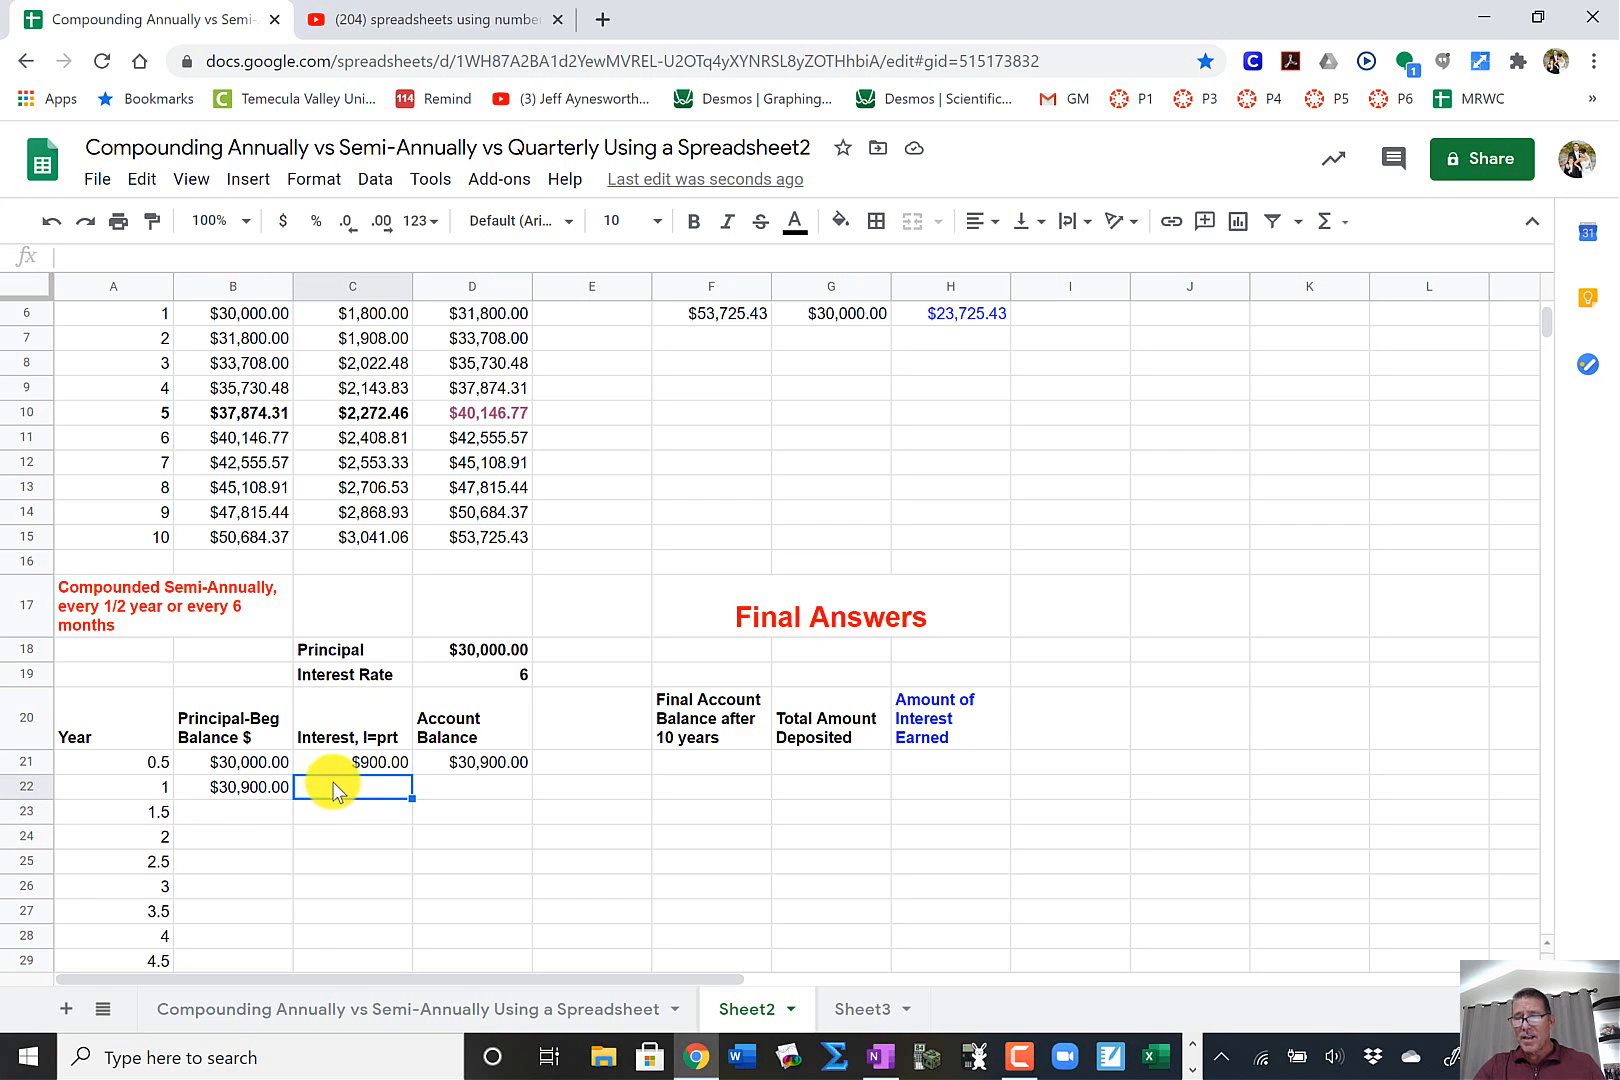
scroll(513, 513, up, 3)
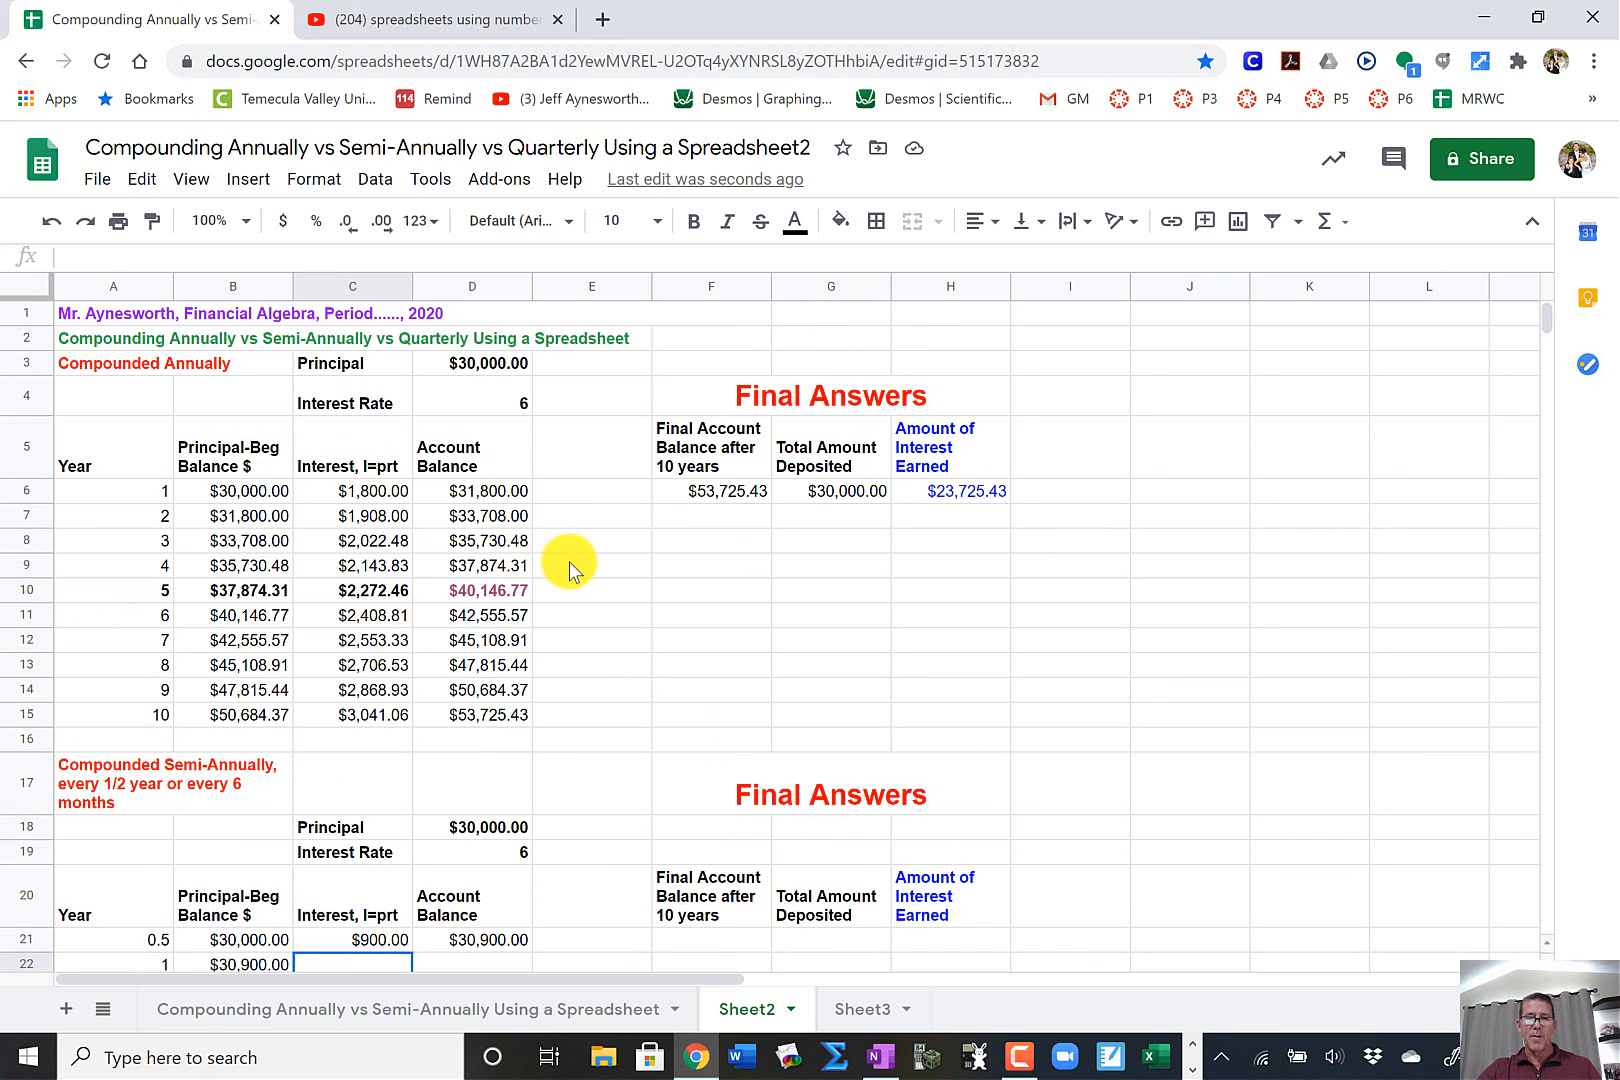
scroll(594, 556, down, 5)
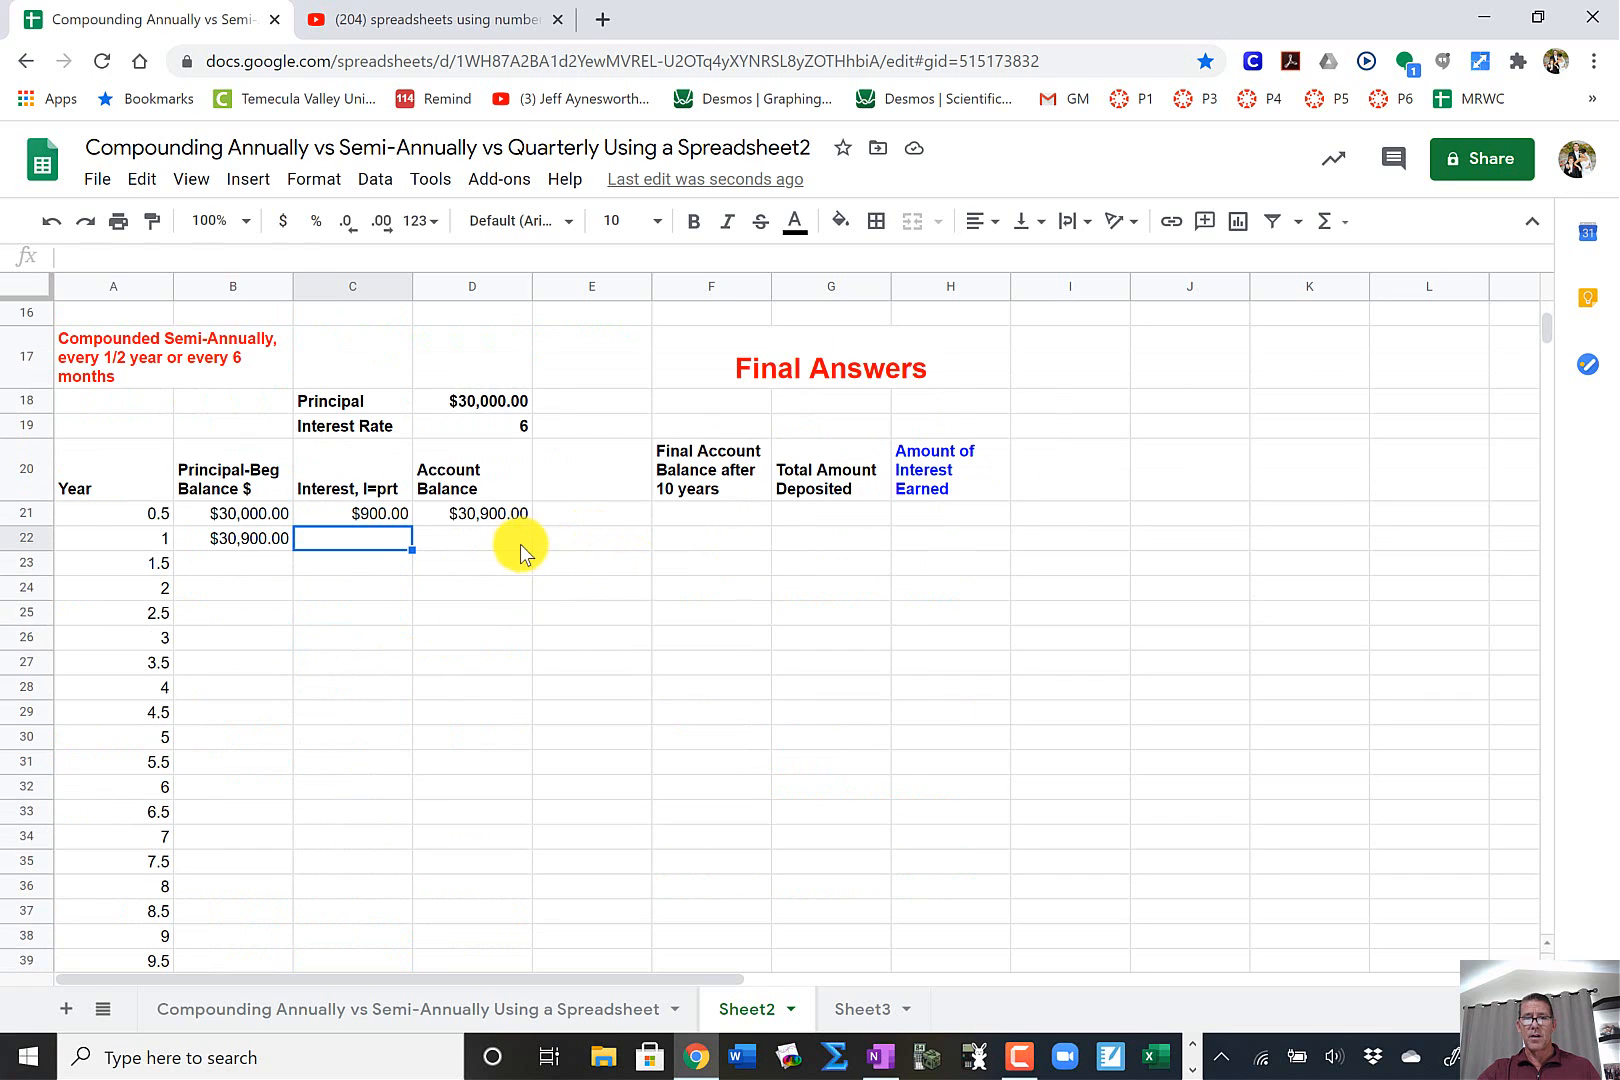
click(385, 513)
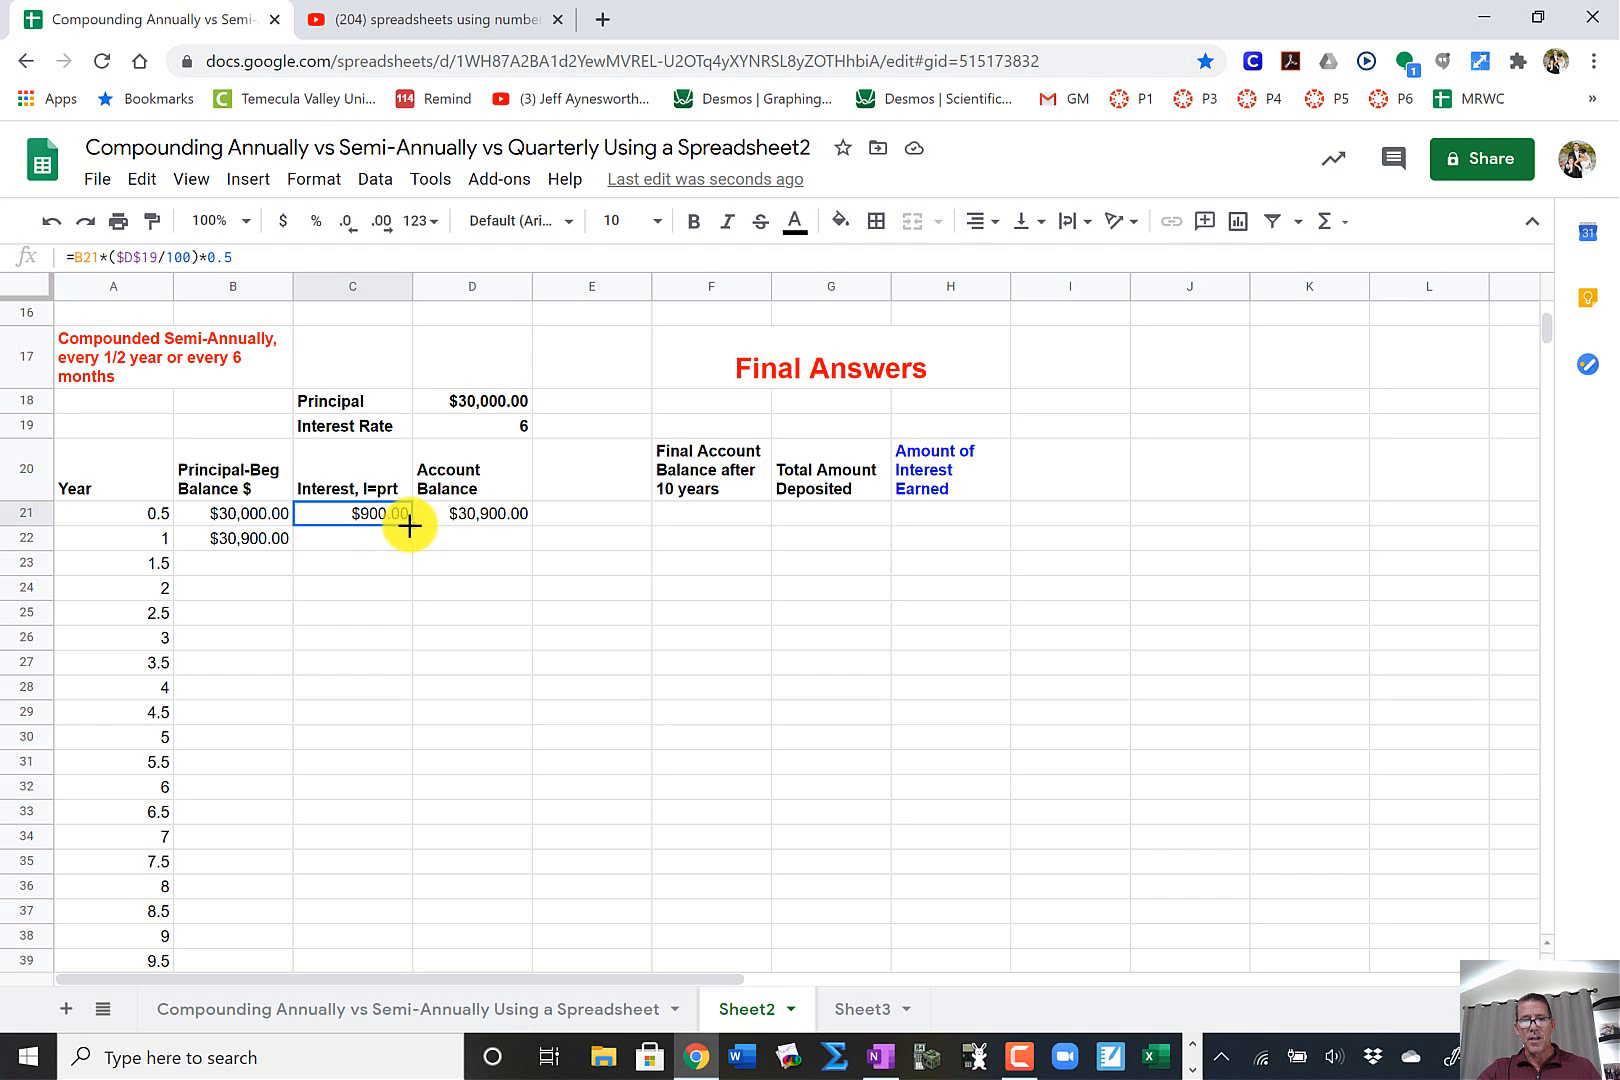
drag(411, 523, 397, 790)
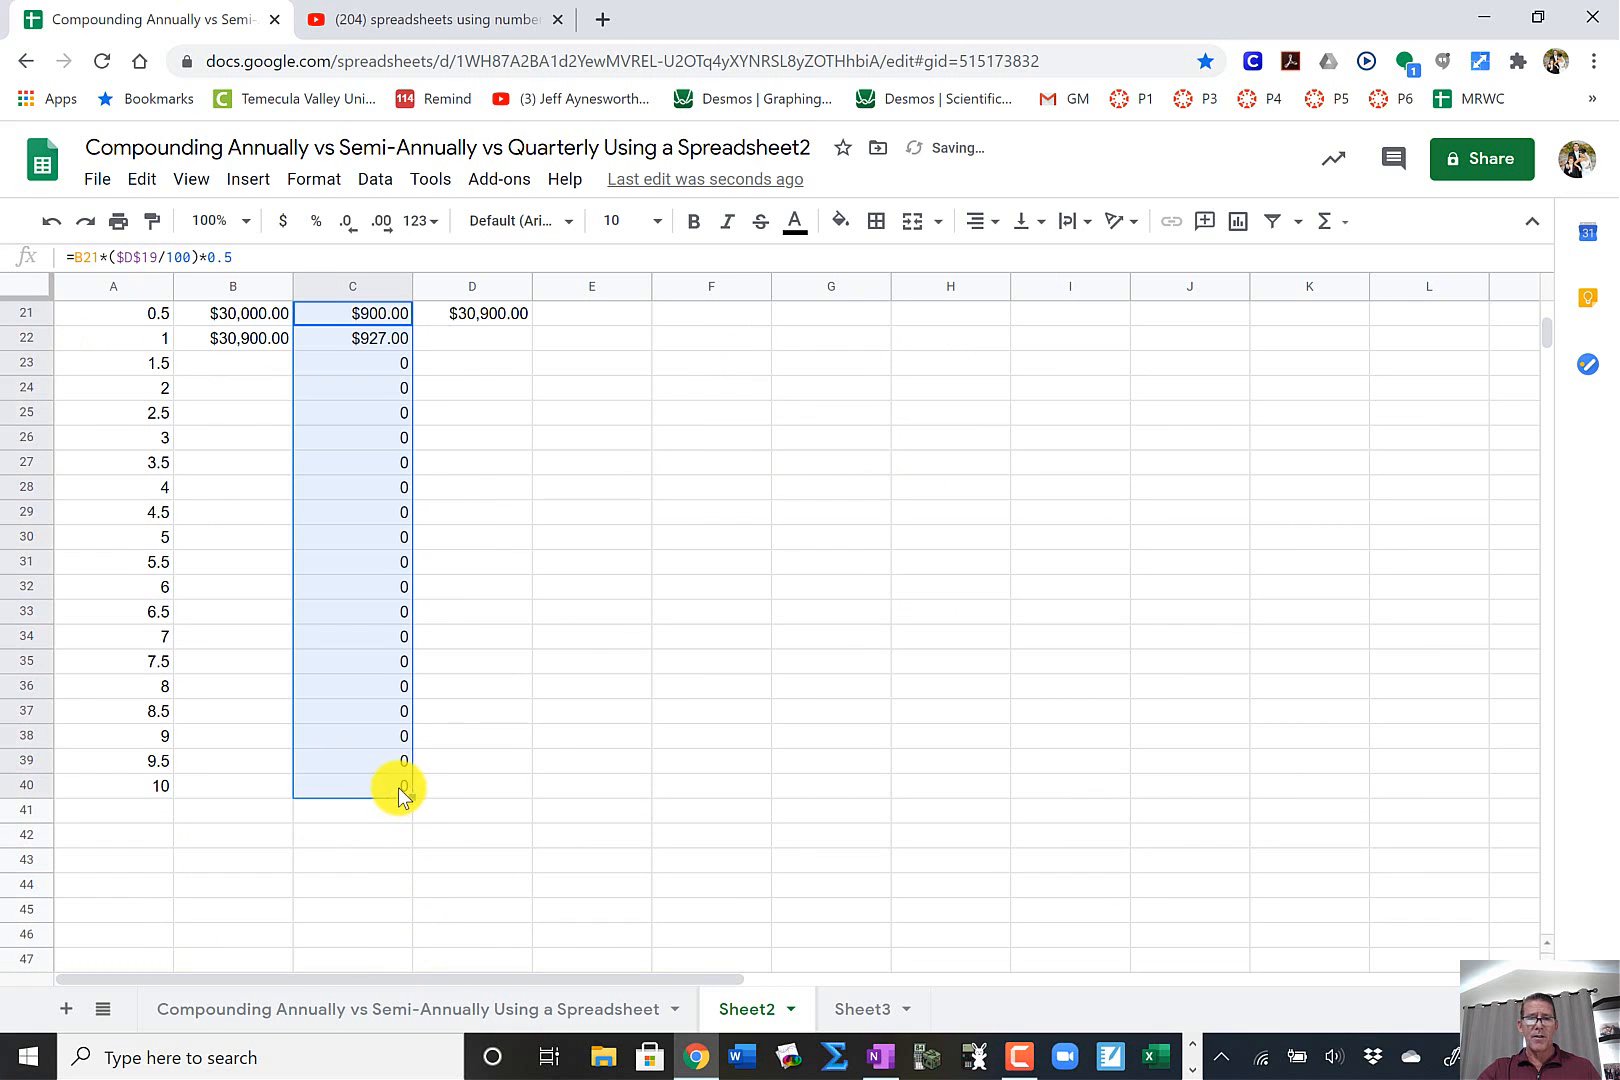
click(366, 364)
scroll(383, 359, up, 2)
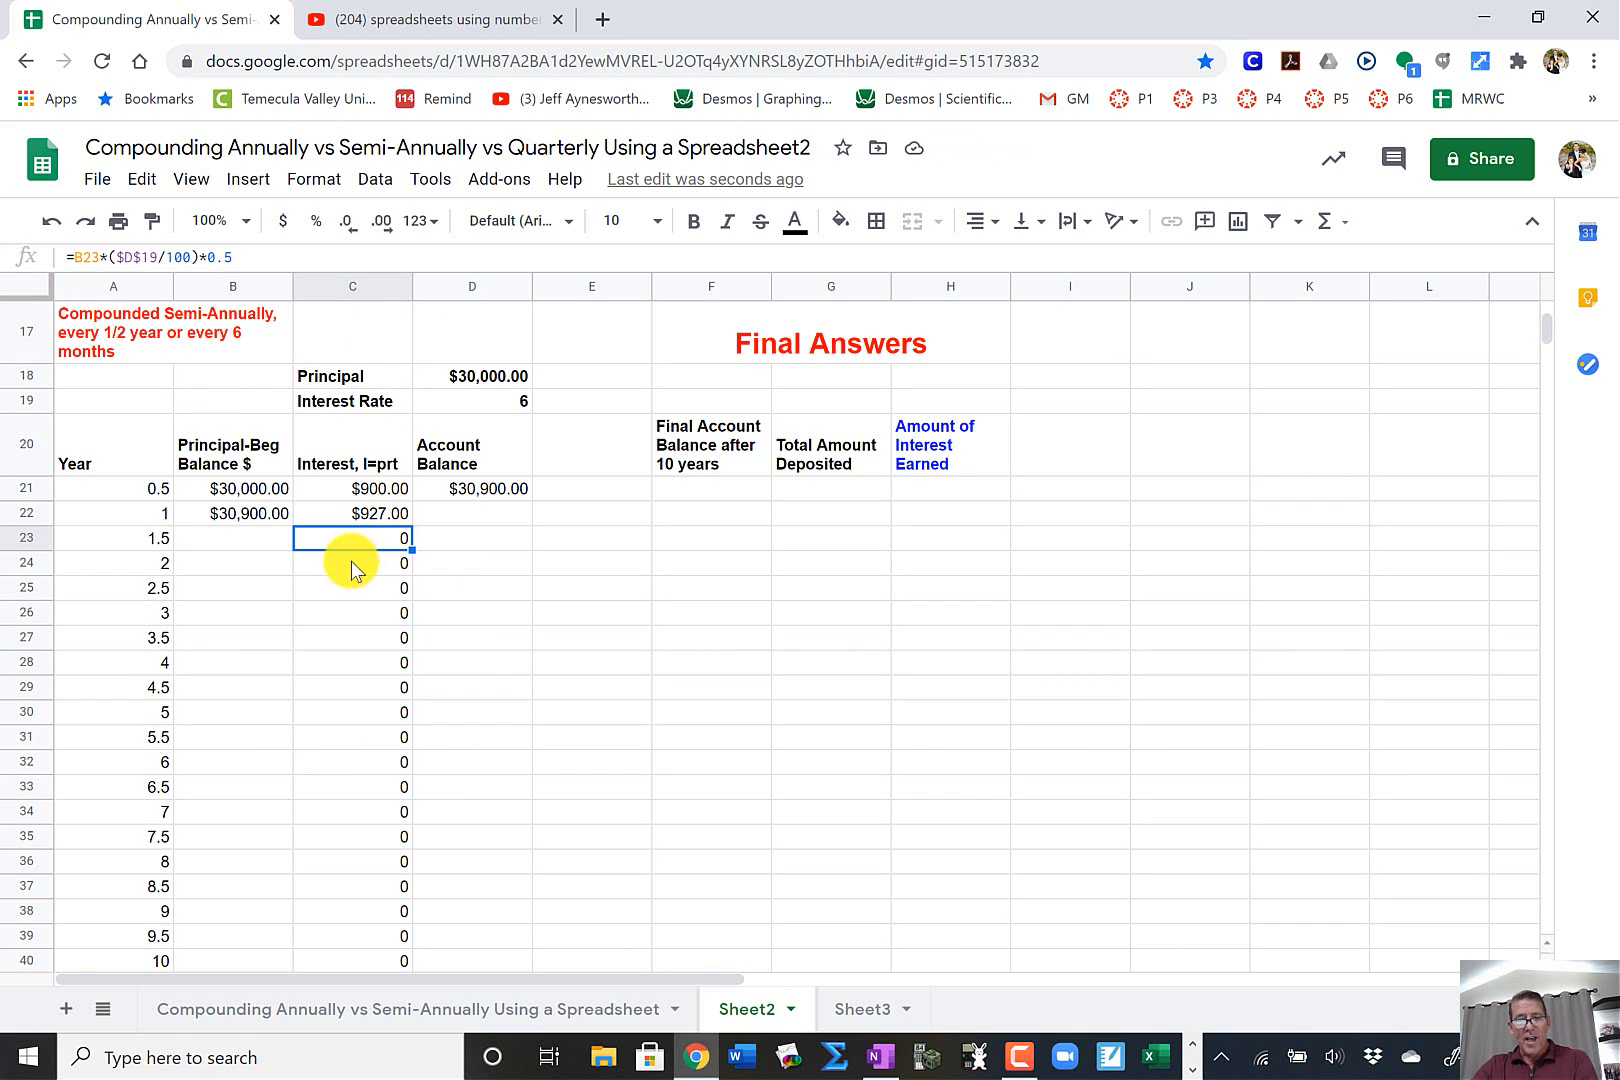
click(247, 540)
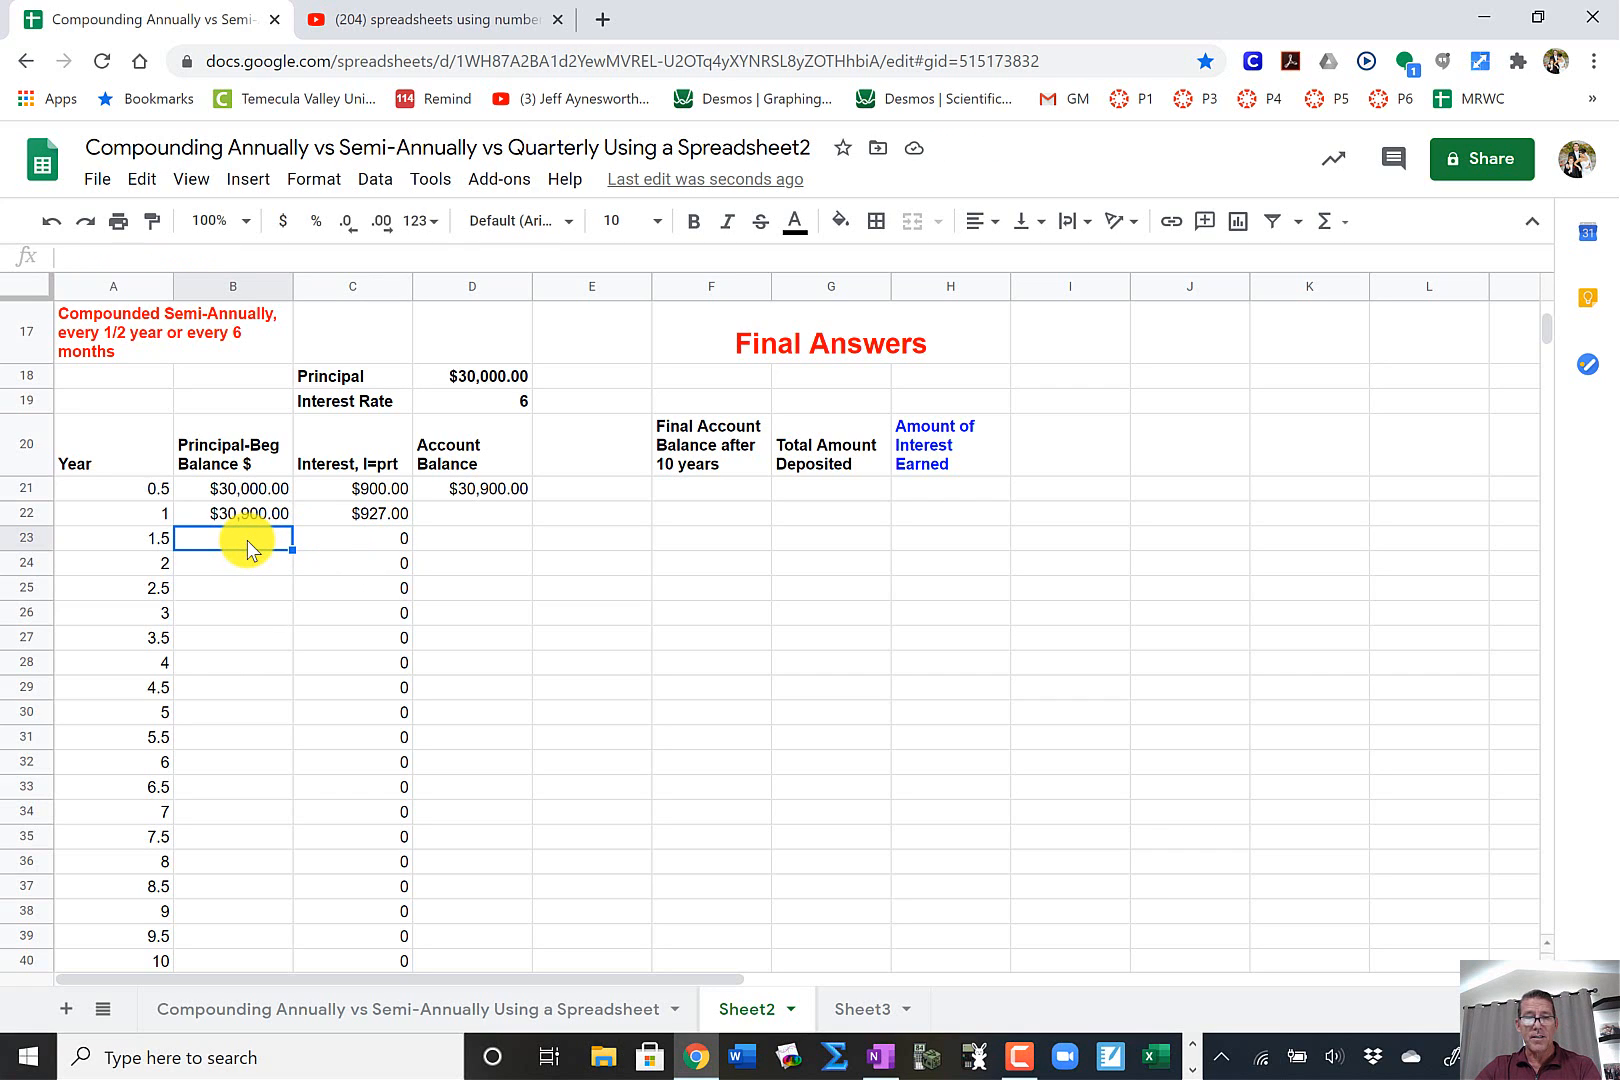
click(360, 546)
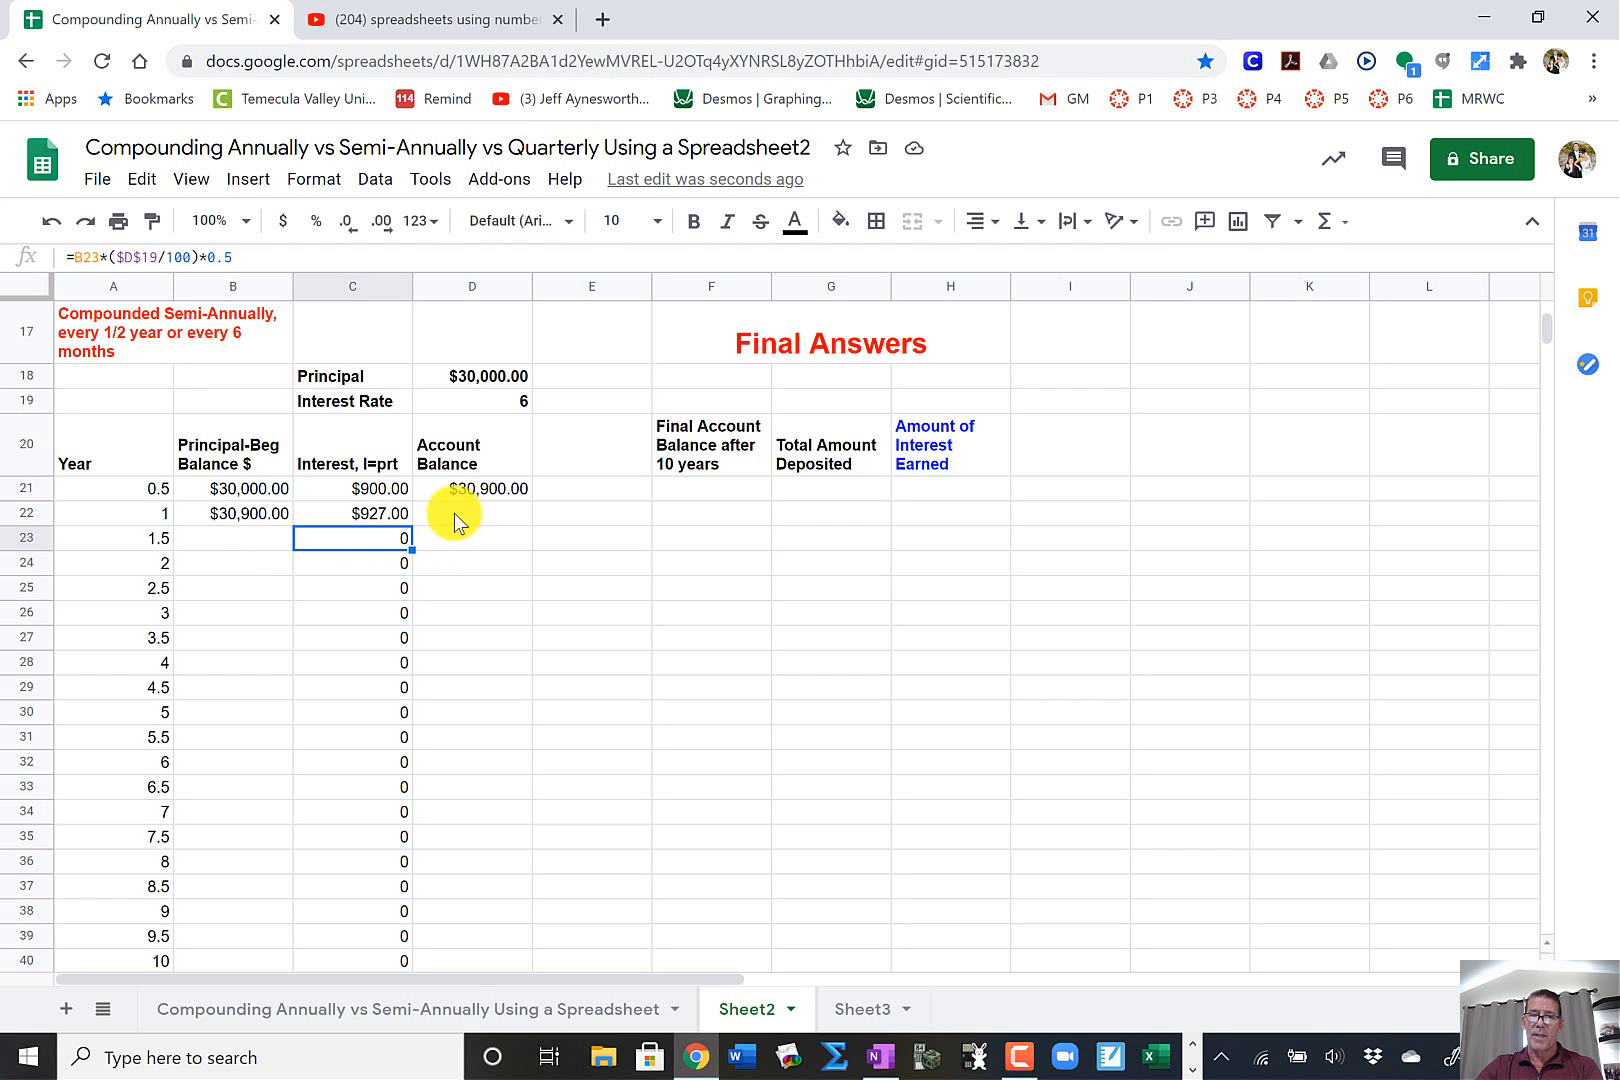
- Fill the account balance formula from D21 down through D40
click(485, 490)
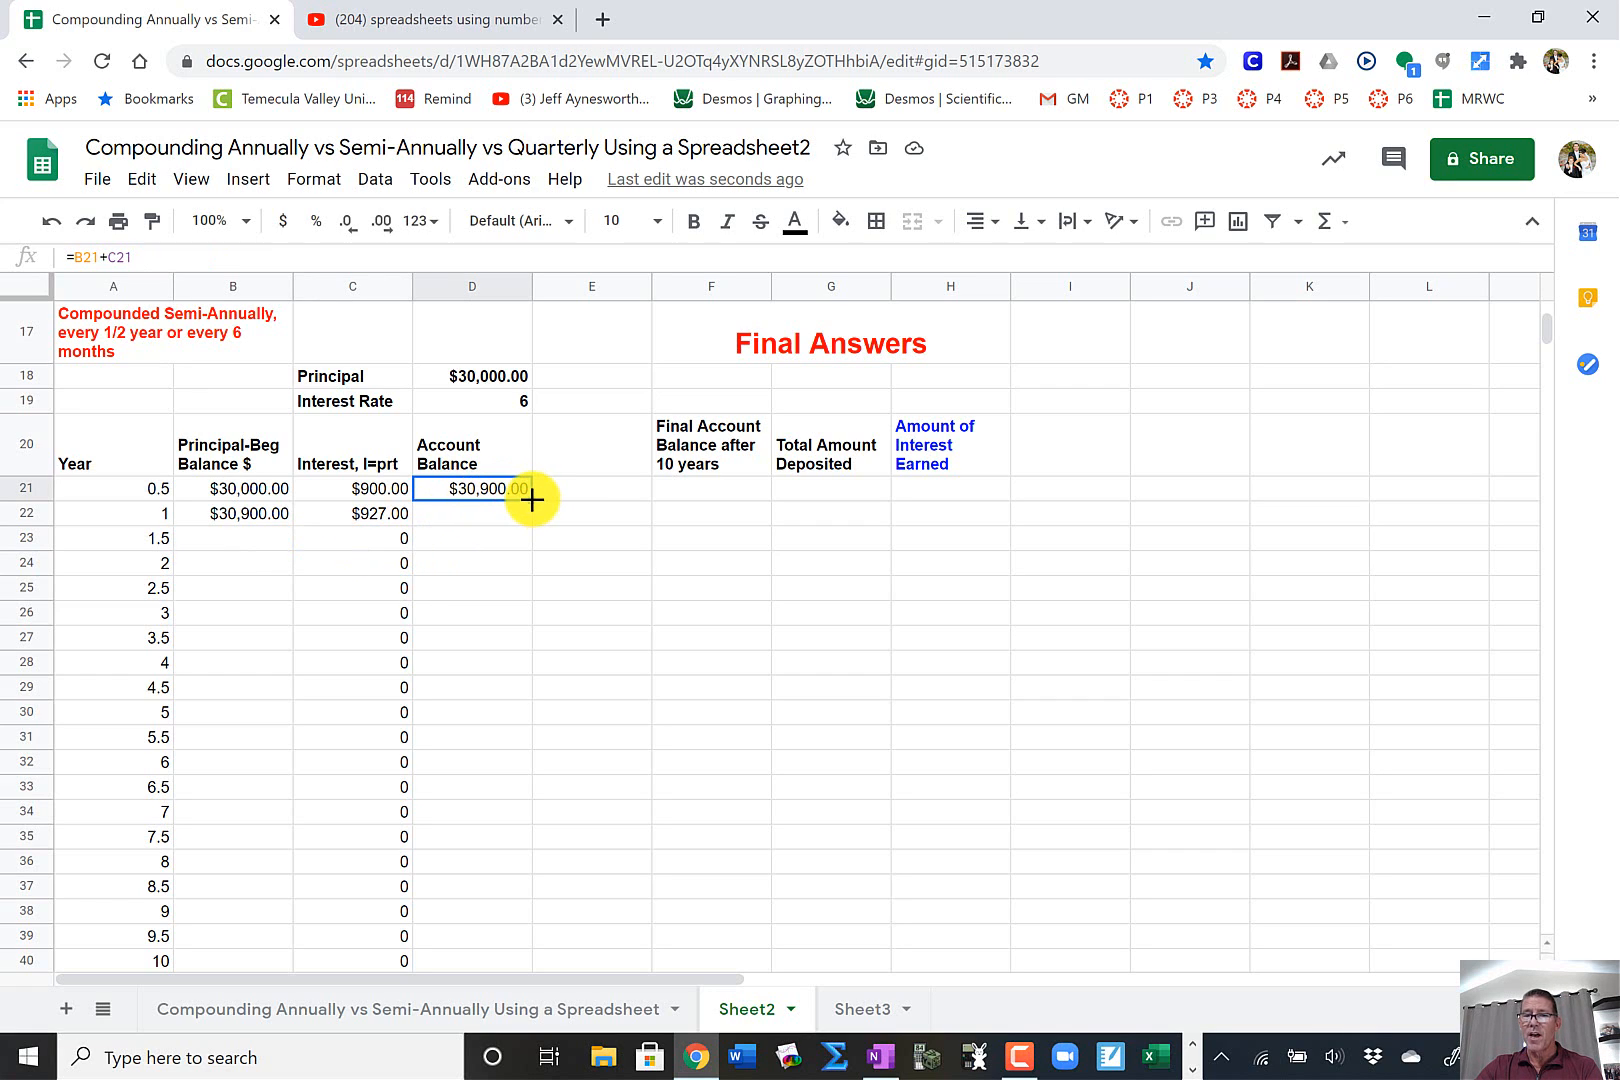
drag(531, 499, 520, 892)
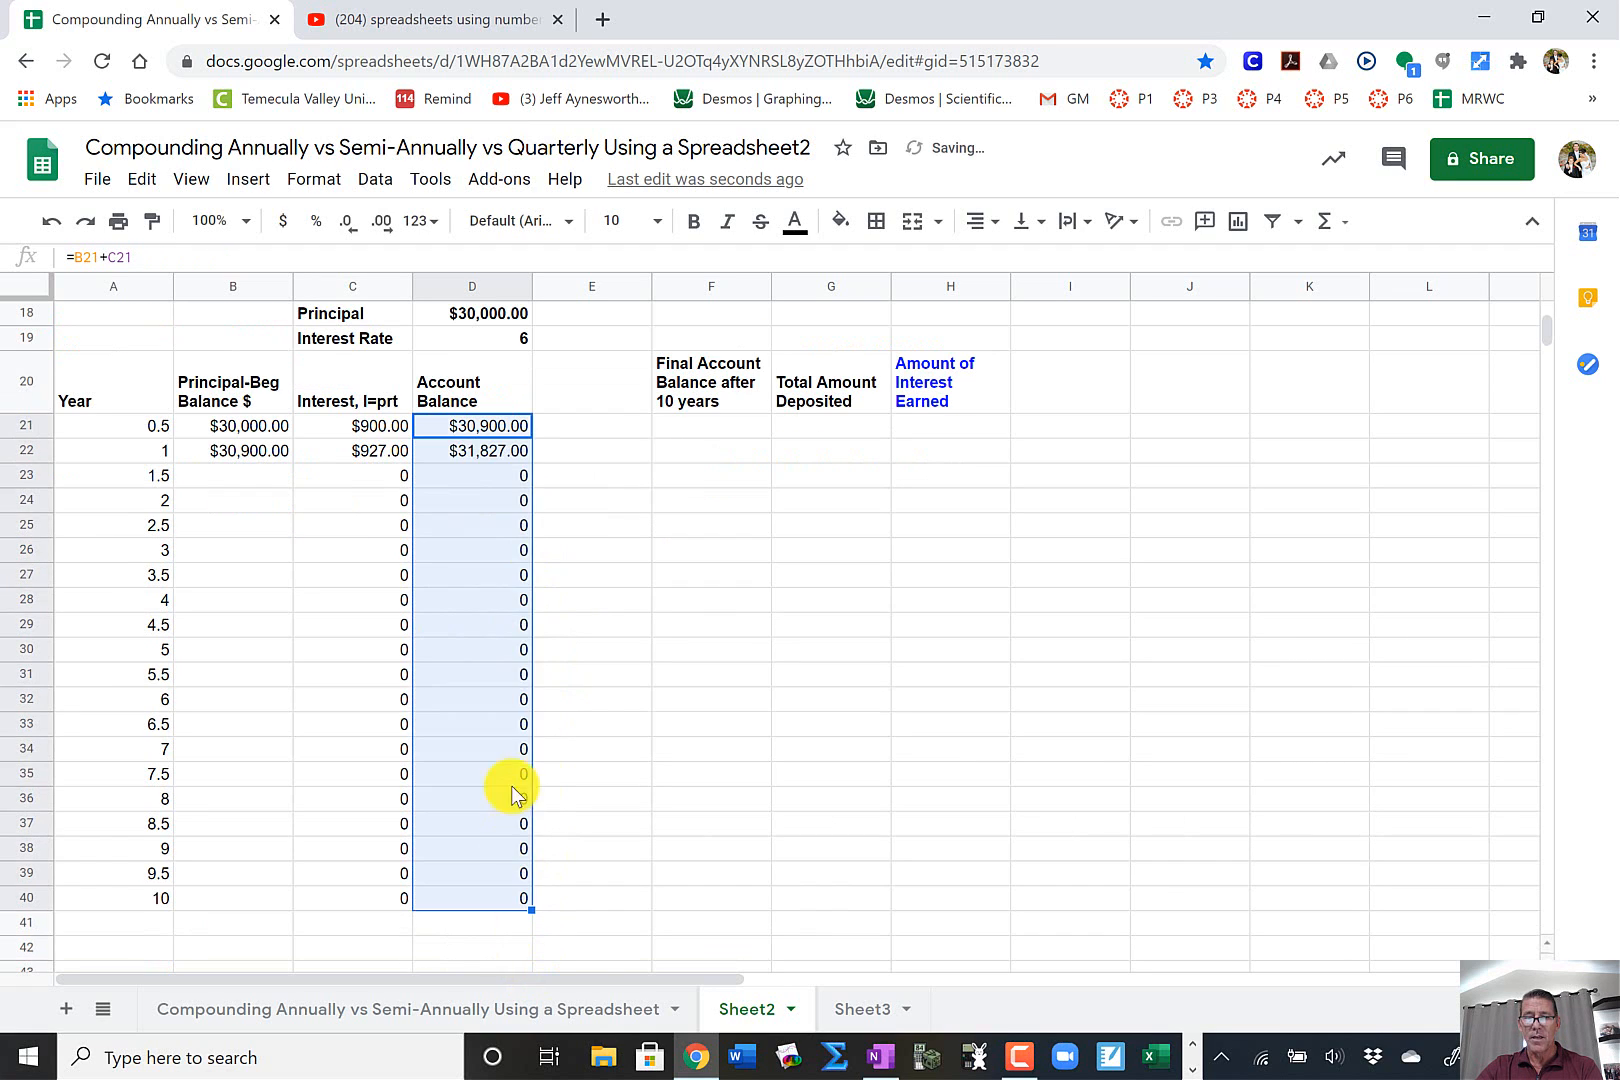
- Check the formulas for beginning balance, interest and account balance in rows 22 and 23 of the semi-annual table
click(489, 478)
click(489, 454)
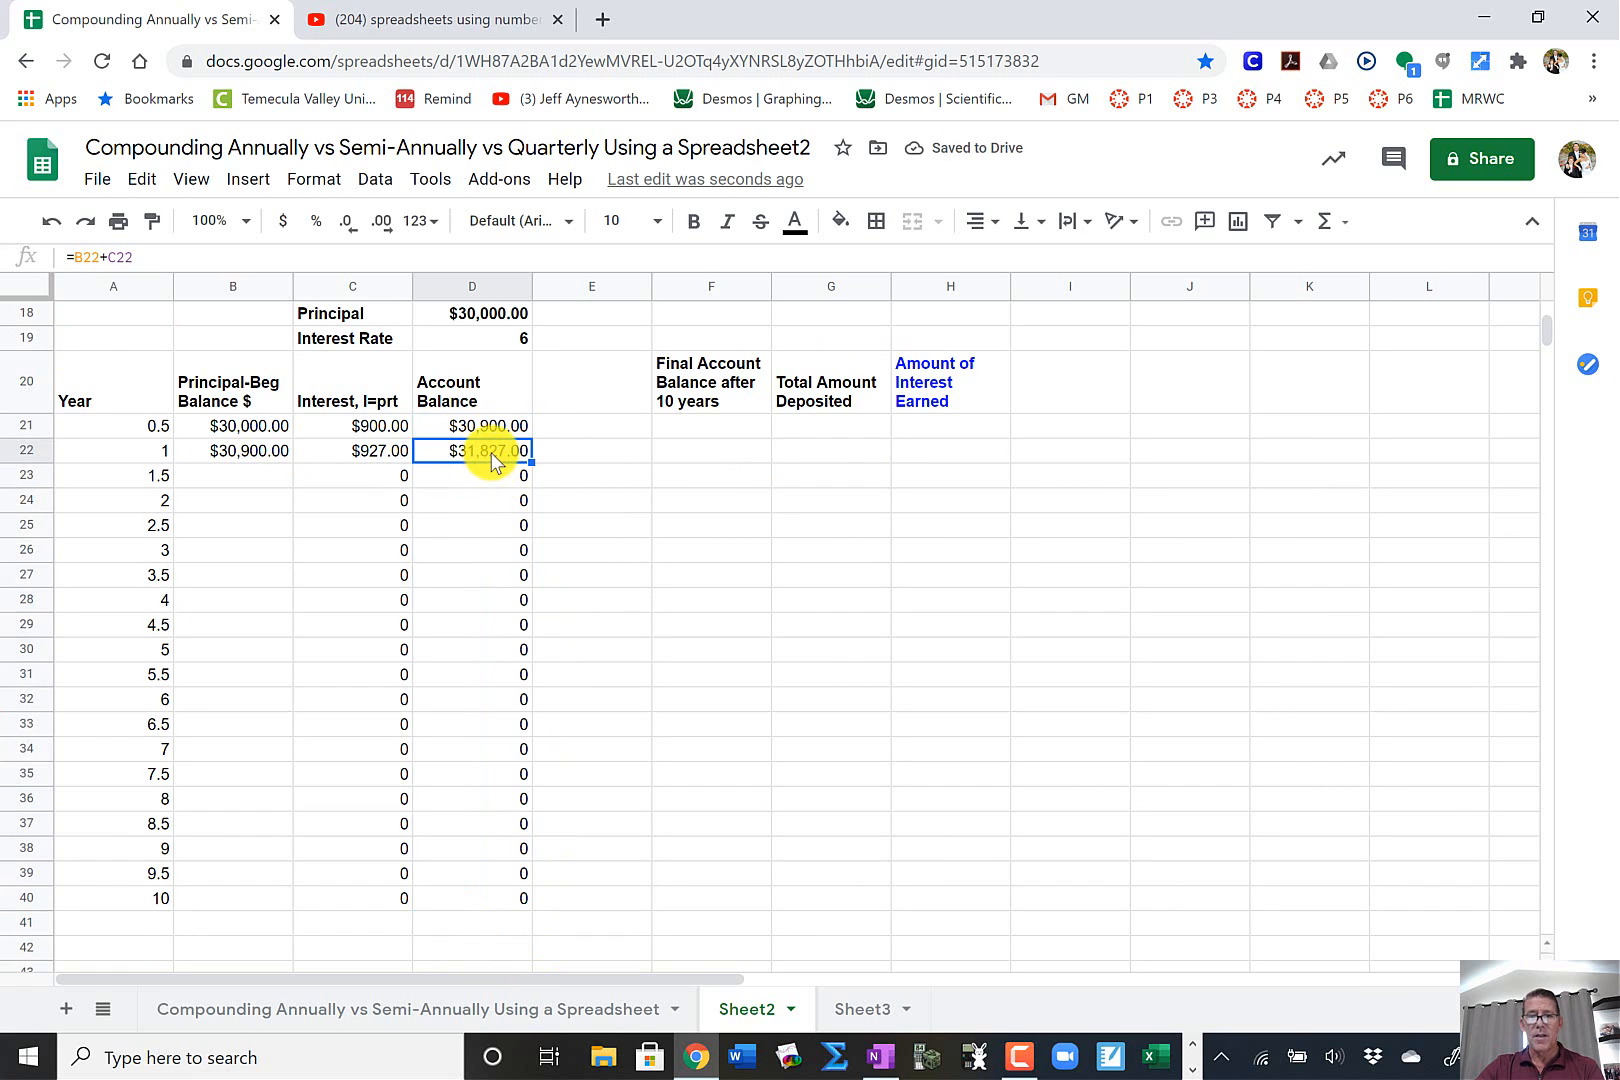
click(246, 459)
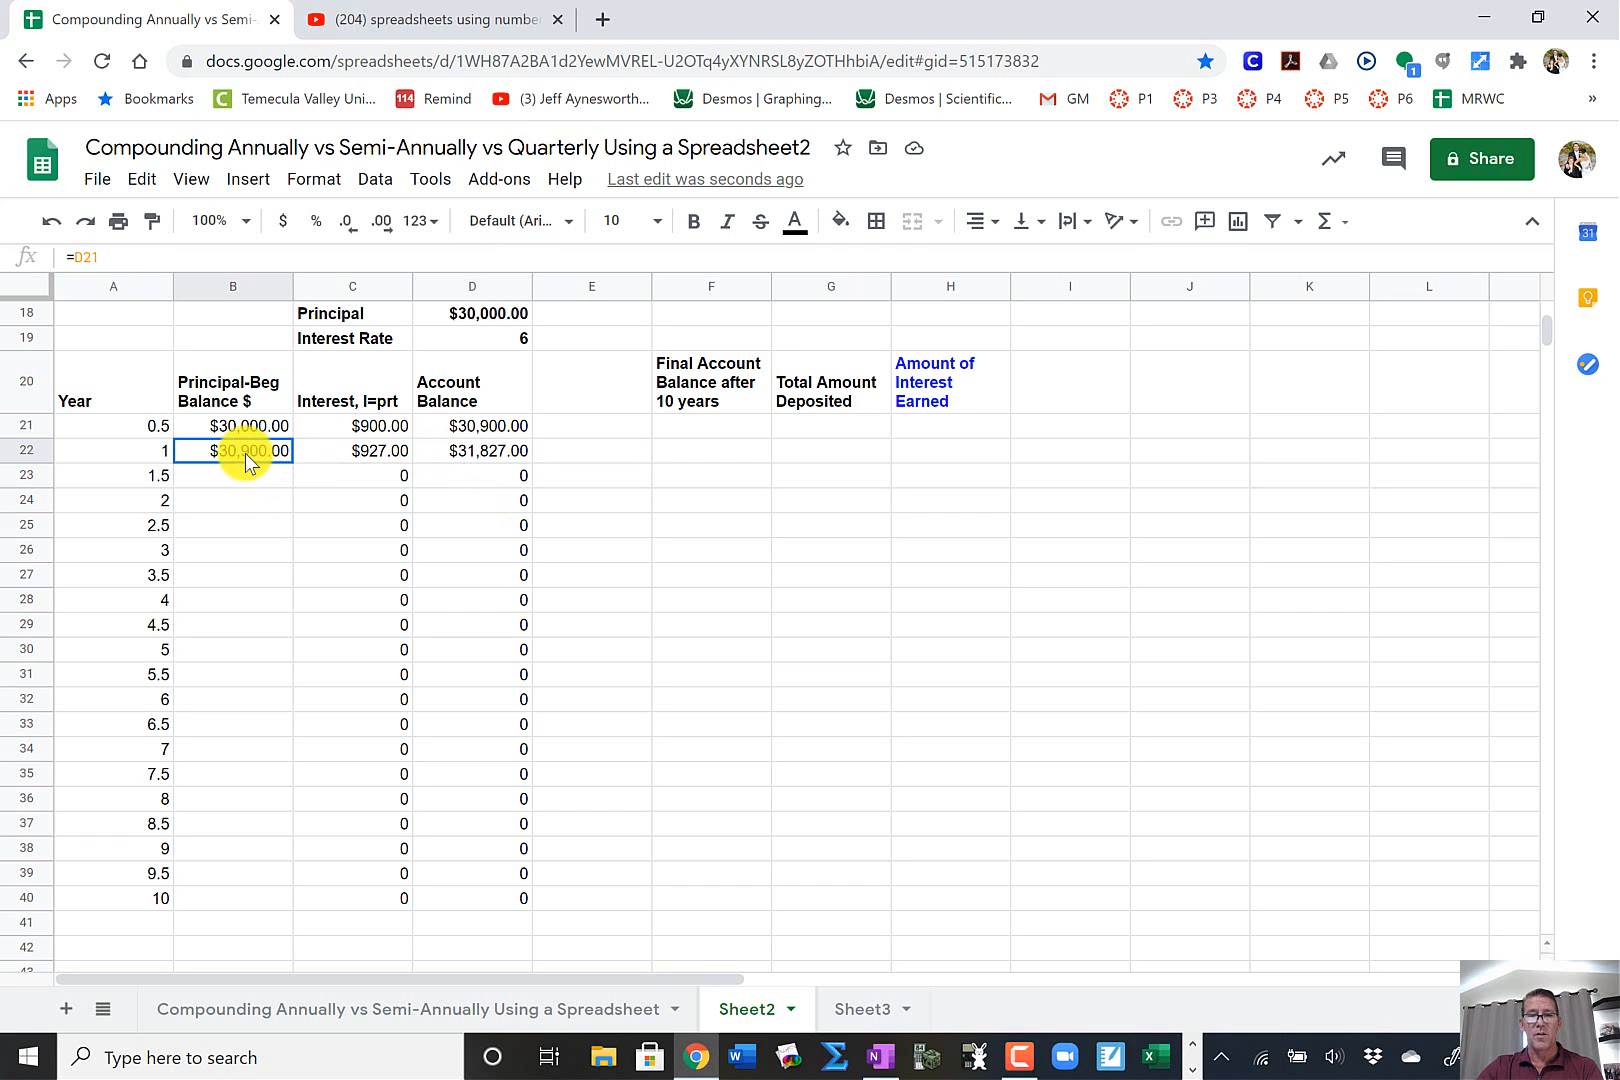
click(364, 456)
click(477, 455)
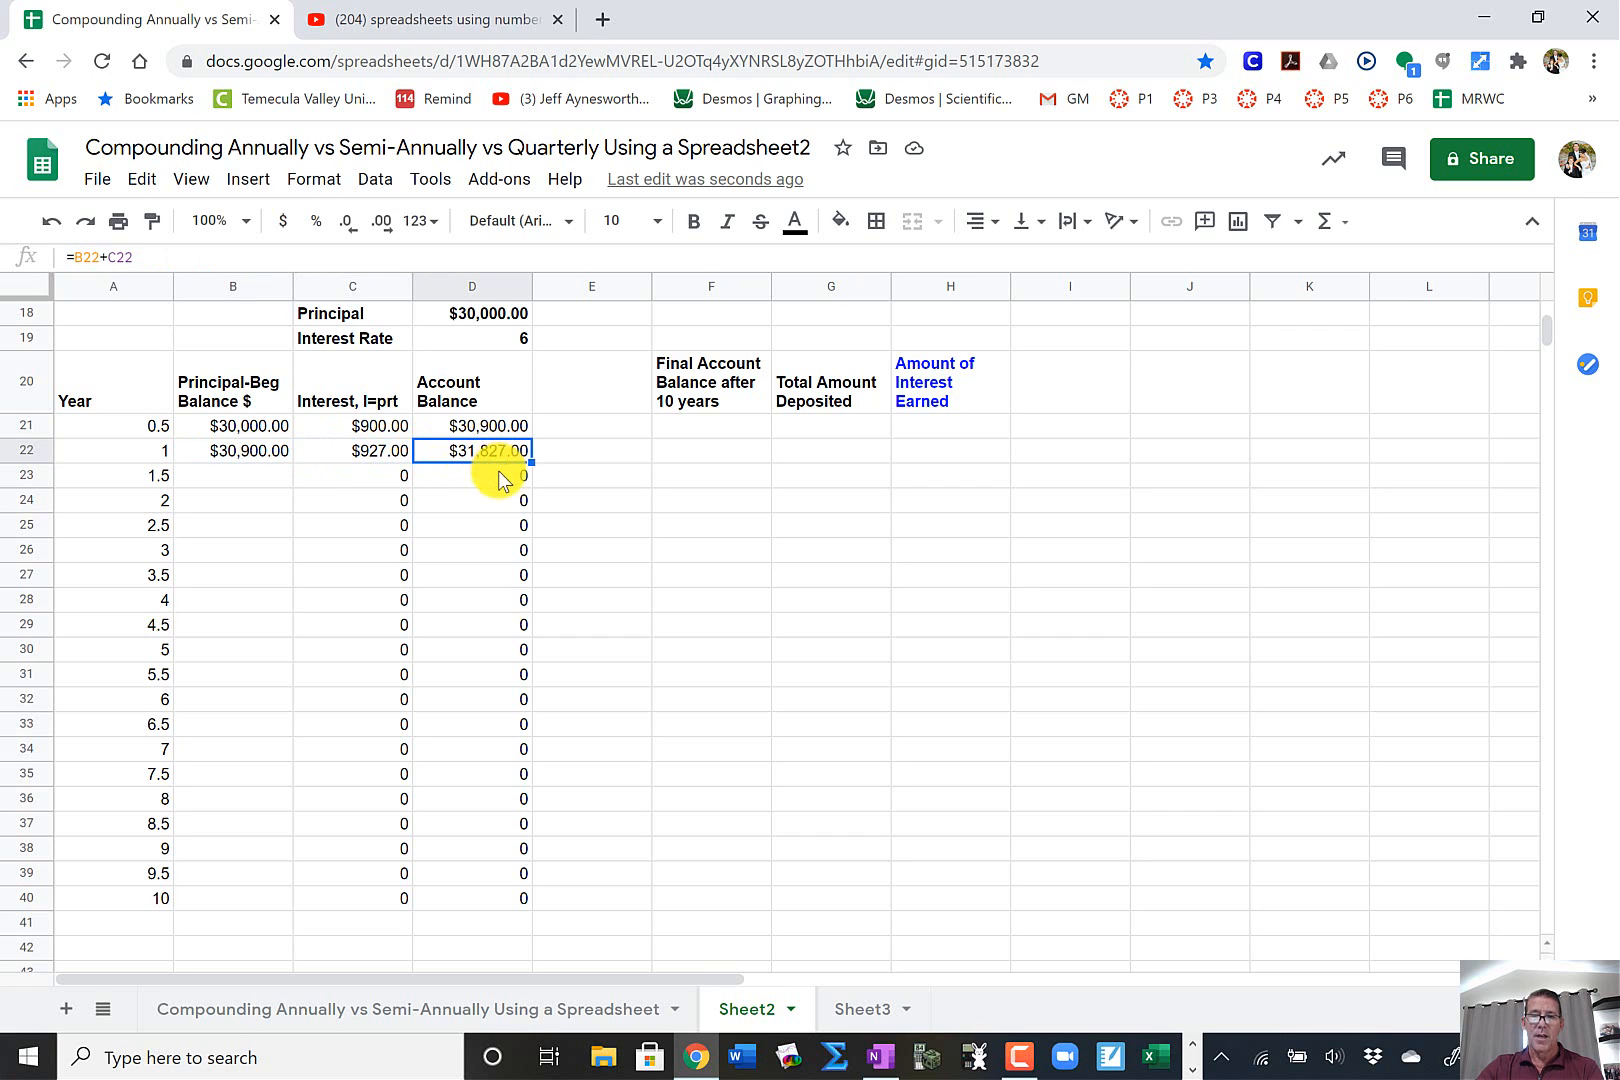
click(500, 480)
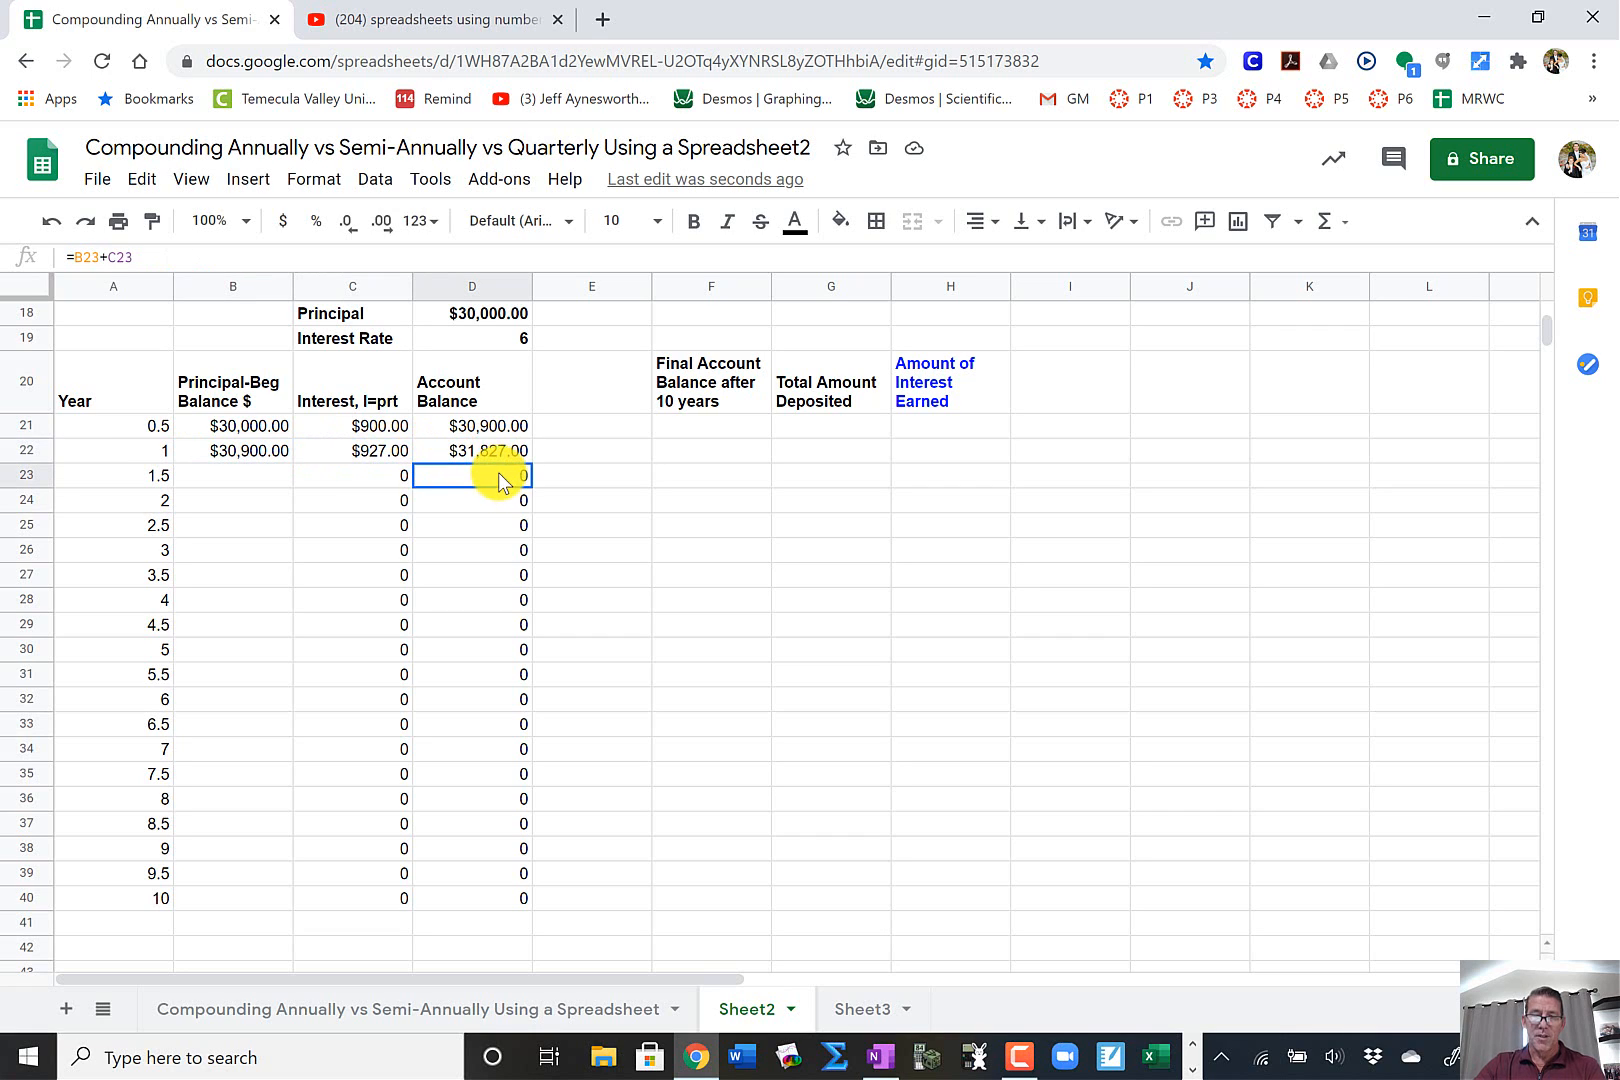
click(270, 481)
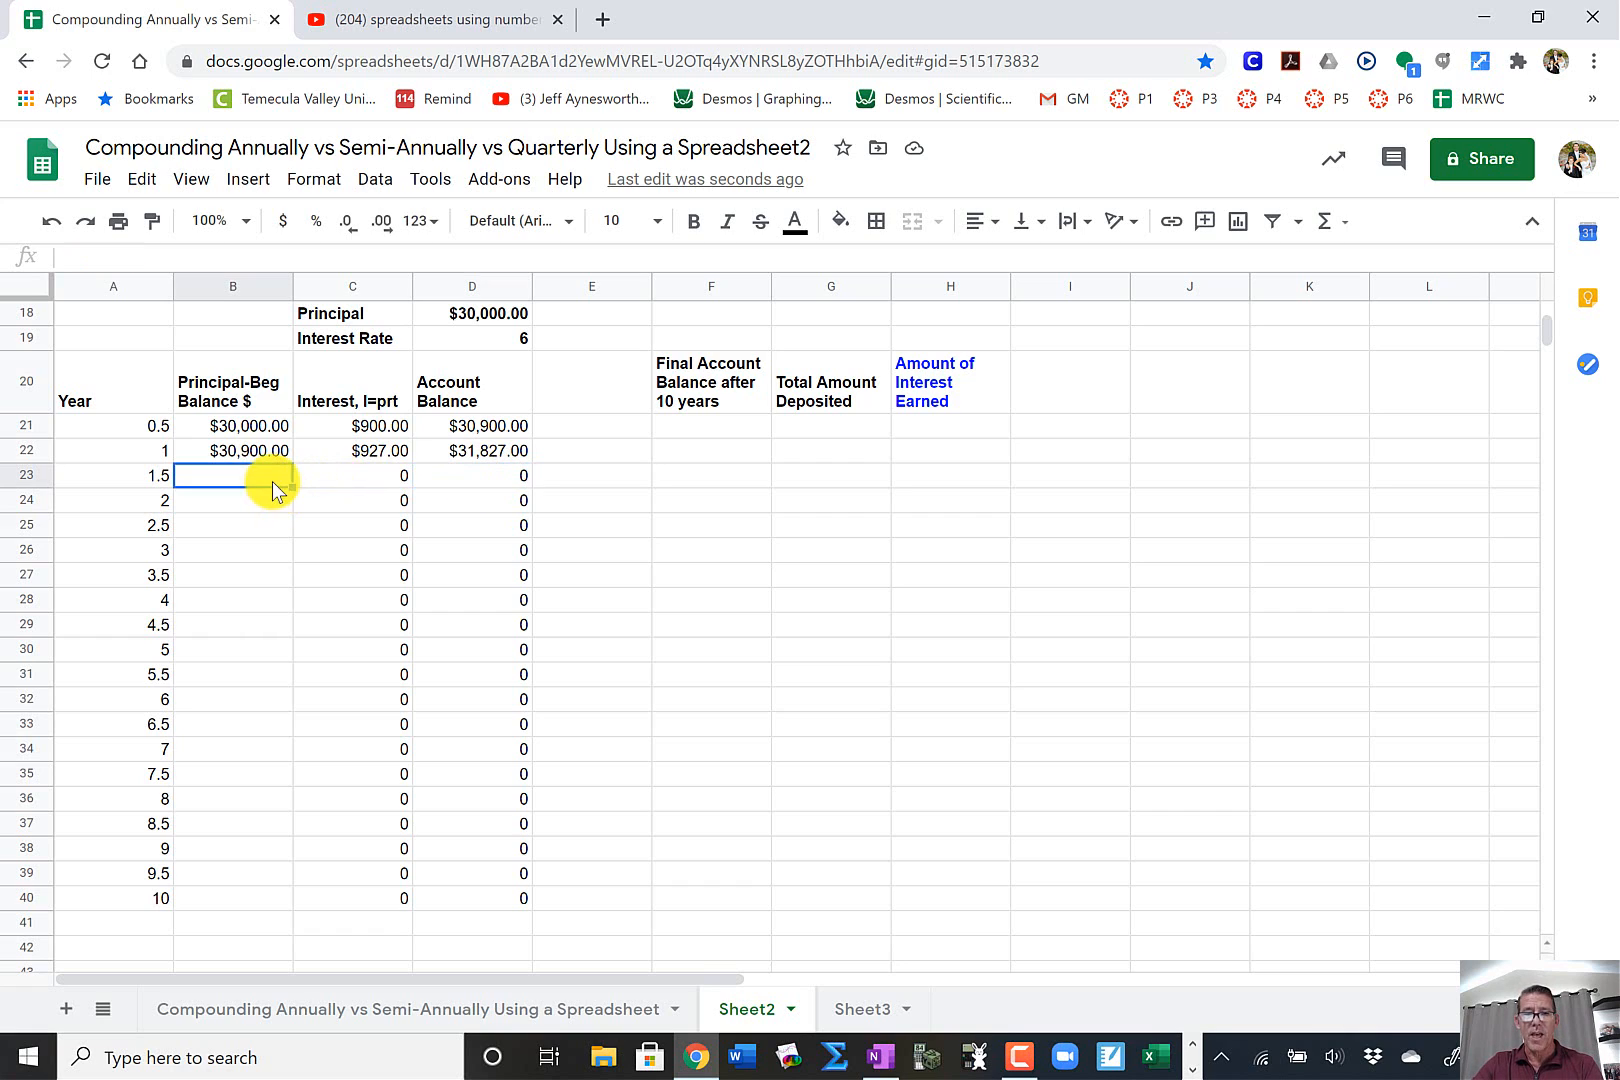
click(372, 477)
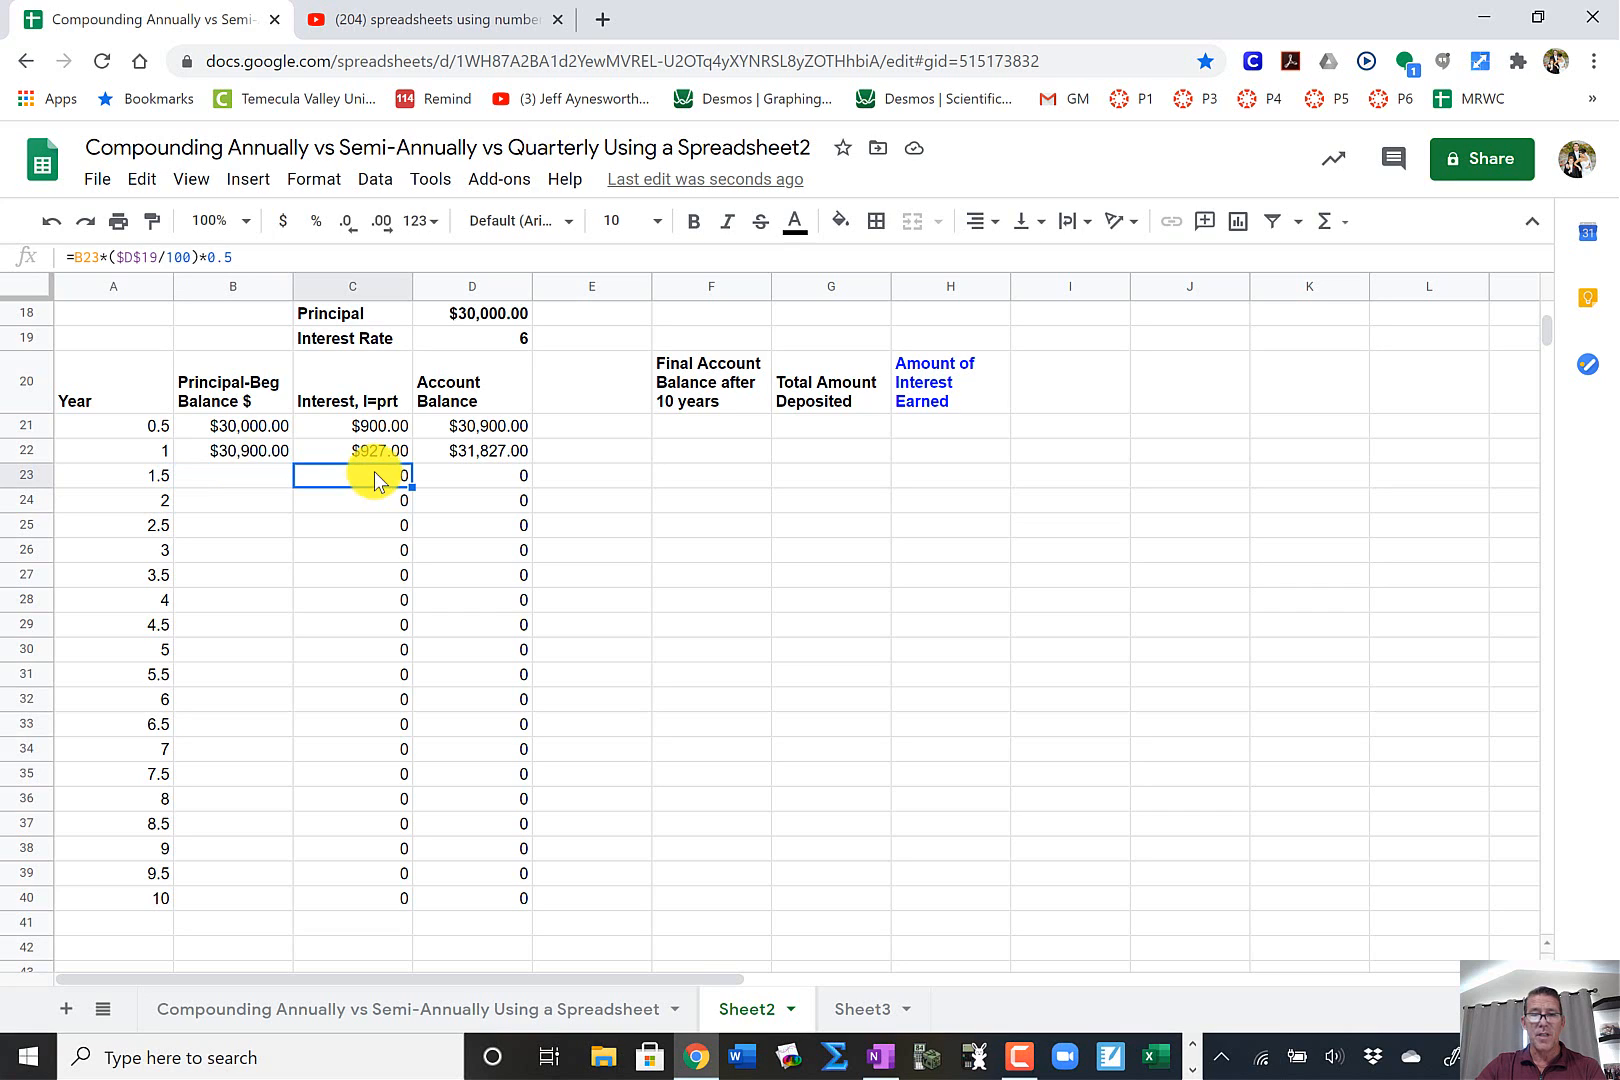
click(482, 477)
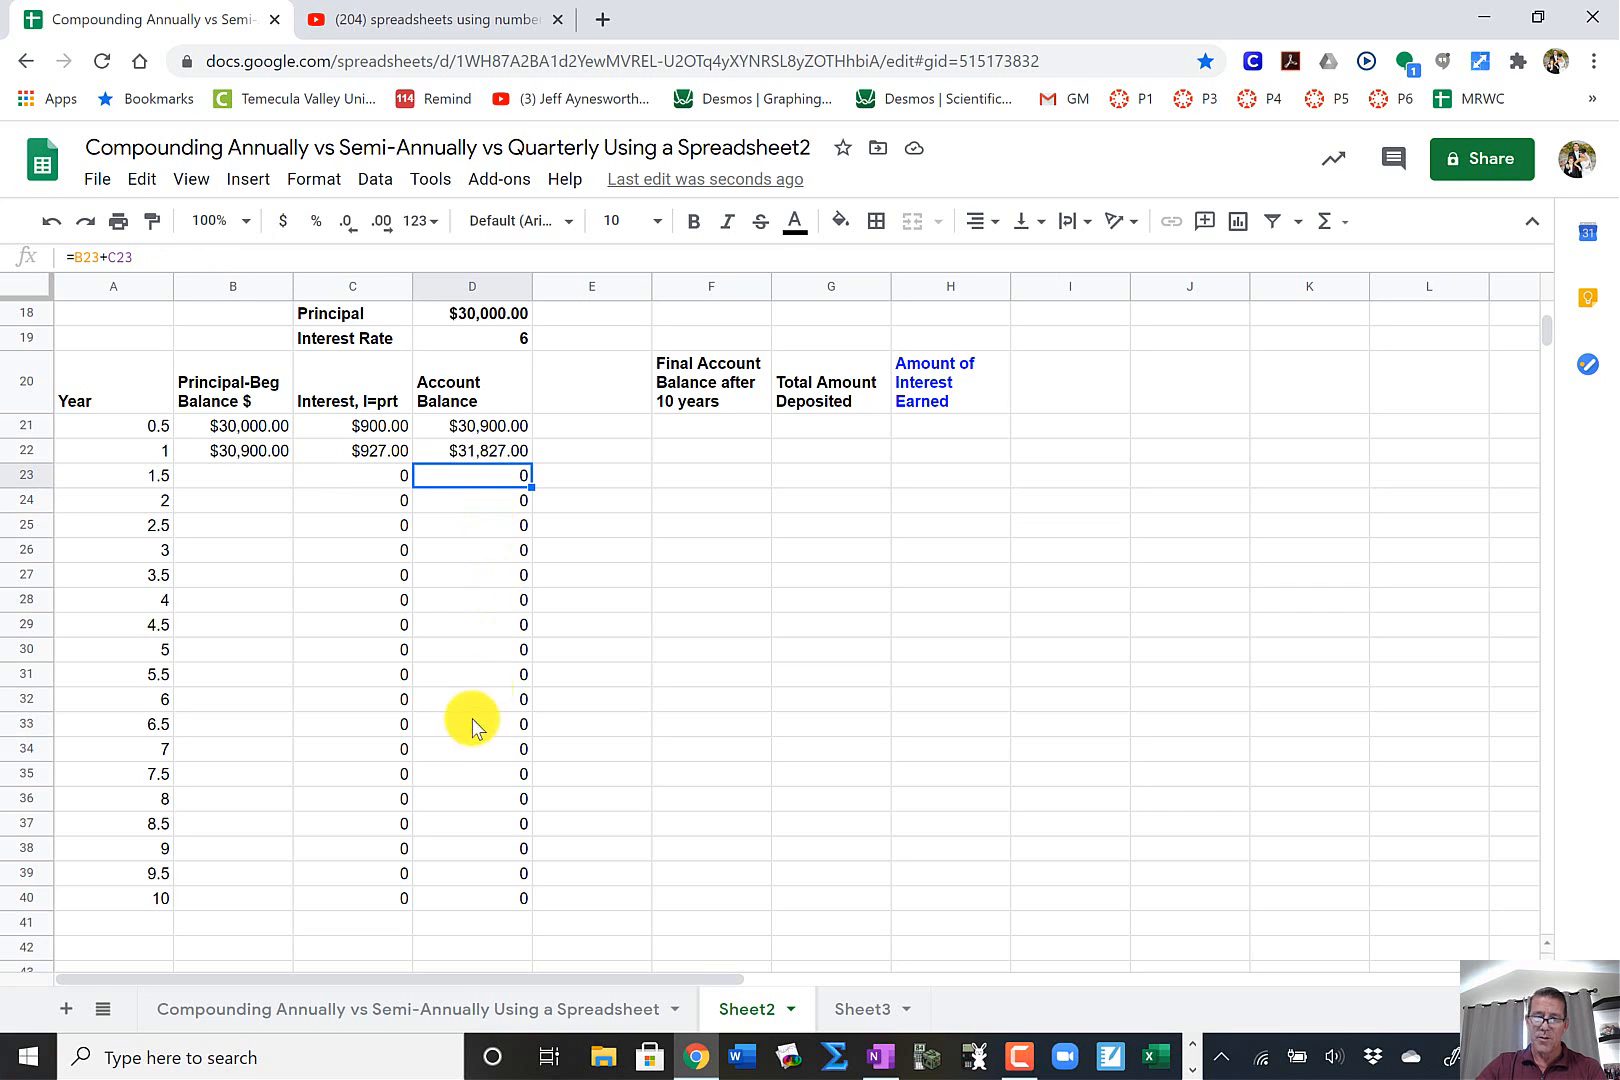
- Fill the beginning balance formula from B22 down through B40 to complete the semi-annual table
click(258, 453)
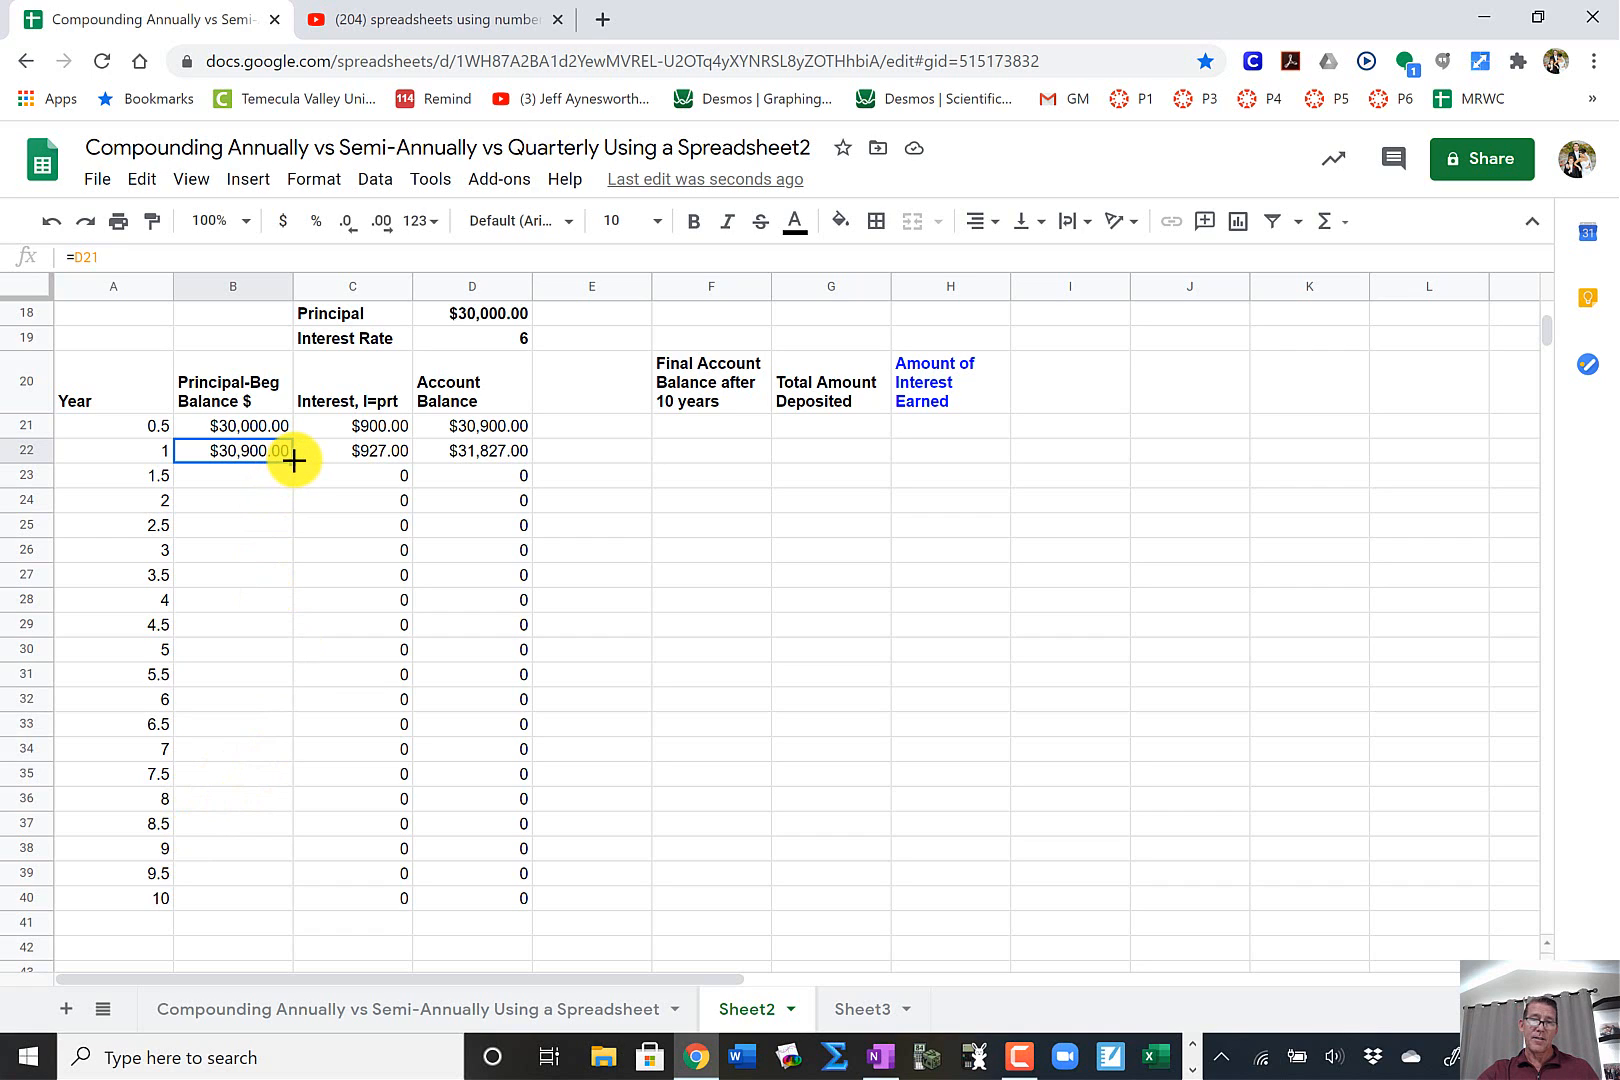
drag(292, 461, 281, 878)
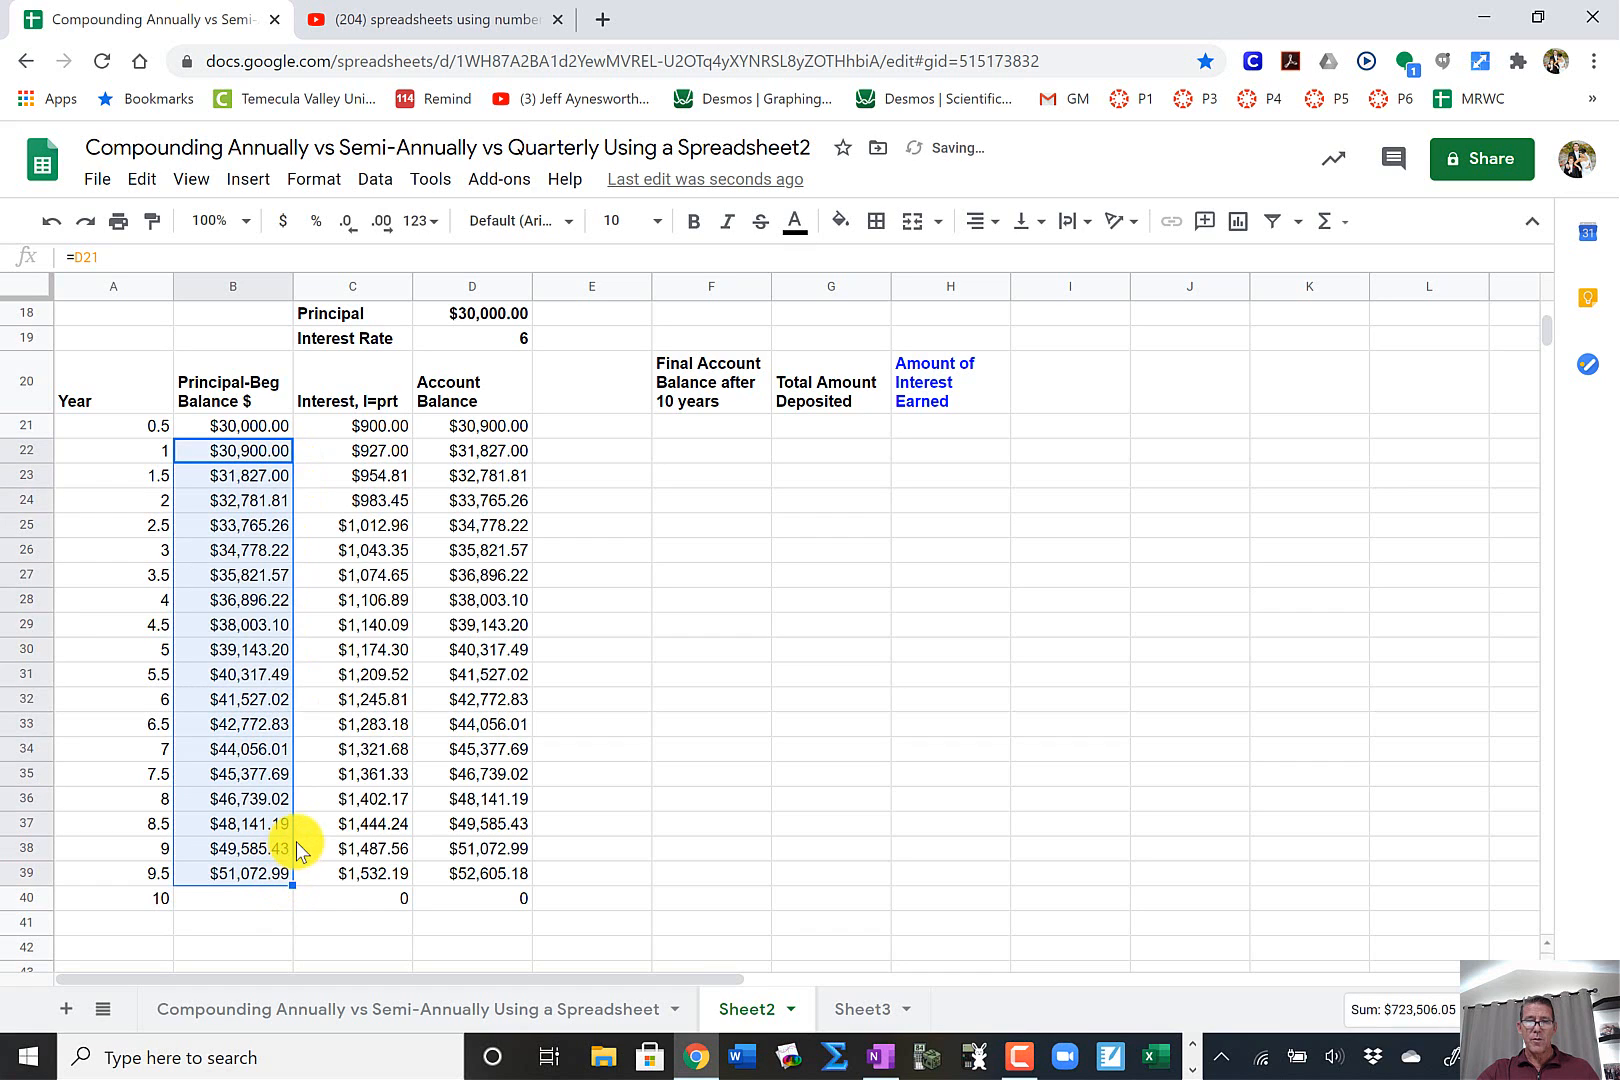
click(52, 222)
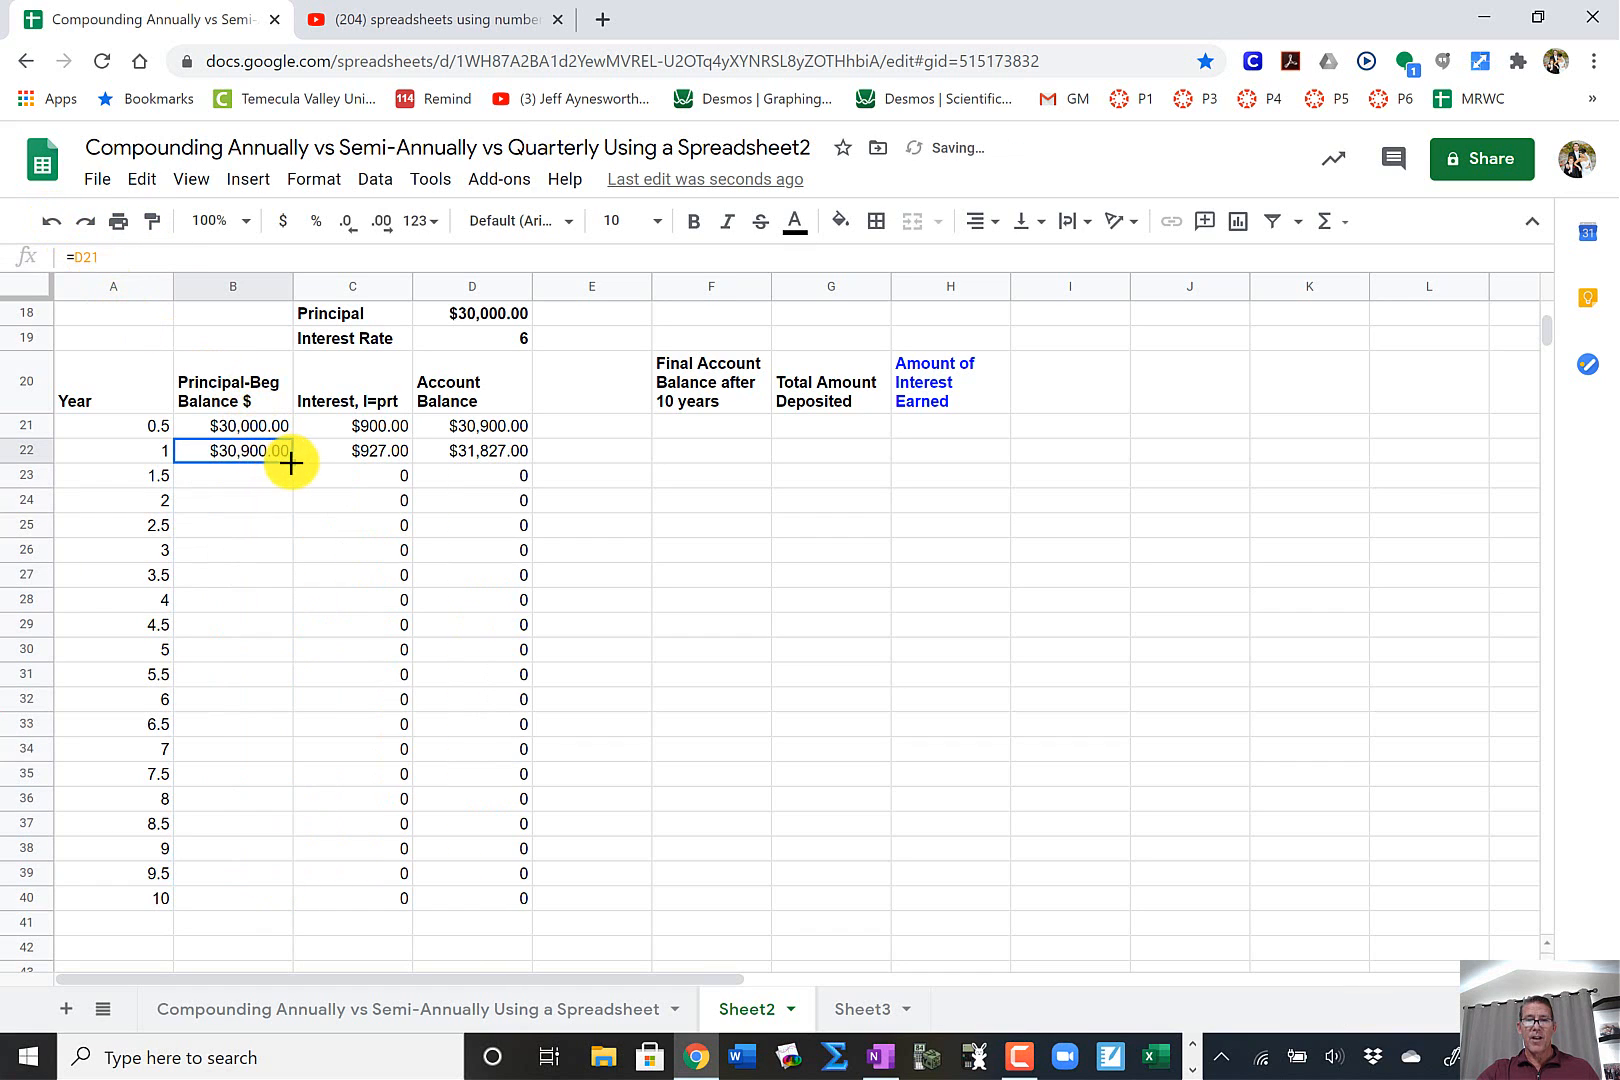
drag(291, 460, 276, 894)
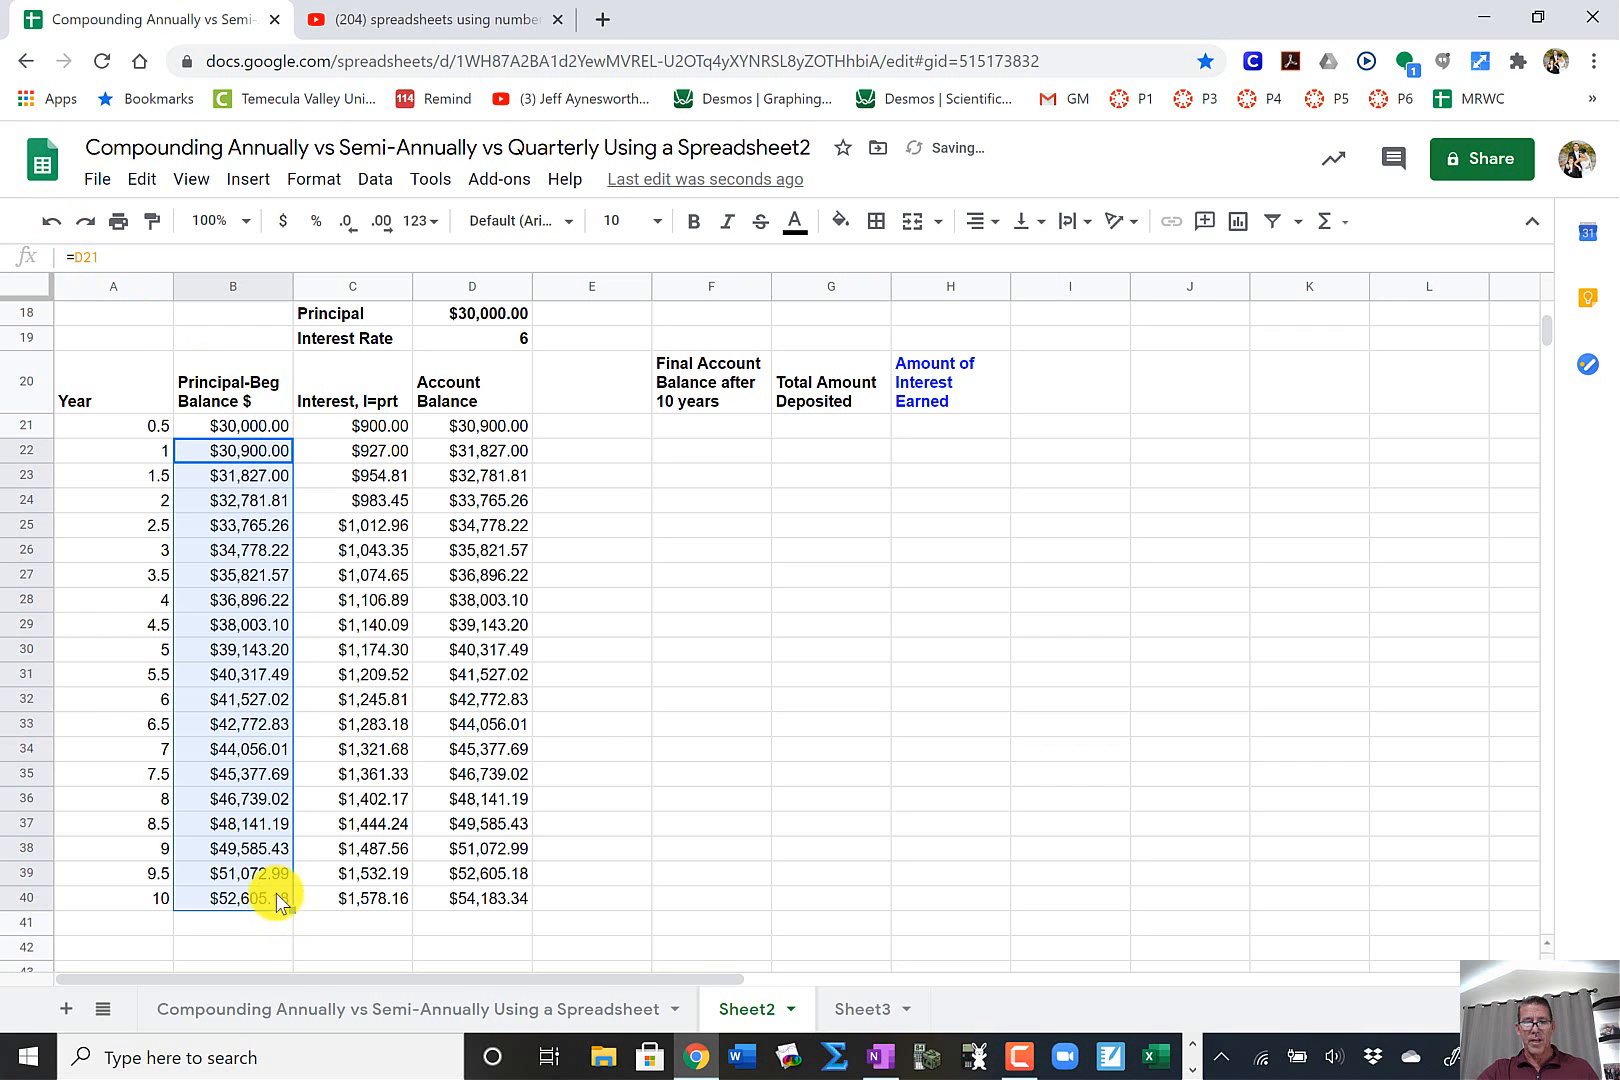
click(506, 709)
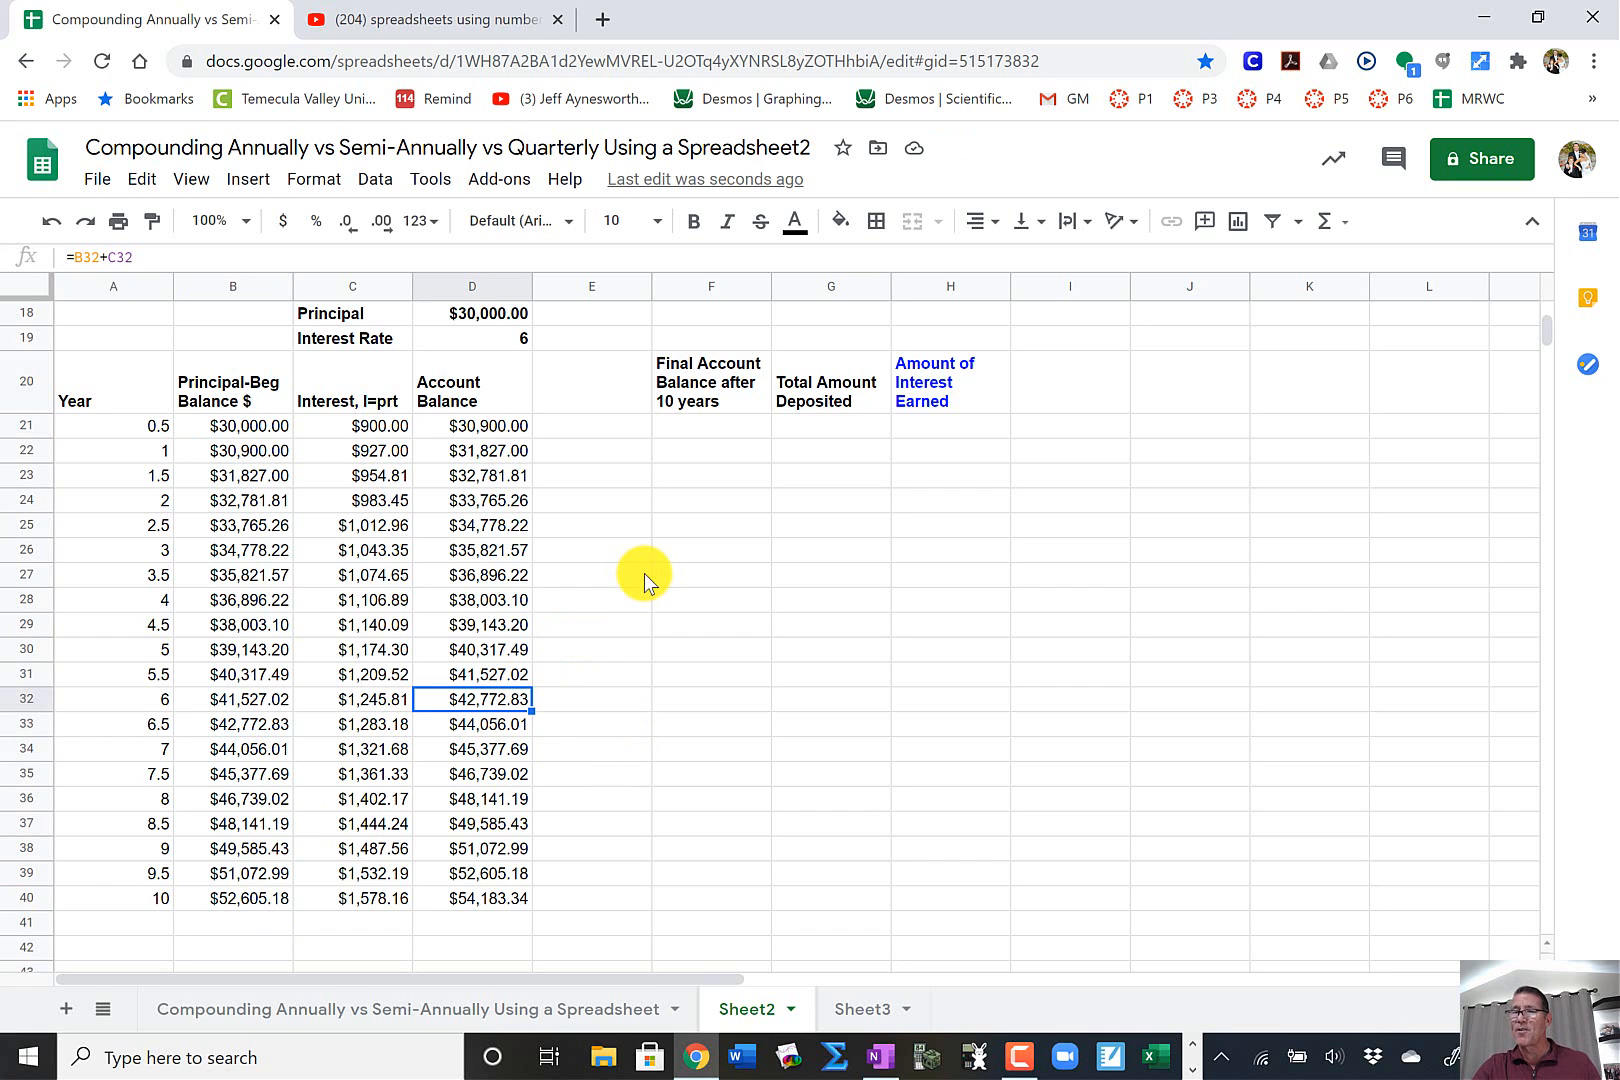
- Test the semi-annual table with a principal of 10000 in D18 and review the recalculated balances
scroll(750, 543, up, 2)
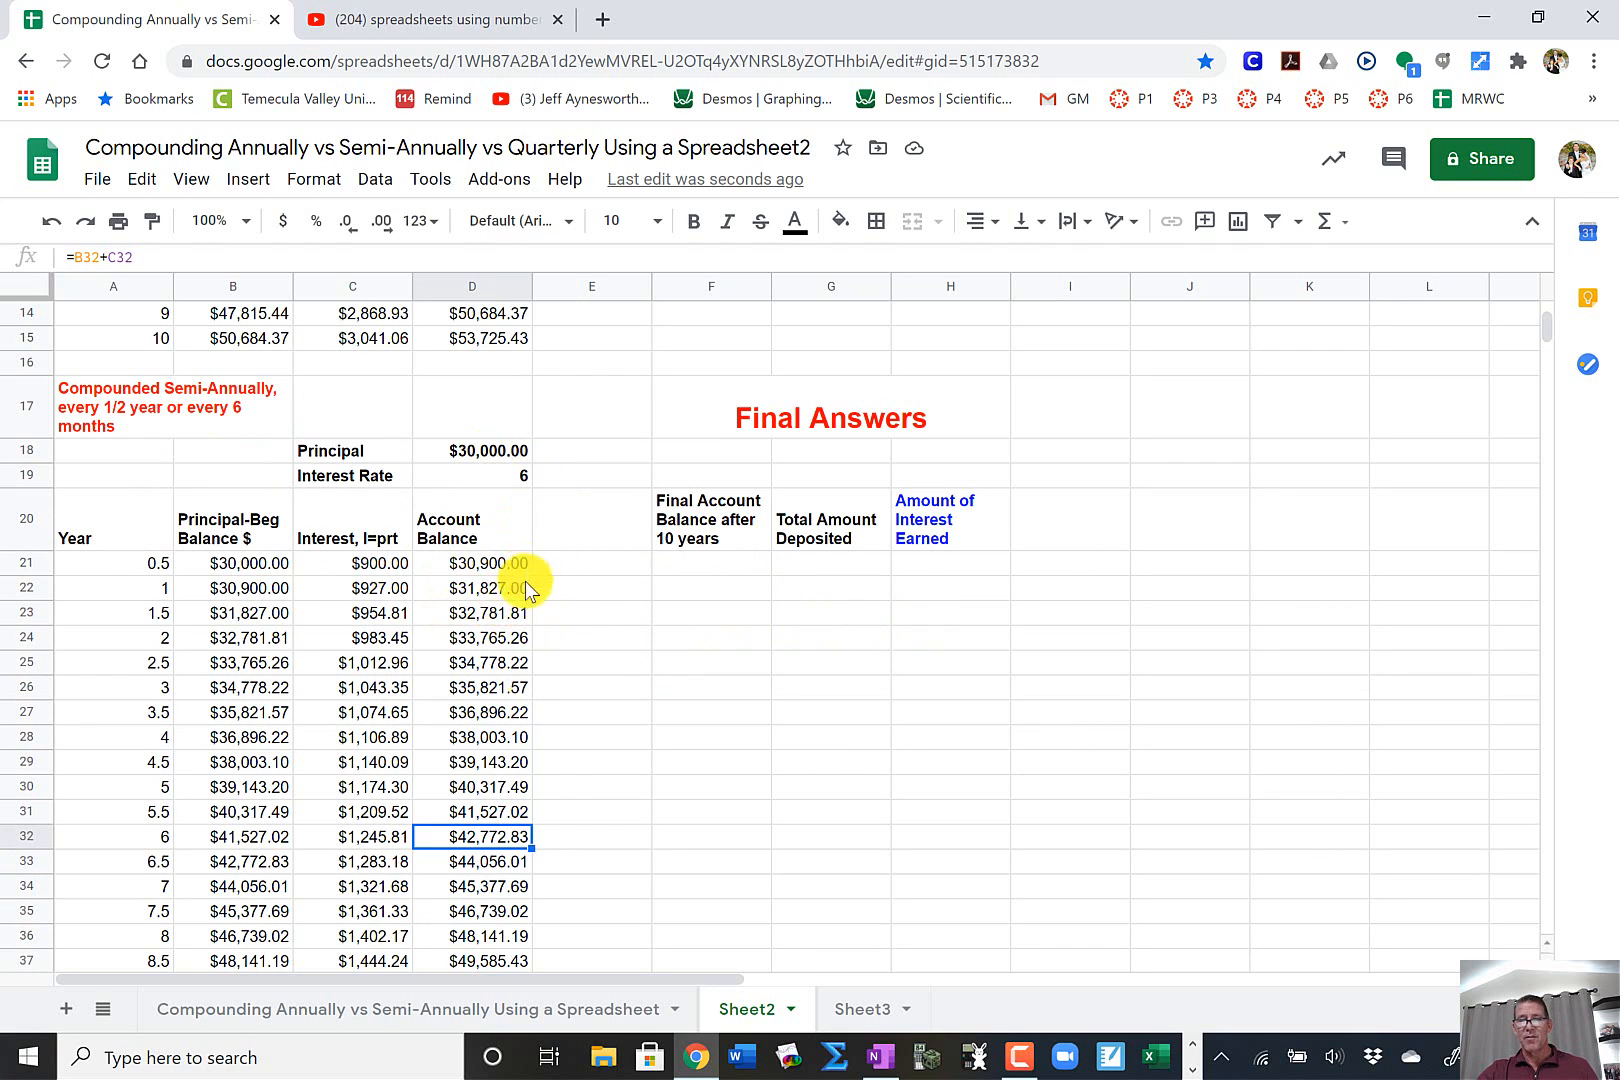
click(497, 460)
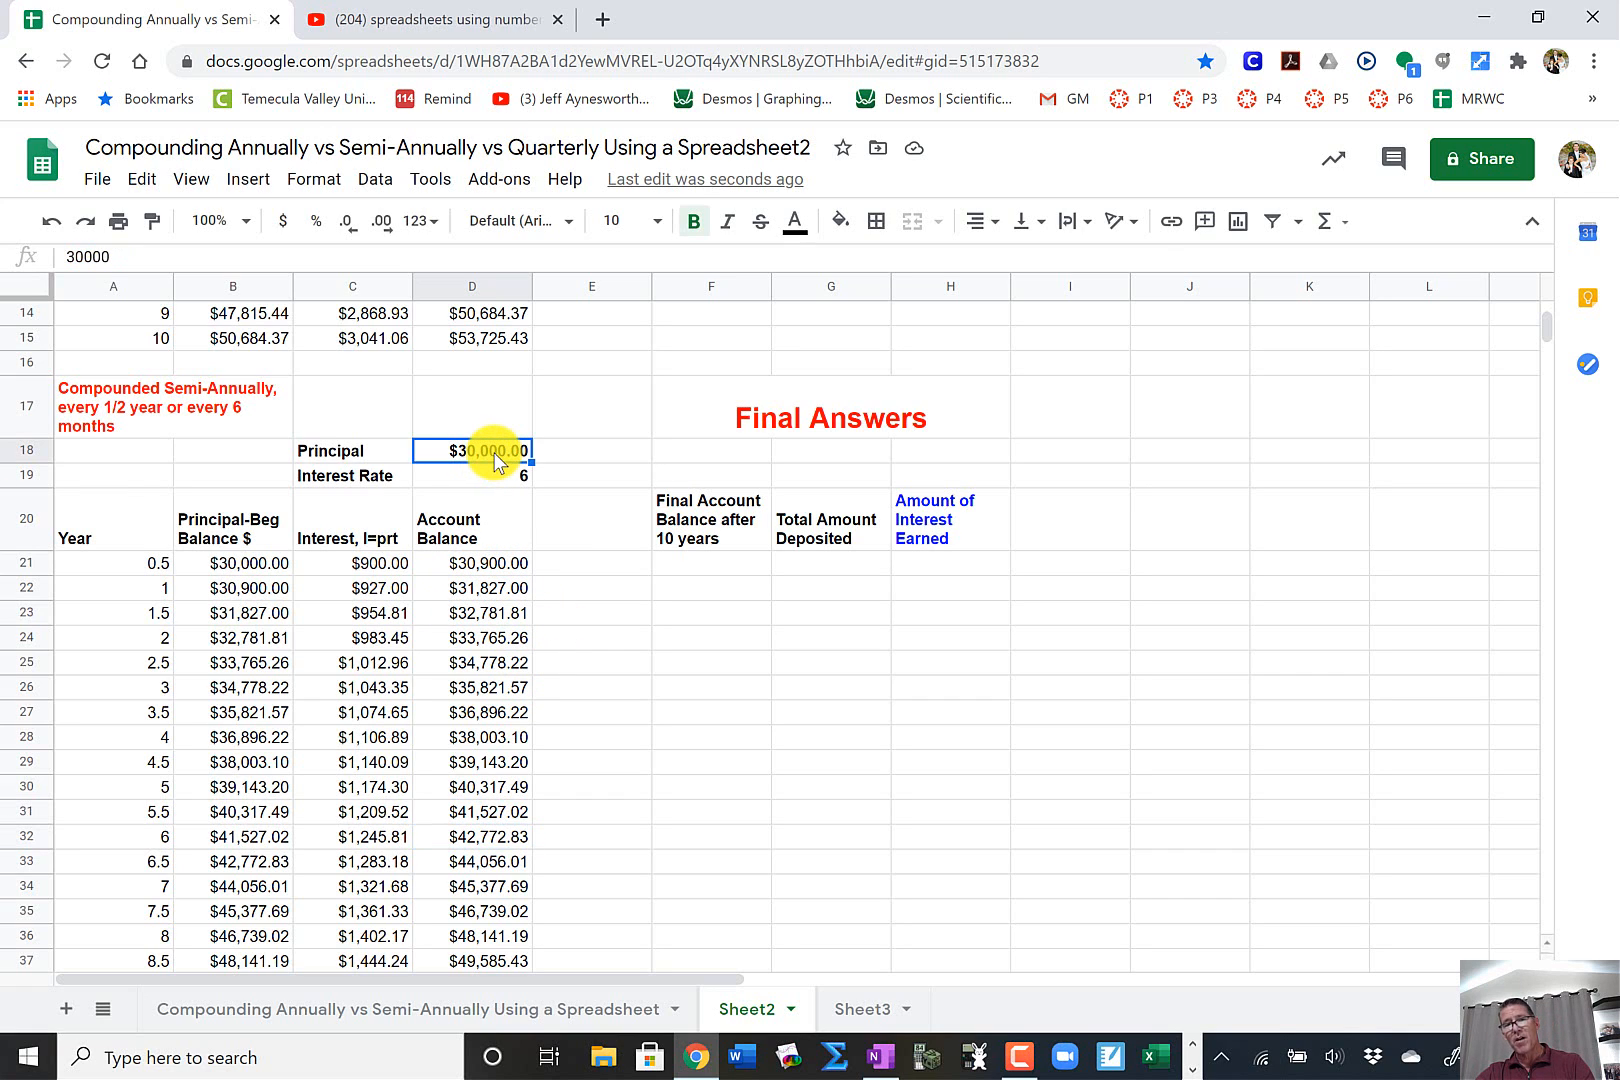
text(100000)
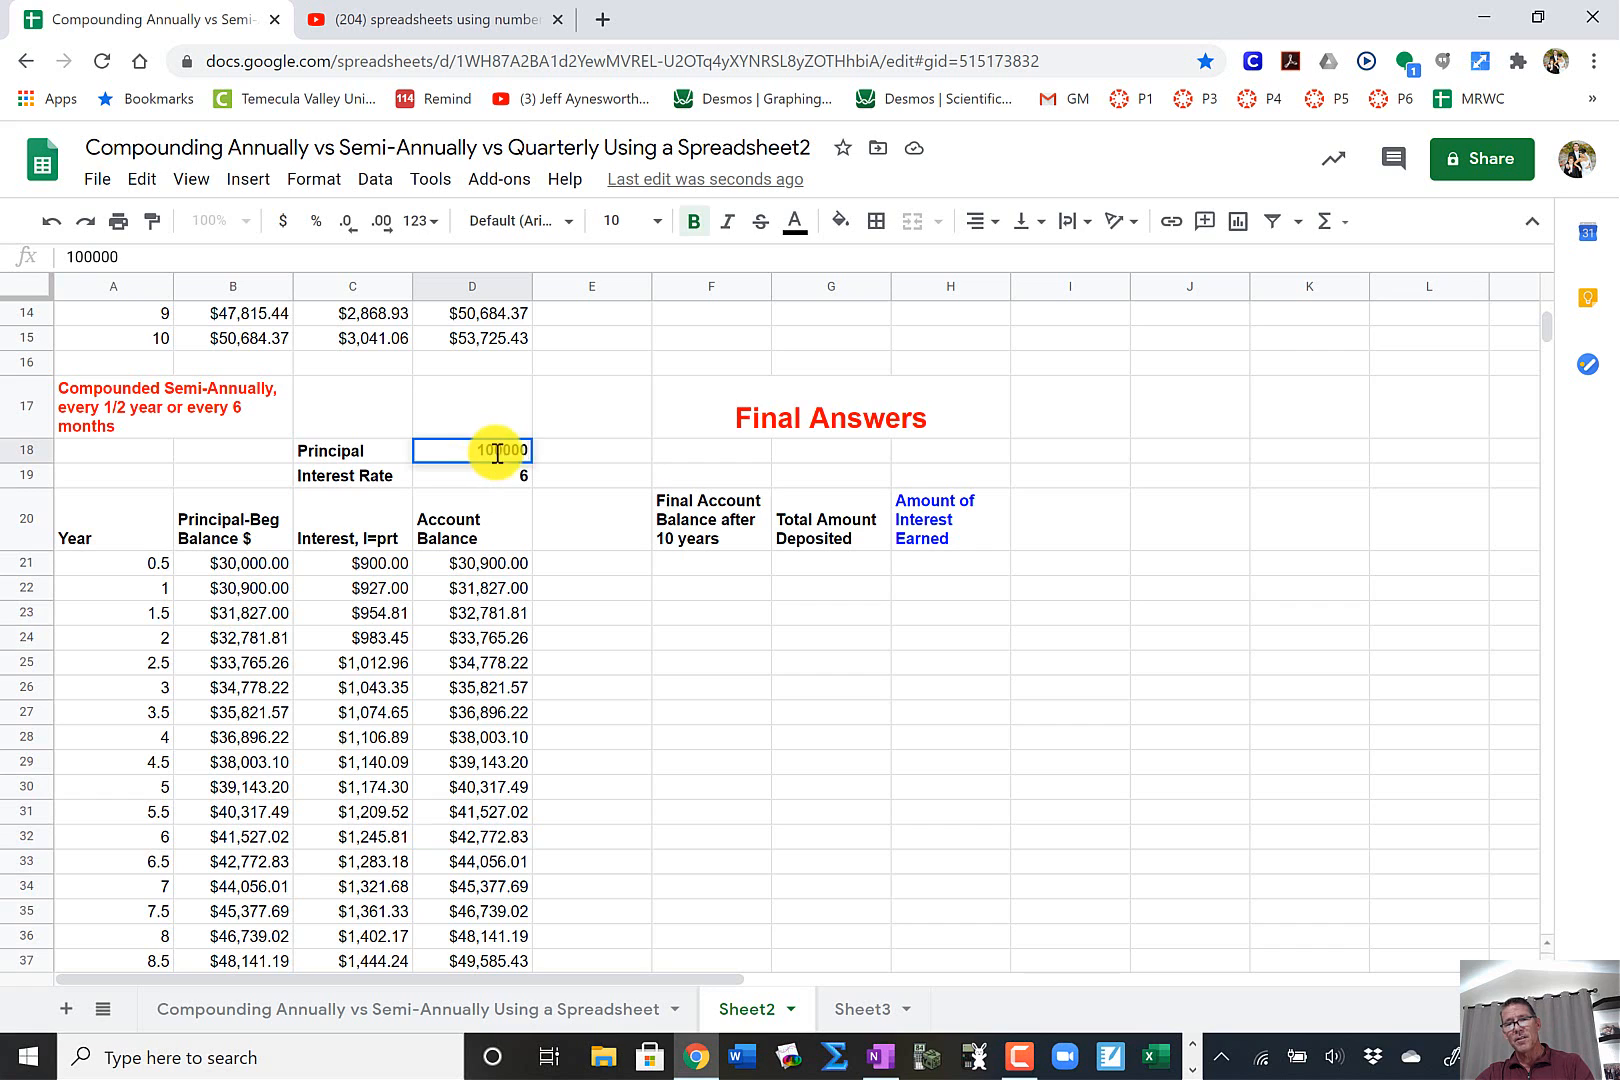
key(BackSpace)
key(Return)
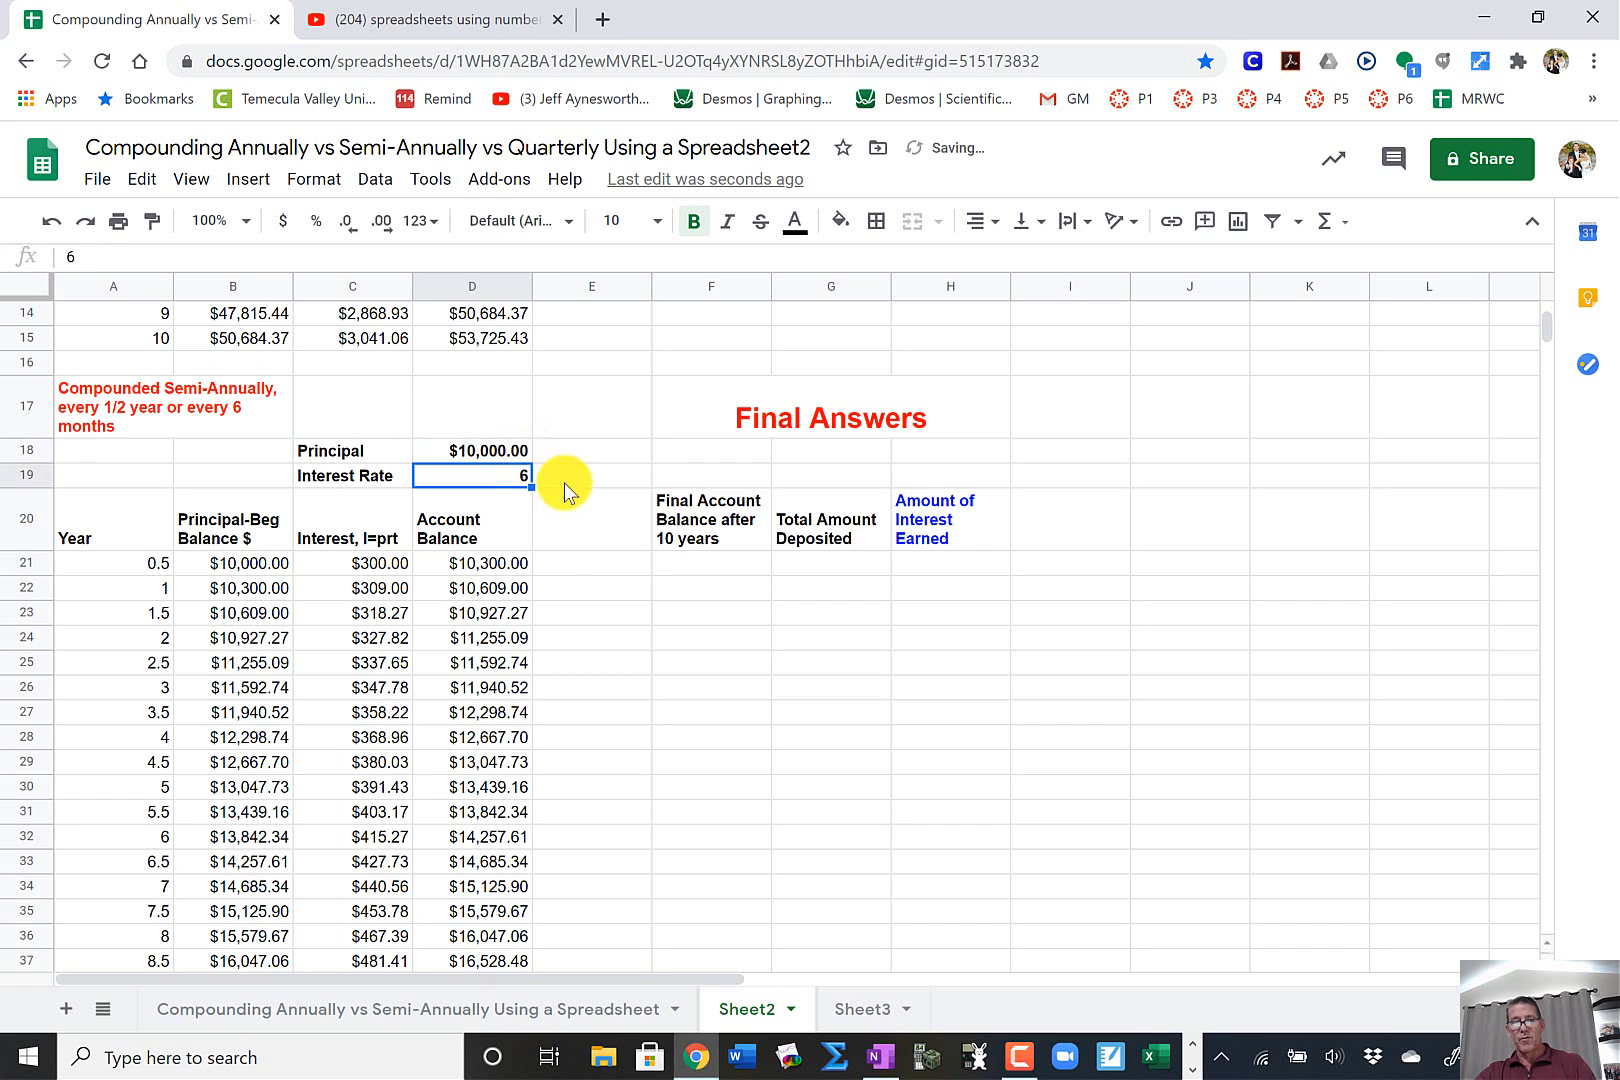
click(507, 614)
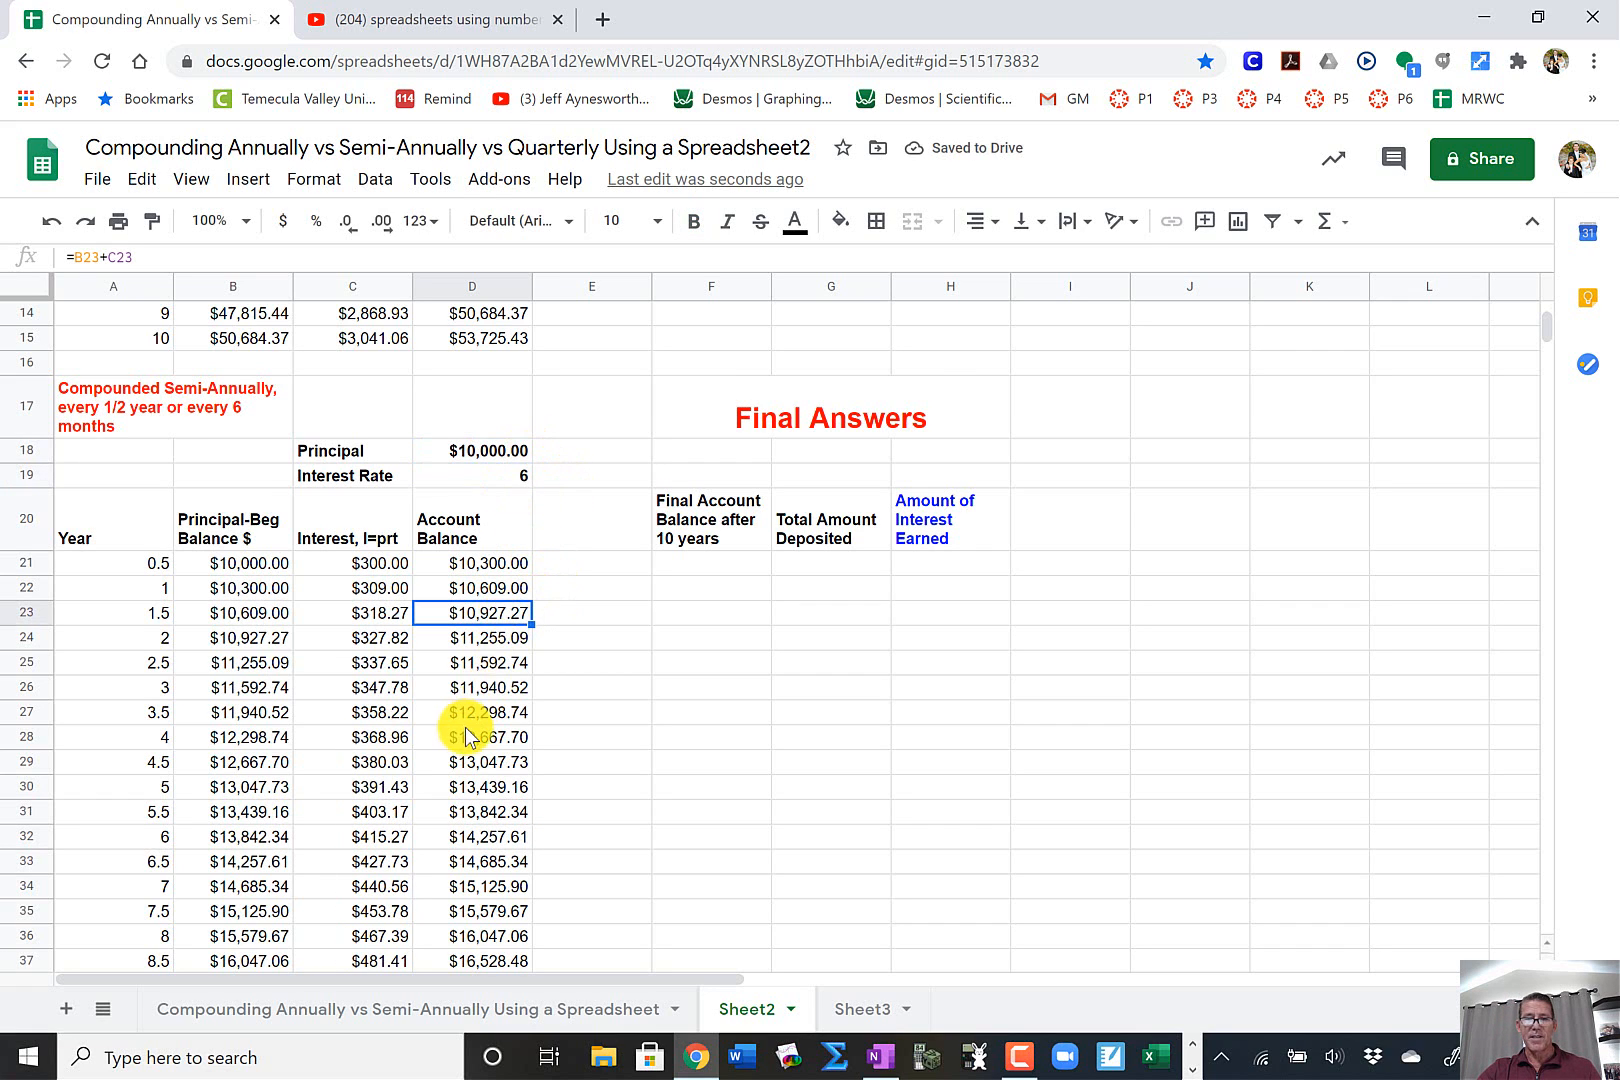
scroll(466, 724, down, 2)
scroll(489, 714, up, 3)
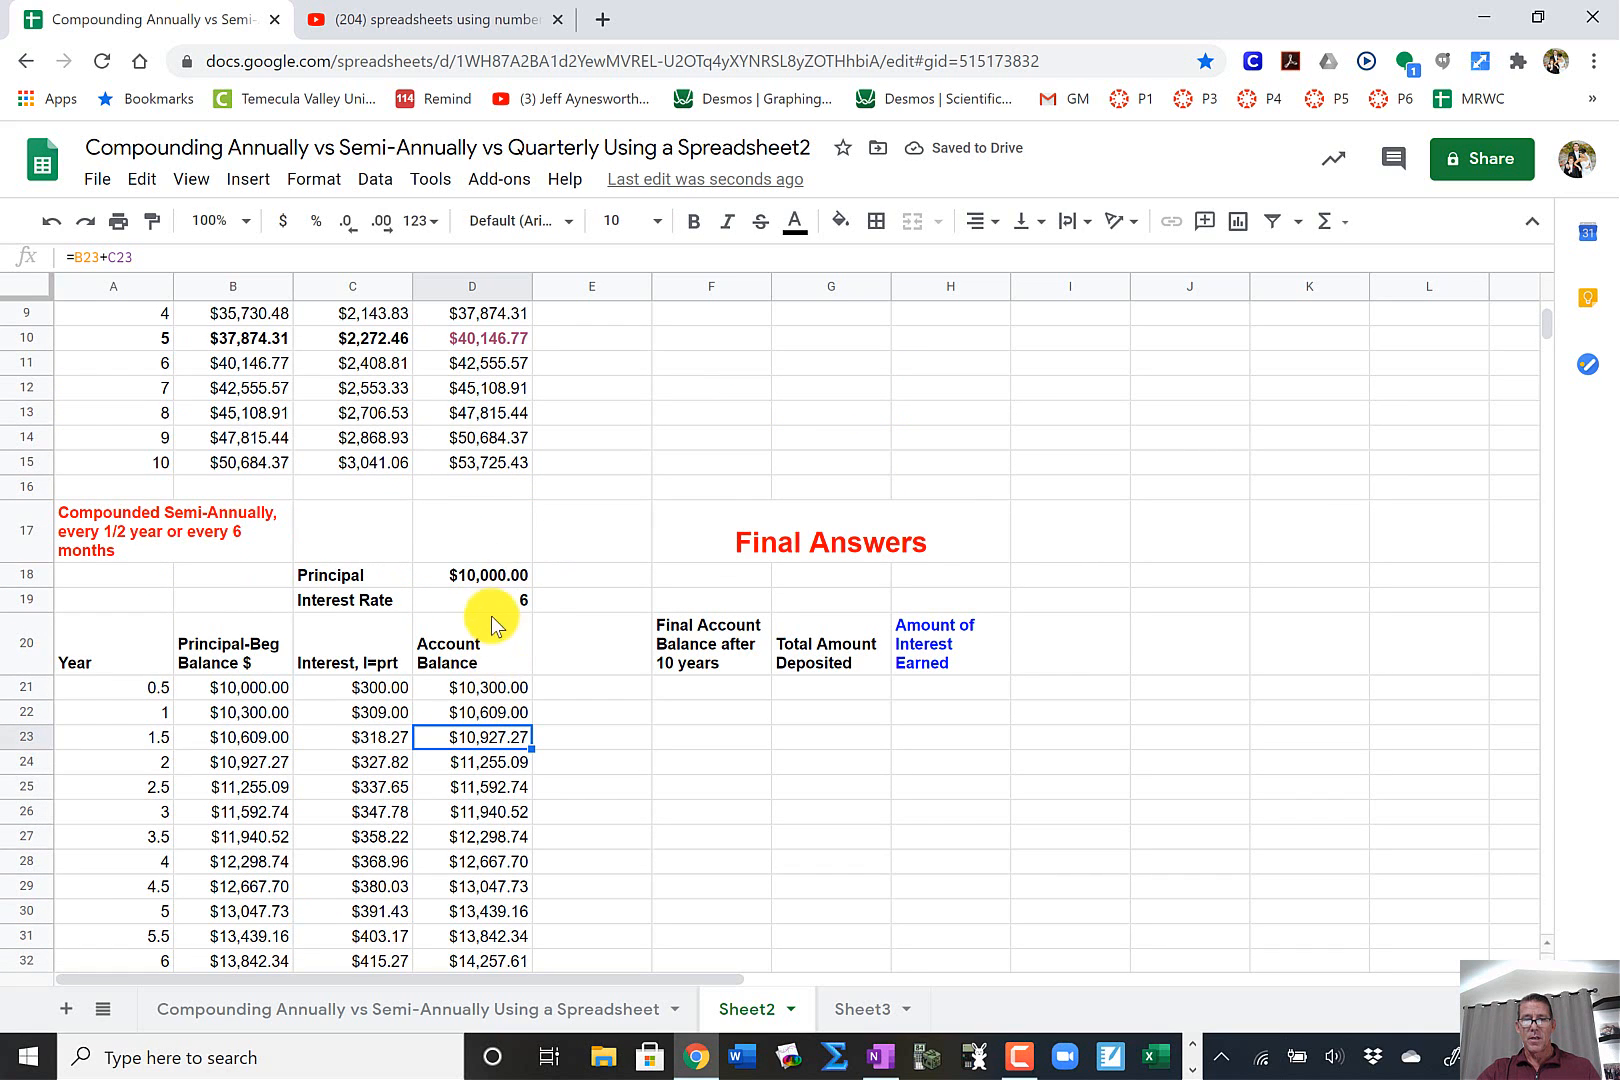
- Test the semi-annual table with an interest rate of 4 in D19 and inspect the year 10 balance in D40
click(513, 600)
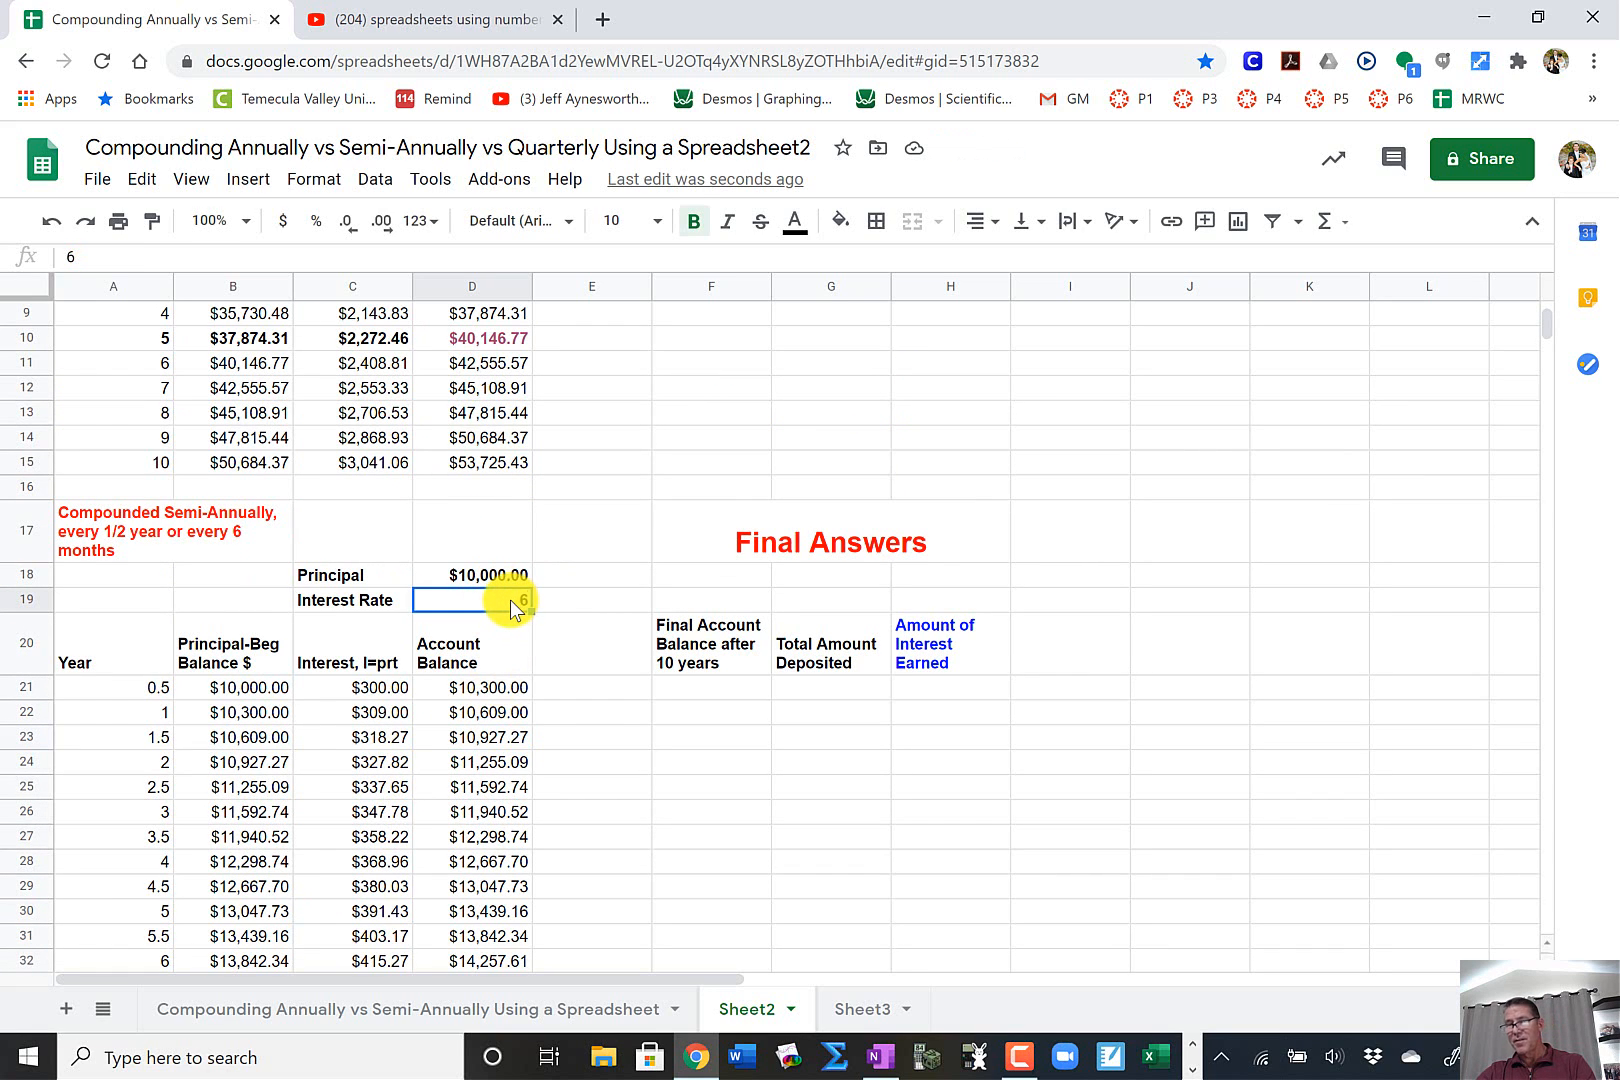
text(4)
click(567, 745)
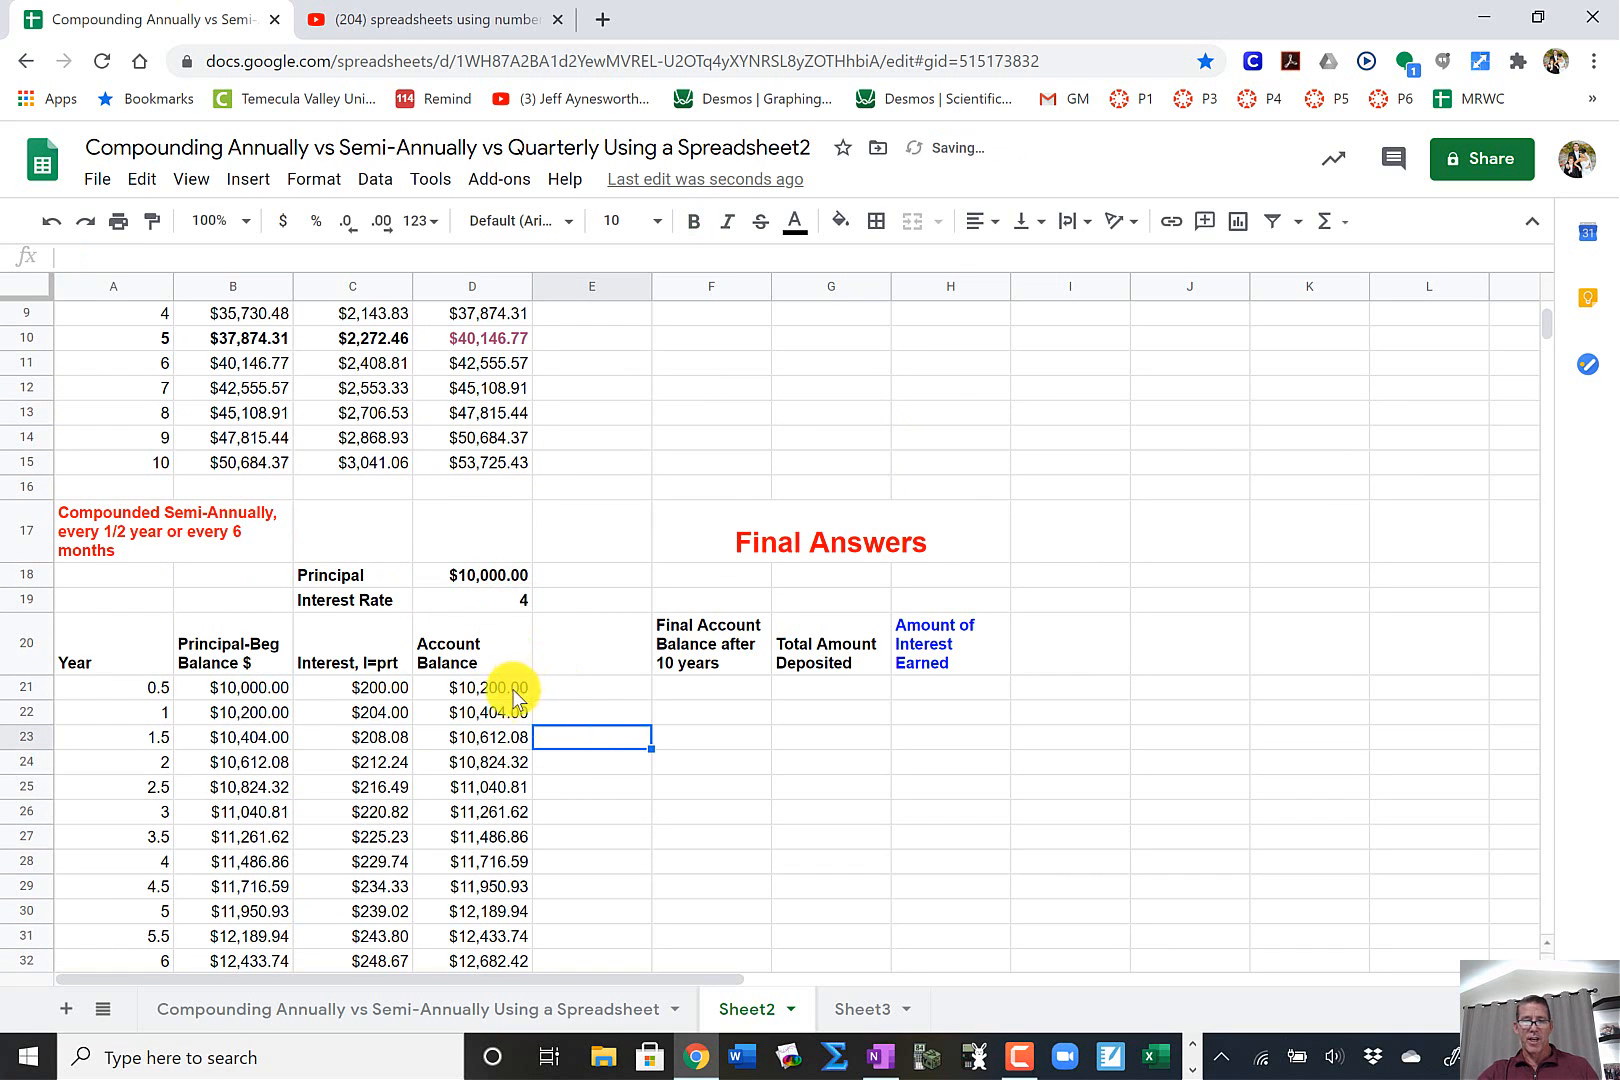
scroll(505, 695, down, 3)
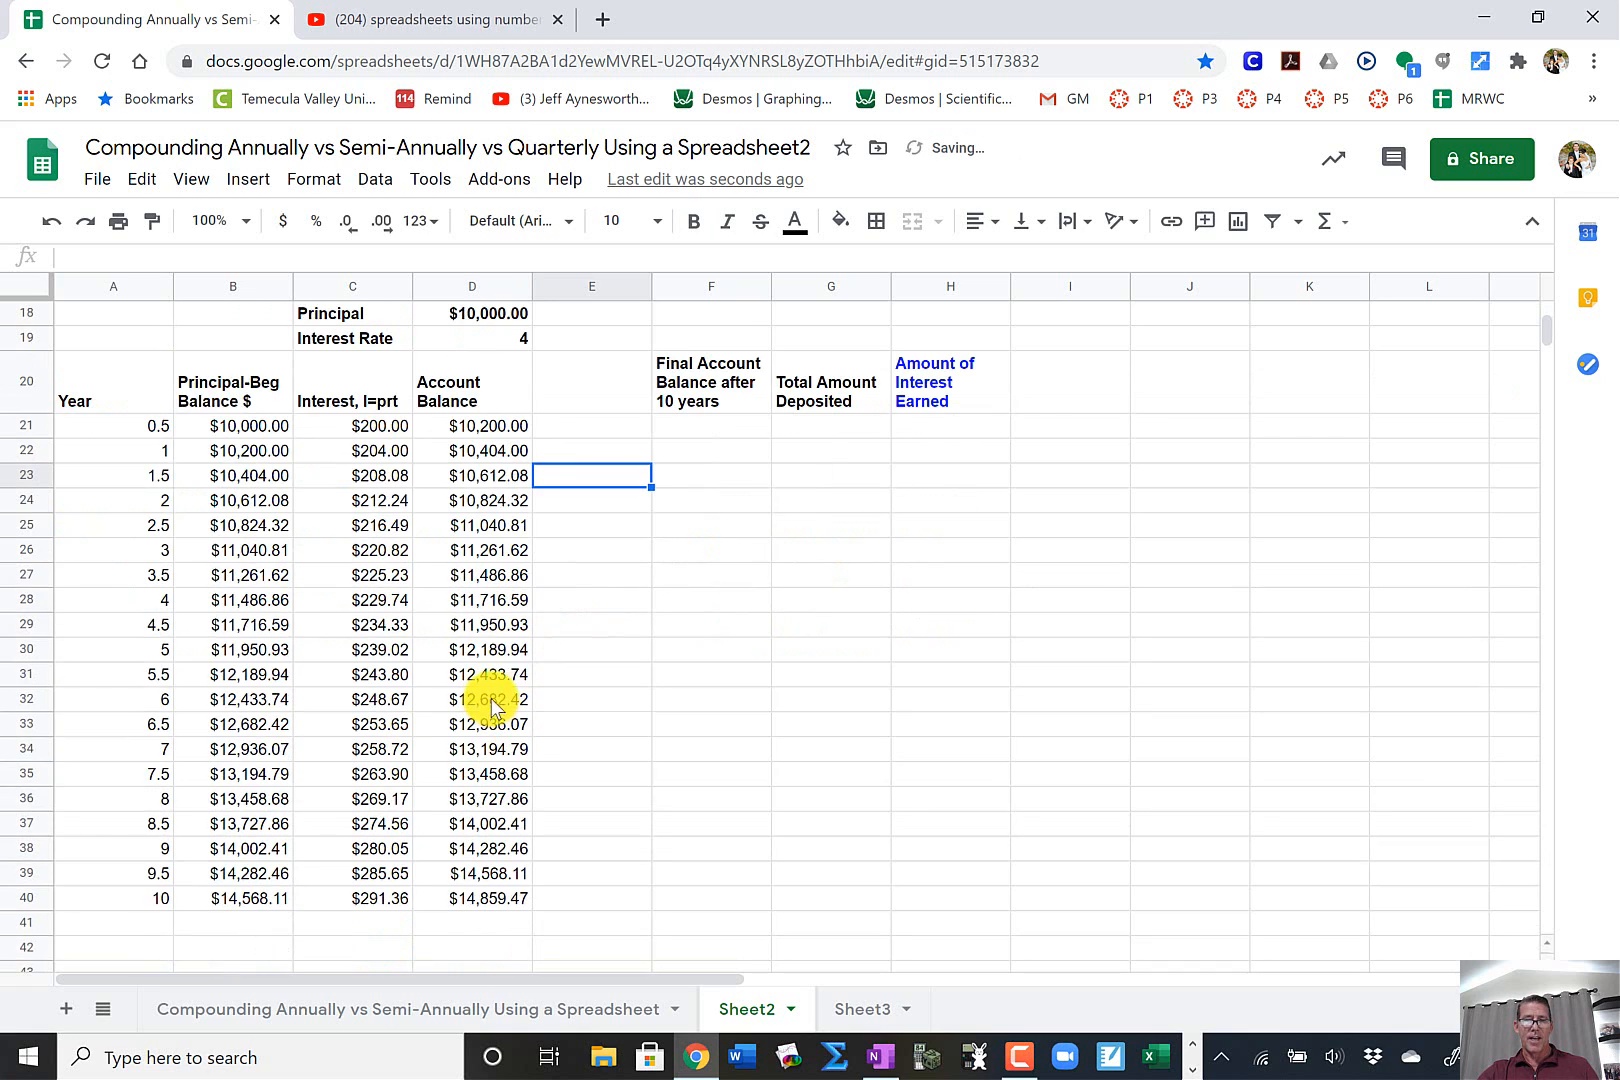
click(492, 908)
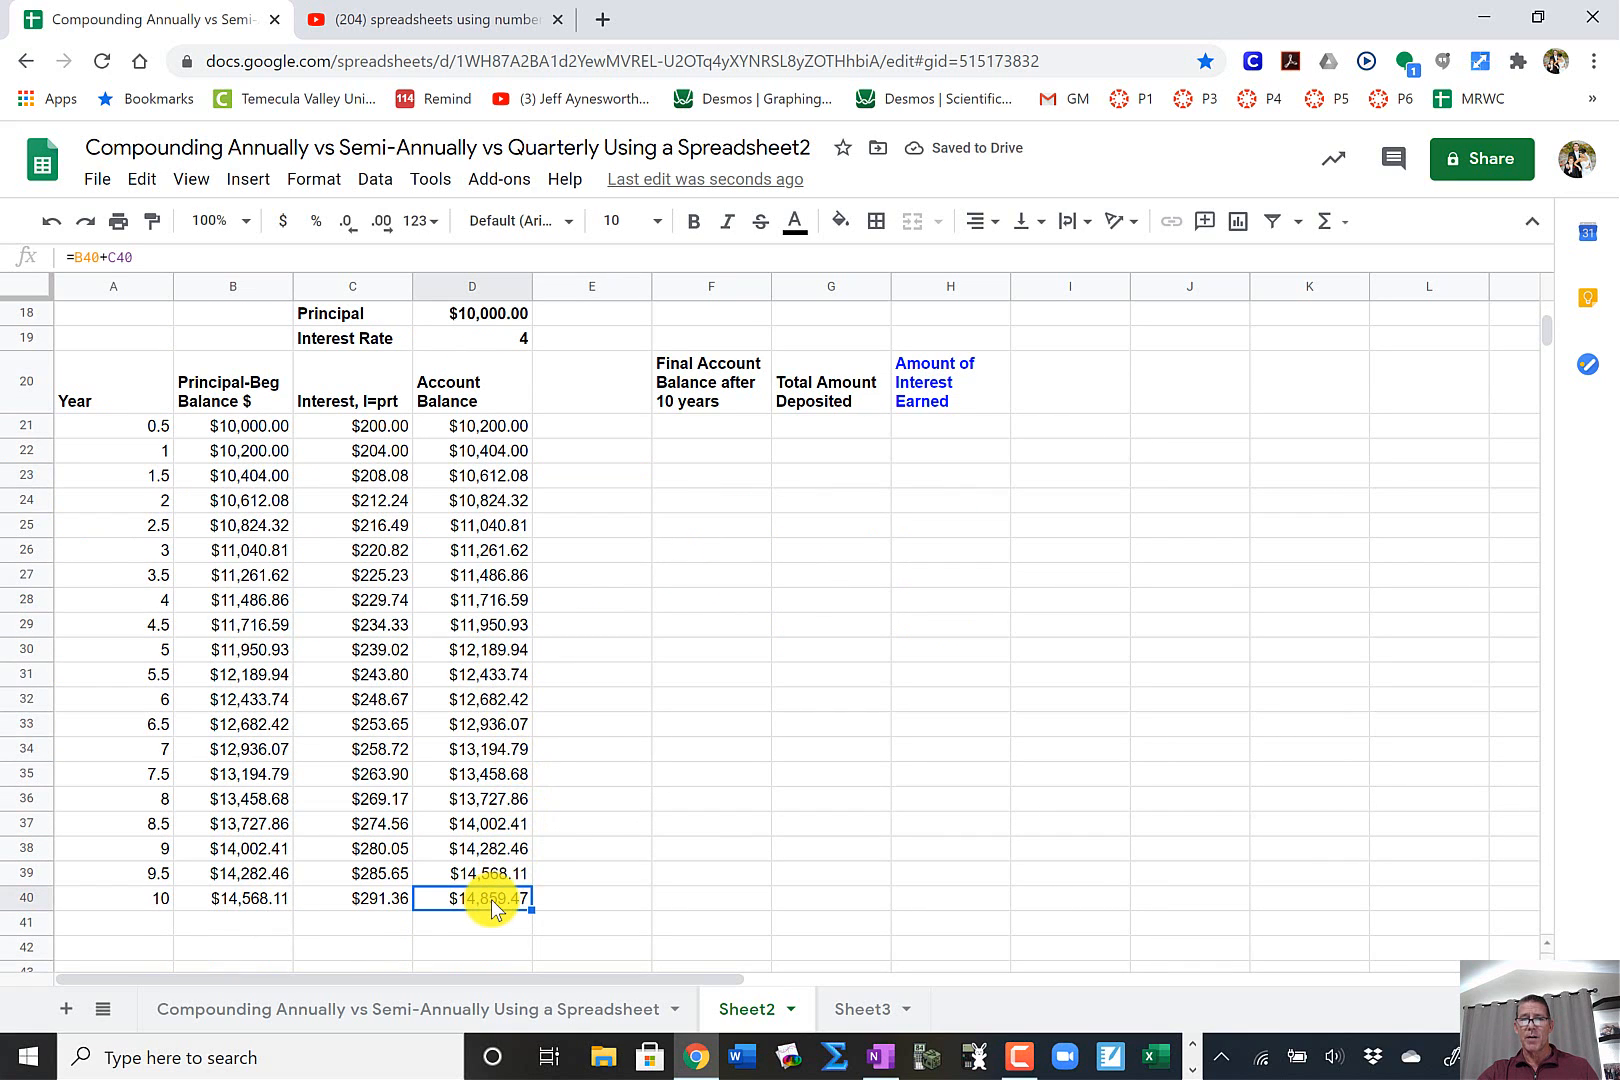
scroll(580, 743, up, 2)
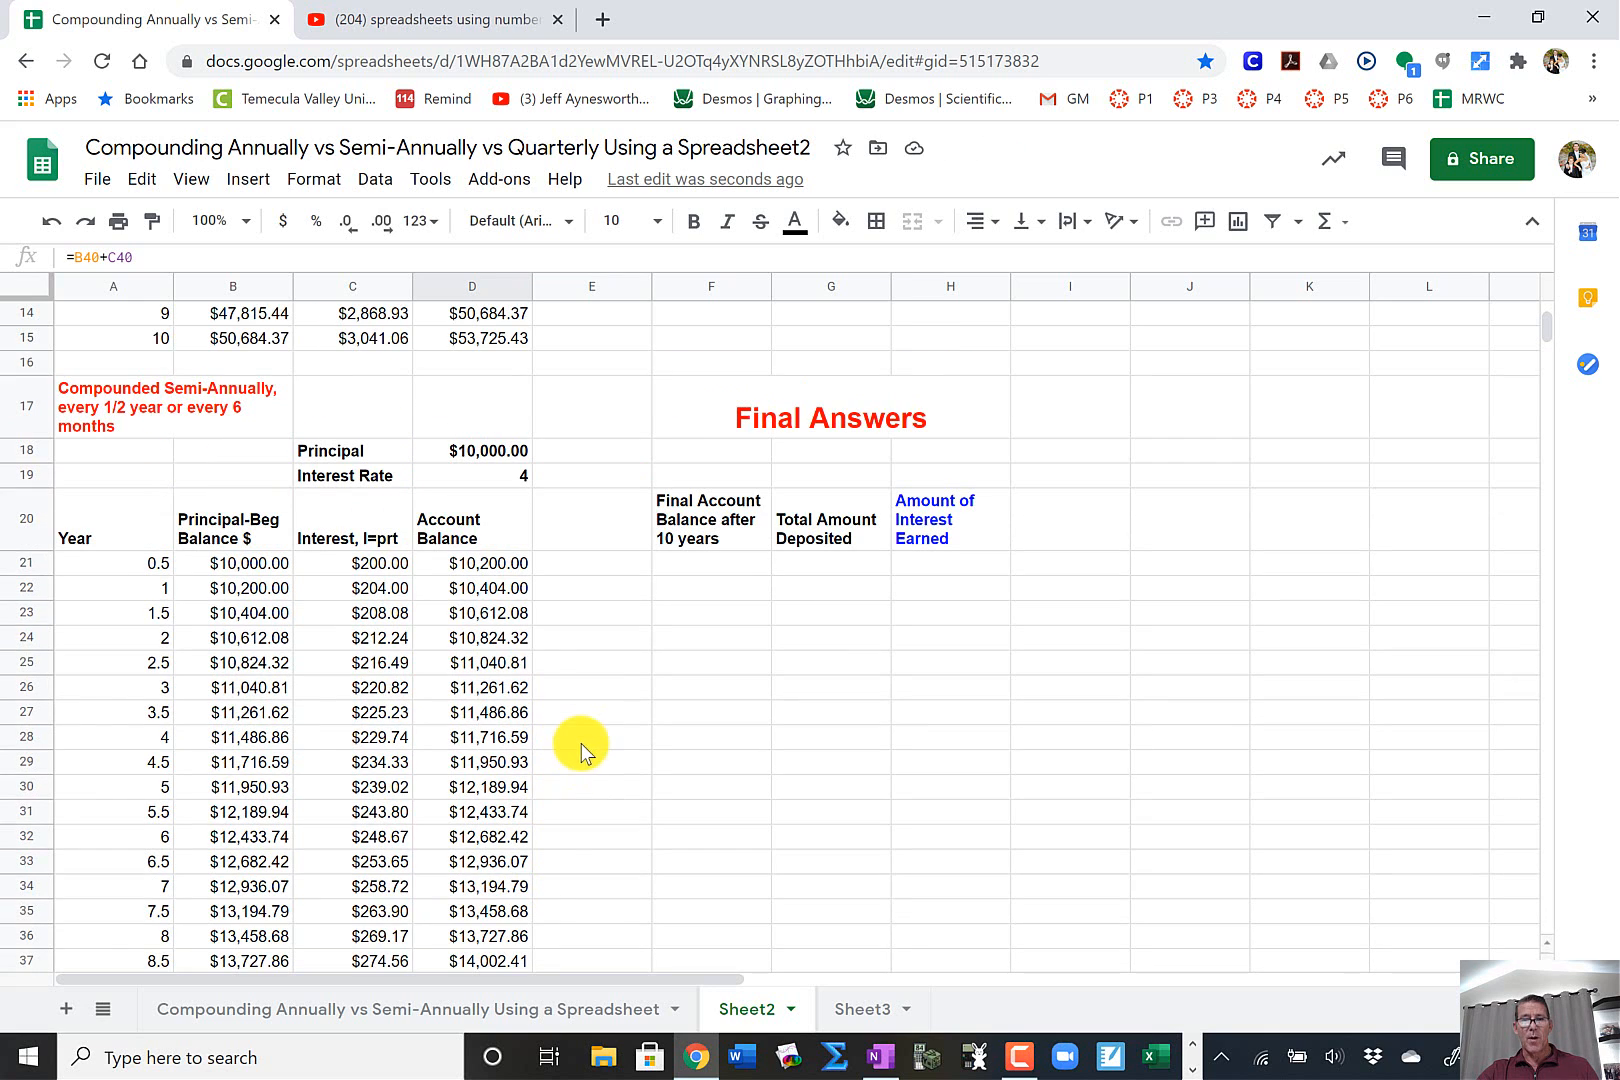
- Switch to OneNote to check the compound interest example's principal and rate, and return to the spreadsheet in Chrome
click(497, 460)
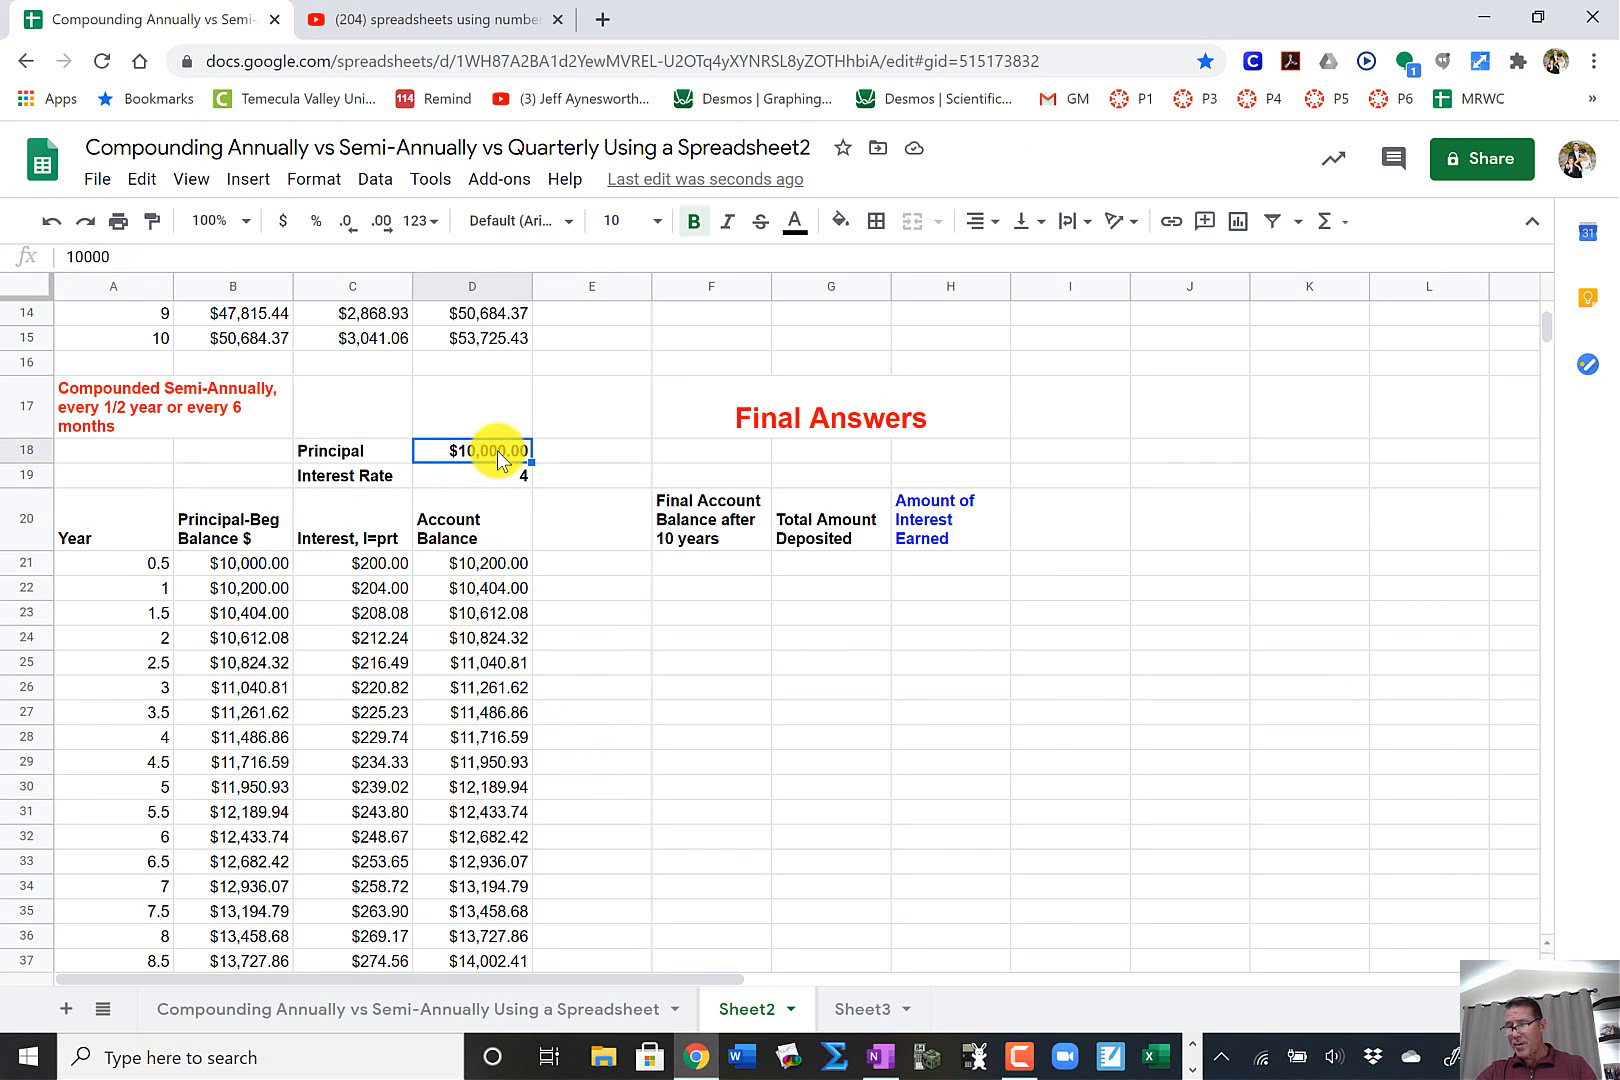
click(884, 1058)
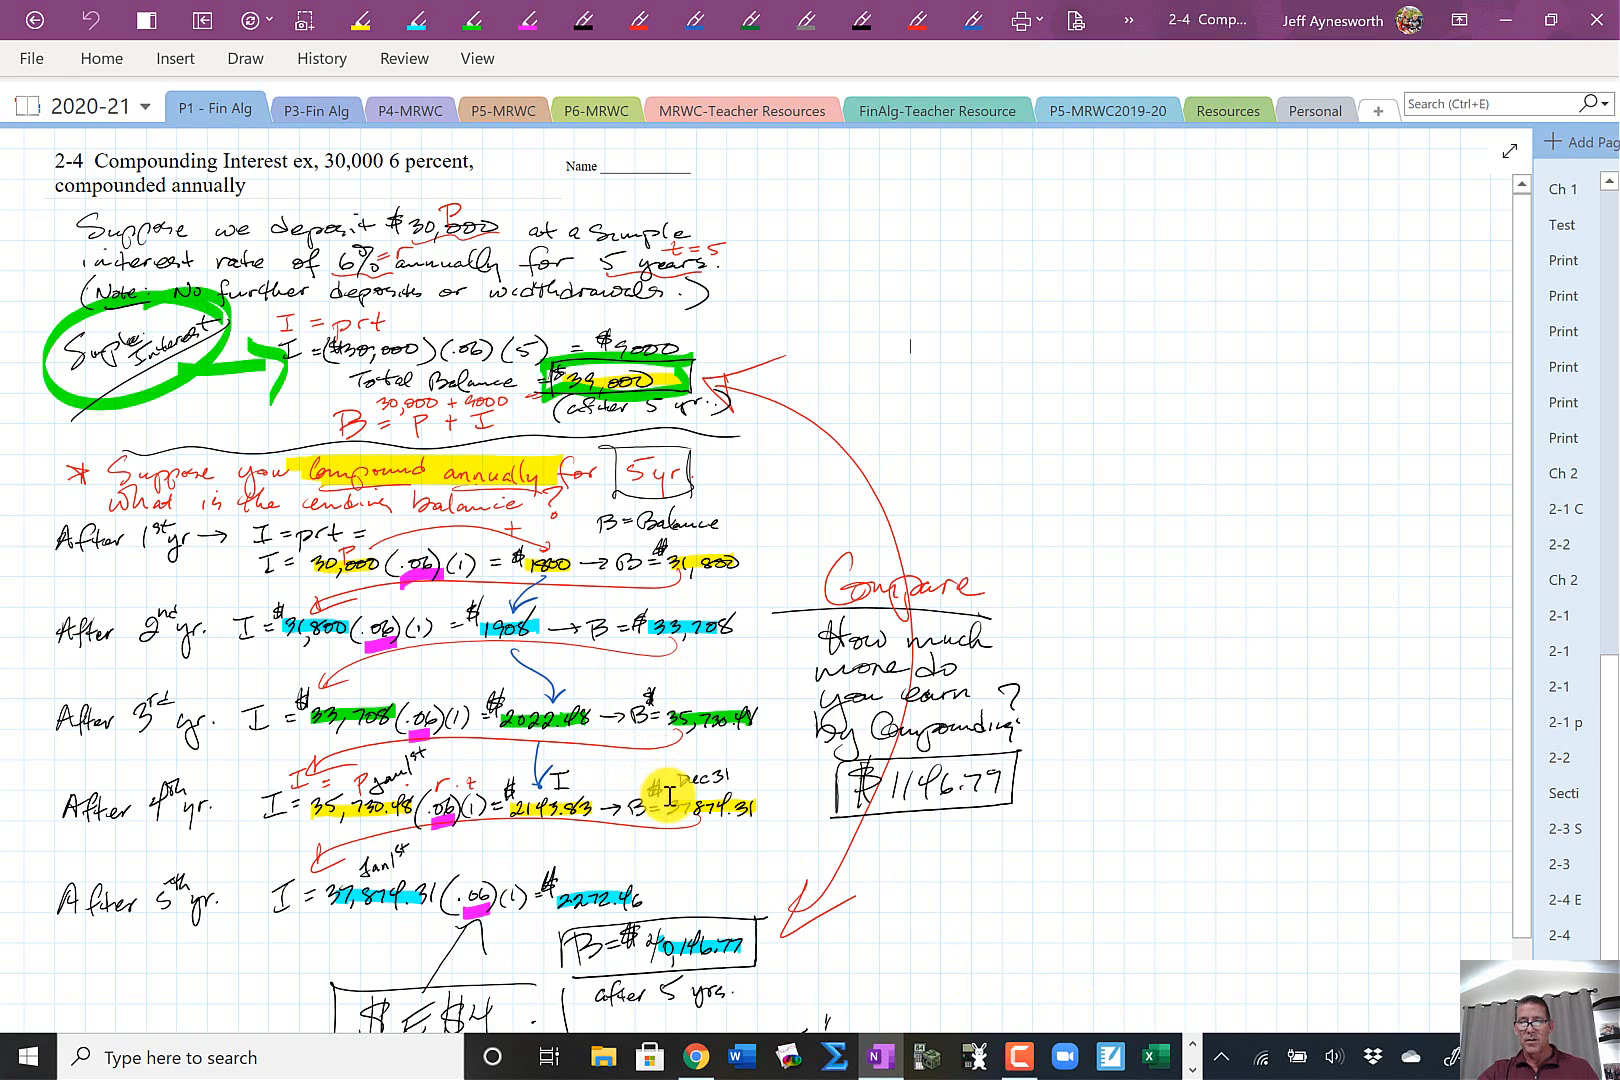
click(697, 1057)
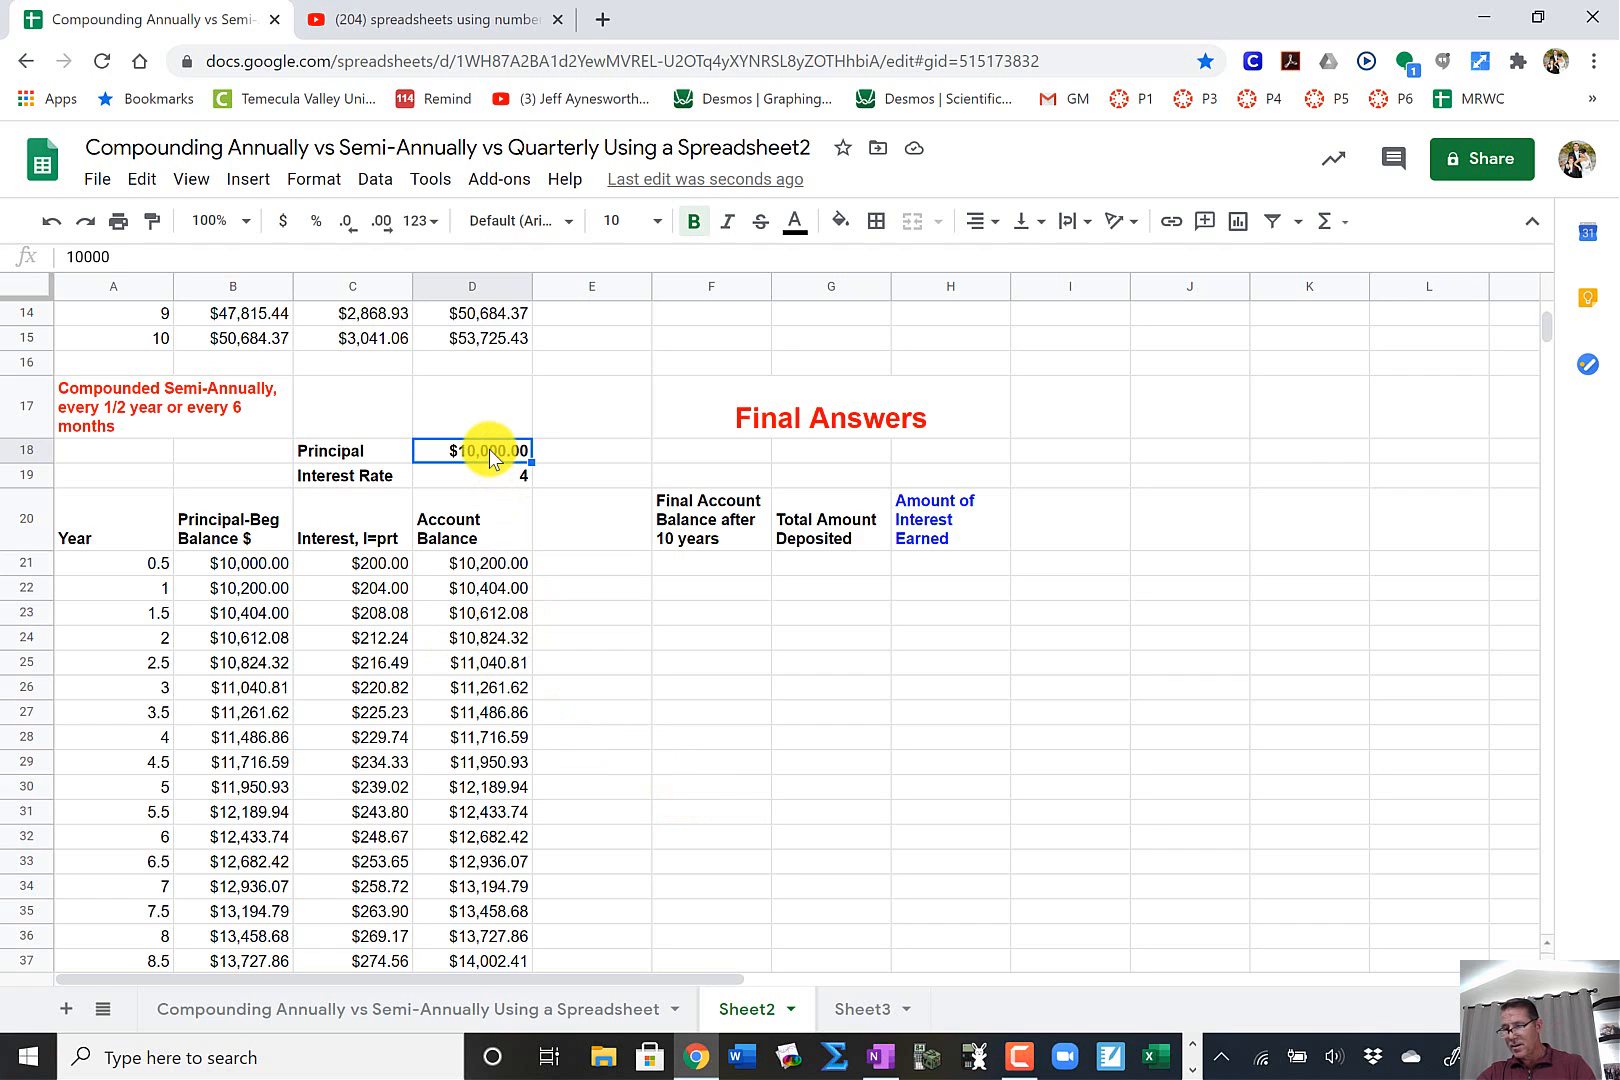
- Set the semi-annual principal in D18 to 30000 and the interest rate in D19 to 6
text(300,000)
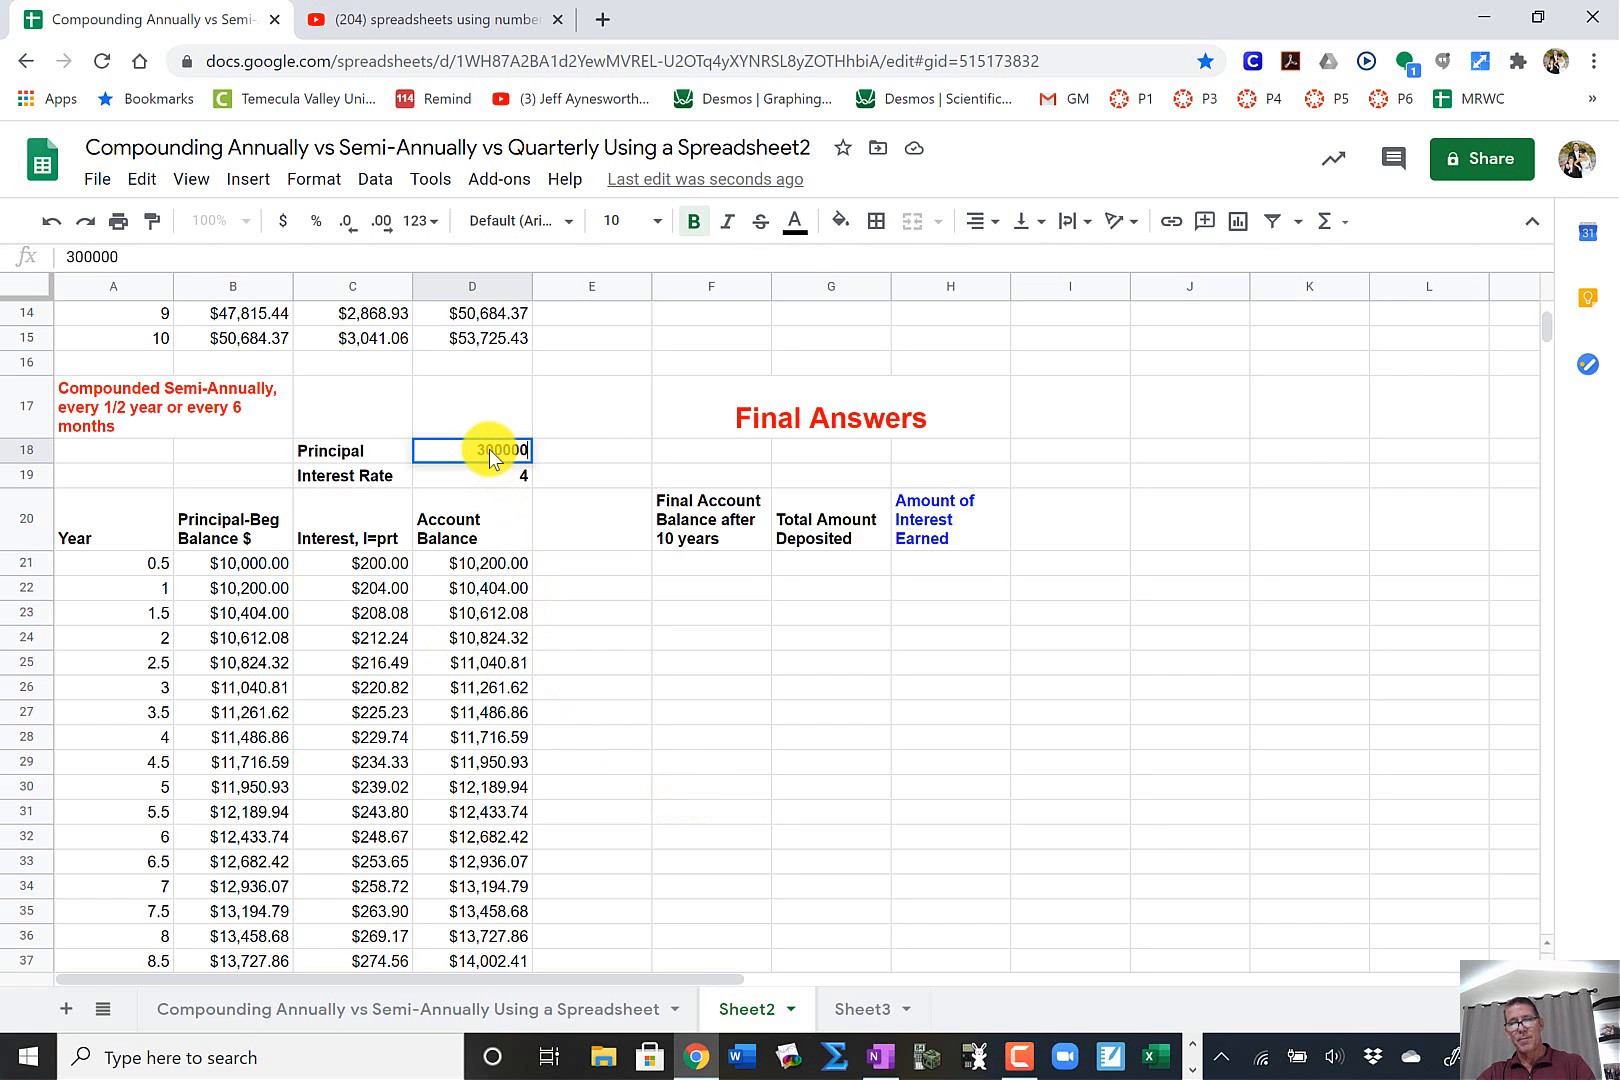
key(Tab)
click(497, 446)
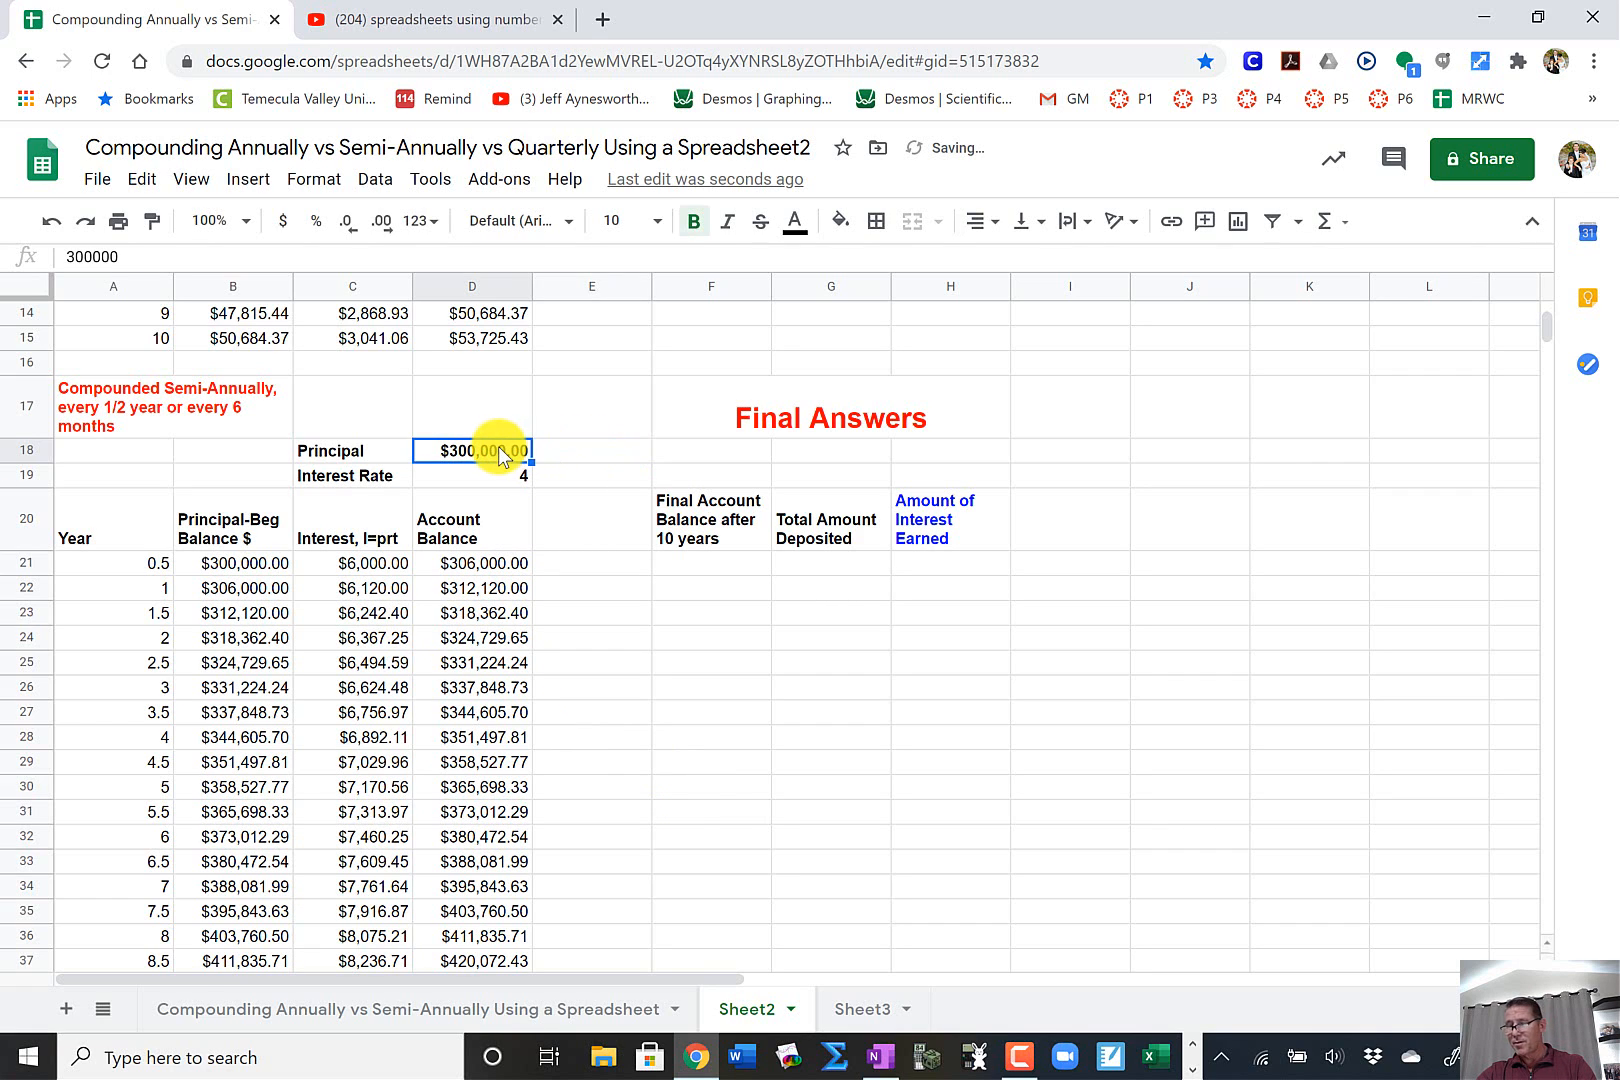
text(3000)
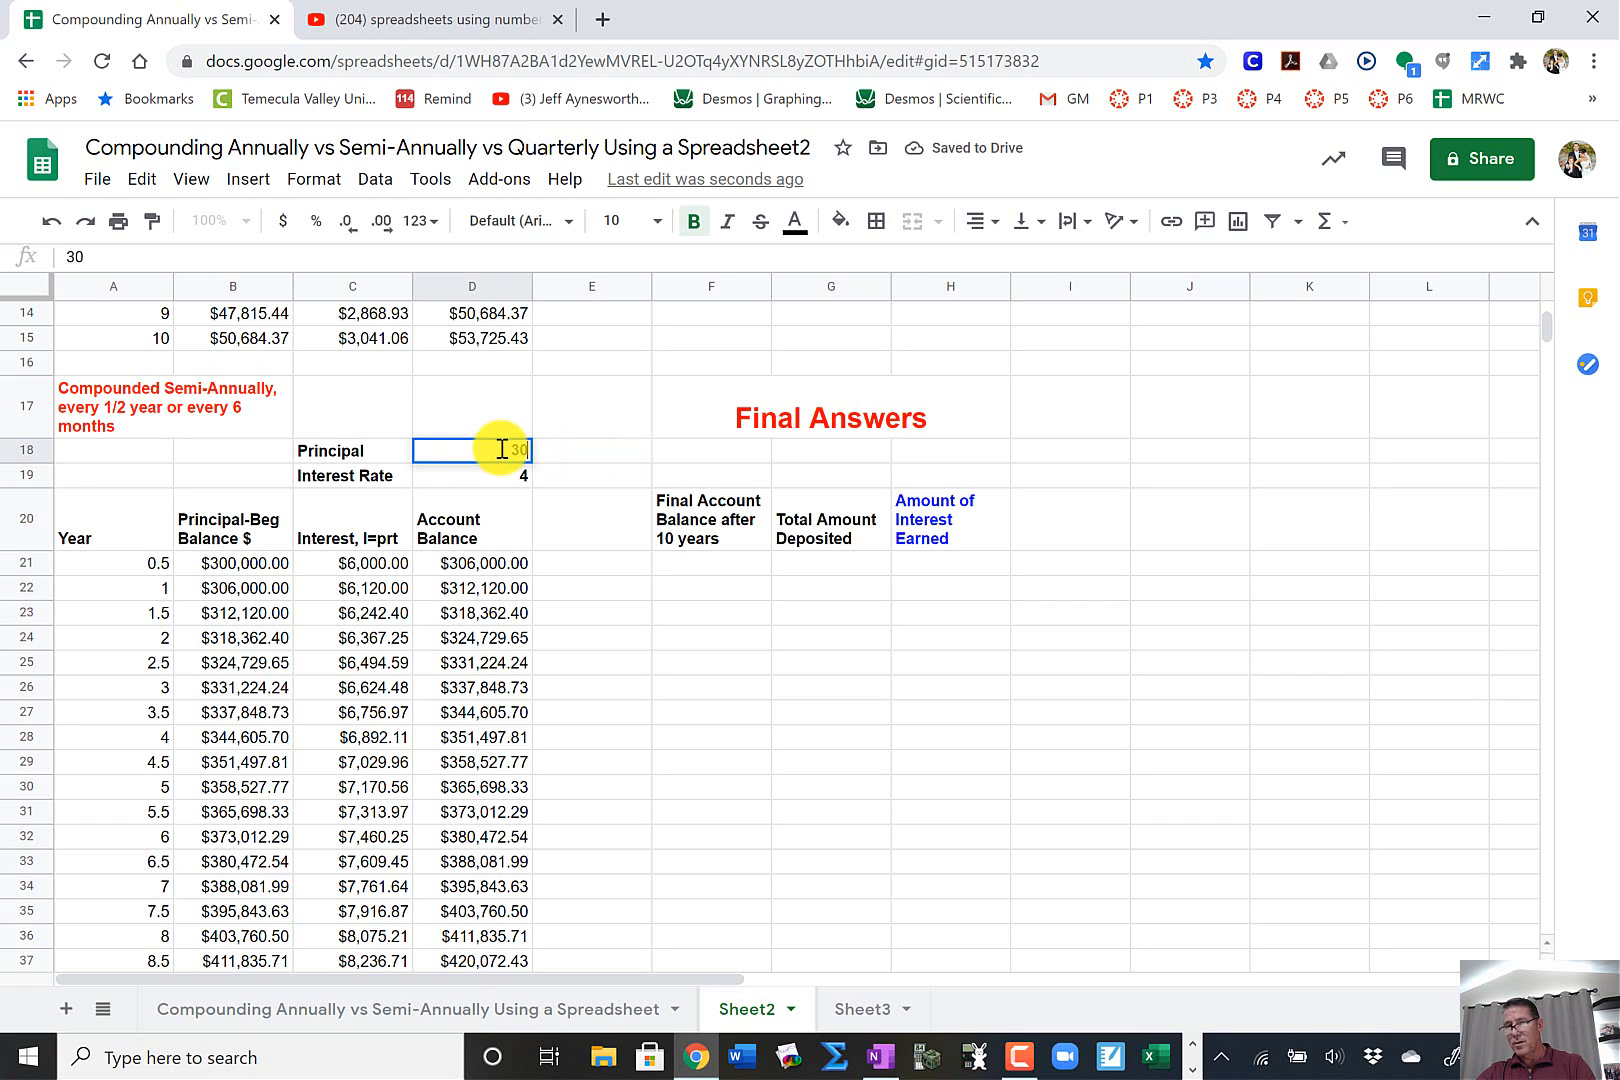
key(Return)
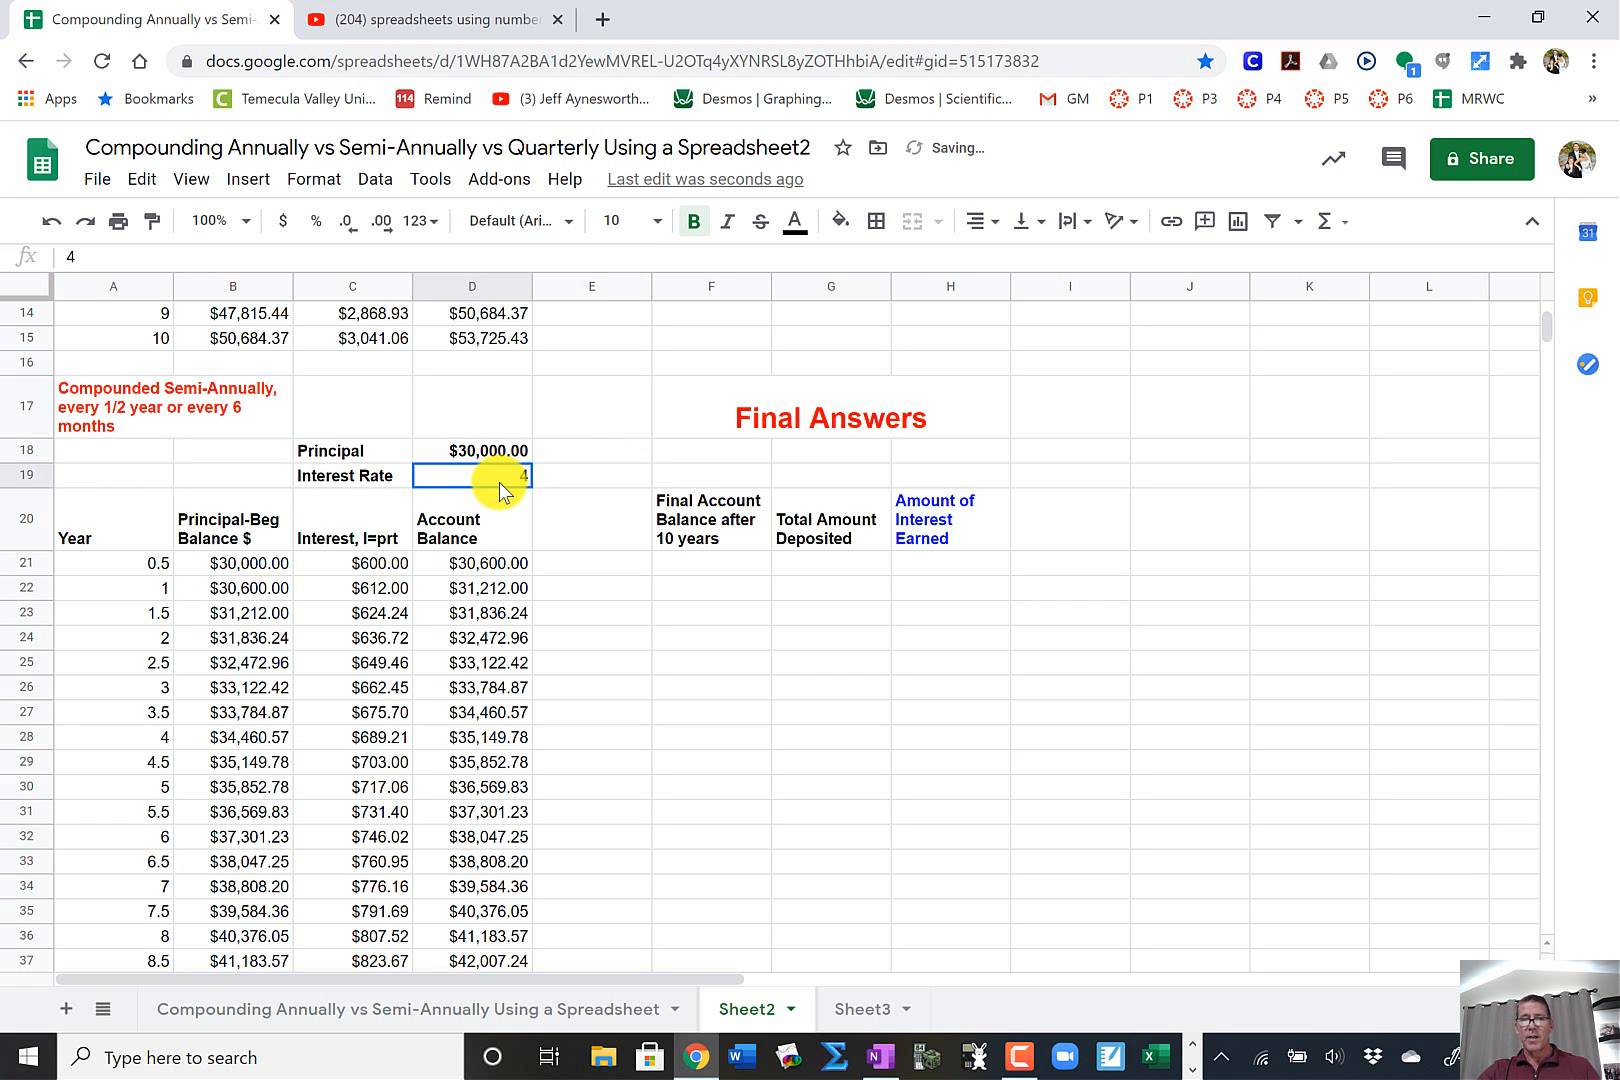
text(6)
click(600, 436)
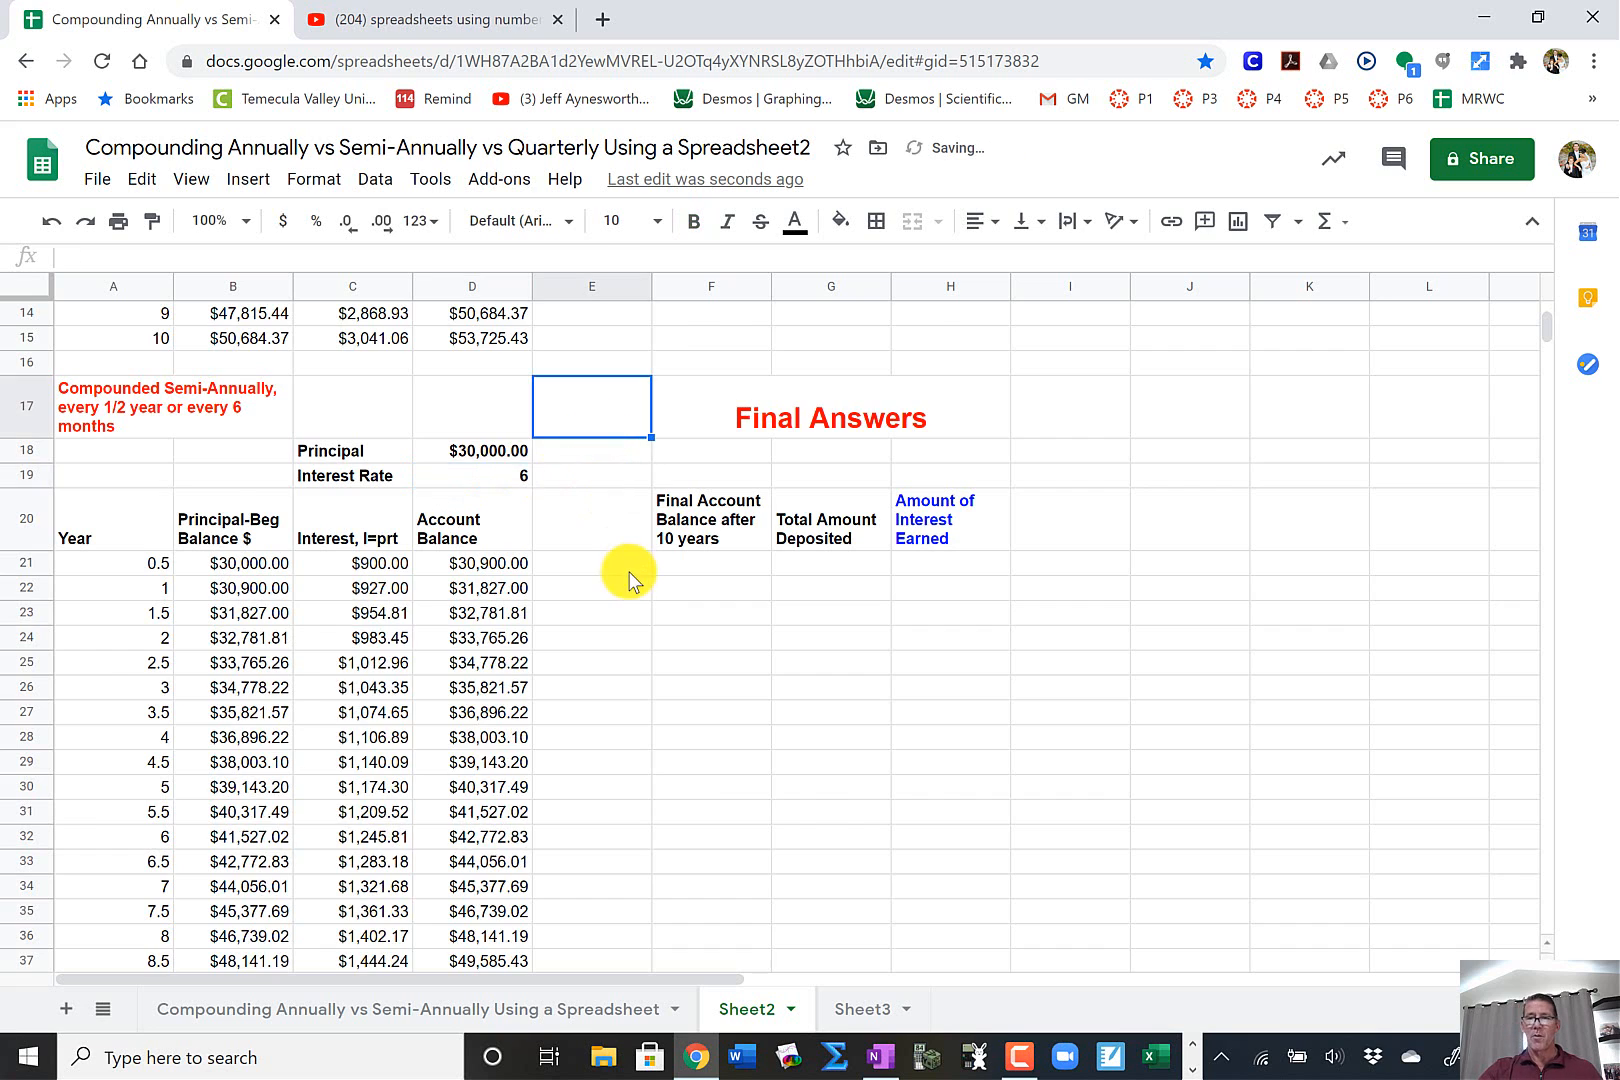
- Begin the semi-annual final account balance formula in F21 with an equals sign, deleting the mistaken reference to F23
scroll(627, 575, up, 3)
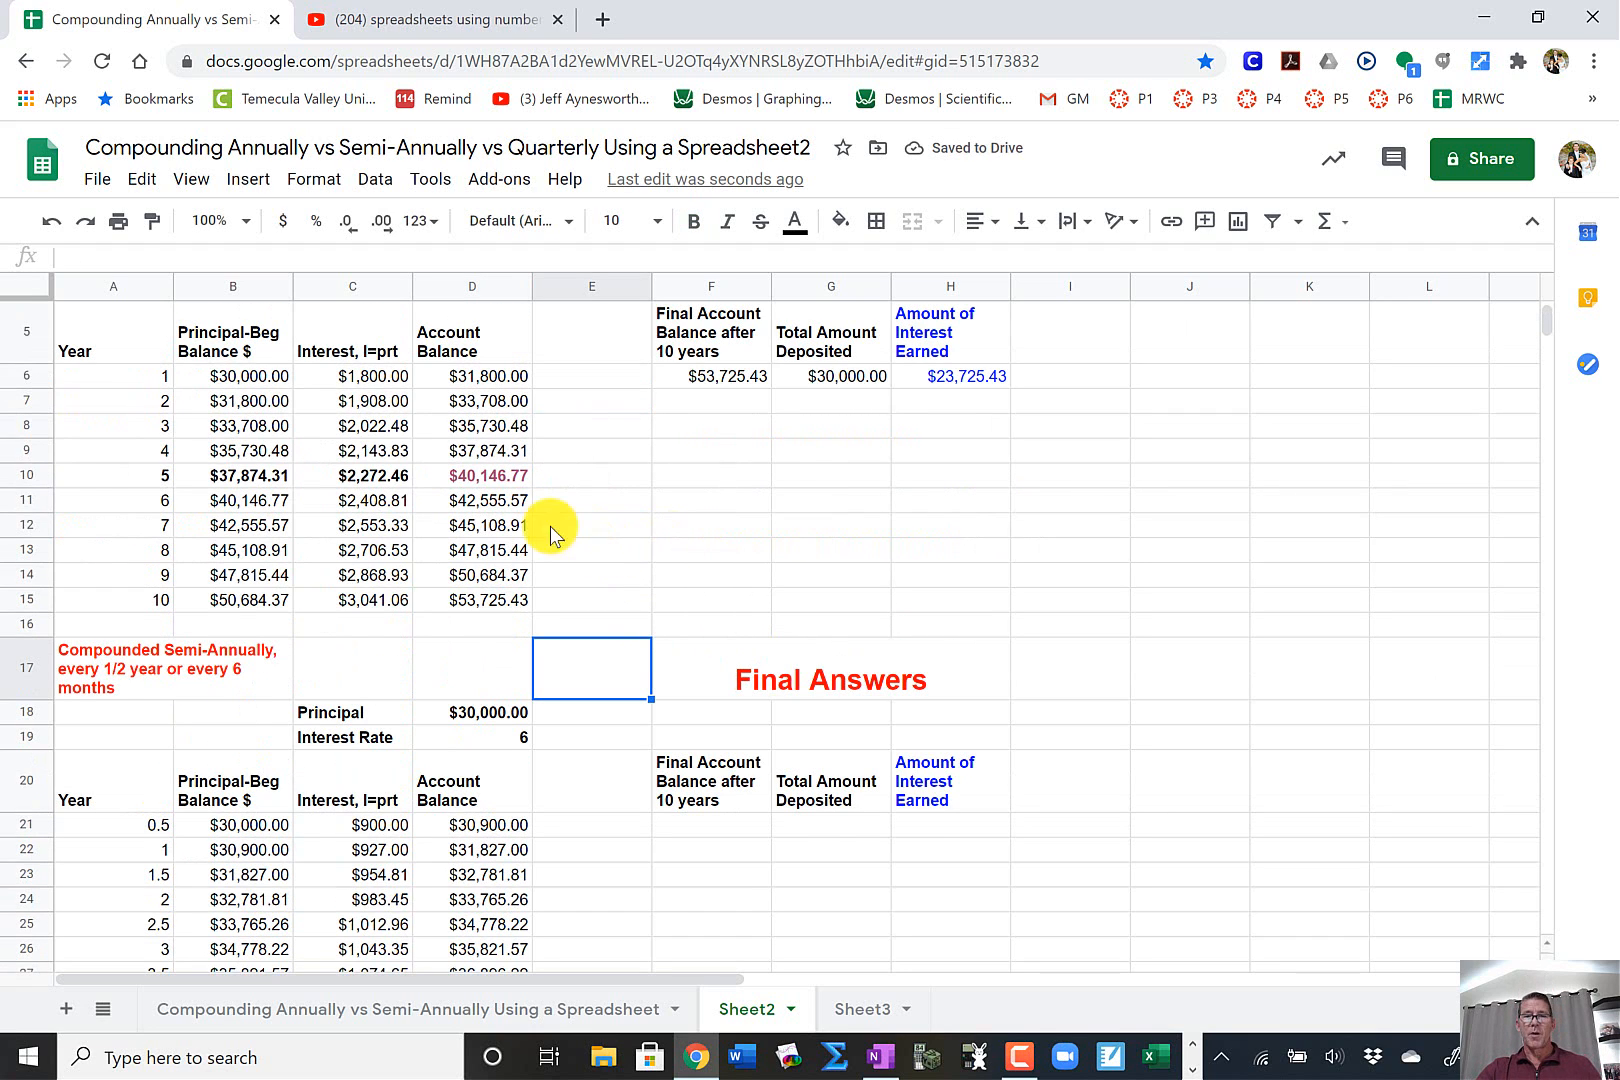
scroll(500, 480, up, 2)
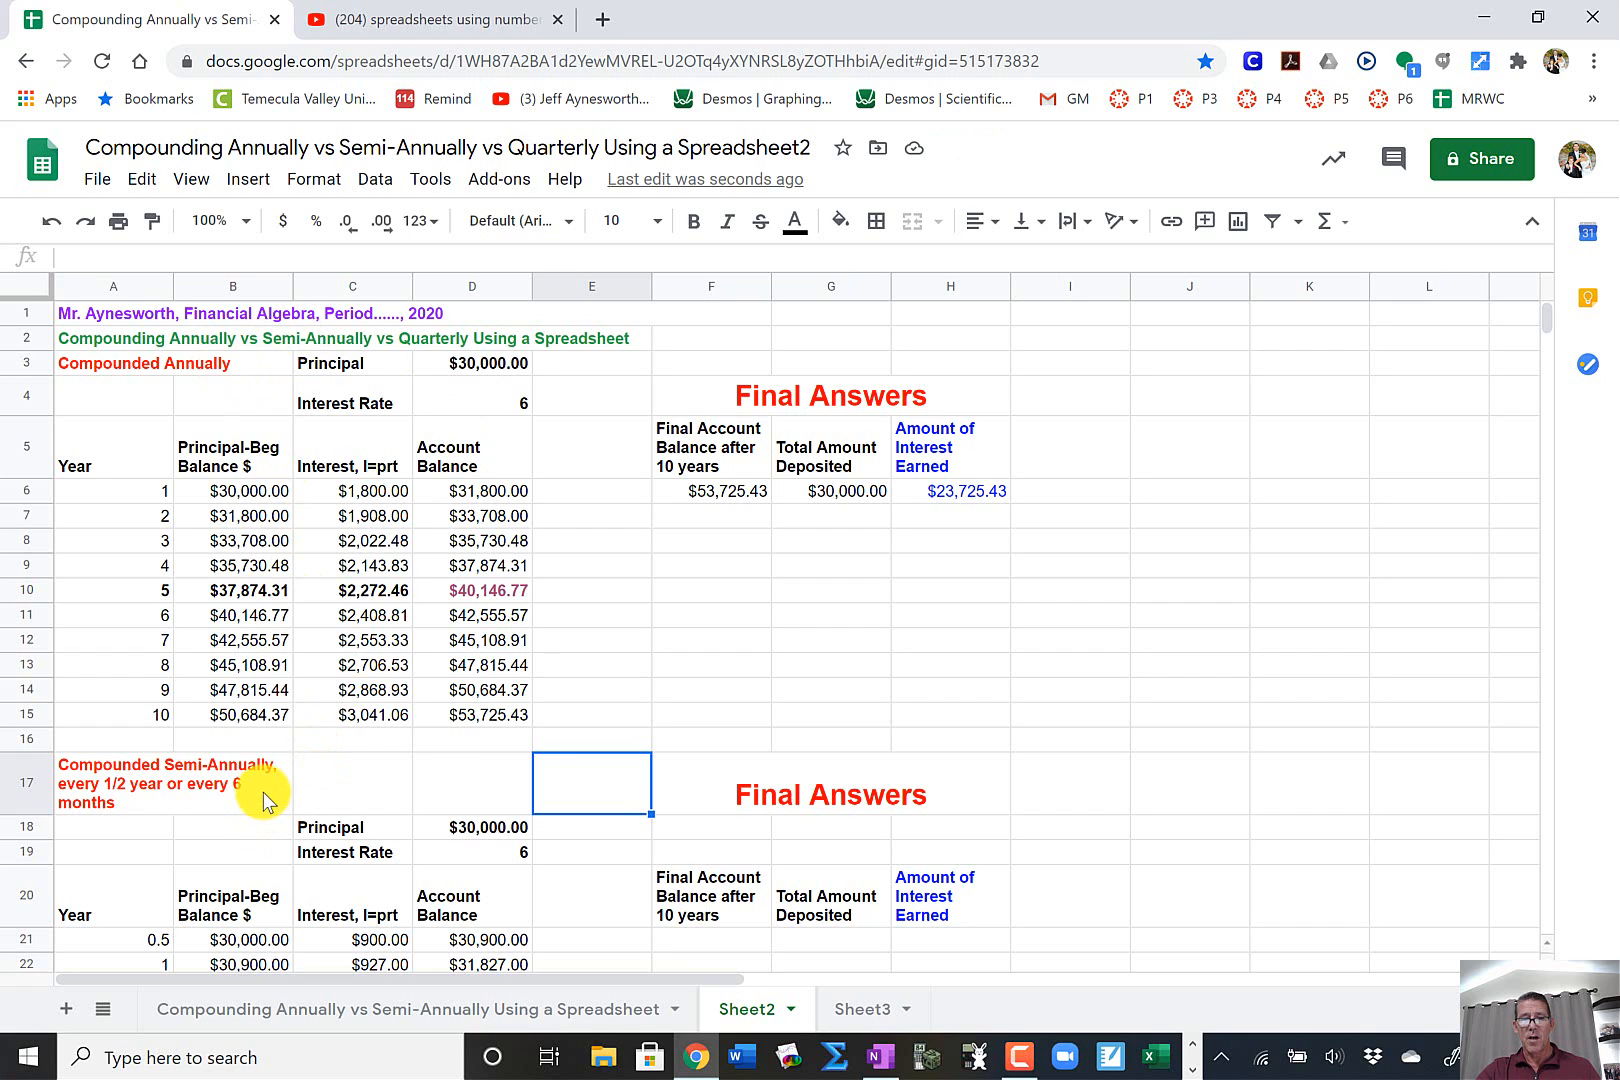
scroll(267, 780, down, 3)
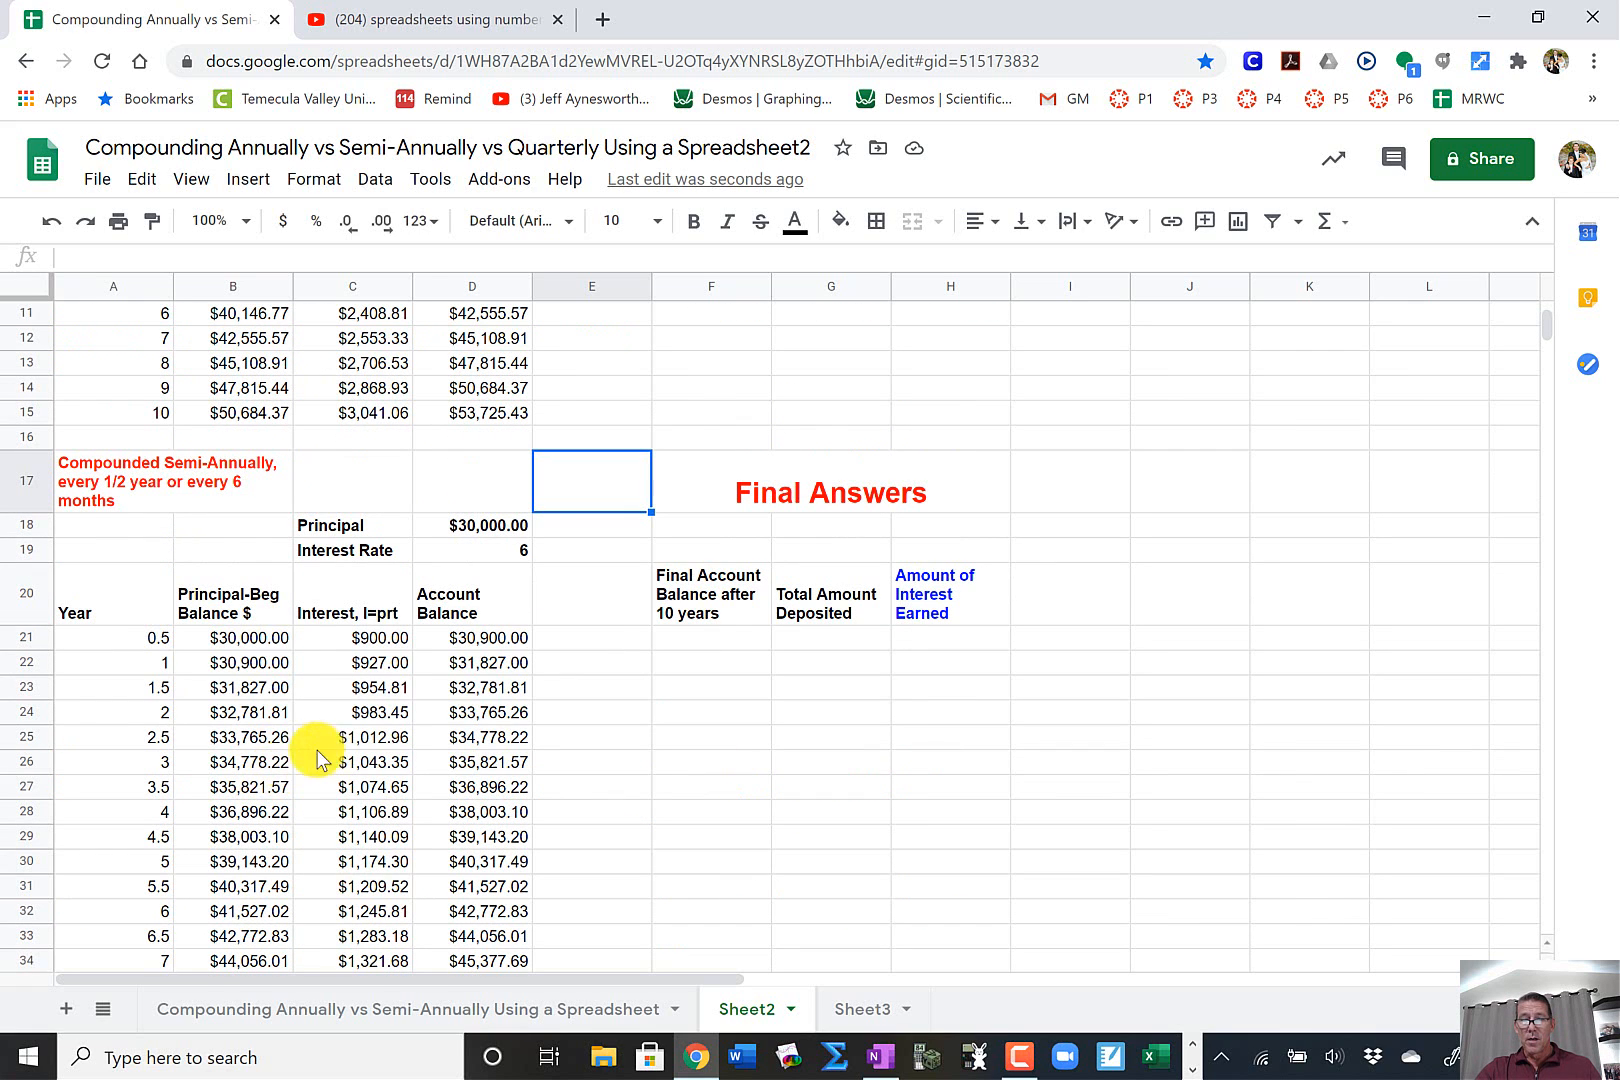
click(691, 640)
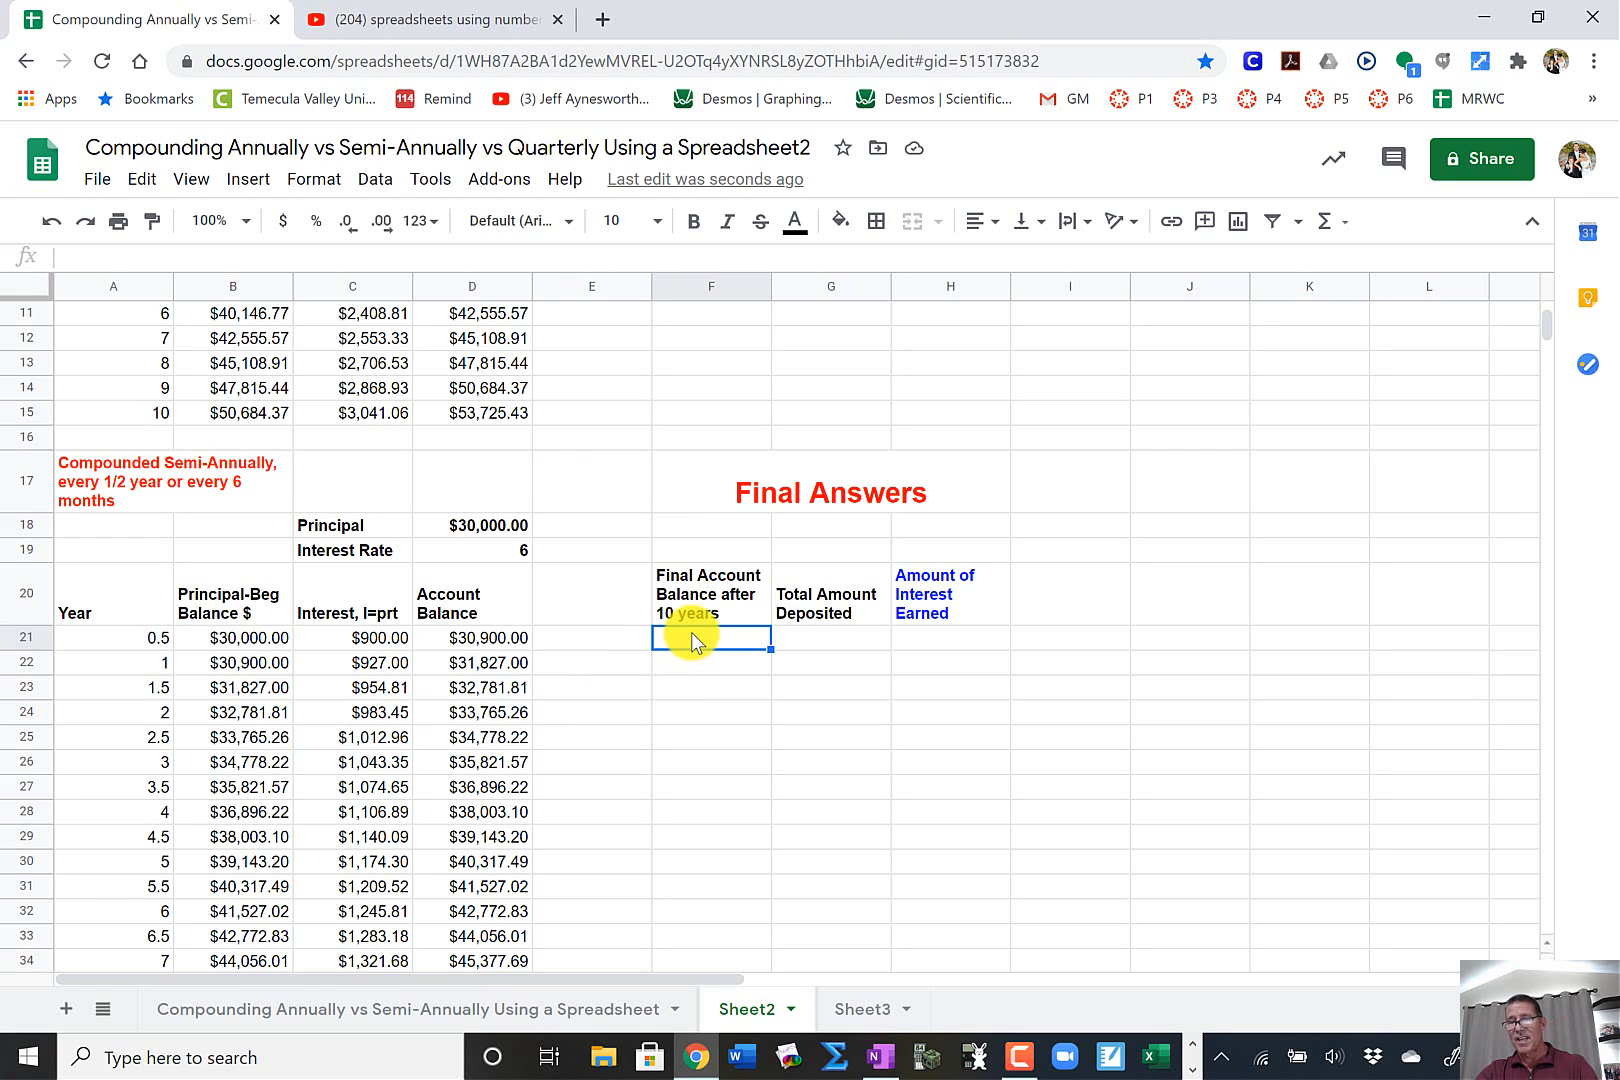
text(=)
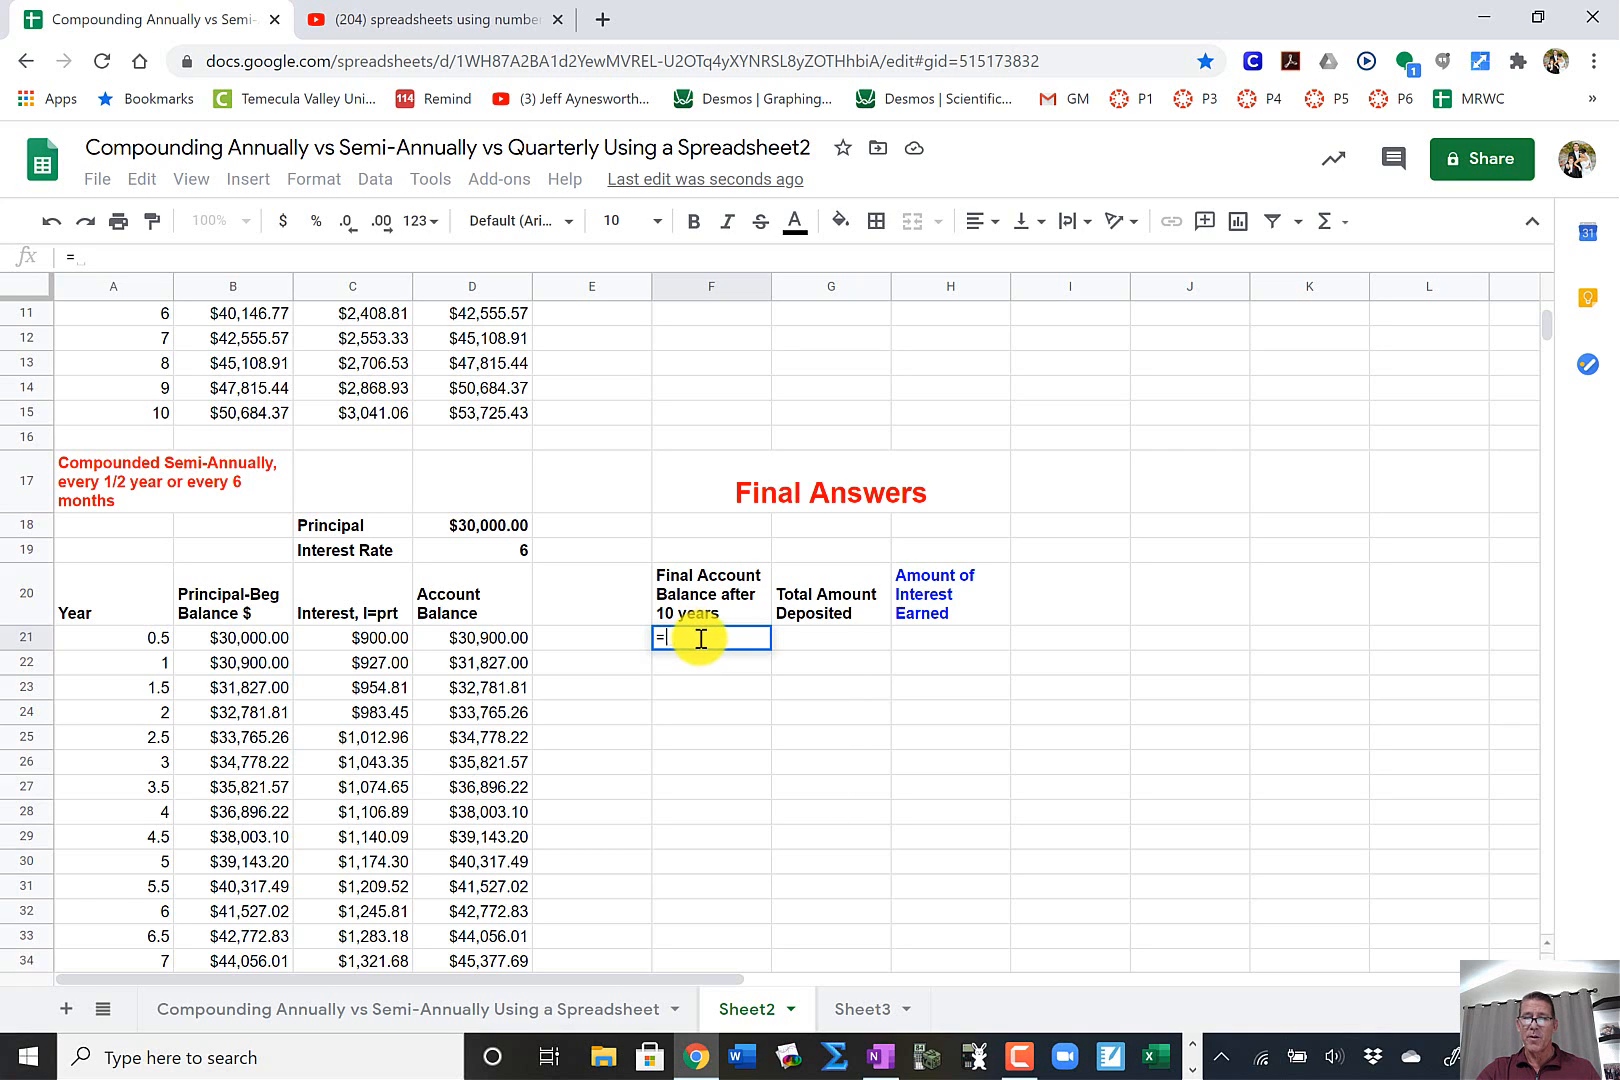
click(710, 690)
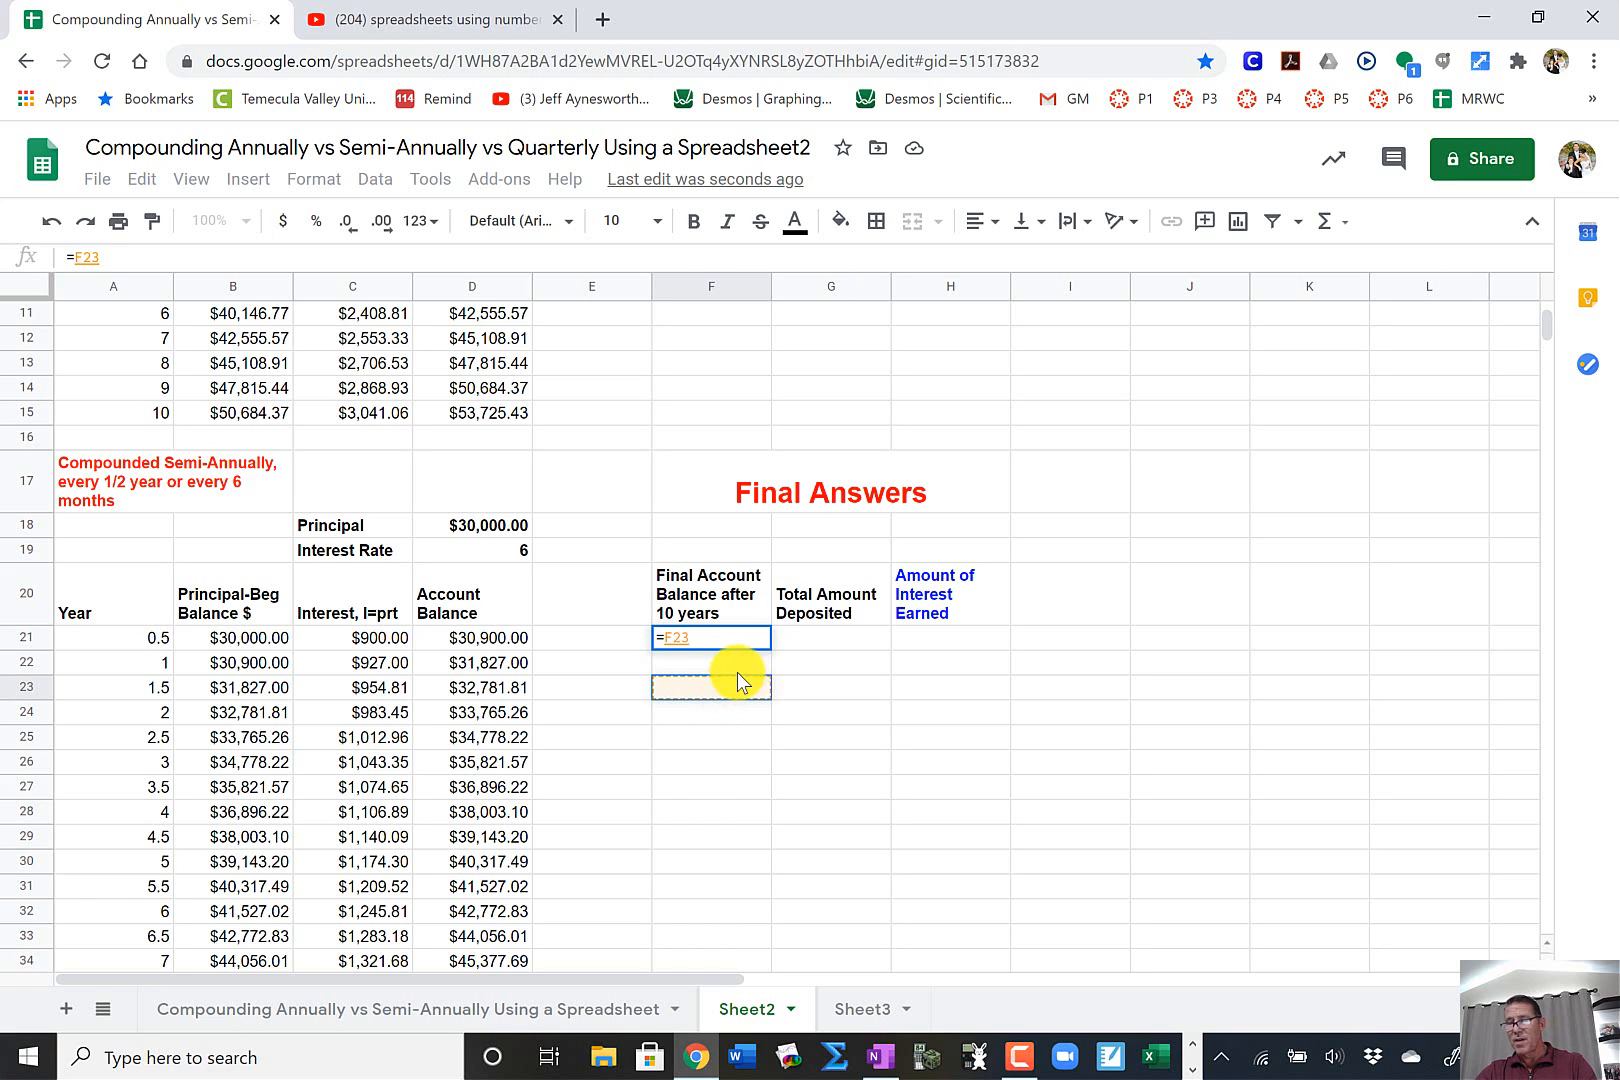
click(735, 674)
key(BackSpace)
key(BackSpace)
key(BackSpace)
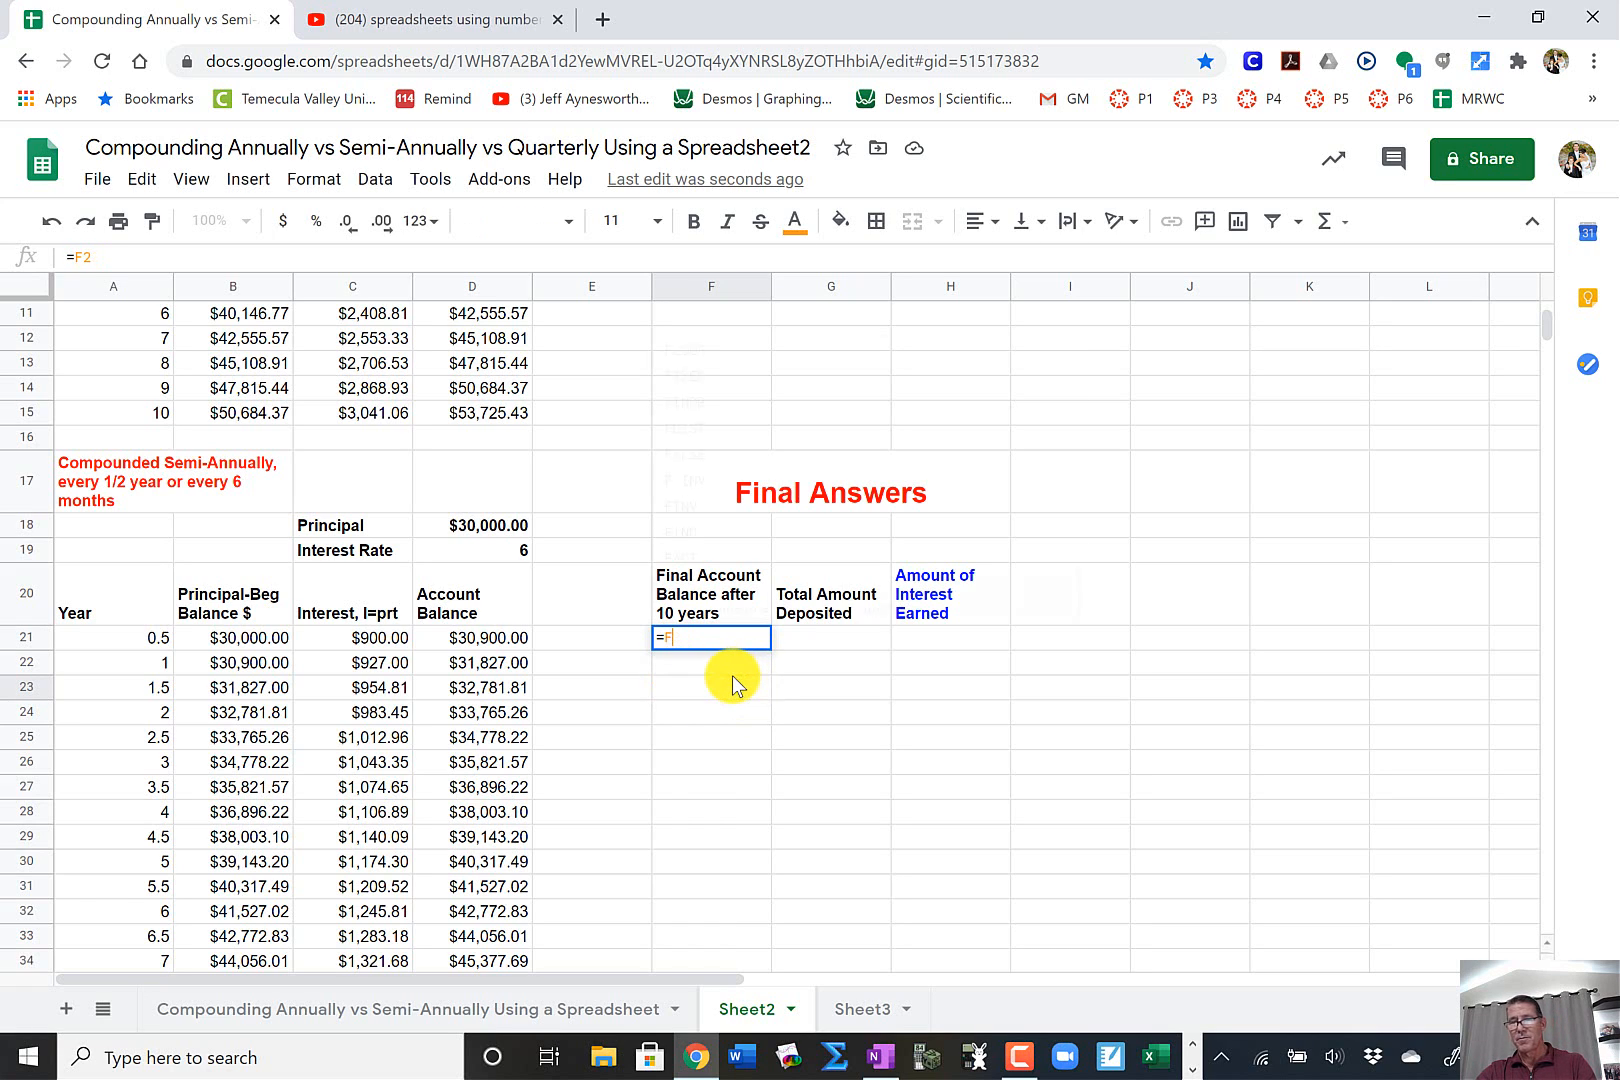
- Complete the semi-annual final account balance in F21 with a formula referencing the year-10 balance, =D40
scroll(676, 699, down, 3)
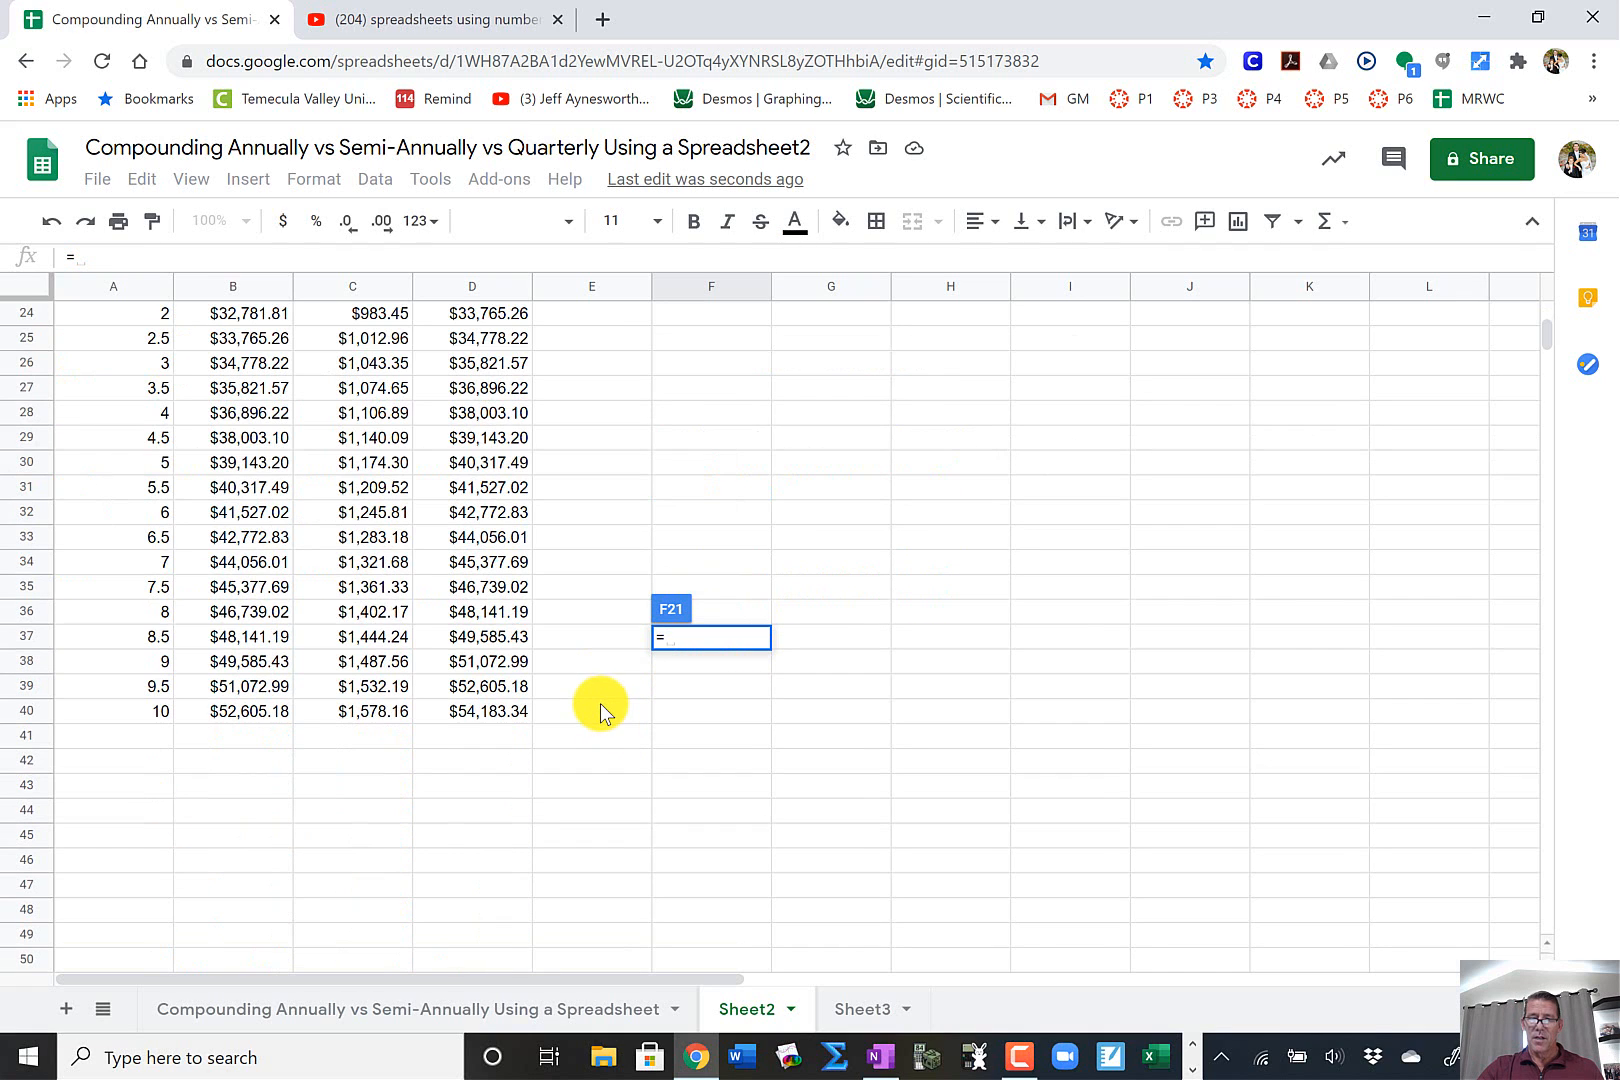
click(492, 711)
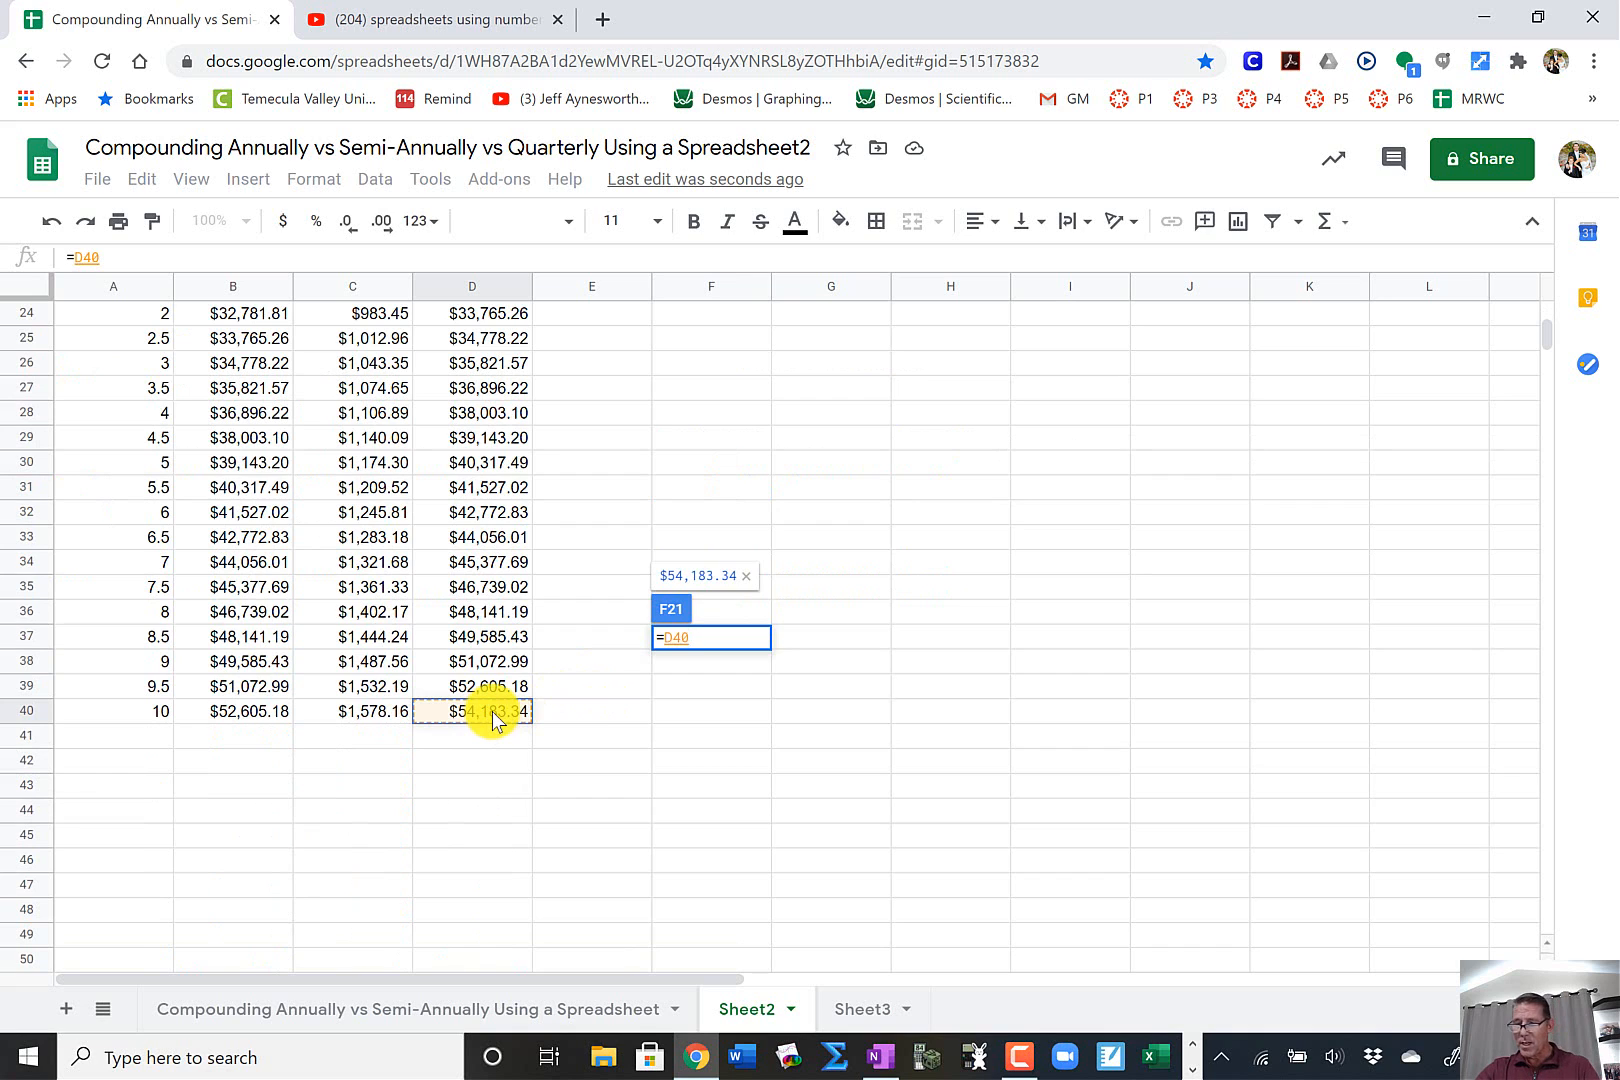
key(Return)
- Make the final account balance in F21 bold with cornflower blue text
scroll(572, 666, up, 3)
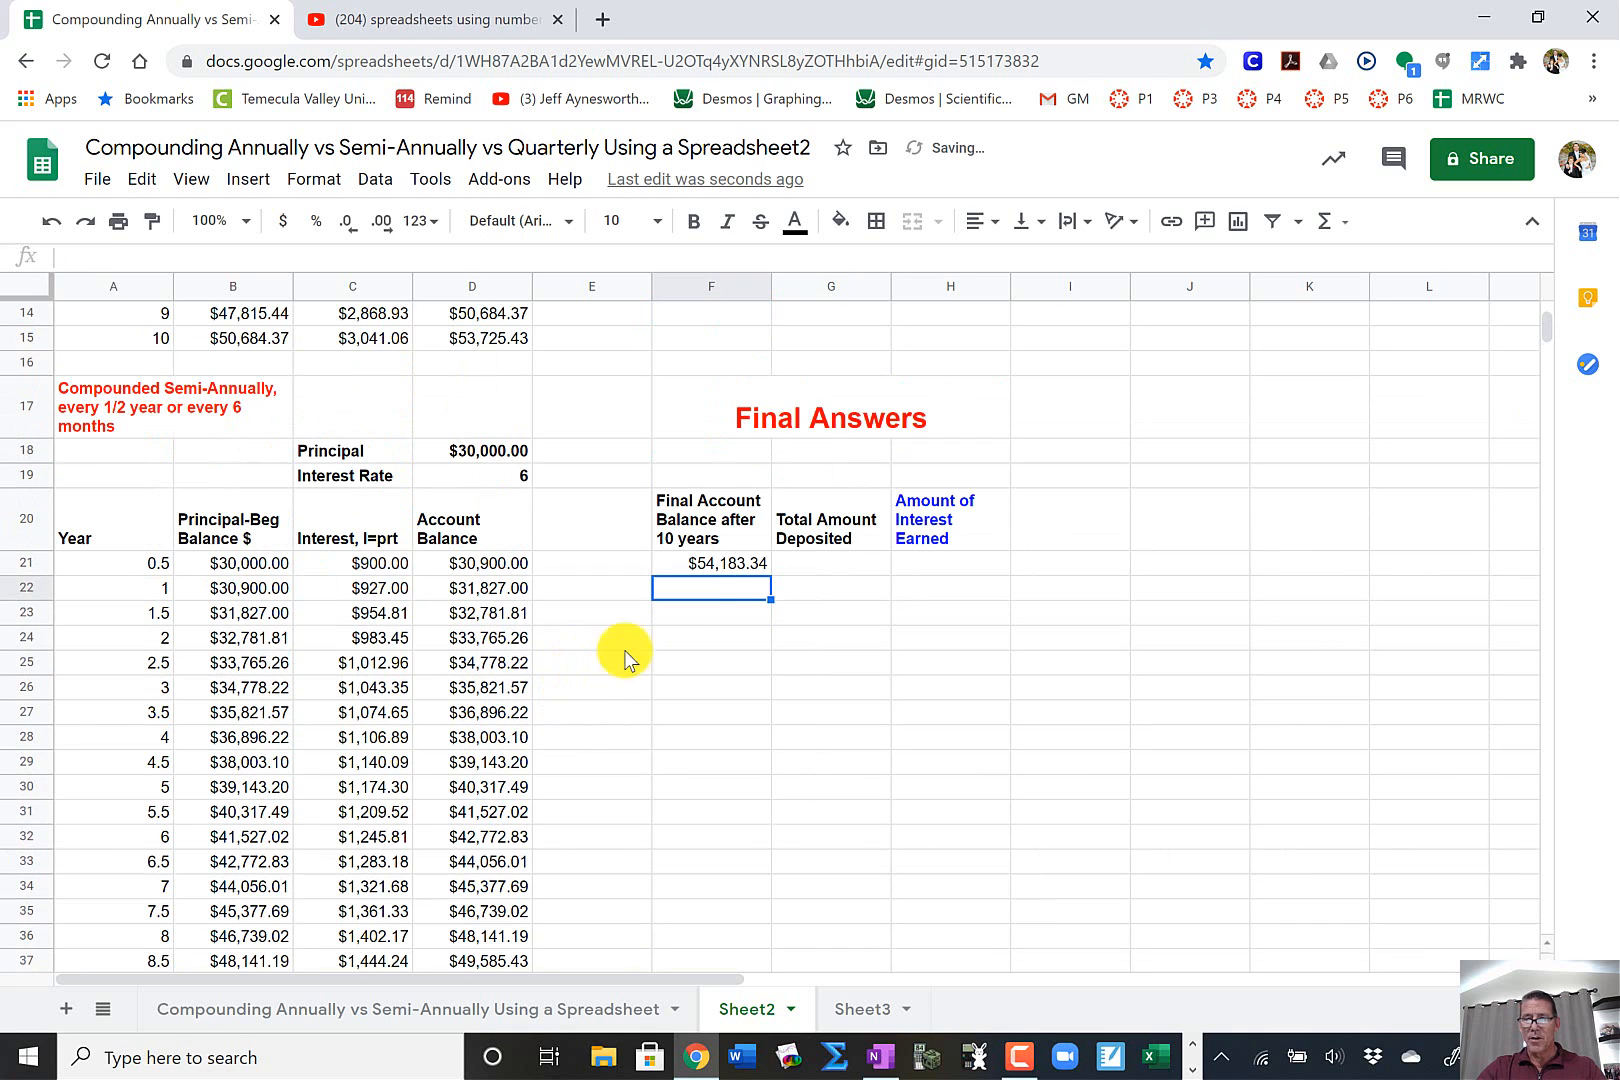
click(718, 565)
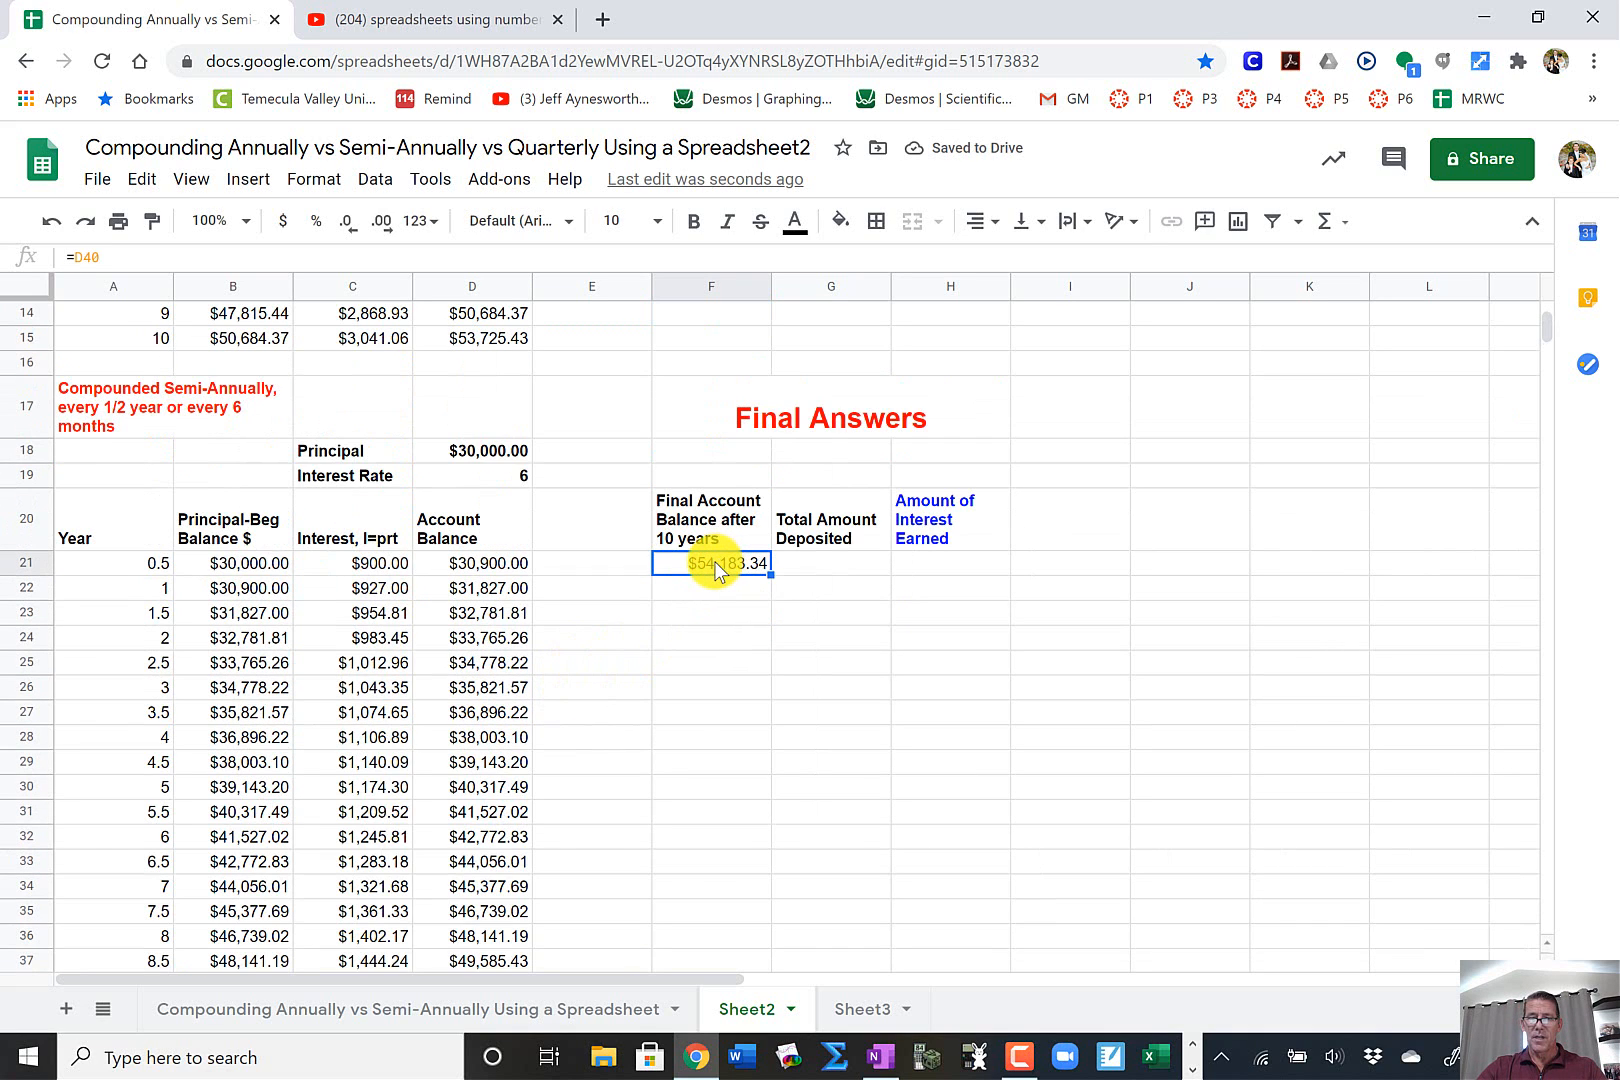
click(694, 230)
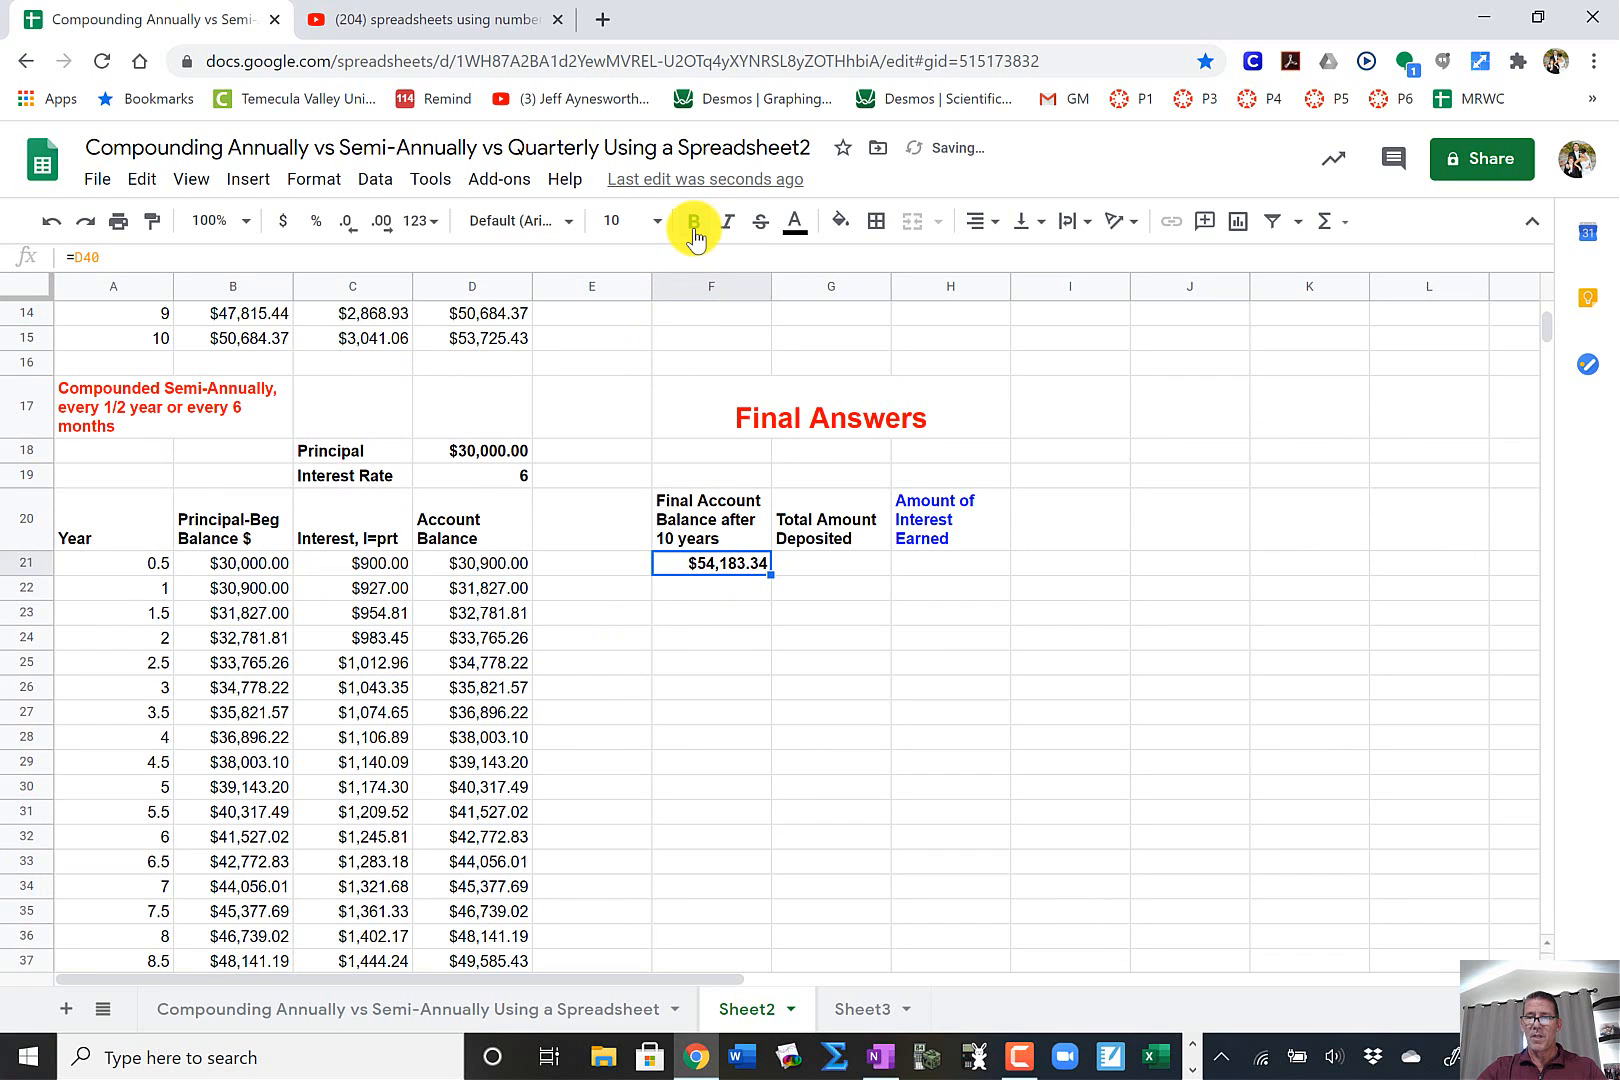
click(793, 222)
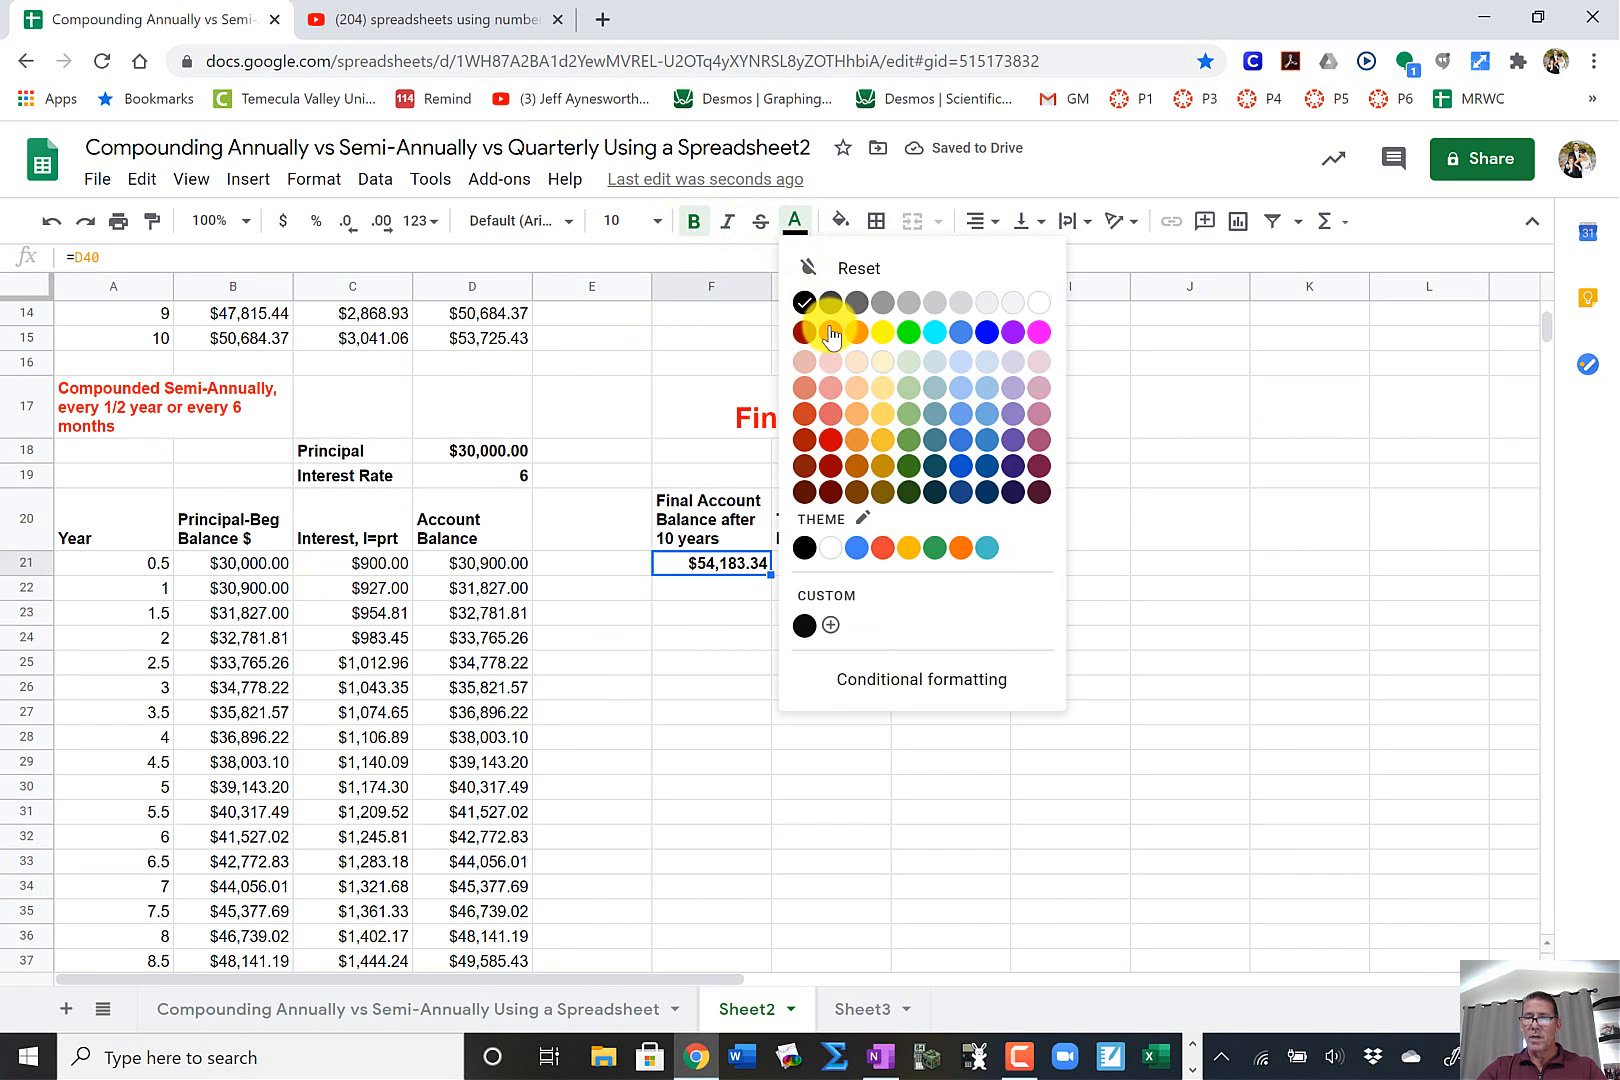
click(955, 332)
- Make the year-10 account balance in D40 bold with blue text
scroll(780, 620, down, 2)
click(495, 899)
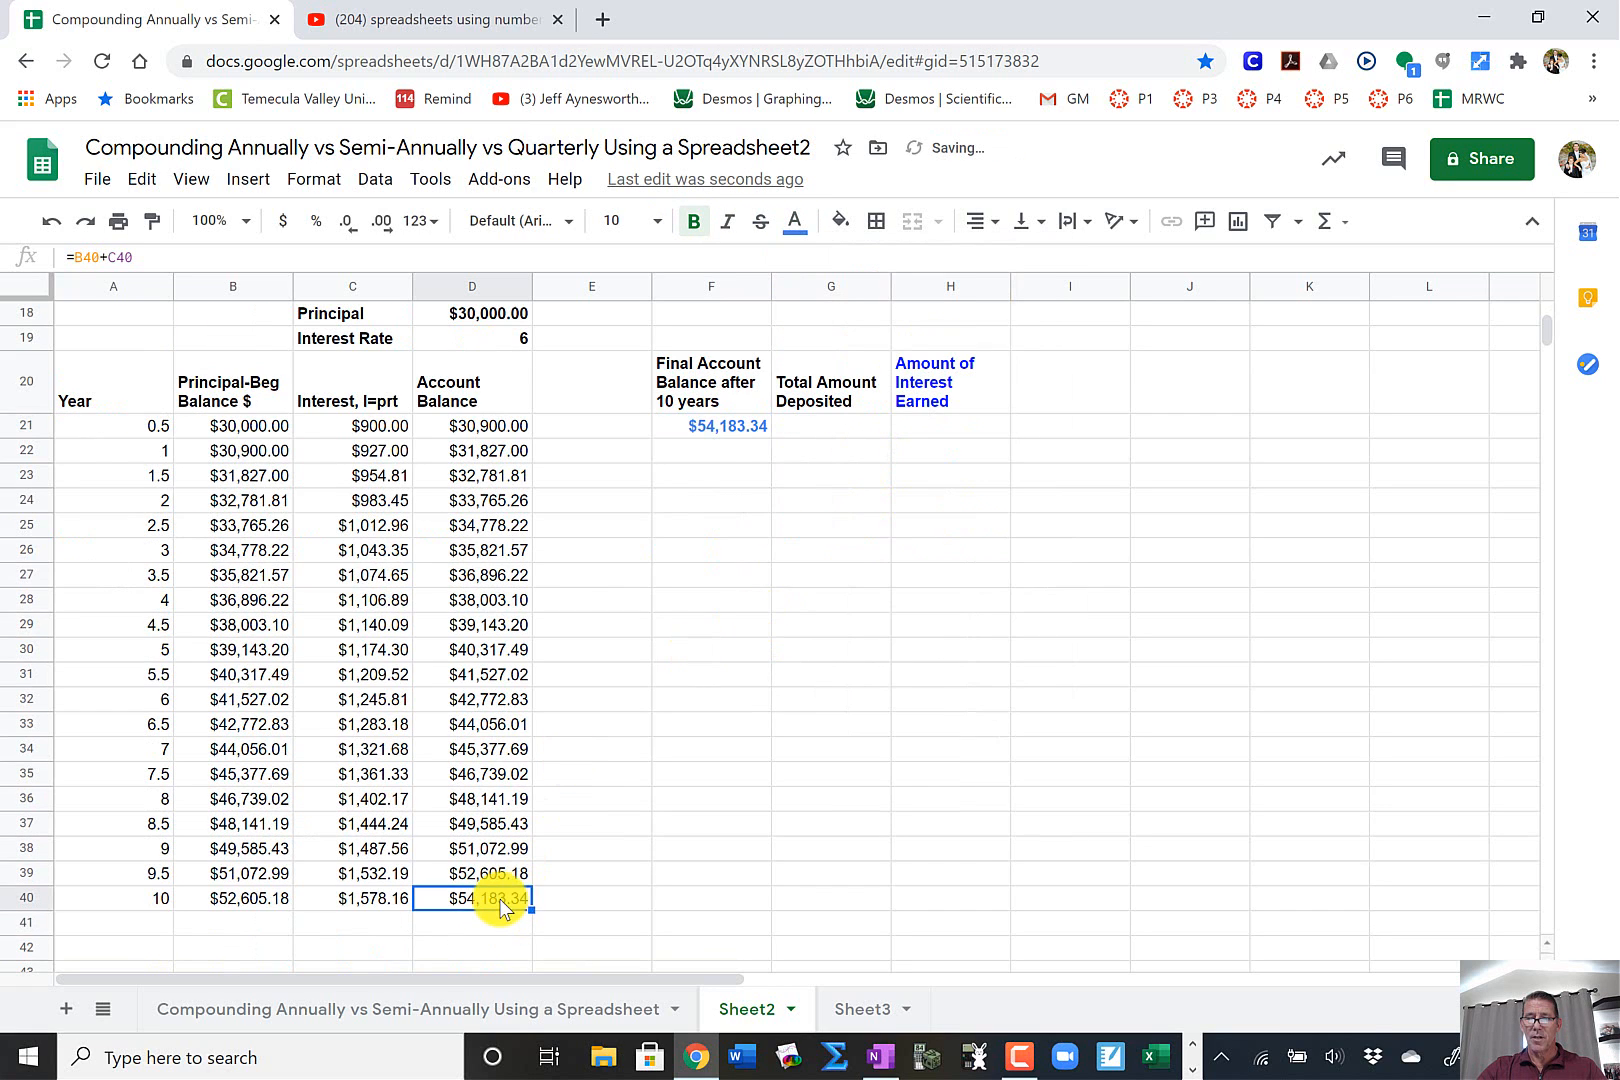
key(ctrl+b)
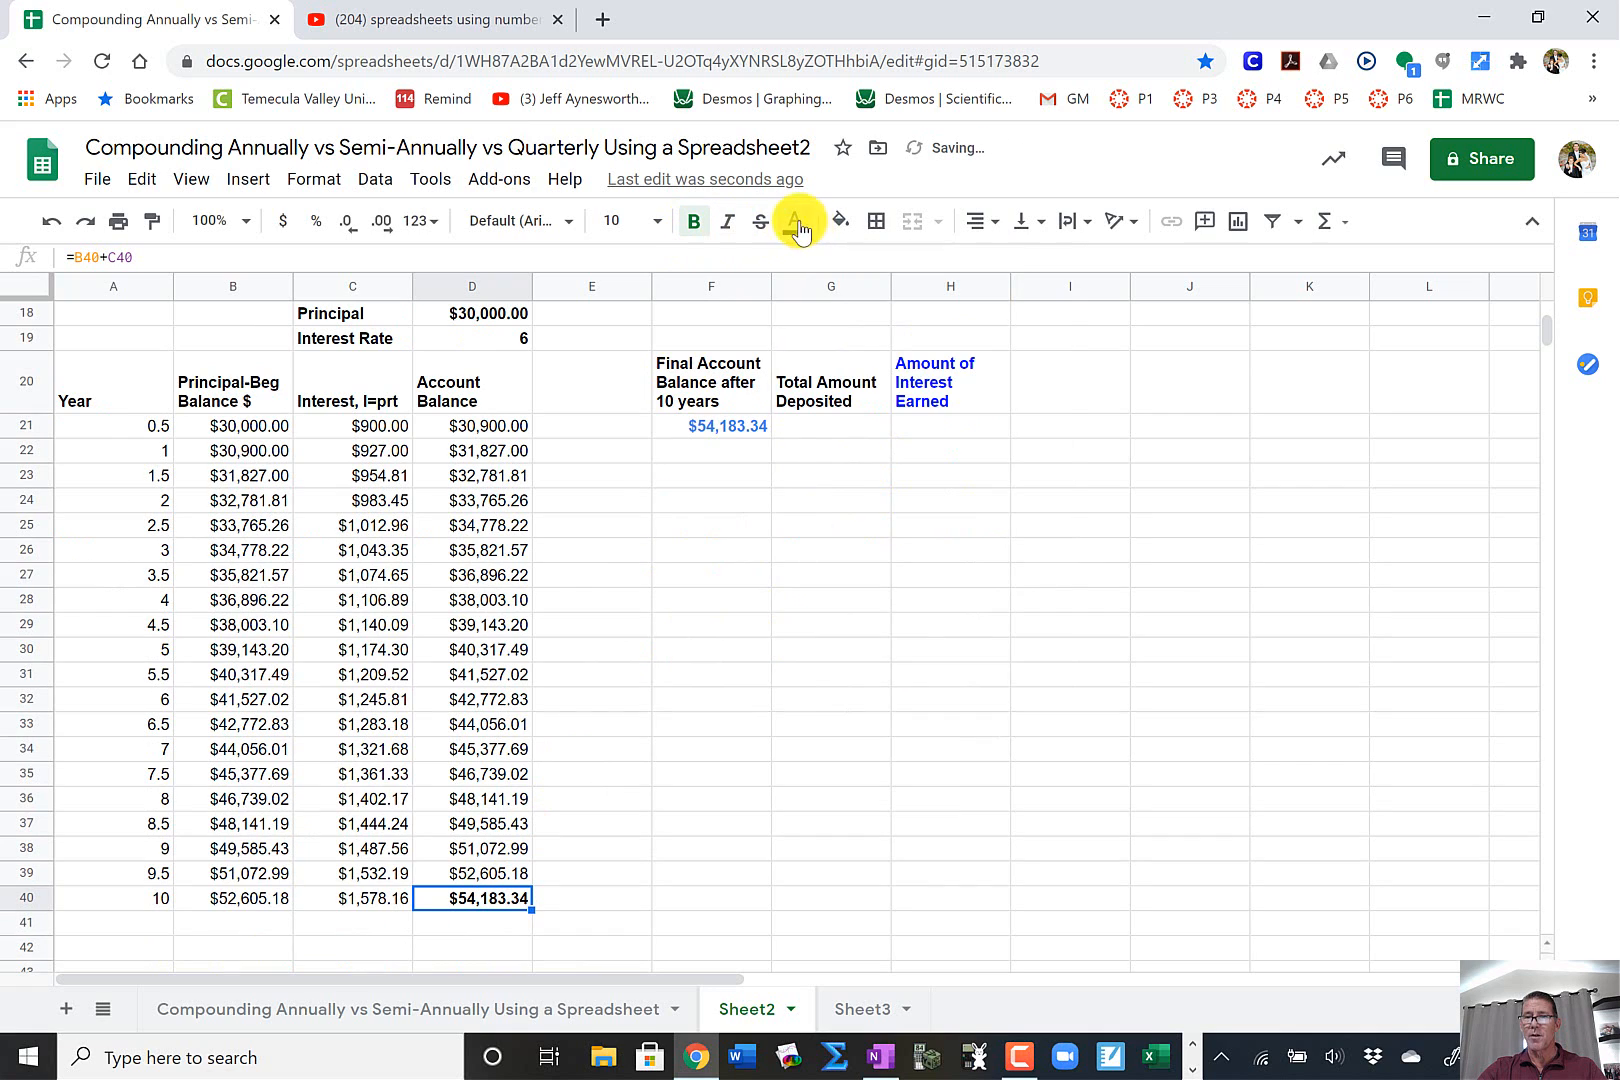
click(795, 222)
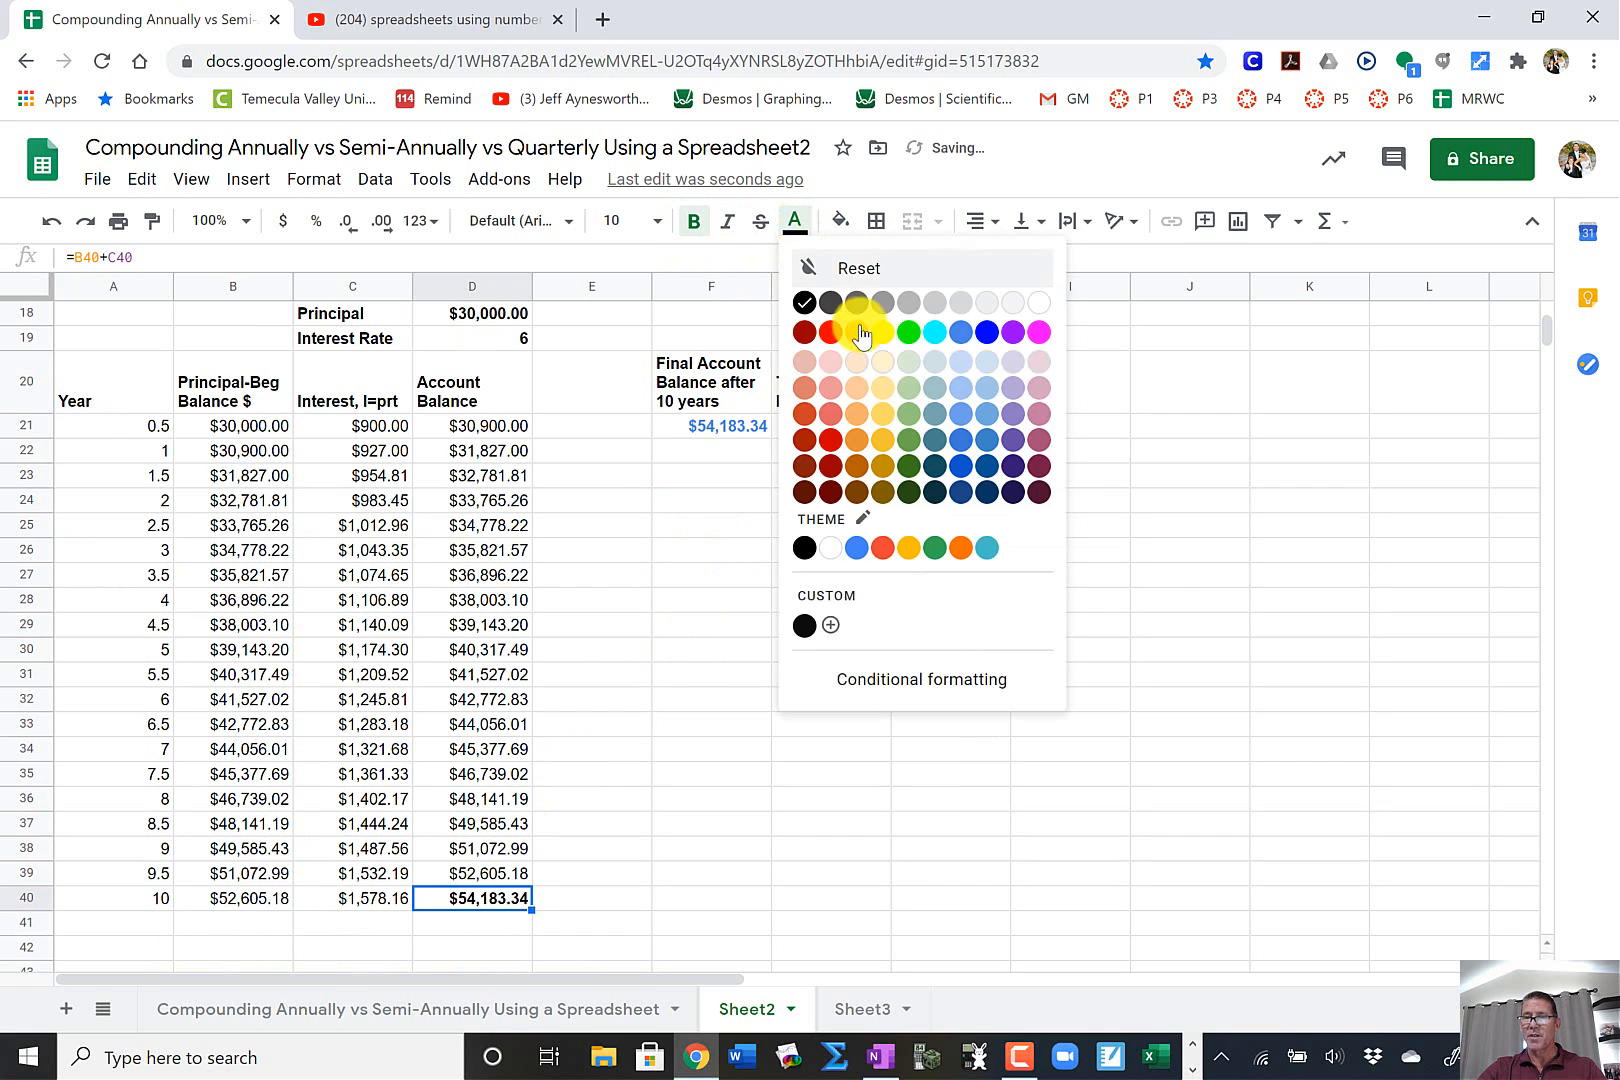
click(987, 334)
- Compare the final balance in F21 with the year-10 row of the semi-annual table, checking the formulas in B40, C40 and D40
click(736, 425)
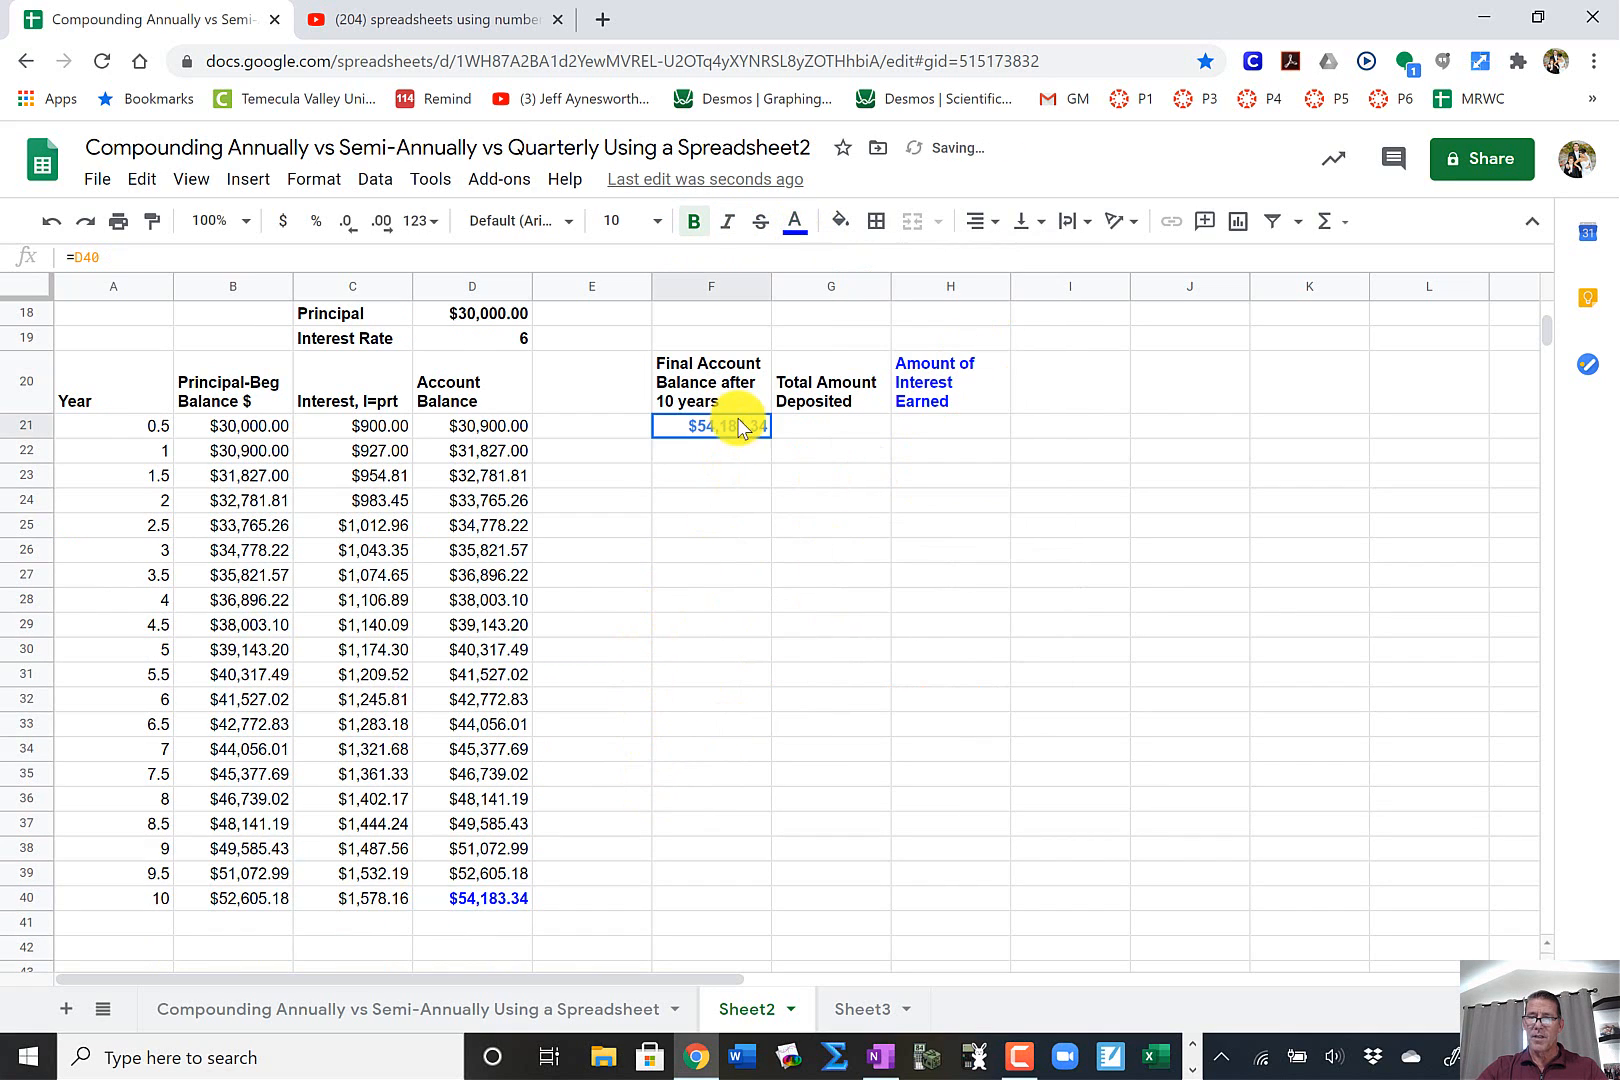
click(505, 899)
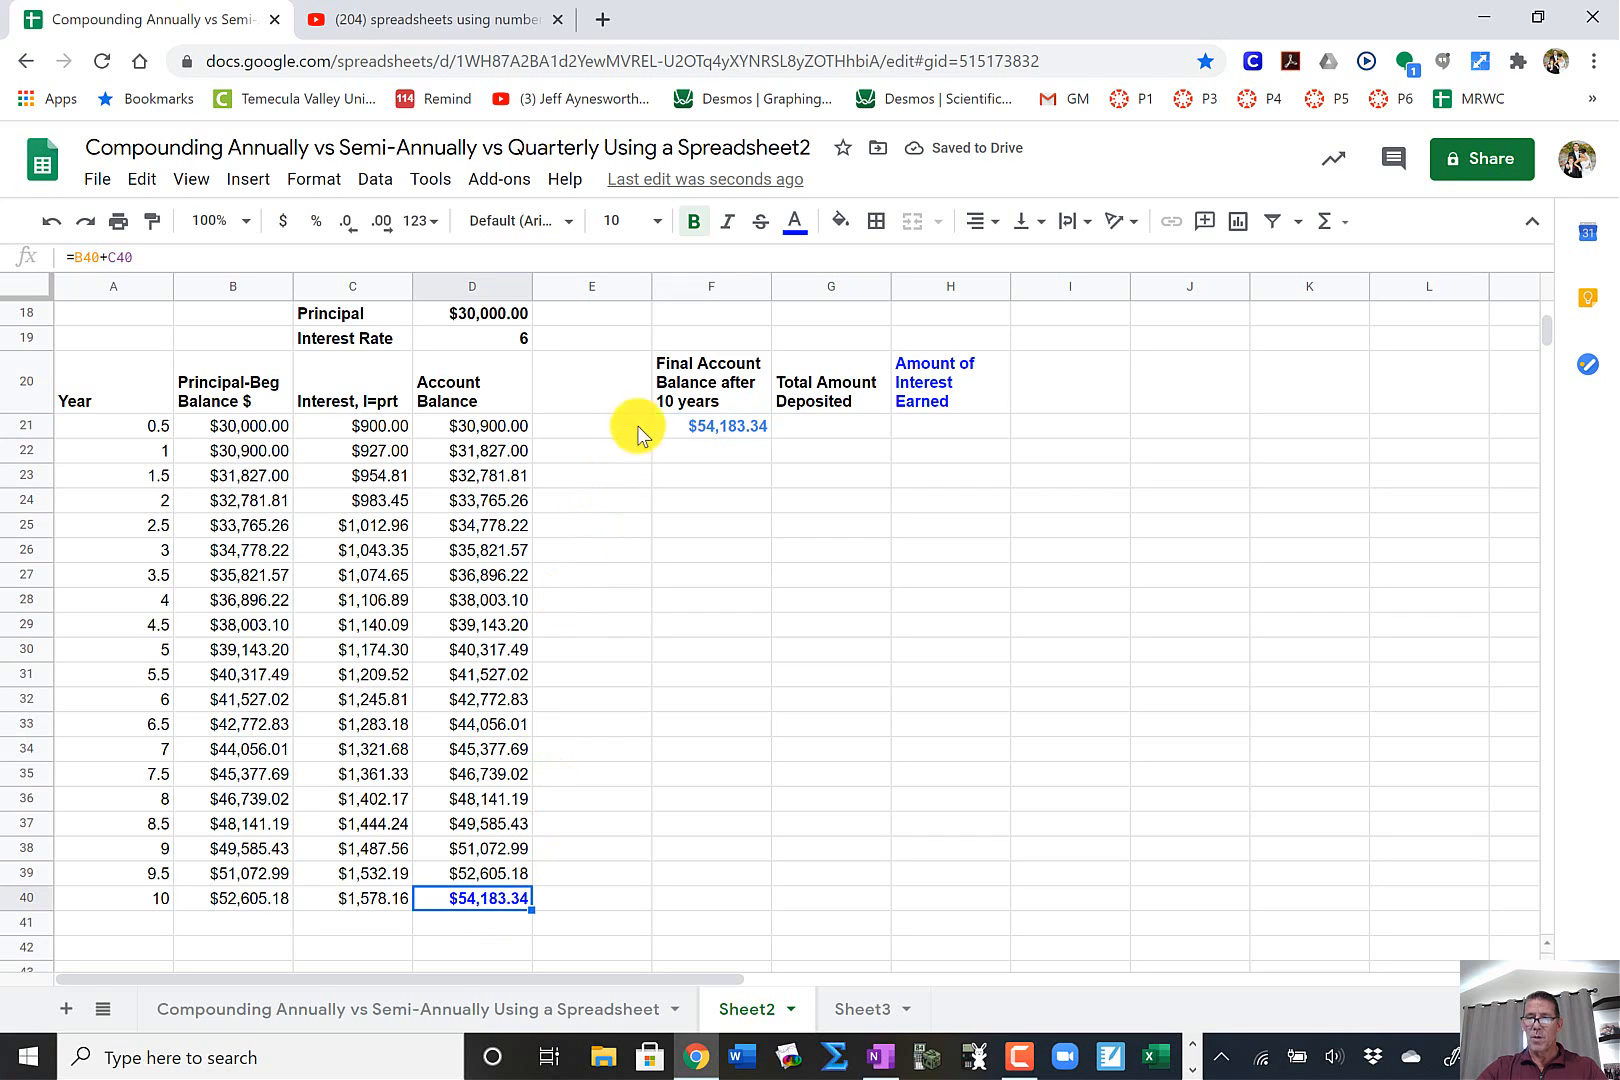
click(699, 426)
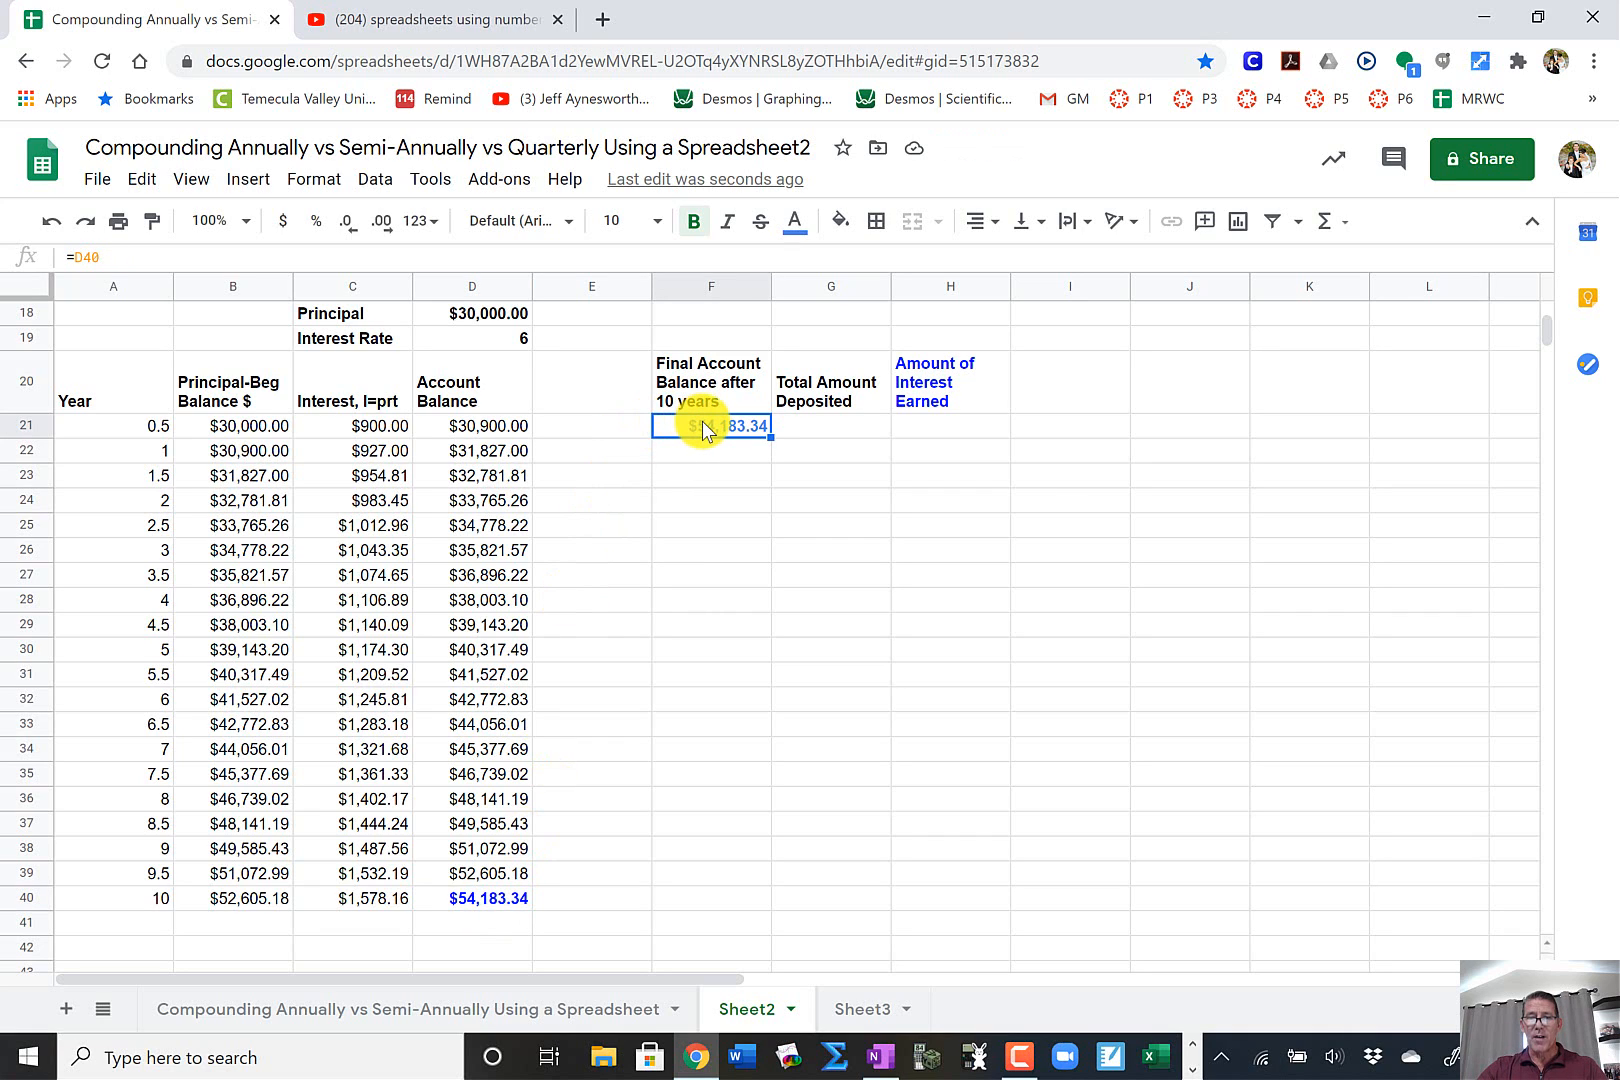
click(500, 900)
drag(132, 900, 482, 894)
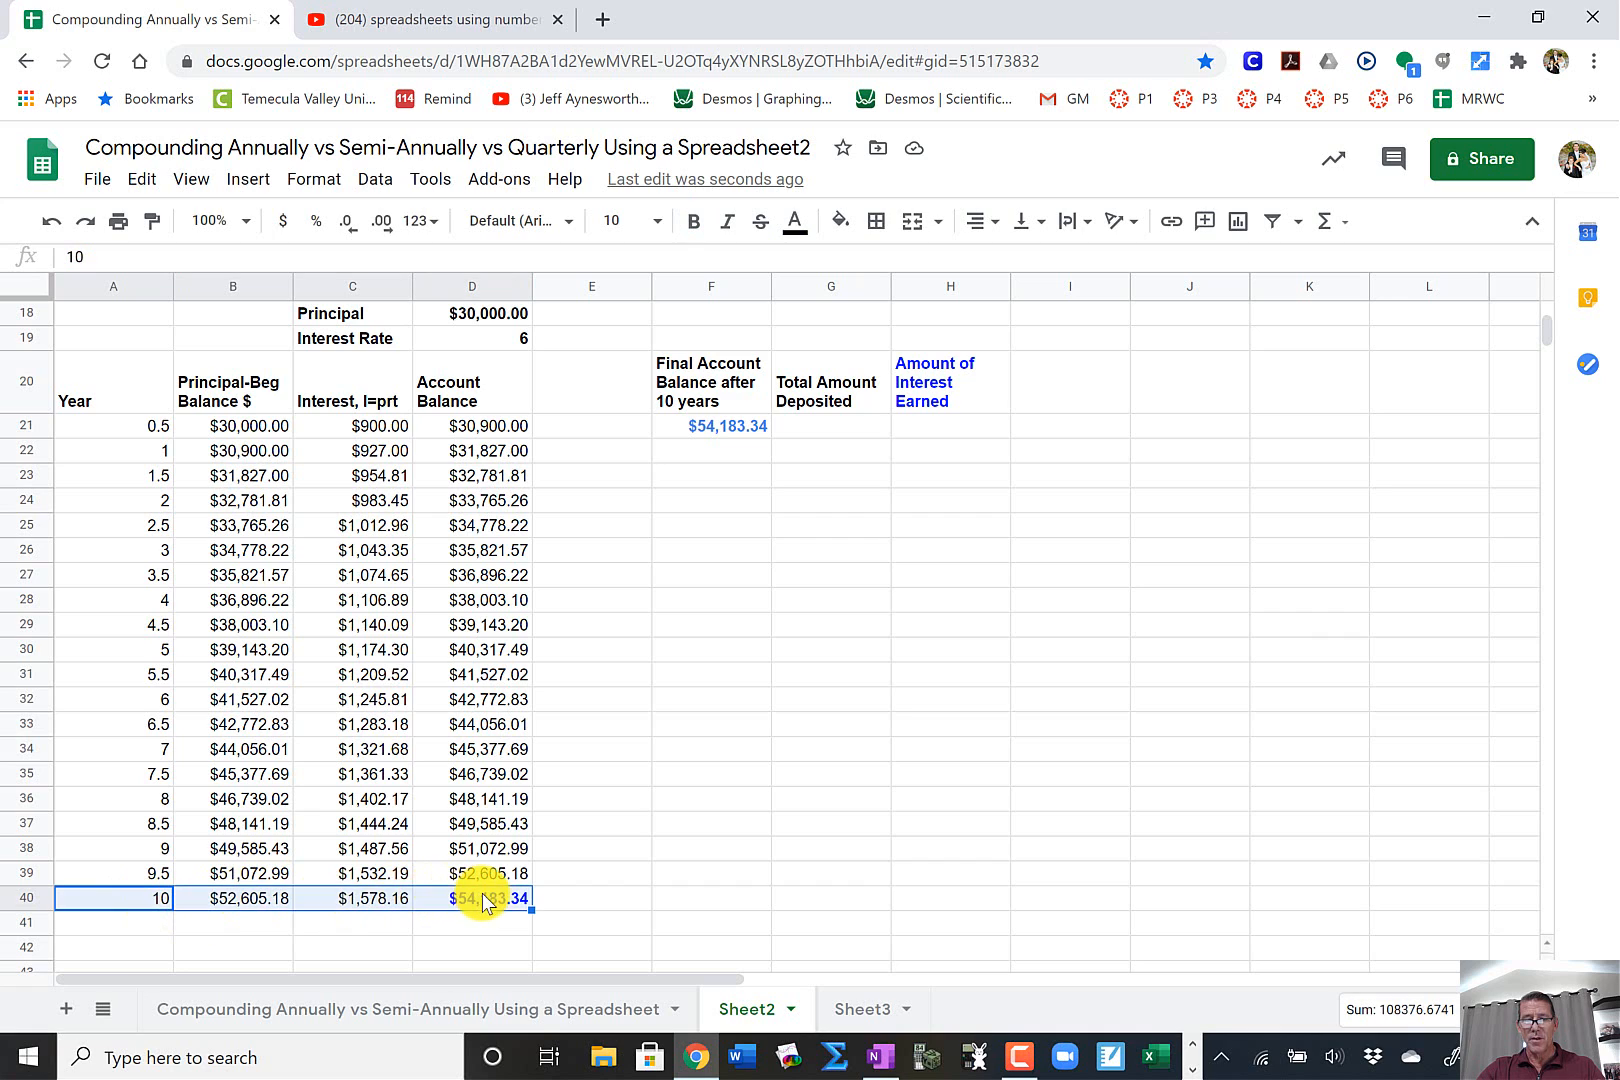
click(252, 897)
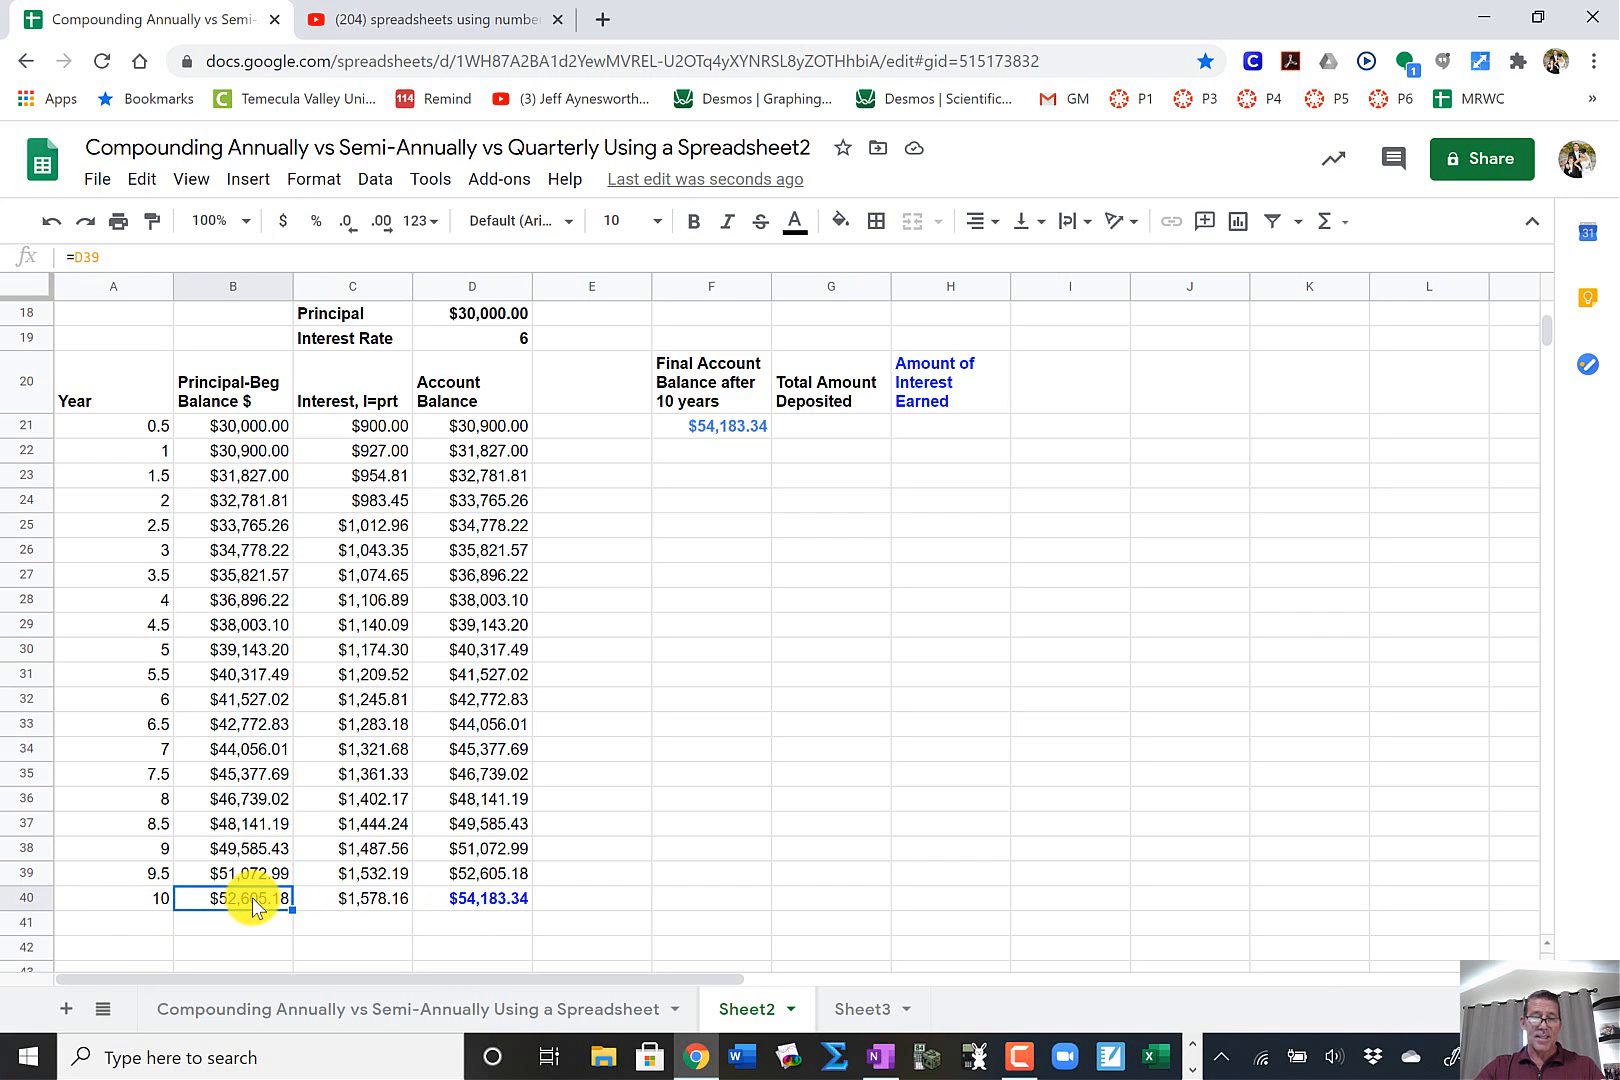
click(367, 903)
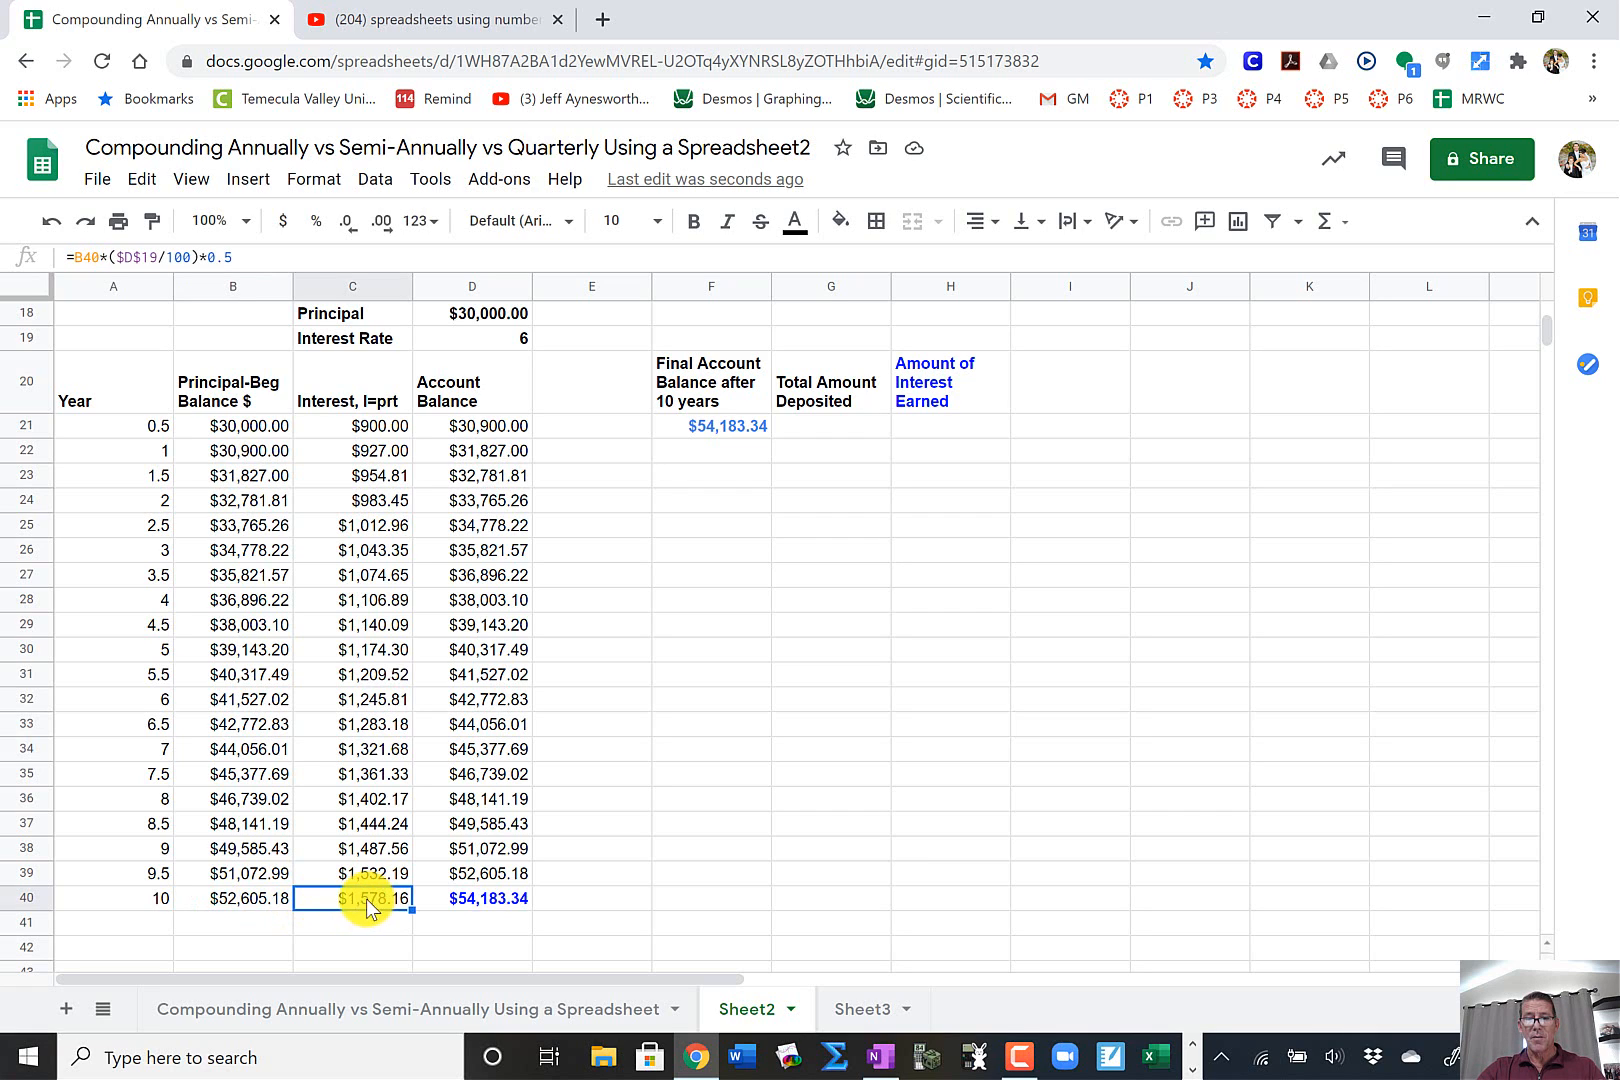
click(490, 903)
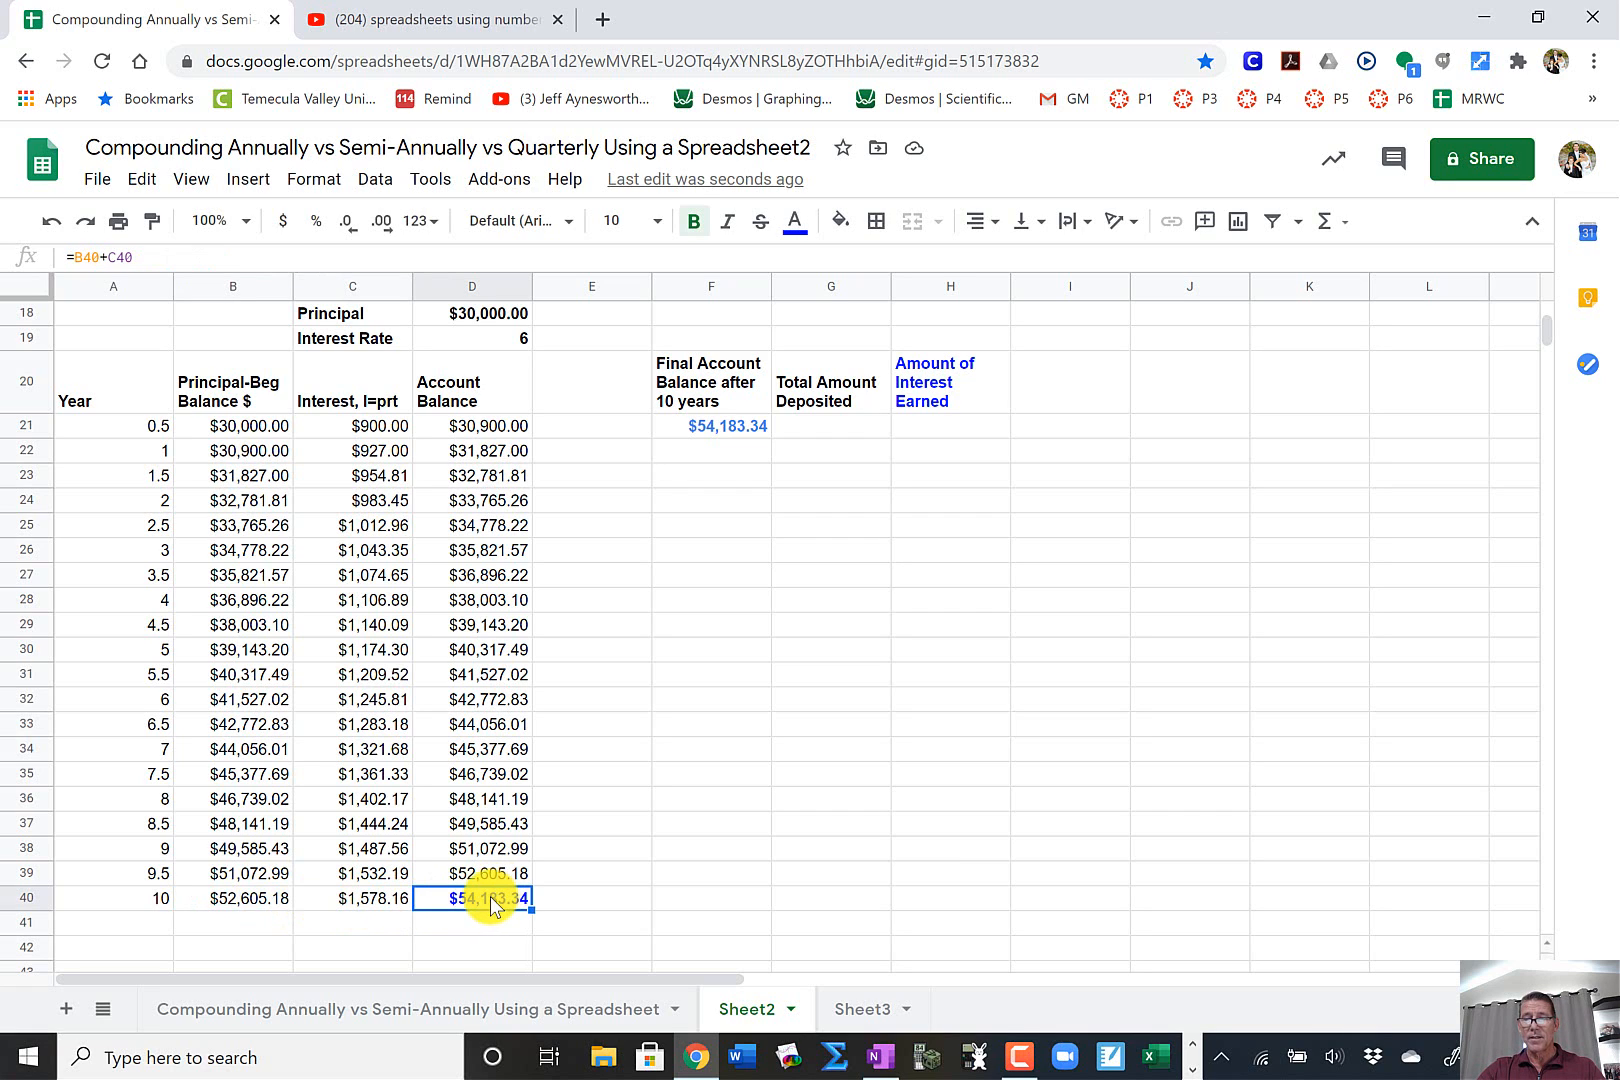
- Fill in the semi-annual Total Amount Deposited in G21 by referencing the principal with =D18
click(821, 421)
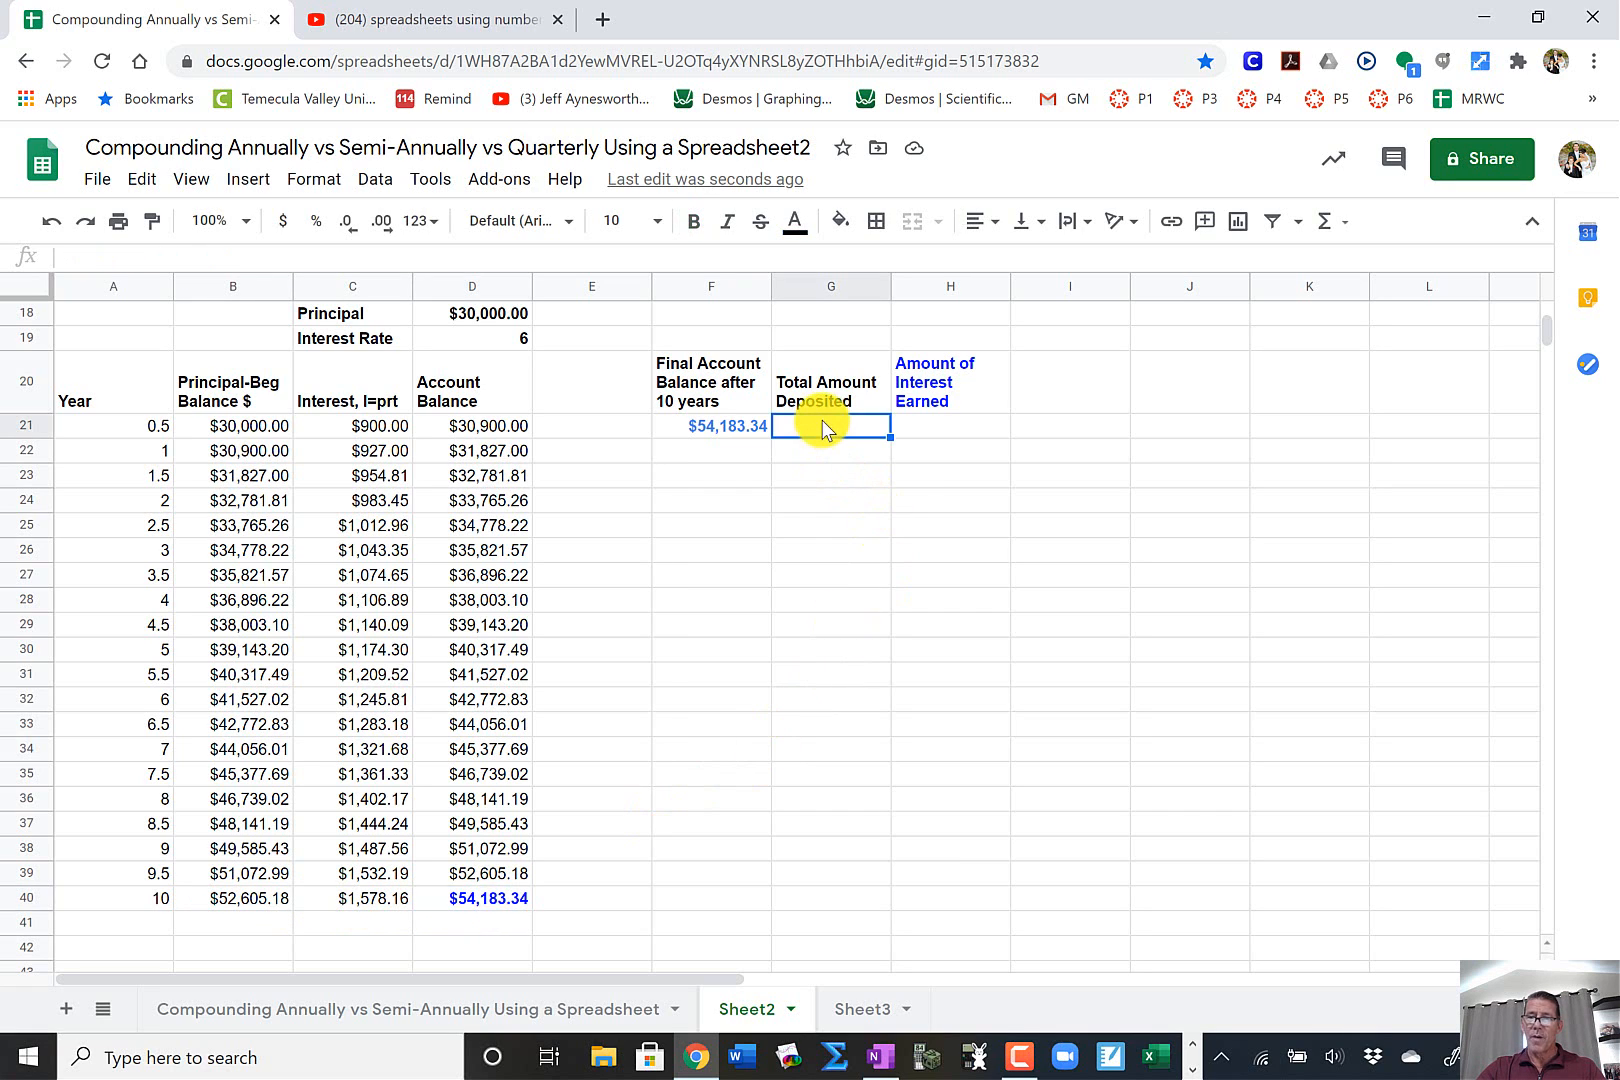
text(=)
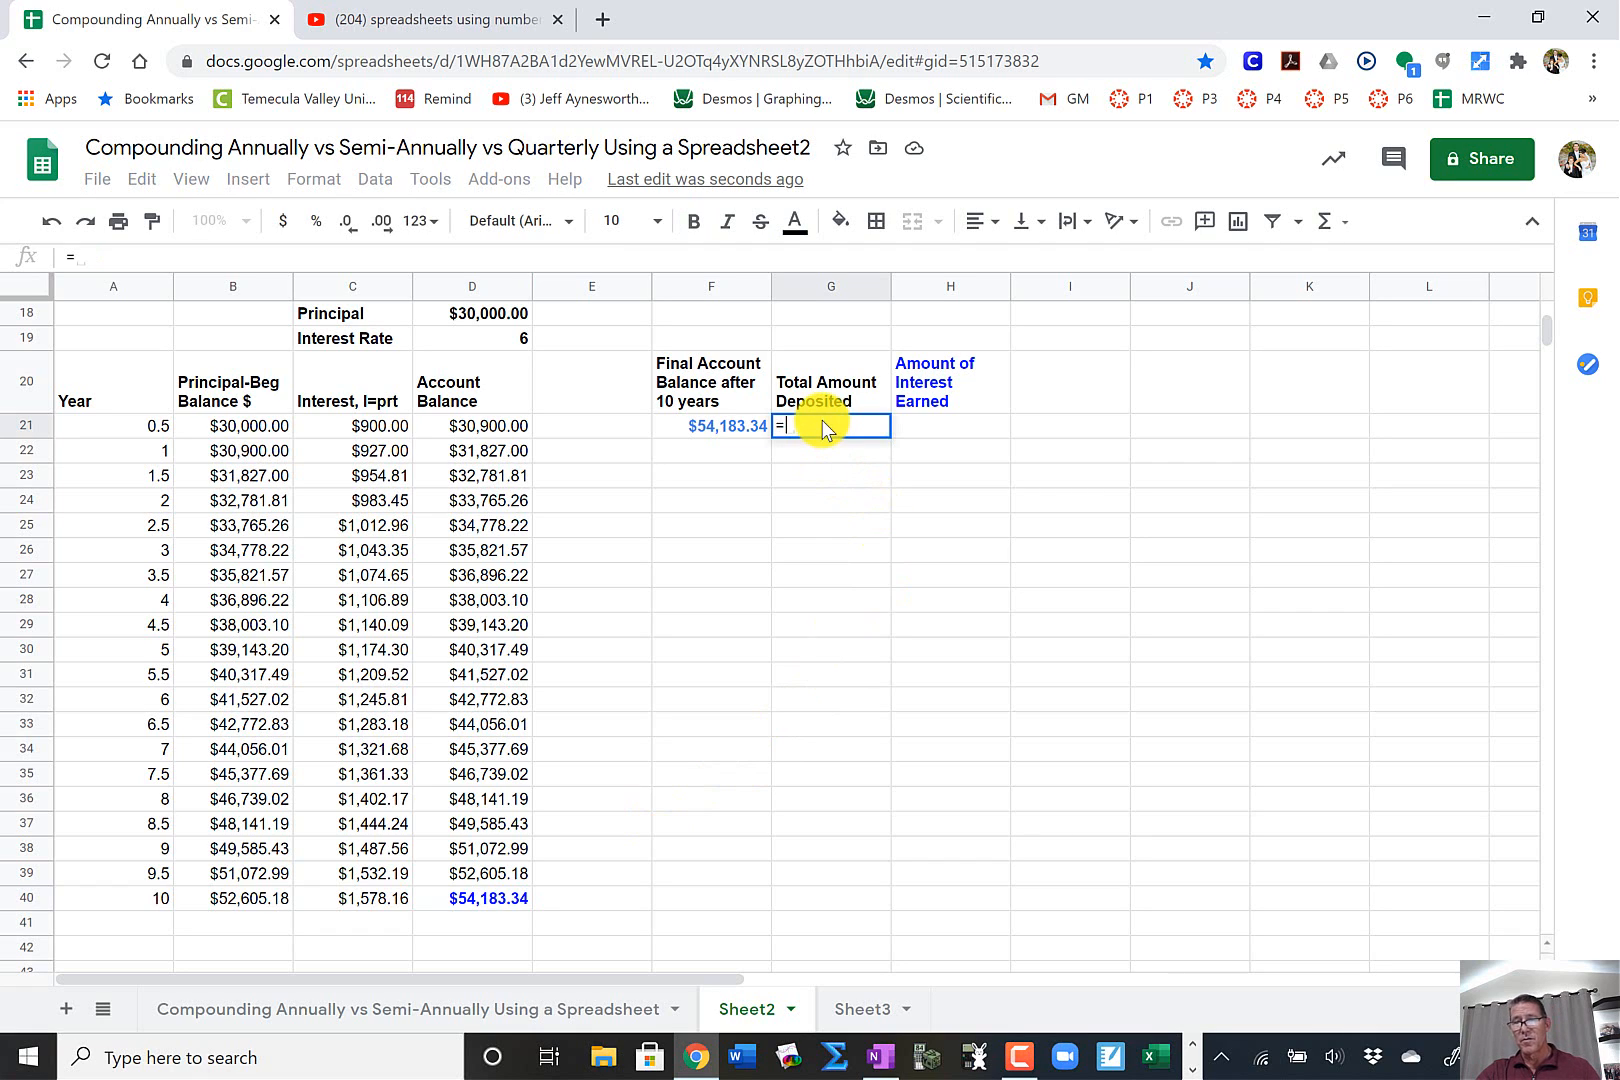
click(484, 318)
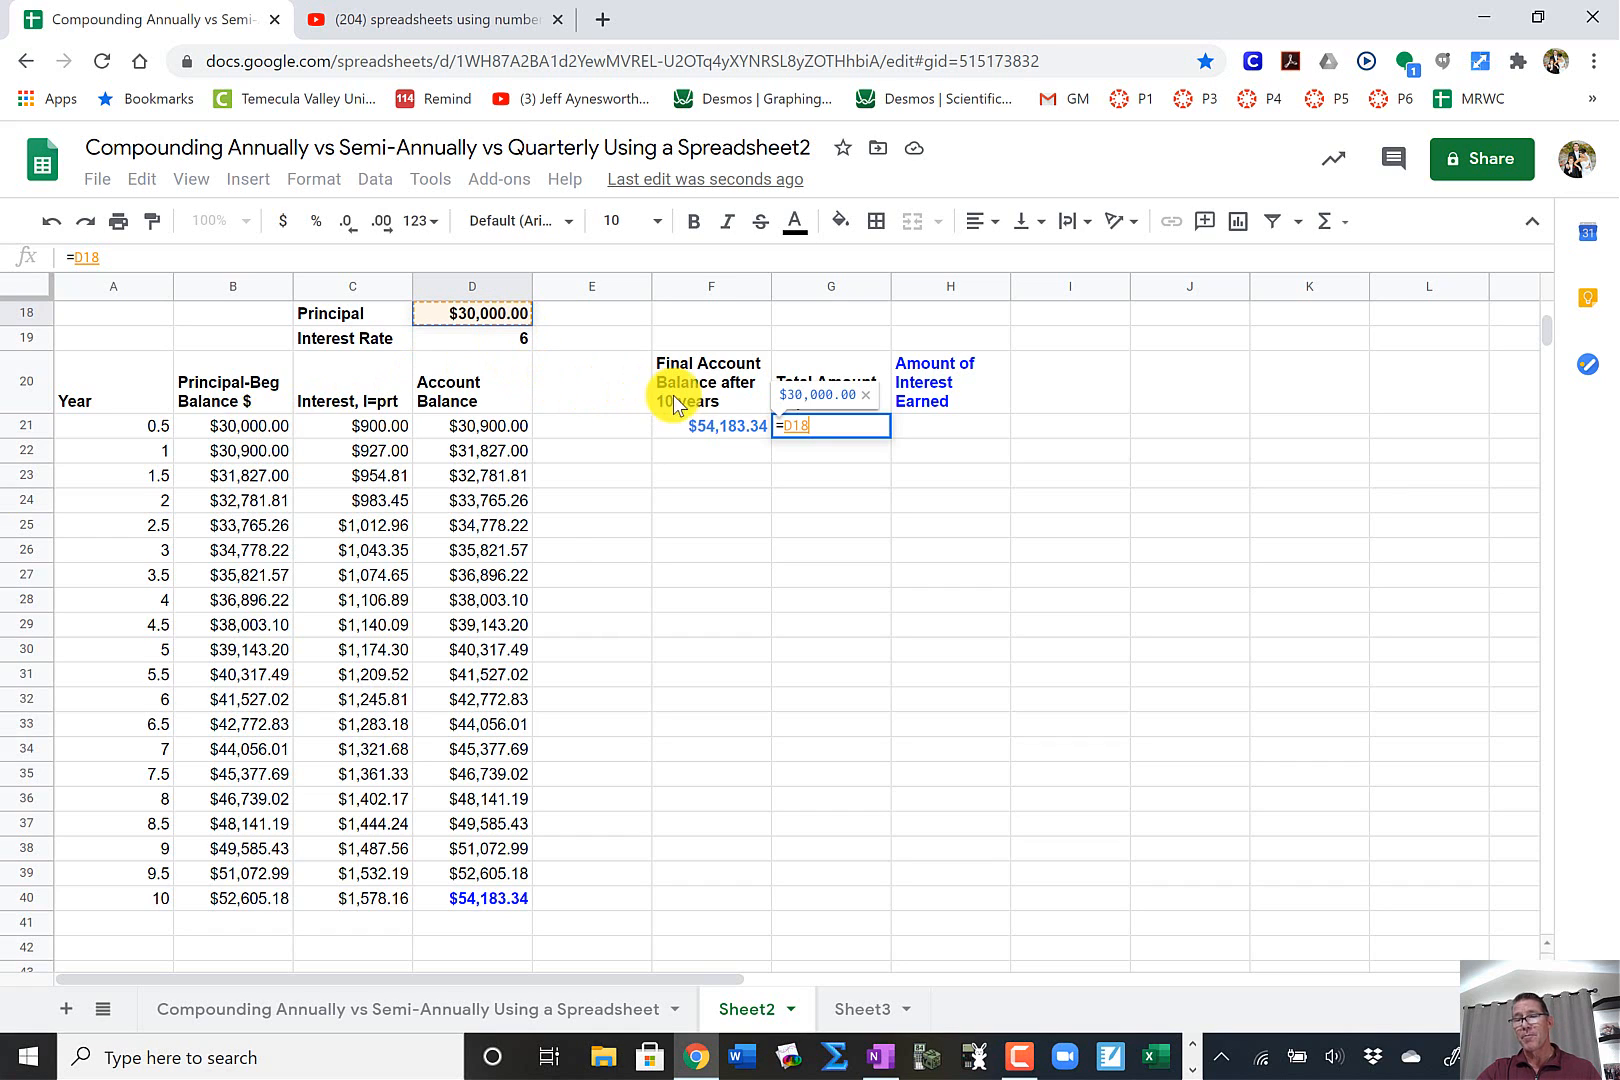
key(Return)
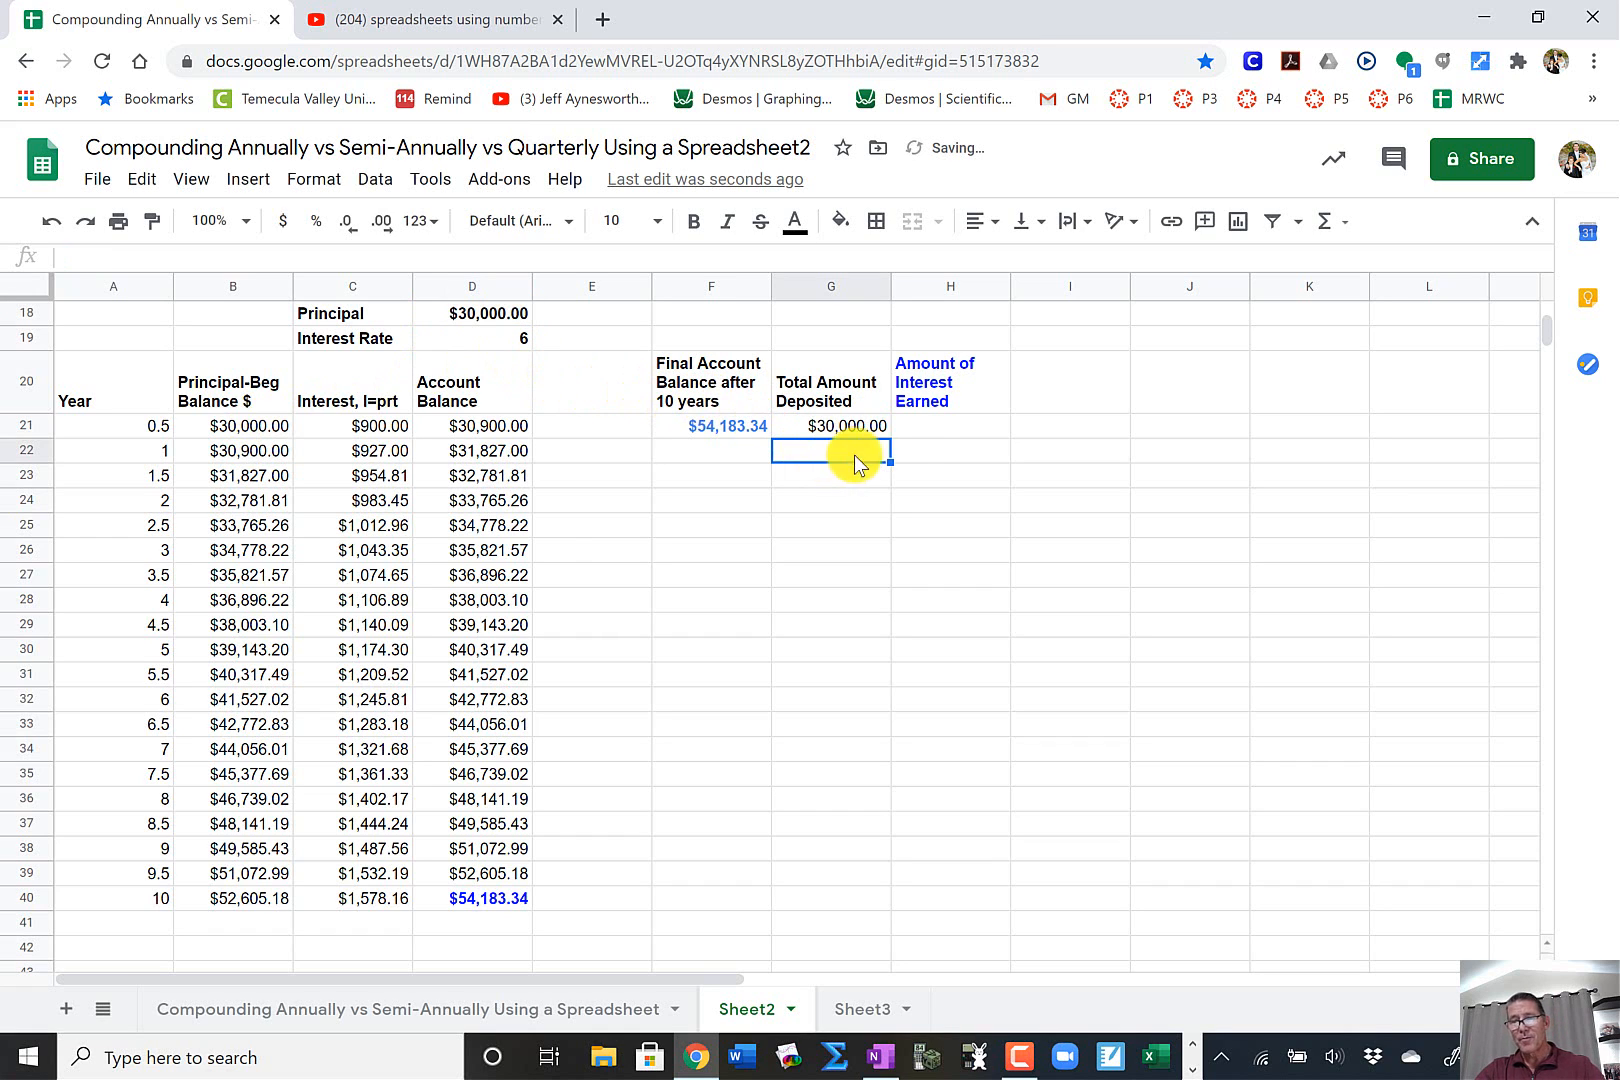
- Calculate the semi-annual interest earned in H21 as final balance minus deposit, =F21-G21
click(917, 422)
scroll(900, 470, up, 2)
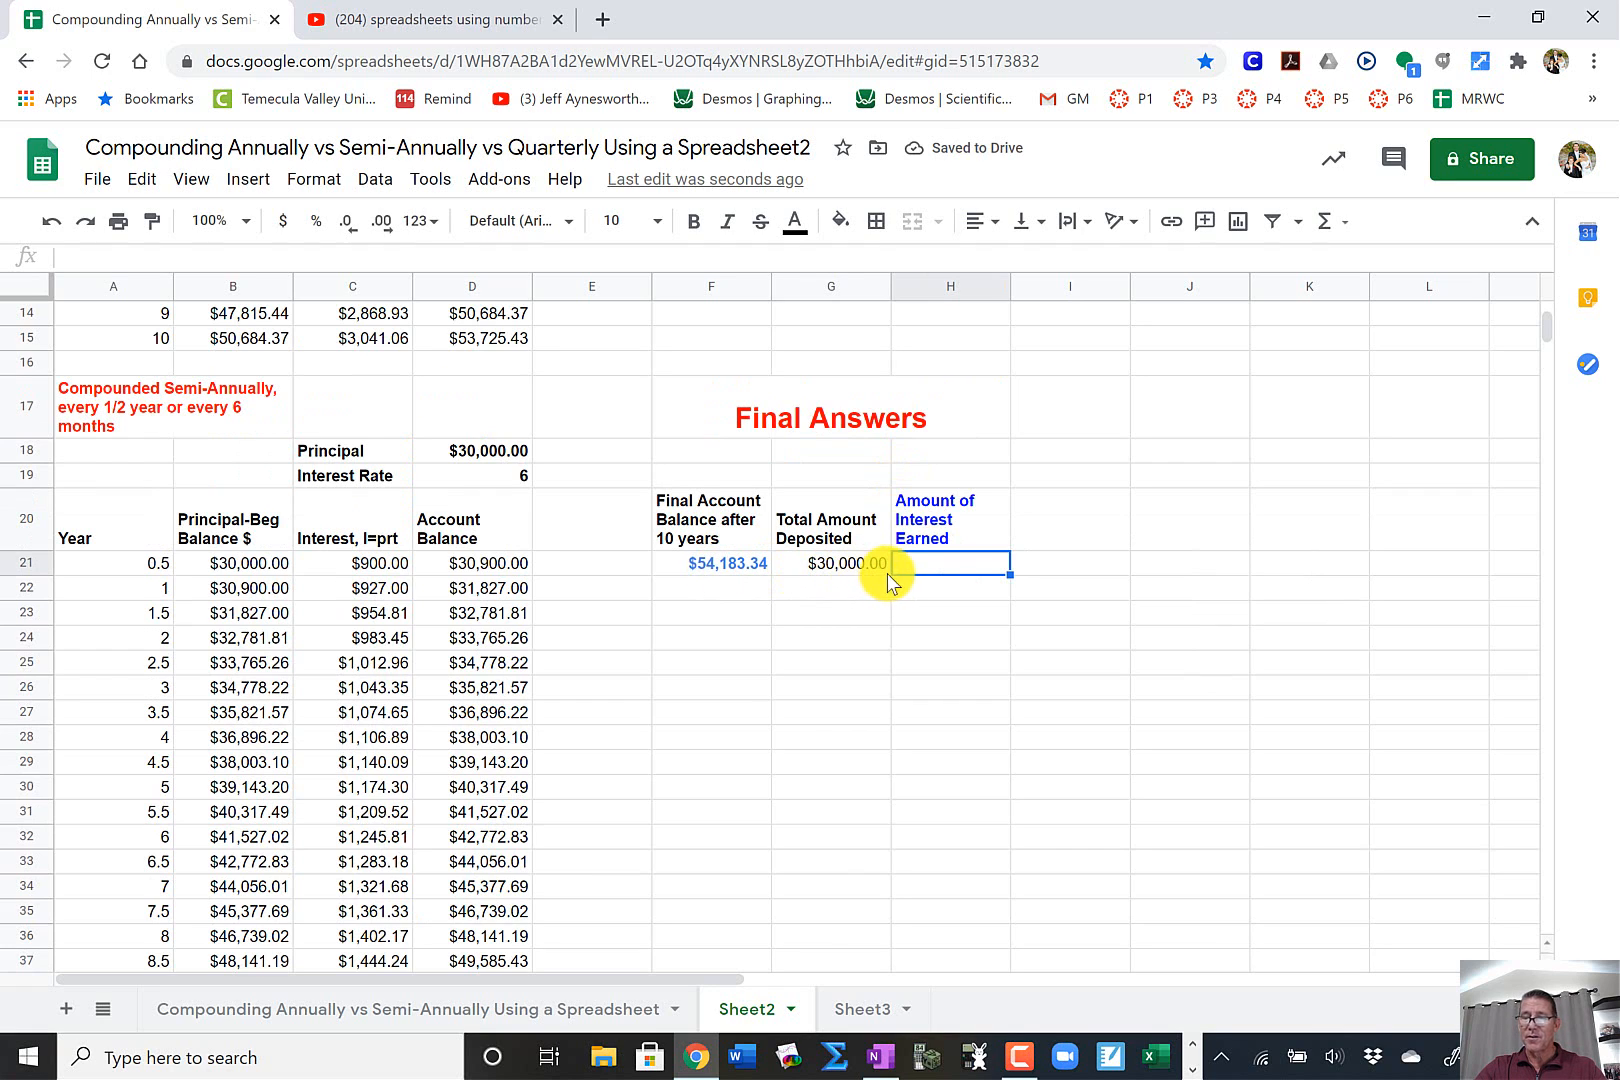
text(=)
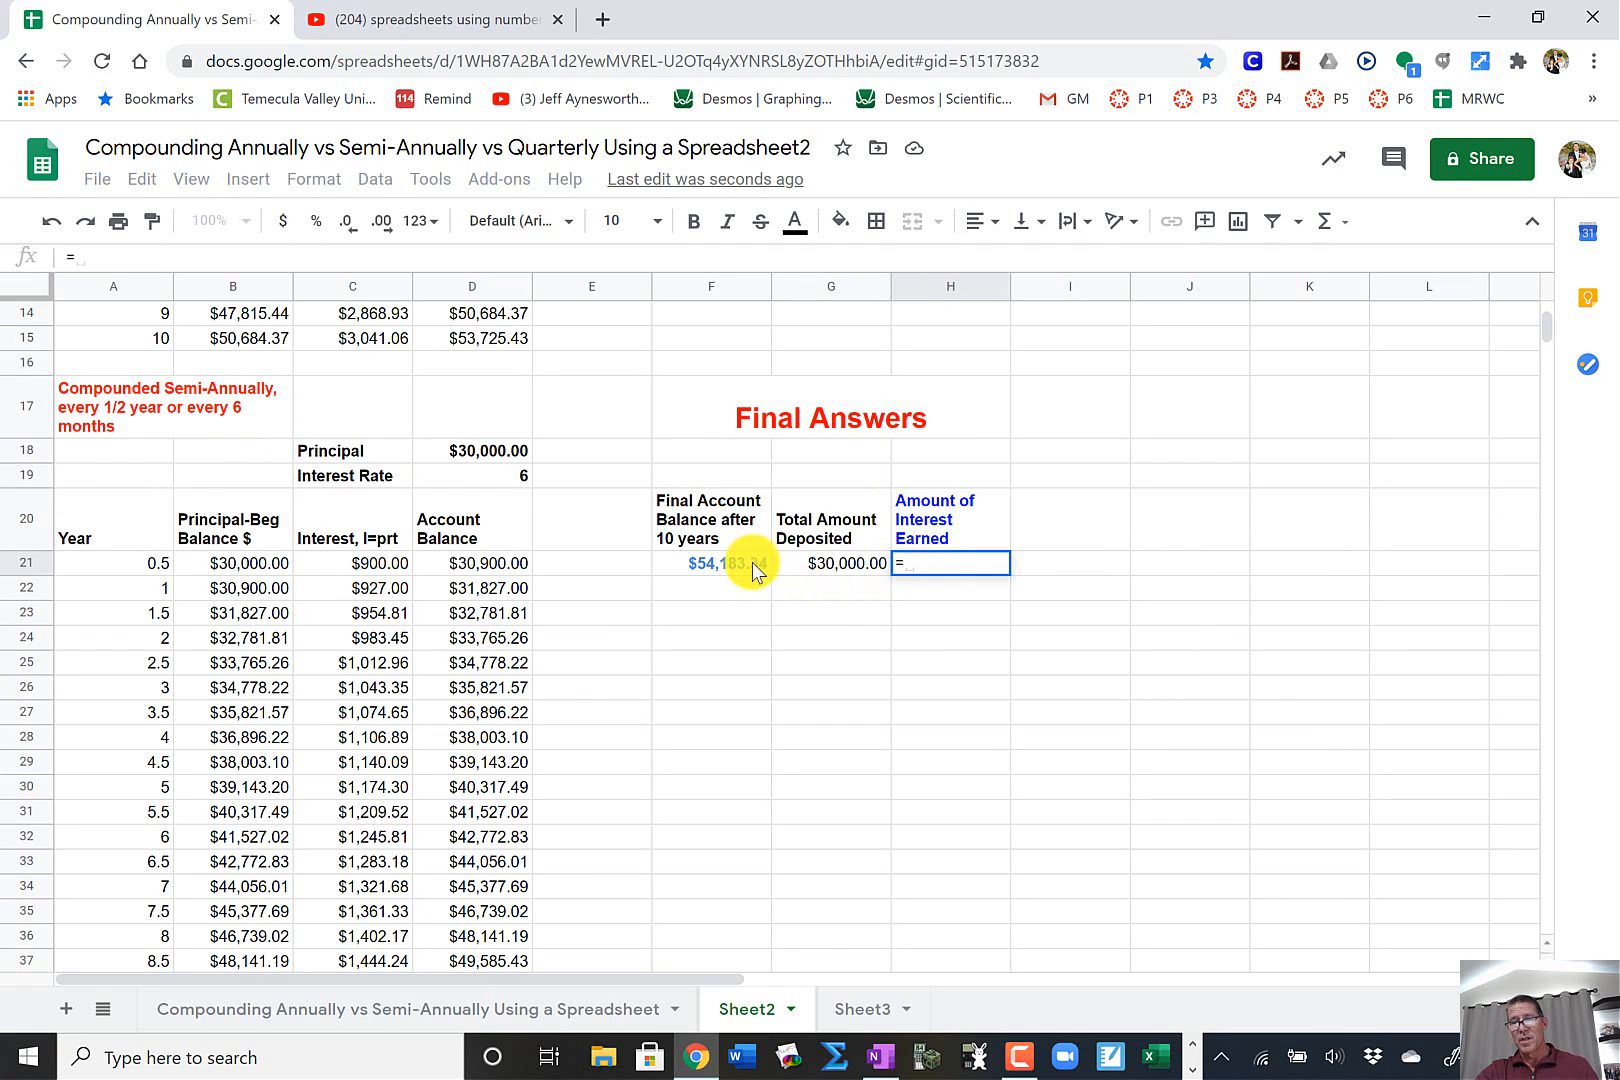
click(752, 571)
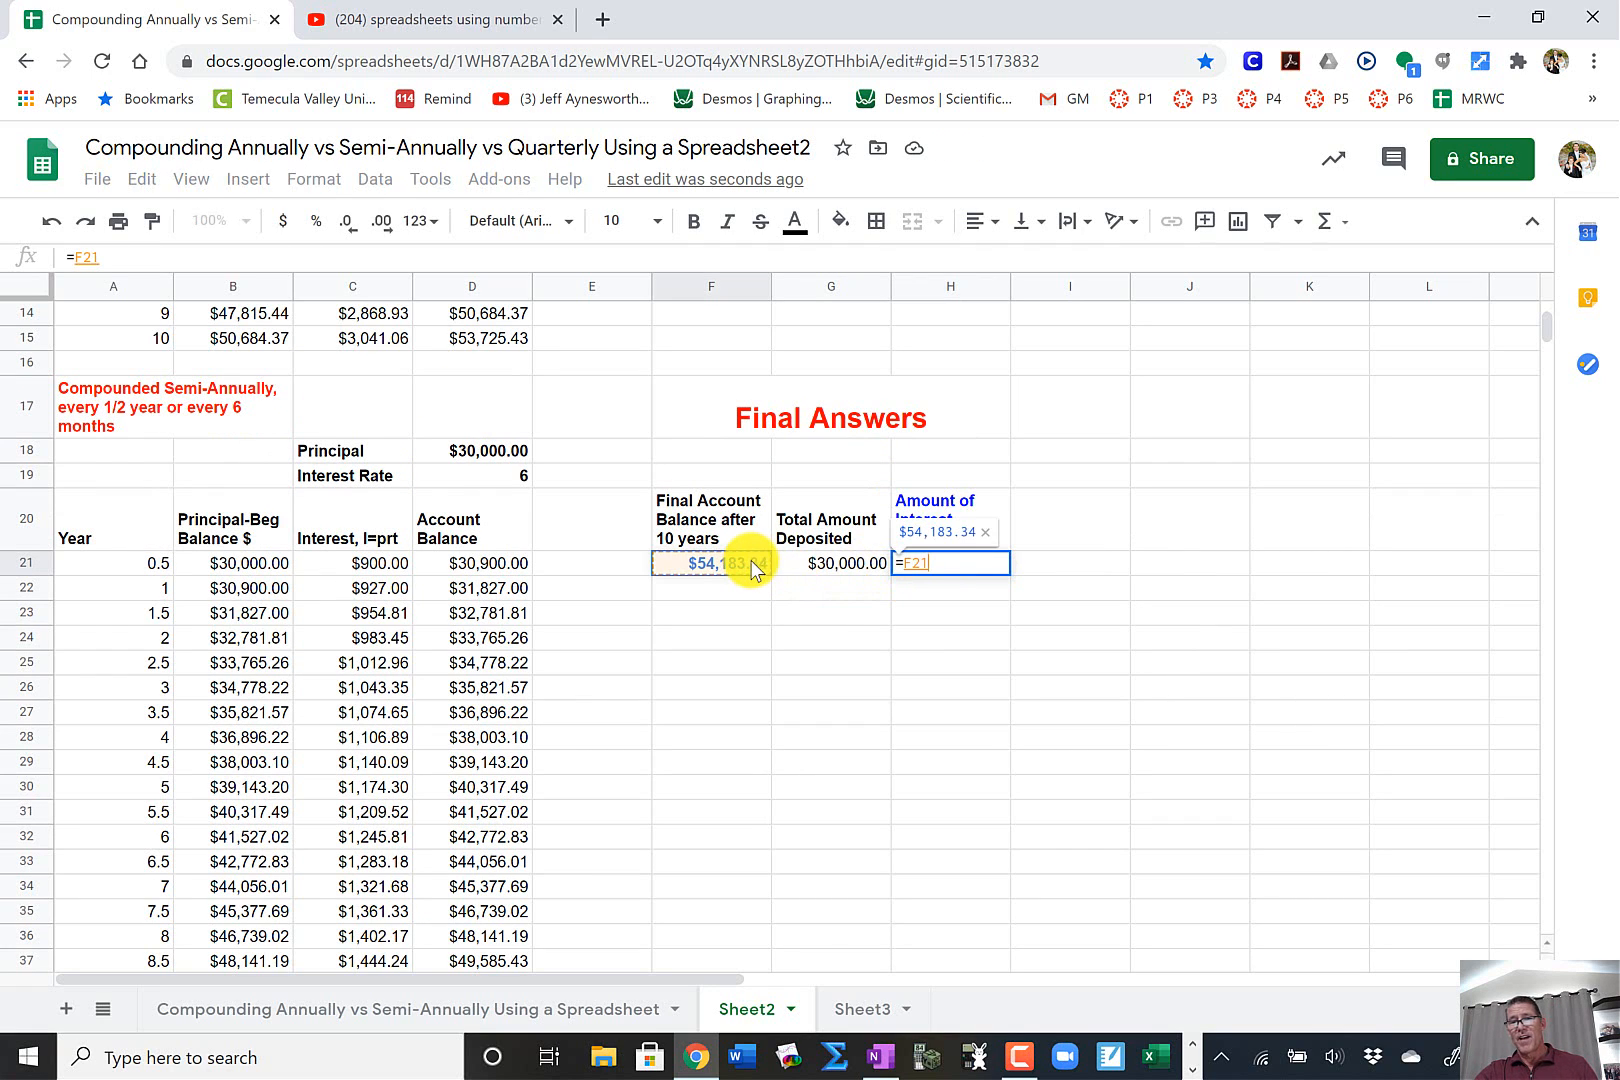
text(-)
click(837, 564)
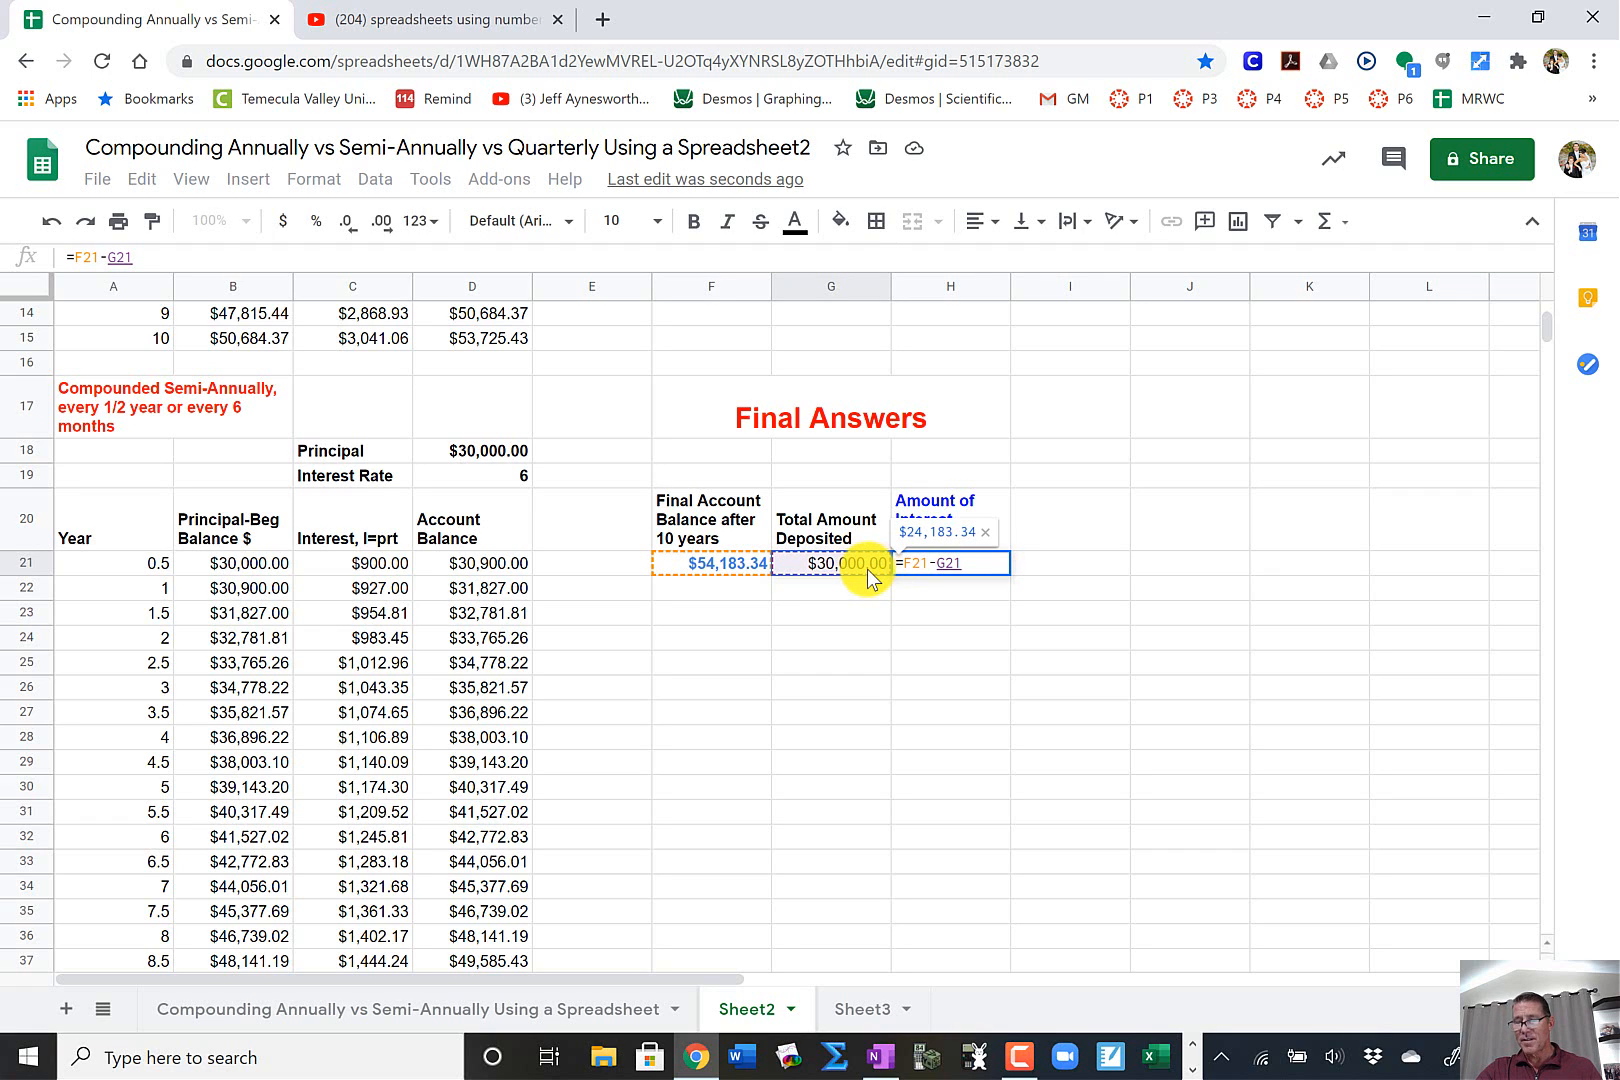
key(Return)
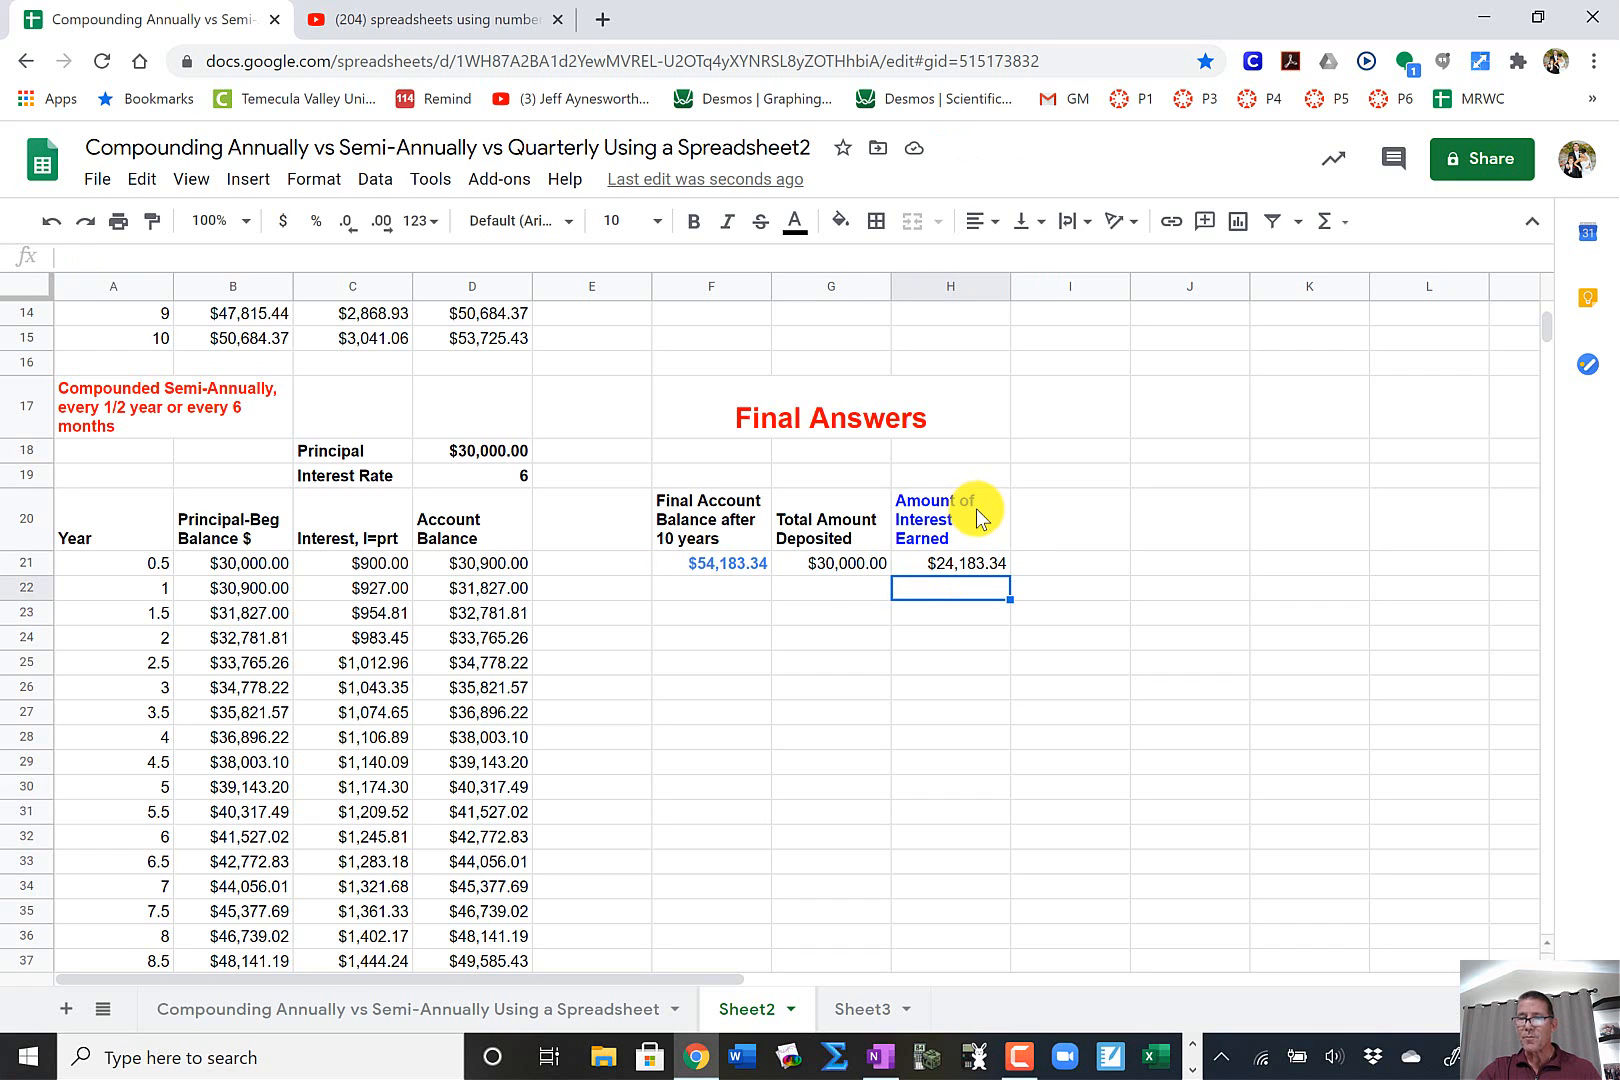
- Set the sheet zoom to 90% and compare the annual and semi-annual interest earned in H6 and H21
scroll(990, 518, up, 3)
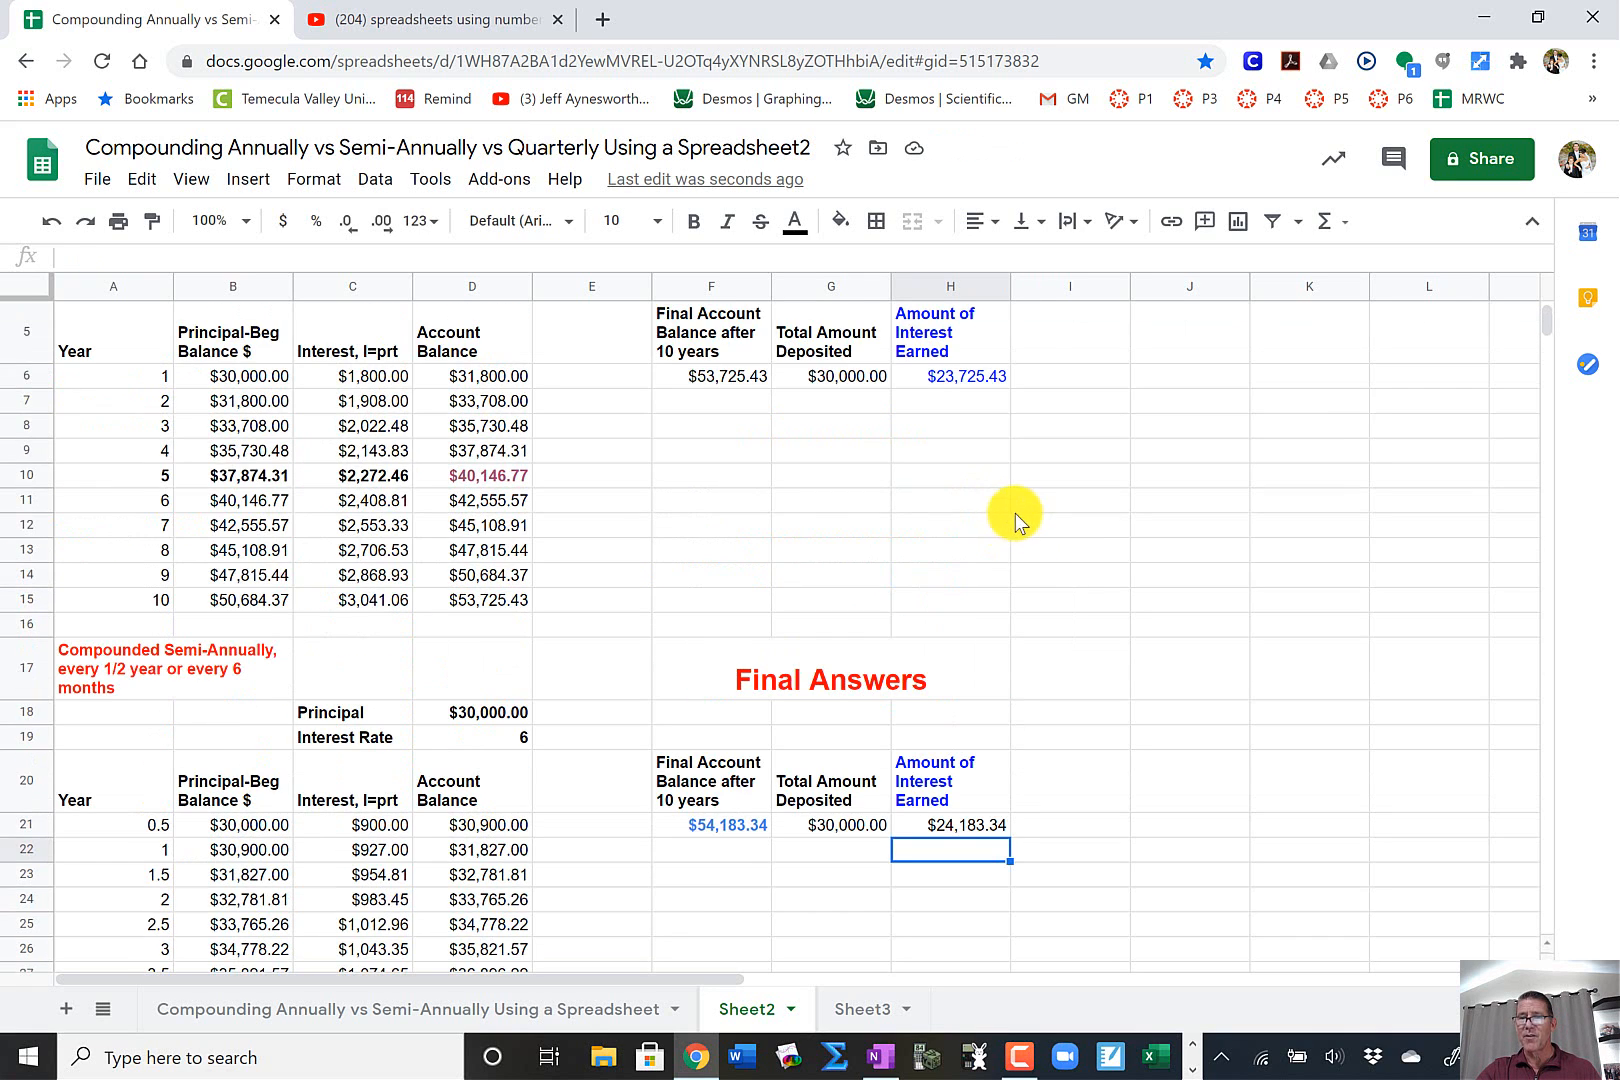
scroll(568, 446, up, 2)
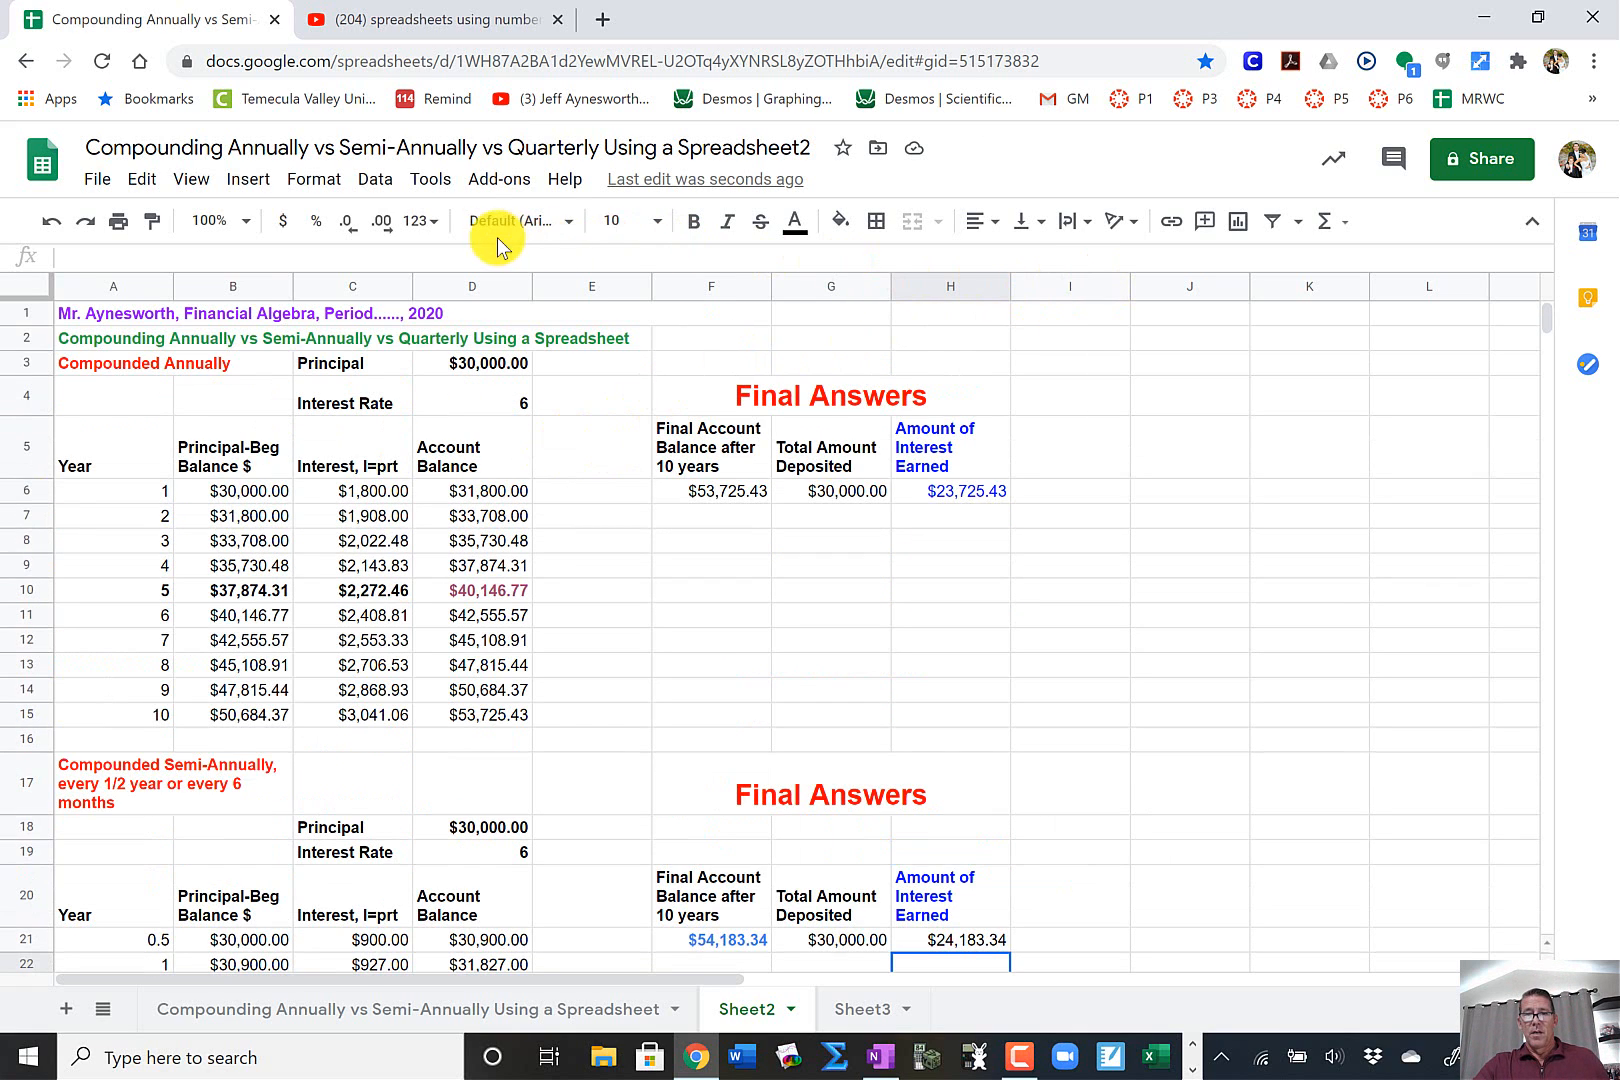
click(231, 221)
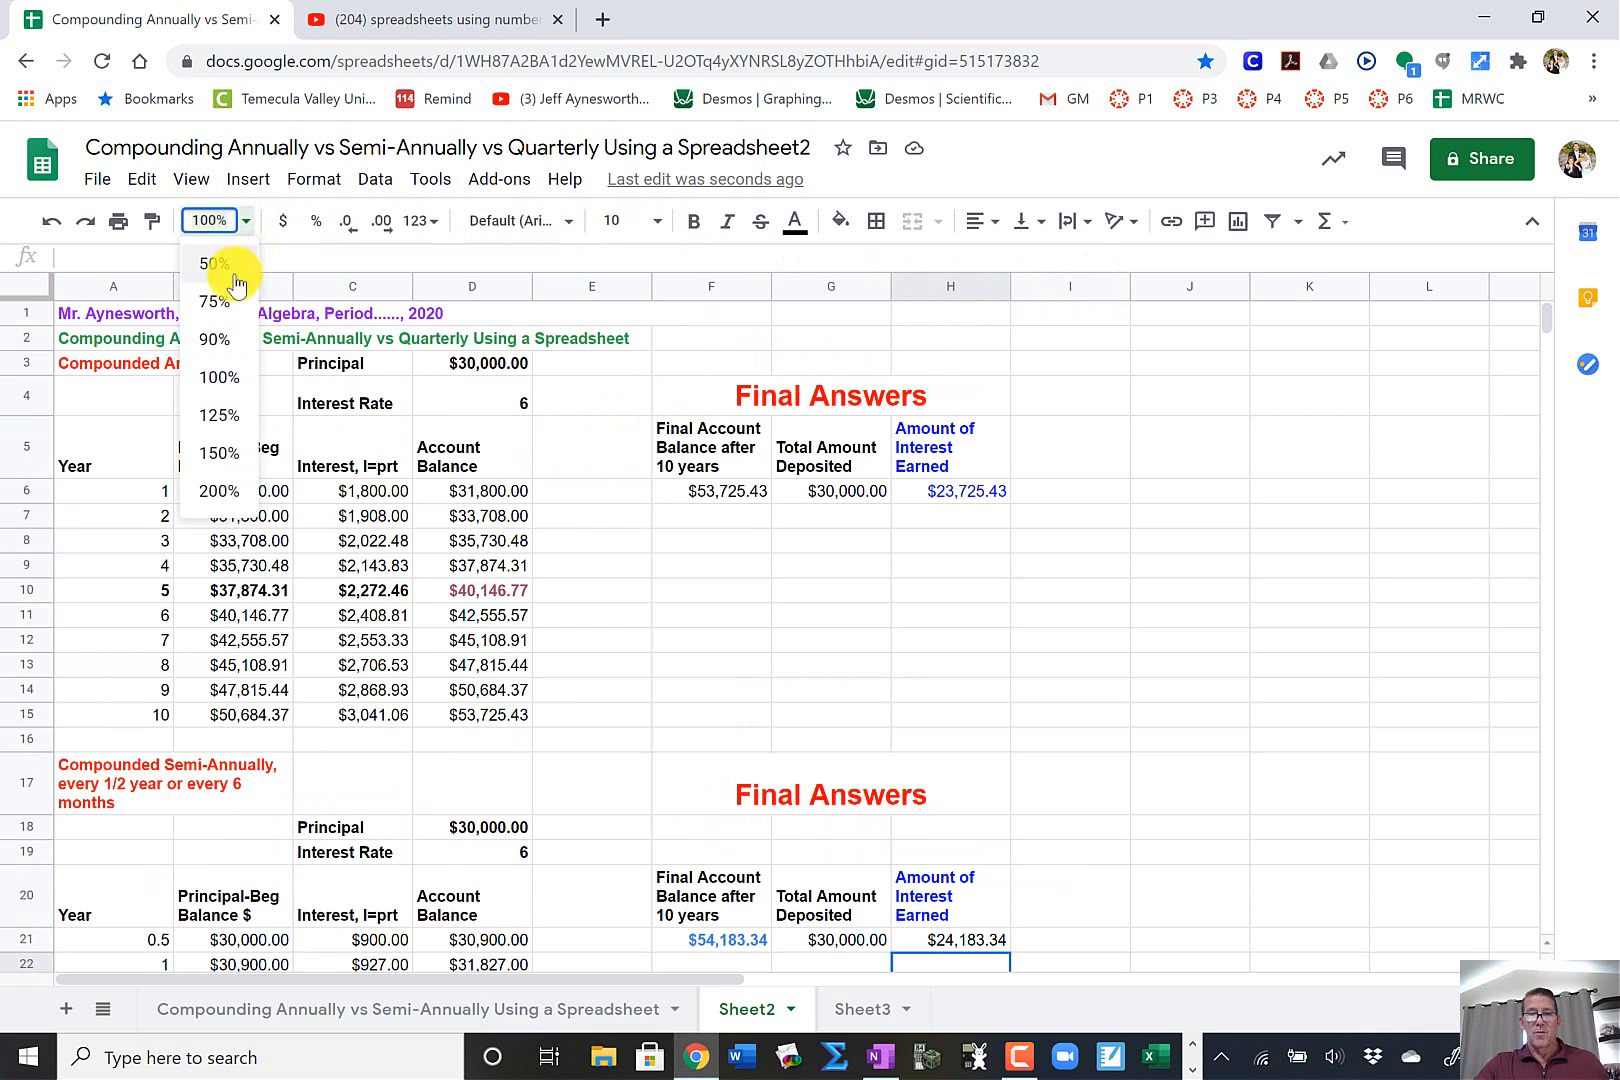
click(216, 340)
click(1057, 444)
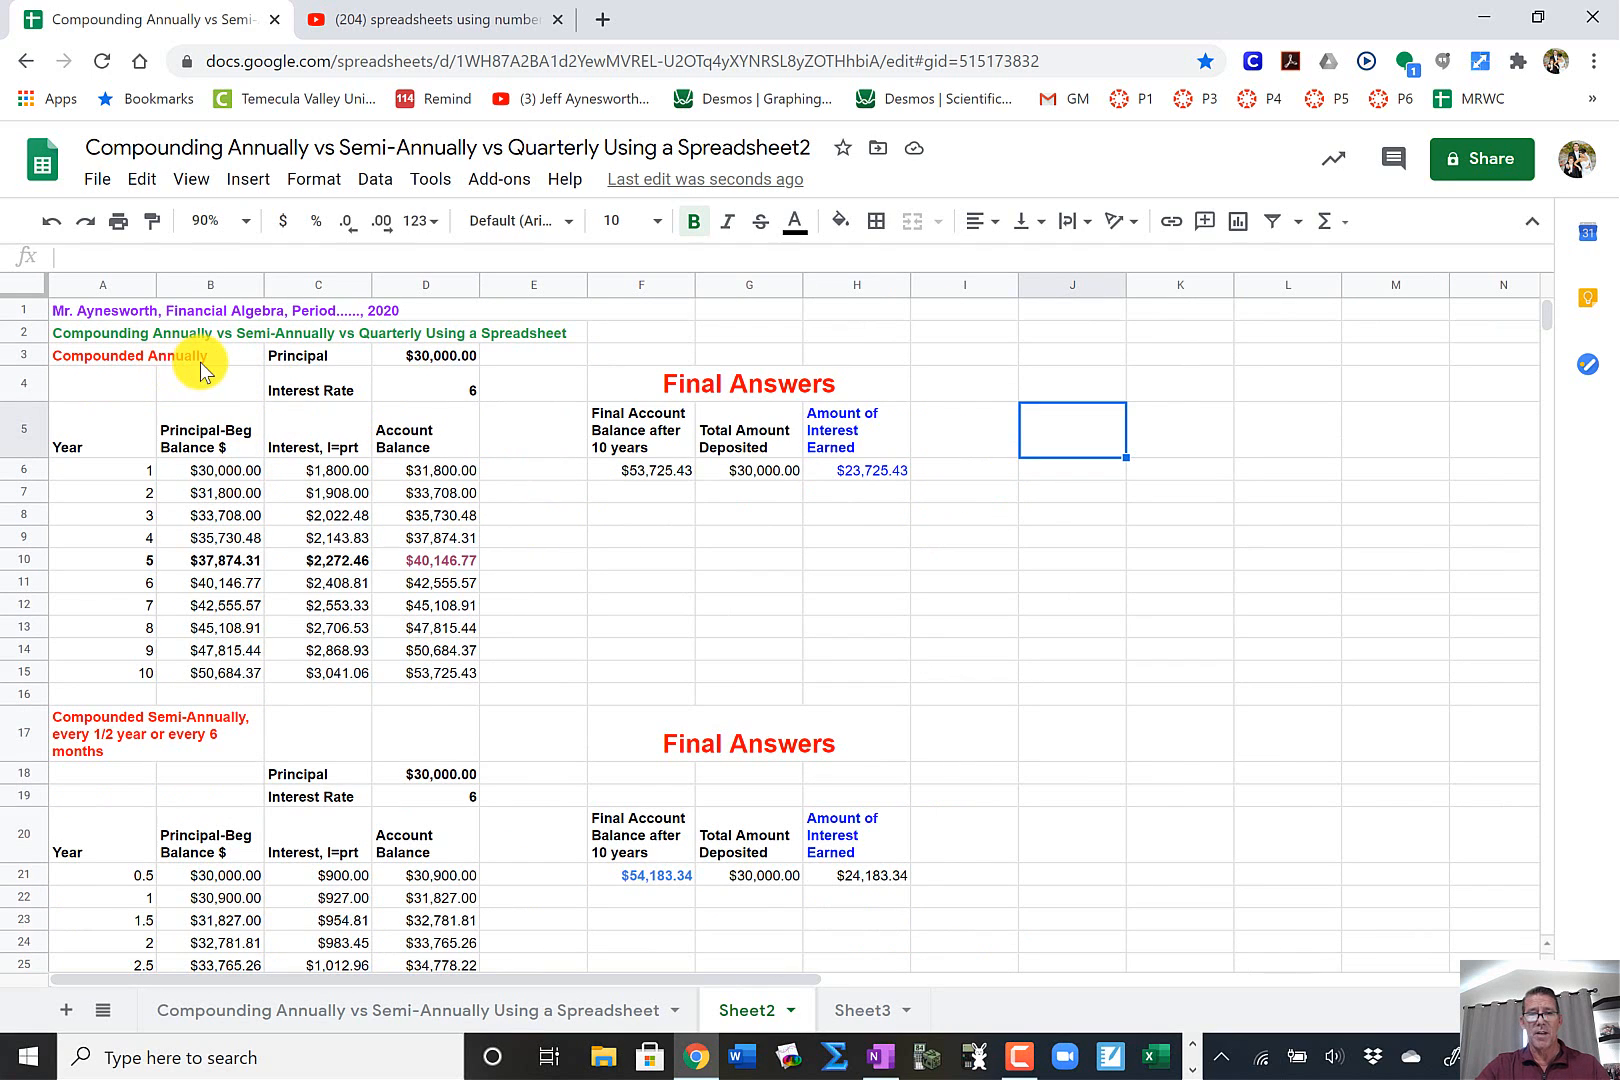
click(872, 474)
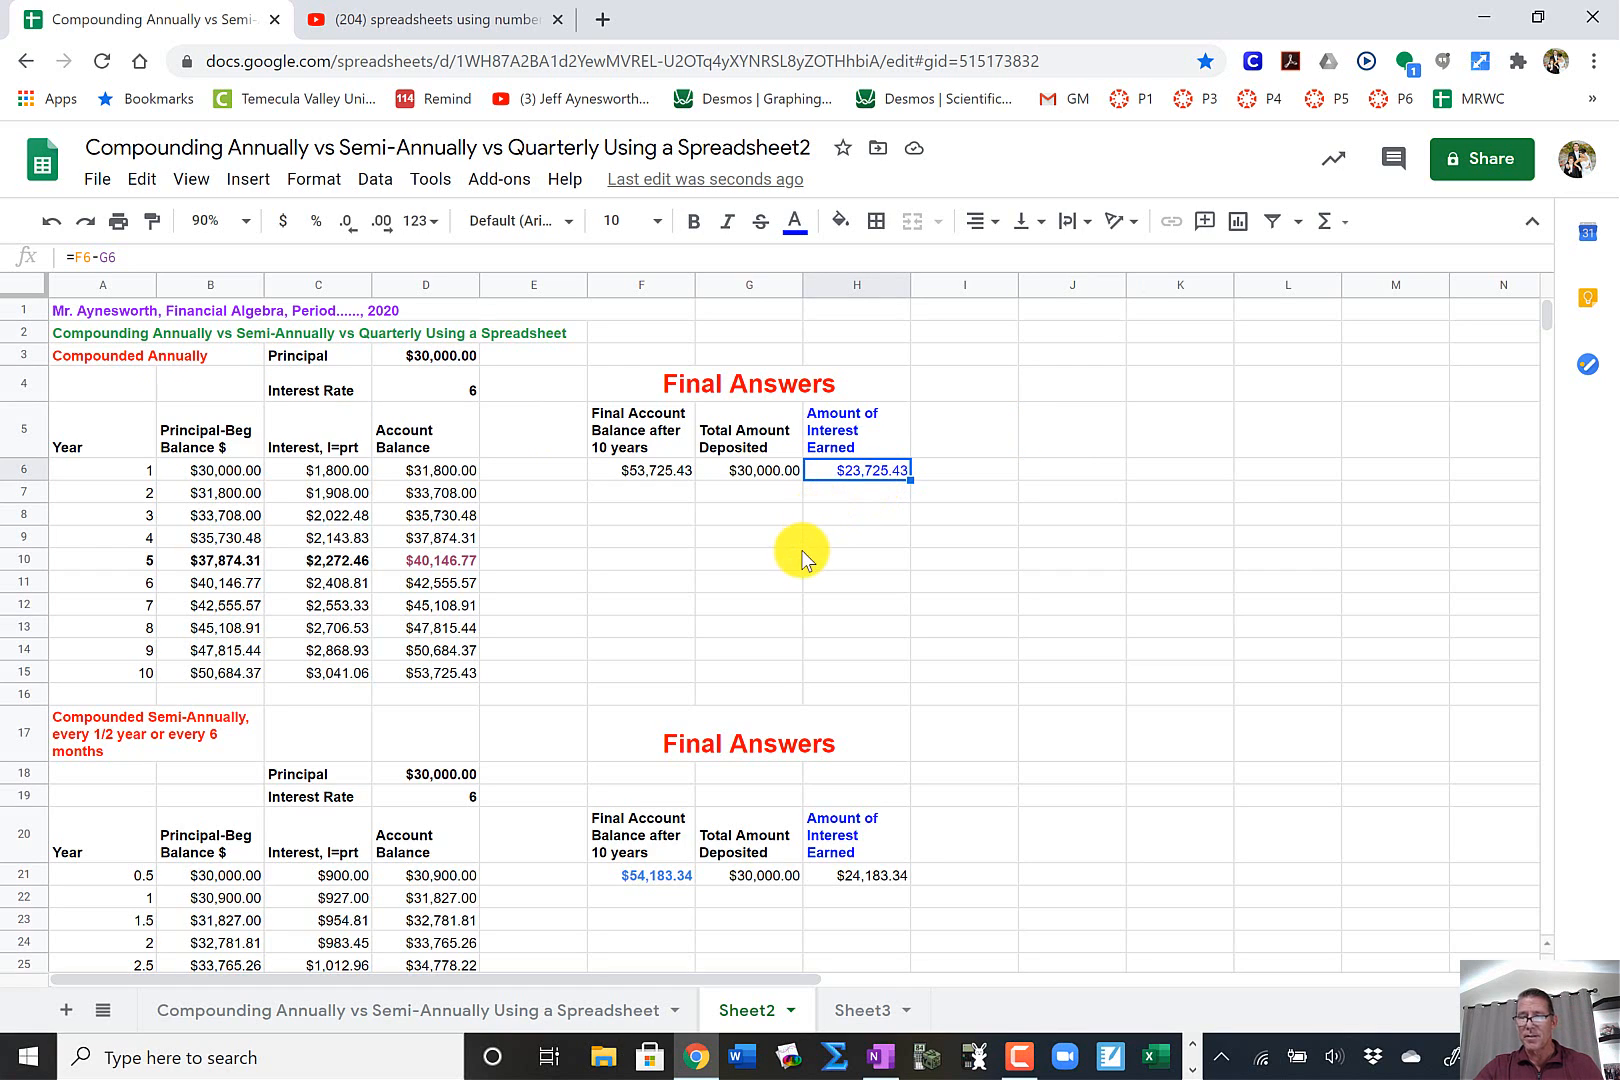
click(855, 878)
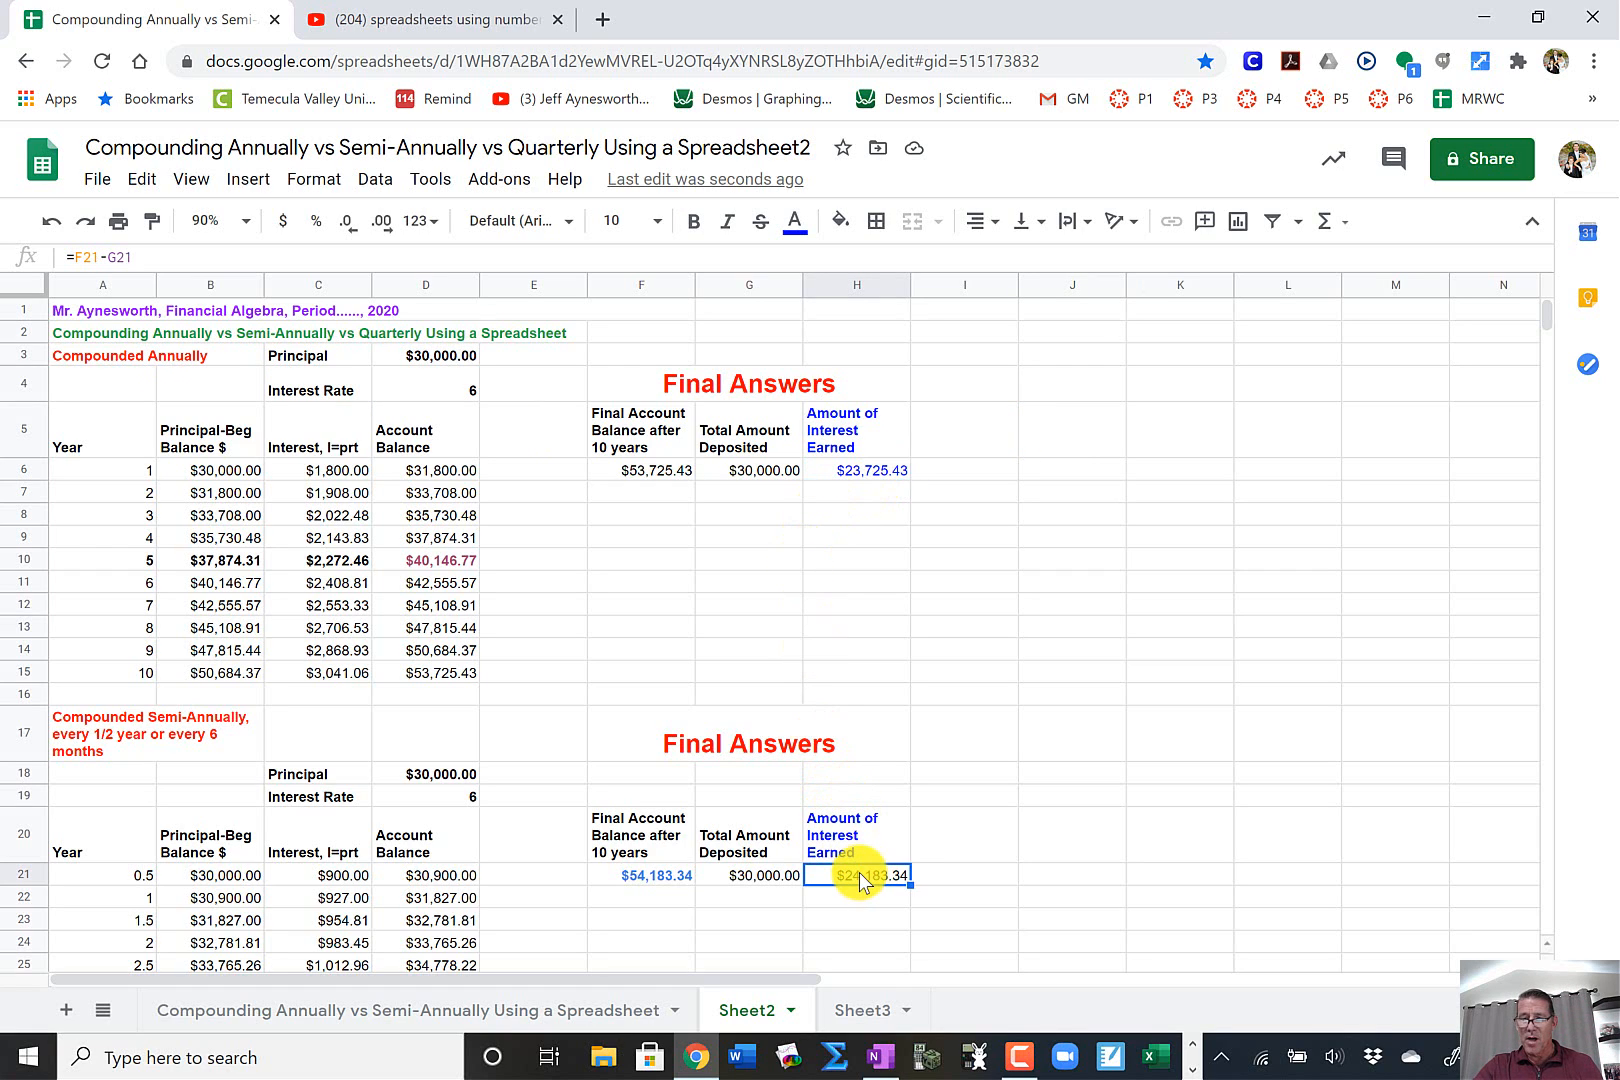
- Highlight the annual Amount of Interest Earned heading and value in H5:H6 with a yellow fill
click(868, 430)
shift+click(880, 480)
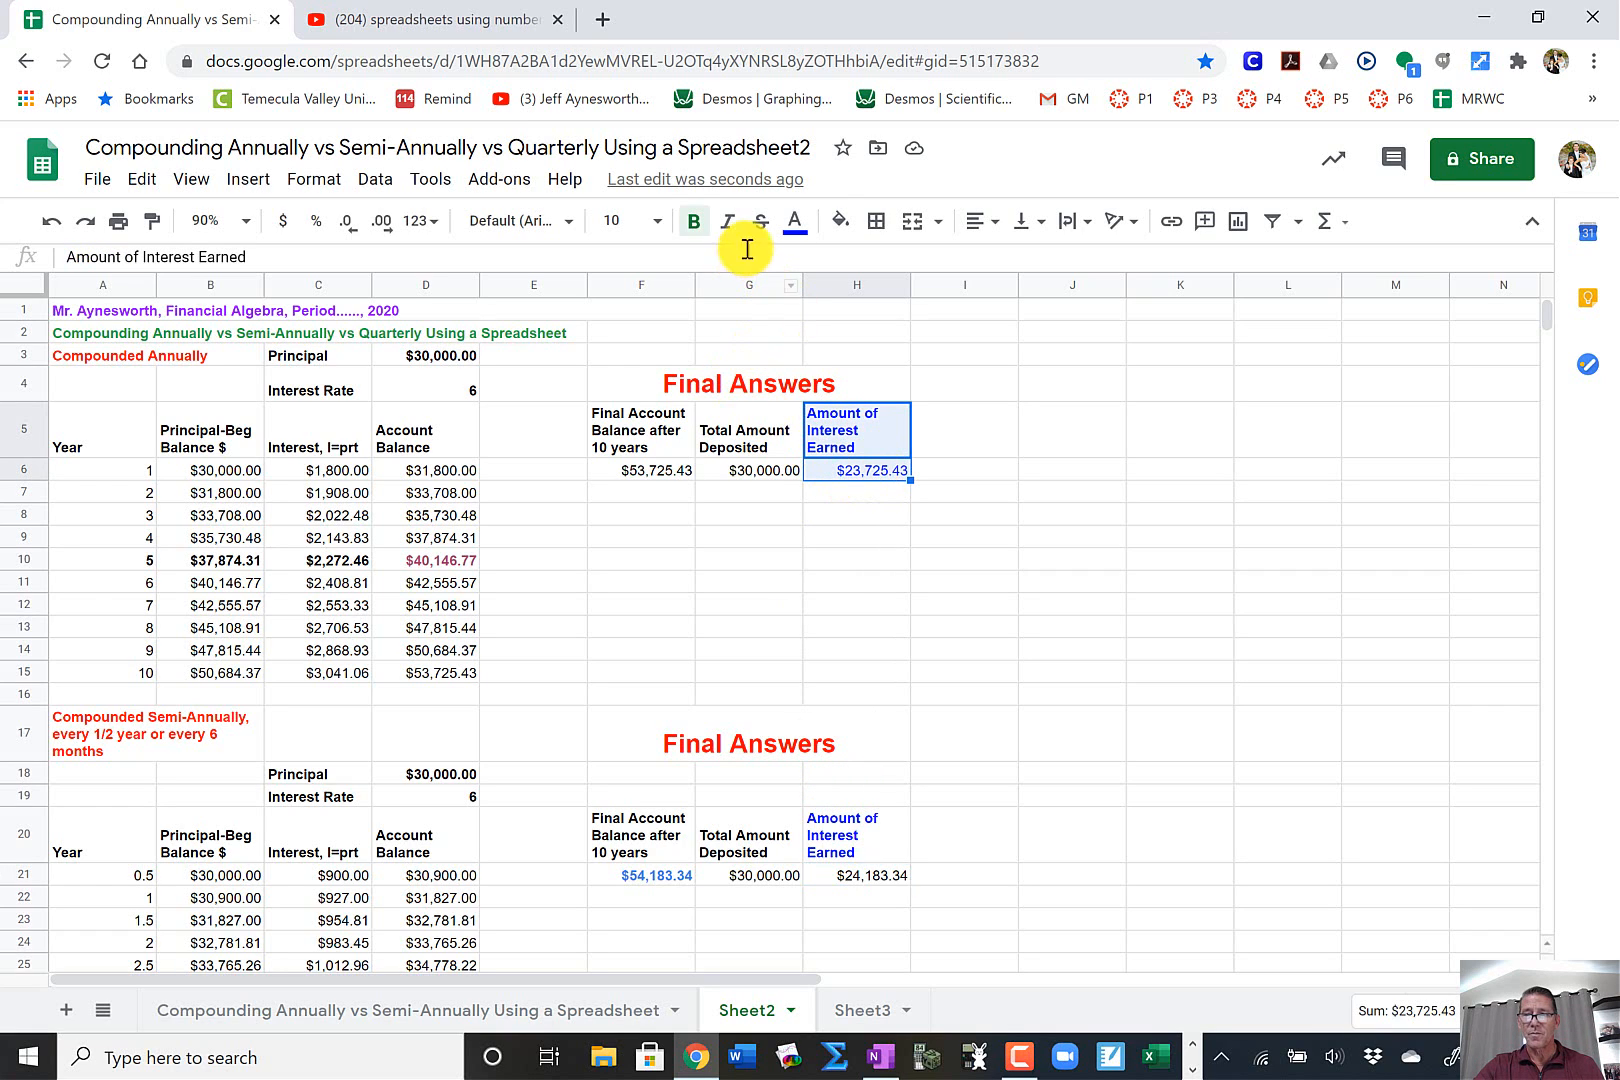
click(845, 228)
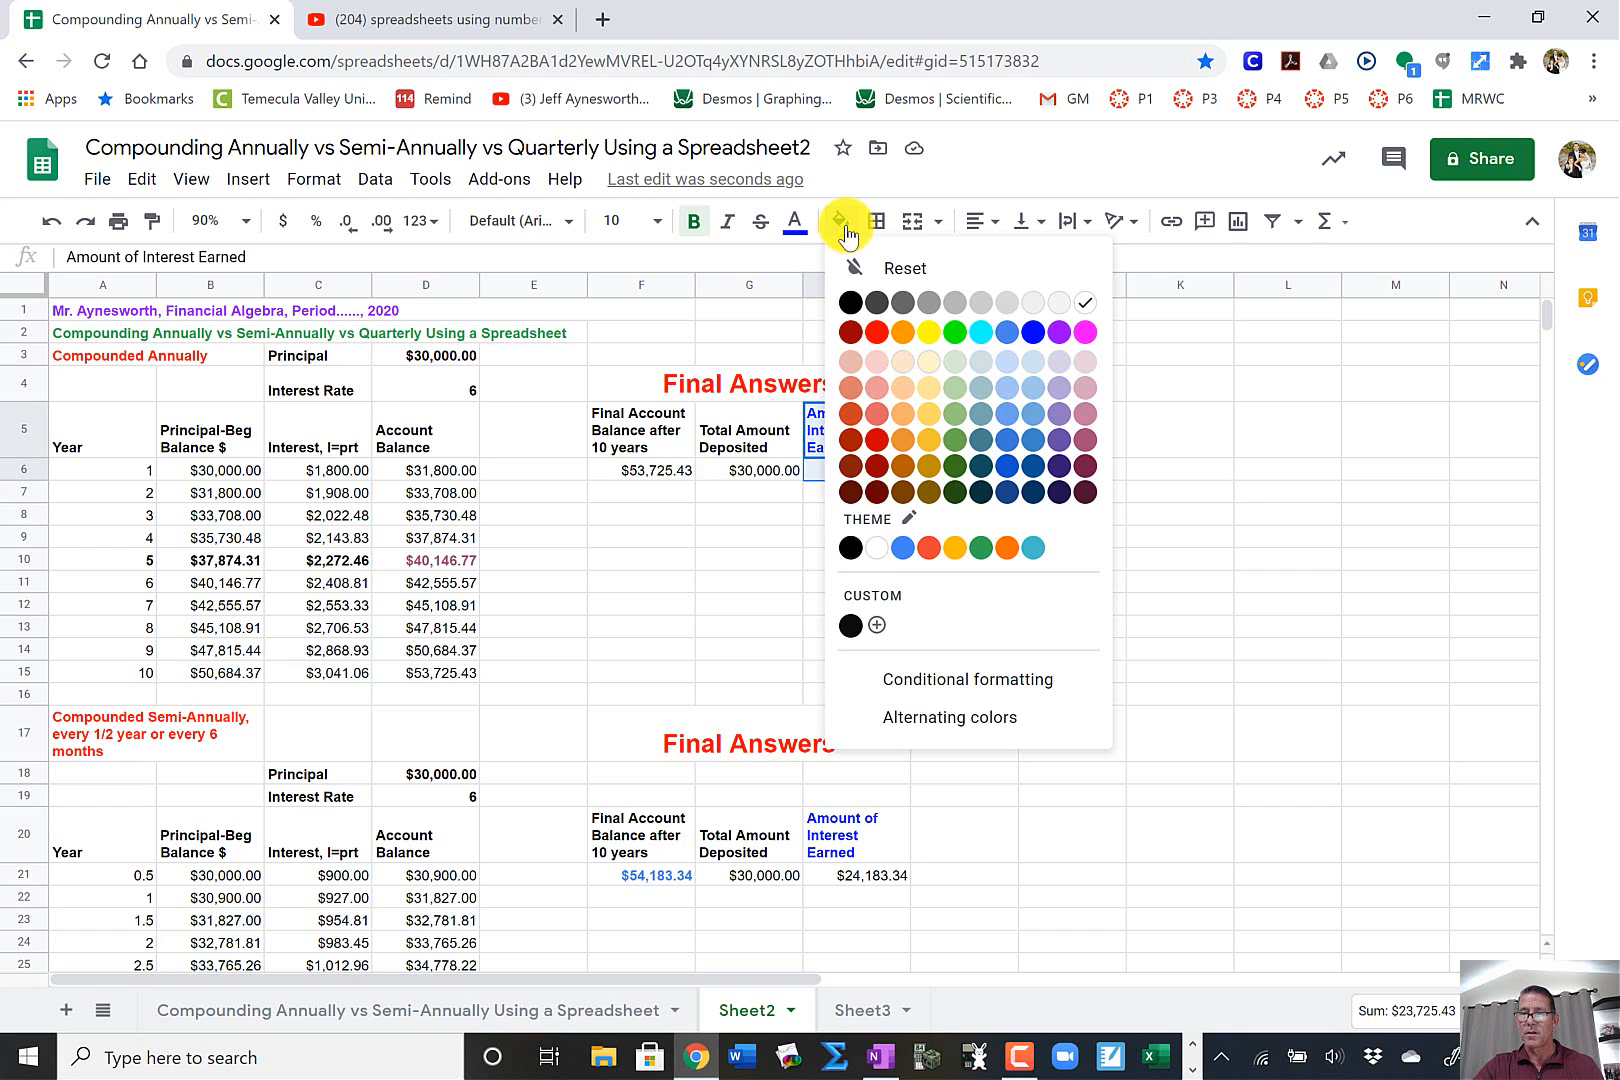
click(929, 333)
click(838, 520)
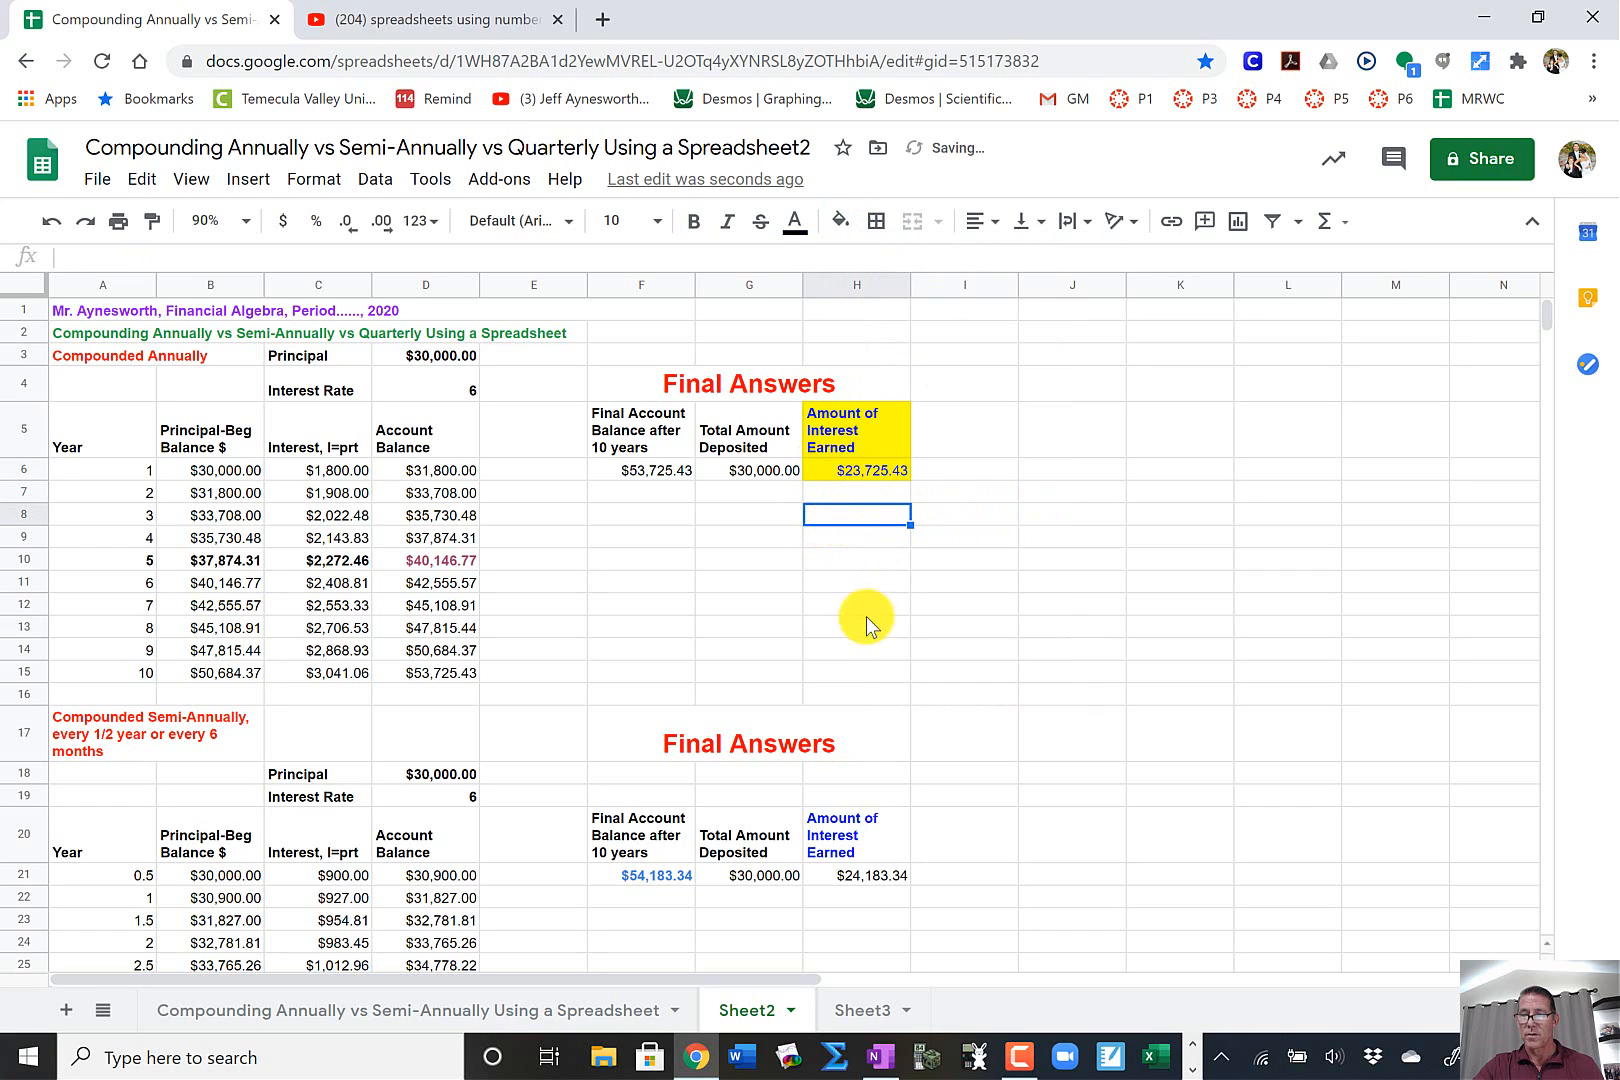
- Highlight the semi-annual Amount of Interest Earned heading and value in H20:H21 with a yellow fill
drag(871, 829, 887, 875)
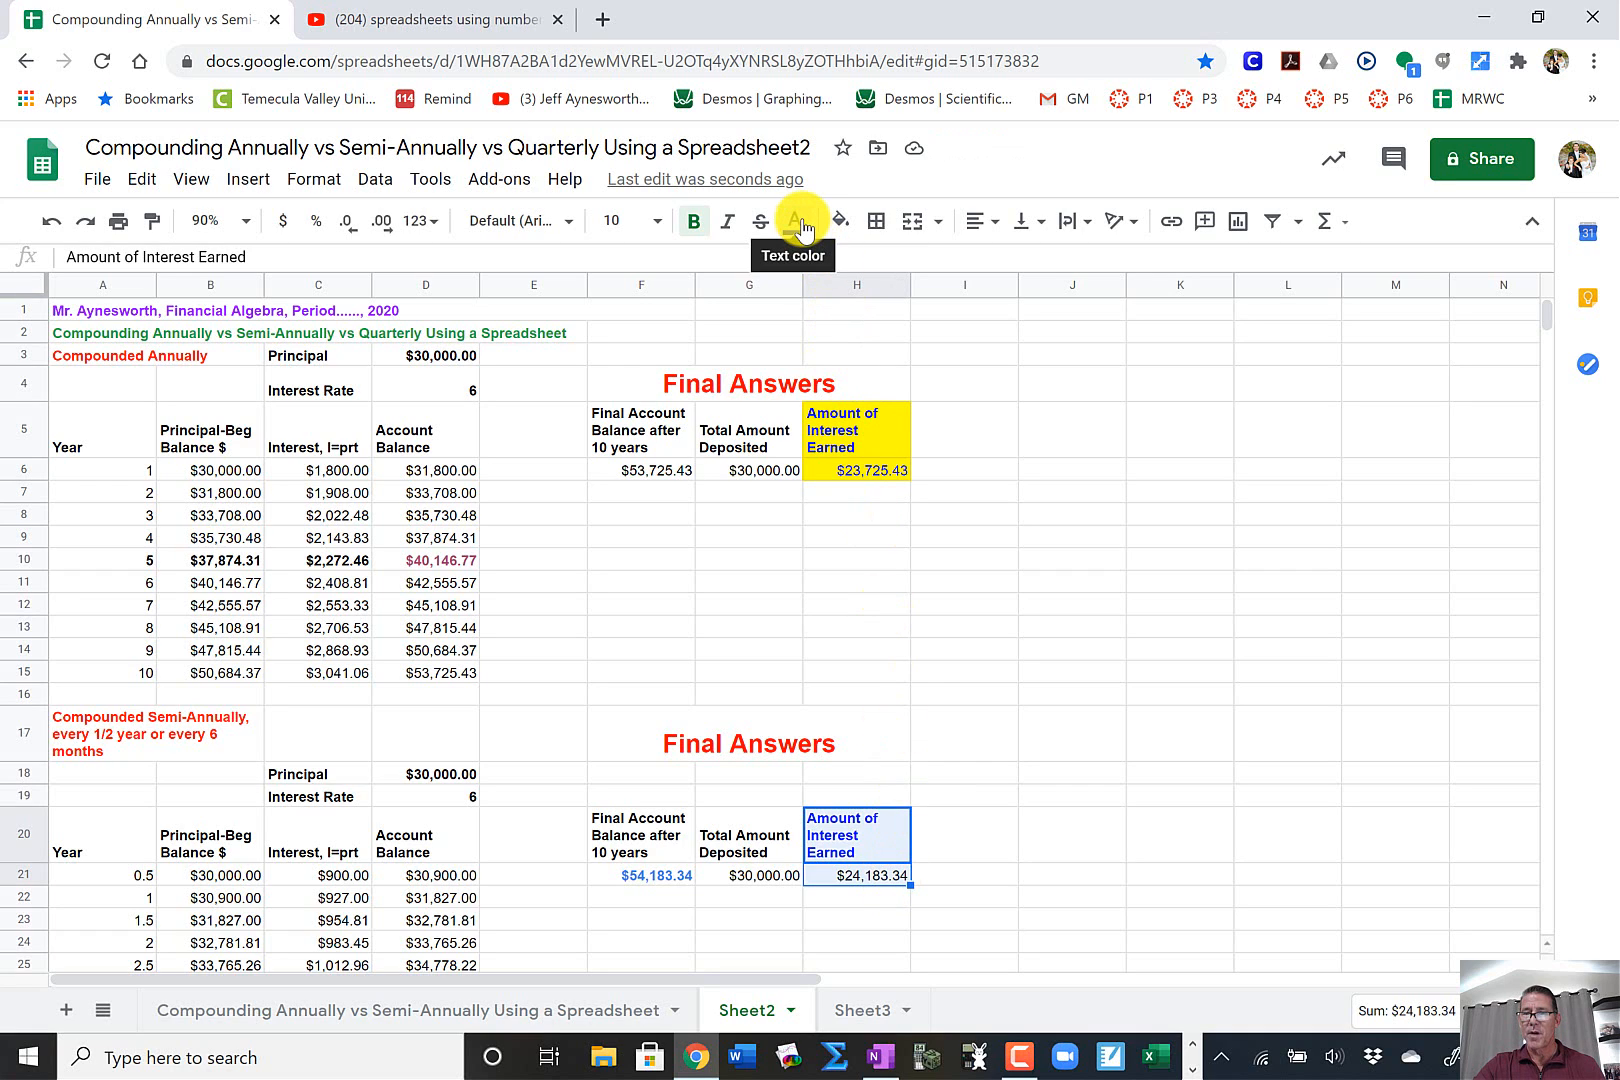
click(837, 224)
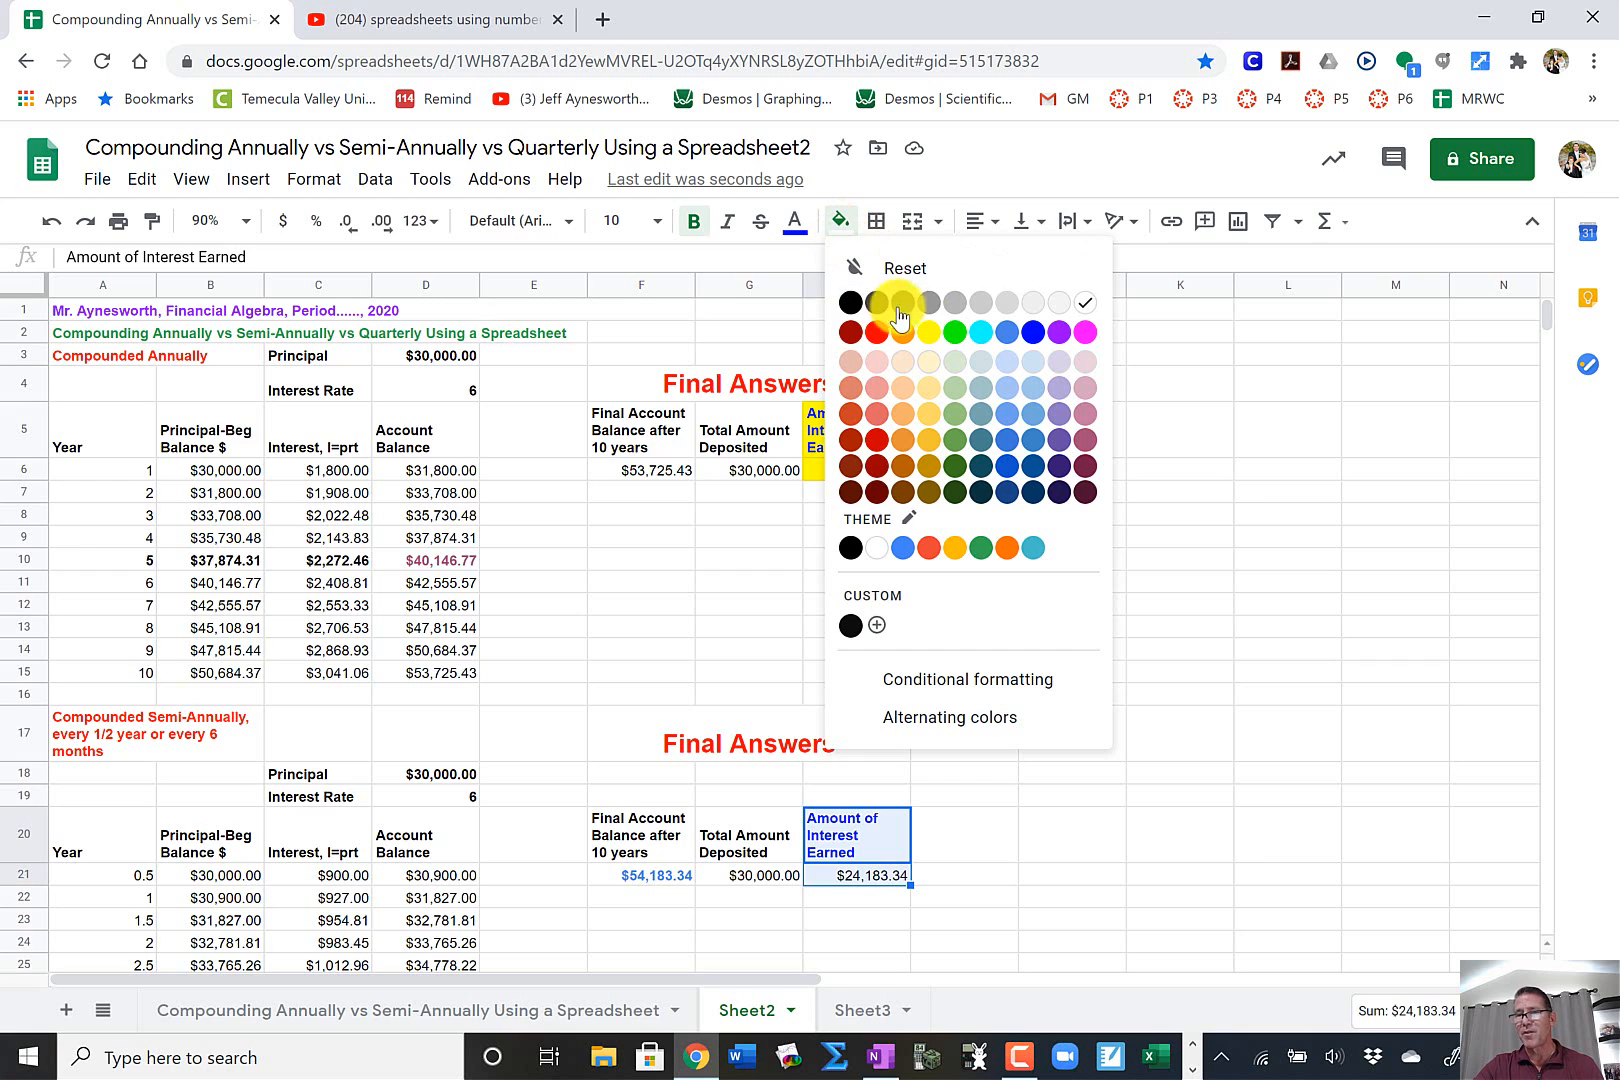
click(932, 338)
click(990, 585)
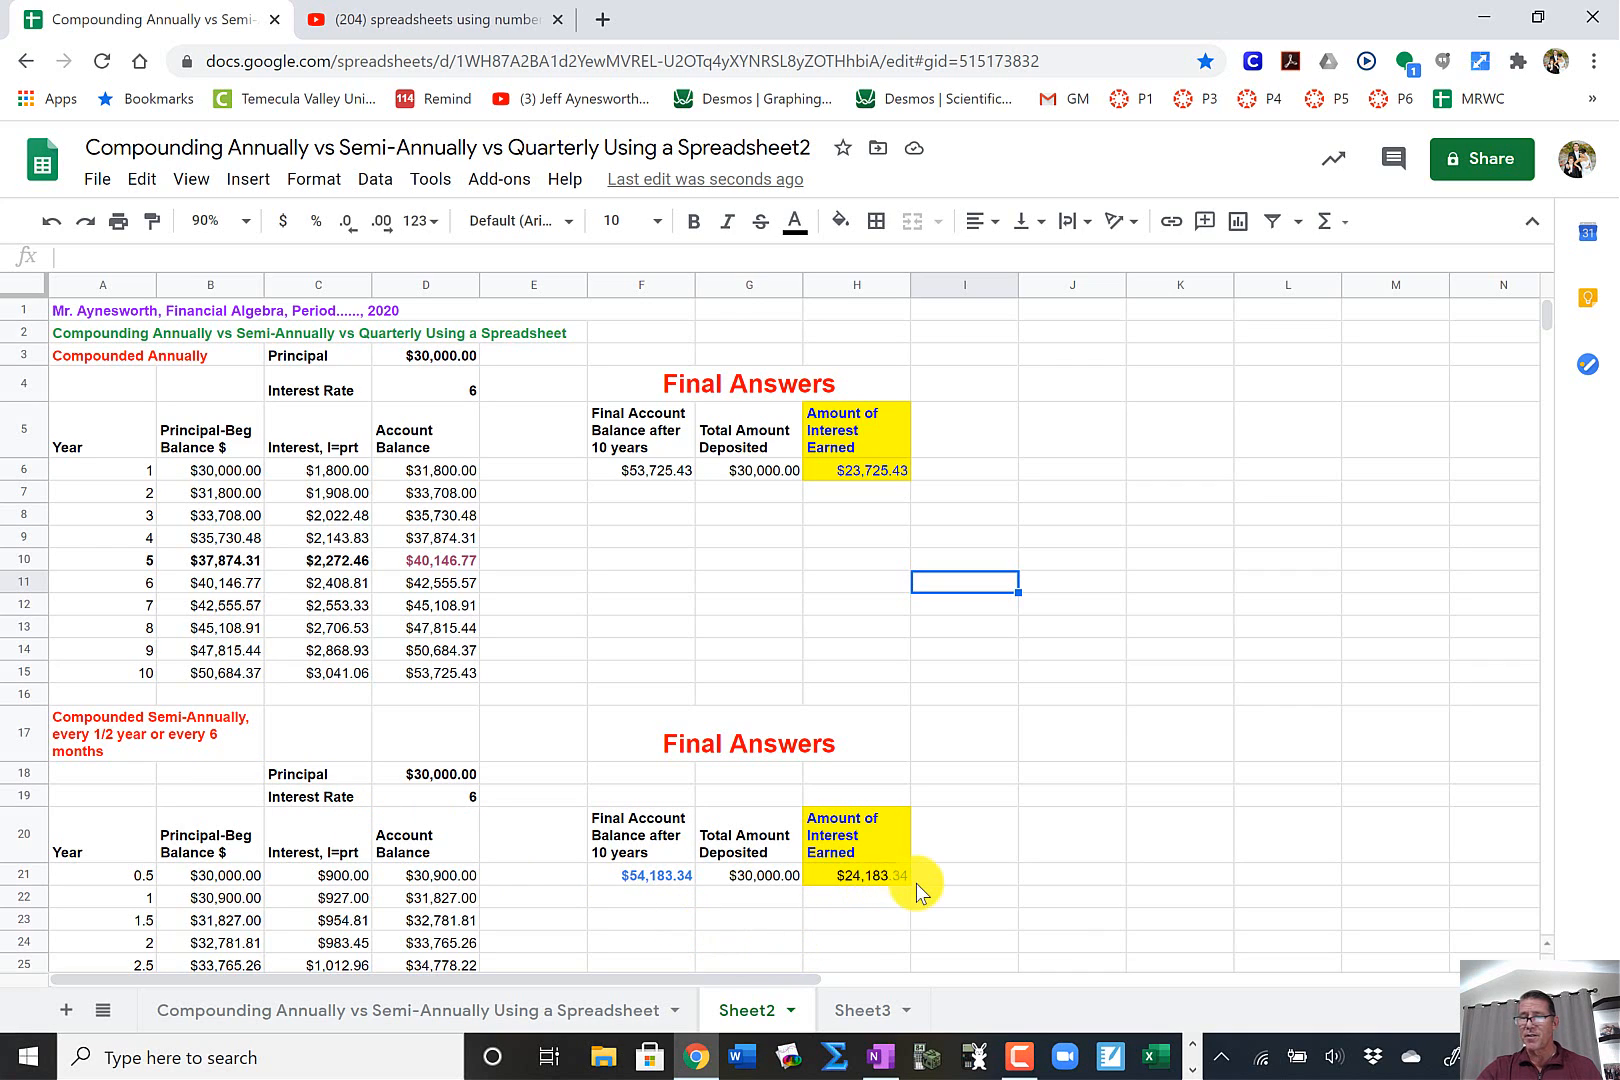
- Enter the heading How much "more" interest did you earn? in I20, beside the semi-annual interest heading
click(946, 830)
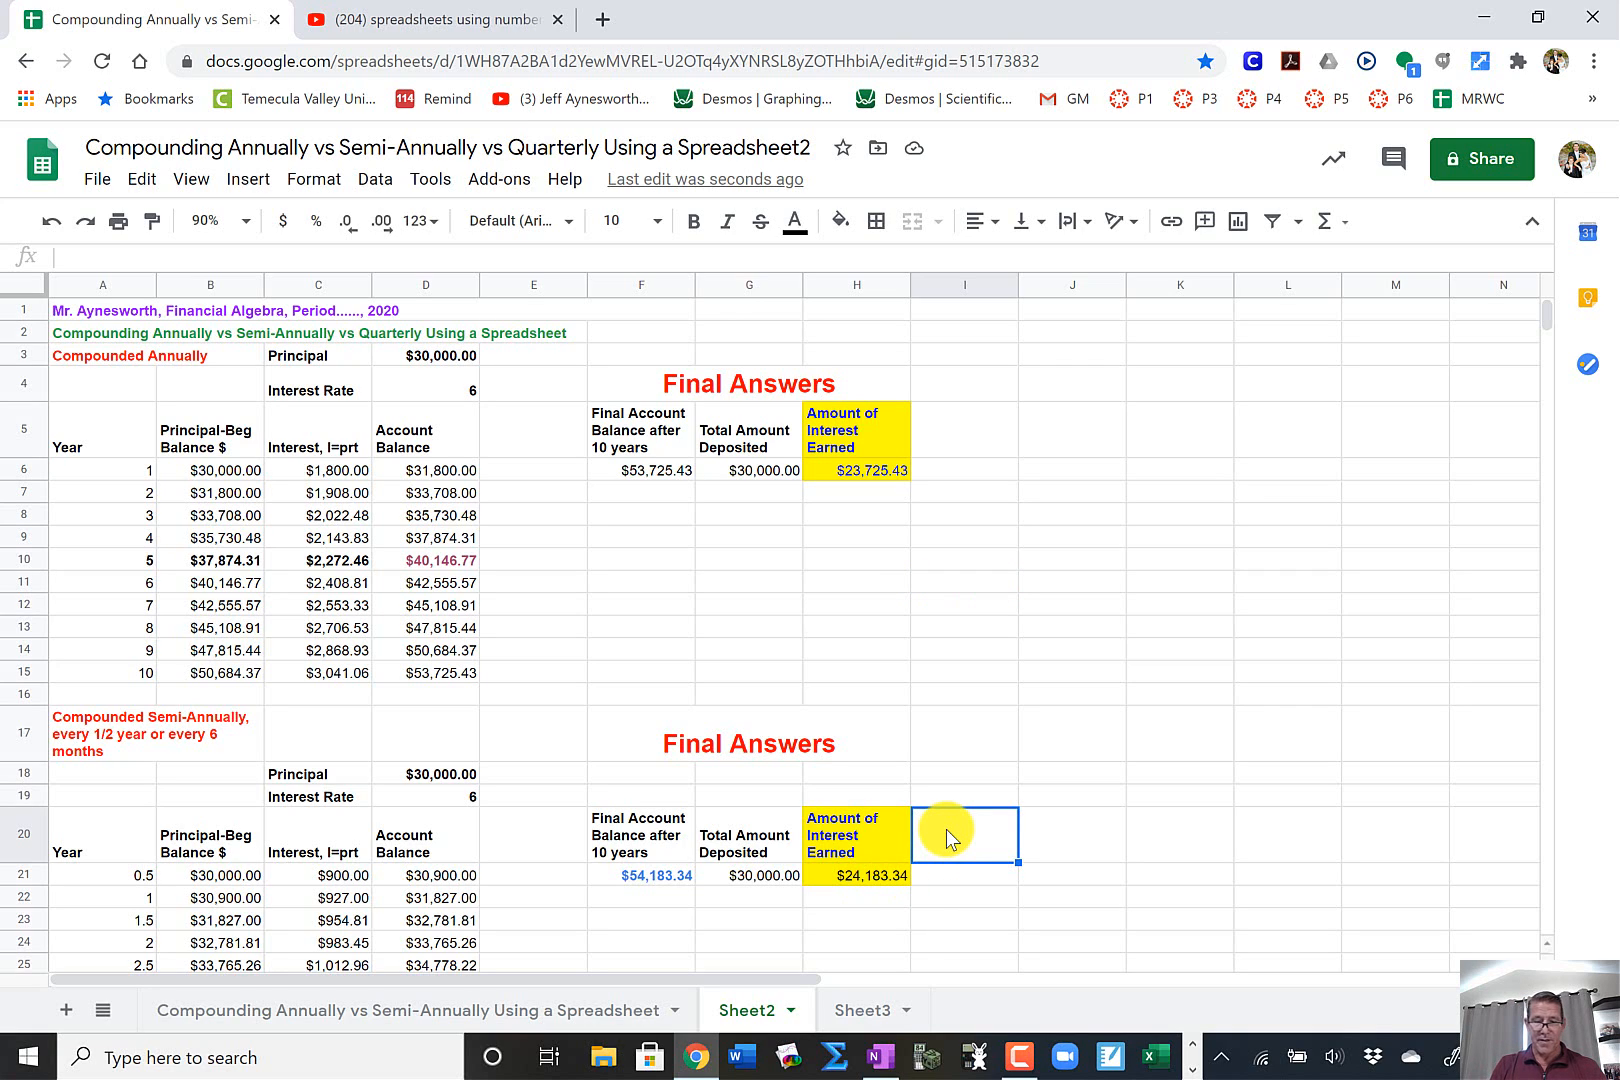
text(W)
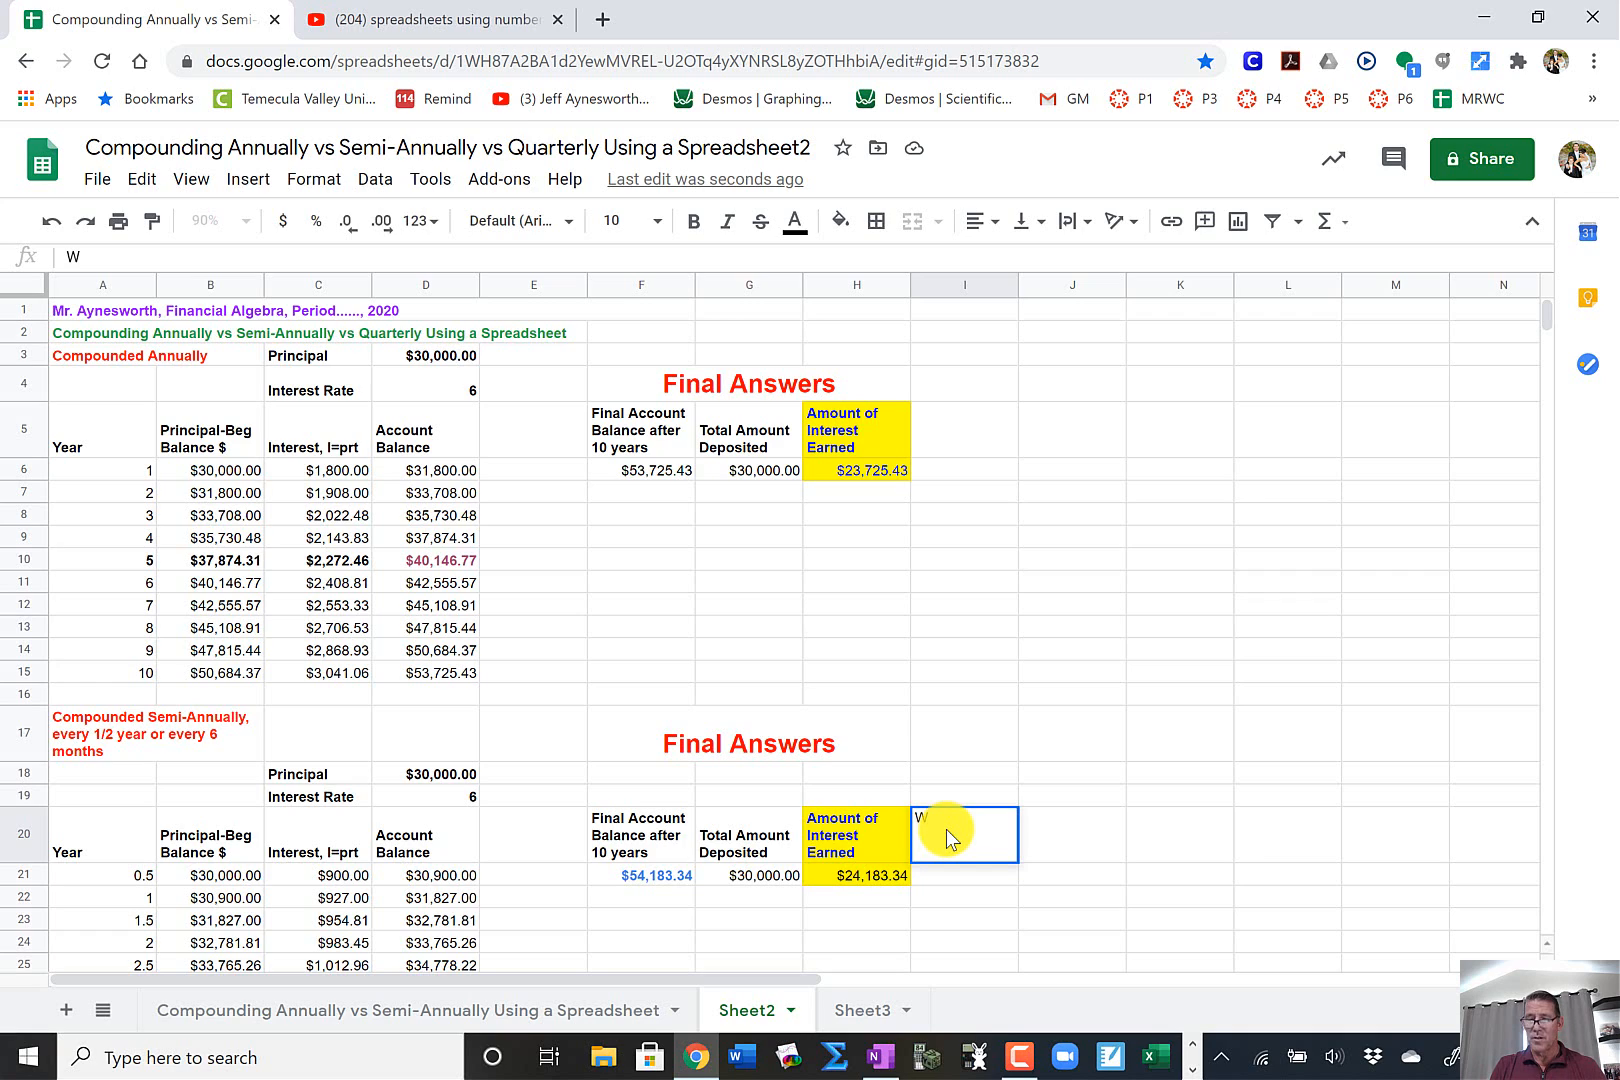
key(BackSpace)
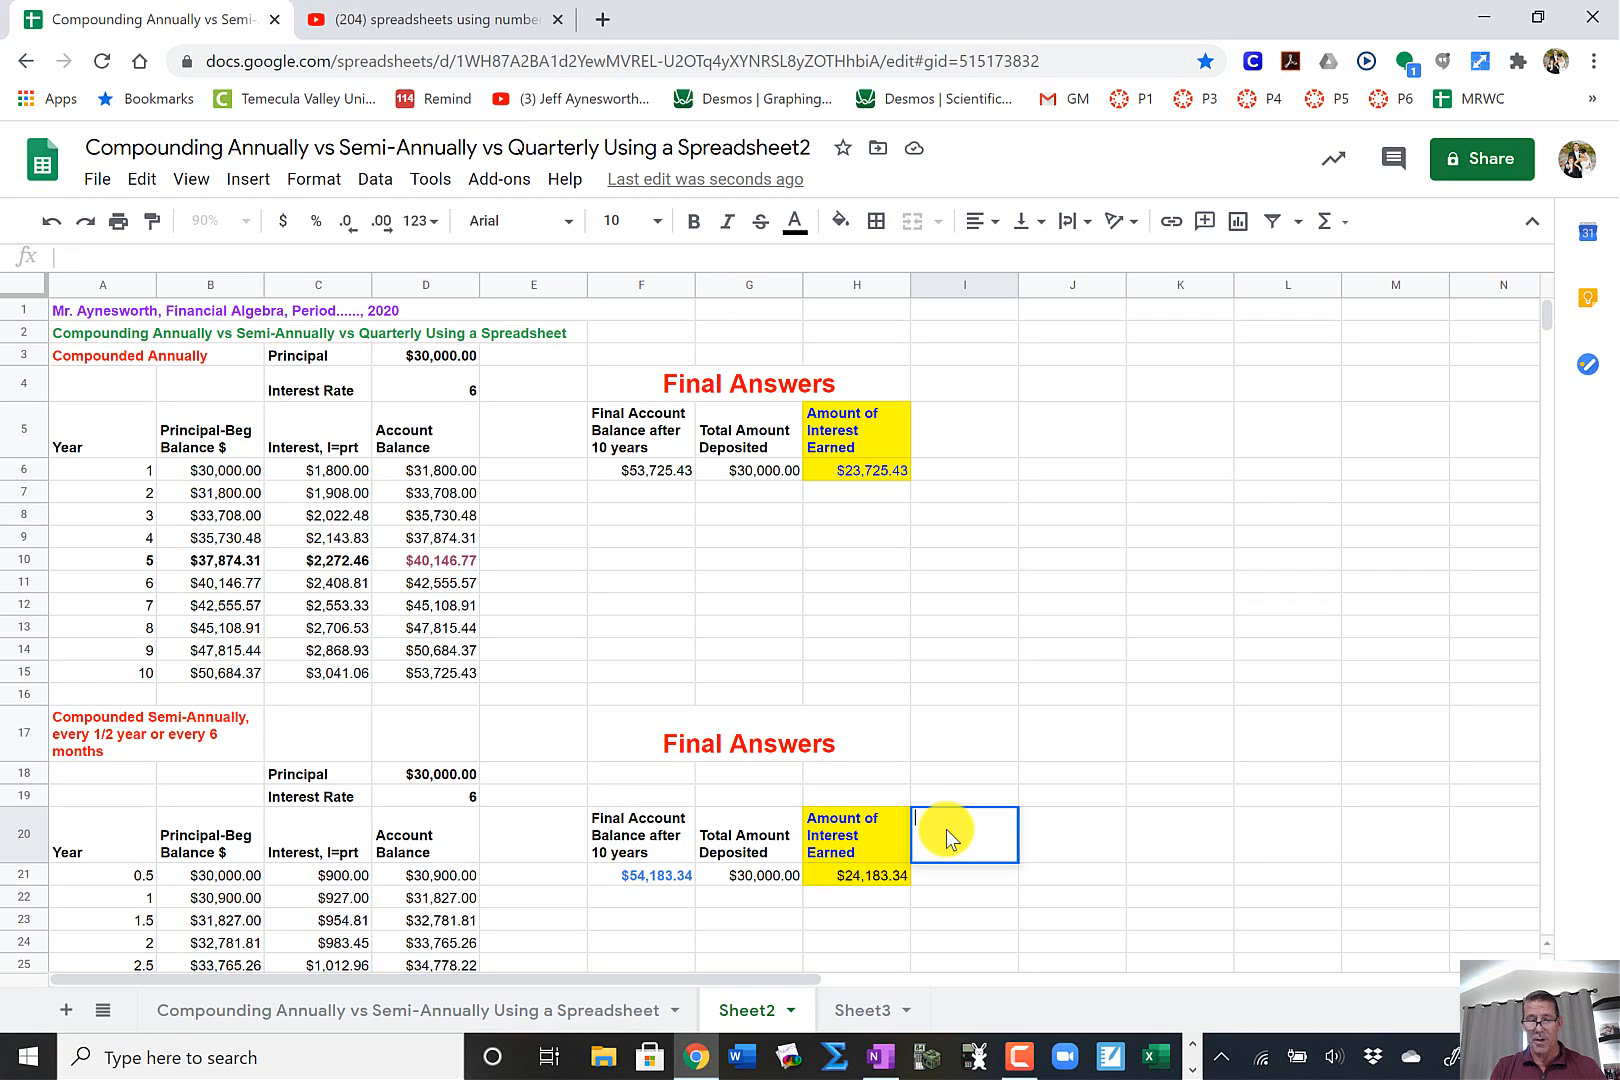
text(How much)
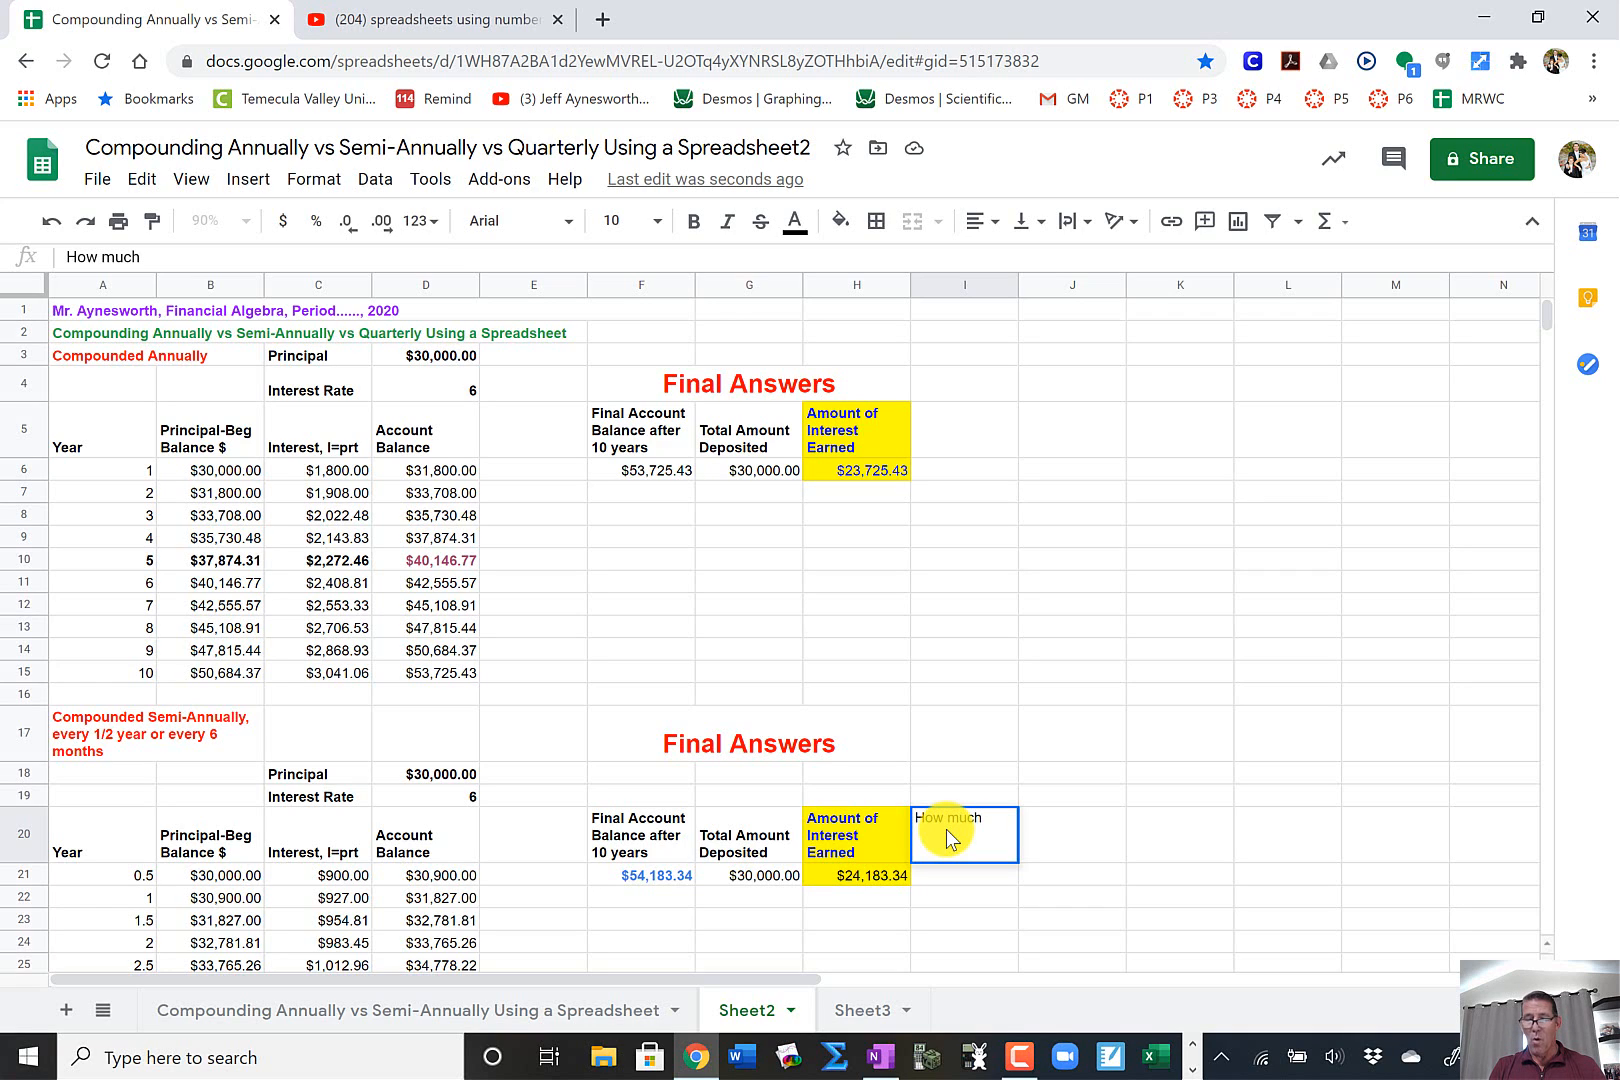
text( "more")
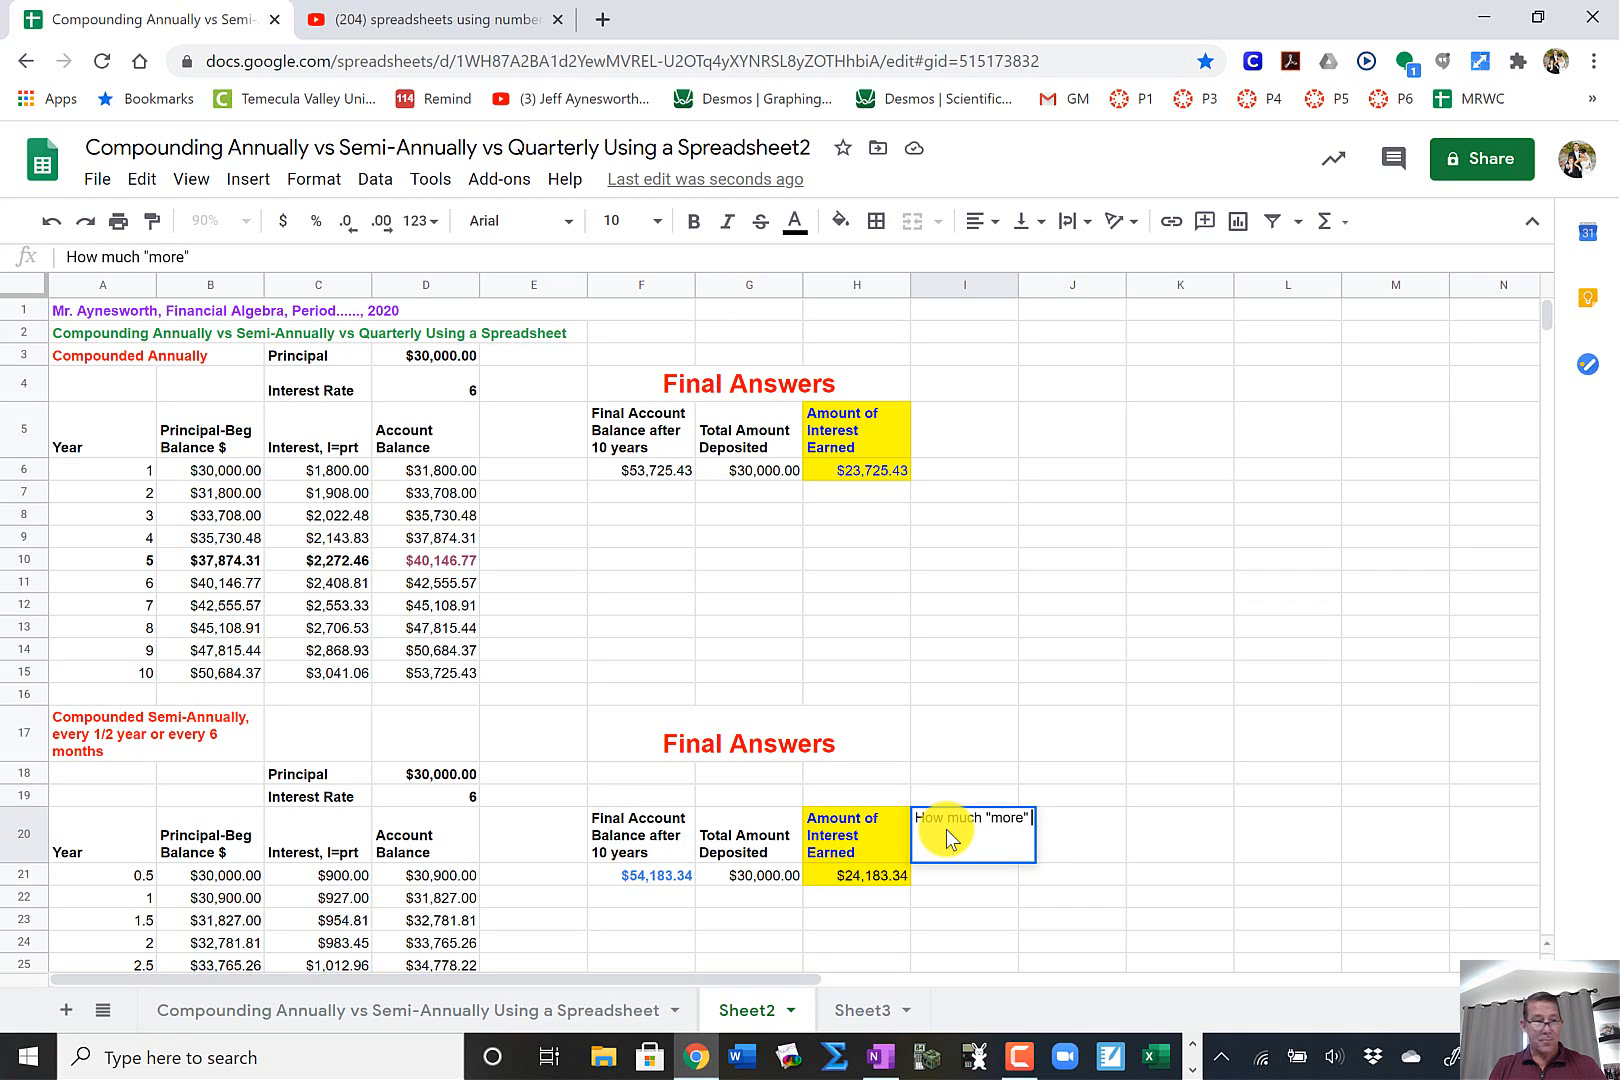
text( inte)
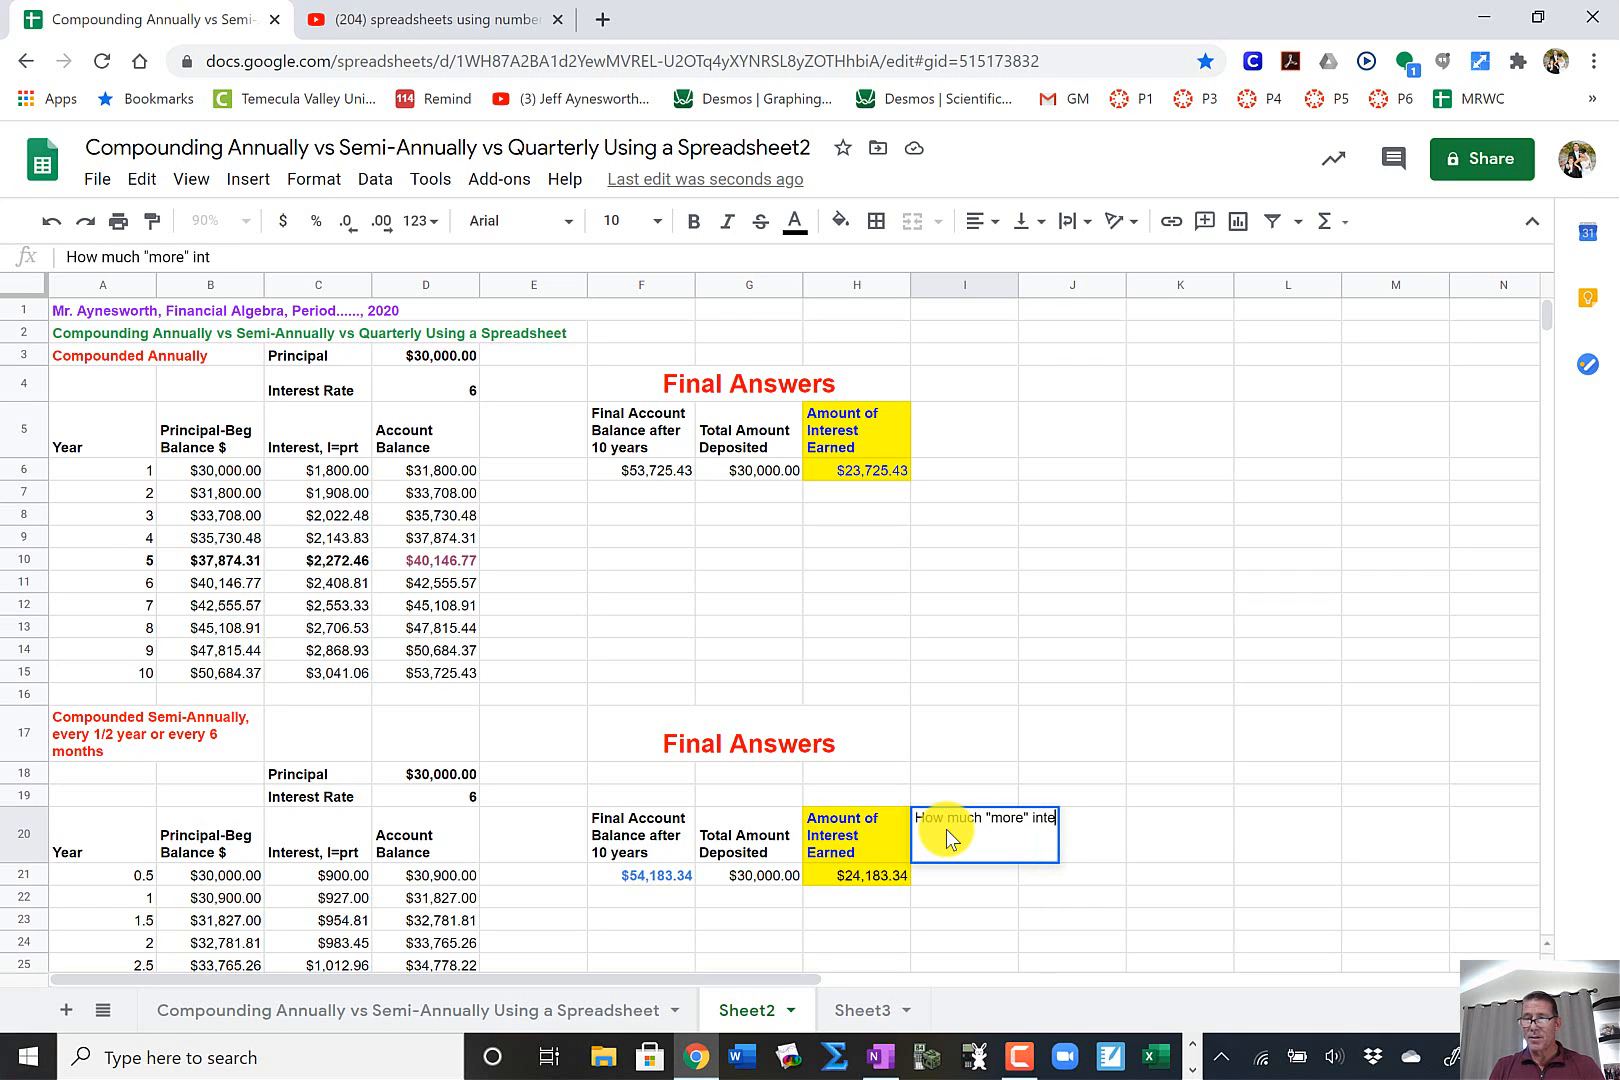
text(rest di)
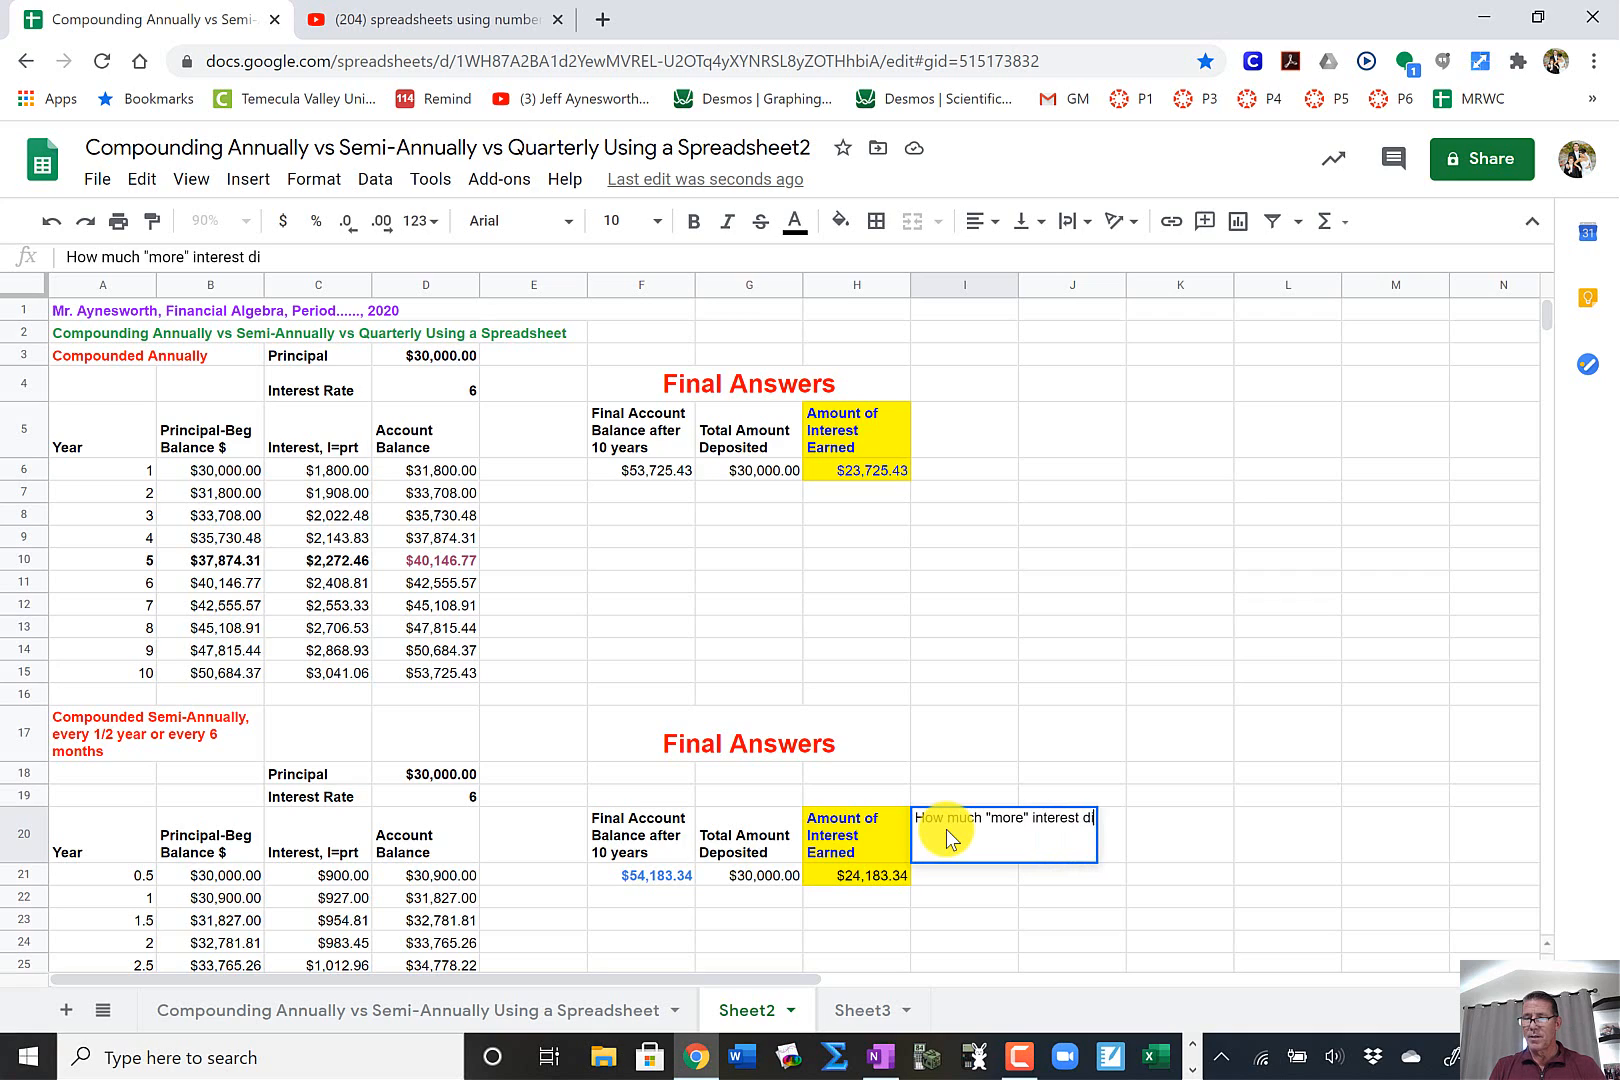
text(d you earn)
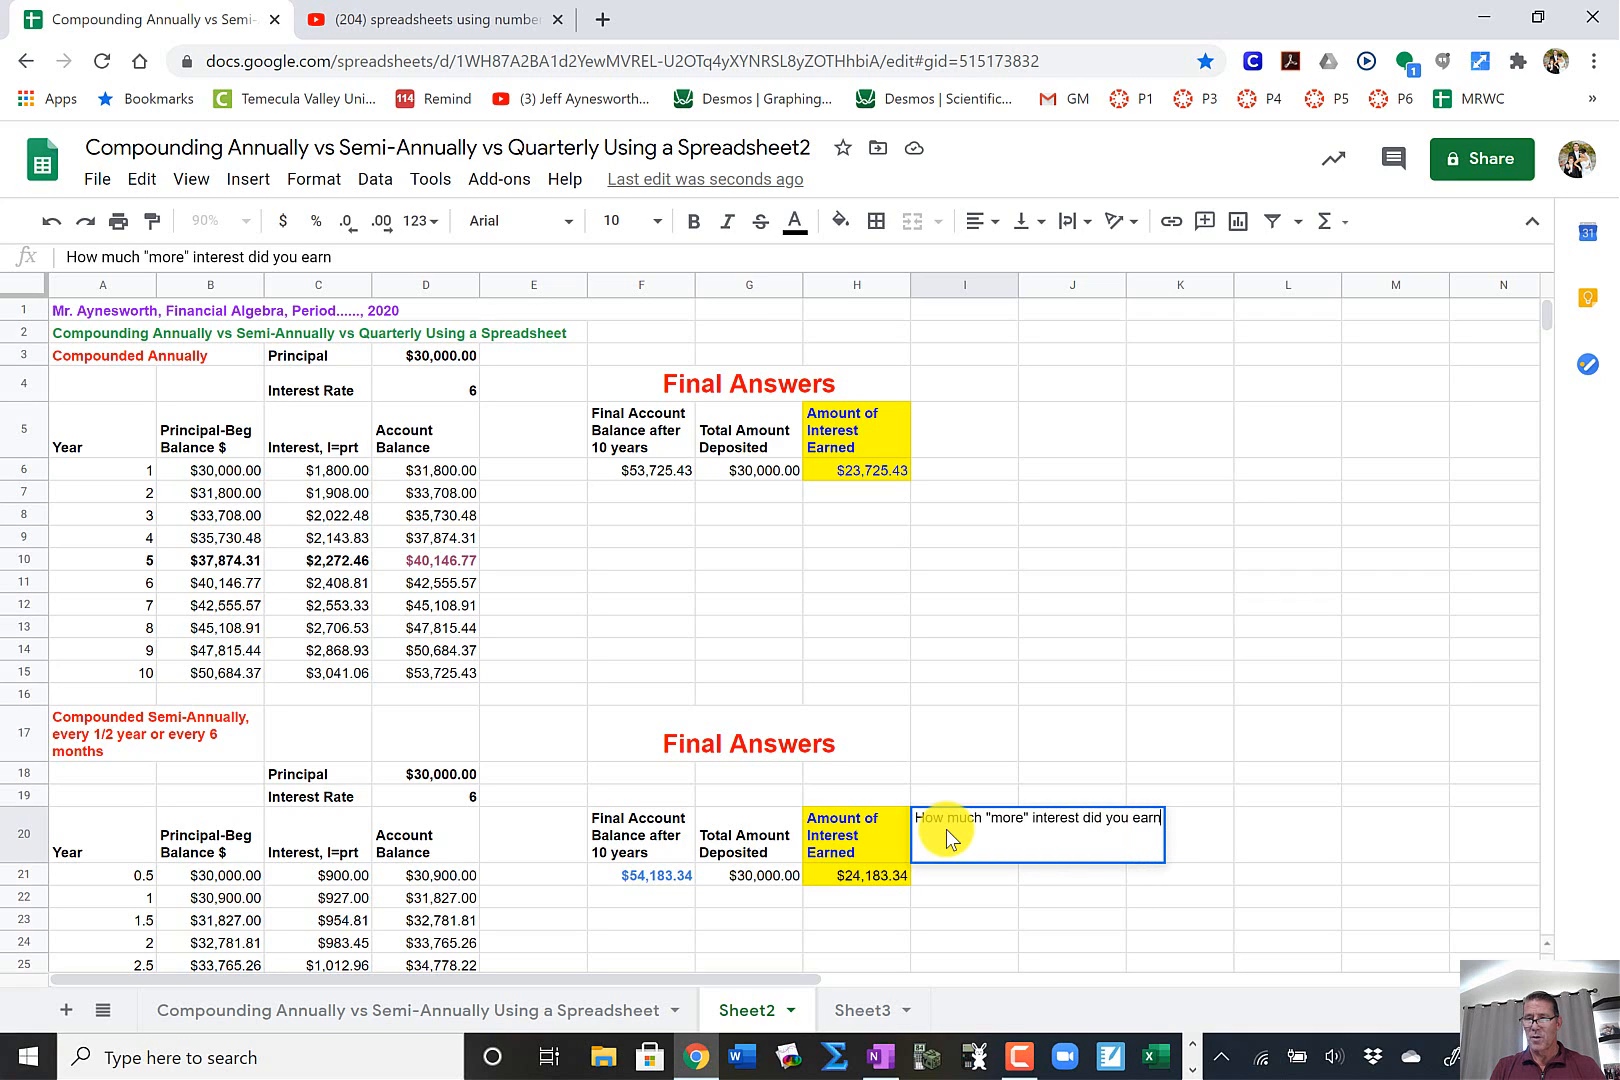
text(?)
key(Return)
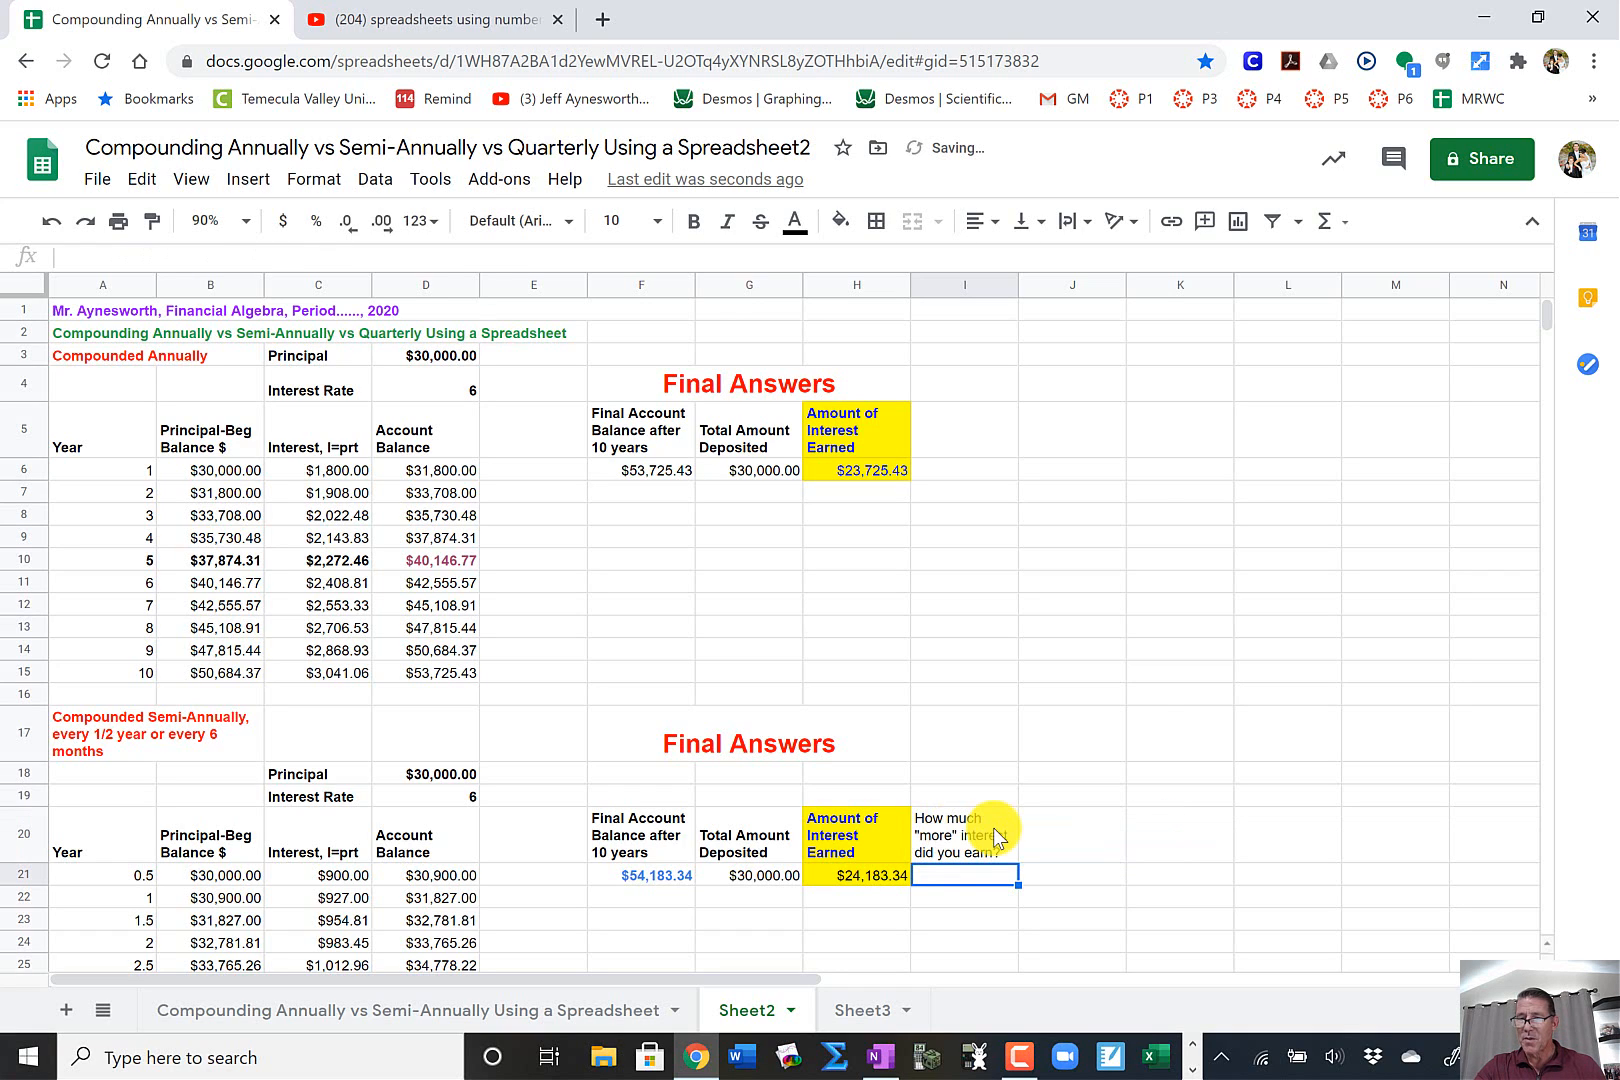
- Format the new heading in I20 and the cell below it, I21, in bold red text
click(994, 826)
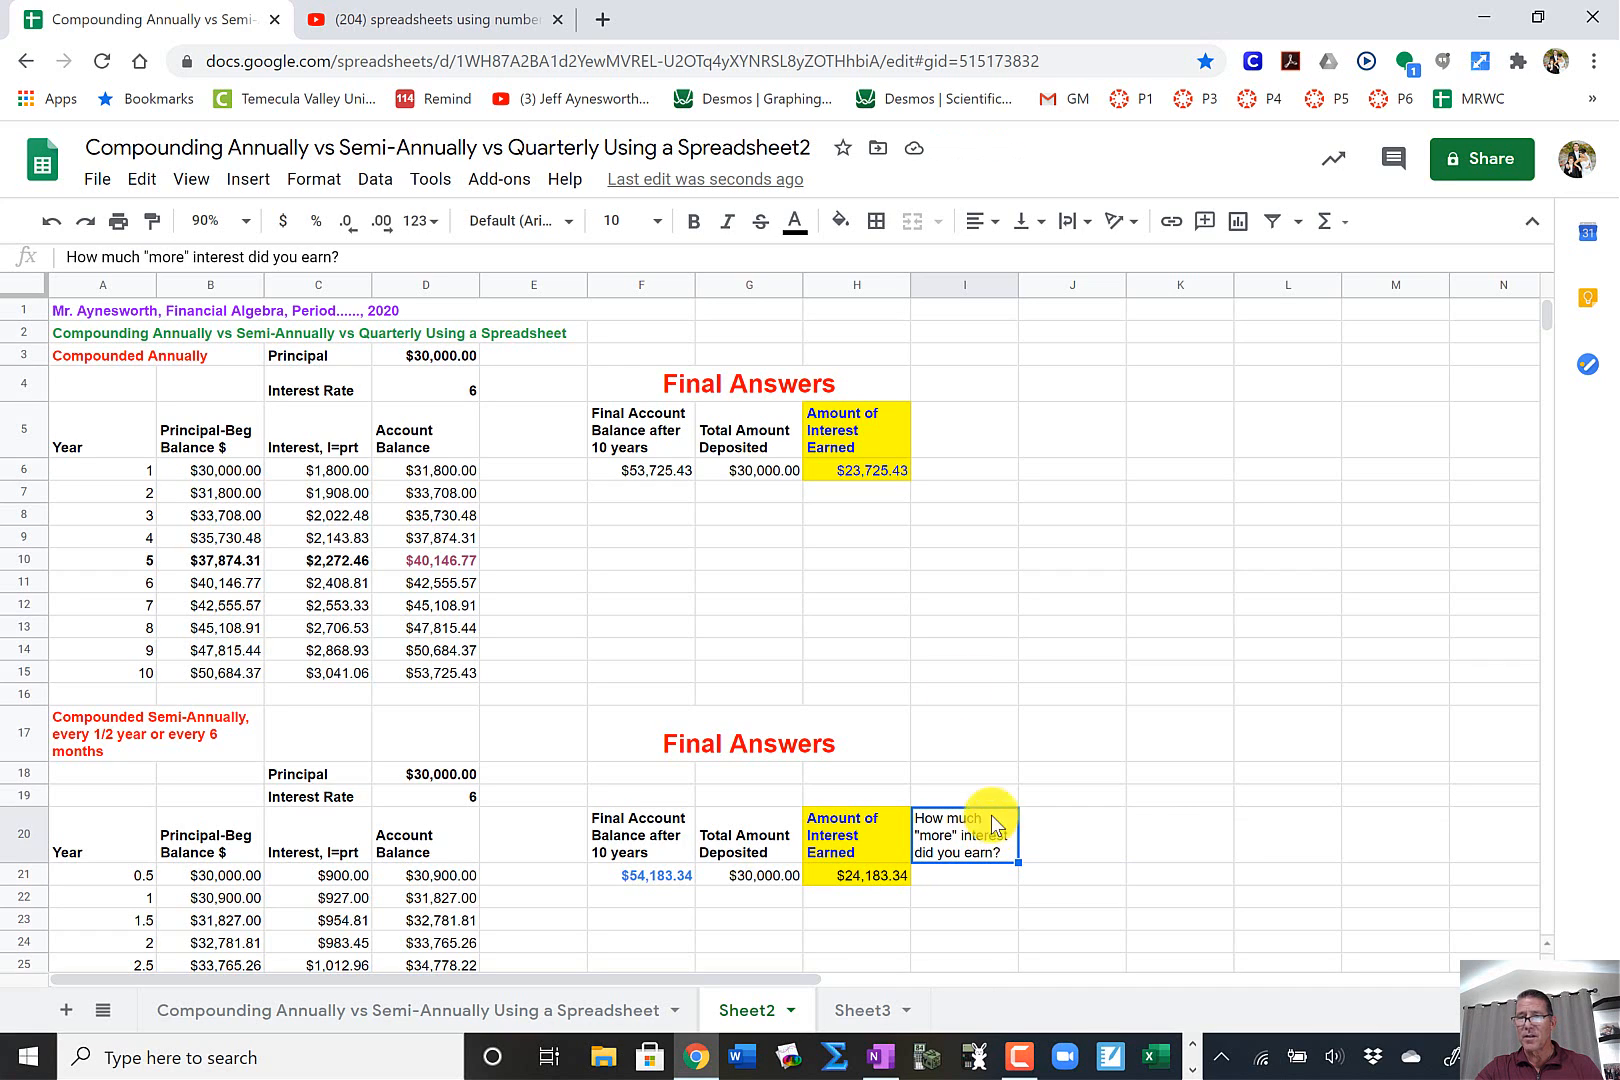
click(694, 222)
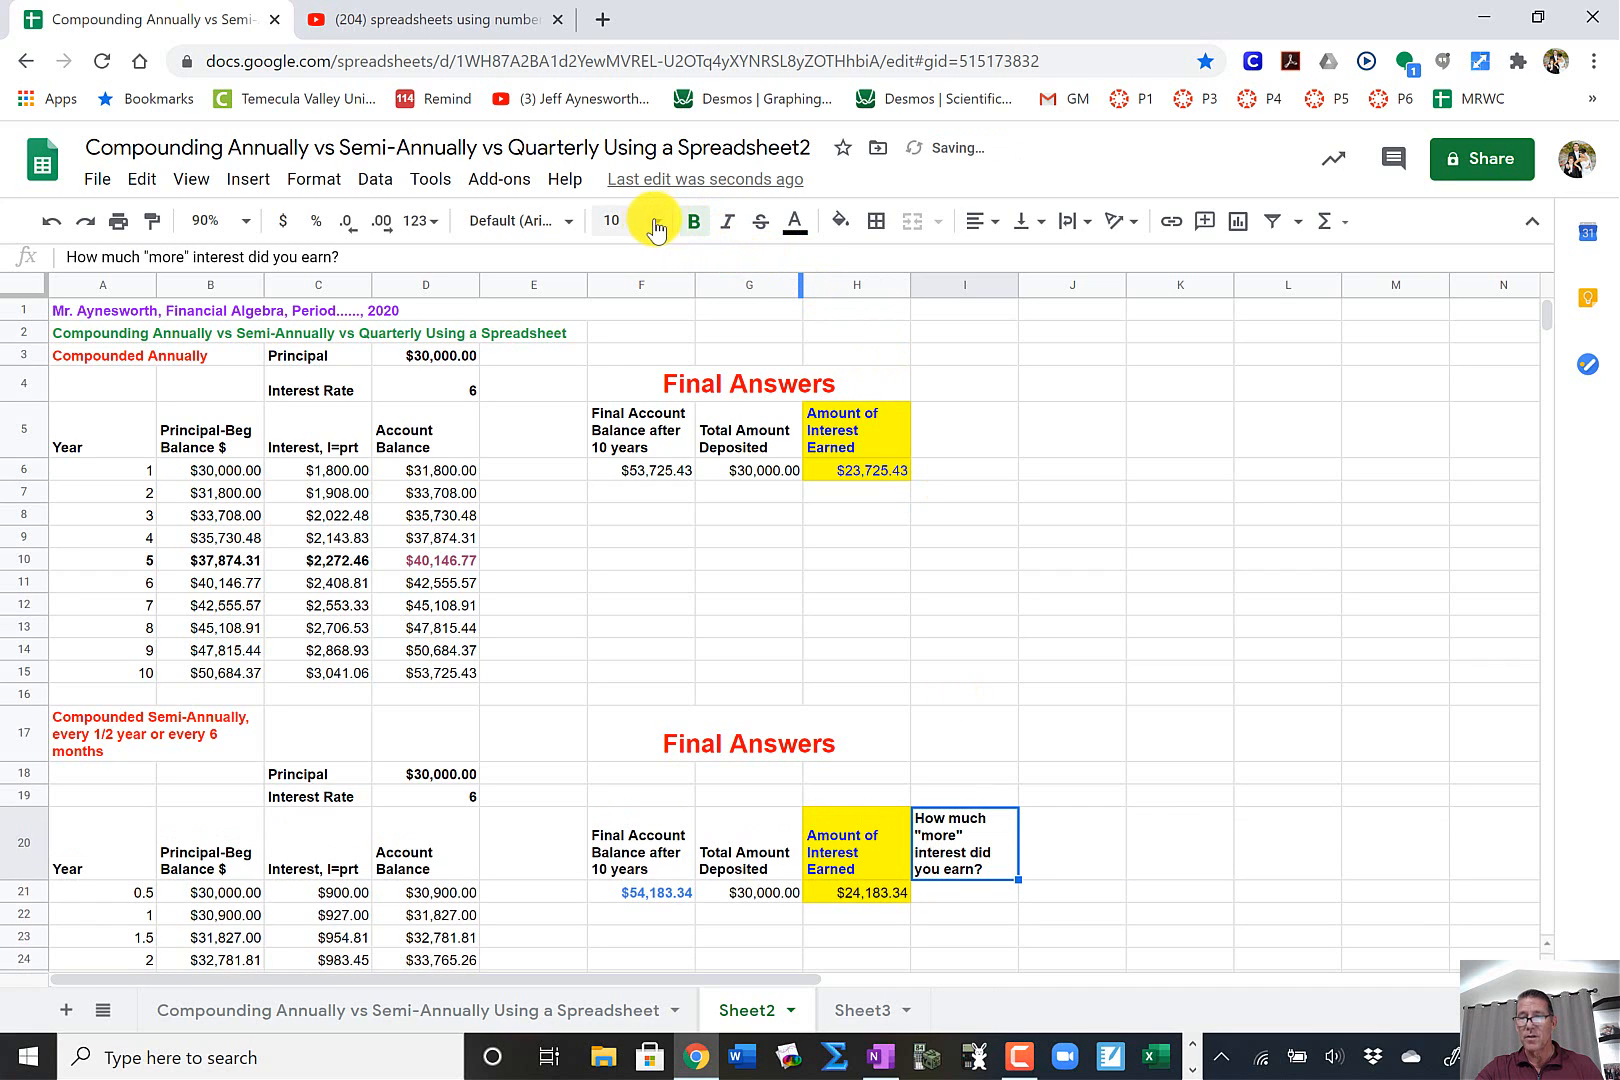
click(656, 224)
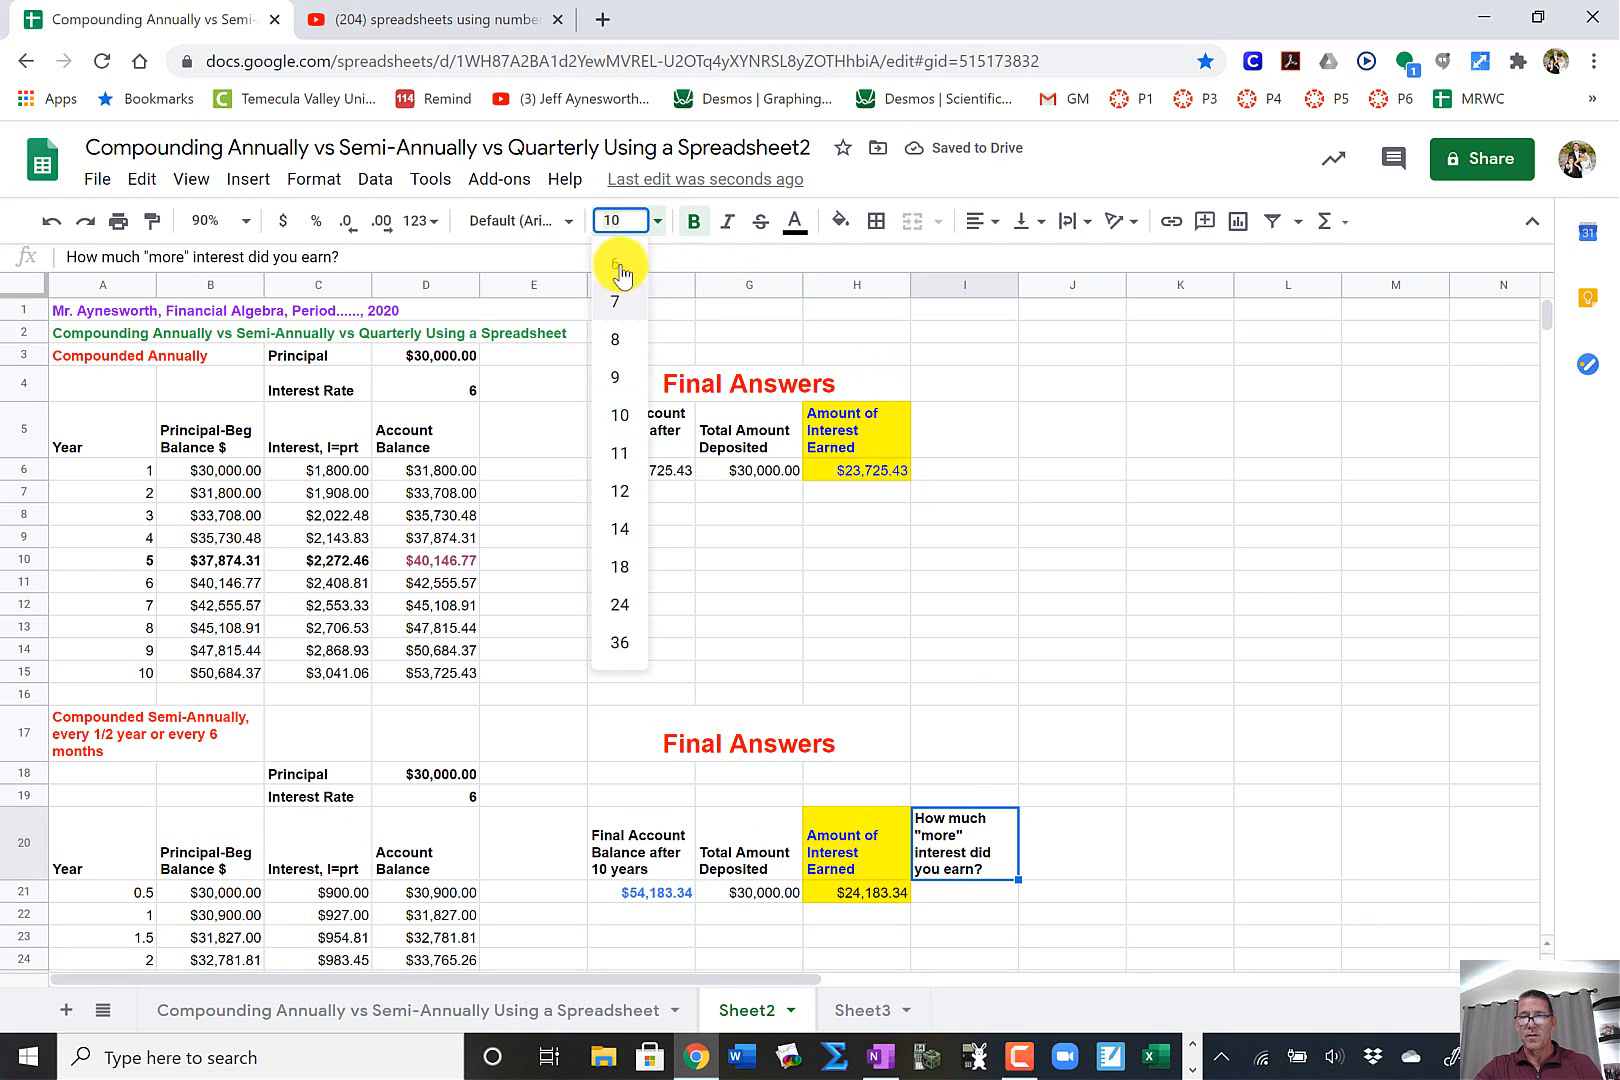
click(795, 220)
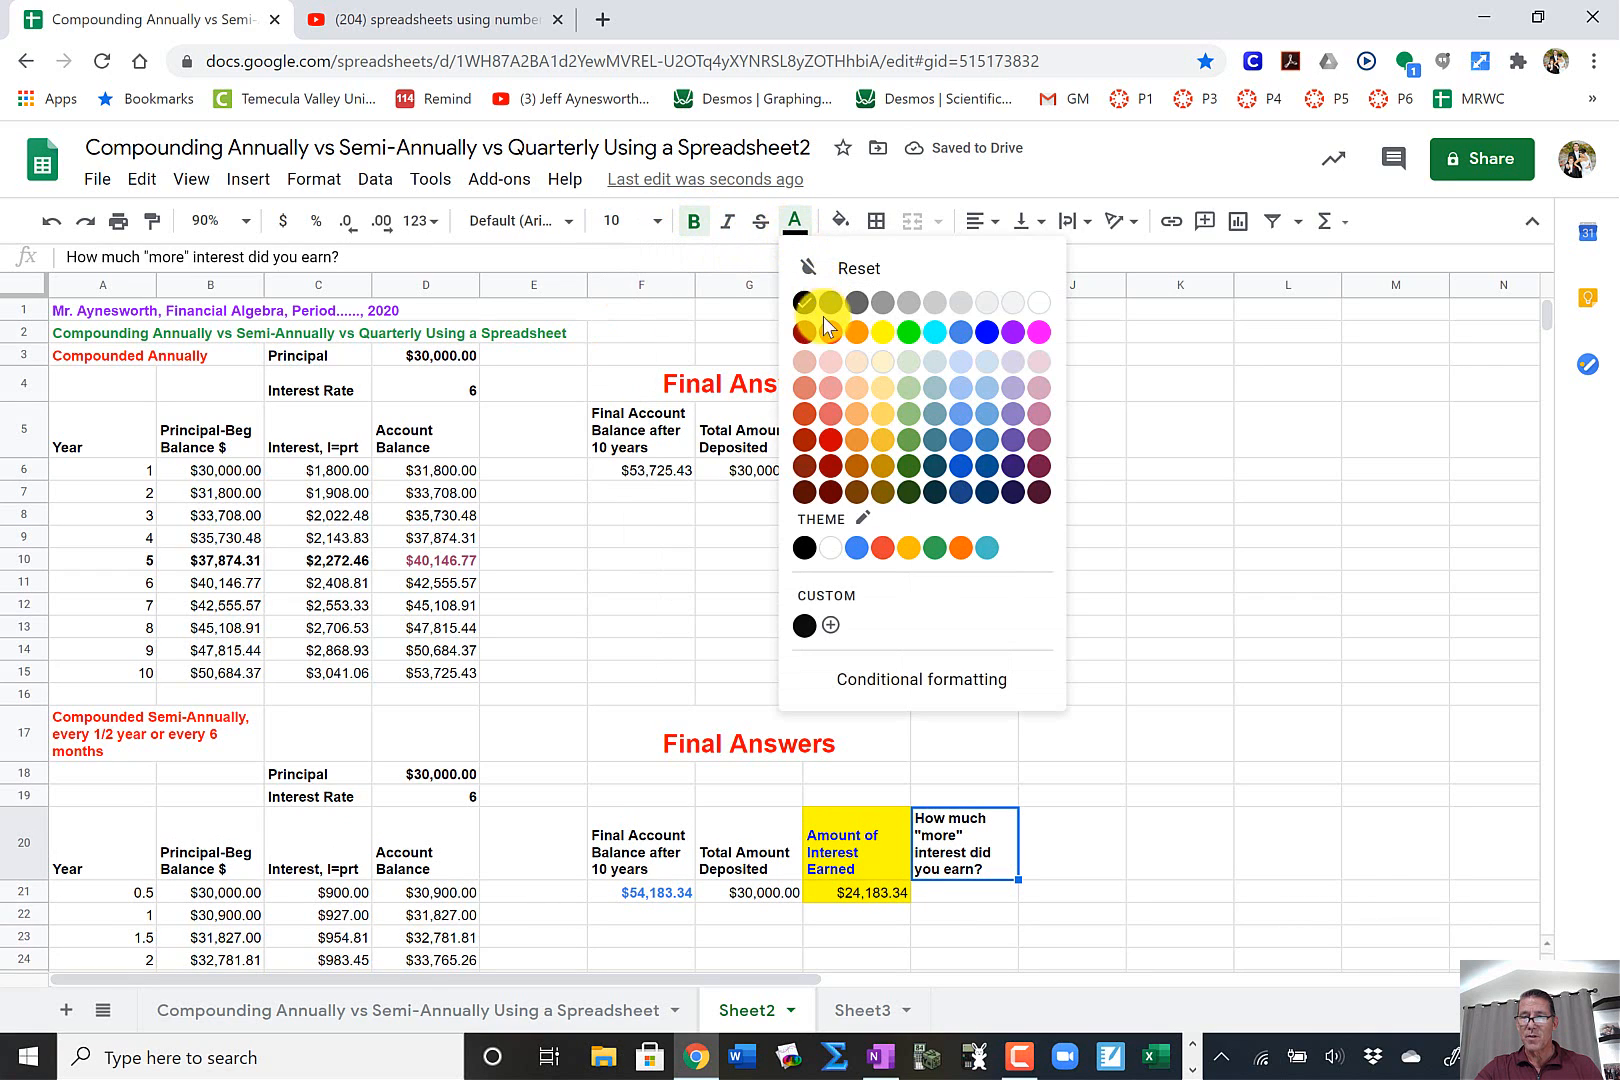
click(1058, 818)
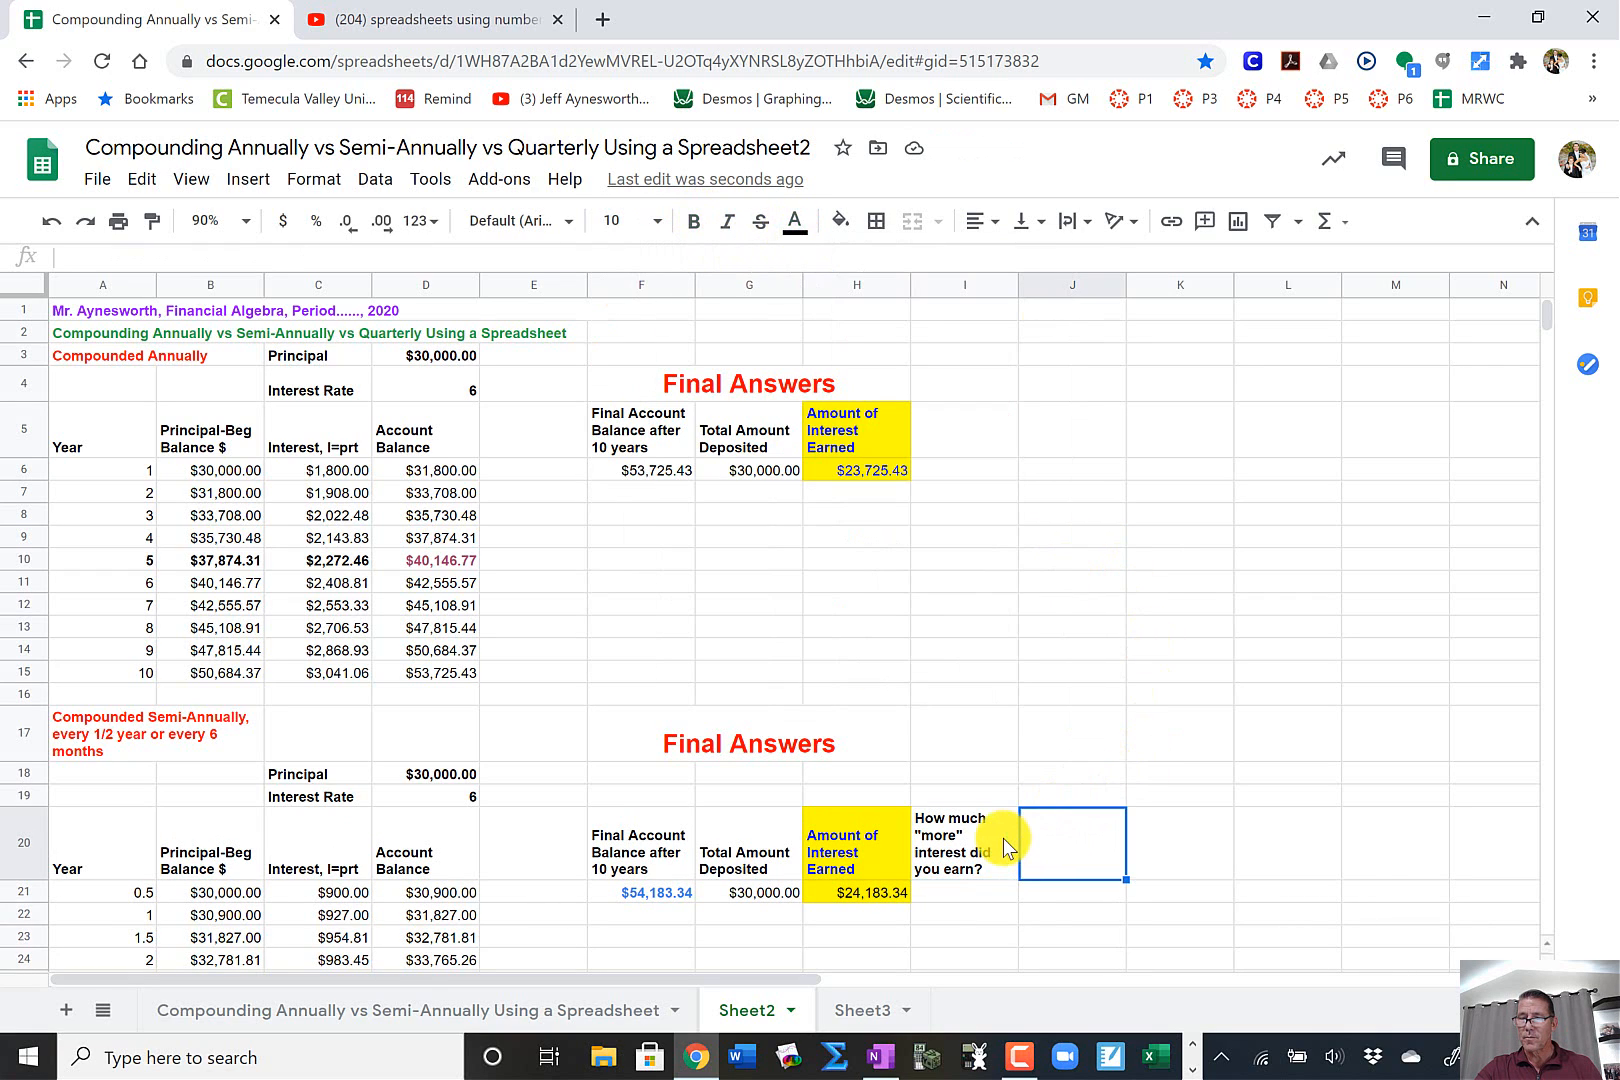
drag(963, 839, 965, 892)
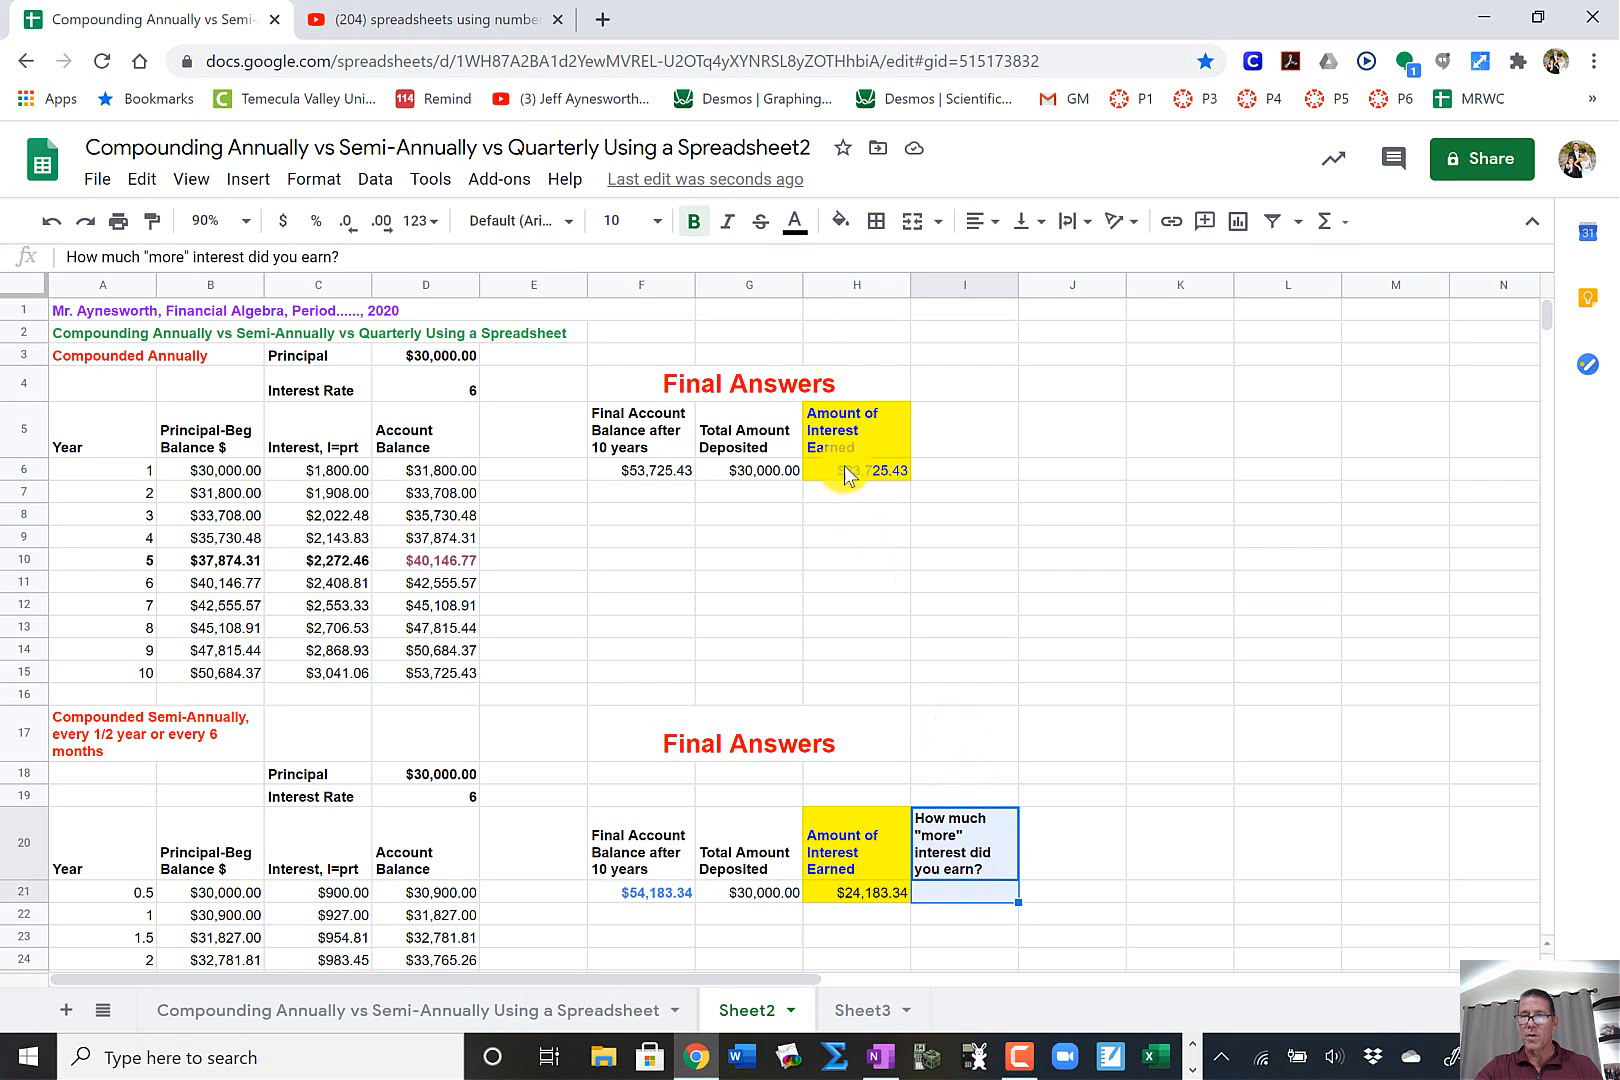
click(691, 222)
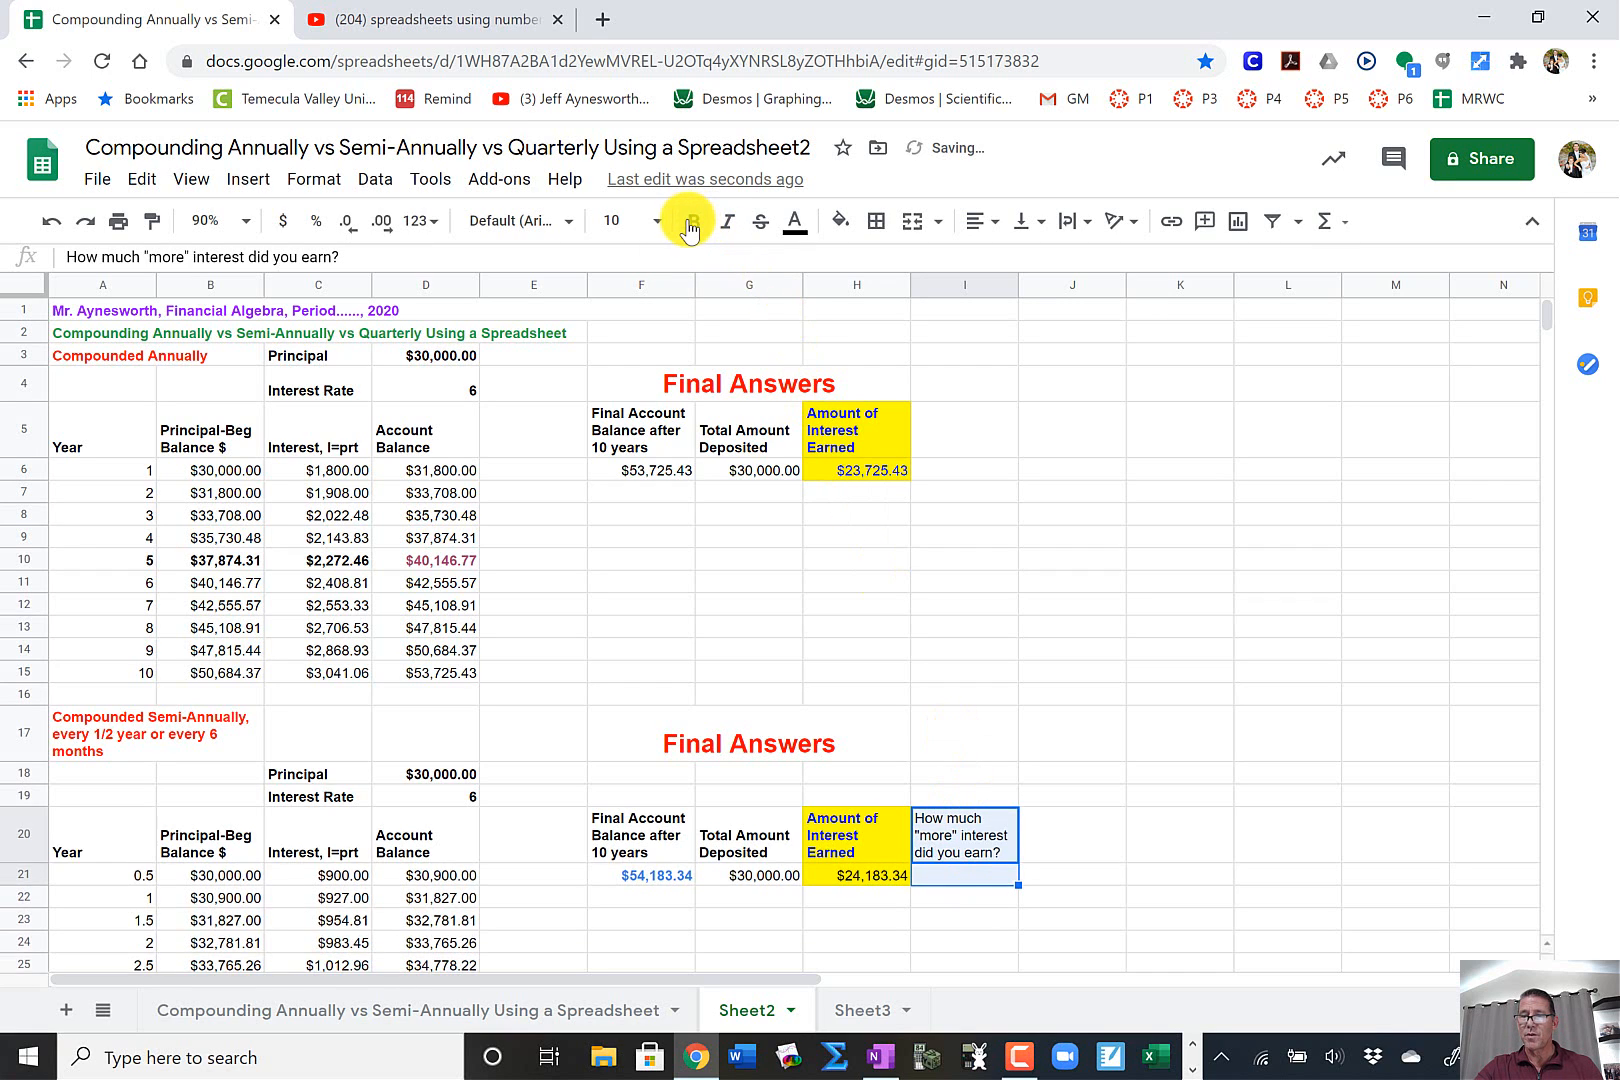
click(691, 224)
click(795, 220)
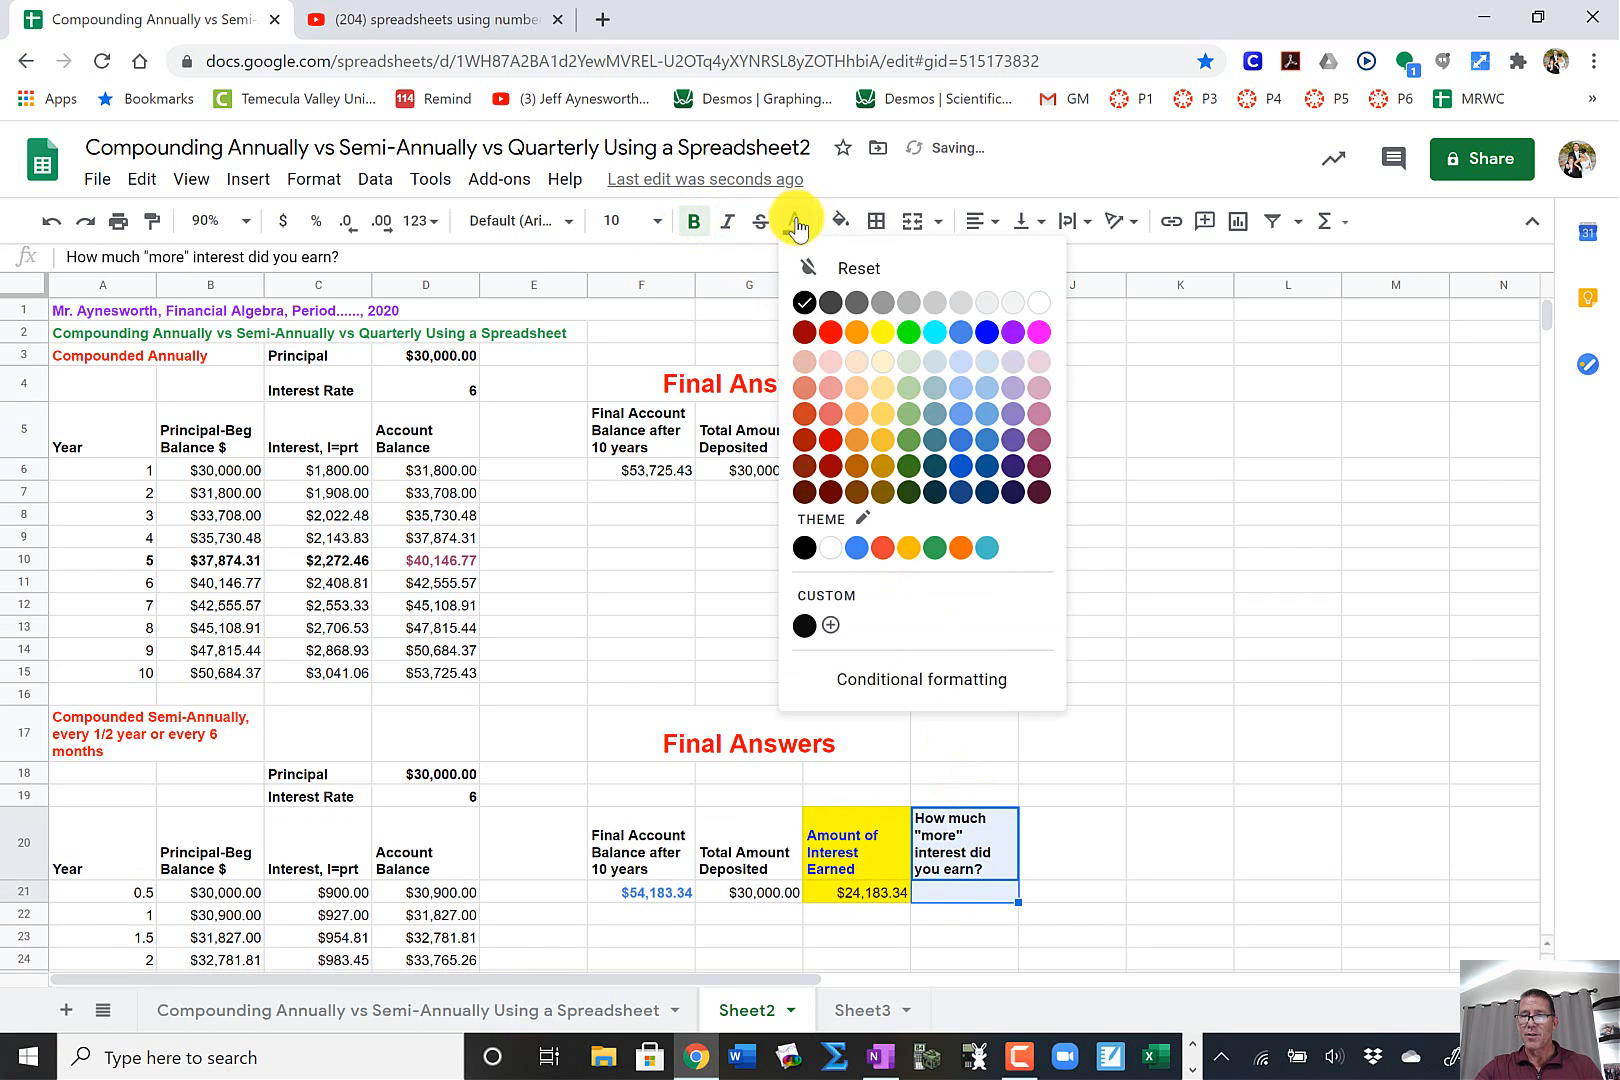
click(831, 332)
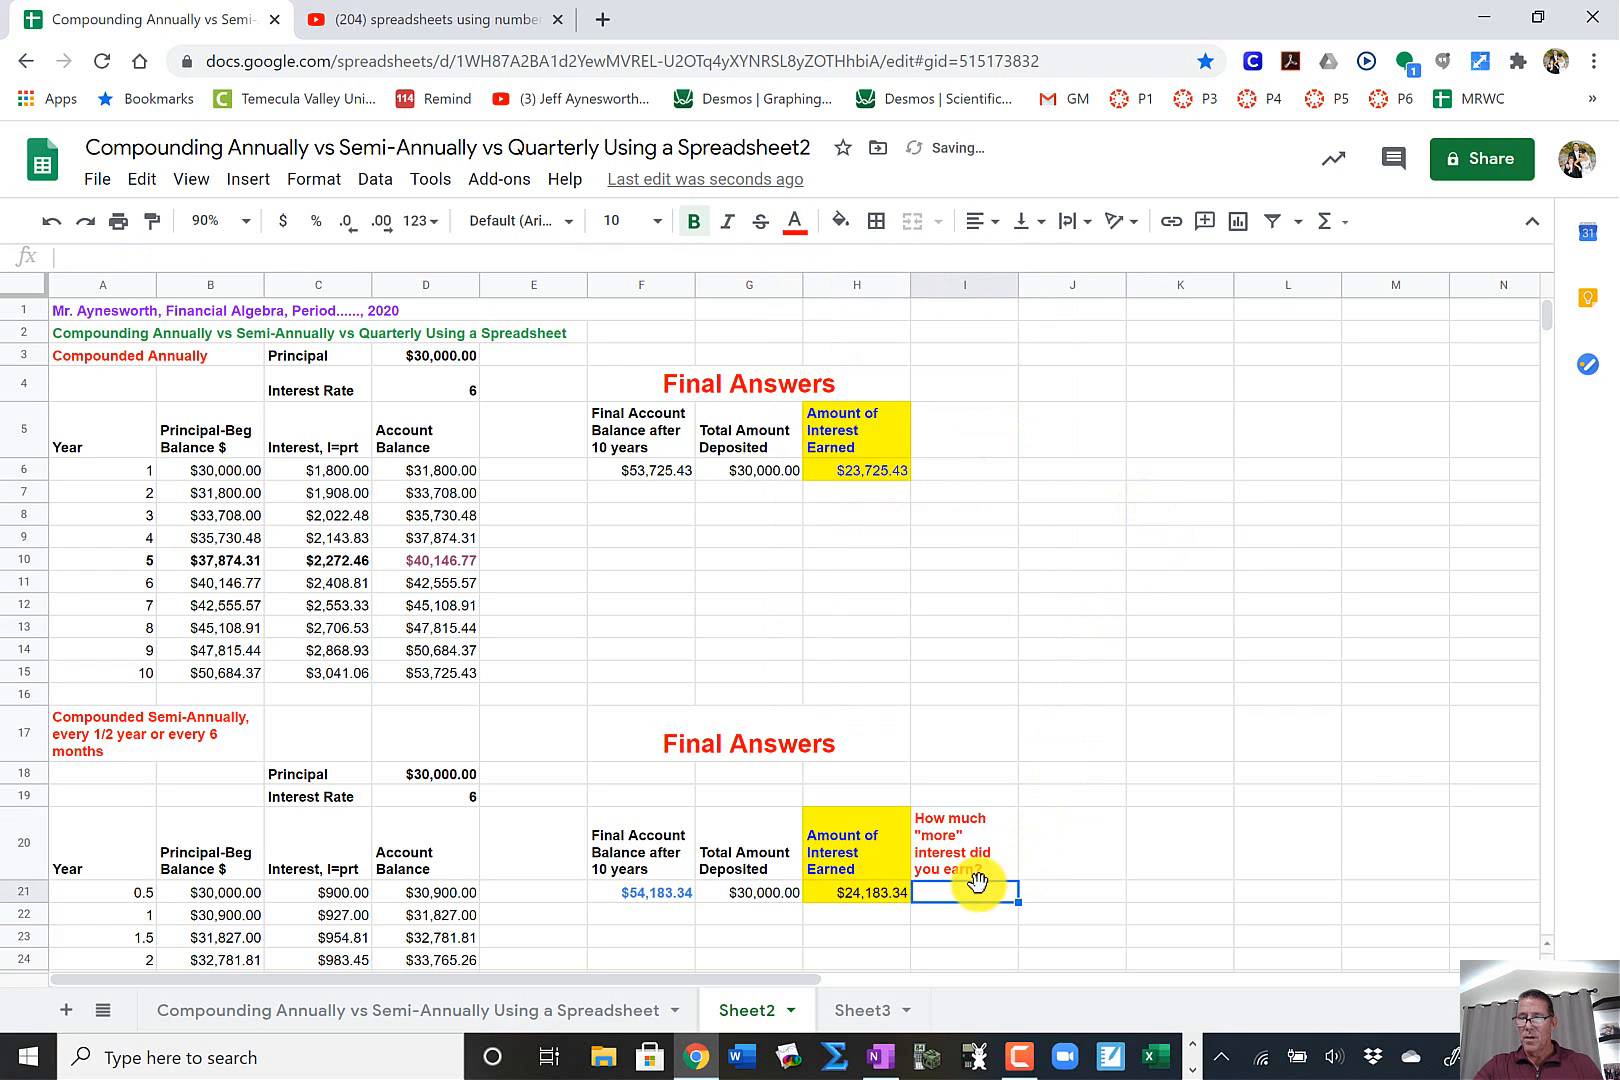
- Calculate the extra interest from semi-annual compounding in I21 by subtracting the annual interest from the semi-annual interest, =H21-H6
text(=)
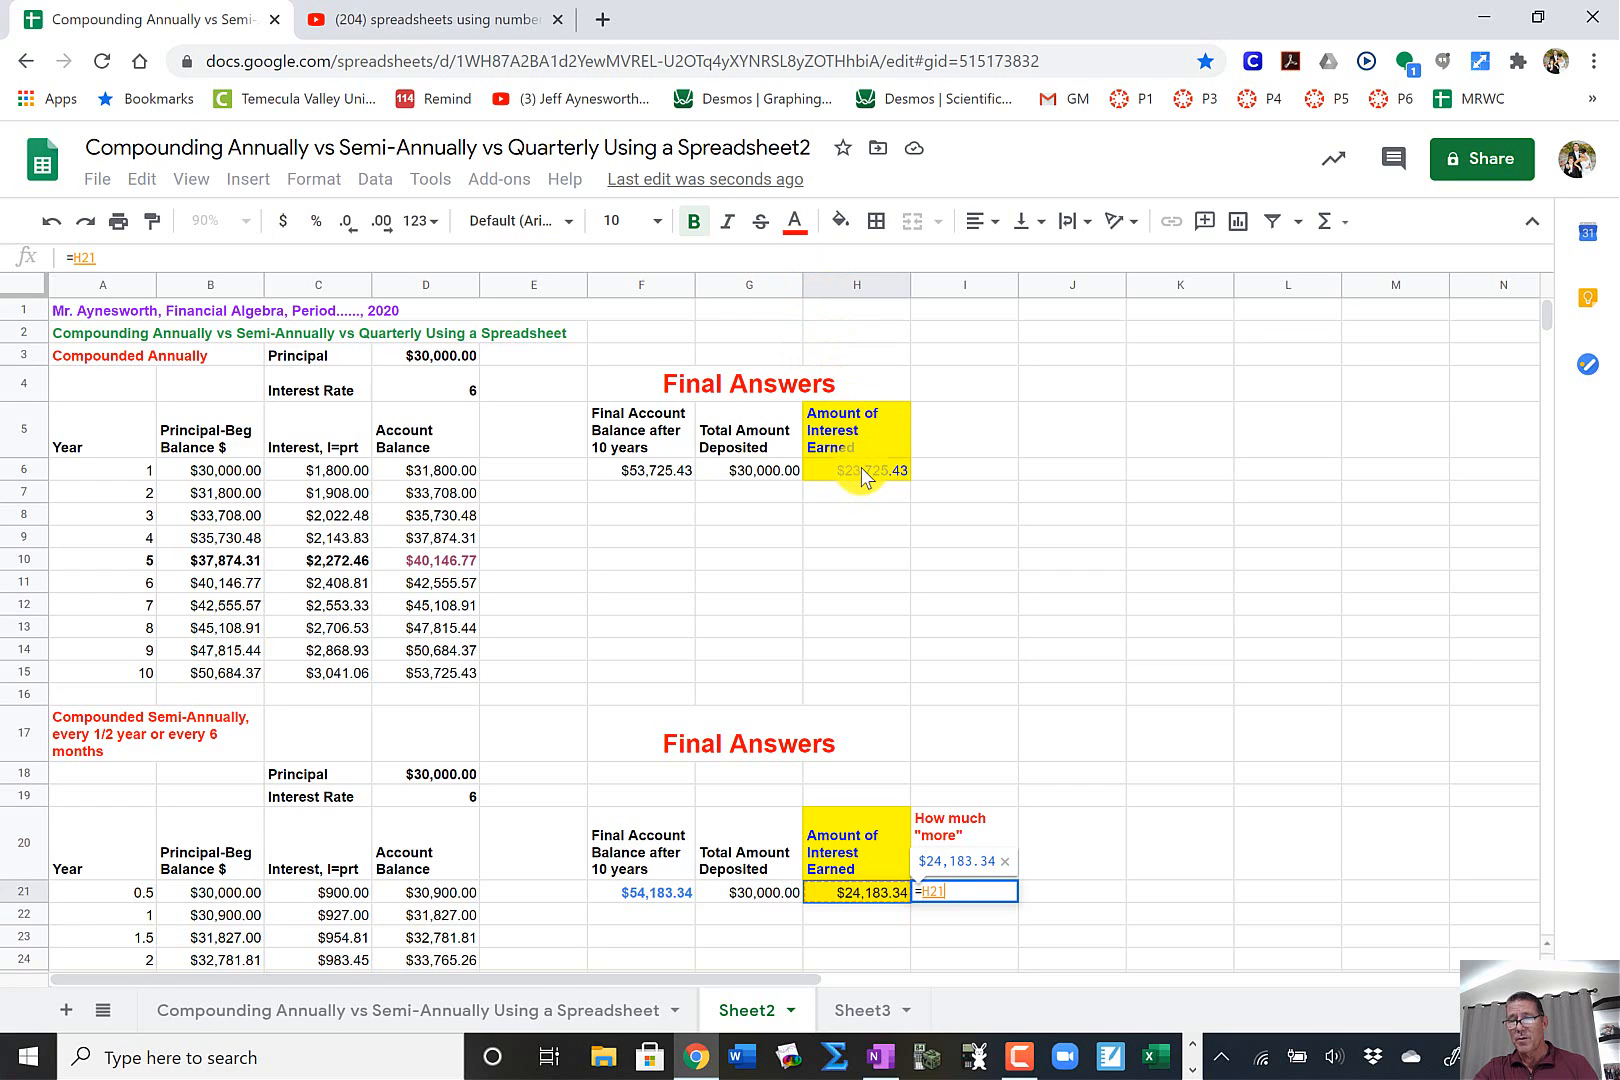
text(-)
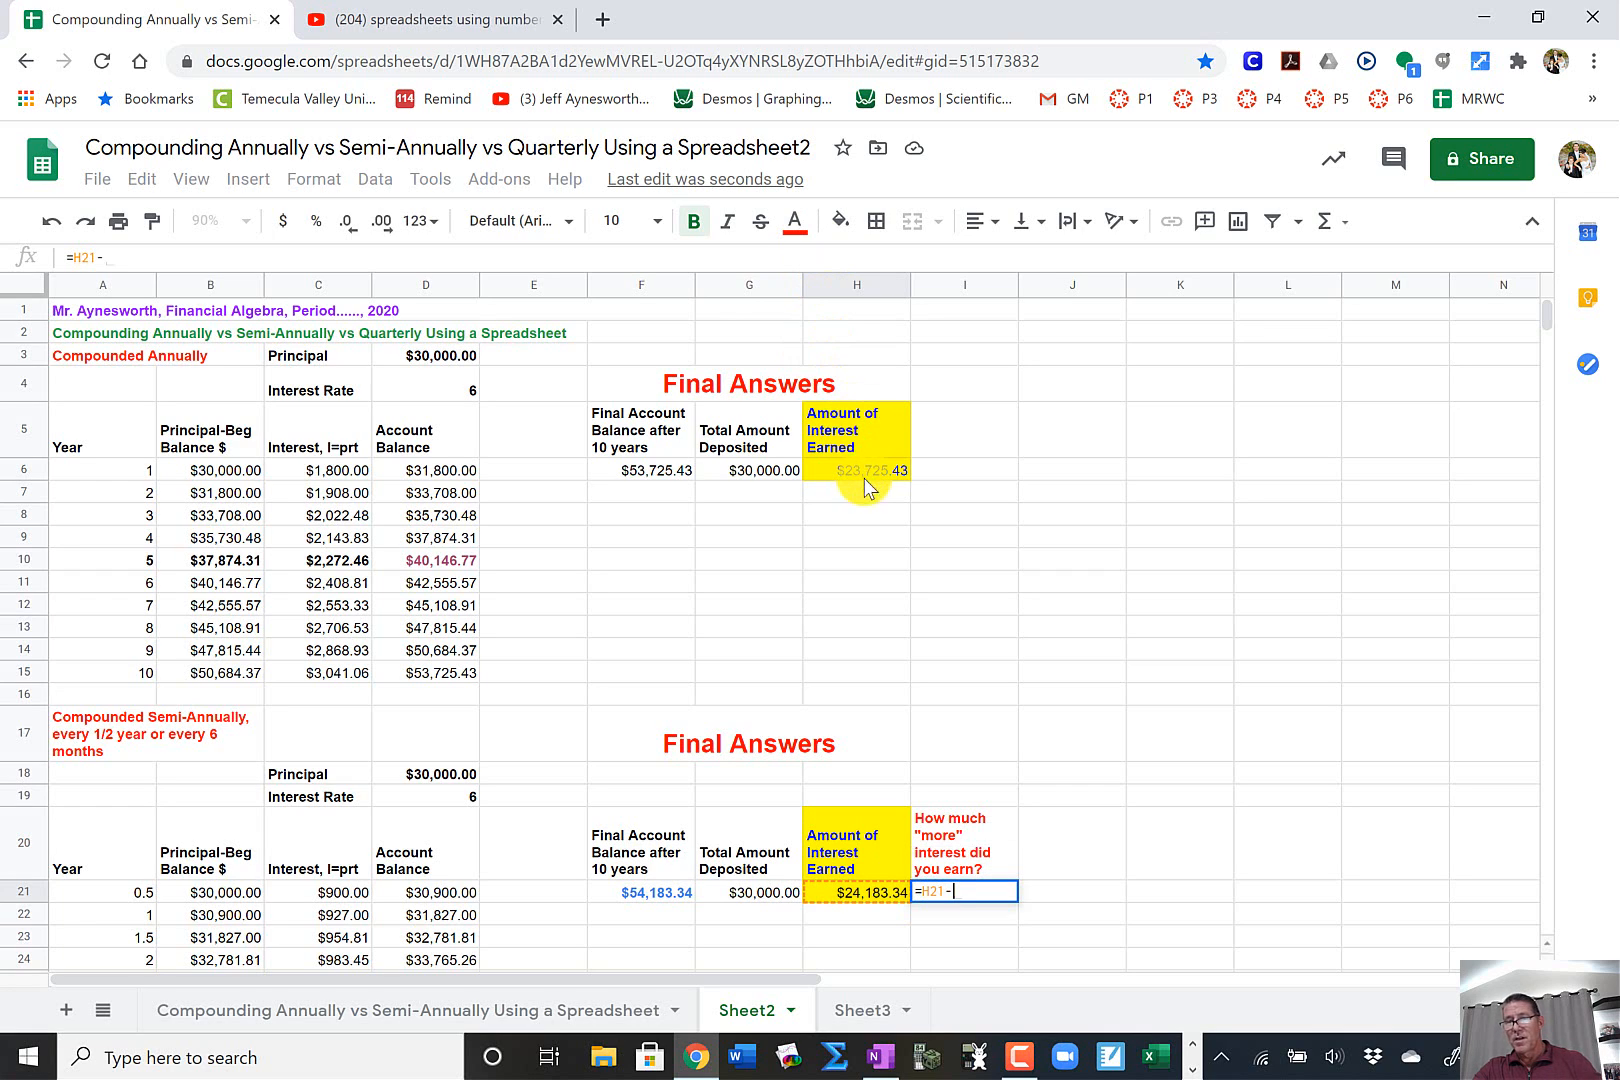
click(861, 467)
key(Return)
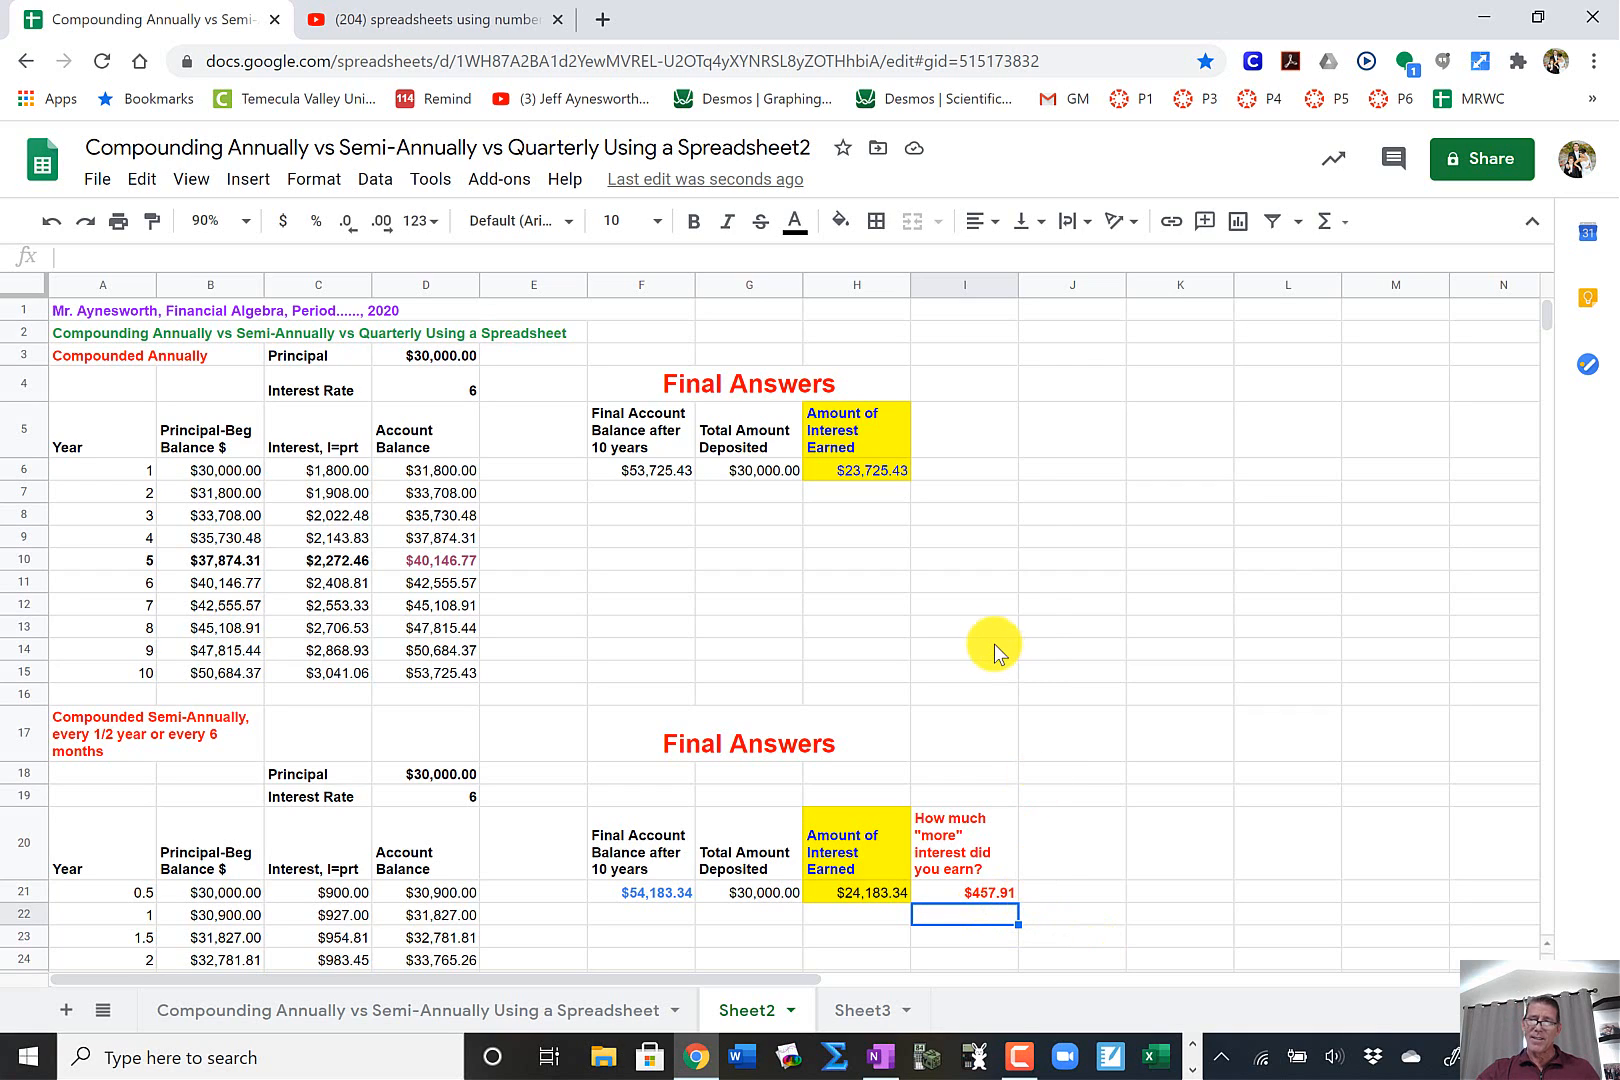
click(1000, 694)
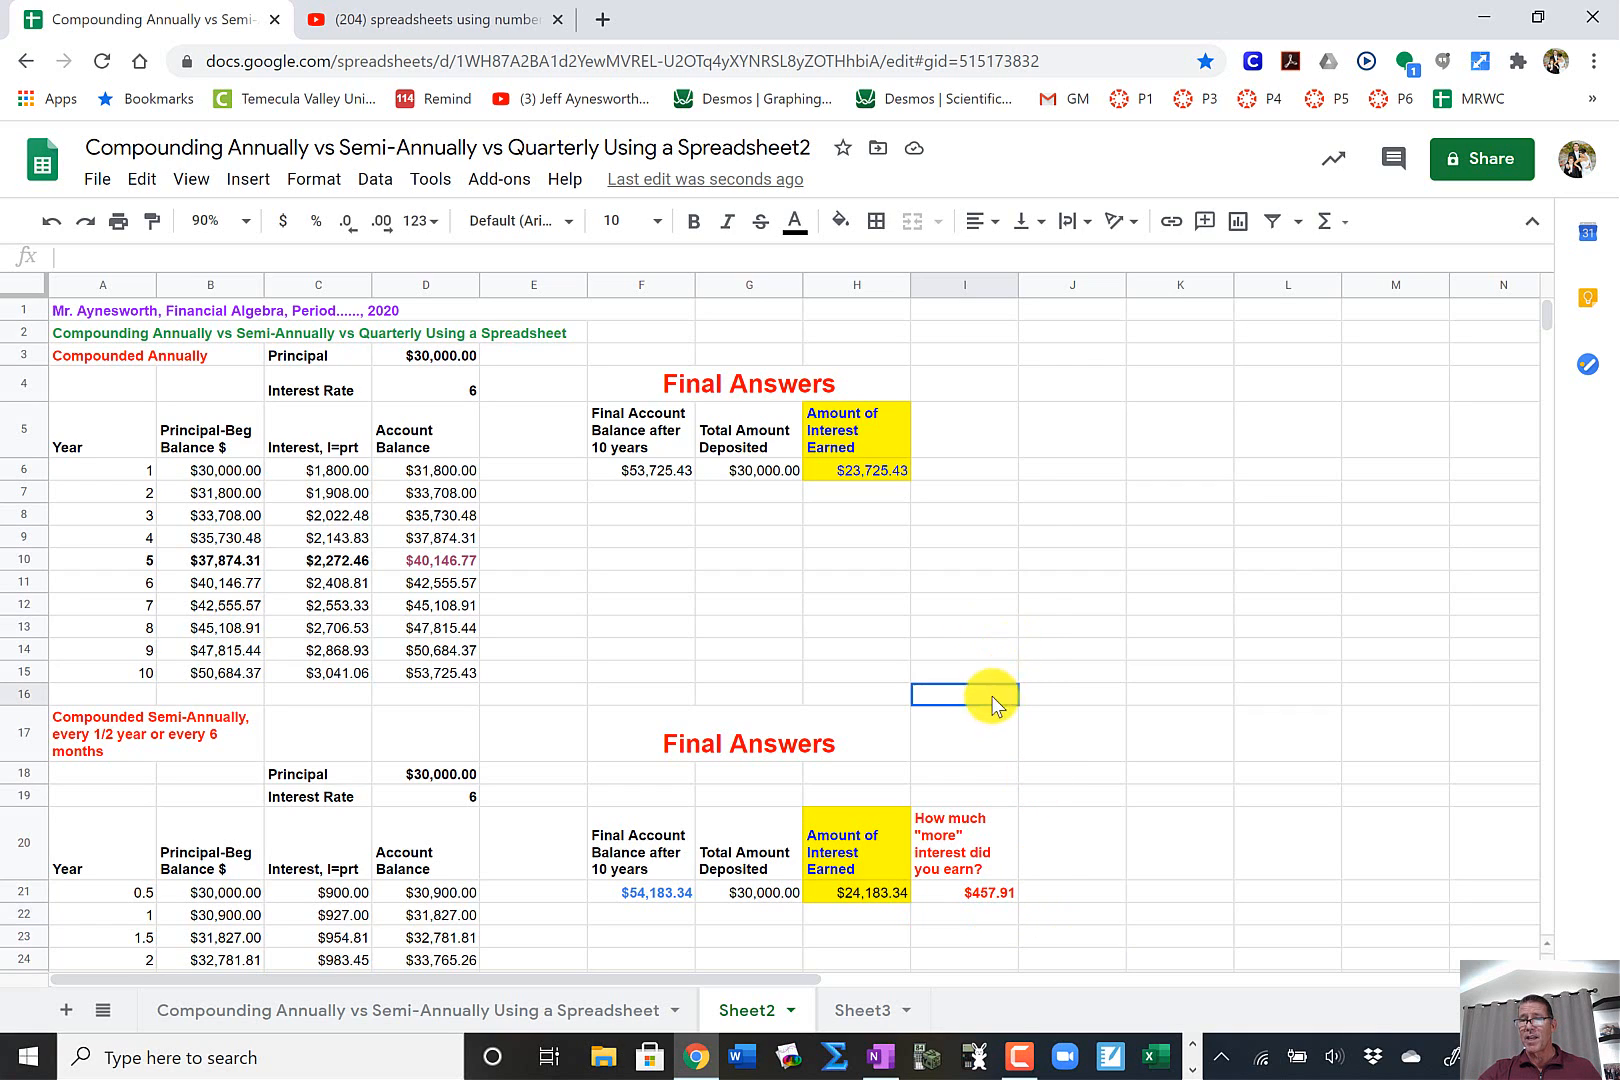
click(988, 649)
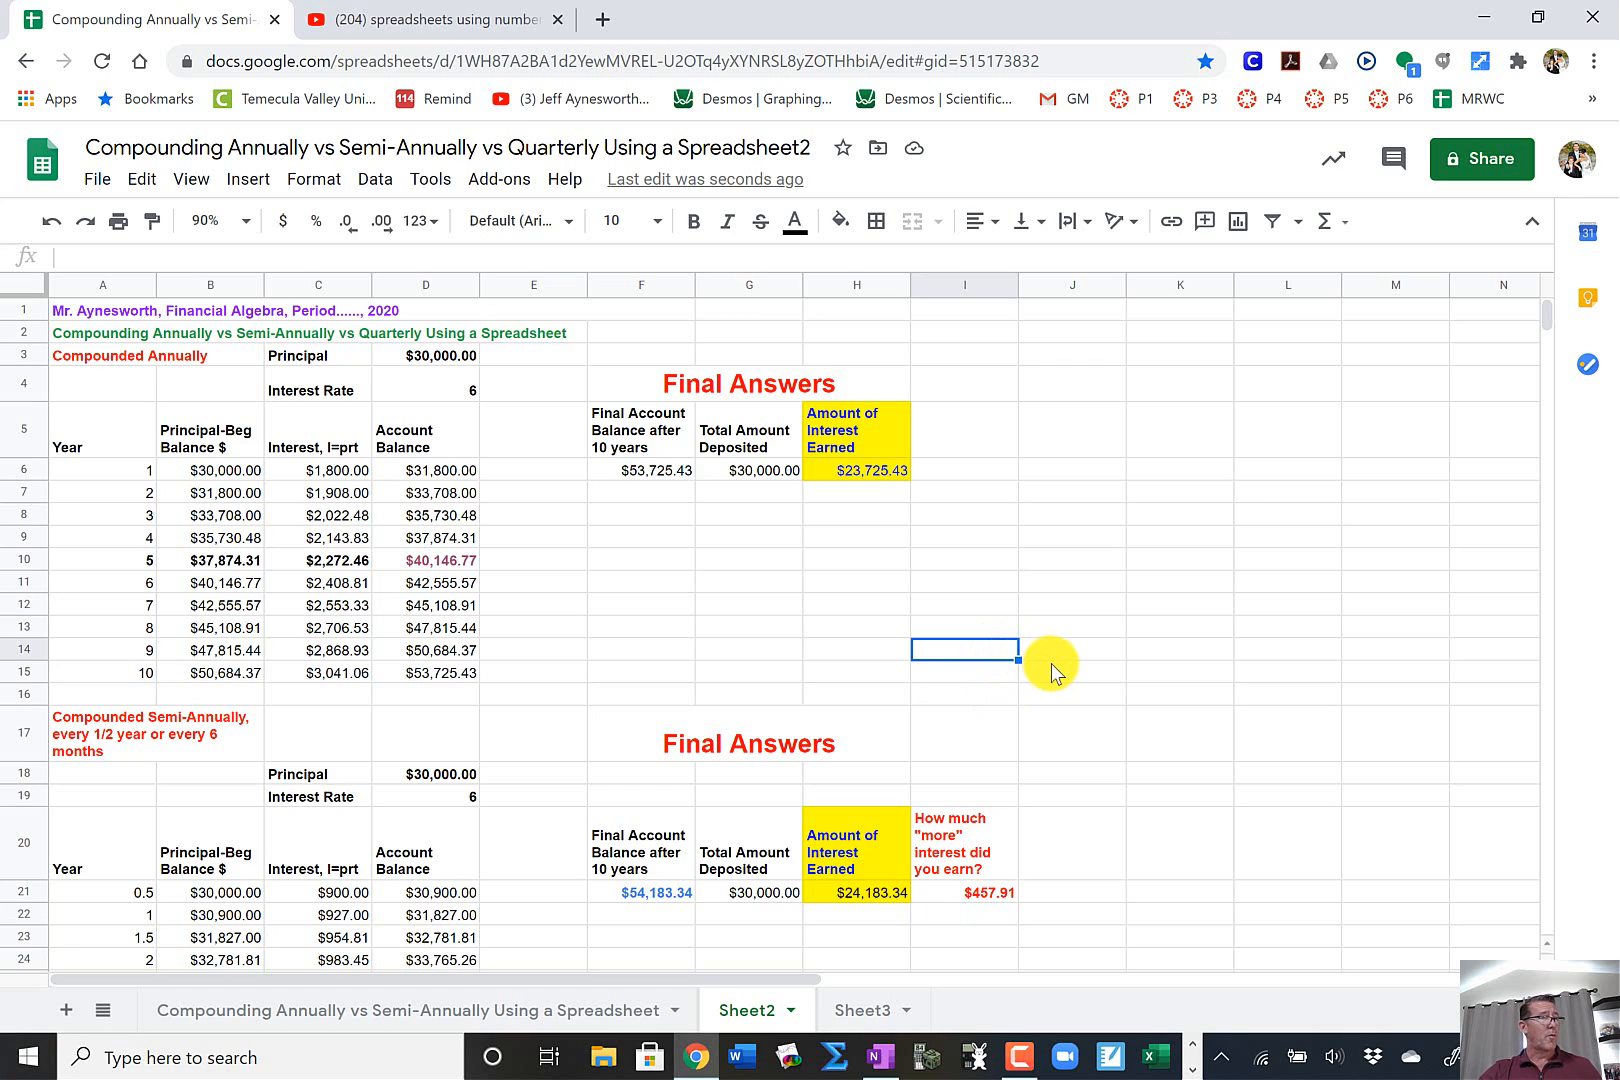
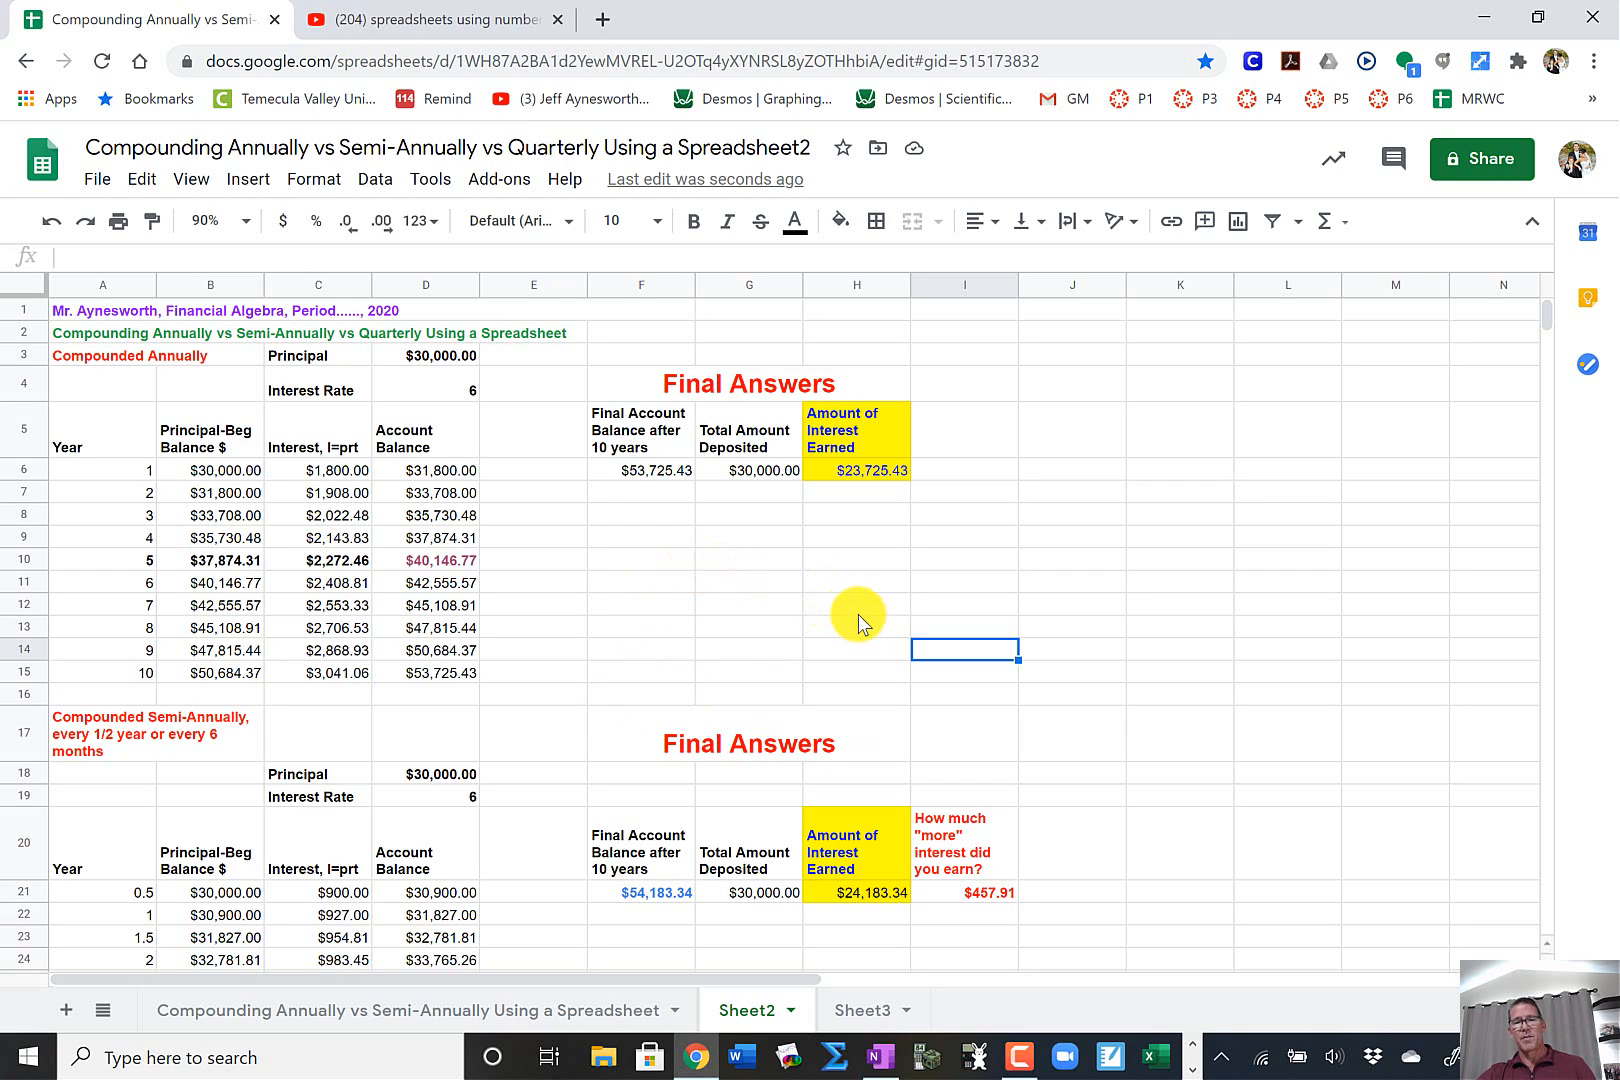
click(972, 523)
scroll(969, 523, down, 3)
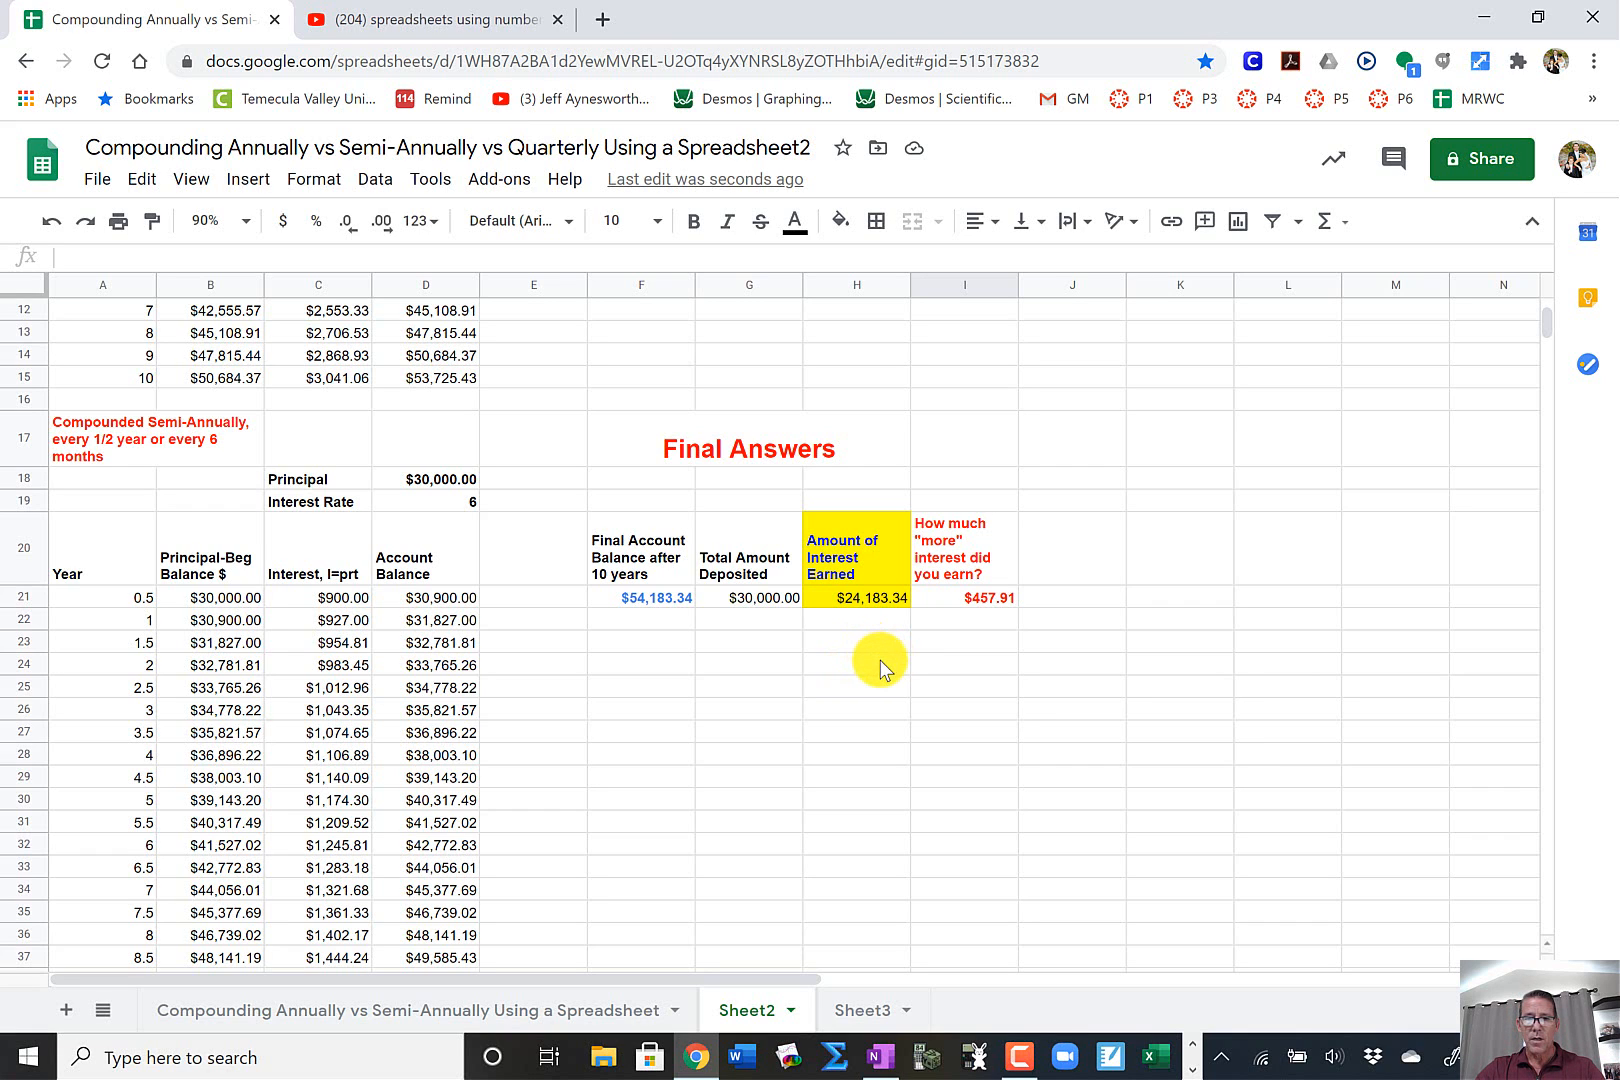
scroll(895, 659, up, 3)
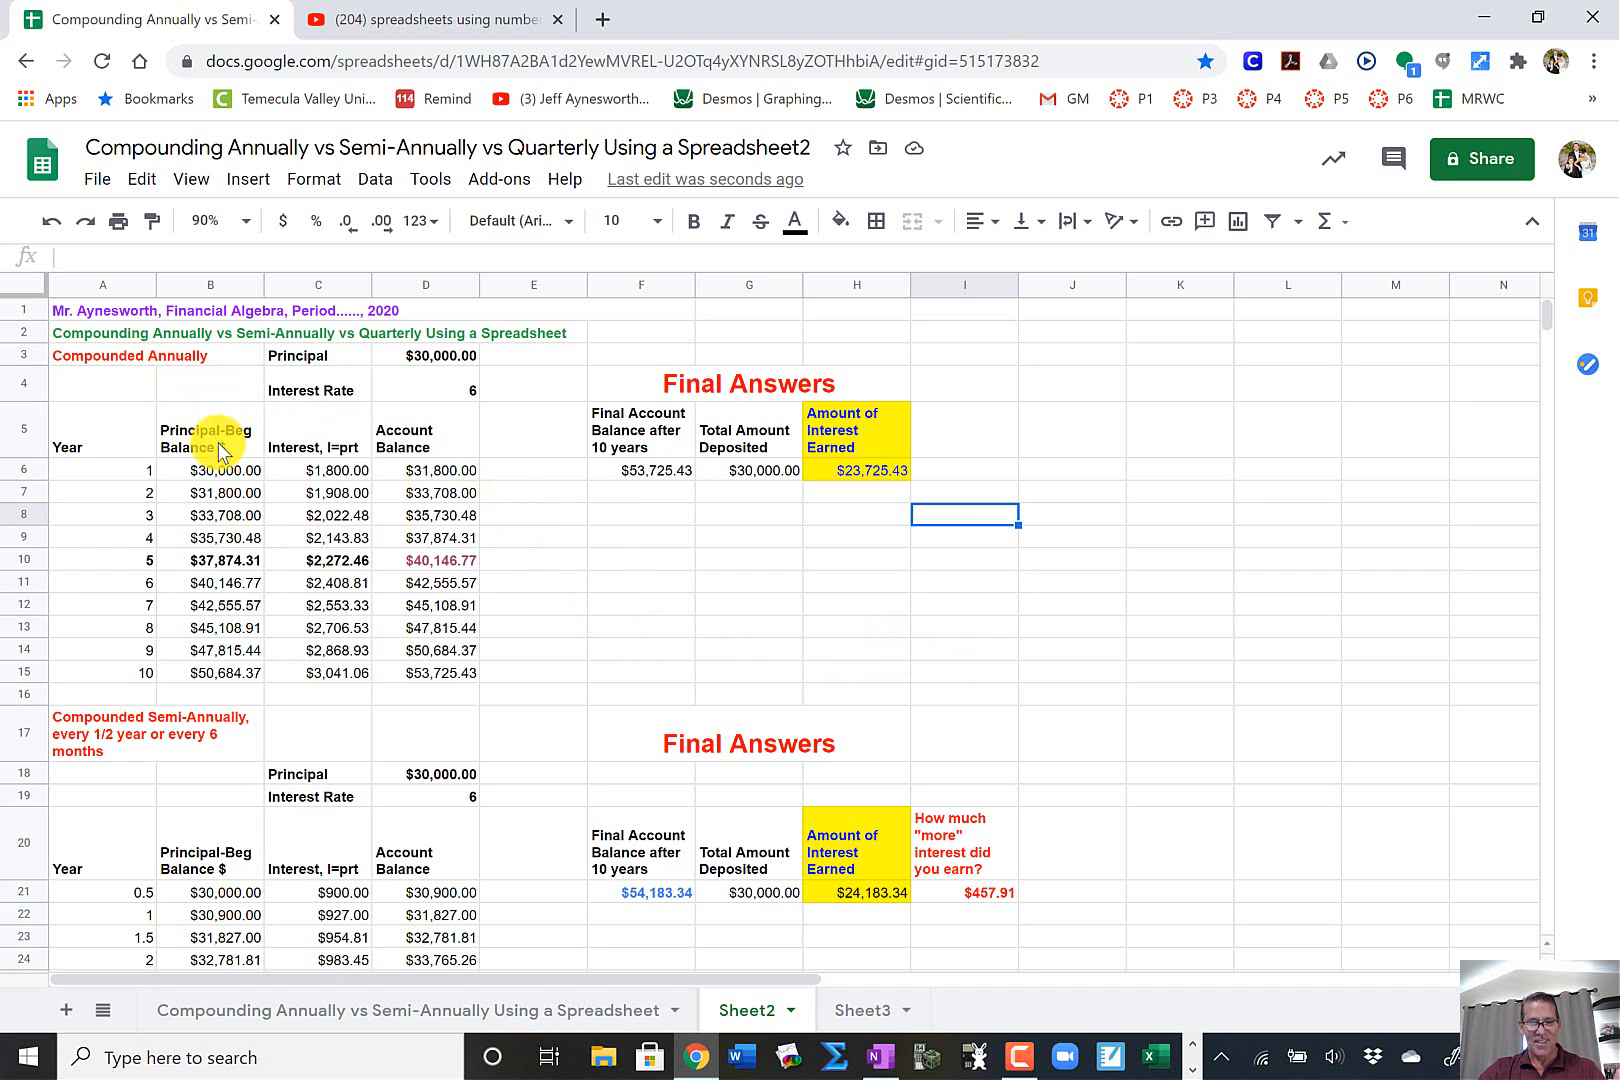
click(122, 358)
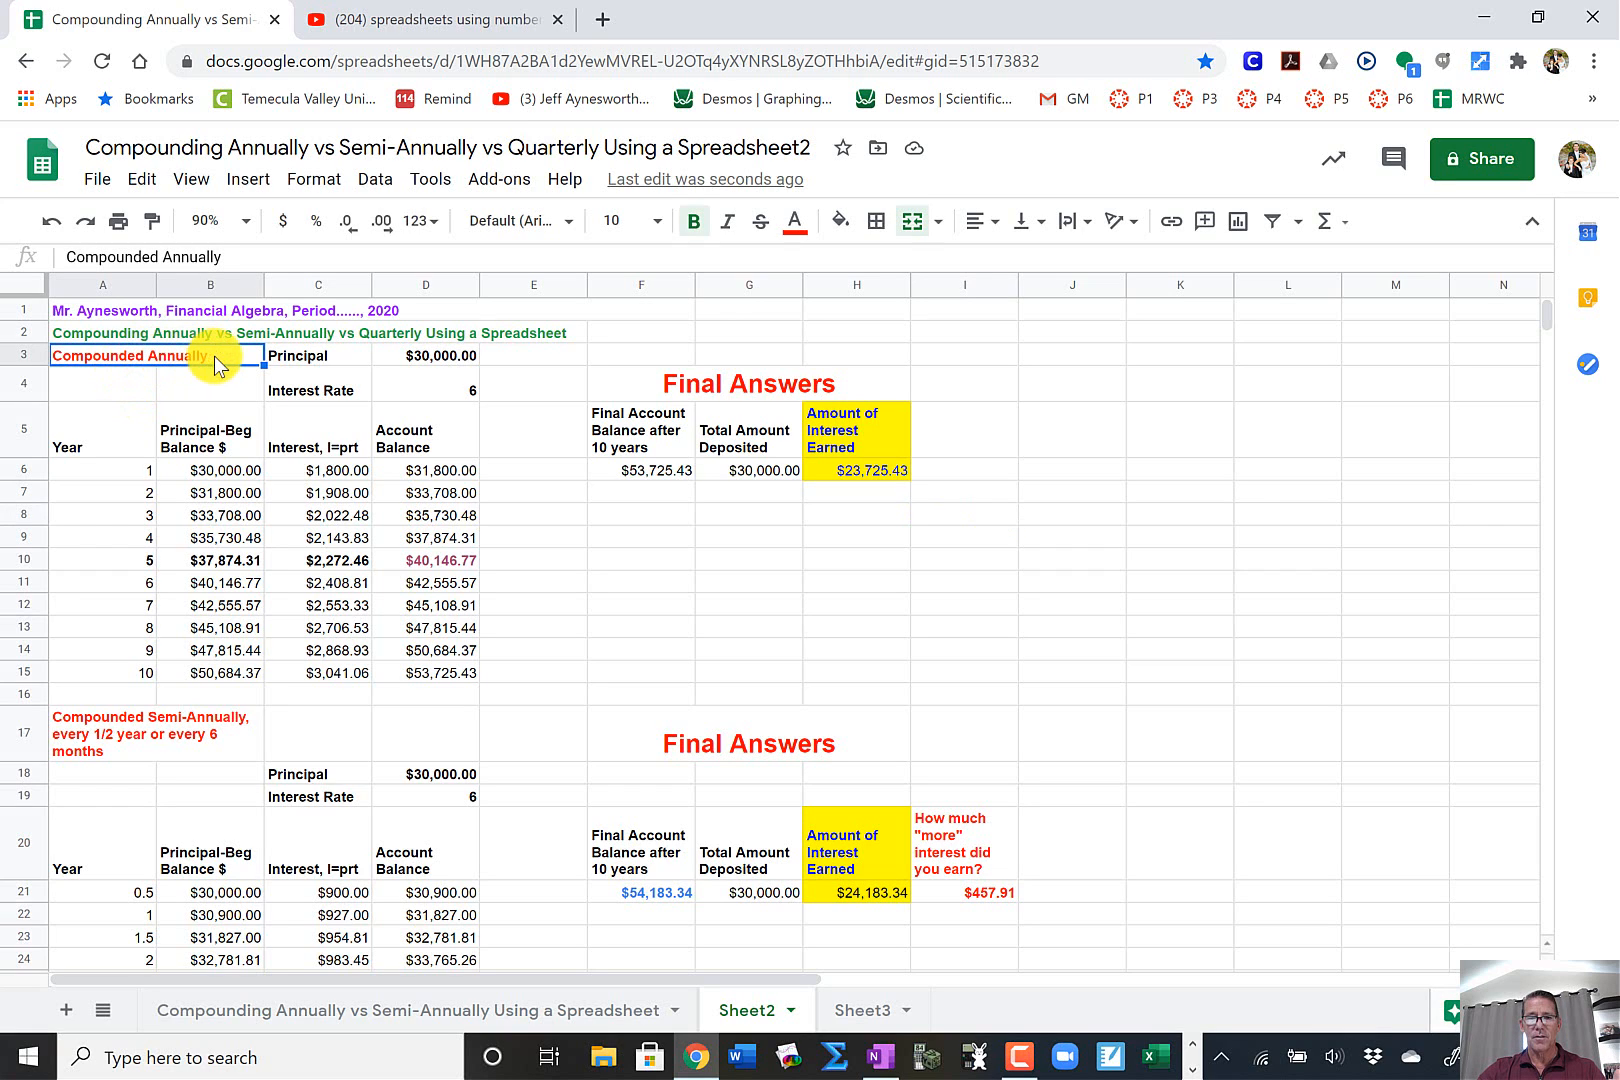
drag(223, 354, 739, 416)
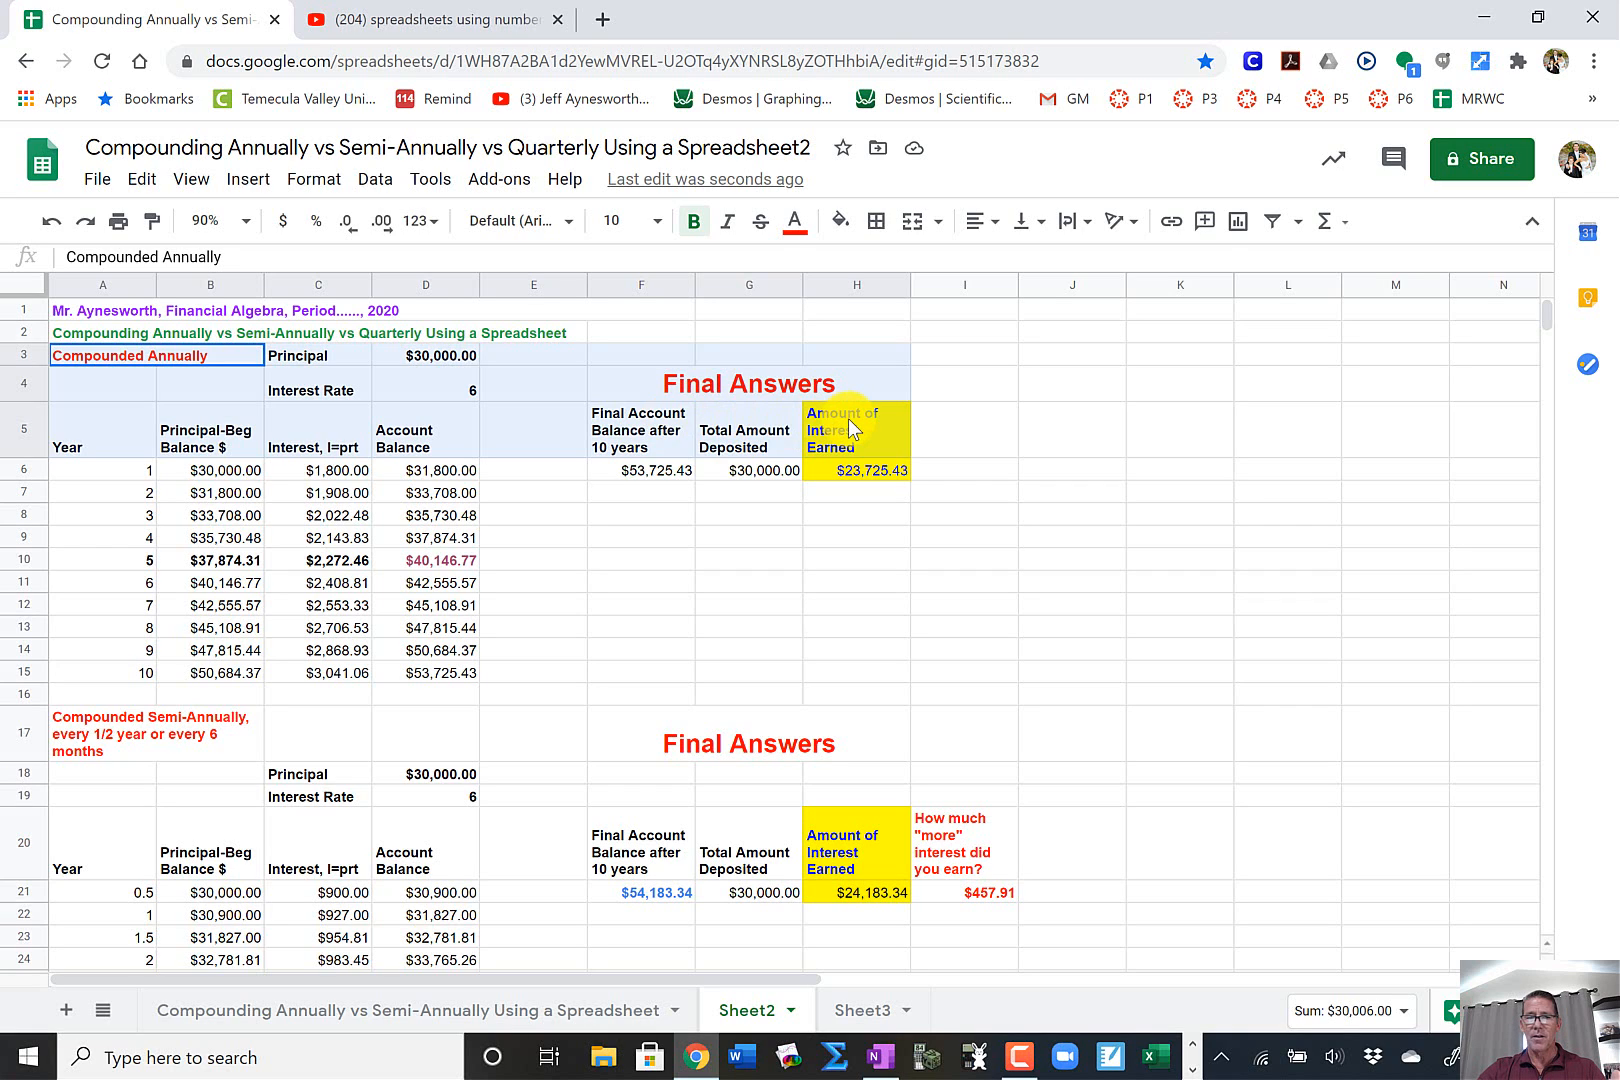
click(983, 425)
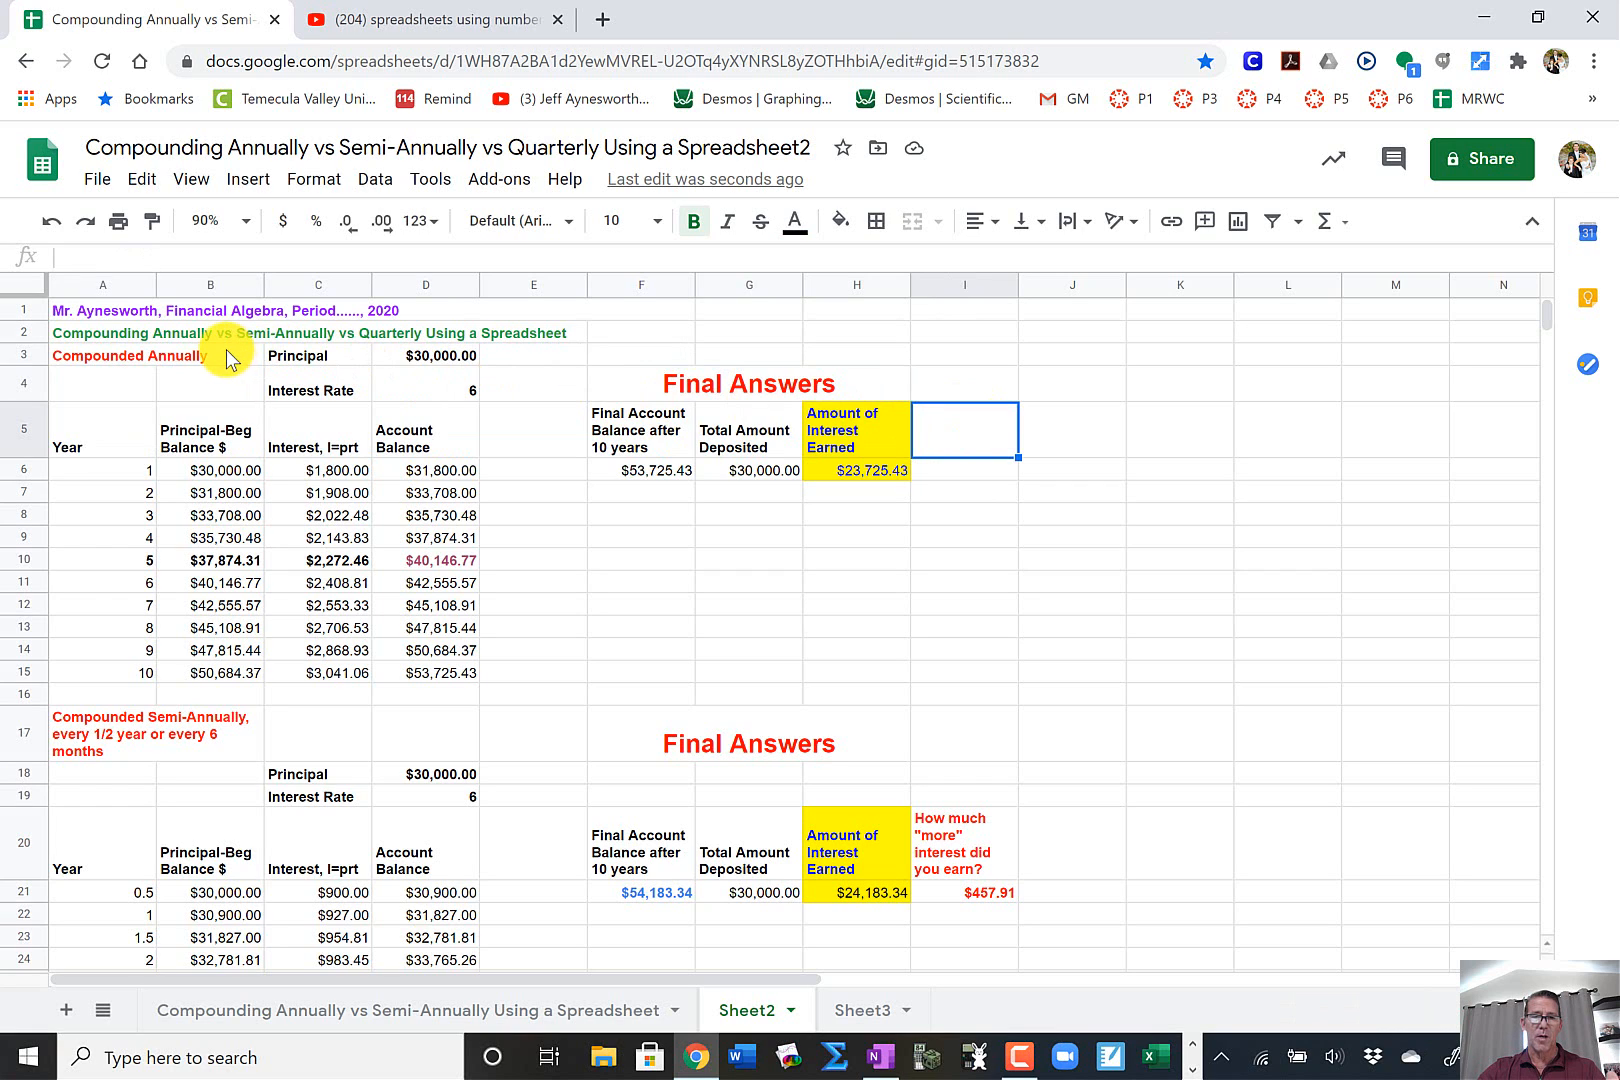
- Copy the annual heading block A3:H5 and paste it below the semi-annual table, starting at A43
drag(225, 358, 832, 438)
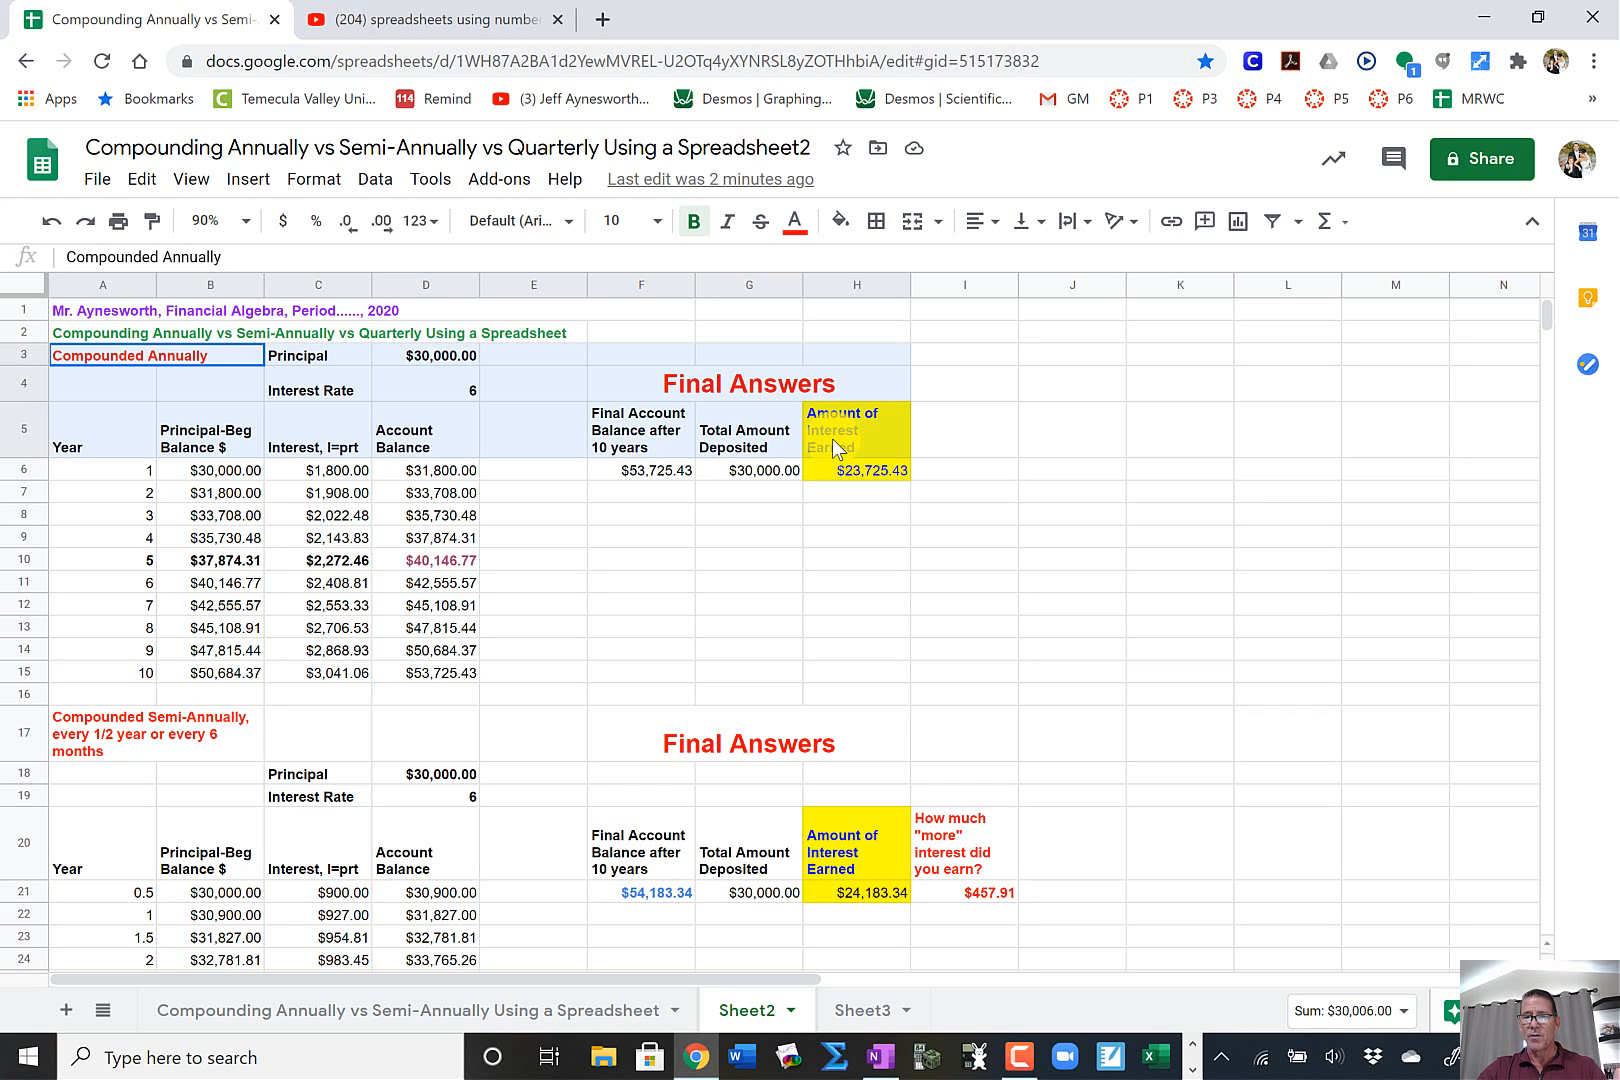
drag(832, 438, 832, 438)
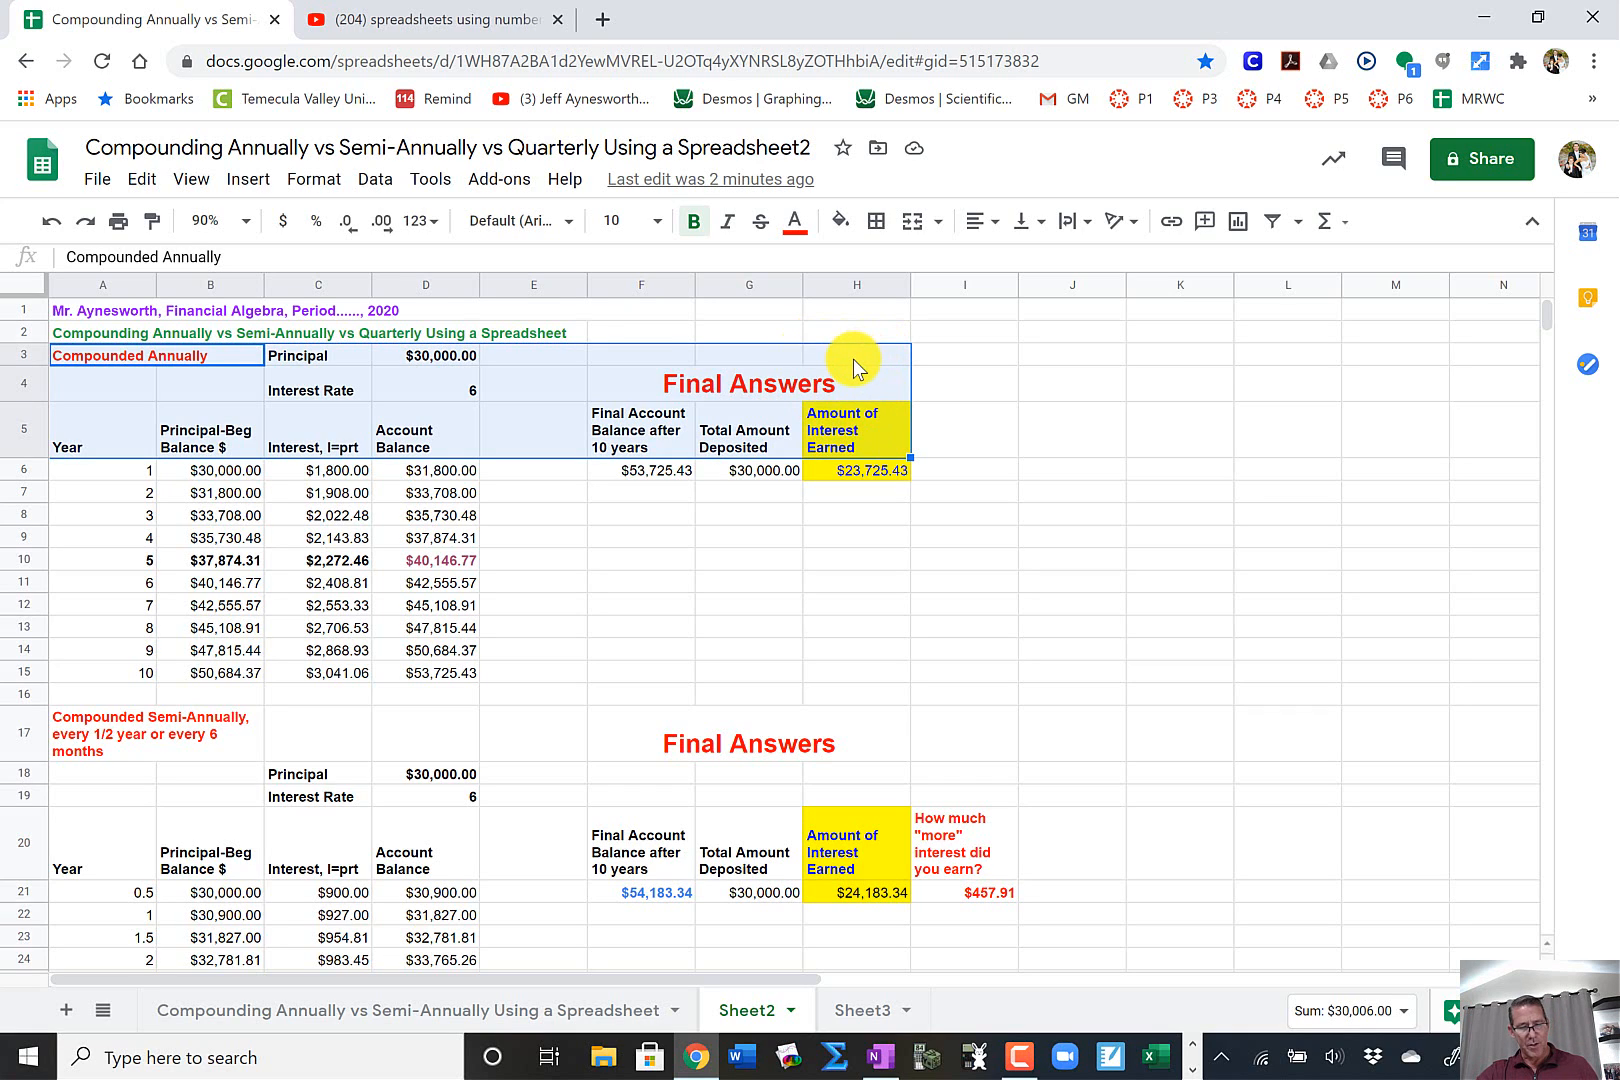
key(ctrl+c)
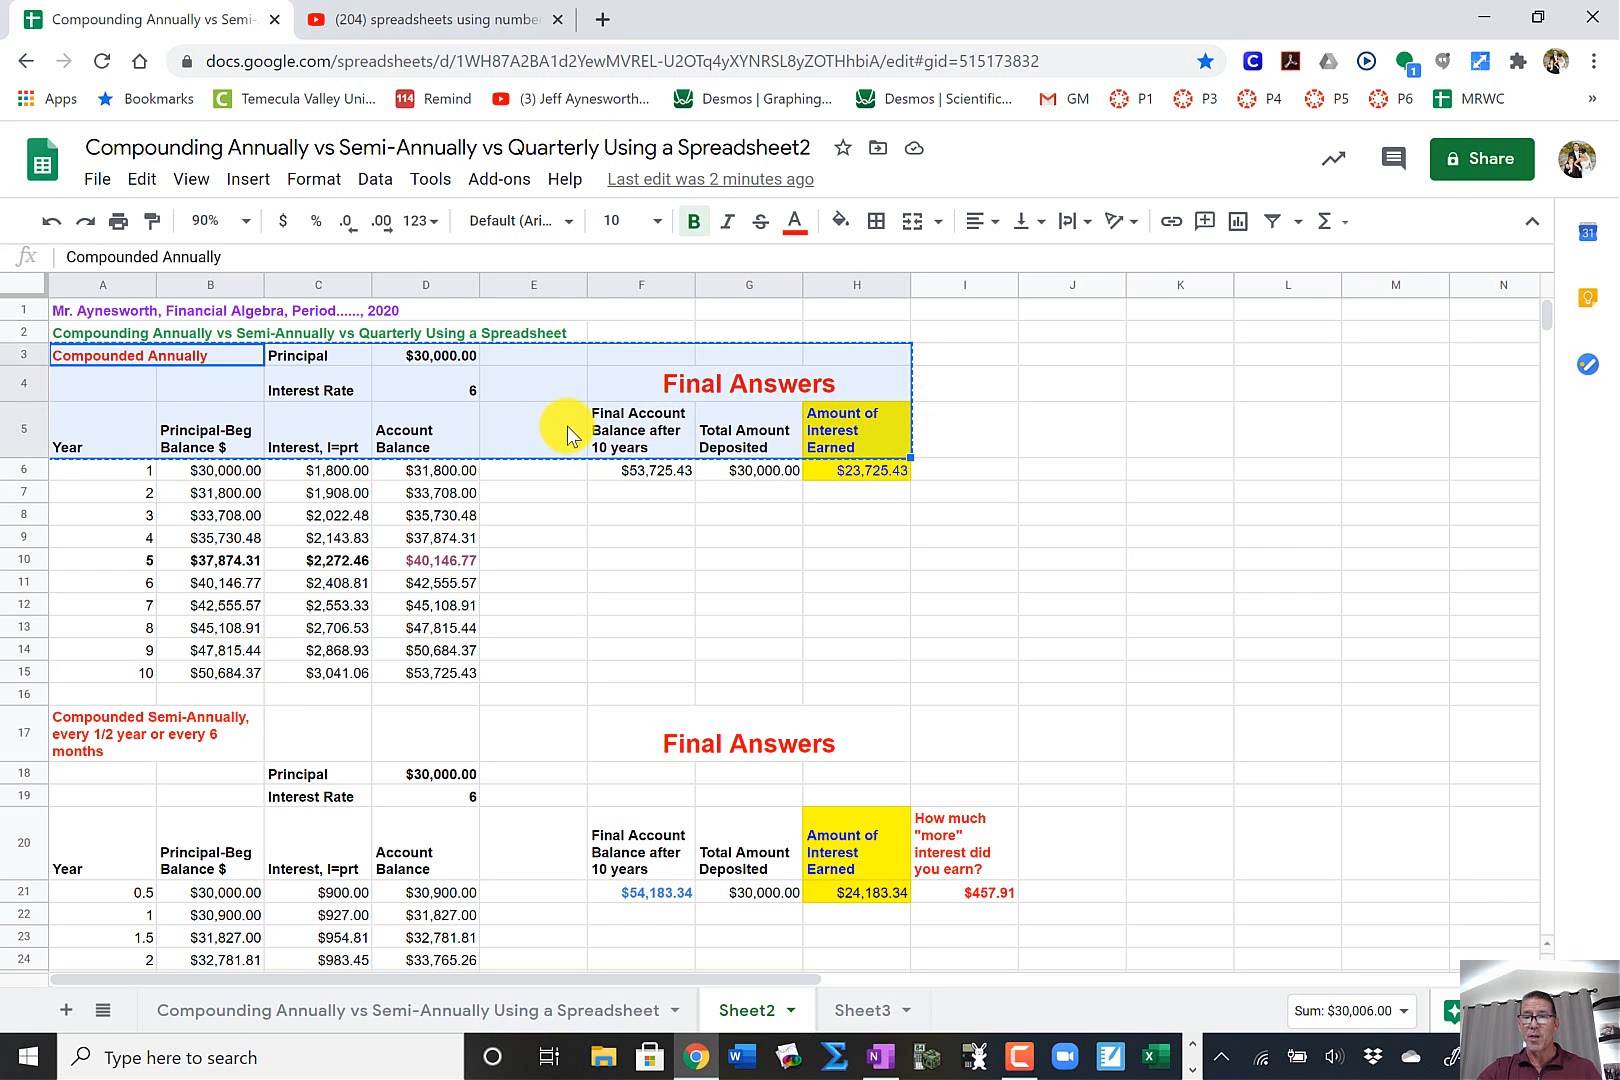
scroll(568, 516, down, 6)
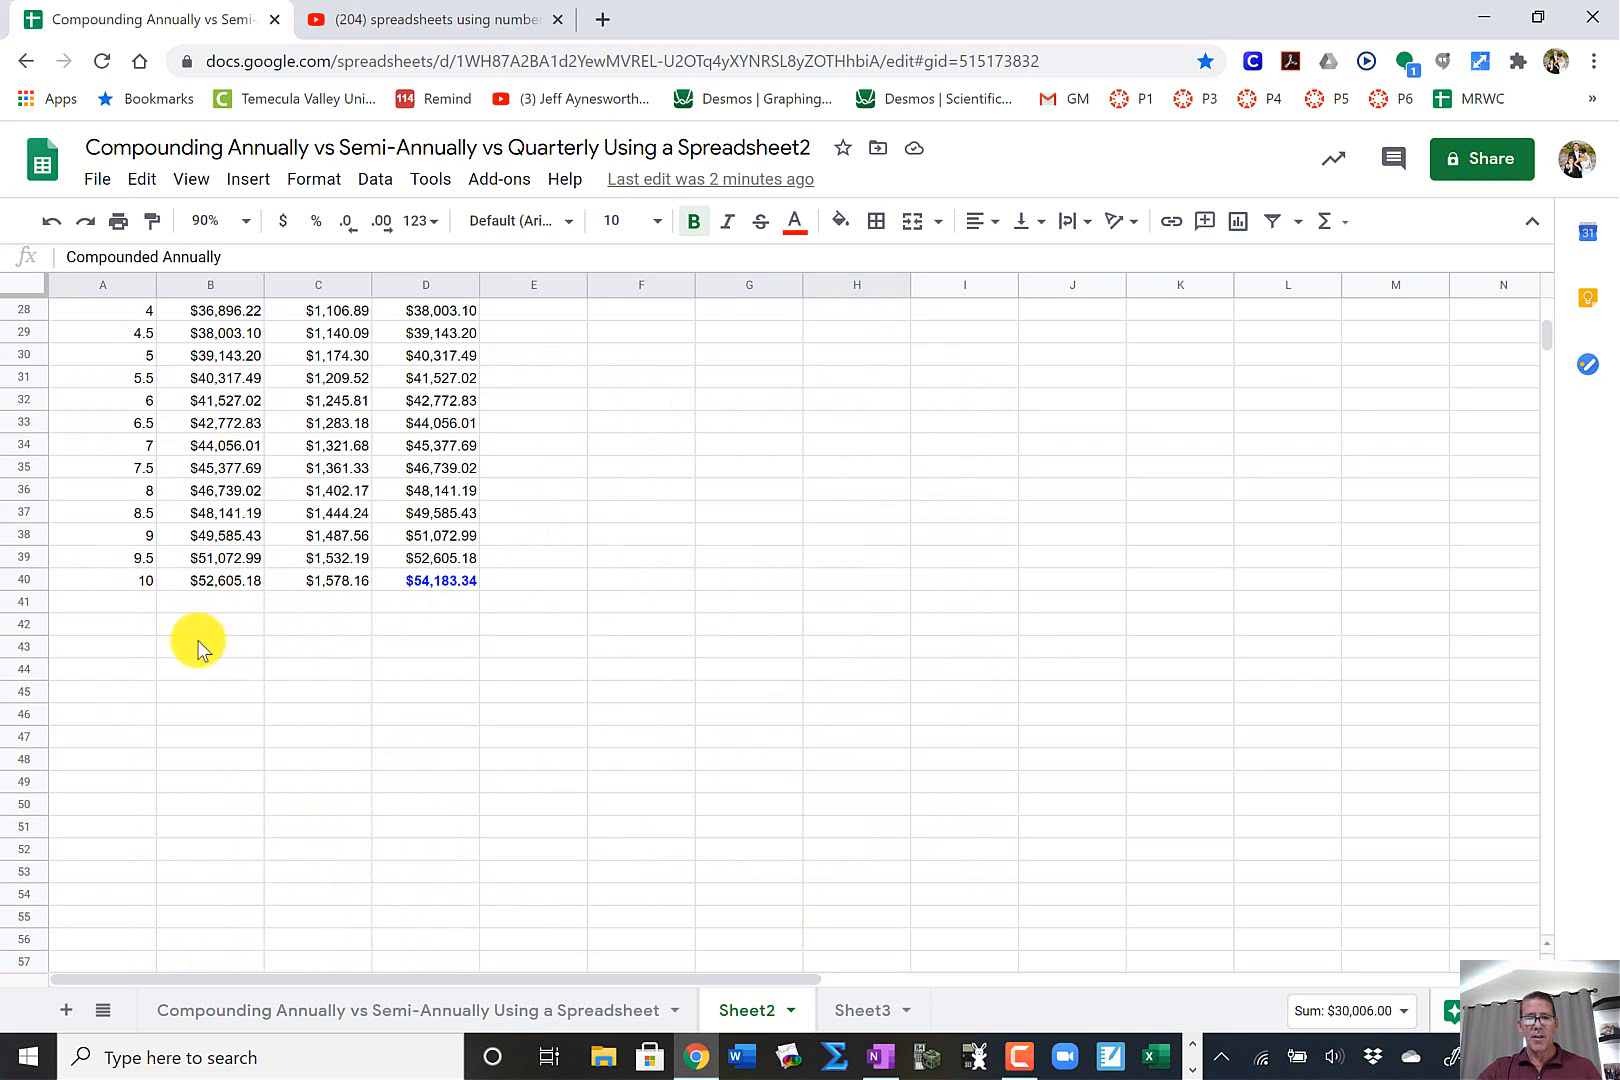
click(113, 646)
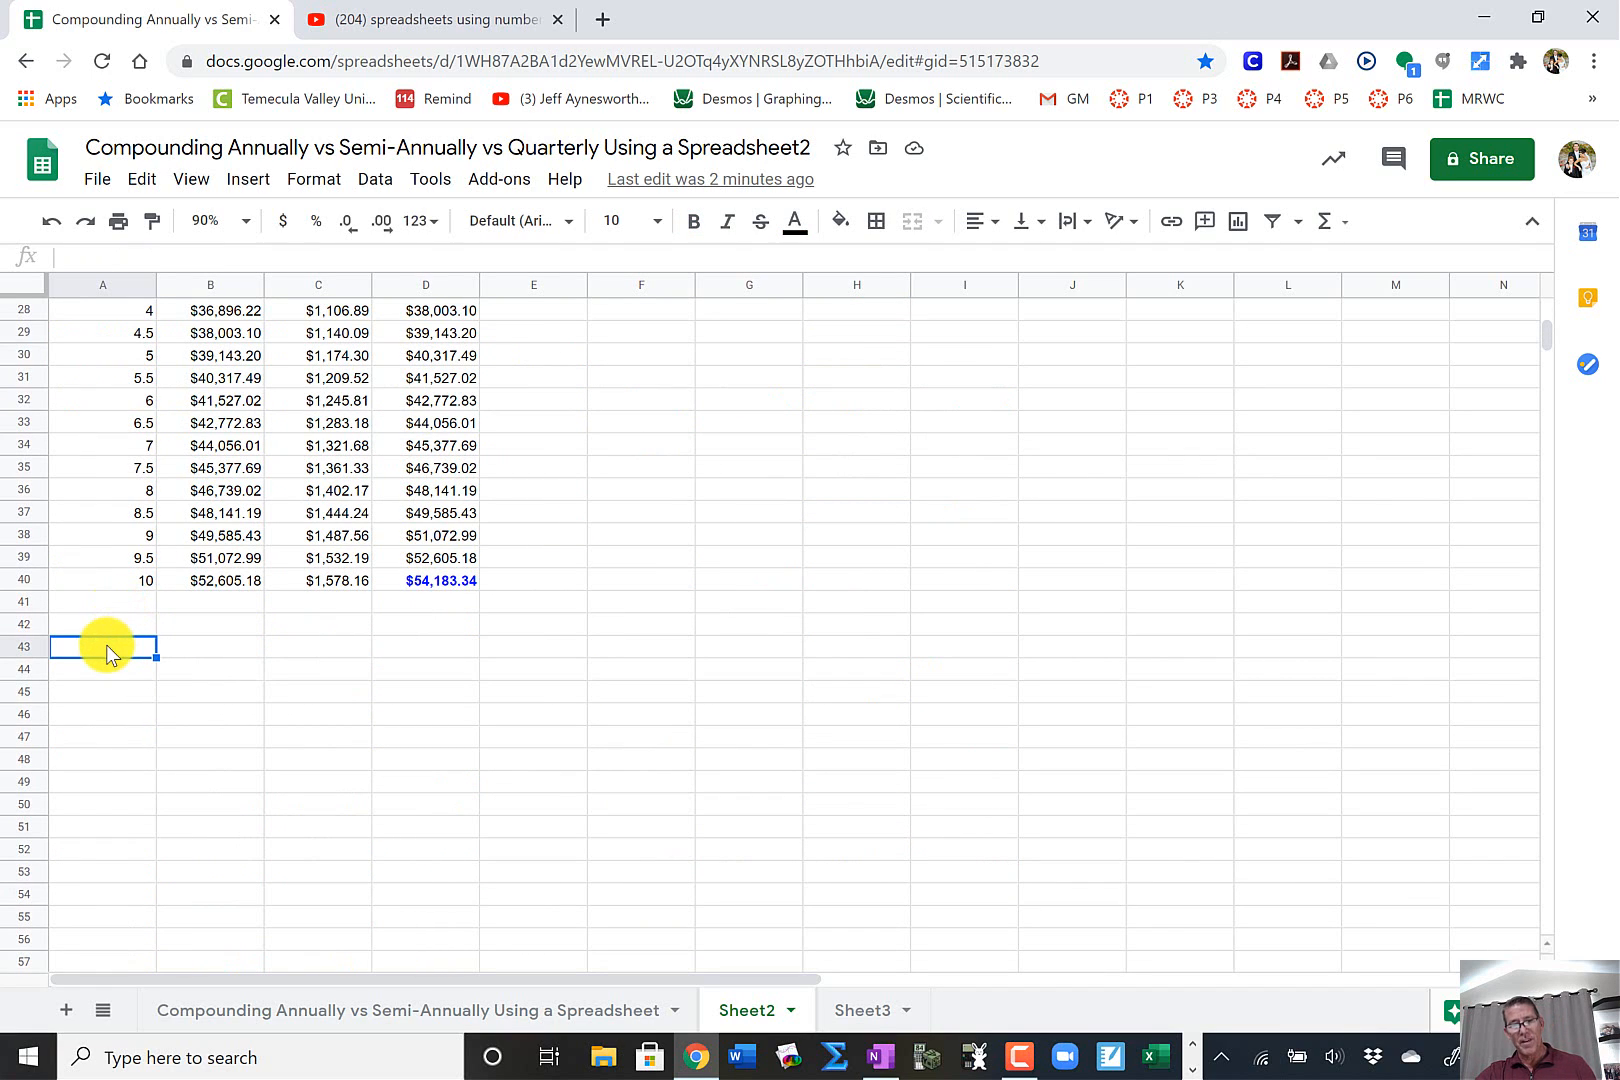
key(ctrl+v)
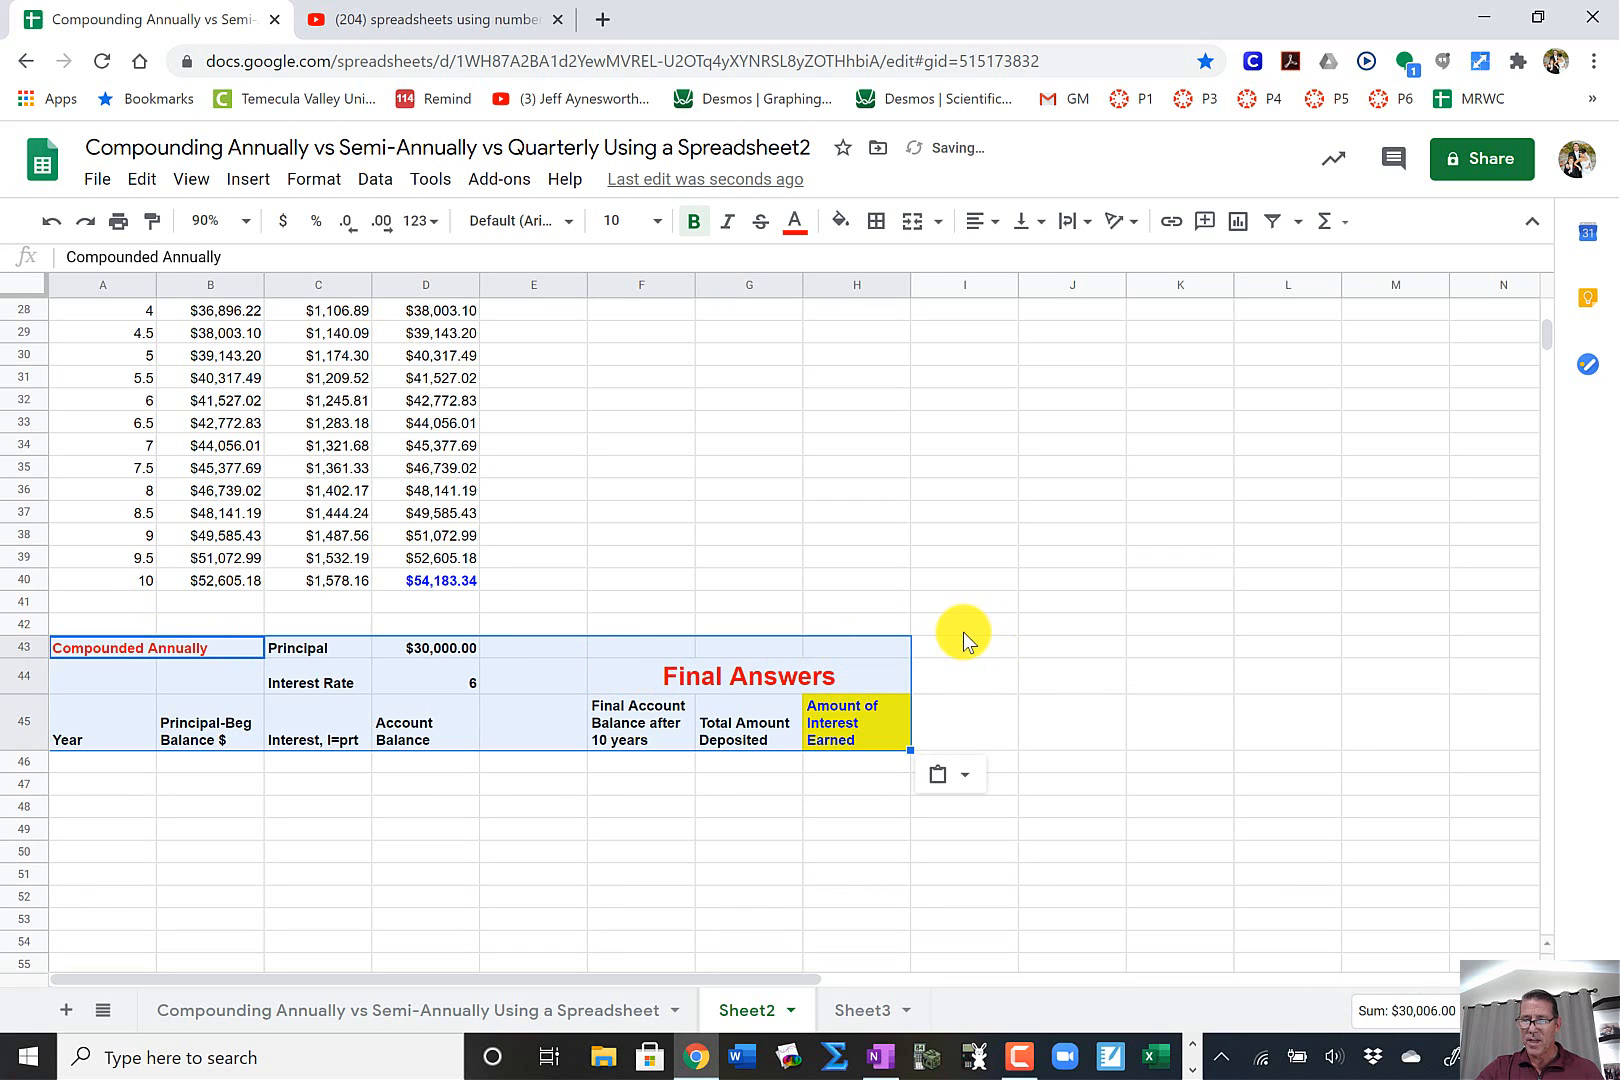
click(963, 628)
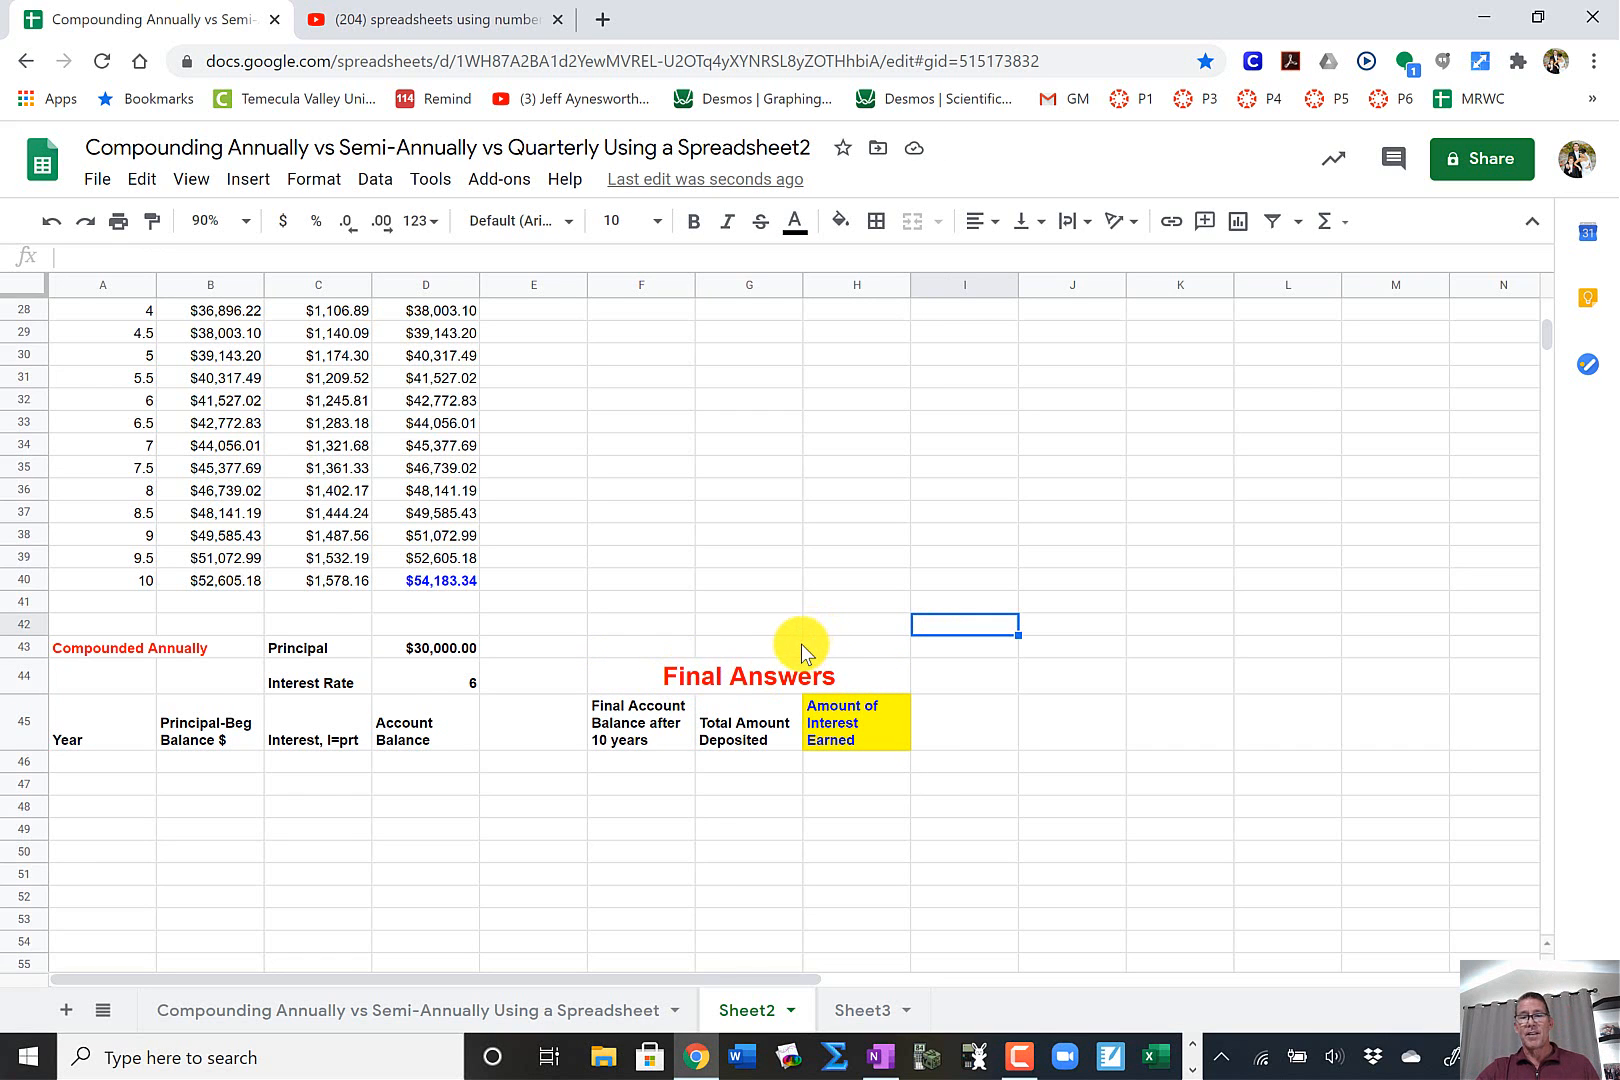
- Compare the annual and semi-annual section headings above with the pasted heading block in rows 43 to 45
scroll(801, 644, up, 10)
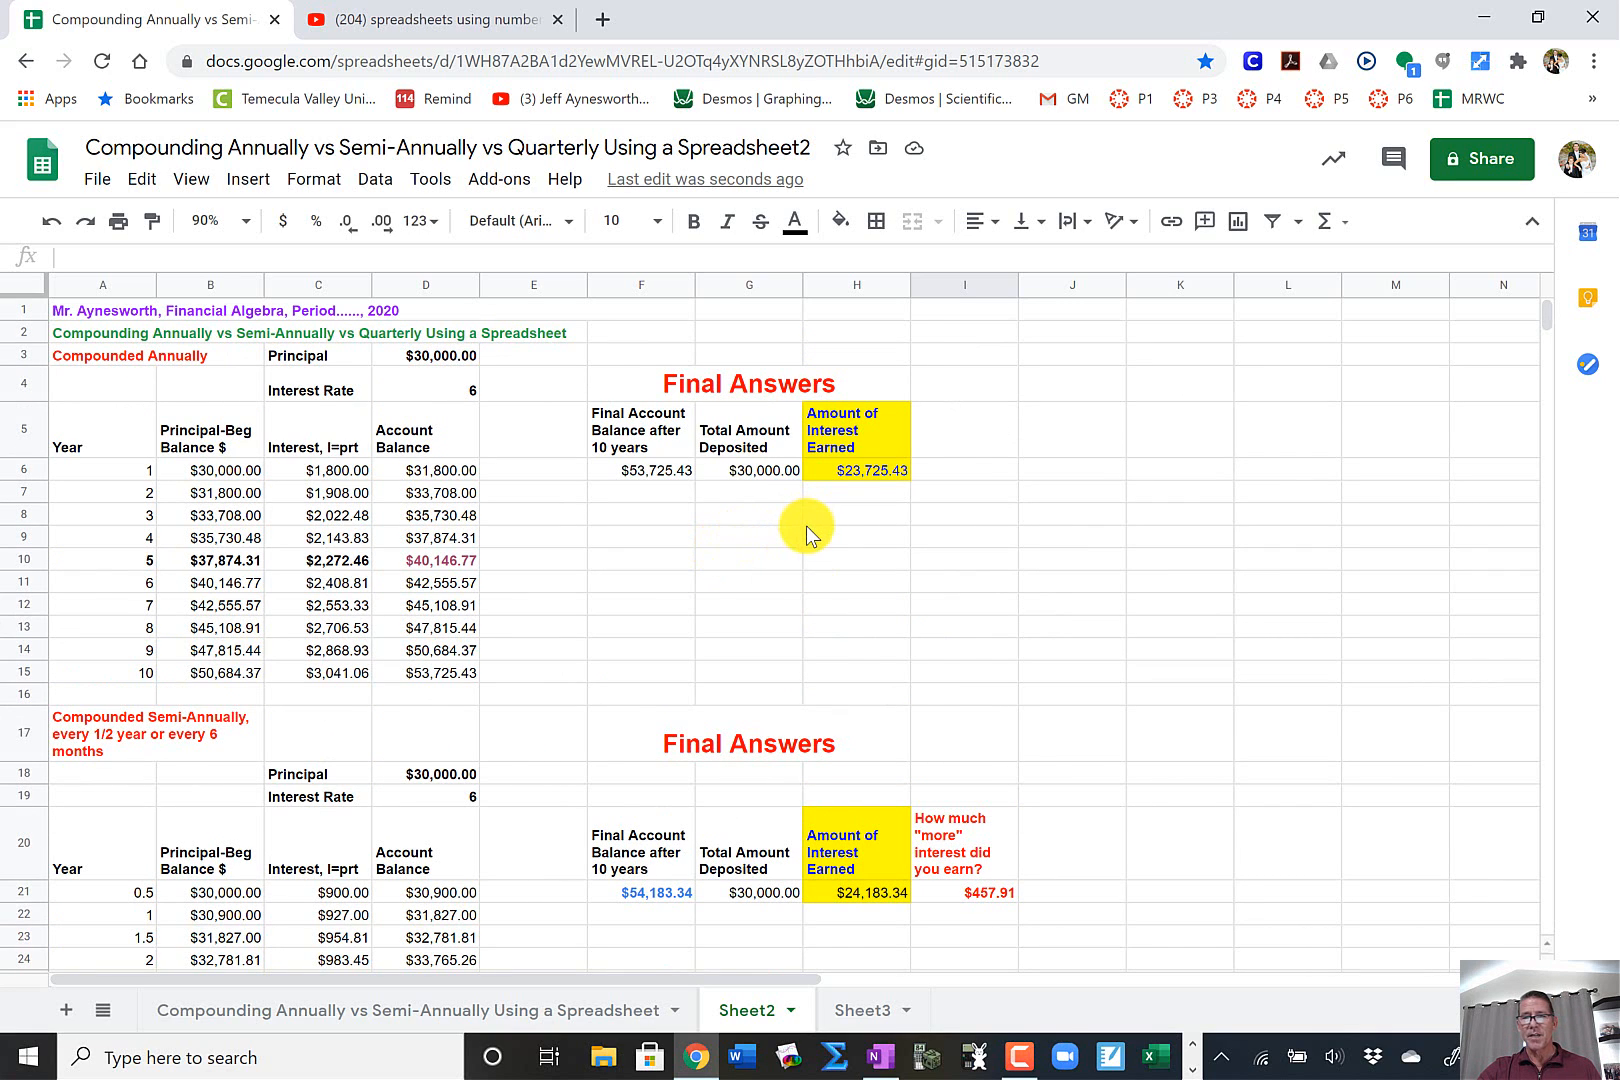
scroll(806, 526, down, 2)
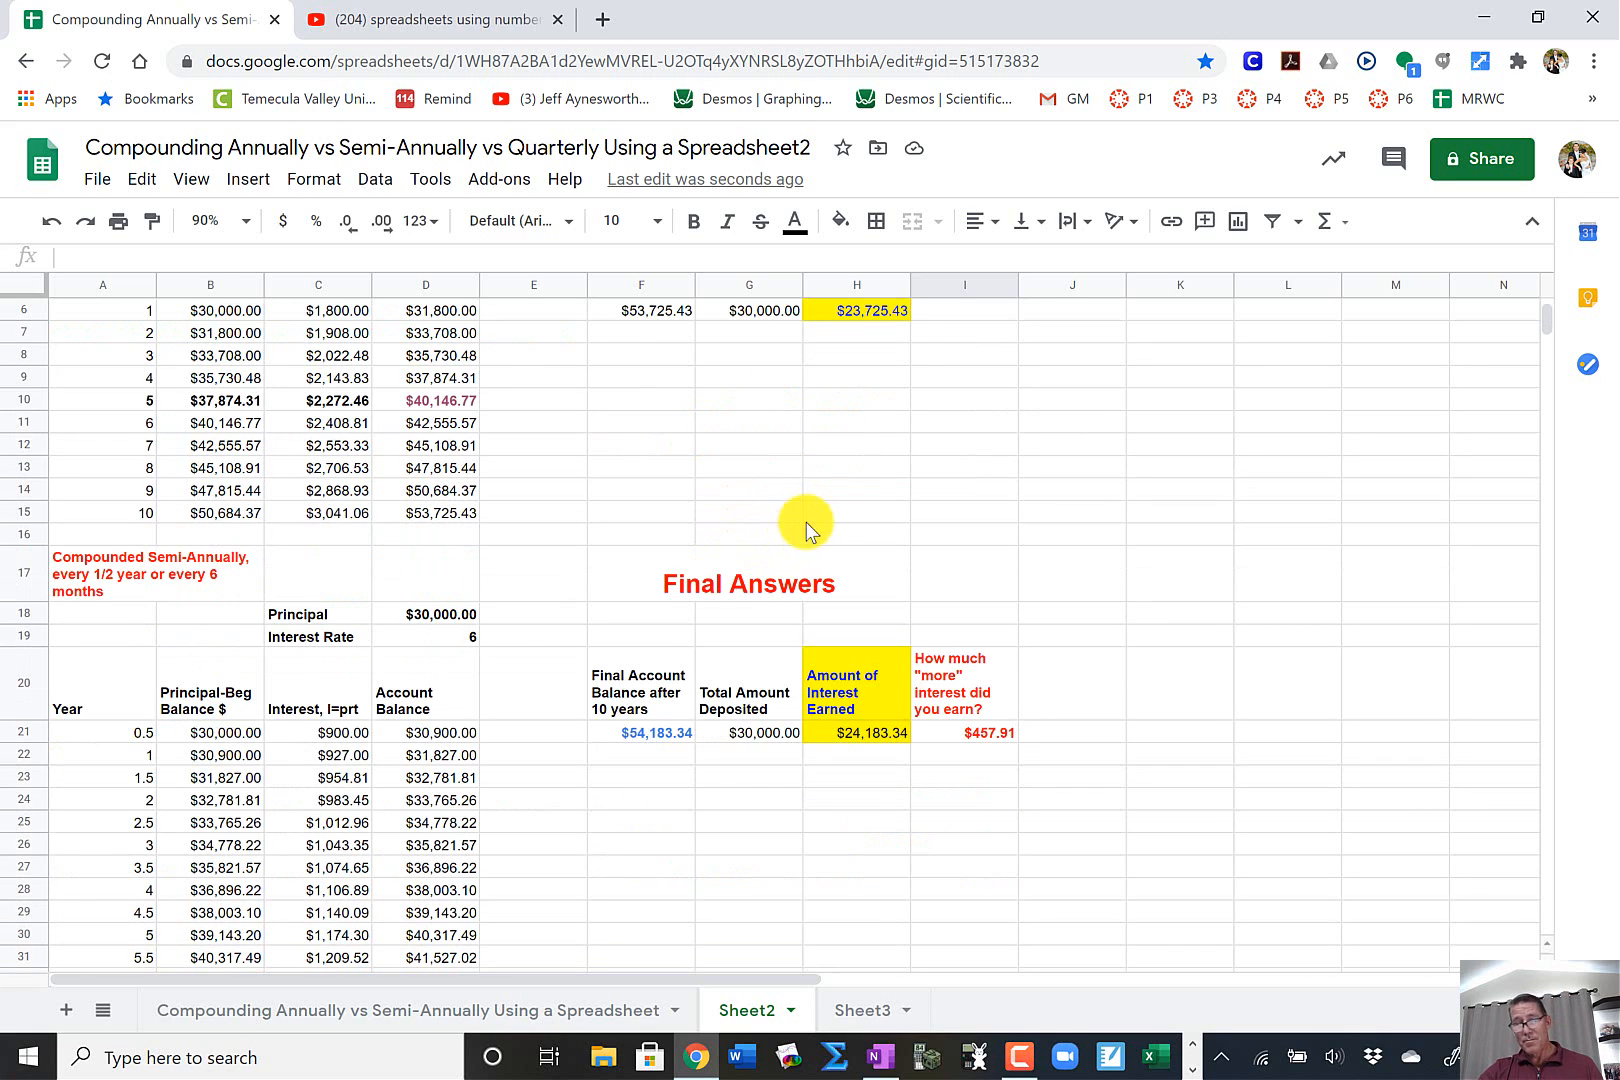
scroll(760, 505, down, 5)
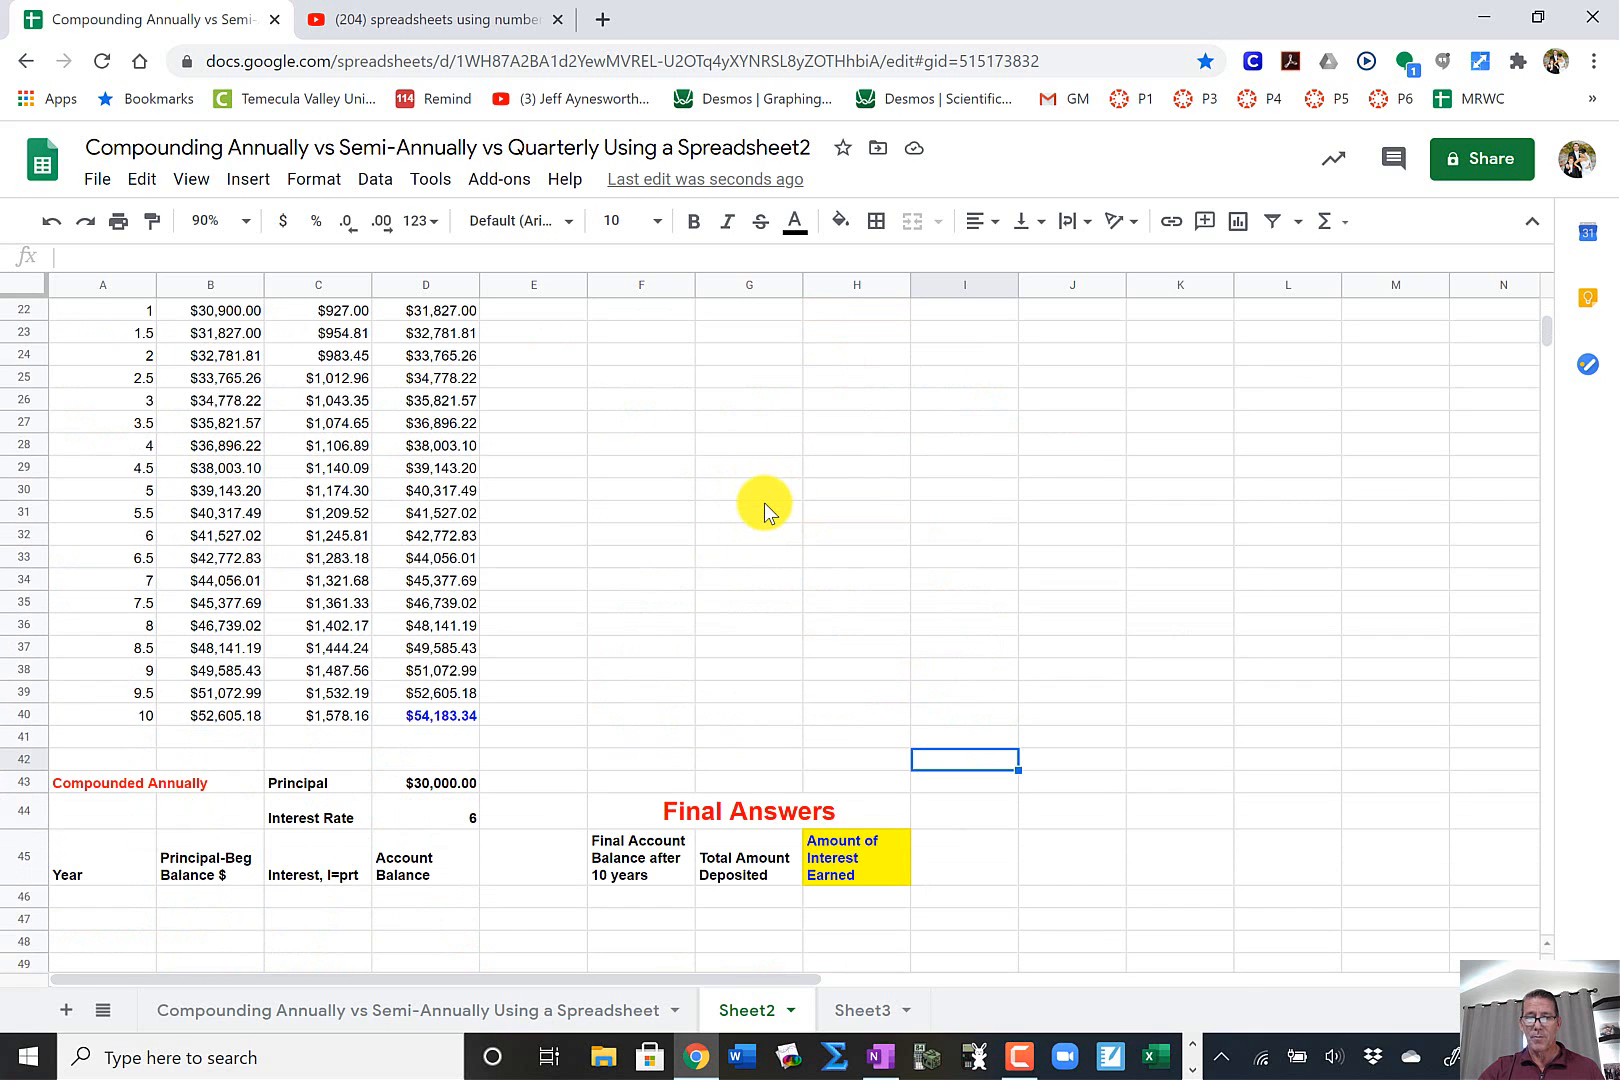
scroll(764, 504, down, 2)
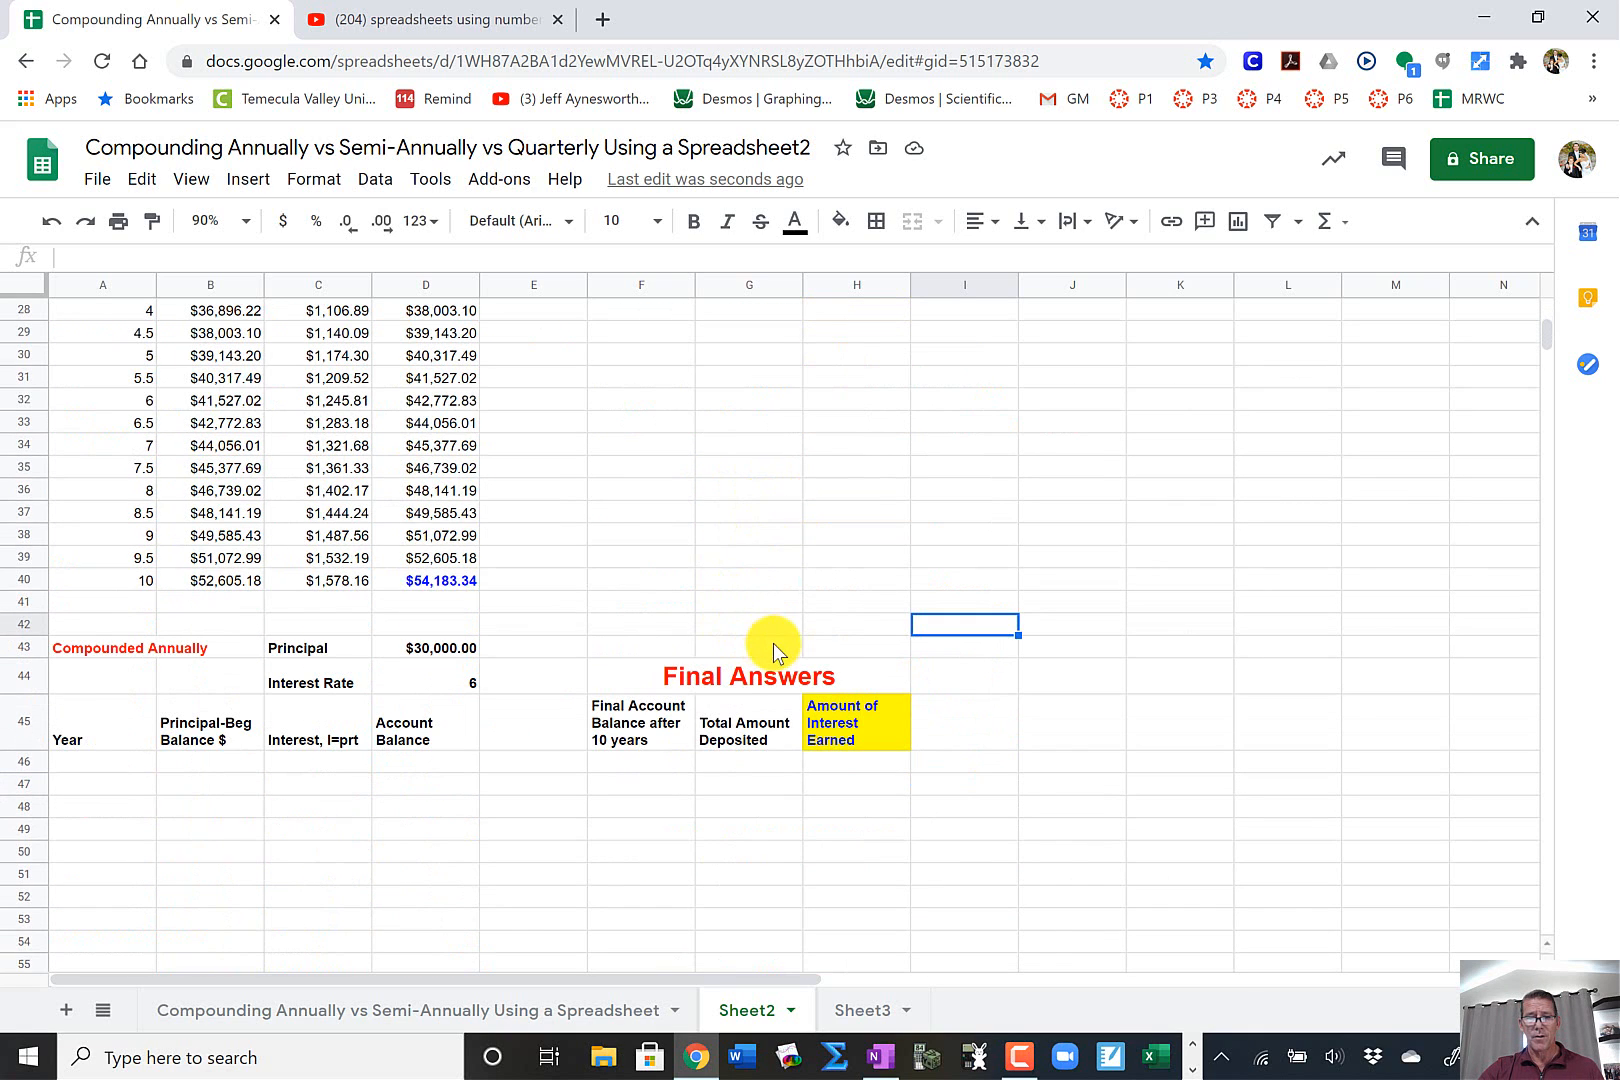
click(97, 760)
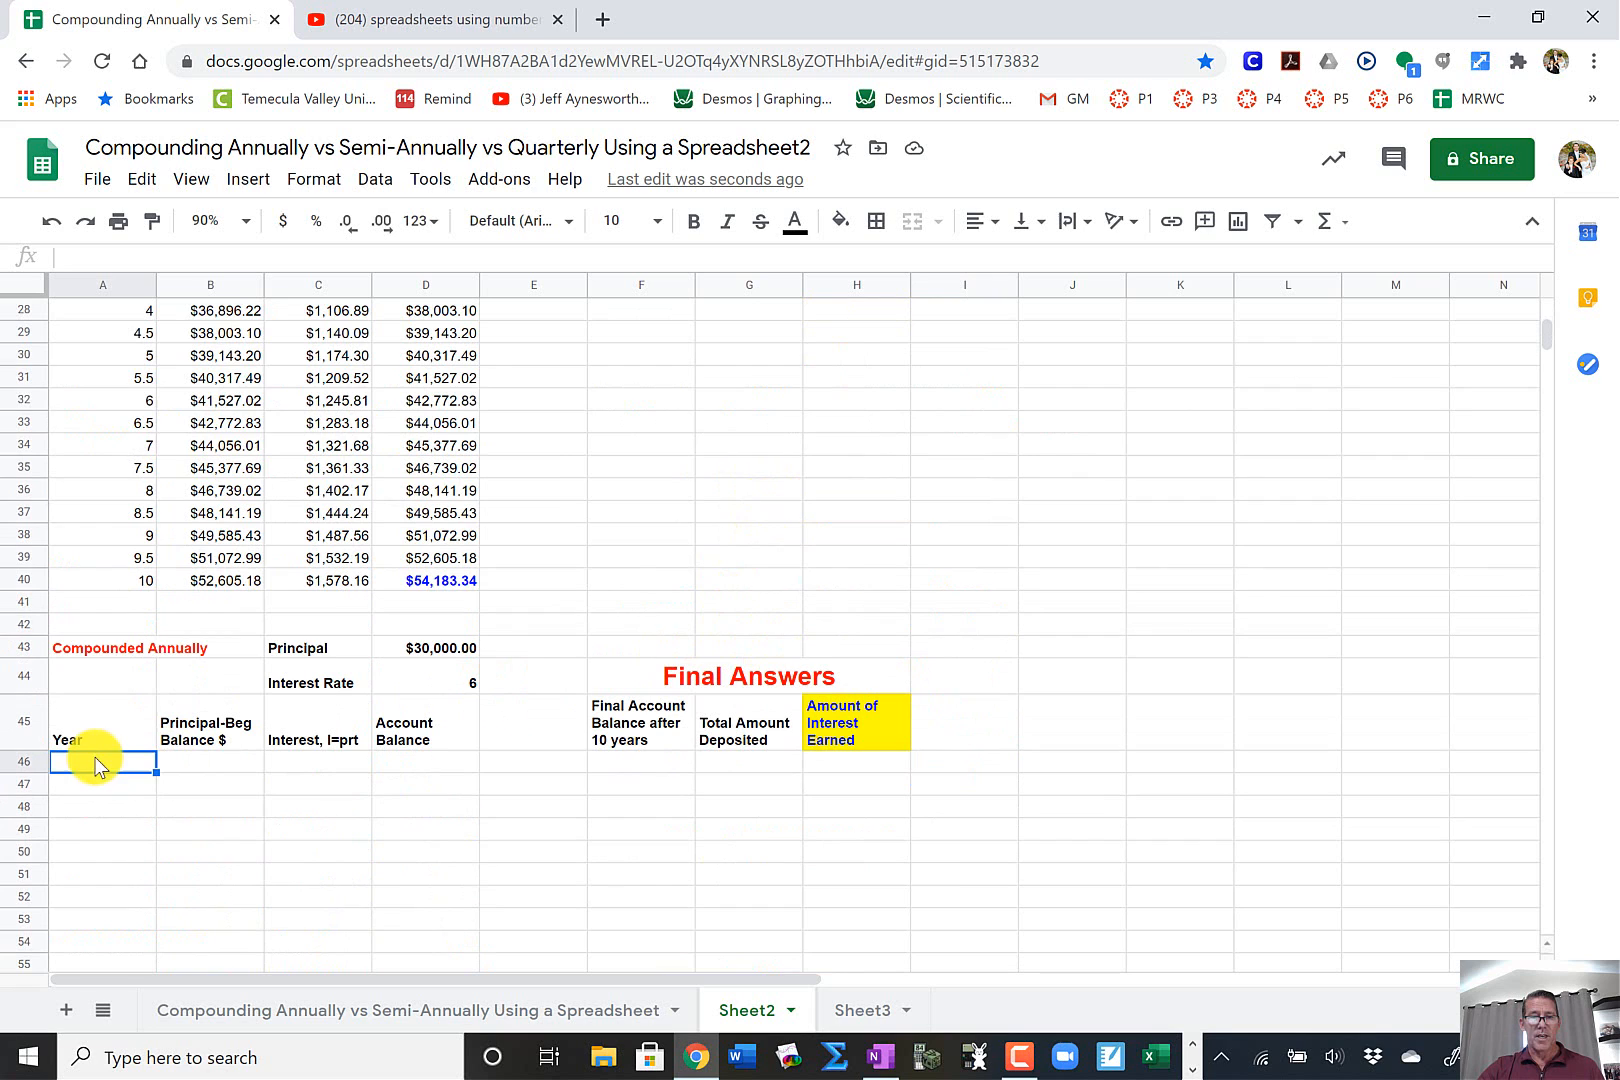
click(135, 647)
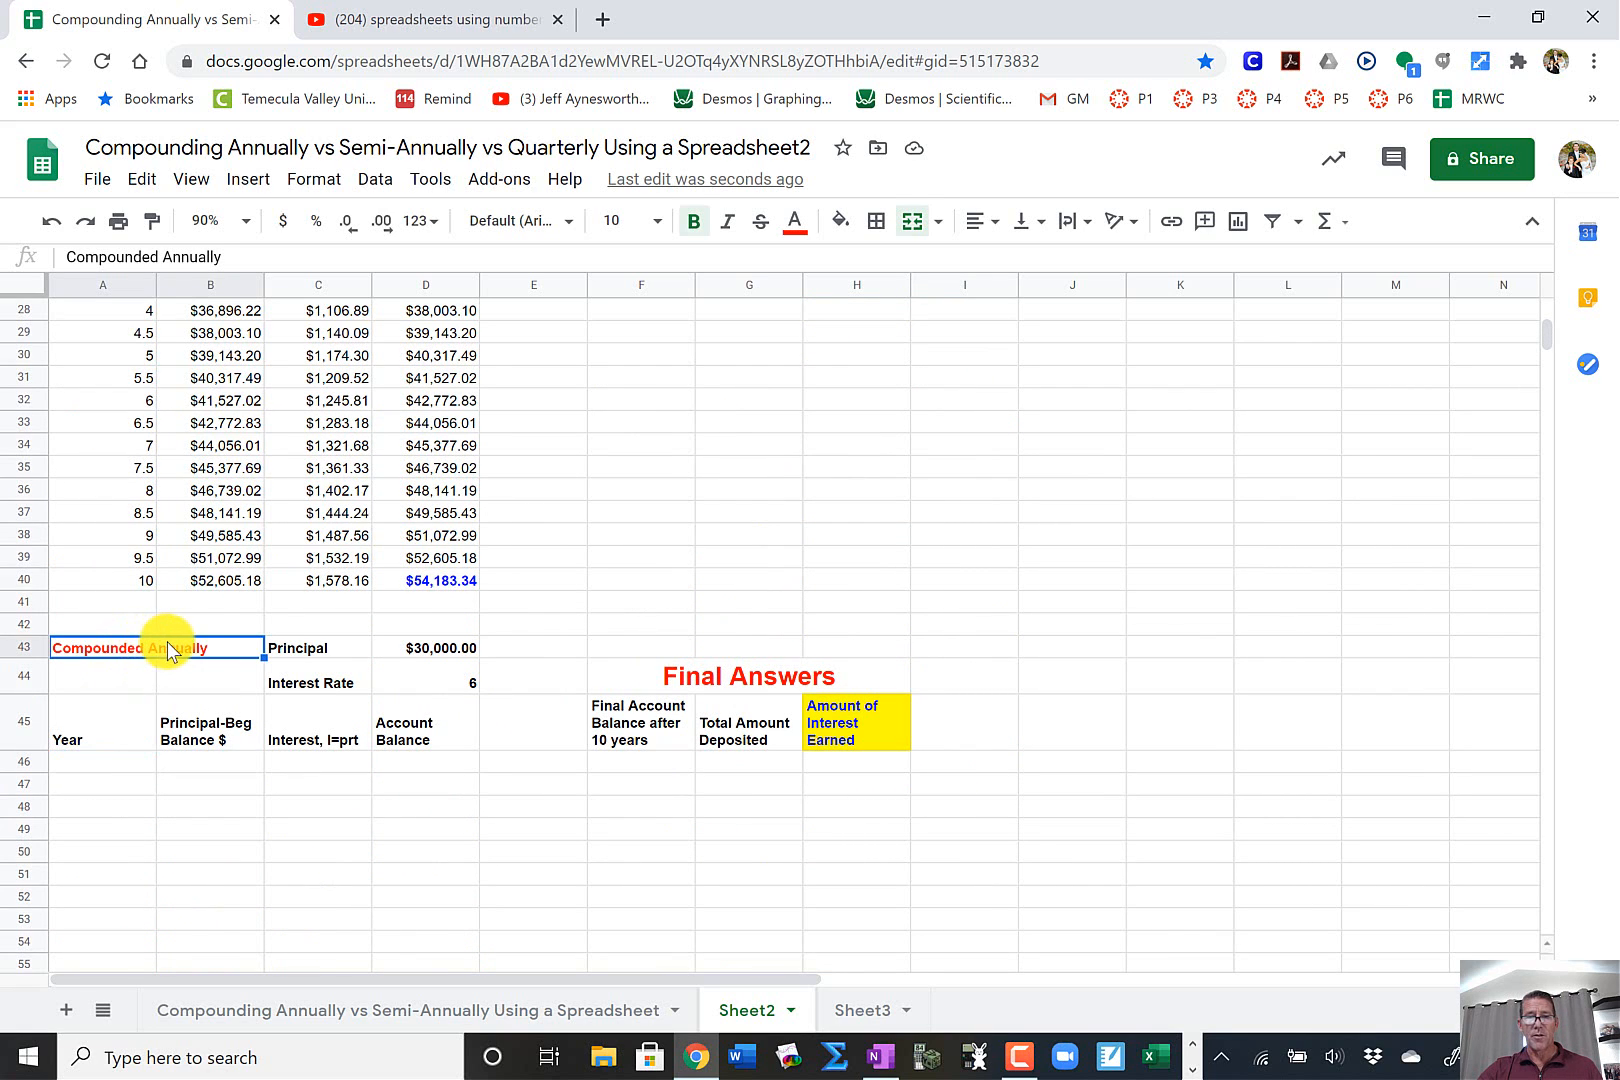
scroll(167, 649, up, 9)
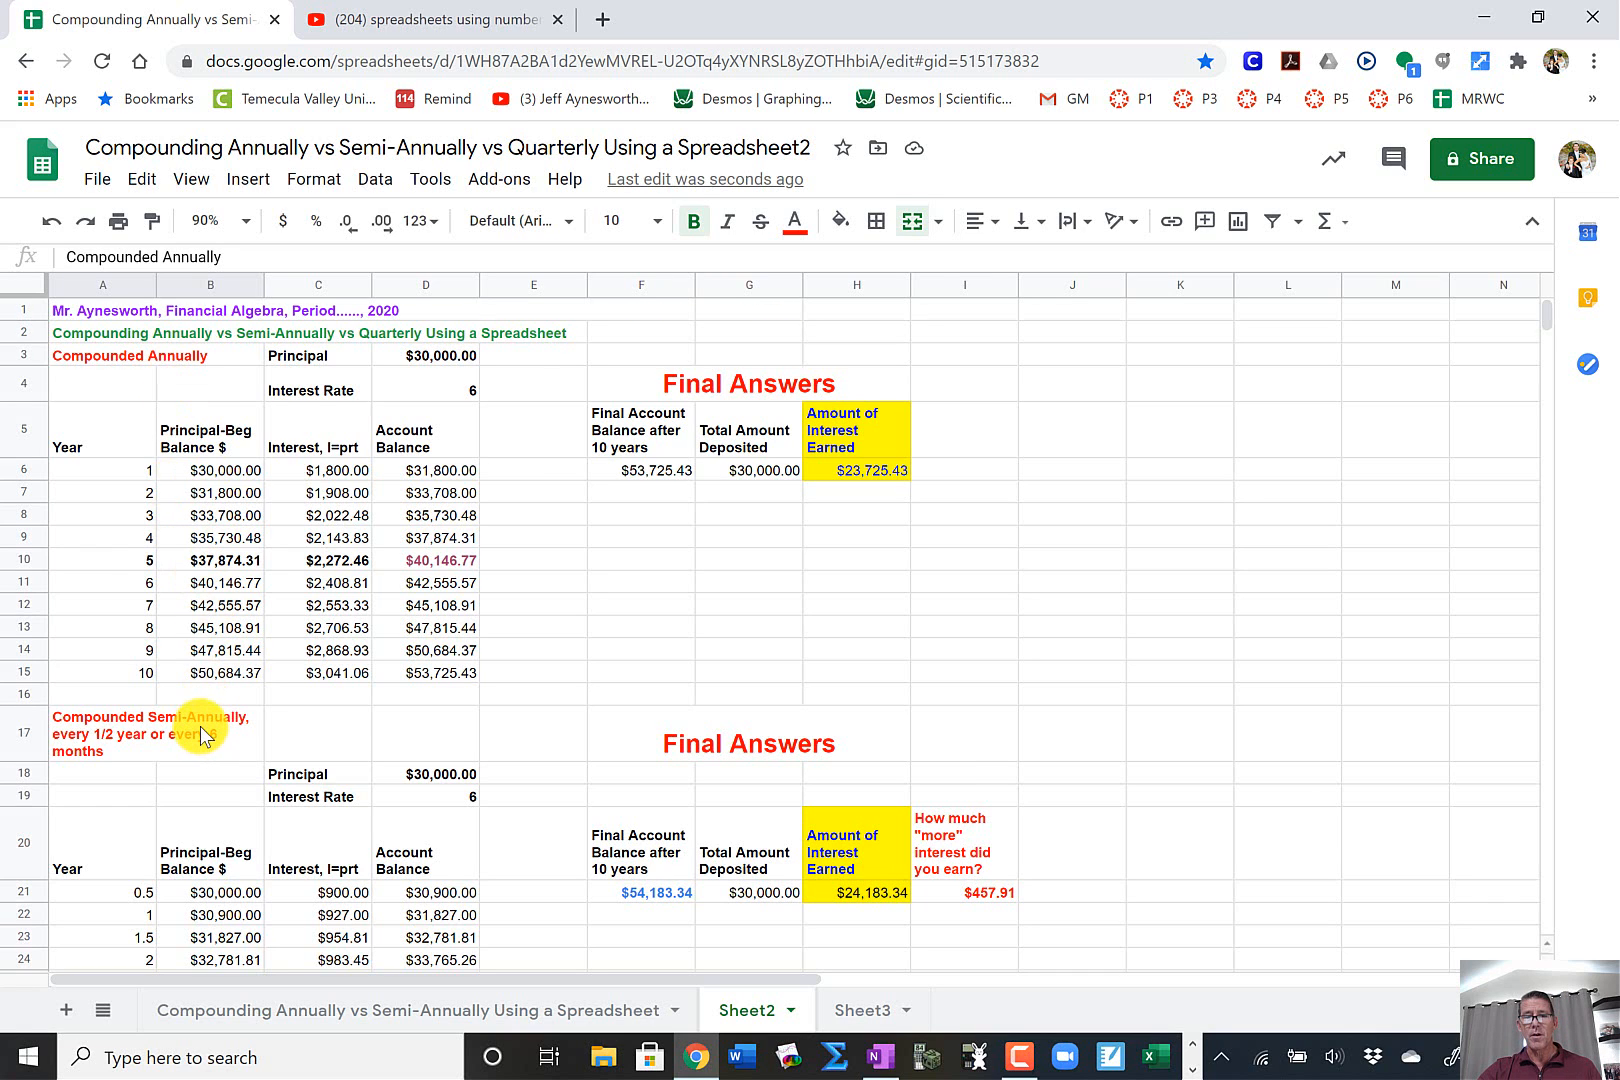
scroll(200, 735, down, 9)
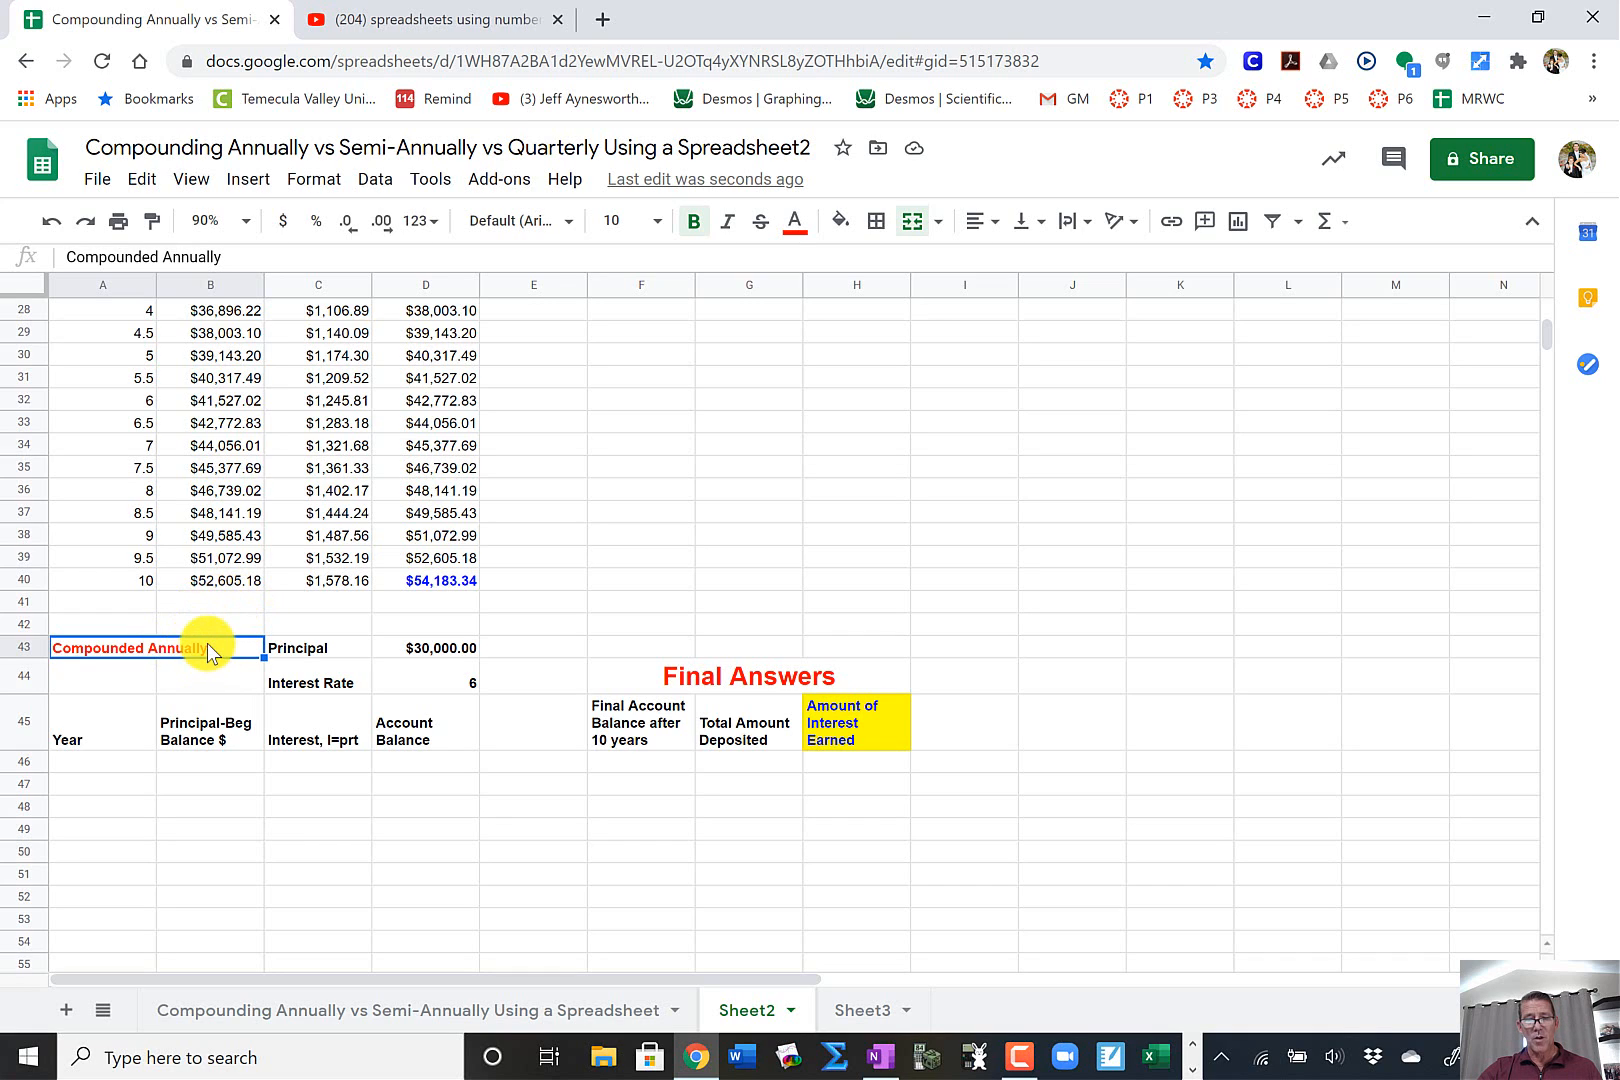
- Change the pasted section title in A43 to Compounded Quarterly, 4x per year
double_click(210, 646)
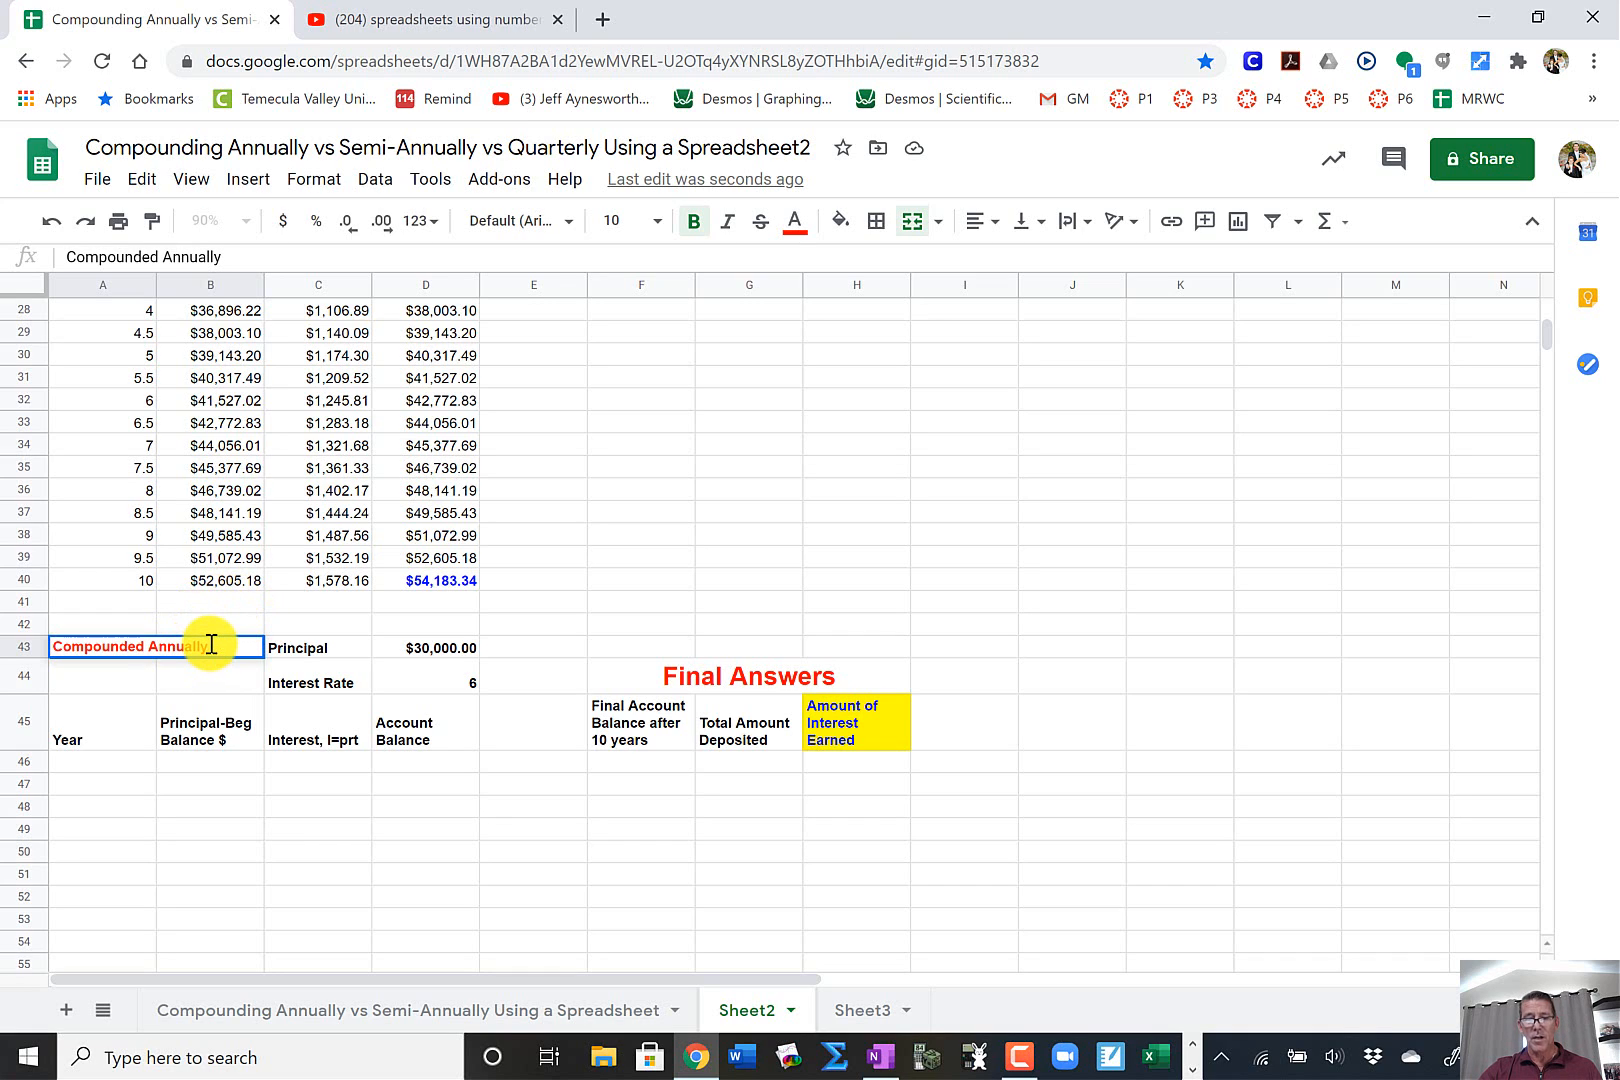
key(BackSpace)
key(BackSpace)
key(BackSpace)
key(BackSpace)
key(BackSpace)
key(BackSpace)
key(BackSpace)
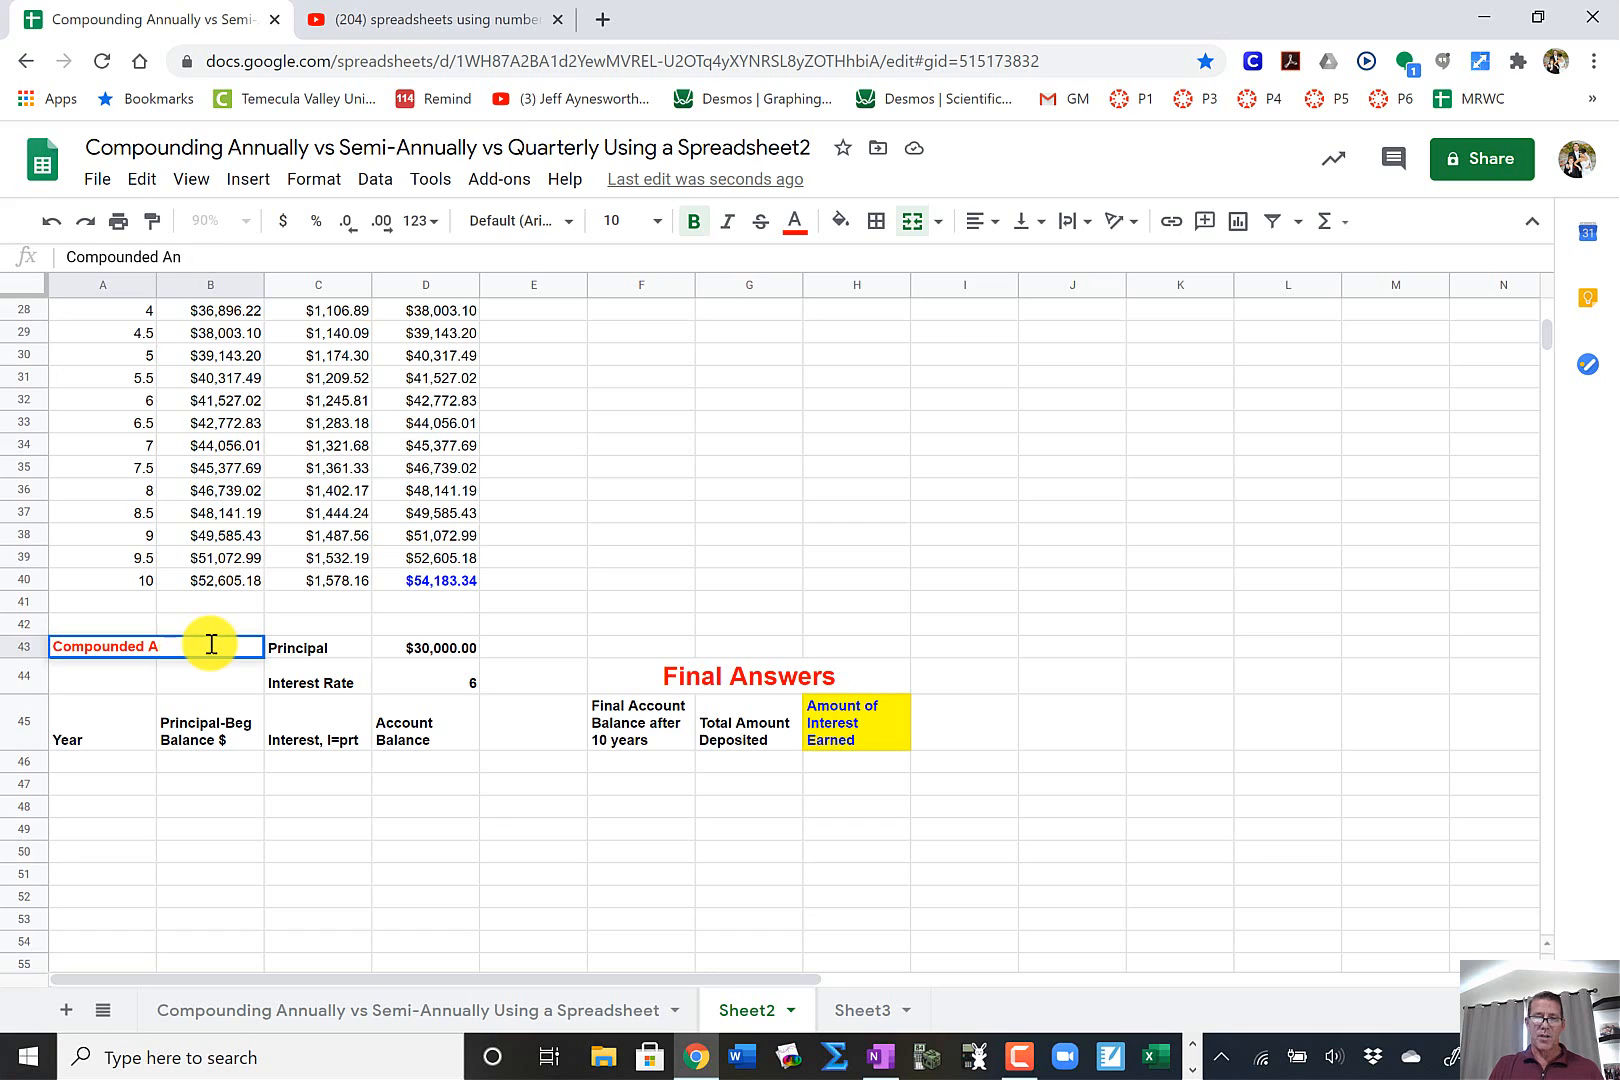
key(BackSpace)
key(BackSpace)
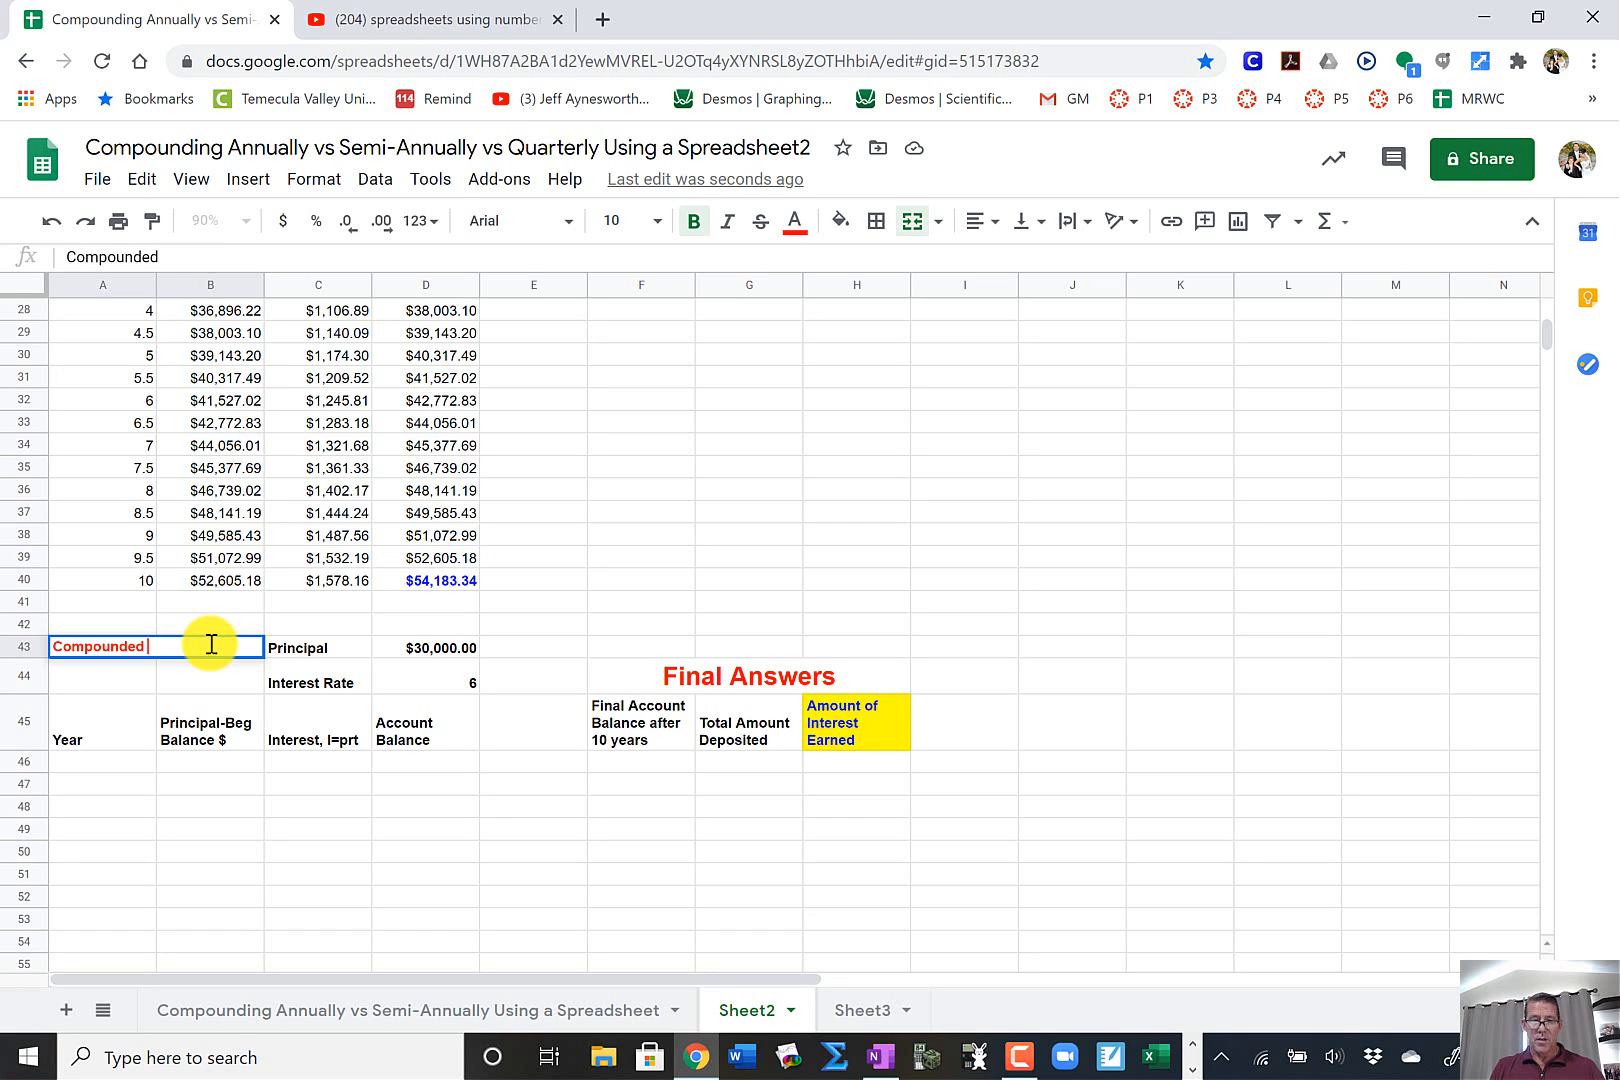
text(Quart)
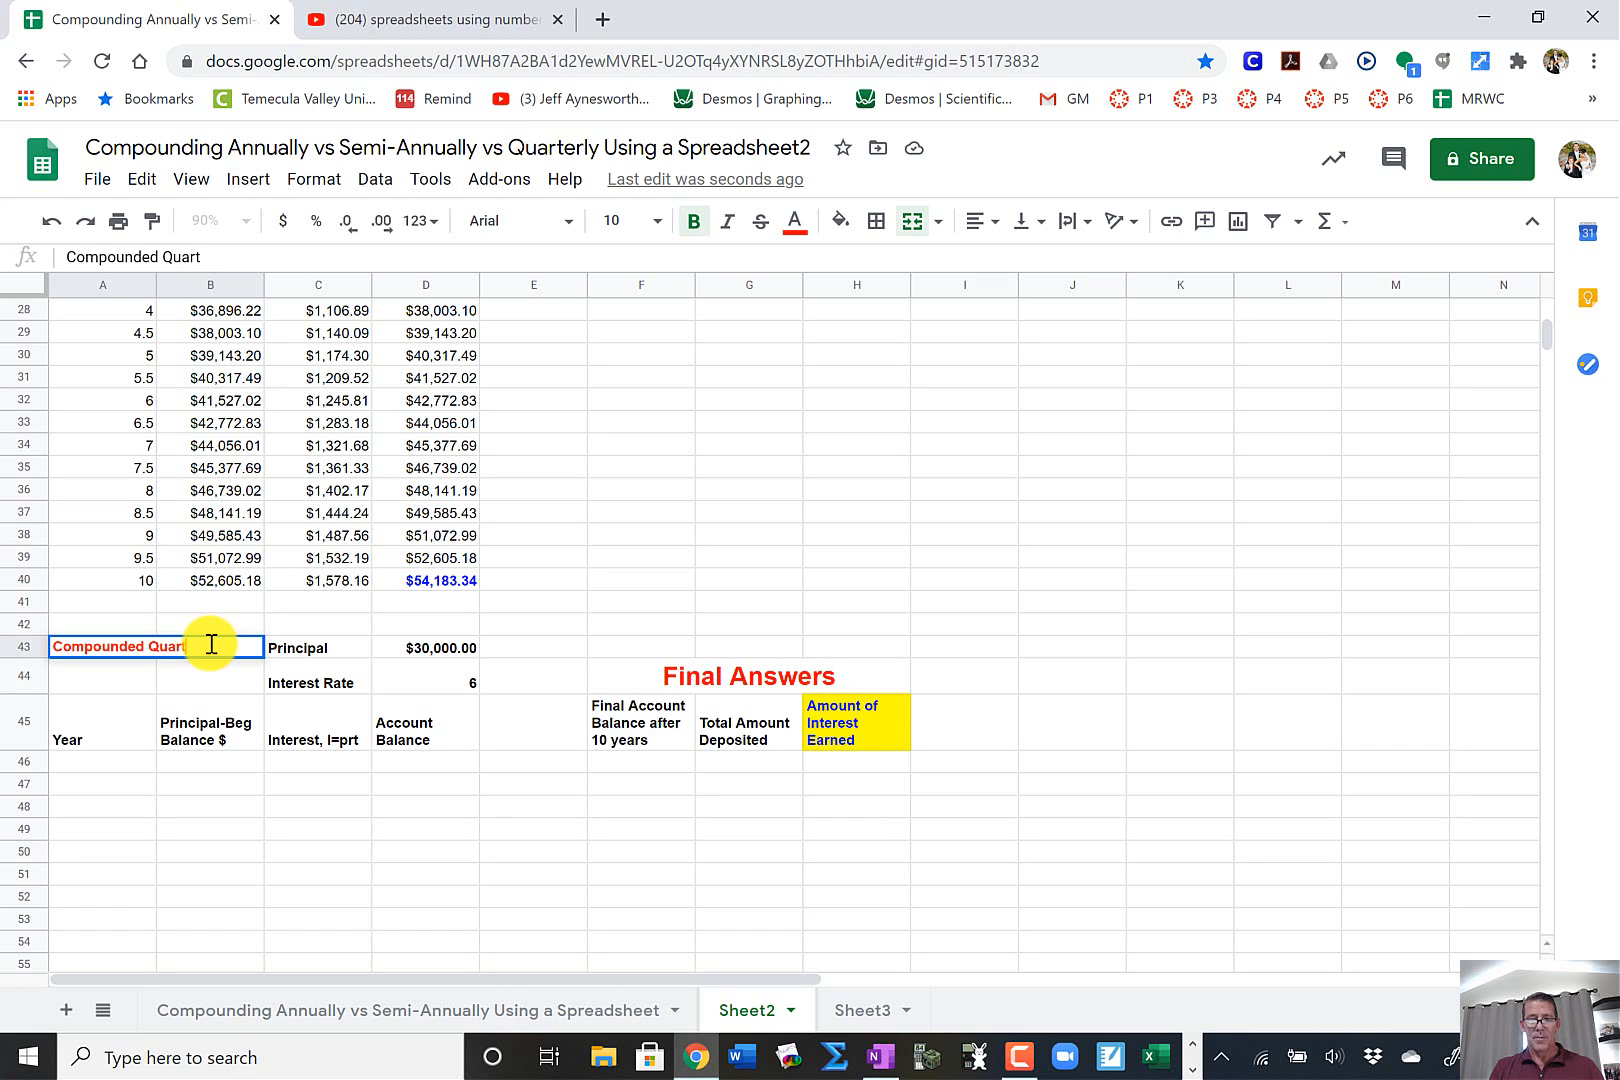
text(erly, 4)
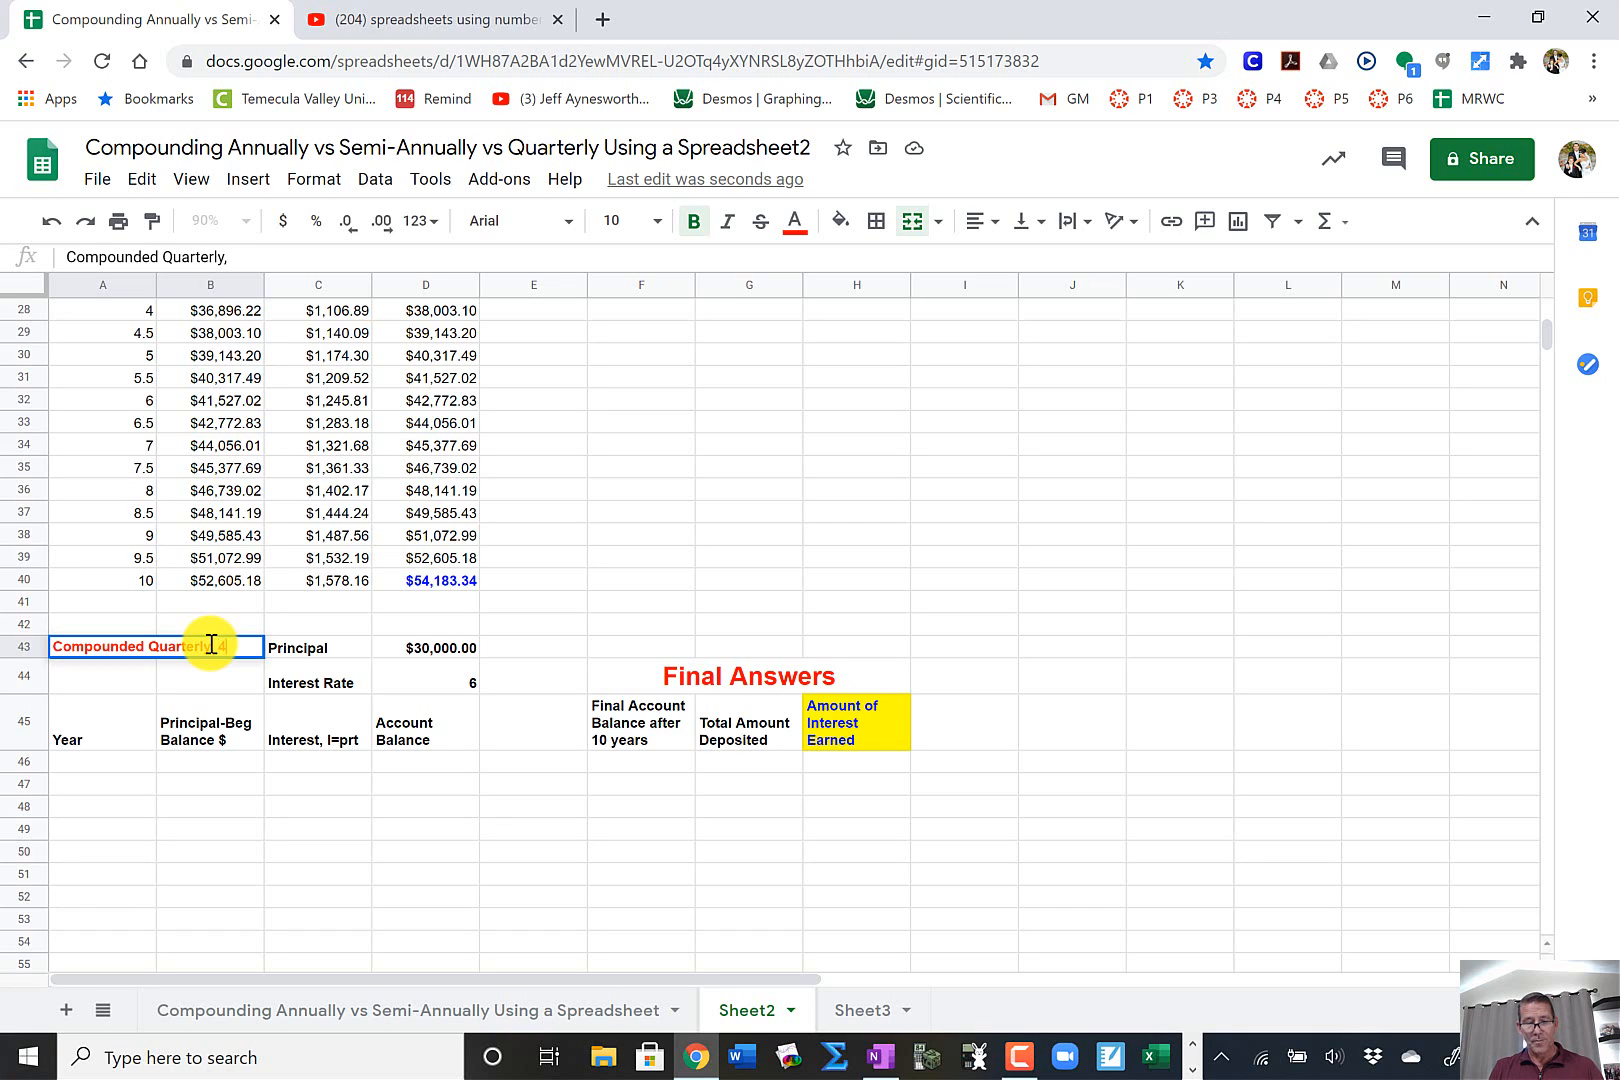
text(x per year)
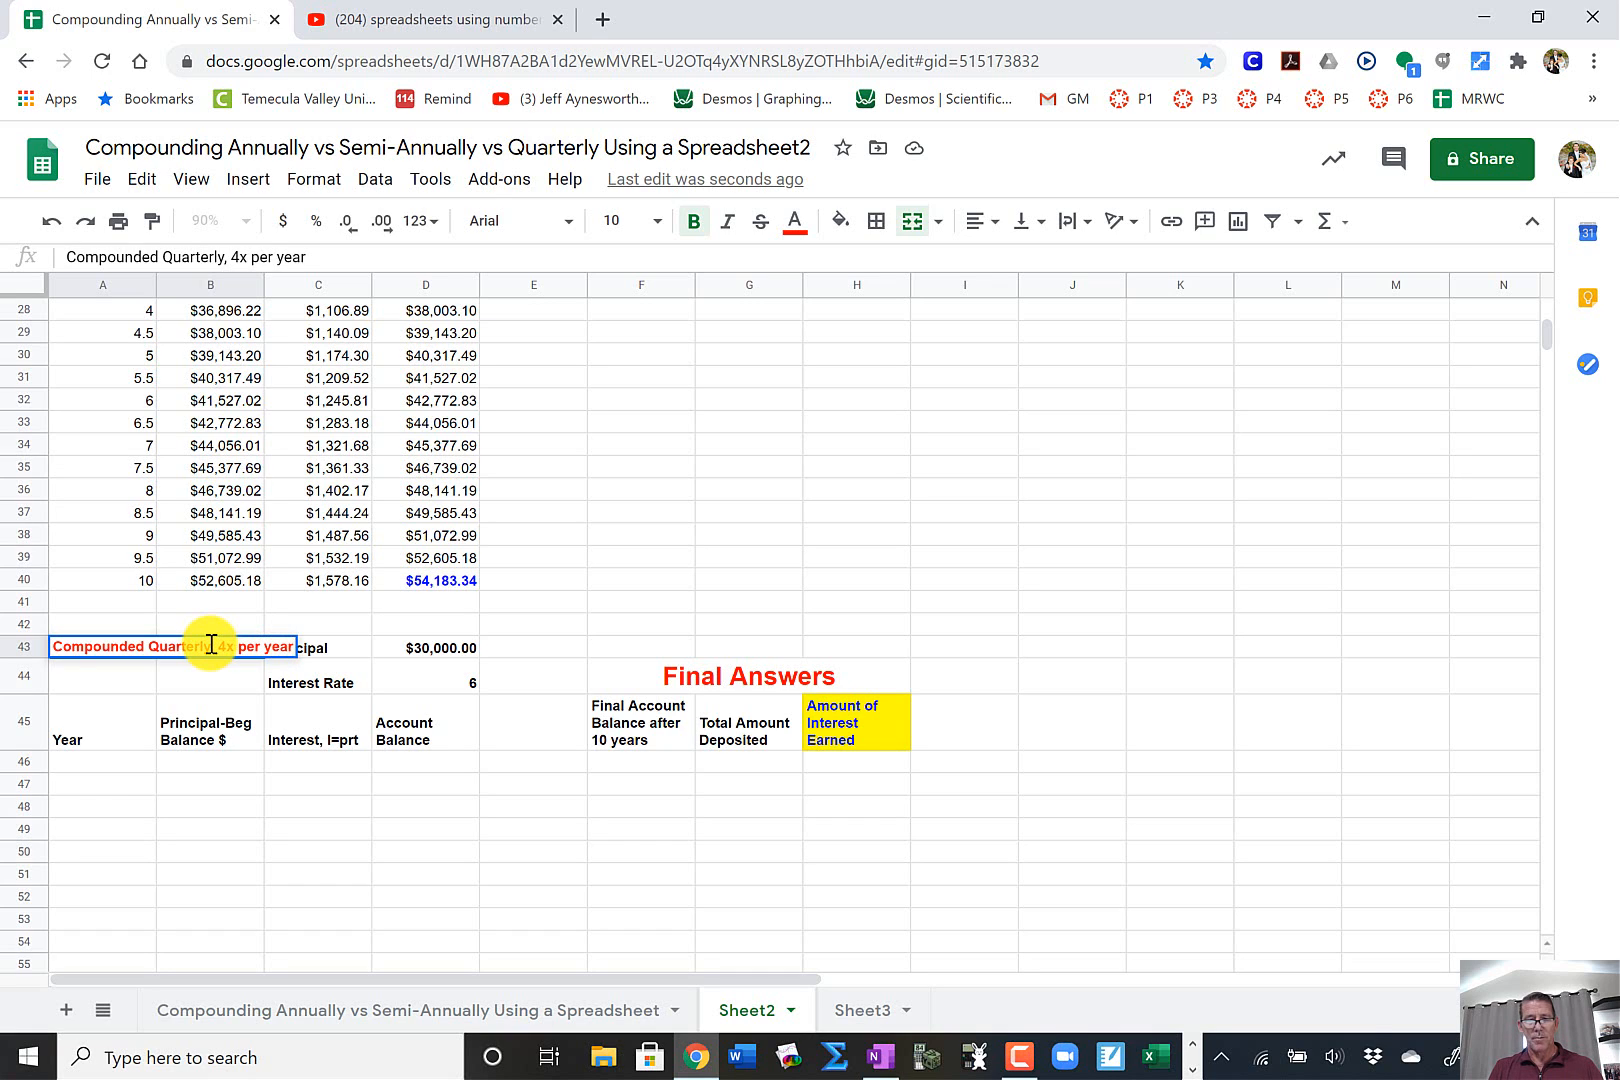
key(Return)
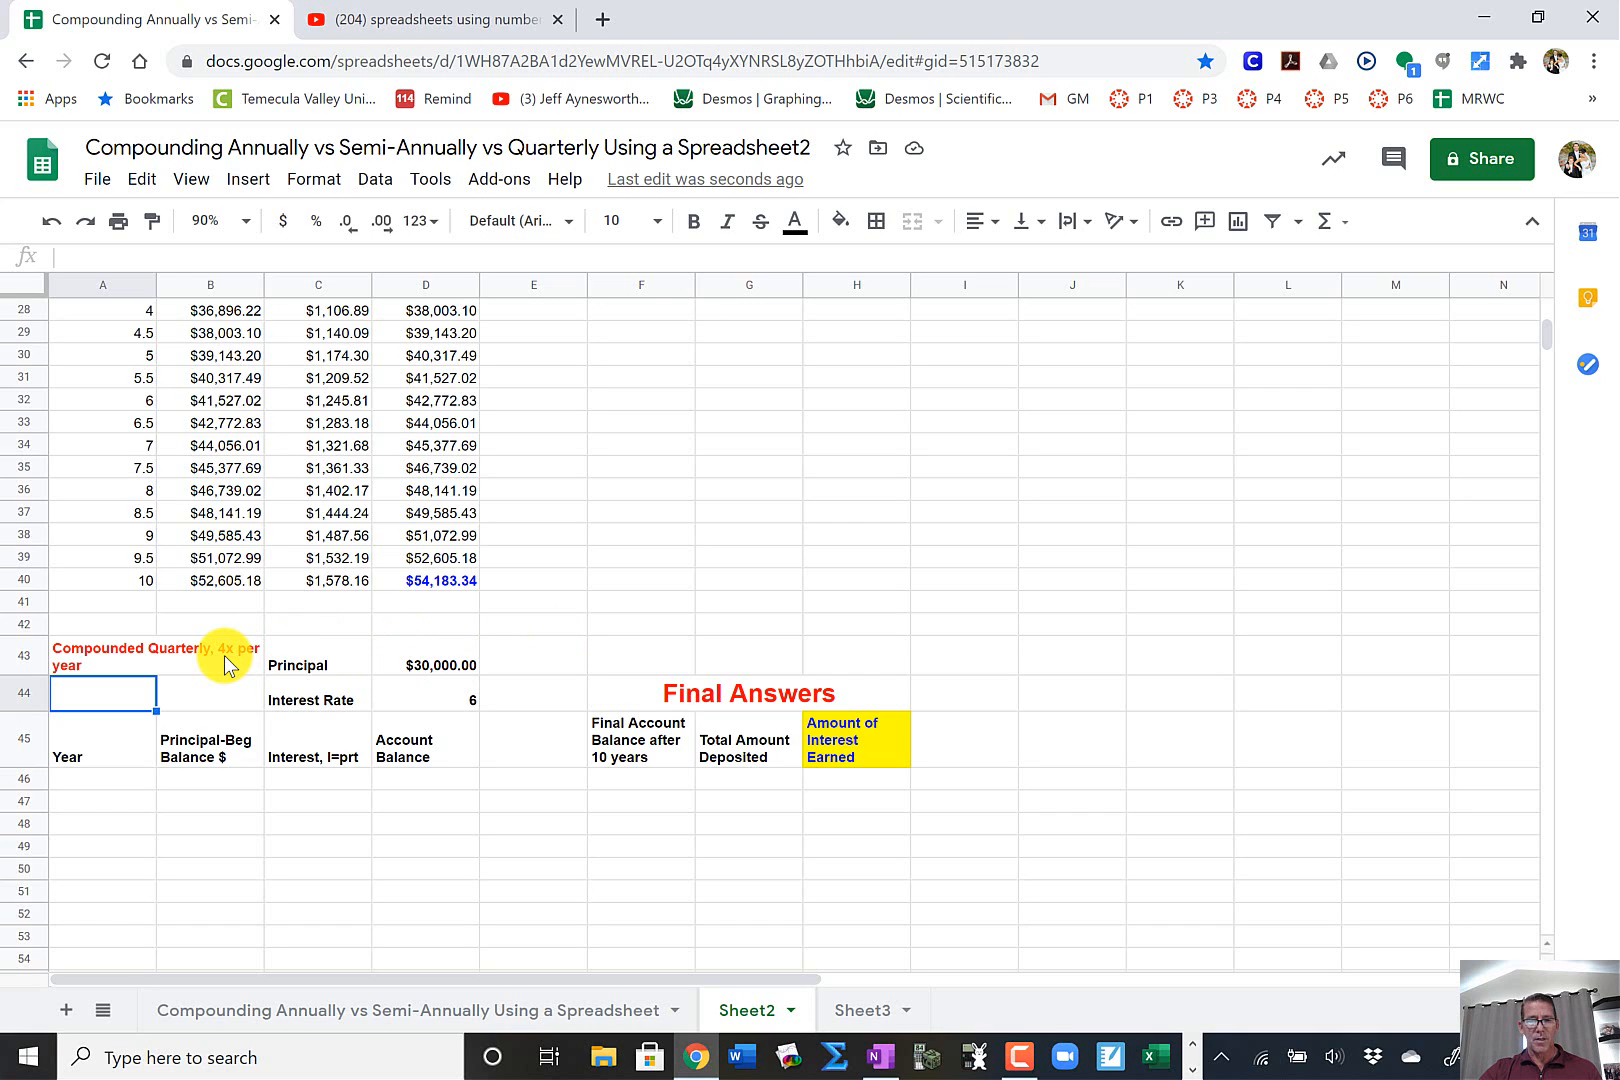
- Enter the first four quarterly periods 0.25, 0.5, 0.75 and 1 under the Year heading in A46:A49
click(111, 781)
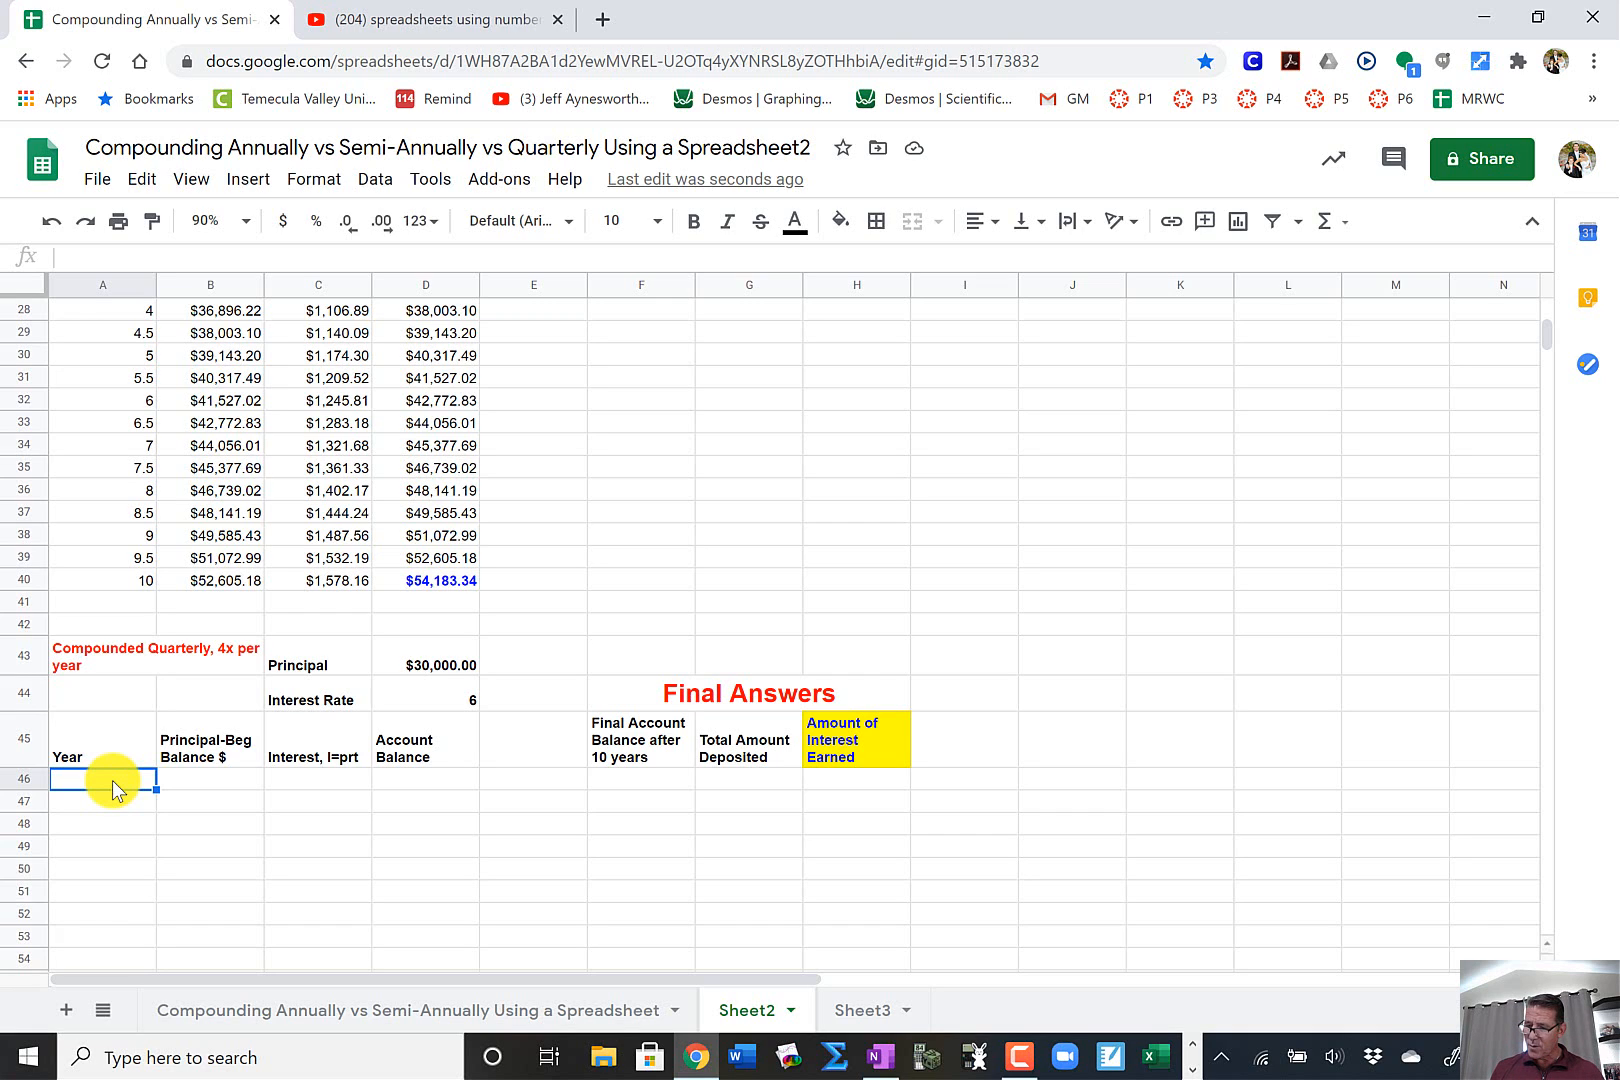
text(0.25)
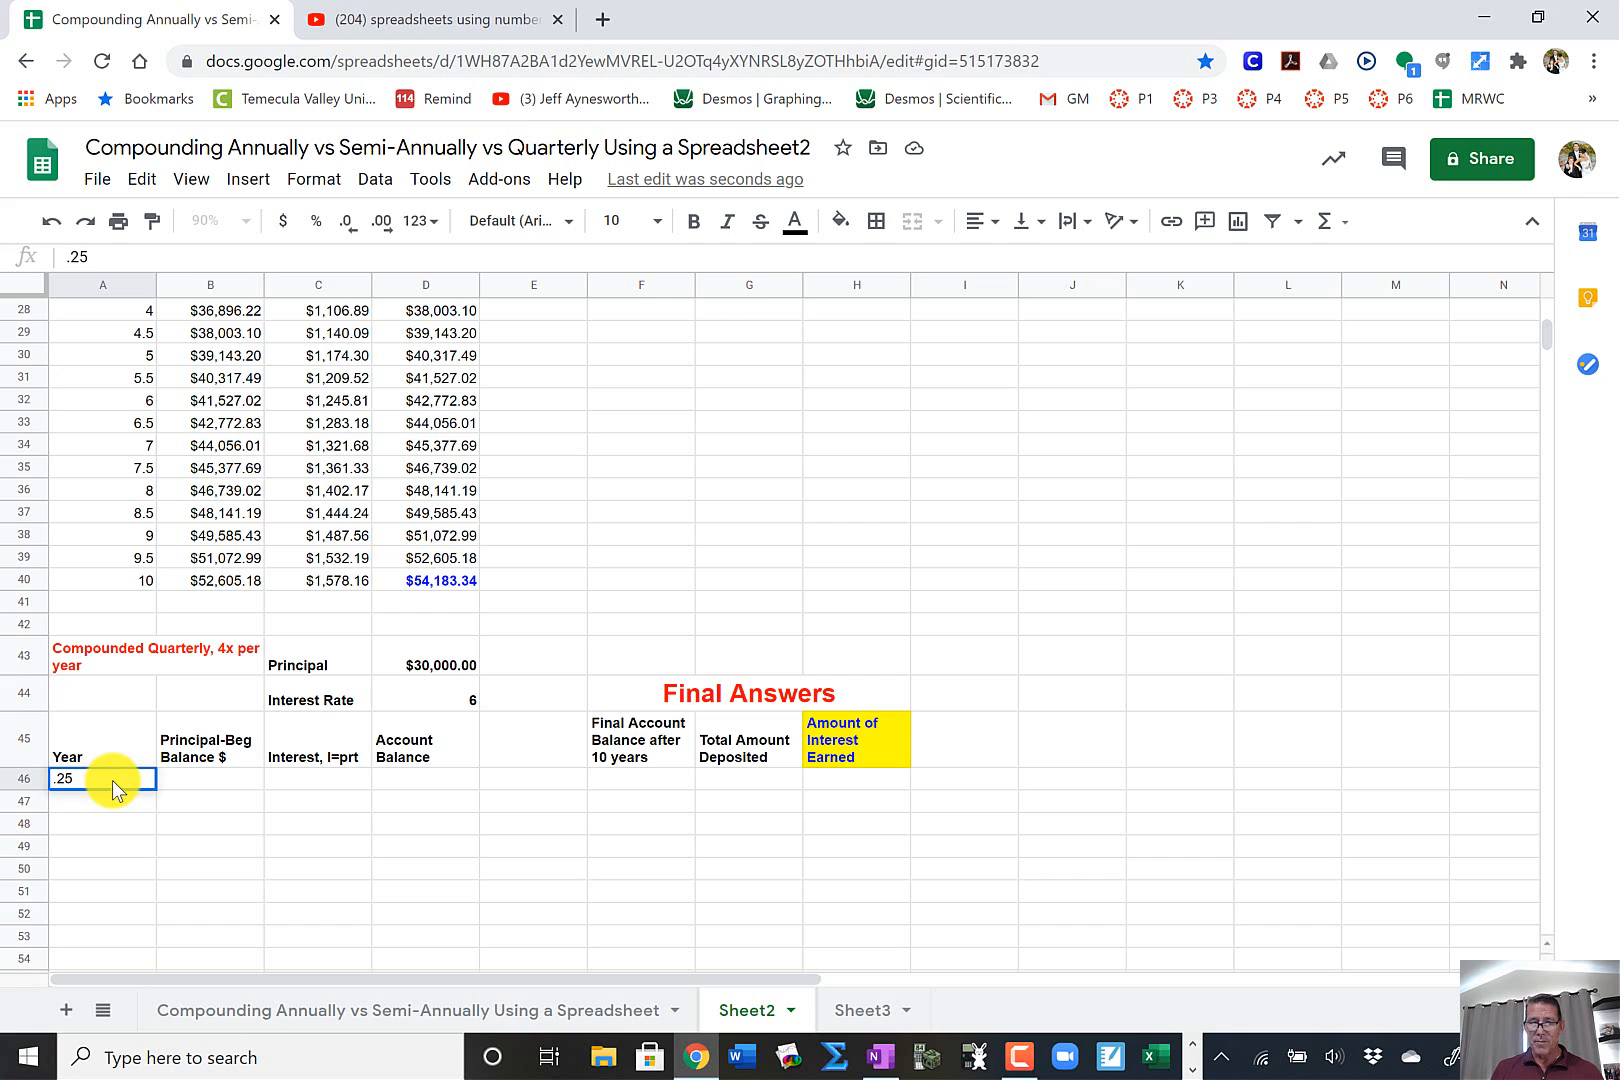
key(Return)
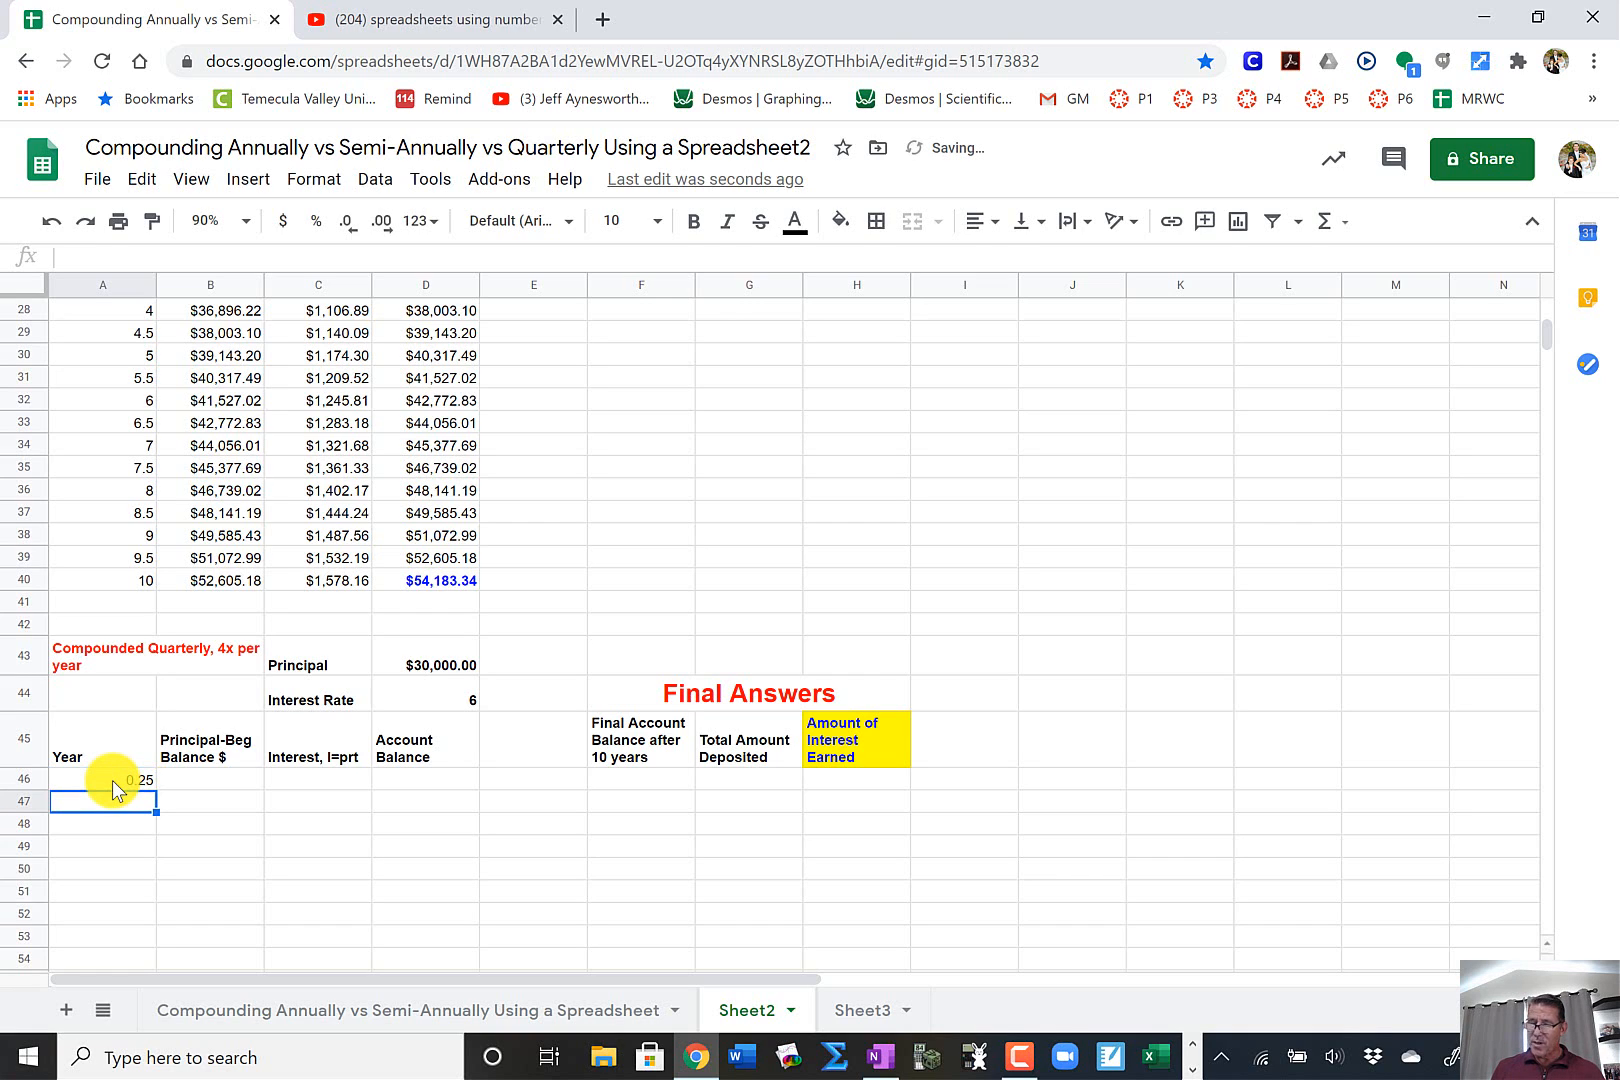
text(0.5)
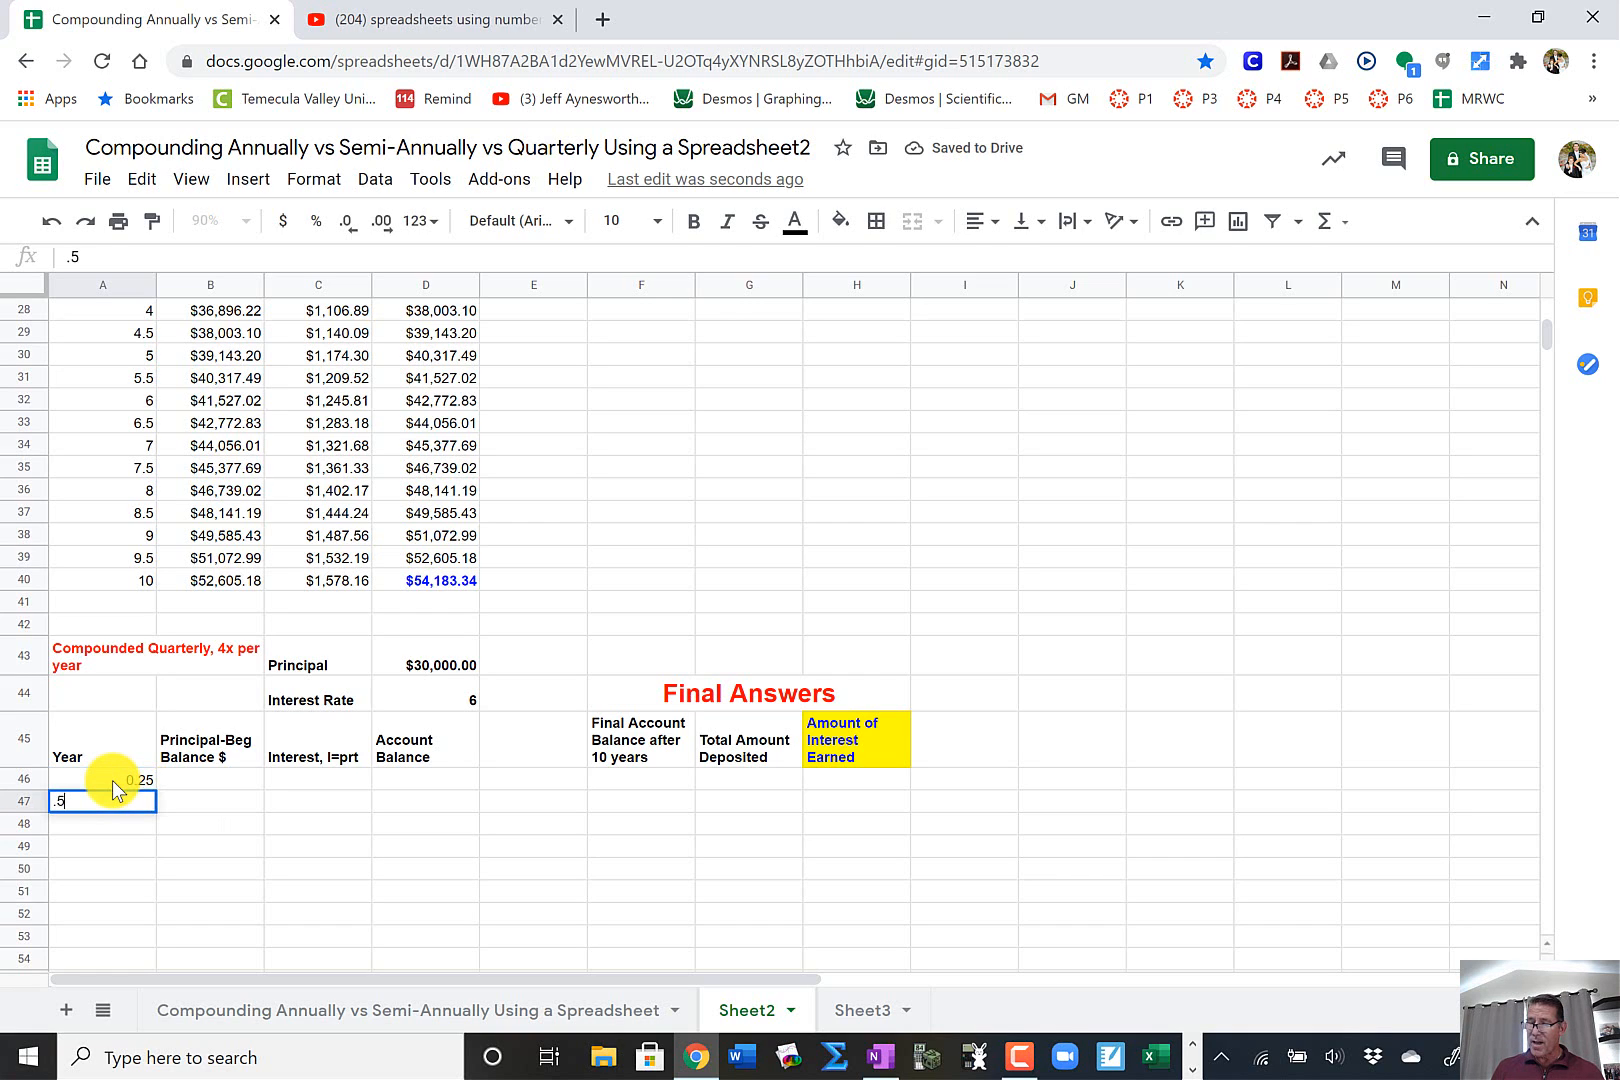
key(Return)
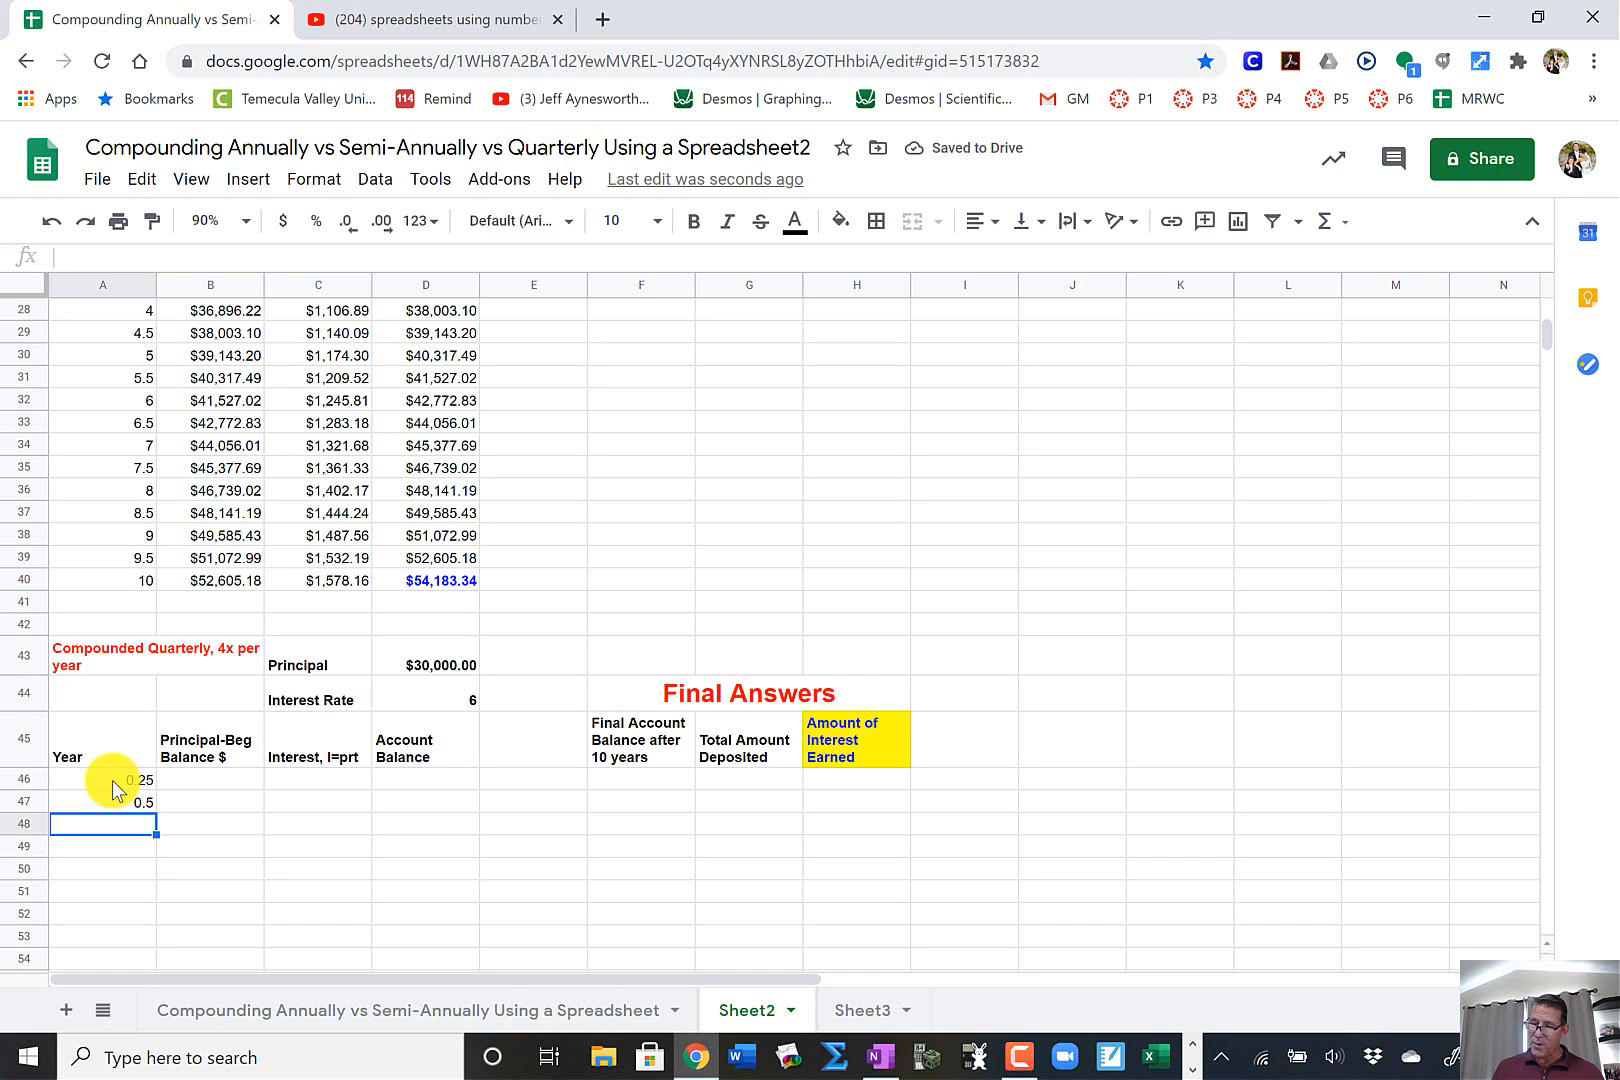
text(.75)
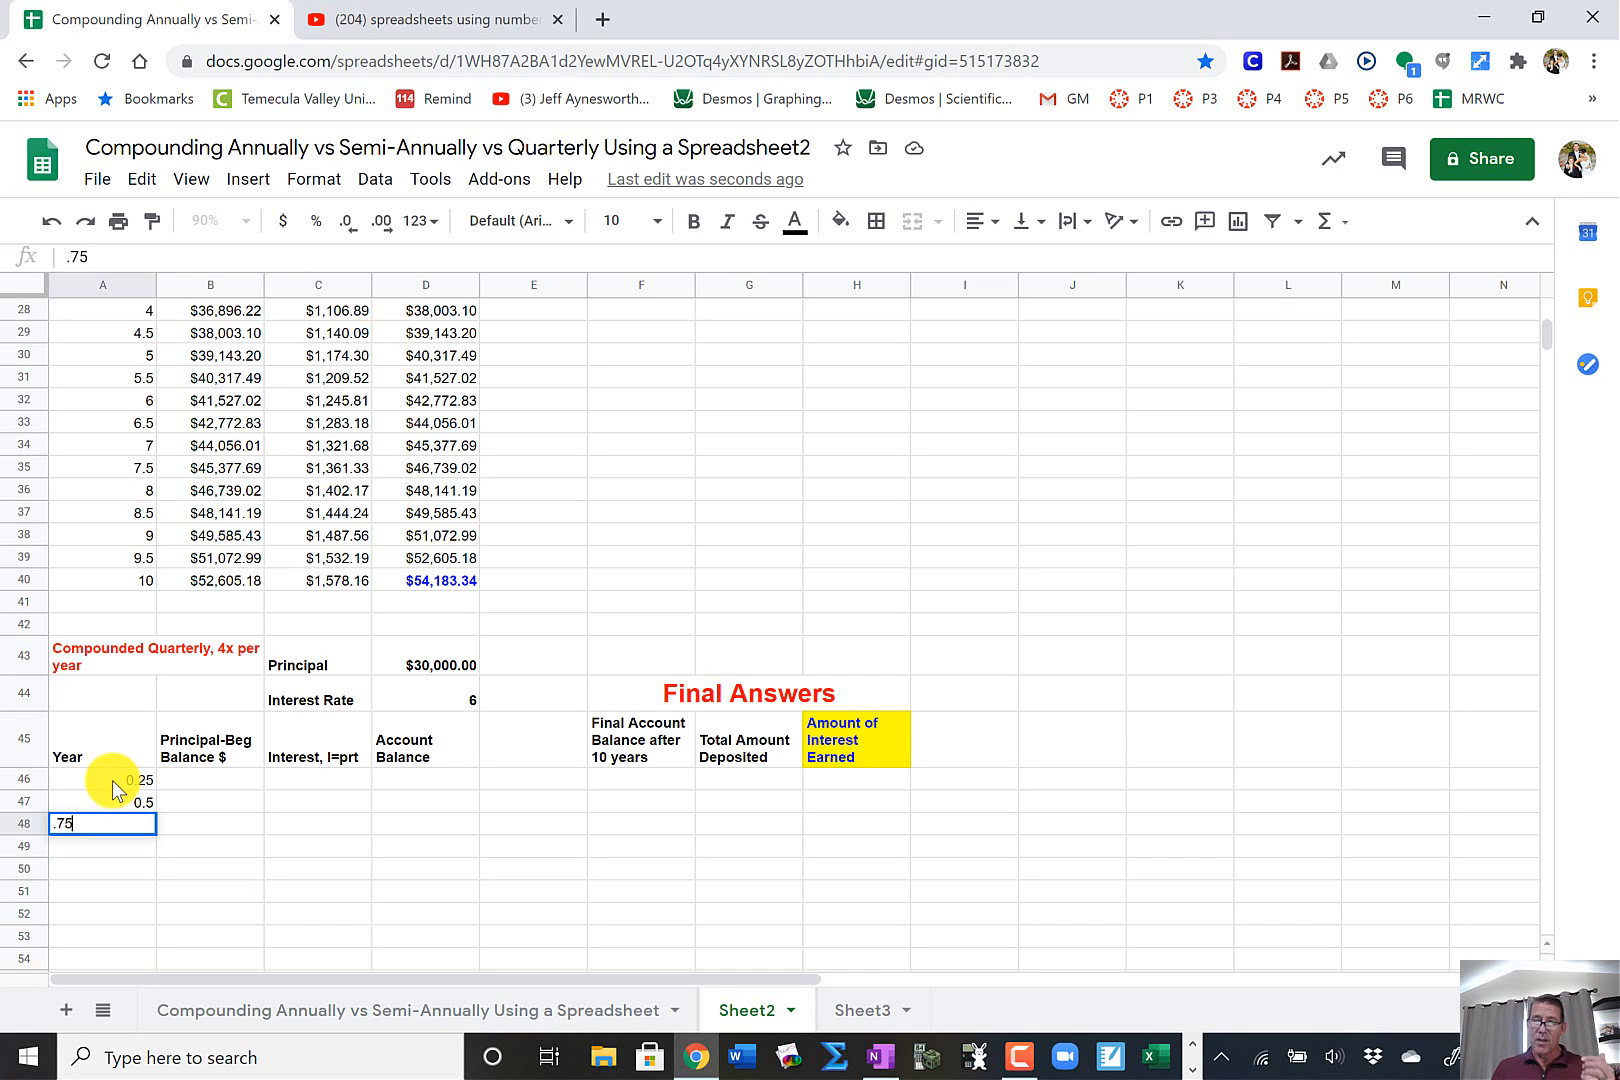
key(Return)
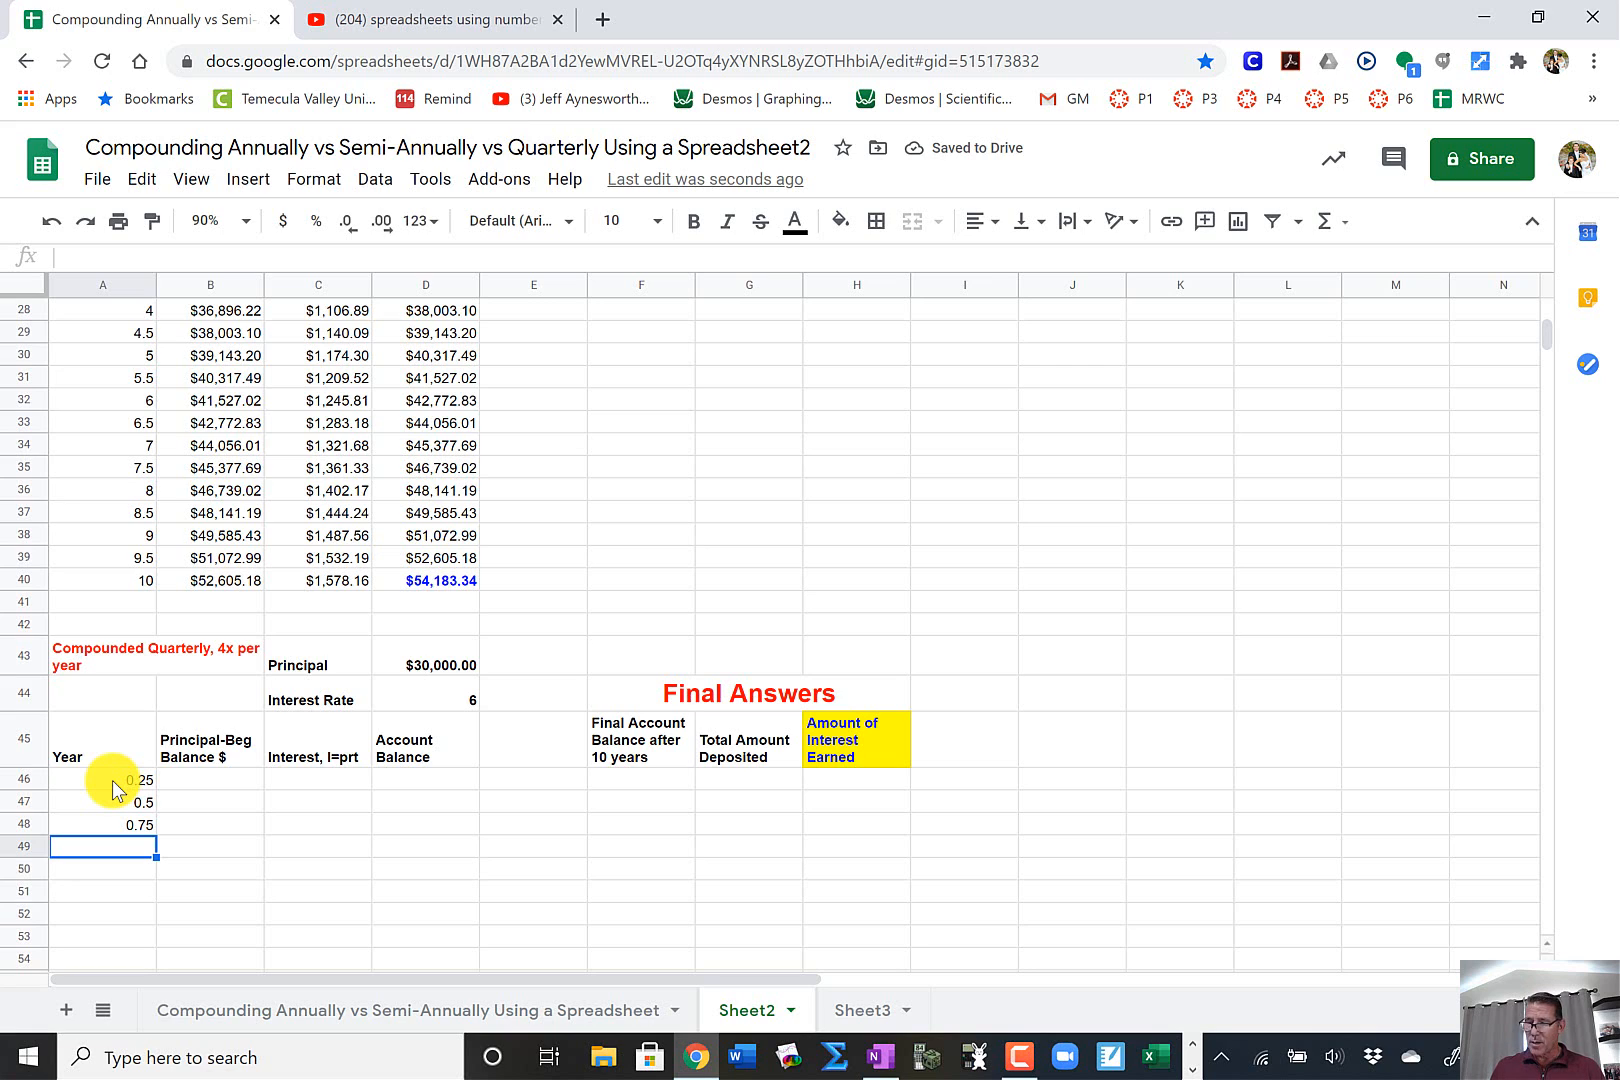
text(1)
key(Return)
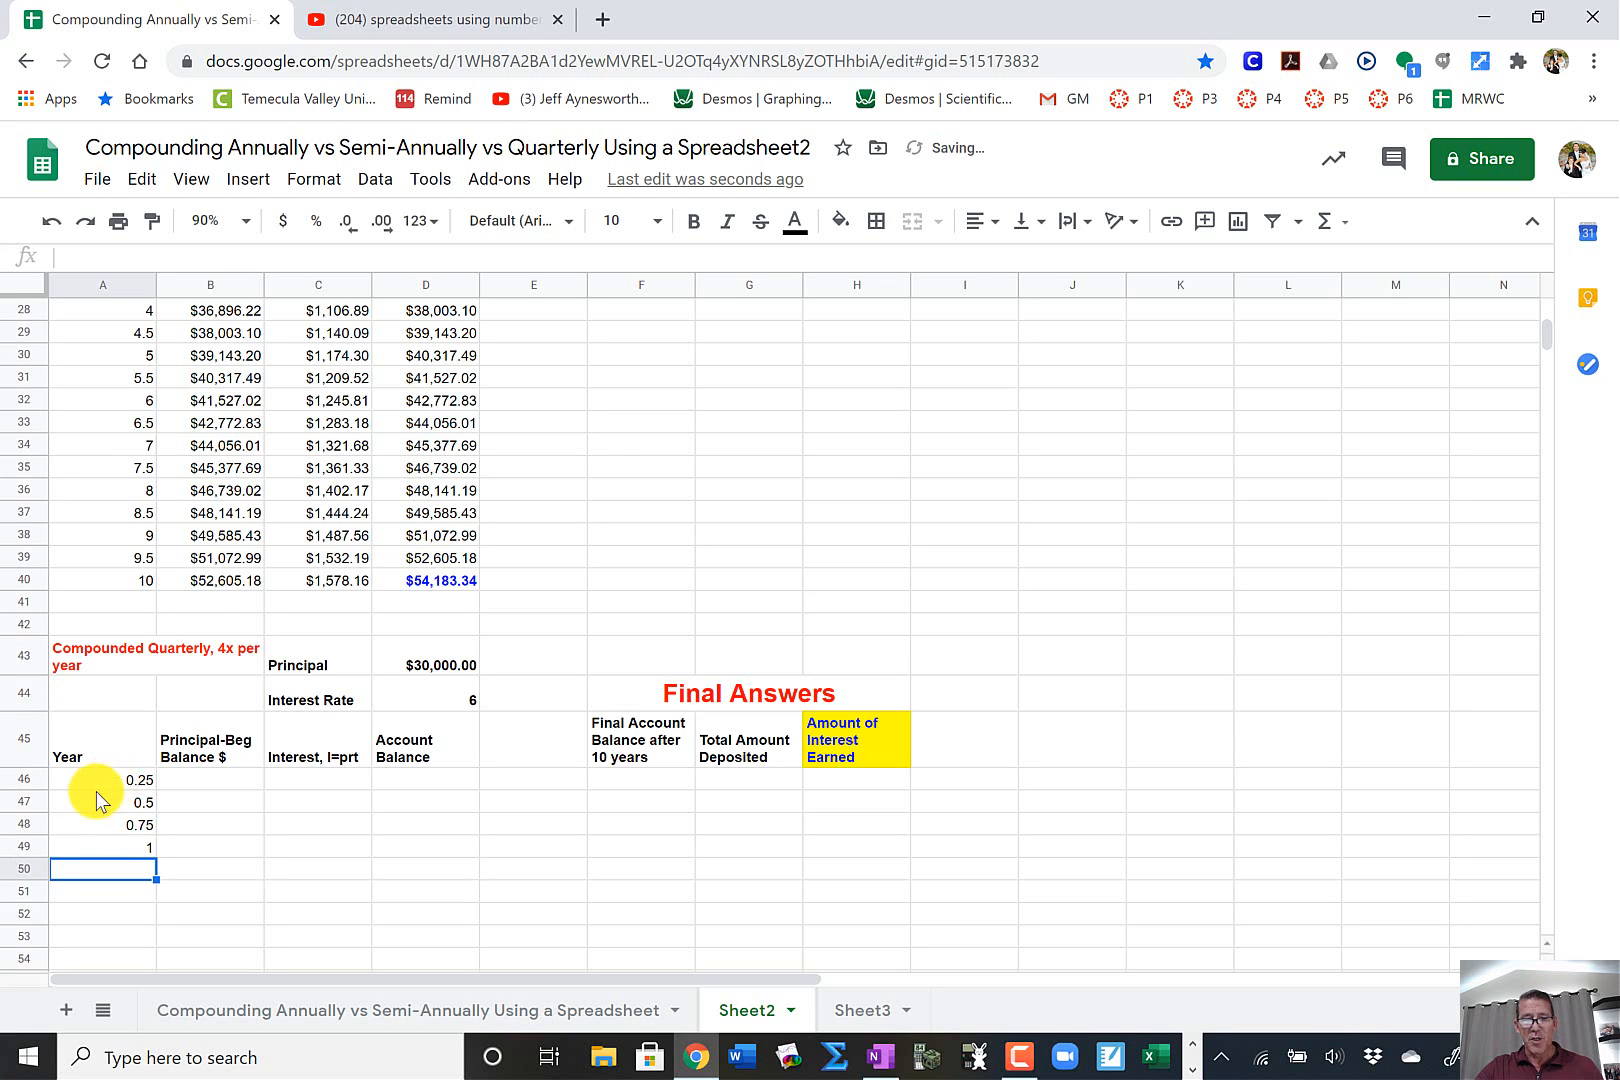
- Extend the quarterly Year series from A46:A49 down the column to year 10 in A85
scroll(103, 788, down, 3)
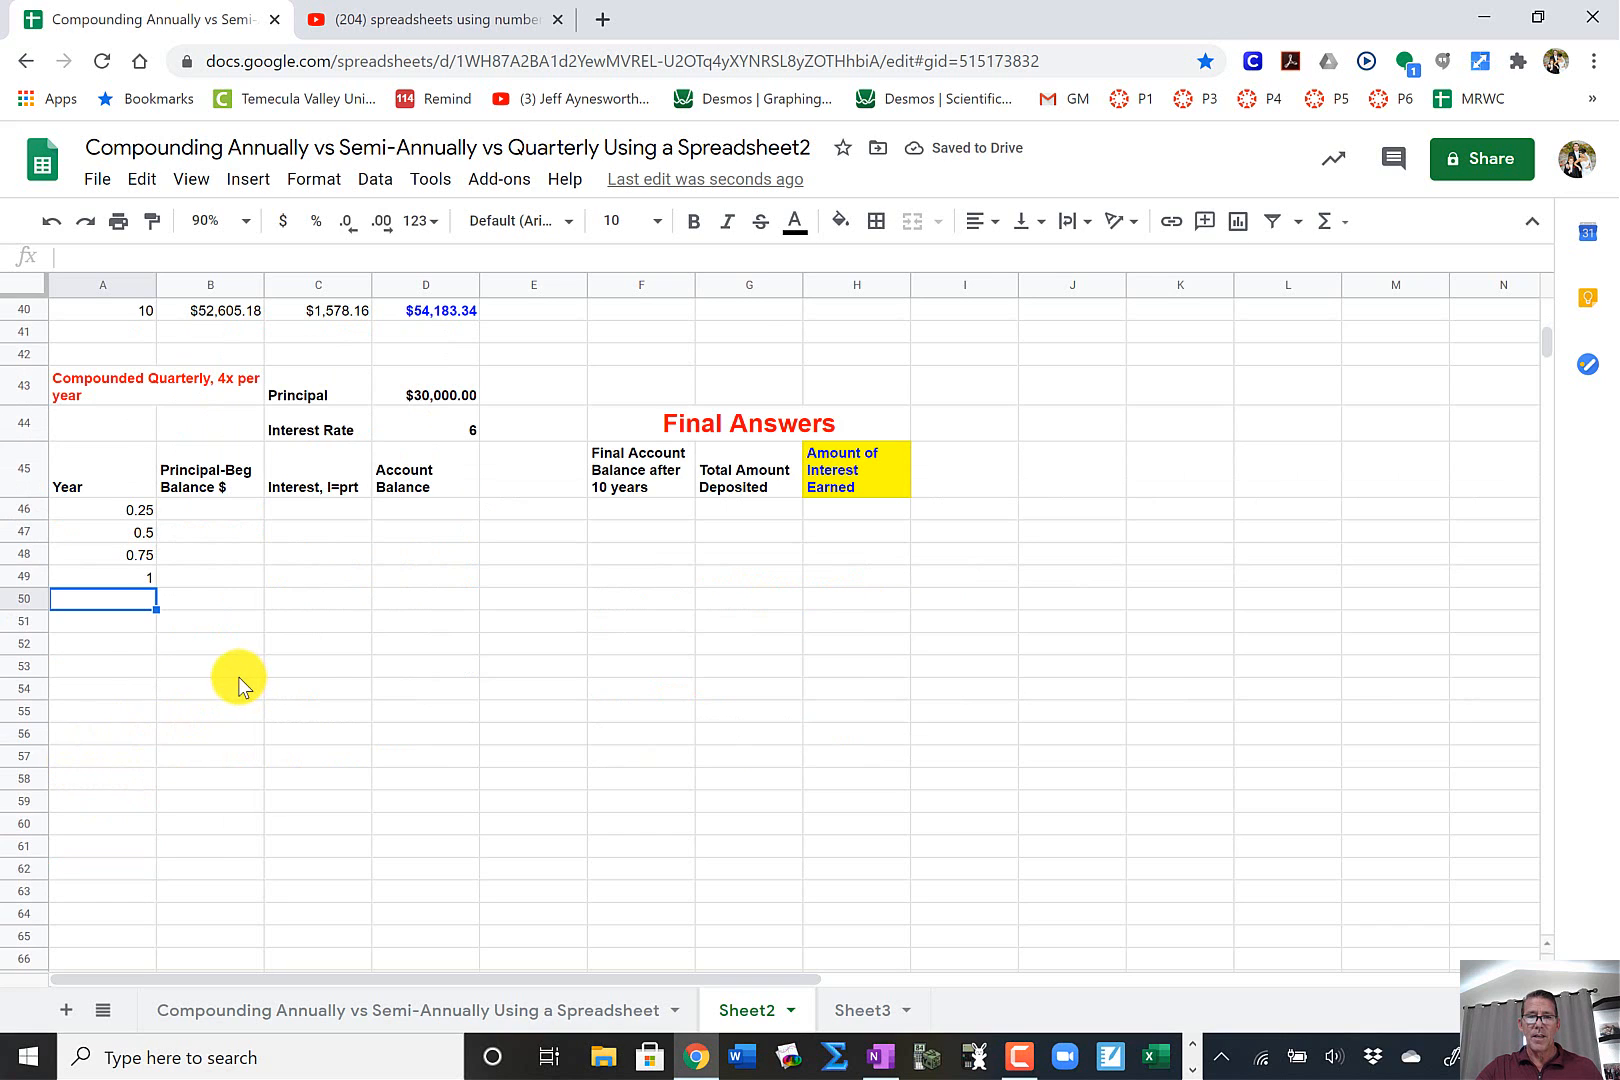
scroll(240, 686, down, 2)
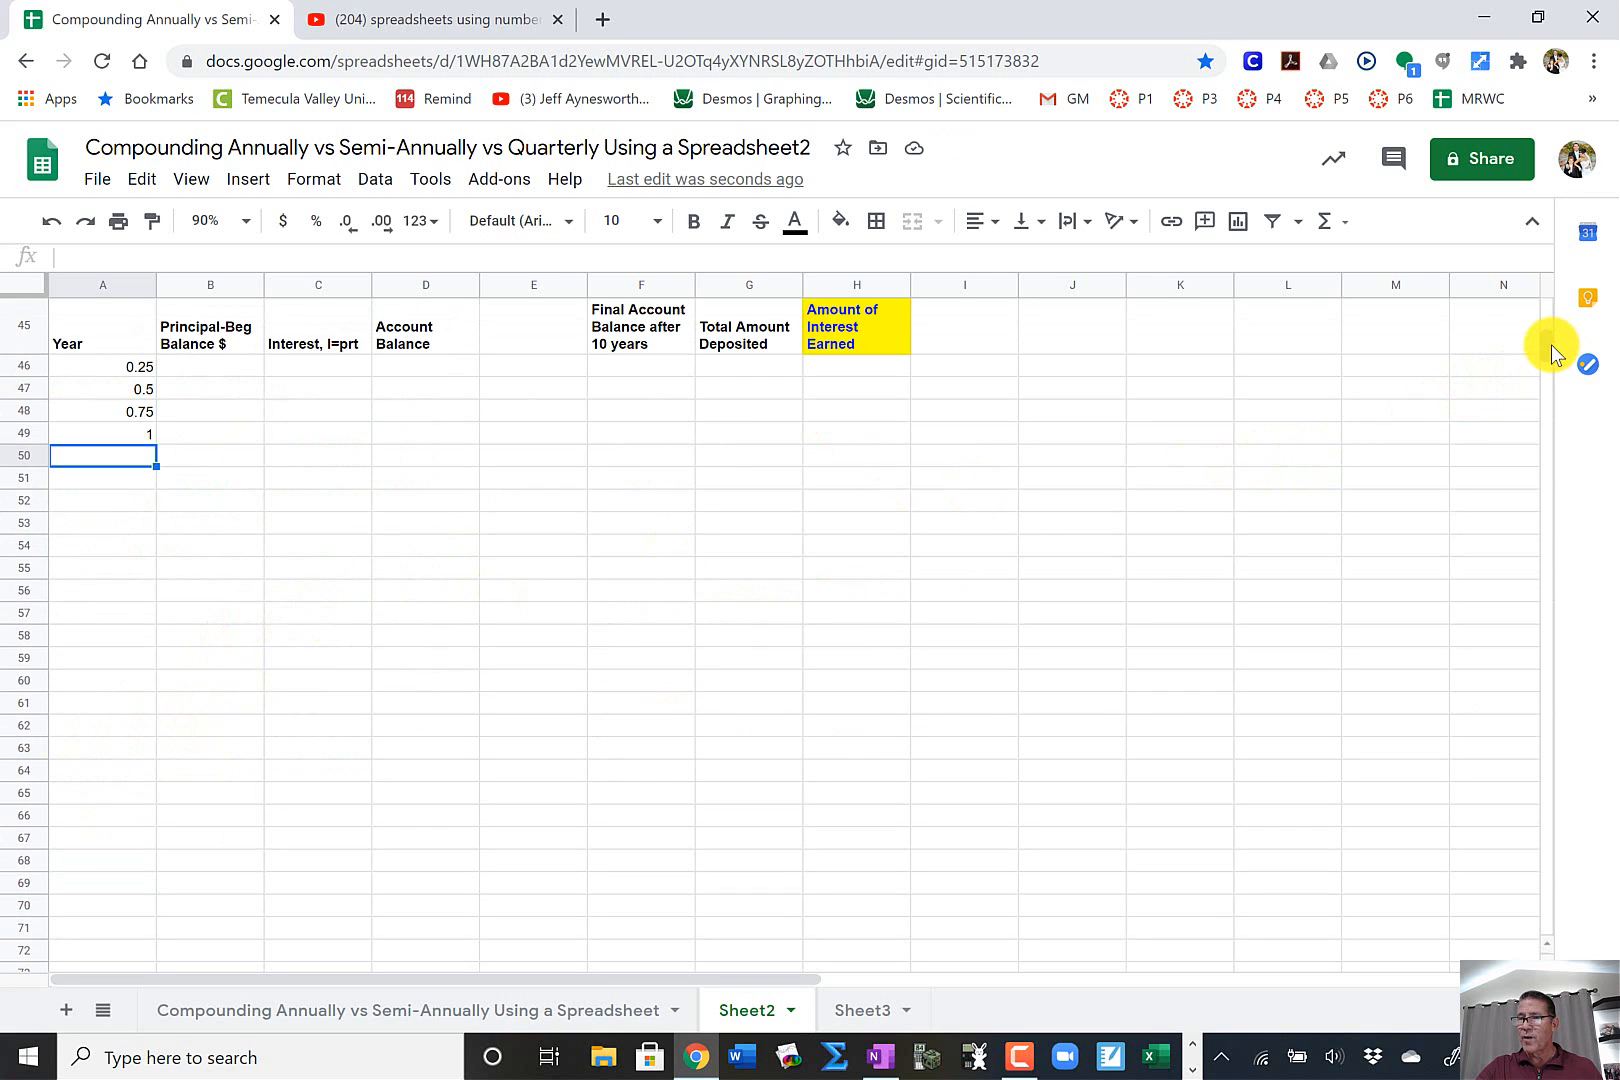
drag(1547, 345, 1547, 345)
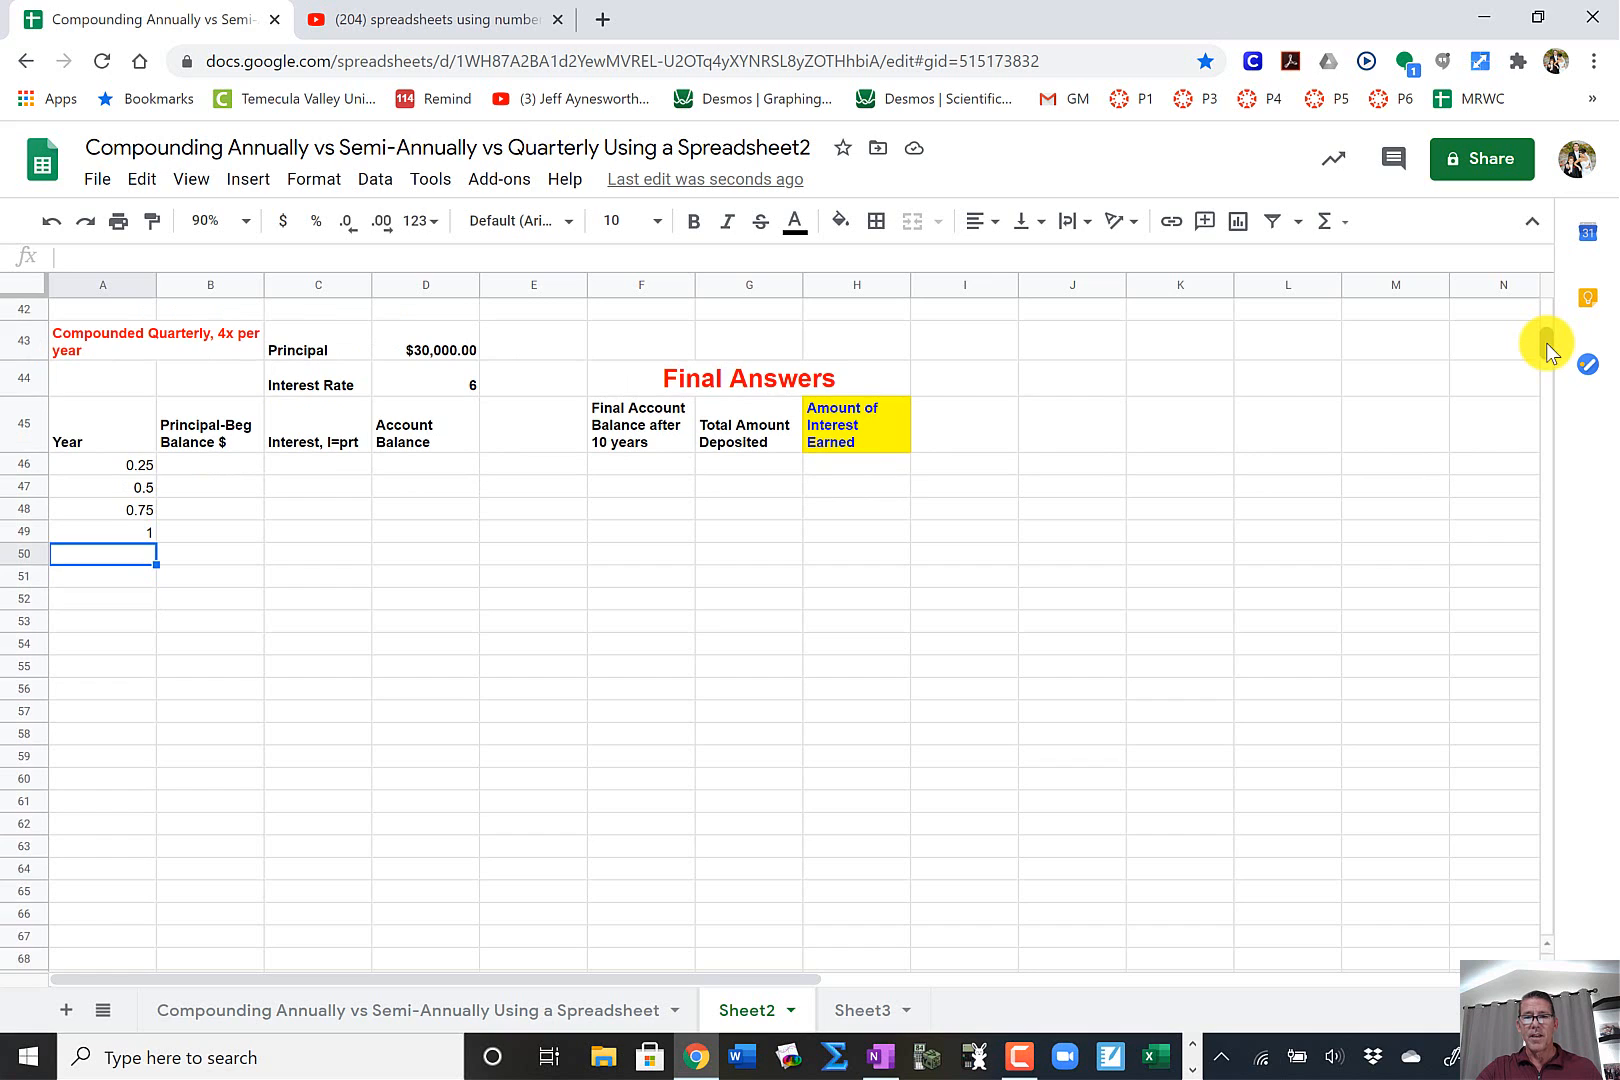
click(127, 466)
drag(127, 466, 135, 521)
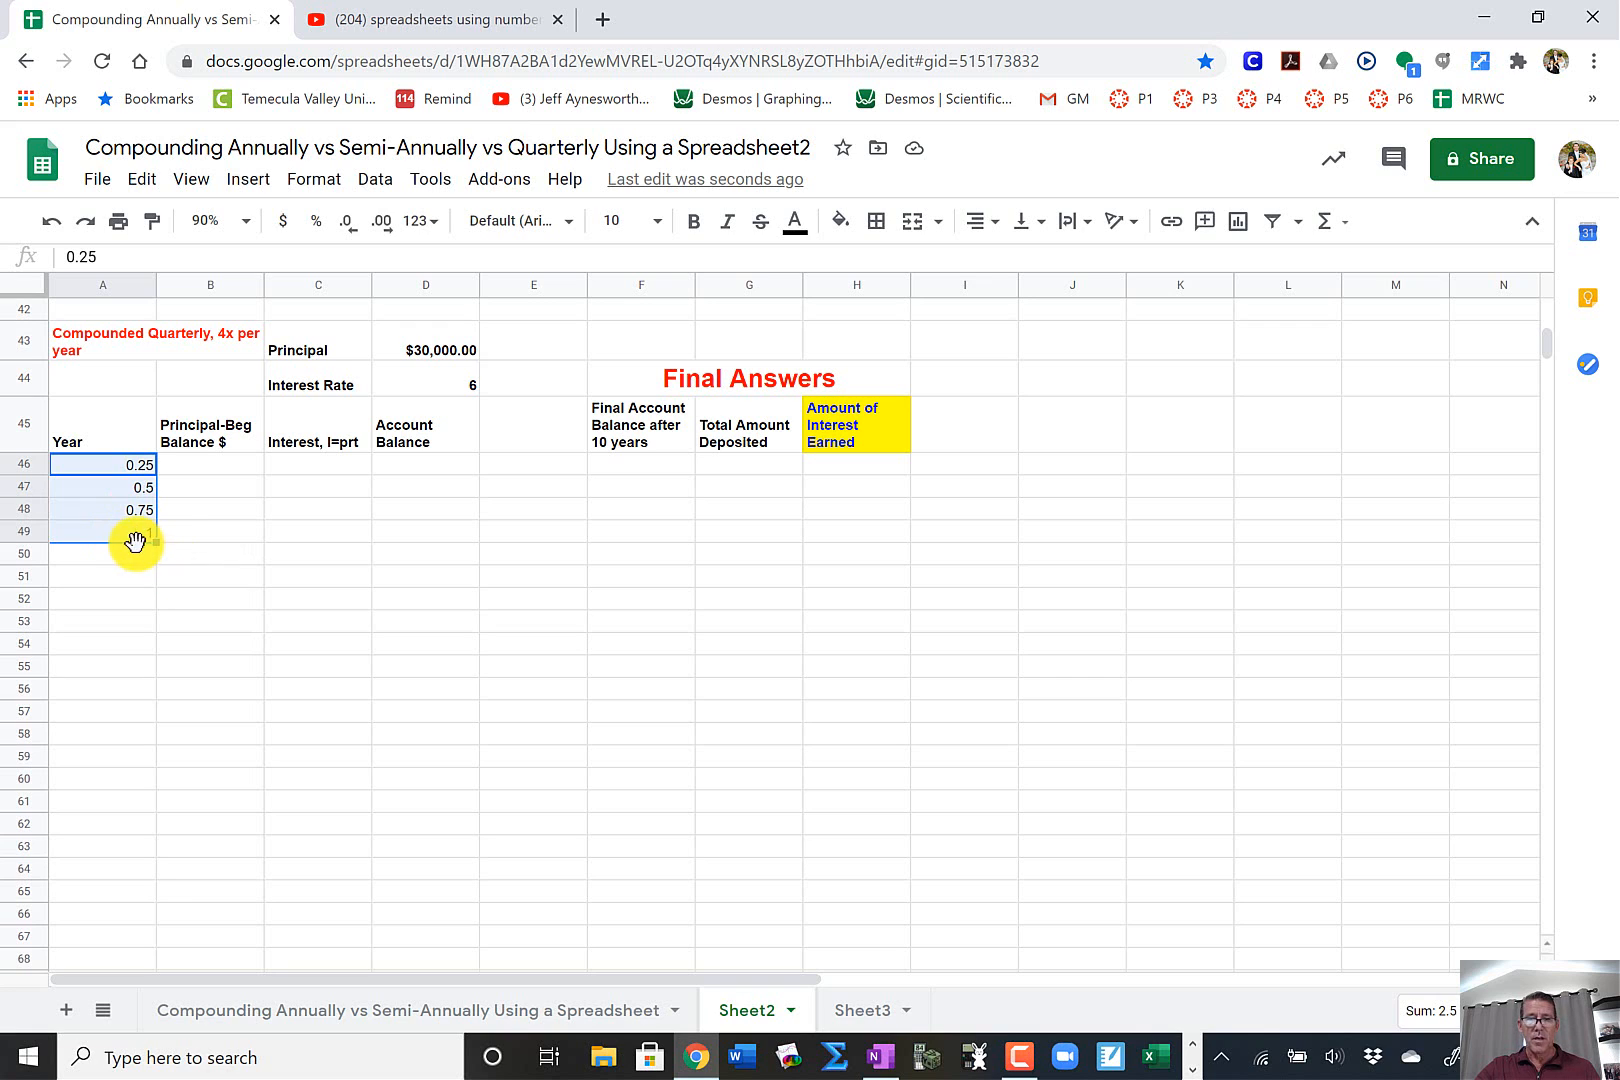
drag(155, 543, 156, 448)
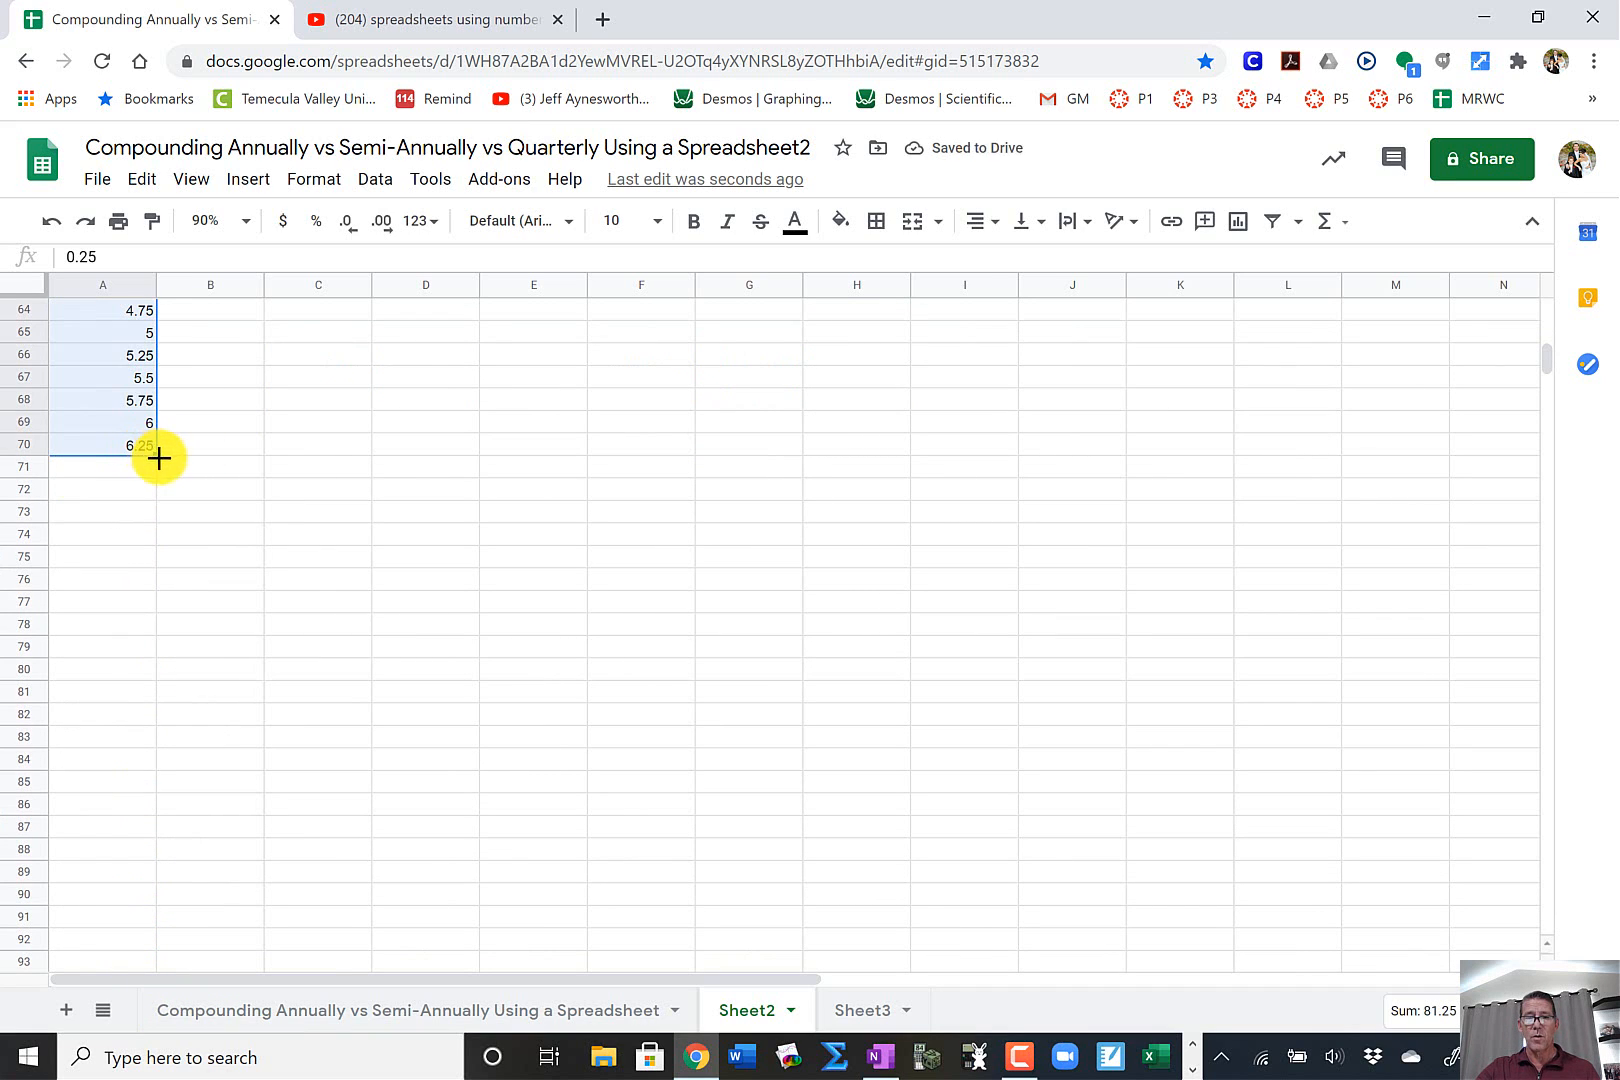
drag(152, 455, 145, 787)
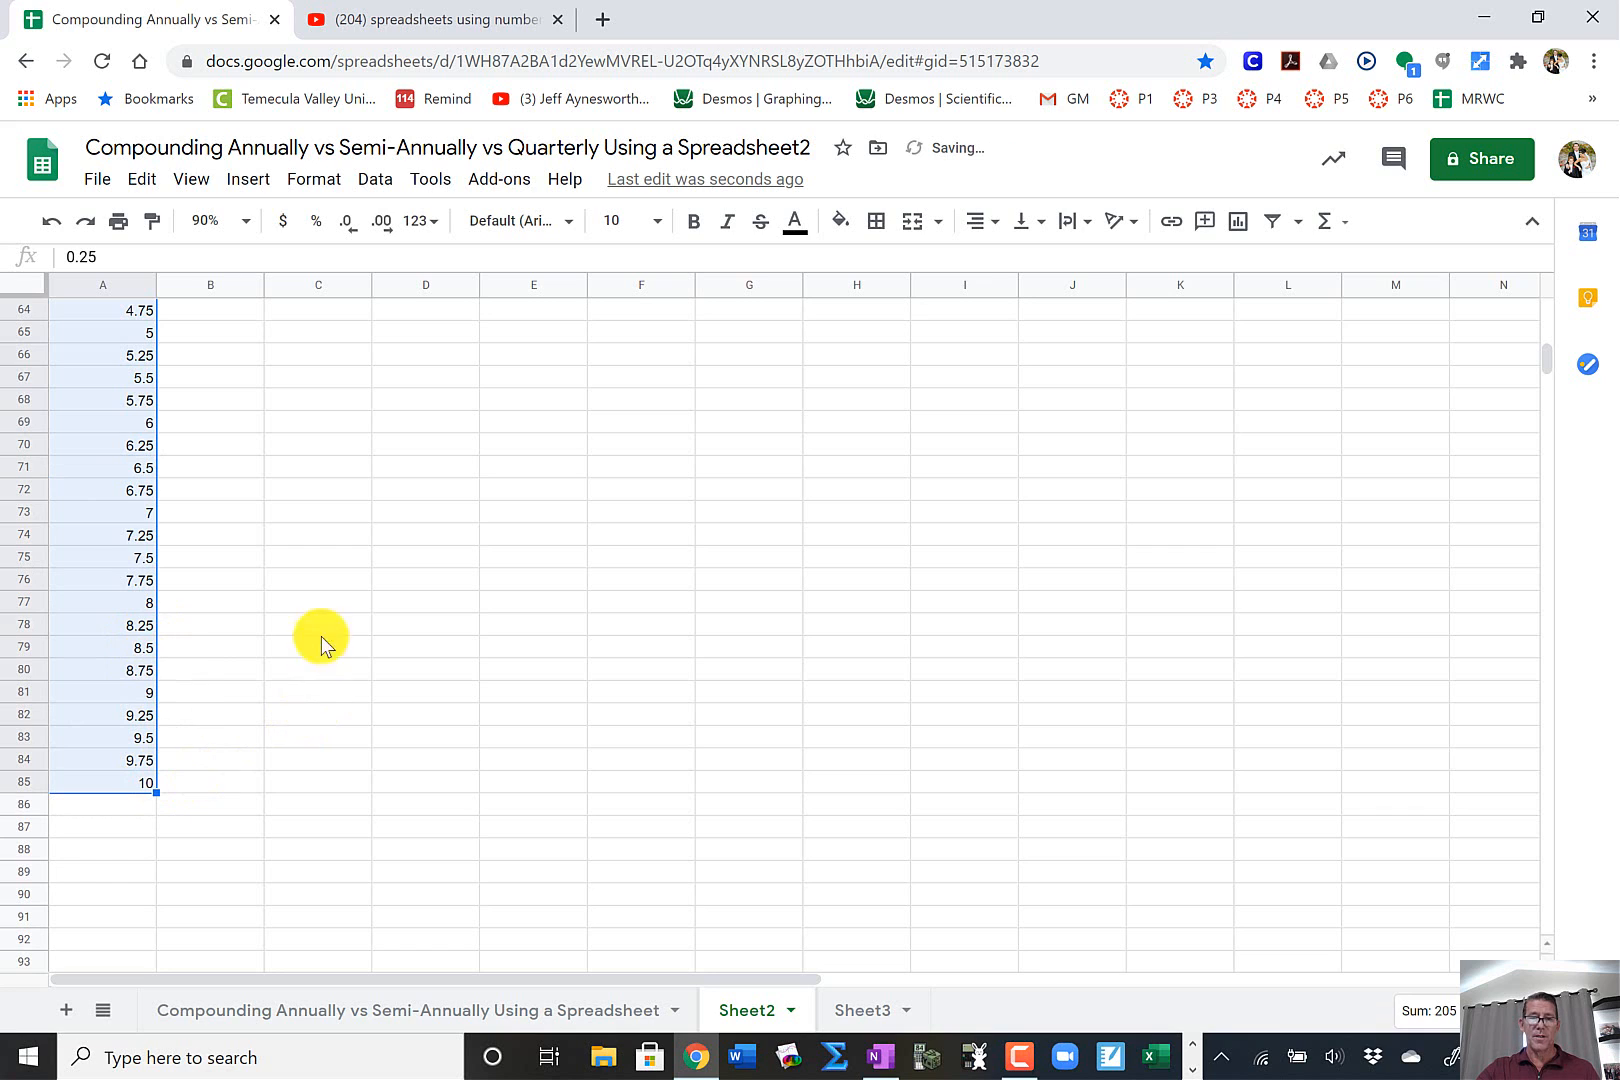
scroll(297, 559, up, 6)
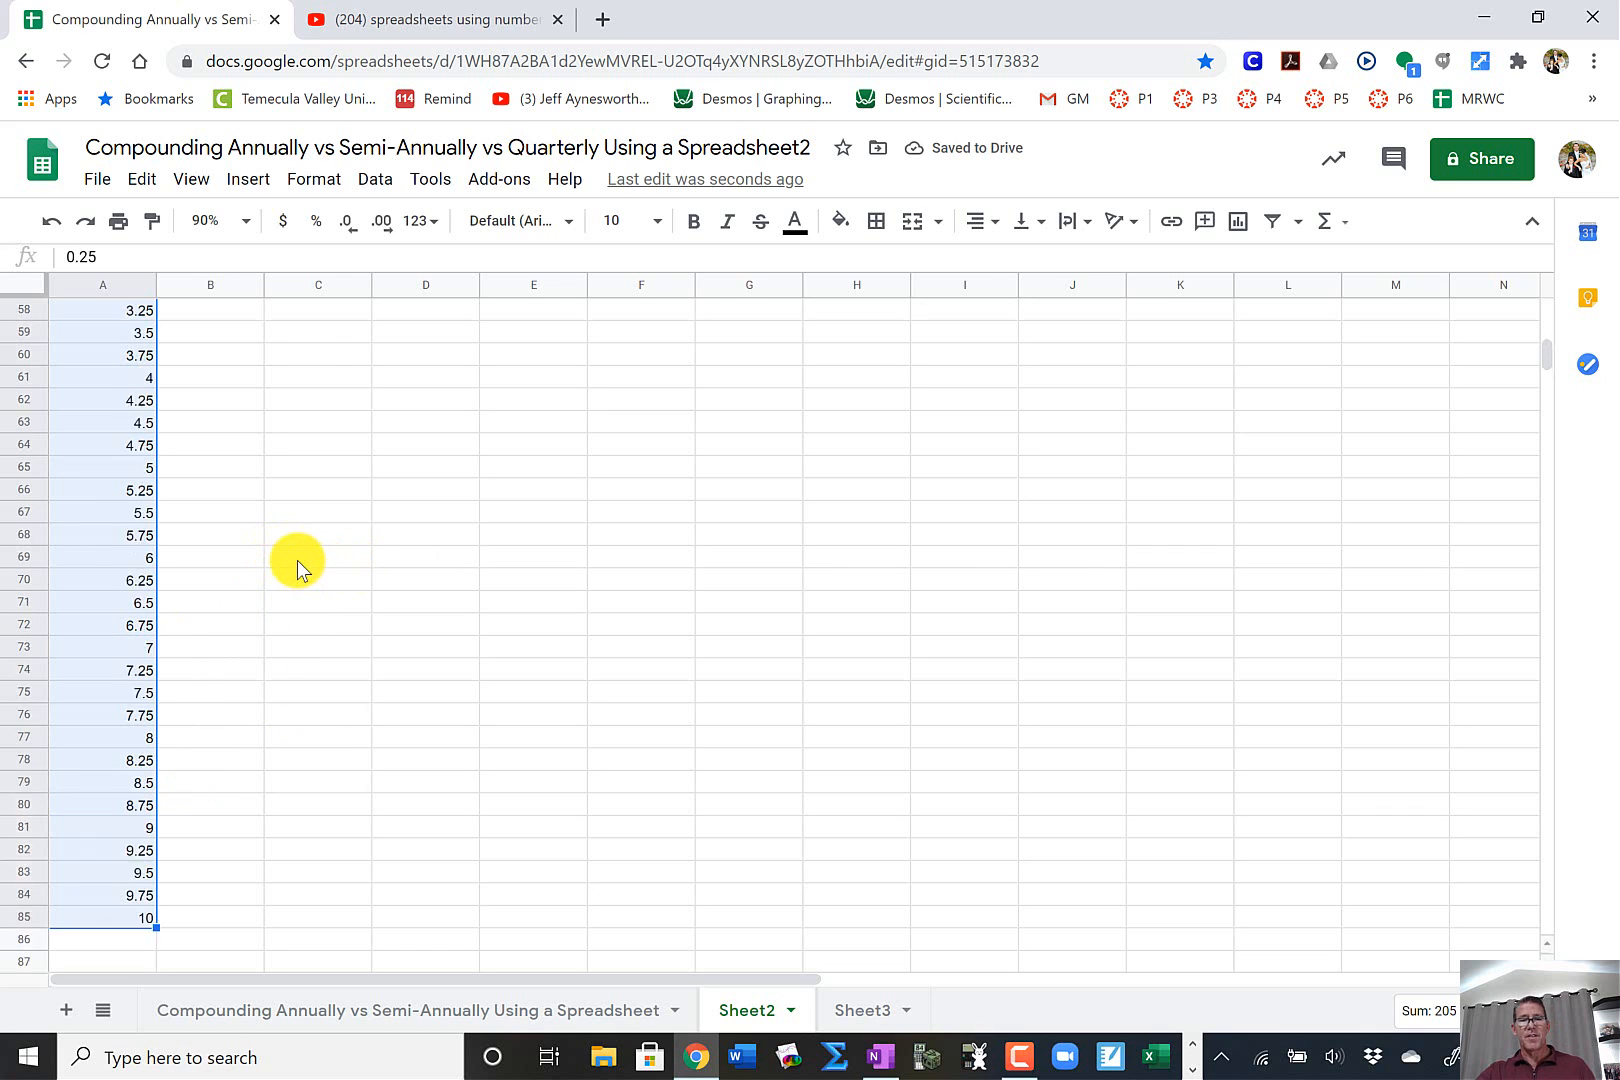
scroll(297, 566, up, 3)
- Link the first quarterly beginning balance in B46 to the principal with the formula =D43
click(137, 601)
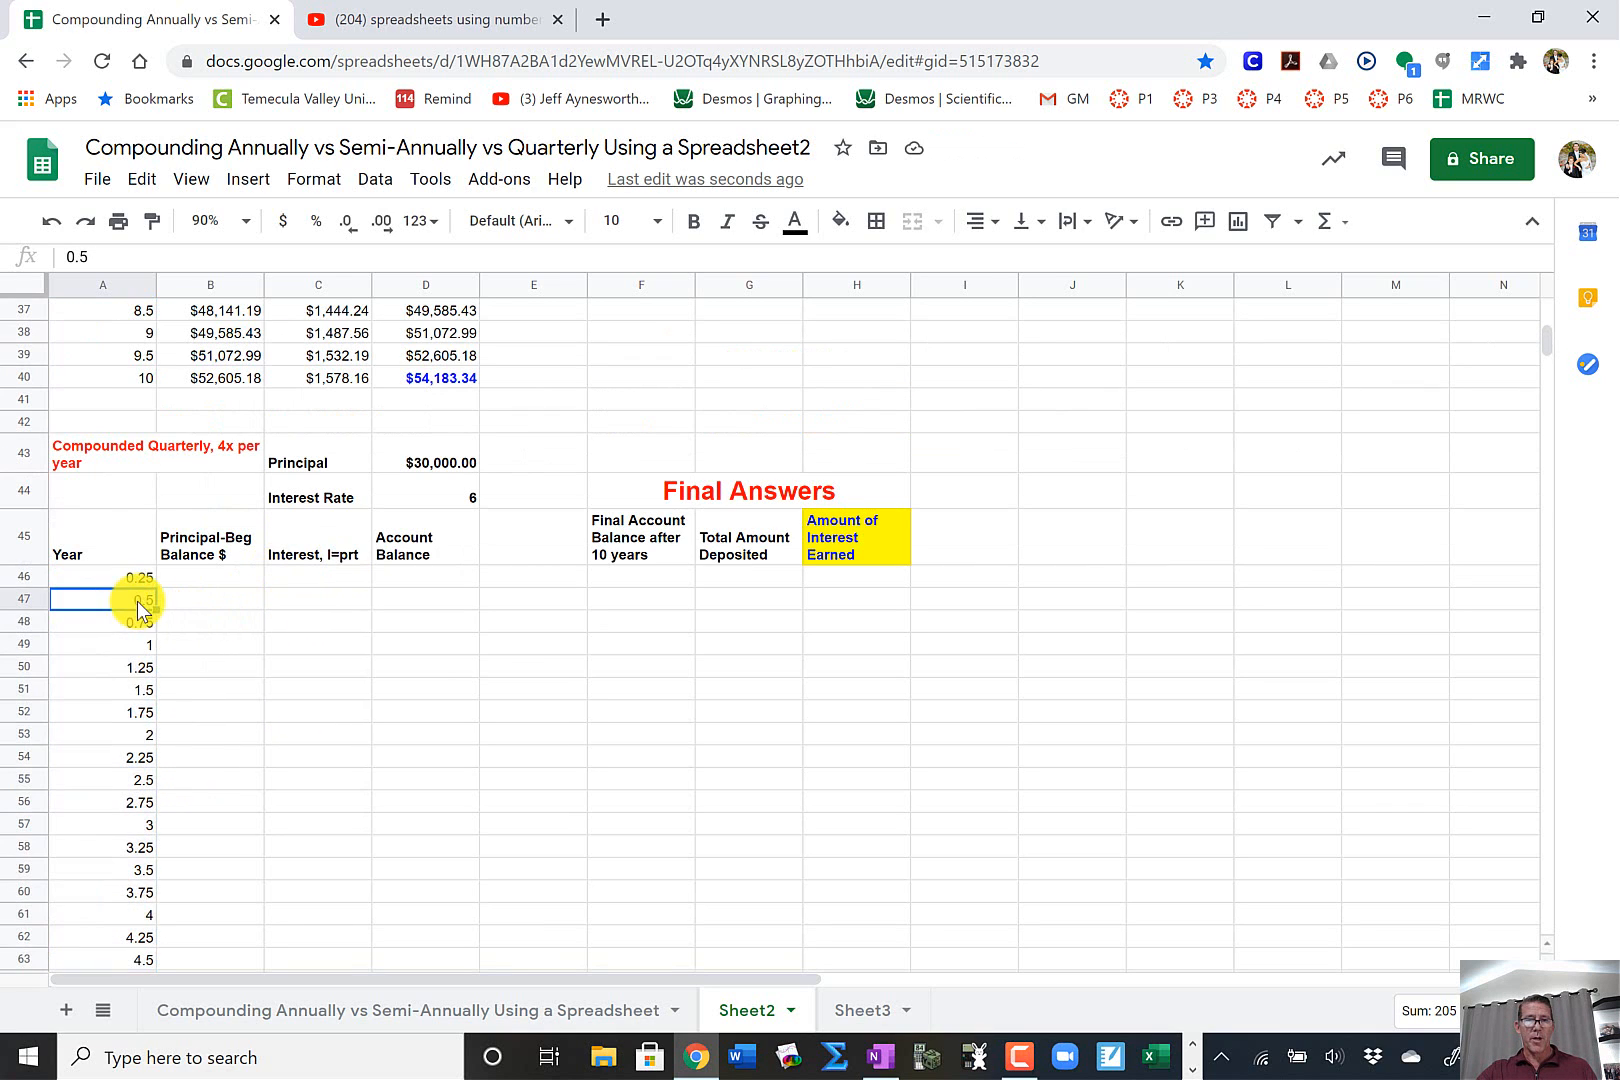
click(189, 608)
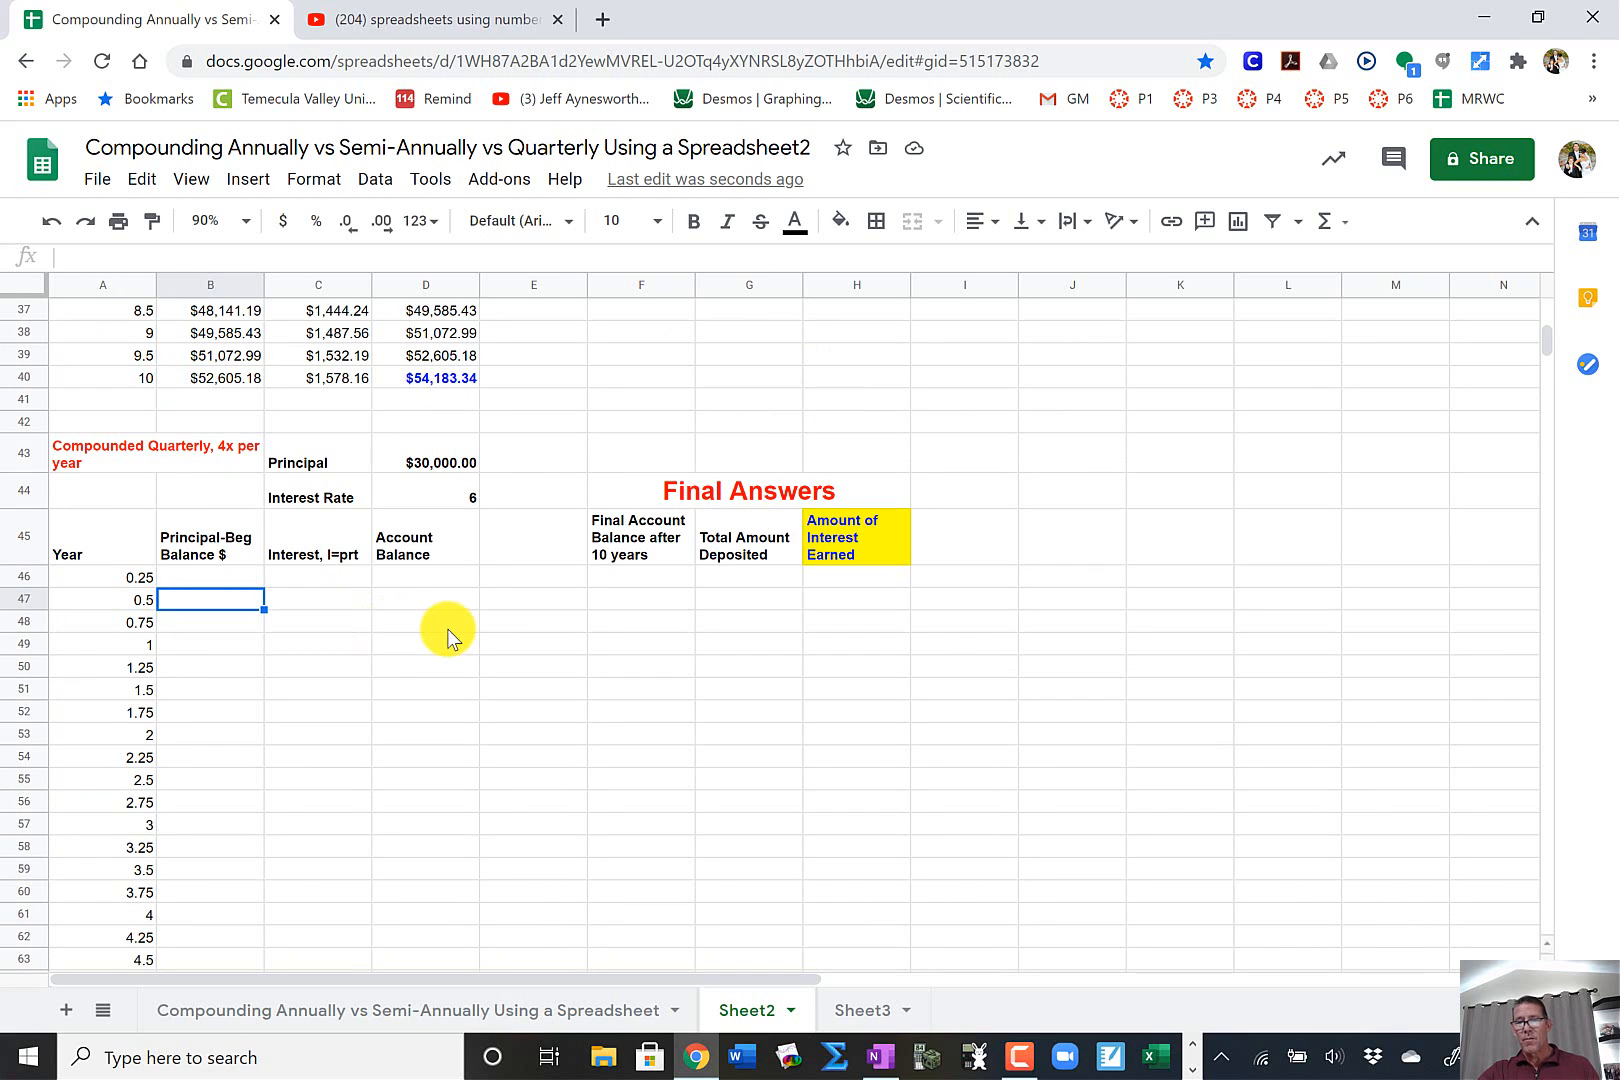
scroll(440, 640, down, 9)
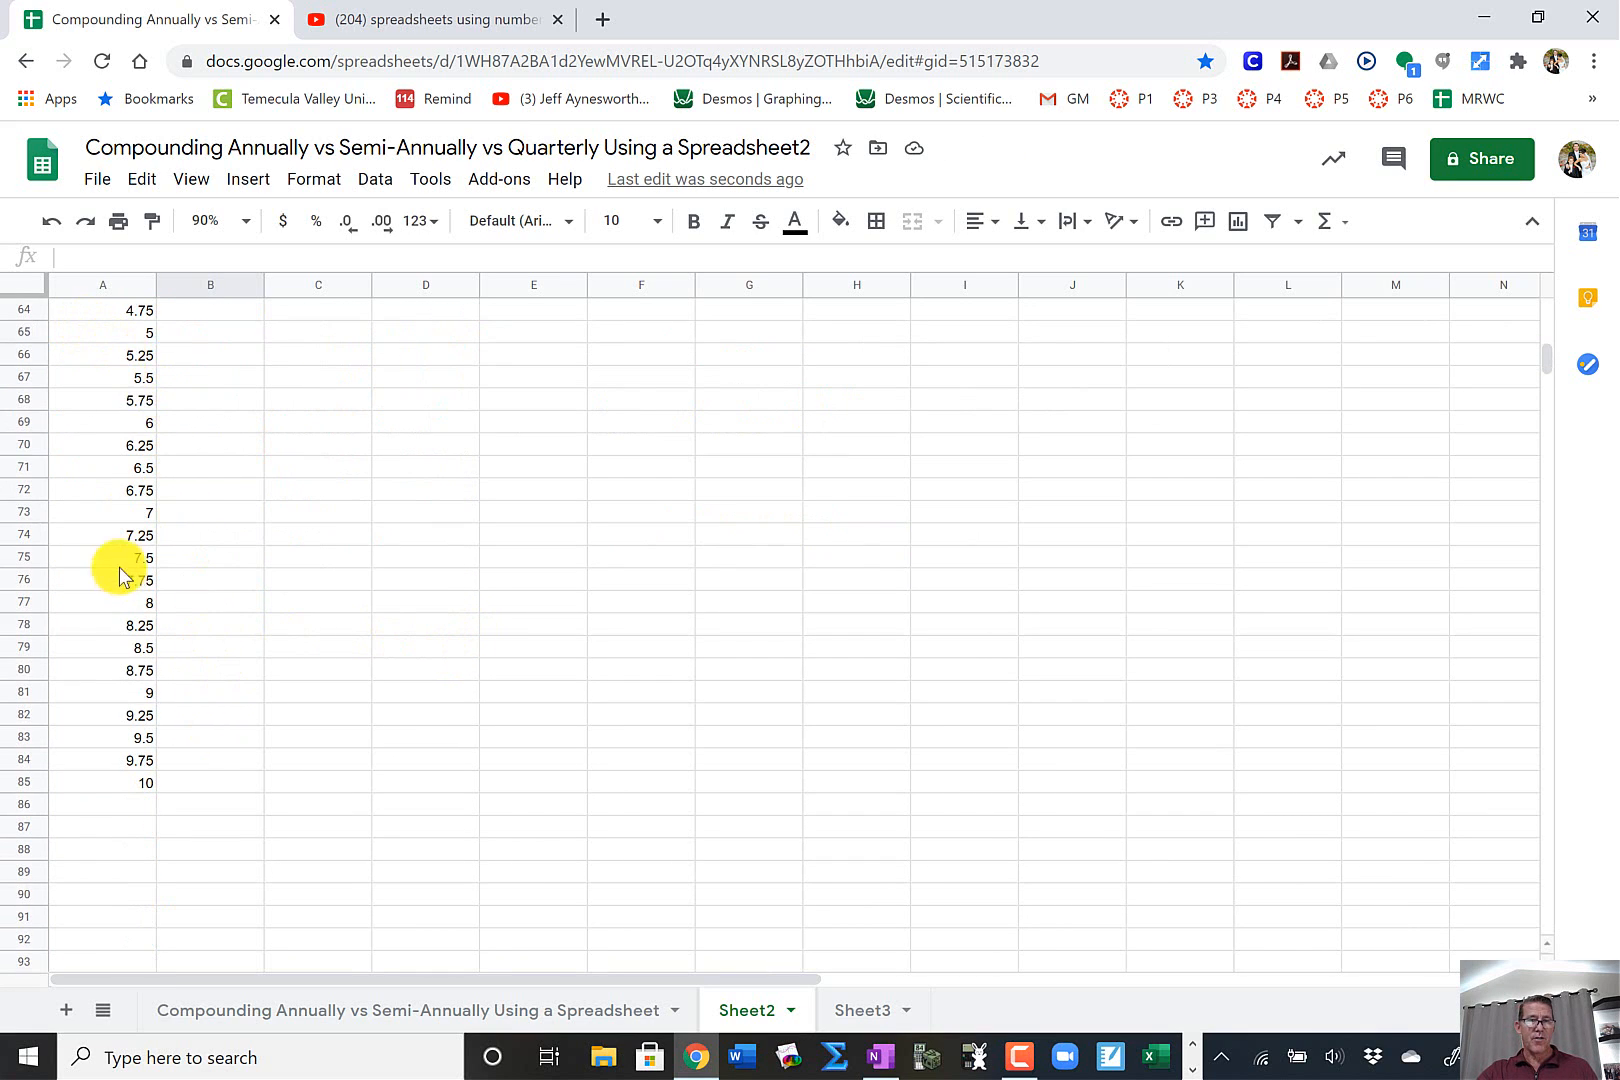
scroll(351, 457, up, 9)
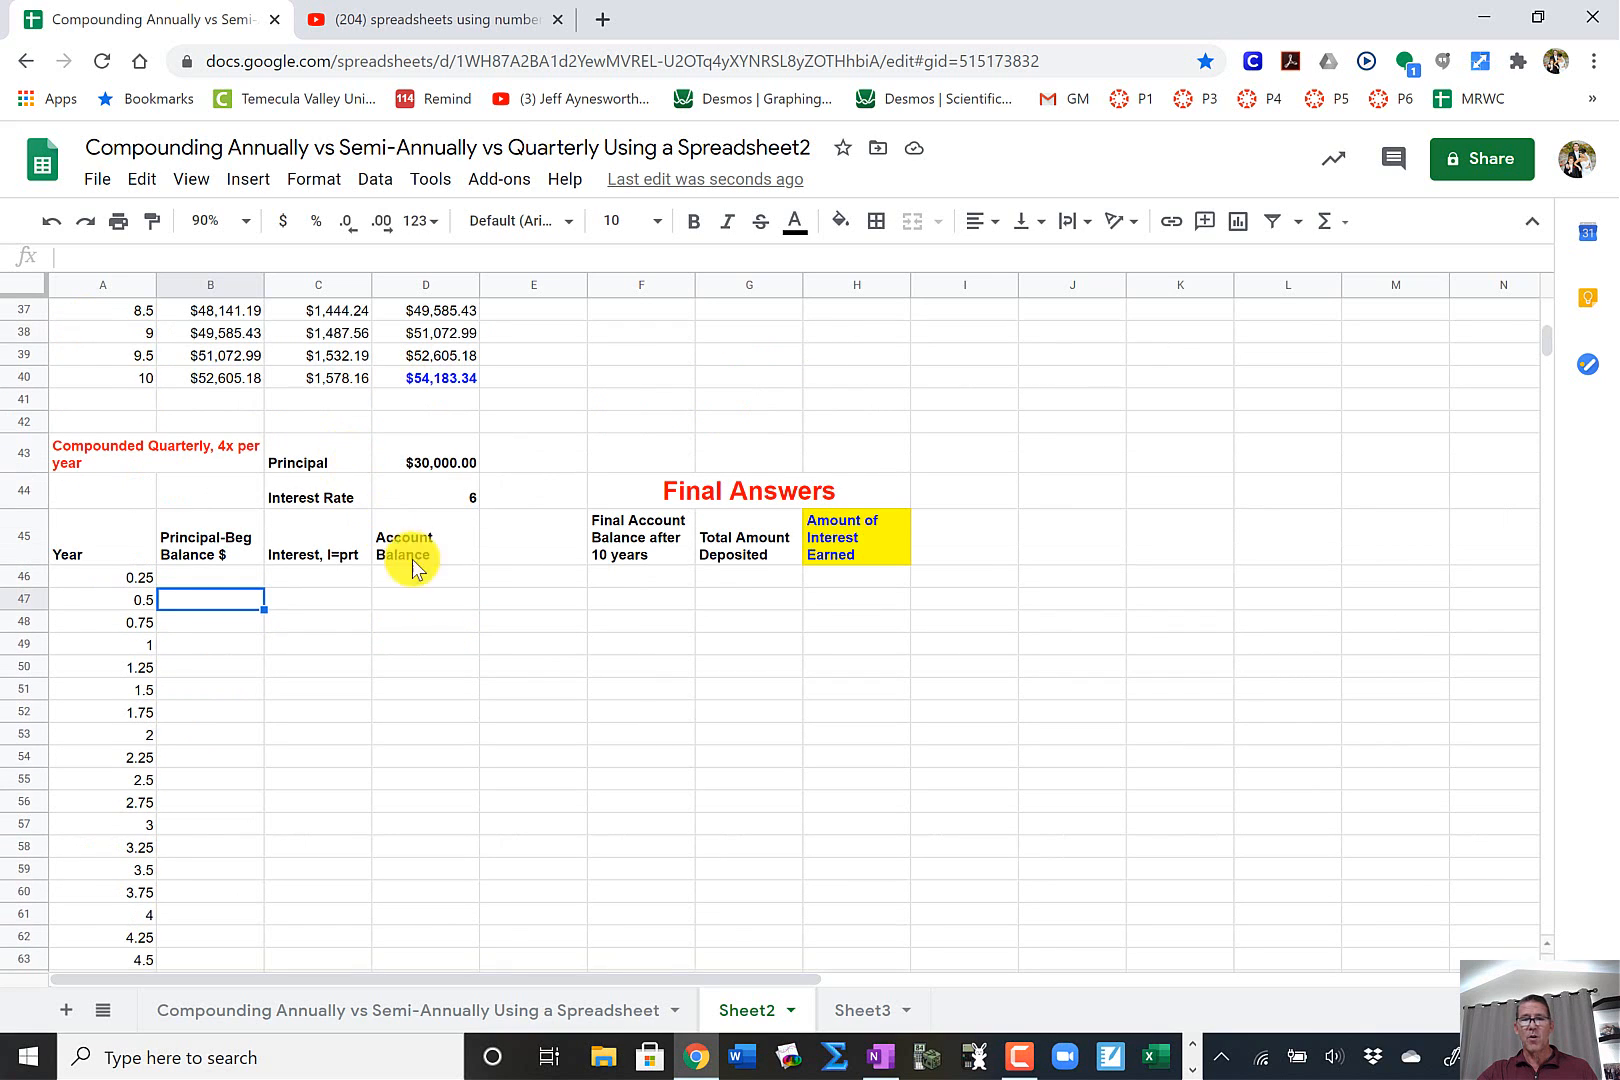
click(210, 576)
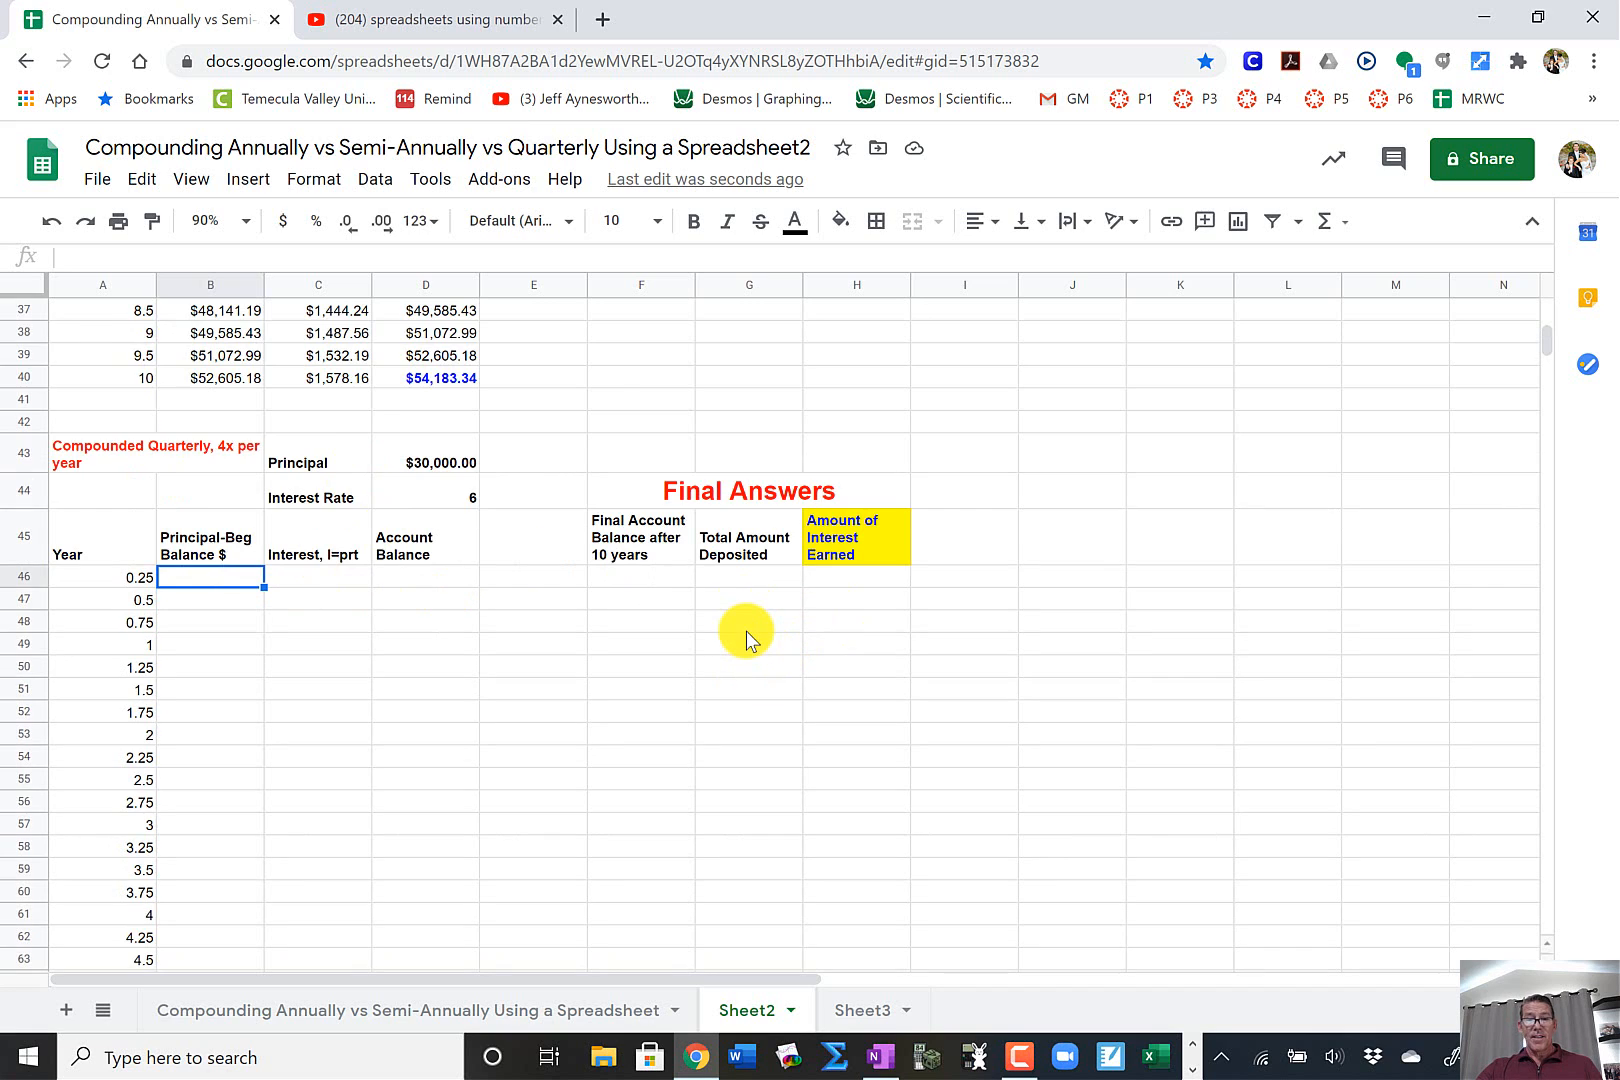
scroll(745, 632, down, 2)
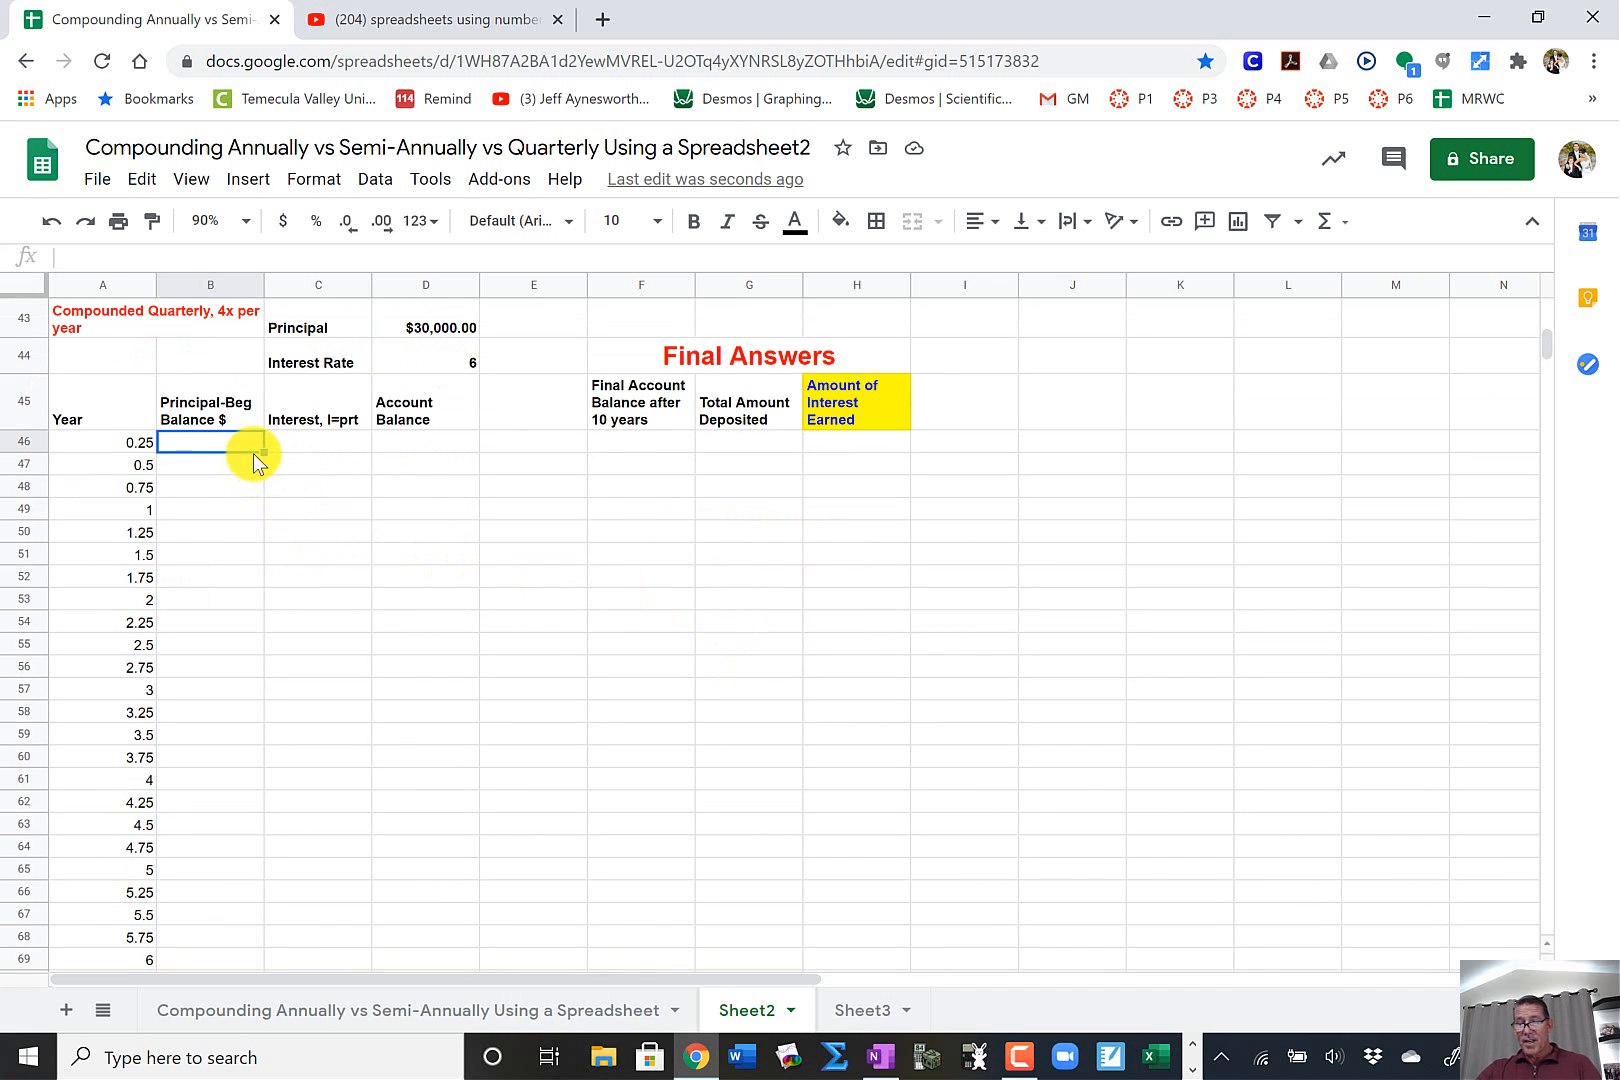
text(=)
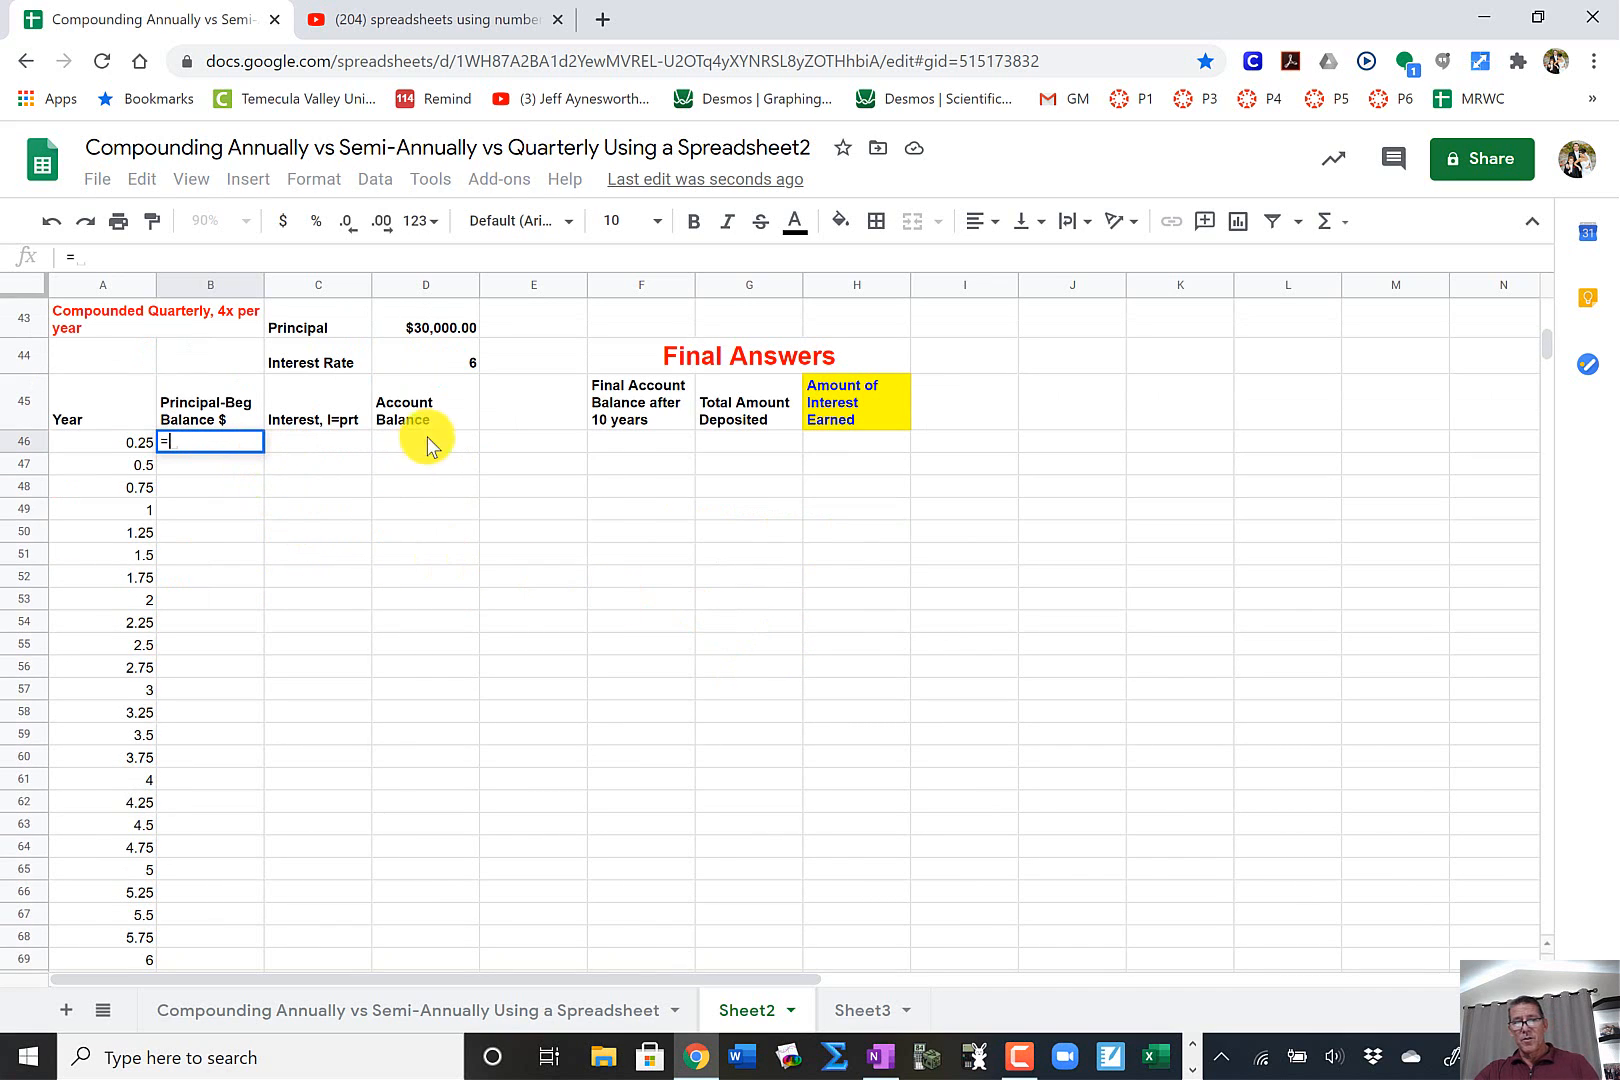
click(464, 332)
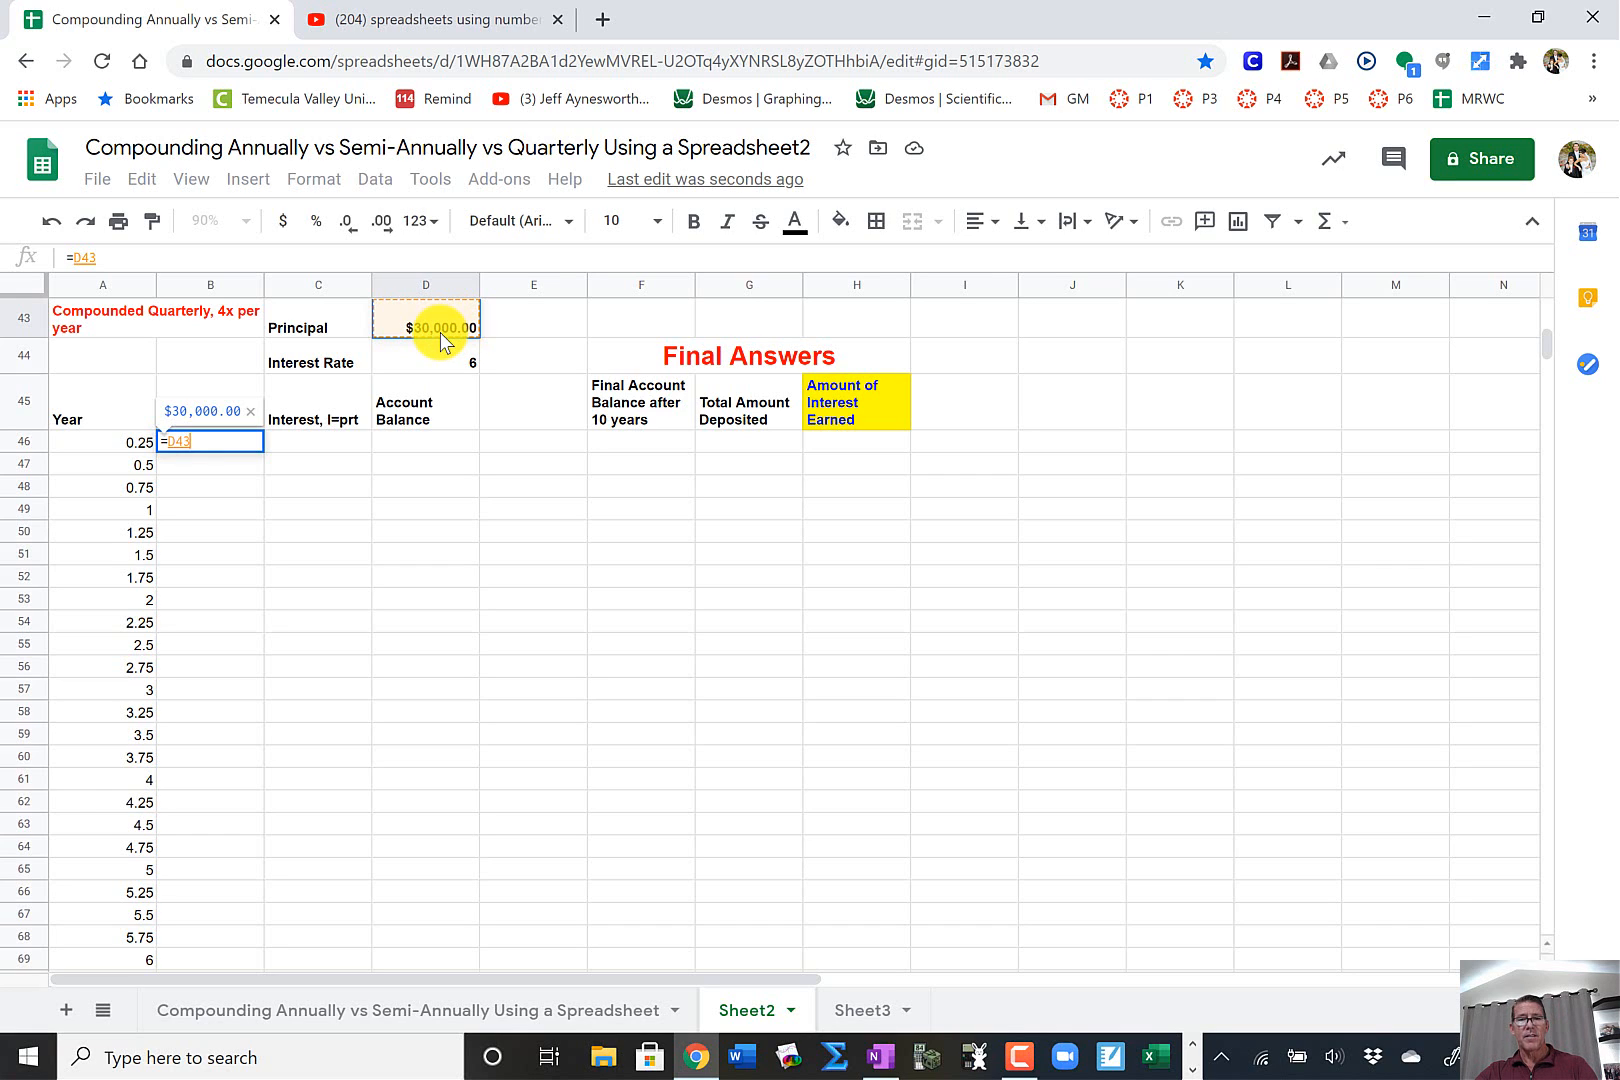
key(Return)
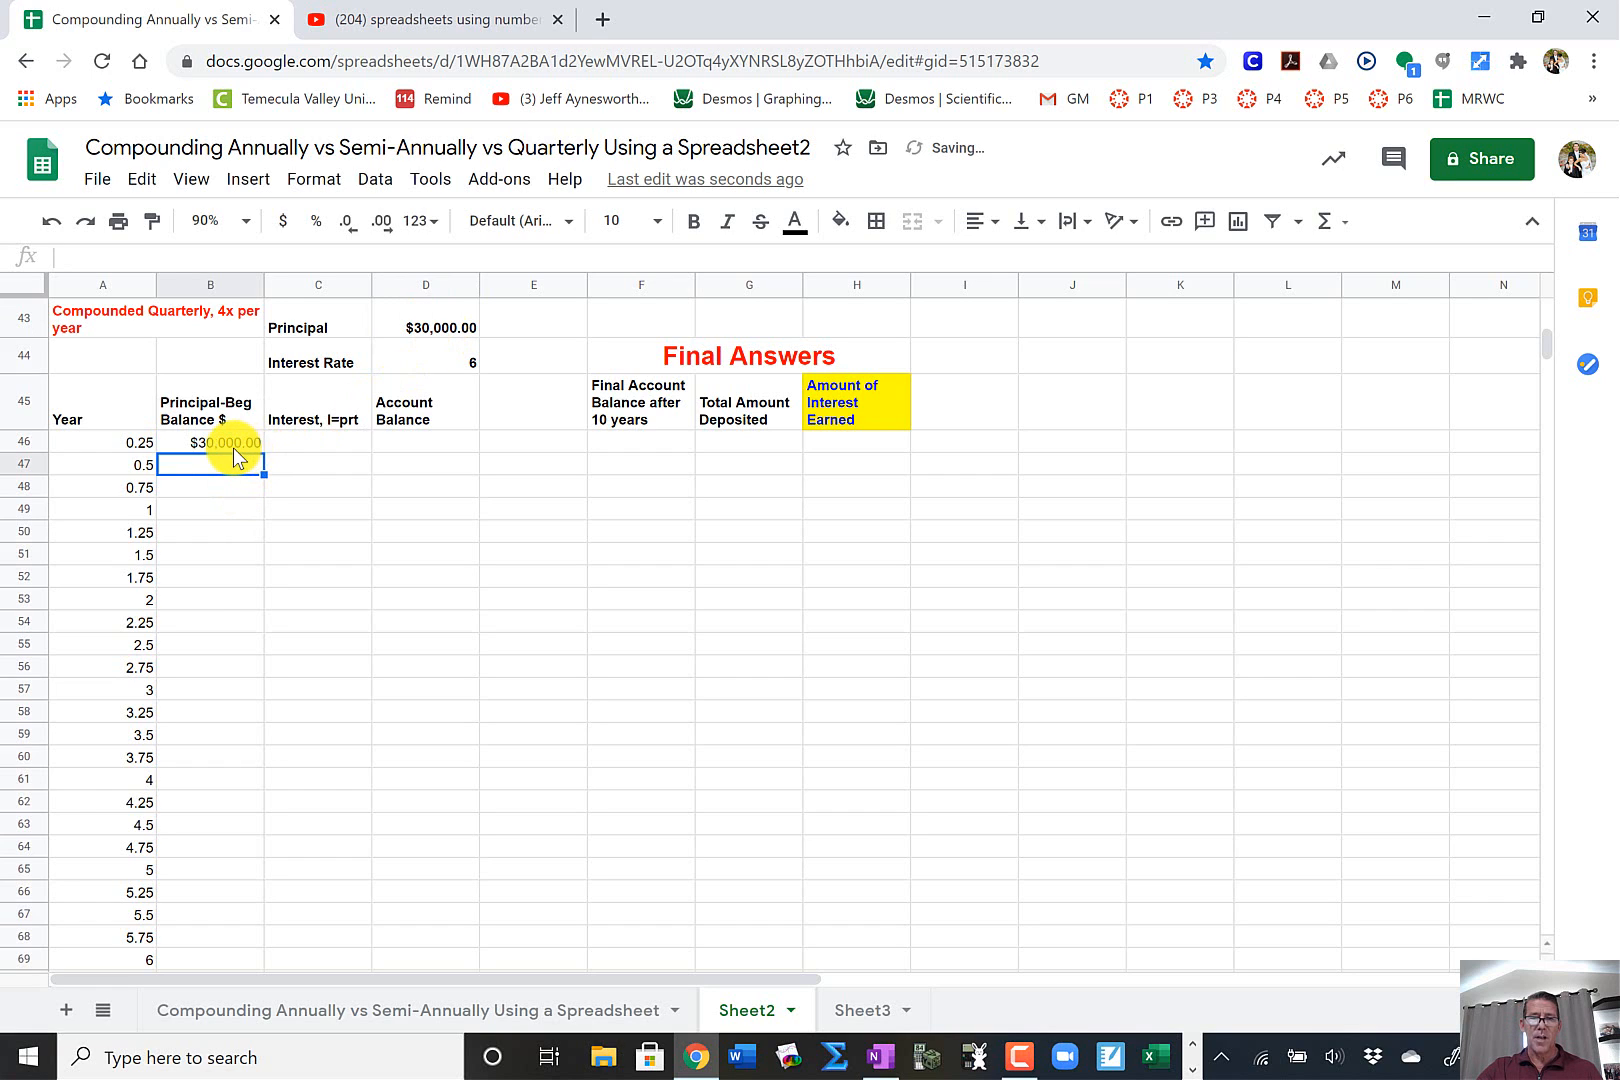
- Test the link in B46 by changing the principal in D43 to 25000, and restore it to 30000
click(431, 330)
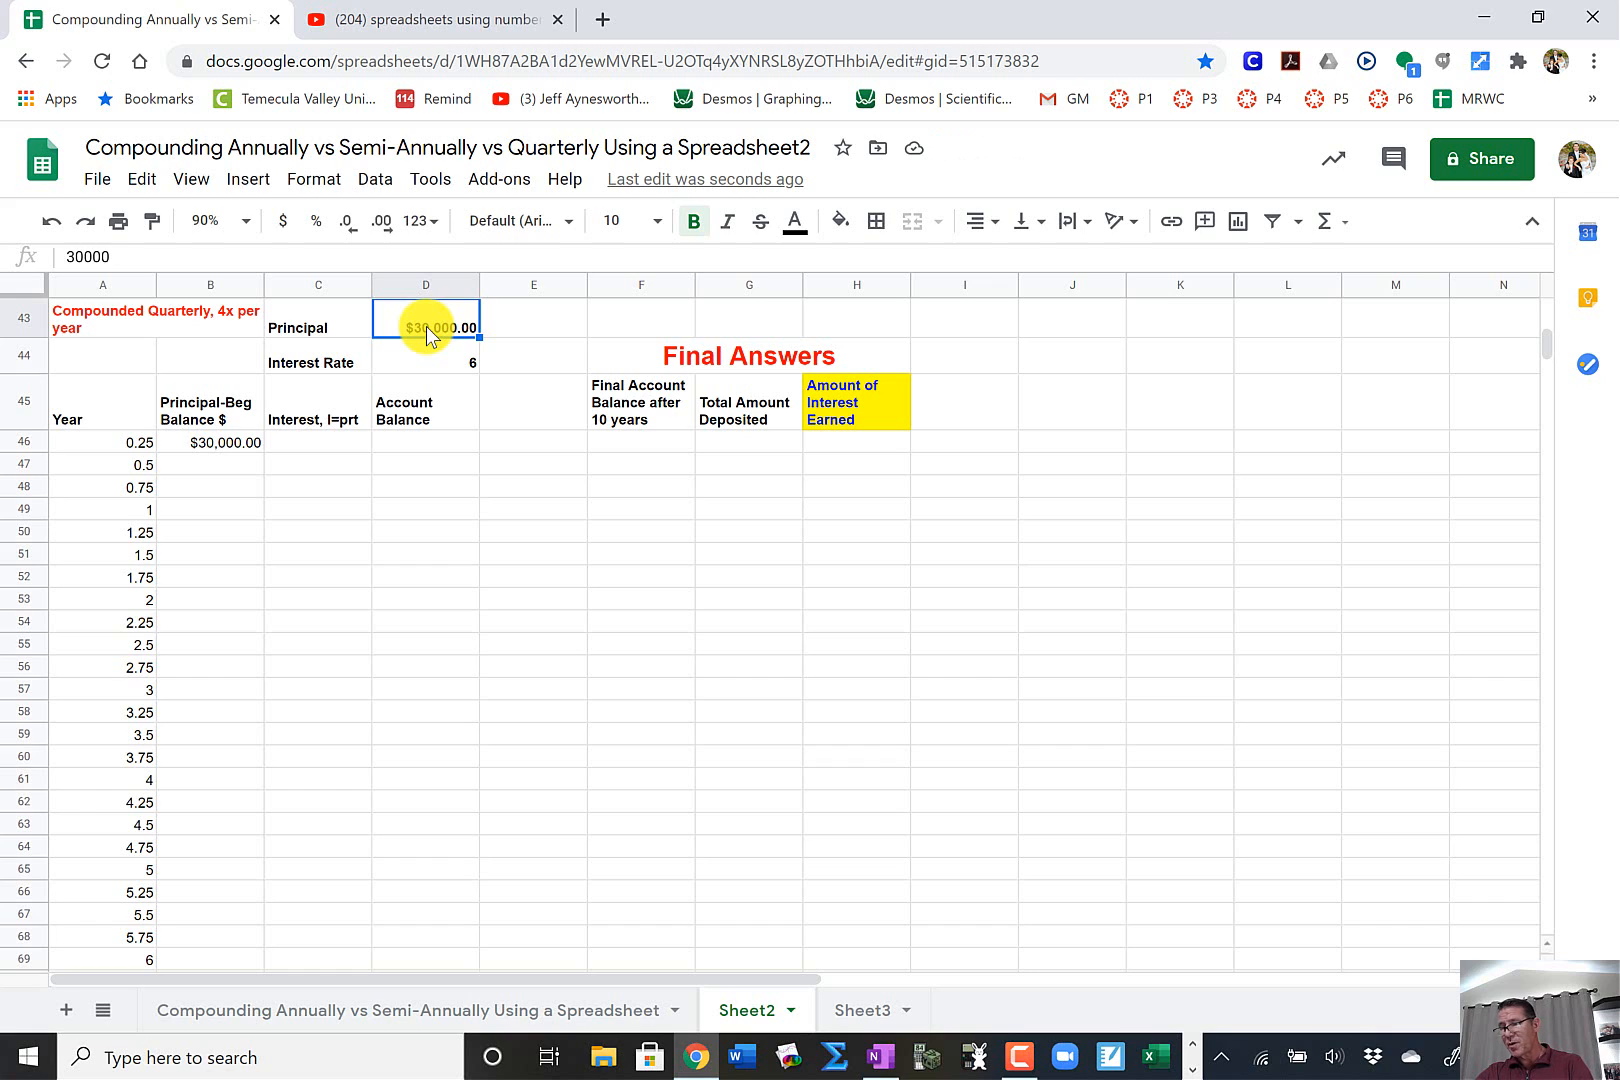
text(25000)
key(Return)
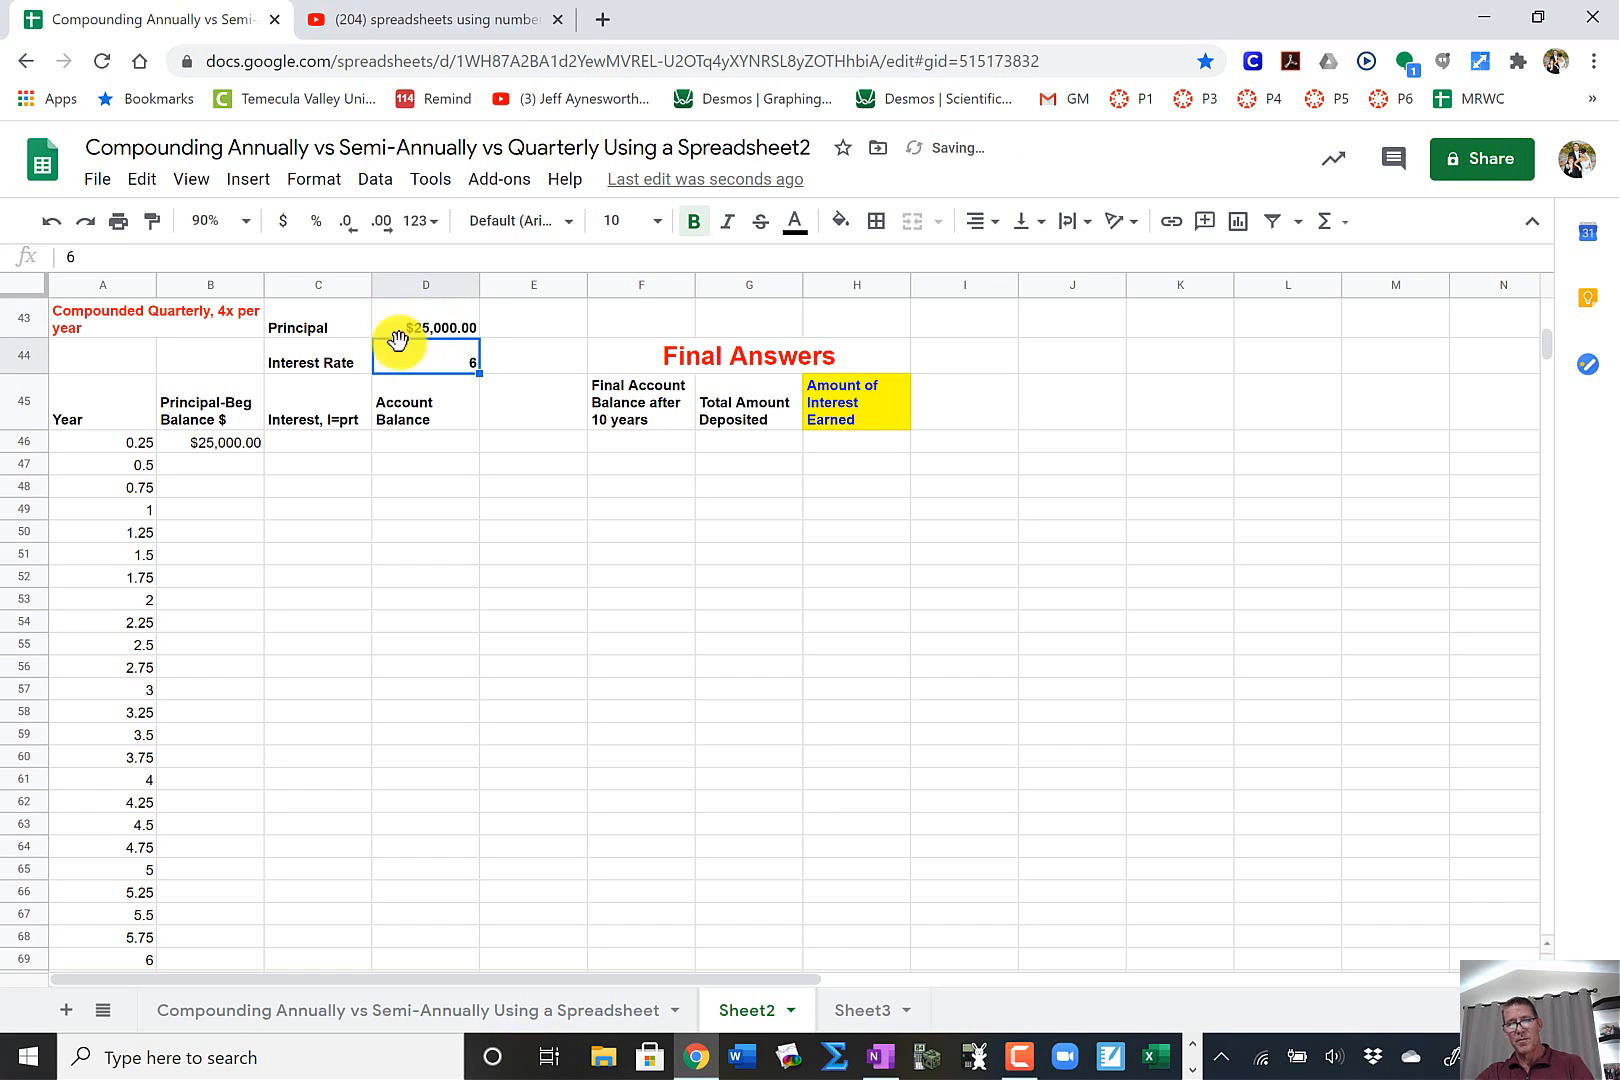
click(211, 440)
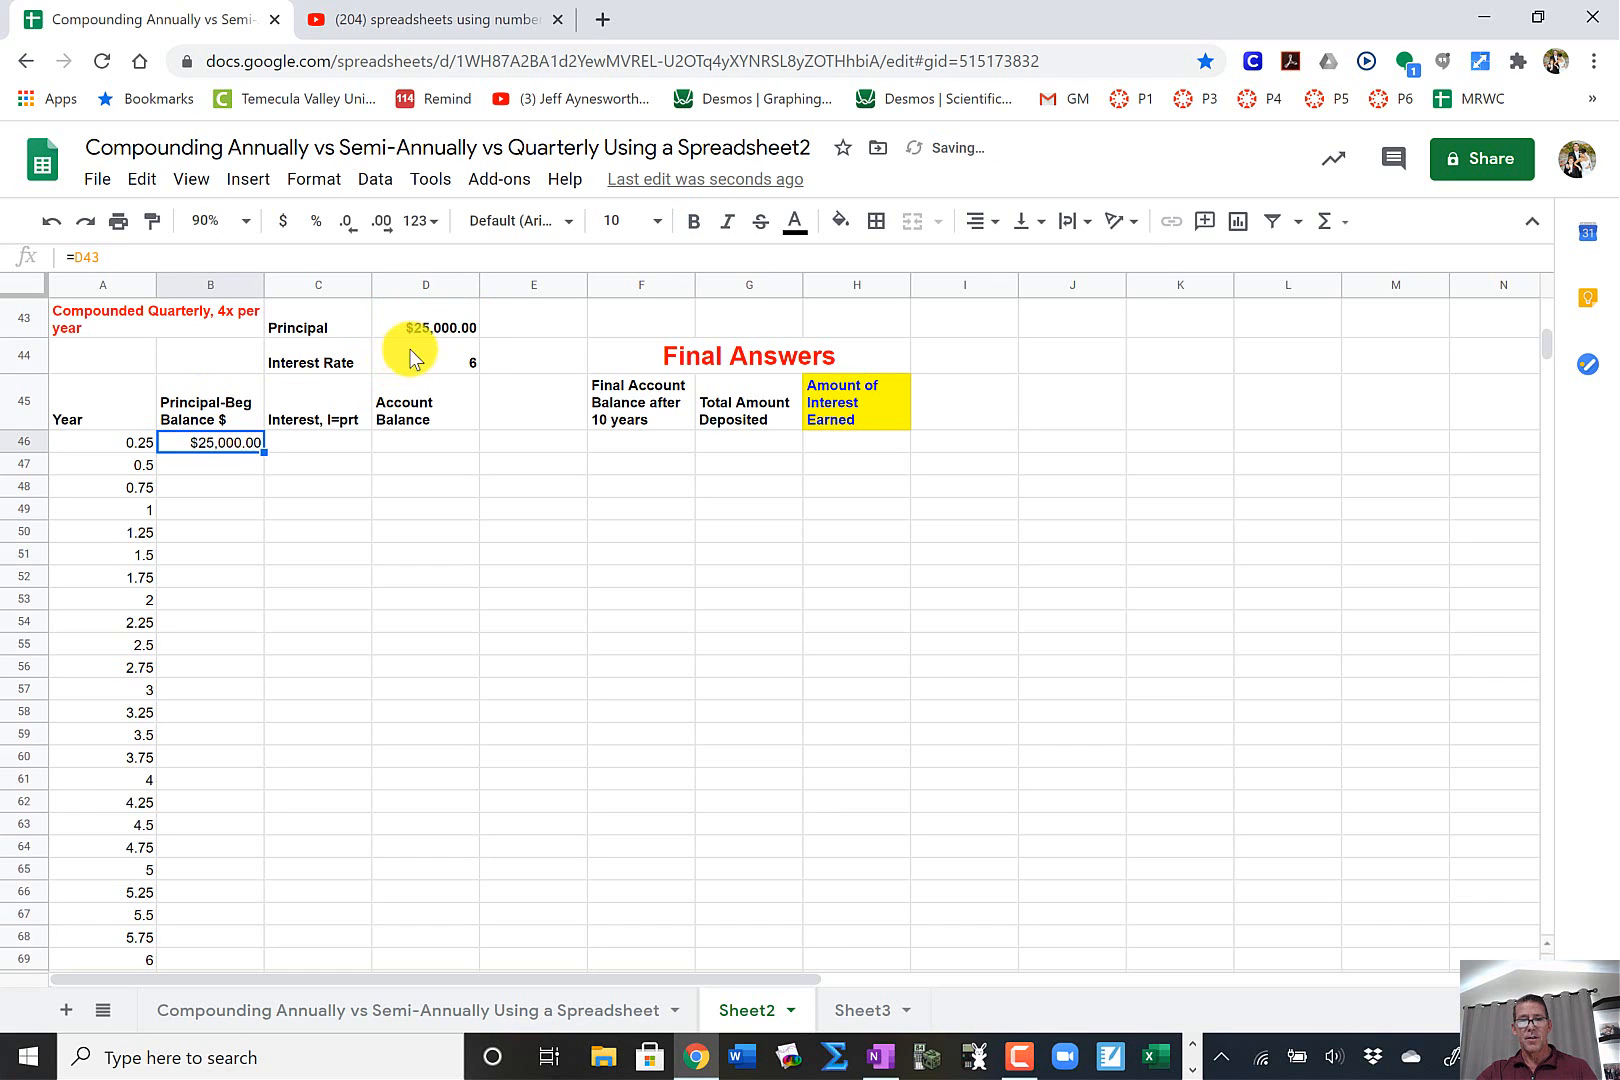
click(433, 320)
click(237, 440)
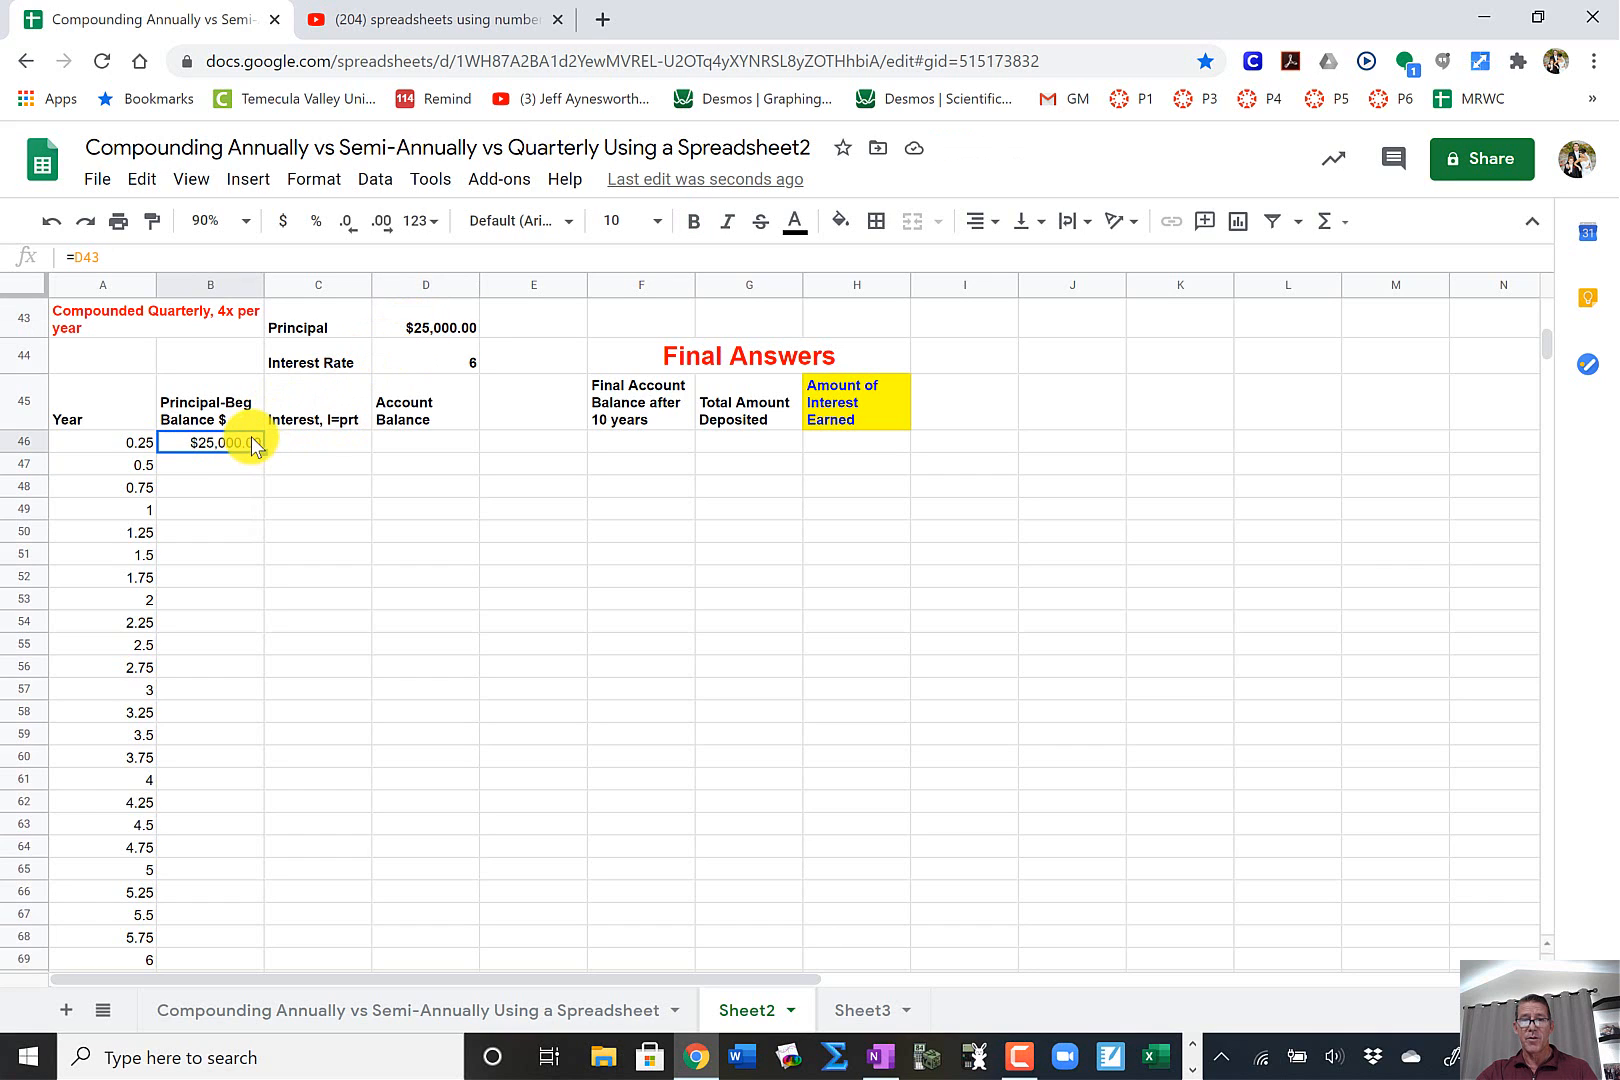
click(425, 328)
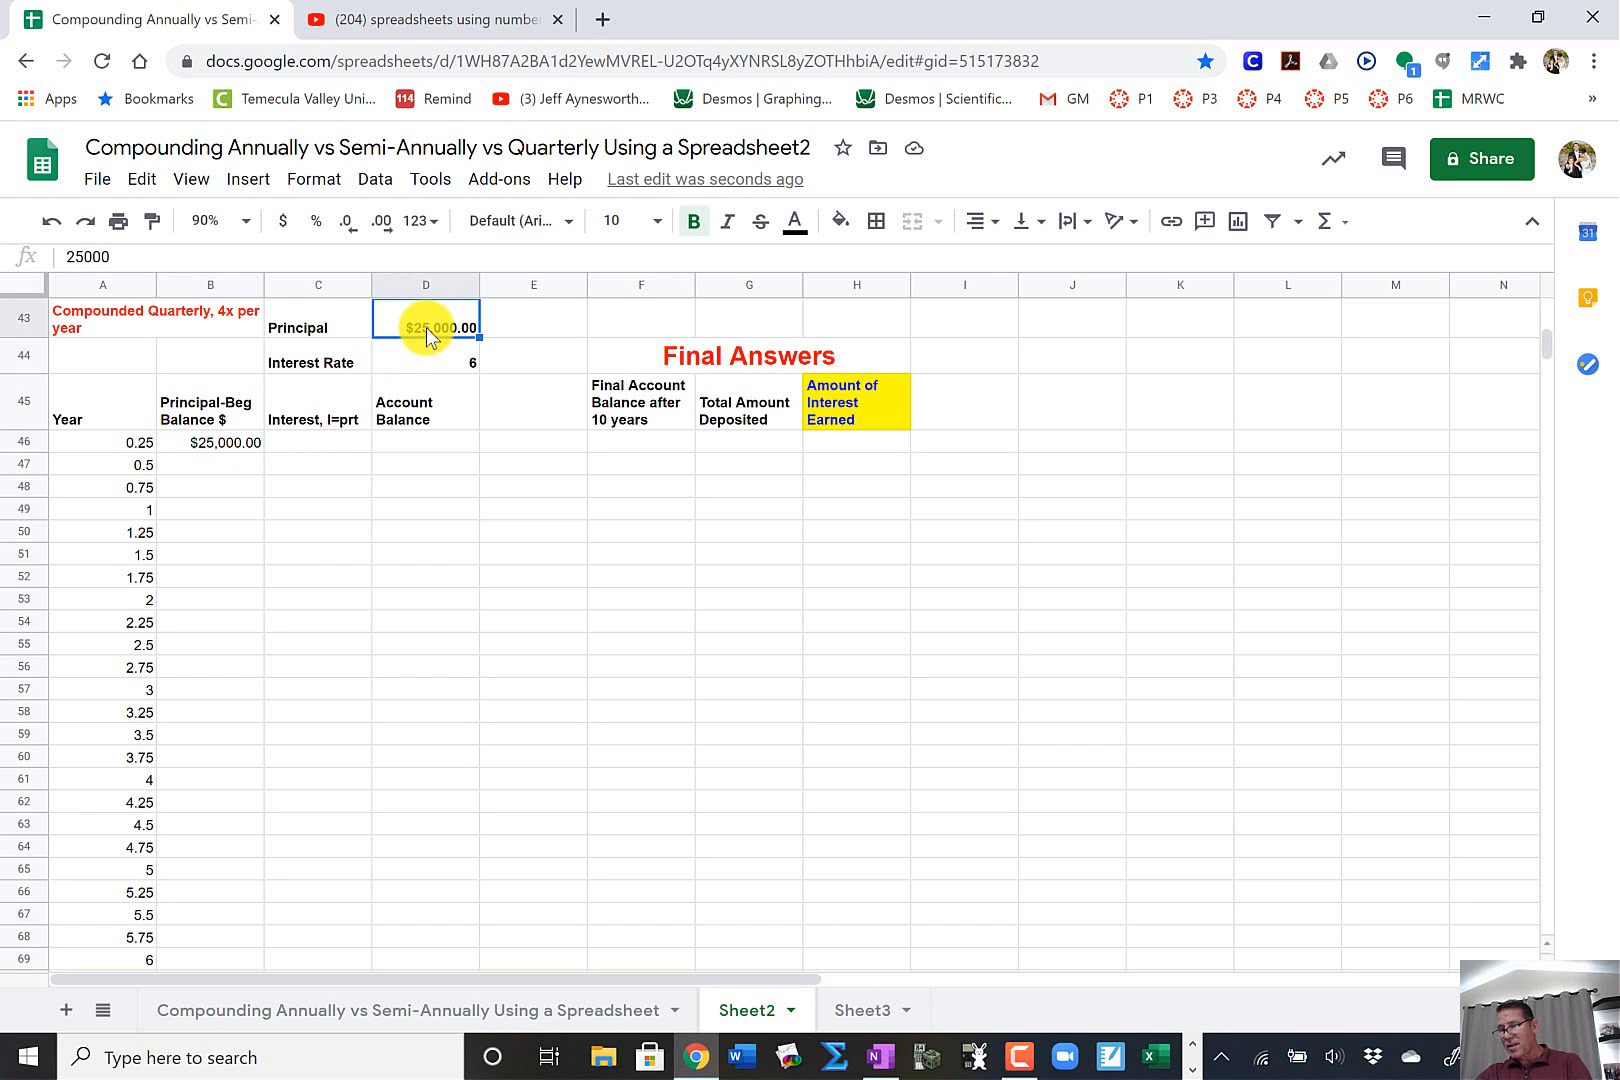
text(30000)
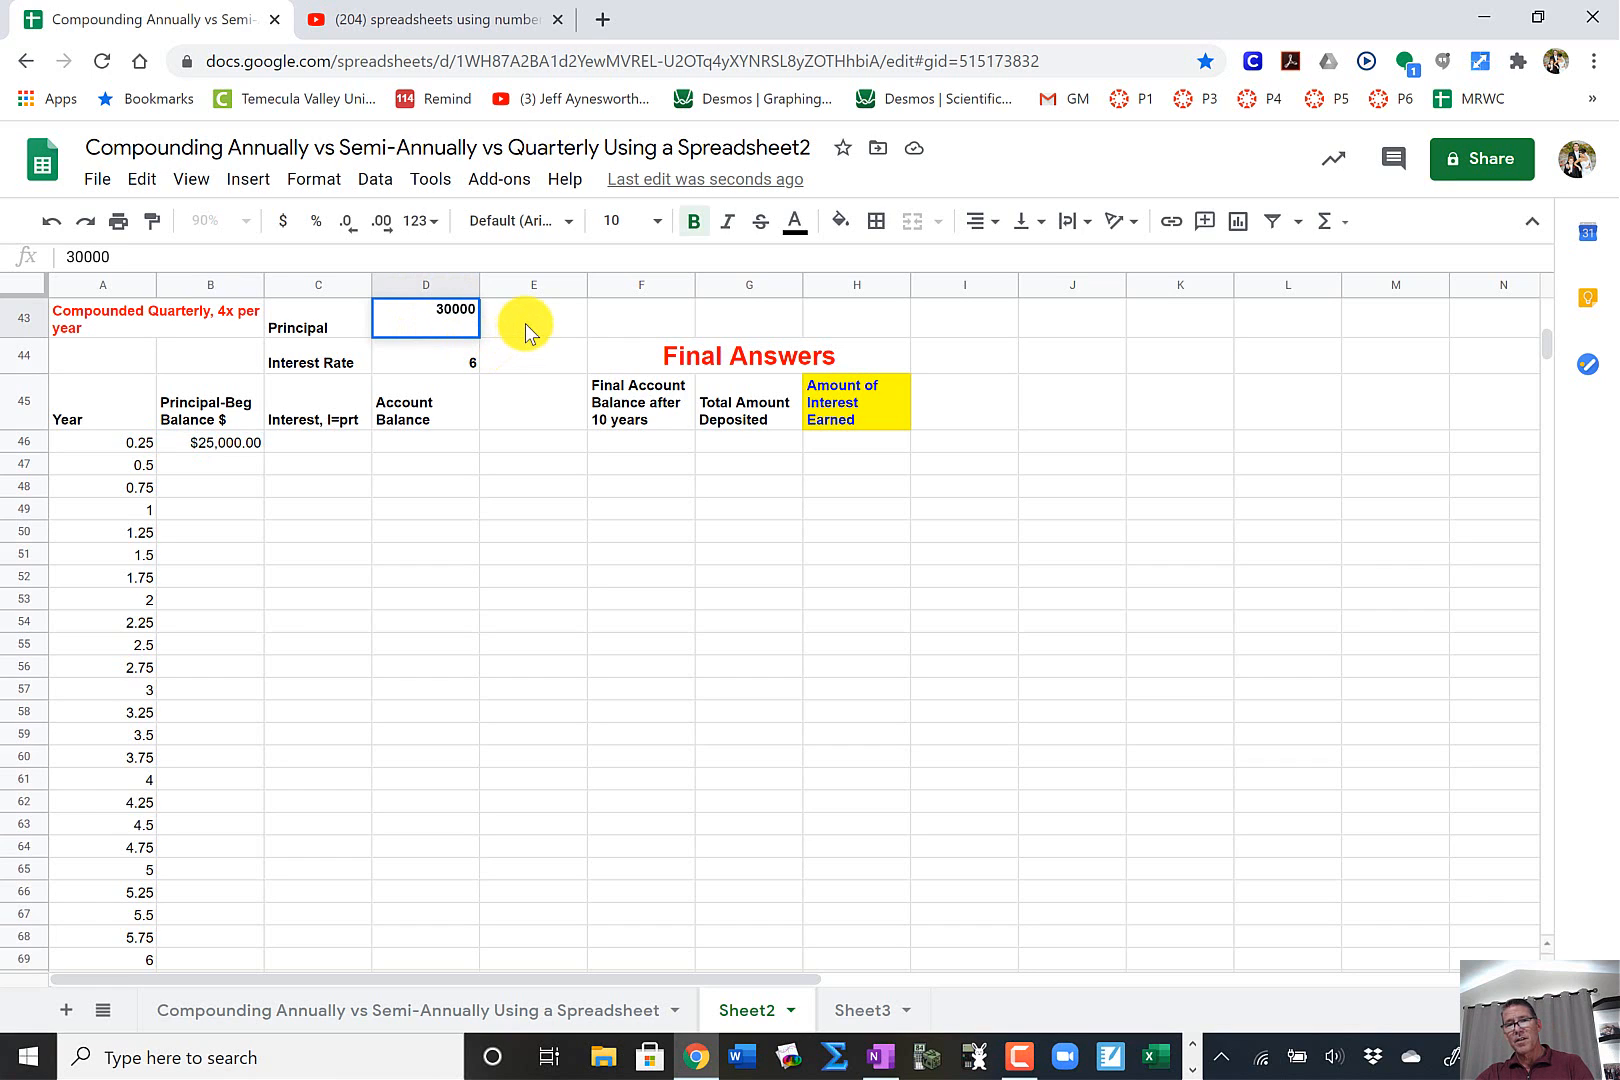
click(525, 323)
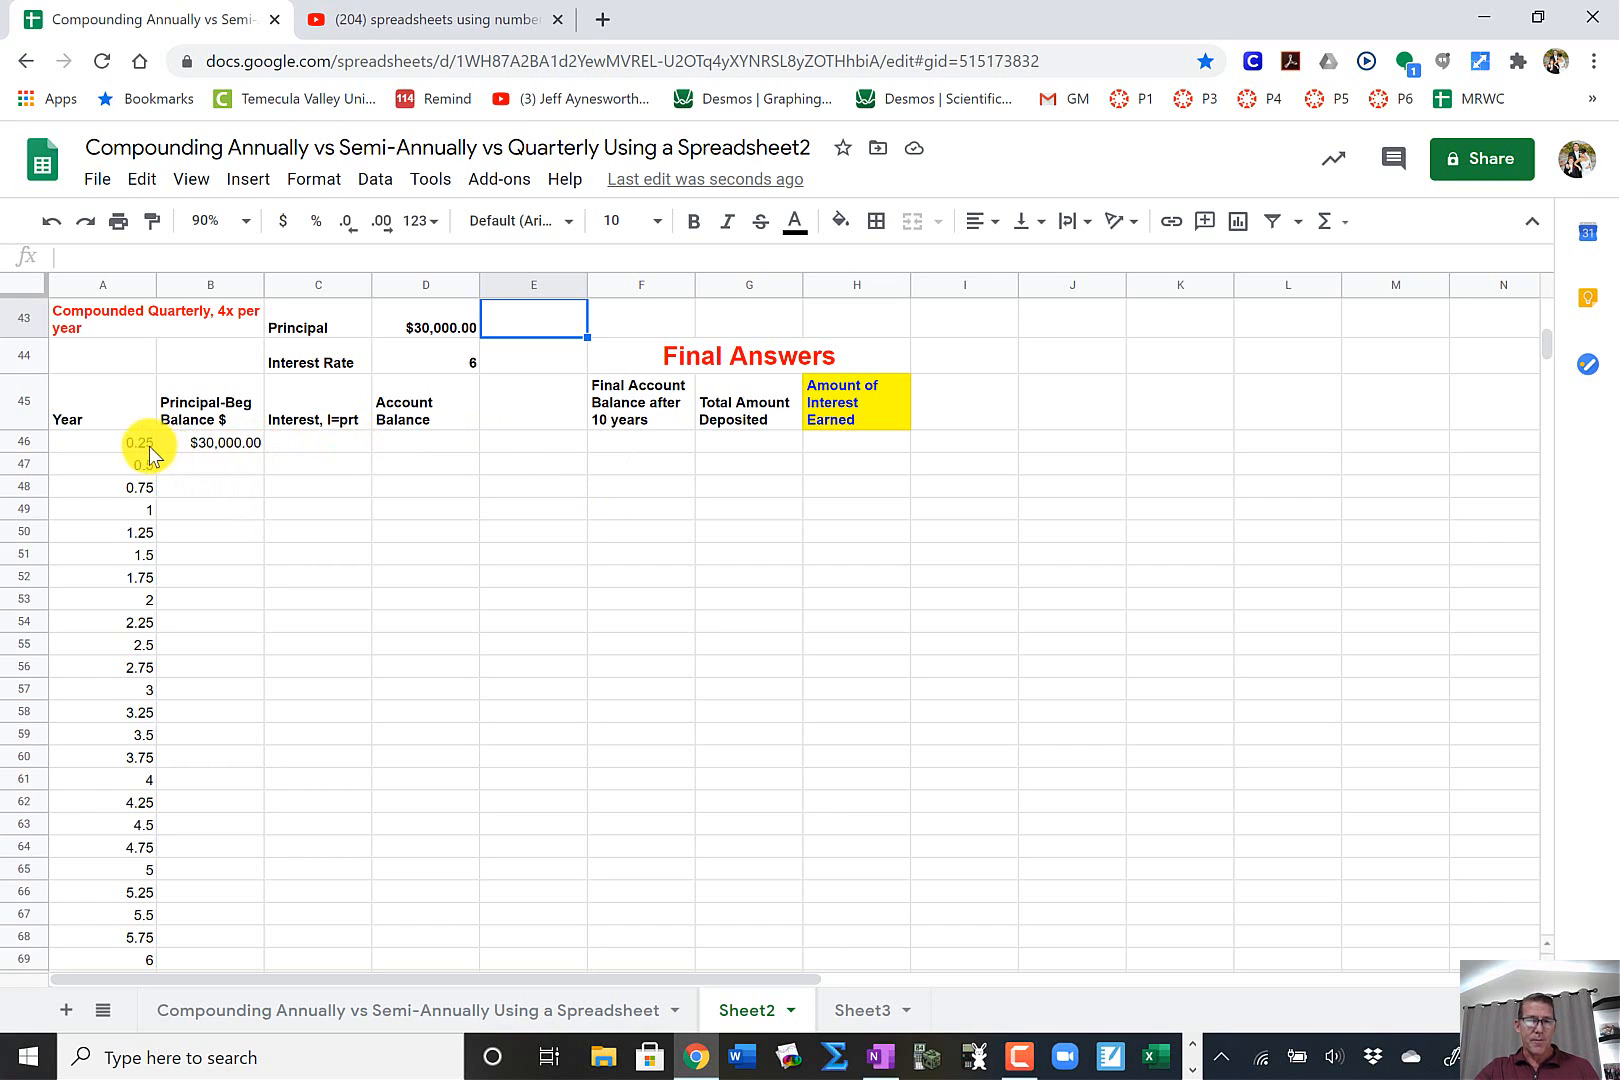
- Calculate the first quarter's interest in C46 with =B46*($D$44/100)*.25, using an absolute reference to the interest rate
click(280, 444)
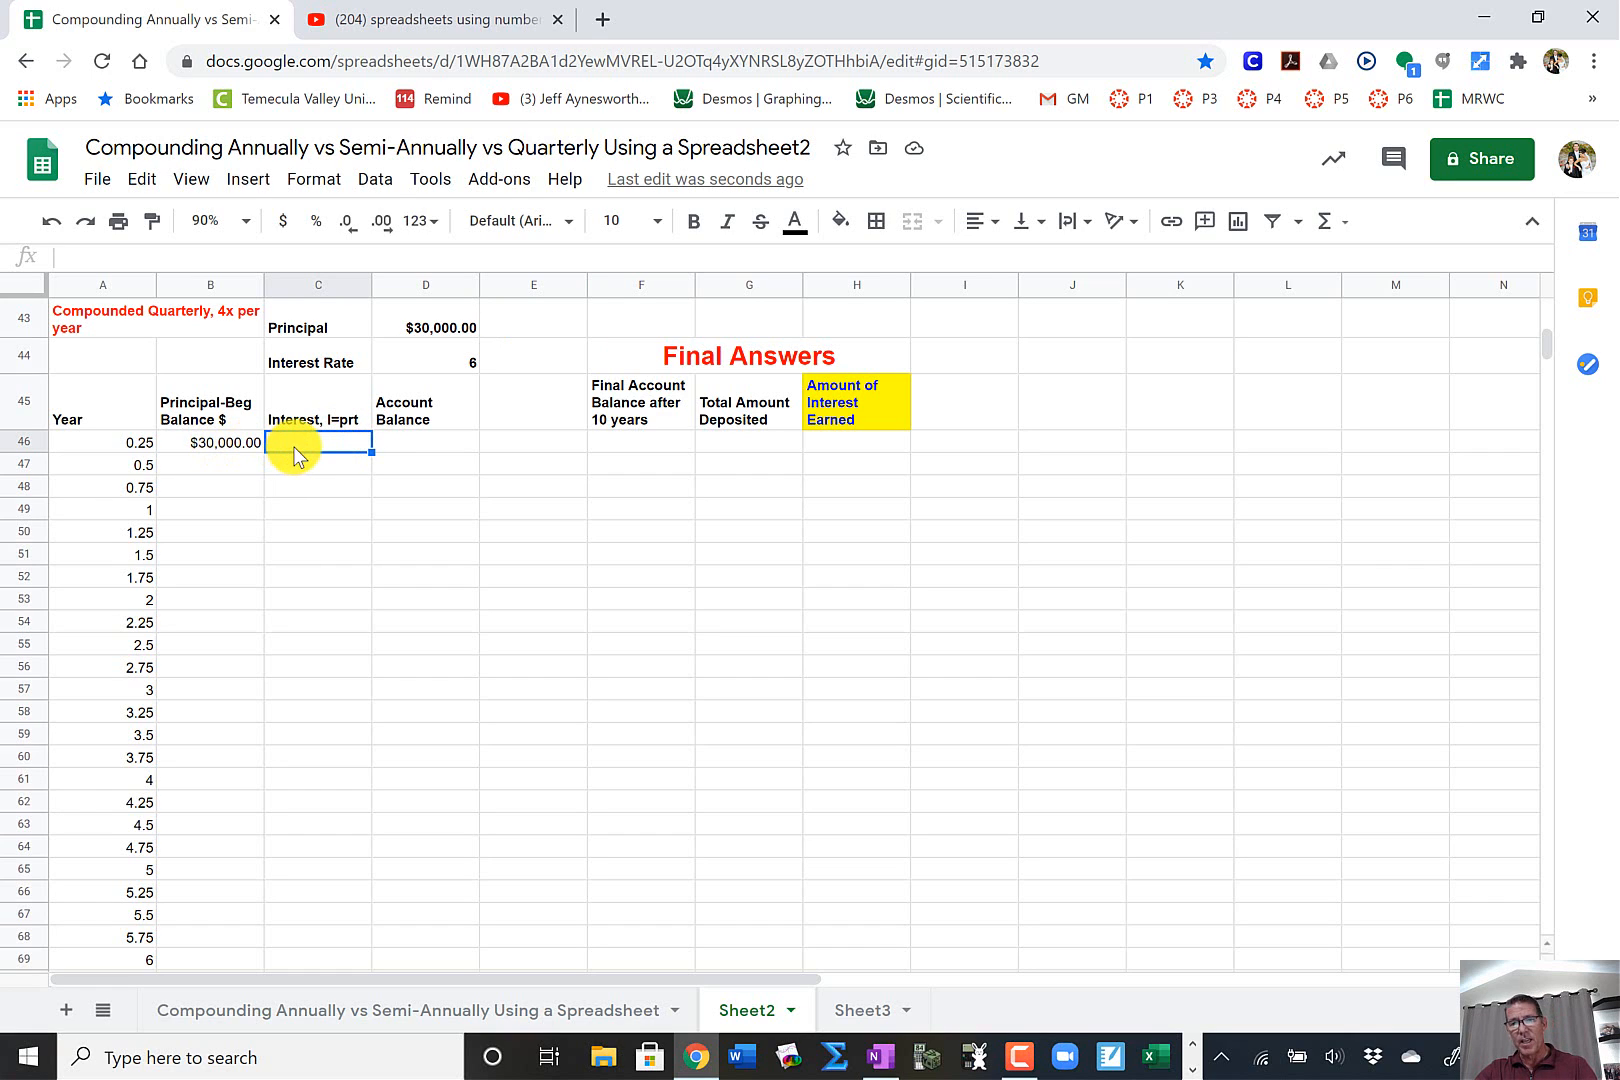
text(=)
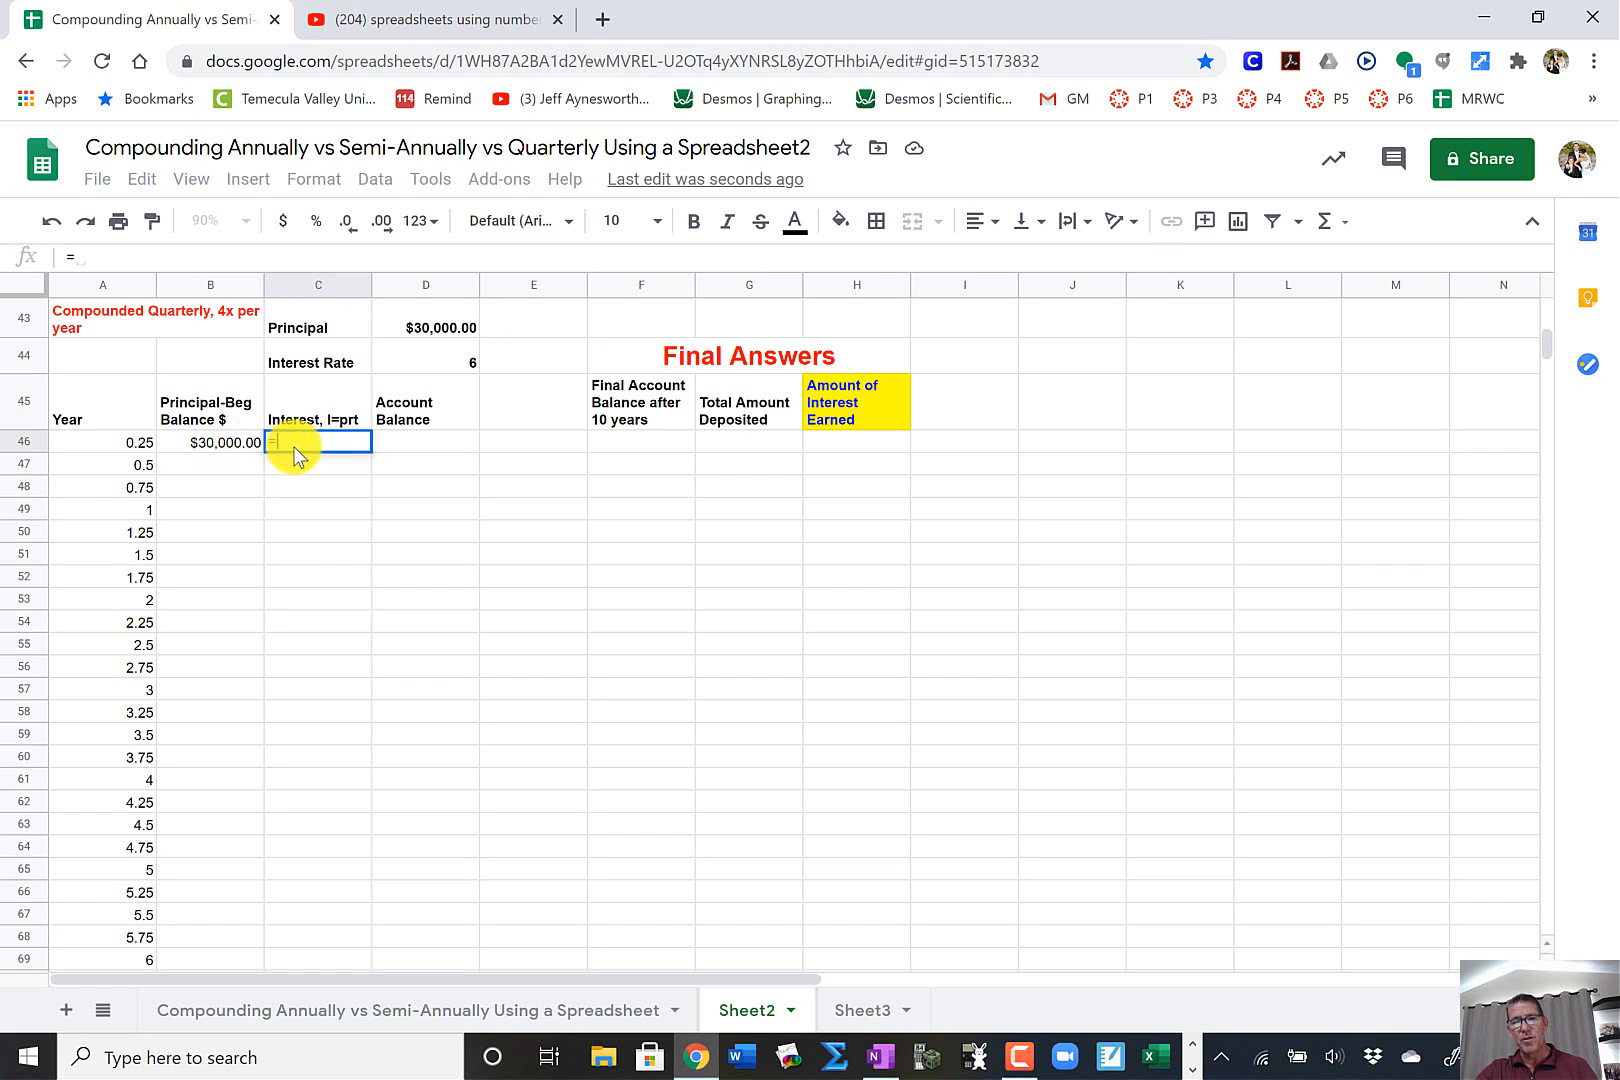
click(232, 440)
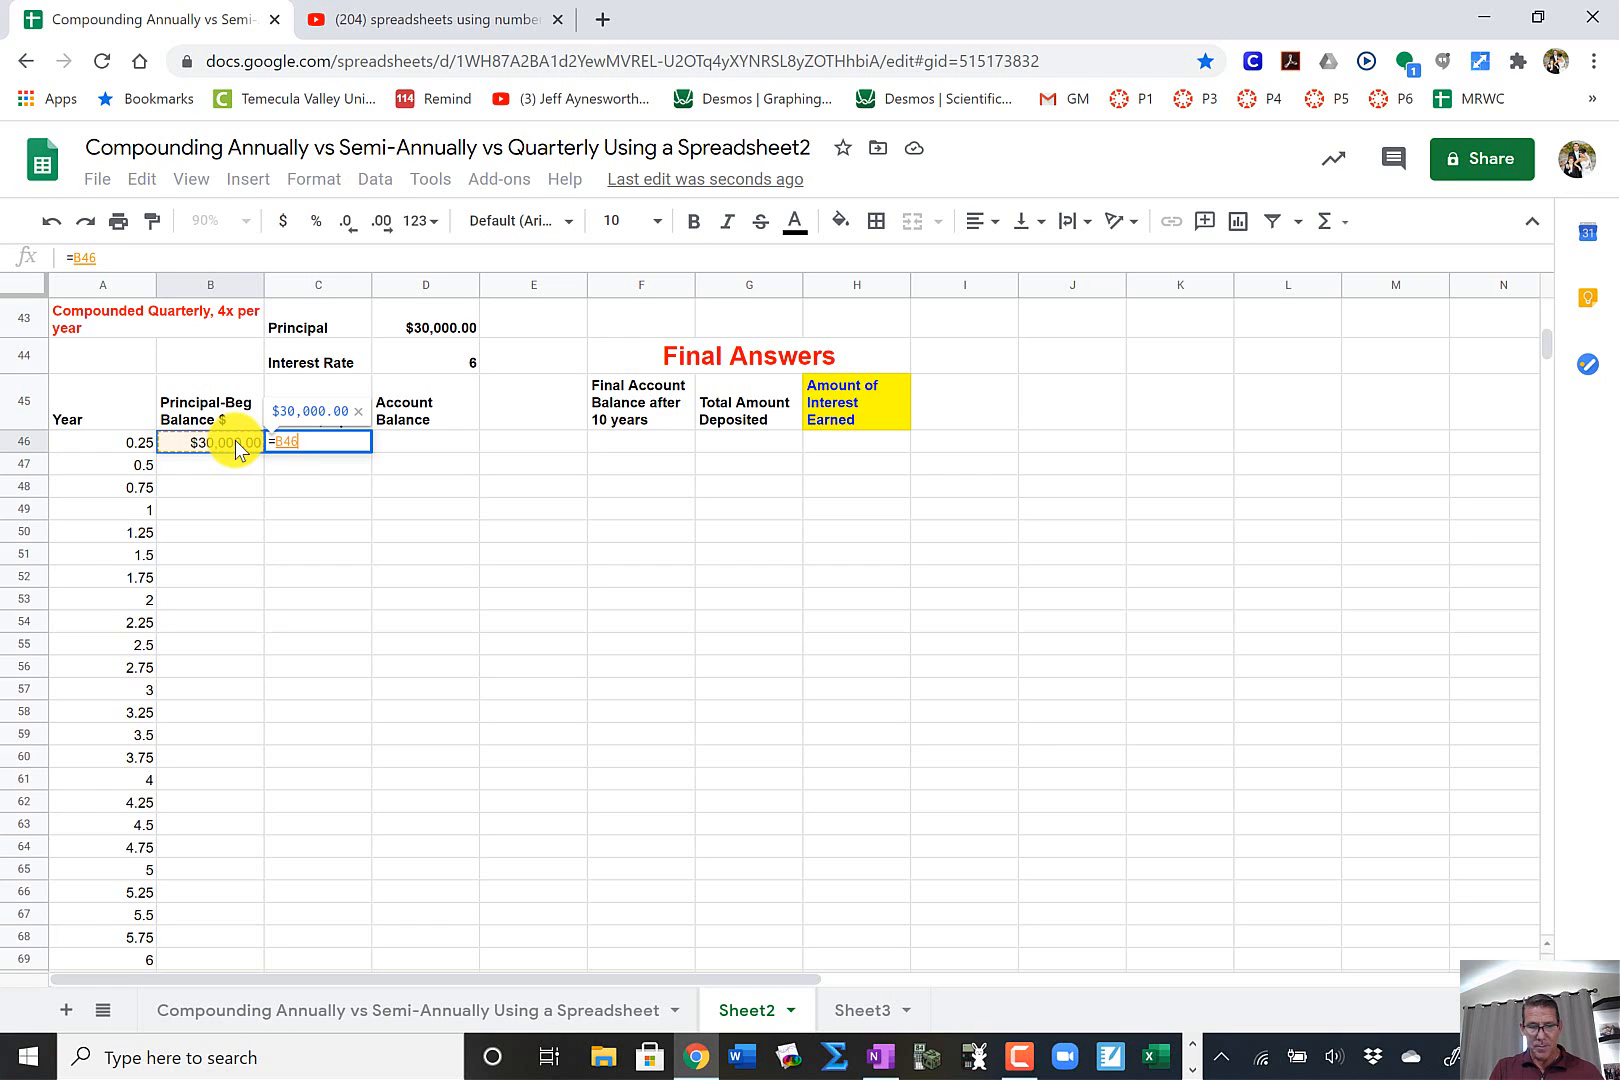
text(*)
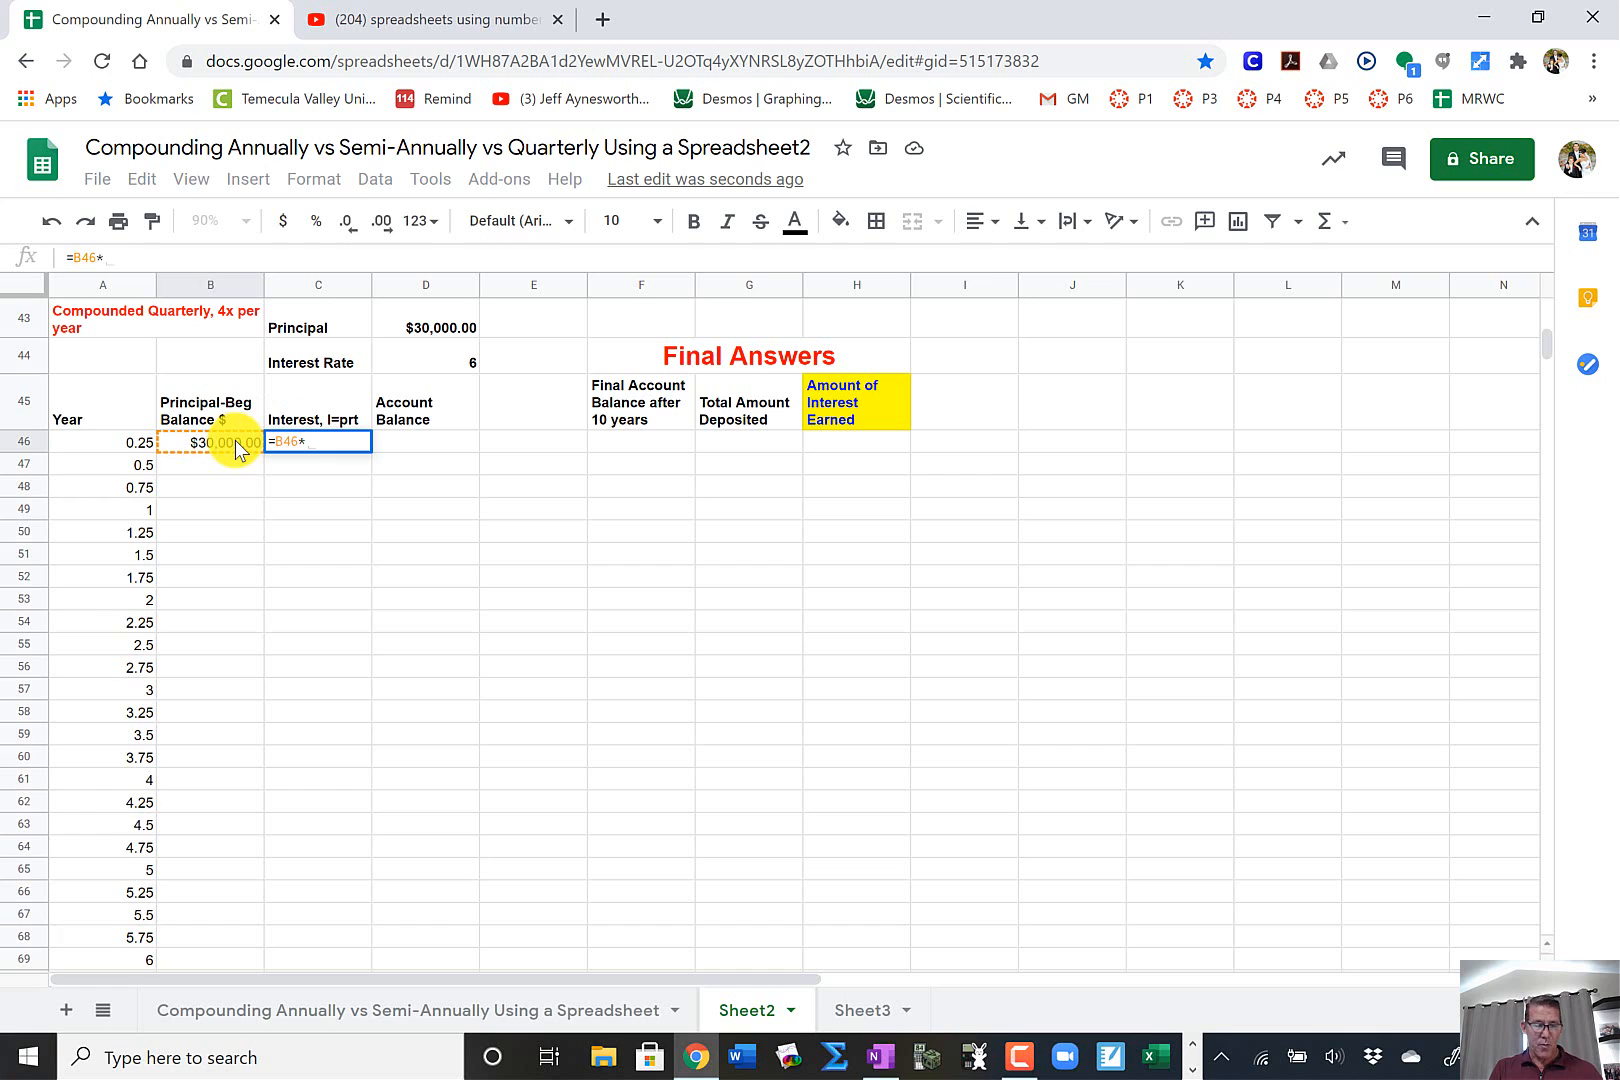
text(()
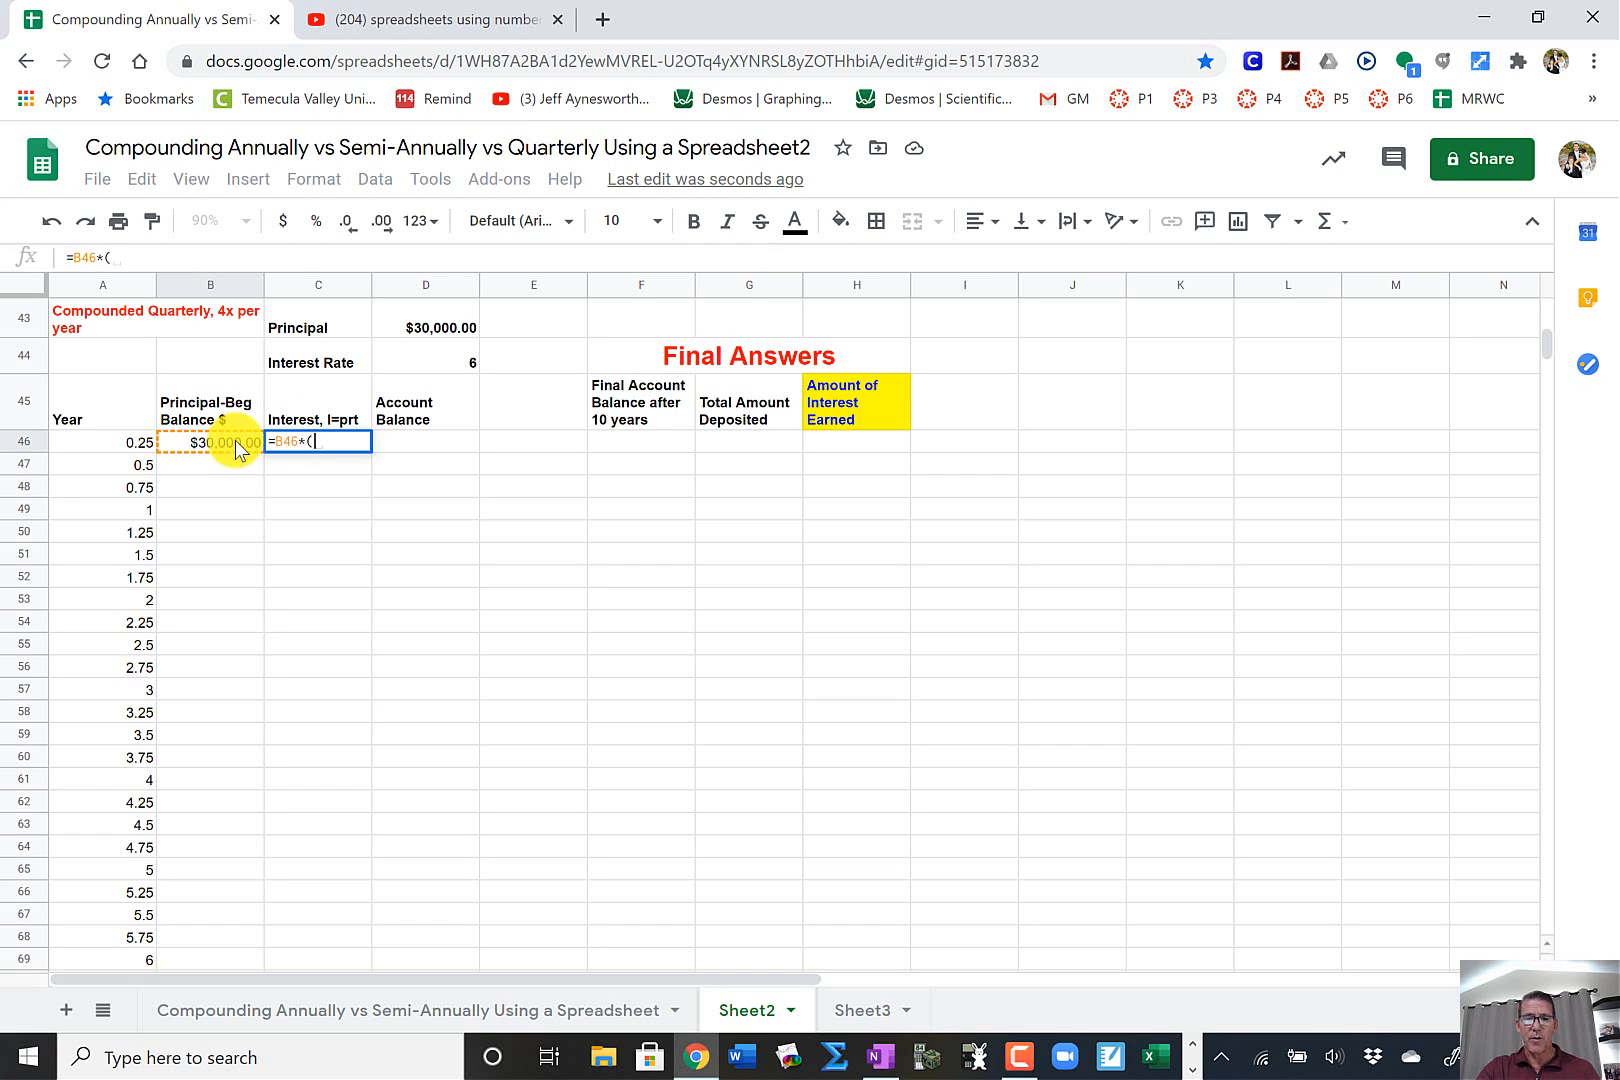
click(450, 365)
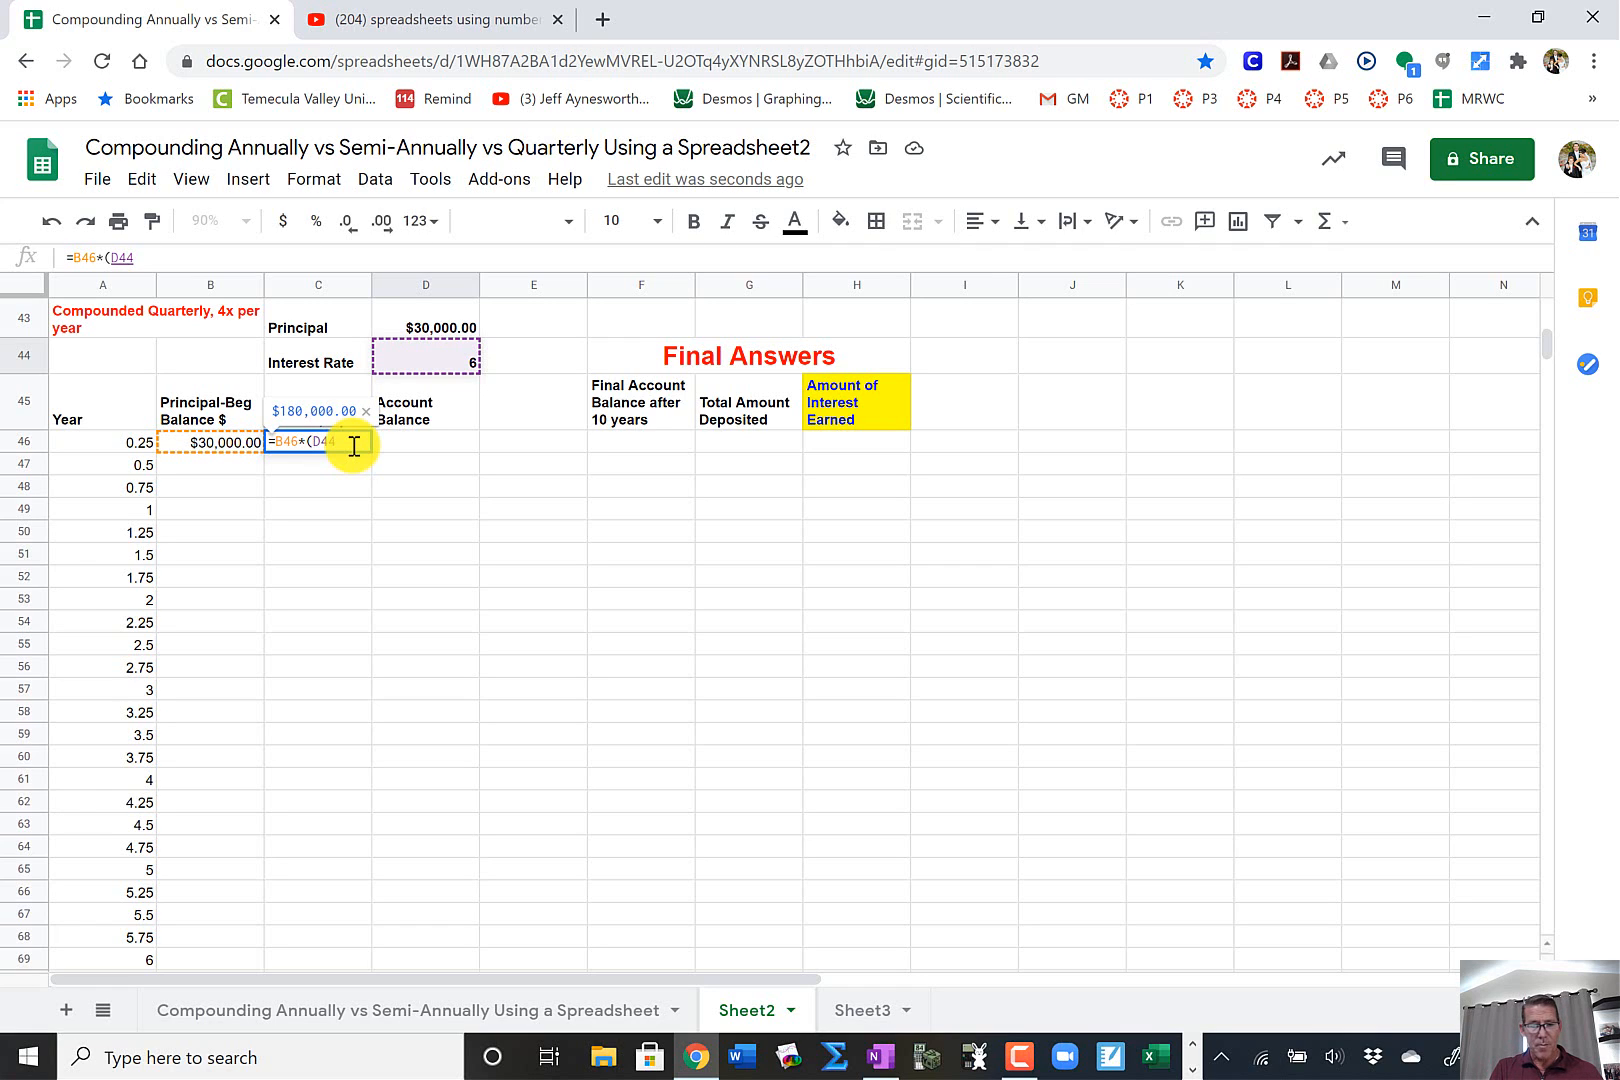
text($D$)
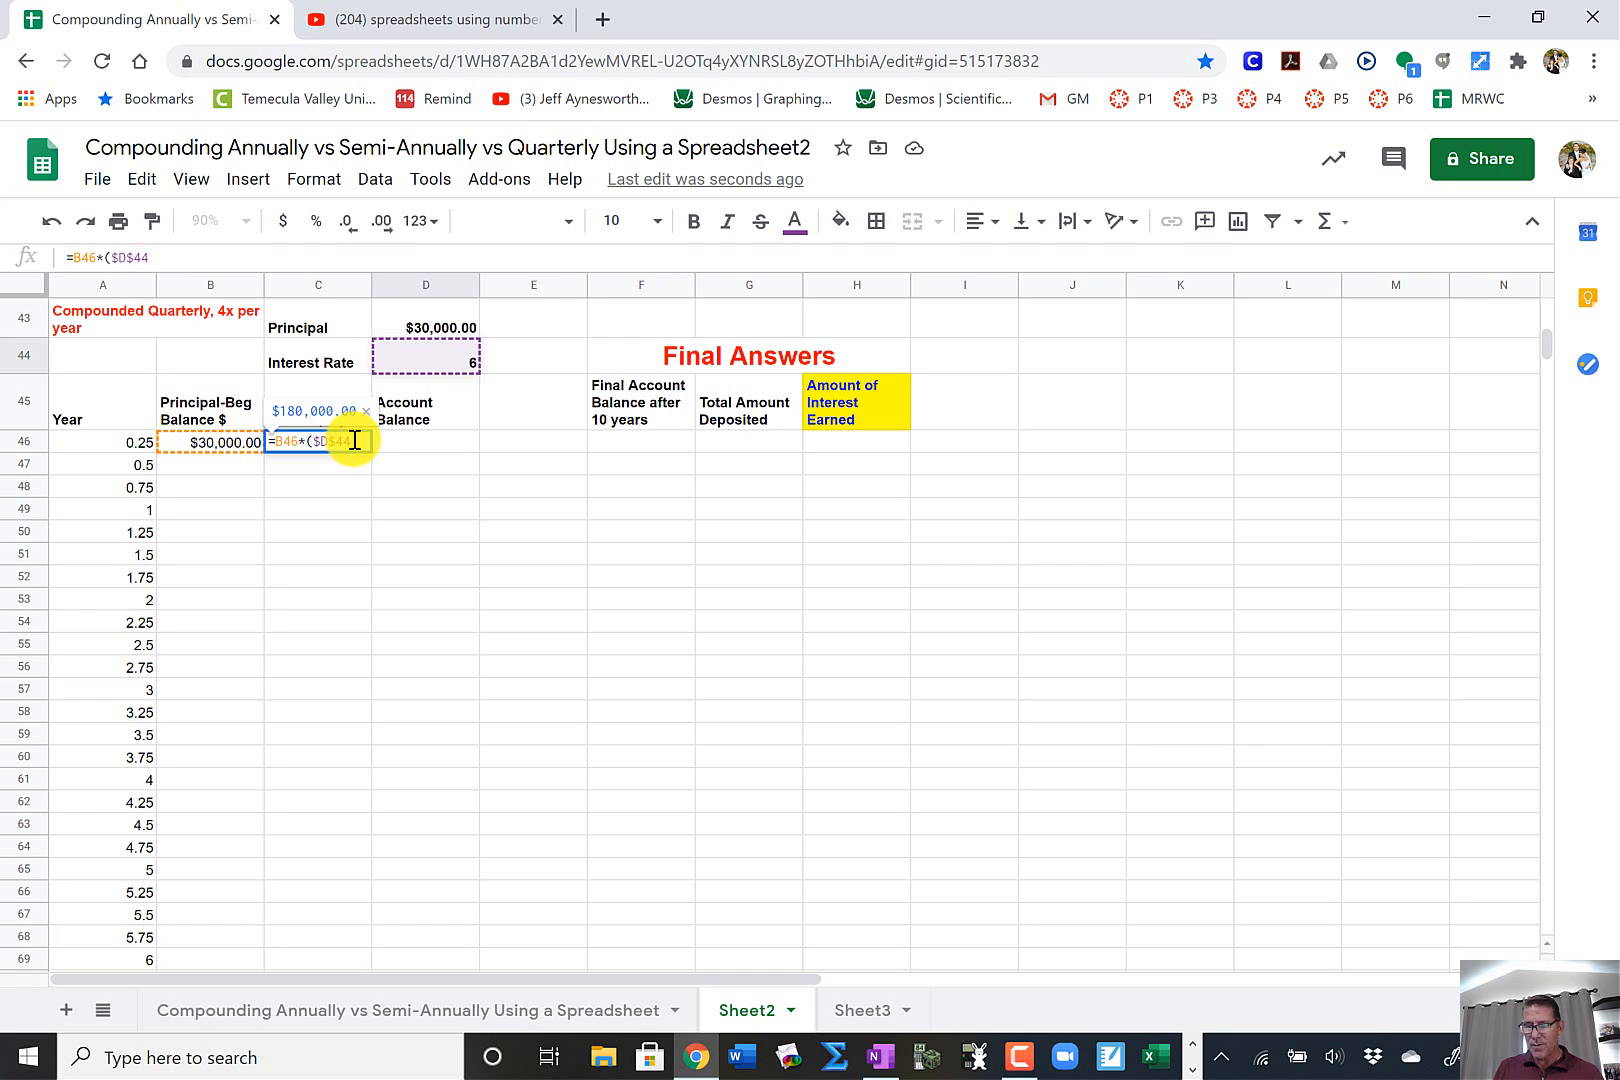
text(/100)
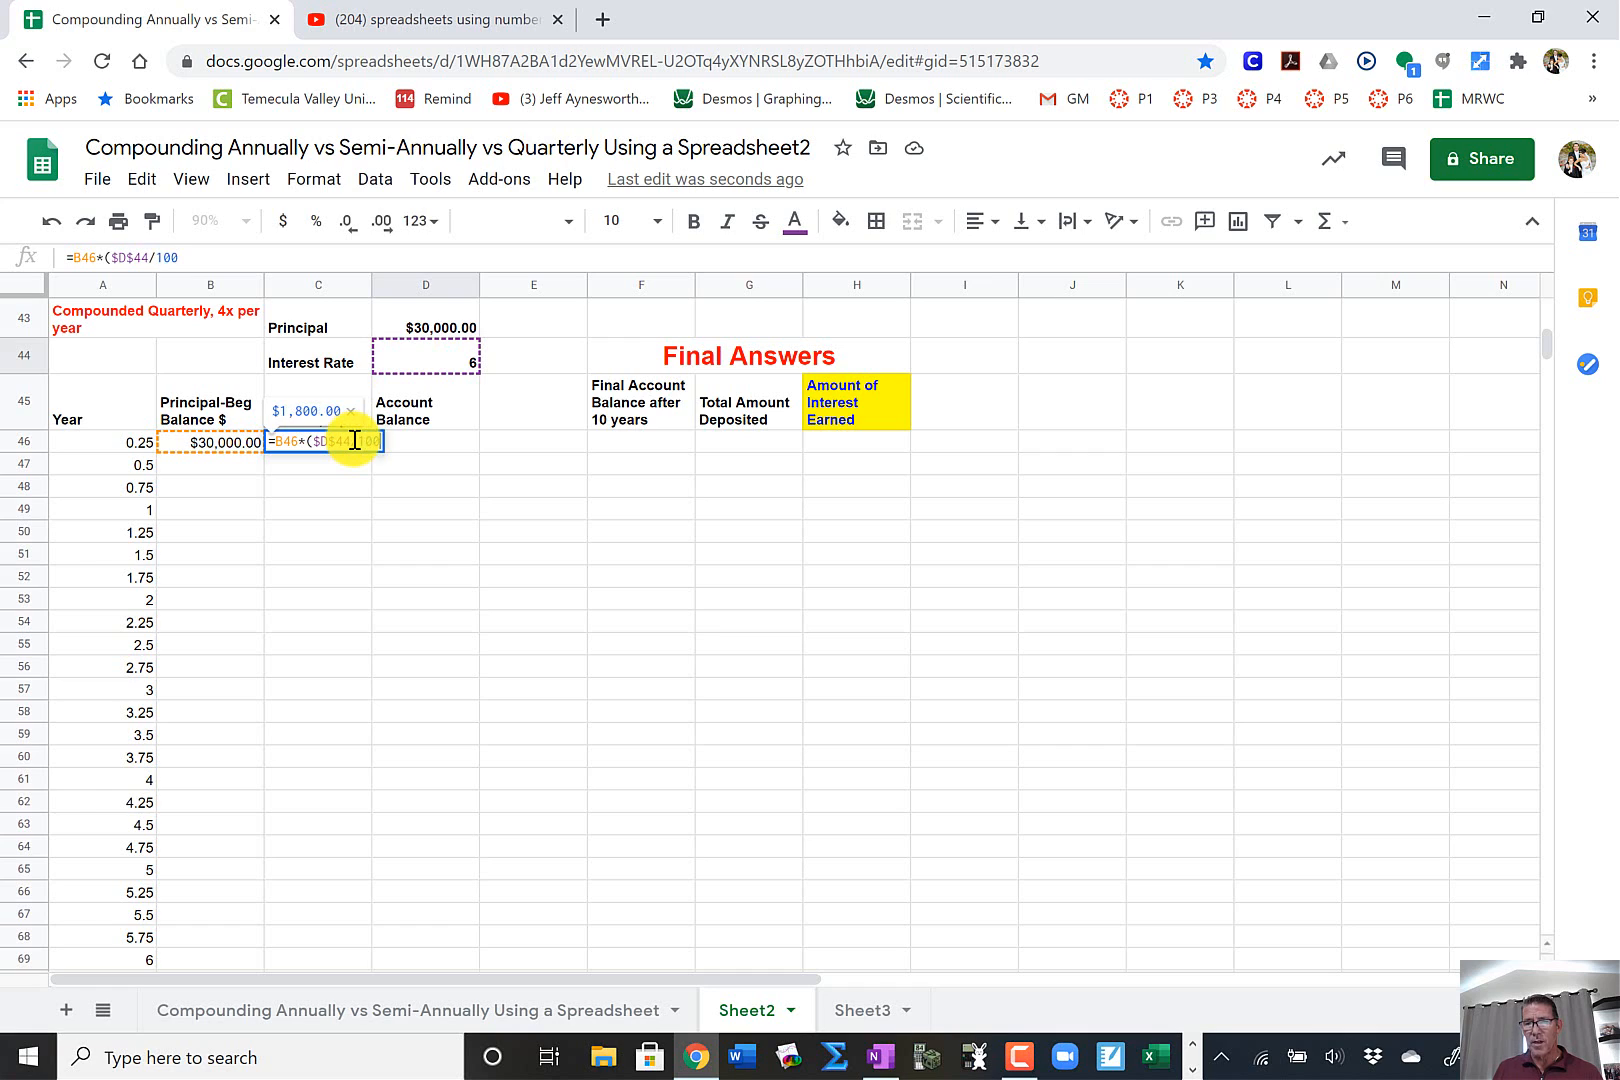
text())
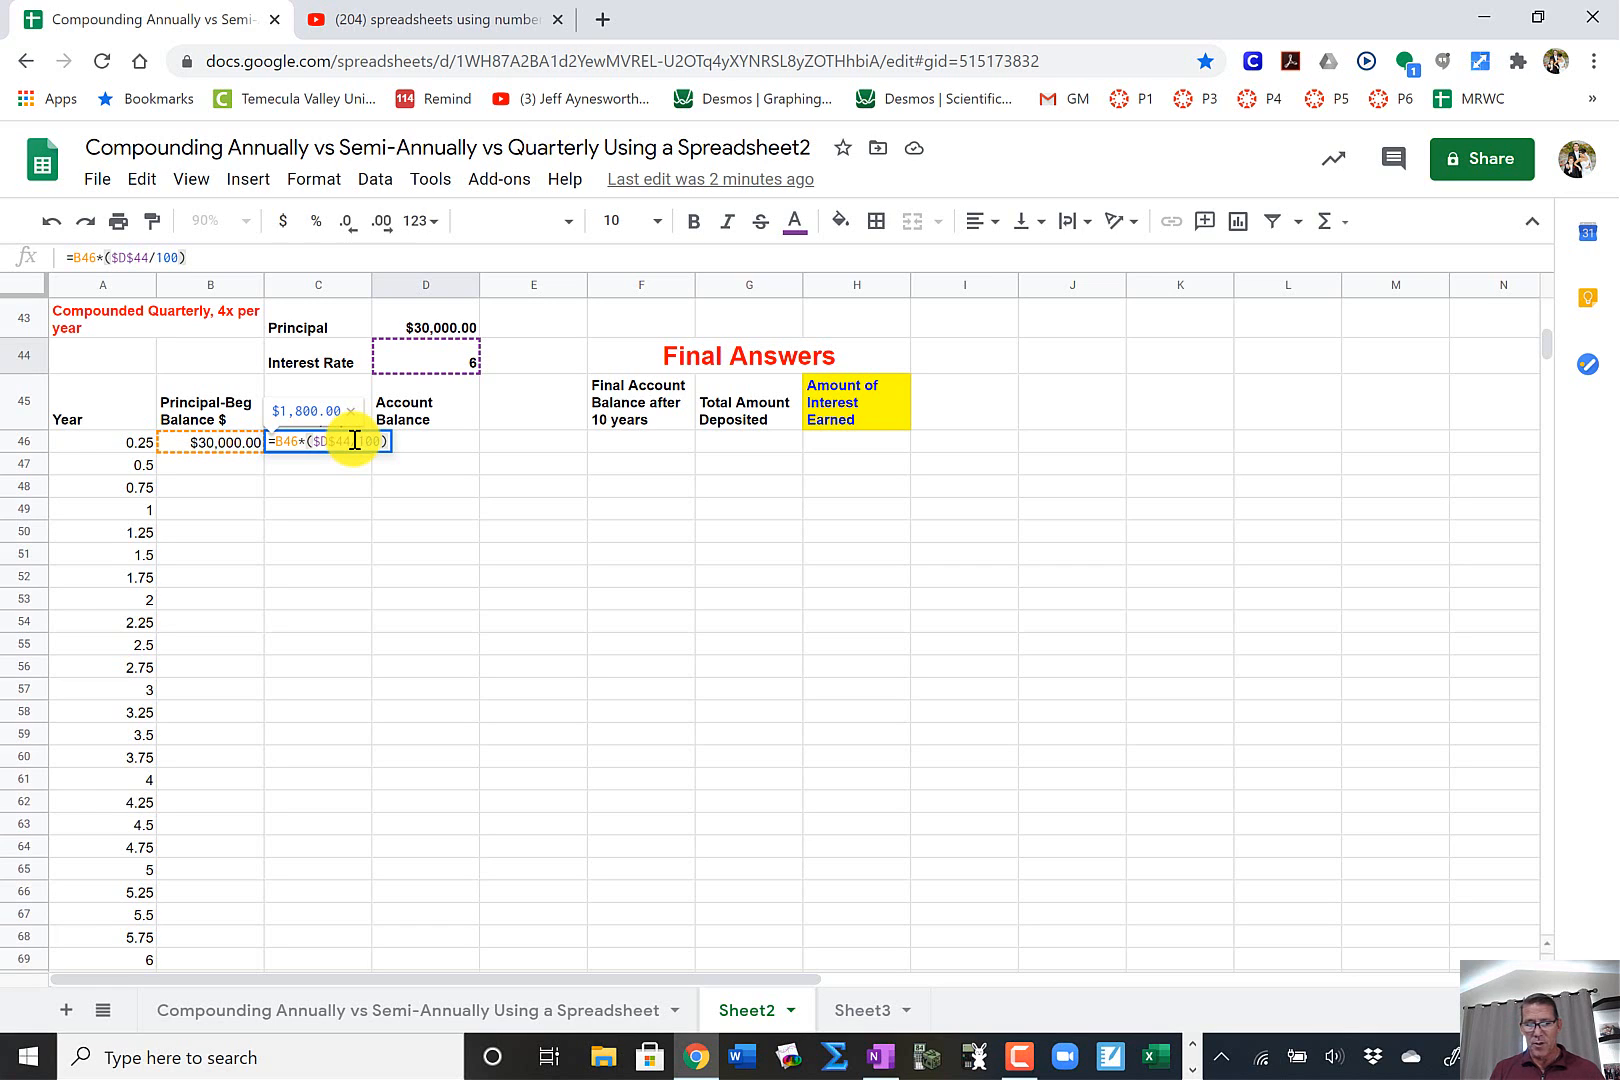
text(*)
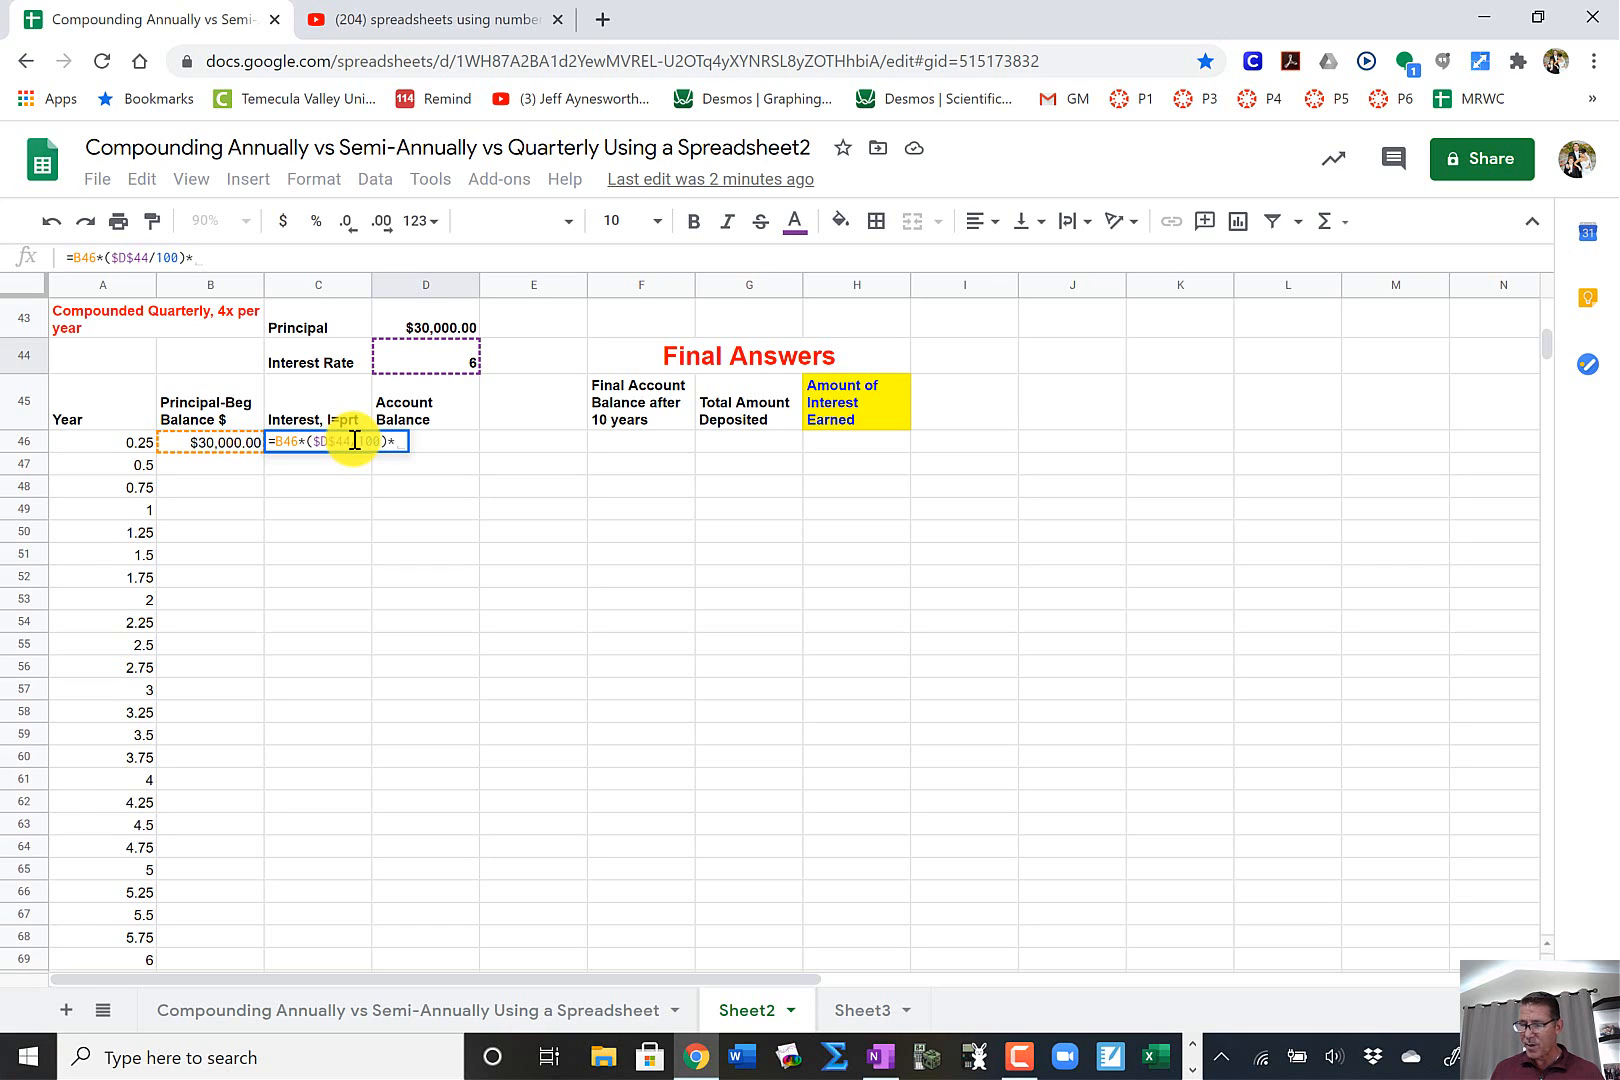
text(.25)
key(Return)
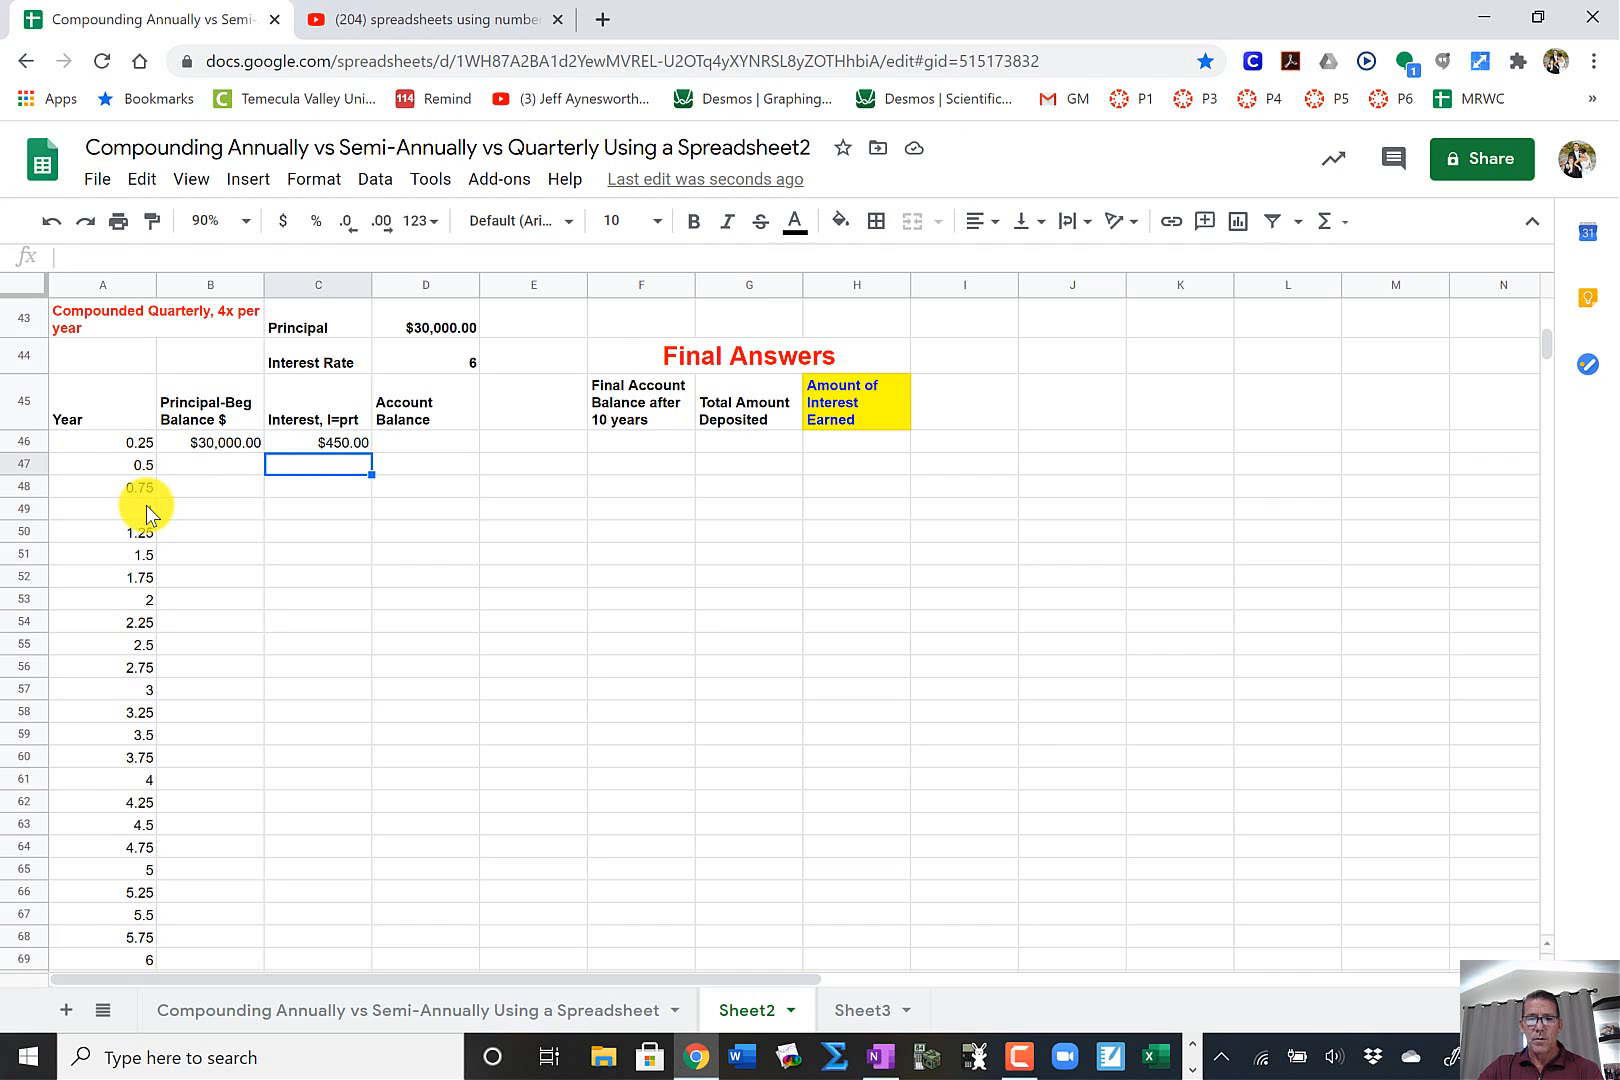
click(354, 443)
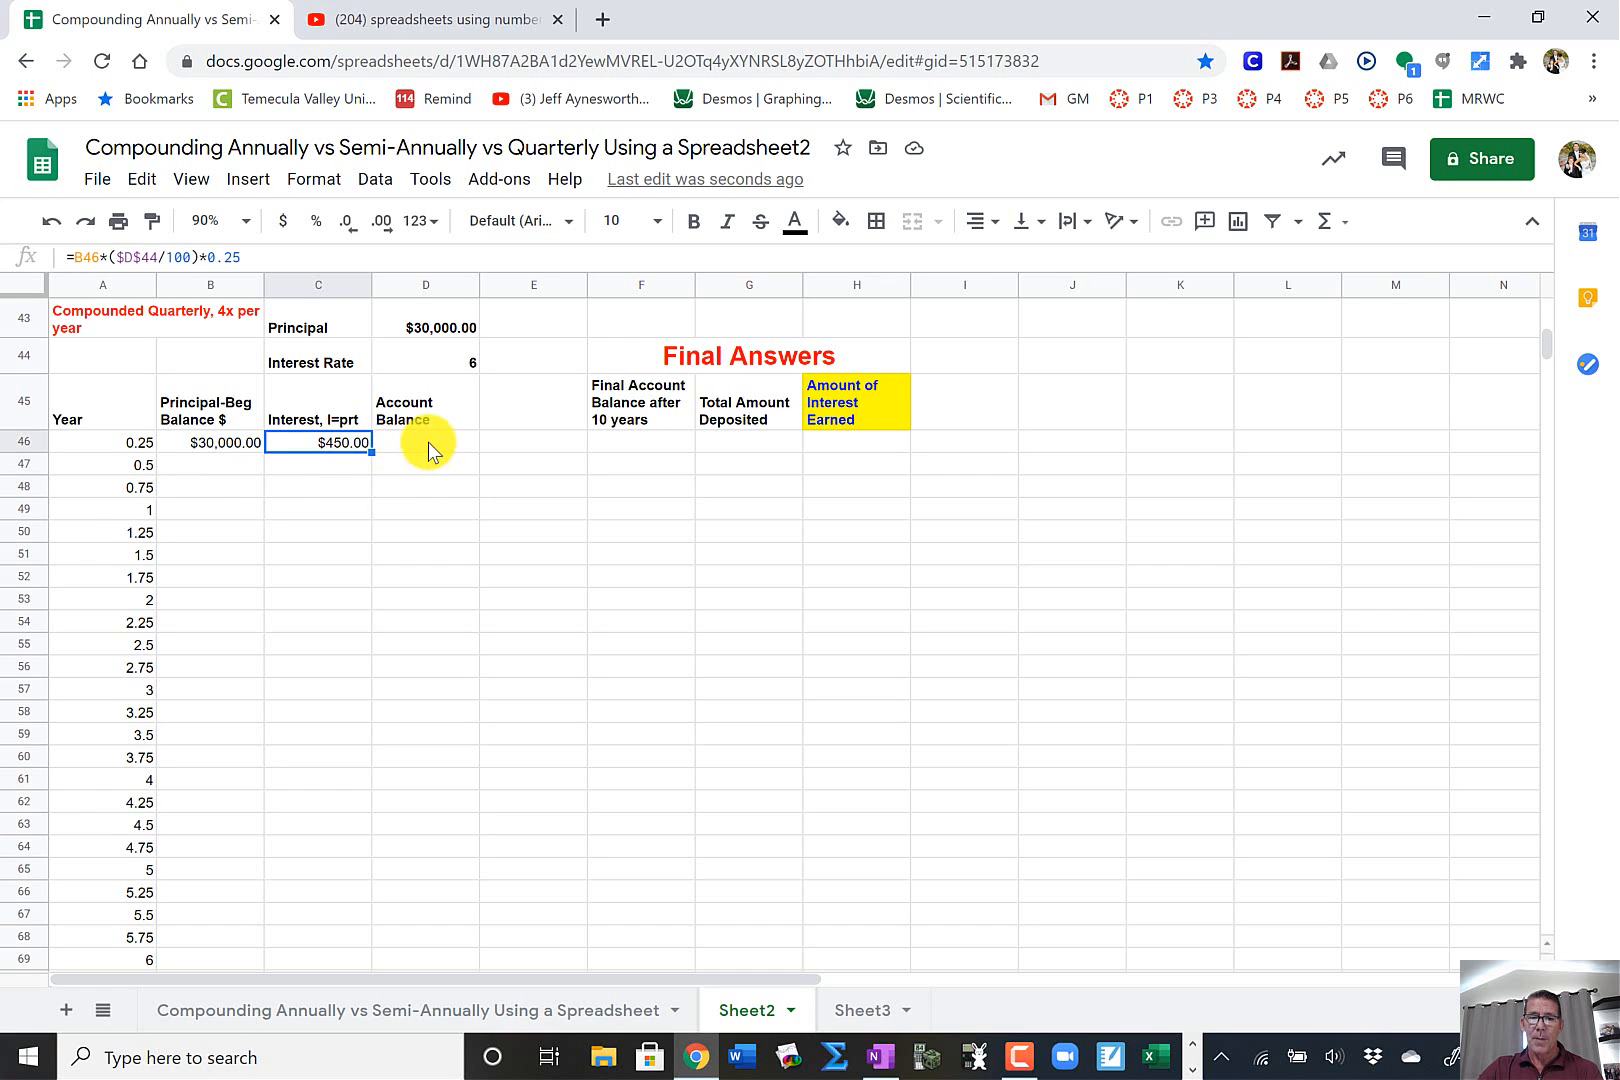
- Calculate the first quarter's account balance in D46 with the formula =B46+C46
click(430, 441)
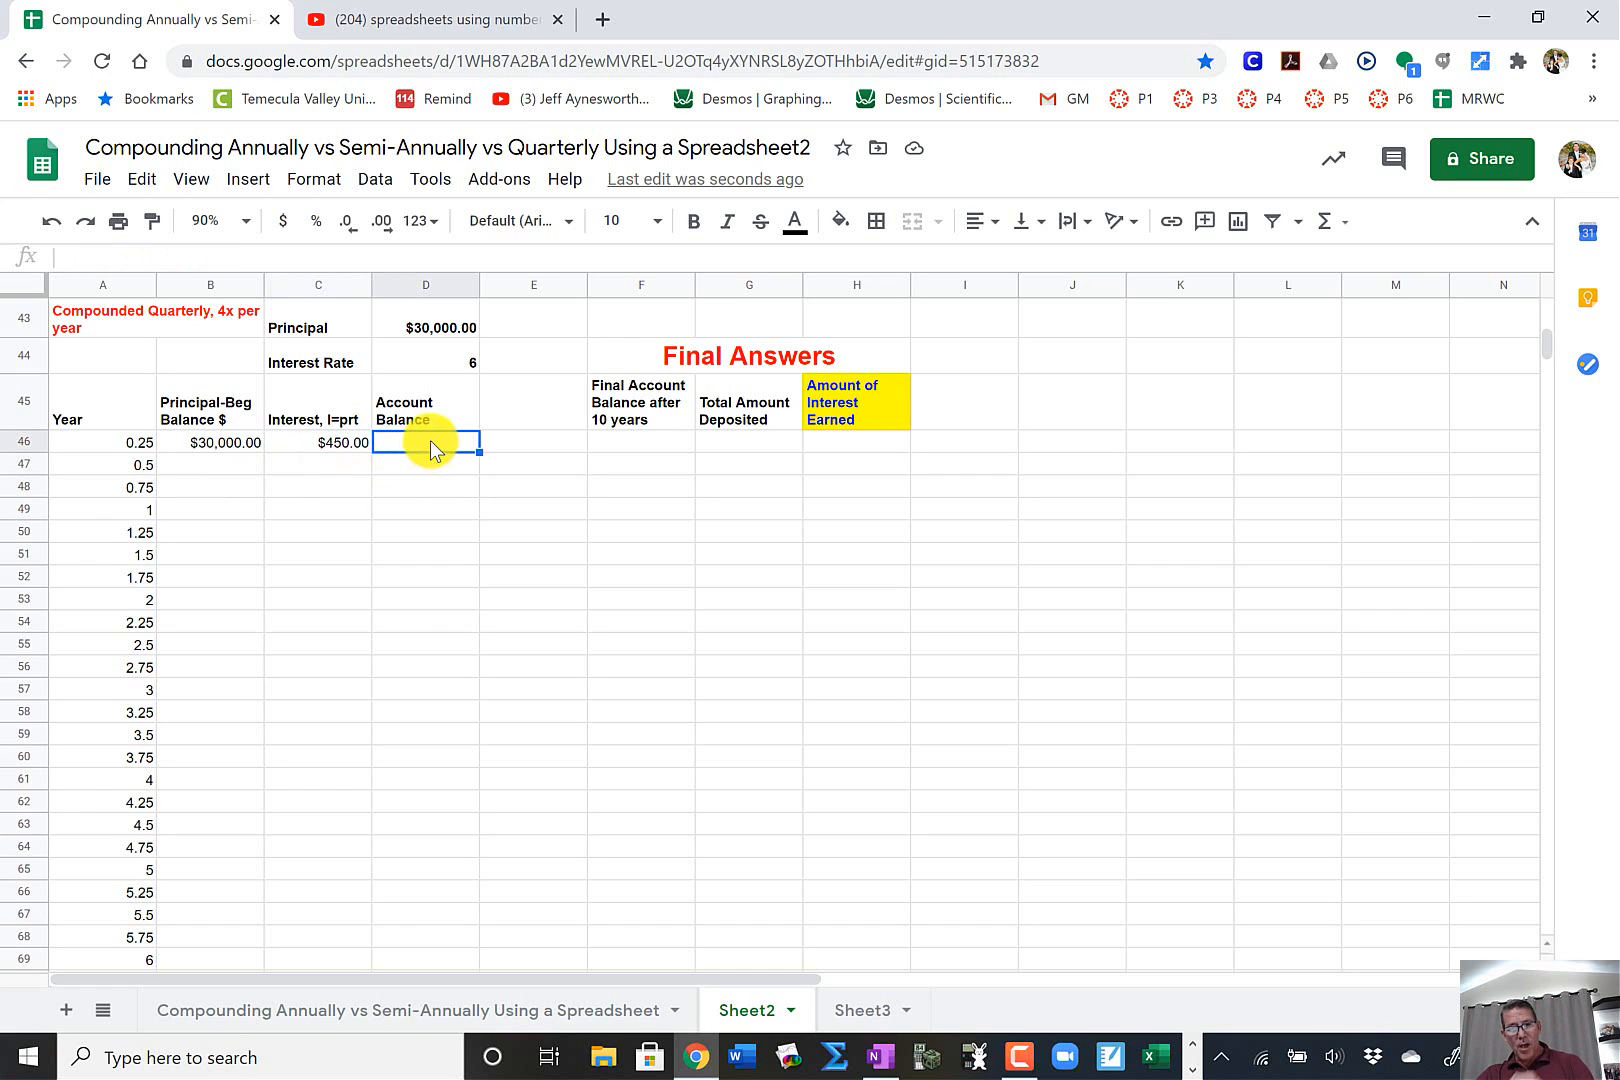
text(=)
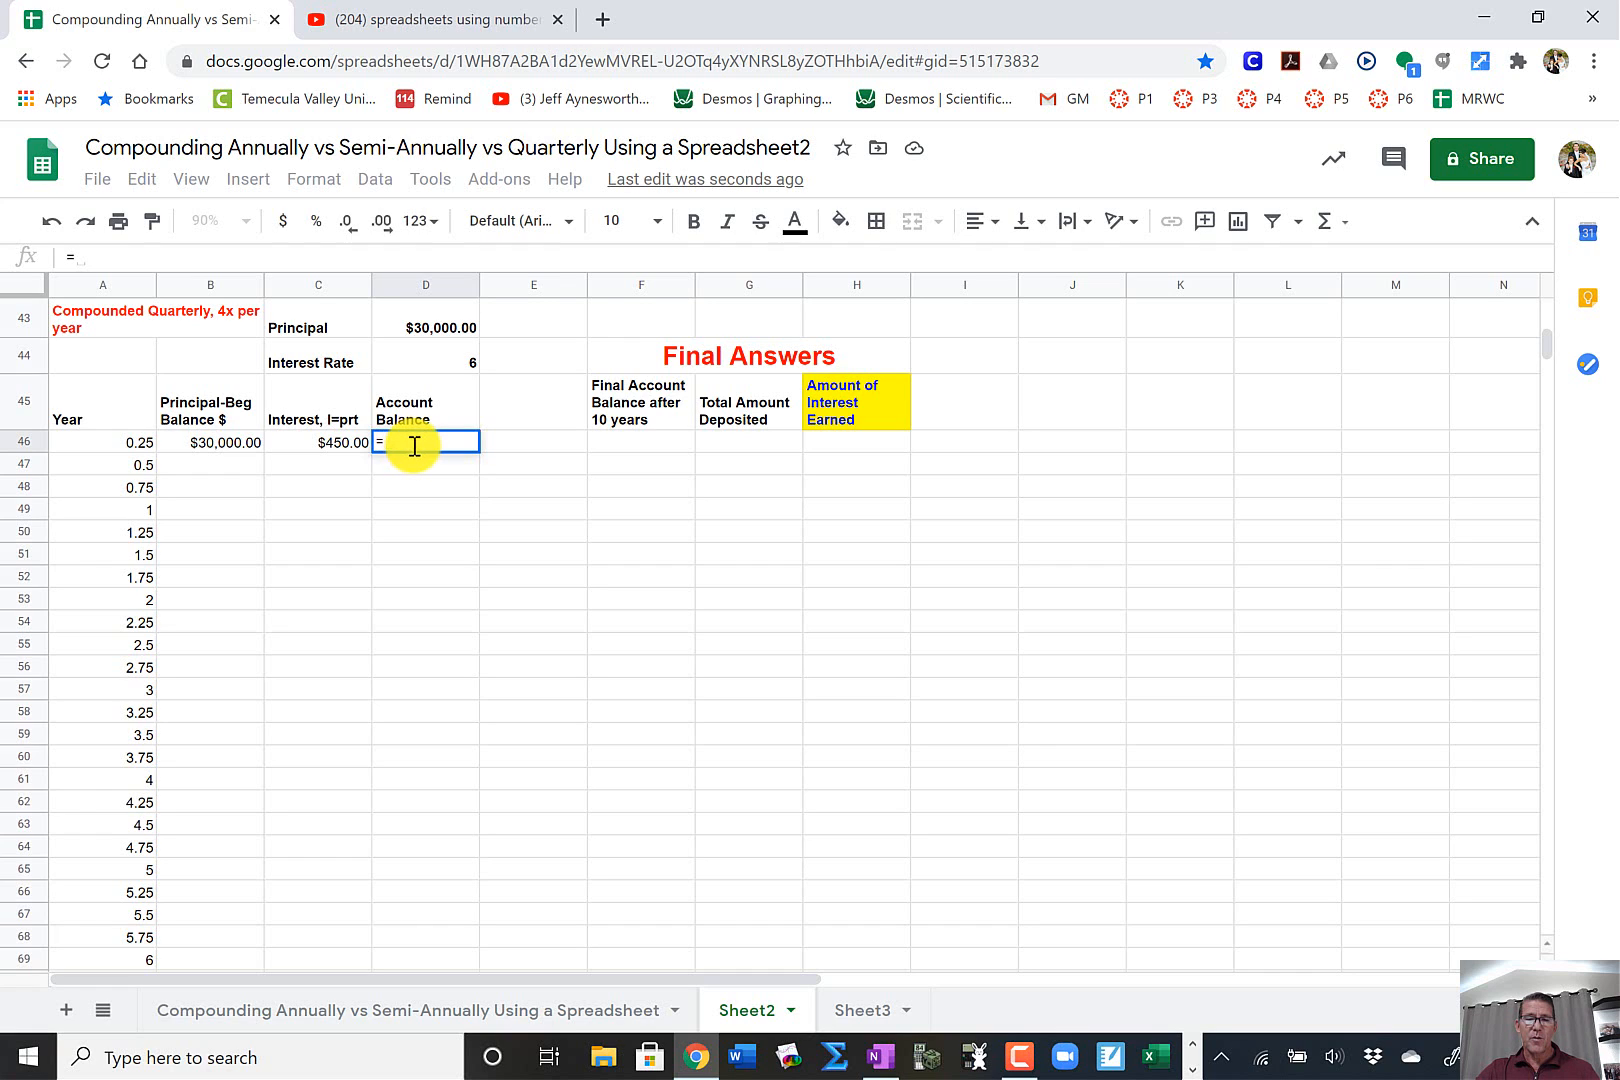
click(228, 443)
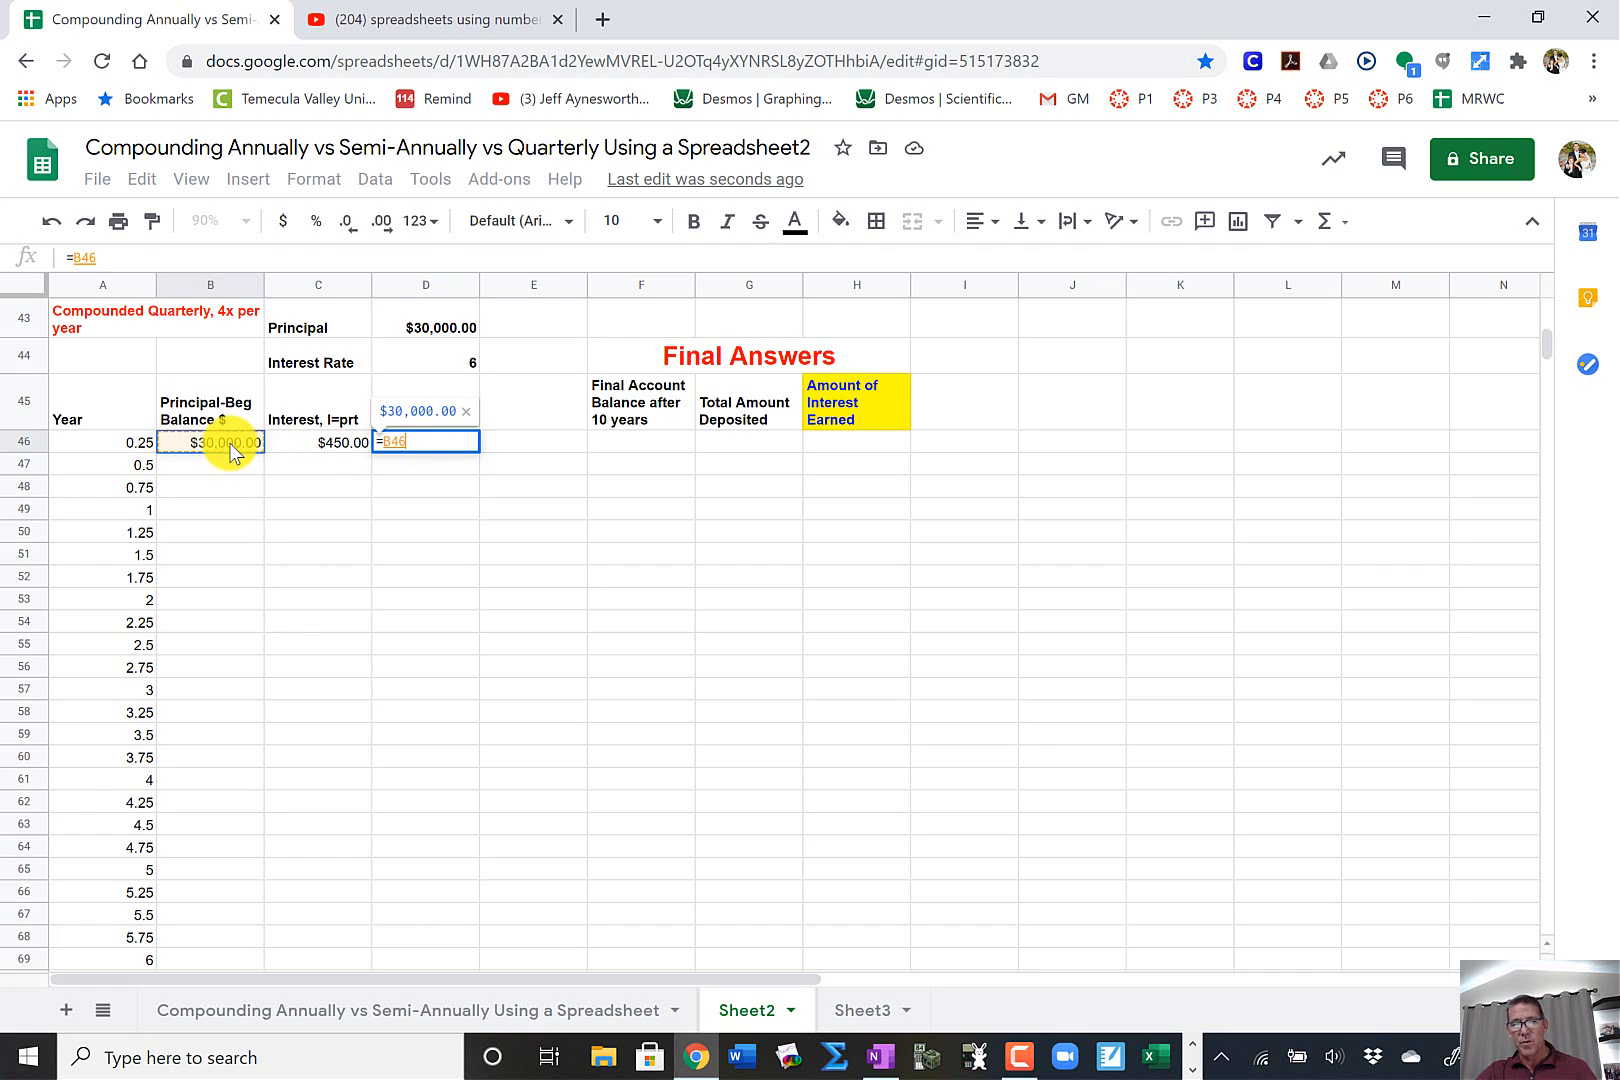
text(+)
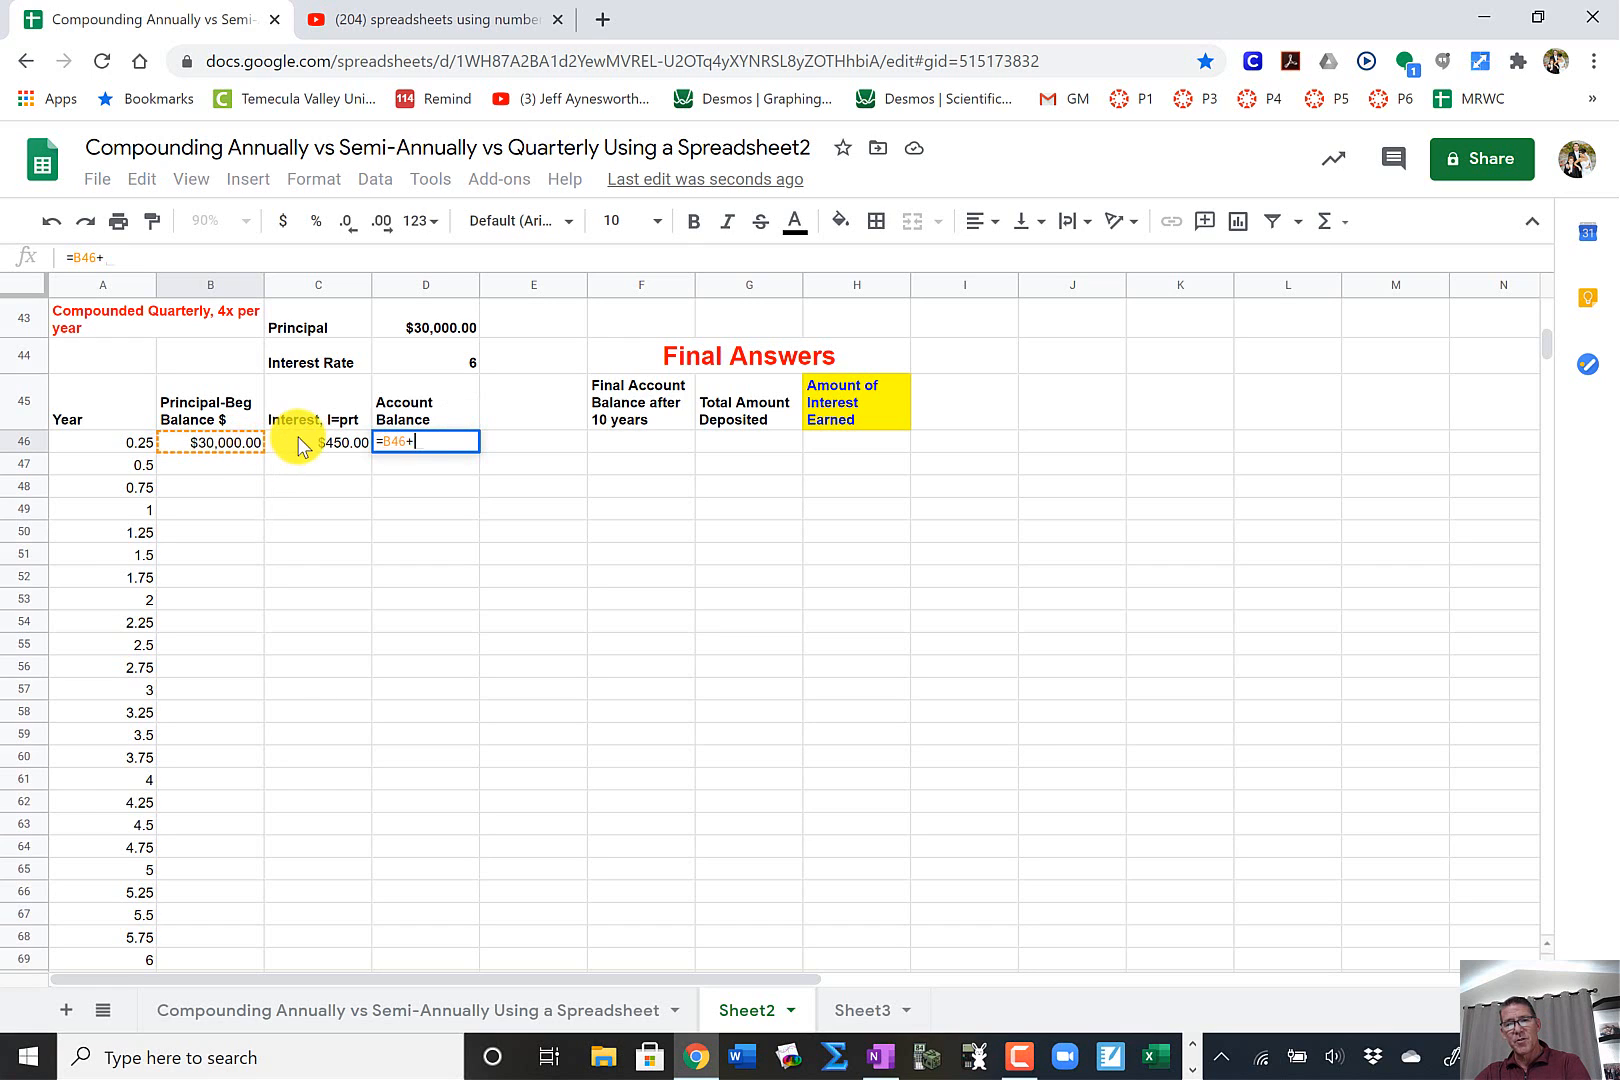
click(301, 440)
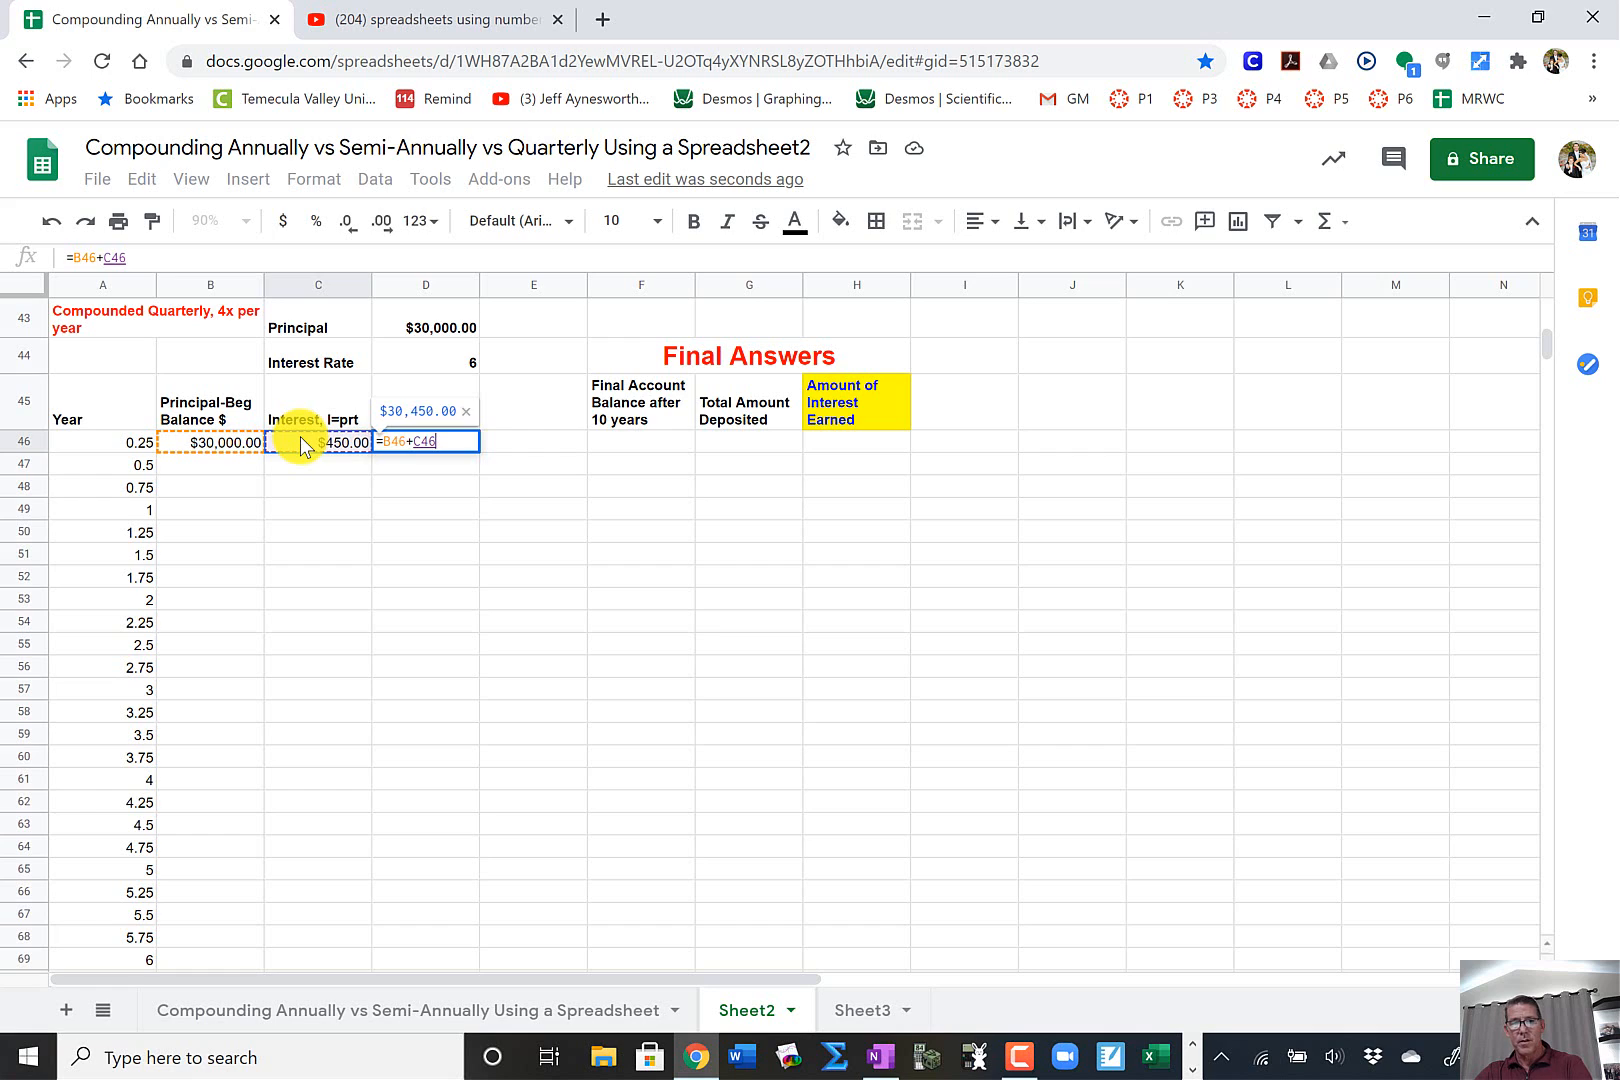
key(Return)
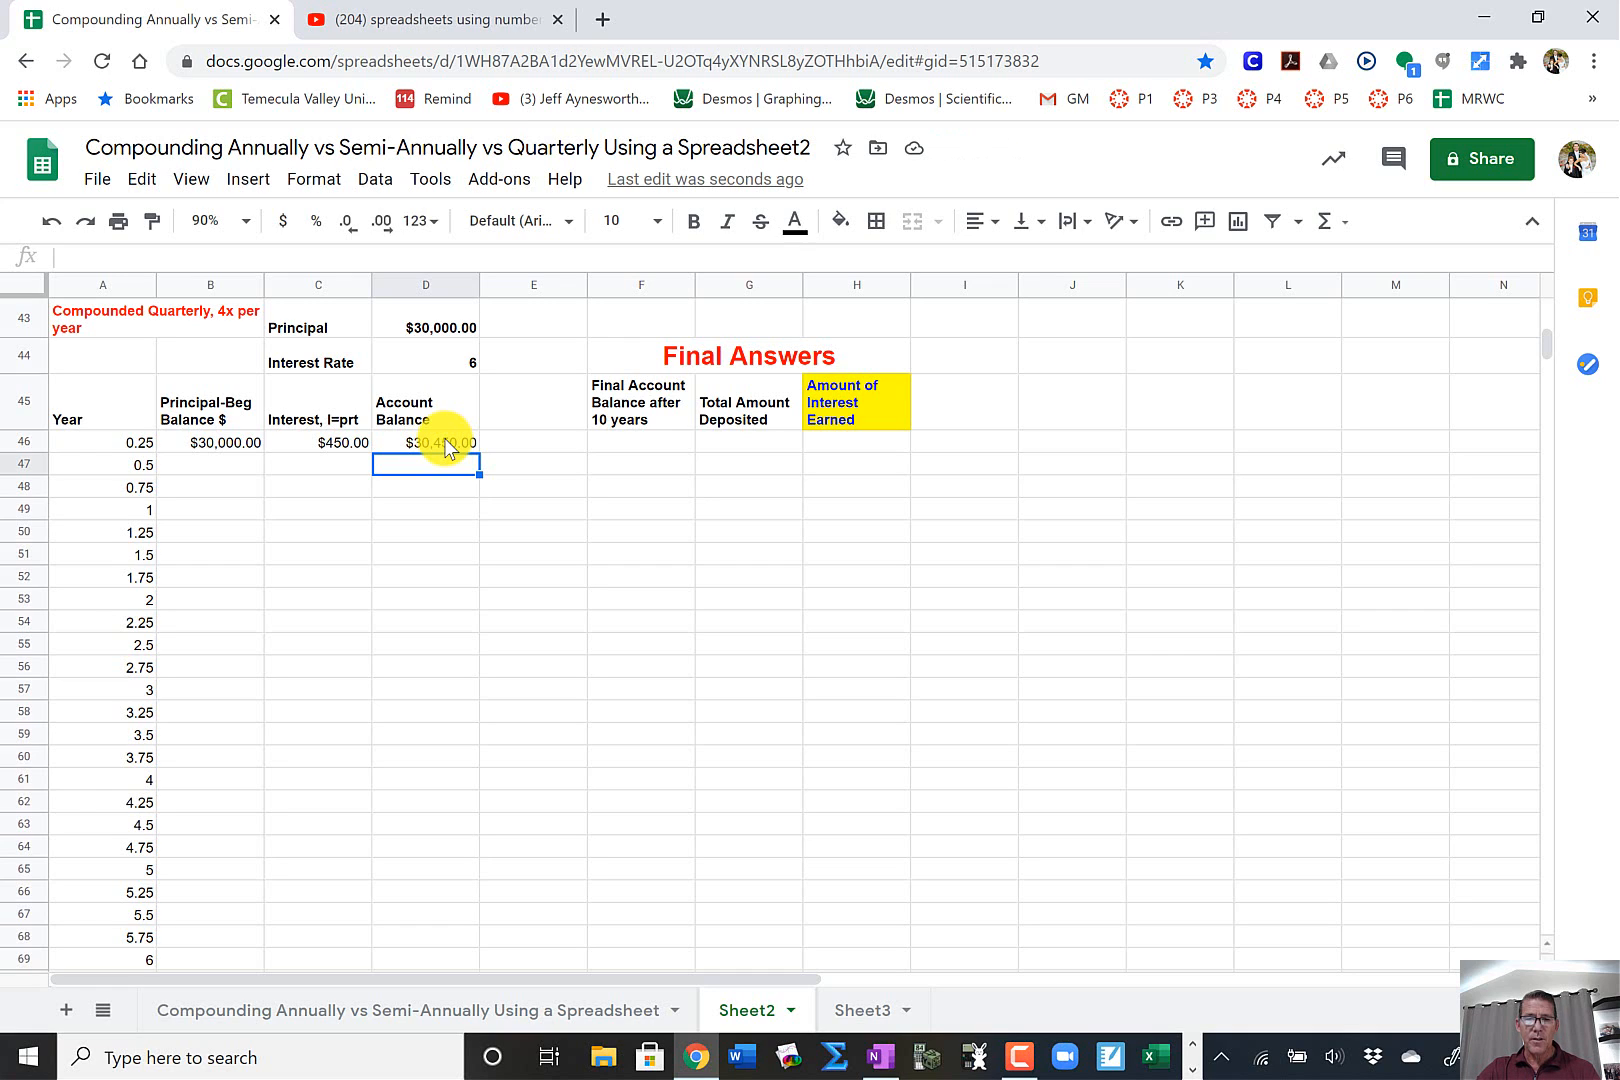
click(441, 443)
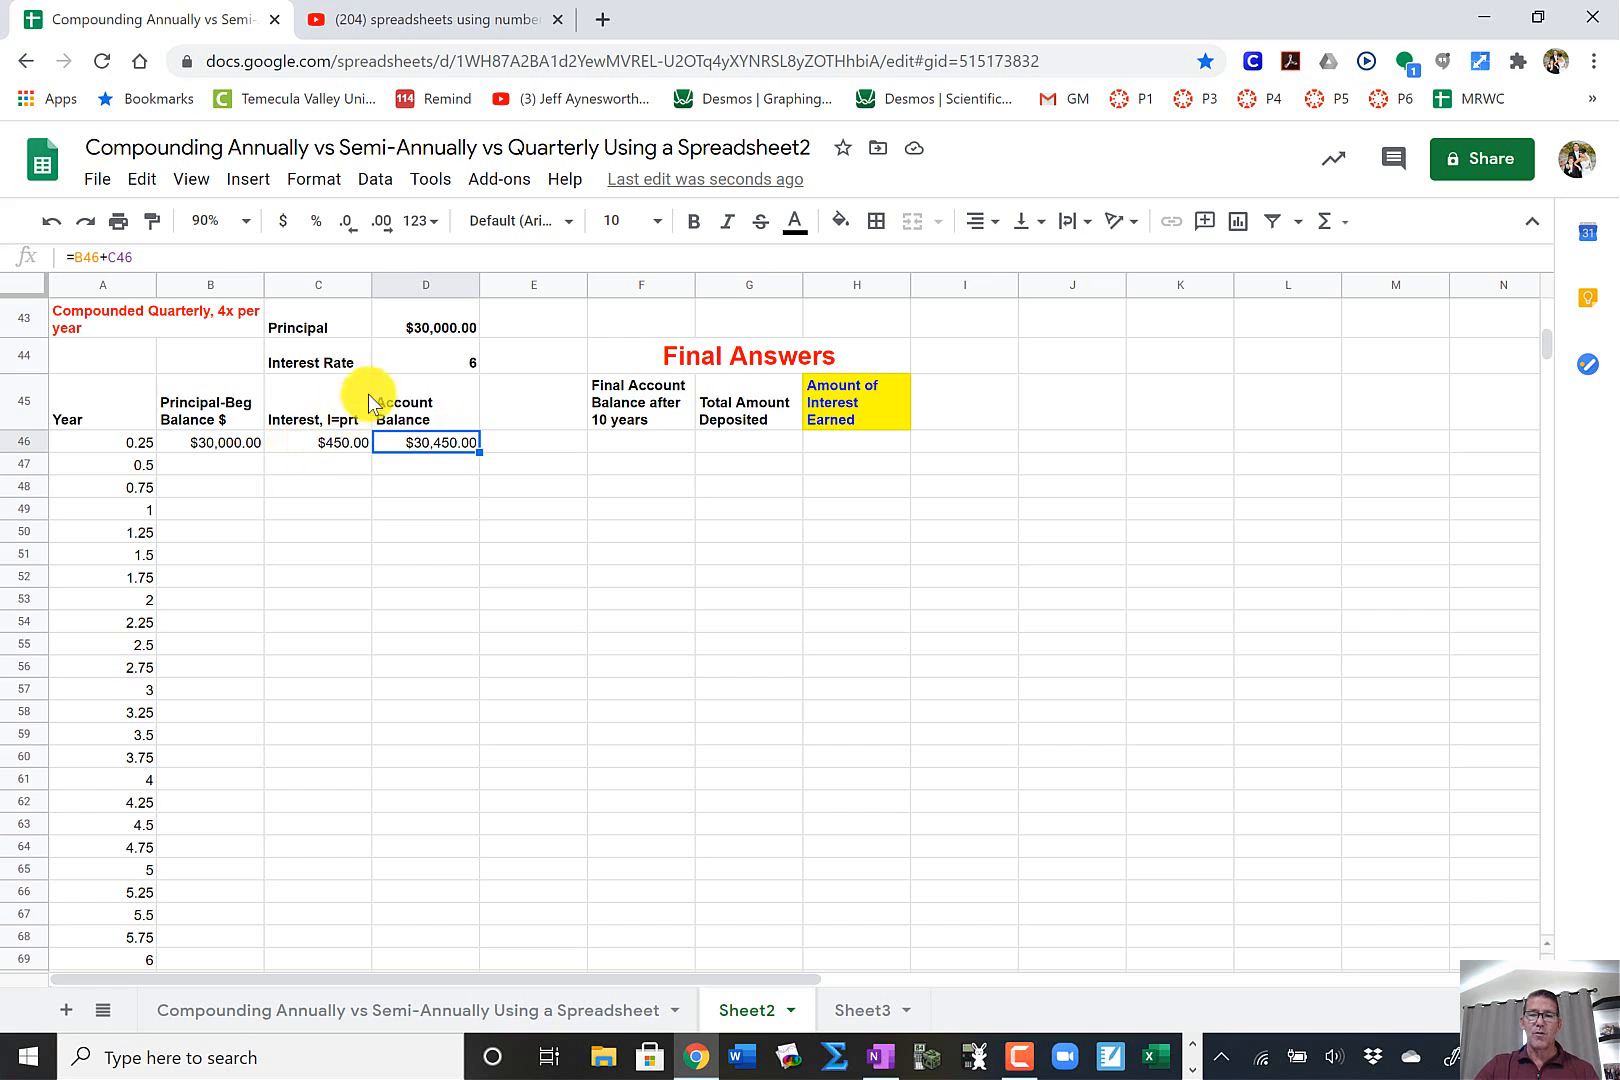
- Test the first quarterly row's formulas by changing the principal in D43 to 15000, and restore it to 30000
click(441, 328)
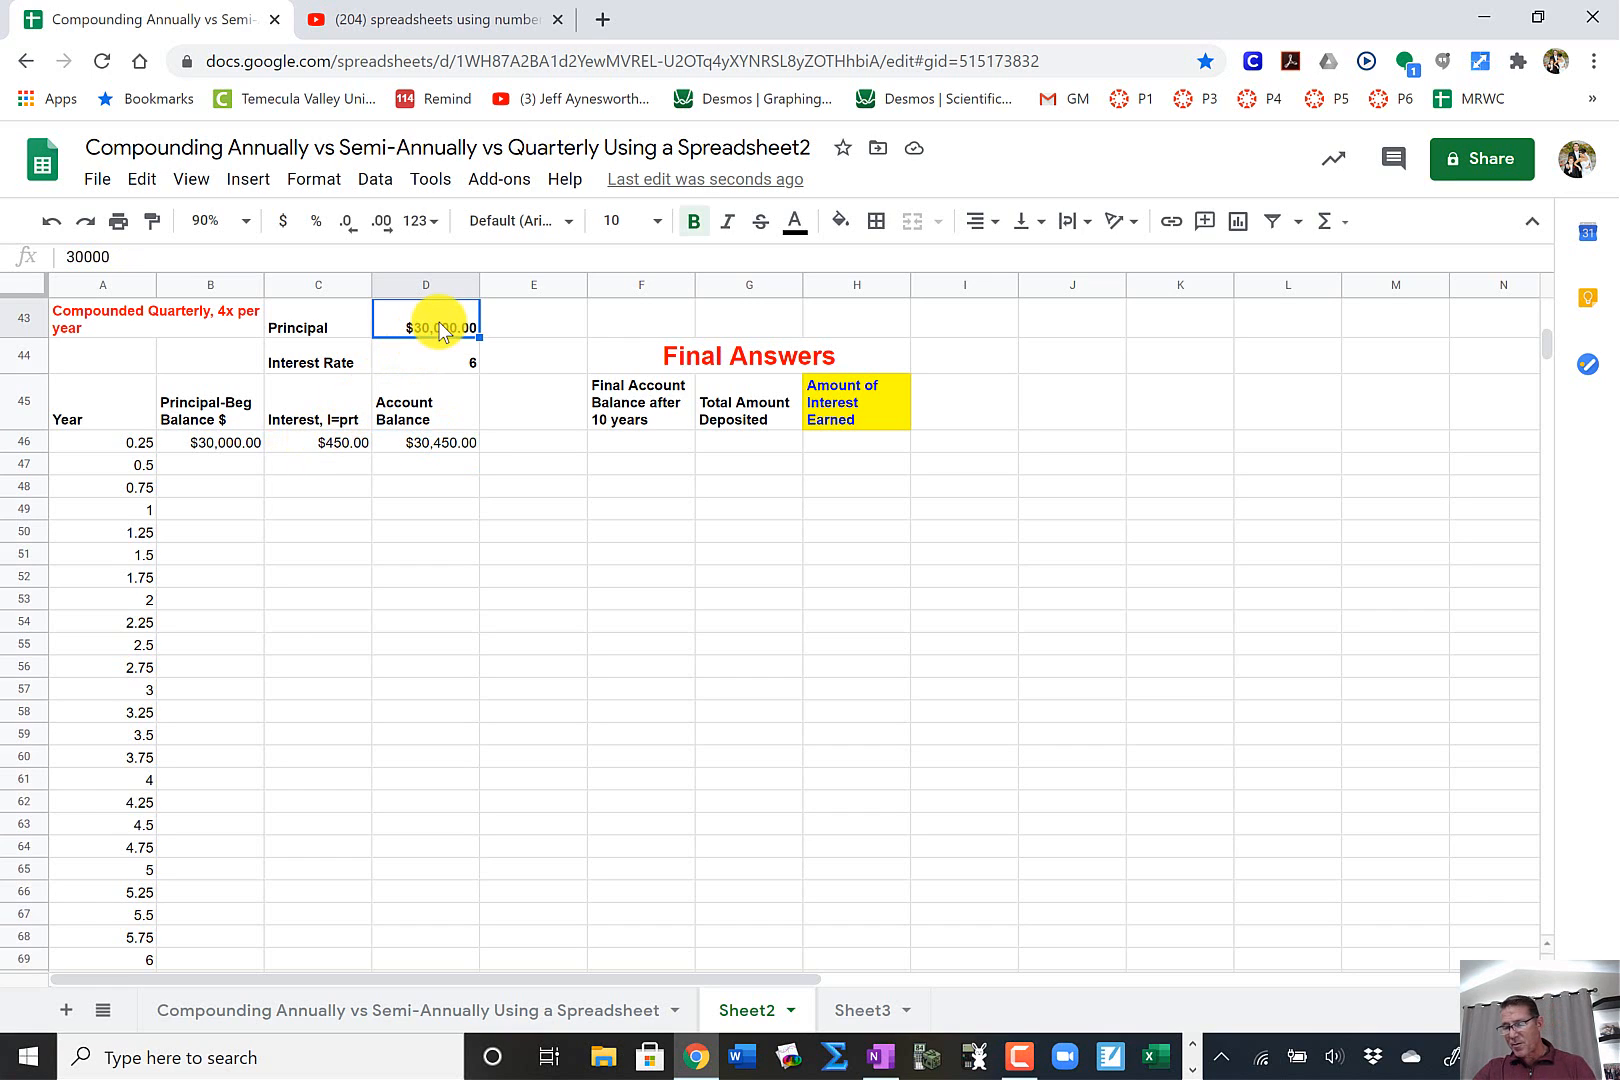
text(15,000)
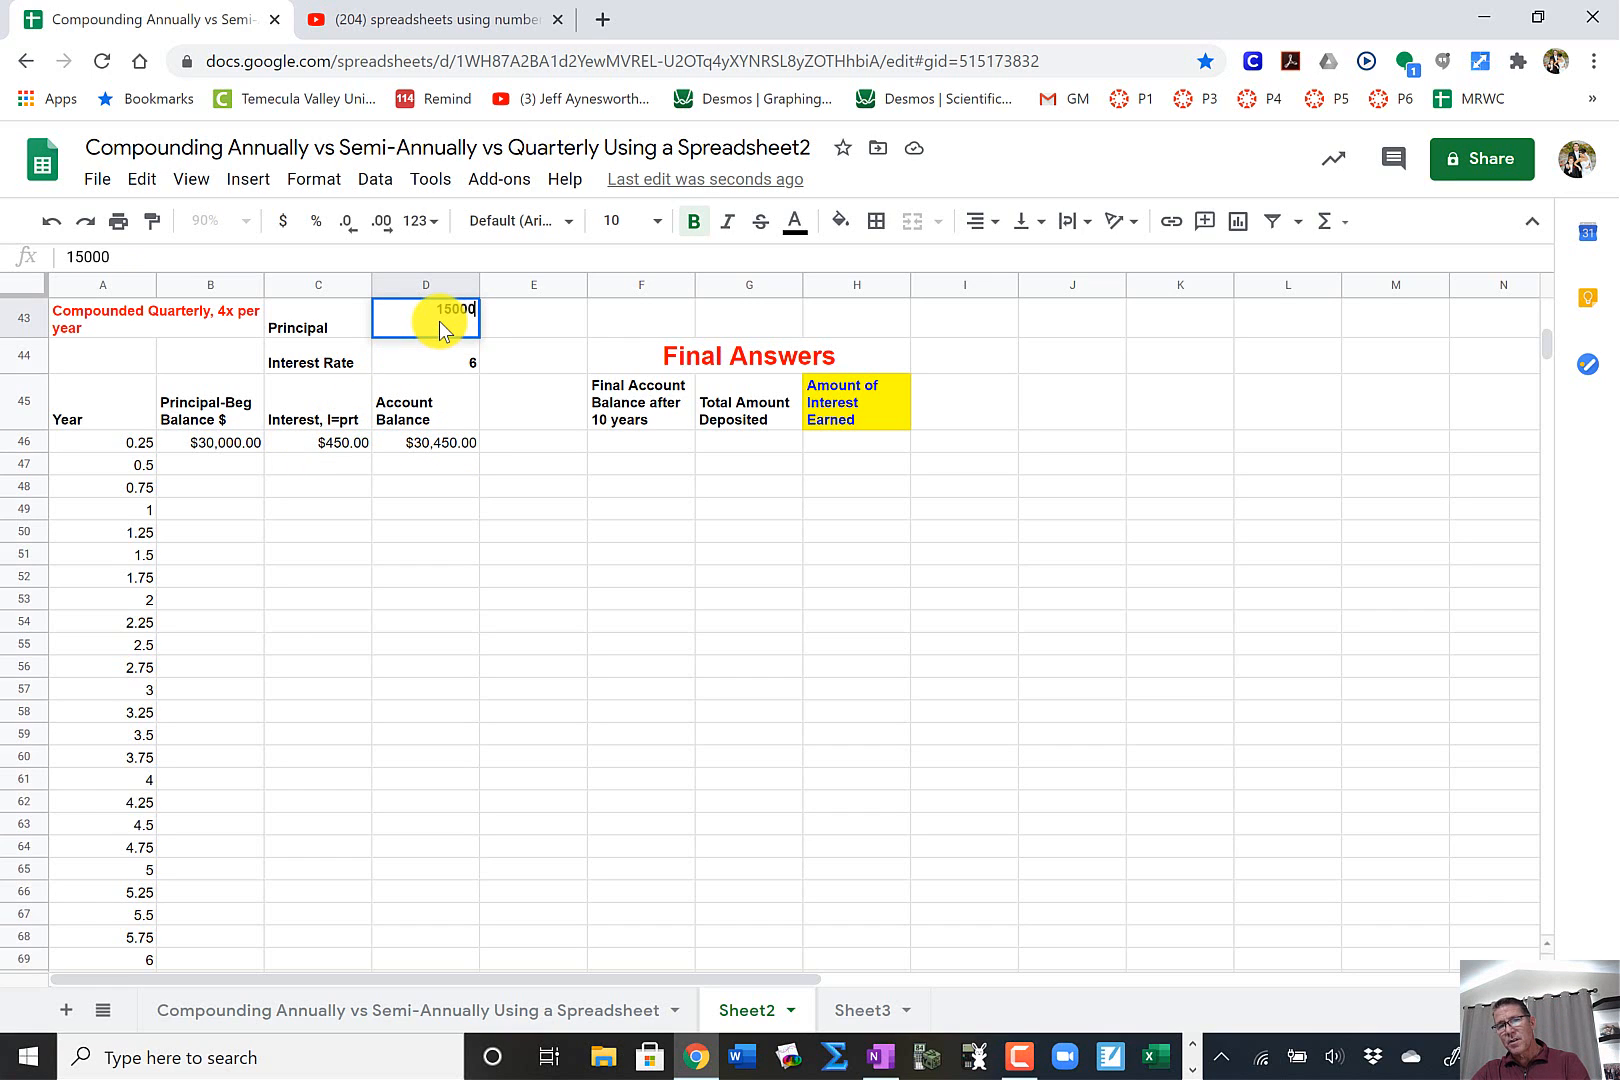
key(Return)
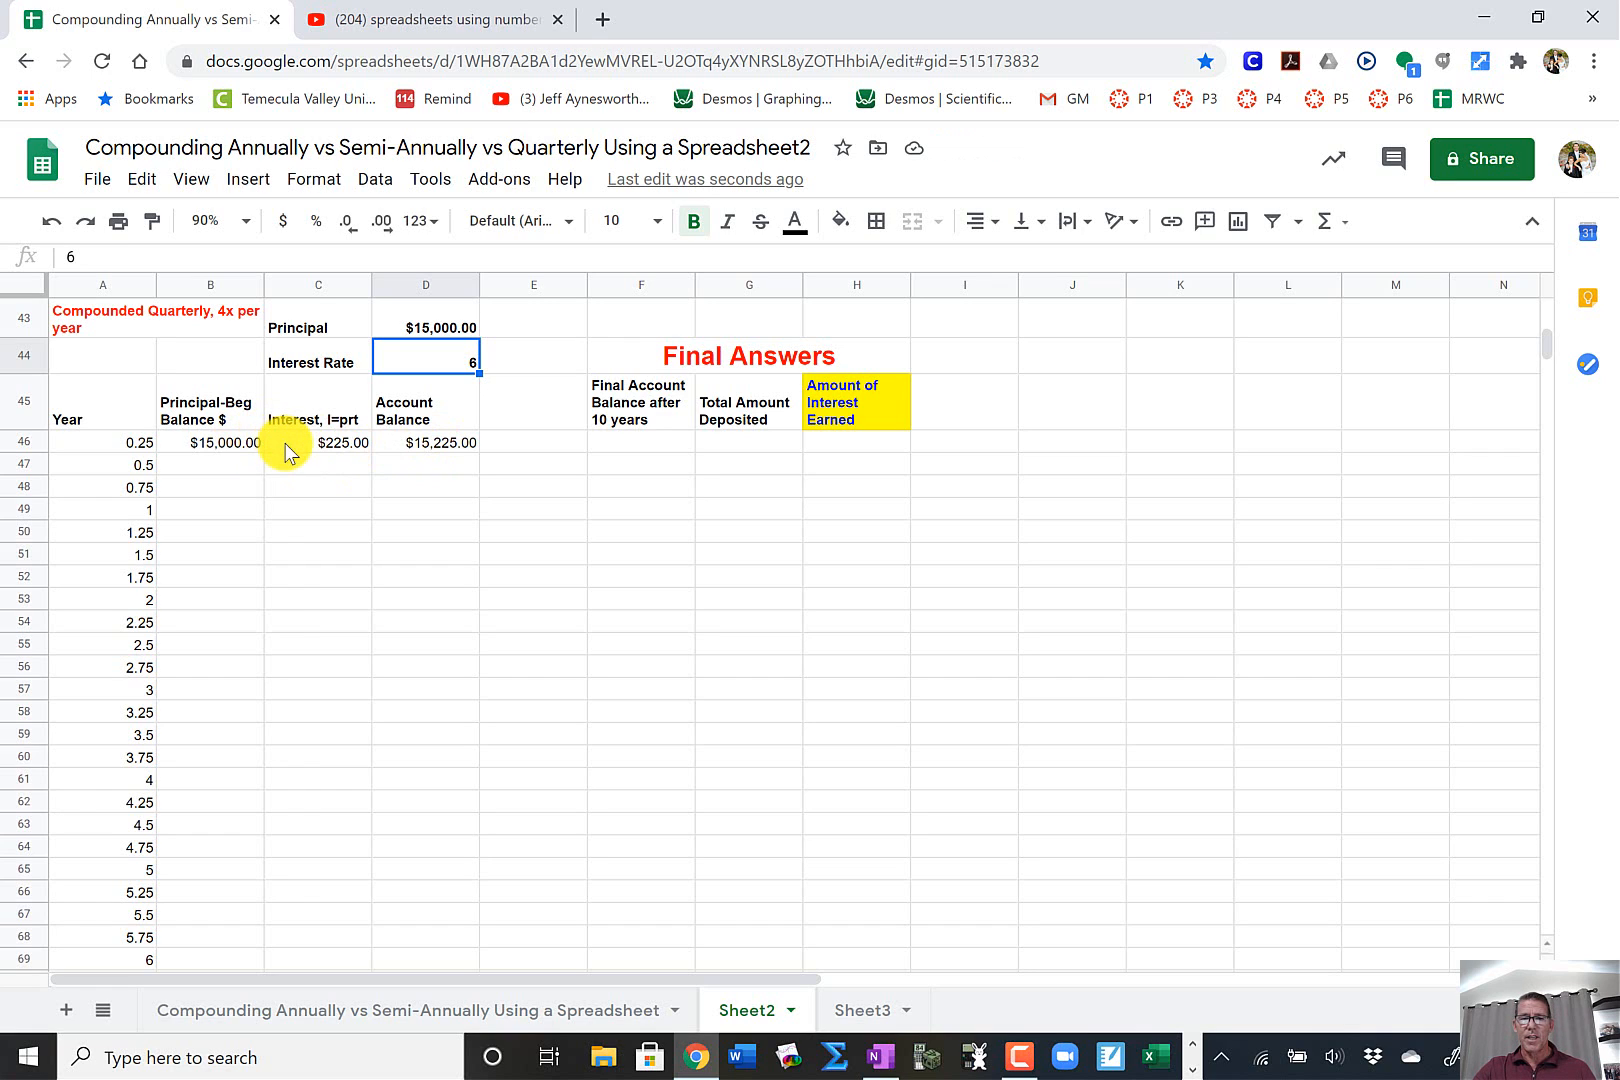
click(445, 326)
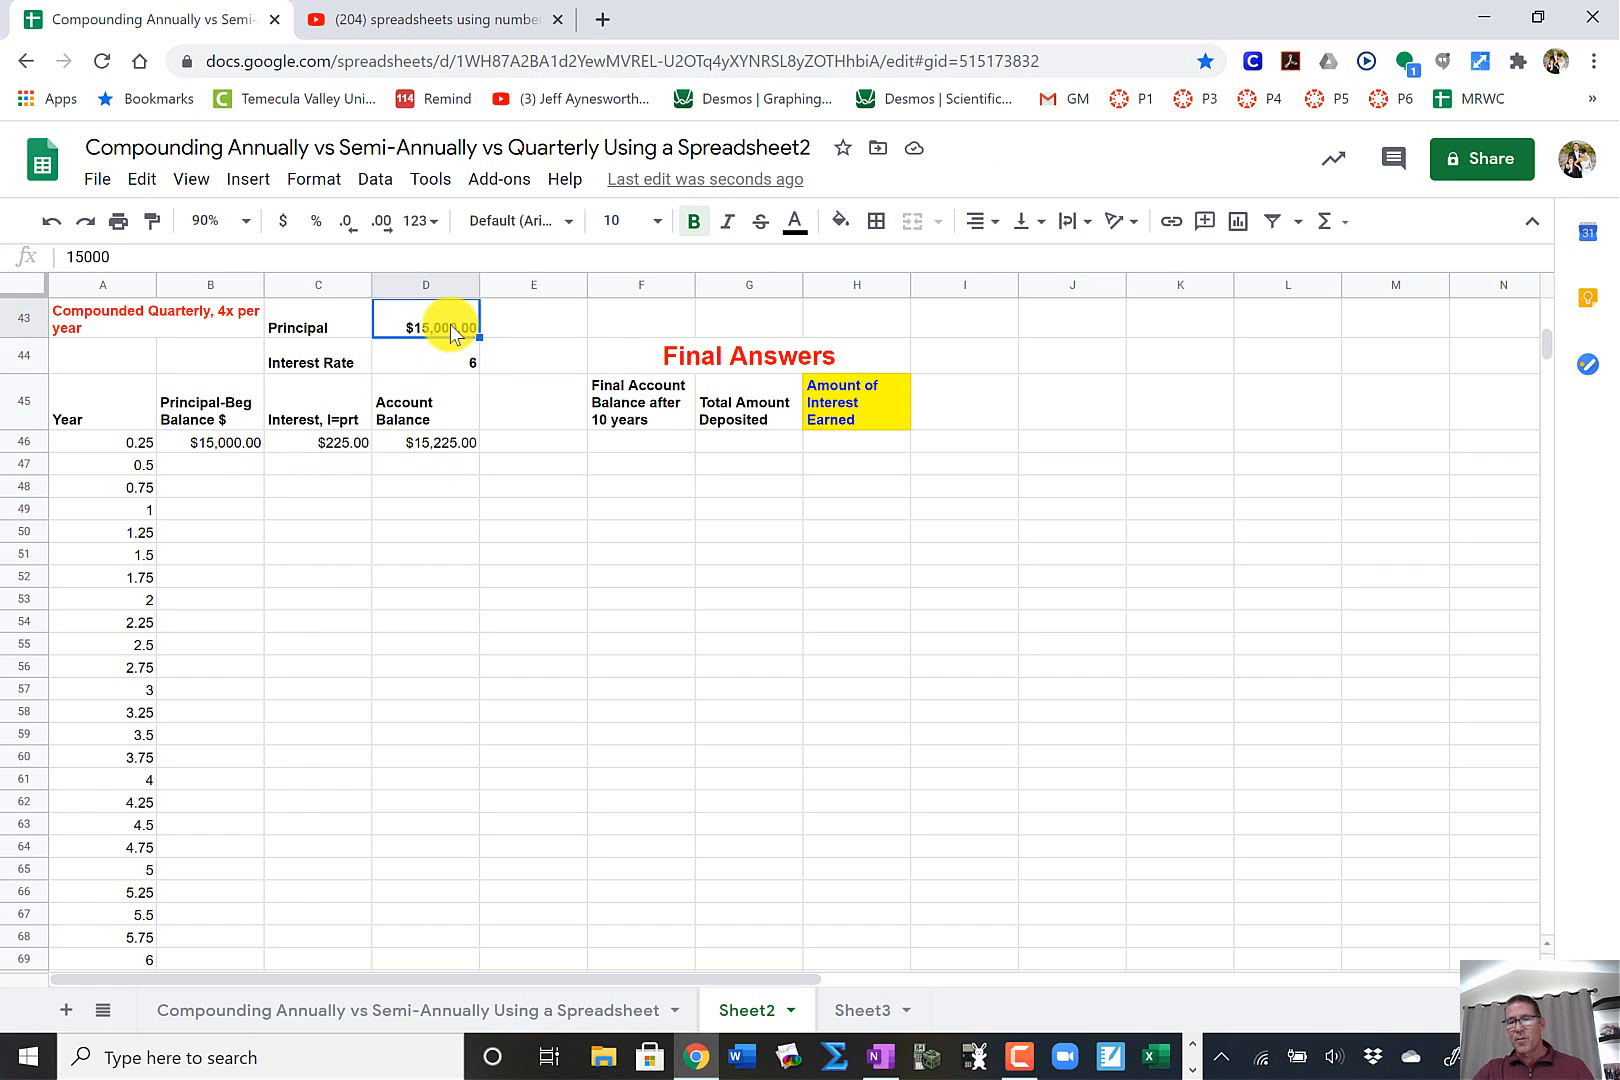
text(30,0)
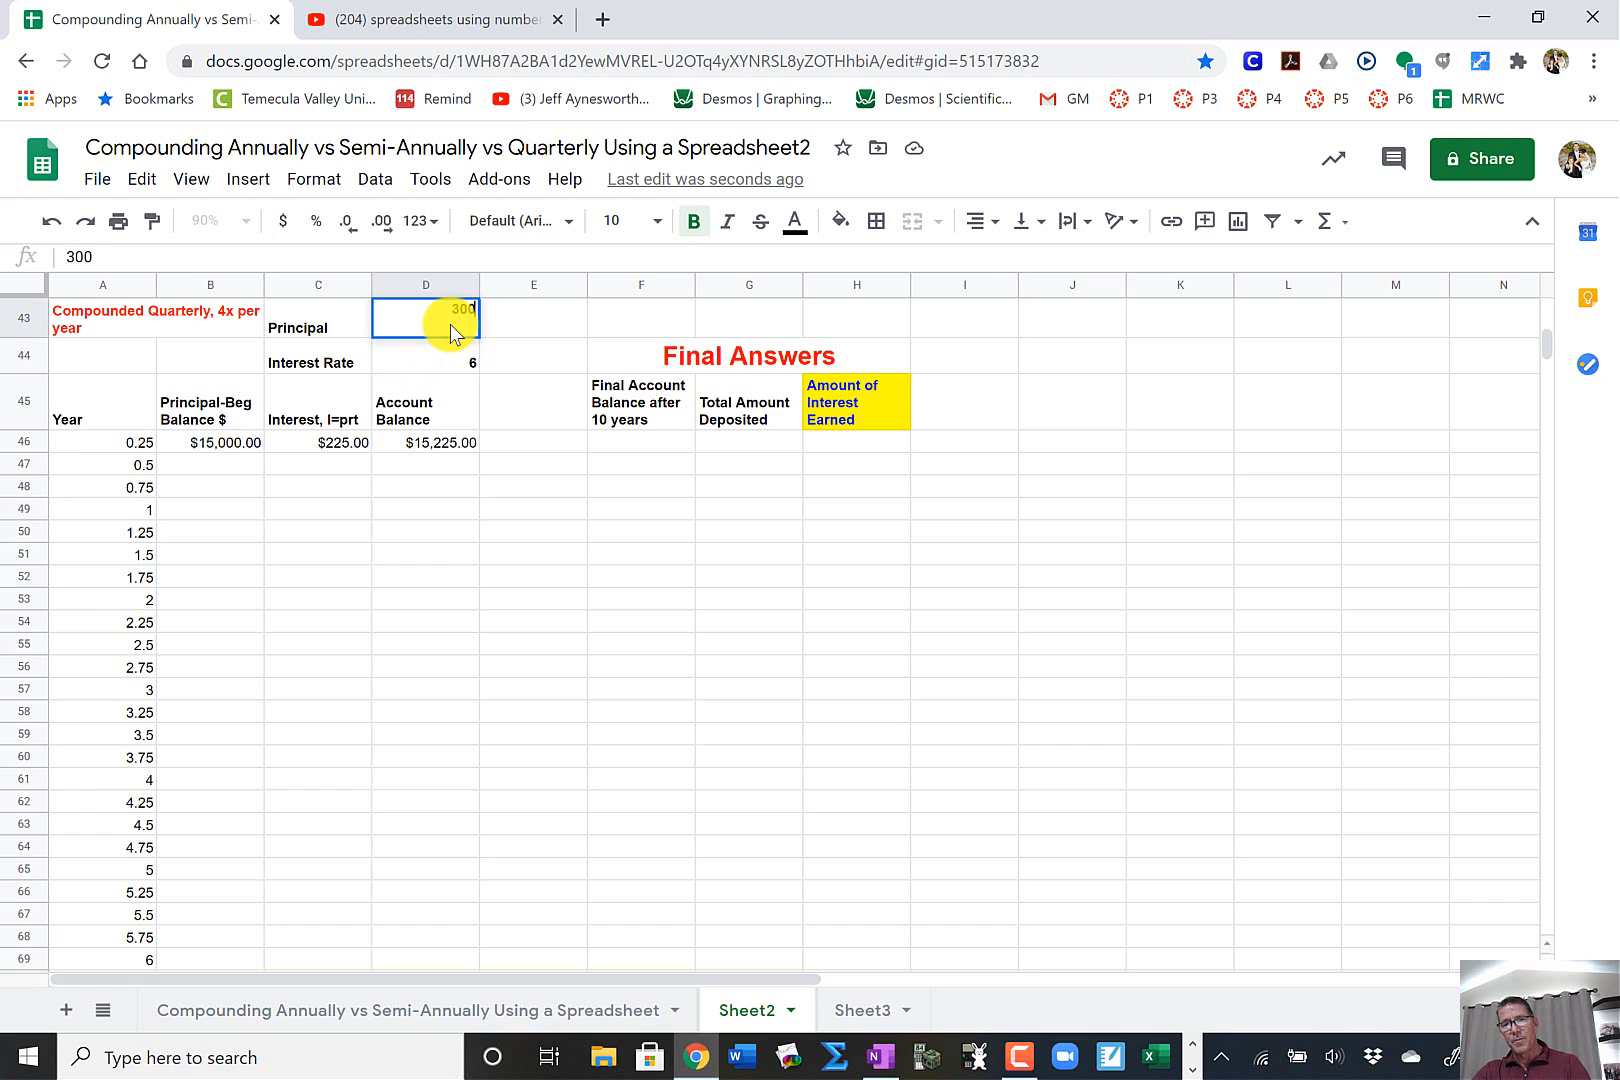
text(00)
click(526, 315)
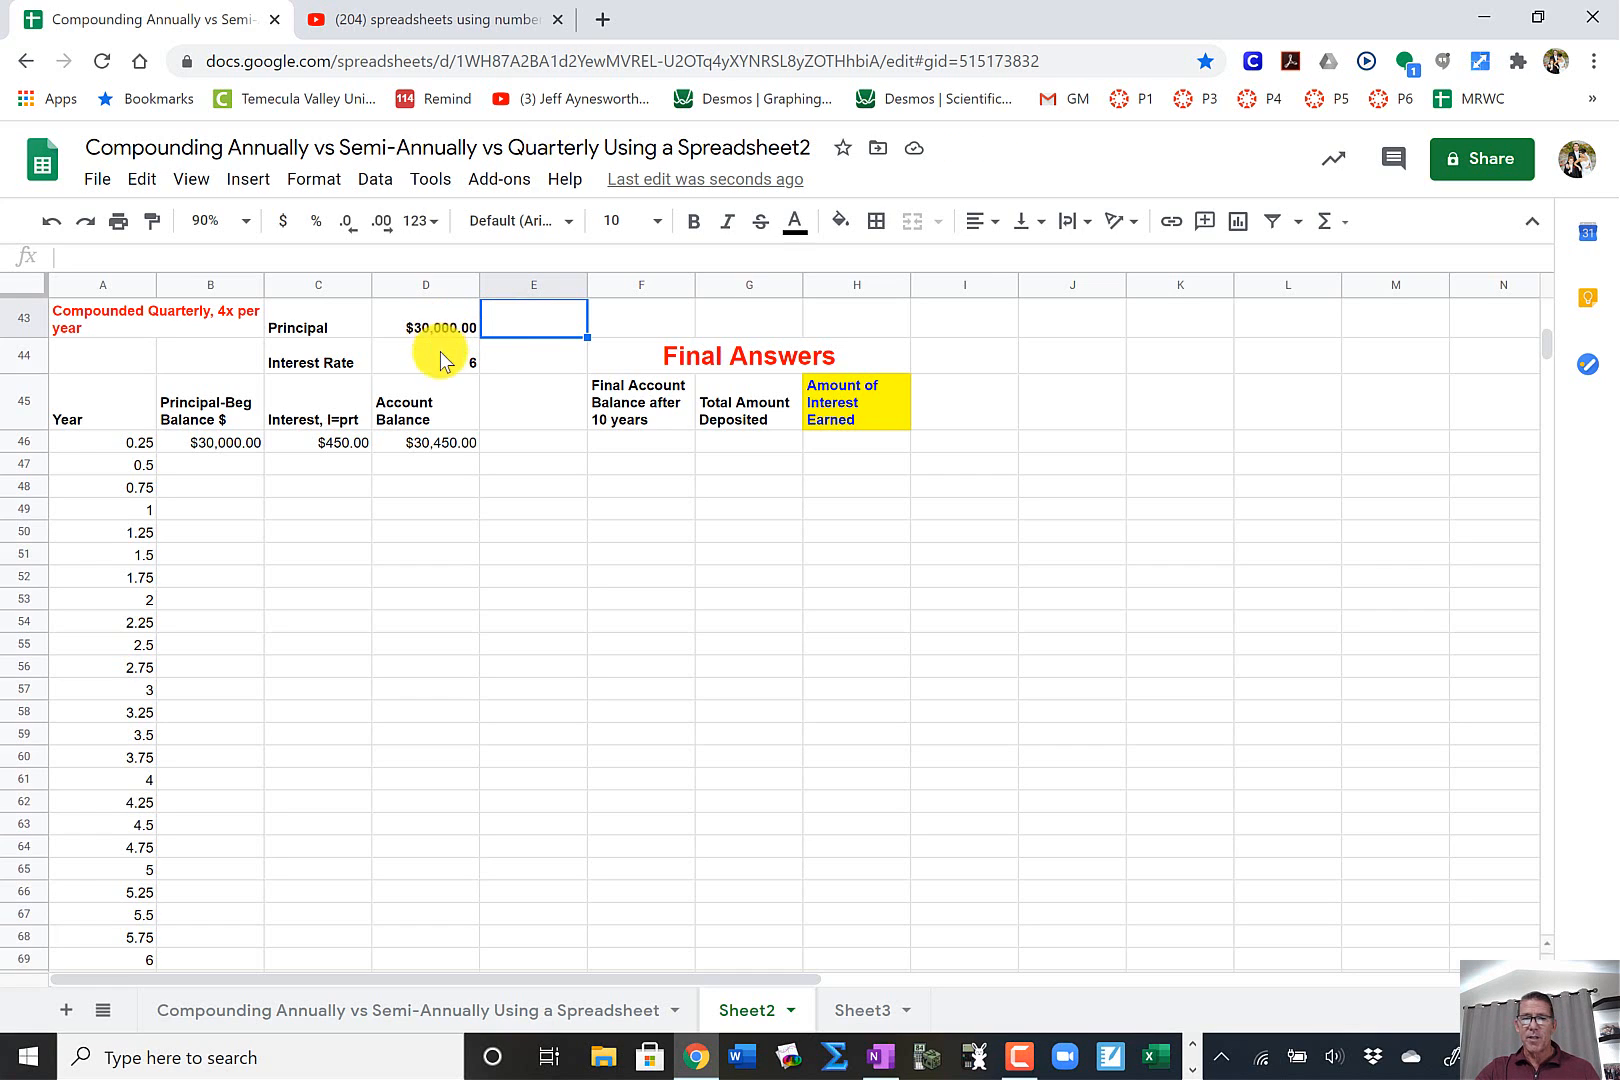
- Link the second quarter's beginning balance in B47 to the previous account balance with the formula =D46
click(236, 466)
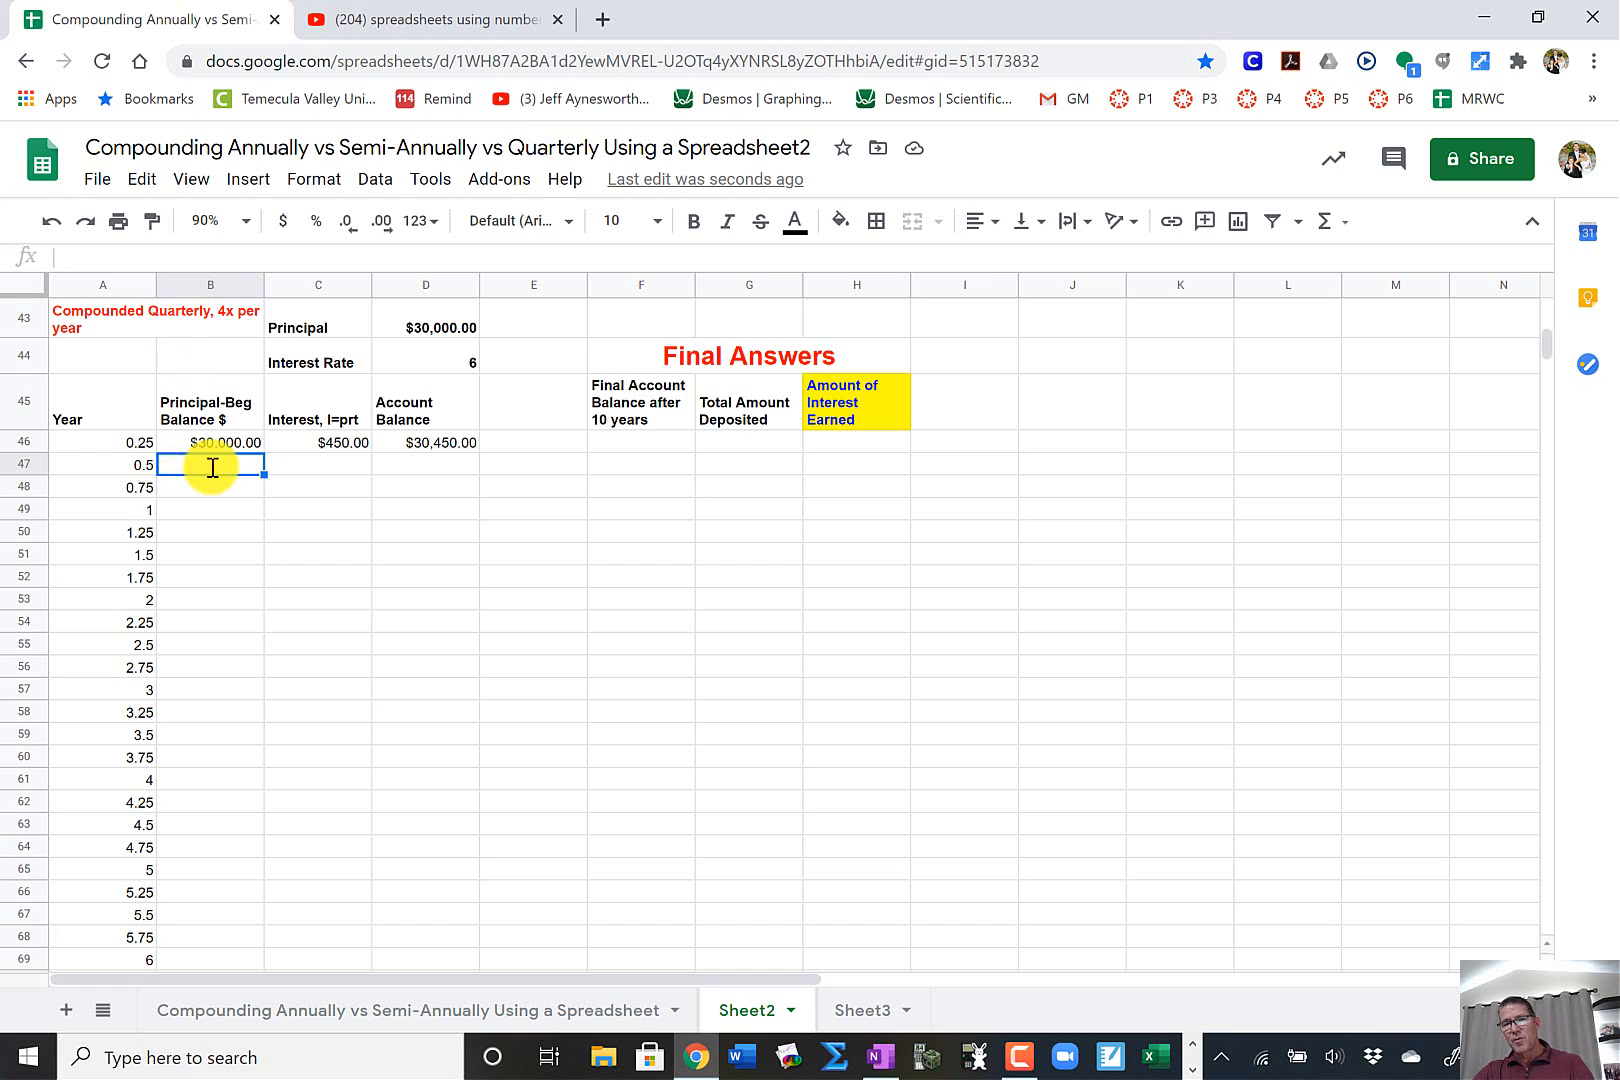
text(=)
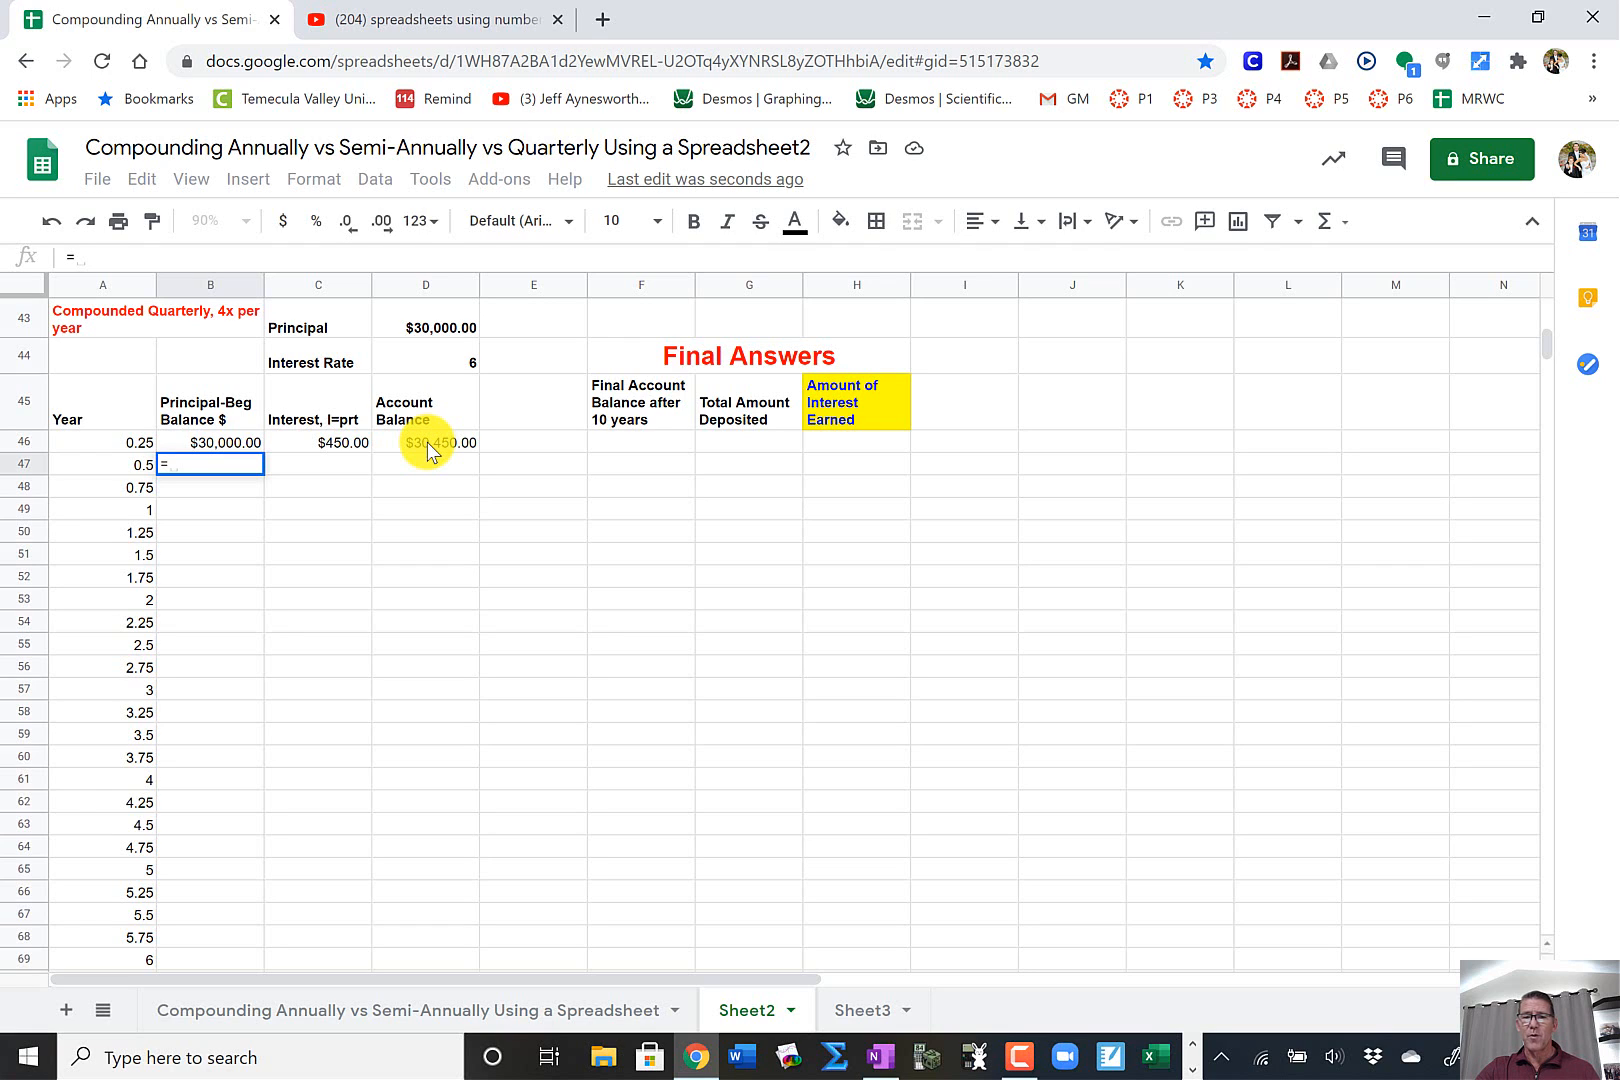
click(427, 442)
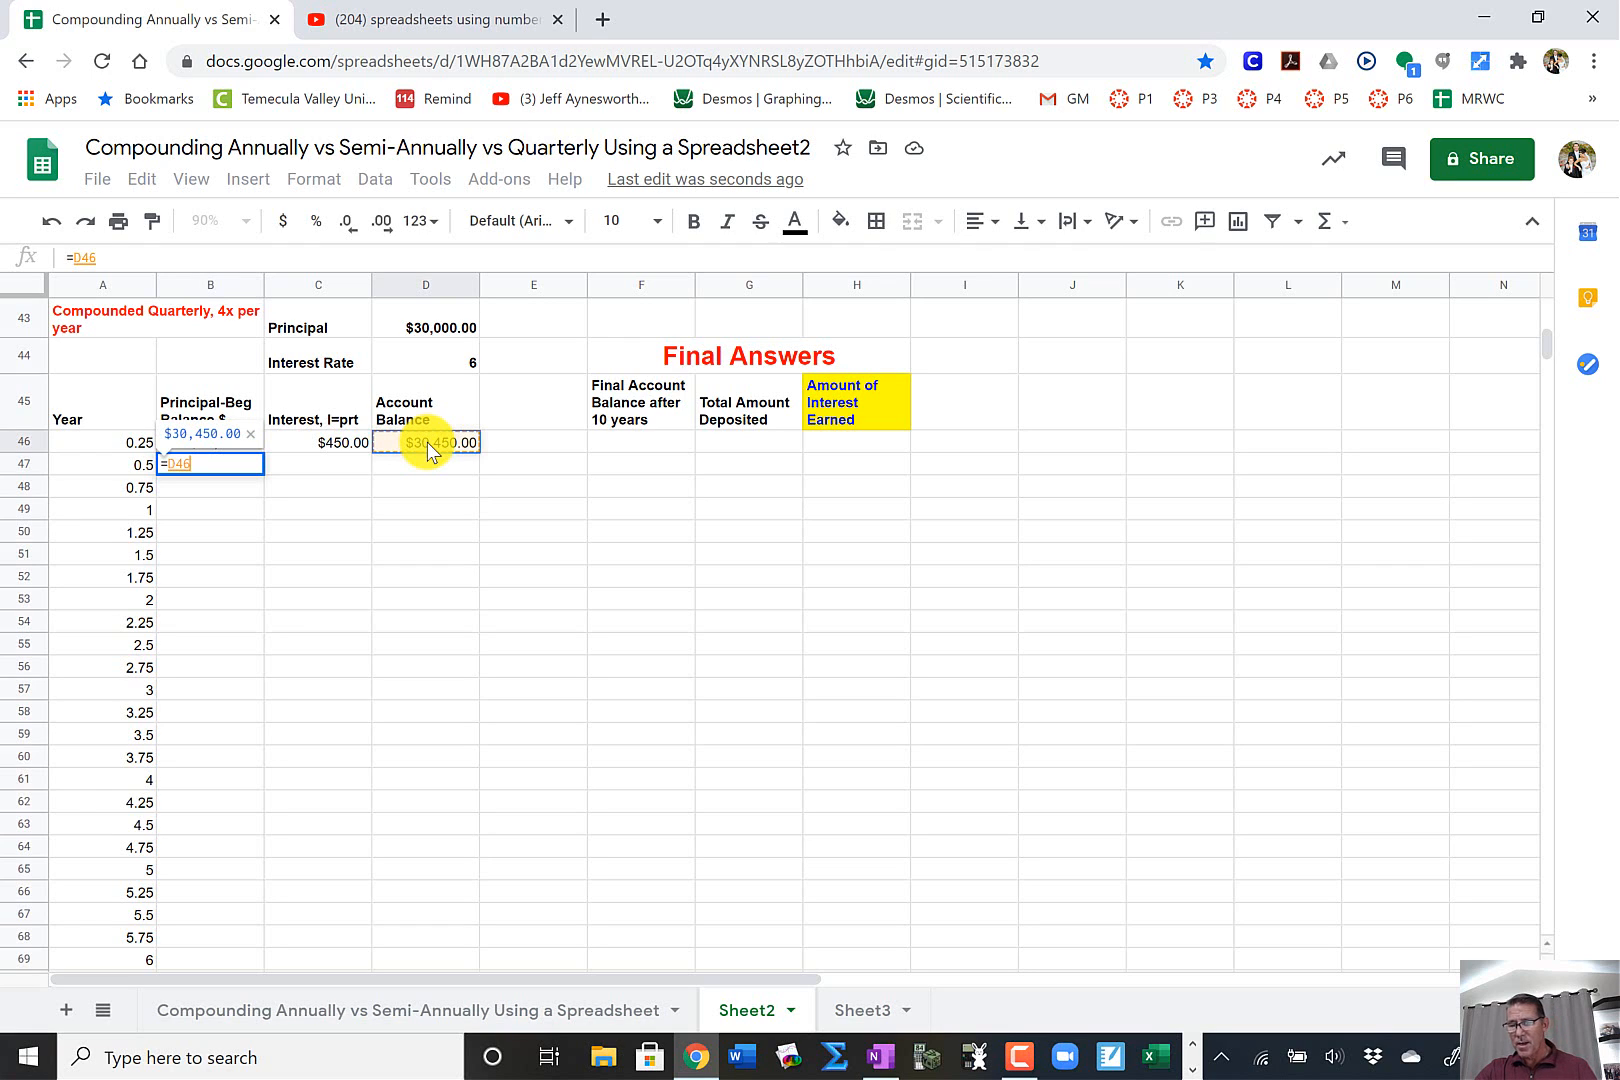
key(Return)
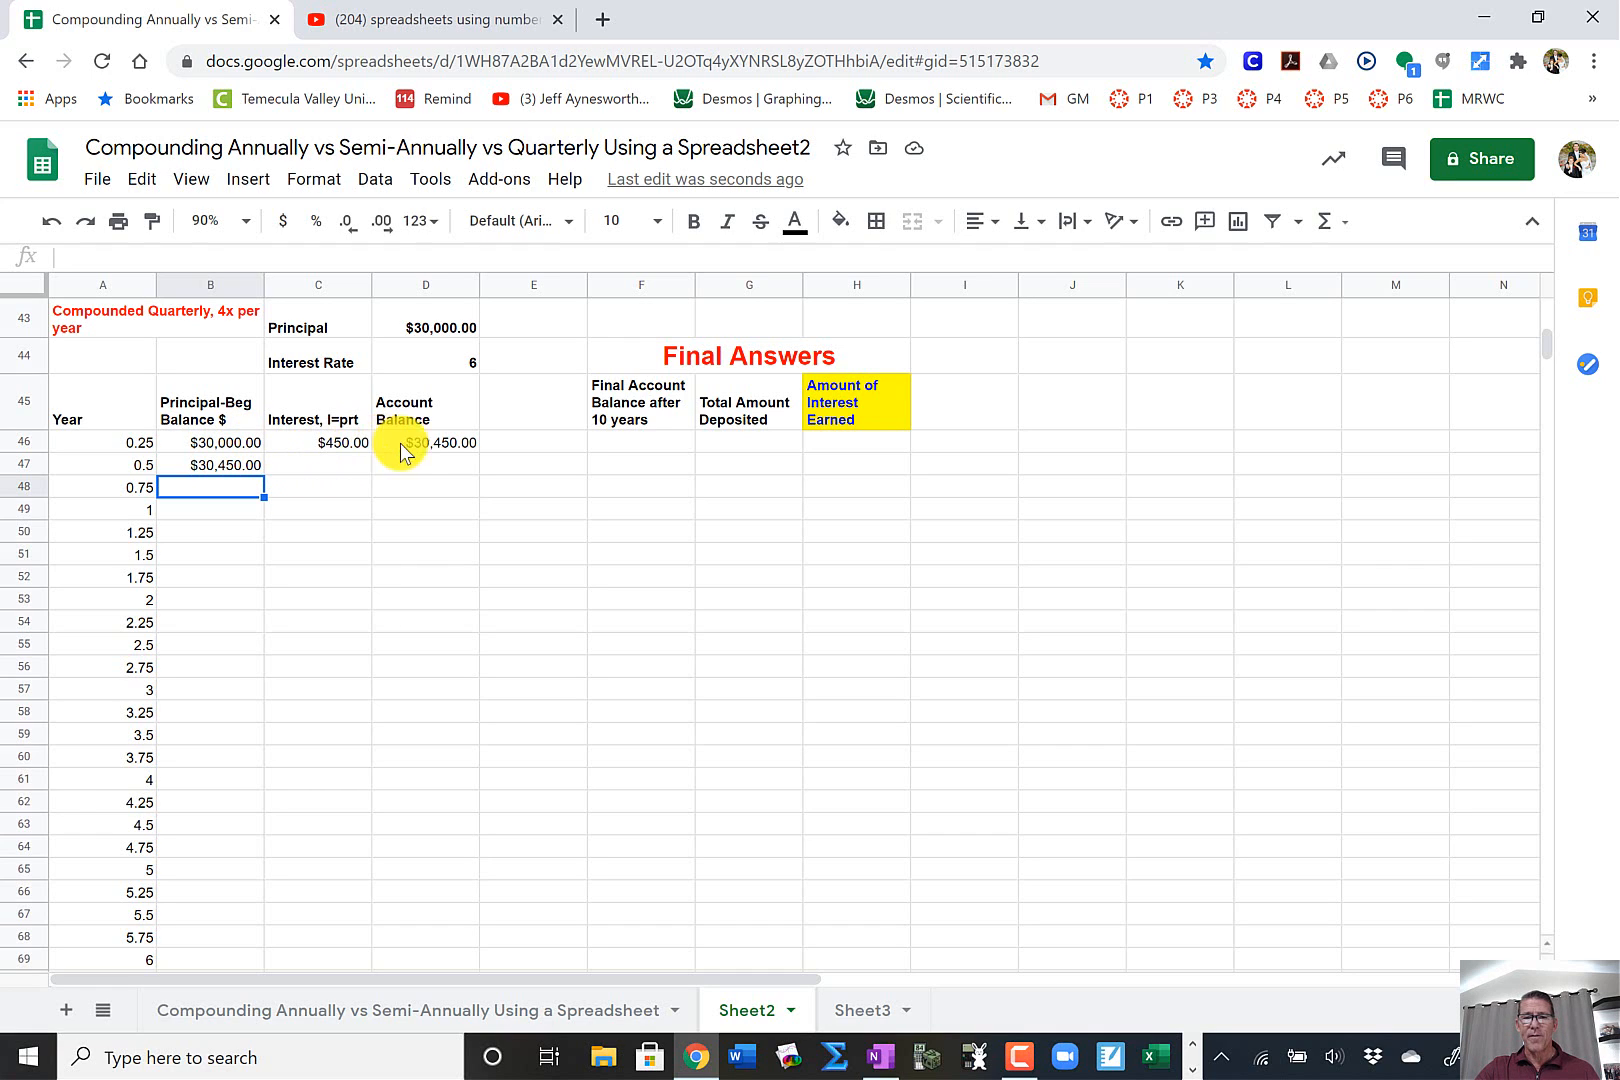
- Fill the interest formula from C46 down the column to year 10 in C85, and check the copied formula in C48
click(340, 442)
drag(370, 452, 345, 812)
scroll(470, 604, up, 5)
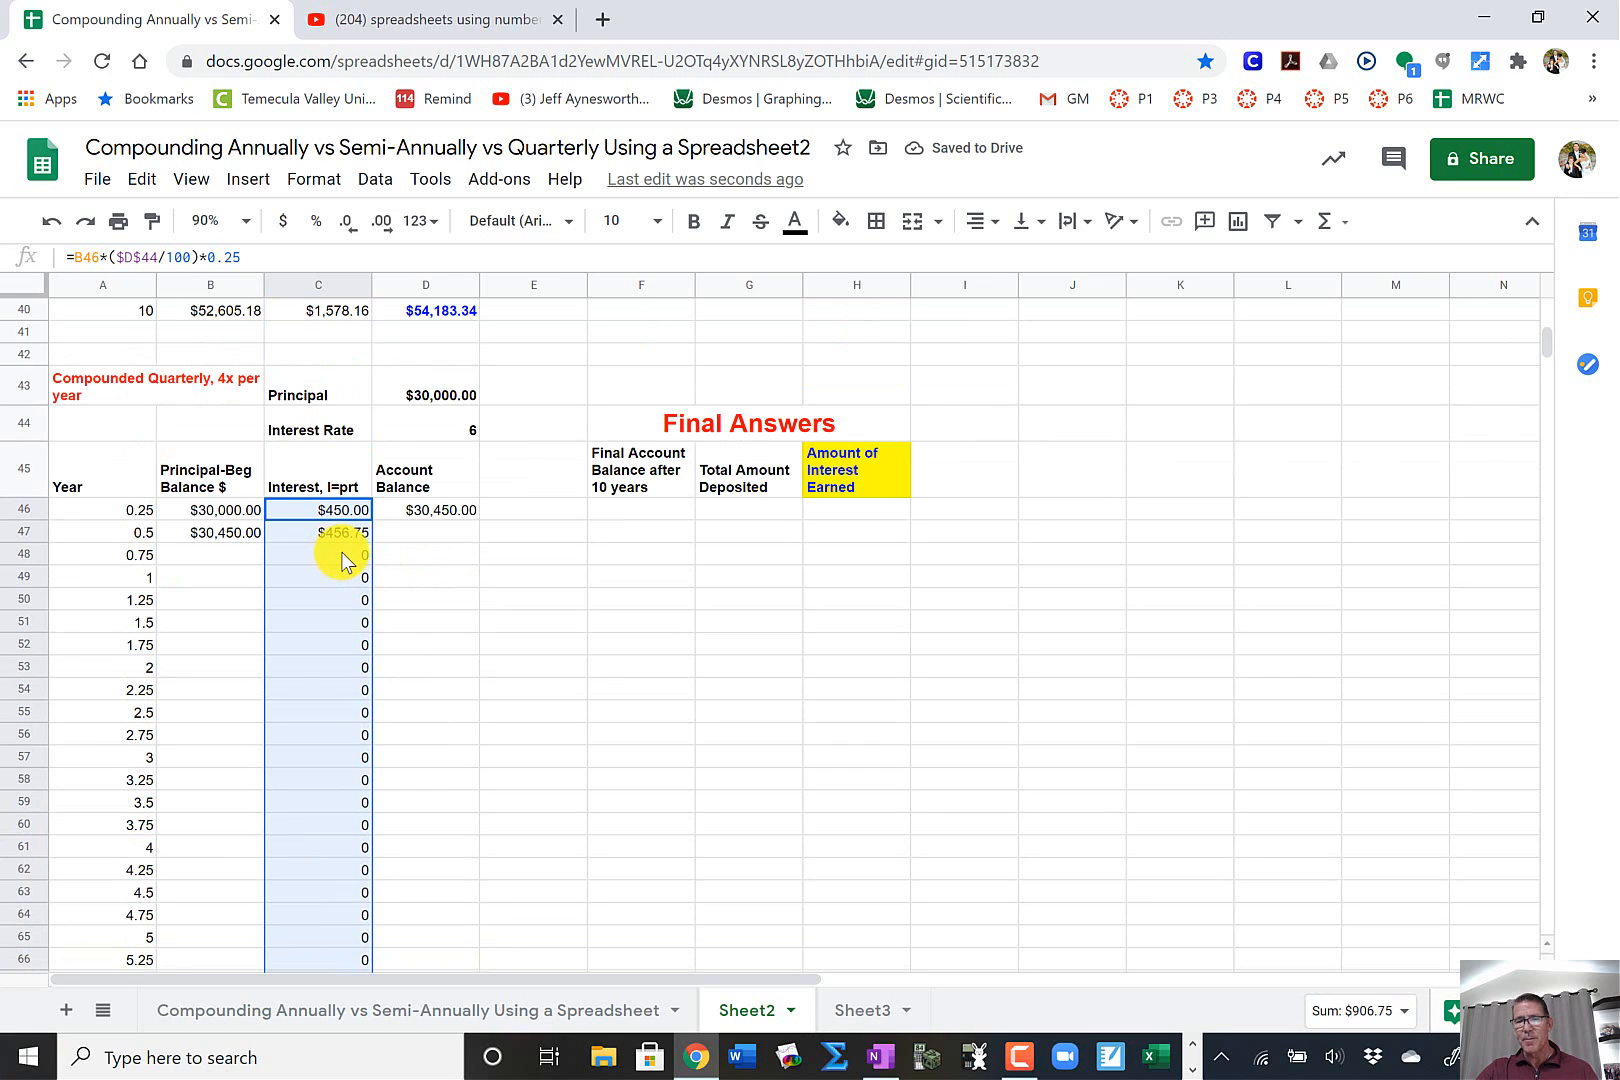
click(337, 556)
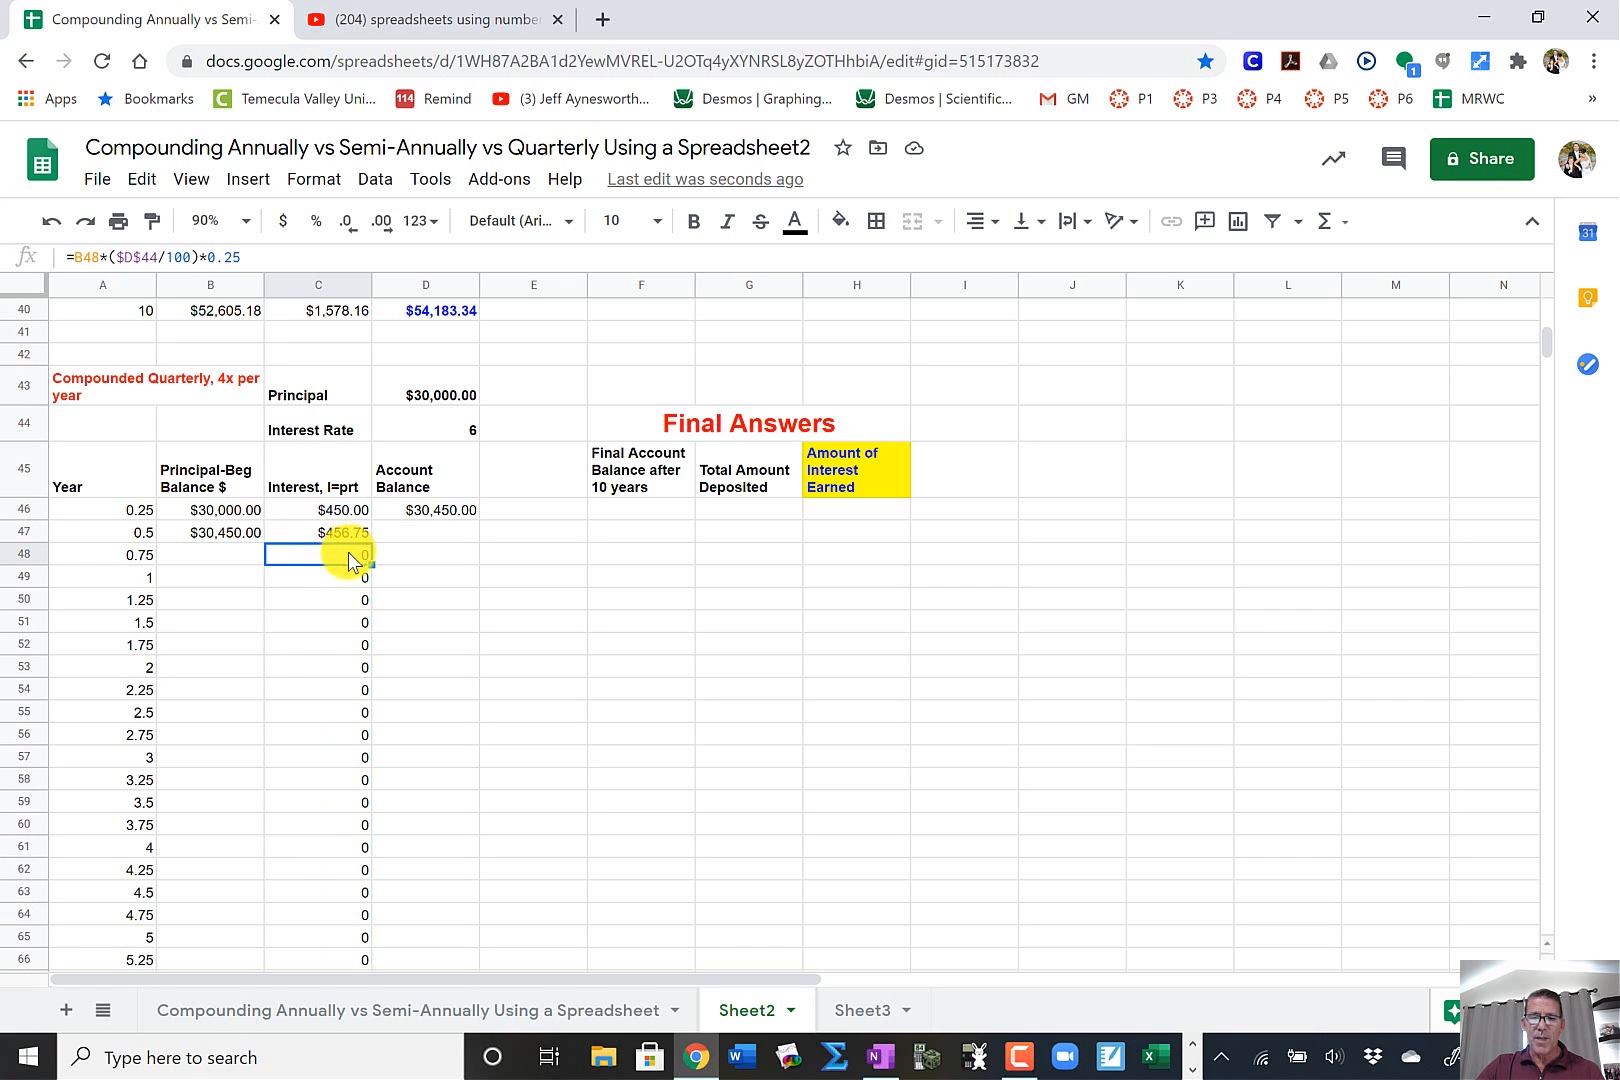
click(224, 556)
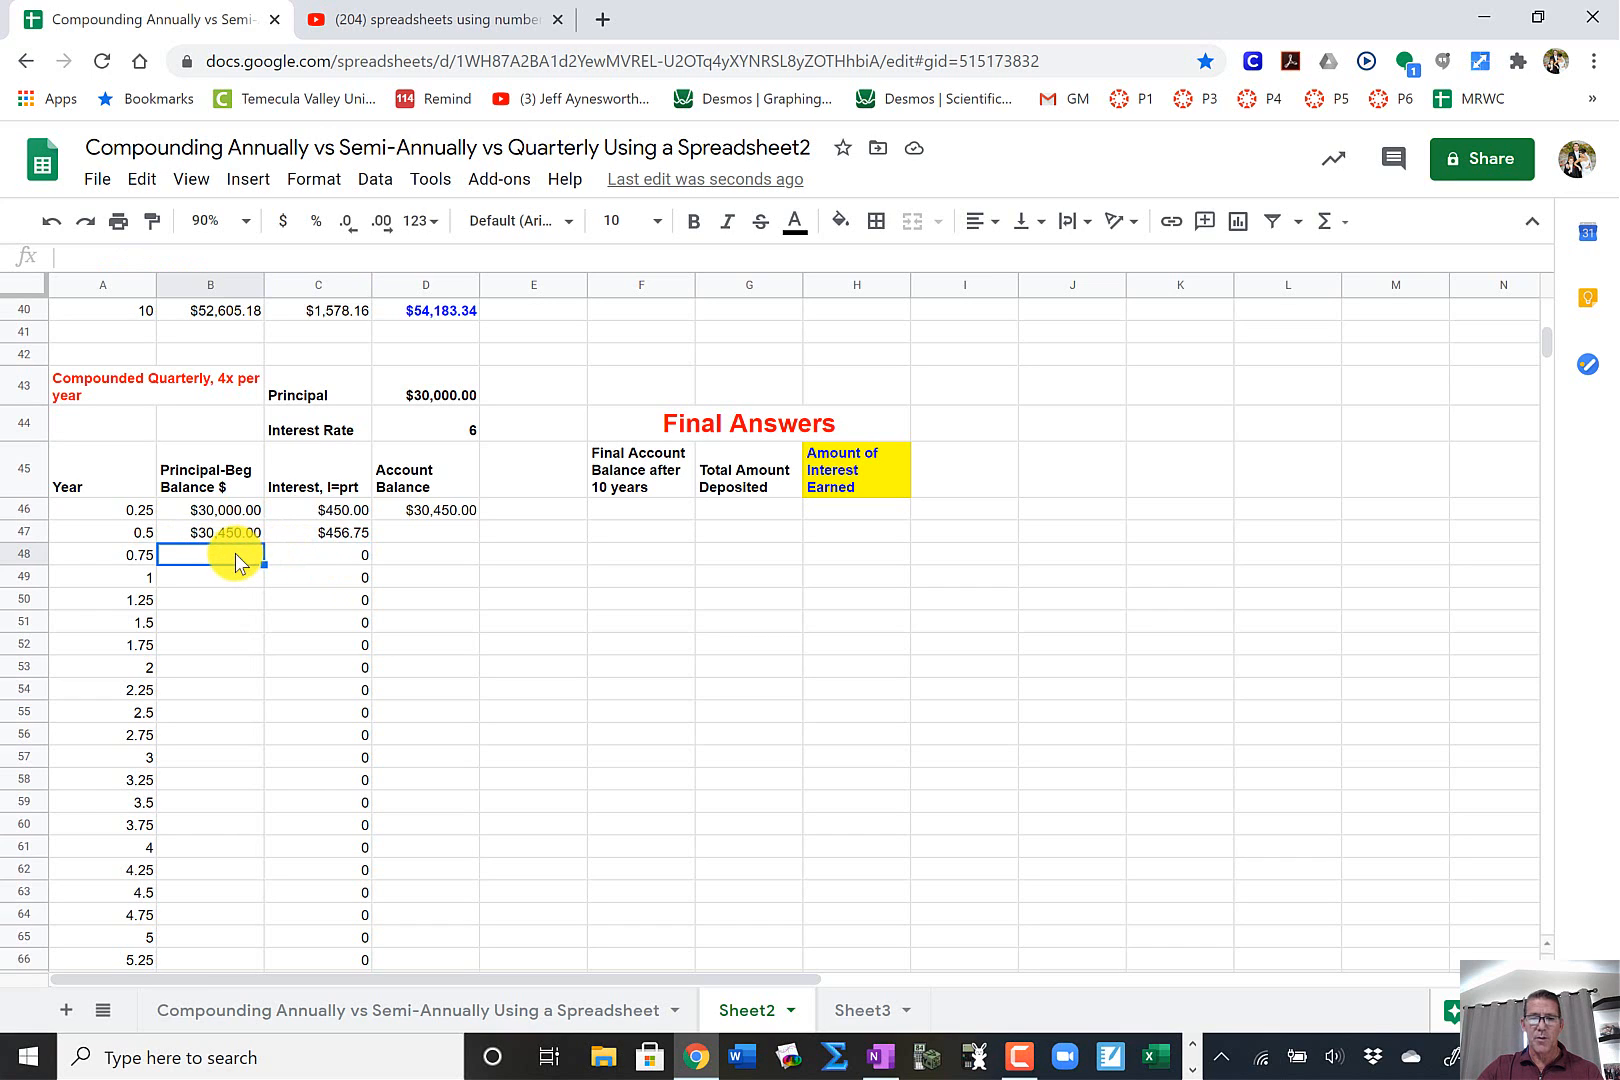
click(313, 555)
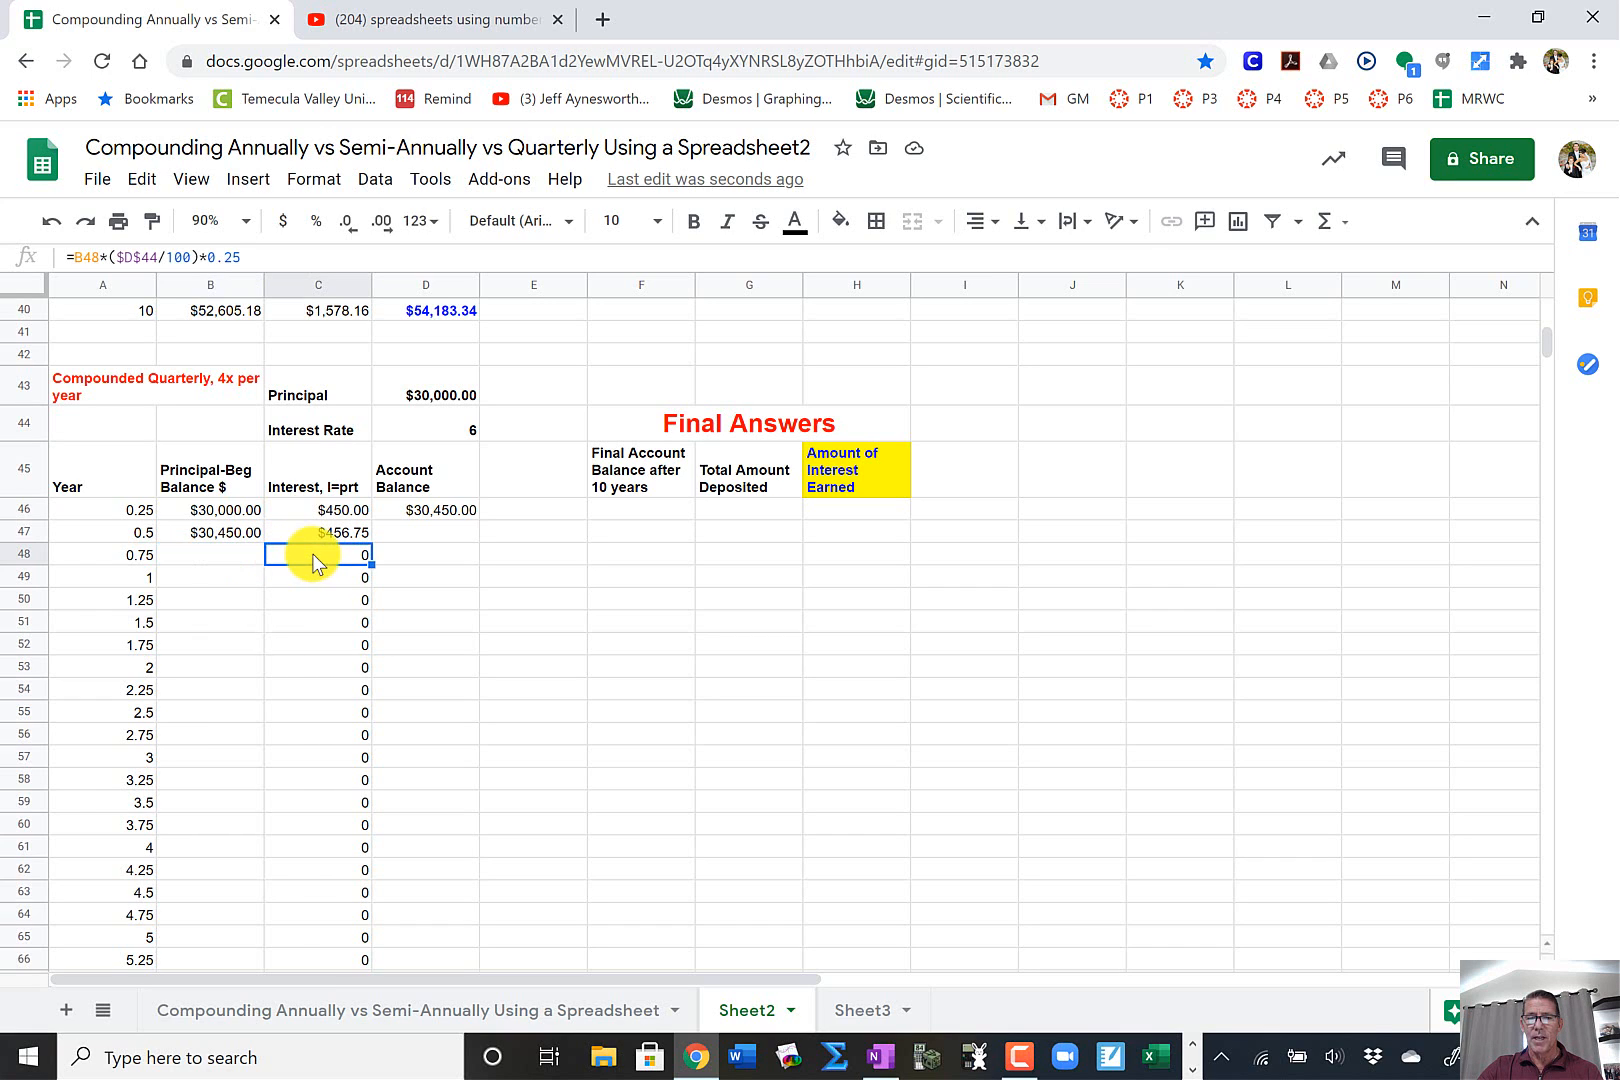
click(427, 556)
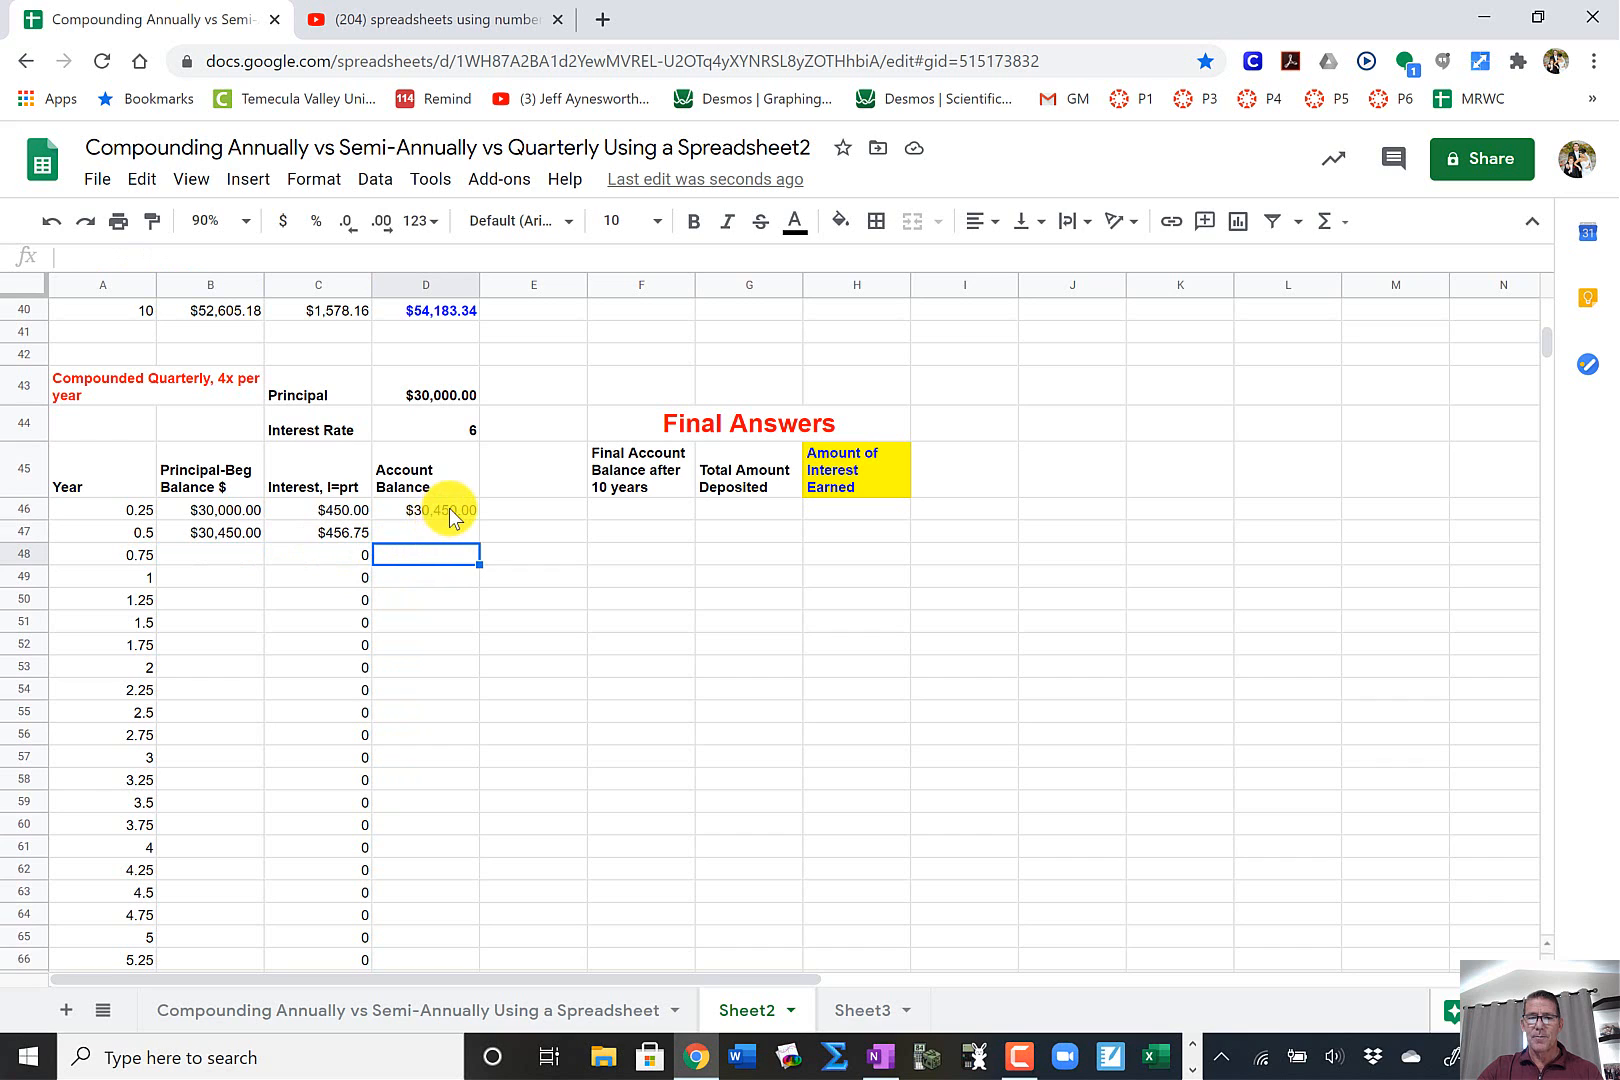
- Fill the account balance formula from D46 down the column to year 10 in D85
click(449, 508)
drag(479, 519, 446, 806)
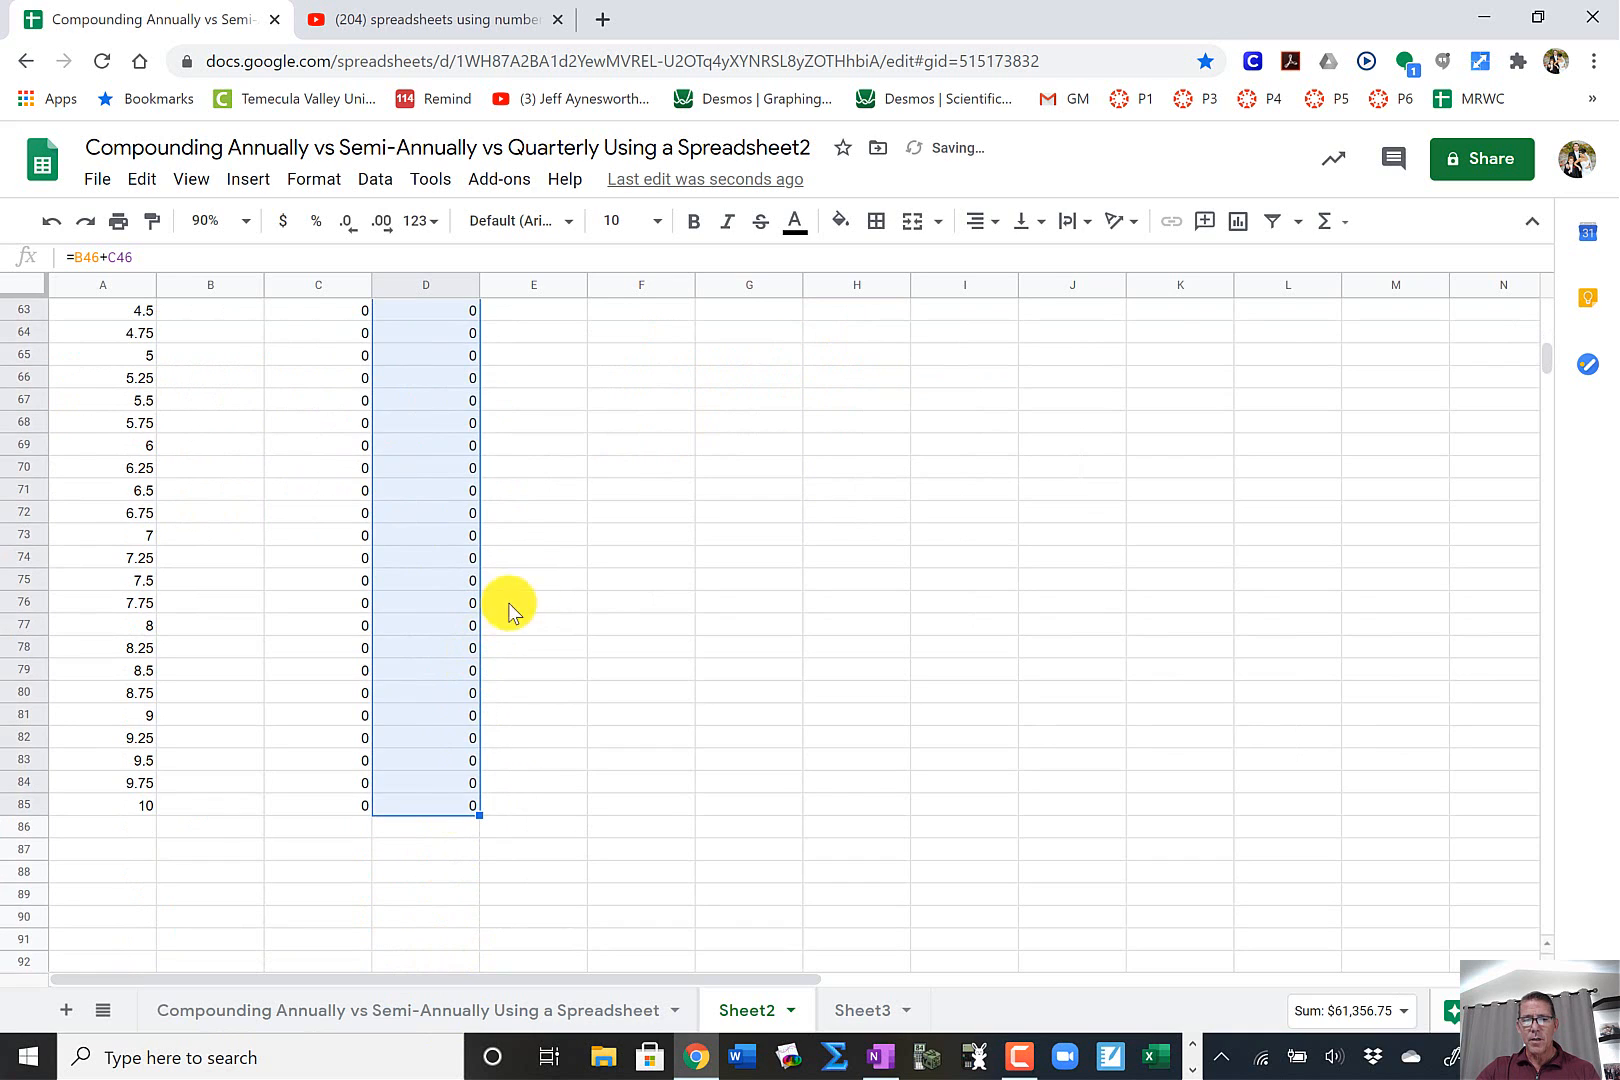
click(544, 556)
scroll(538, 545, up, 10)
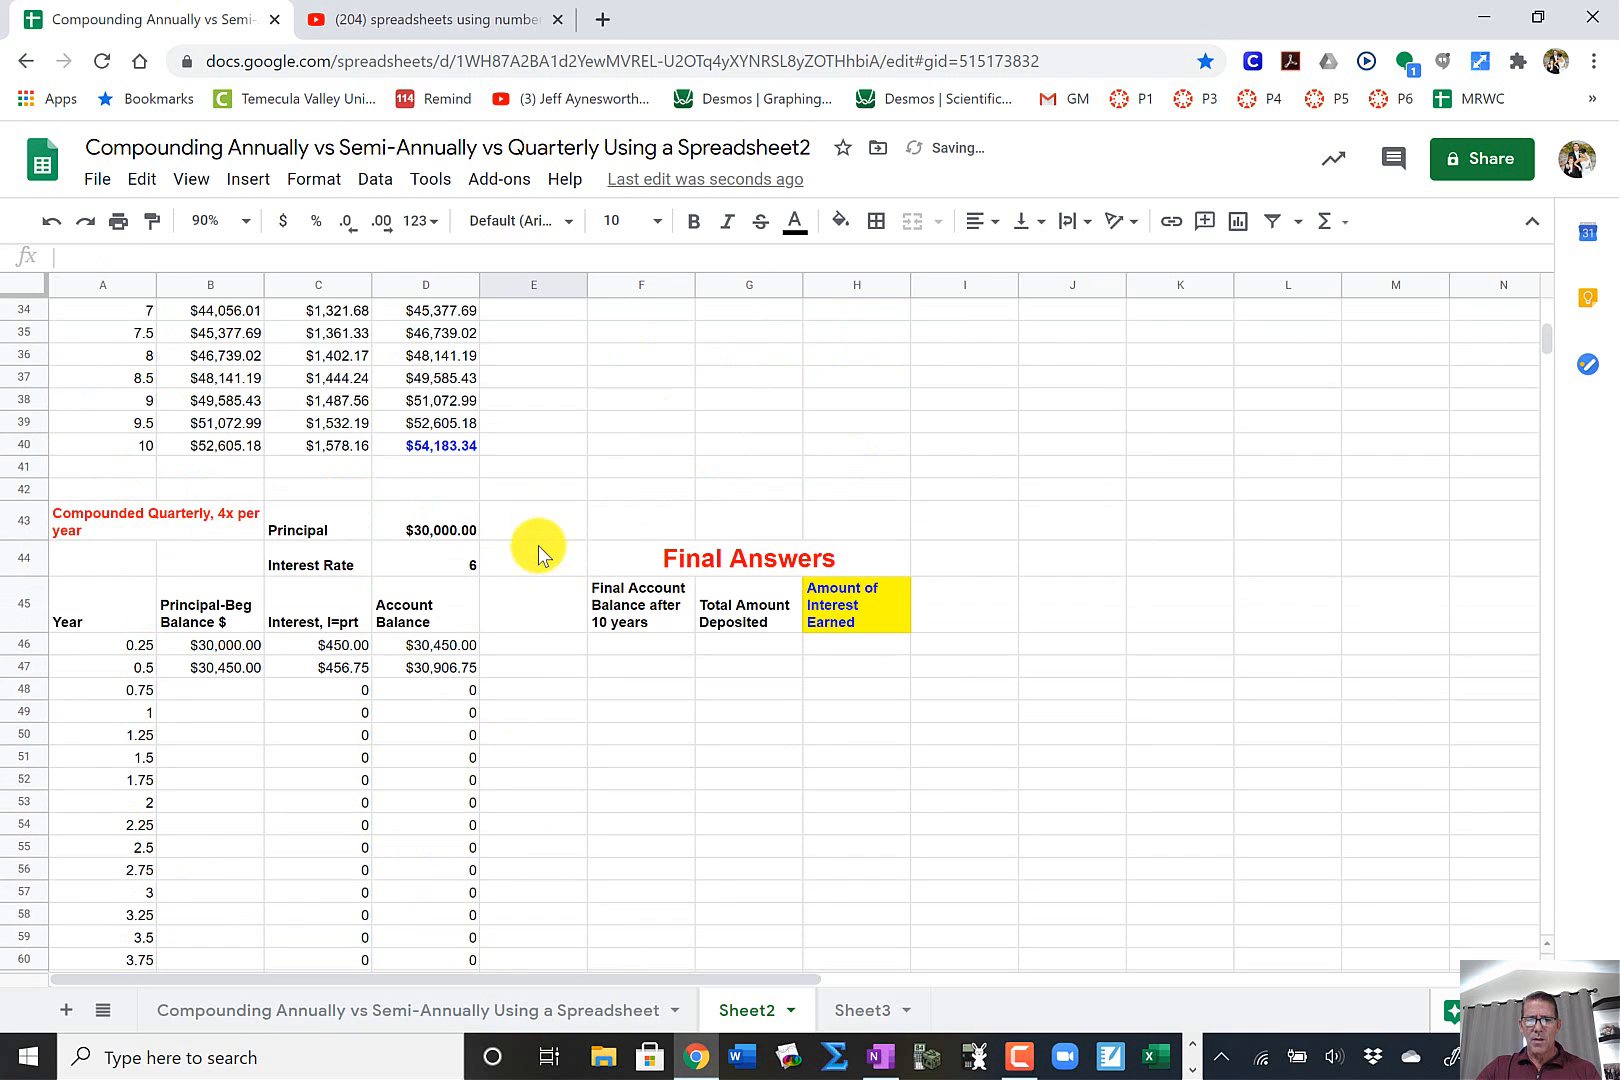
- Examine the beginning balance, interest and account balance cells in rows 47 and 48 to see how their formulas depend on each other
click(451, 664)
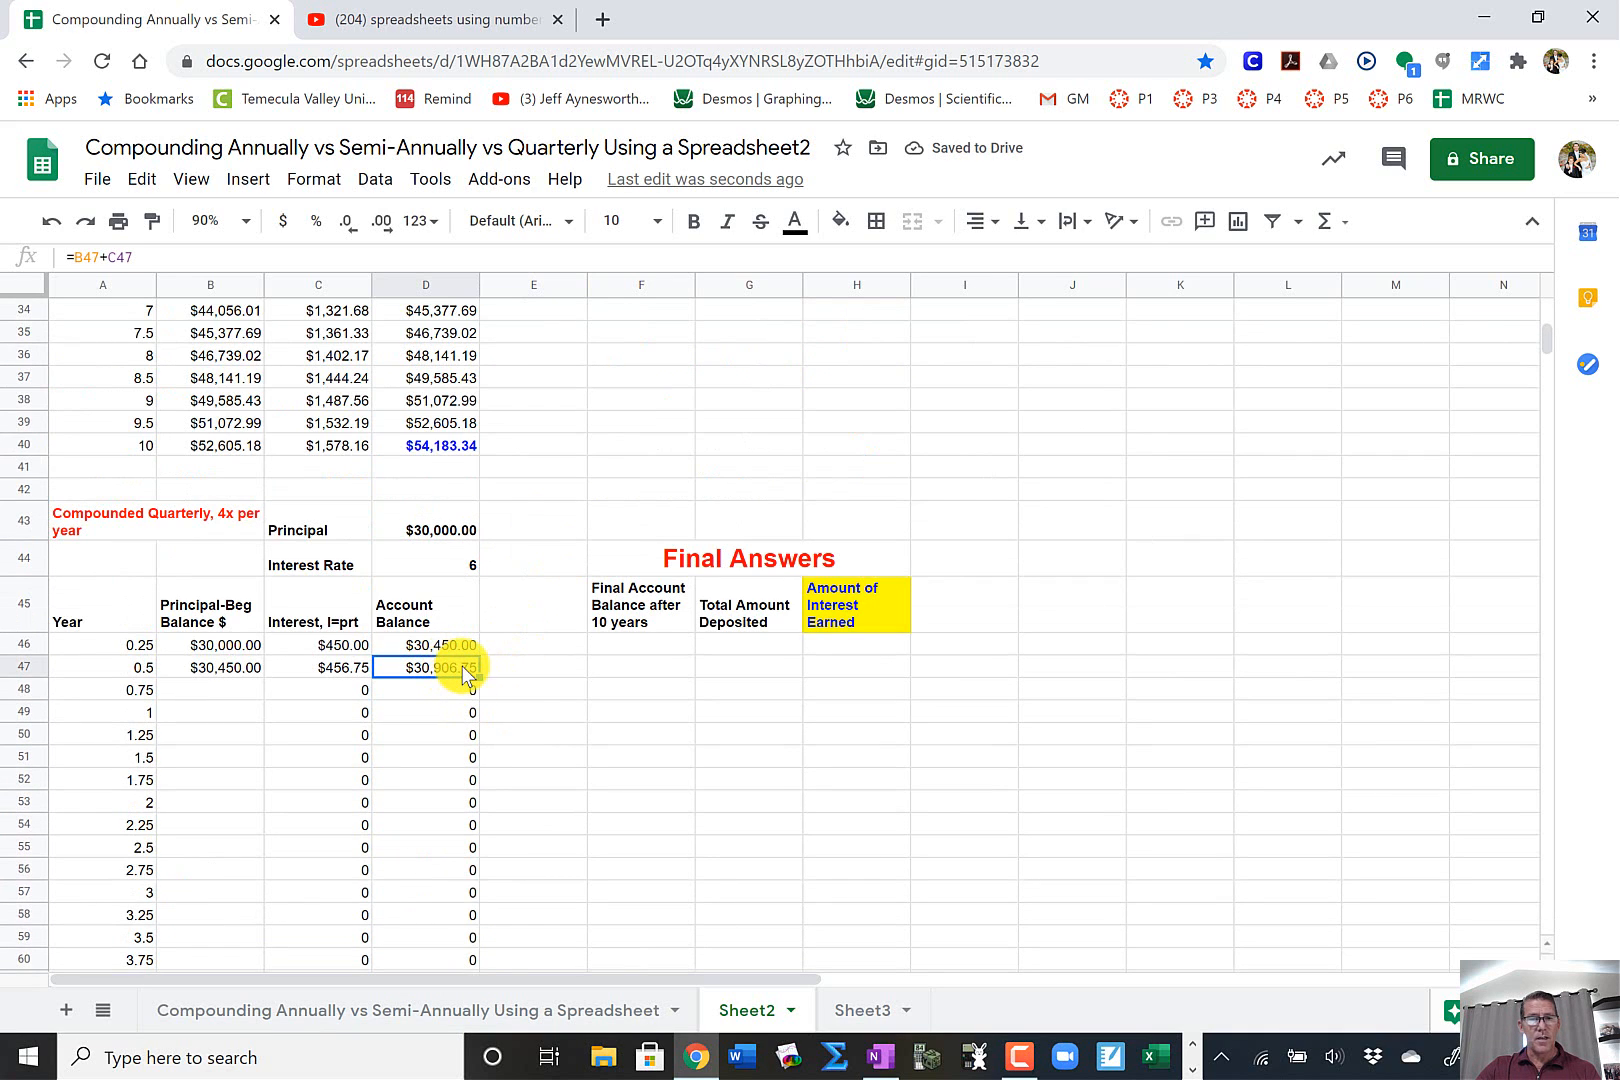
click(207, 675)
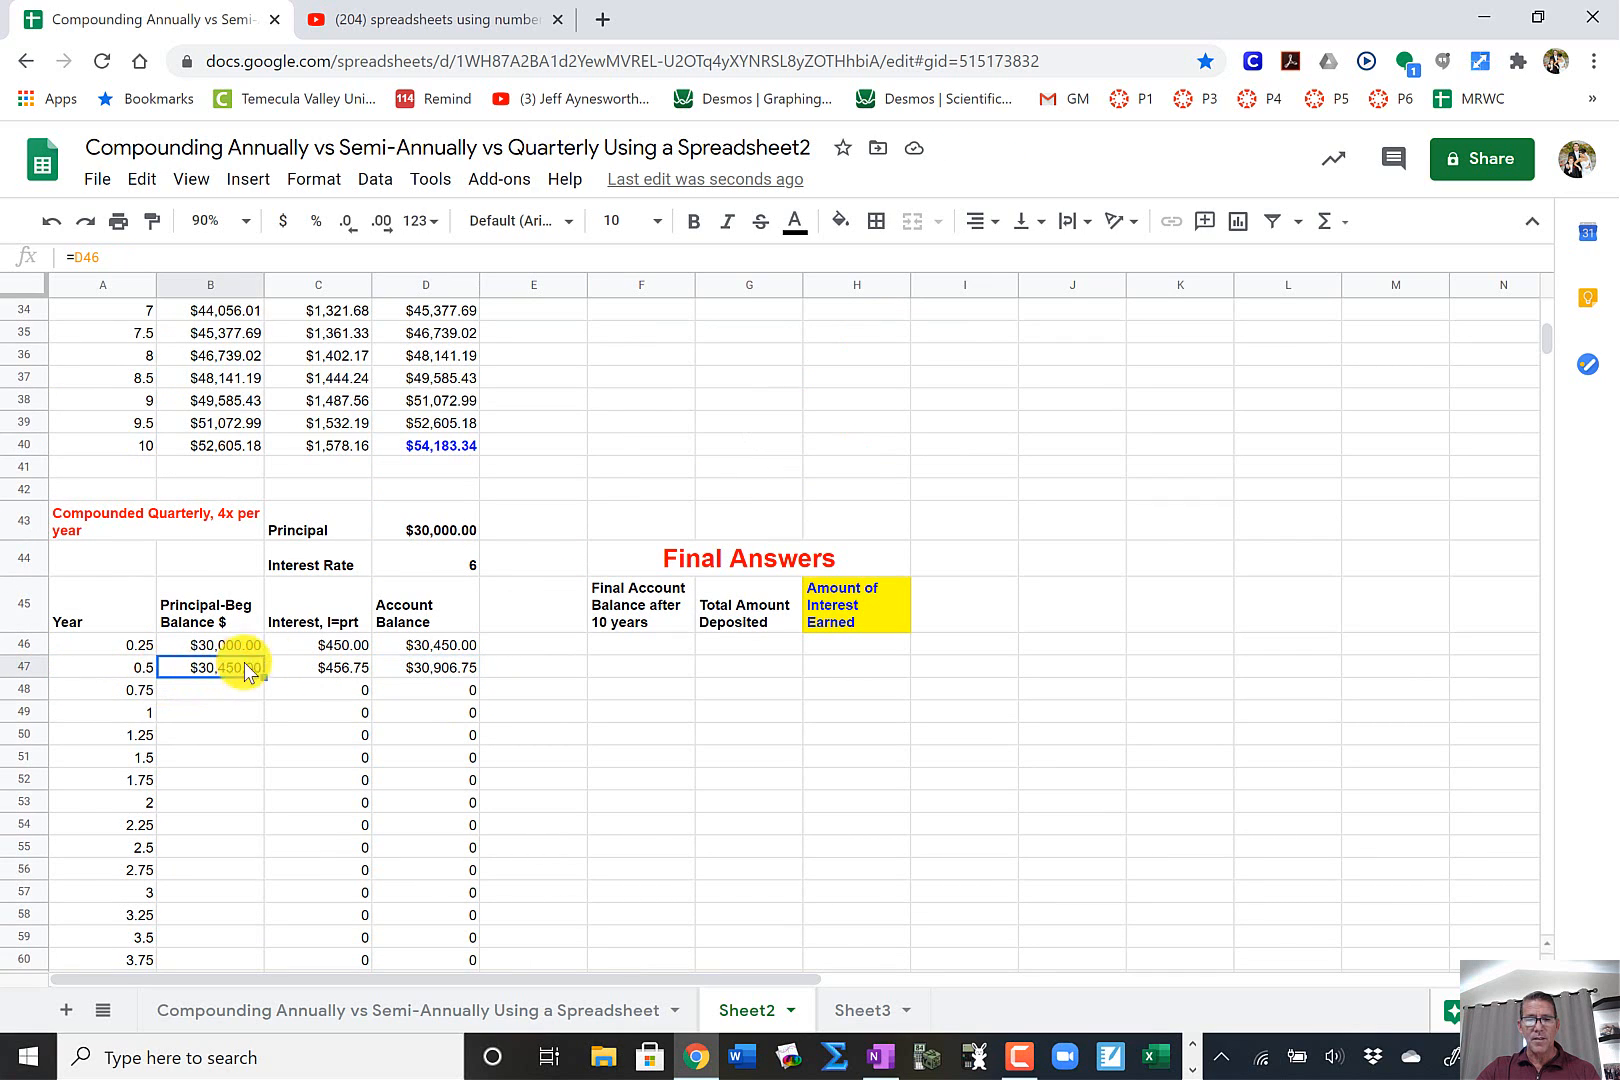
click(335, 668)
click(427, 670)
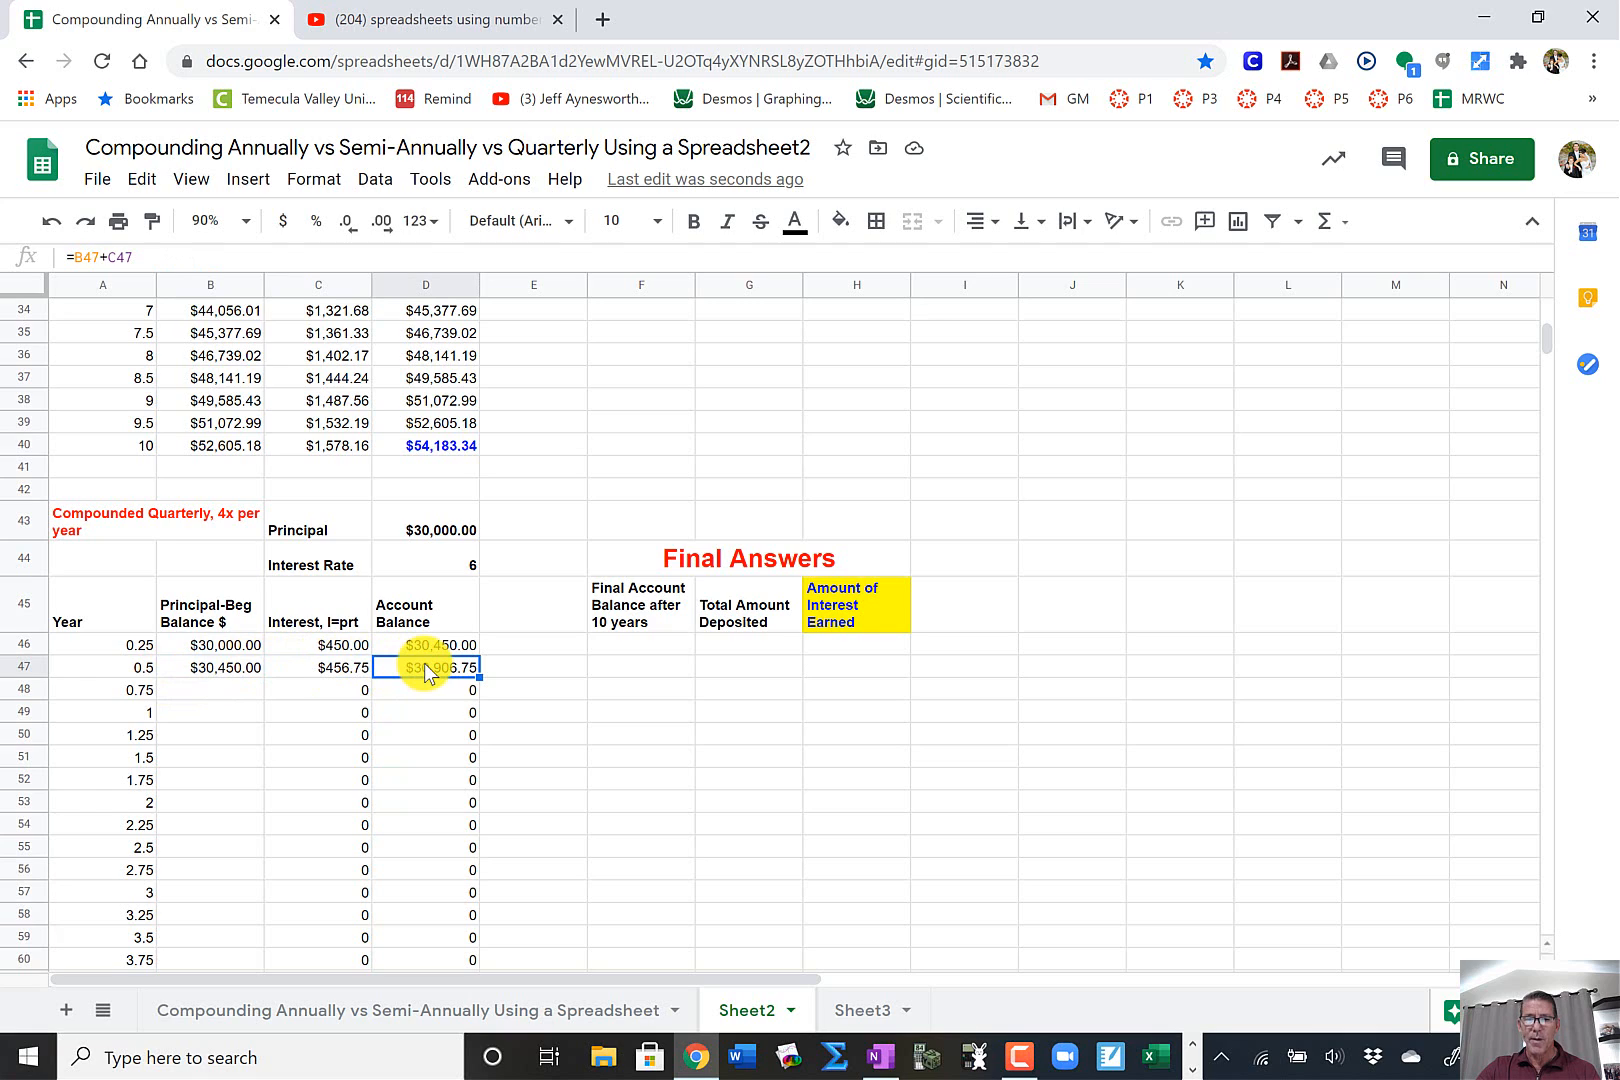
click(450, 688)
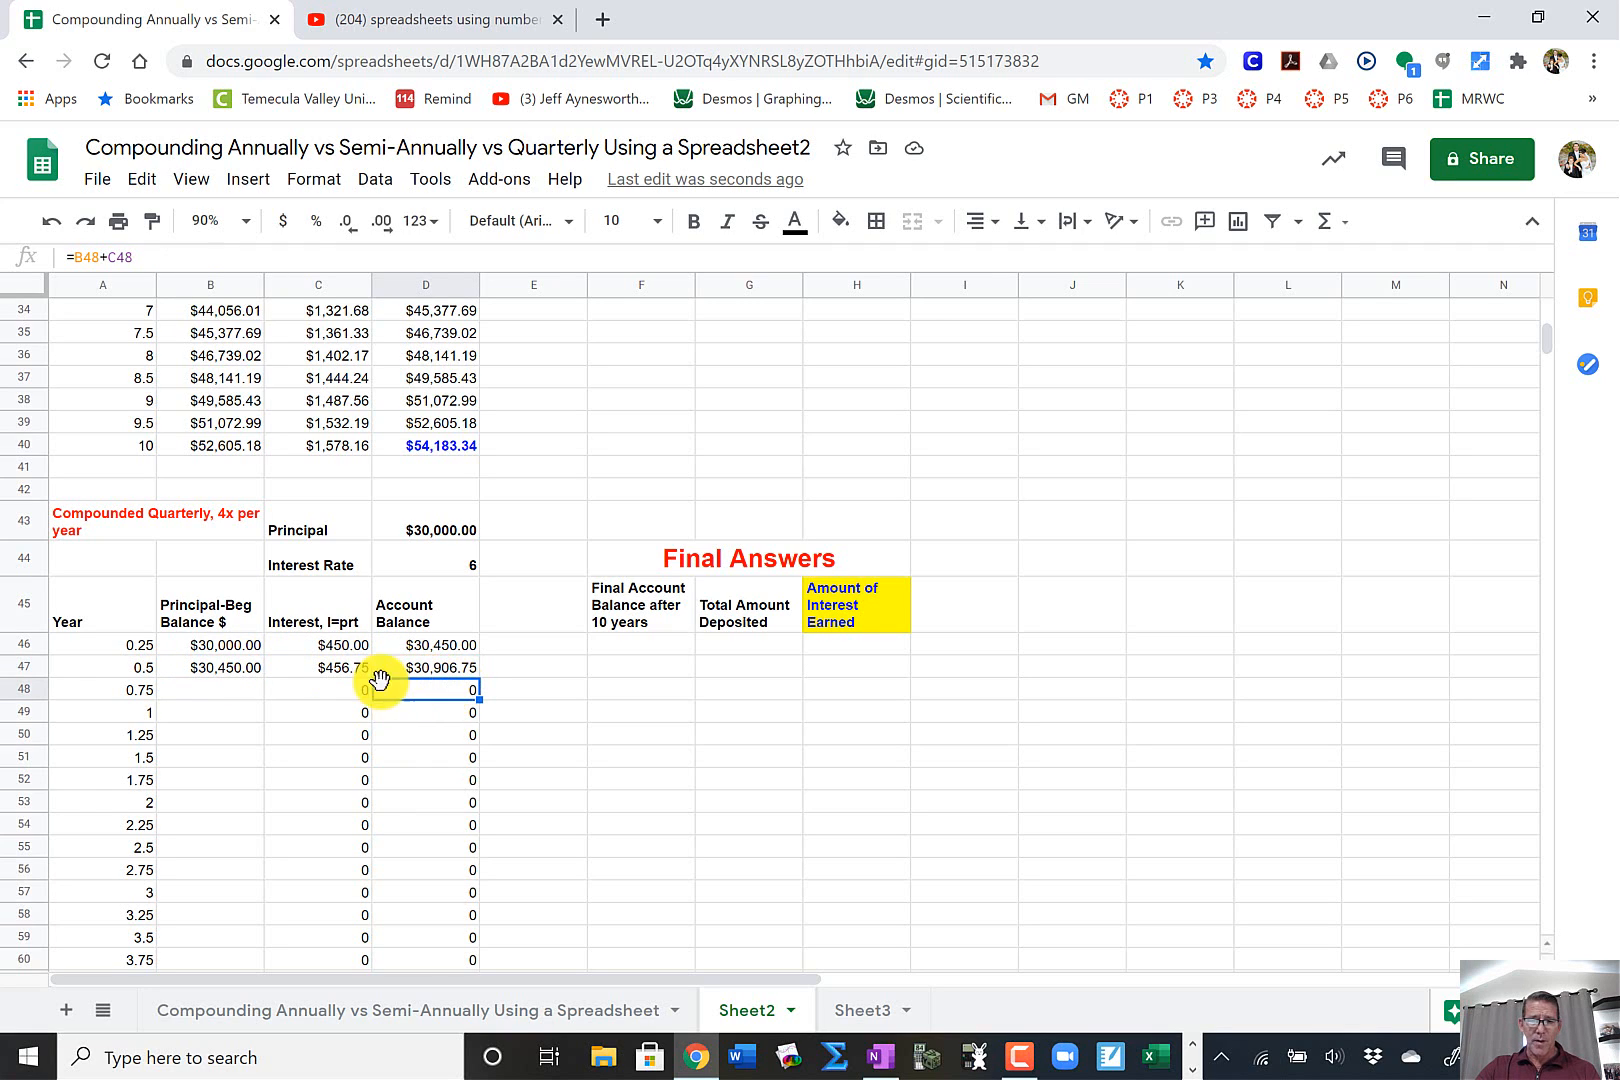
click(222, 692)
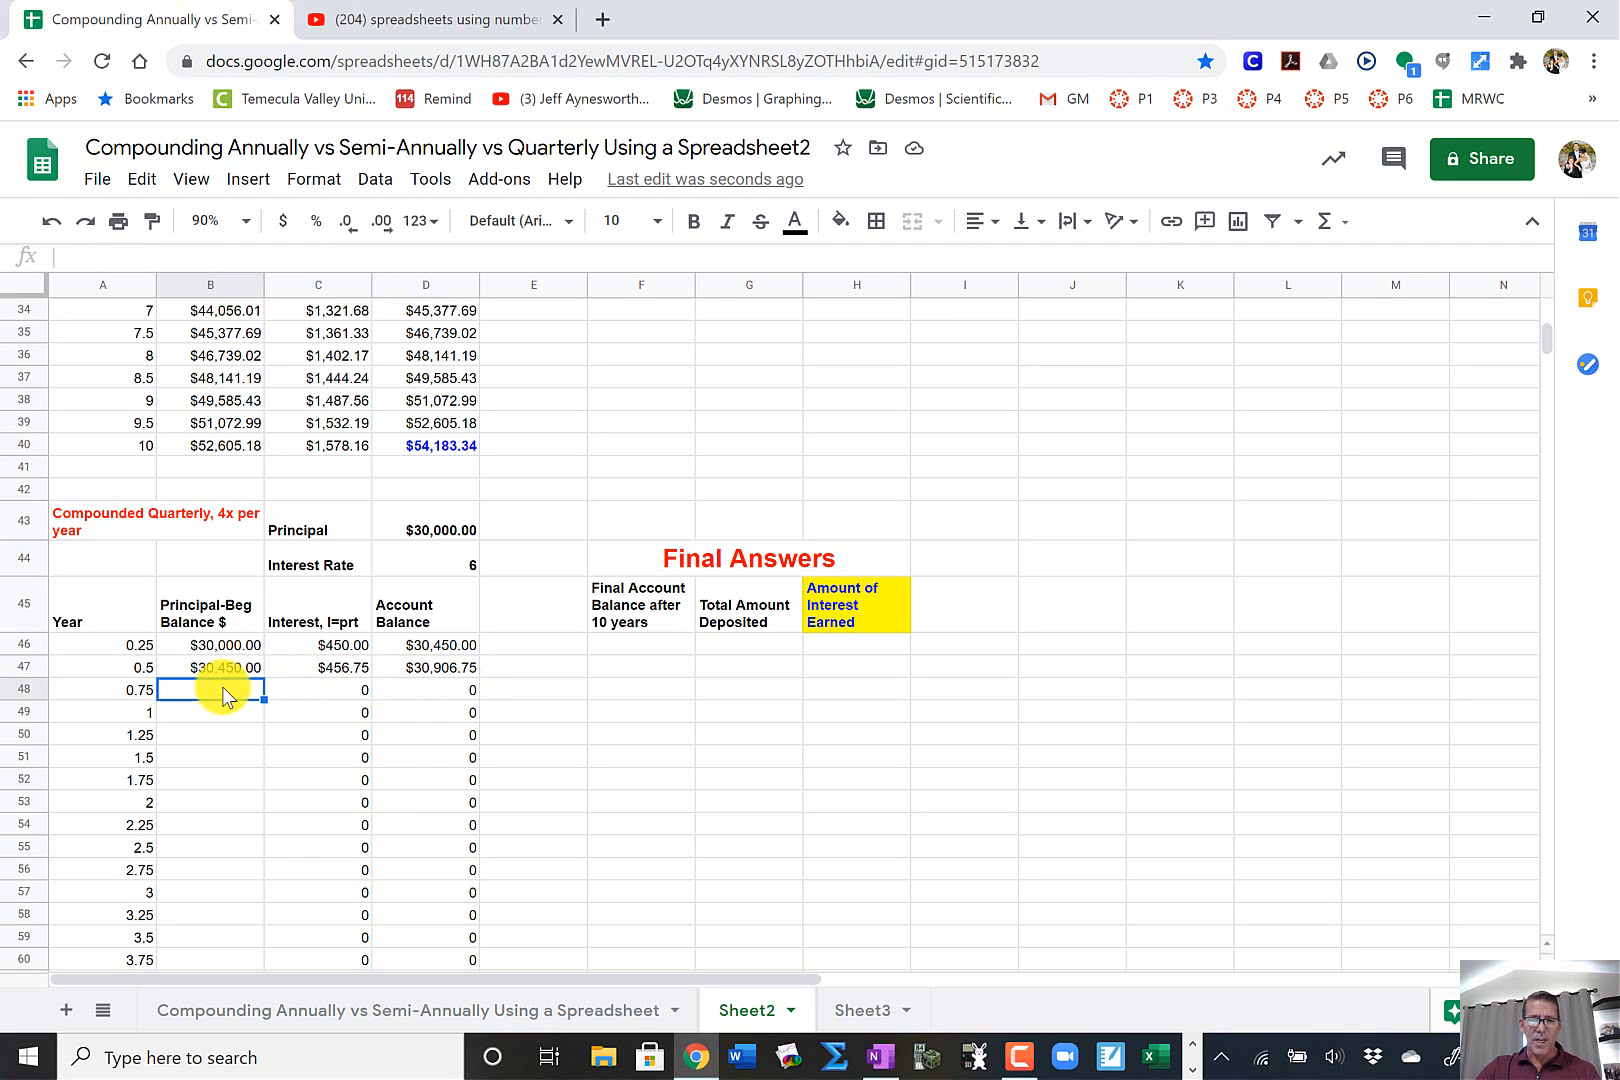
click(352, 694)
click(442, 687)
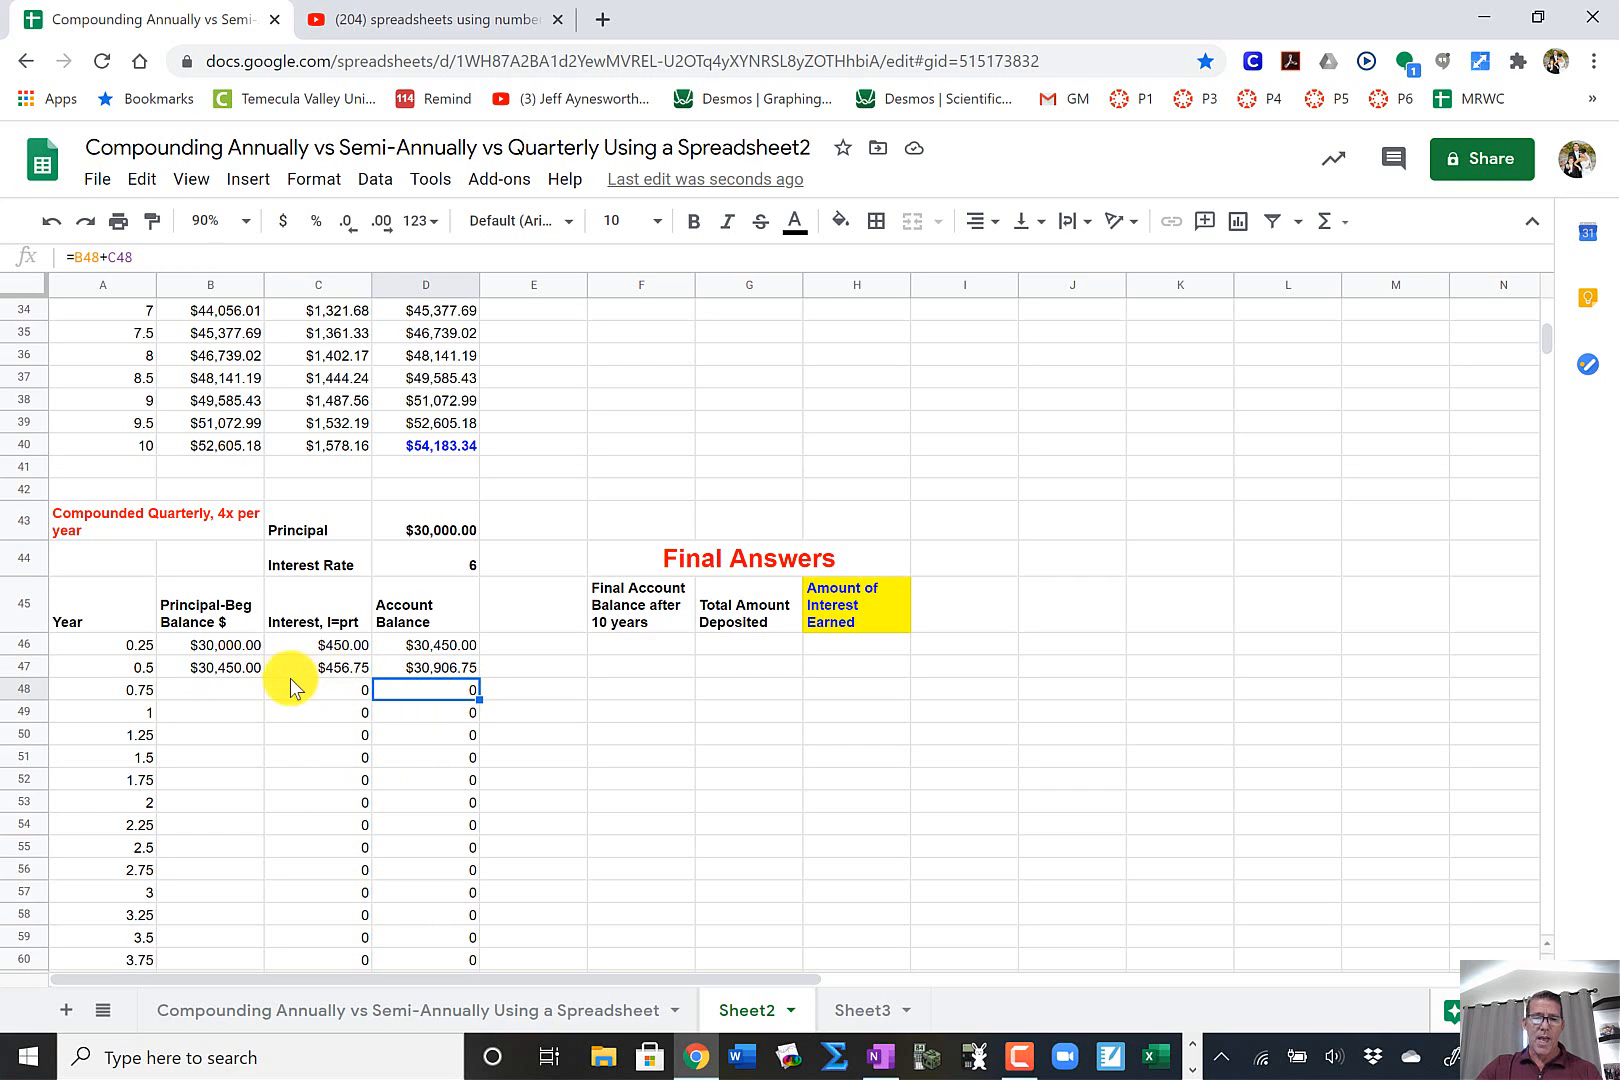
- Fill the beginning balance formula from B47 down the column to year 10 in B85, and check the formula in D47
click(240, 675)
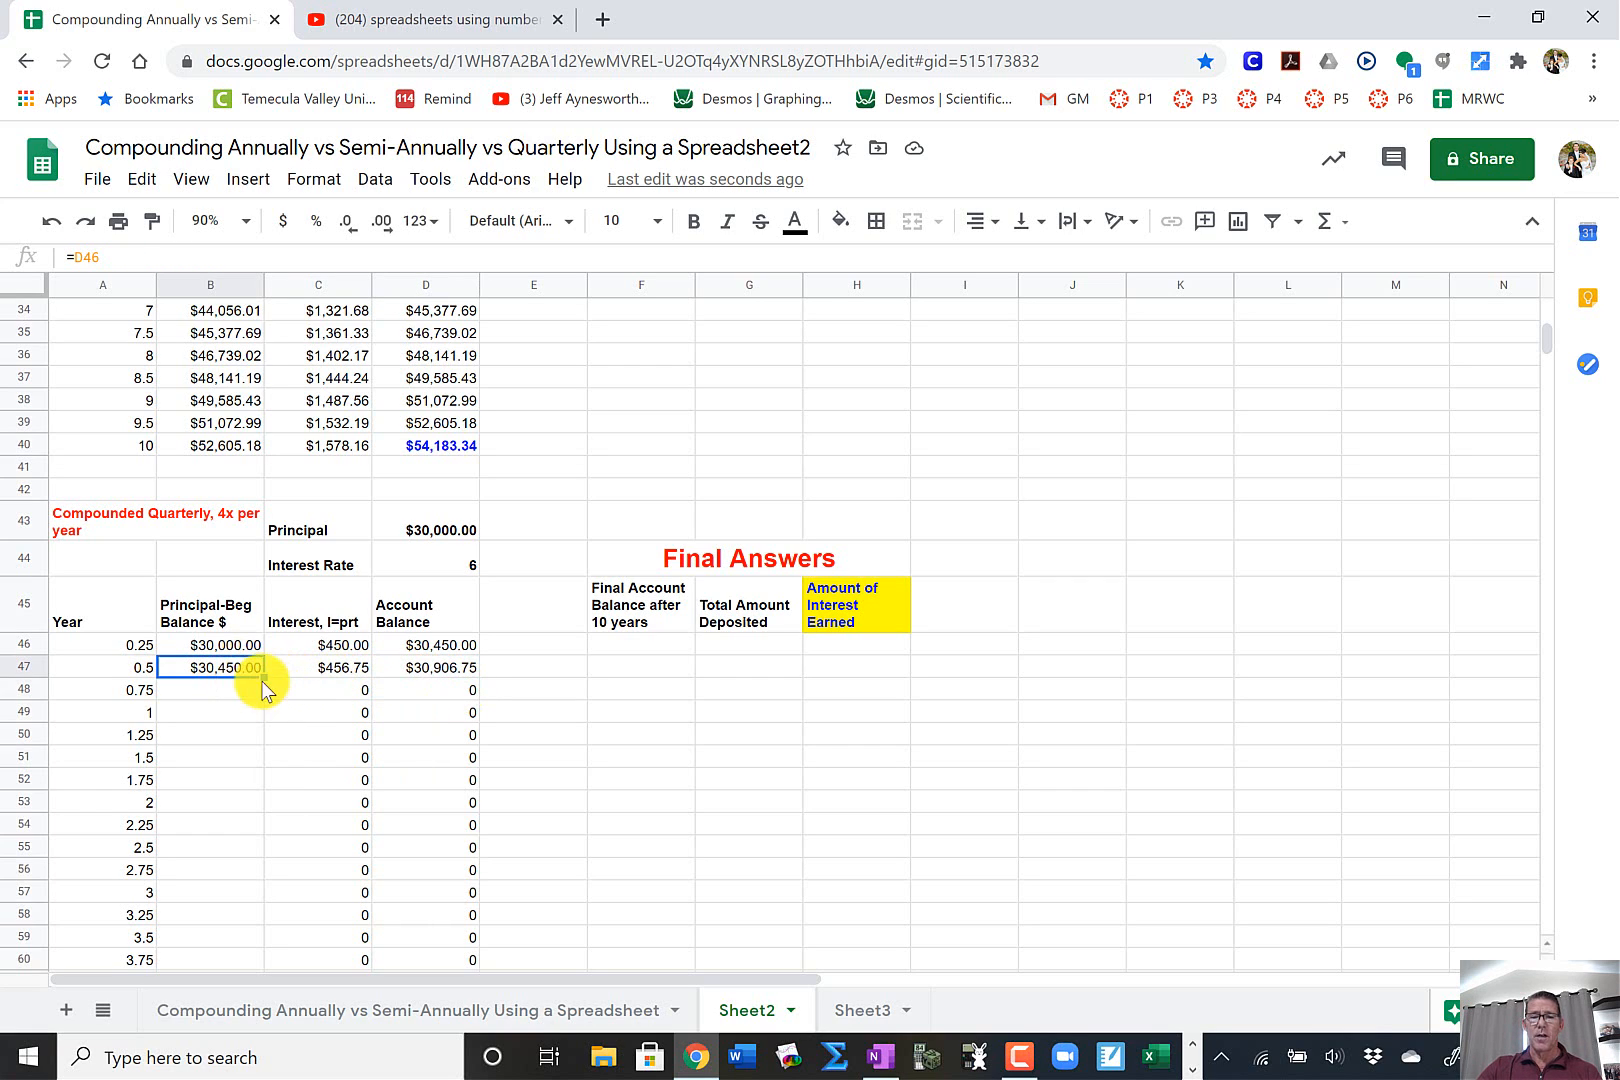
scroll(297, 710, down, 2)
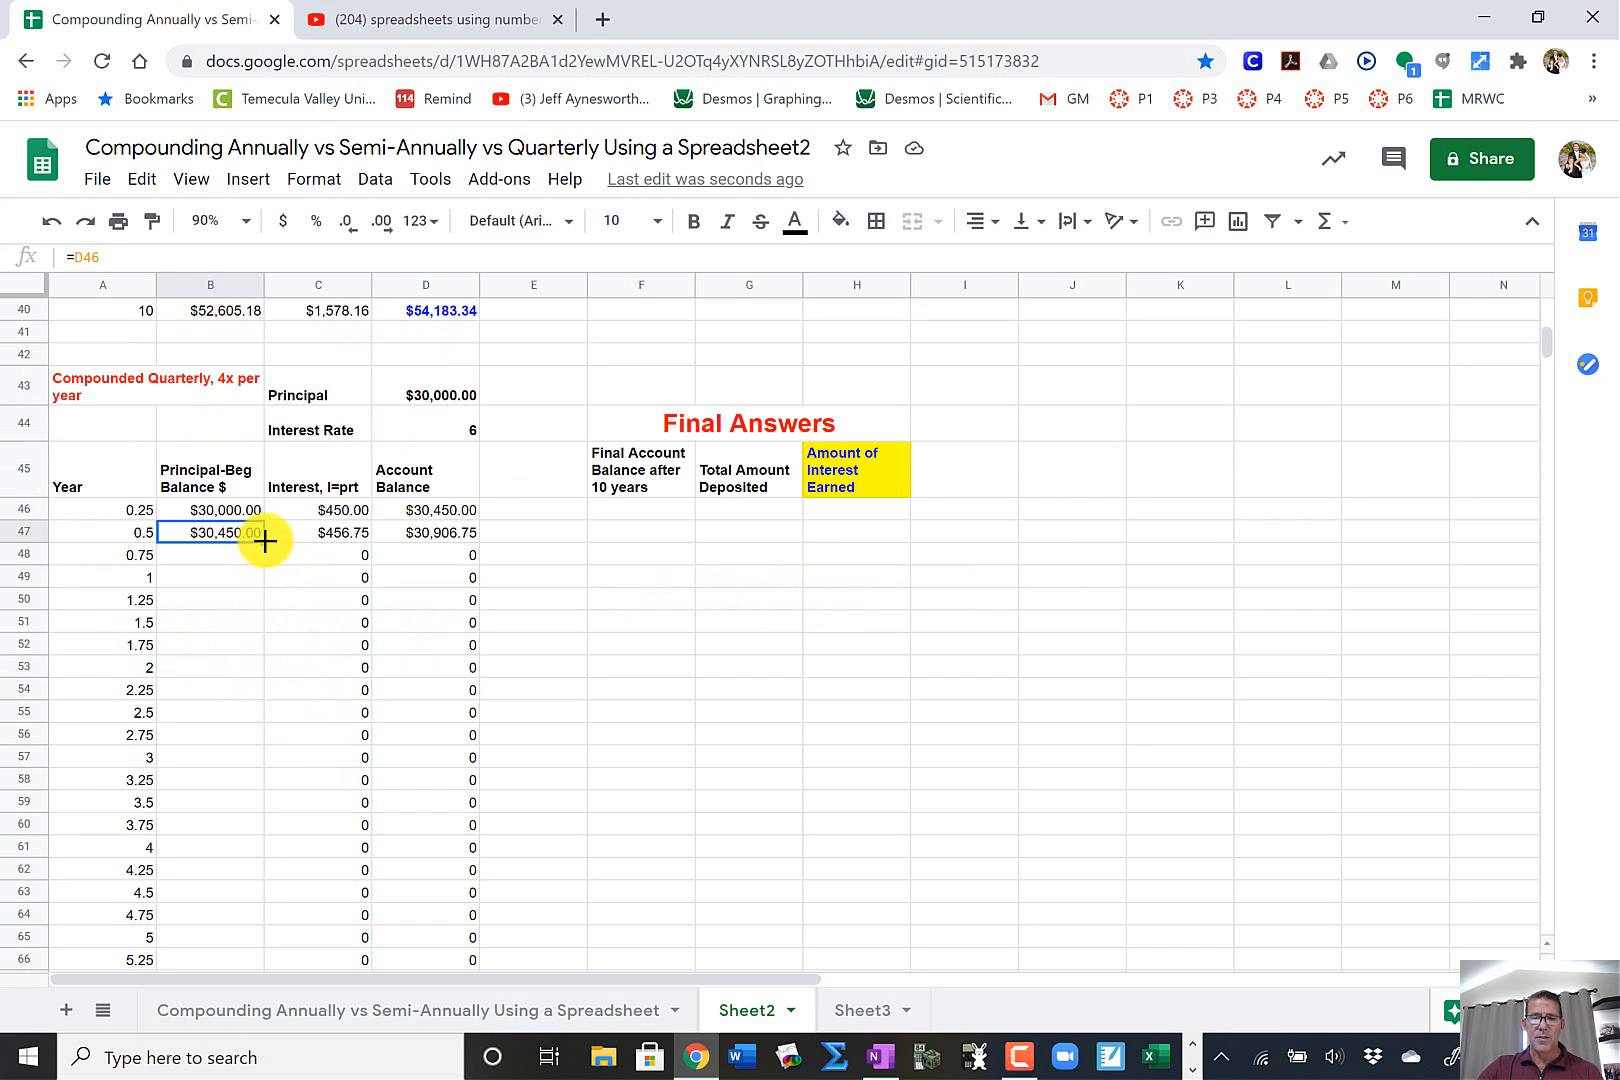
drag(265, 541, 256, 909)
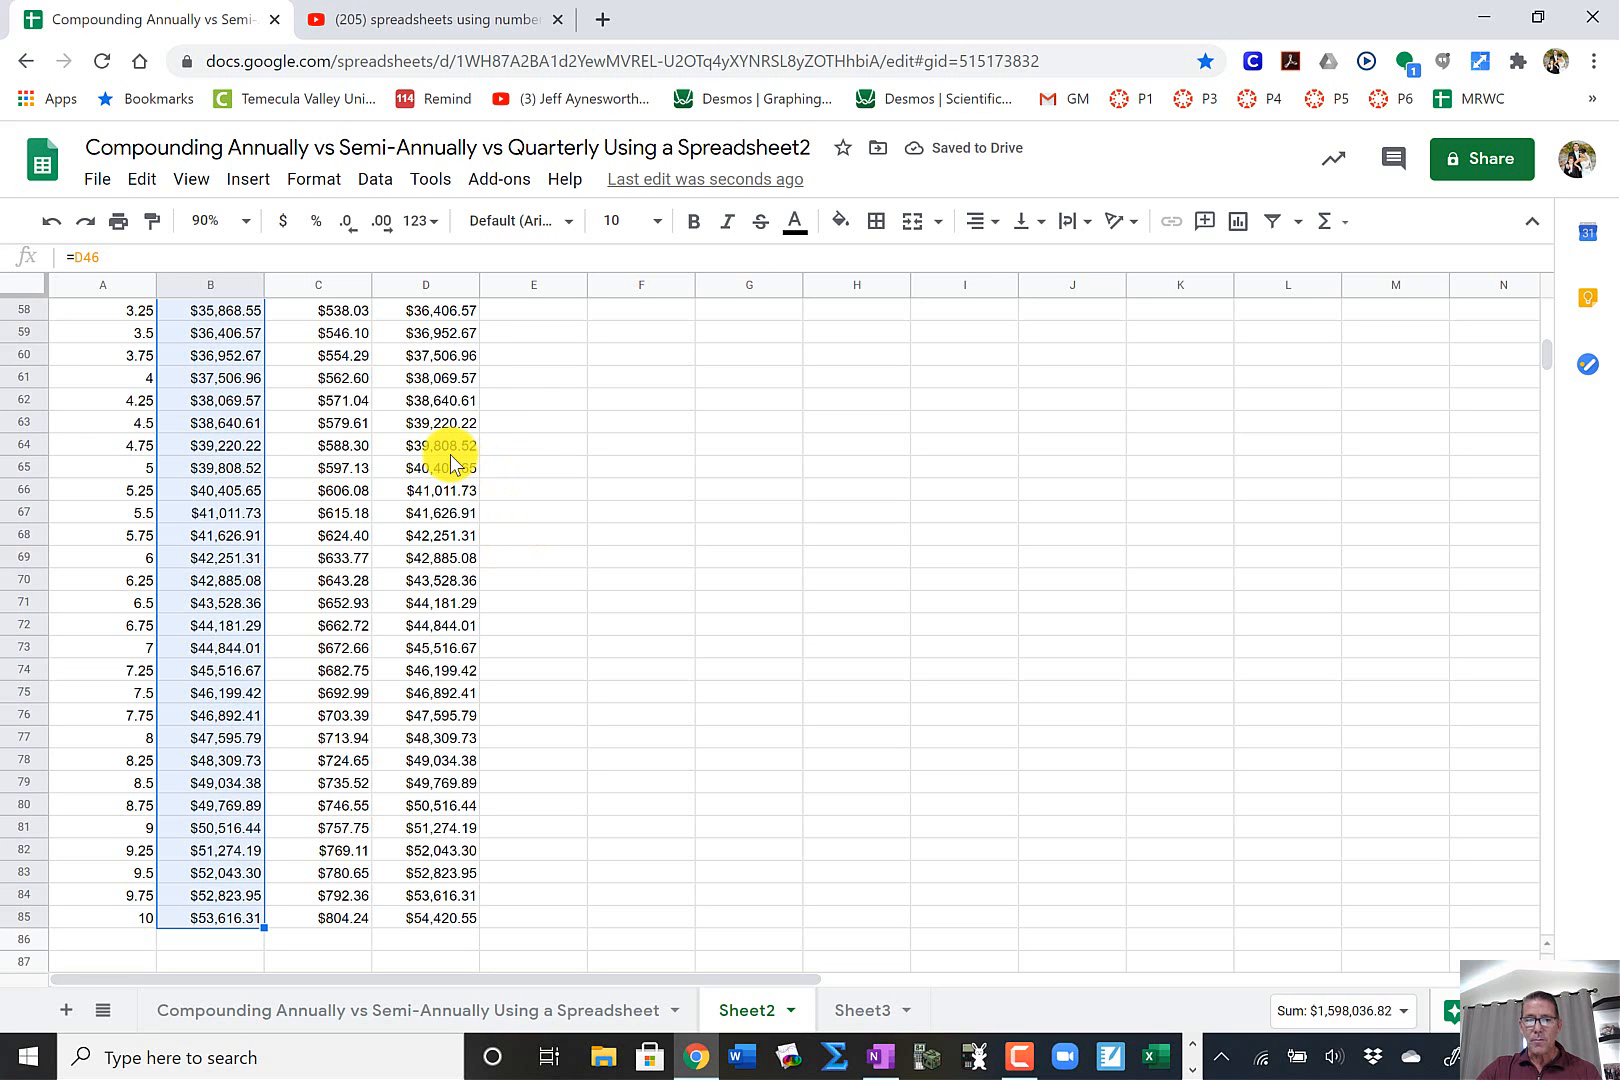
scroll(538, 410, up, 7)
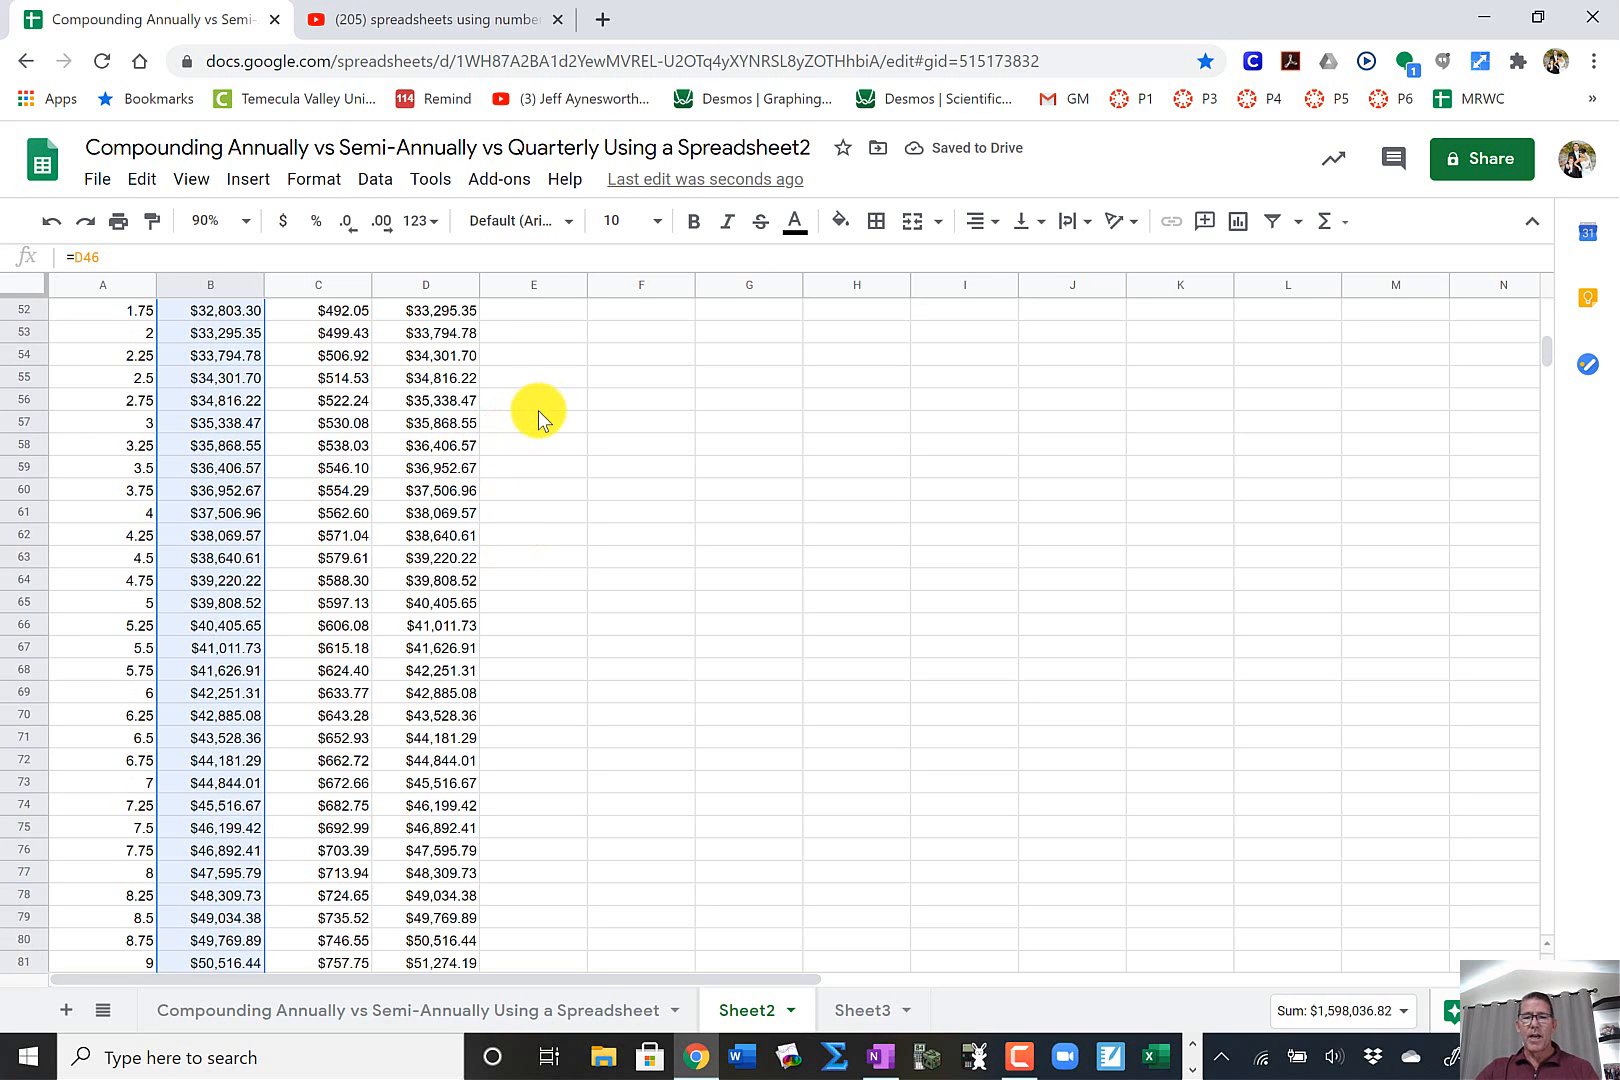
click(435, 601)
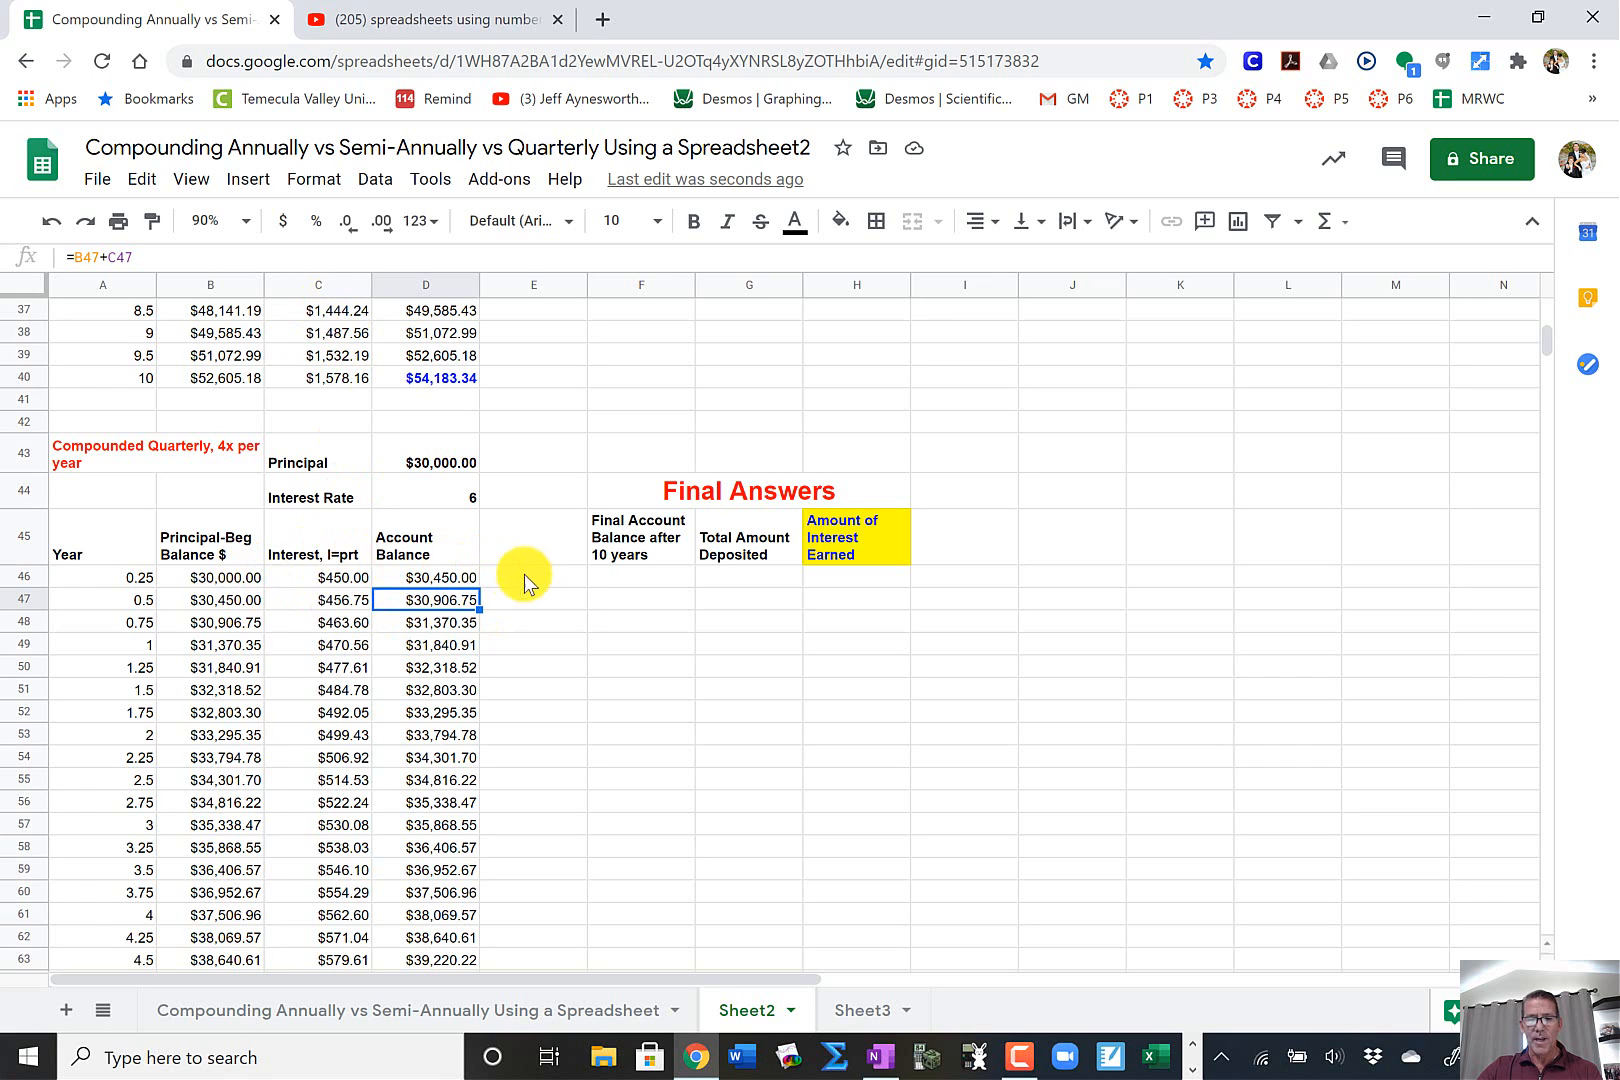
- Format the quarterly table and final answers range from B46 to H85 as currency
click(212, 585)
drag(212, 585, 864, 1015)
drag(857, 835, 866, 796)
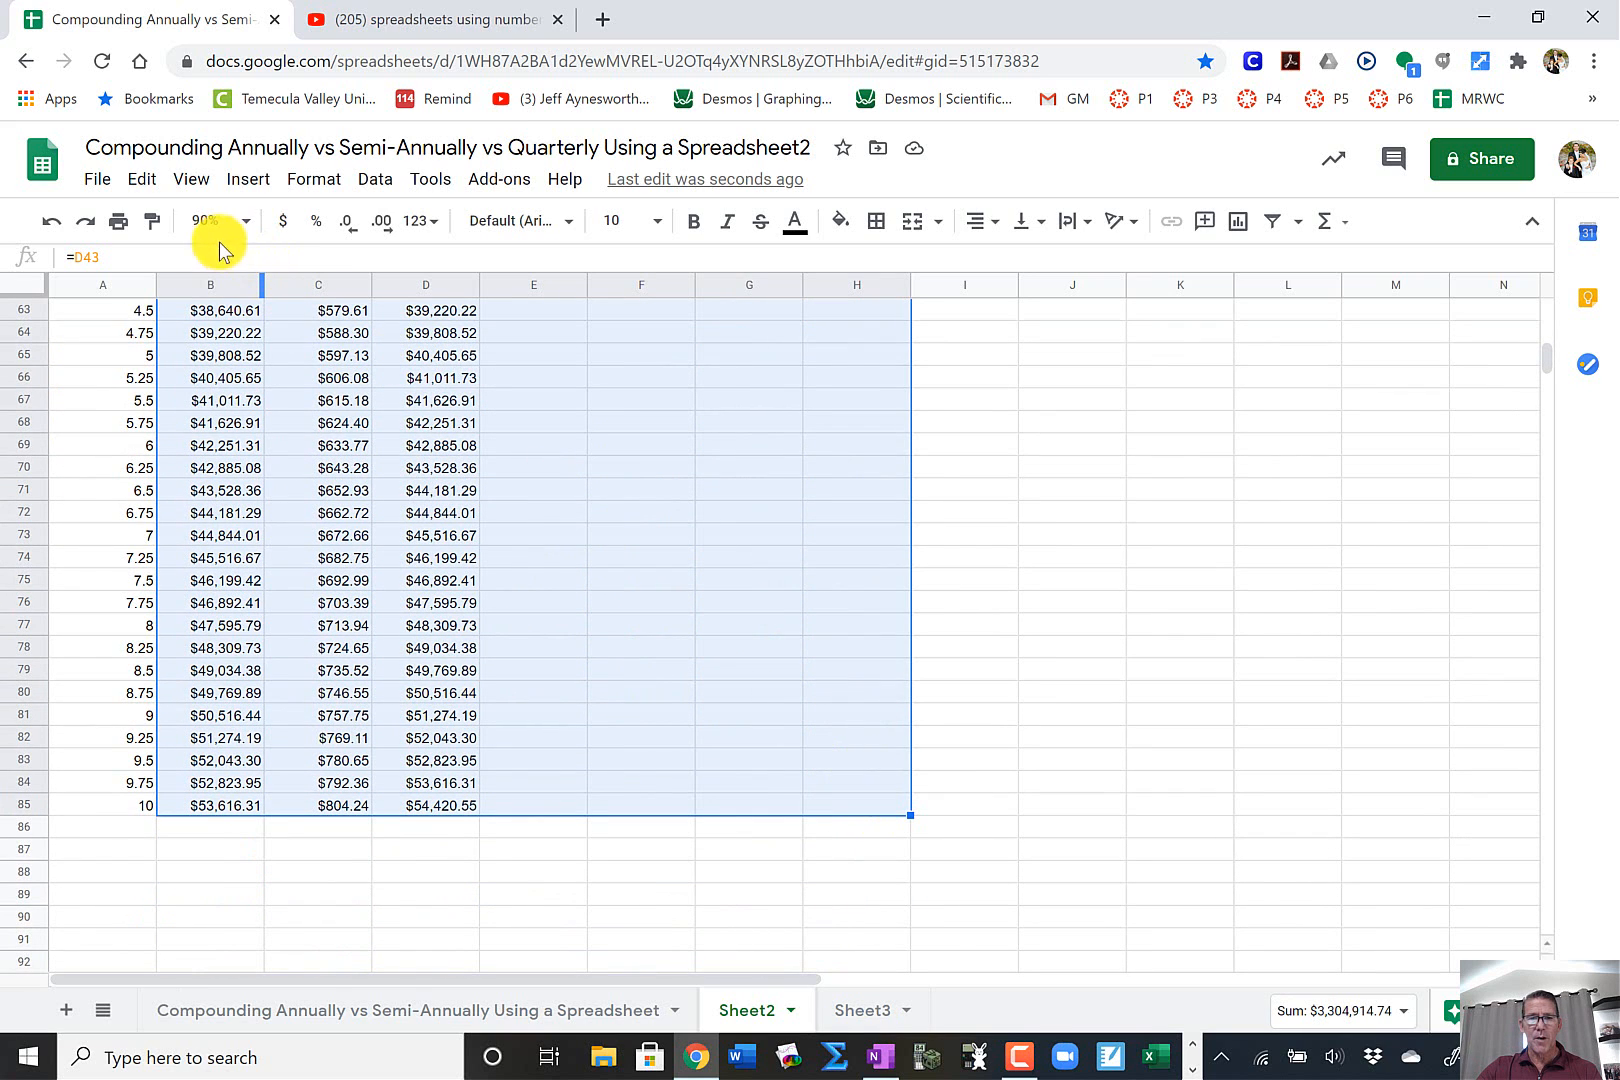
click(282, 228)
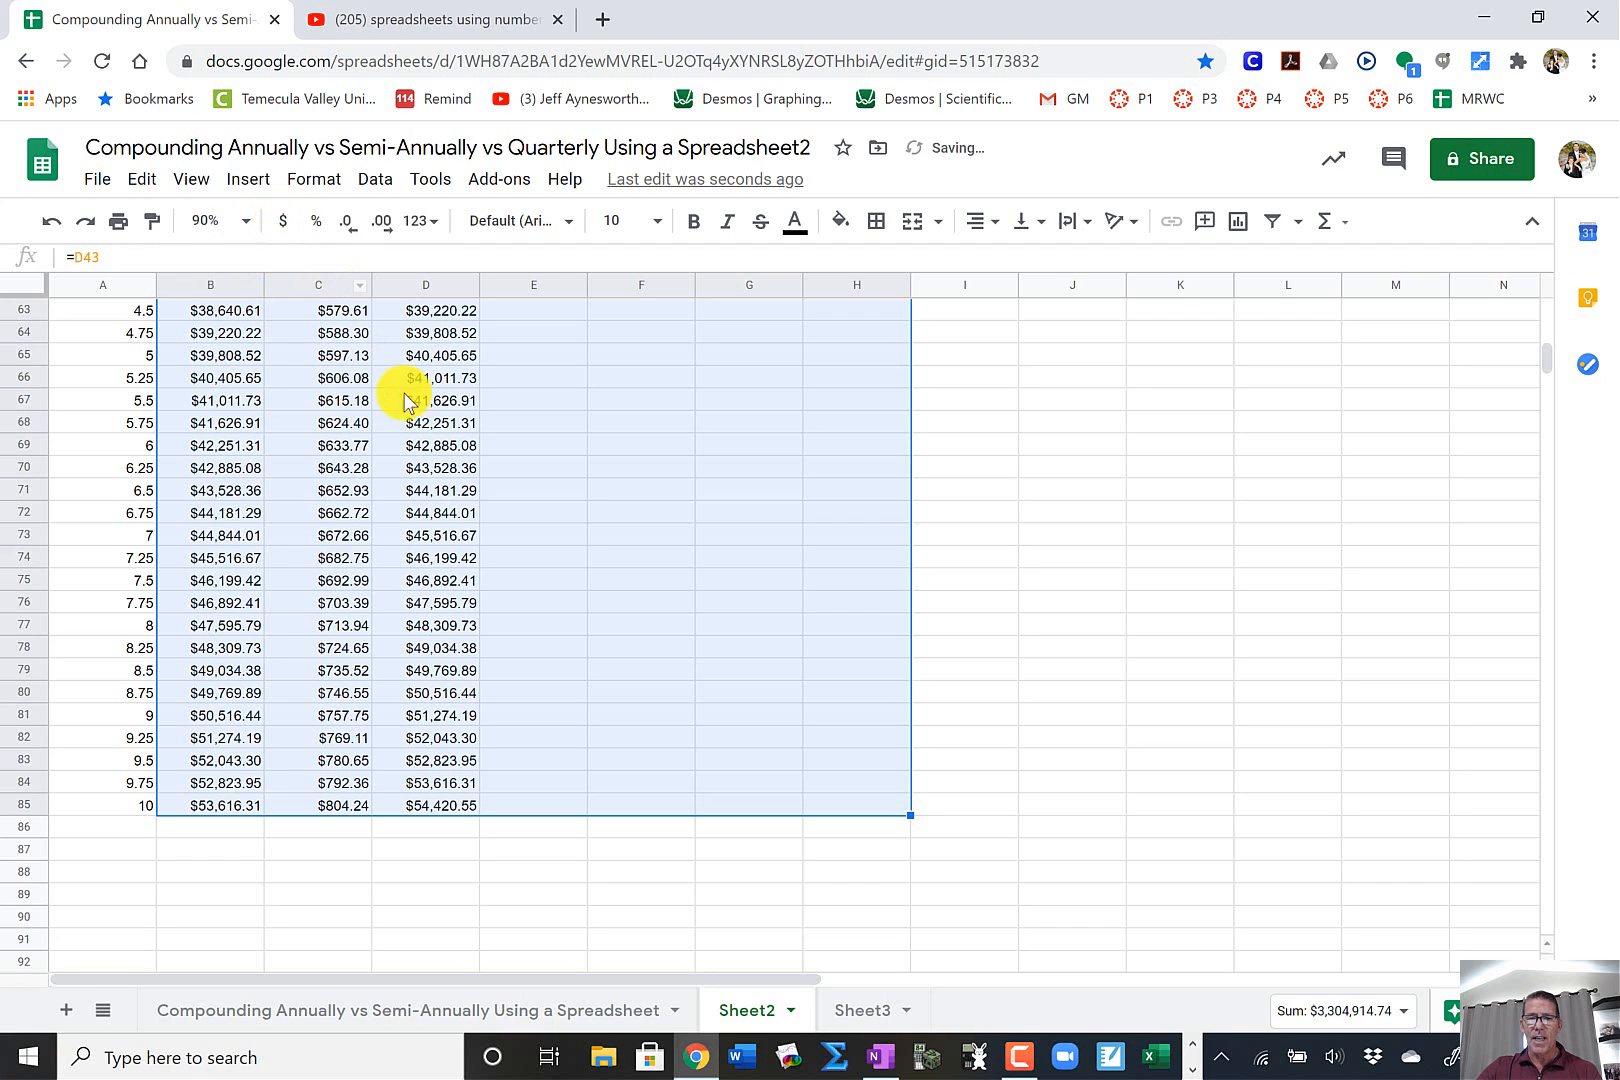
click(460, 403)
- Check the account balance formulas in D46 and D47 at the beginning of the quarterly table
scroll(553, 390, up, 6)
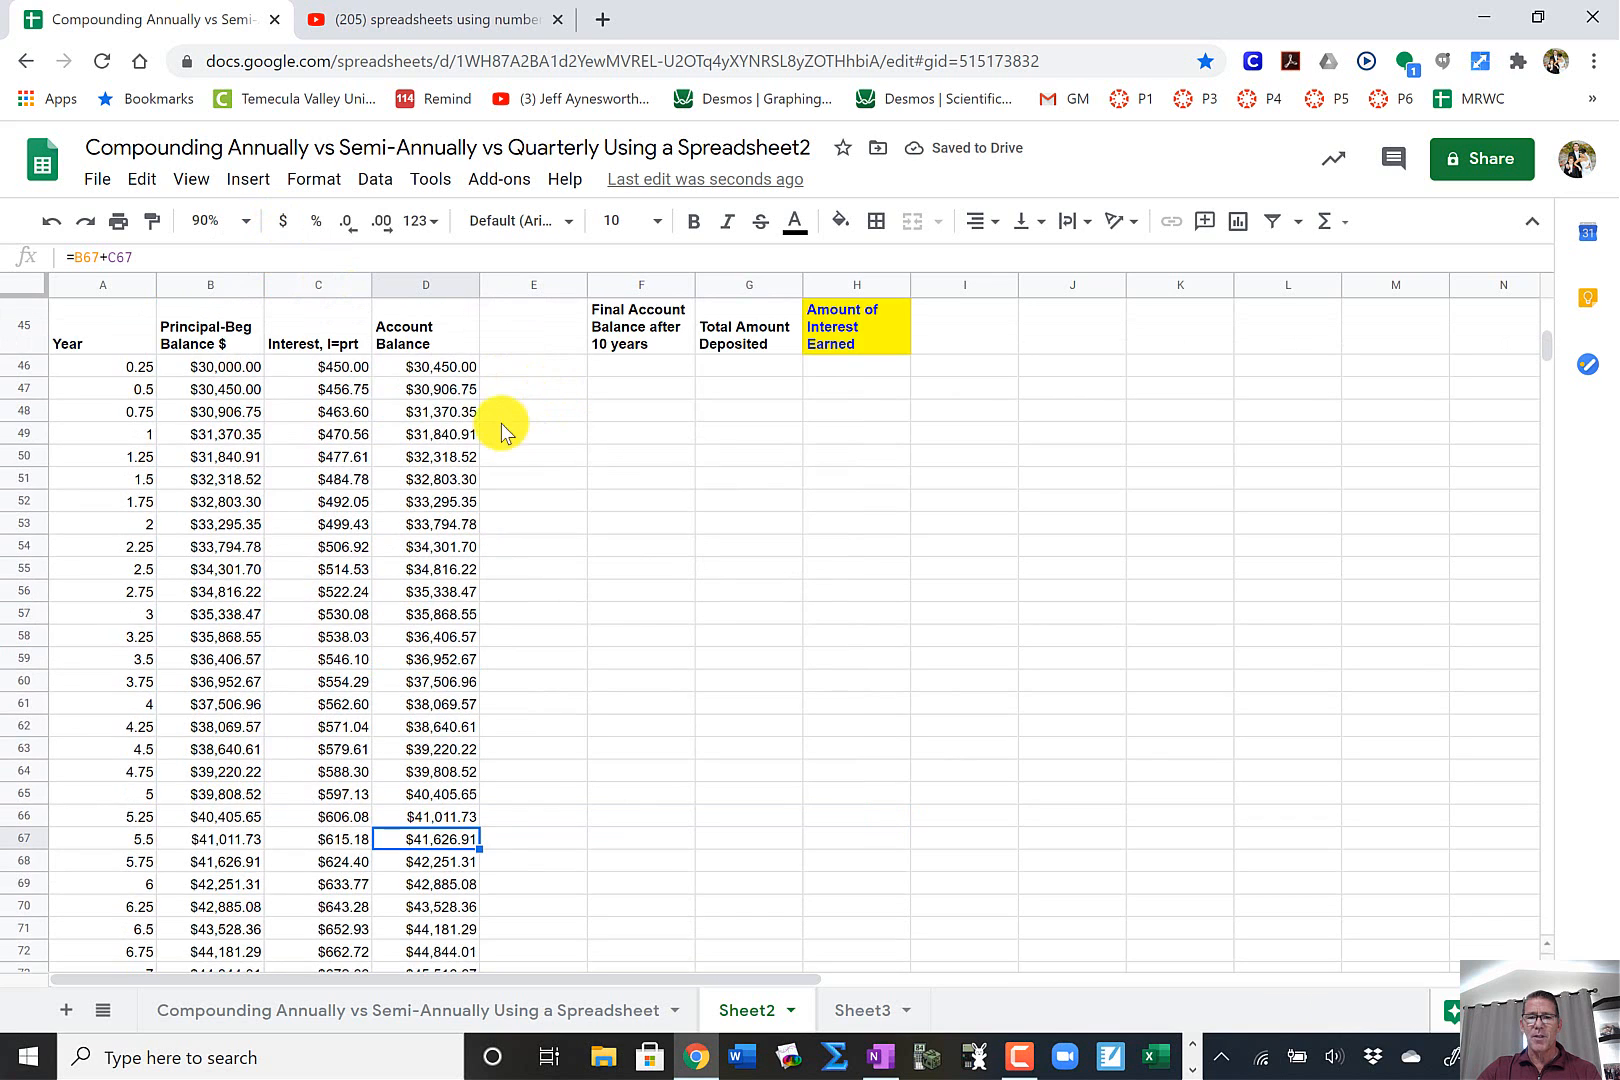
scroll(489, 409, up, 2)
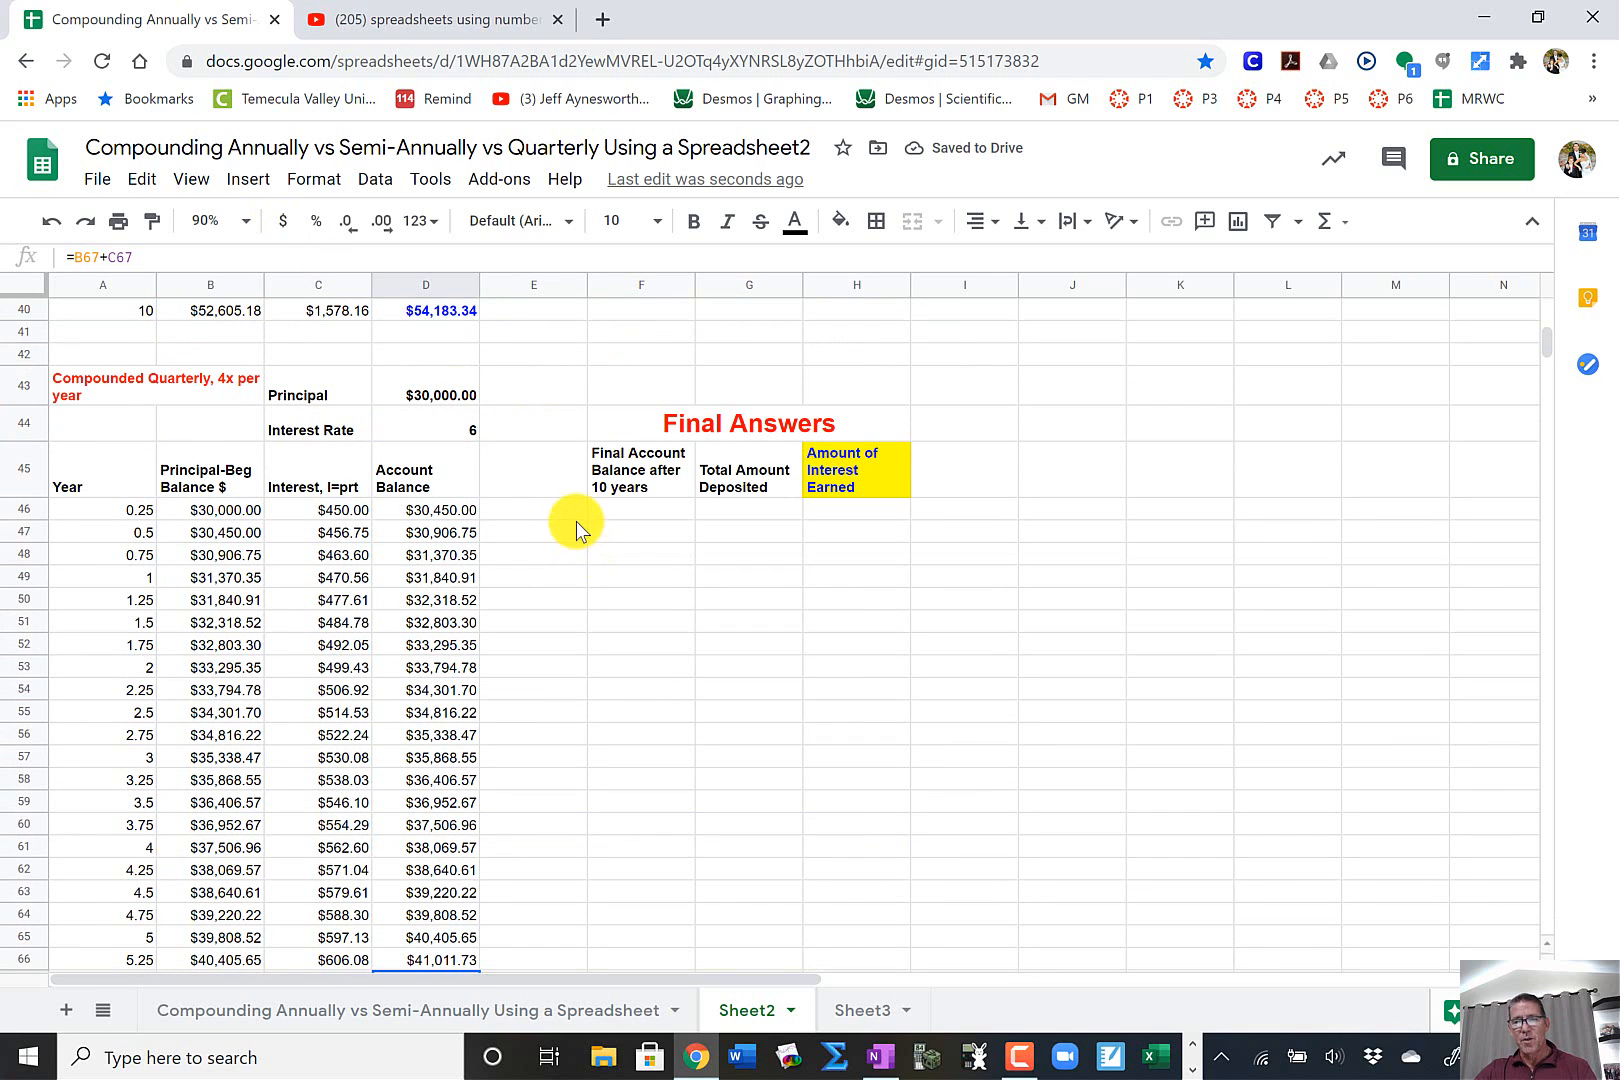
click(452, 519)
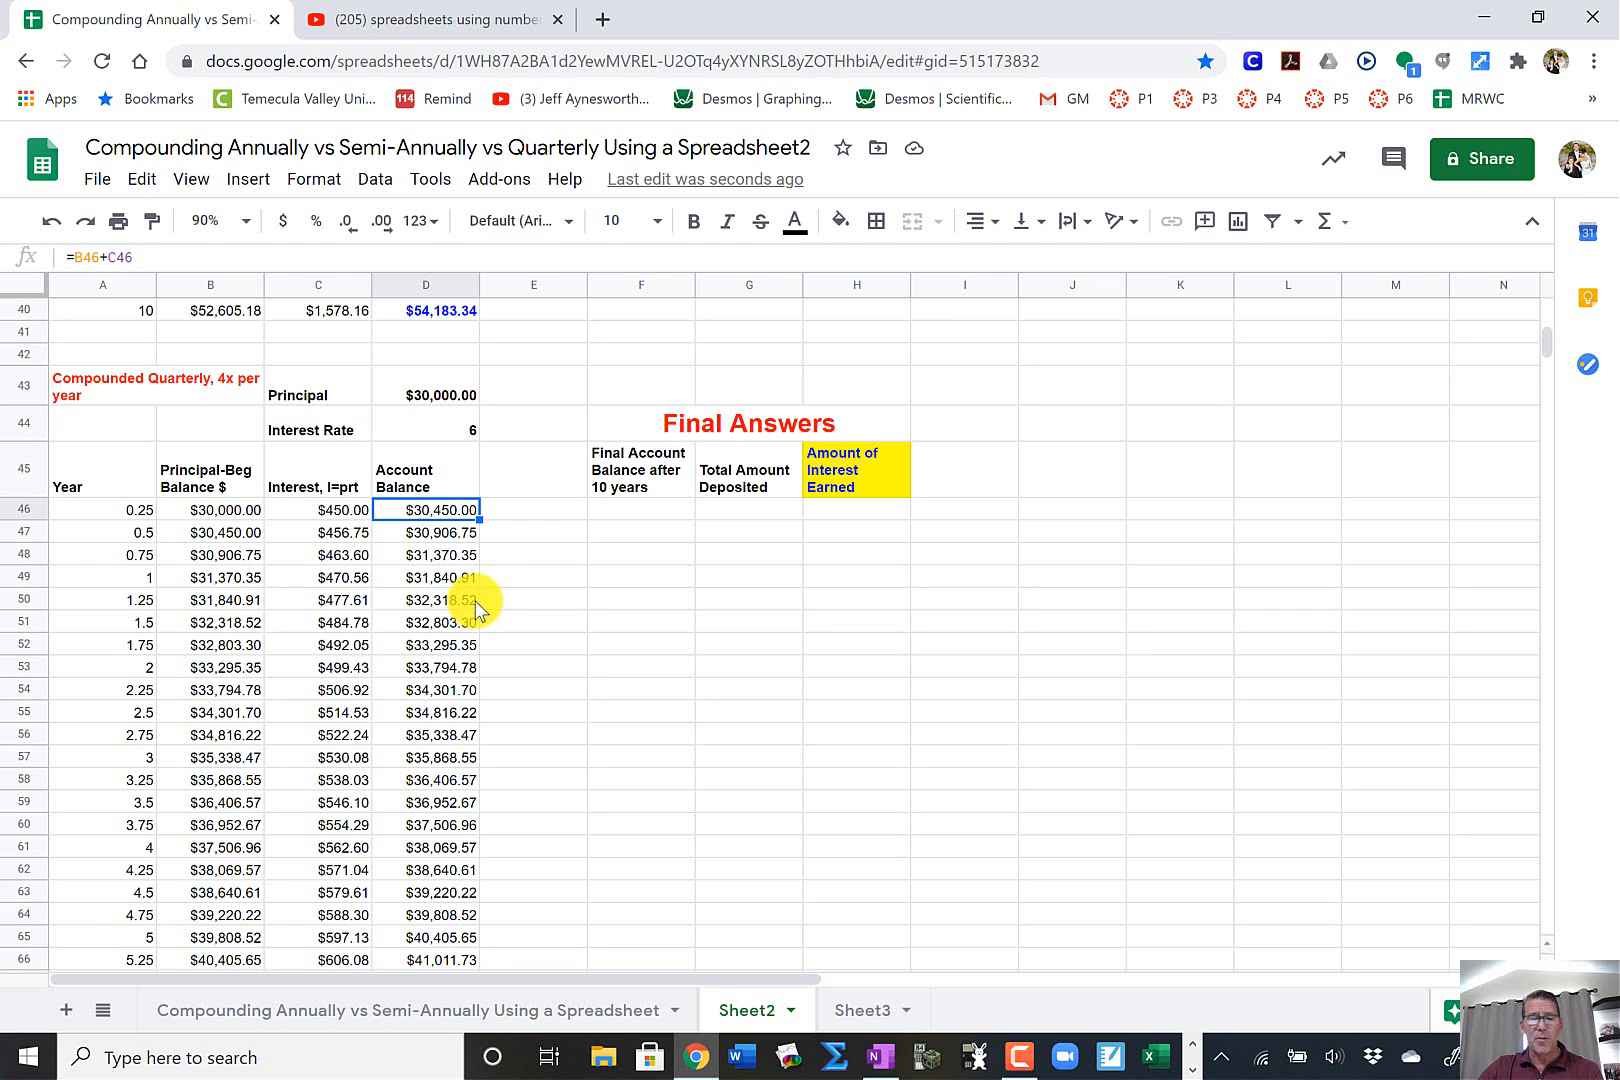
click(466, 536)
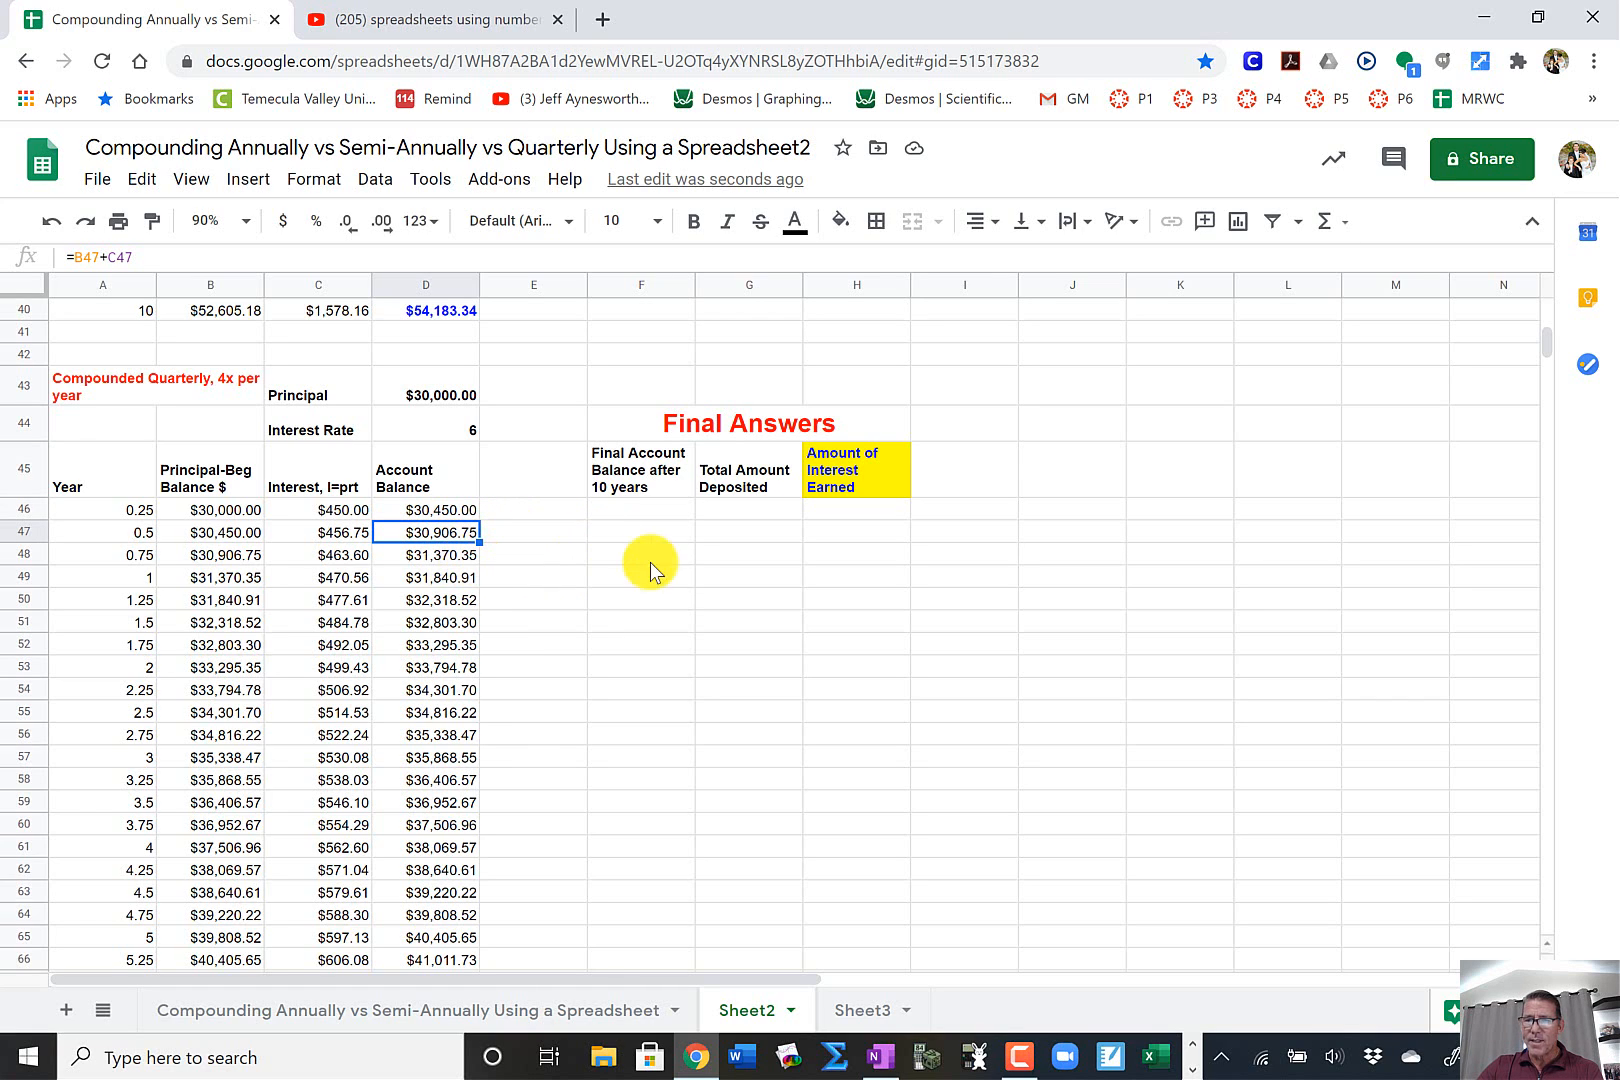
- Link the quarterly final account balance in F46 to the year 10 account balance with =D85
click(647, 508)
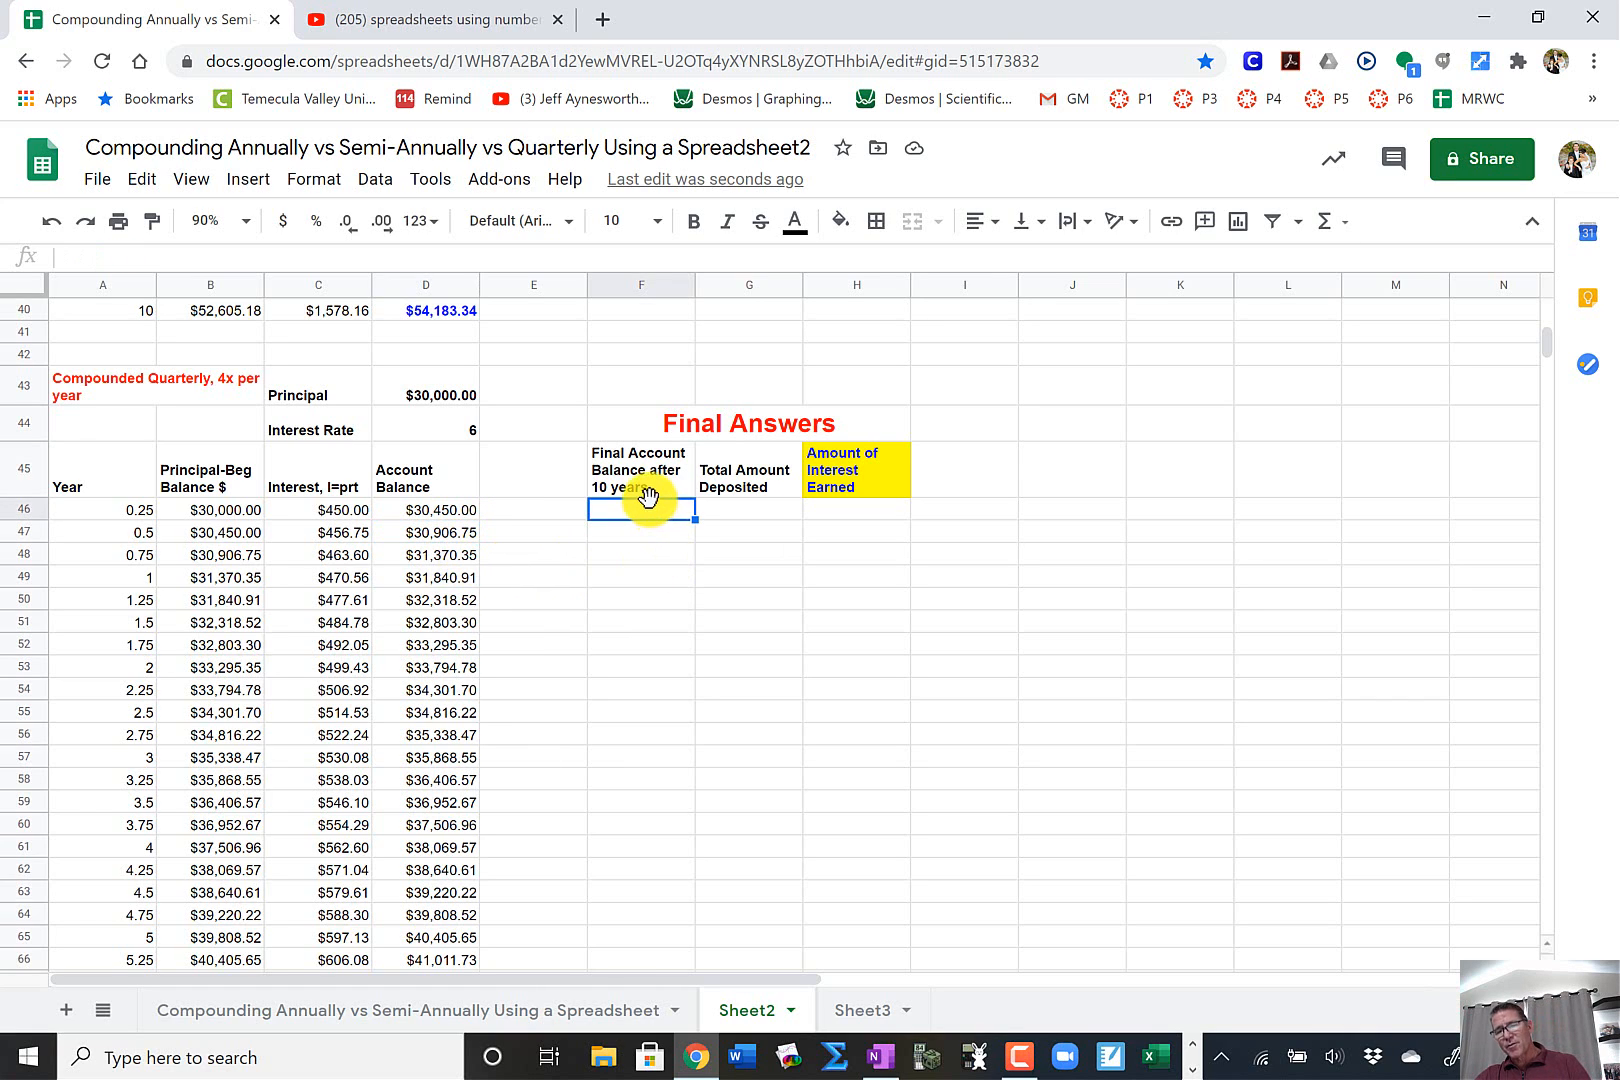
text(=)
scroll(463, 597, down, 2)
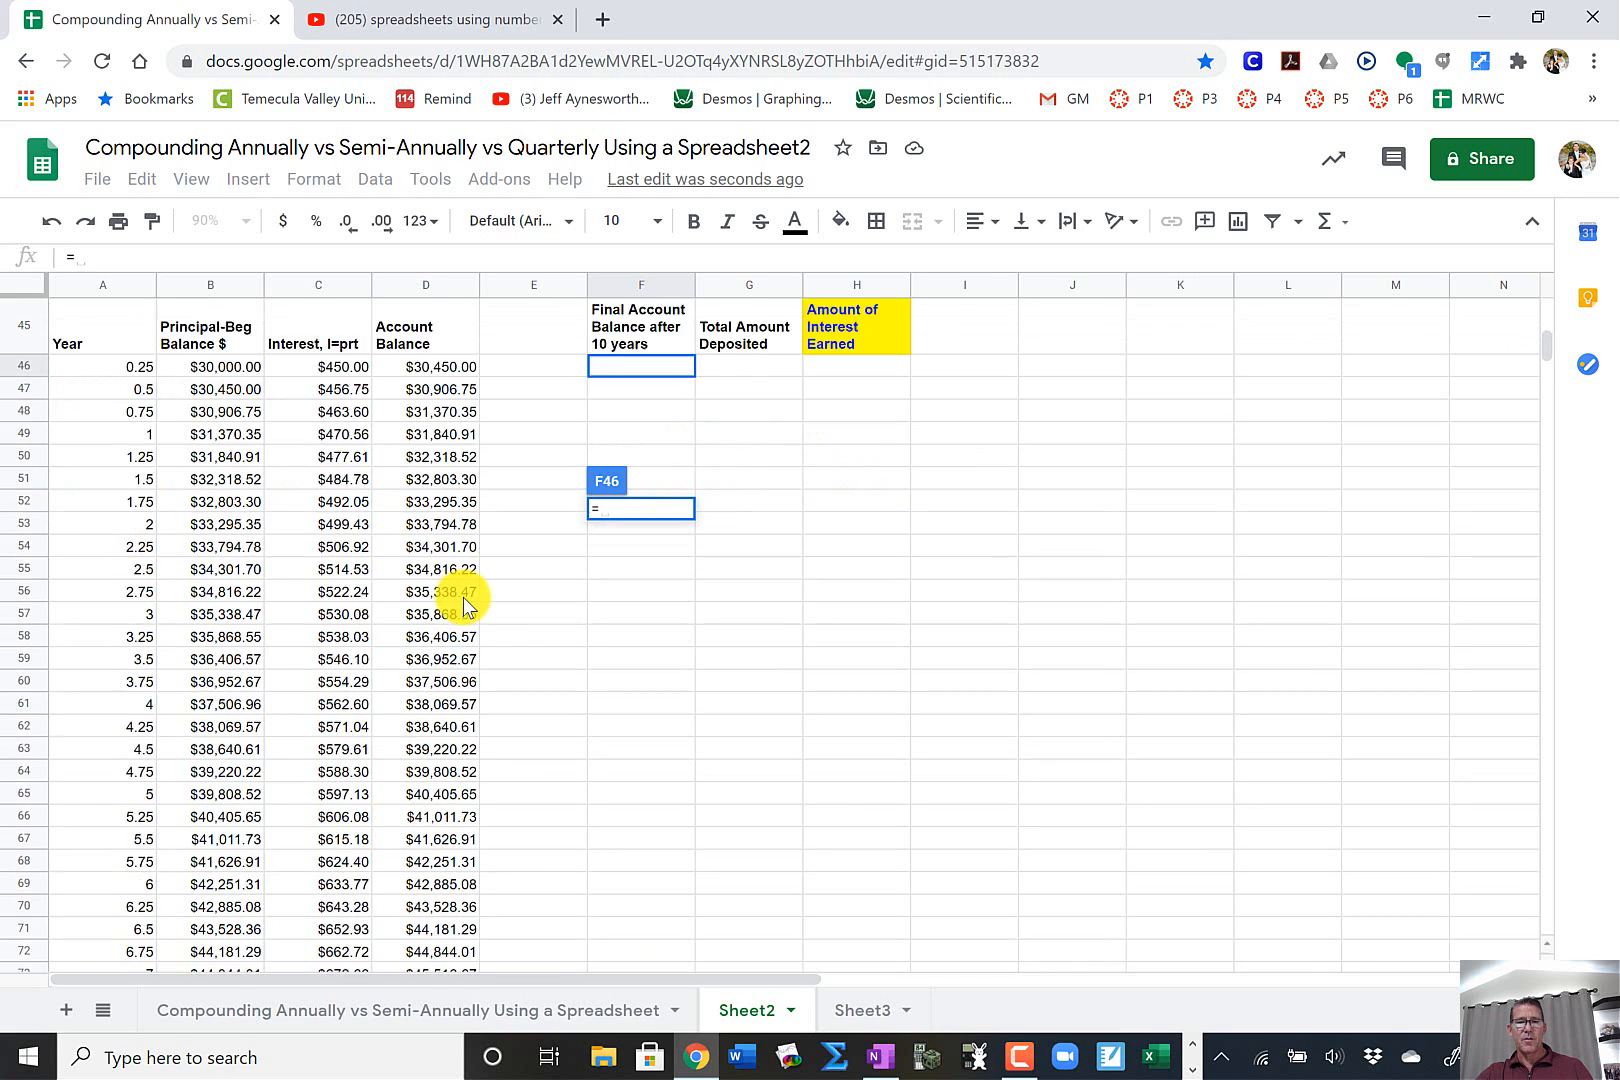
scroll(463, 597, down, 10)
click(462, 558)
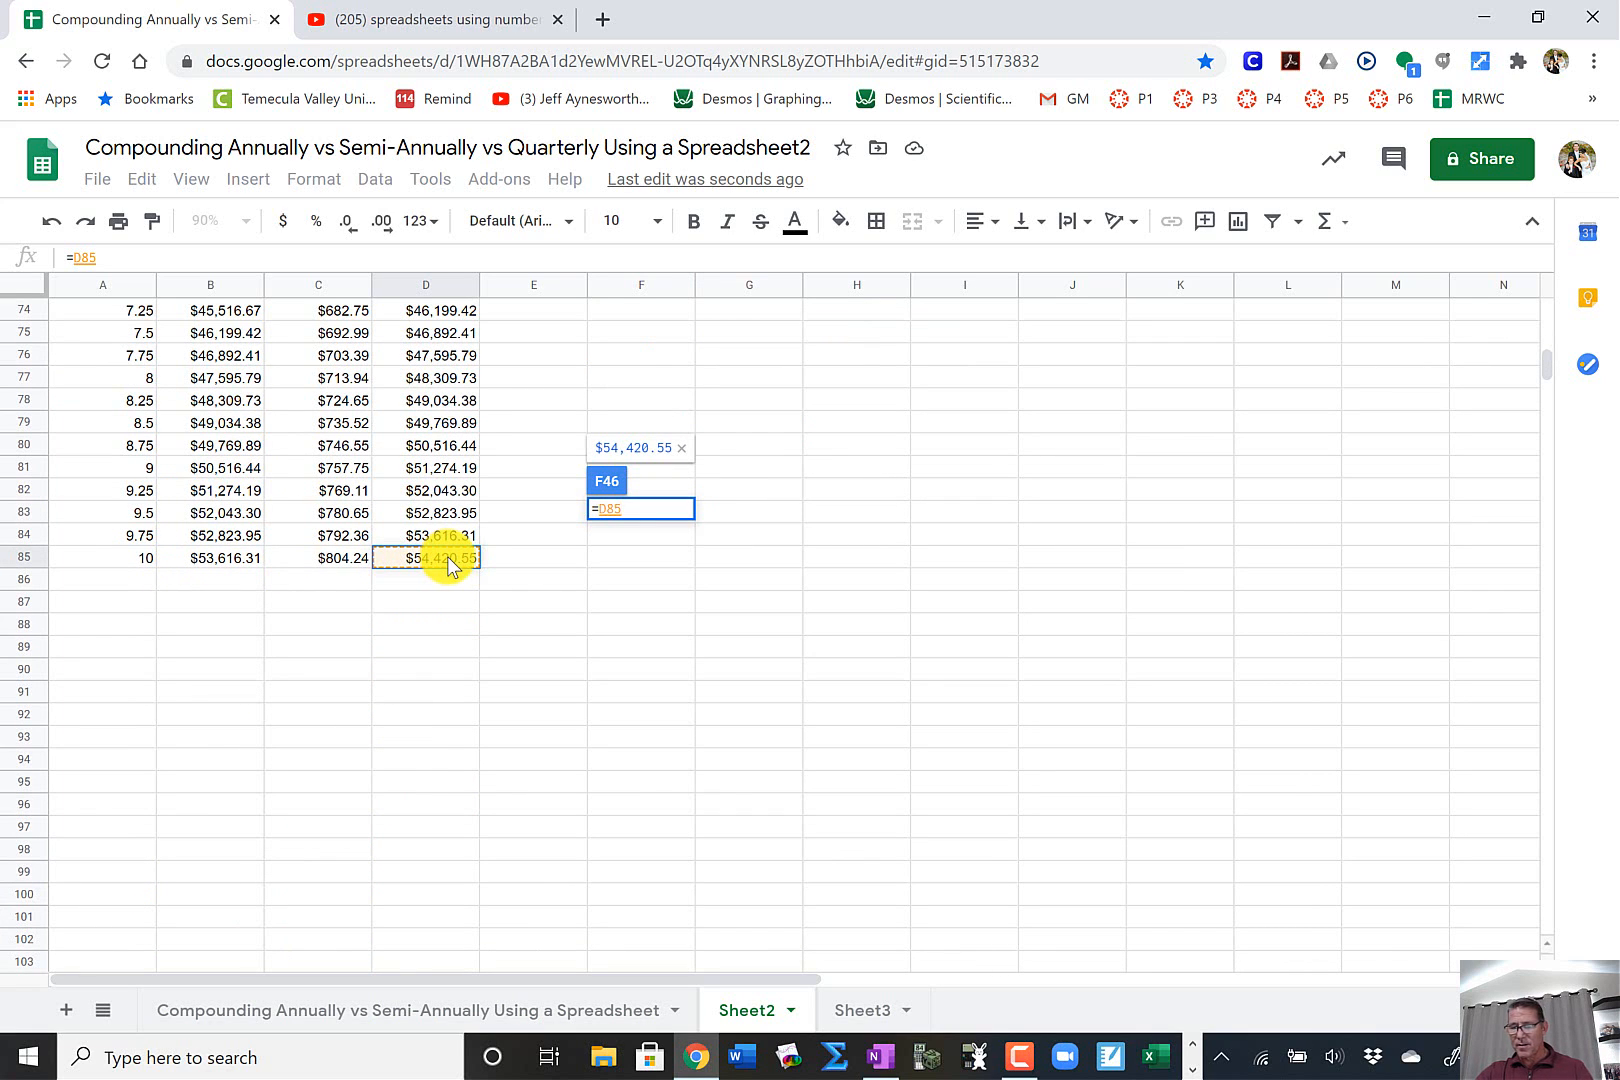
key(Return)
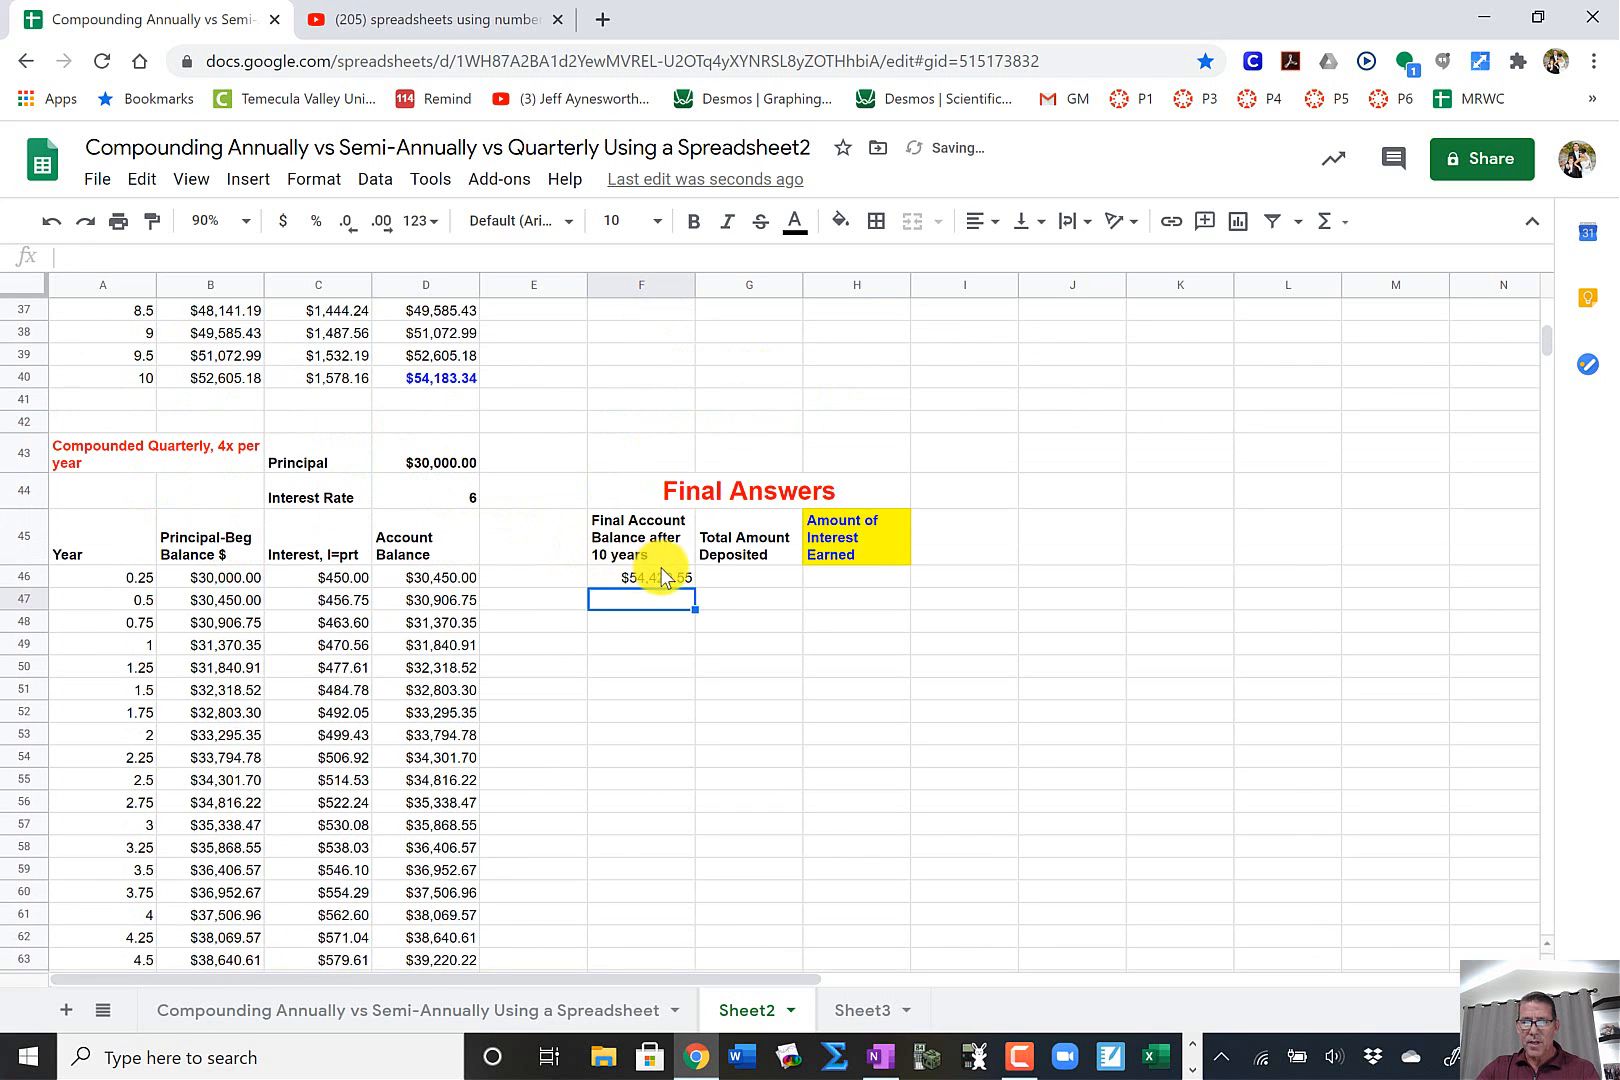
- Make the final account balance in F46 and the year 10 account balance in D85 bold and blue
click(662, 580)
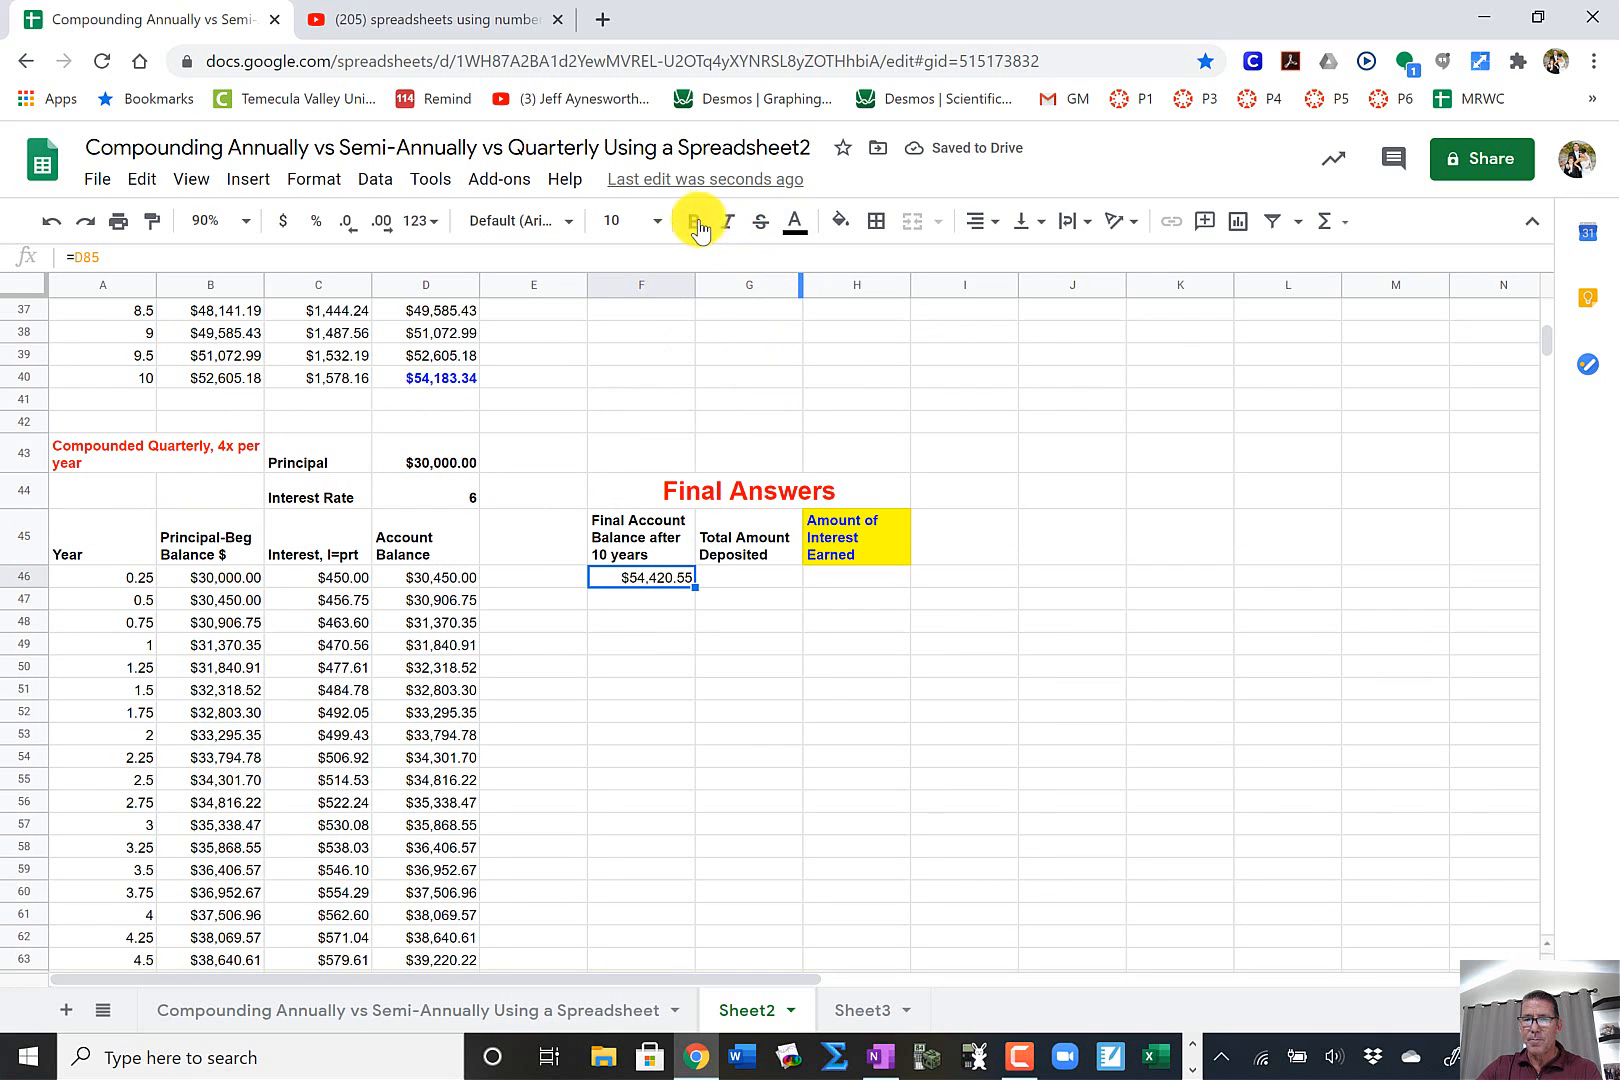
click(794, 222)
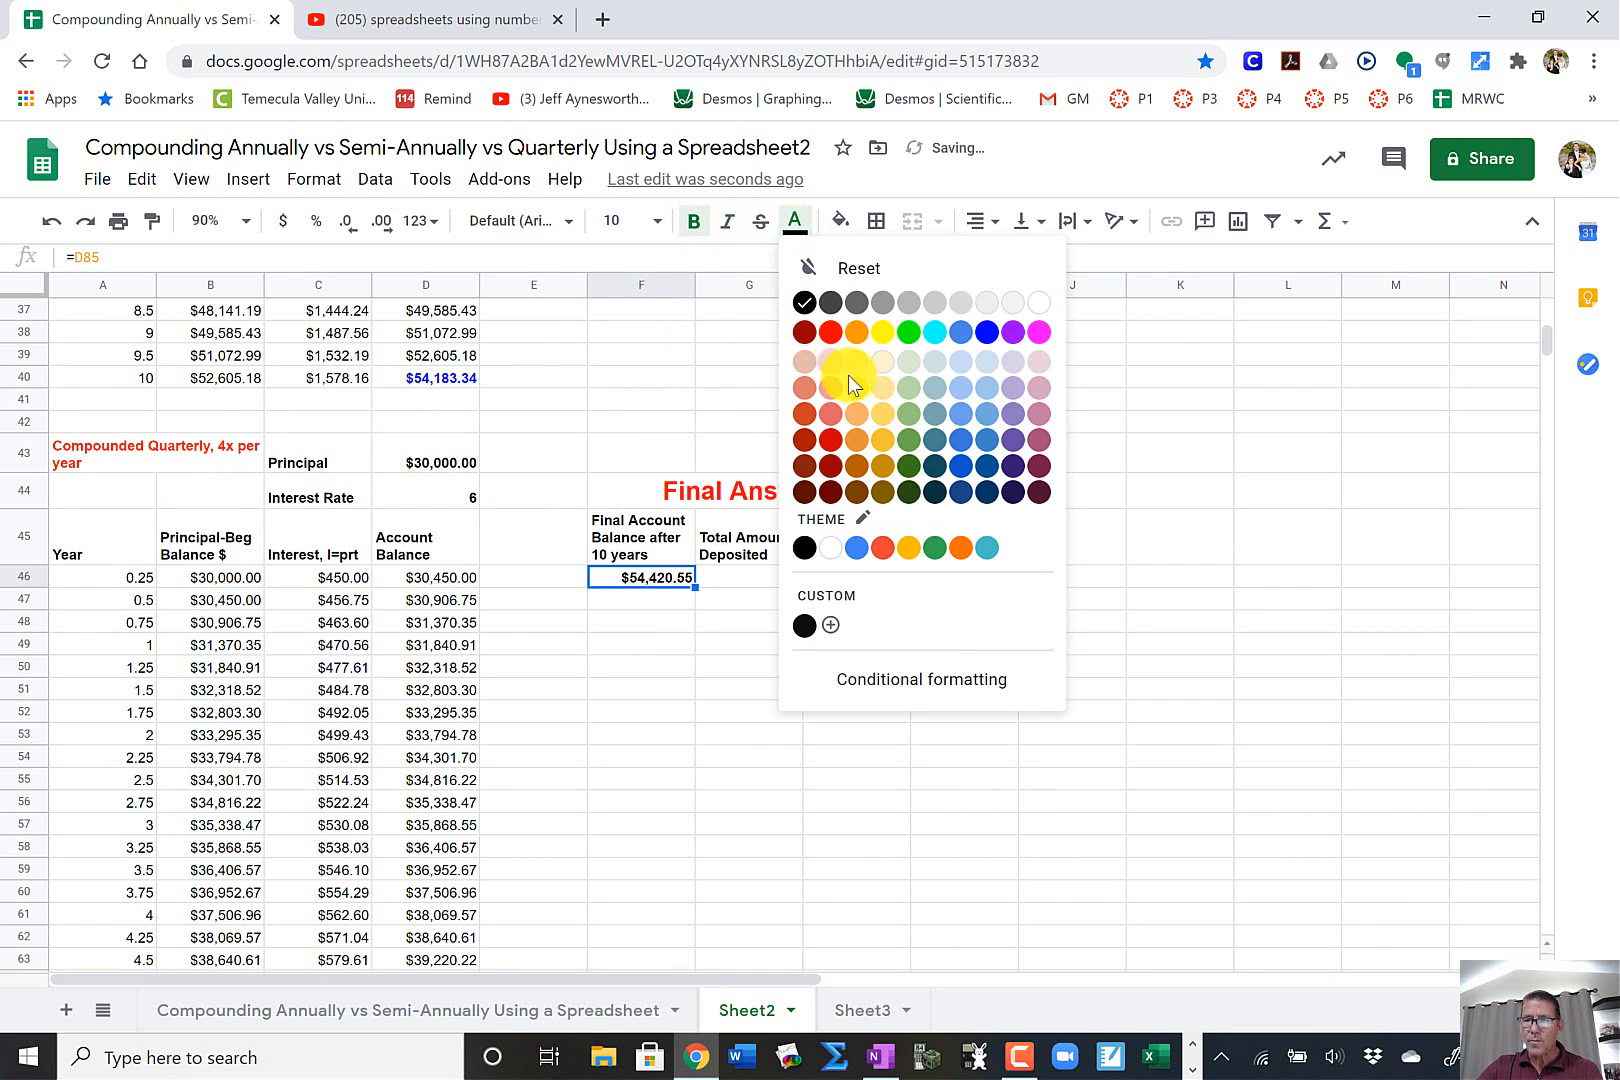
click(985, 335)
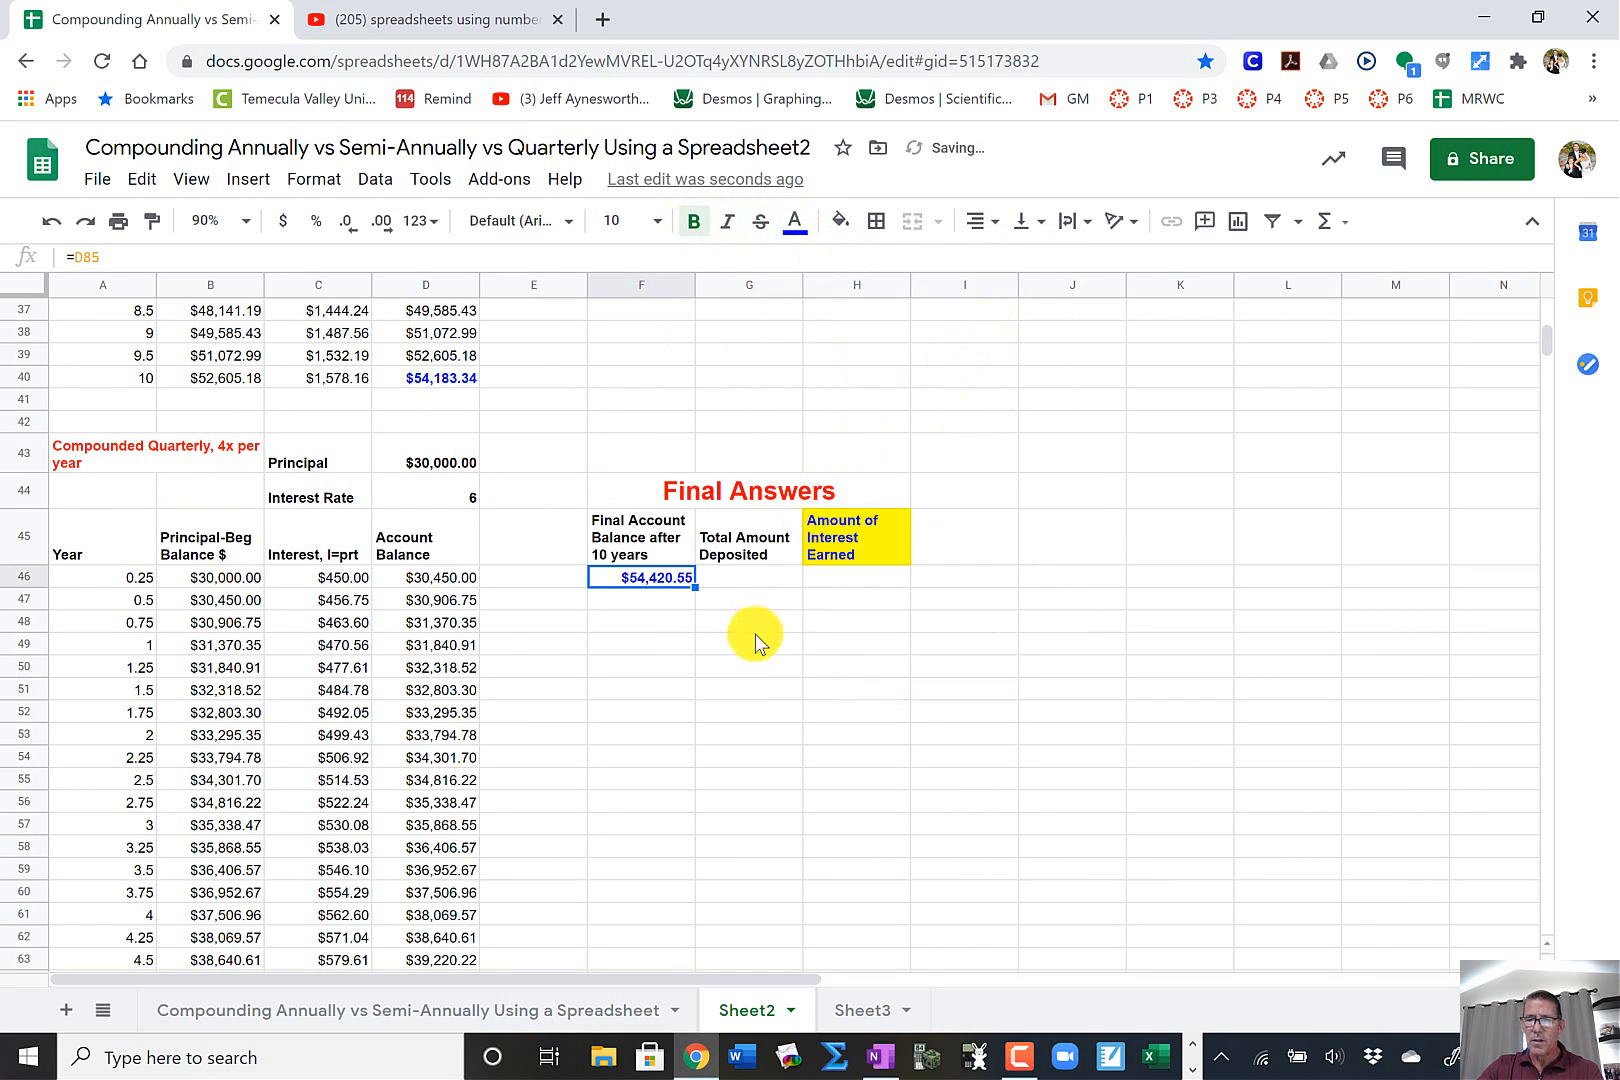
scroll(729, 656, down, 9)
click(452, 782)
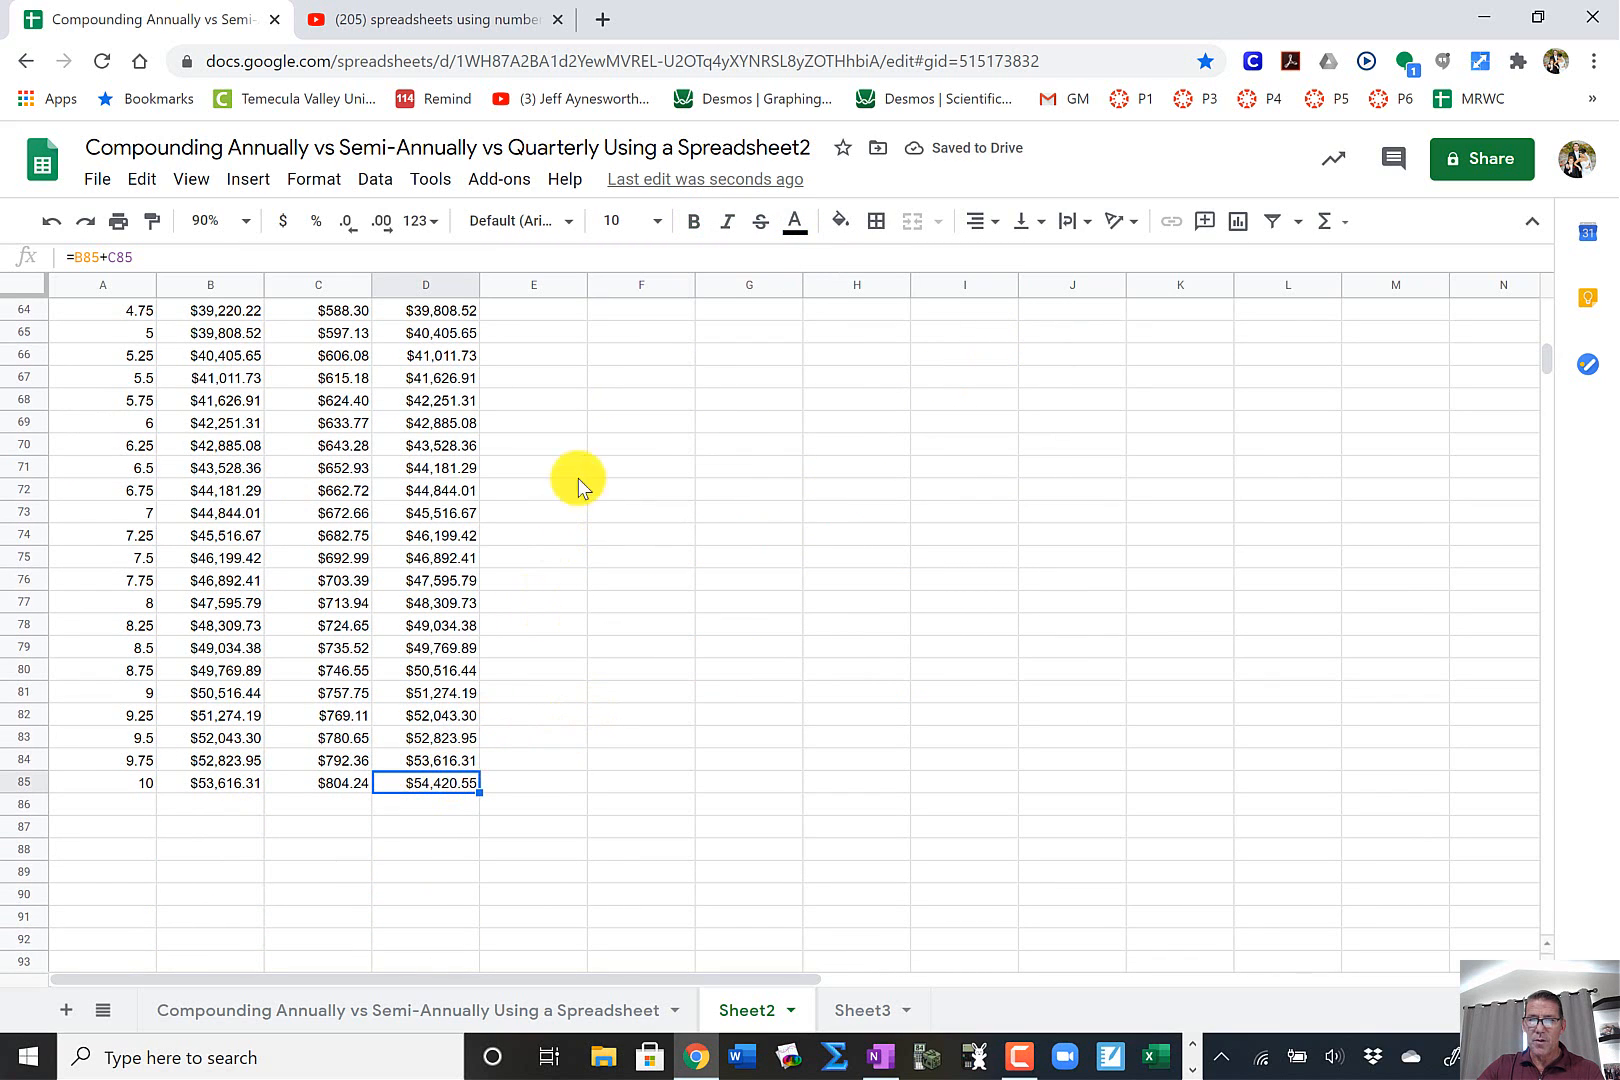
click(790, 224)
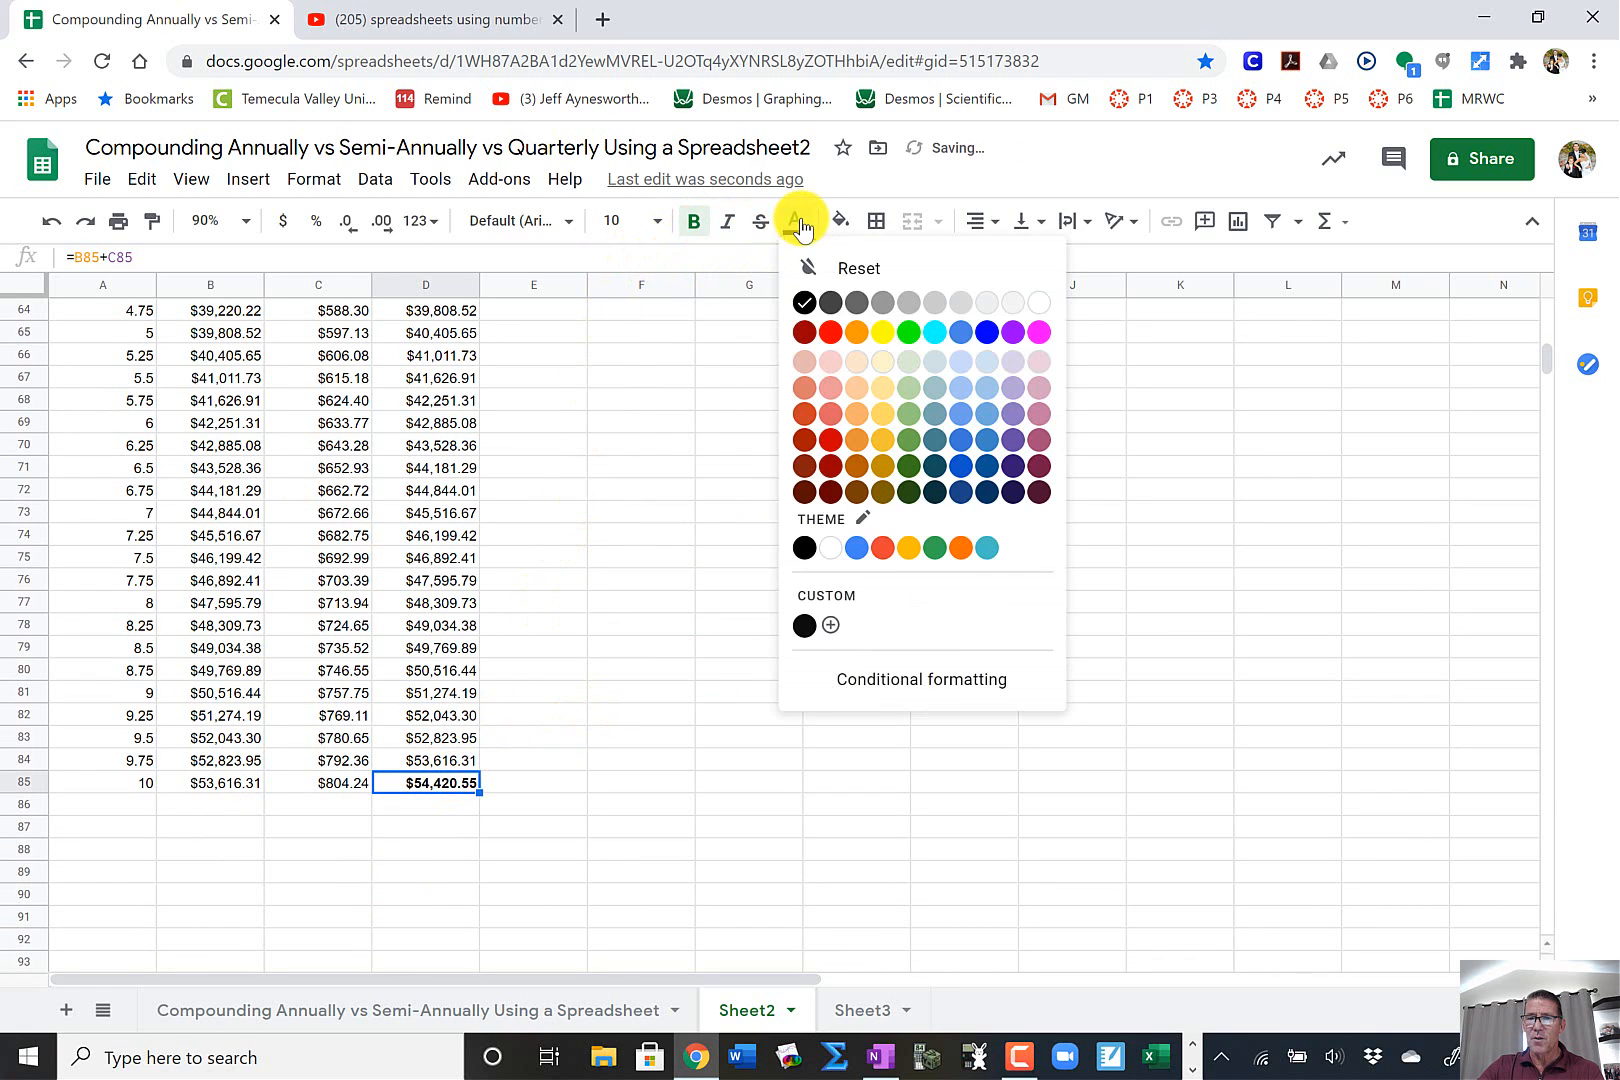
click(984, 333)
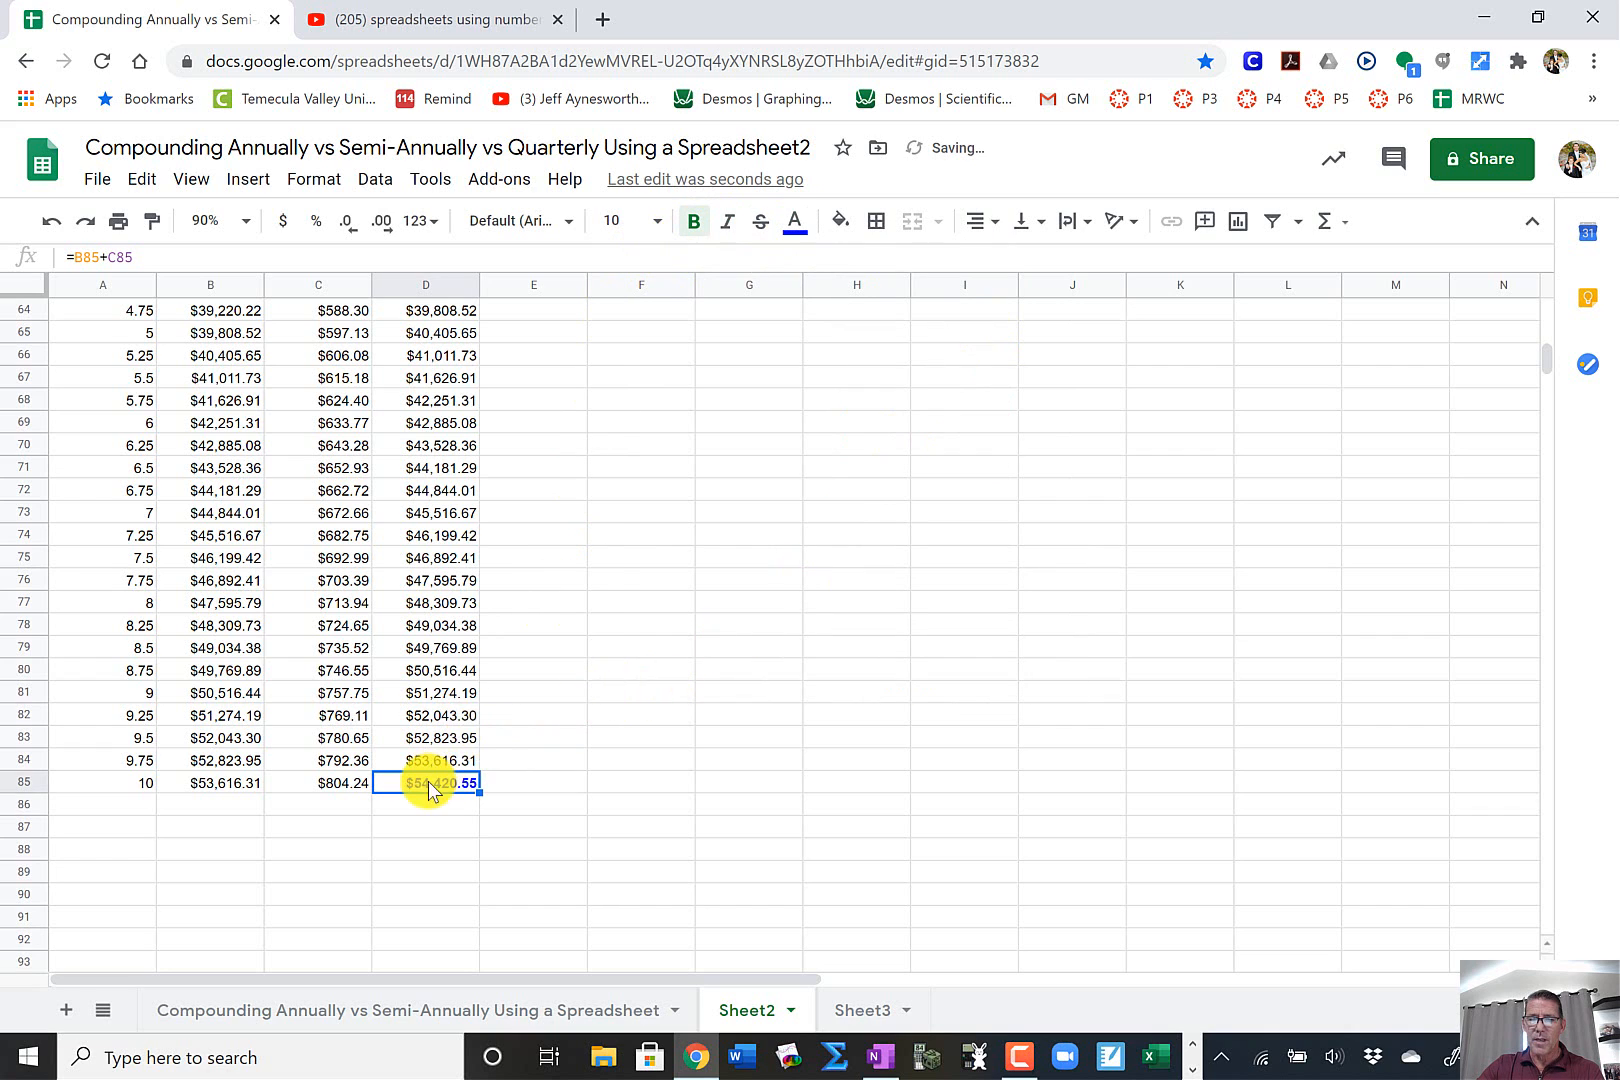
scroll(578, 640, up, 8)
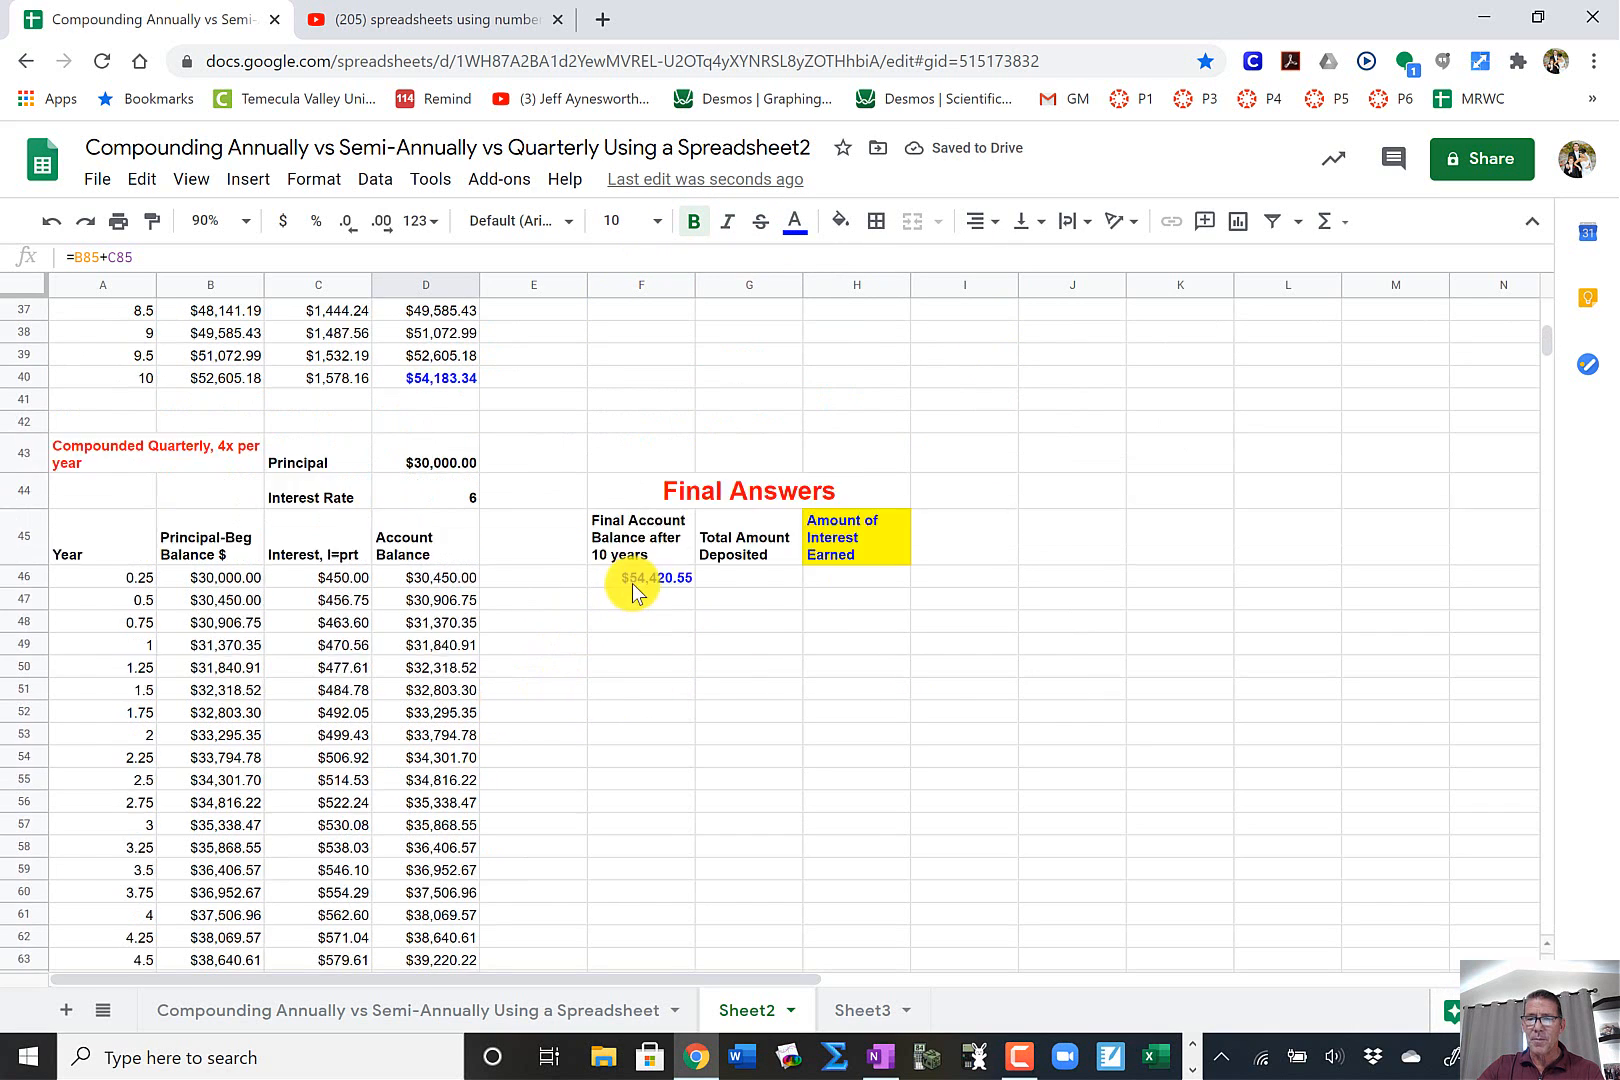
click(657, 712)
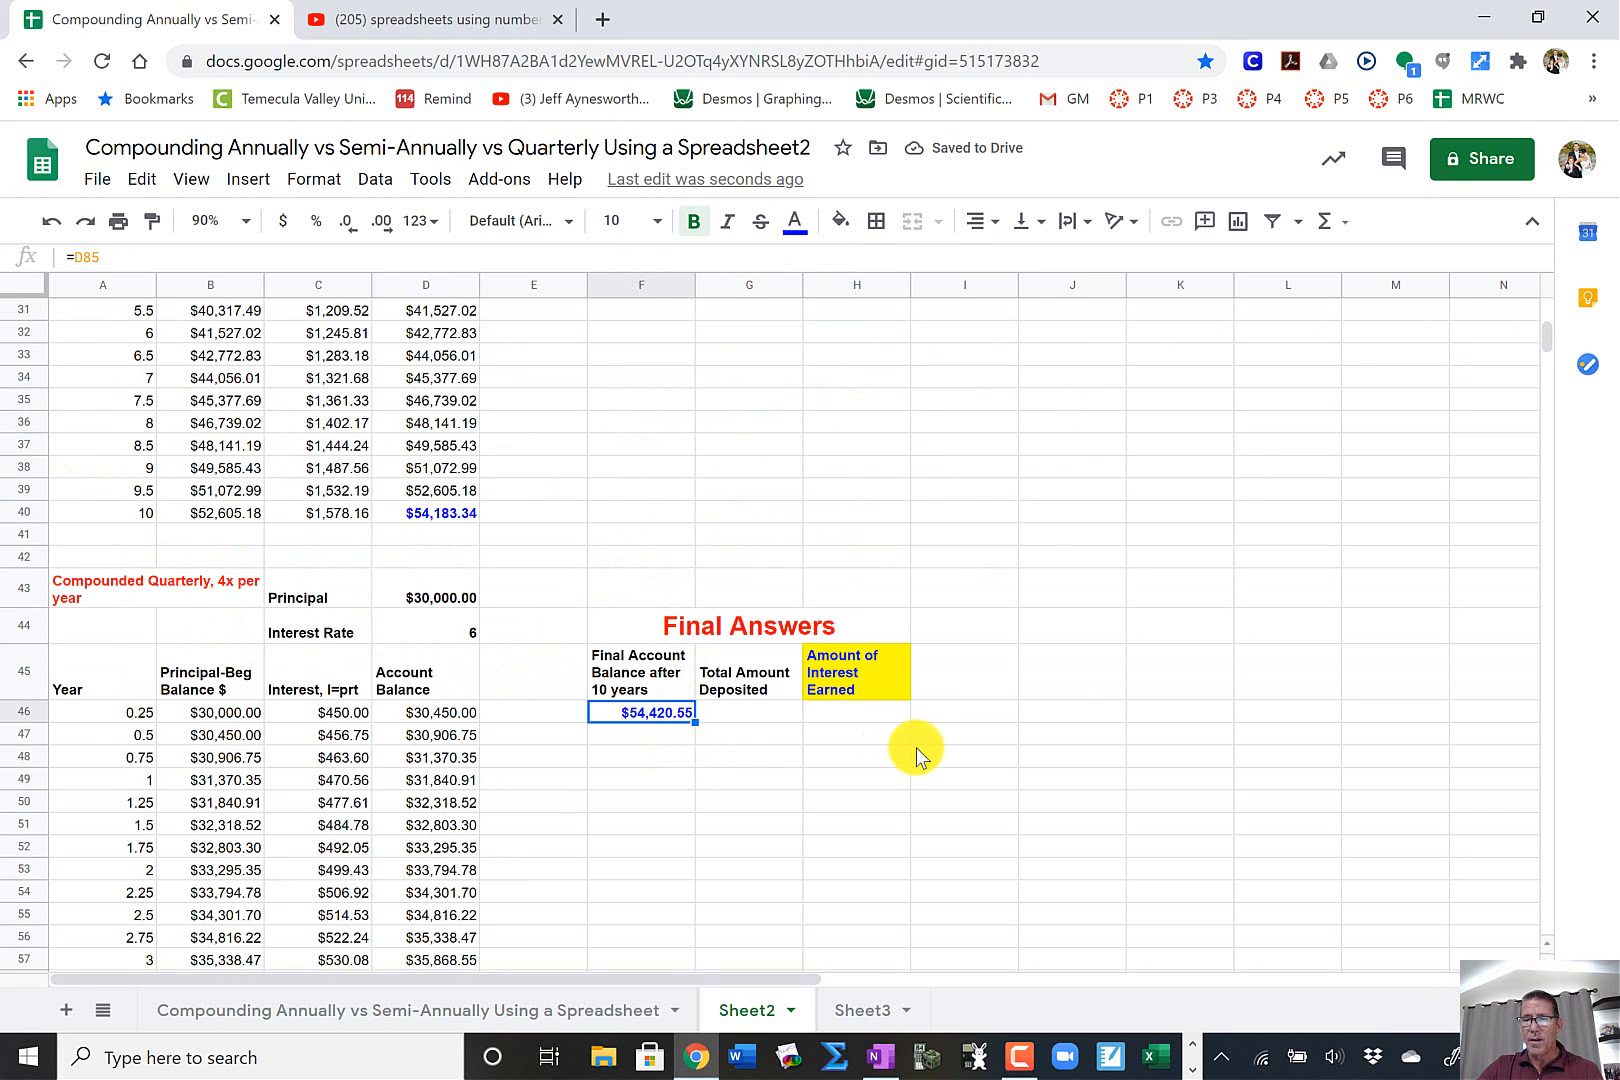
- Link the quarterly total amount deposited in G46 to the principal in D43
click(758, 710)
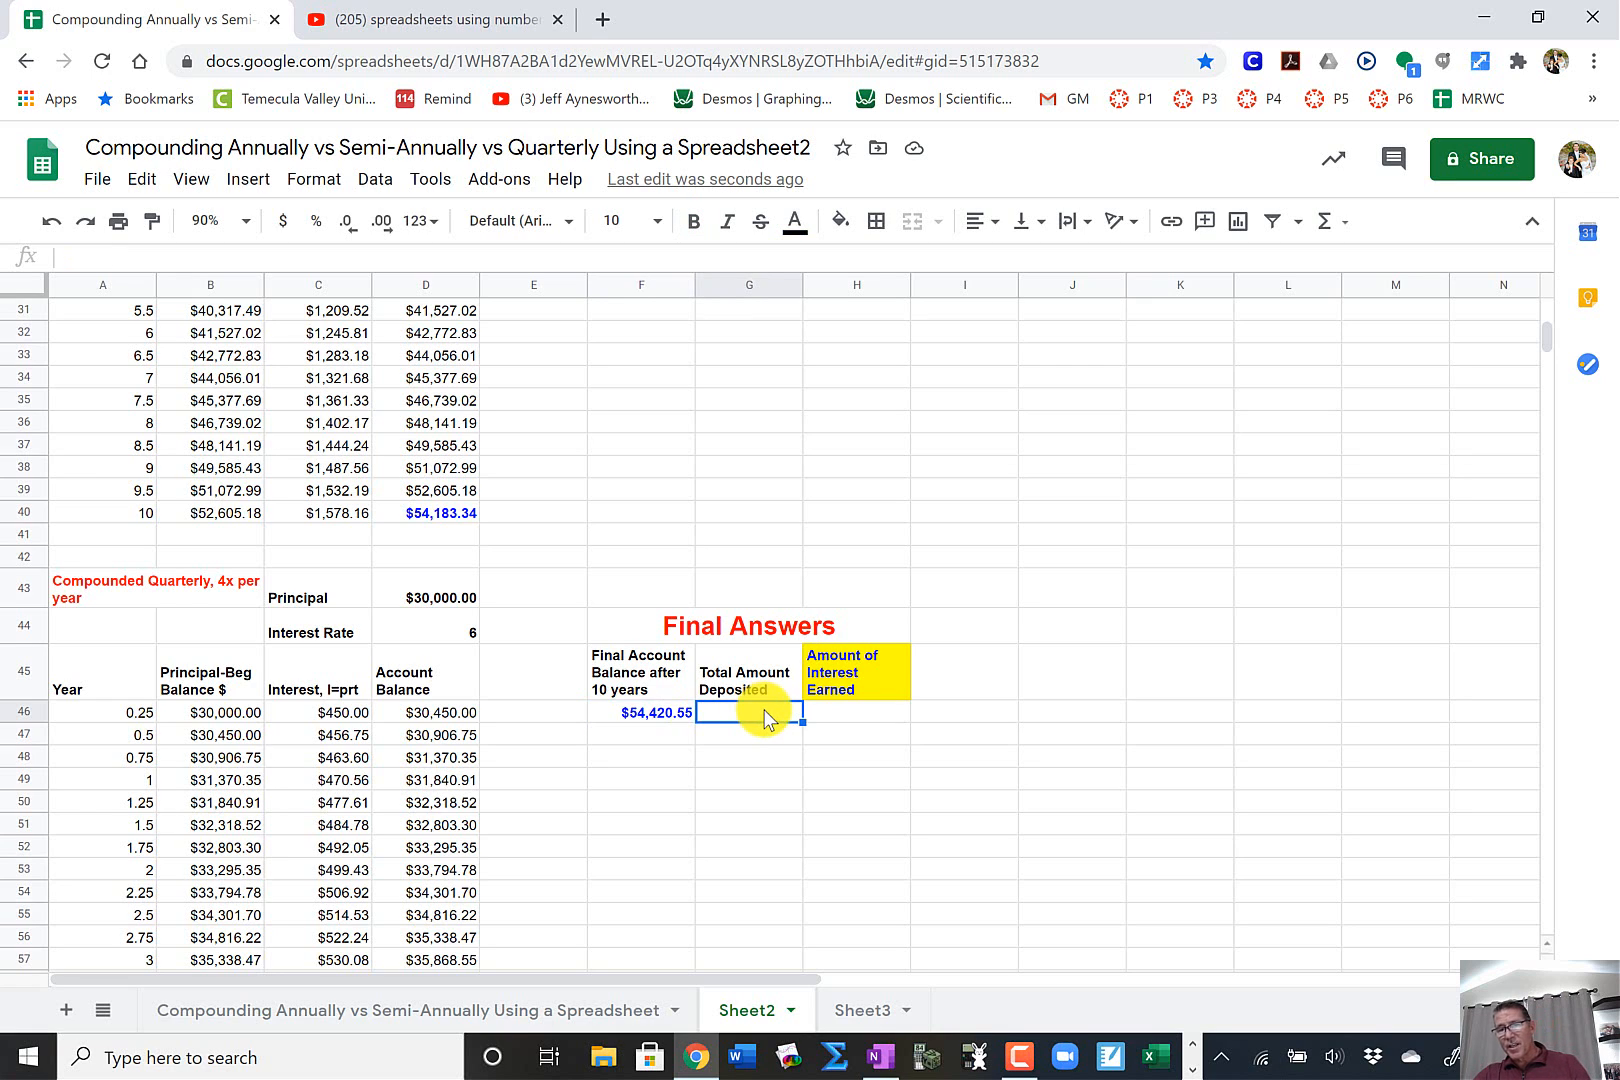
text(=)
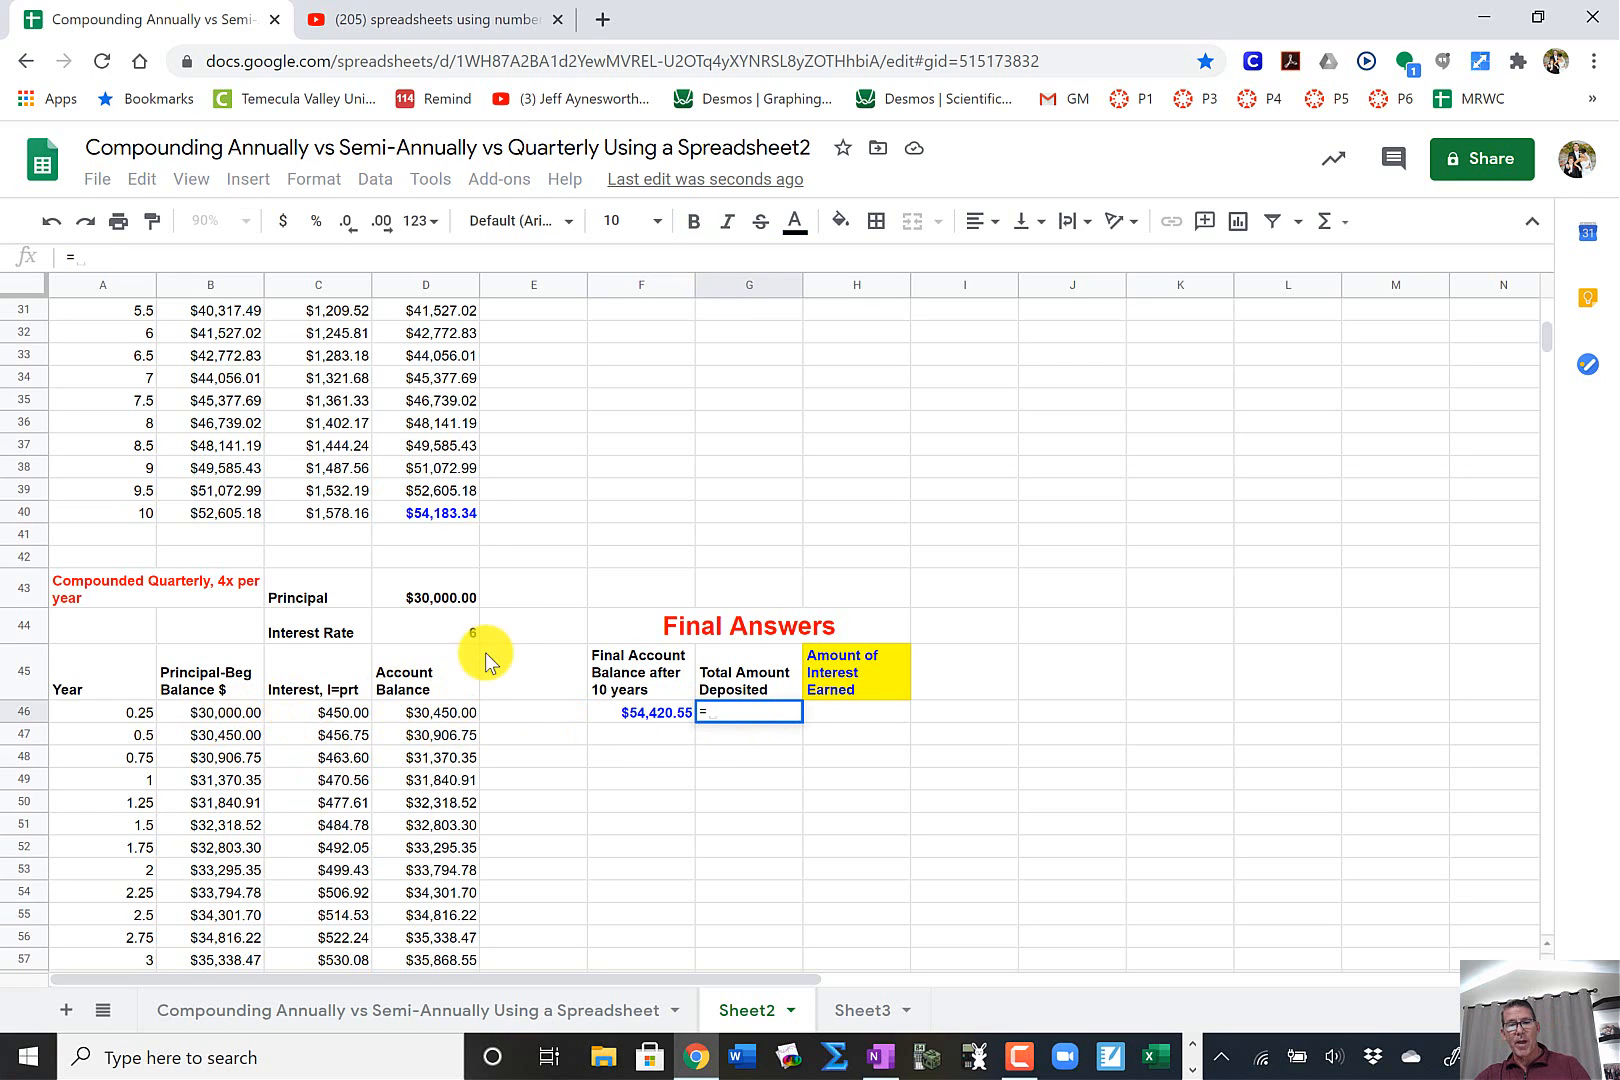
click(429, 585)
key(Return)
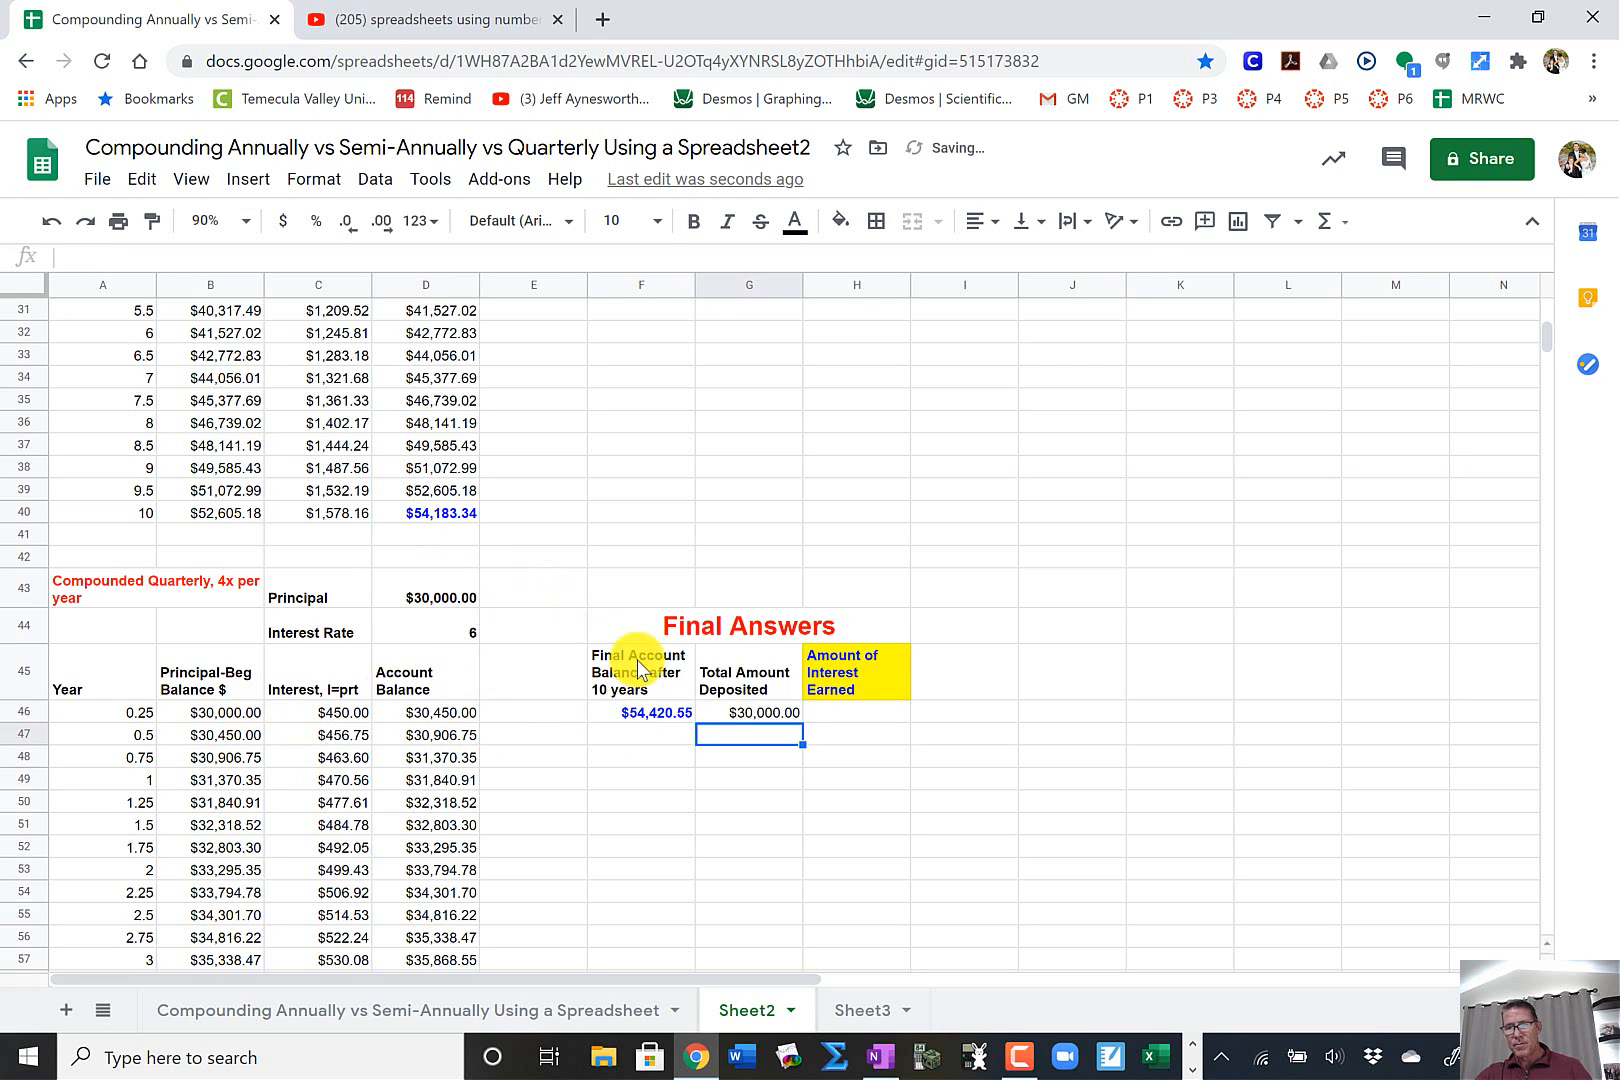
- Calculate the quarterly amount of interest earned in H46 with the formula =F46-G46
click(838, 712)
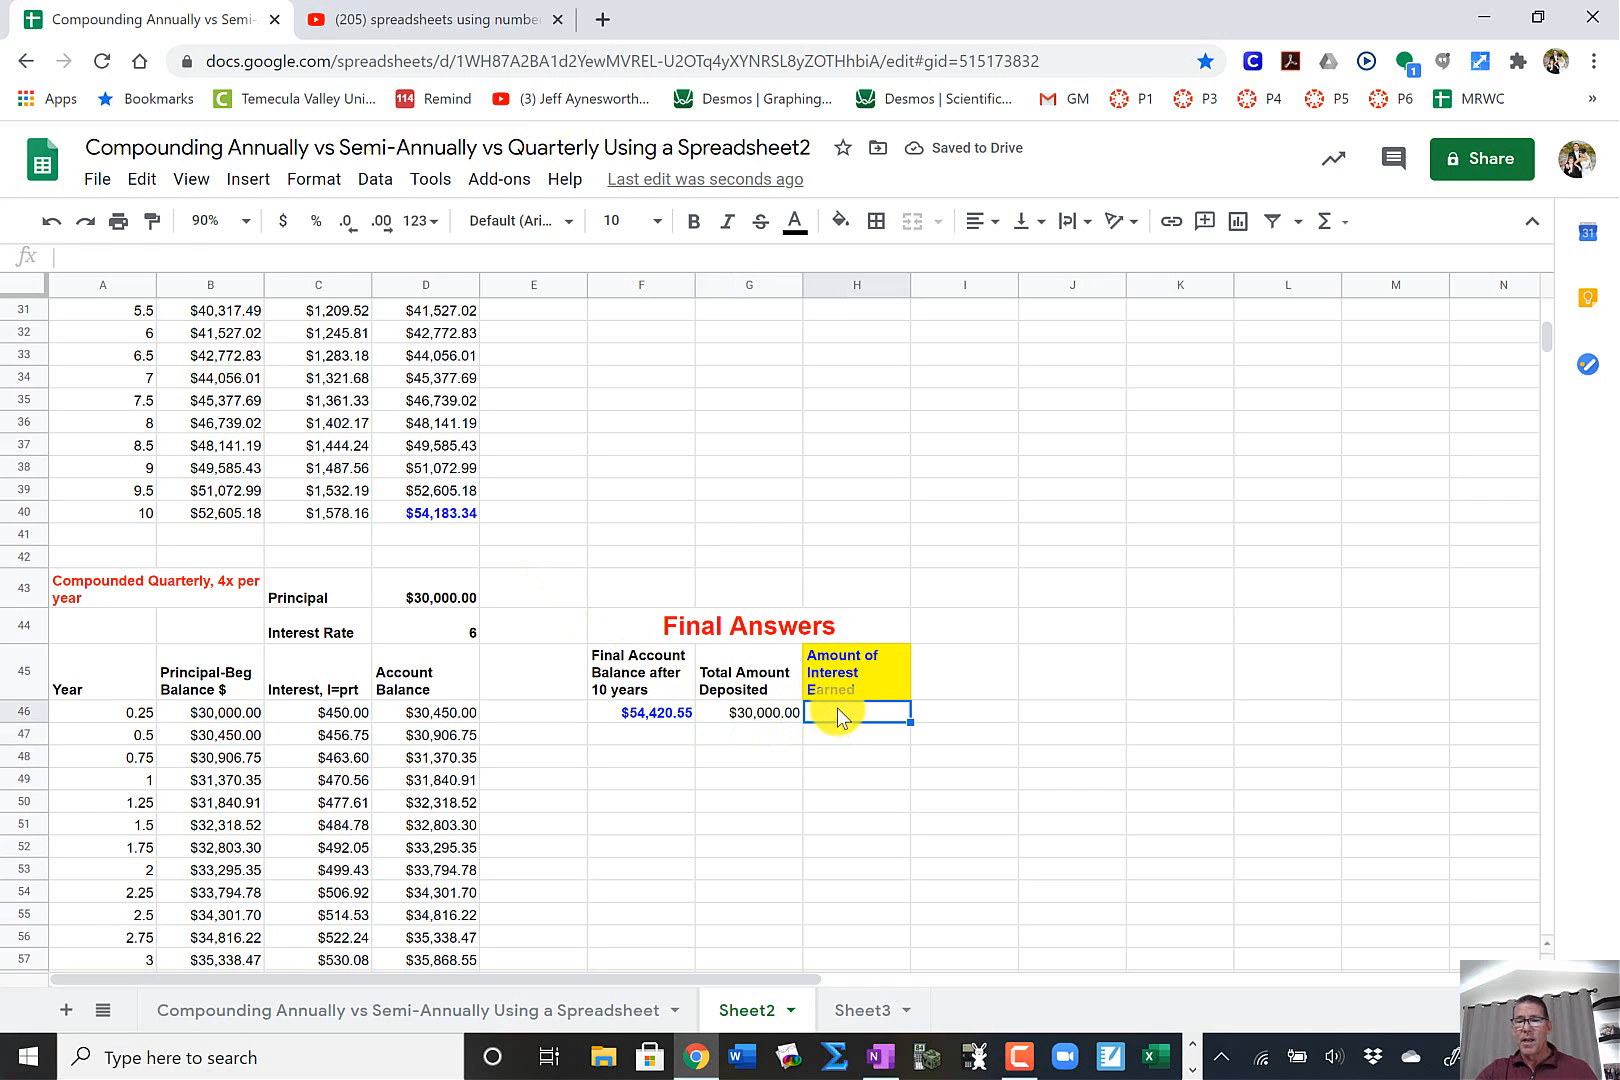
text(=)
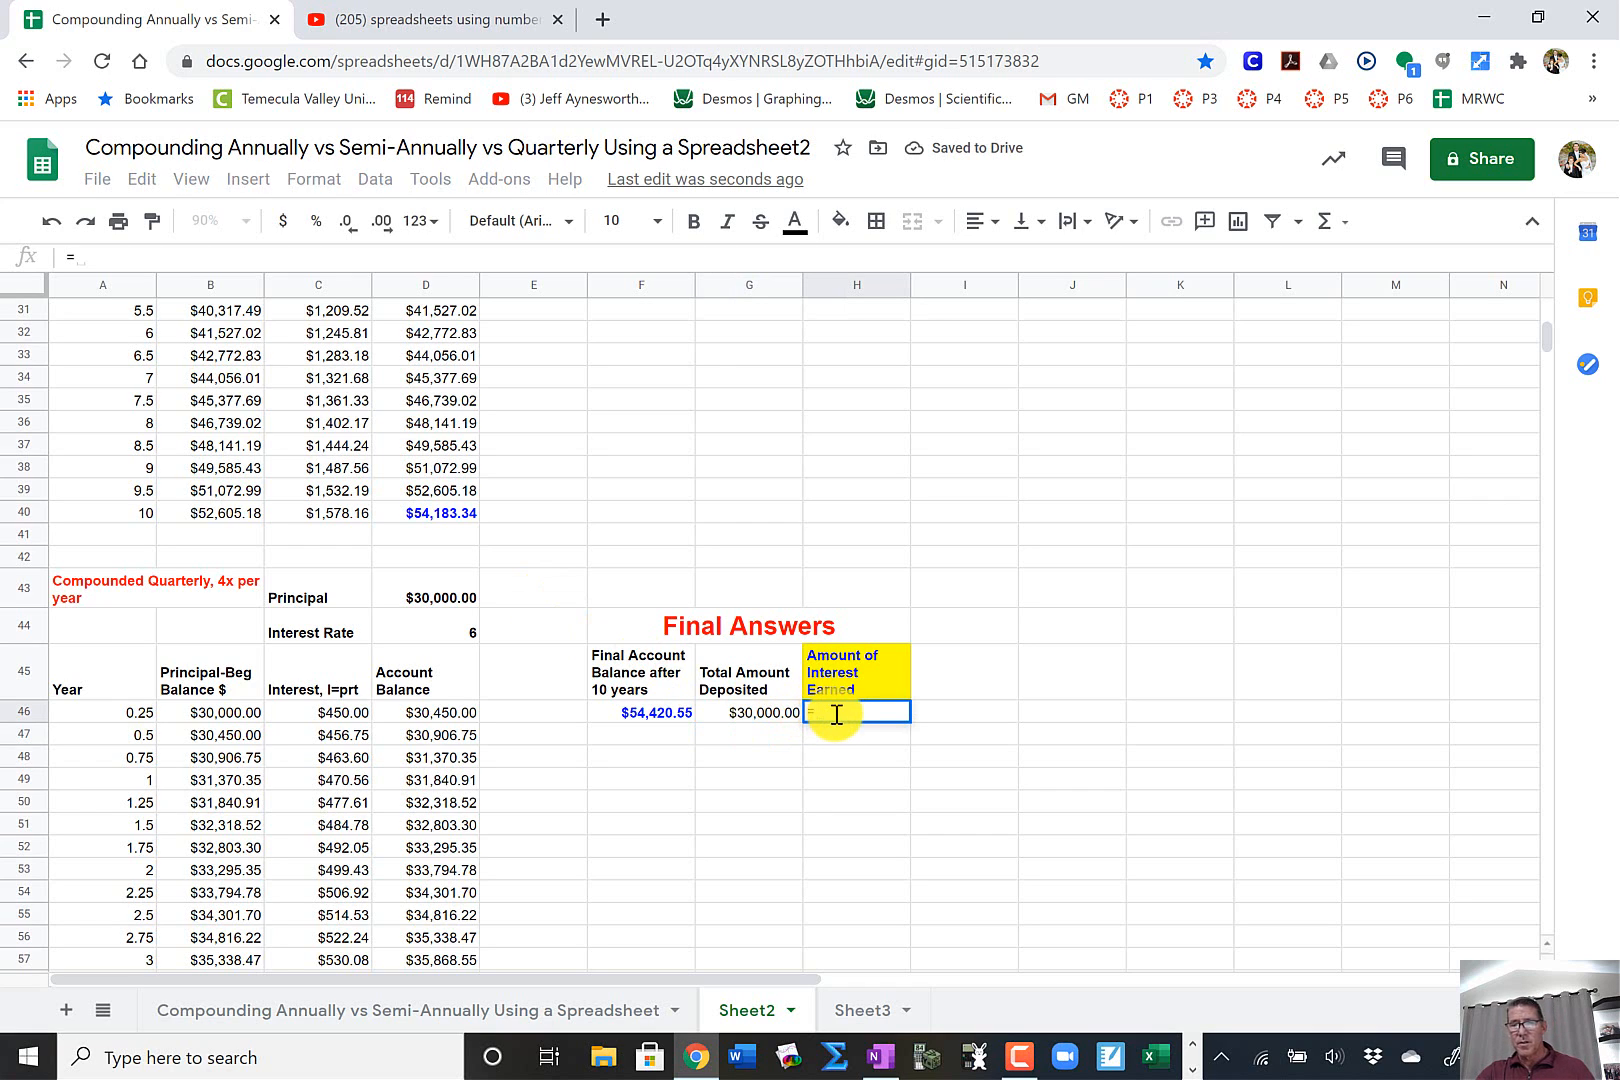
click(640, 710)
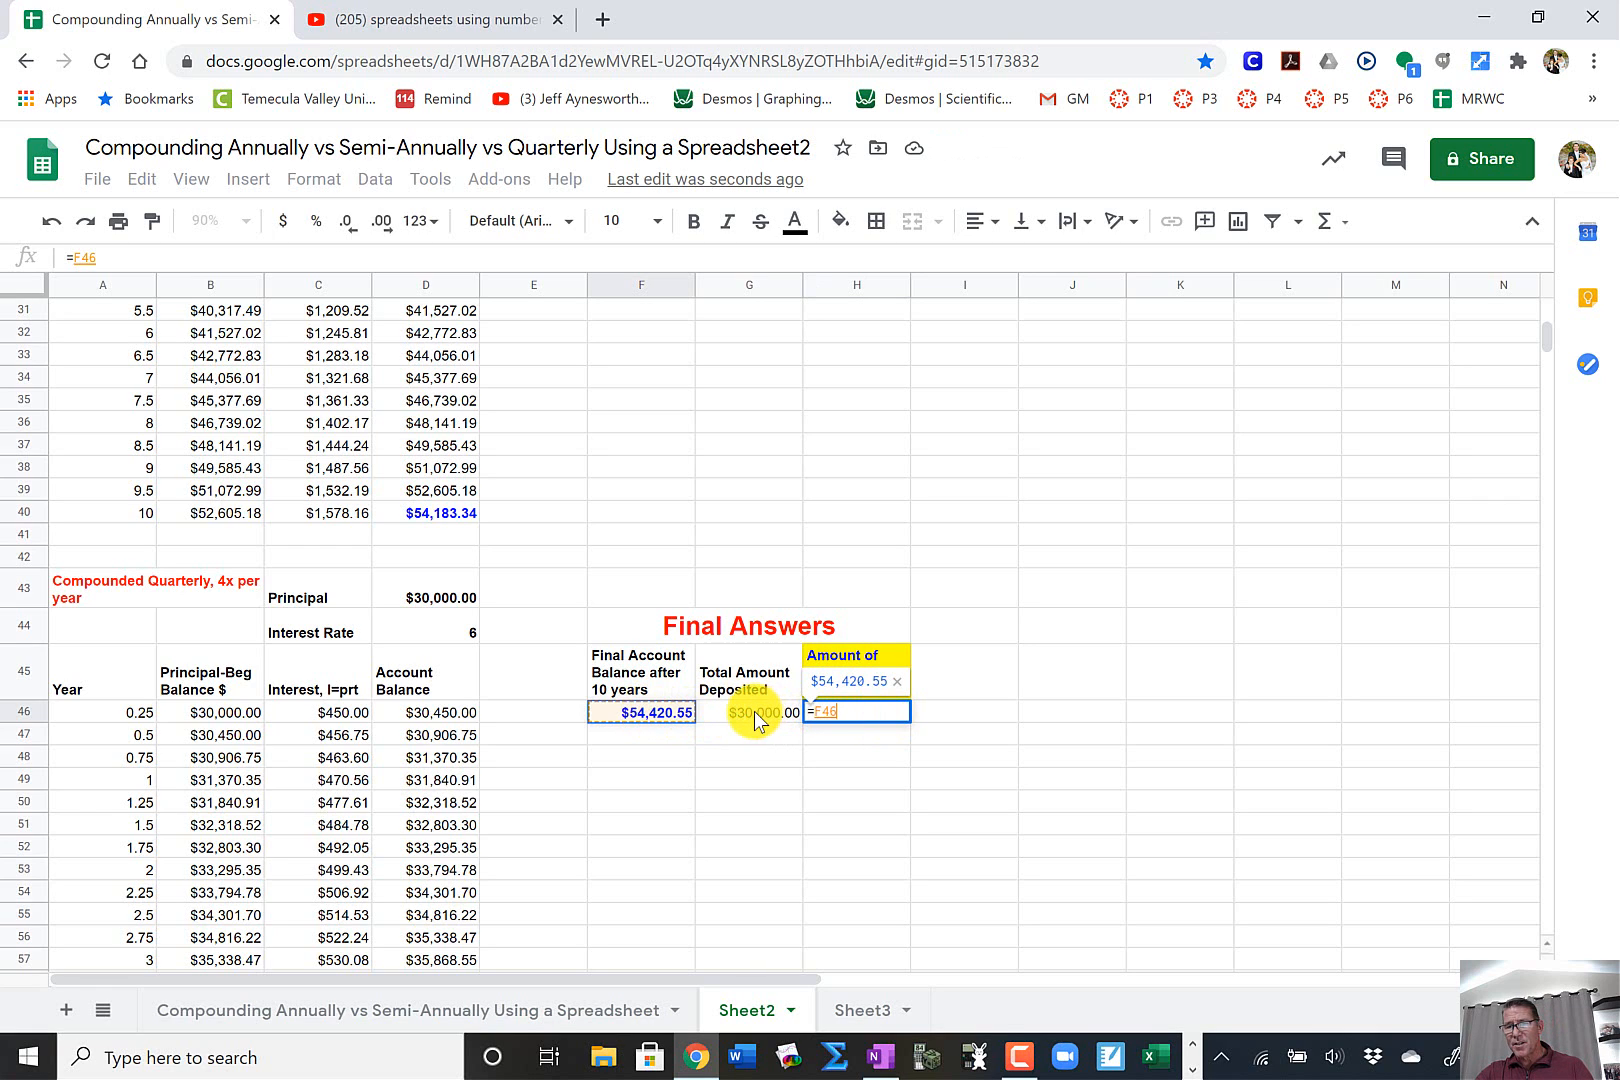
text(-)
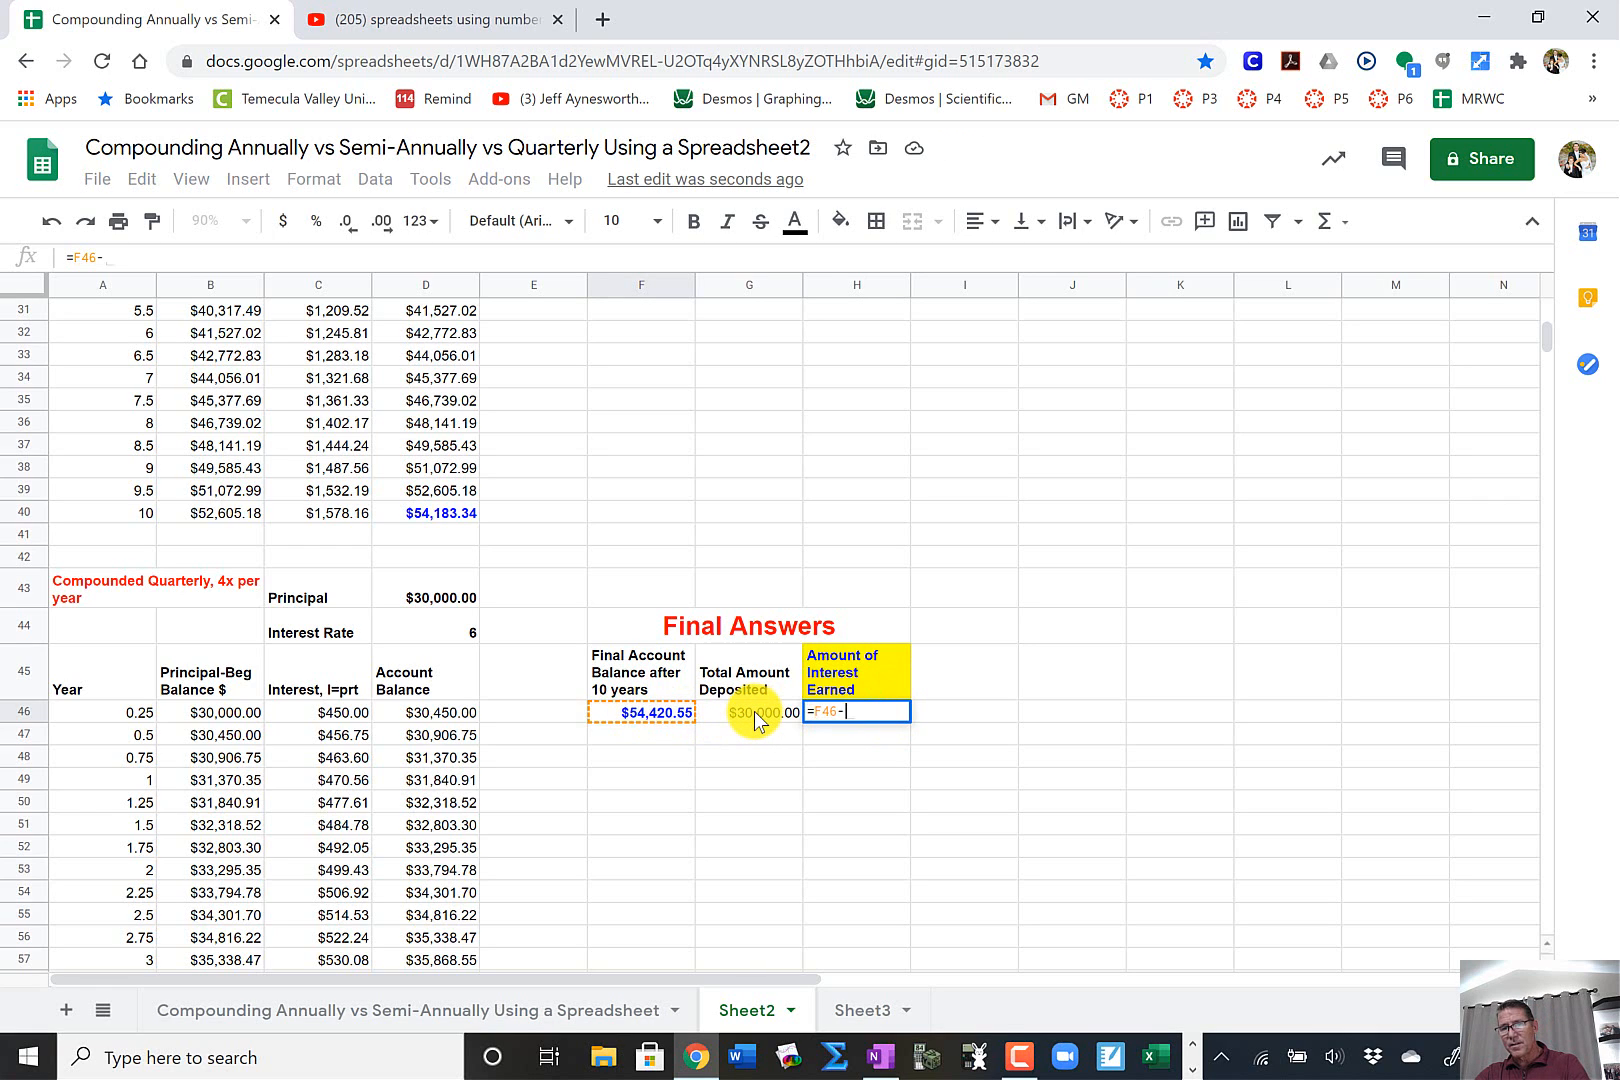
click(756, 711)
key(Return)
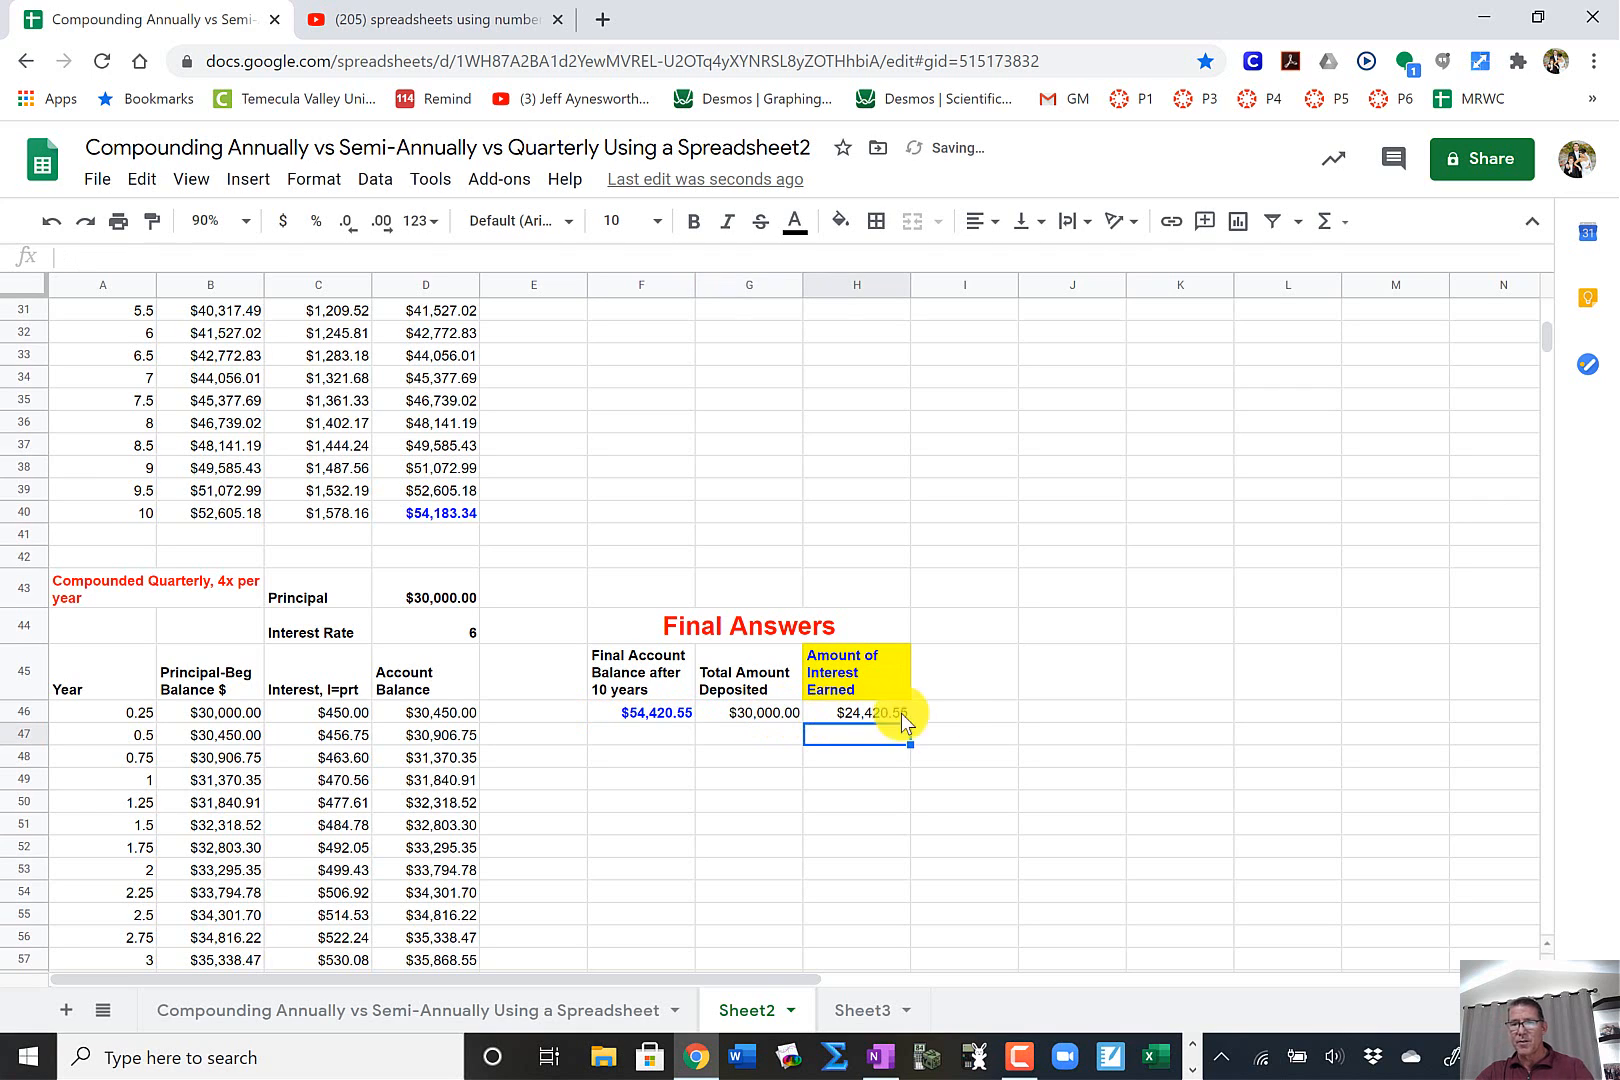
- Fill the amount of interest earned heading and its value in H45 to H46 with yellow
click(950, 707)
click(880, 715)
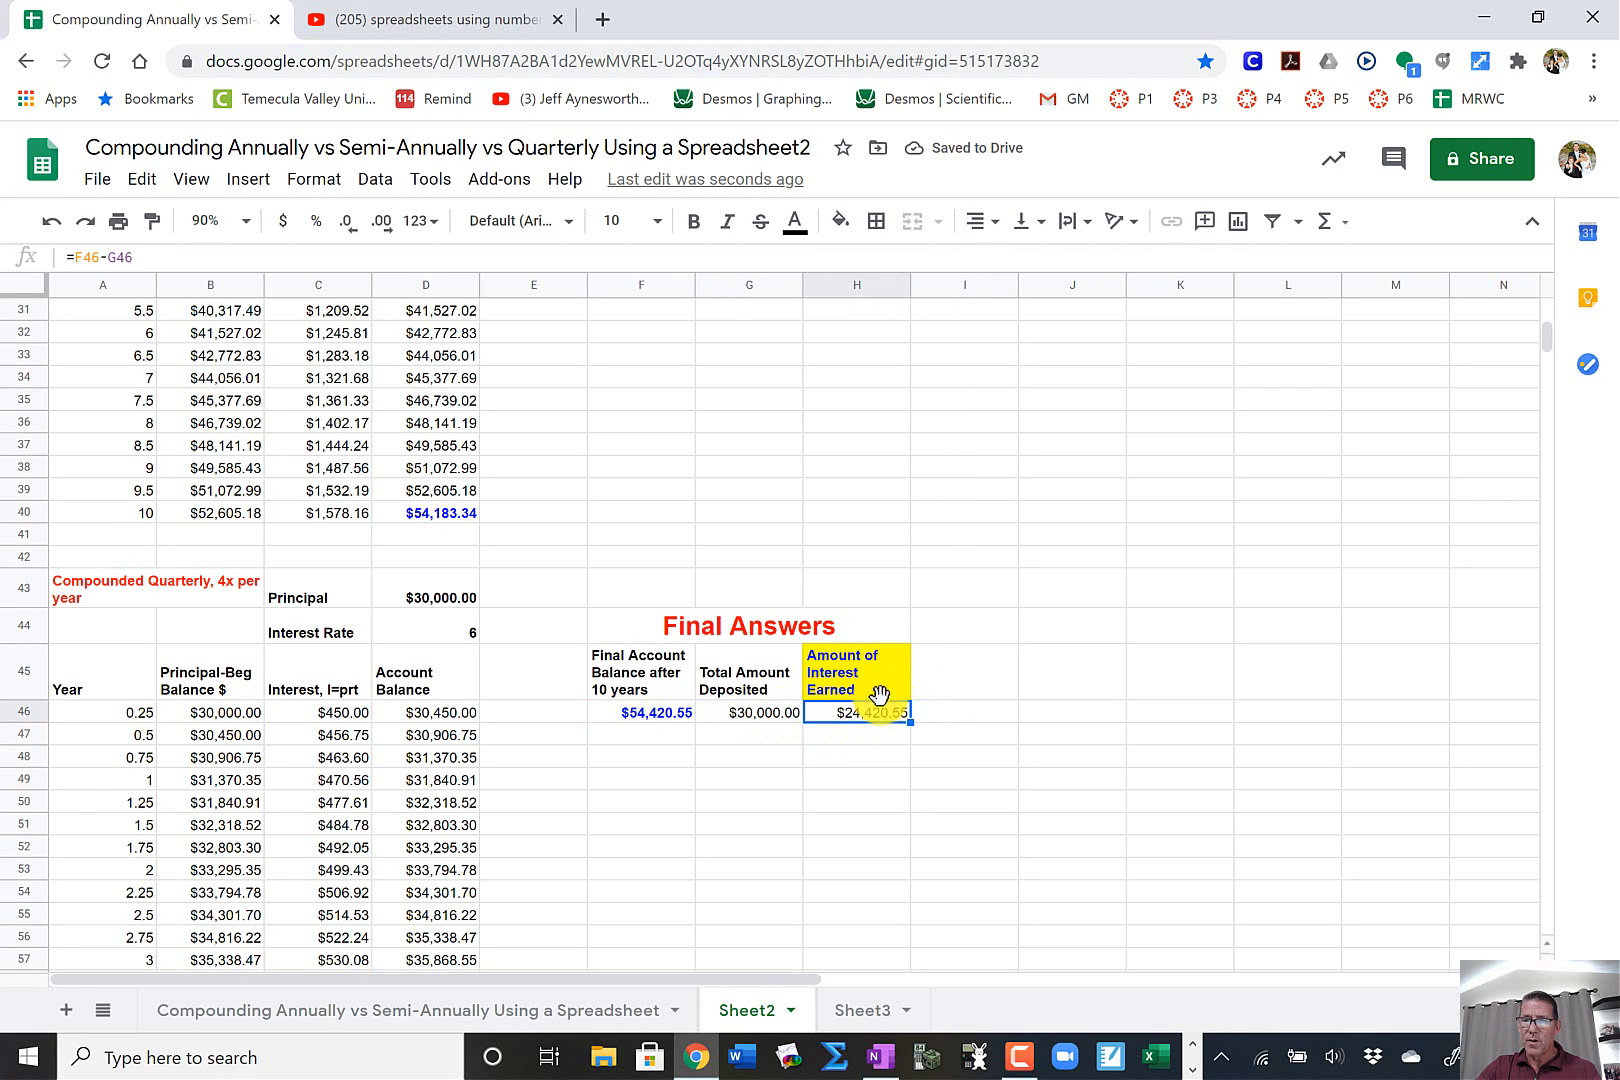
drag(889, 676, 893, 715)
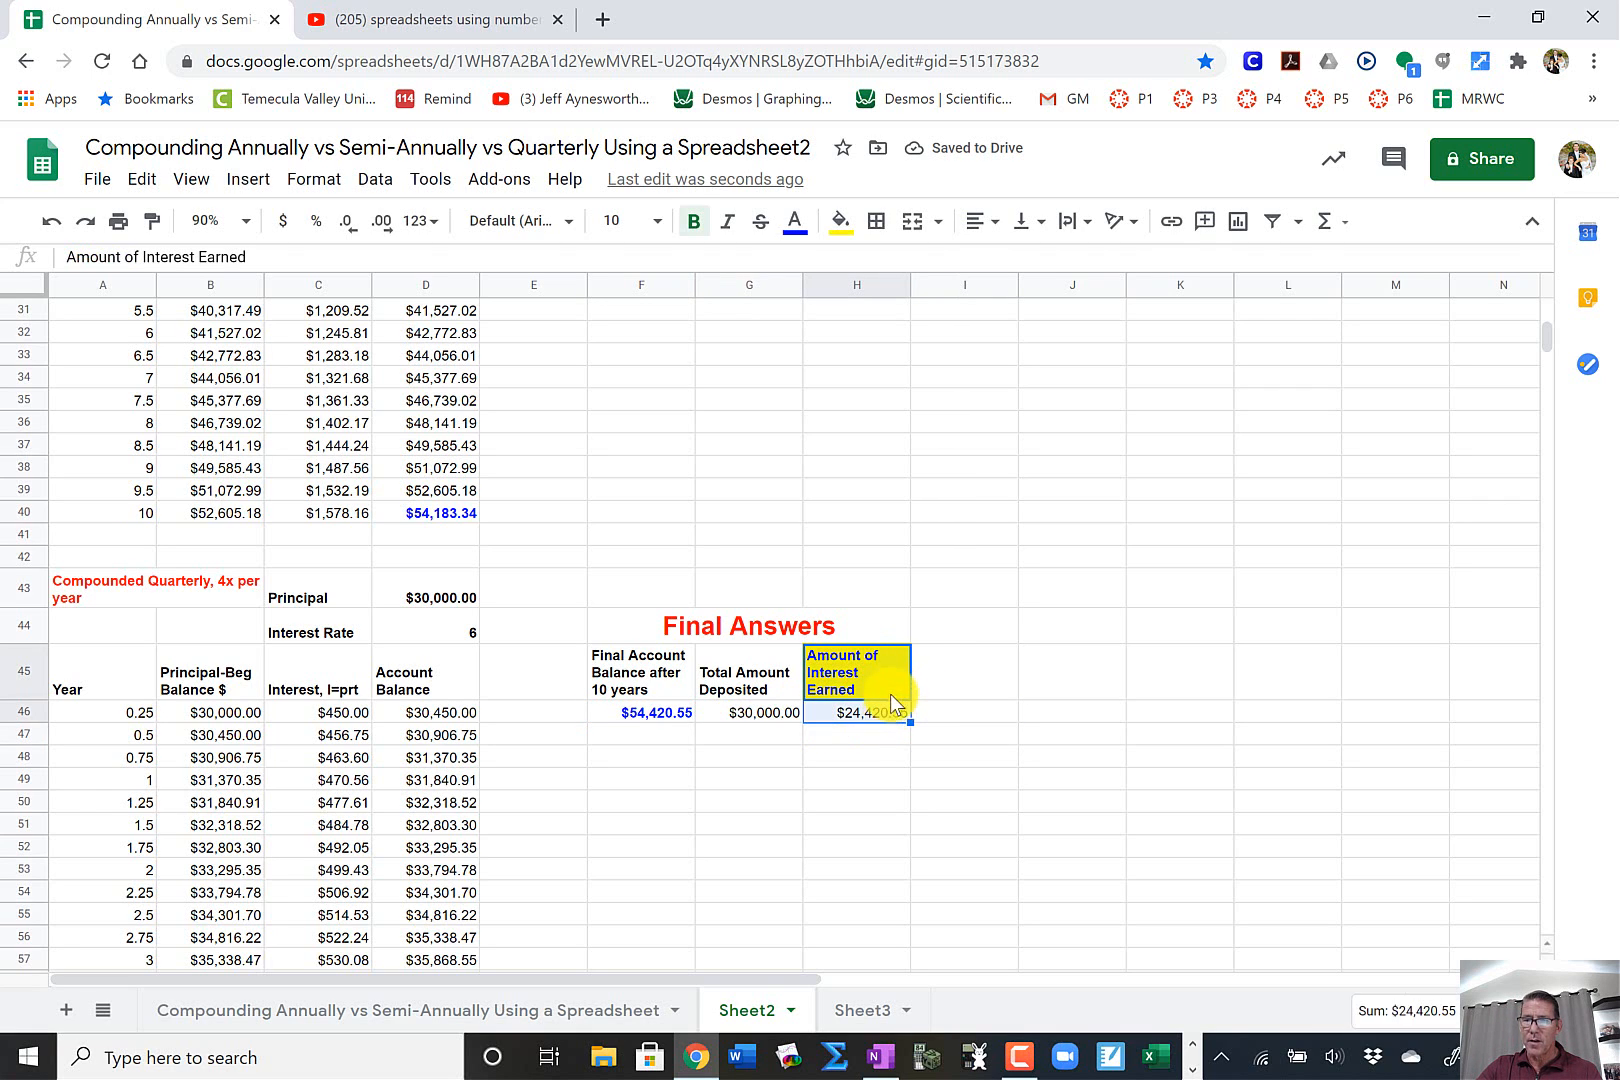
click(843, 228)
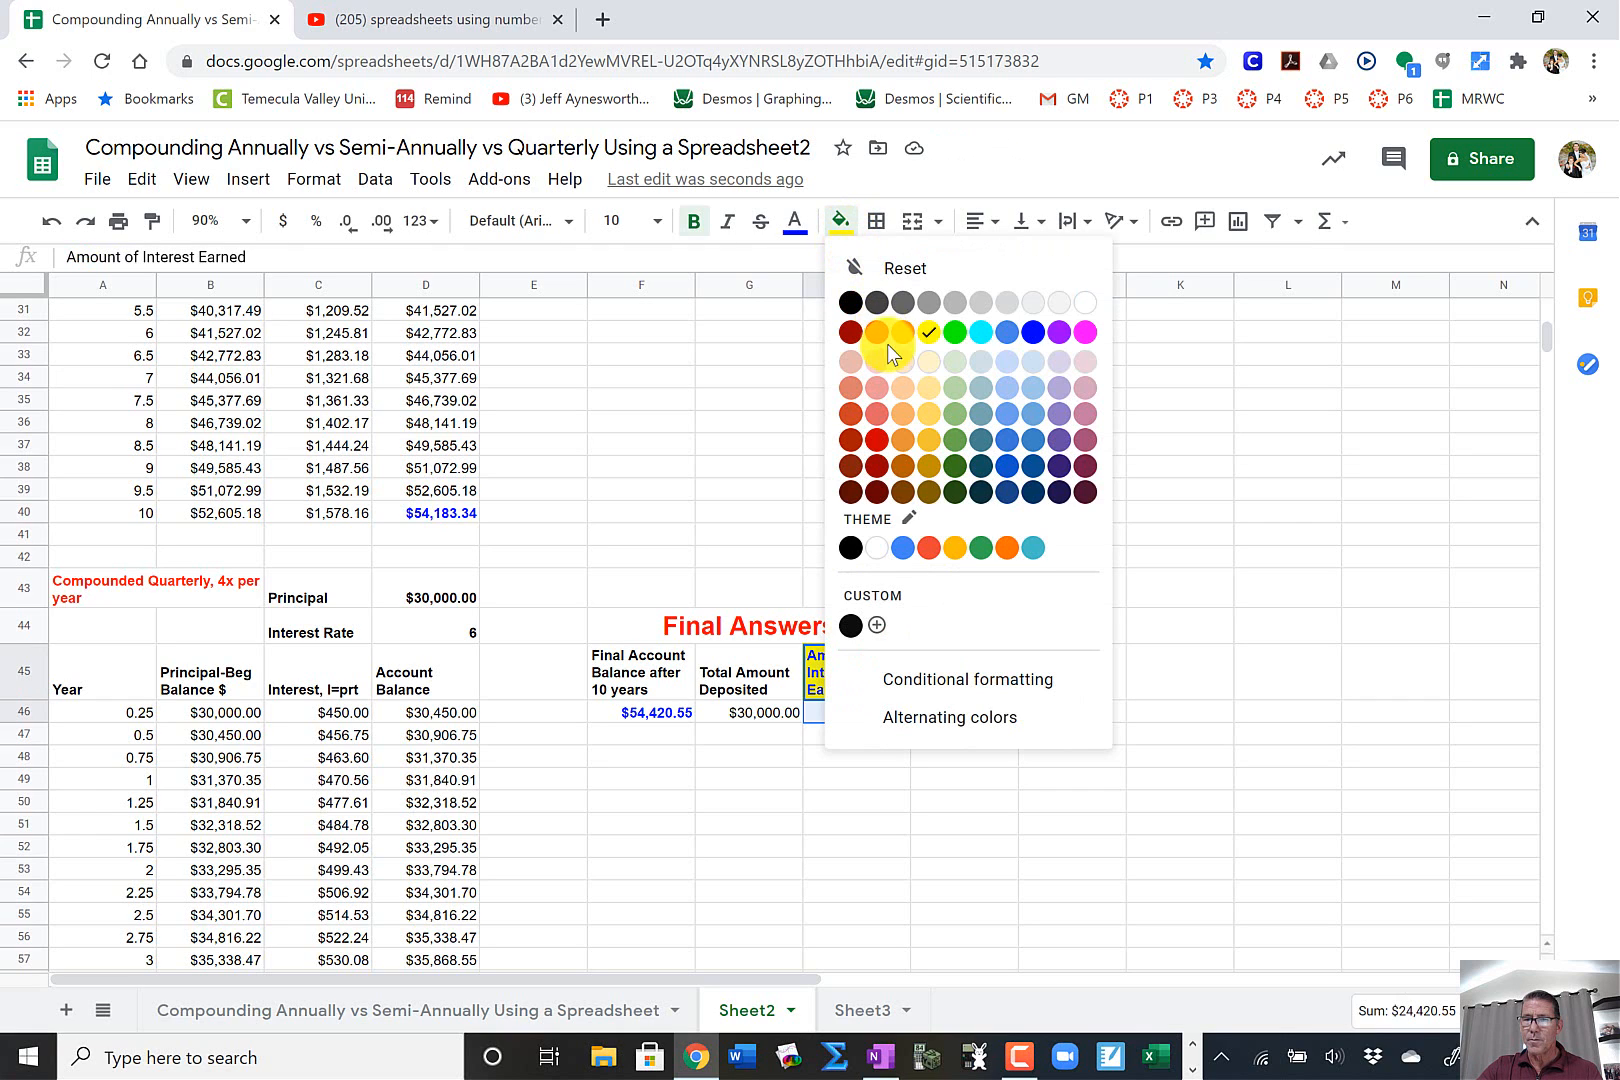
click(929, 332)
click(1090, 697)
click(980, 594)
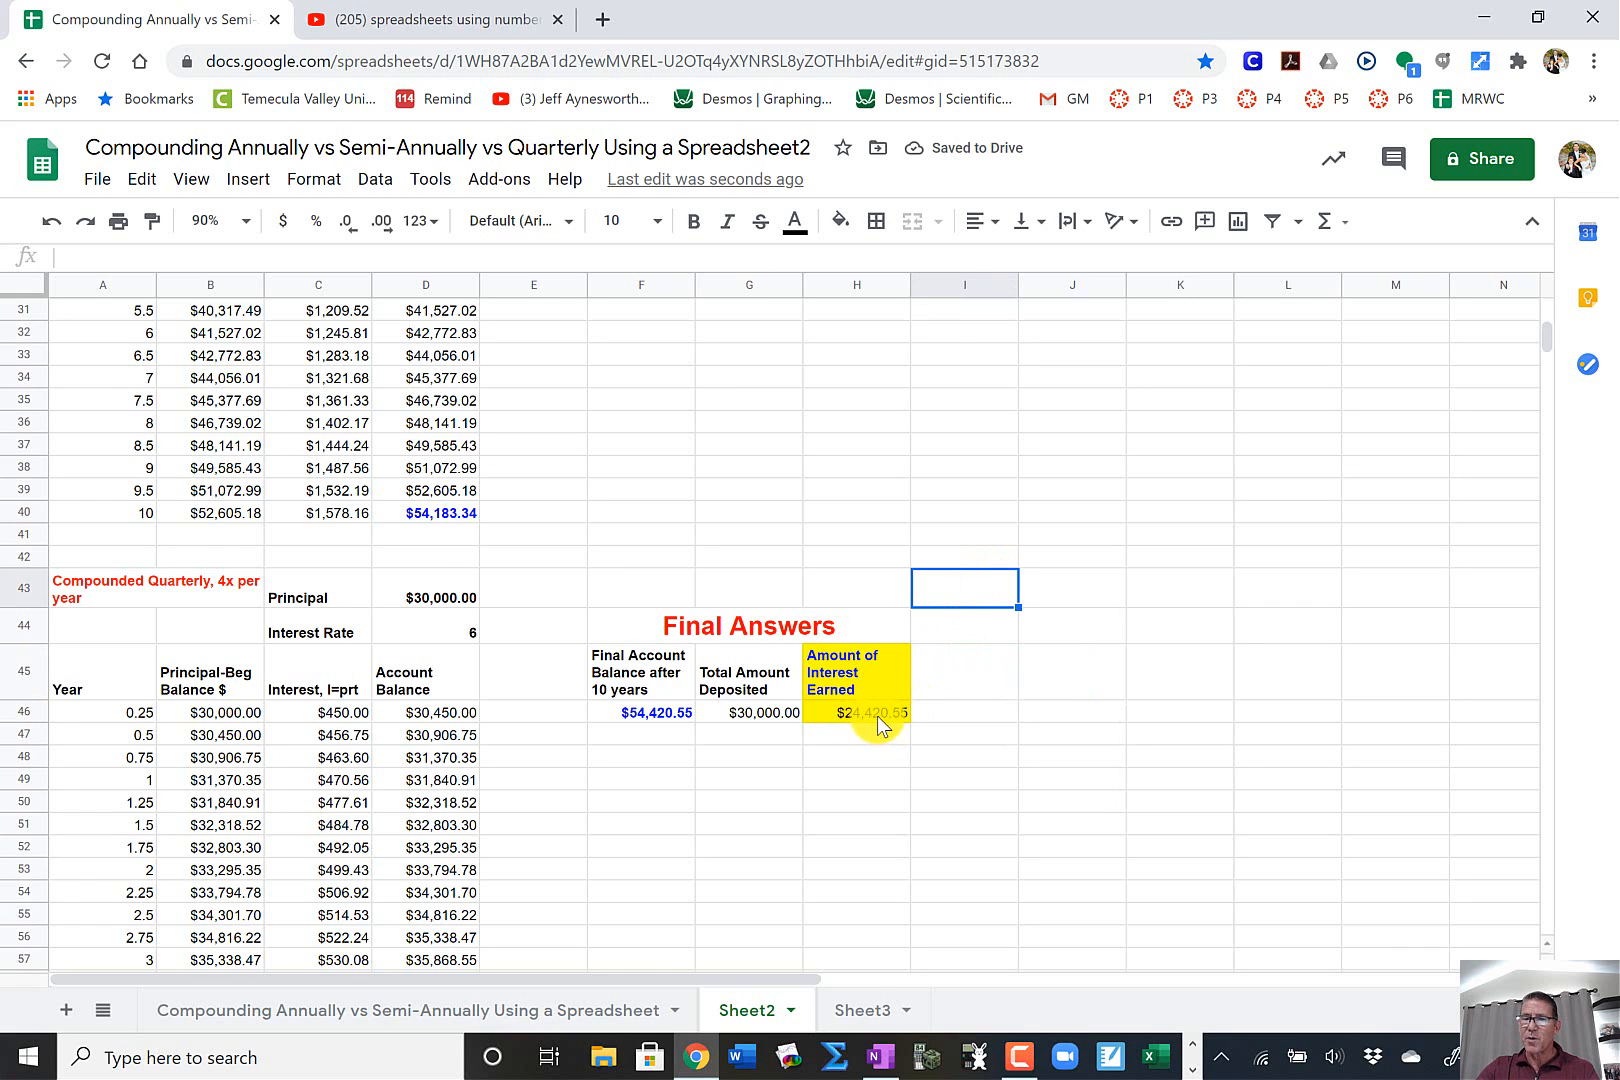
- Set the sheet zoom to 75% and compare the semi-annual and quarterly final answers
scroll(877, 716, up, 3)
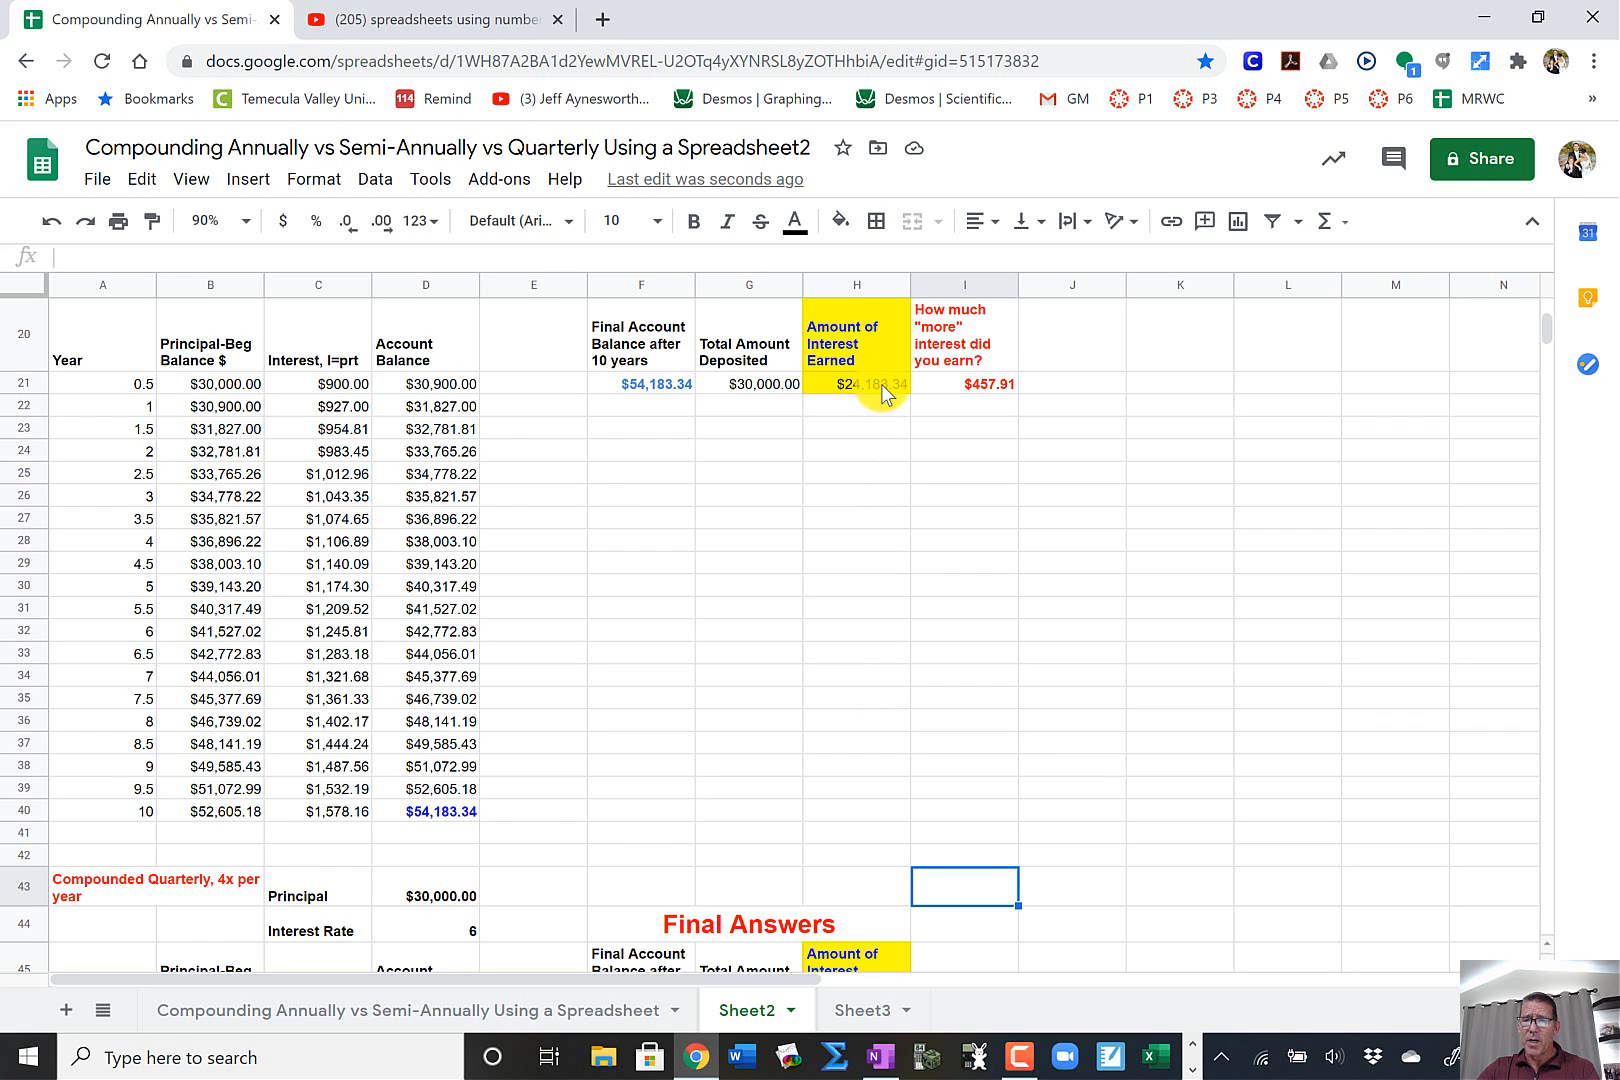
scroll(877, 394, down, 3)
scroll(856, 619, up, 3)
click(246, 221)
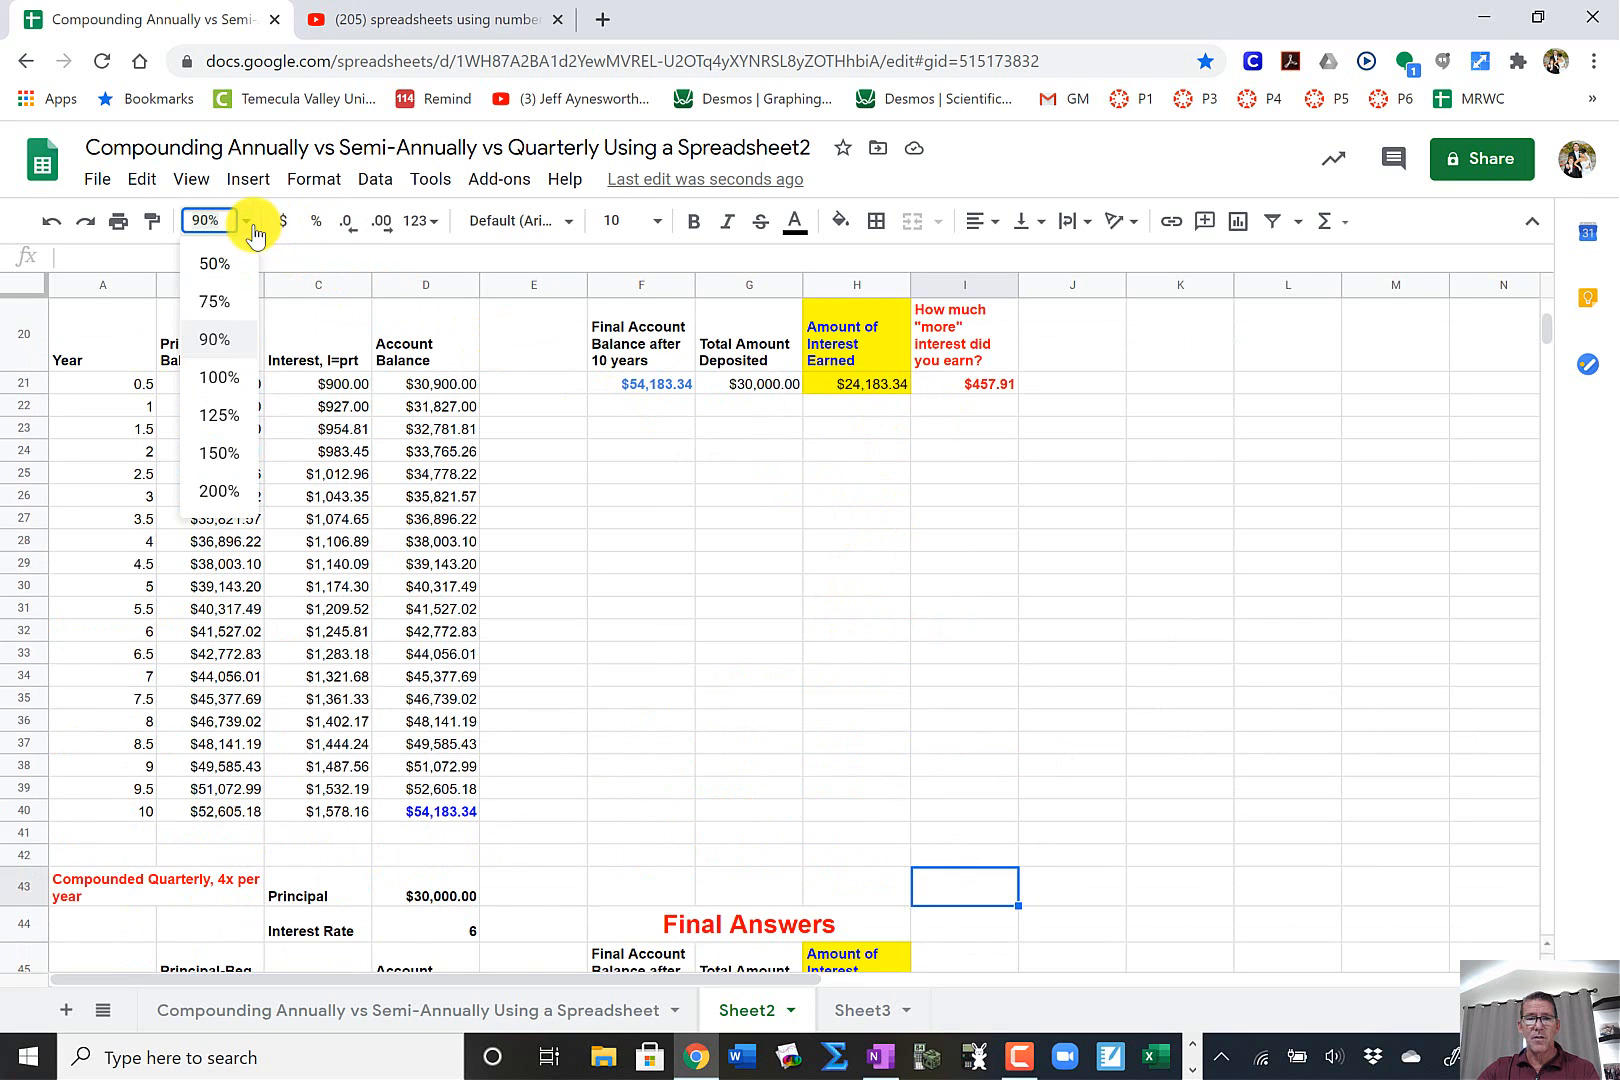
click(216, 303)
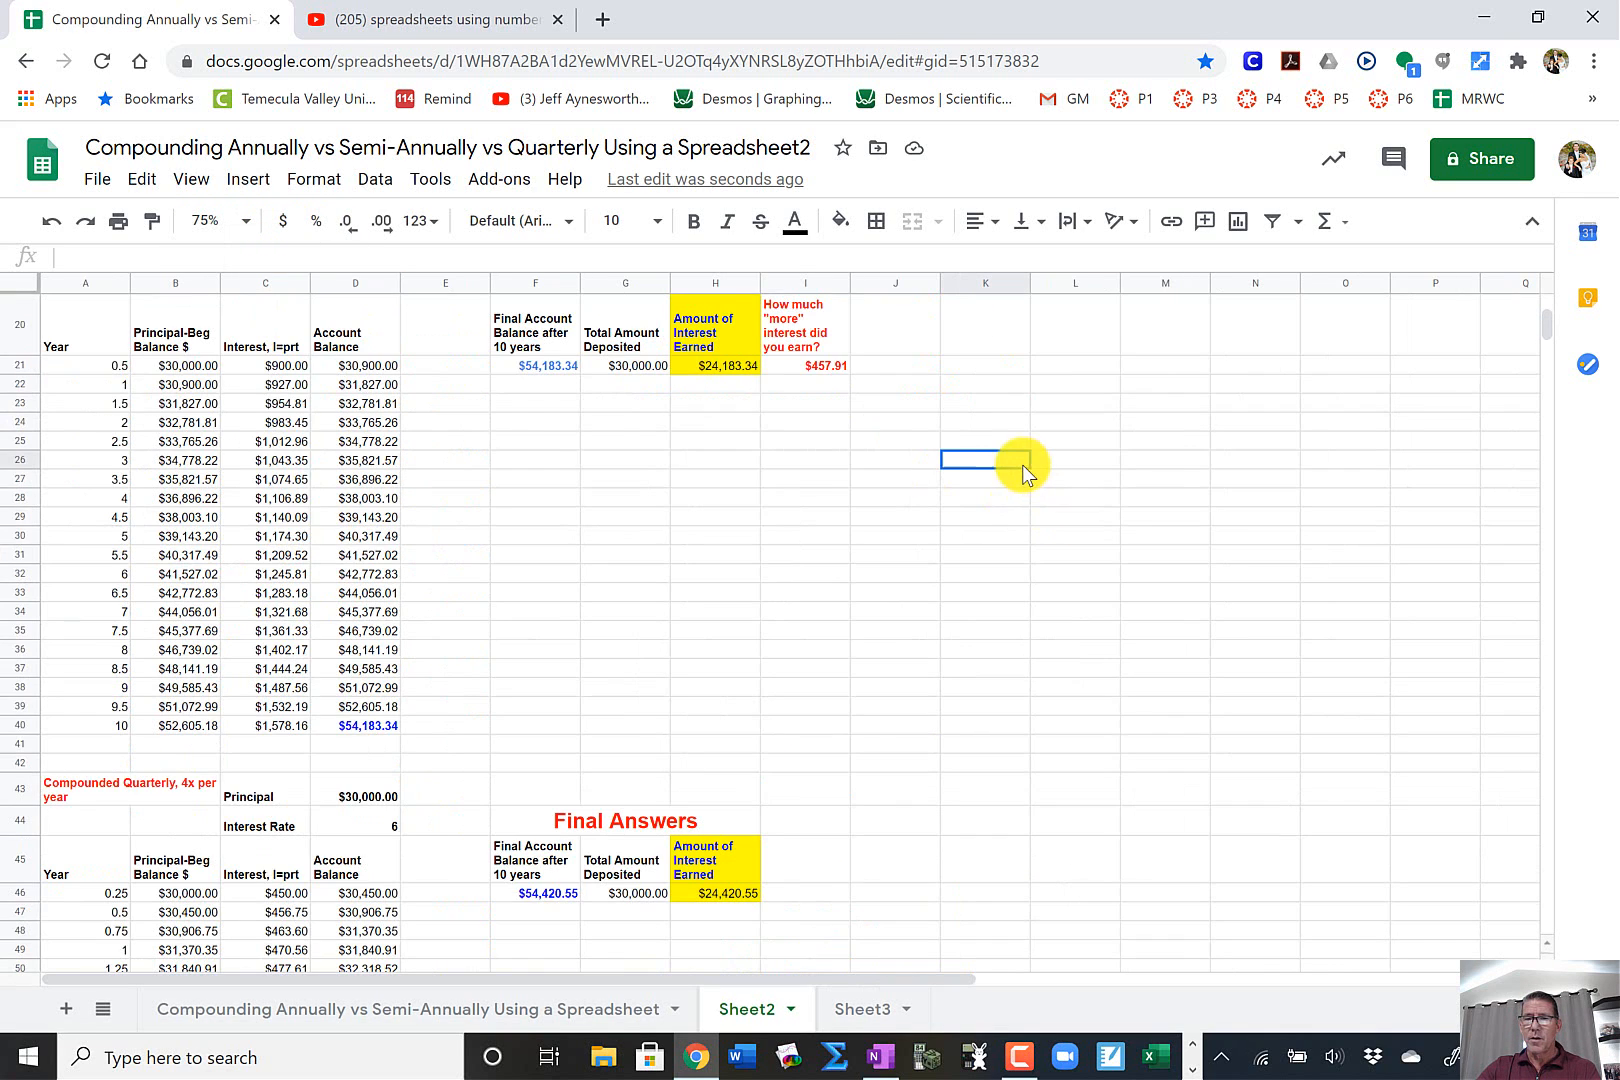
scroll(1013, 480, up, 2)
scroll(1015, 487, down, 2)
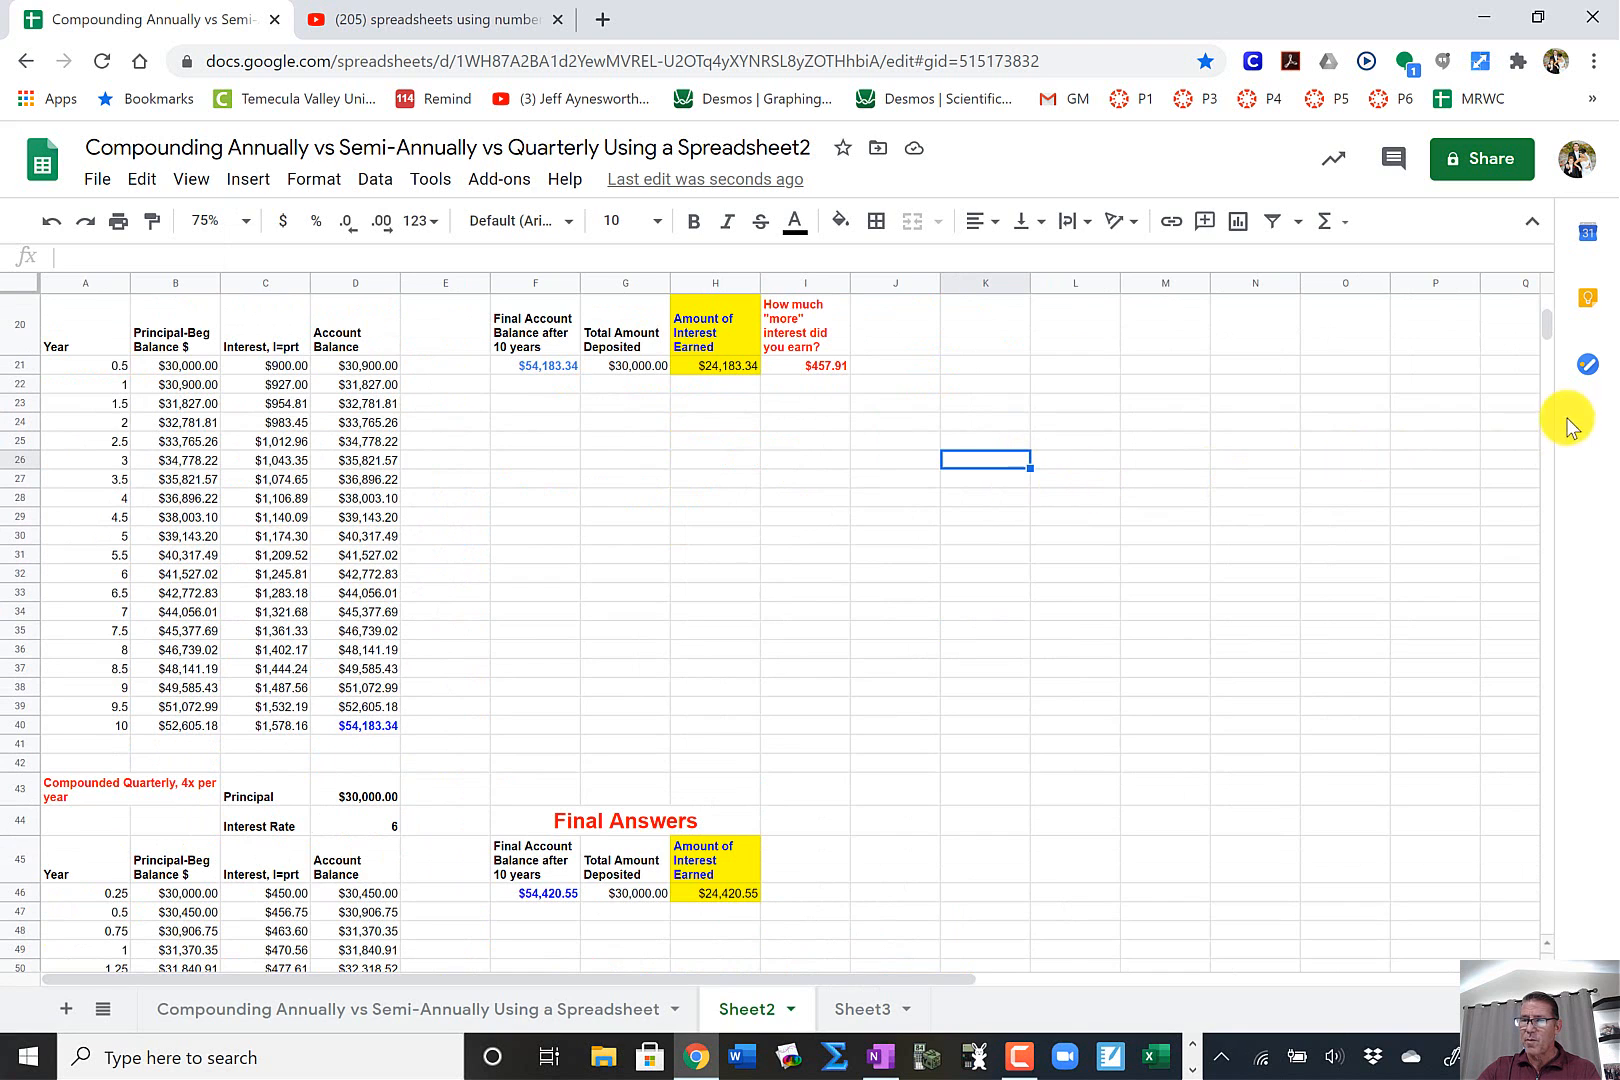
drag(1544, 321, 1542, 319)
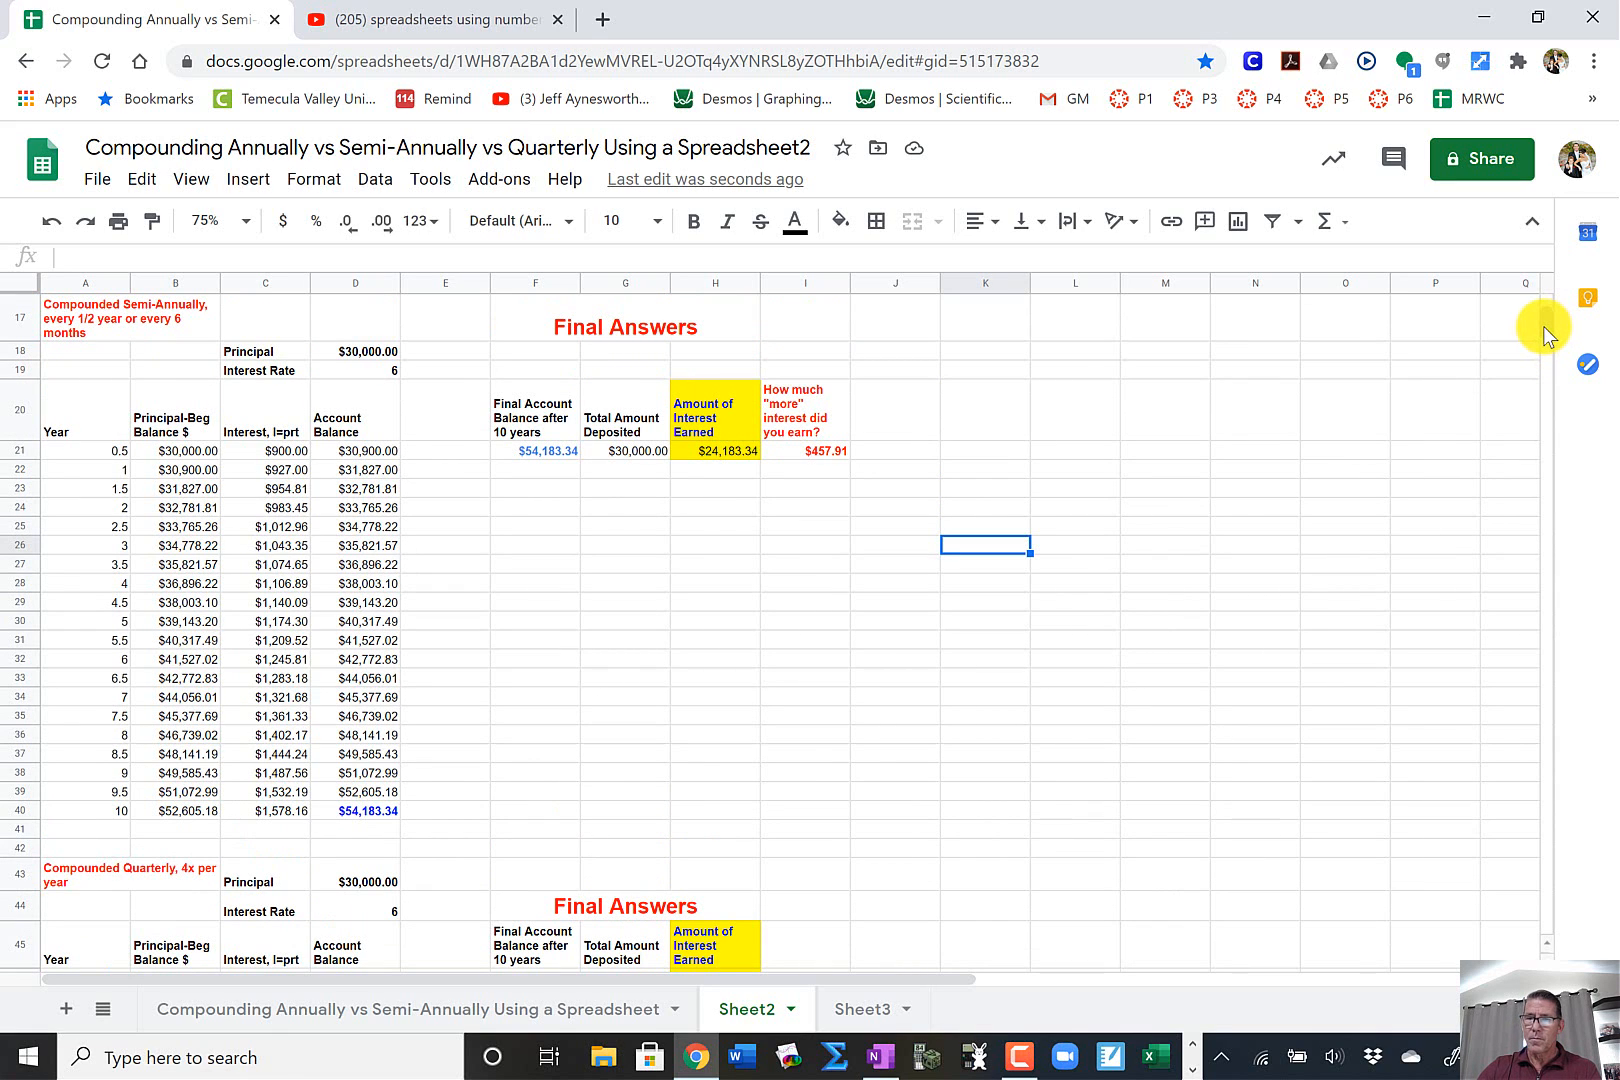
- Copy the heading asking how much "more" interest was earned from I20 to I45 in the quarterly final answers
drag(1543, 327, 1543, 328)
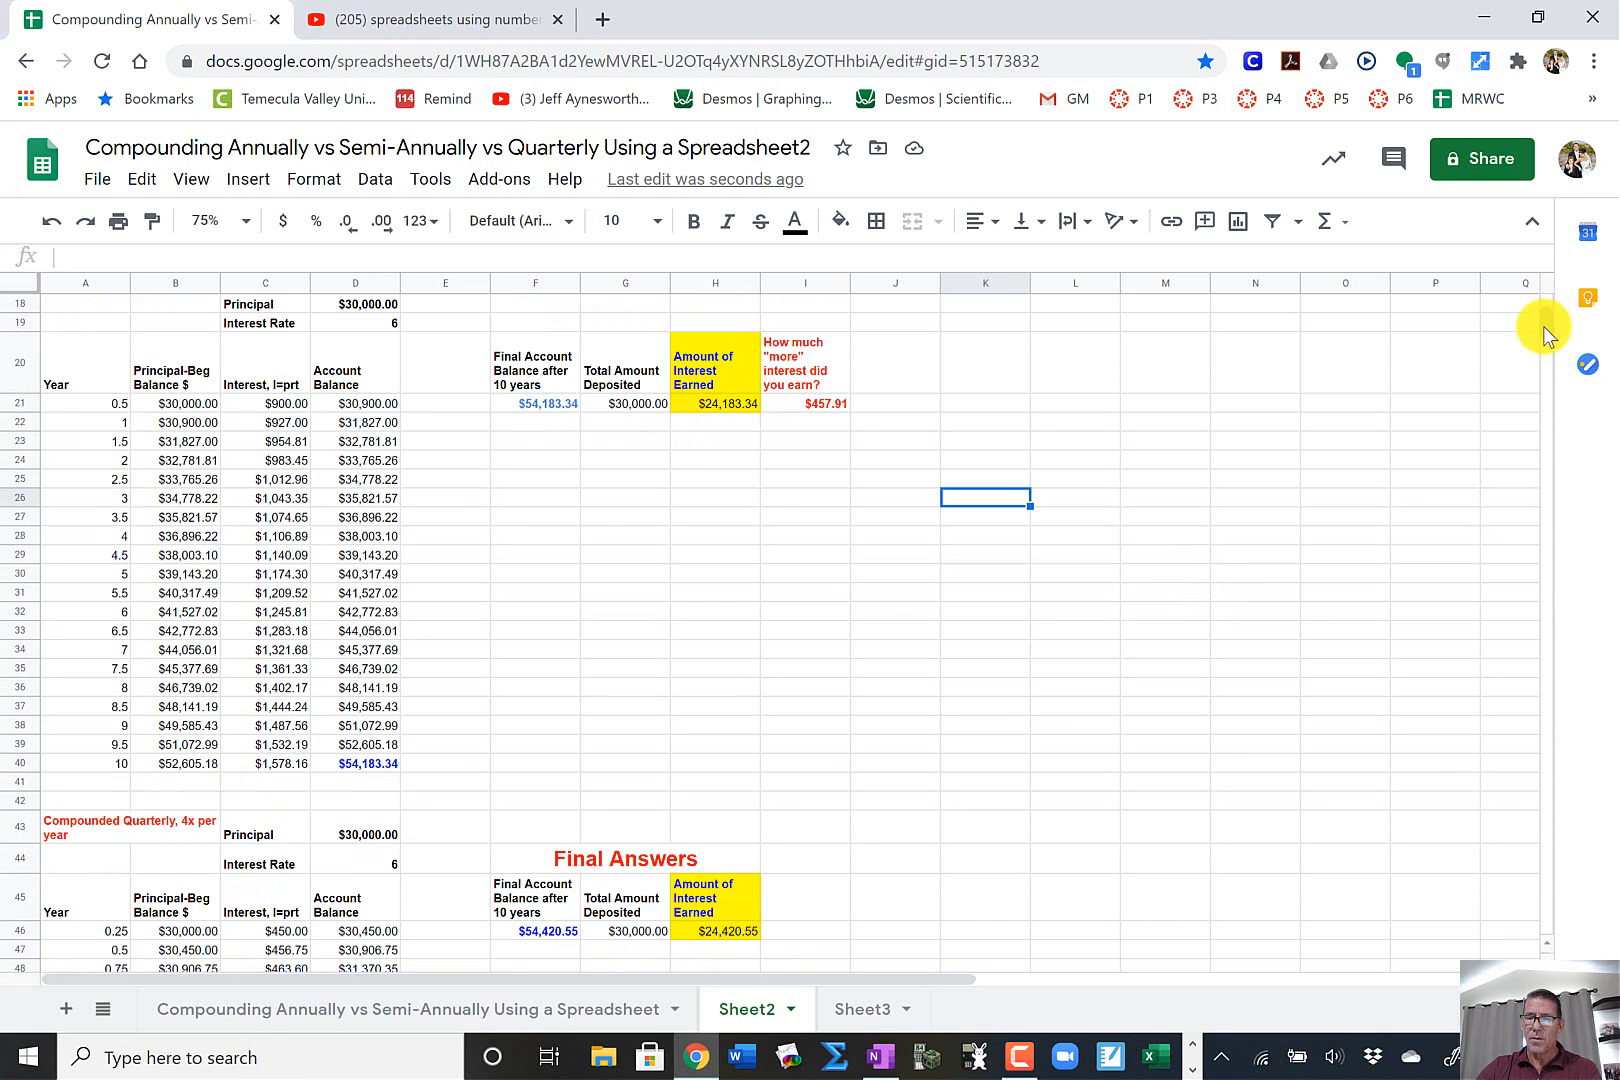
drag(1543, 327, 1543, 327)
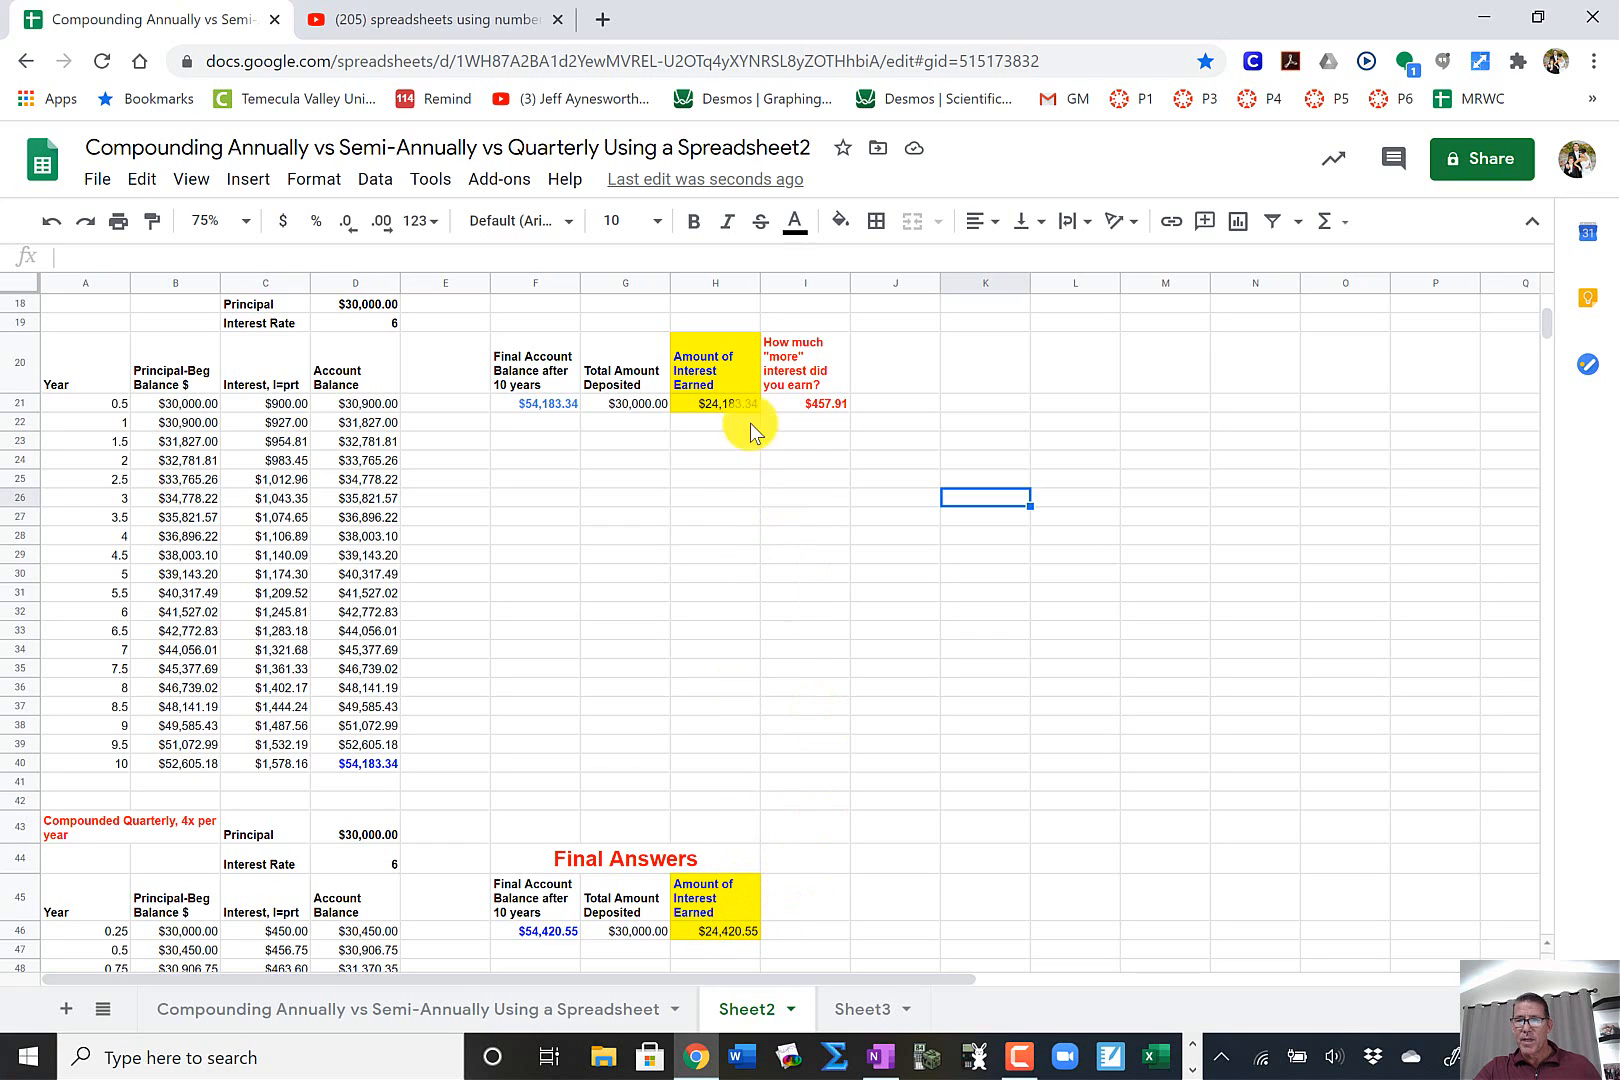
click(813, 358)
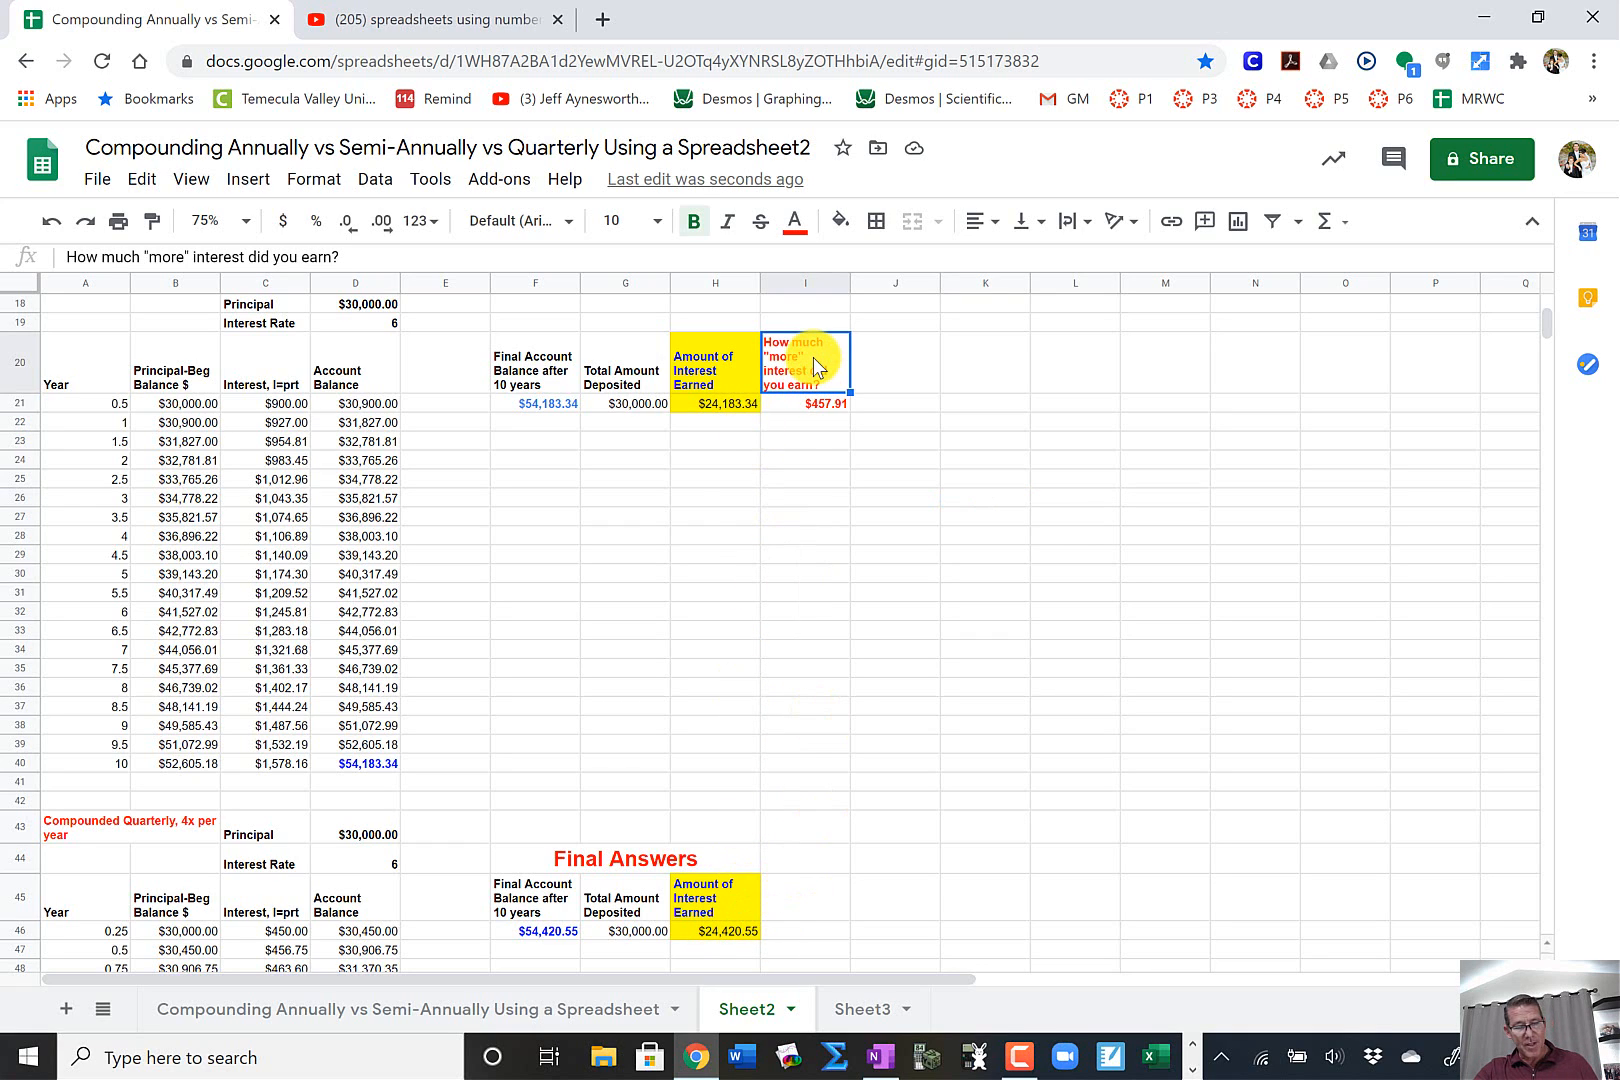
key(ctrl+c)
click(780, 880)
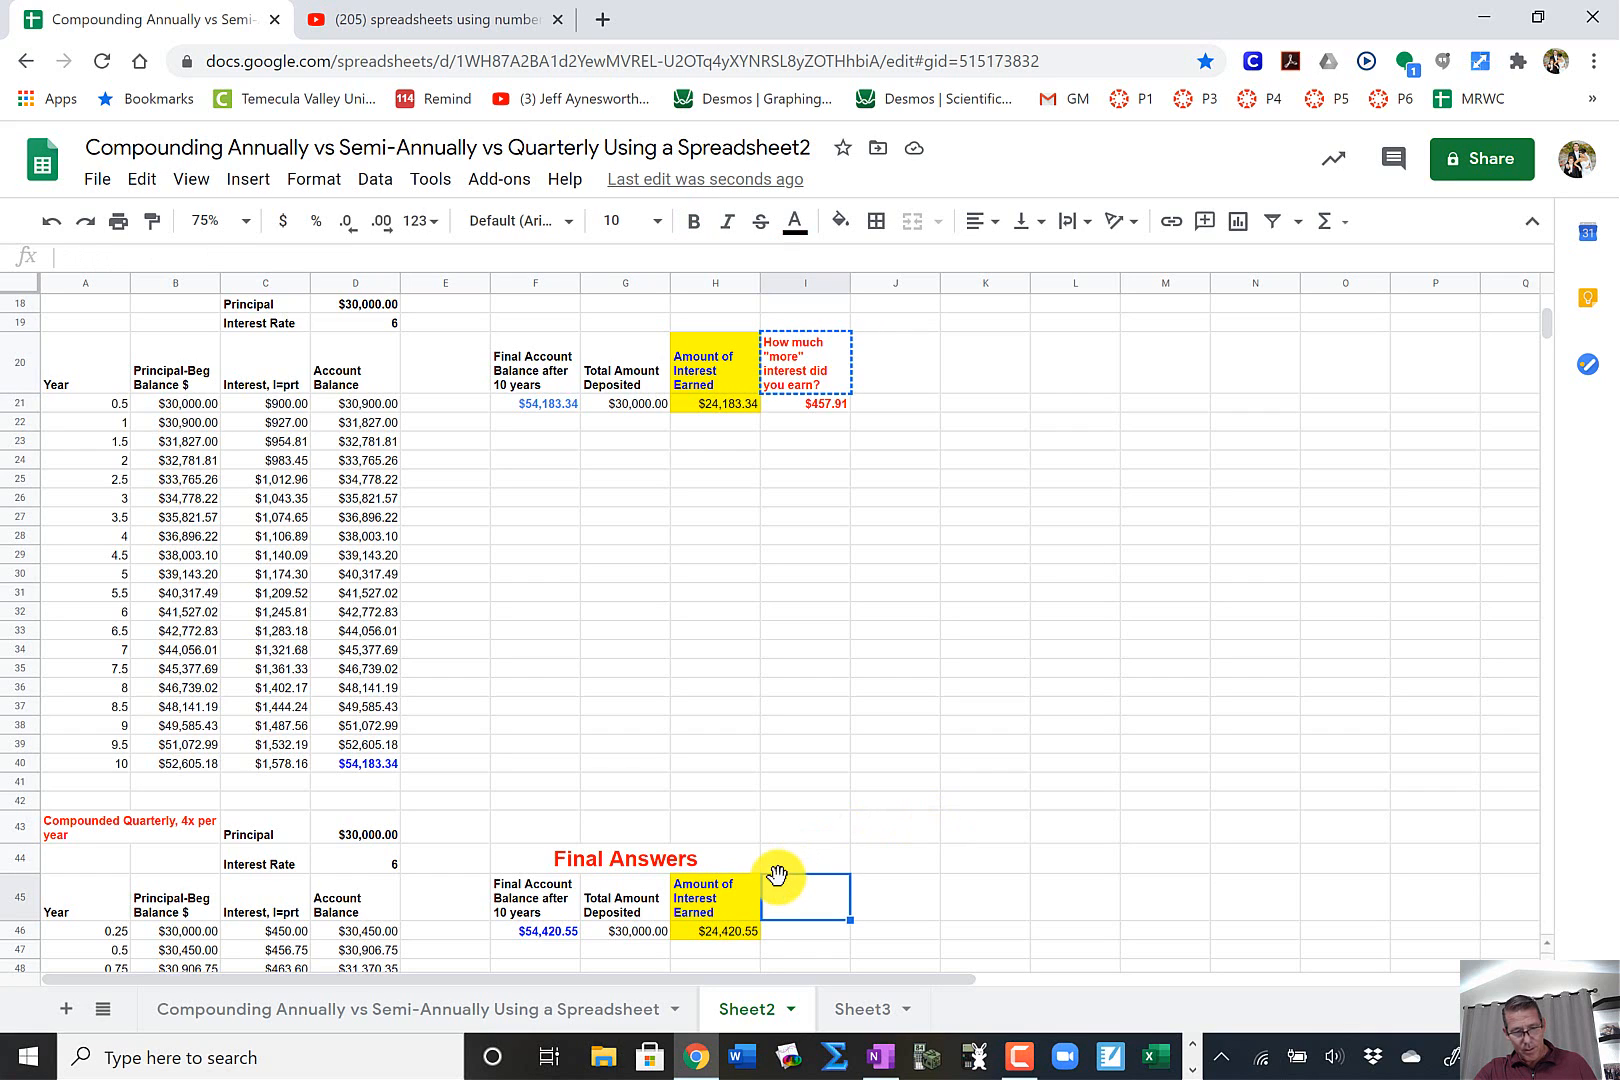
key(ctrl+v)
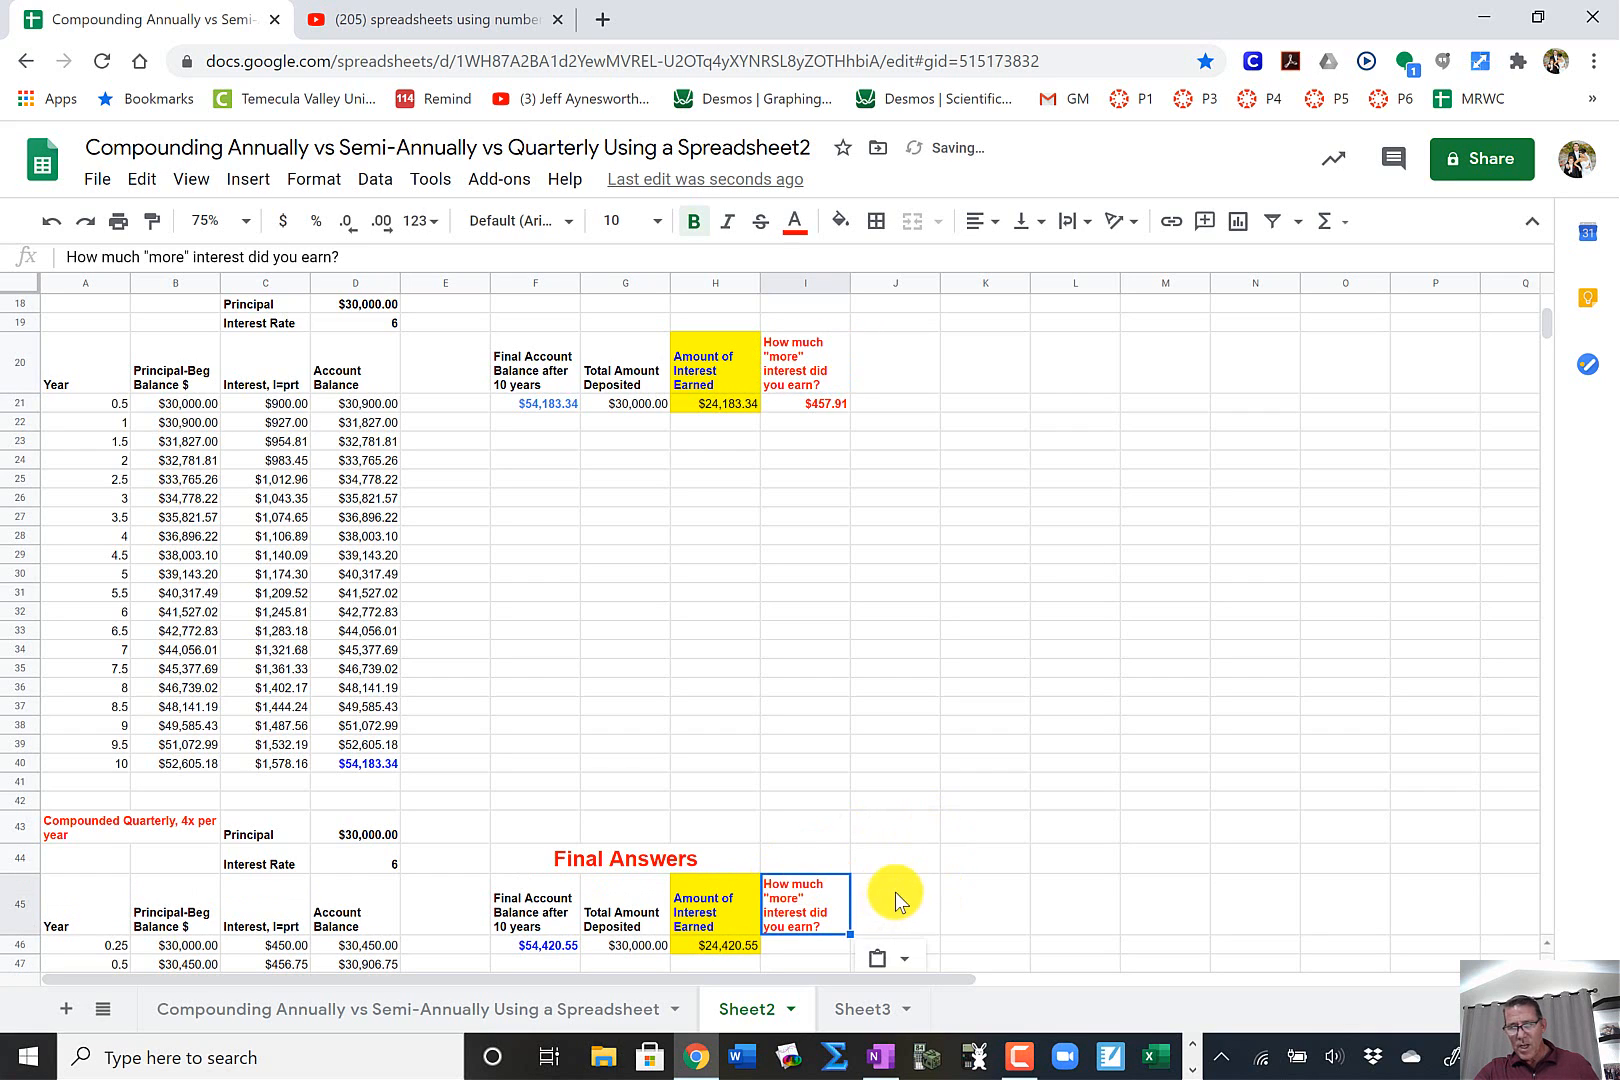
click(895, 892)
click(790, 902)
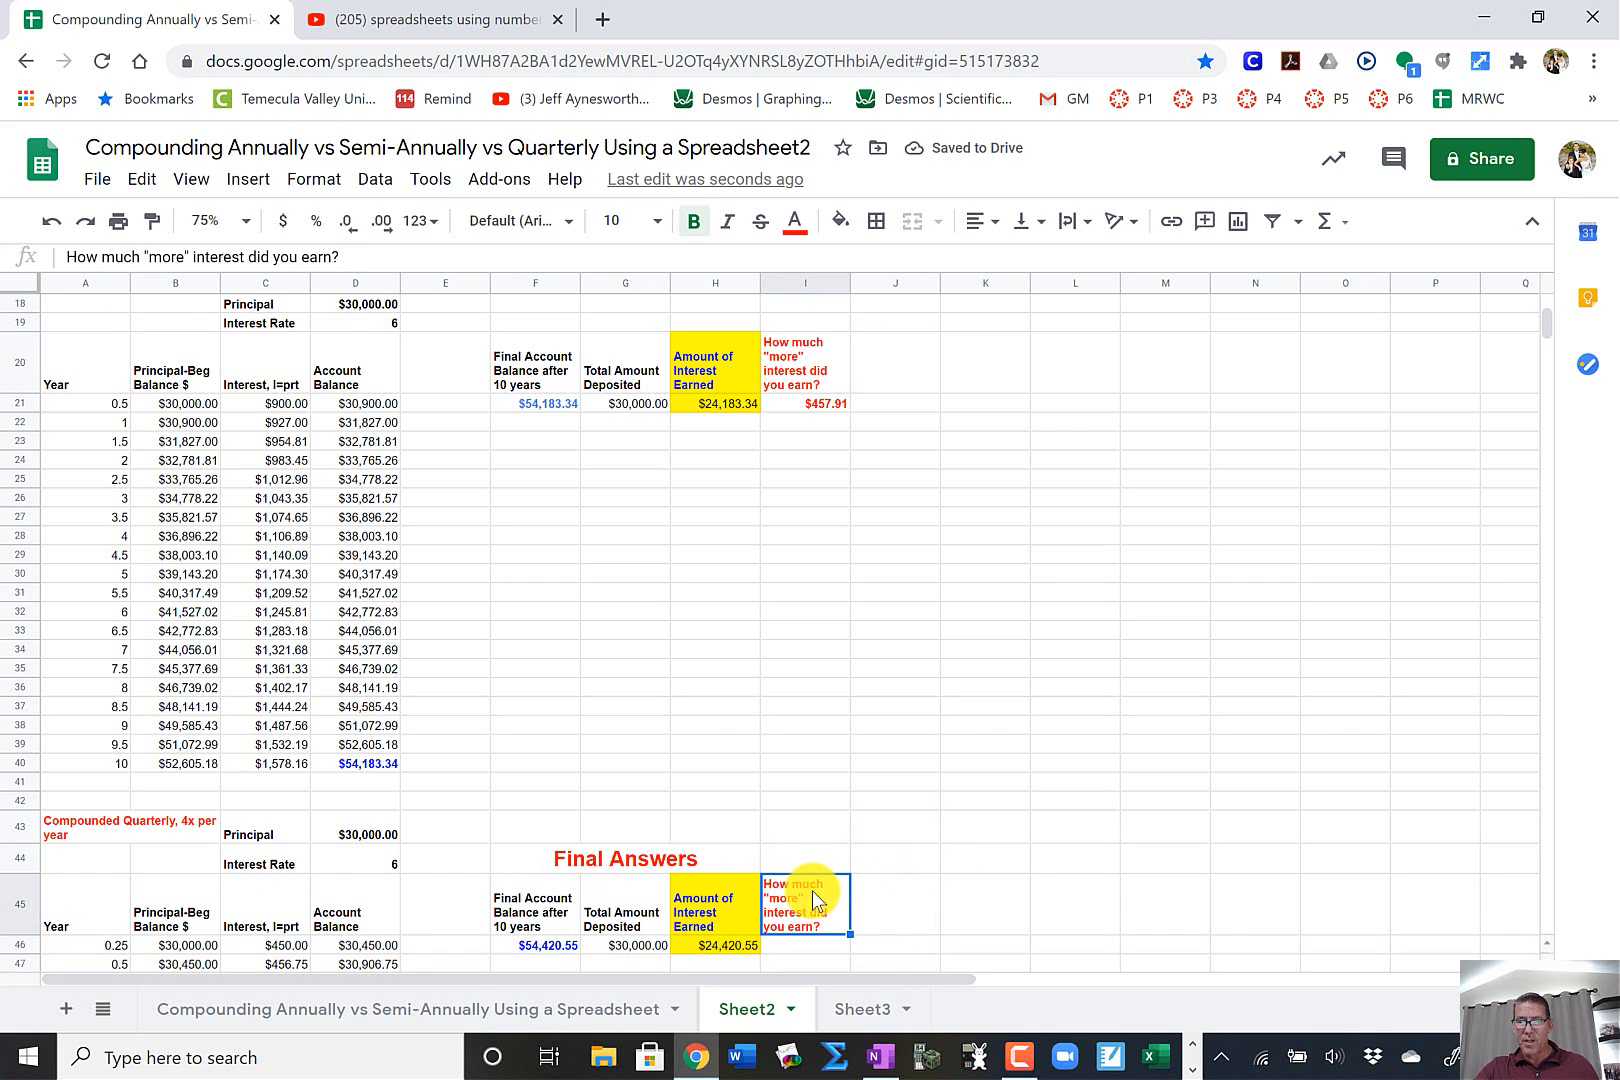
- Calculate the extra interest of quarterly over annual compounding in I46 with the formula =H46-H6
scroll(815, 898, down, 2)
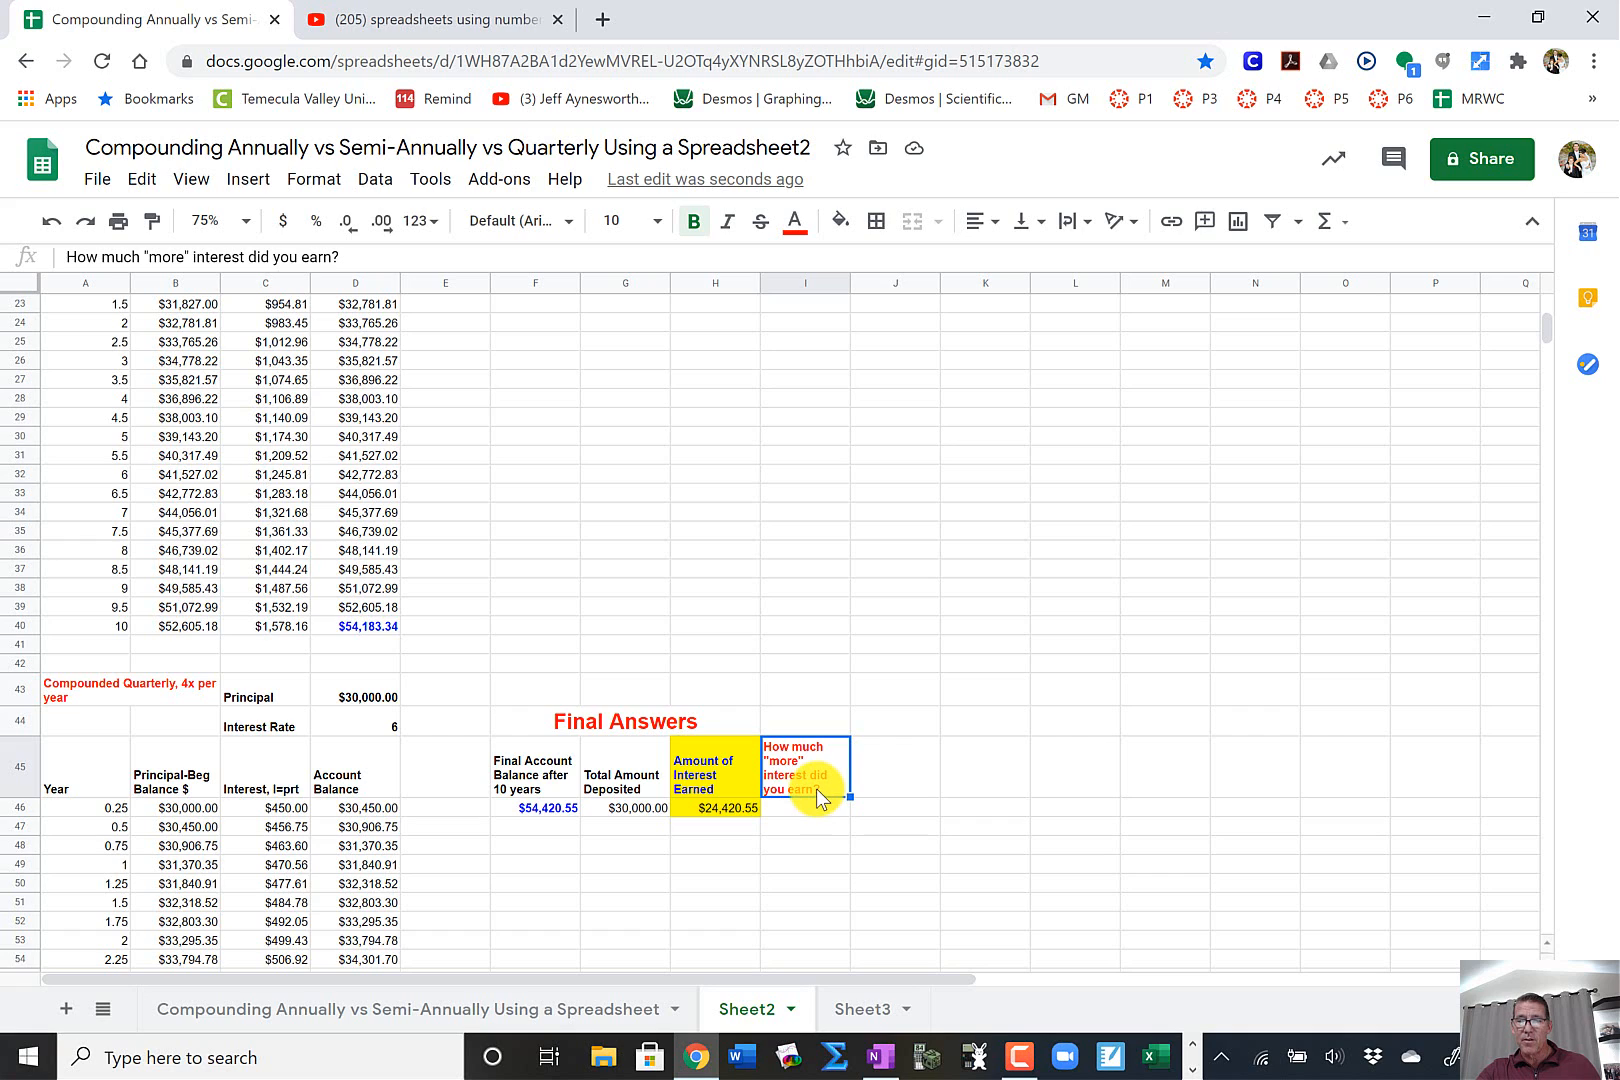
click(817, 808)
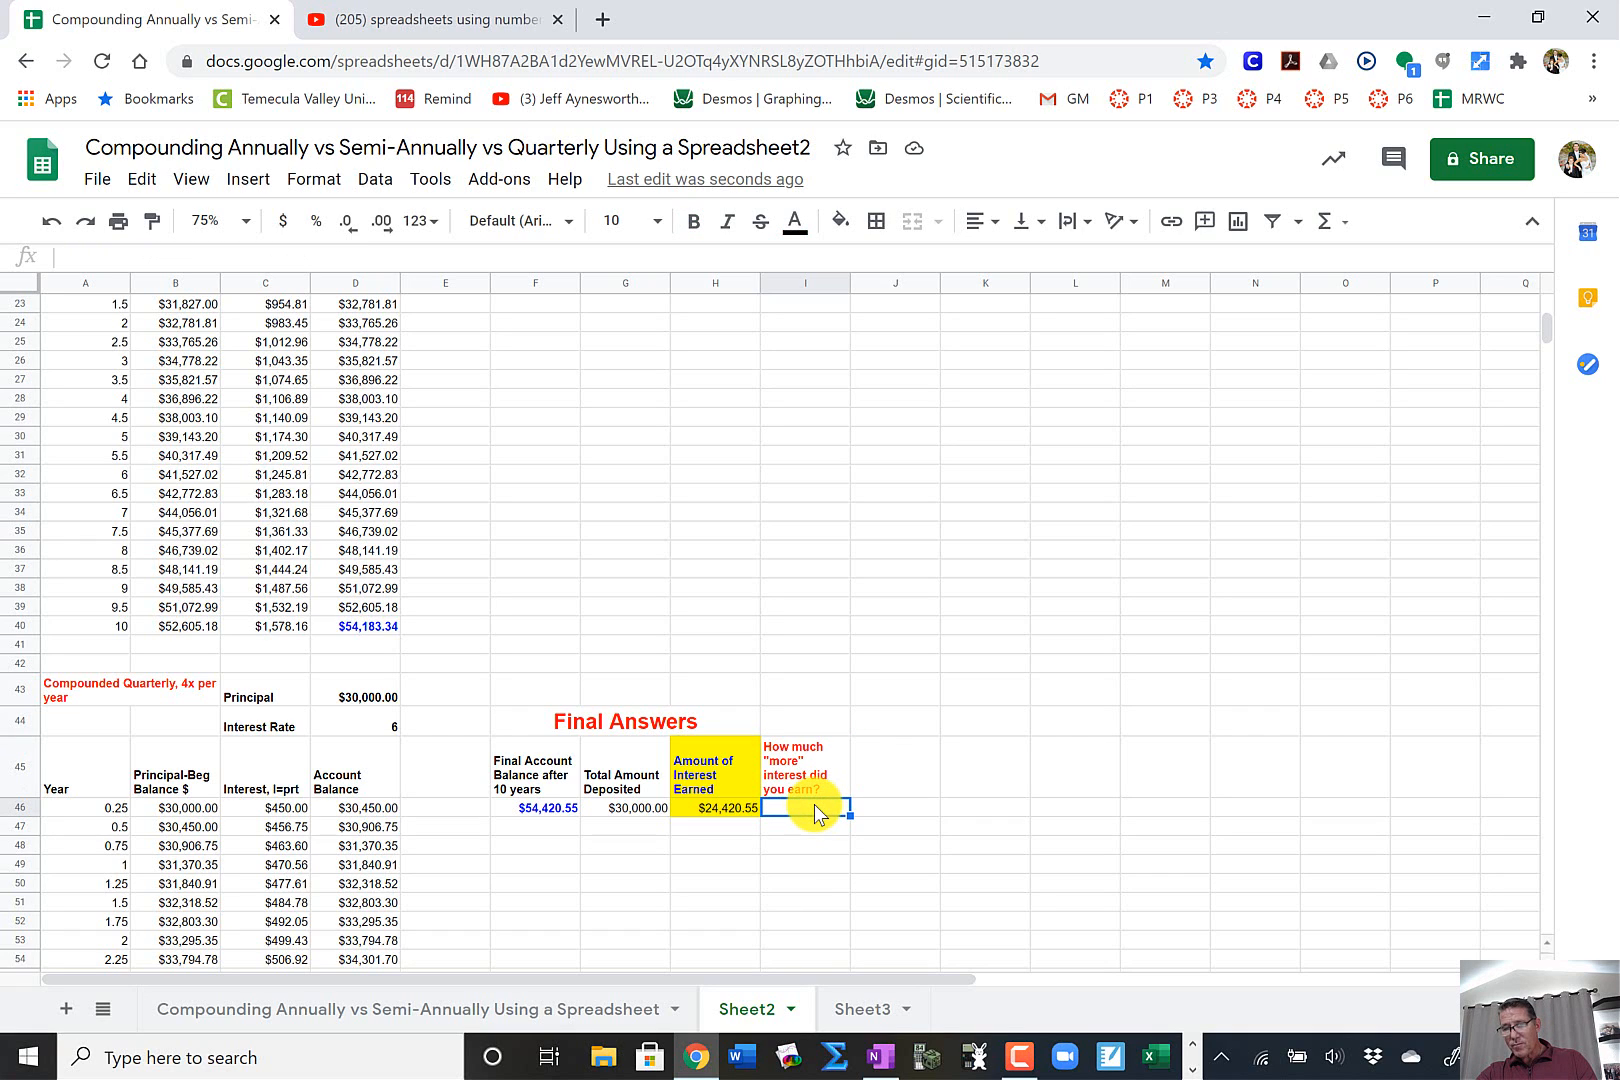
text(=)
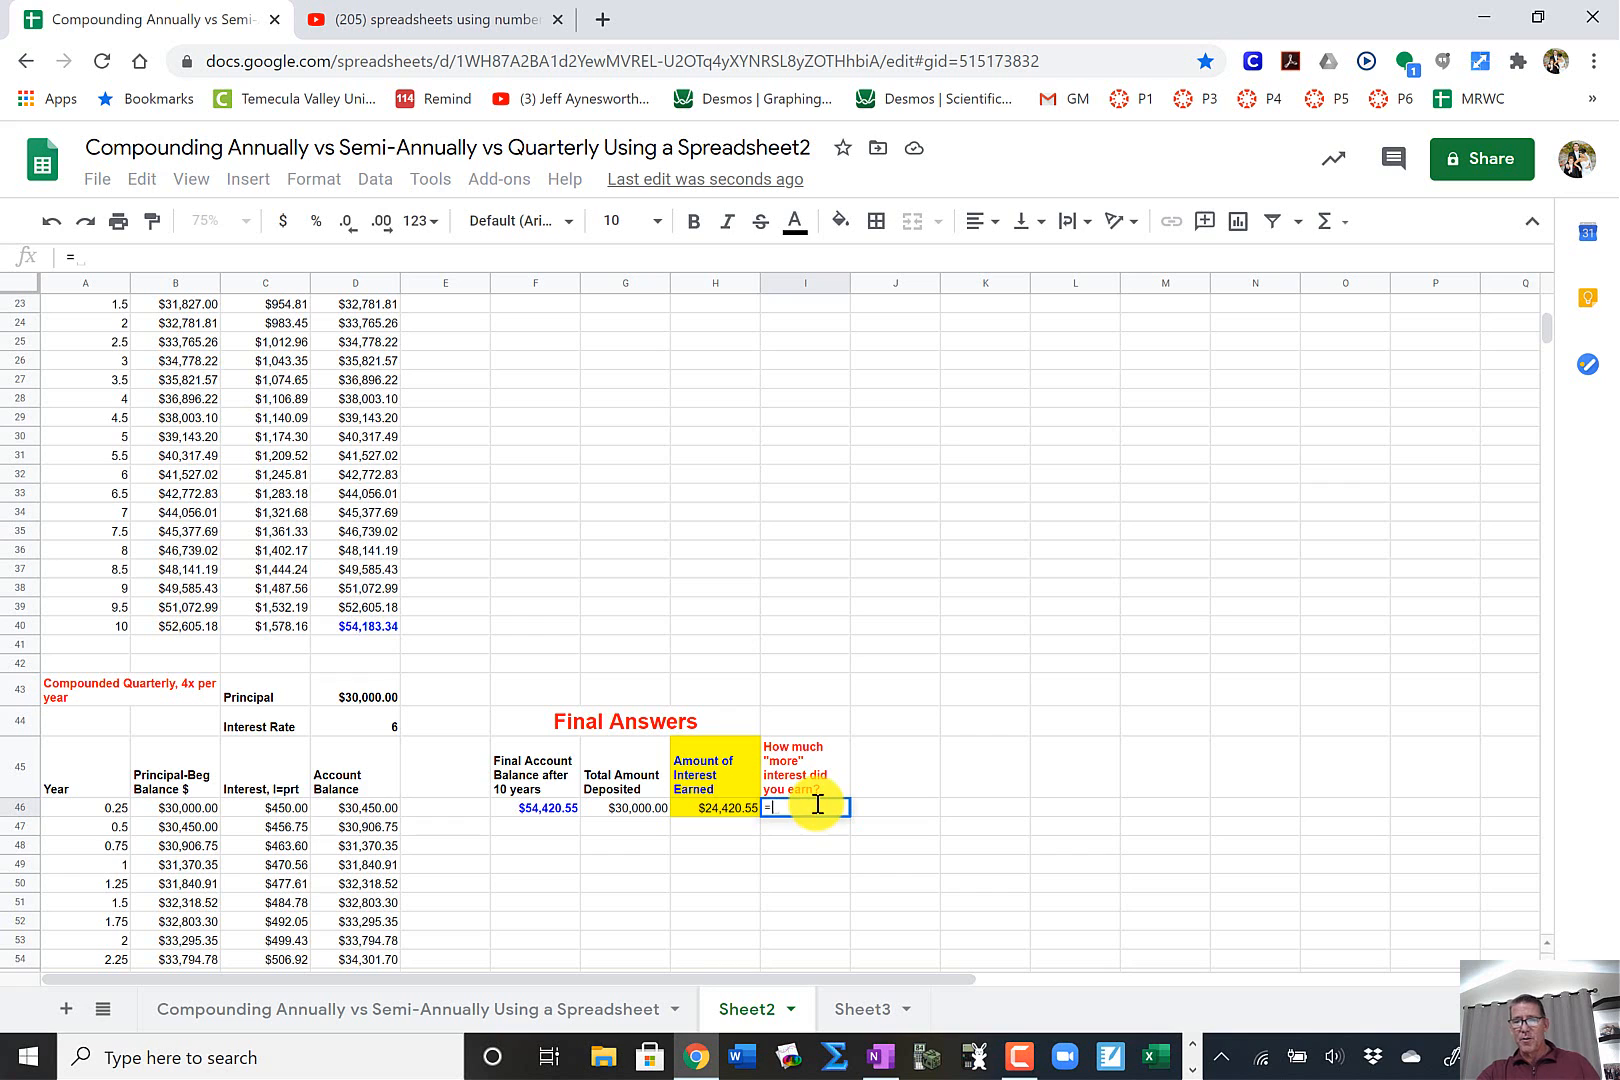
click(730, 810)
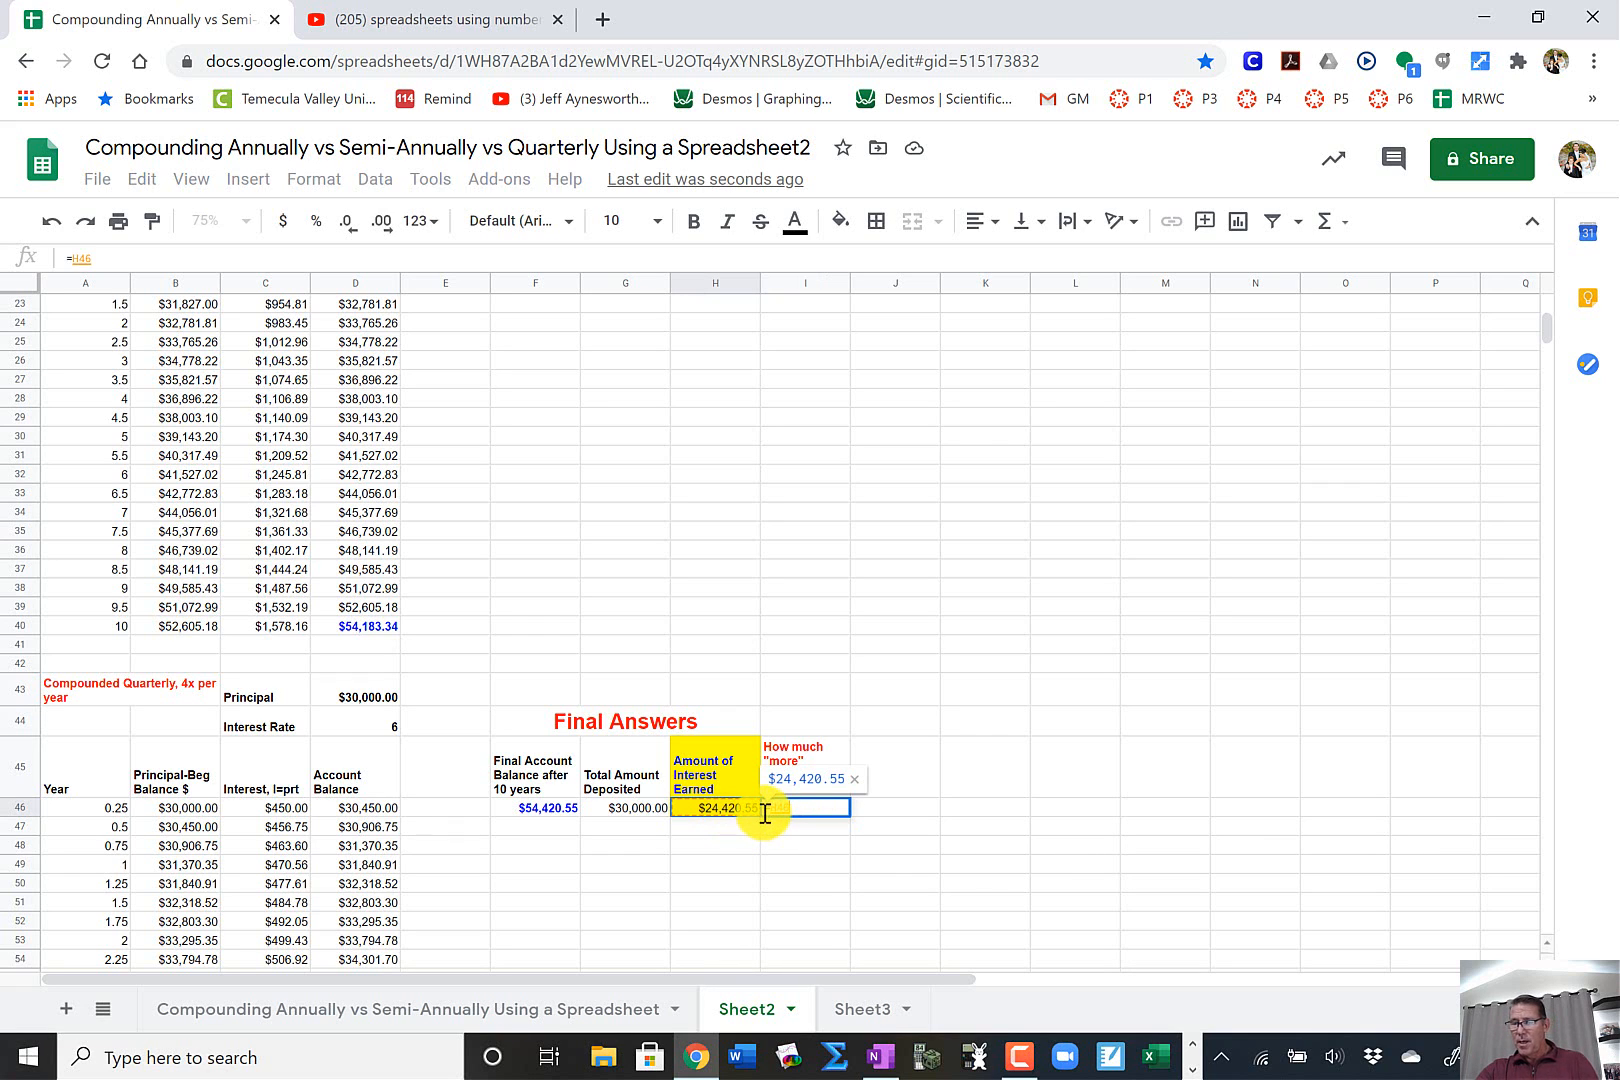
text(-)
scroll(888, 713, up, 7)
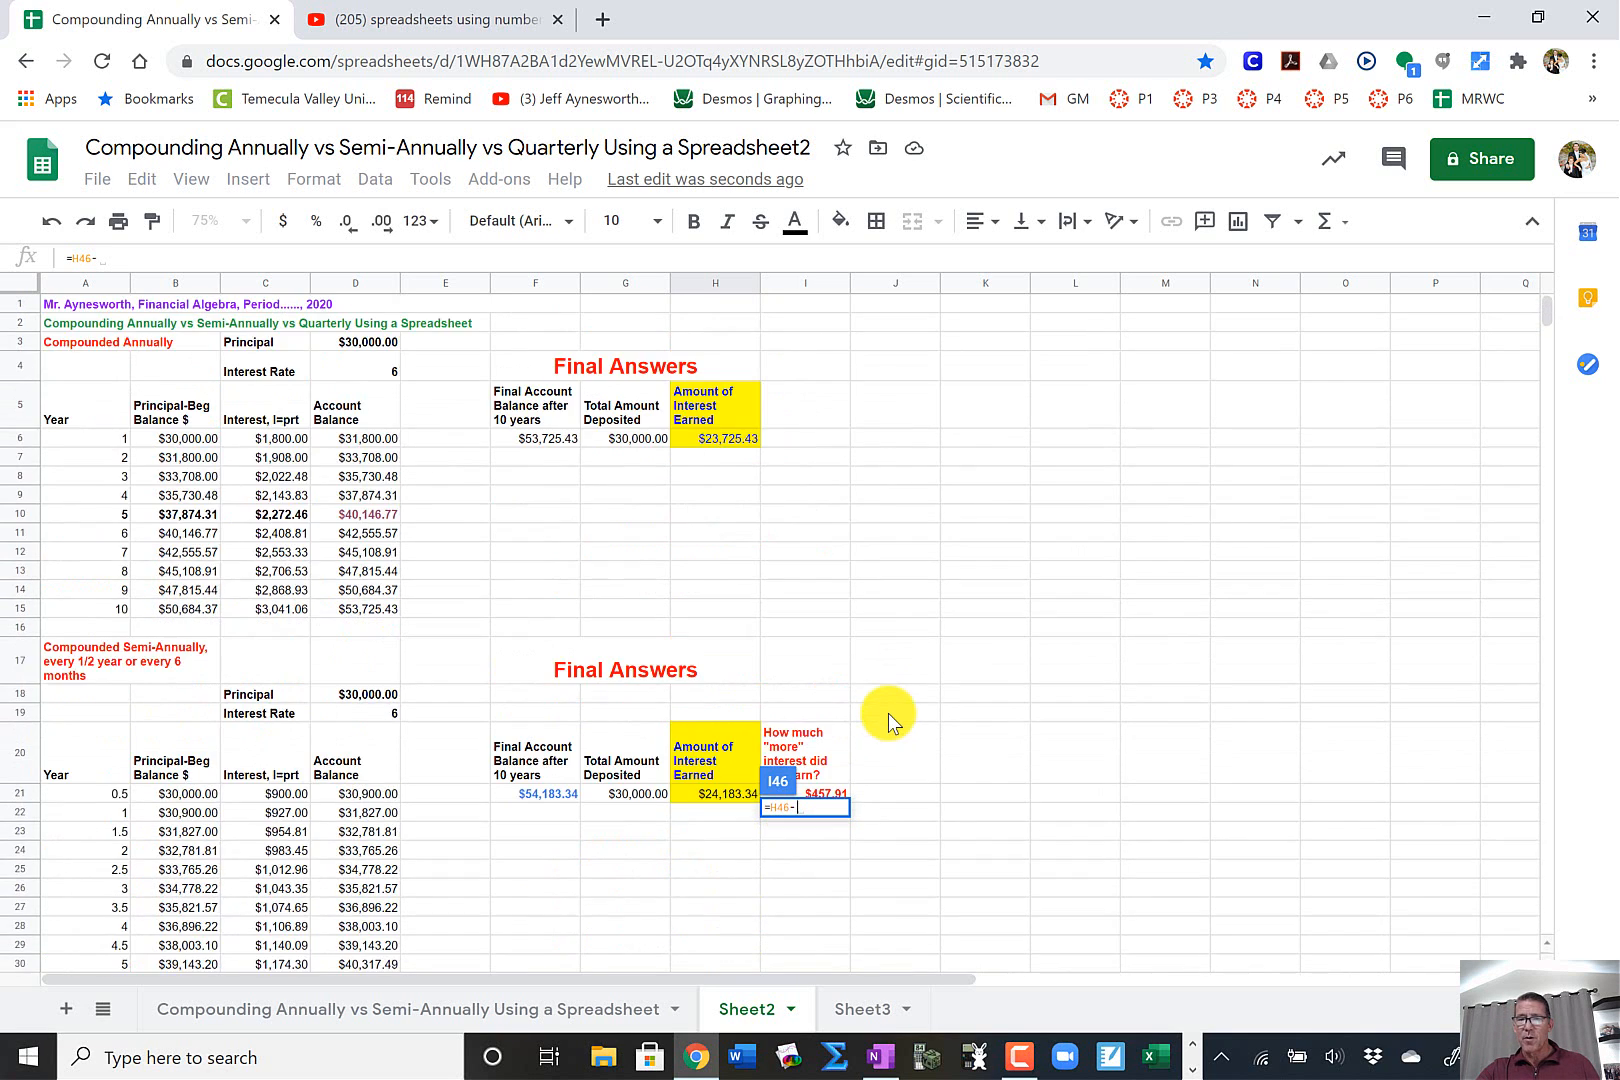
click(728, 445)
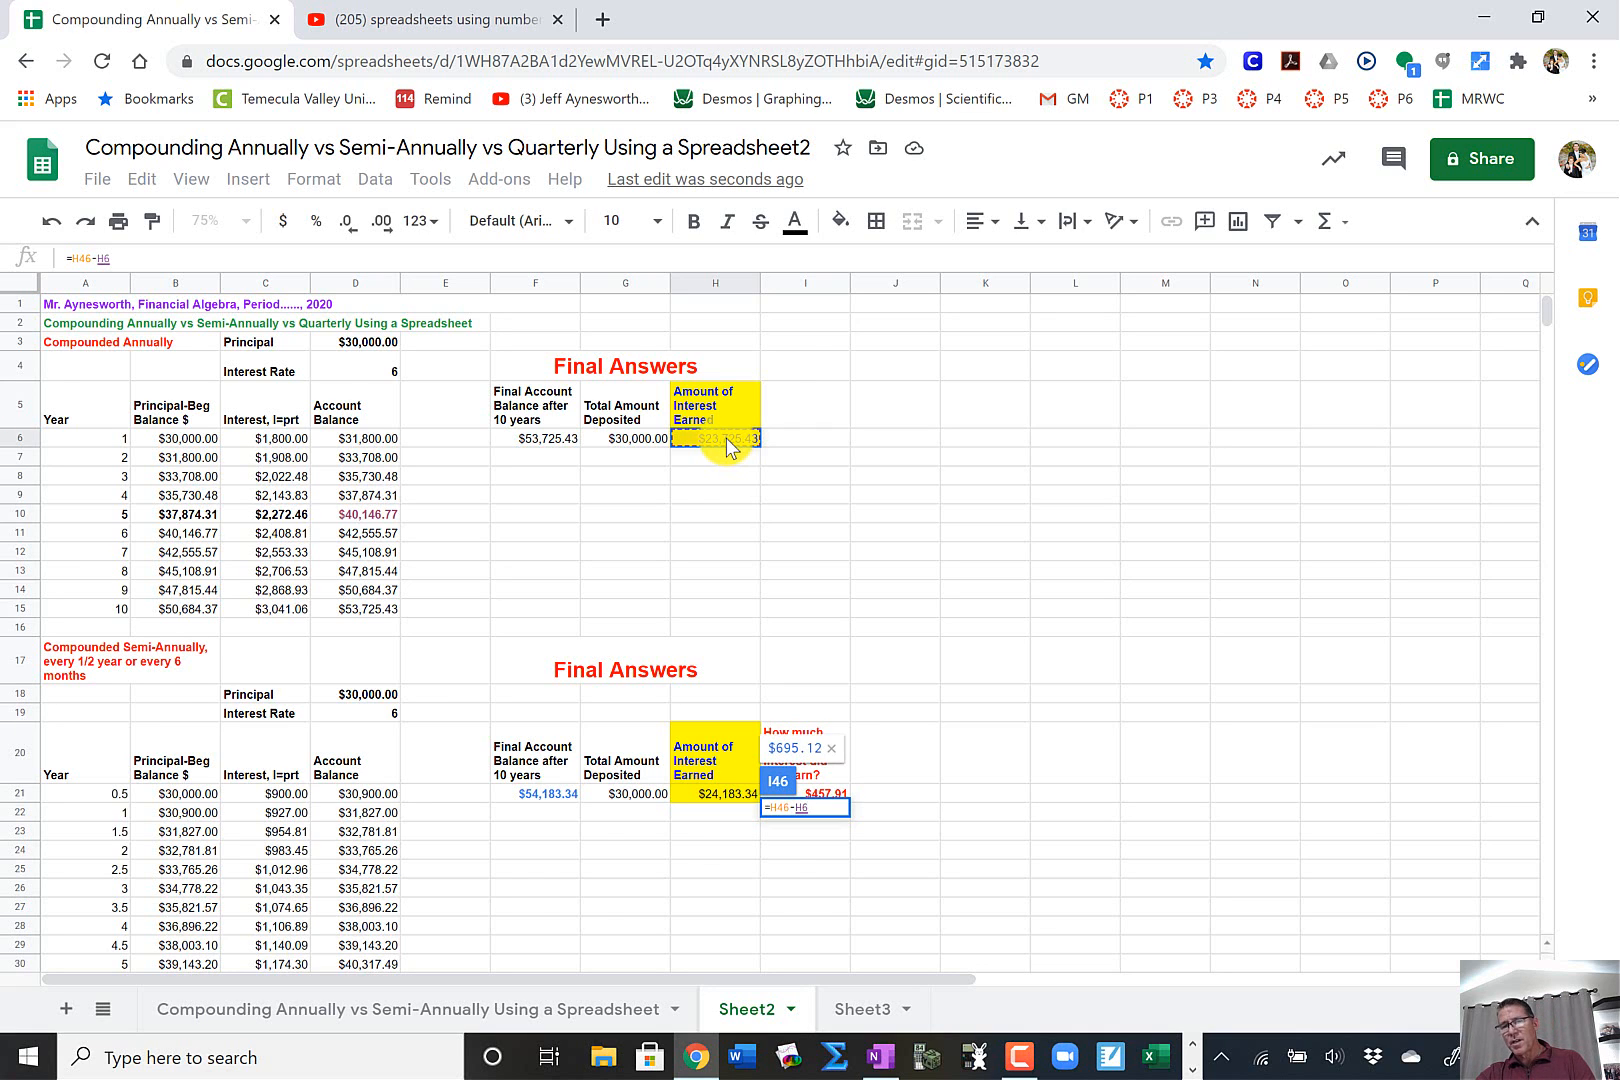
key(Return)
- Color the text of the quarterly extra interest heading and its value in I45 to I46 red
scroll(1064, 694, down, 2)
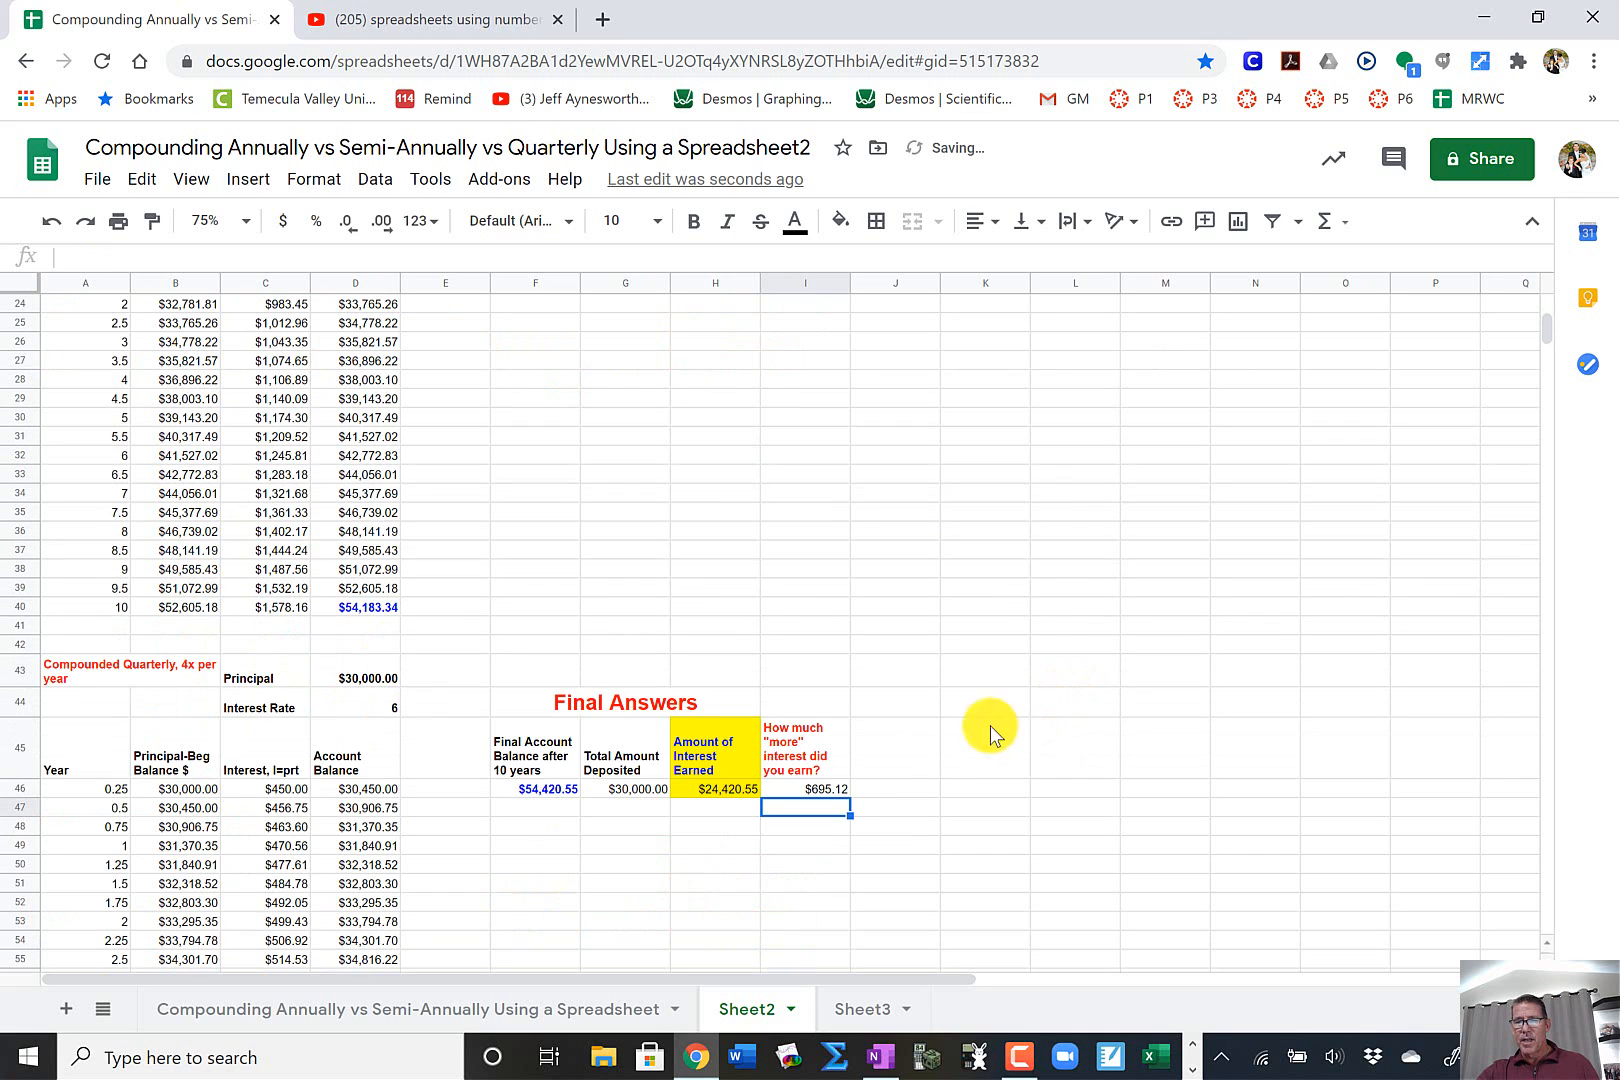
click(826, 788)
drag(813, 724, 823, 787)
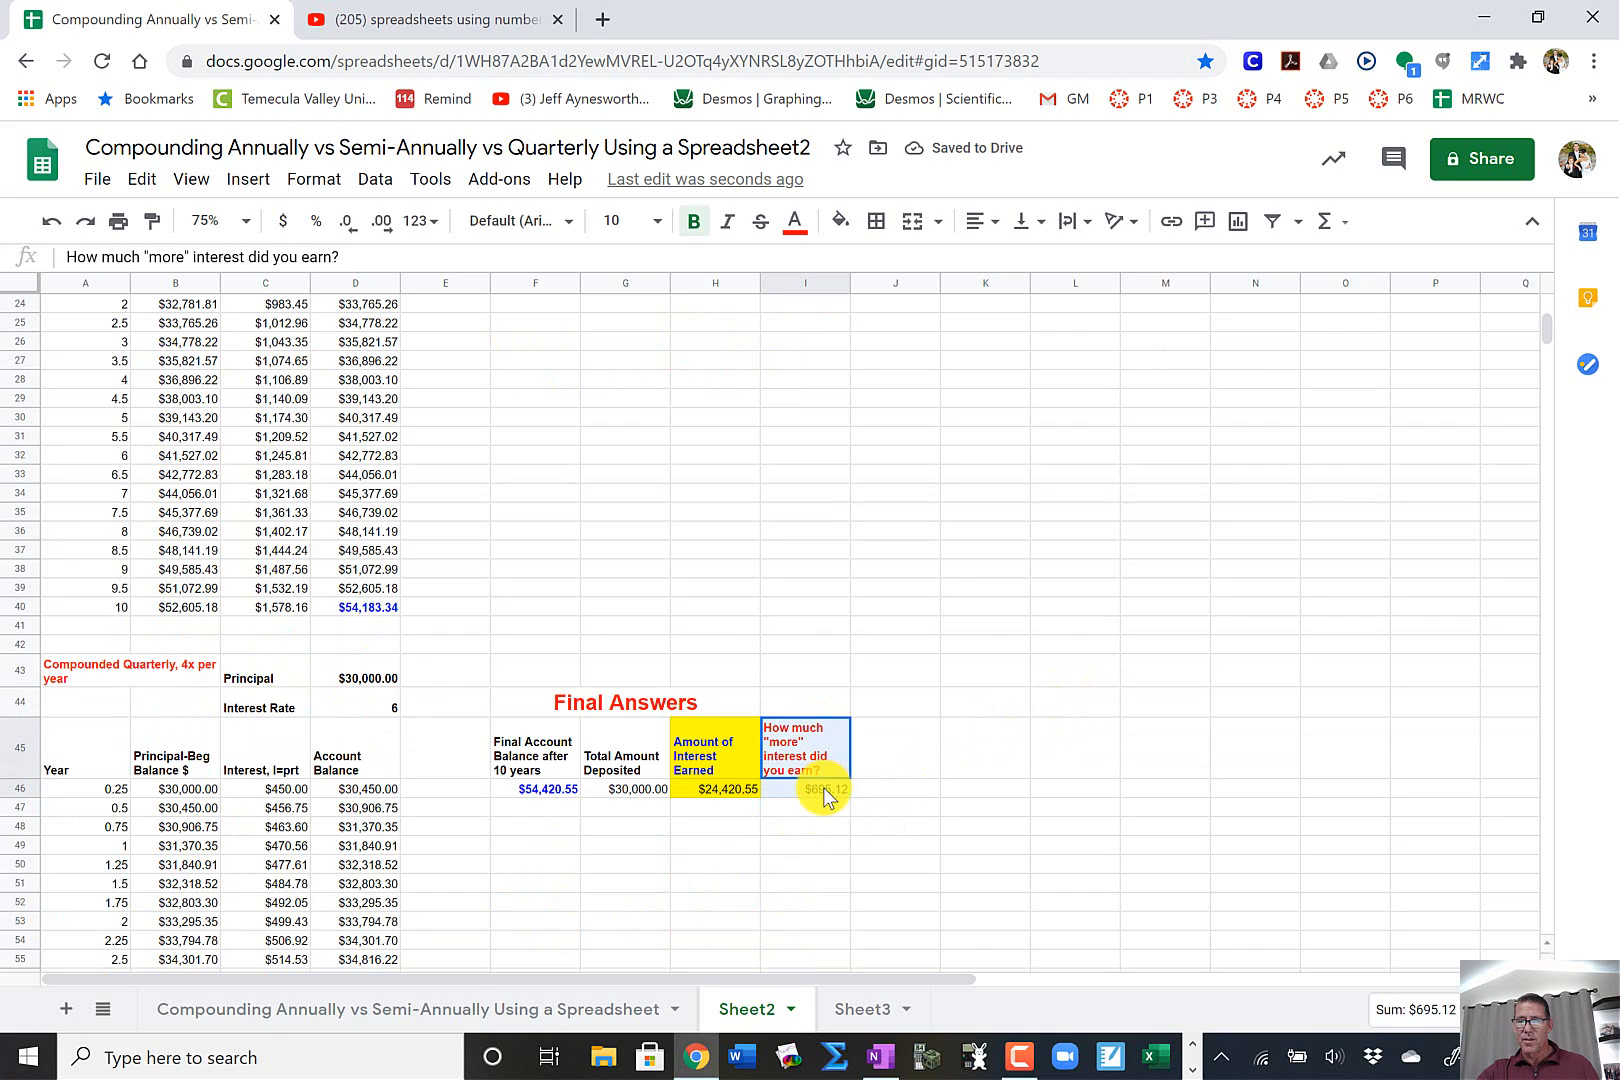
click(797, 225)
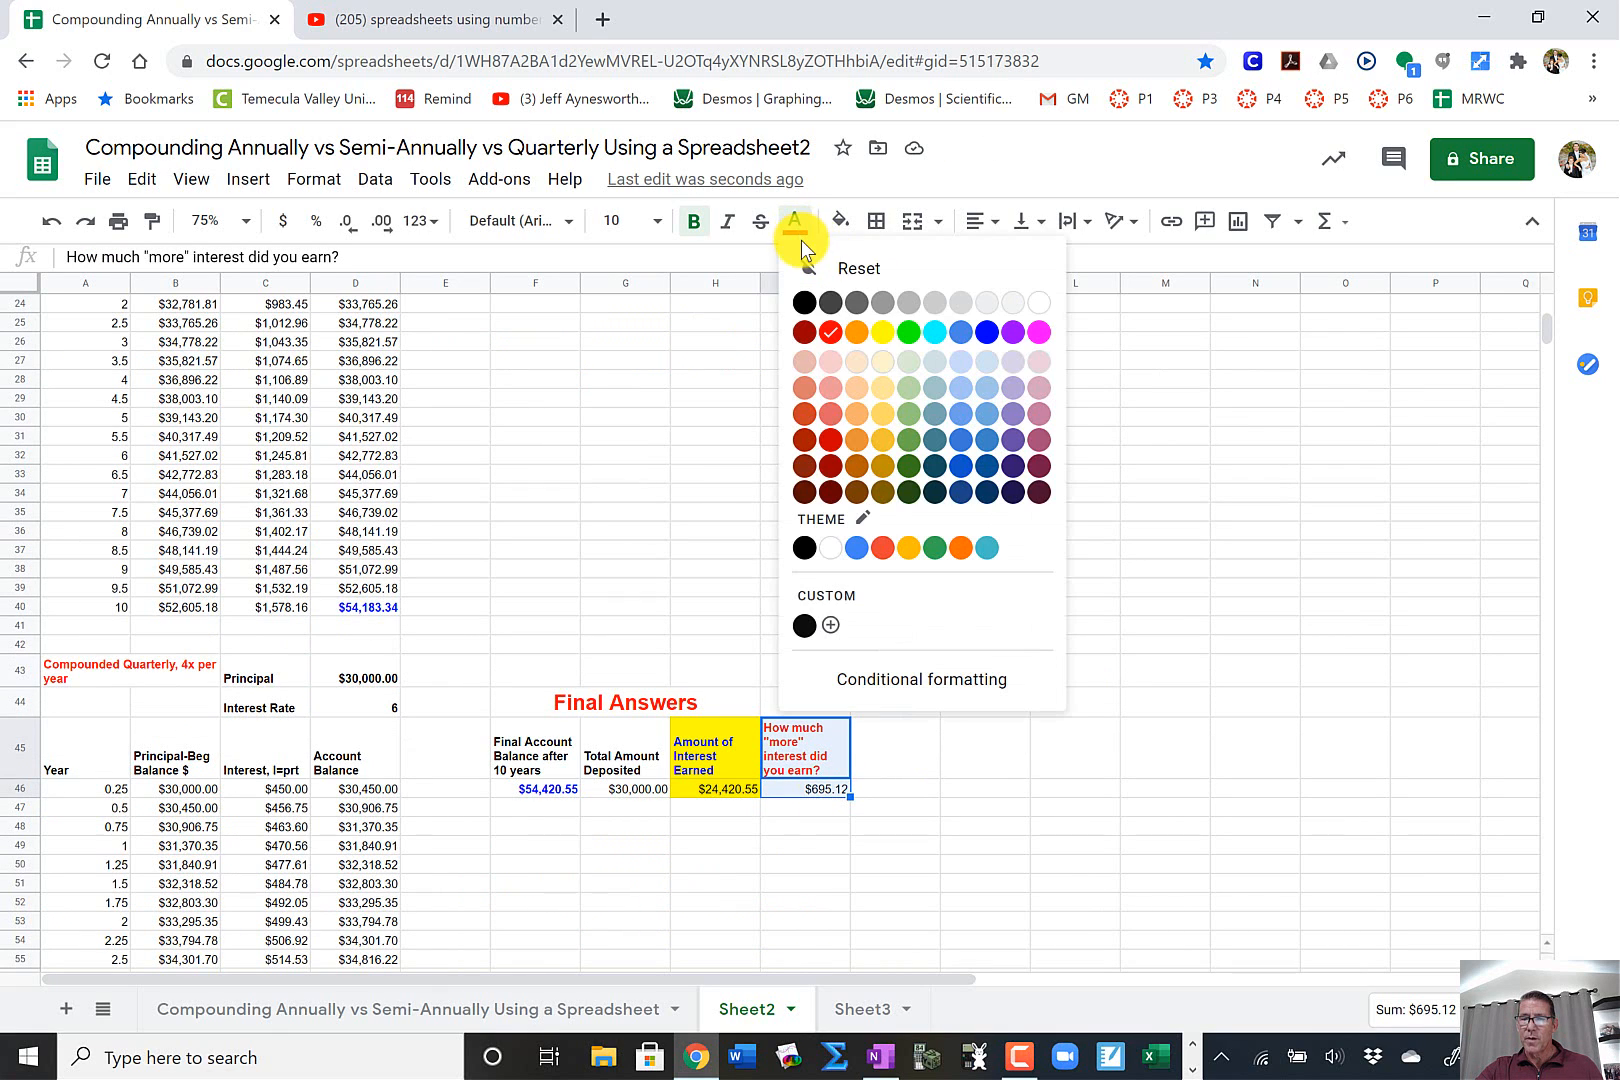
click(828, 333)
click(820, 795)
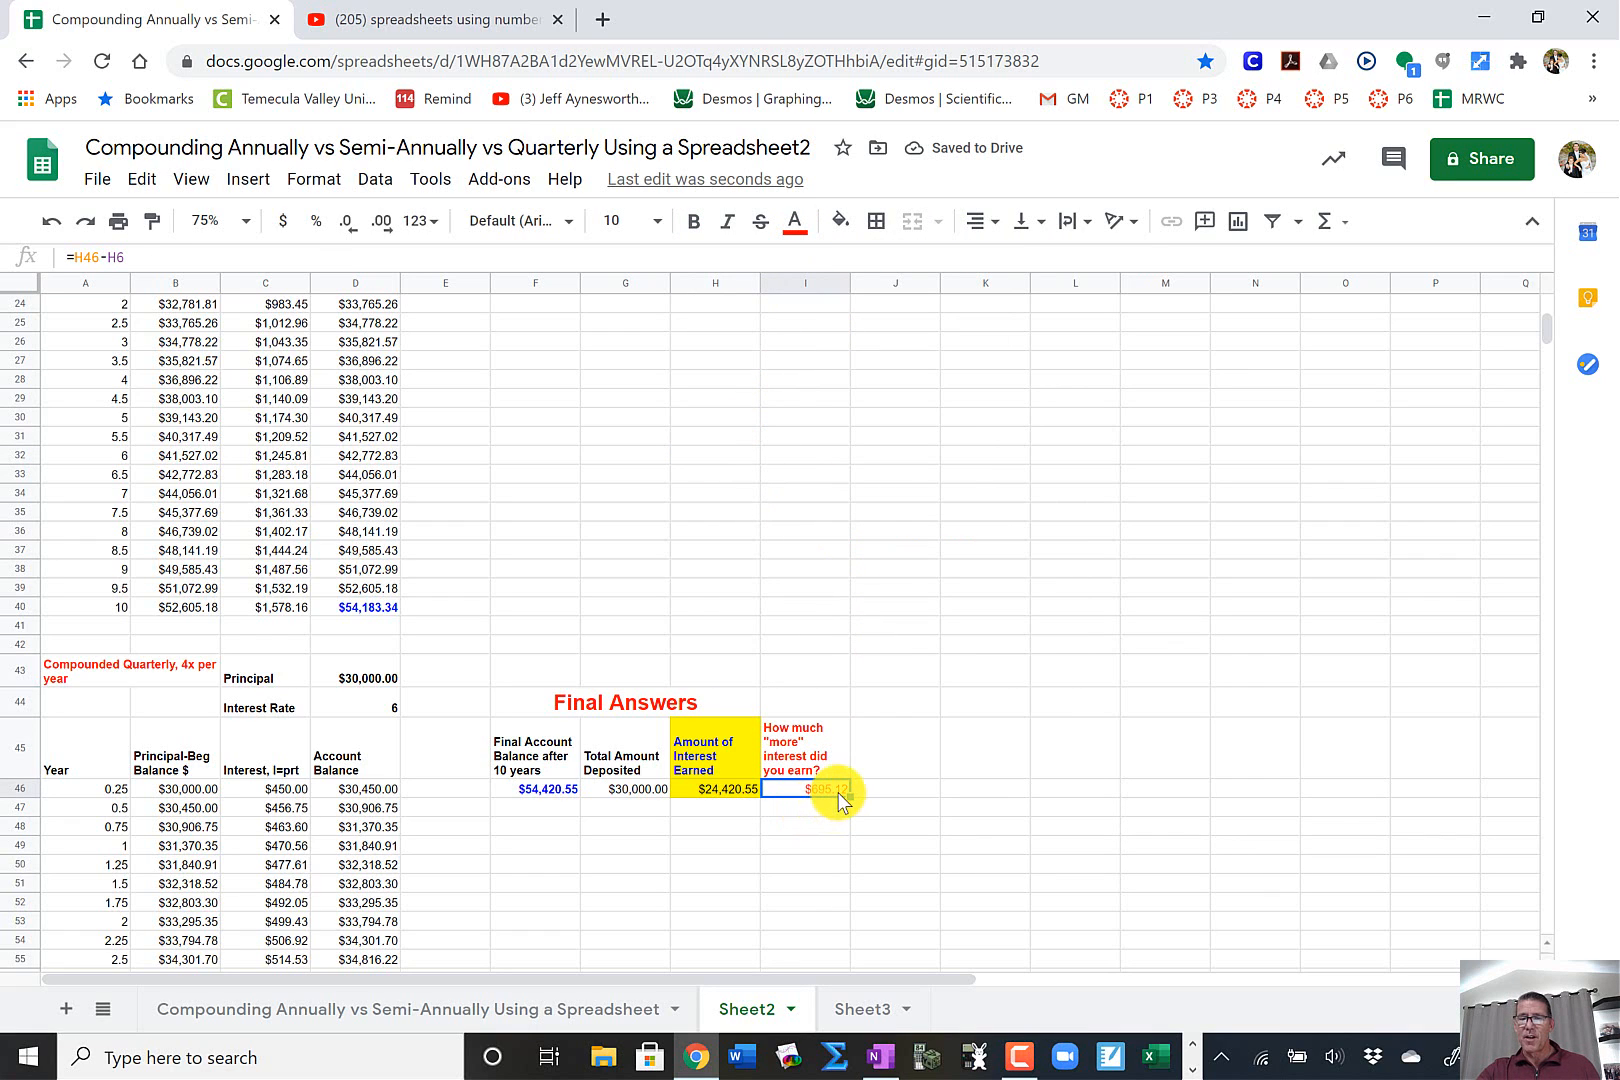
- Return to the annual compounding table and set the sheet zoom to 100%
scroll(890, 748, up, 2)
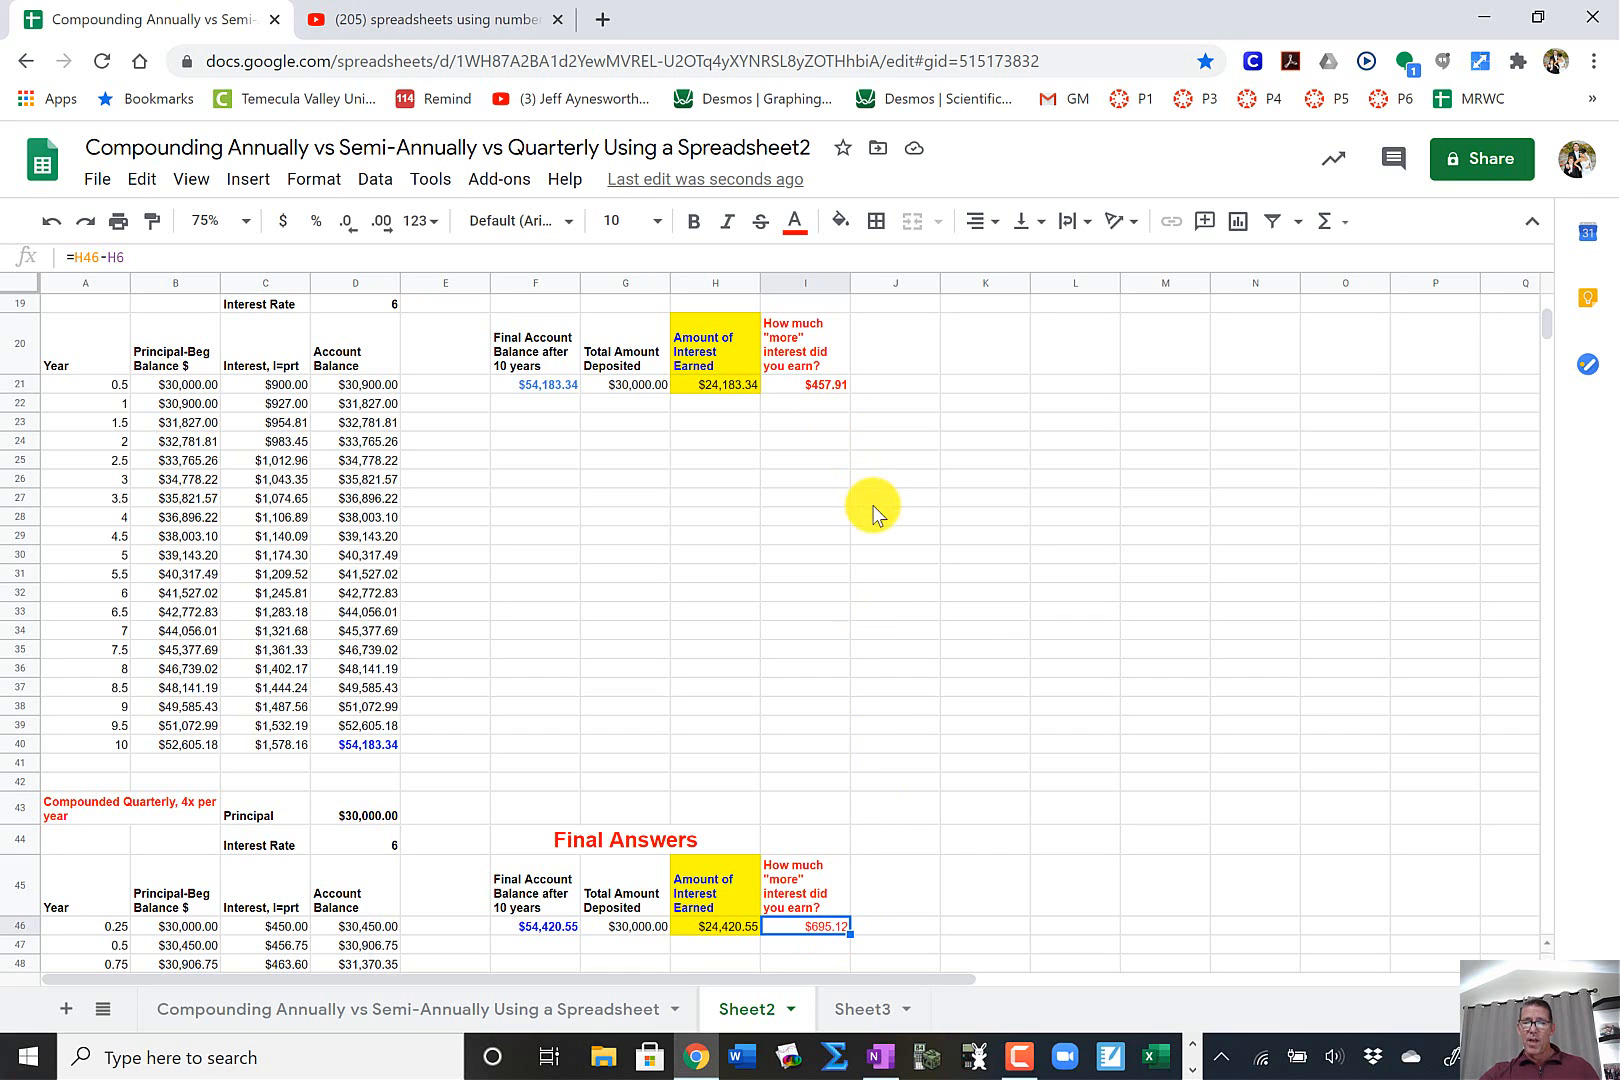
scroll(940, 514, up, 6)
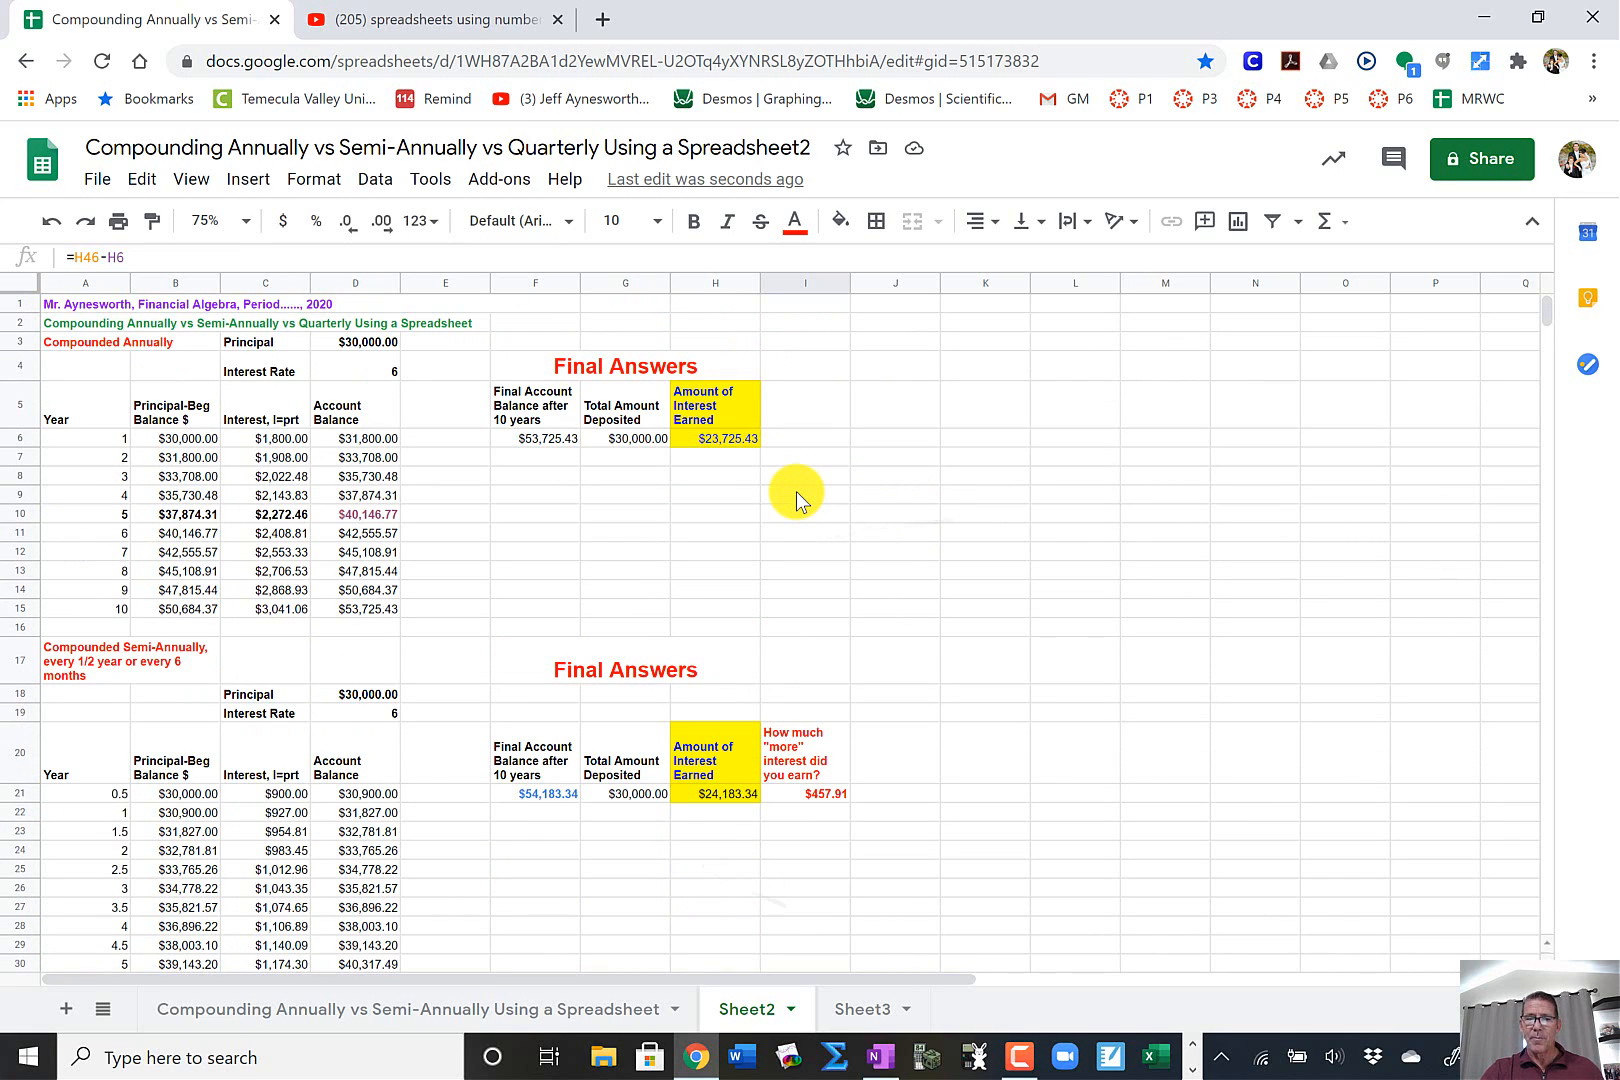
click(228, 220)
click(219, 380)
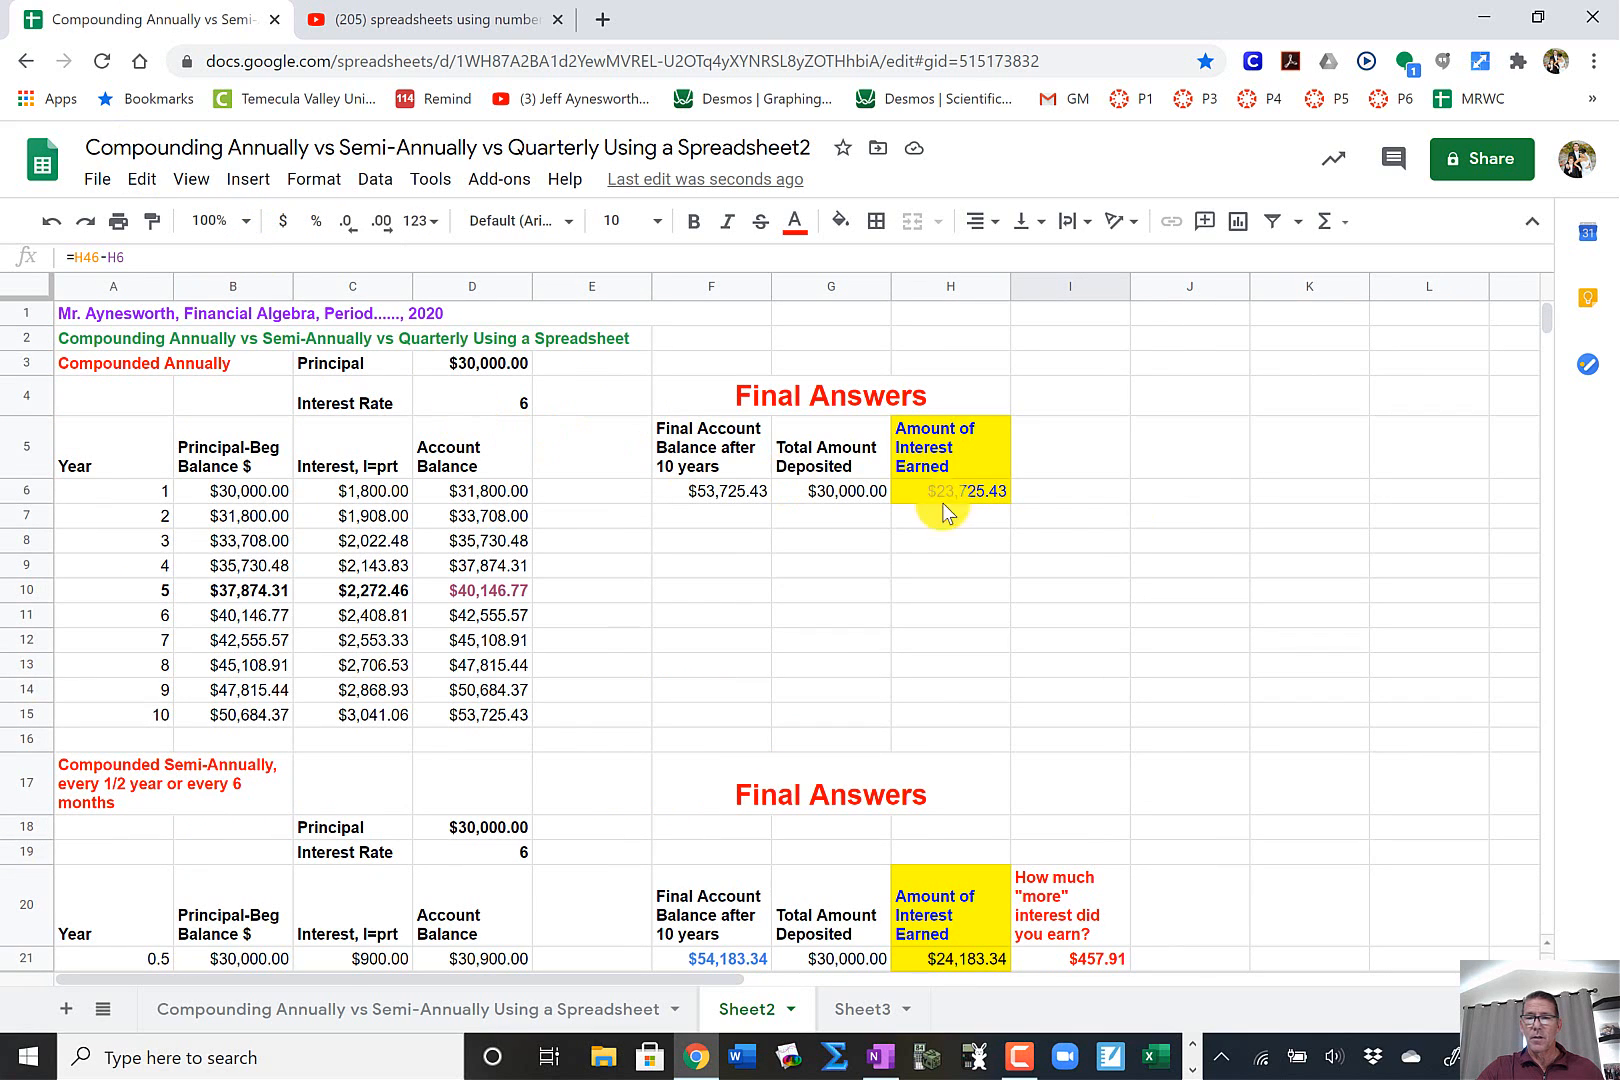
click(1237, 512)
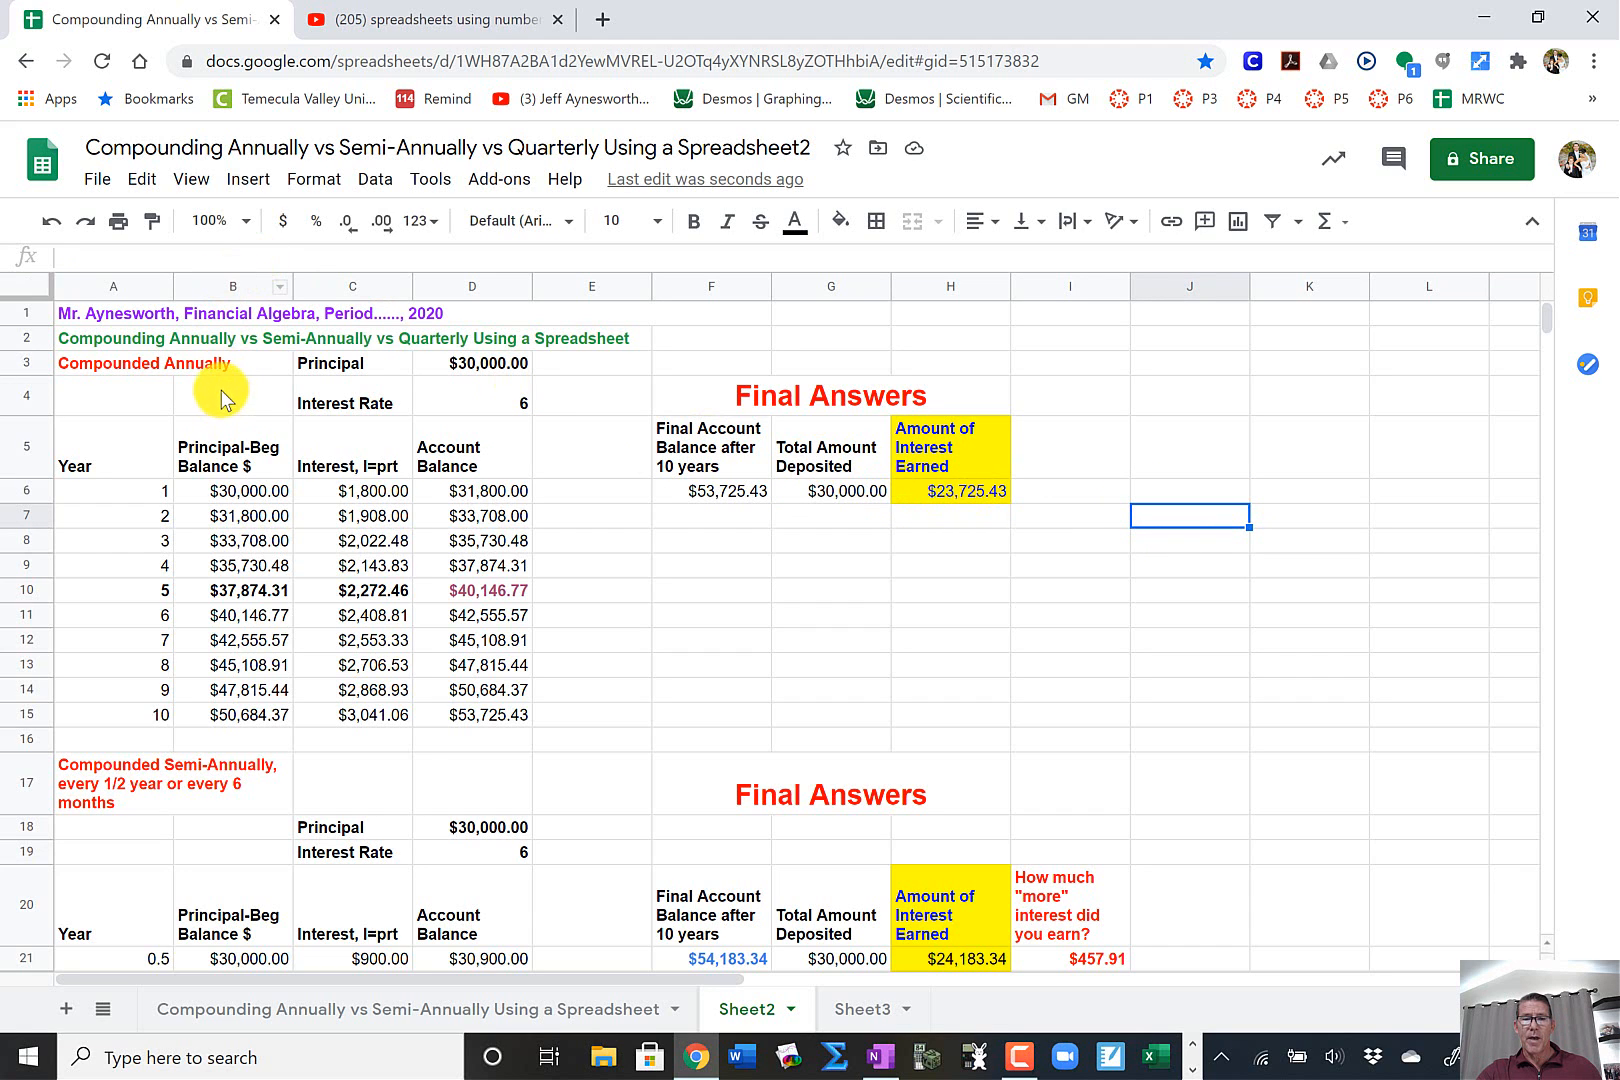
- Compare the final balances, interest earned and extra interest across the annual, semi-annual and quarterly final answers
scroll(233, 370, down, 3)
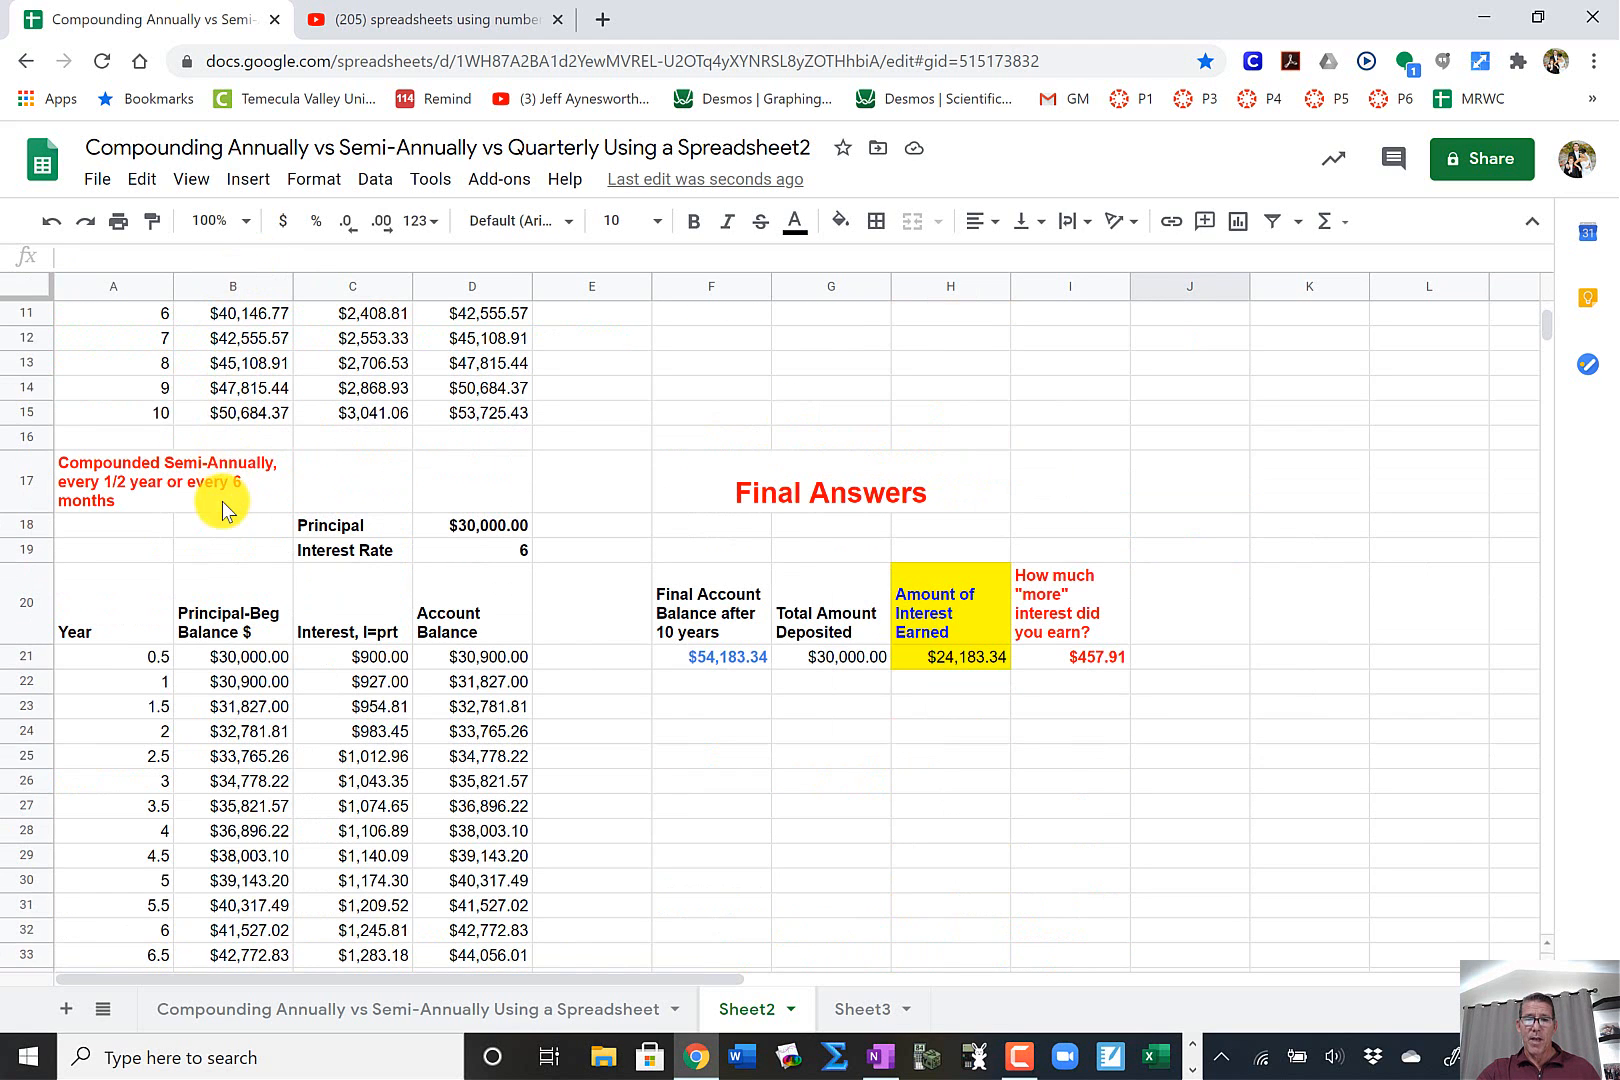
scroll(240, 490, down, 4)
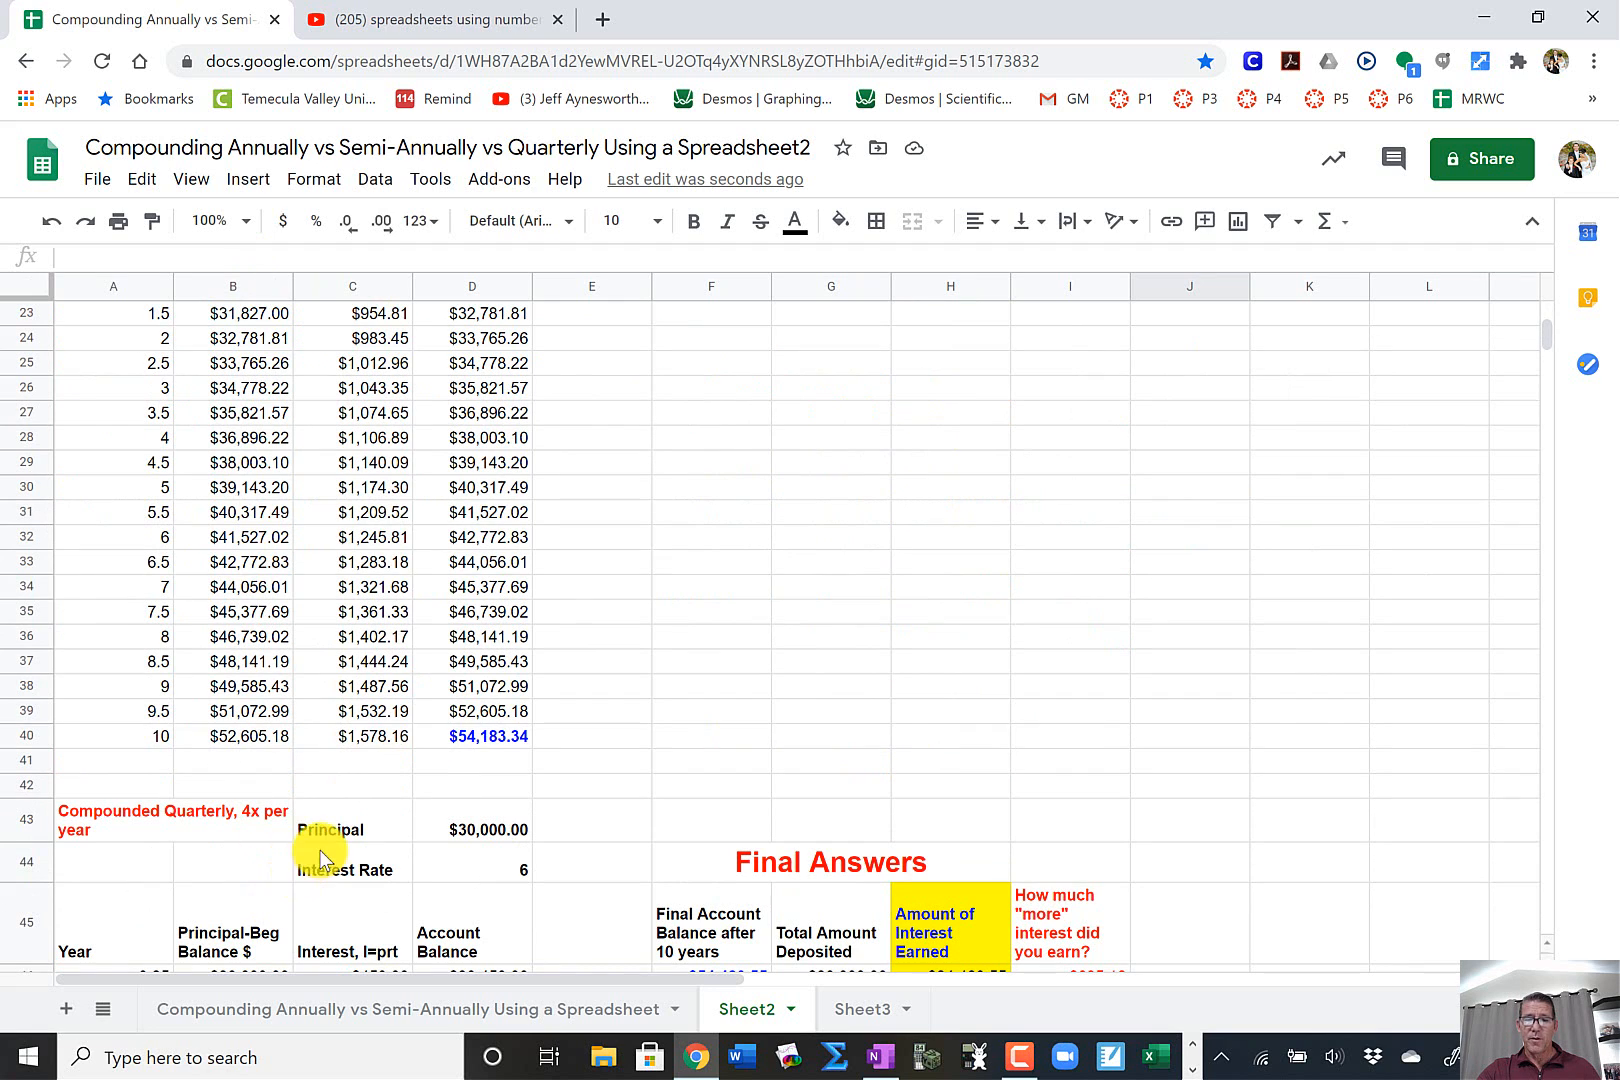
scroll(760, 690, up, 1)
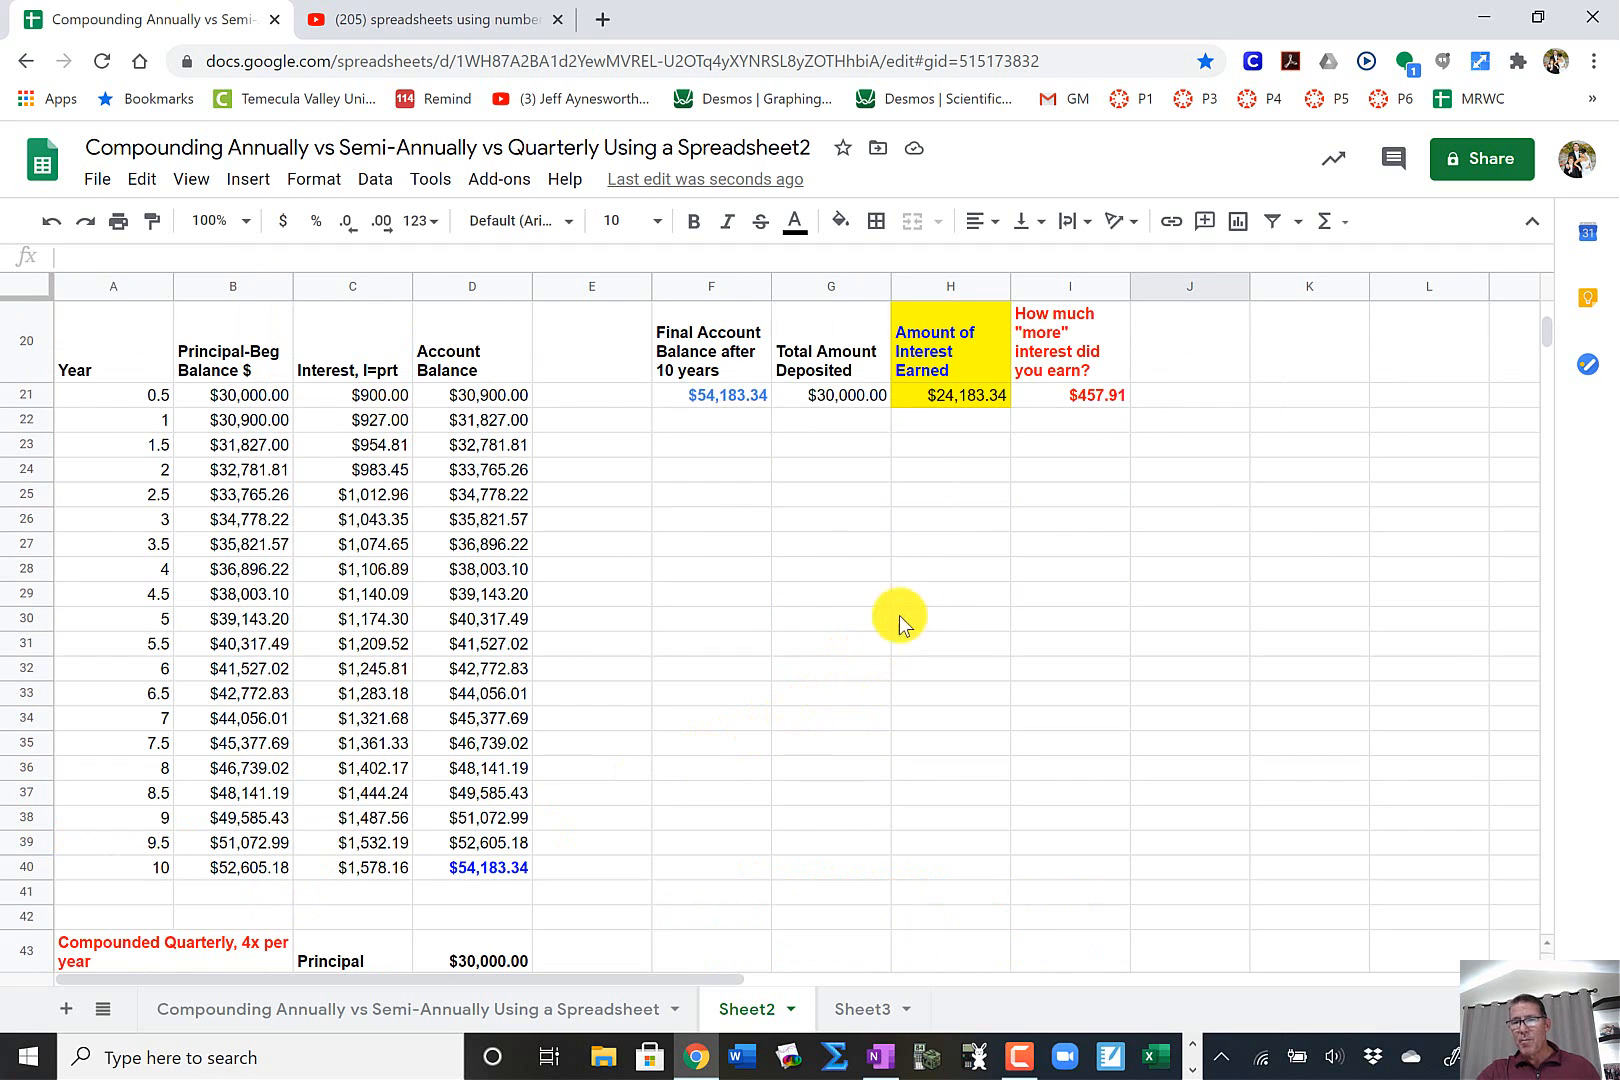
scroll(1099, 430, down, 6)
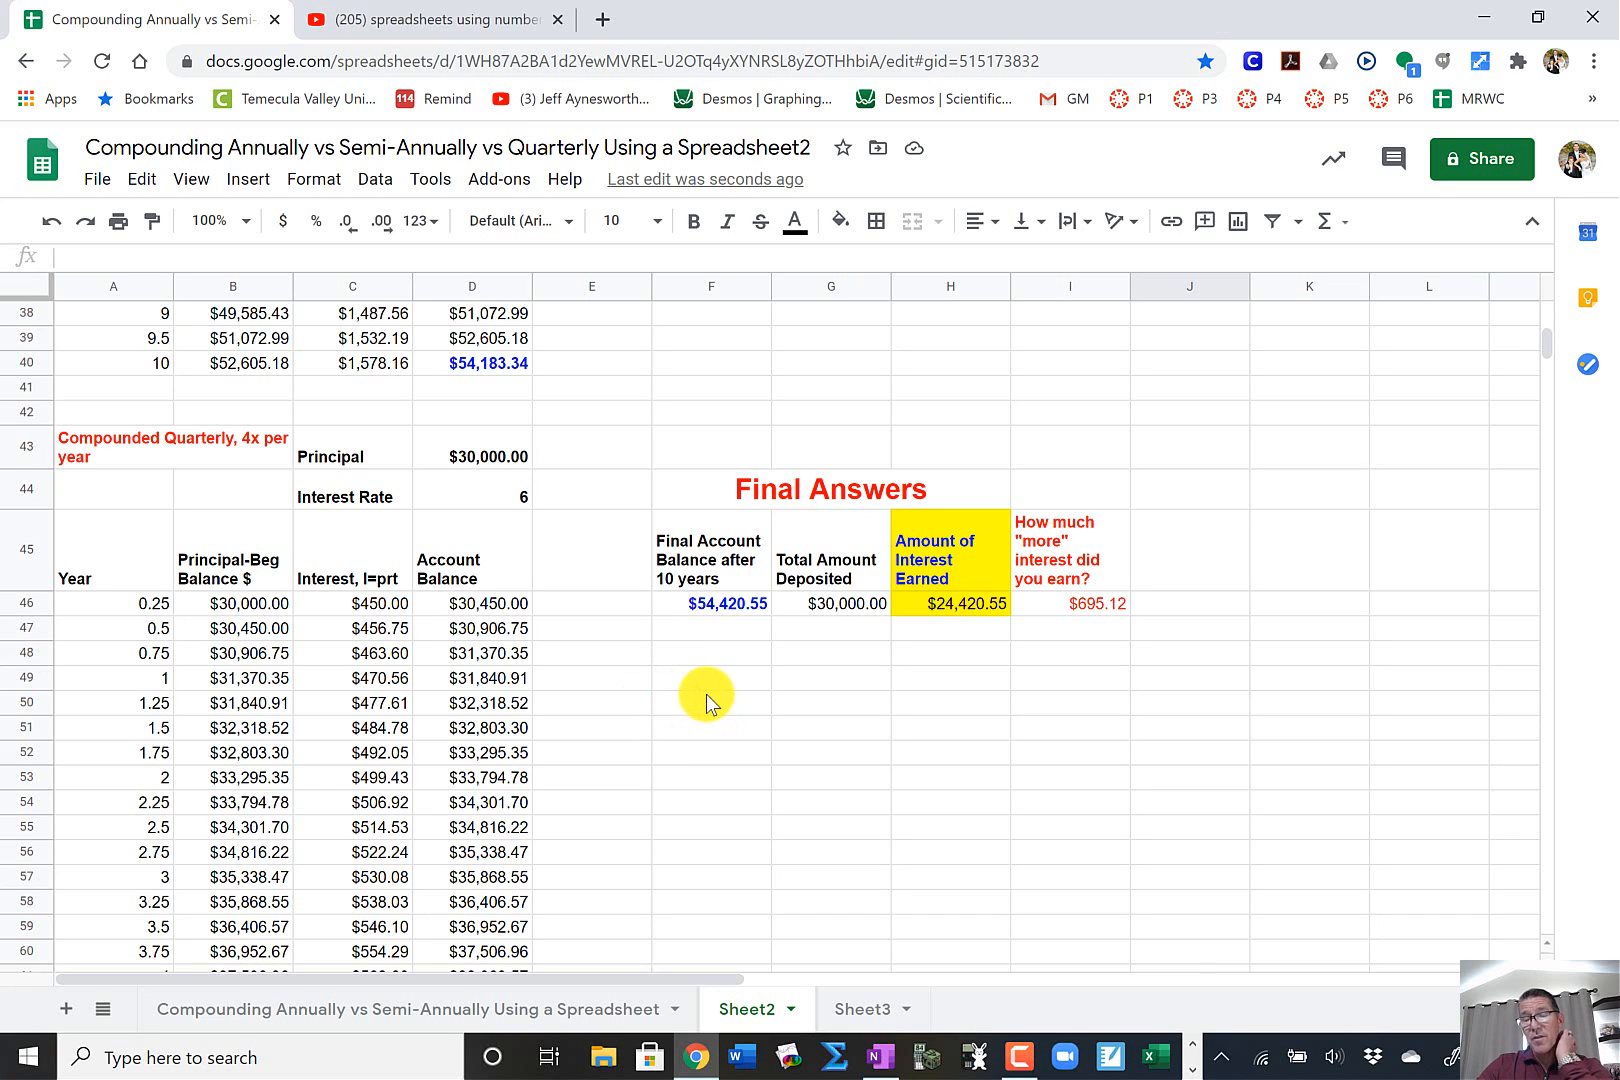
click(975, 656)
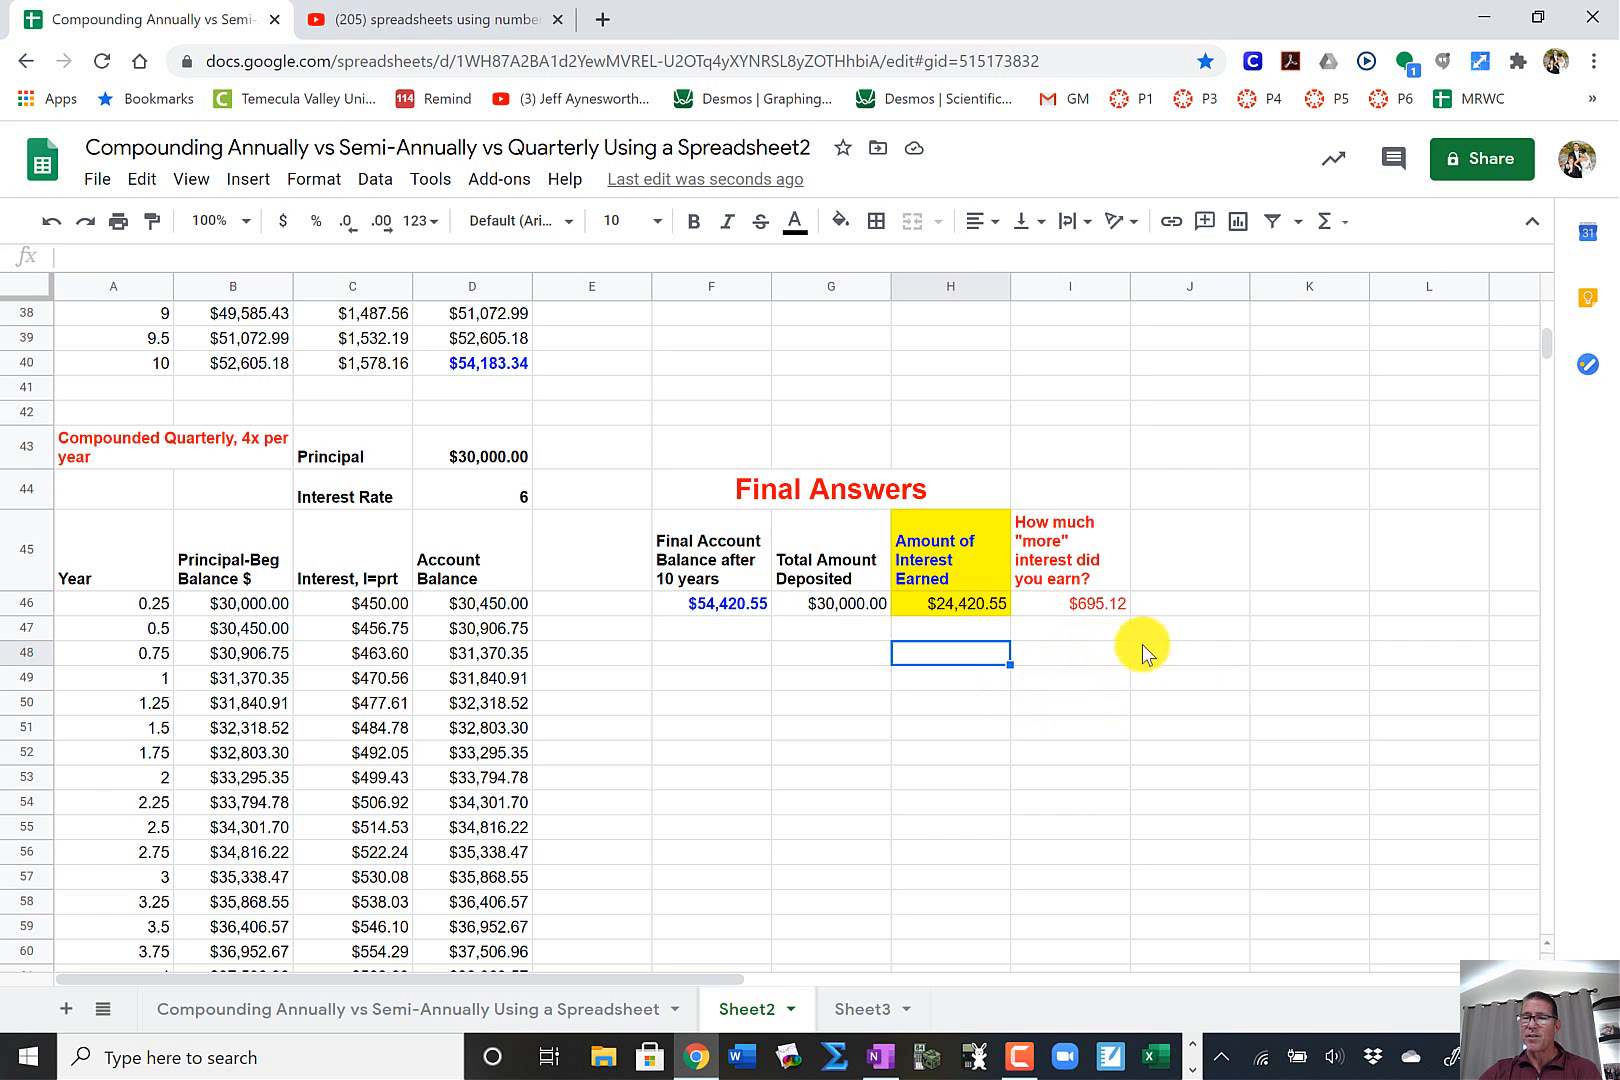
scroll(913, 721, up, 10)
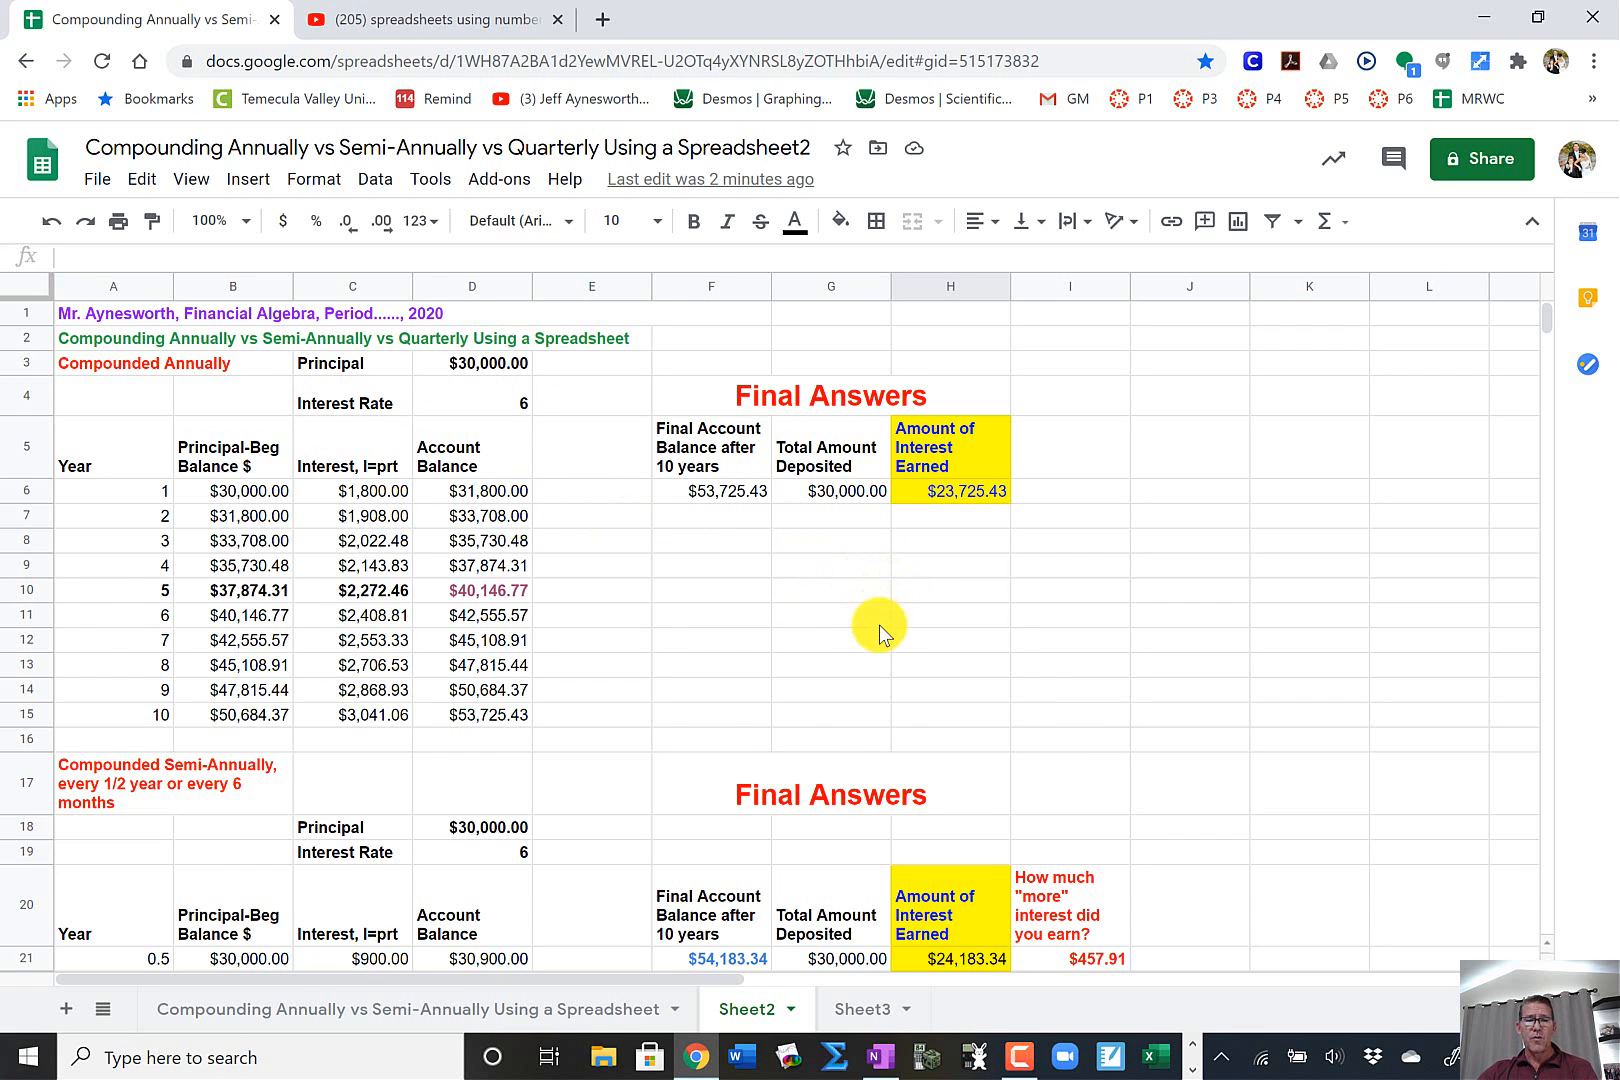
scroll(880, 630, down, 3)
scroll(633, 596, down, 2)
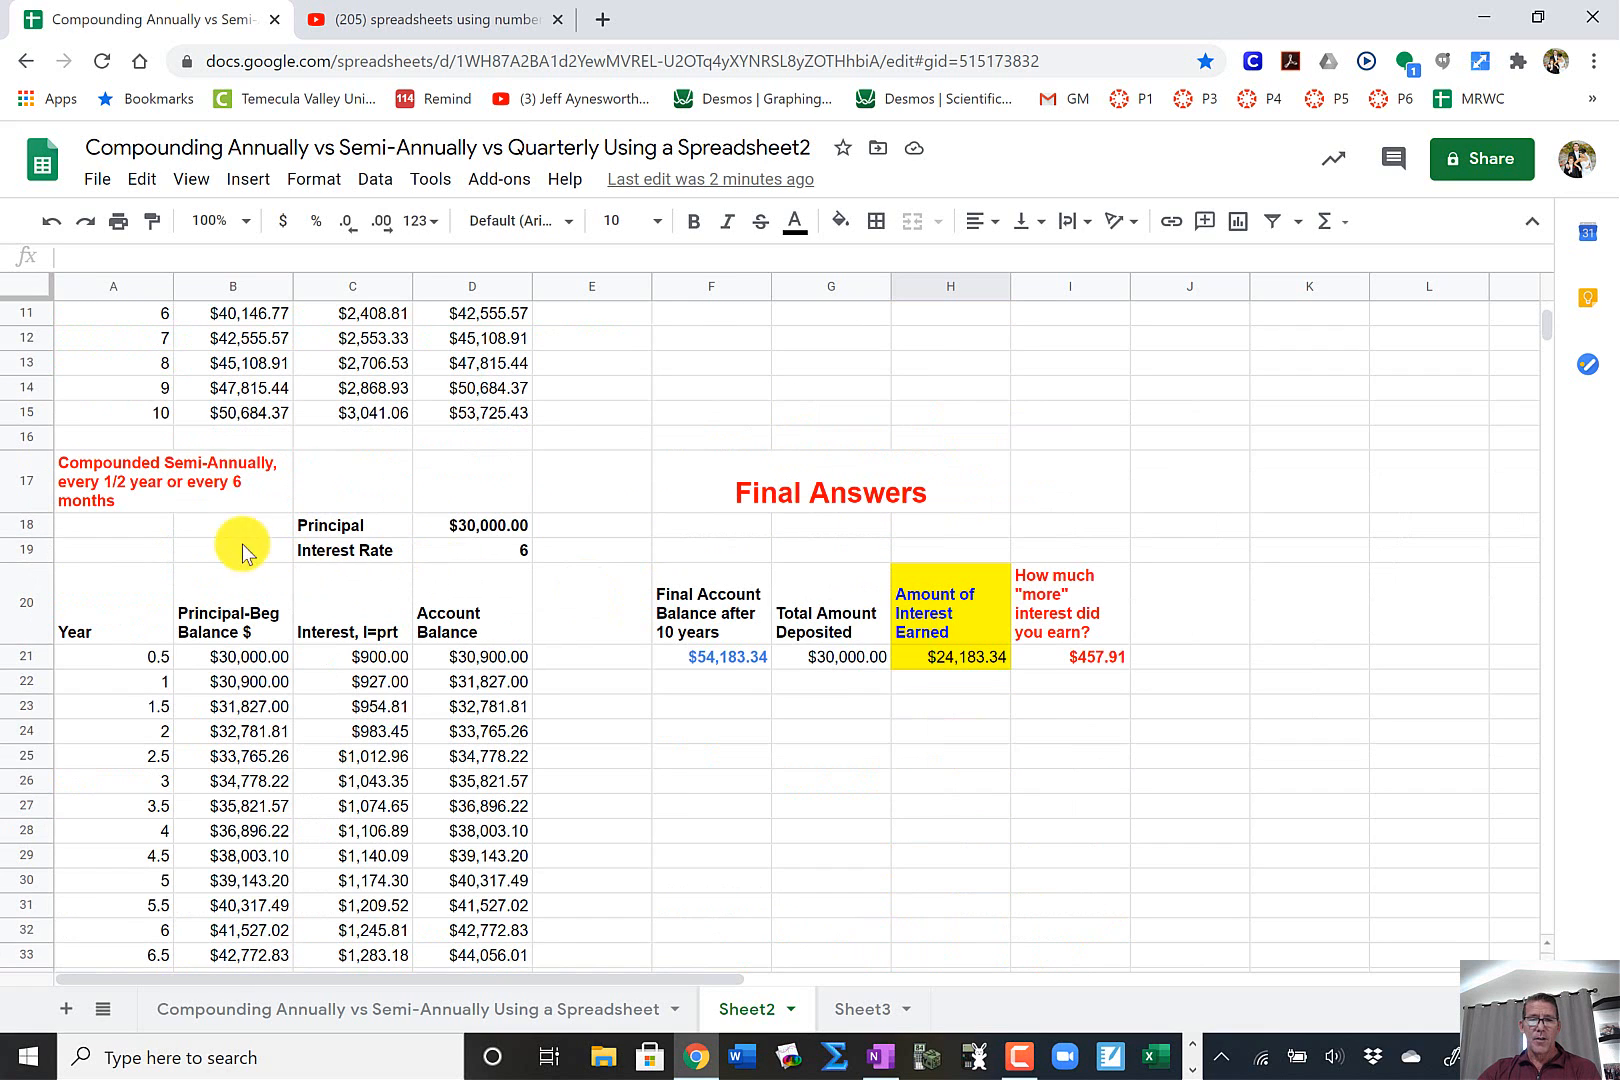
scroll(240, 490, down, 7)
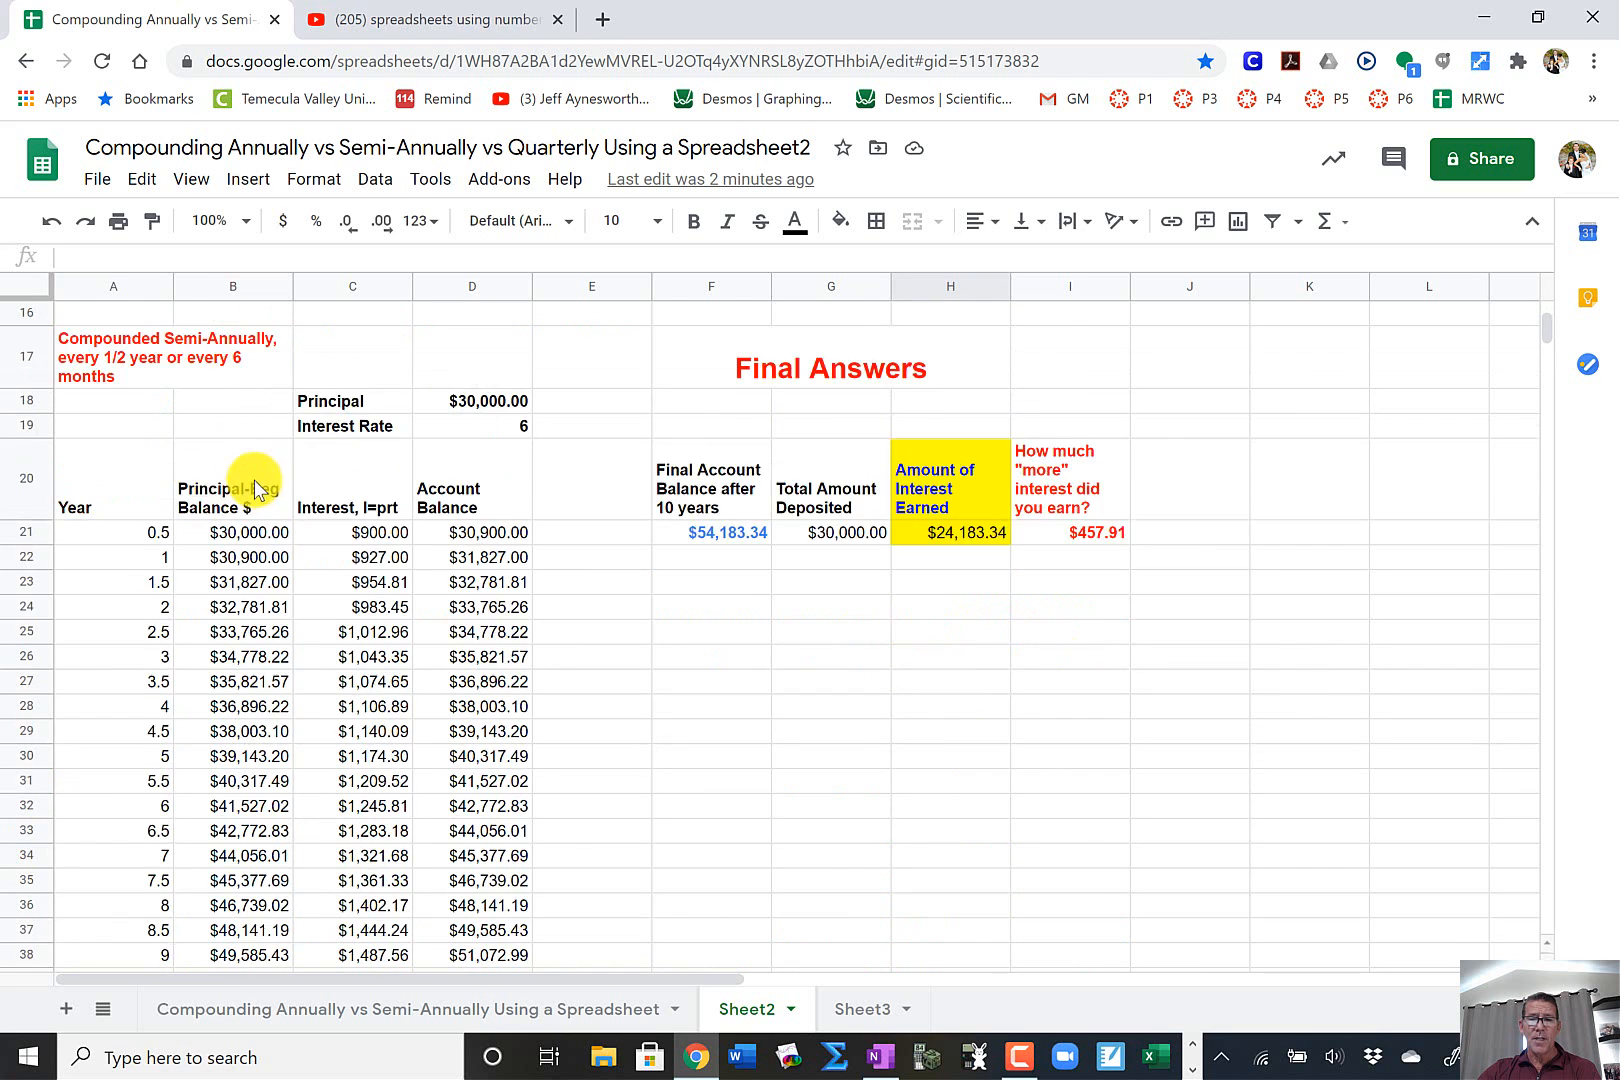
scroll(295, 505, down, 2)
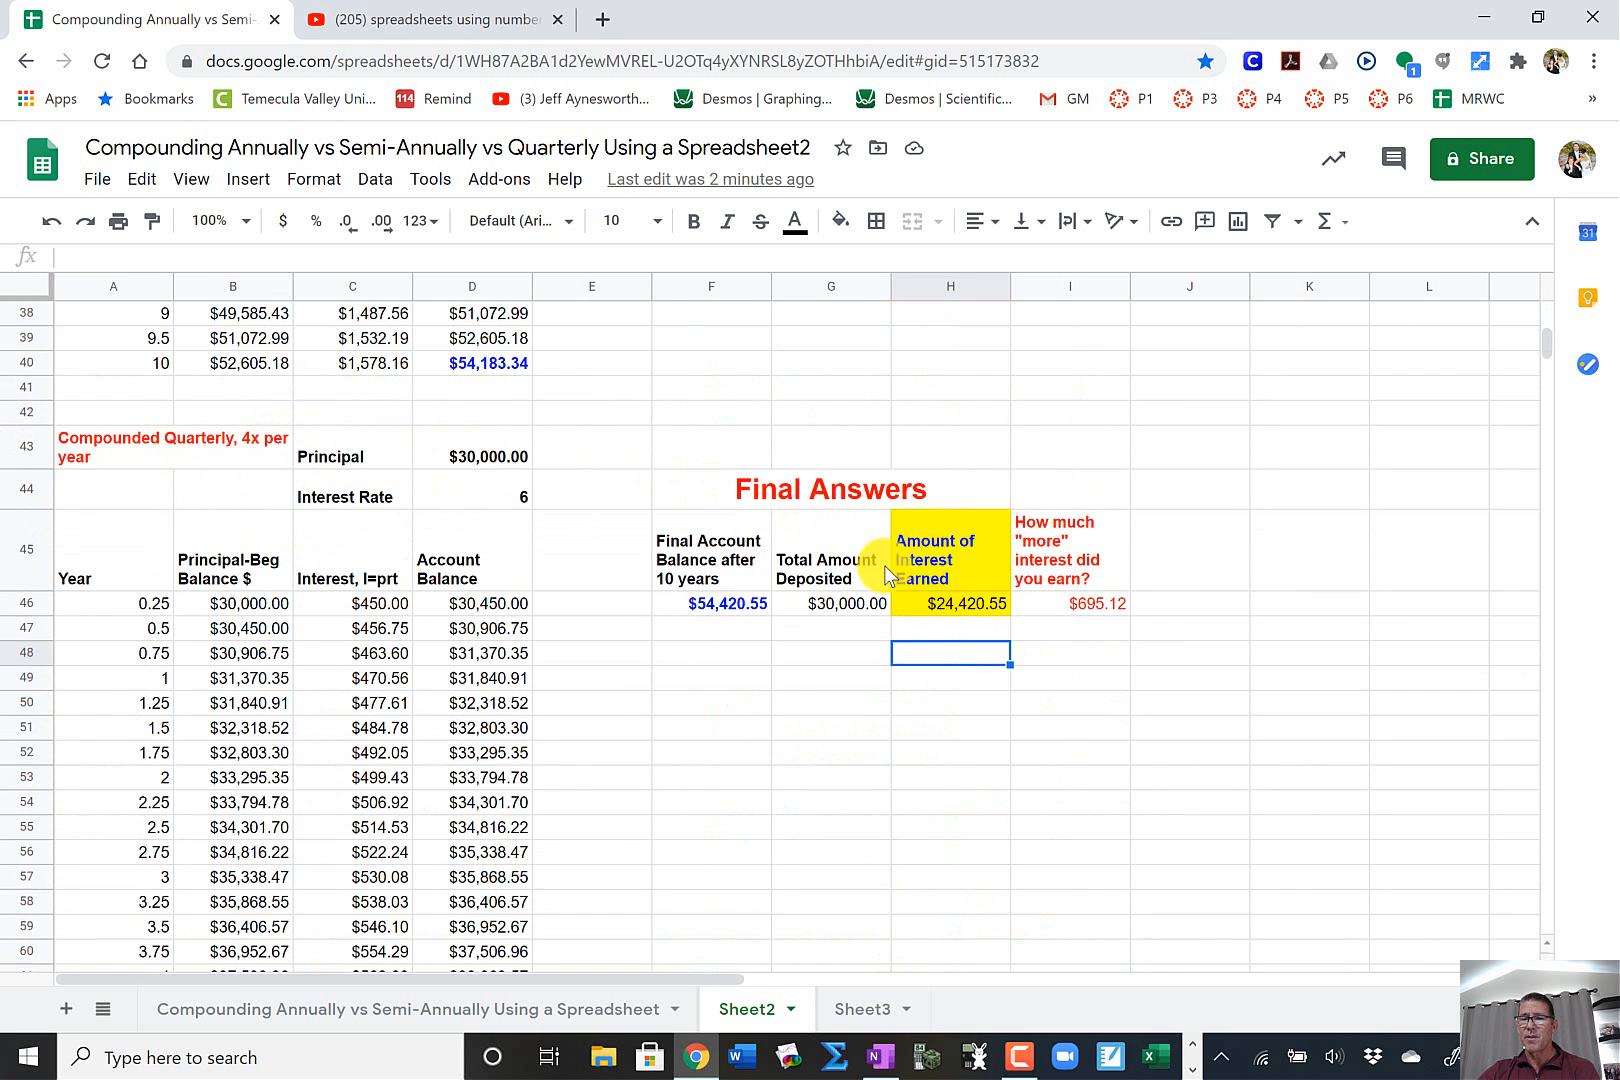
scroll(1128, 670, up, 12)
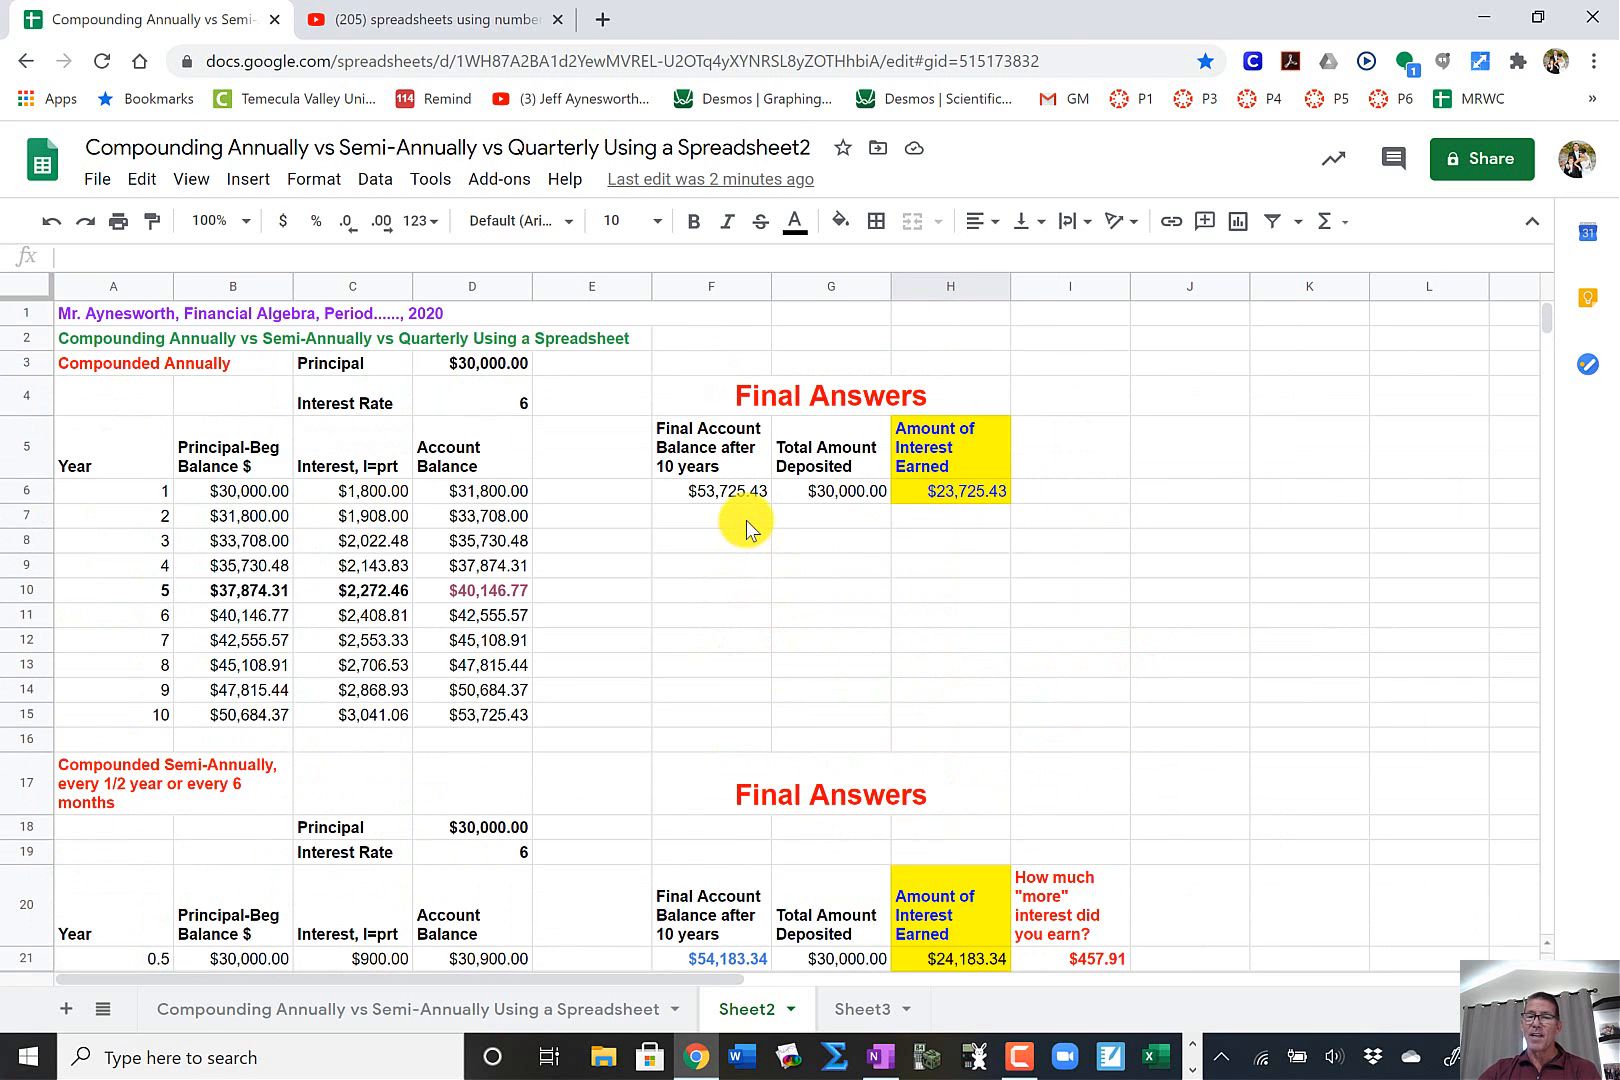
click(747, 519)
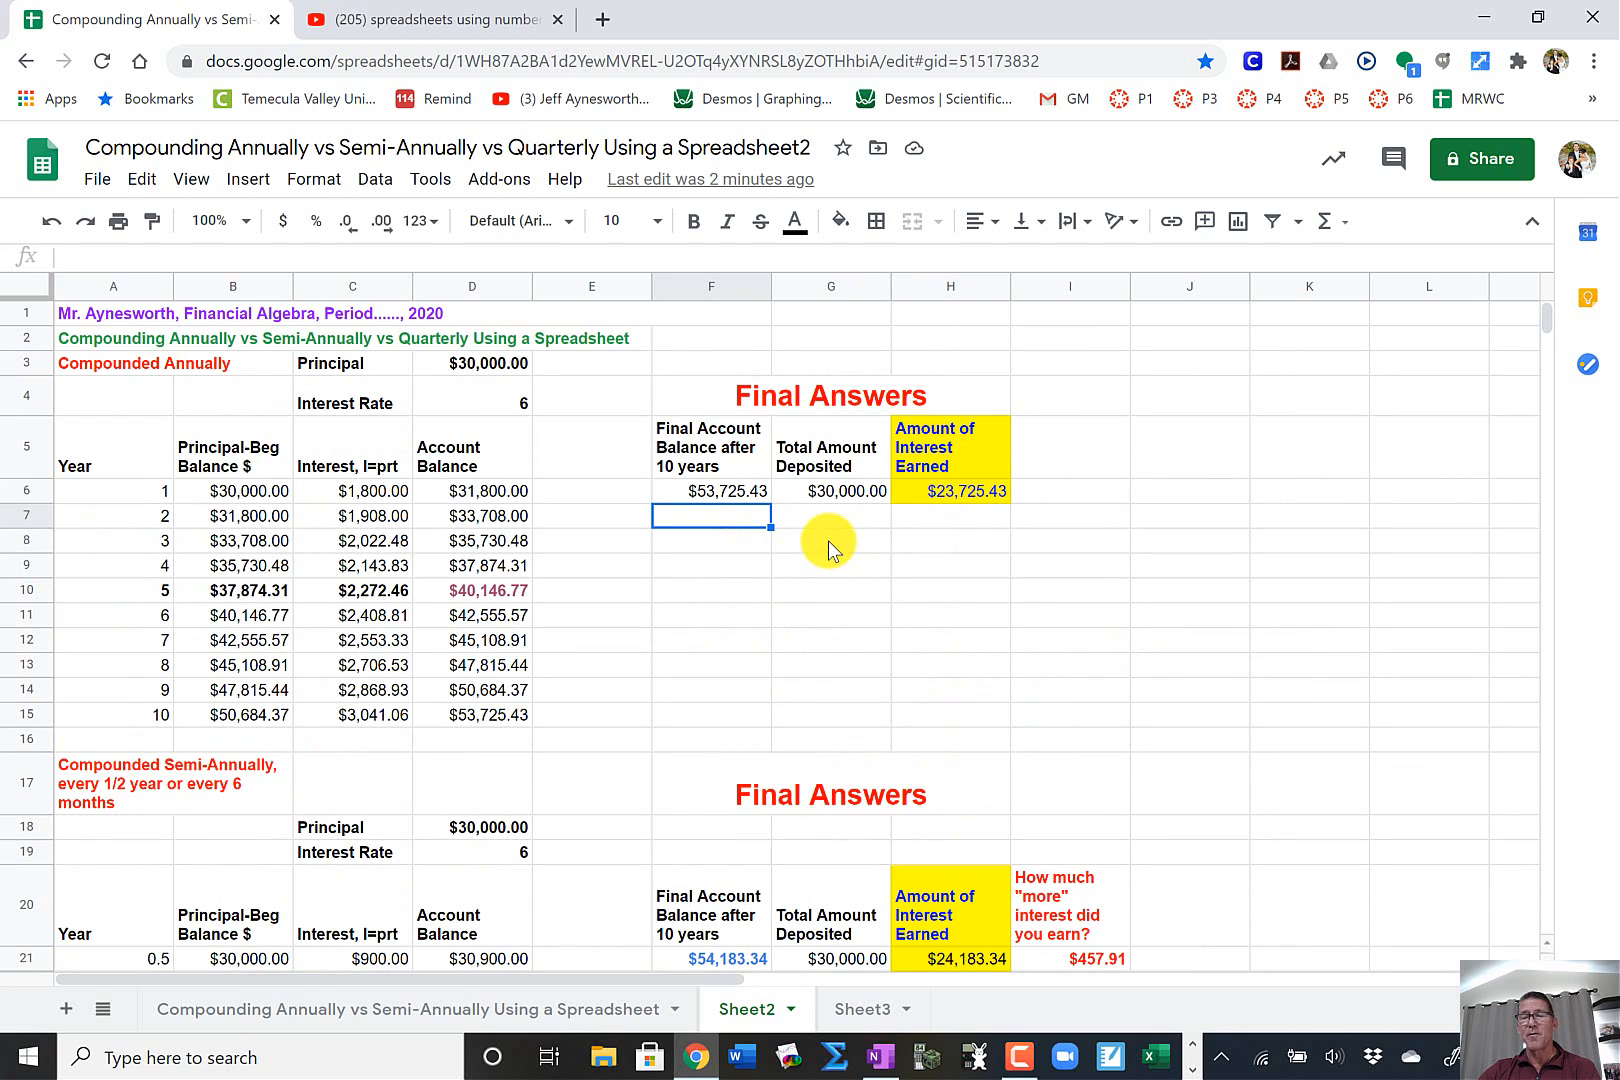
click(1086, 447)
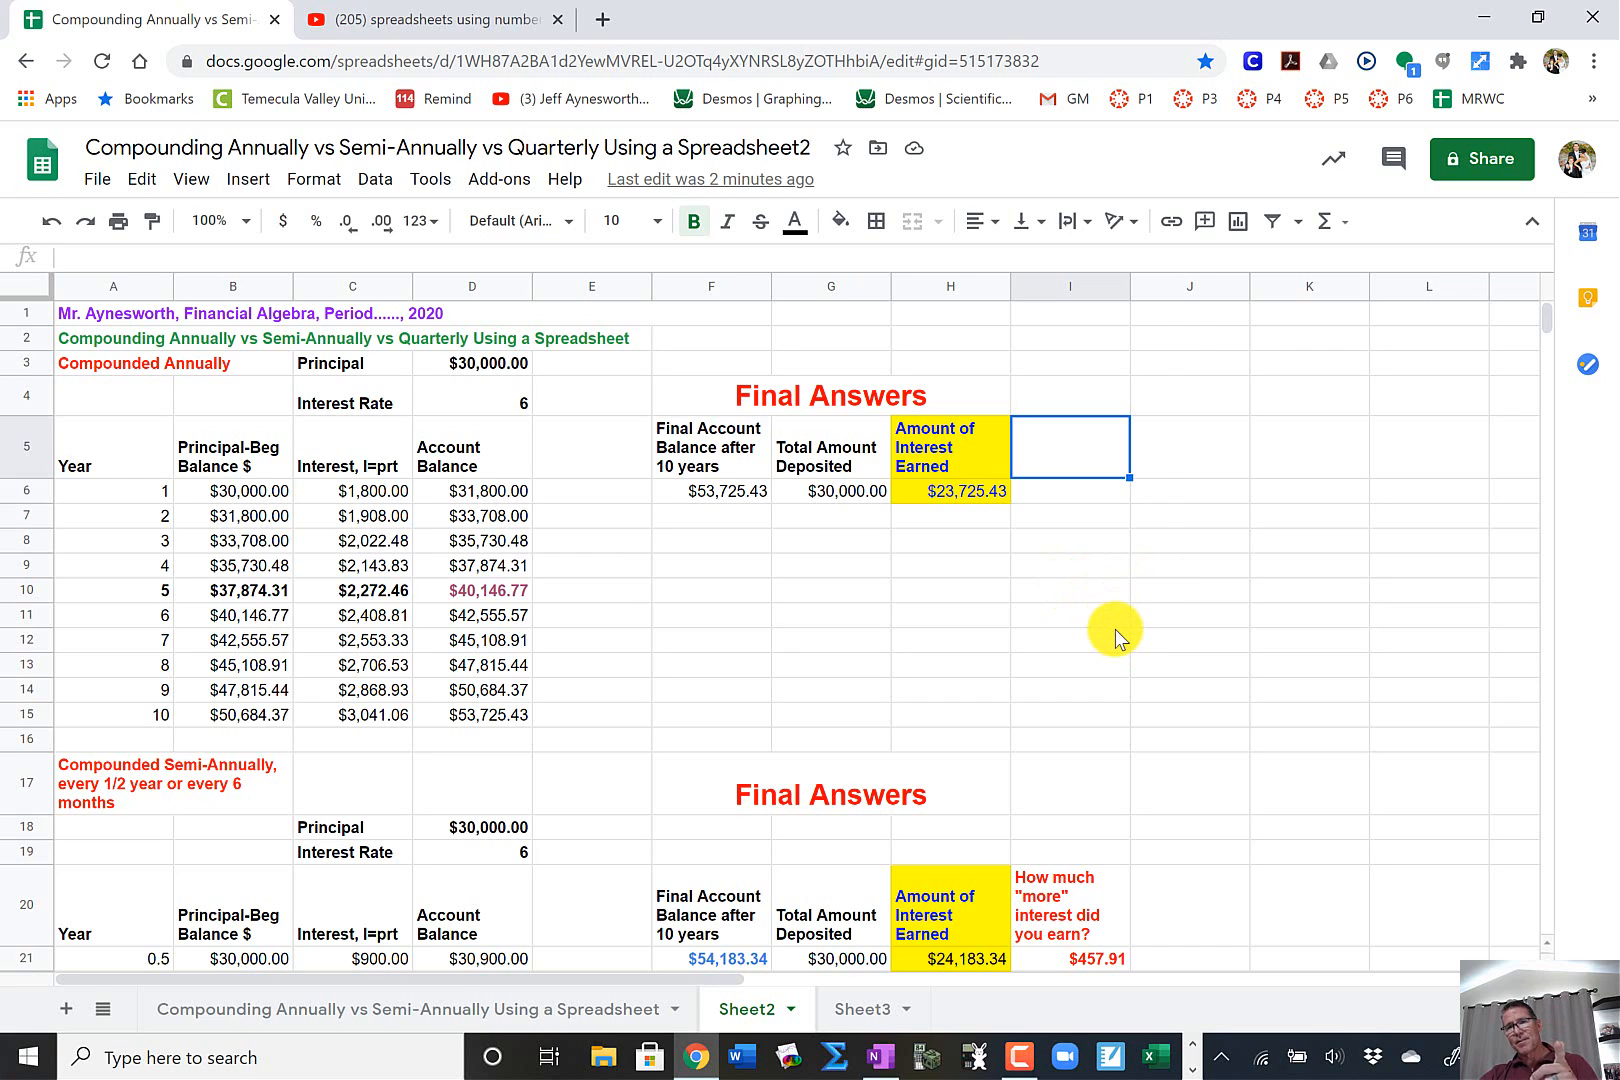
click(1017, 1060)
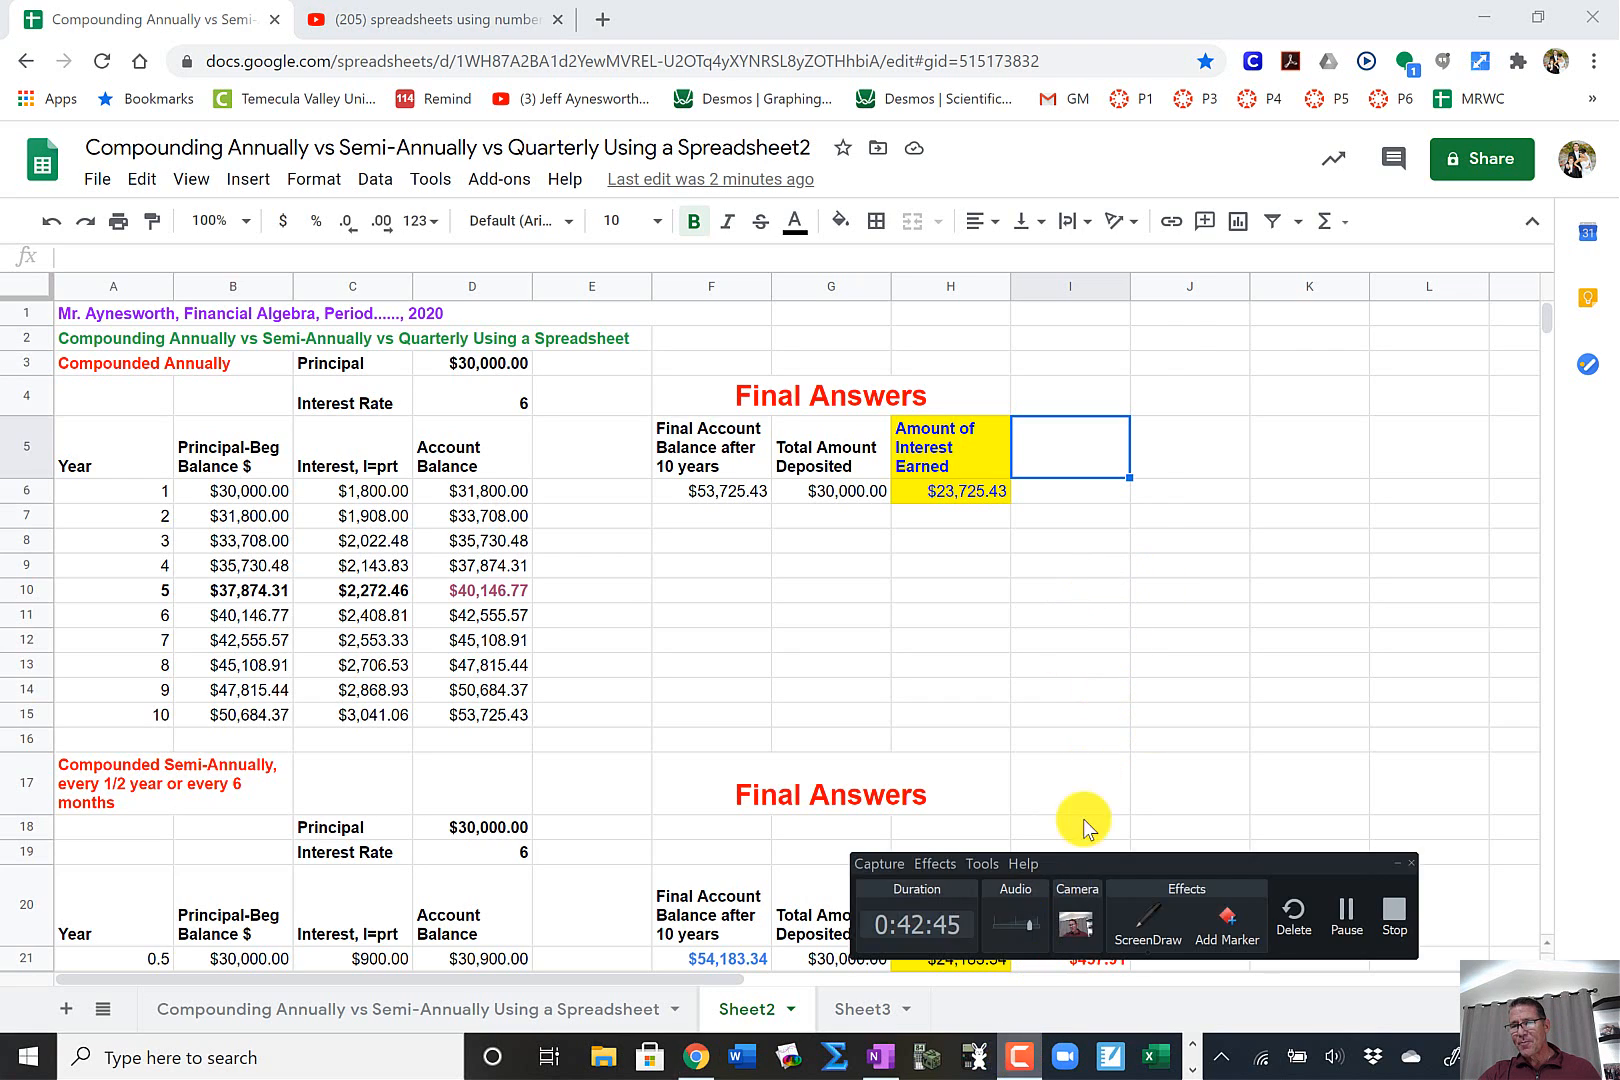